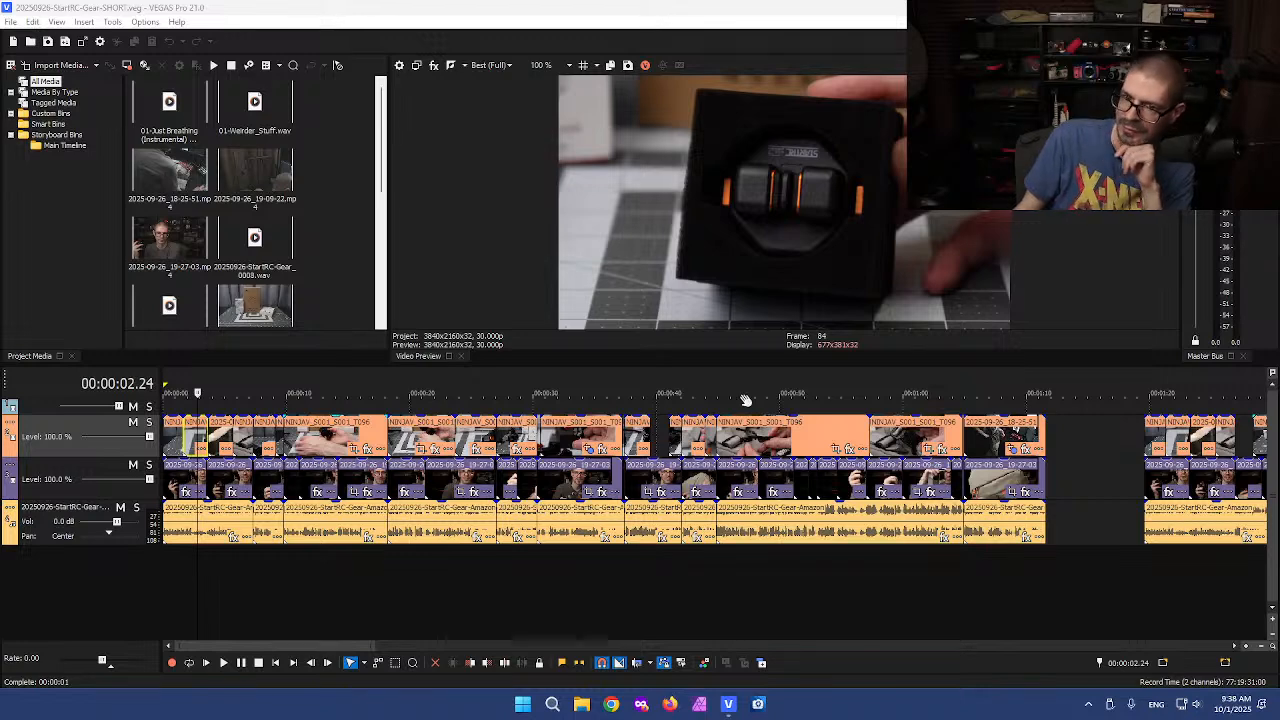
Survey the timeline, zooming out to the gap between the edited section and the remaining footage and back to the start
left_click(651, 444)
scroll(655, 444, "down", 3)
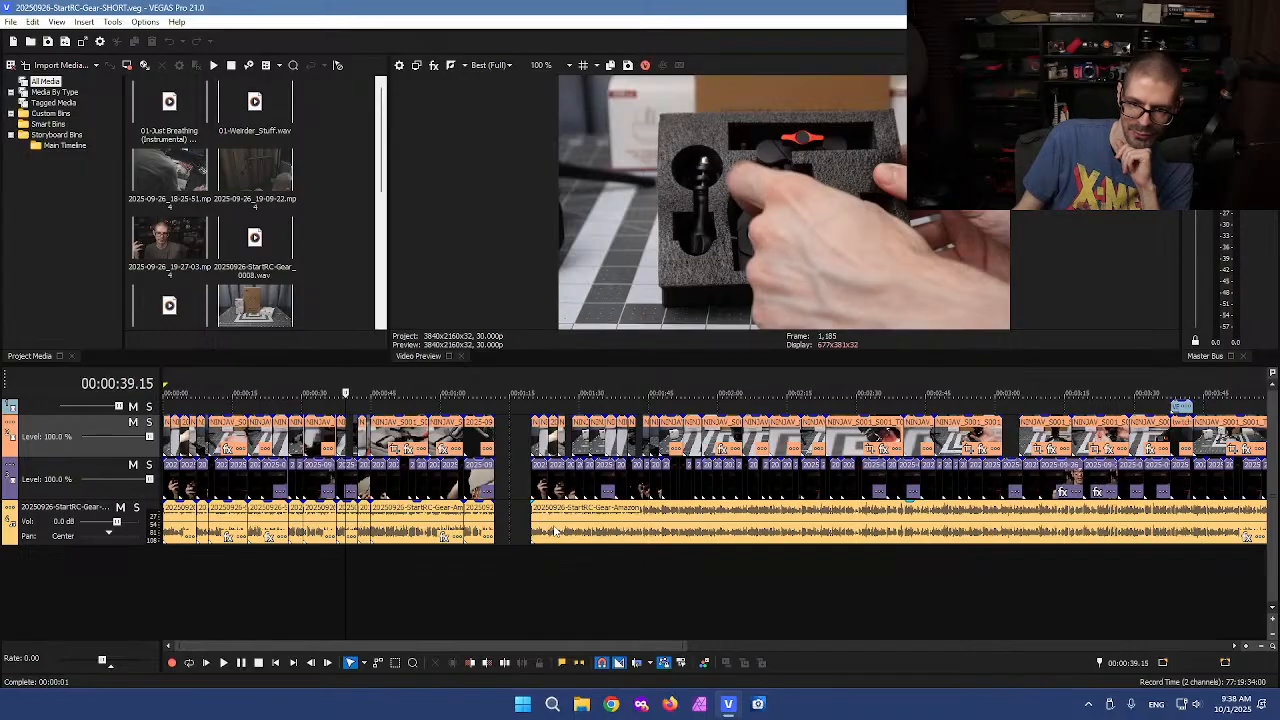
left_click(557, 530)
left_click(517, 528)
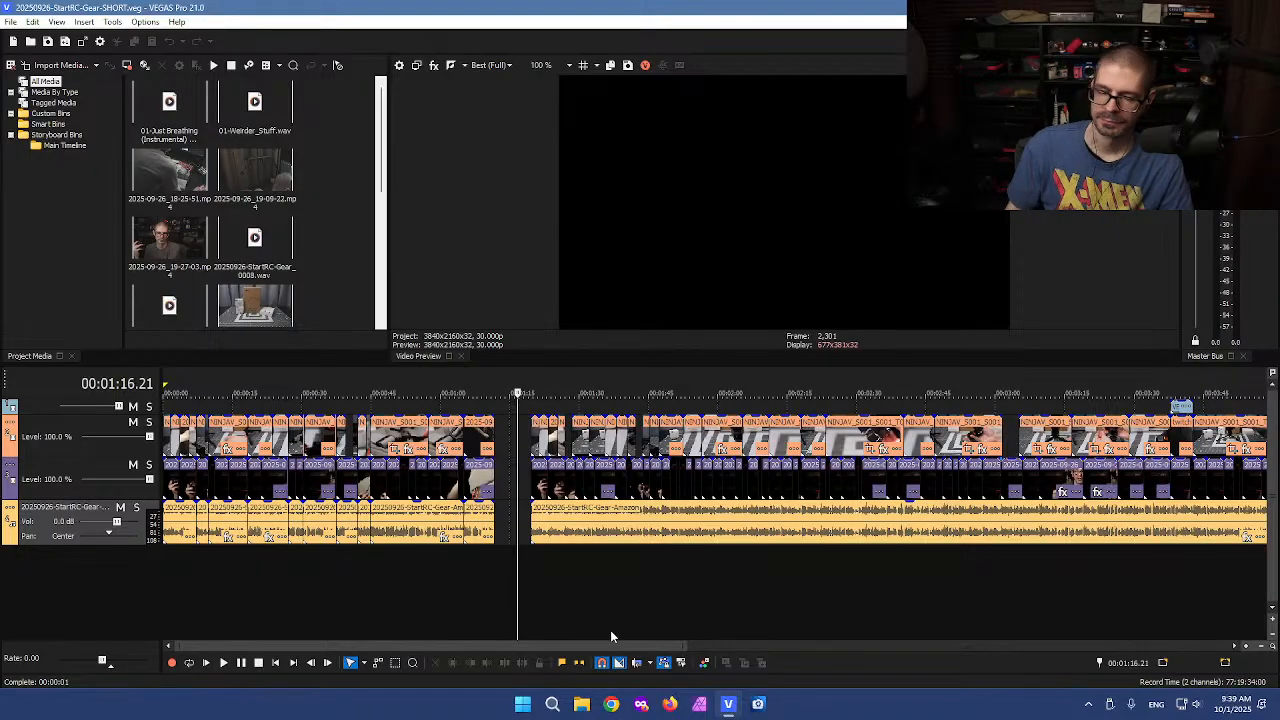
left_click(494, 524)
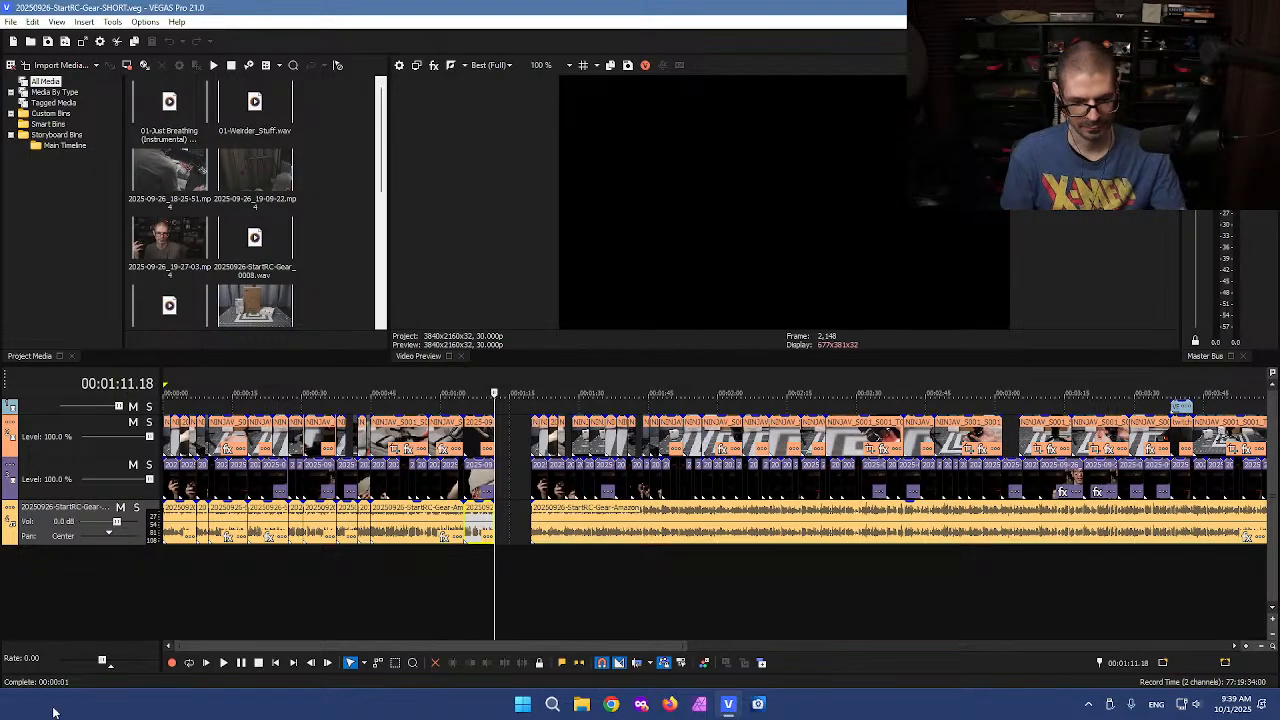
left_click(172, 570)
scroll(200, 585, "up", 2)
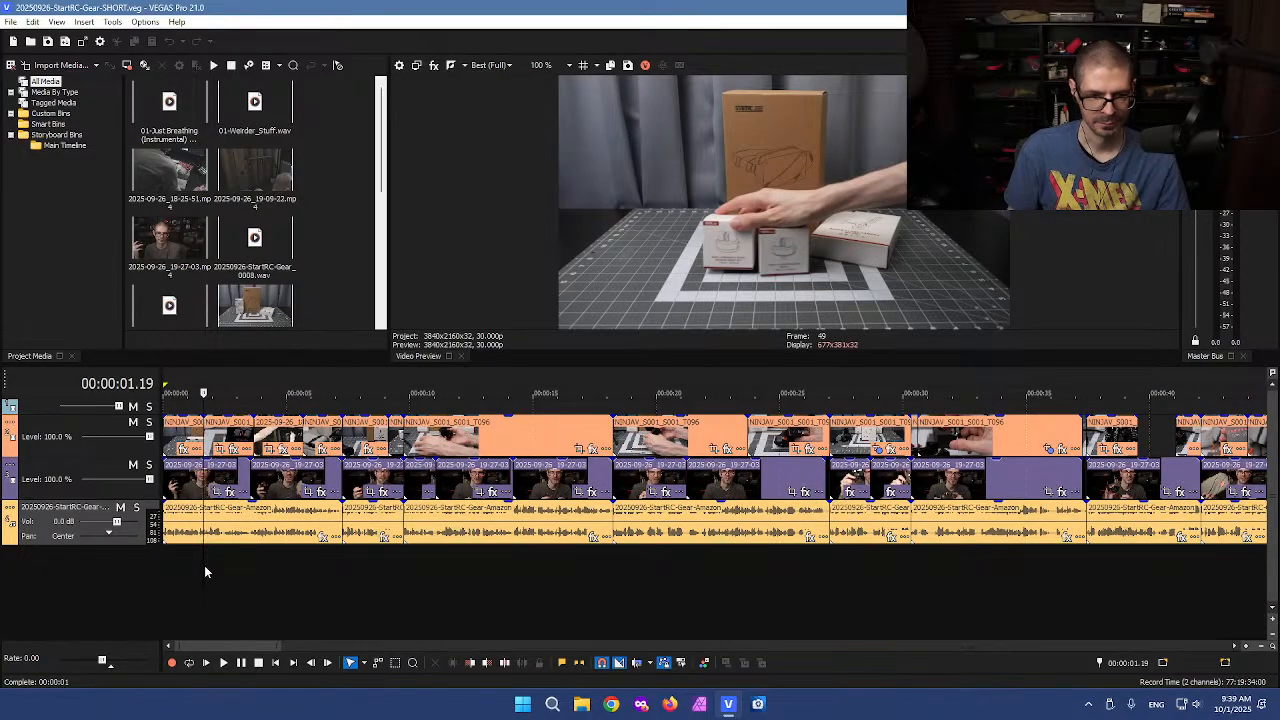
left_click_drag(201, 565, 1003, 563)
scroll(1003, 565, "down", 1)
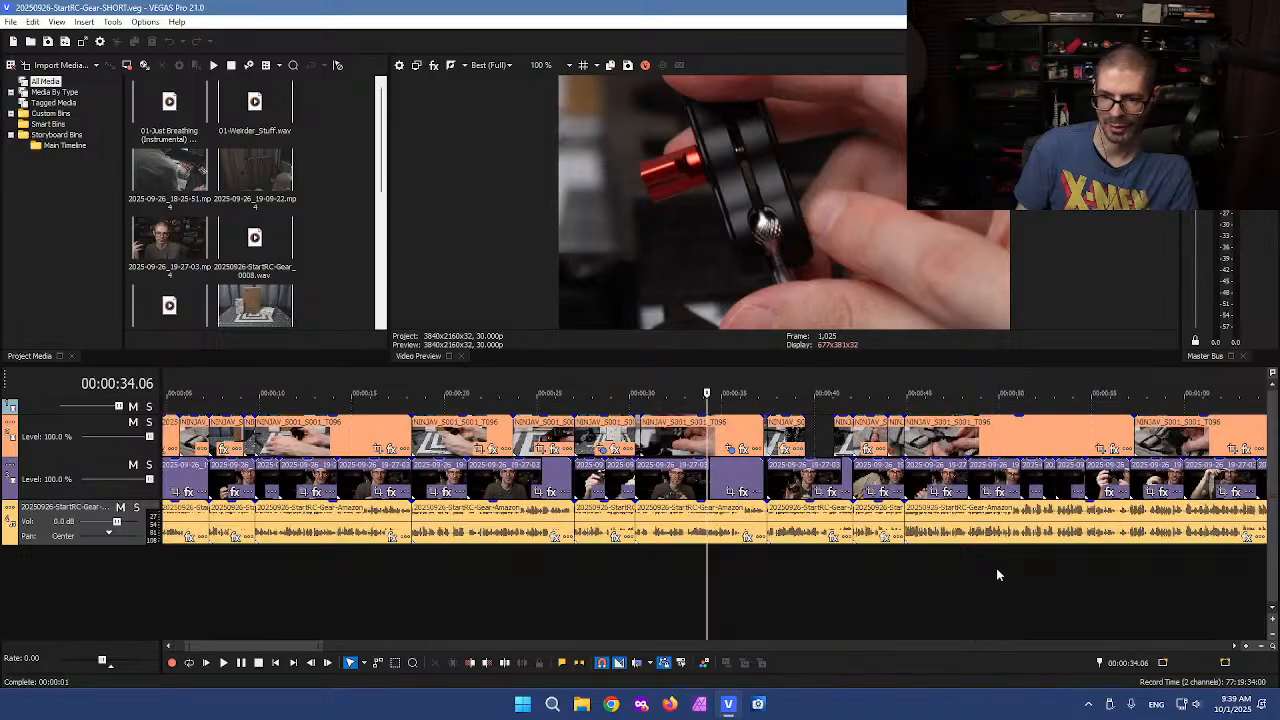
scroll(765, 583, "down", 1)
Scrub through the edited section of the timeline up to the gap before the unedited footage
left_click(777, 445)
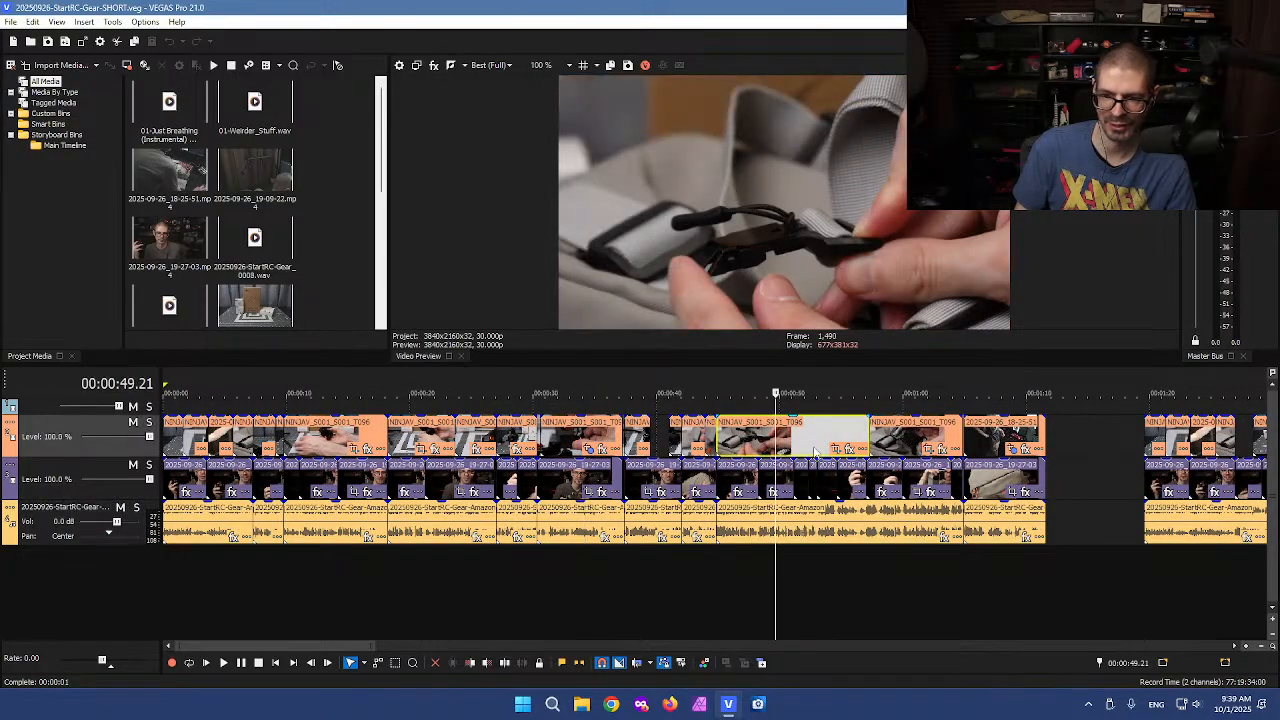
left_click(1028, 602)
left_click(594, 593)
left_click(300, 598)
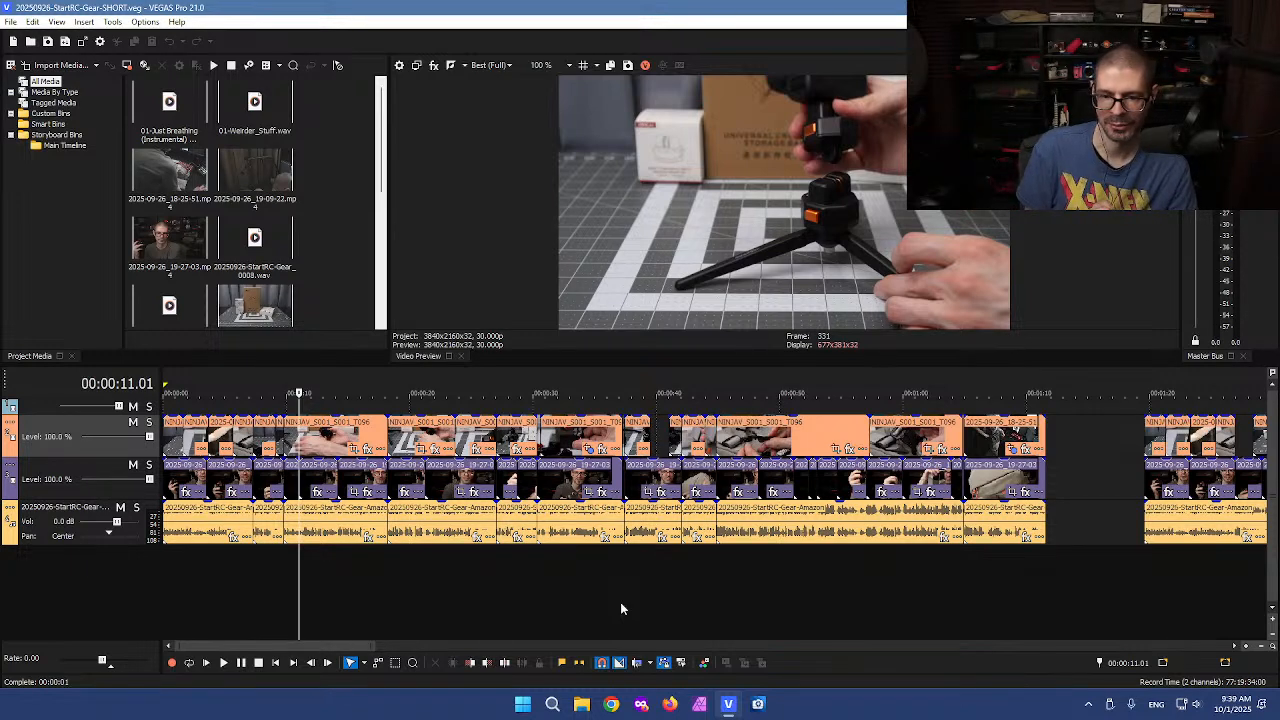
left_click_drag(297, 568, 1052, 590)
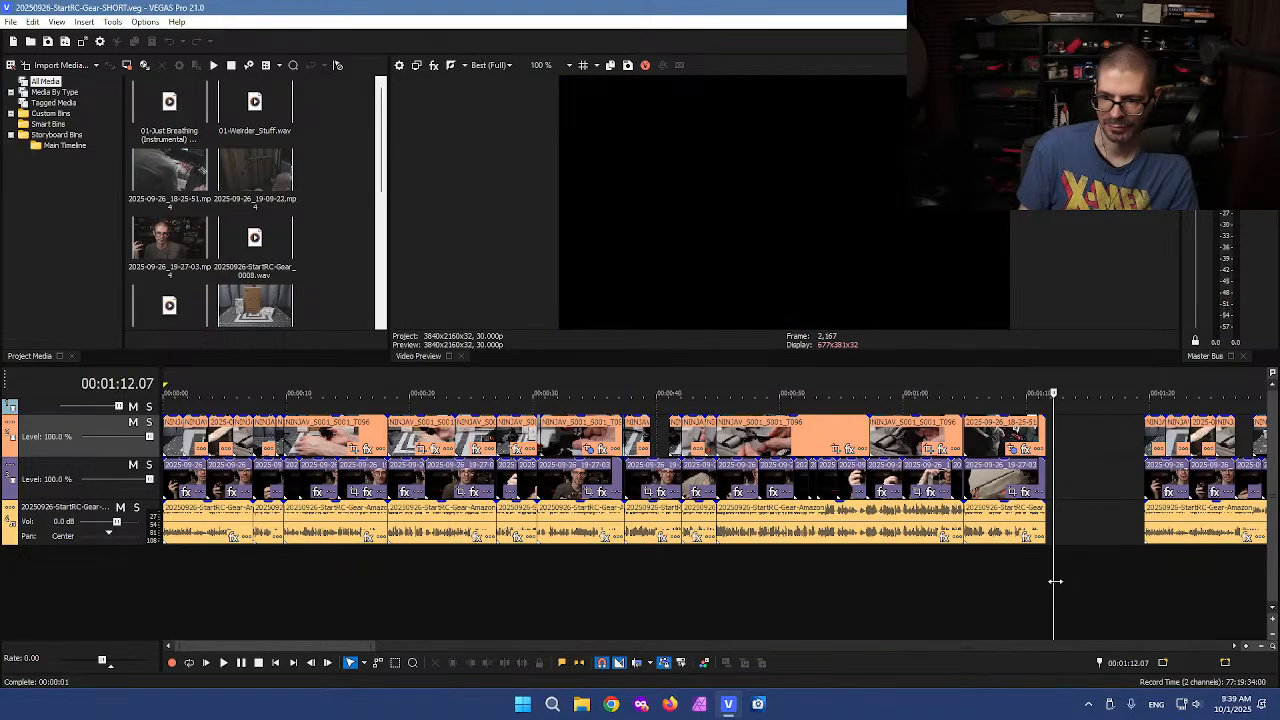
scroll(1040, 594, "down", 2)
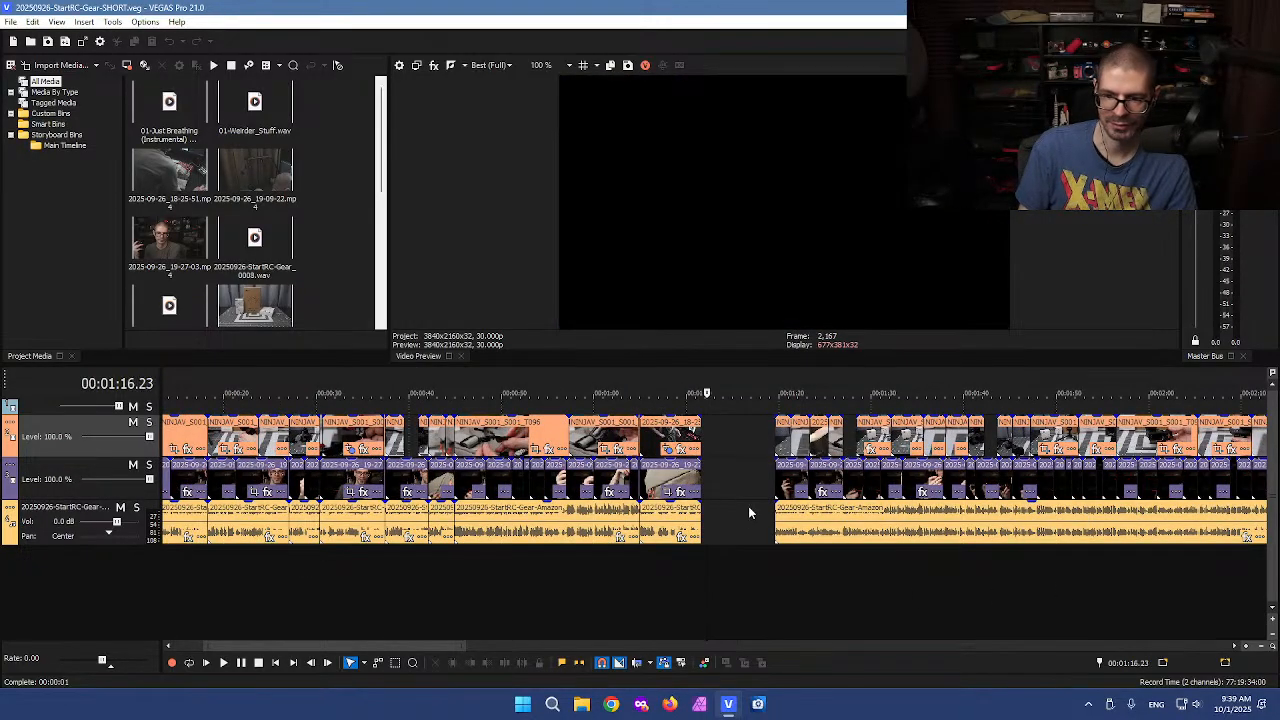
left_click(830, 522)
scroll(671, 550, "down", 3)
scroll(966, 540, "down", 1)
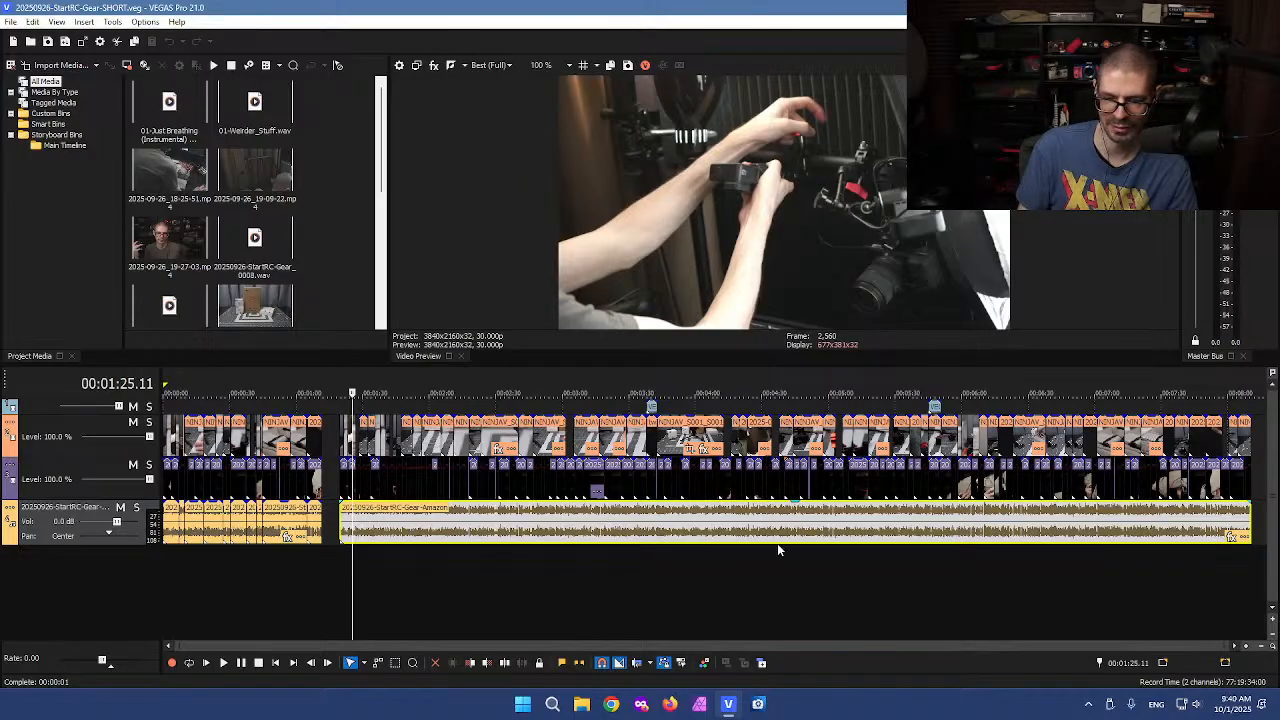
left_click(328, 515)
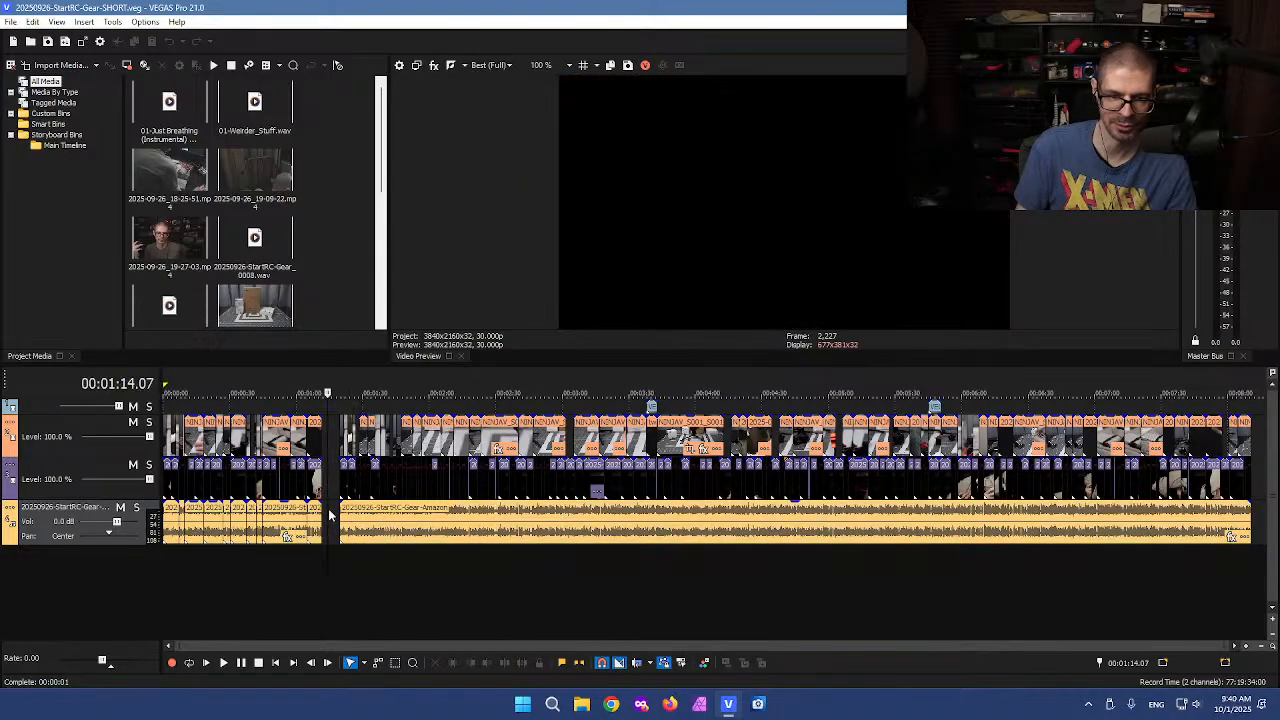
scroll(328, 515, "up", 4)
left_click(293, 555)
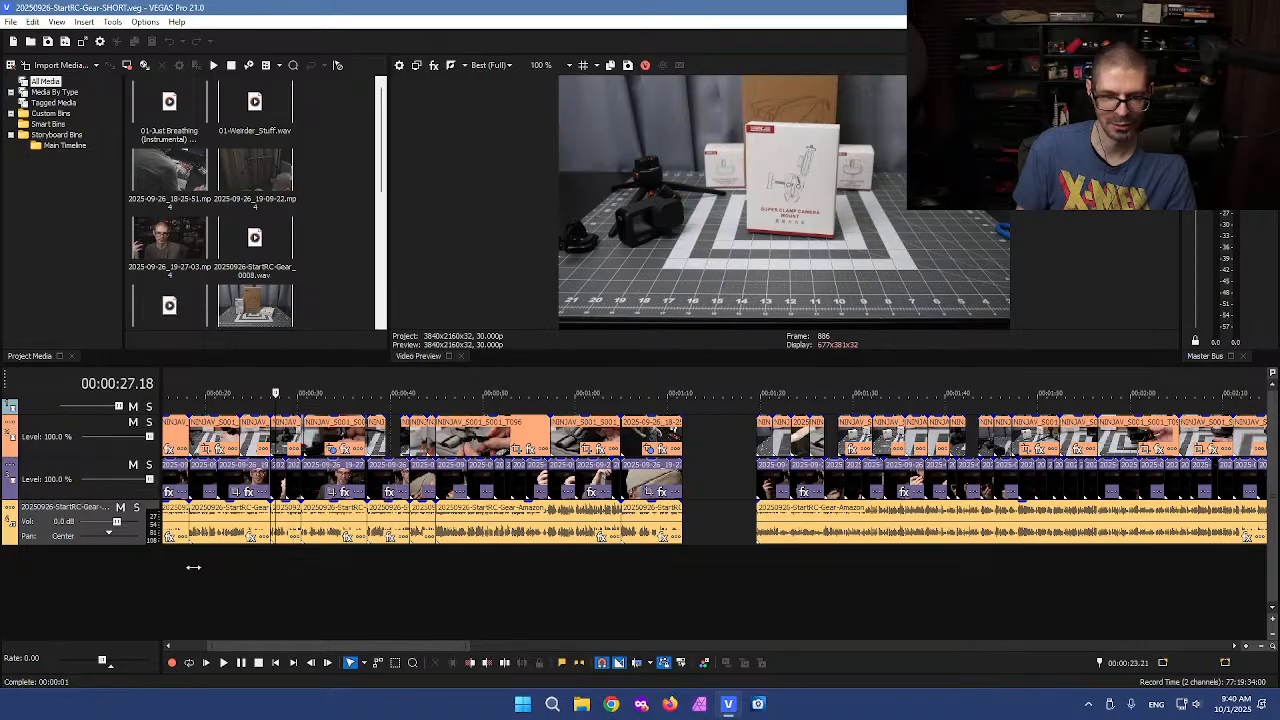
Play the timeline from the beginning at 1.5x speed and stop around 26 seconds
key("Home")
scroll(284, 632, "up", 4)
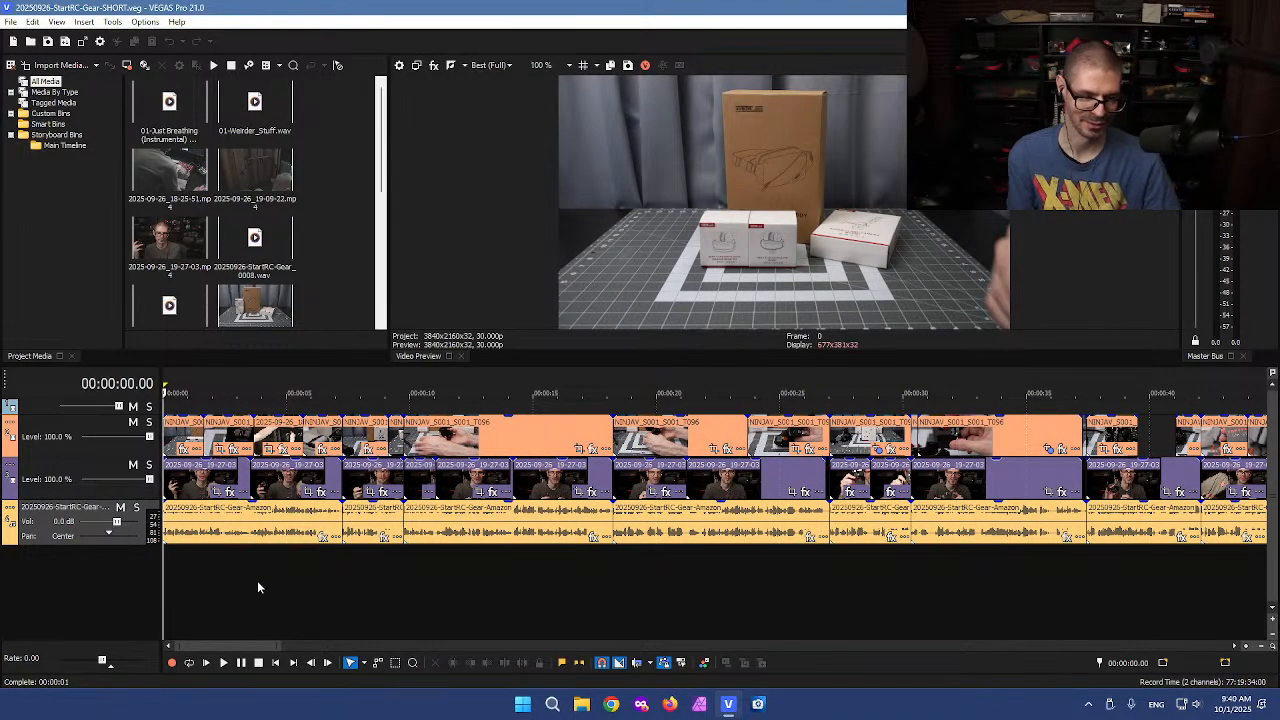
scroll(300, 585, "up", 4)
key("space")
key("l")
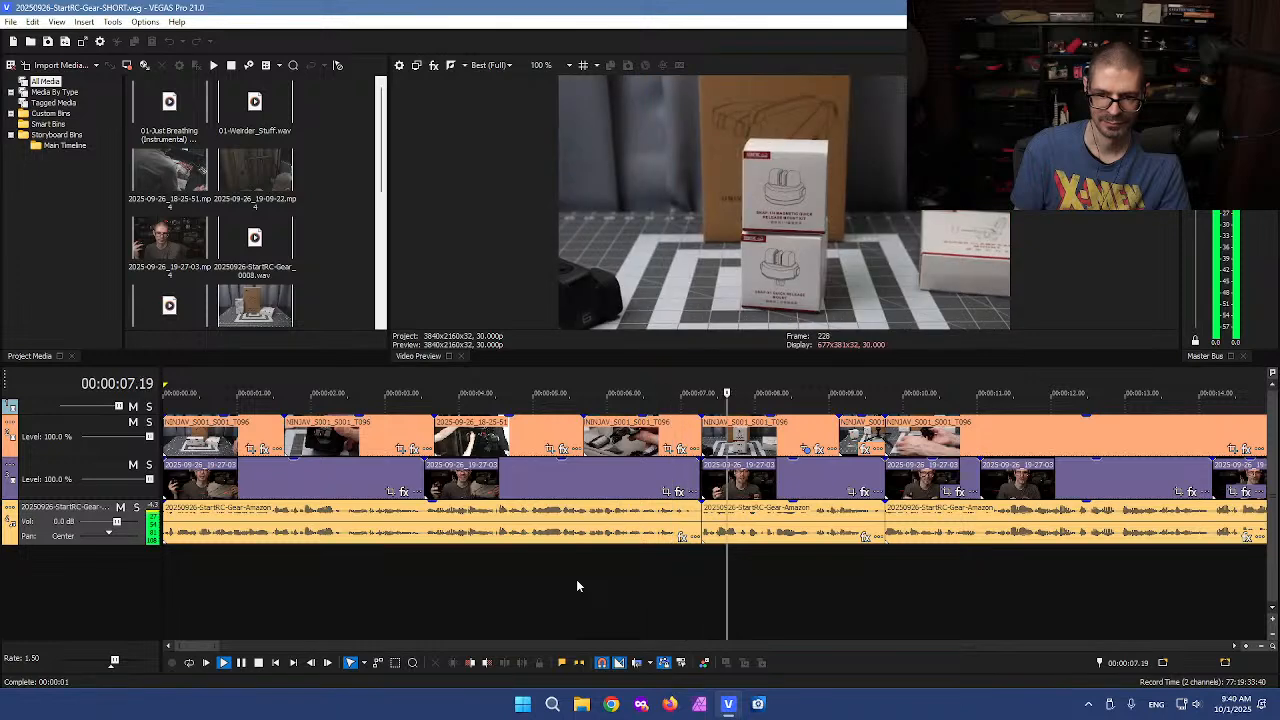
scroll(788, 561, "down", 2)
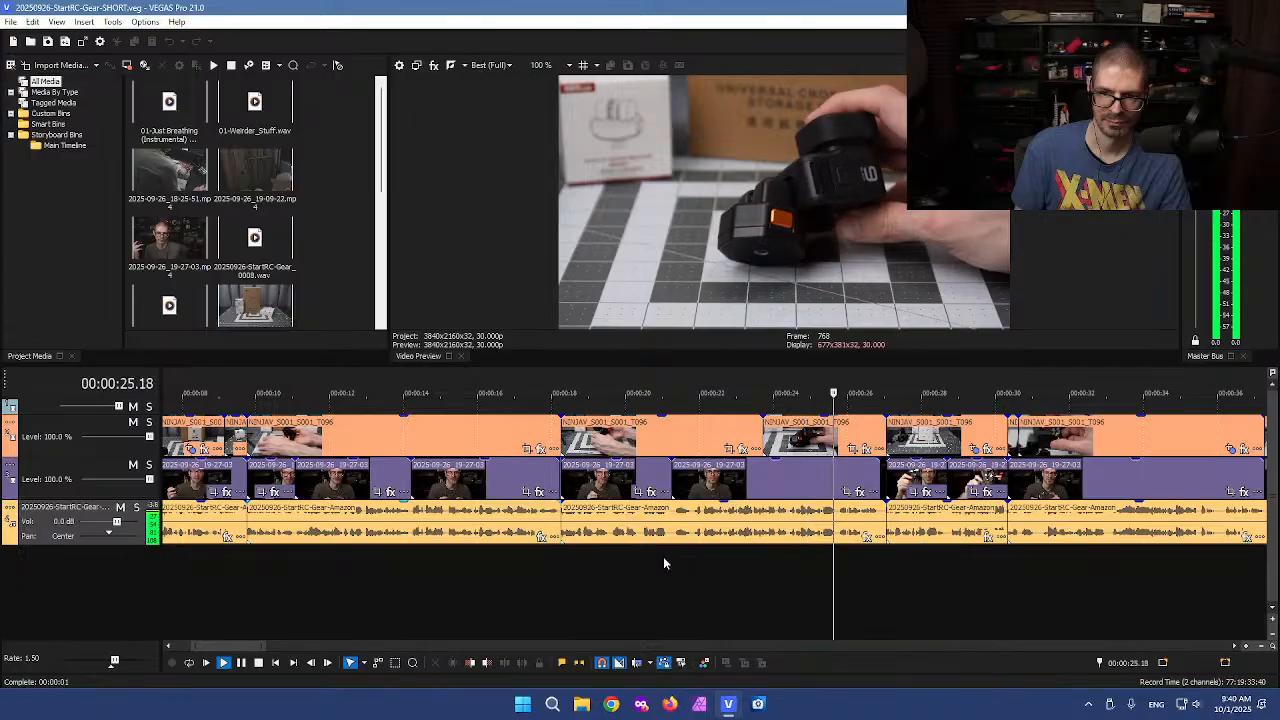
key("k")
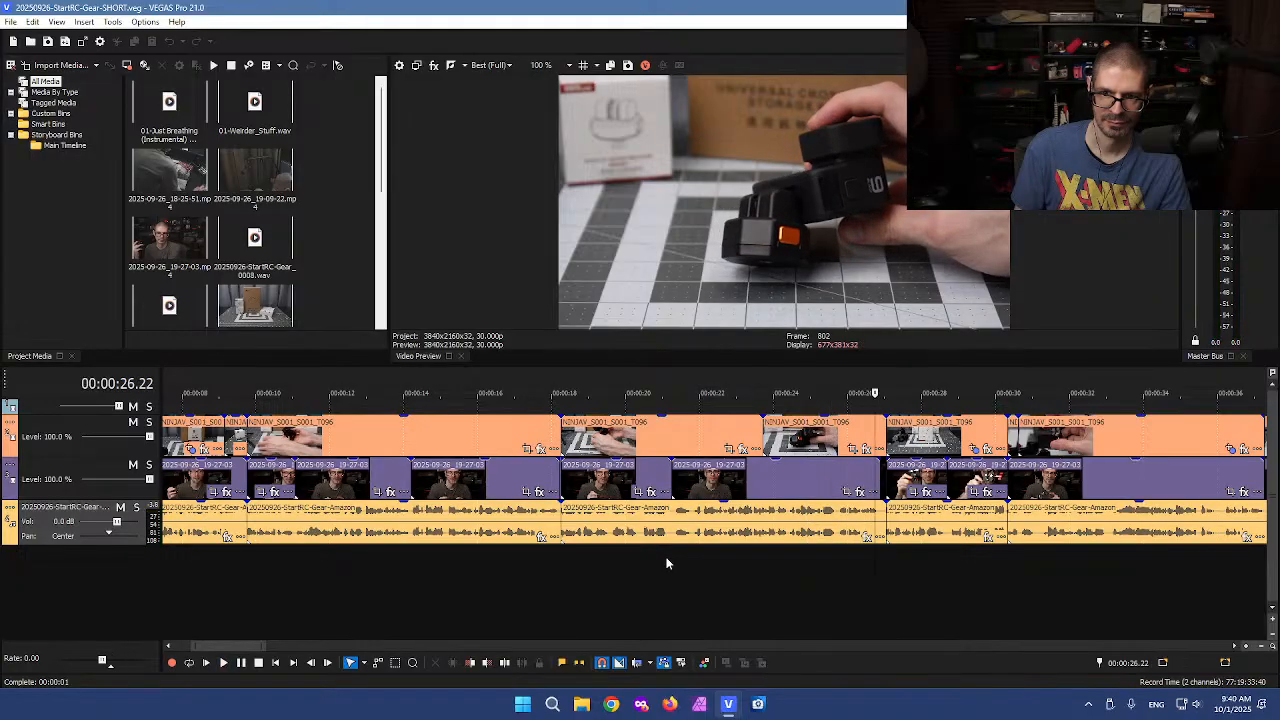
Trim away the start of the clips following the 18-second mark
left_click(588, 537)
left_click_drag(672, 526, 623, 523)
key("space")
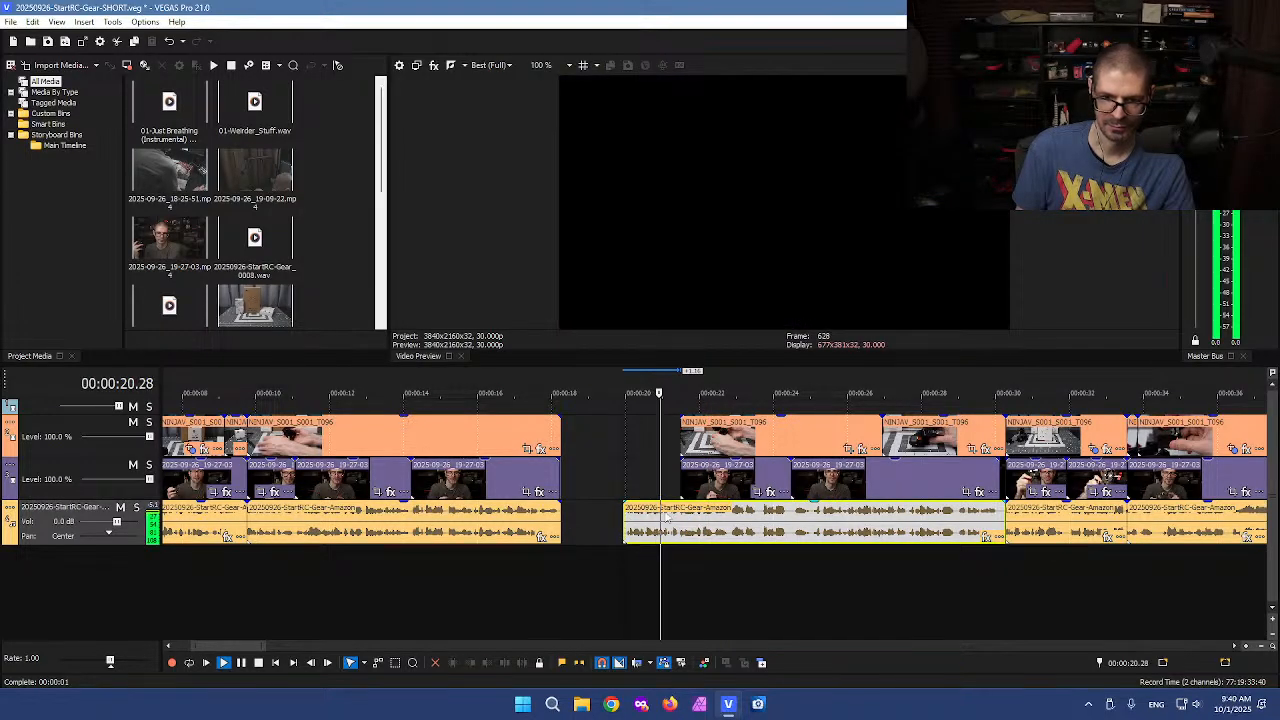
Slide the top-track video clip left to the start of the cut and delete the middle-track clip beneath it
key("Return")
left_click_drag(681, 436, 619, 436)
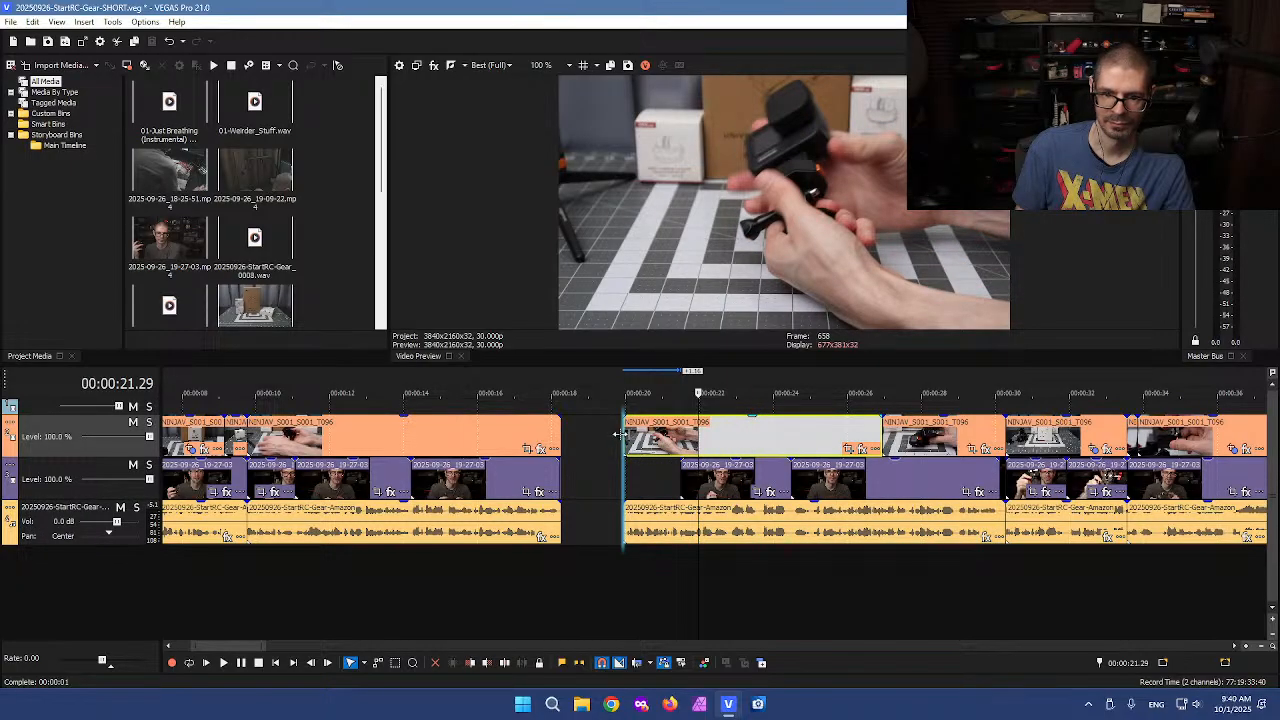
left_click(720, 478)
key("Delete")
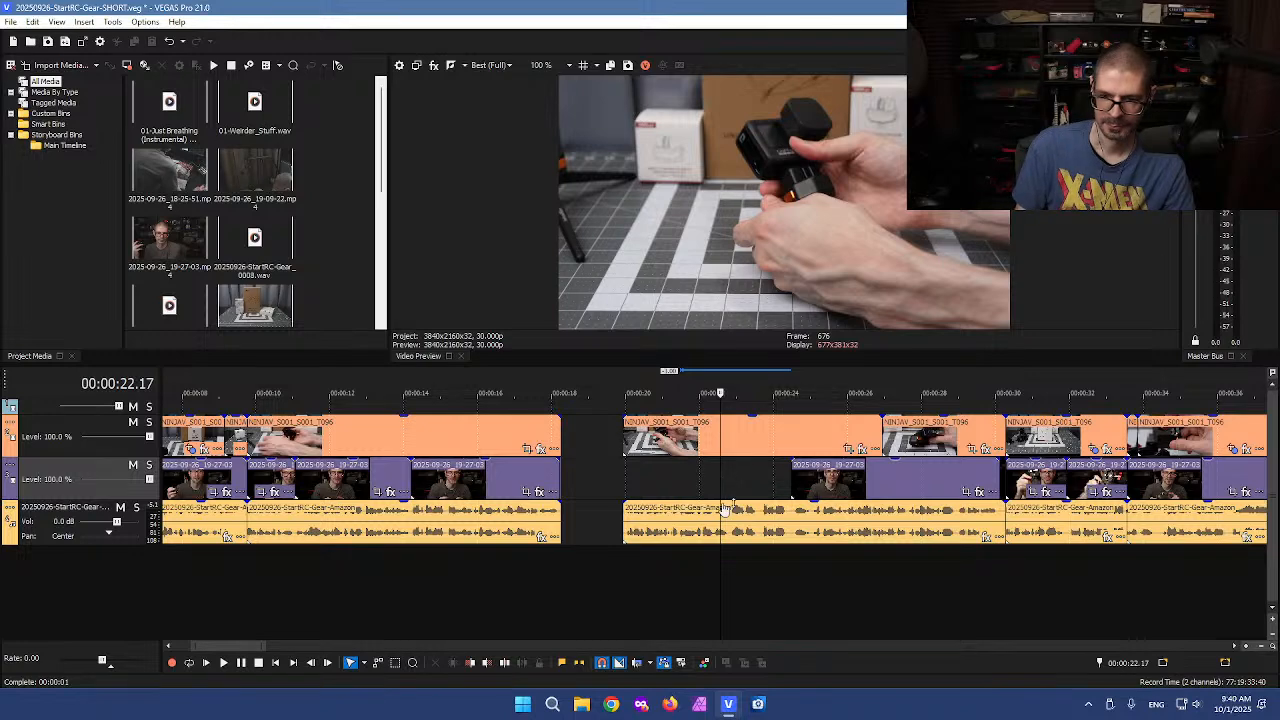
left_click(631, 484)
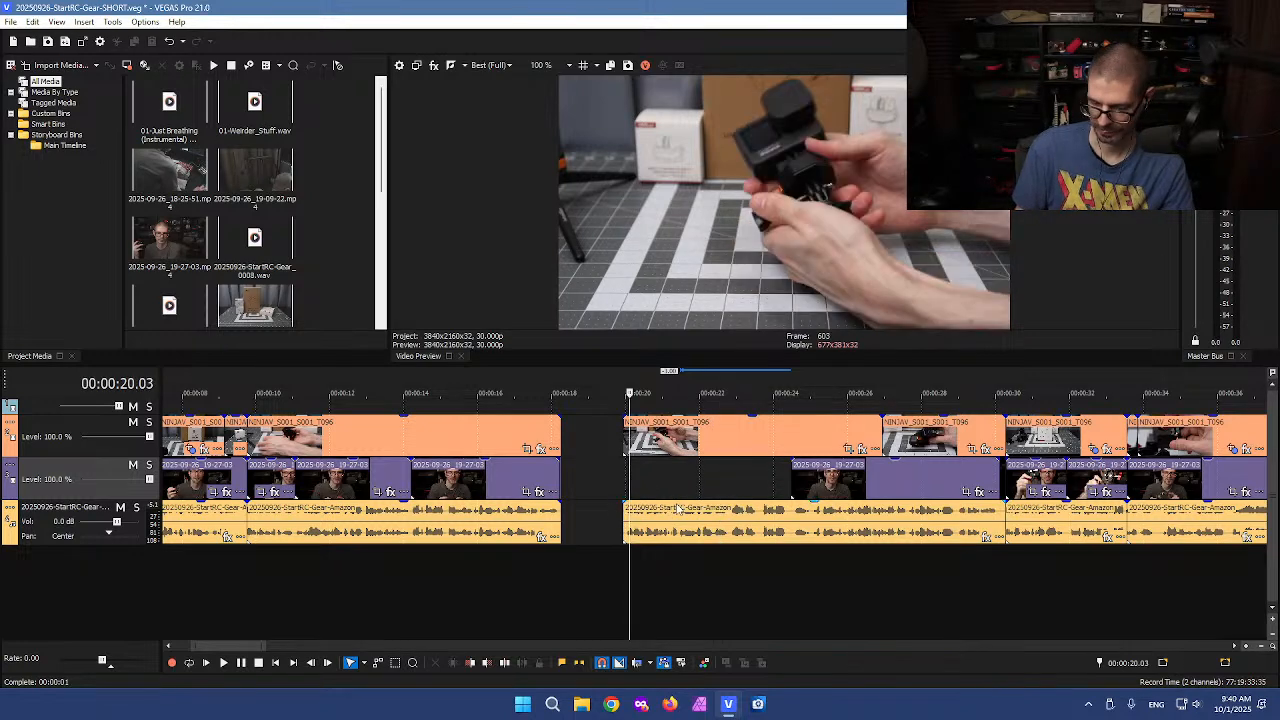
Move the following clips left to close the gap at about 20 seconds
left_click_drag(740, 526, 678, 513)
left_click(868, 508)
scroll(868, 508, "down", 10)
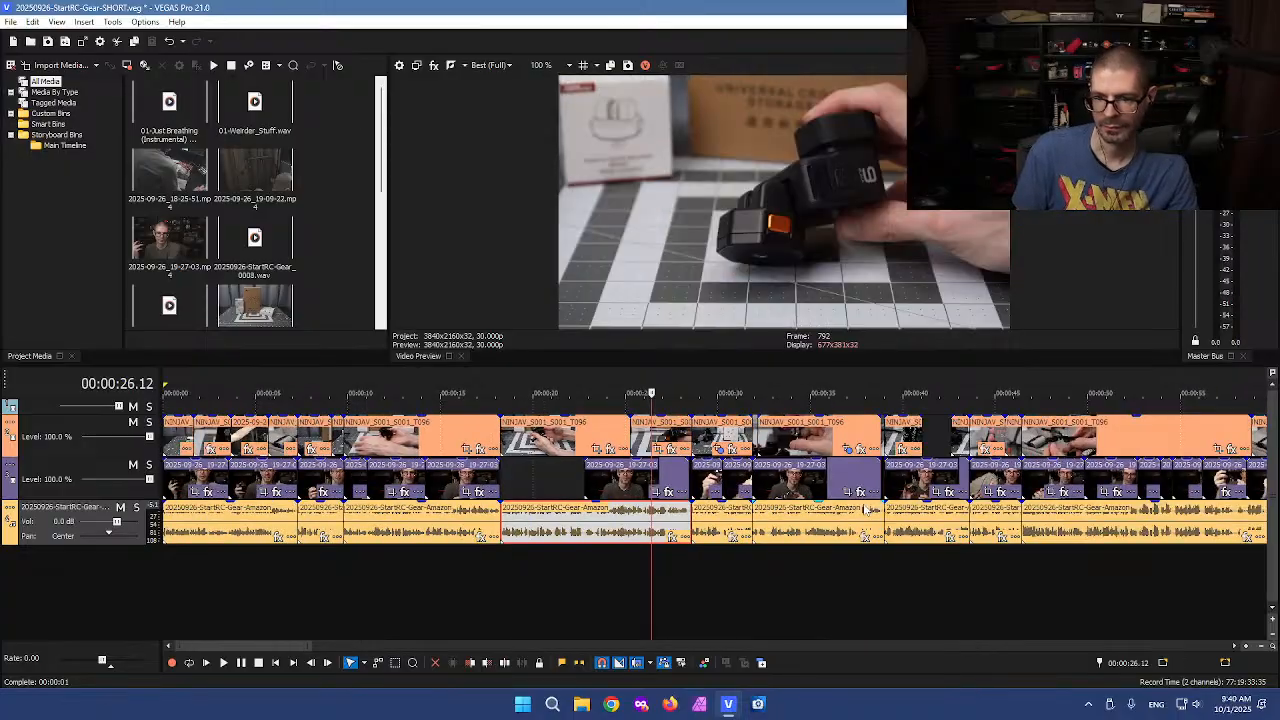
scroll(366, 551, "up", 8)
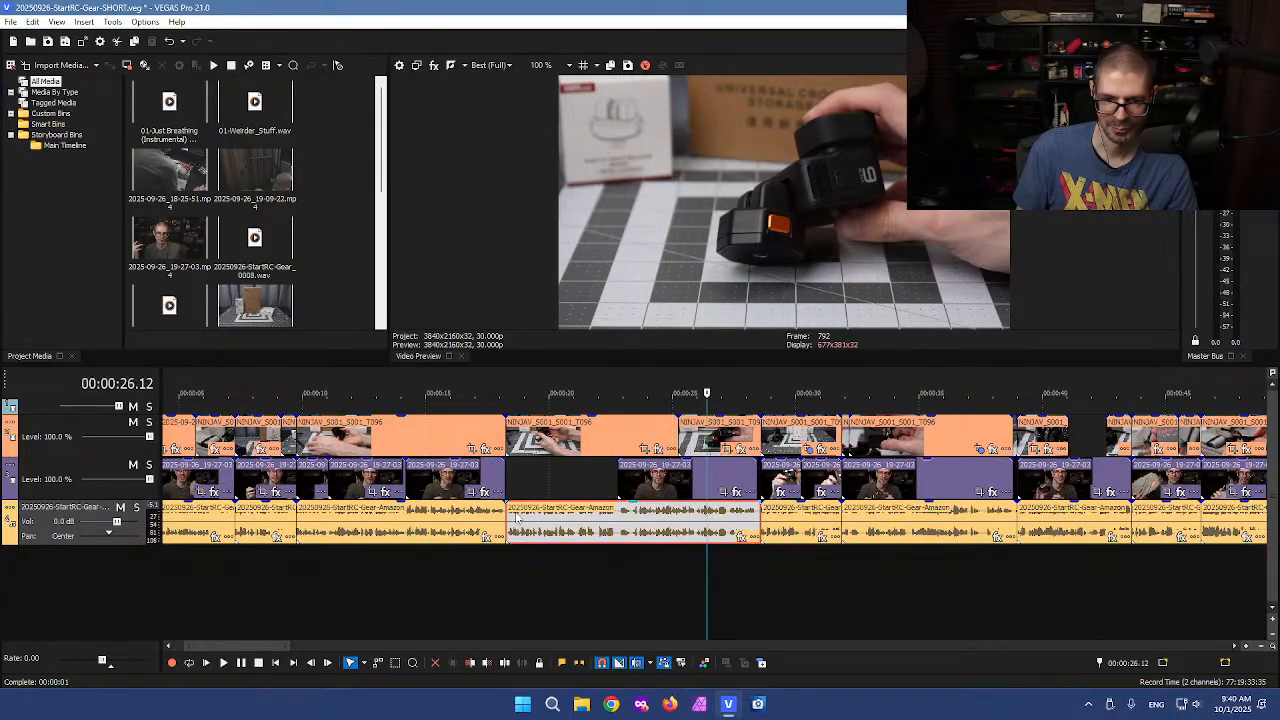
Play back the edited section at 1.5x speed from the trimmed point to review the cuts
left_click(508, 509)
key("space")
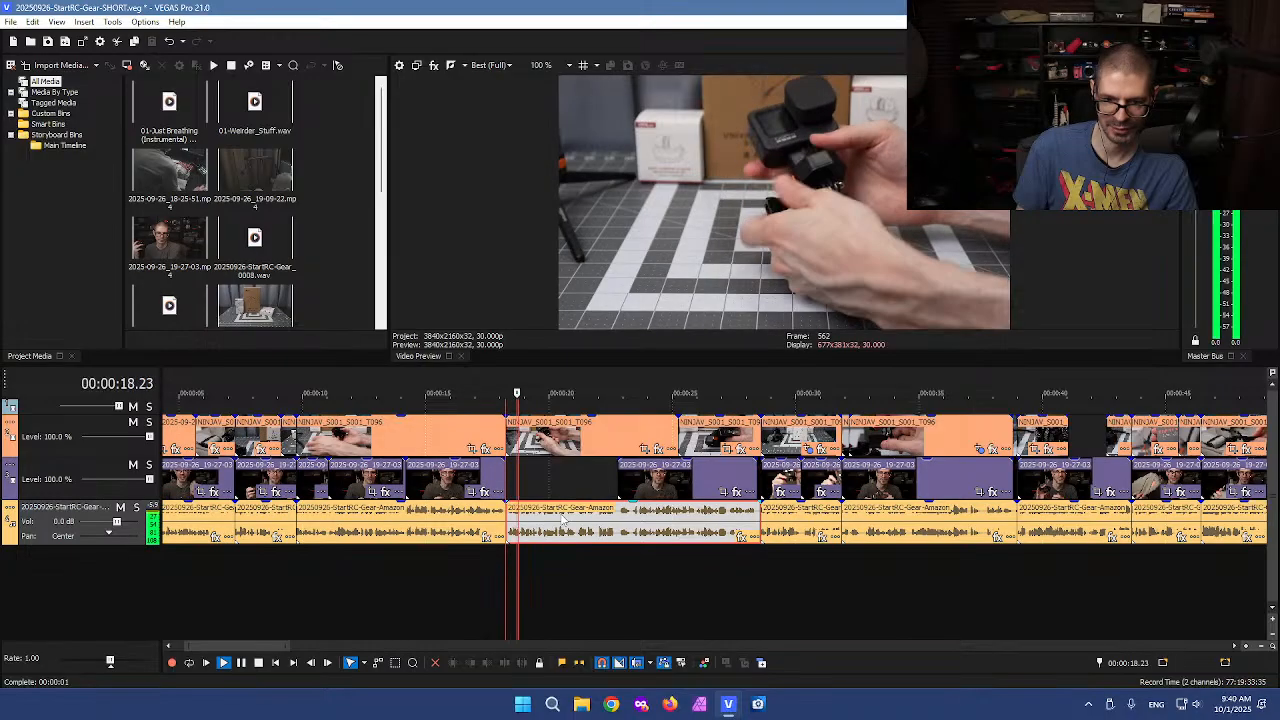
key("l")
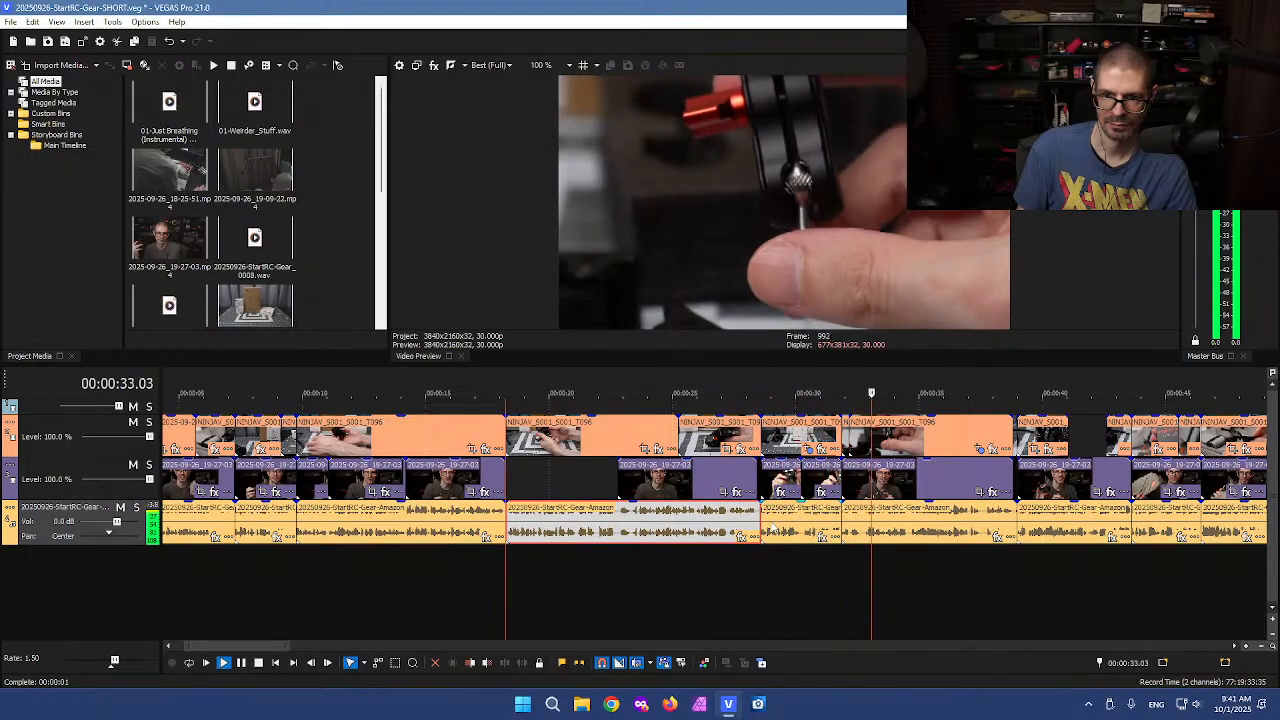
scroll(771, 528, "down", 2)
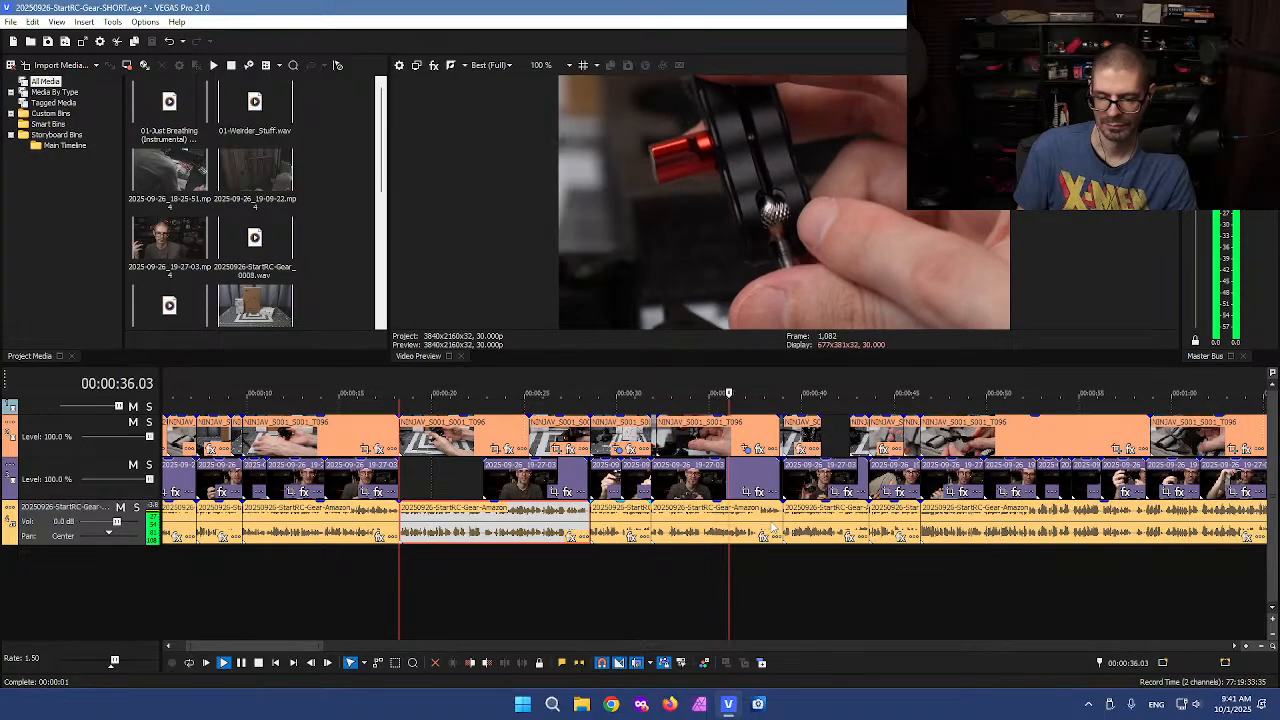
scroll(771, 528, "up", 1)
scroll(771, 528, "up", 1)
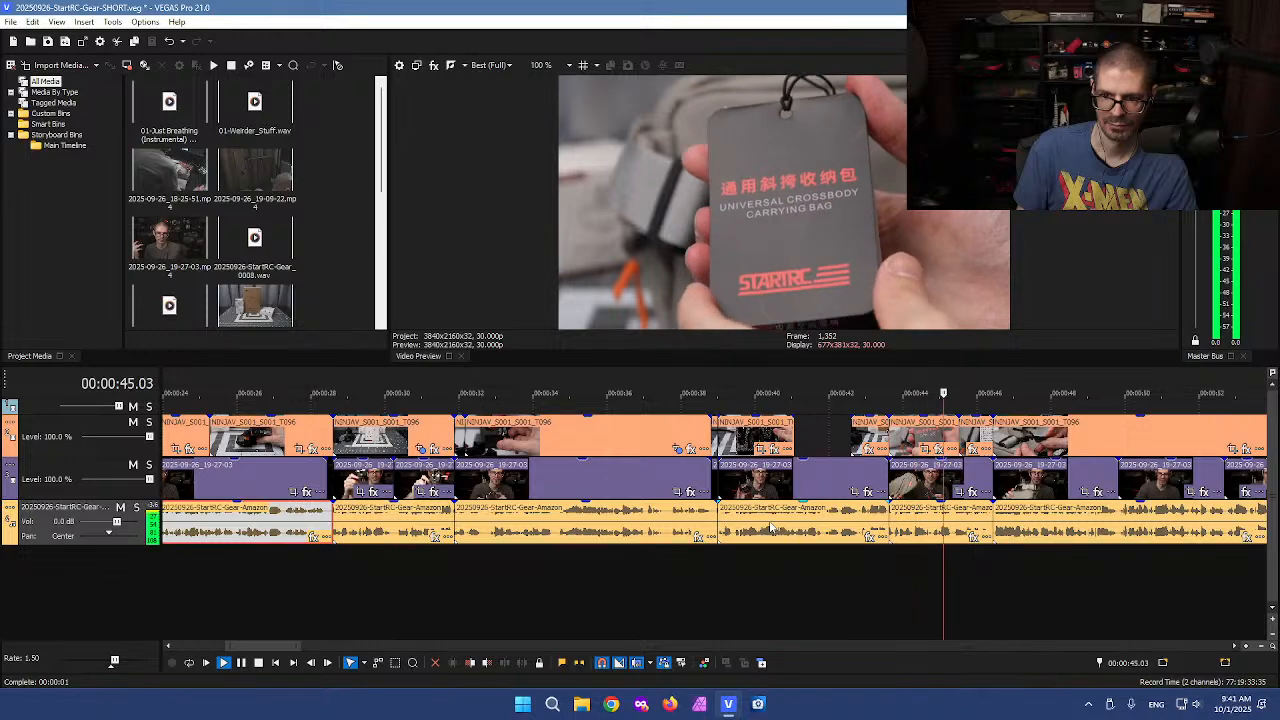
scroll(779, 525, "down", 1)
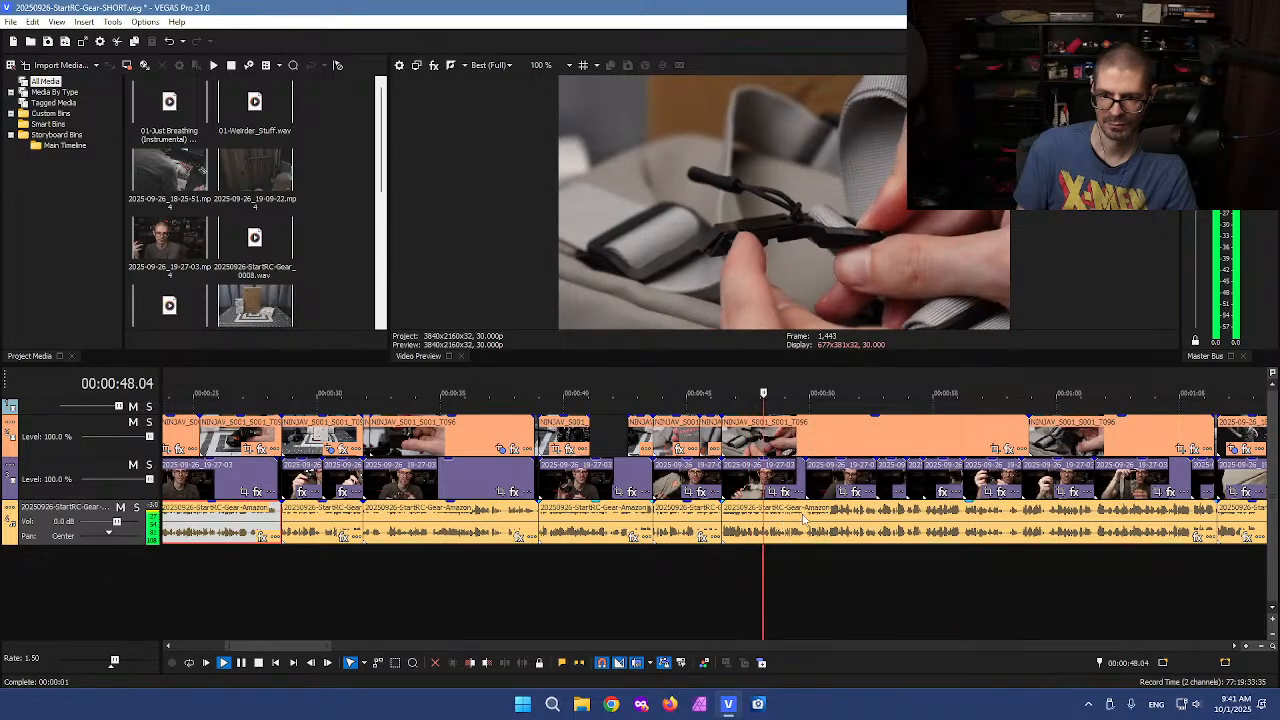
scroll(766, 528, "down", 1)
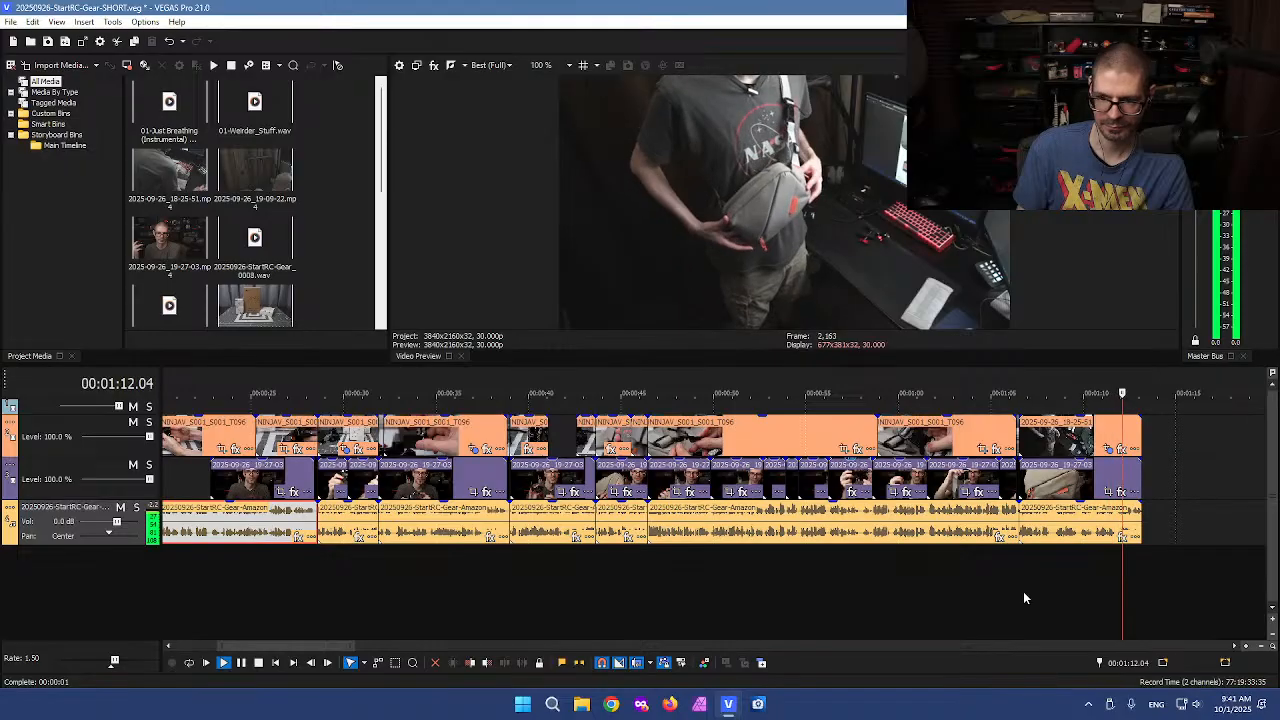
scroll(1000, 555, "down", 4)
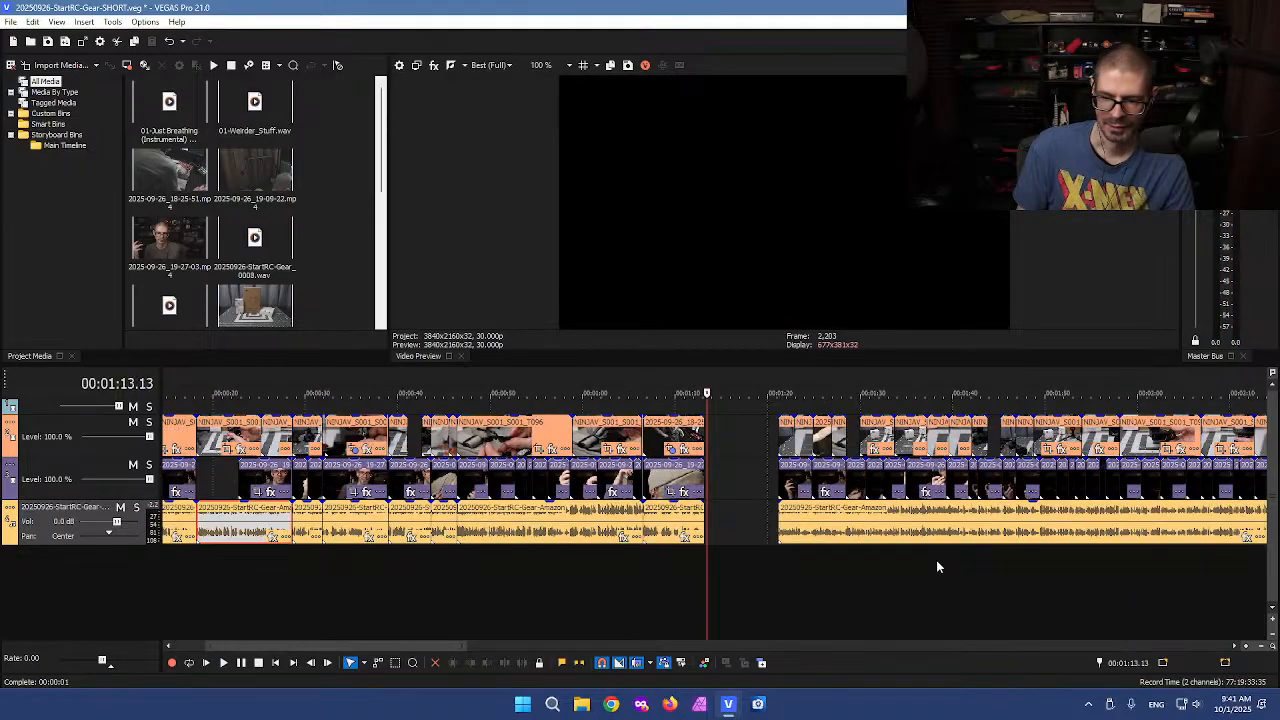
scroll(600, 567, "down", 1)
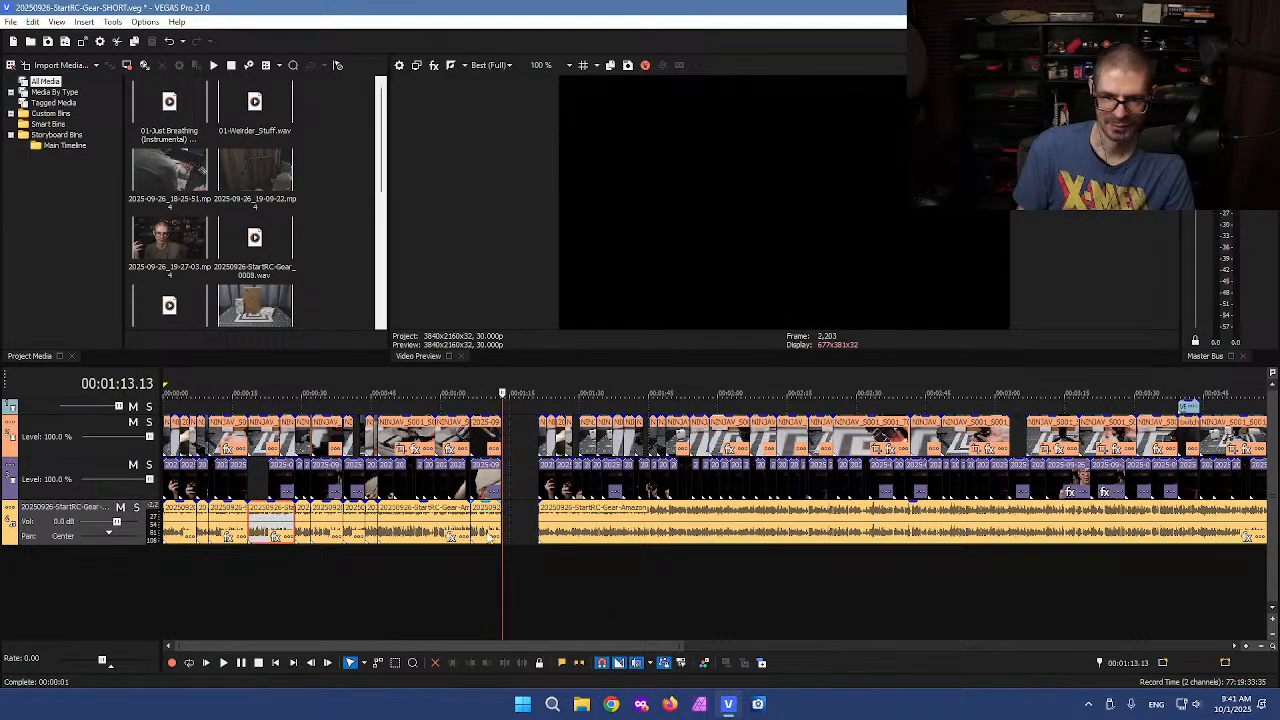
scroll(493, 537, "up", 2)
scroll(600, 520, "up", 4)
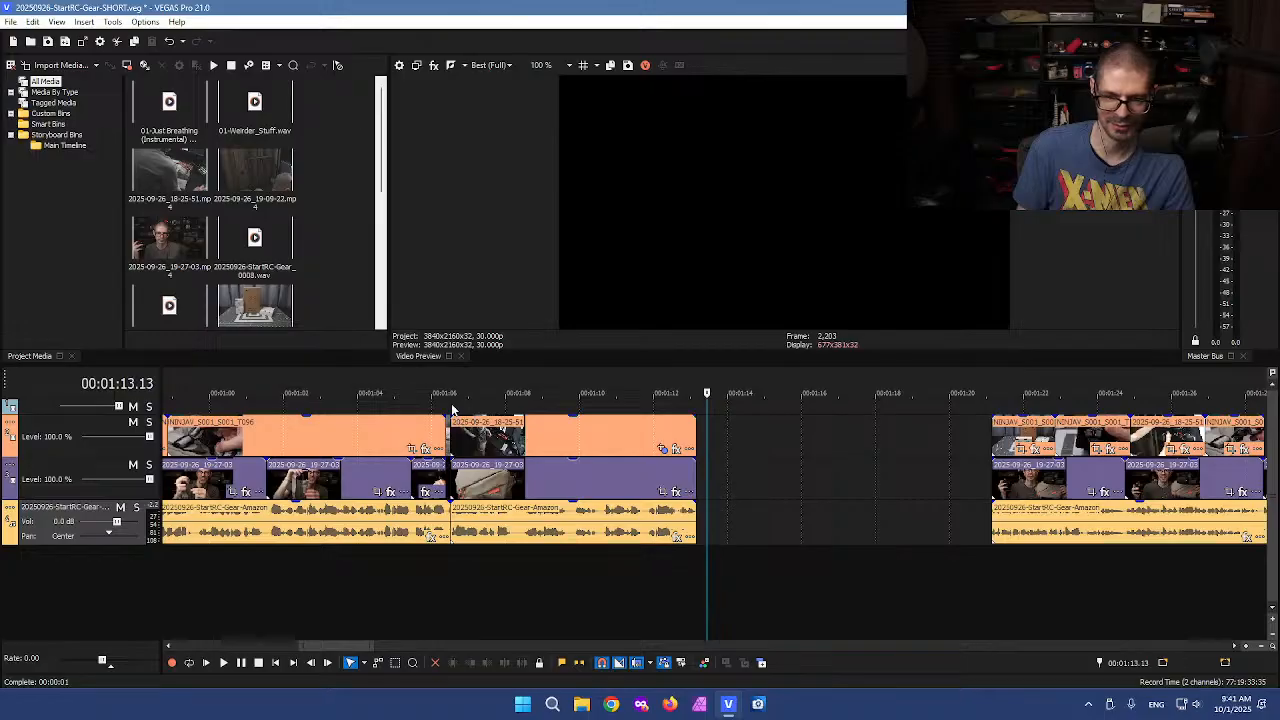
scroll(517, 586, "down", 4)
left_click(209, 587)
left_click(245, 586)
scroll(803, 568, "up", 4)
scroll(815, 567, "down", 4)
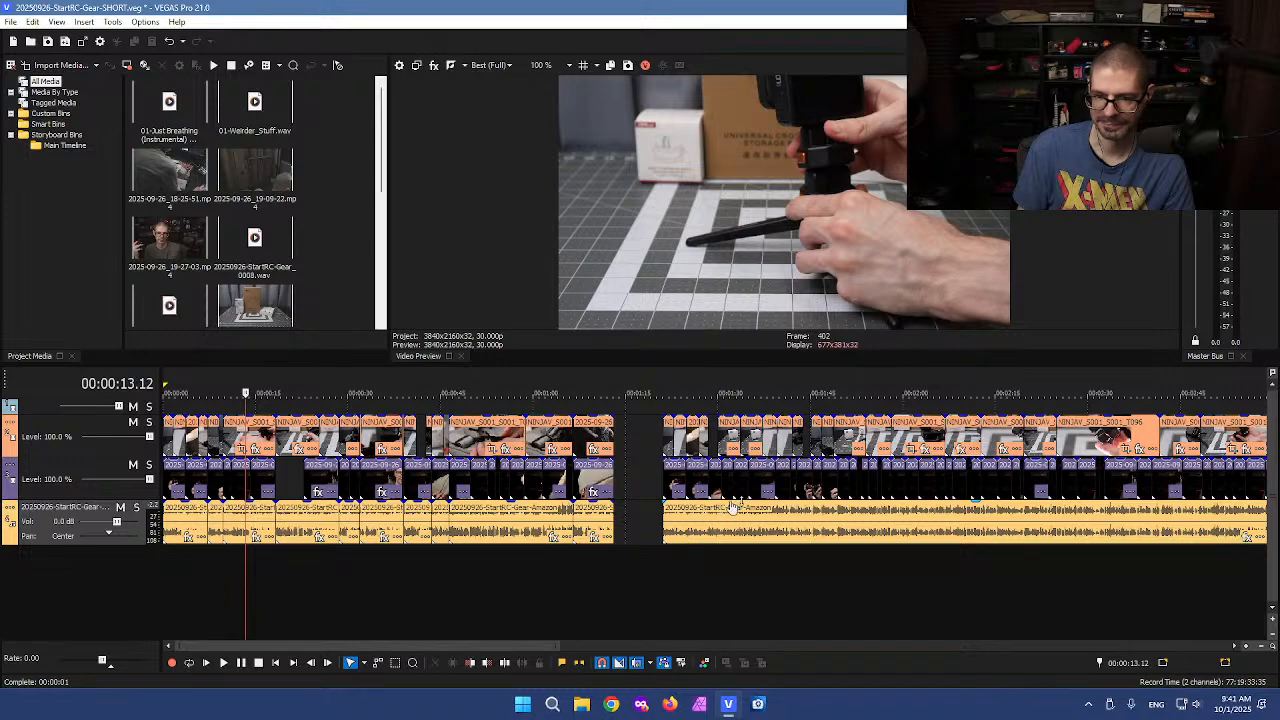
Play the footage after the gap from the start of its voiceover clip
left_click(675, 533)
scroll(690, 523, "up", 2)
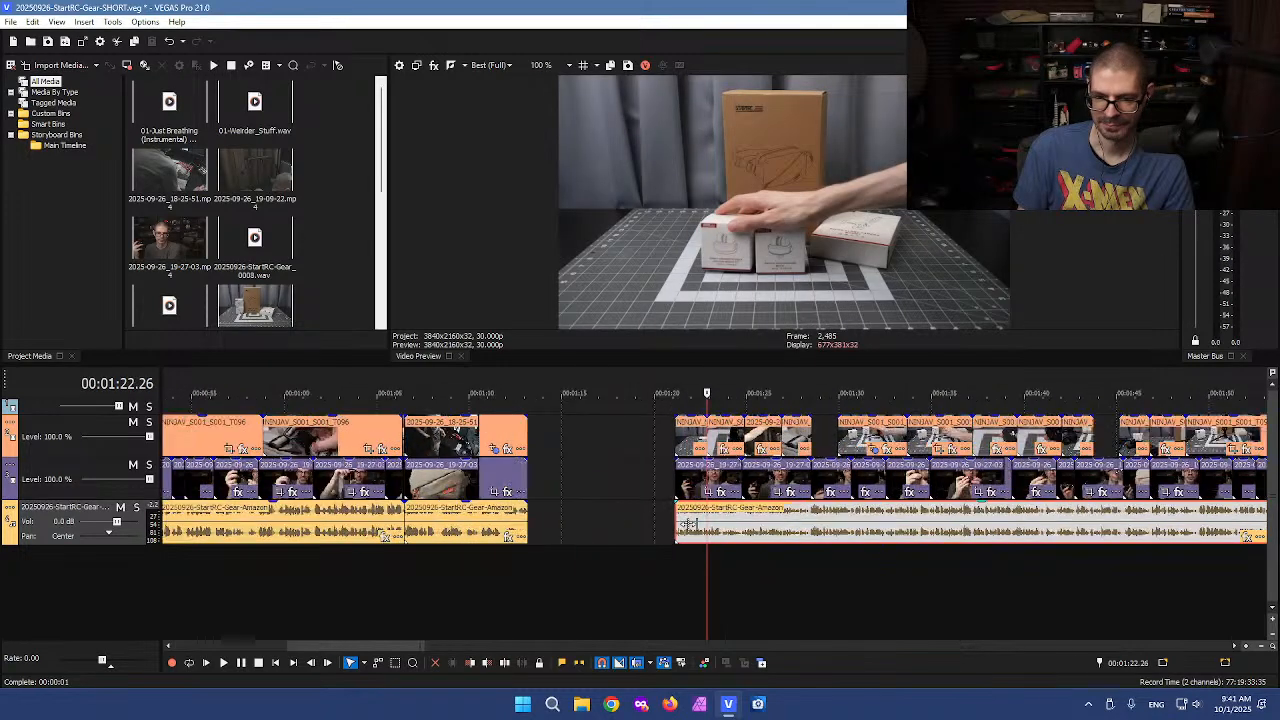
left_click_drag(742, 520, 826, 525)
key("space")
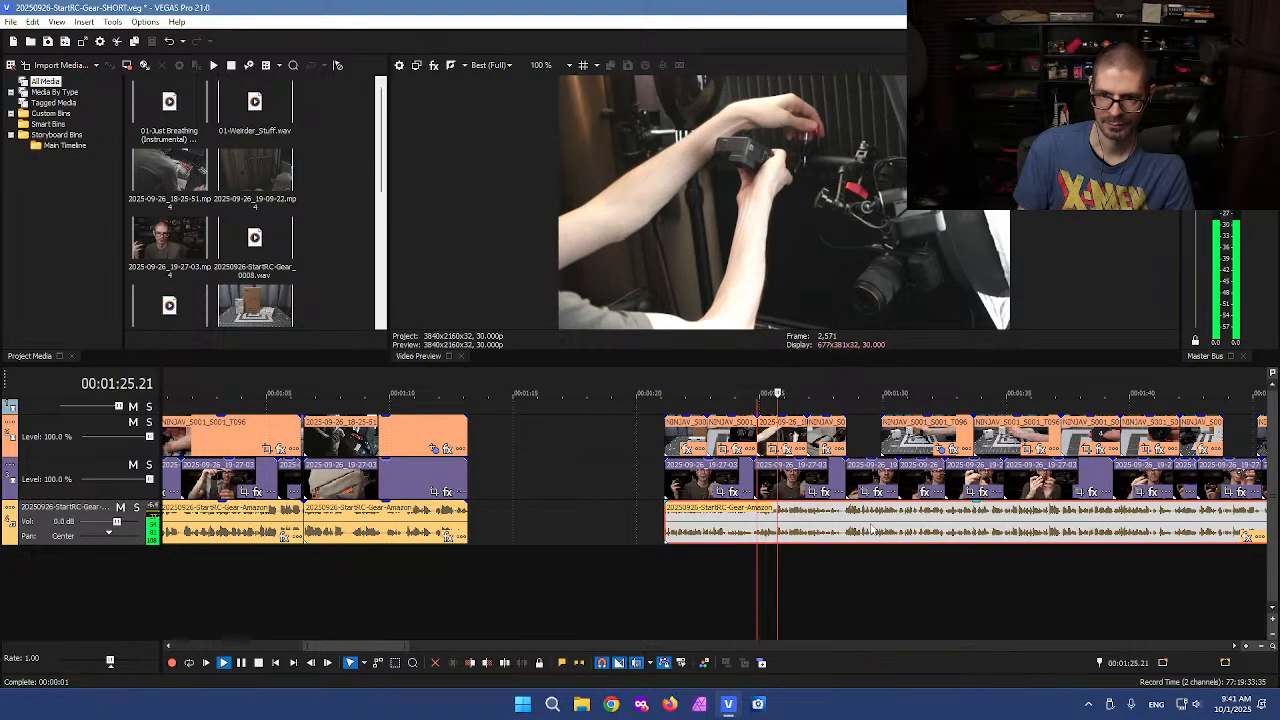
scroll(912, 532, "up", 1)
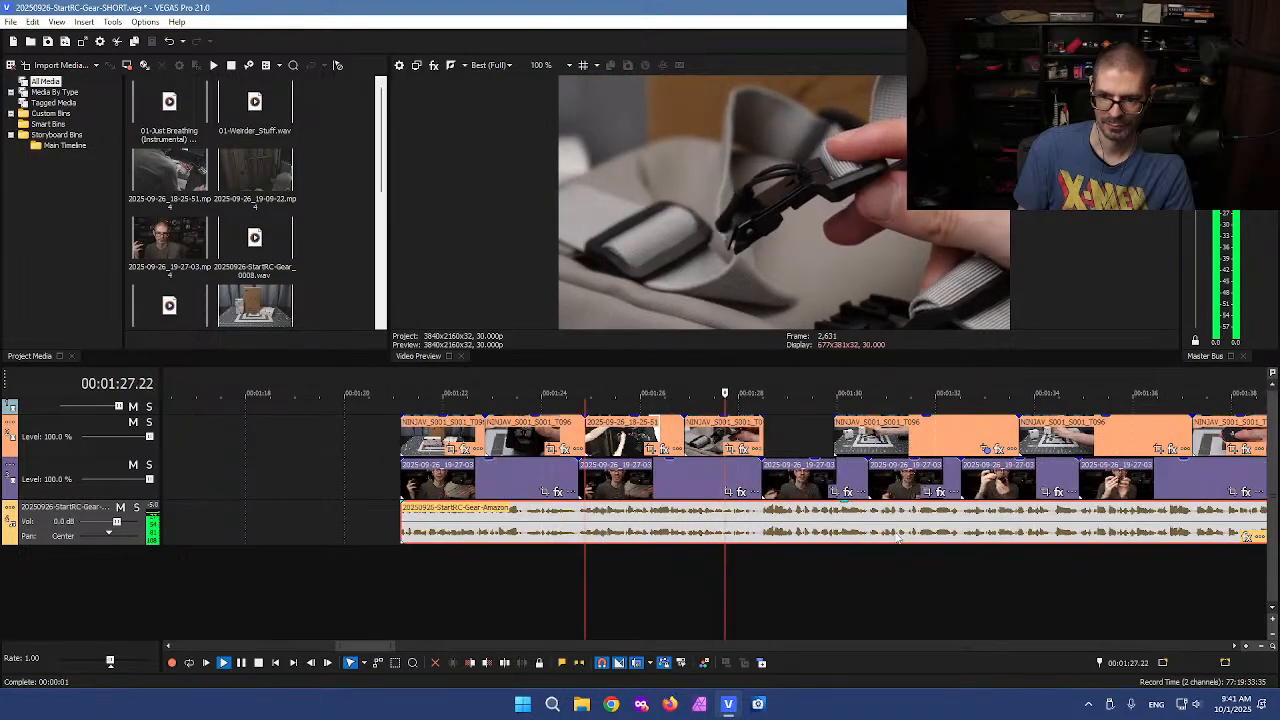
Stop playback and play the project from the beginning
key("space")
scroll(736, 520, "down", 5)
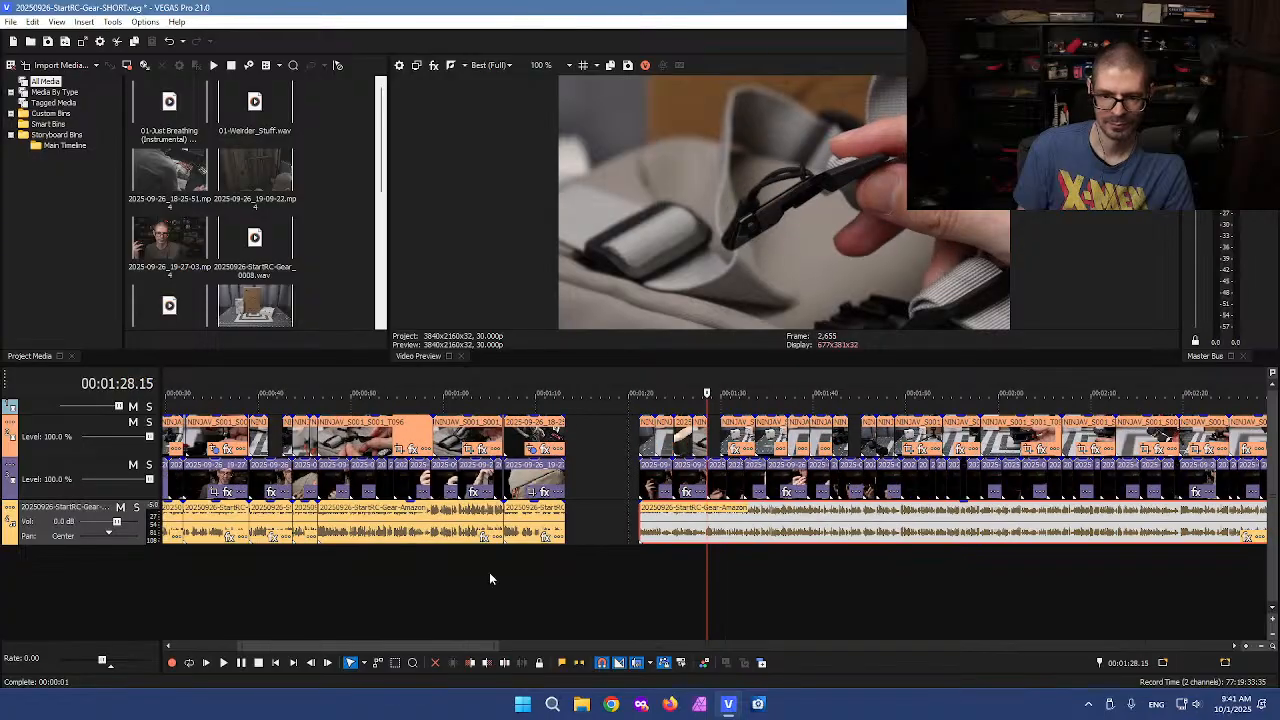
left_click(176, 528)
scroll(450, 540, "up", 4)
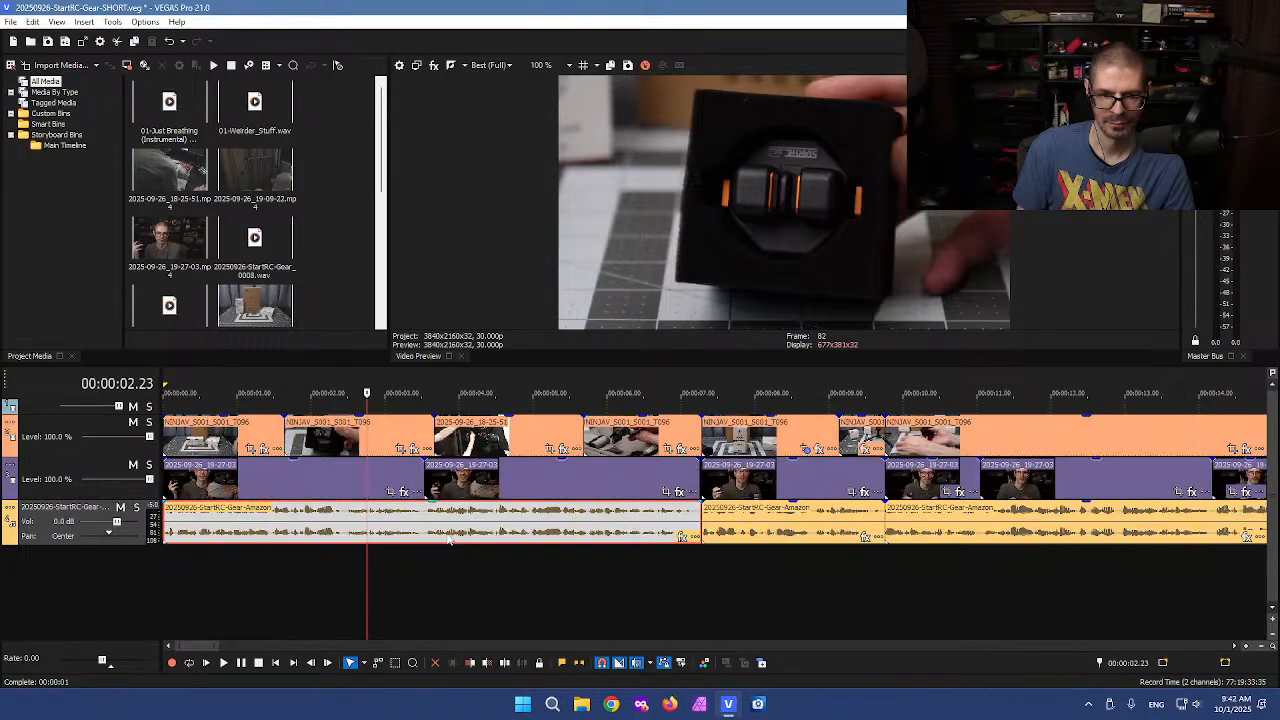
key("Home")
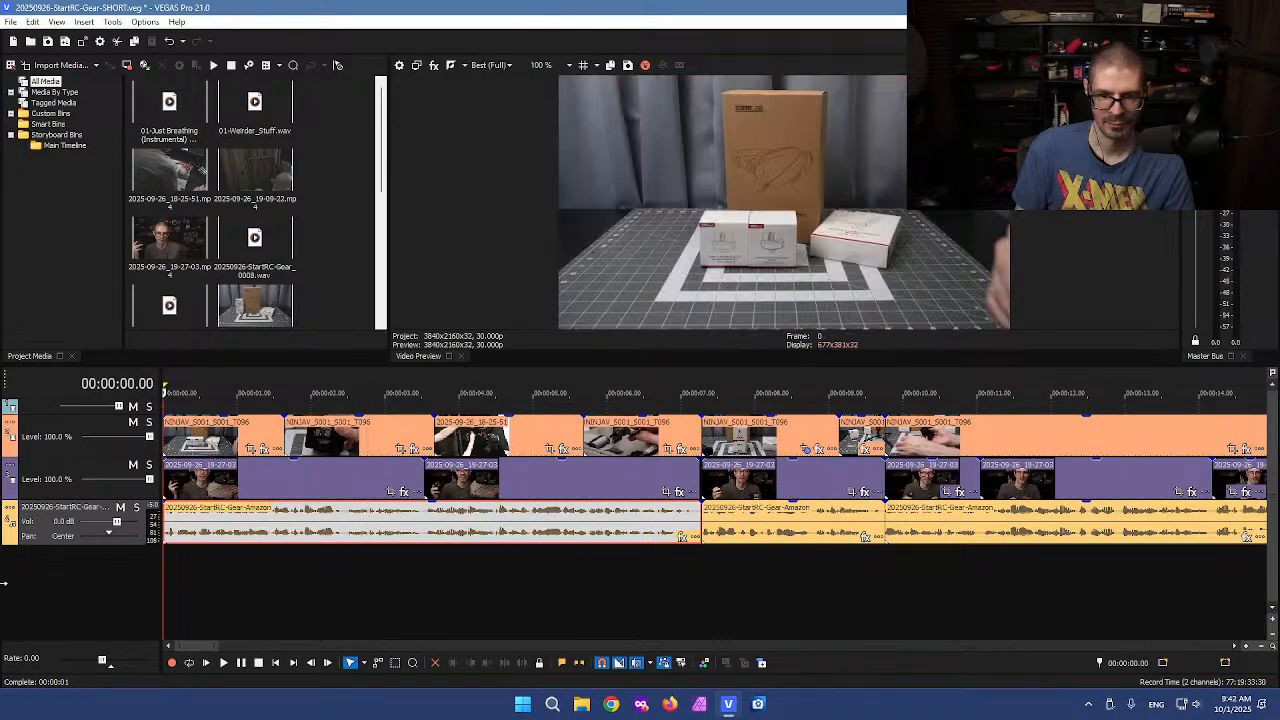
left_click(338, 585)
key("space")
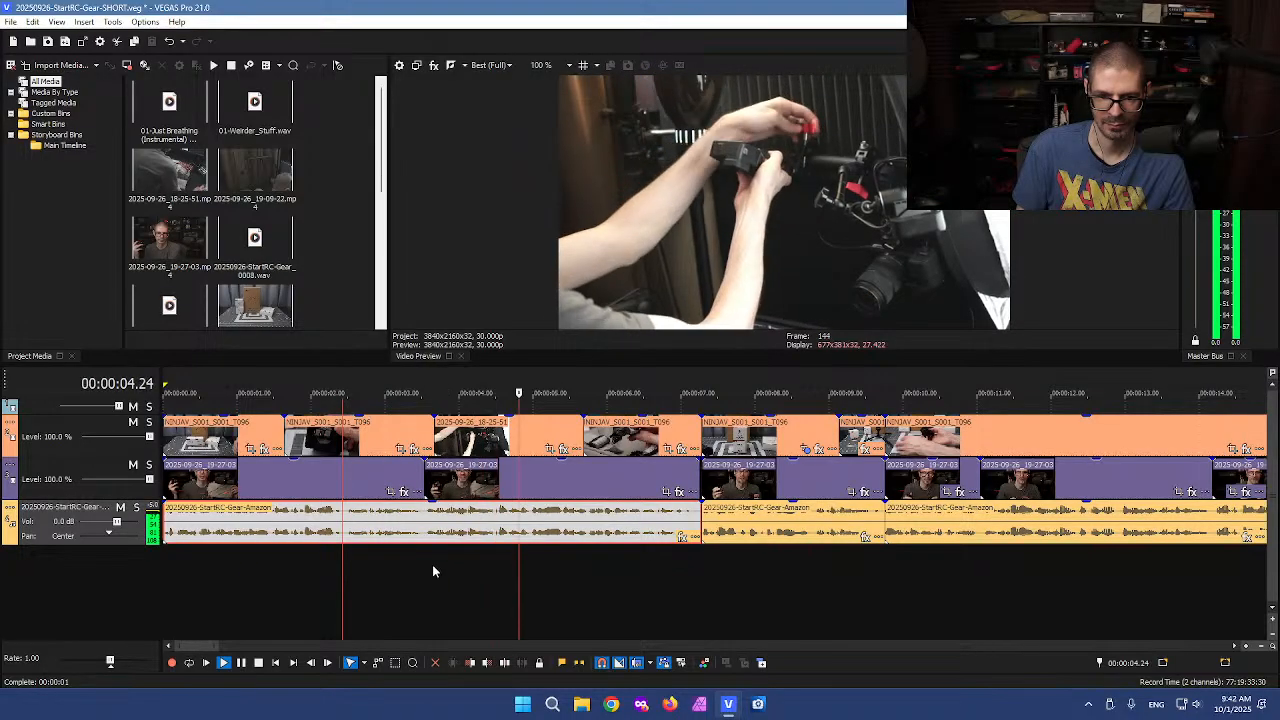
Replay the opening seconds to locate the next cut point
key("space")
left_click(426, 561)
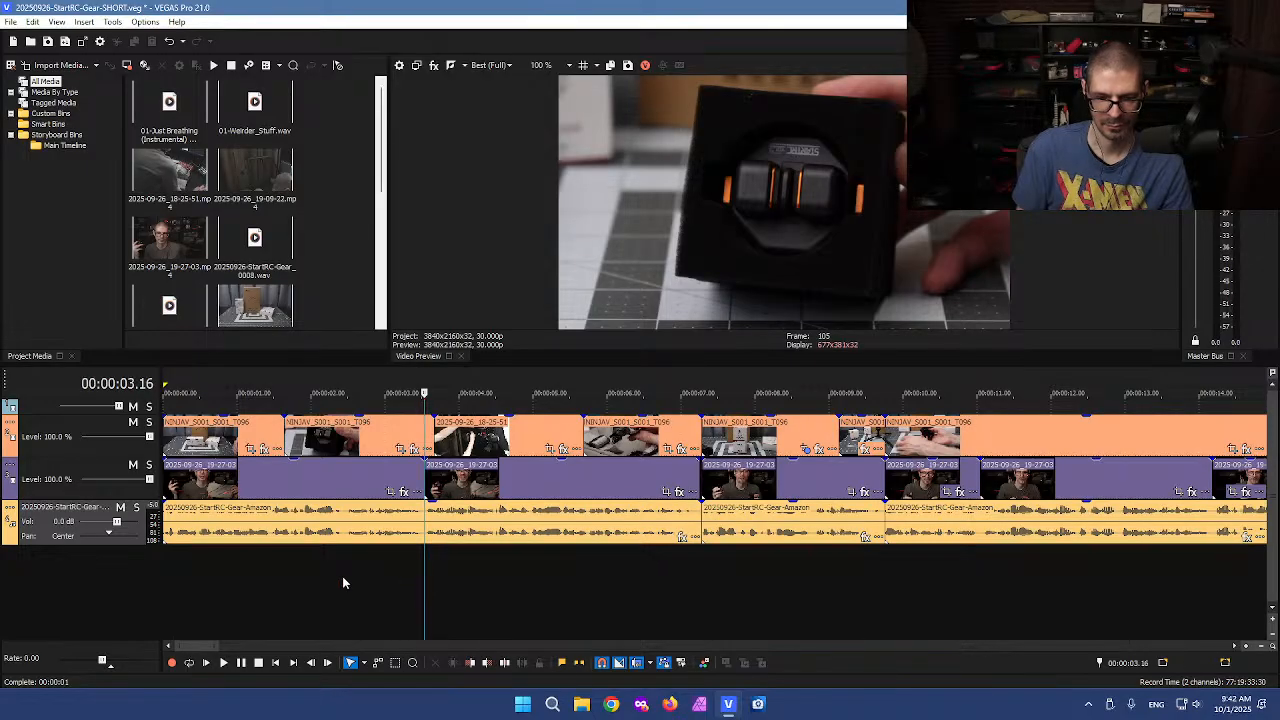
left_click(174, 578)
key("space")
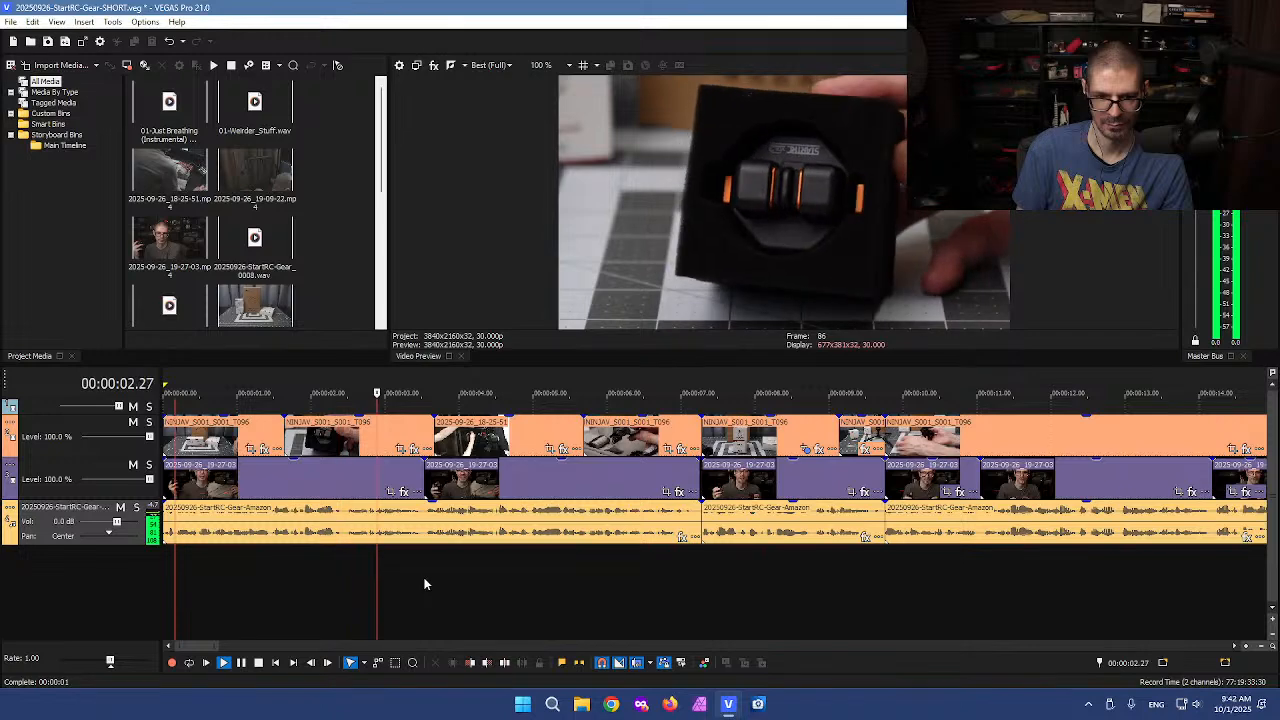
key("Return")
left_click(346, 557)
scroll(384, 576, "up", 2)
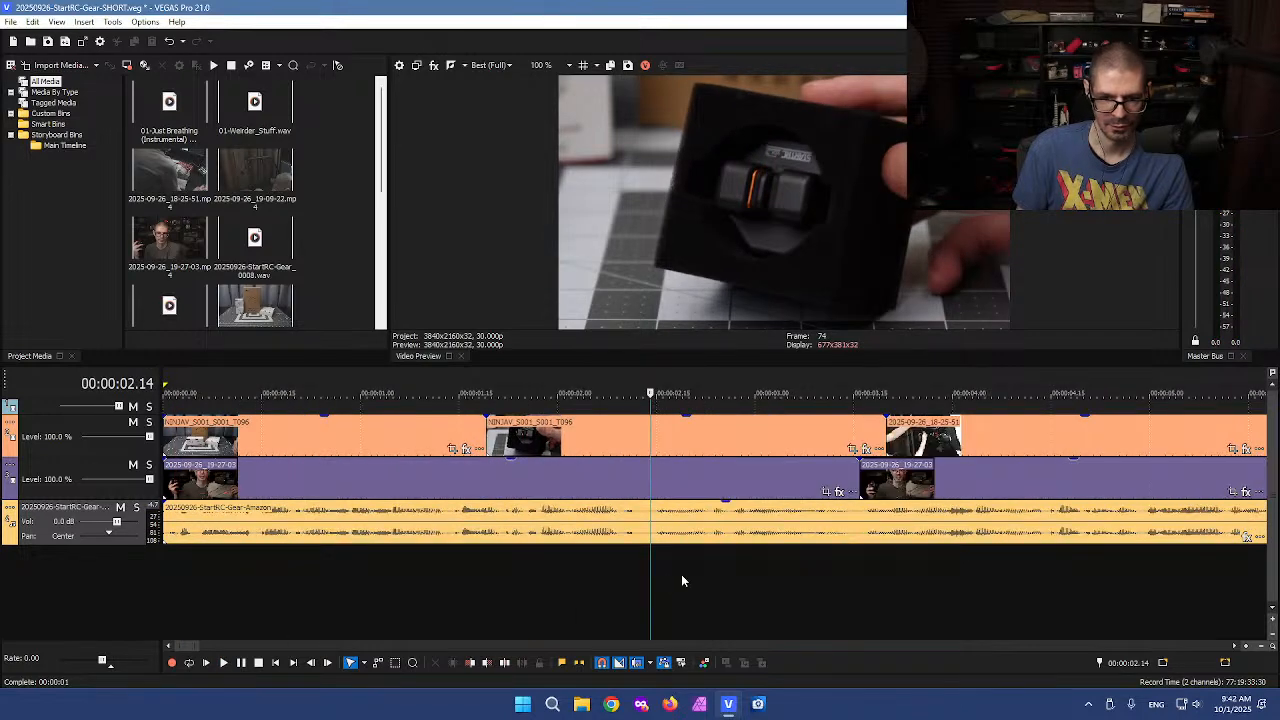
scroll(705, 582, "down", 2)
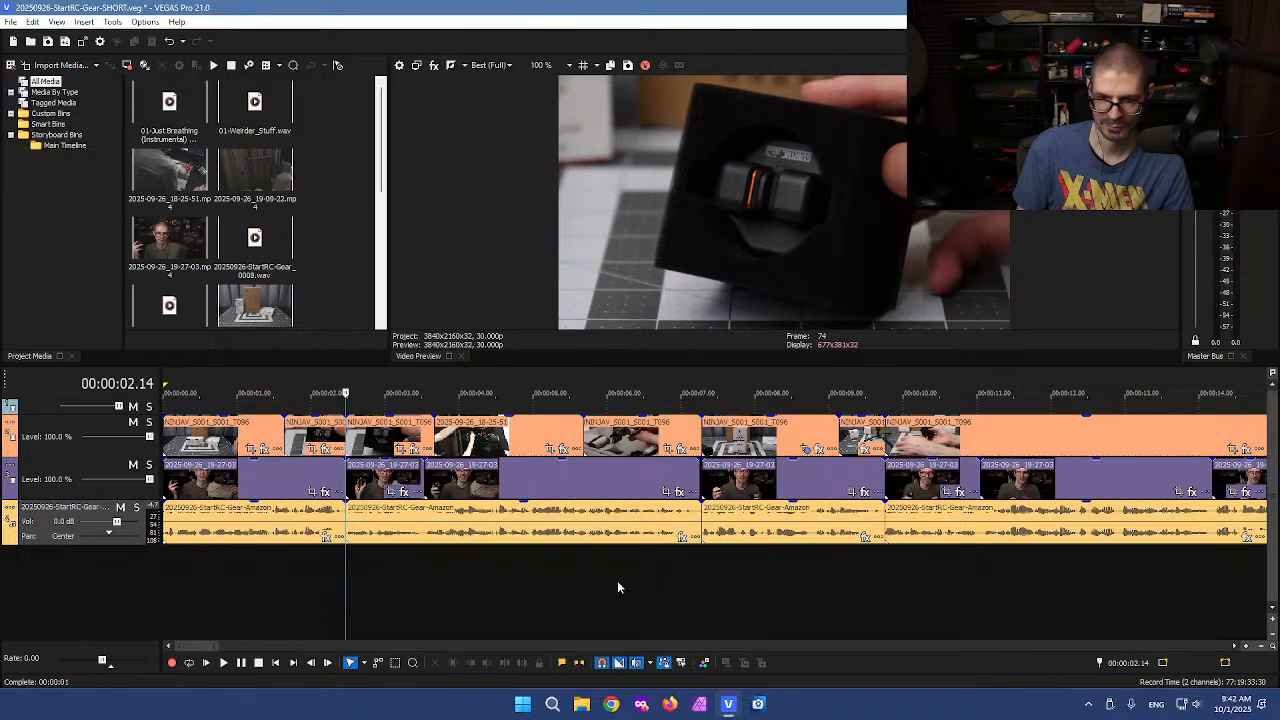
Select and delete the middle-track and voiceover clips between about 2.5 and 7 seconds
left_click_drag(593, 528, 370, 472)
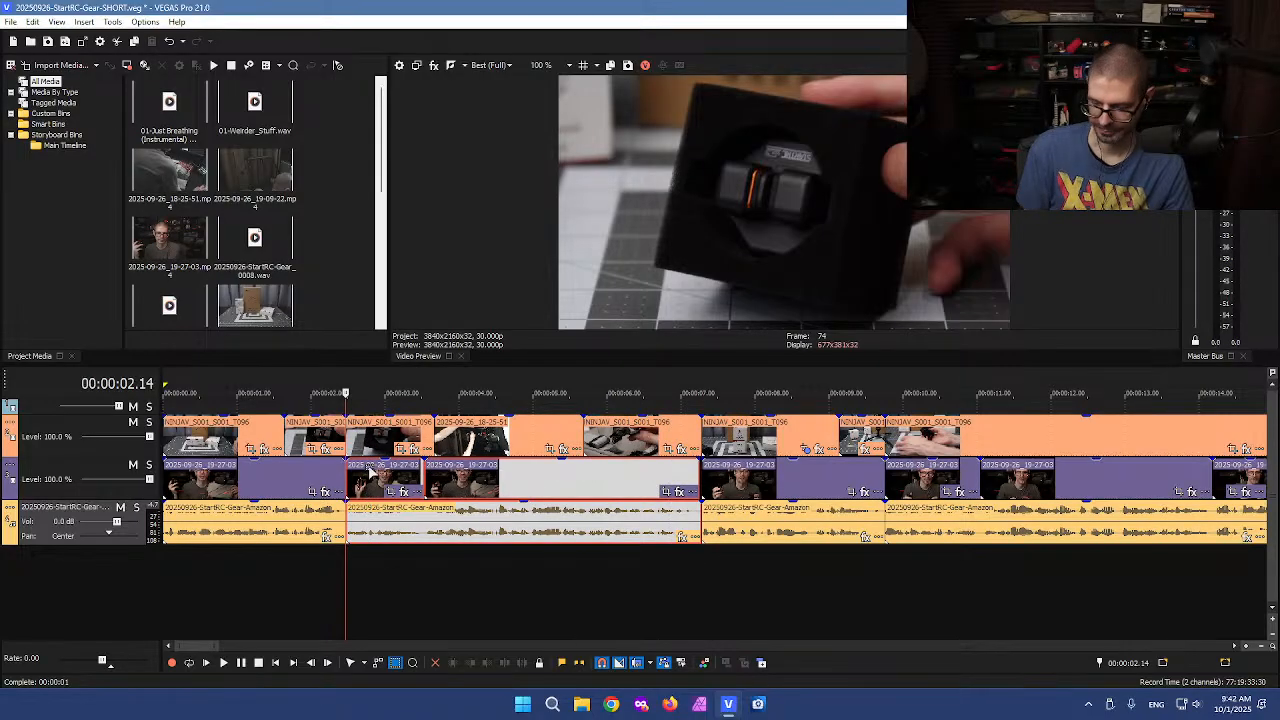
key("Delete")
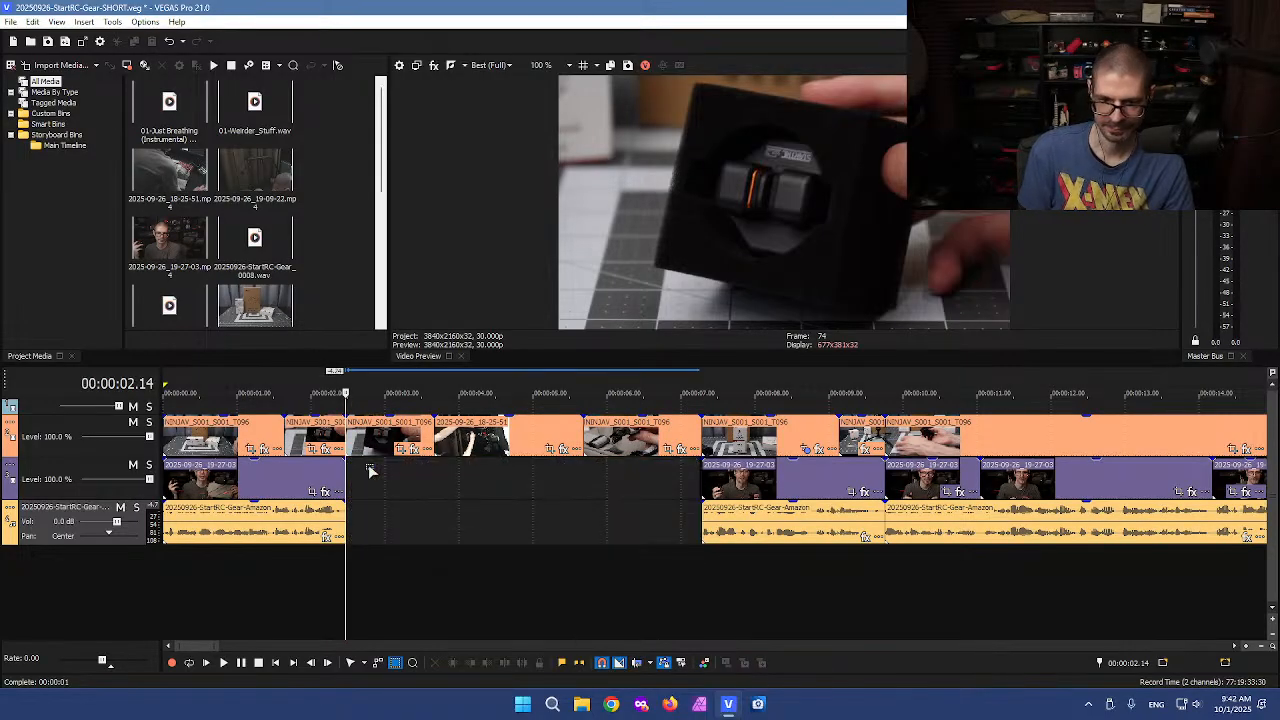
Split the first top-track clip at about 0.9 seconds and delete the segment after the split
left_click(397, 411)
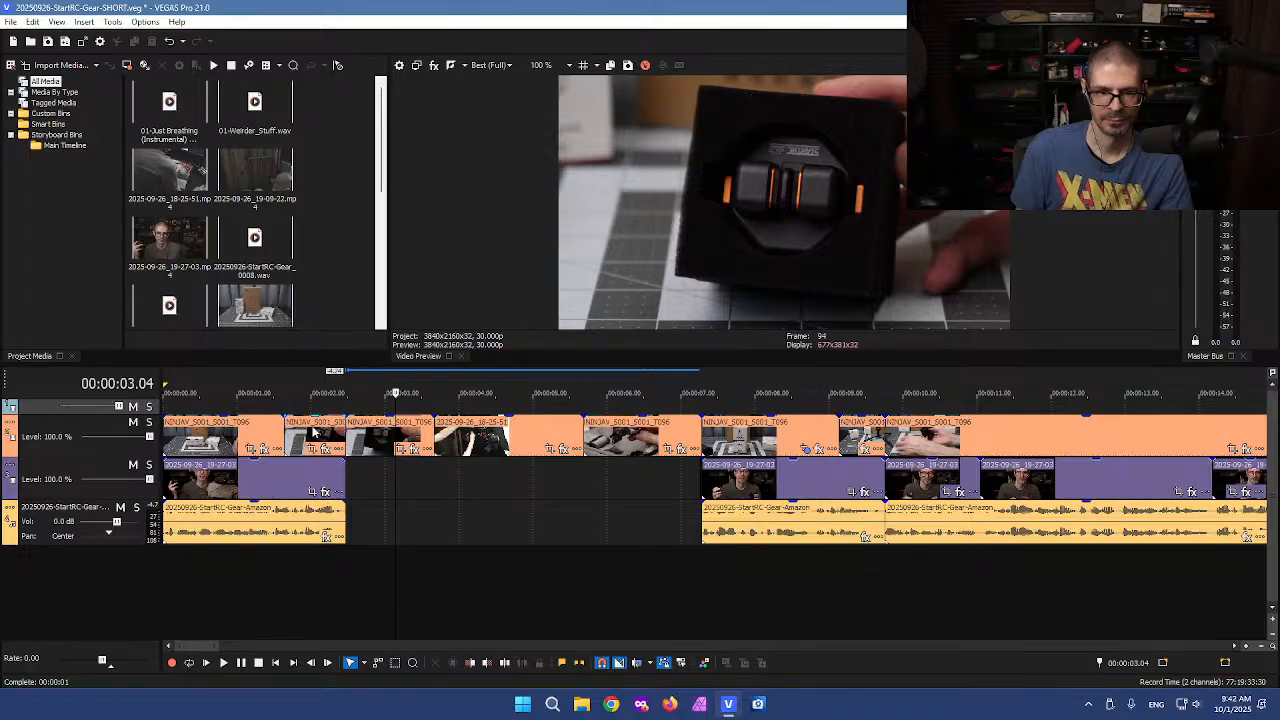
left_click(228, 435)
key("s")
key("Delete")
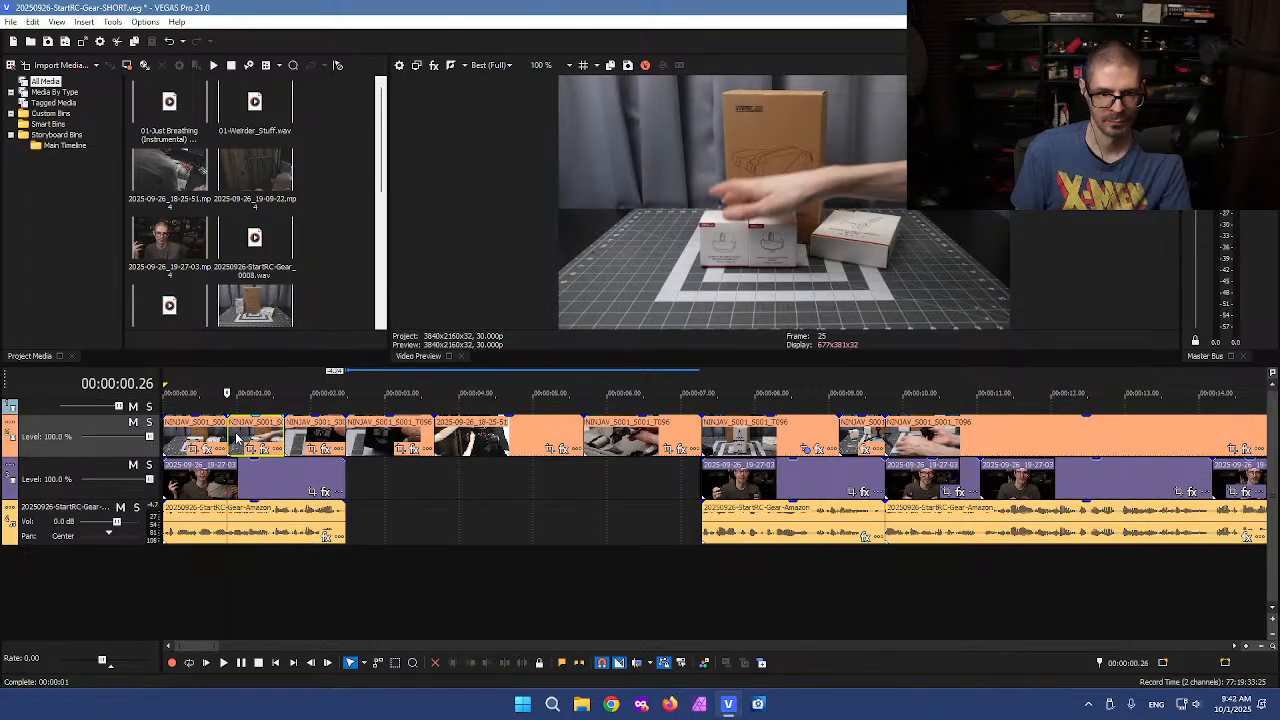
Move the second top-track clip left to close the gap after the first clip
left_click(303, 437)
left_click(326, 437)
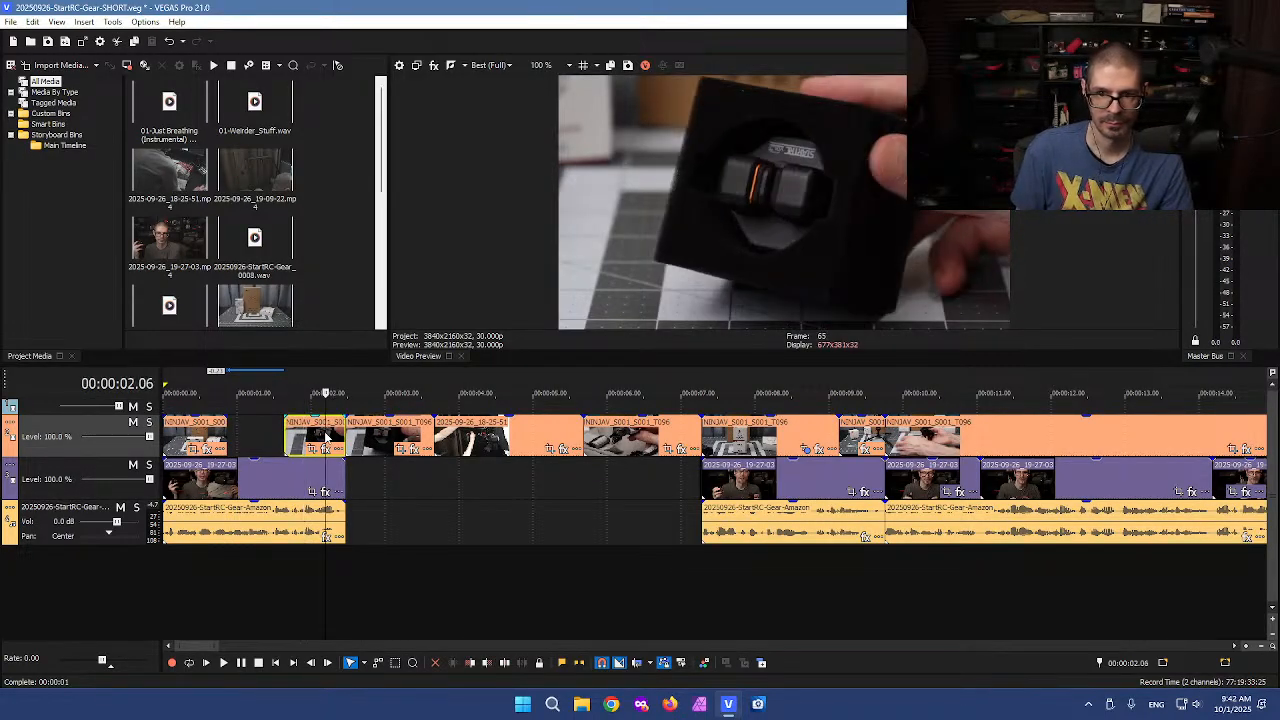
left_click(425, 437)
left_click(488, 440)
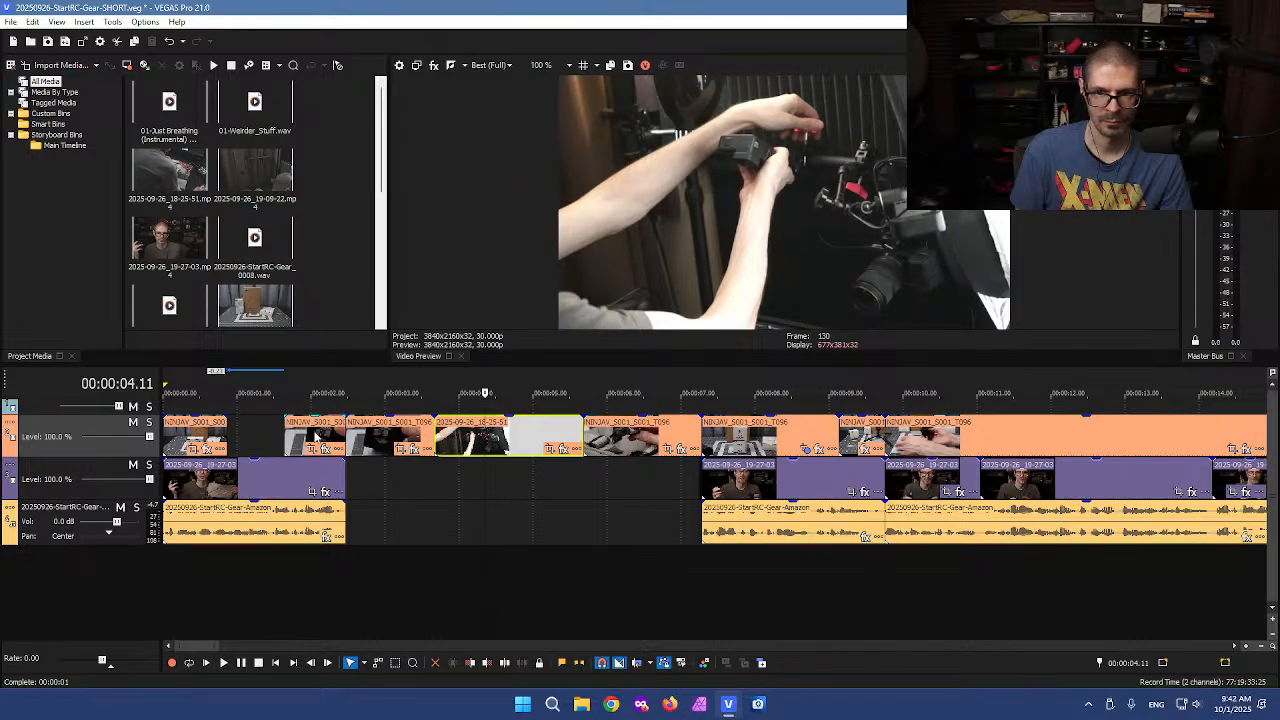
left_click_drag(312, 437, 263, 437)
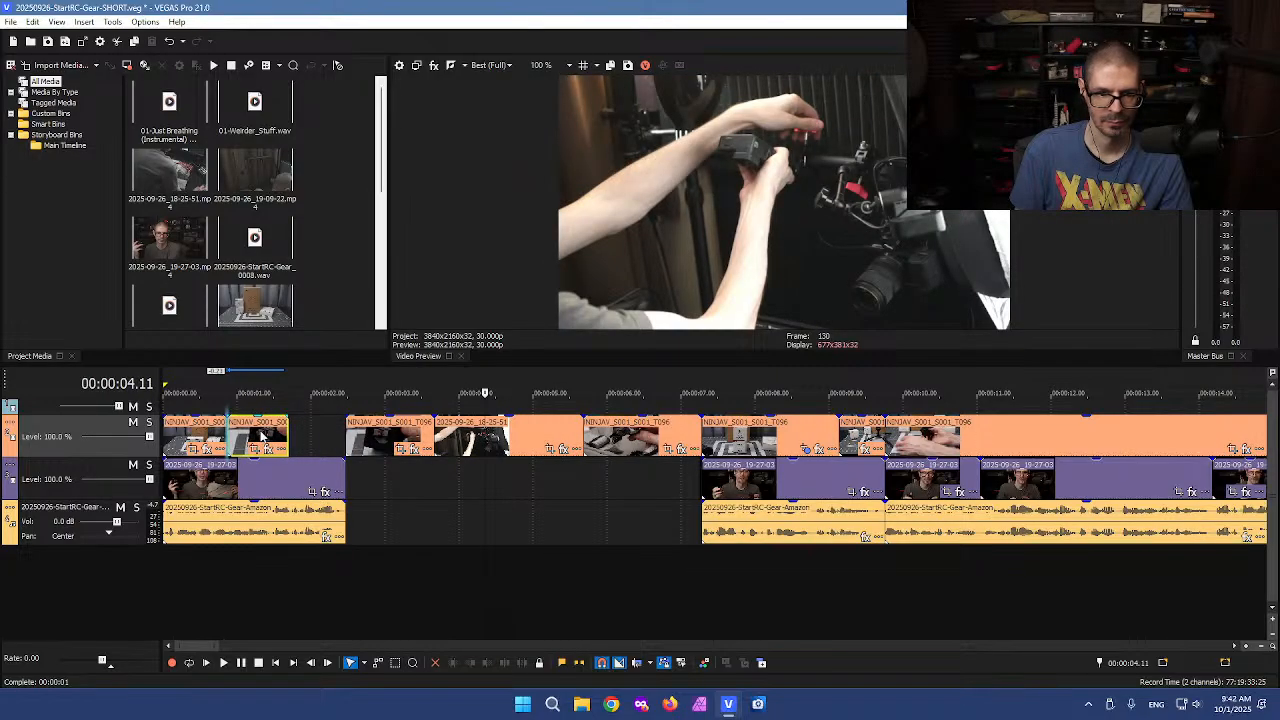
Delete the top-track clip starting at about 2.5 seconds
left_click(393, 439)
key("Delete")
Split the 2025-09-26_18-25-51 clip at about 4.7 seconds and slide its first part left against the preceding top-track clips
left_click(455, 438)
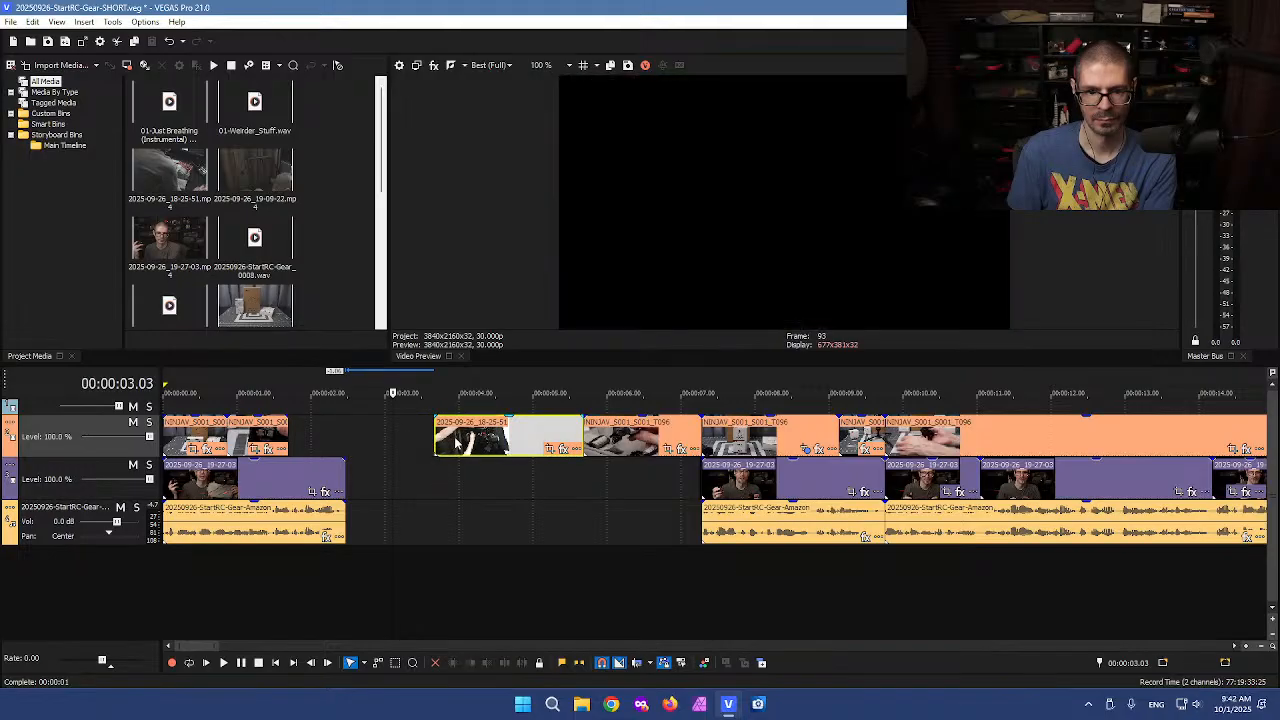
left_click(511, 443)
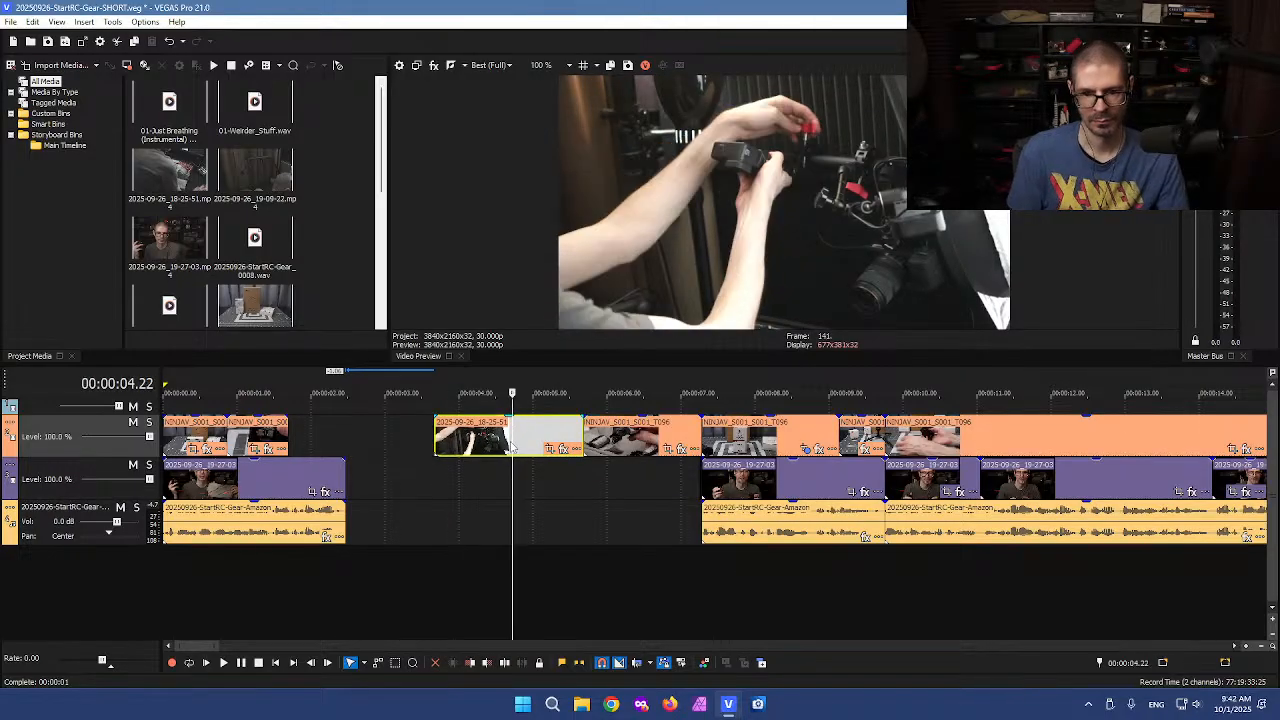
key("s")
left_click_drag(503, 443, 343, 441)
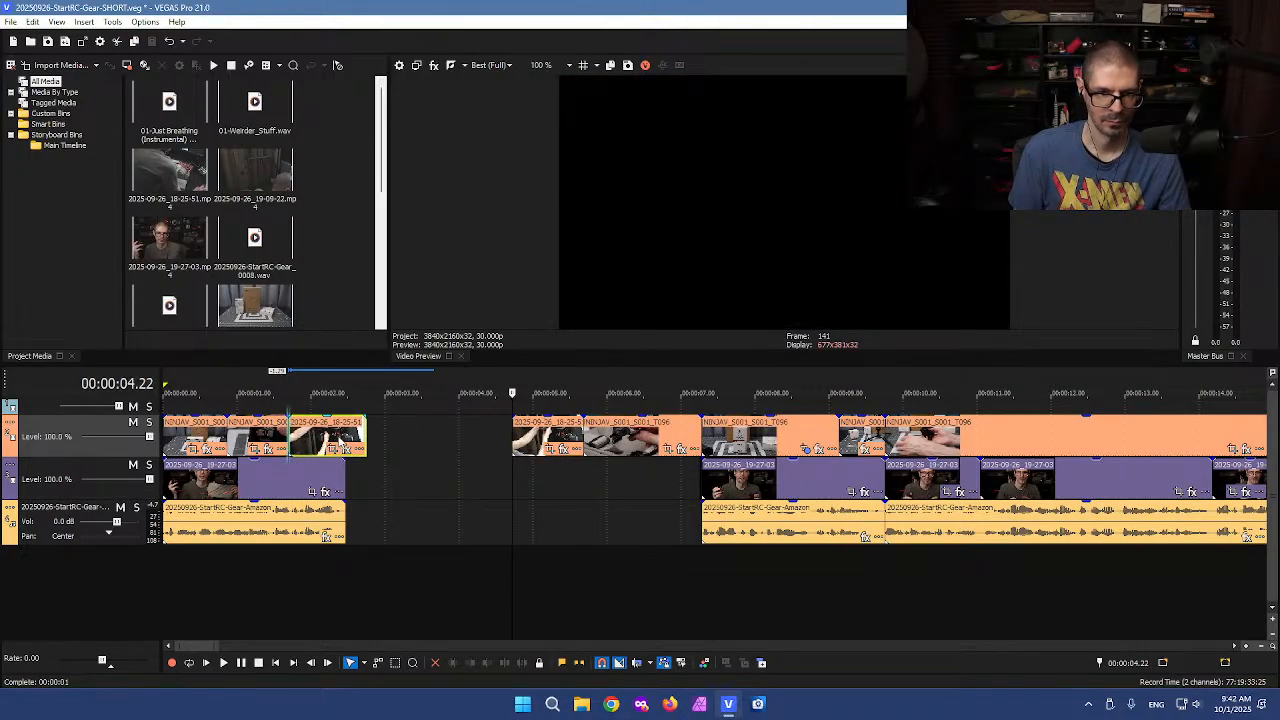
left_click_drag(220, 430, 346, 437)
Delete the two leftover top-track clips and move the following clips left to close the gap
left_click(538, 443)
key("Delete")
left_click(623, 443)
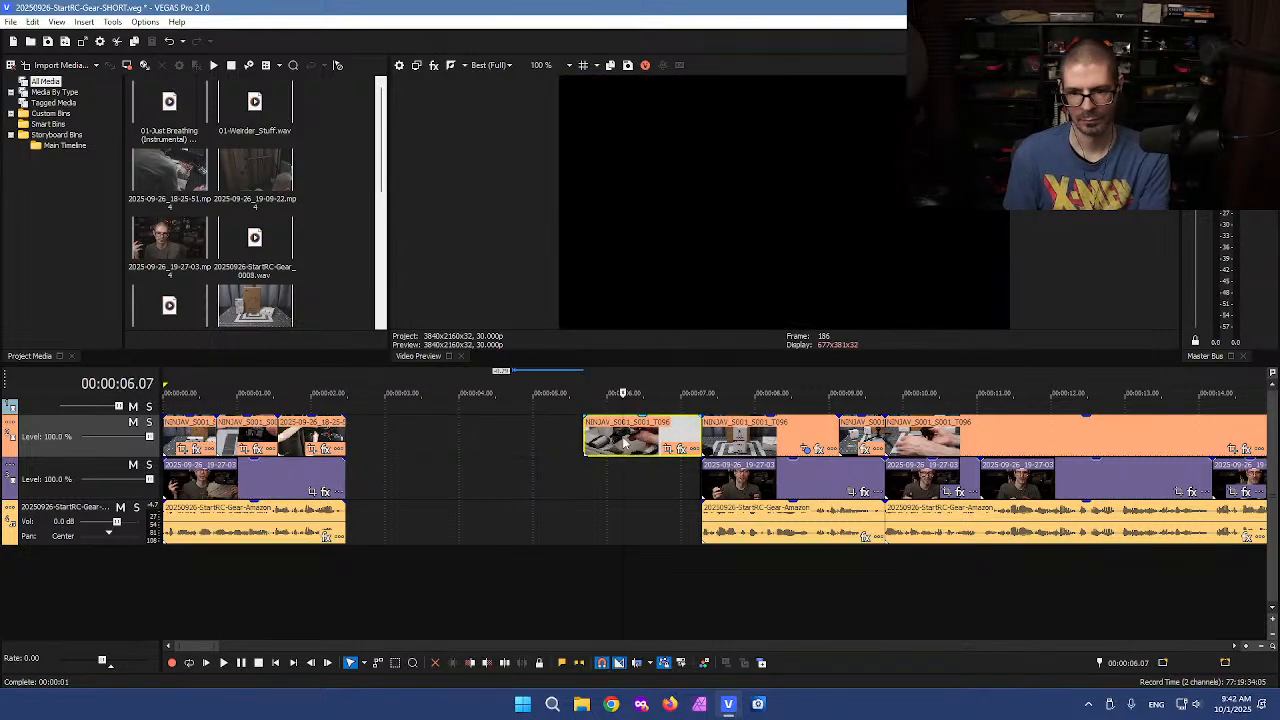
key("Delete")
left_click_drag(728, 481, 422, 481)
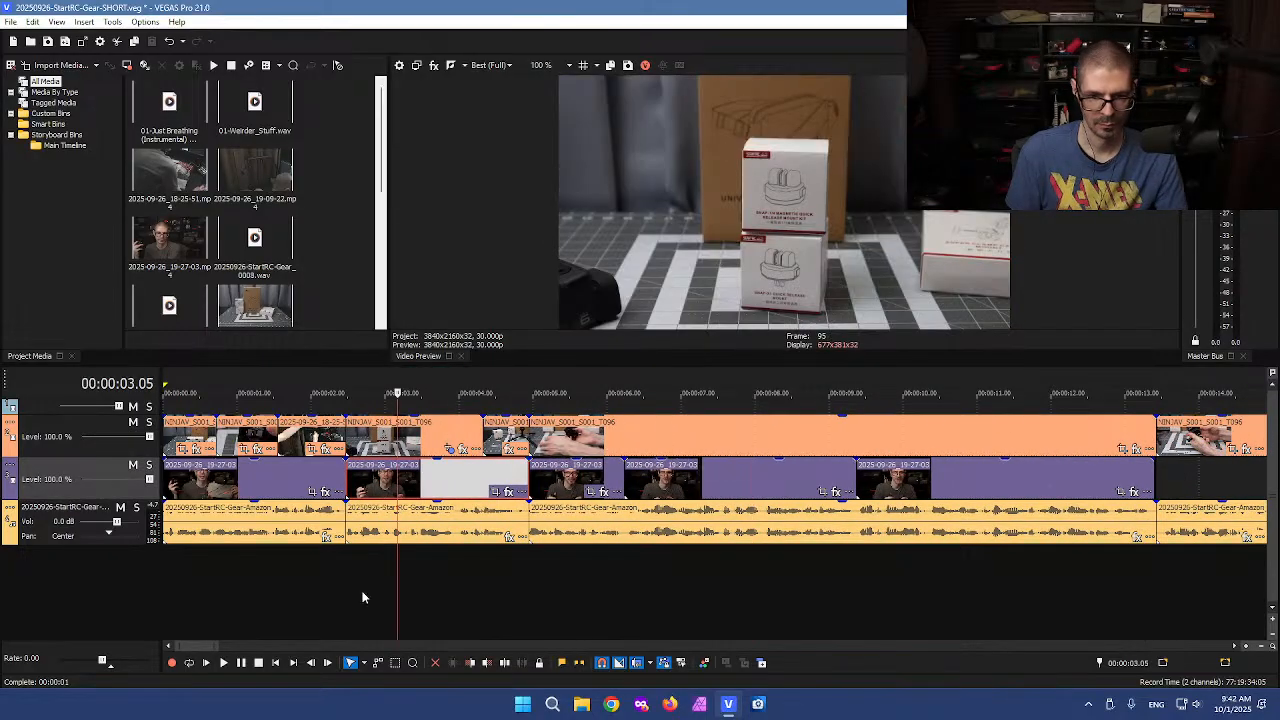
Play back the opening section to review the voiceover around the cut
left_click(337, 586)
key("space")
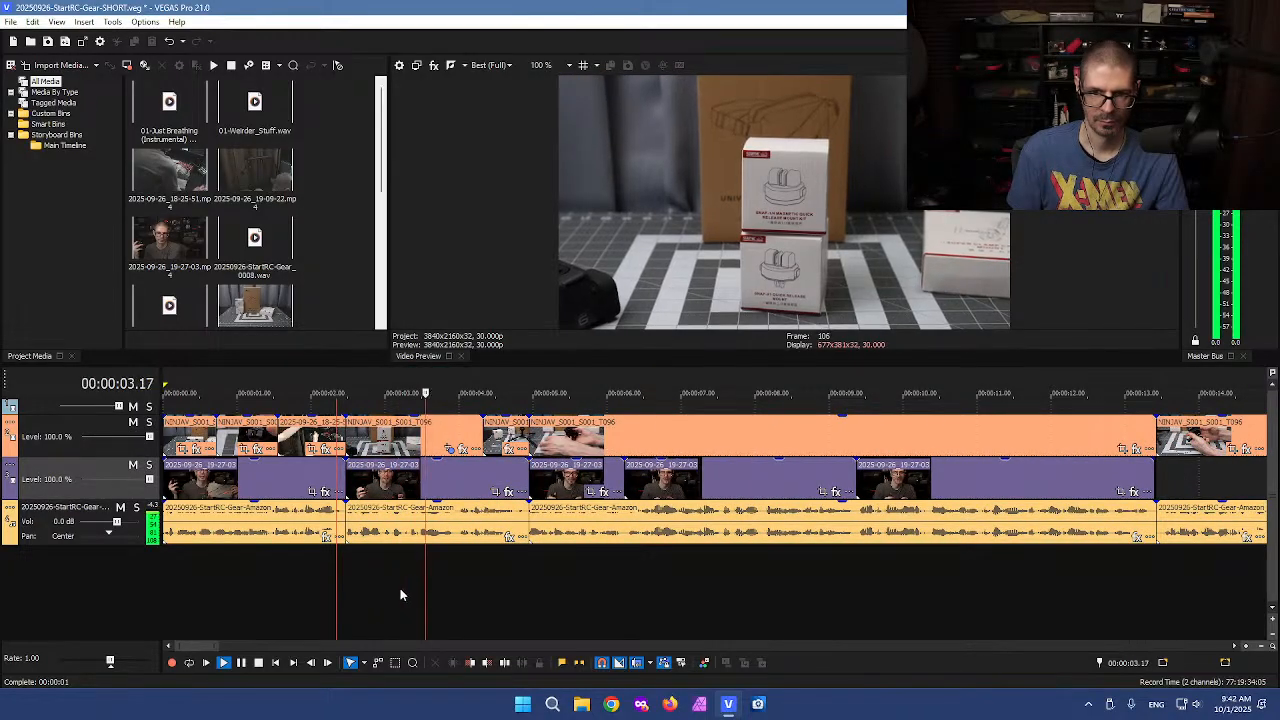
key("Return")
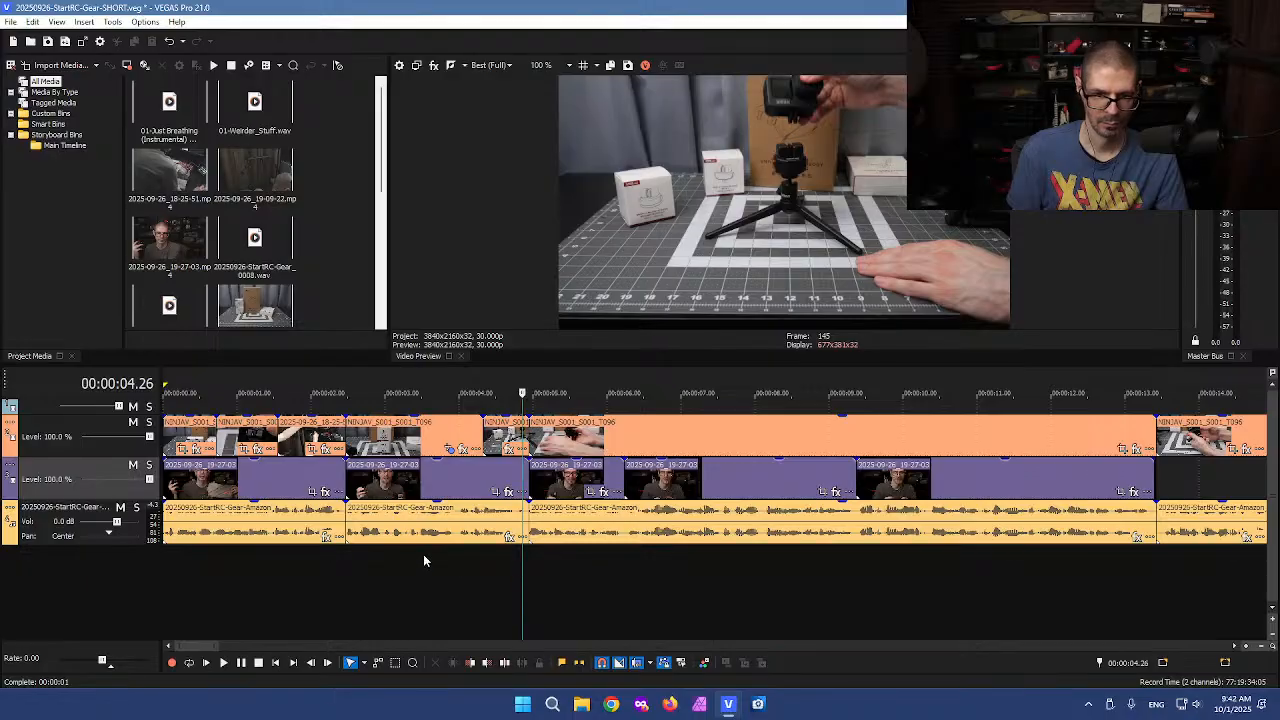
left_click(422, 556)
left_click(437, 572)
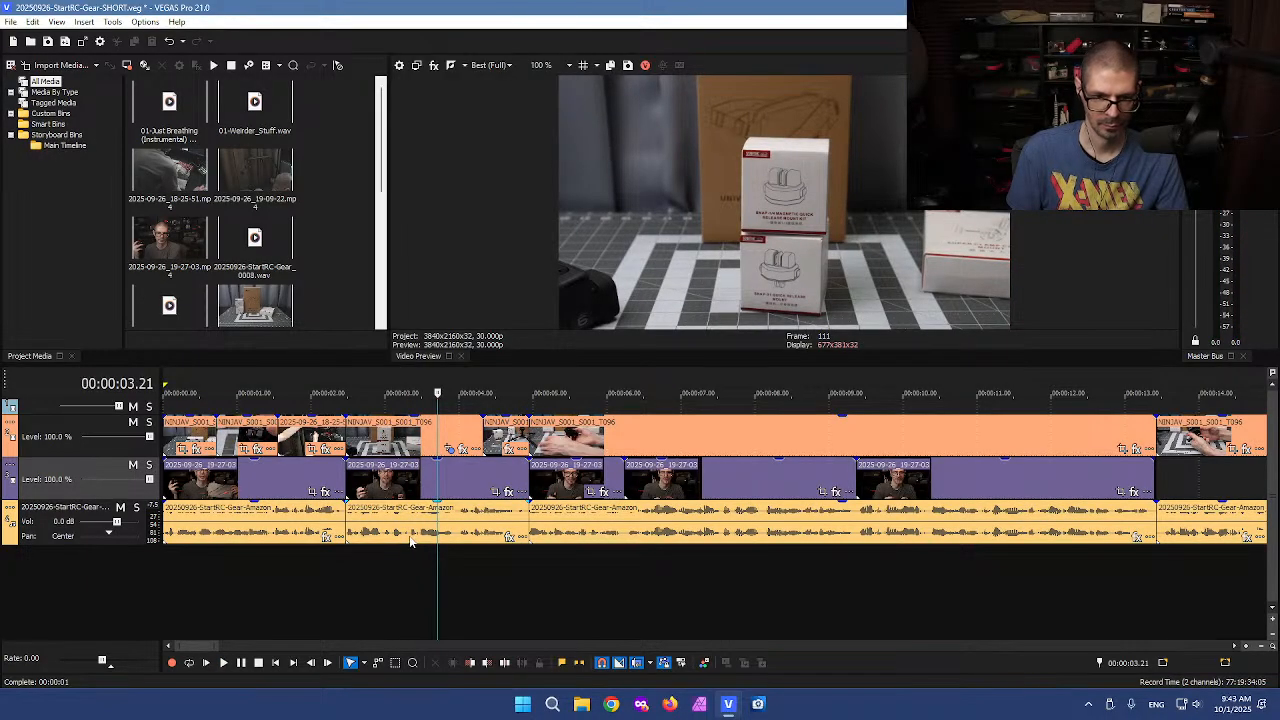
left_click(409, 541)
scroll(588, 553, "up", 5)
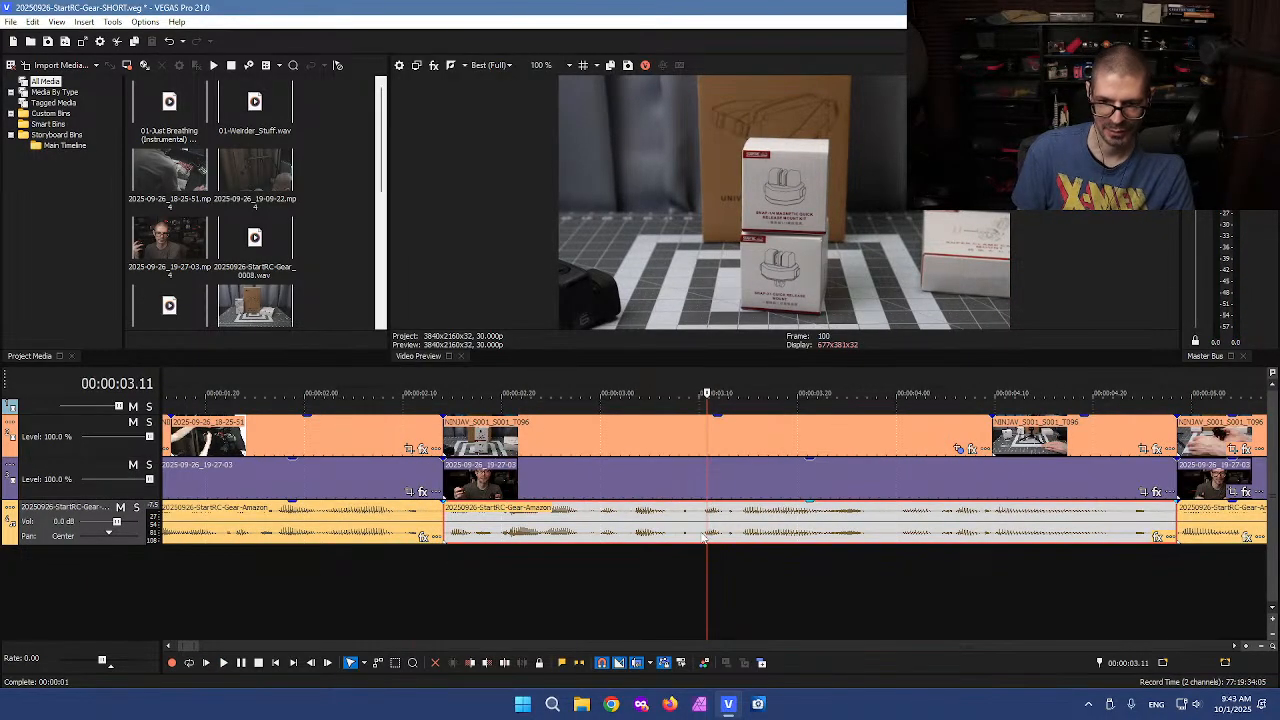
Split the voiceover at about 3.4 seconds and delete the voiceover segment between about 2.5 and 3.4 seconds
key("s")
left_click(634, 530)
key("Delete")
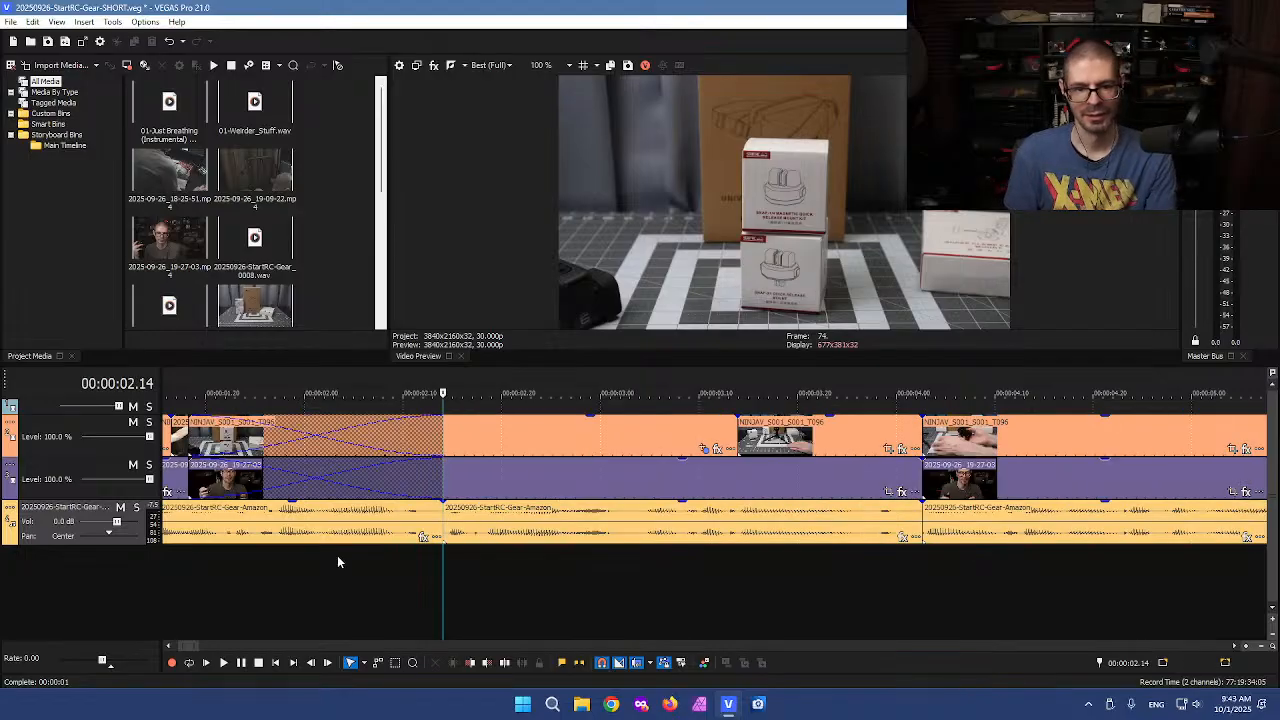
key("ctrl+z")
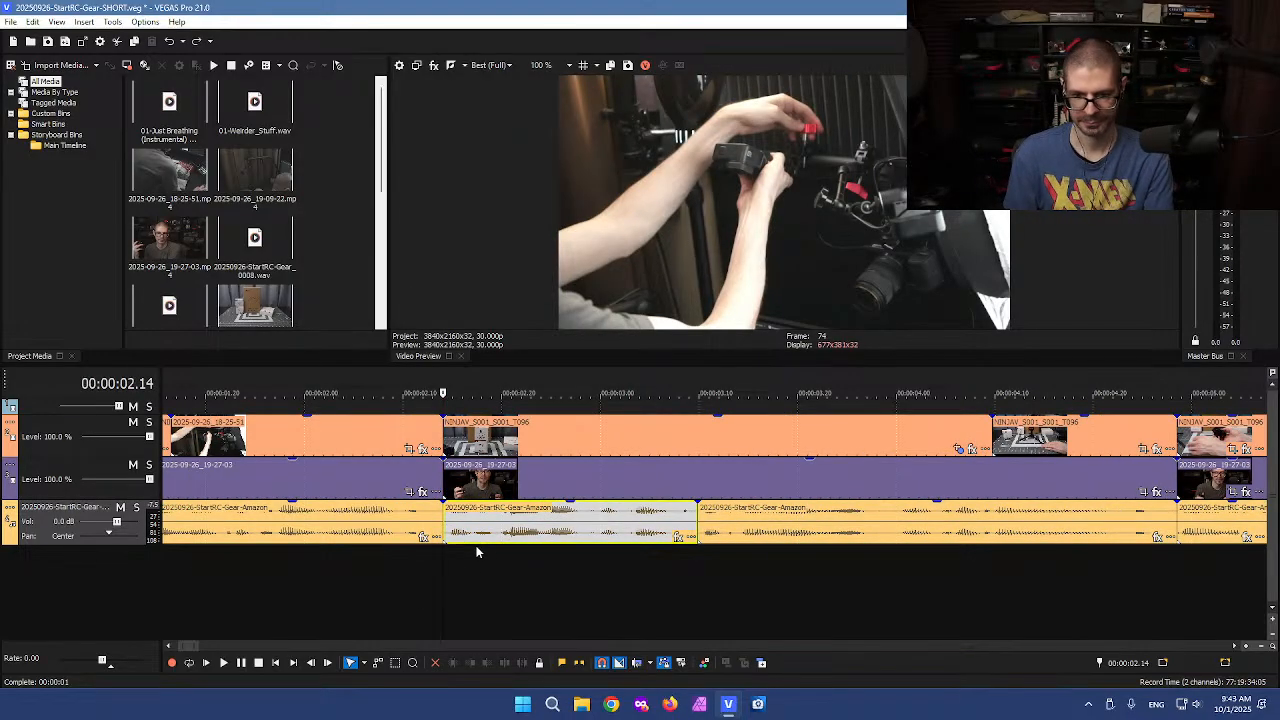
key("Delete")
left_click_drag(130, 545, 129, 598)
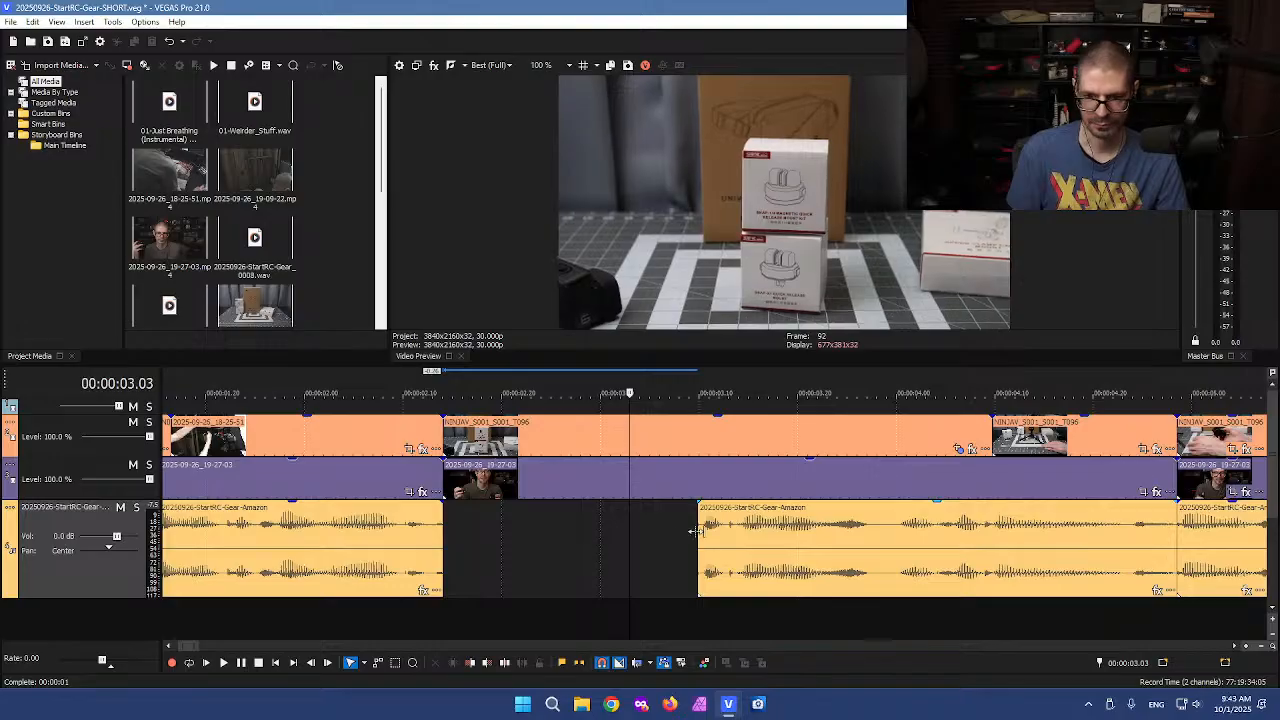
Slide the following voiceover clip left to close the gap in the voiceover track at about 2.3 seconds
scroll(689, 542, "up", 4)
left_click(993, 541)
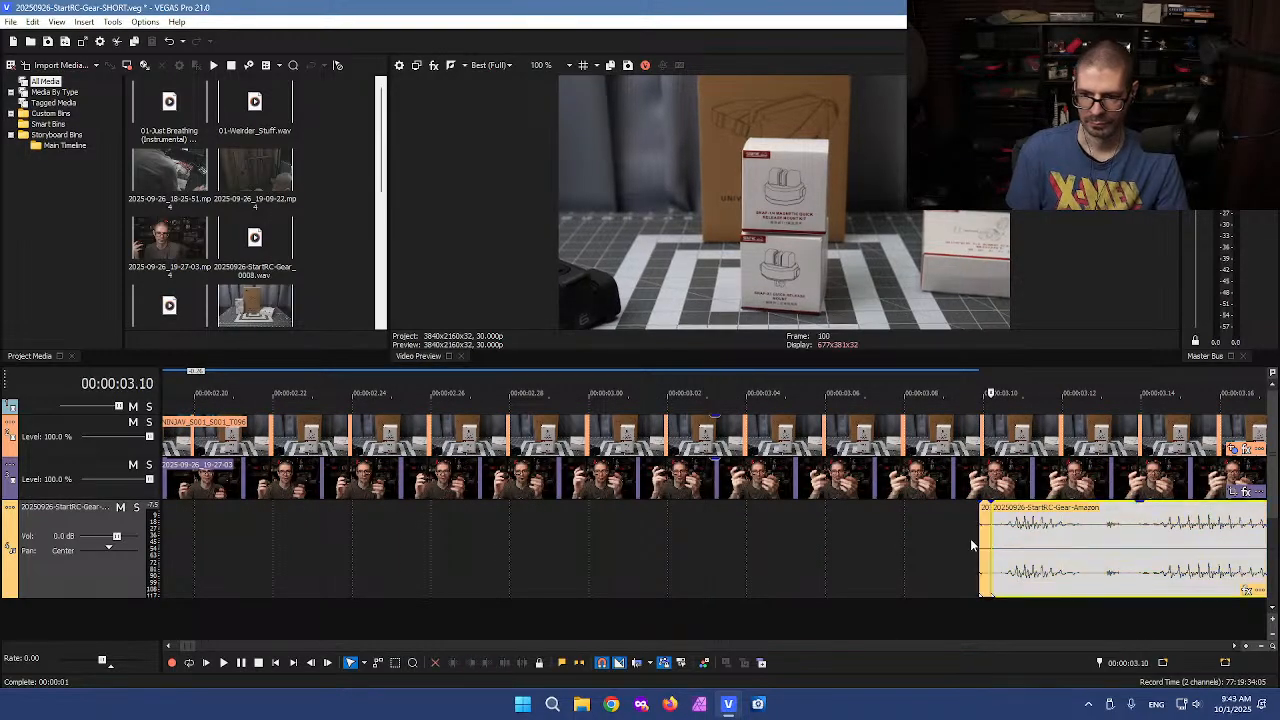
scroll(852, 556, "down", 5)
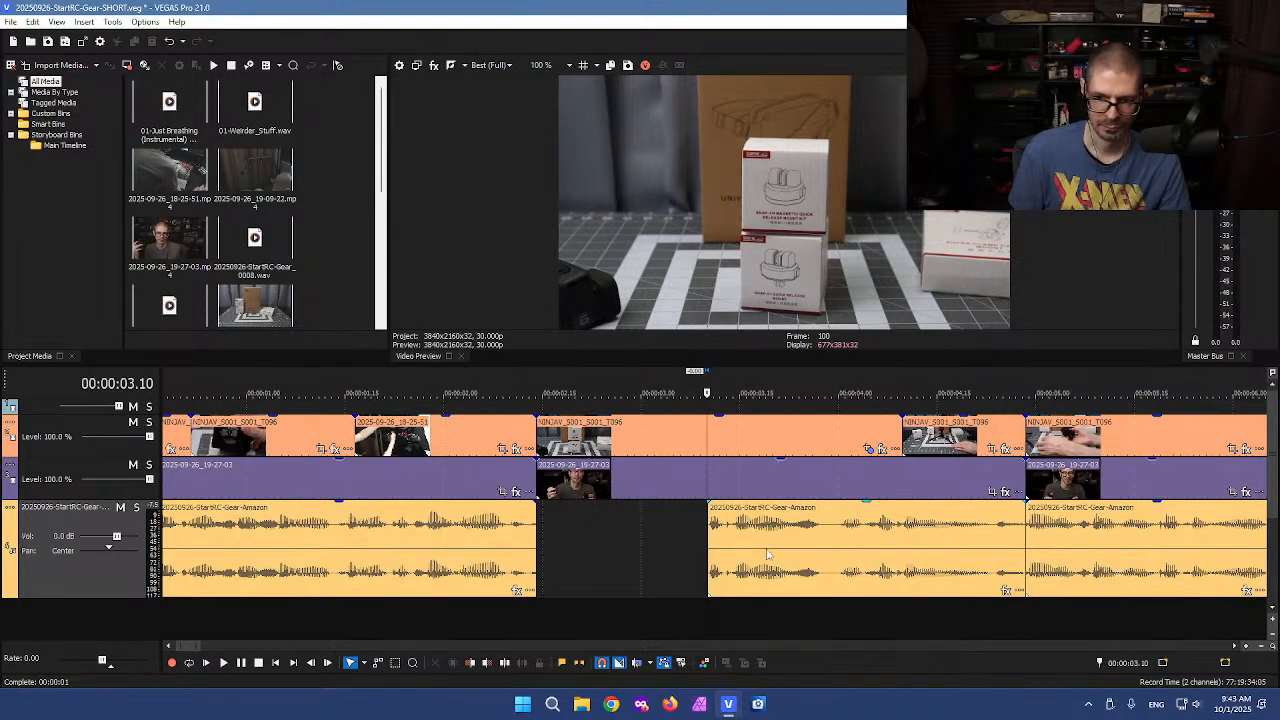
left_click_drag(658, 545, 603, 541)
left_click(858, 540)
left_click_drag(855, 537, 859, 536)
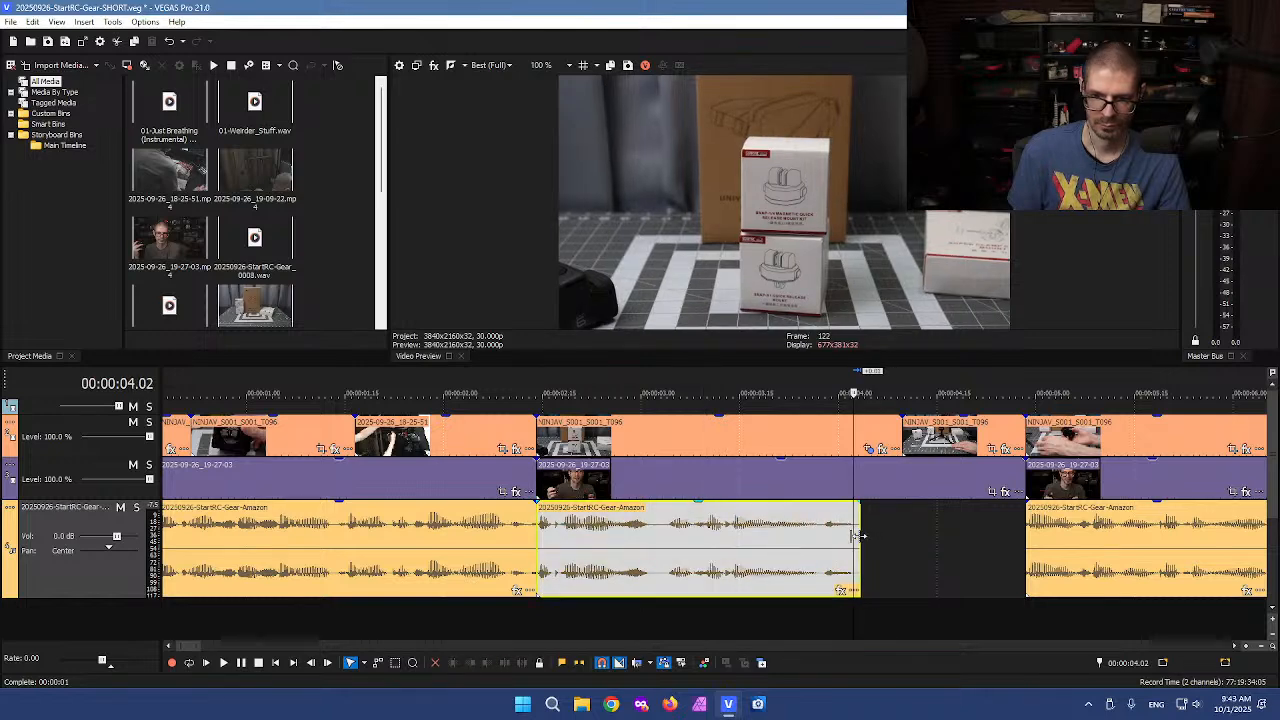
Split the top-track clip near 3 seconds and delete the segment after the split
left_click(671, 436)
scroll(642, 442, "down", 3)
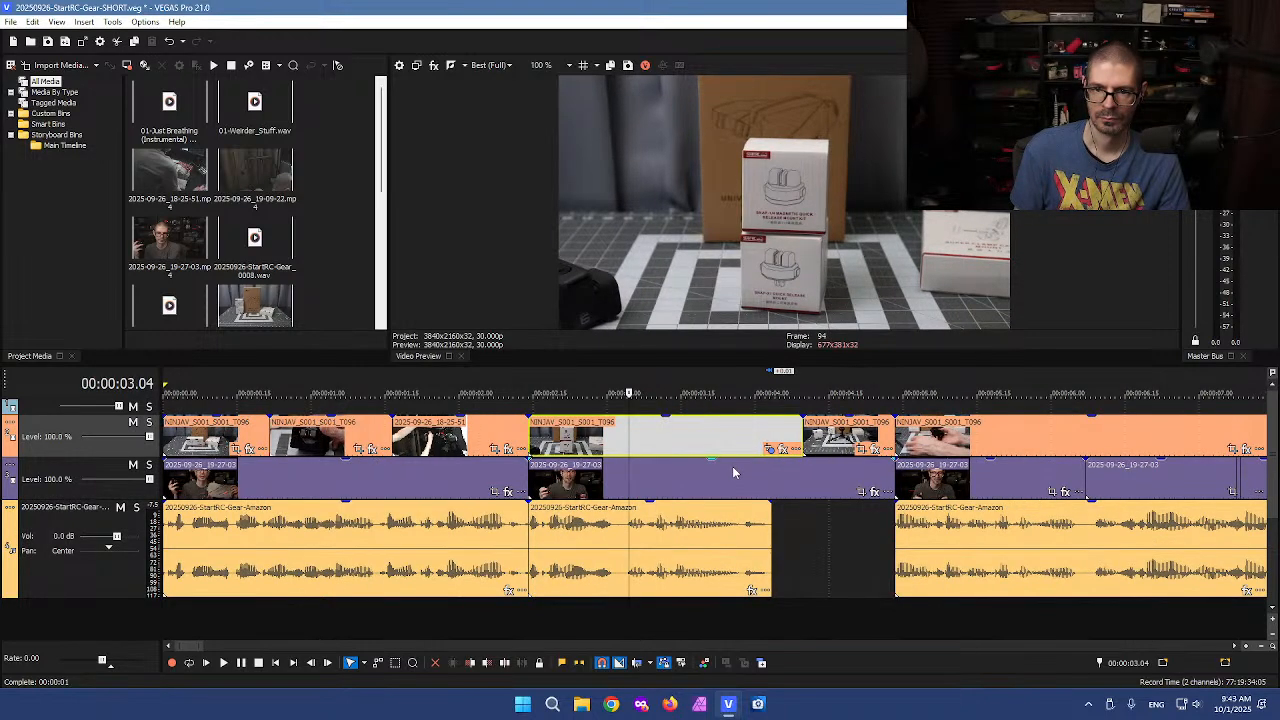
left_click(487, 441)
key("s")
left_click(529, 441)
key("Delete")
Delete the unwanted middle-track clips and the top-track clip before the next section
left_click(524, 479)
key("Delete")
left_click(322, 480)
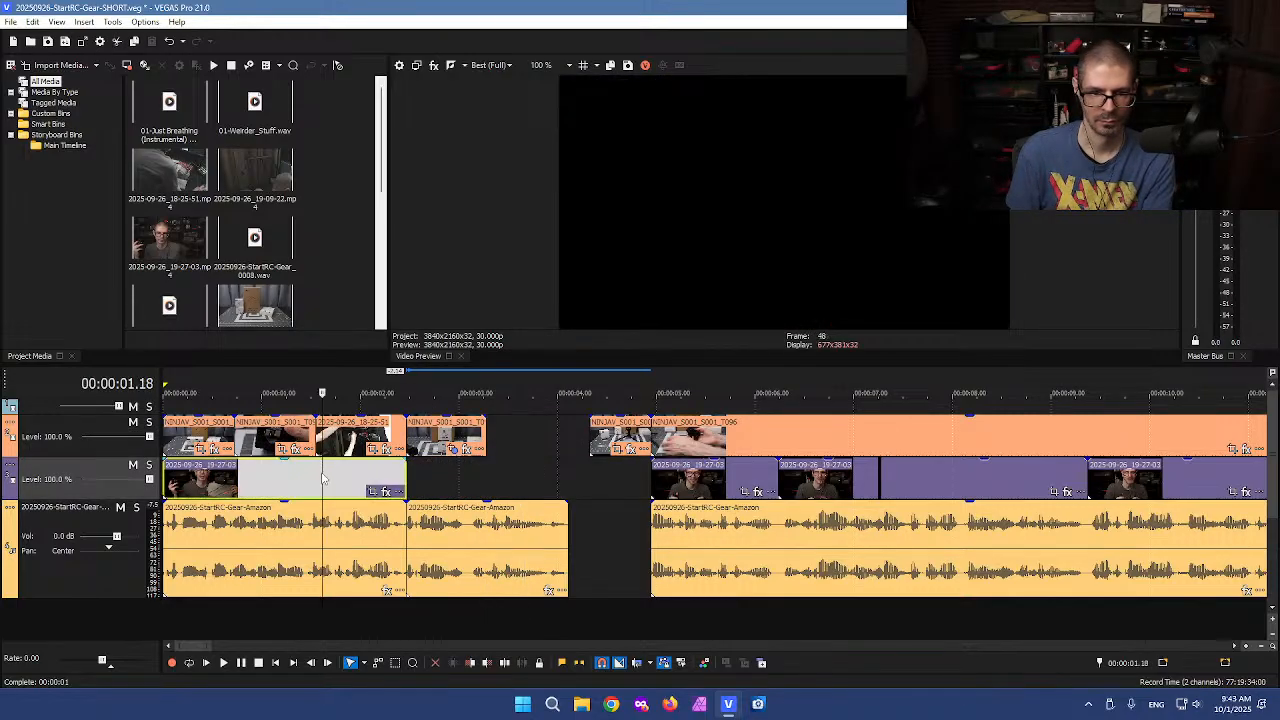
key("Delete")
left_click(627, 428)
key("Delete")
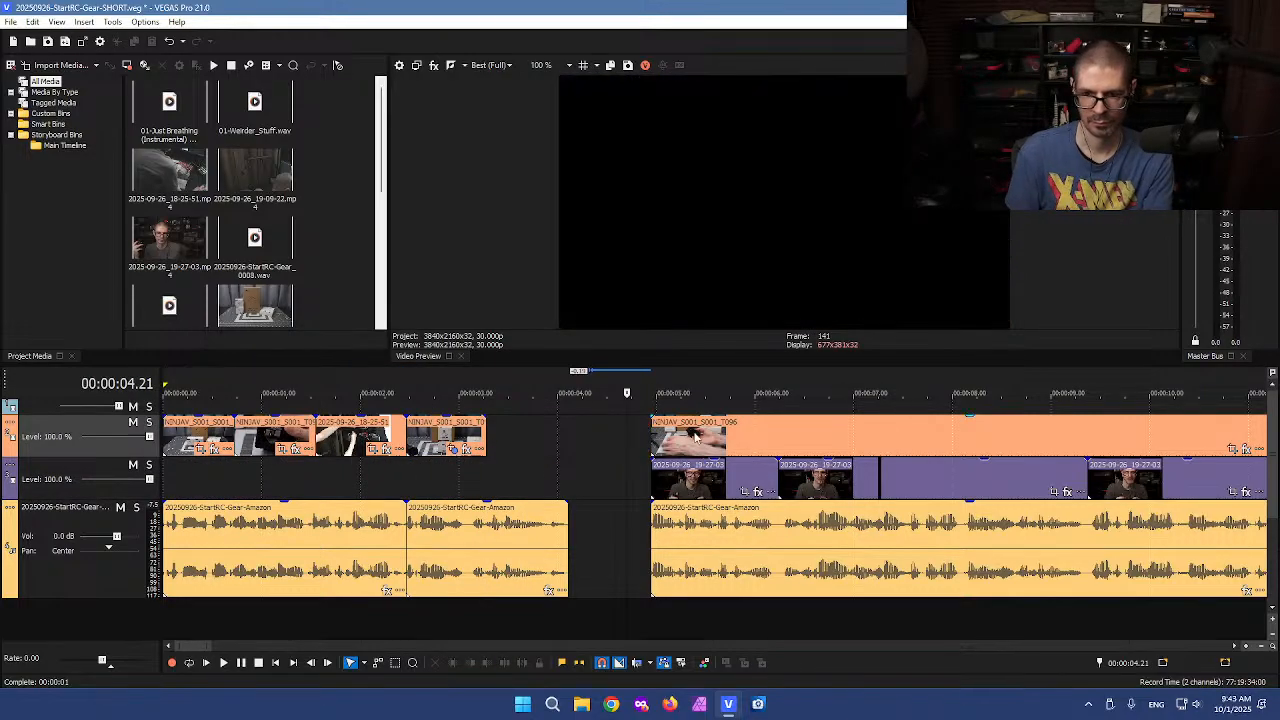
Play the timeline from the start of the next section's middle-track clip to review the cuts
left_click(696, 430)
scroll(517, 490, "down", 2)
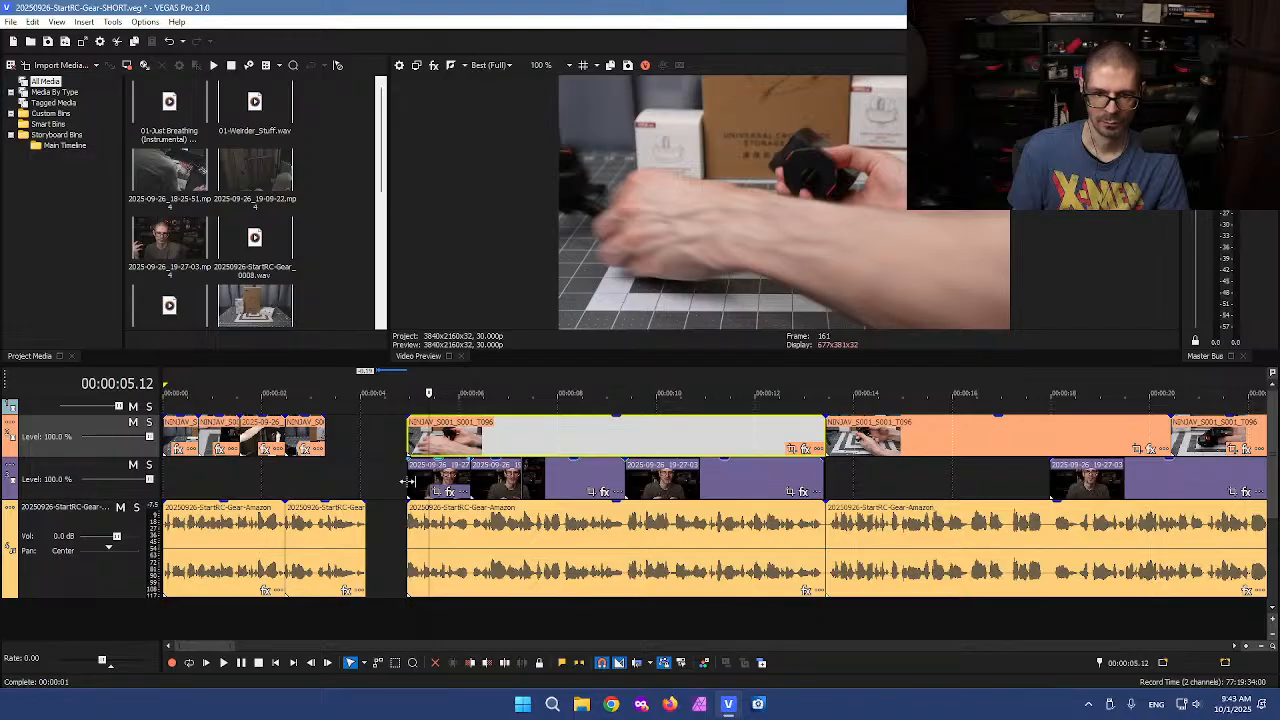
left_click(409, 480)
key("space")
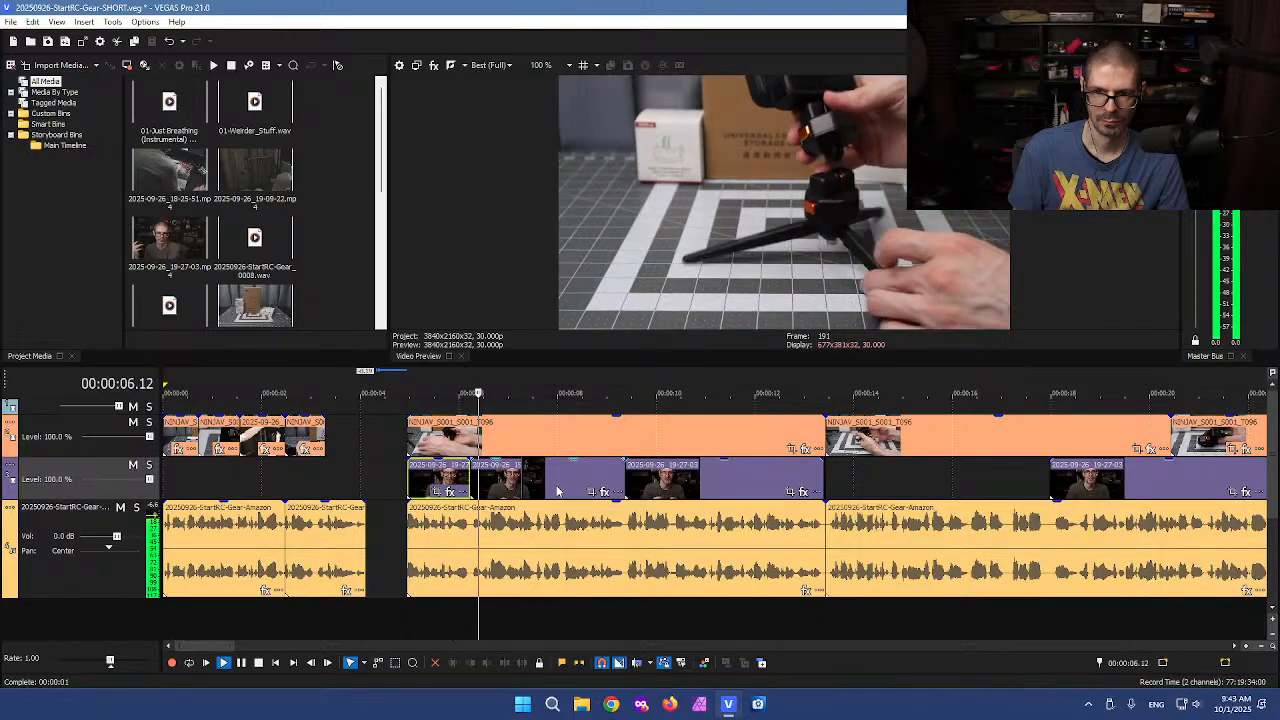
Play back the section after the opening clips to review the voiceover
key("space")
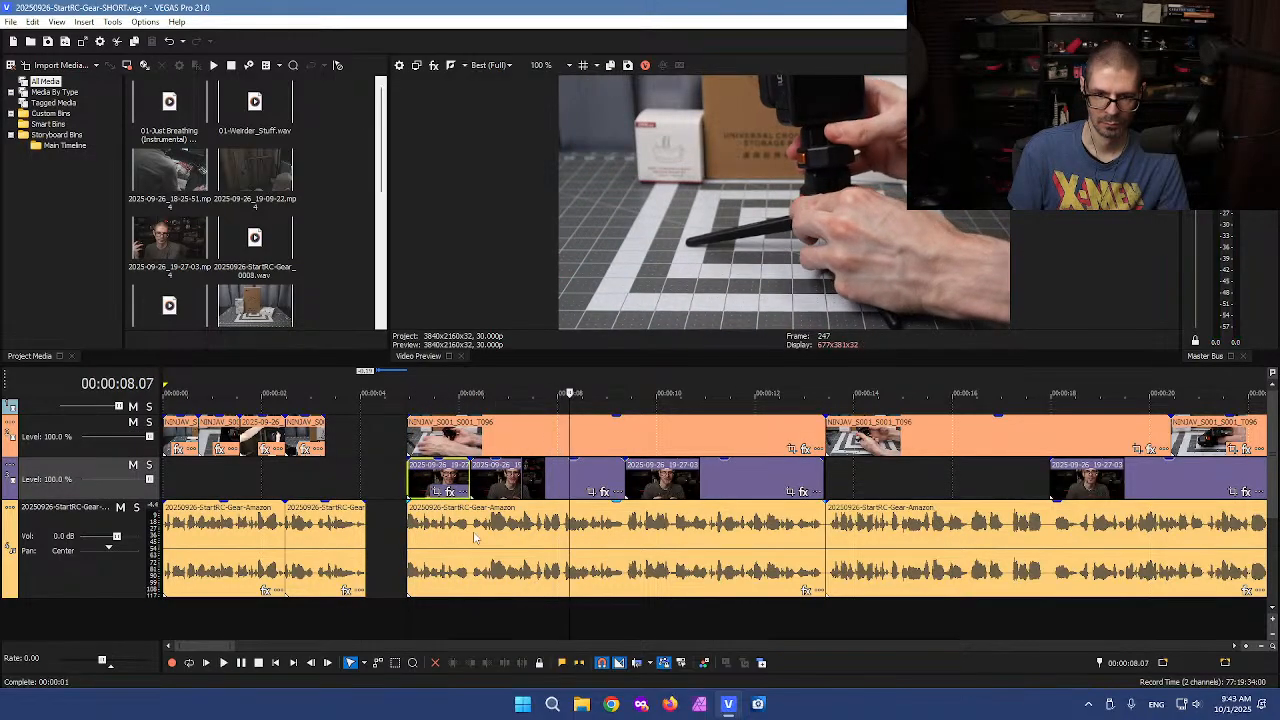
left_click(476, 540)
key("space")
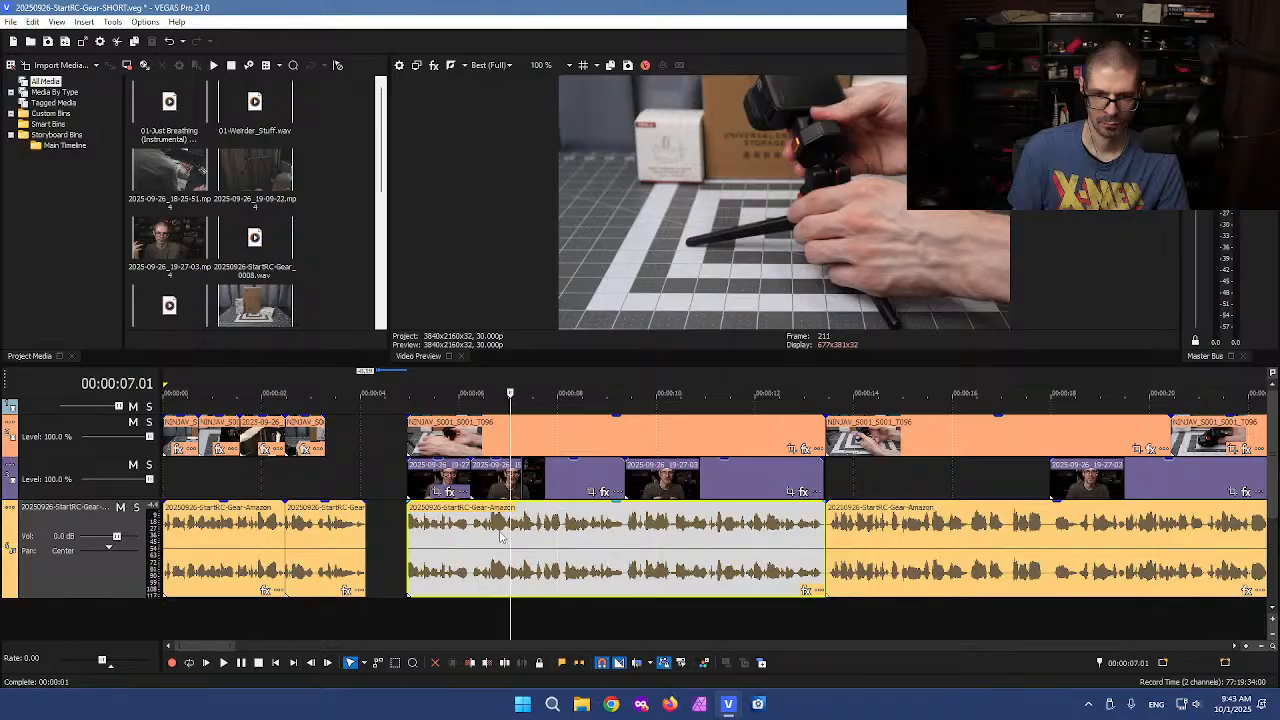
key("space")
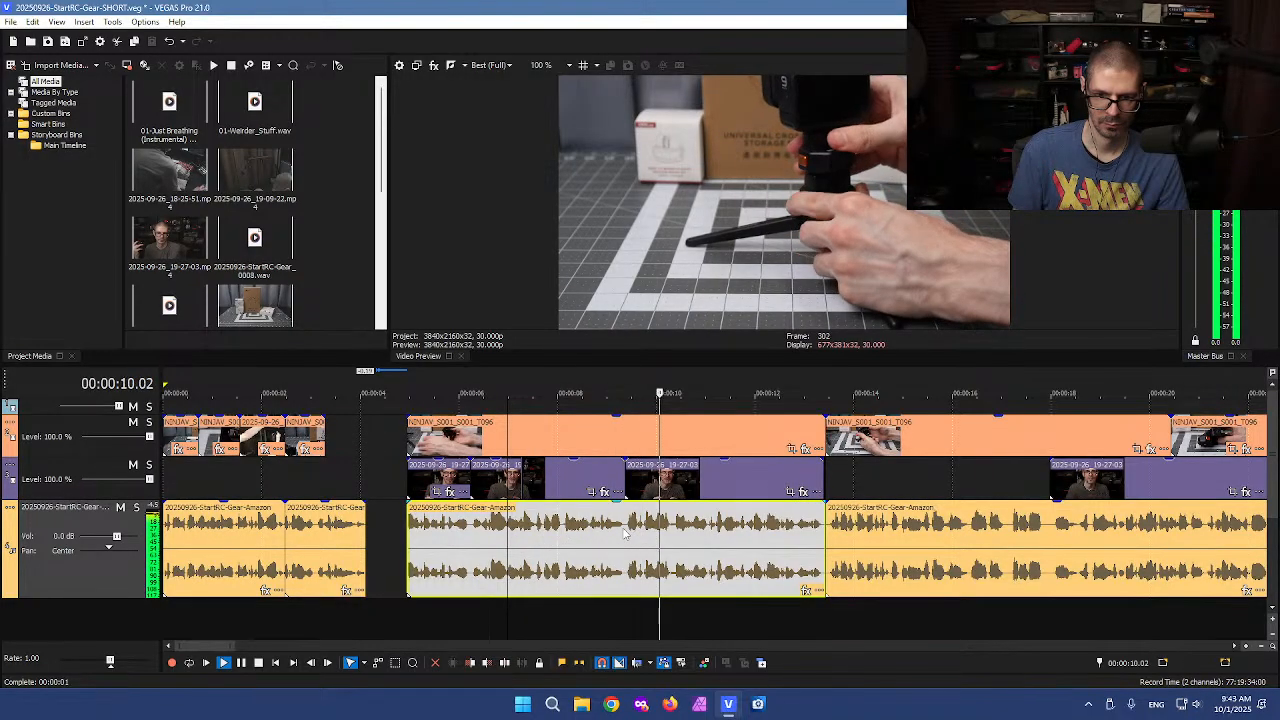
key("space")
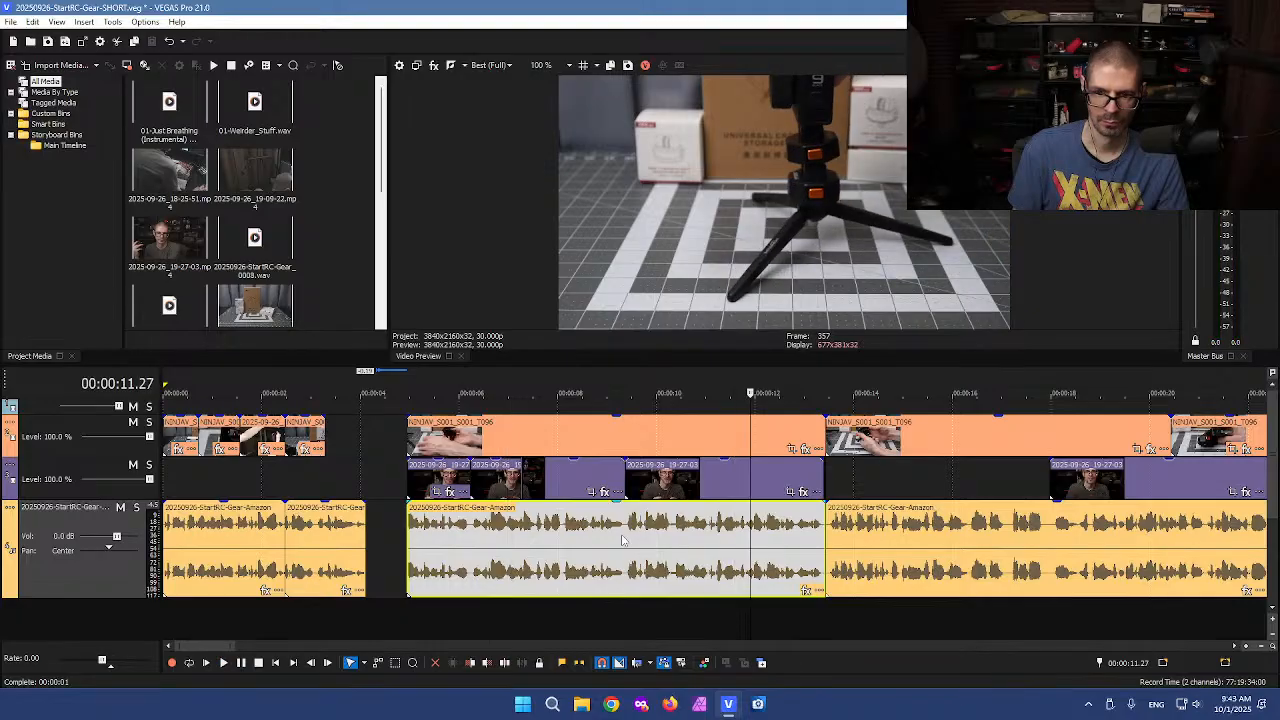
Select the top, middle and voiceover clips in the section after the opening clips and delete them
left_click_drag(391, 406, 757, 609)
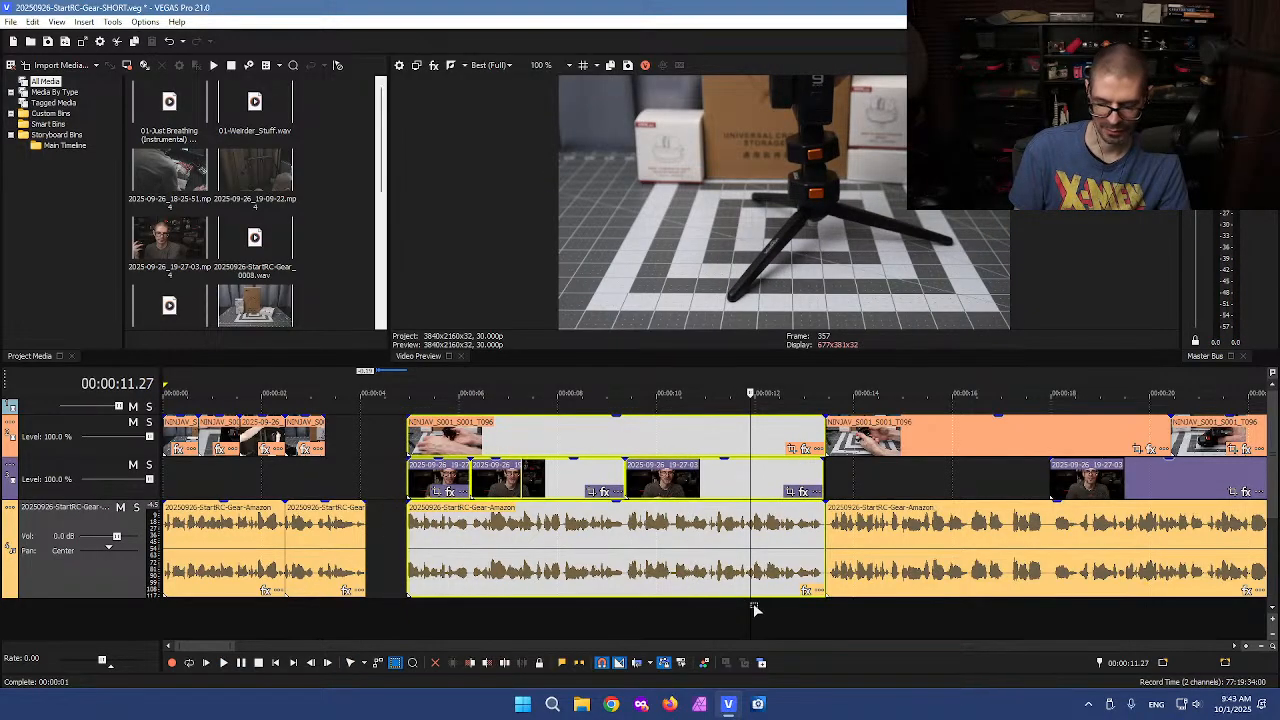
key("Delete")
Play through the later part of the timeline around 2 minutes 20 seconds to find the next unwanted segment
scroll(745, 600, "down", 8)
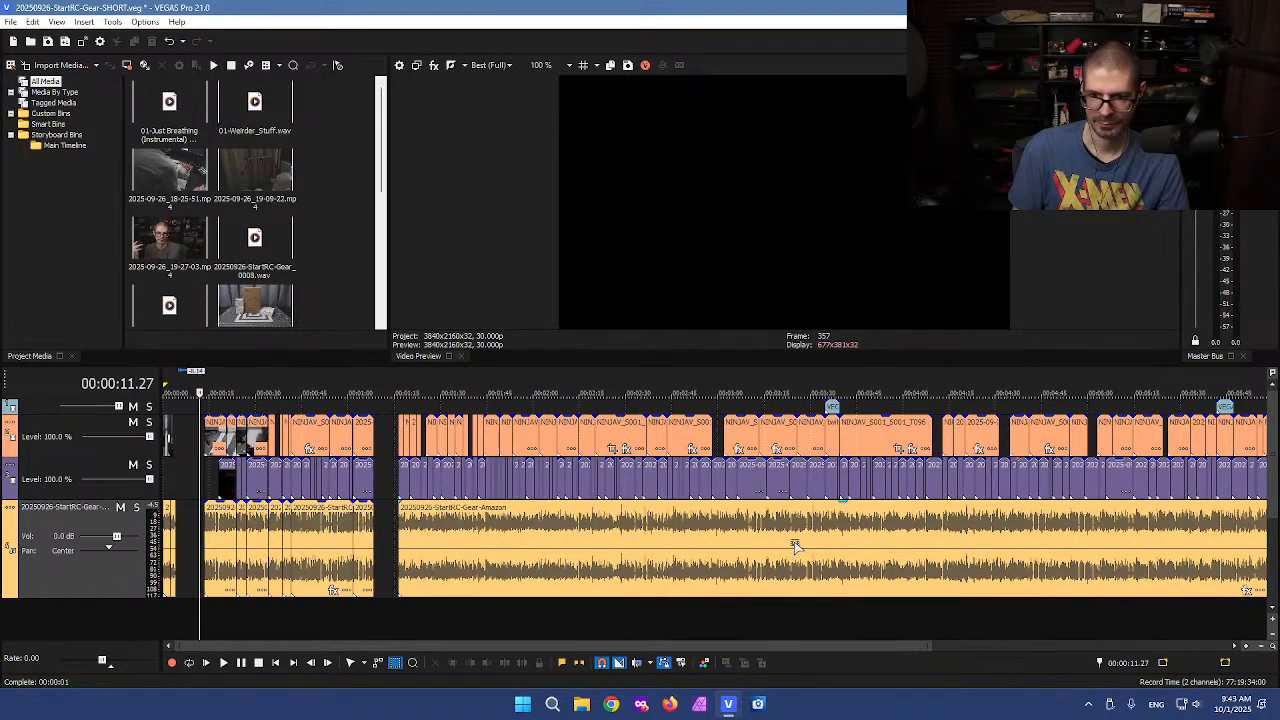
left_click(515, 507)
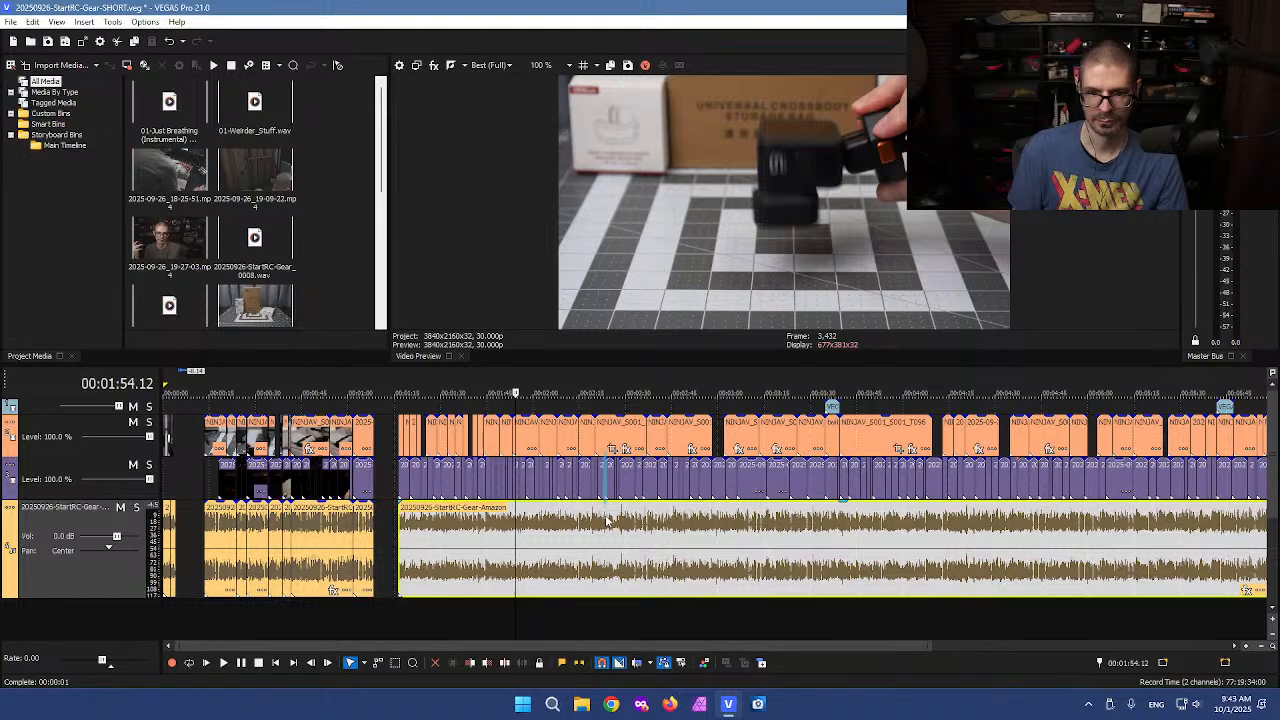
left_click(607, 522)
scroll(641, 530, "up", 4)
left_click(689, 530)
key("space")
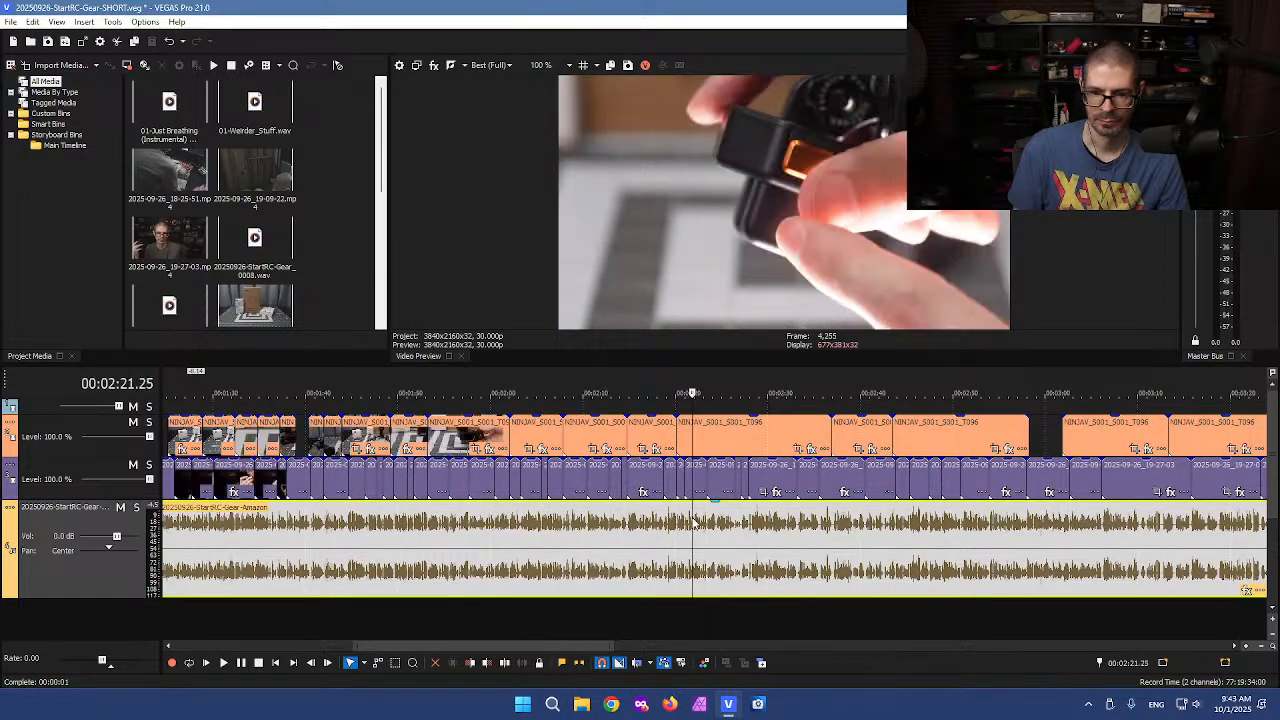
scroll(688, 531, "up", 2)
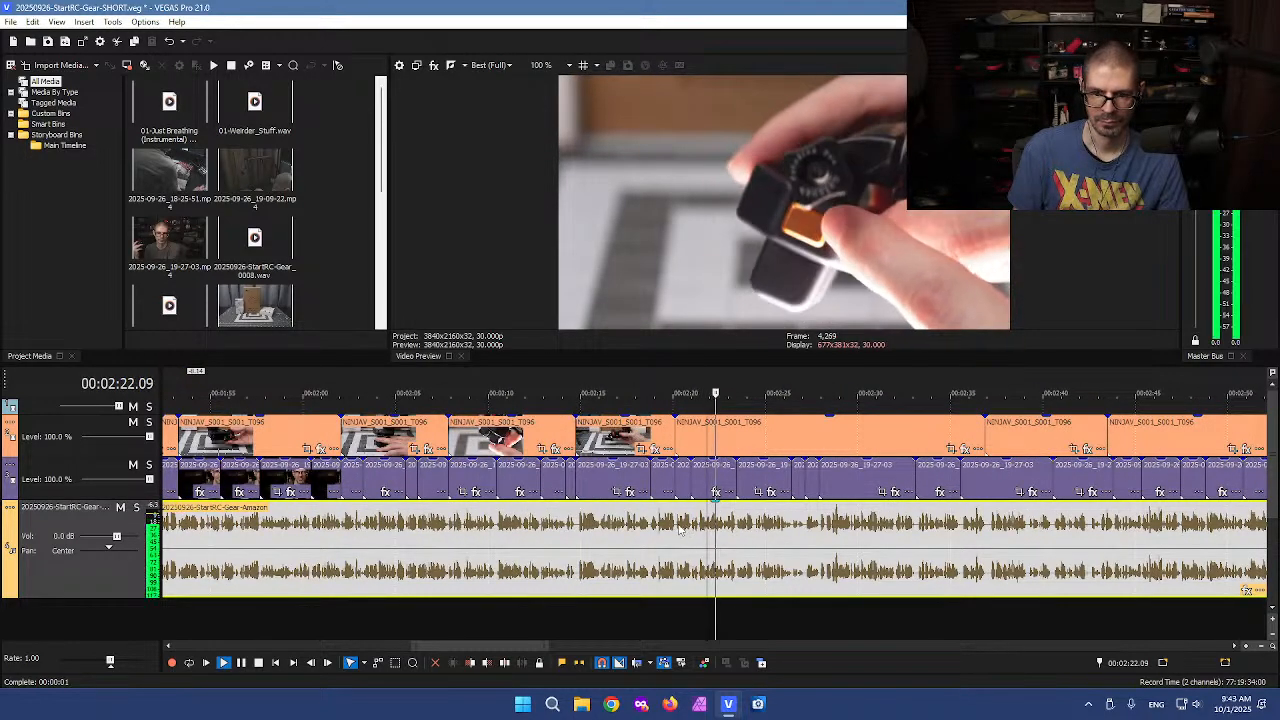
scroll(550, 531, "up", 2)
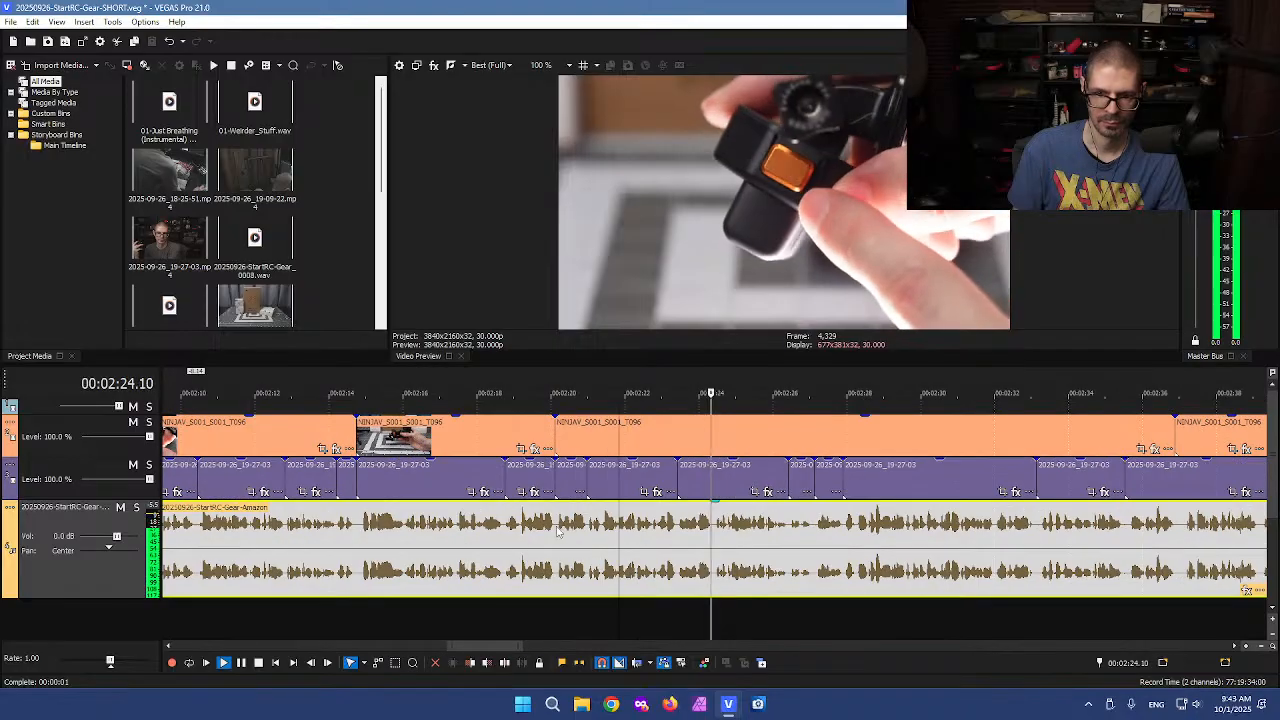
left_click(505, 528)
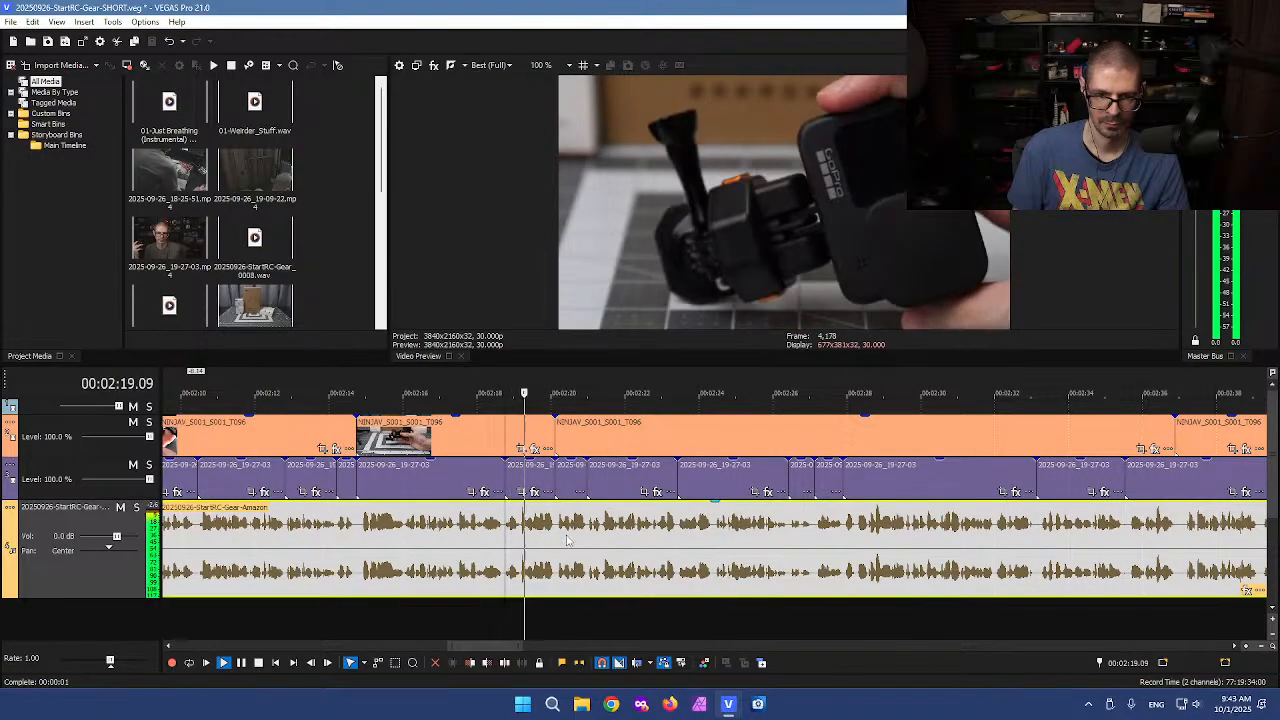
scroll(562, 538, "up", 2)
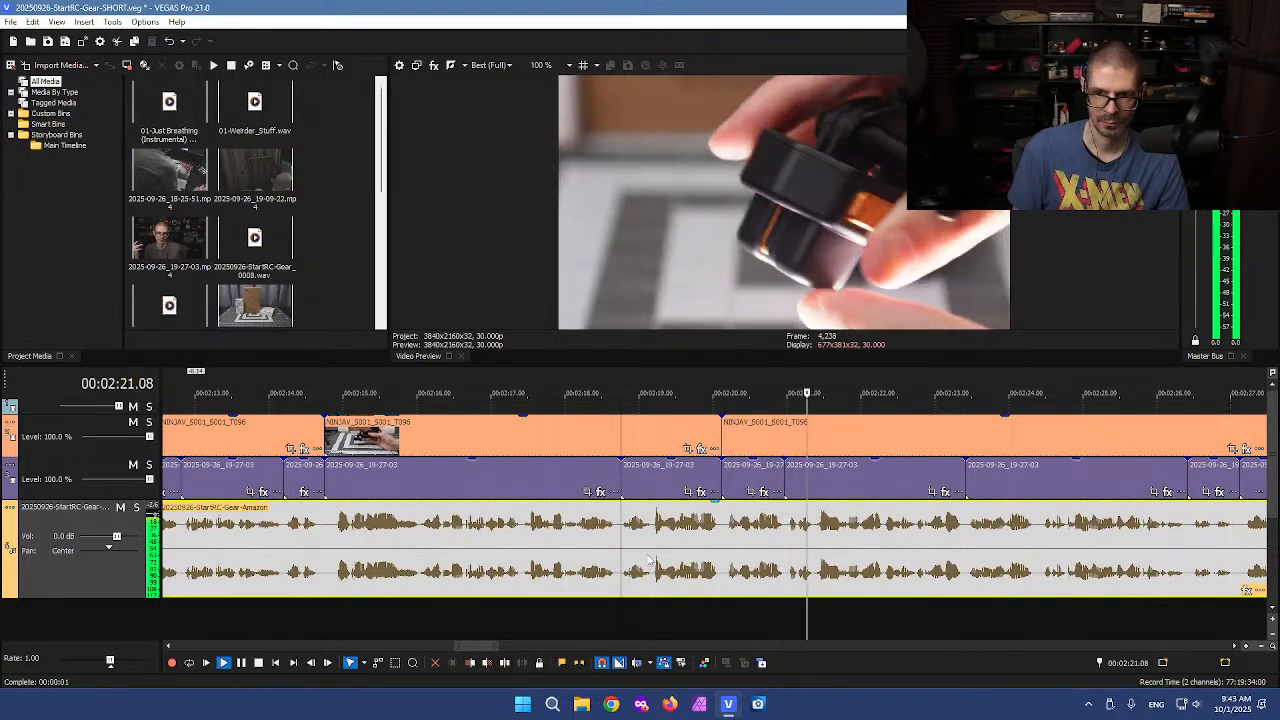
Split the clips on all tracks at about 2:18 and at about 2:27
left_click(621, 617)
key("s")
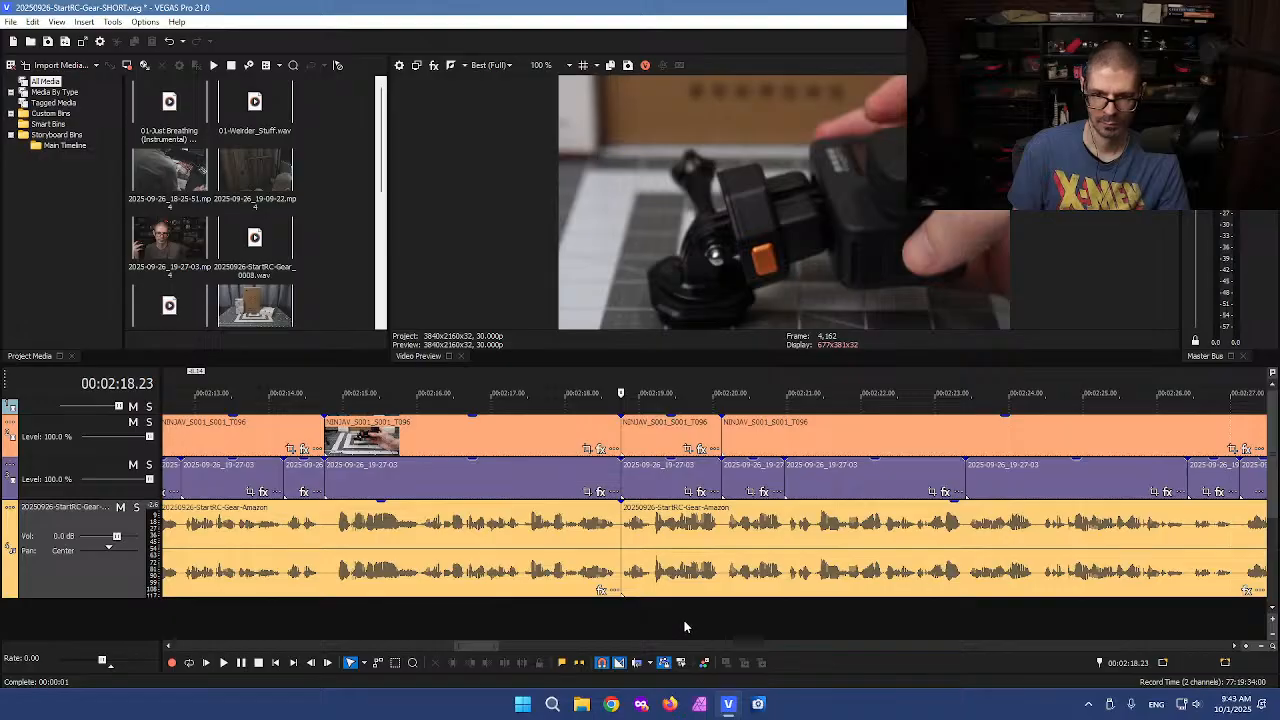
key("l")
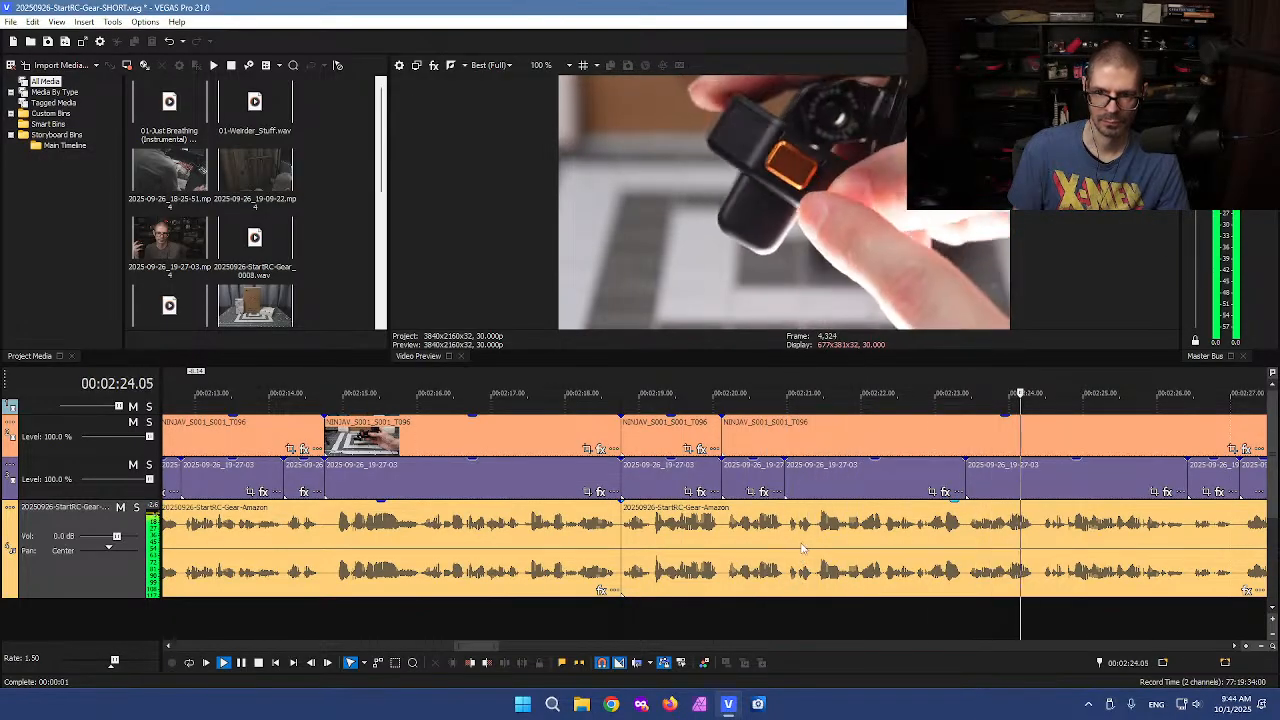
scroll(712, 536, "down", 1)
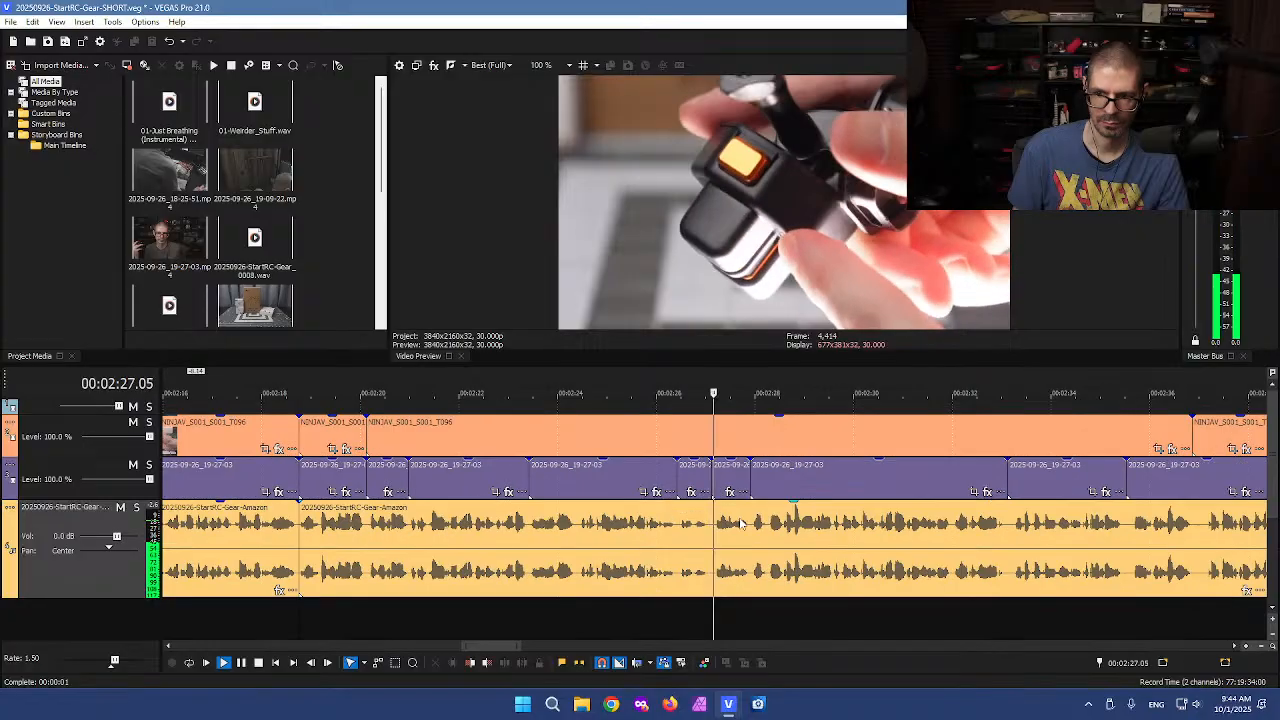
key("k")
left_click(710, 541)
left_click(710, 615)
scroll(473, 488, "down", 1)
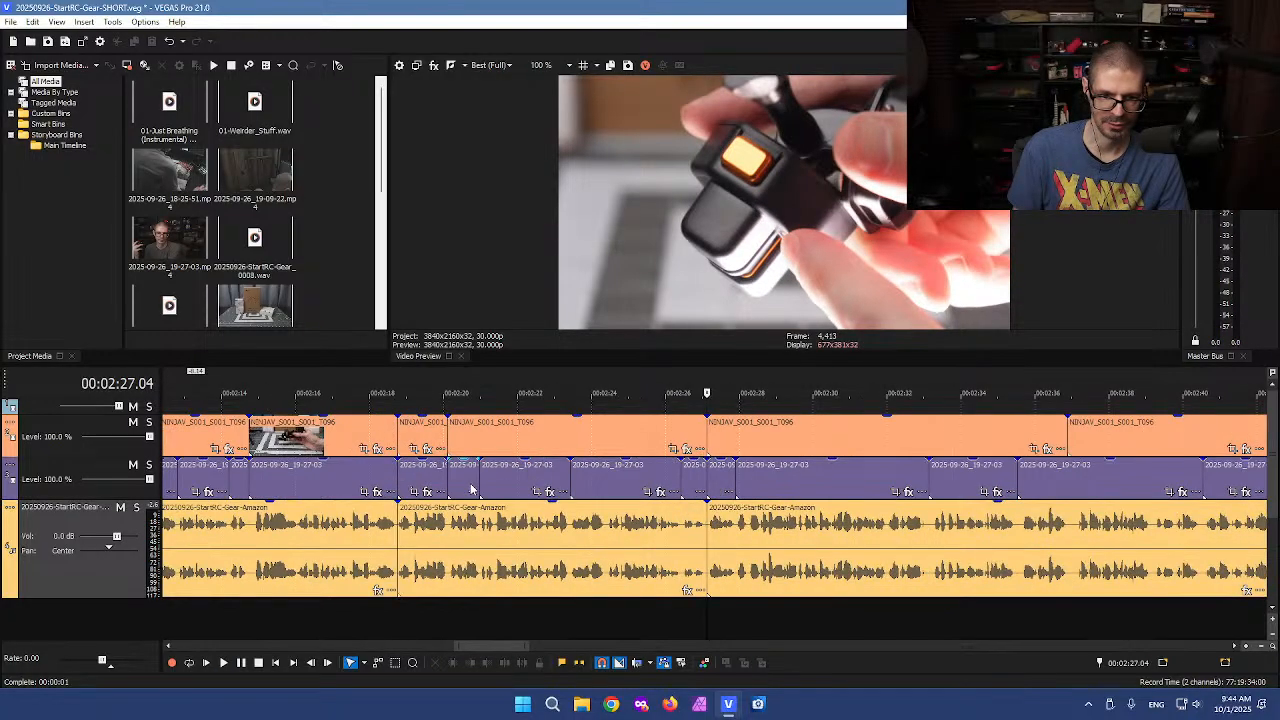
Delete the segment between the two splits on the top, middle and voiceover tracks
left_click(422, 399)
left_click(472, 405)
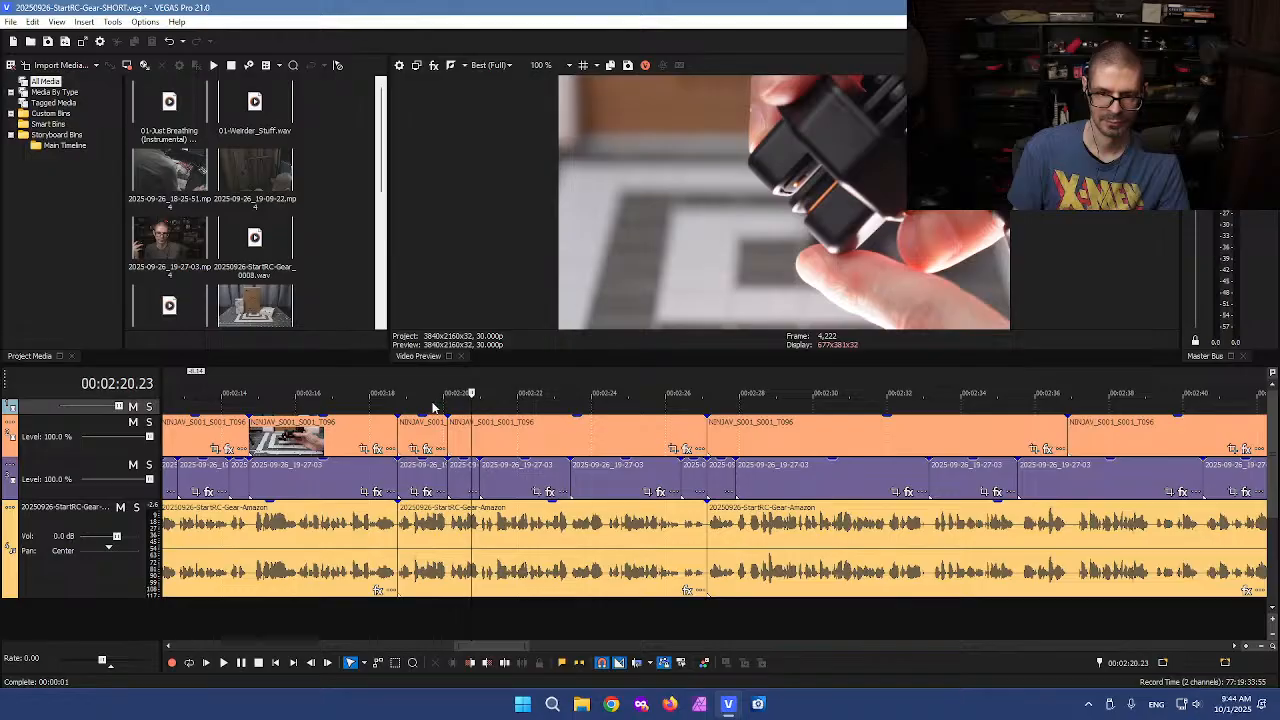
scroll(425, 405, "left", 3)
left_click_drag(558, 420, 838, 591)
left_click(661, 449)
left_click_drag(551, 475, 848, 493)
key("Delete")
left_click_drag(553, 405, 828, 603)
key("Delete")
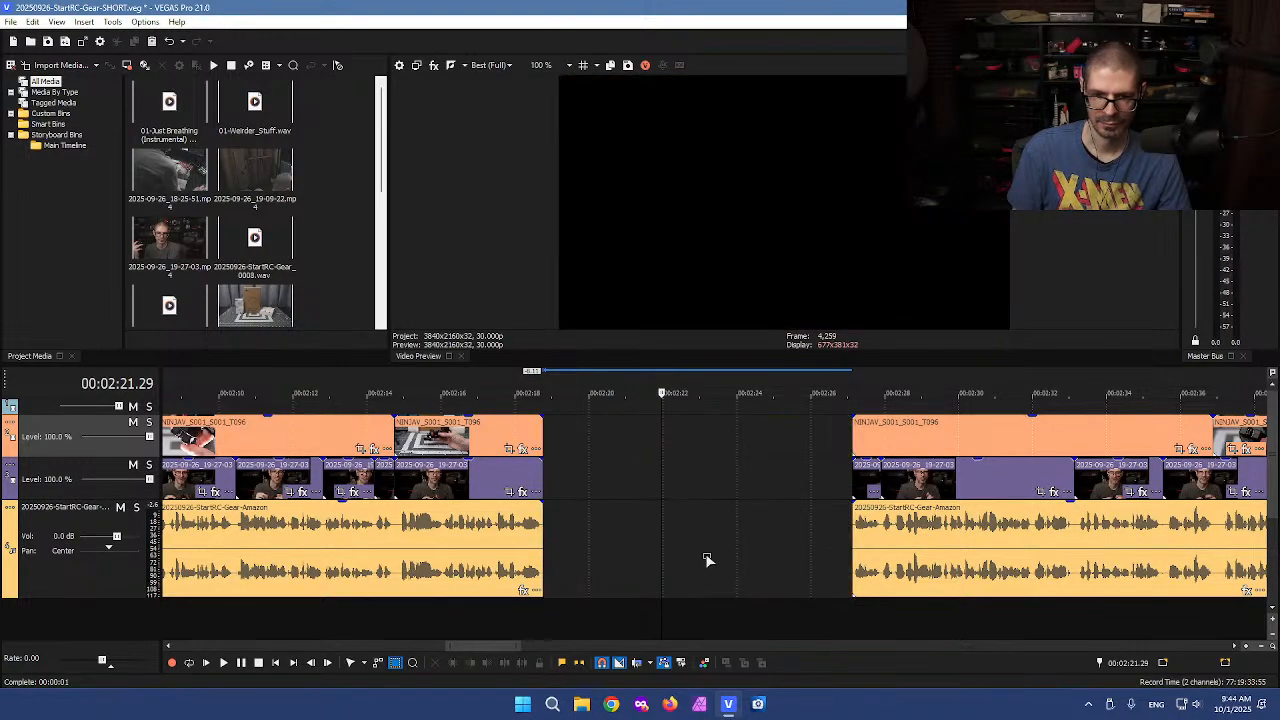
Paste the removed segment into the gap after the opening clips at about 4 seconds
key("ctrl+d")
scroll(647, 542, "down", 6)
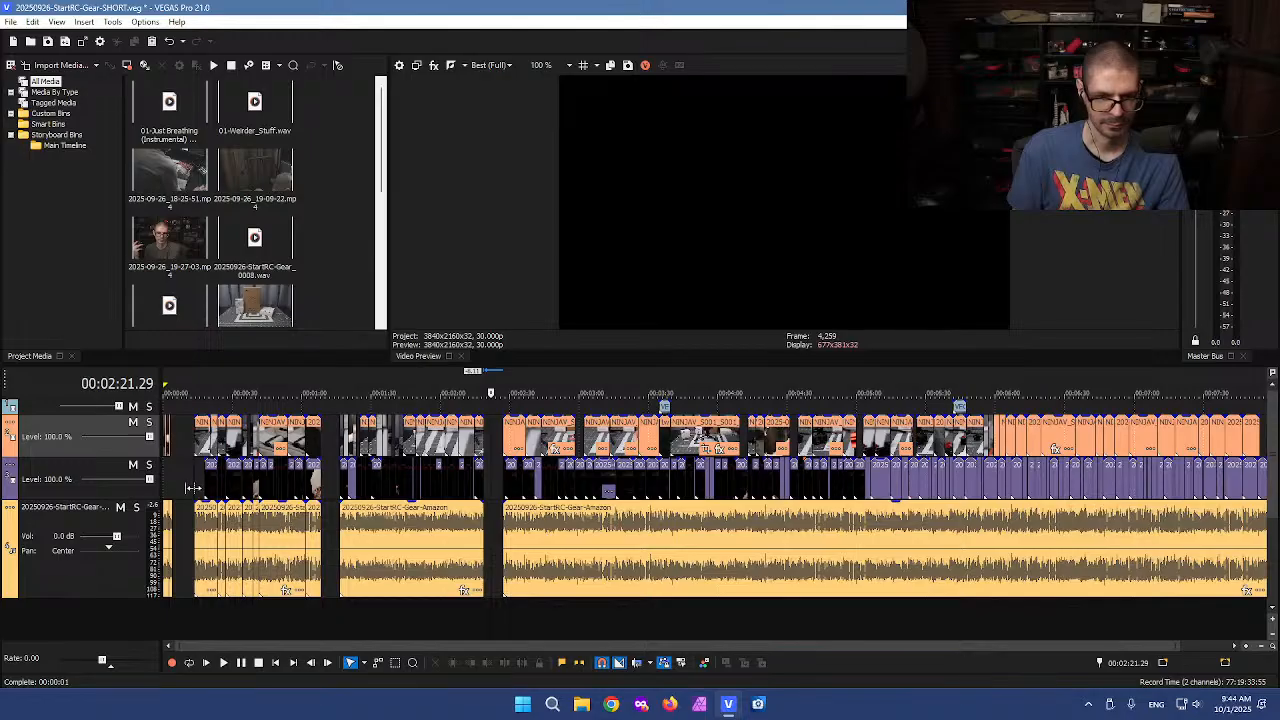
left_click(184, 485)
scroll(200, 497, "up", 8)
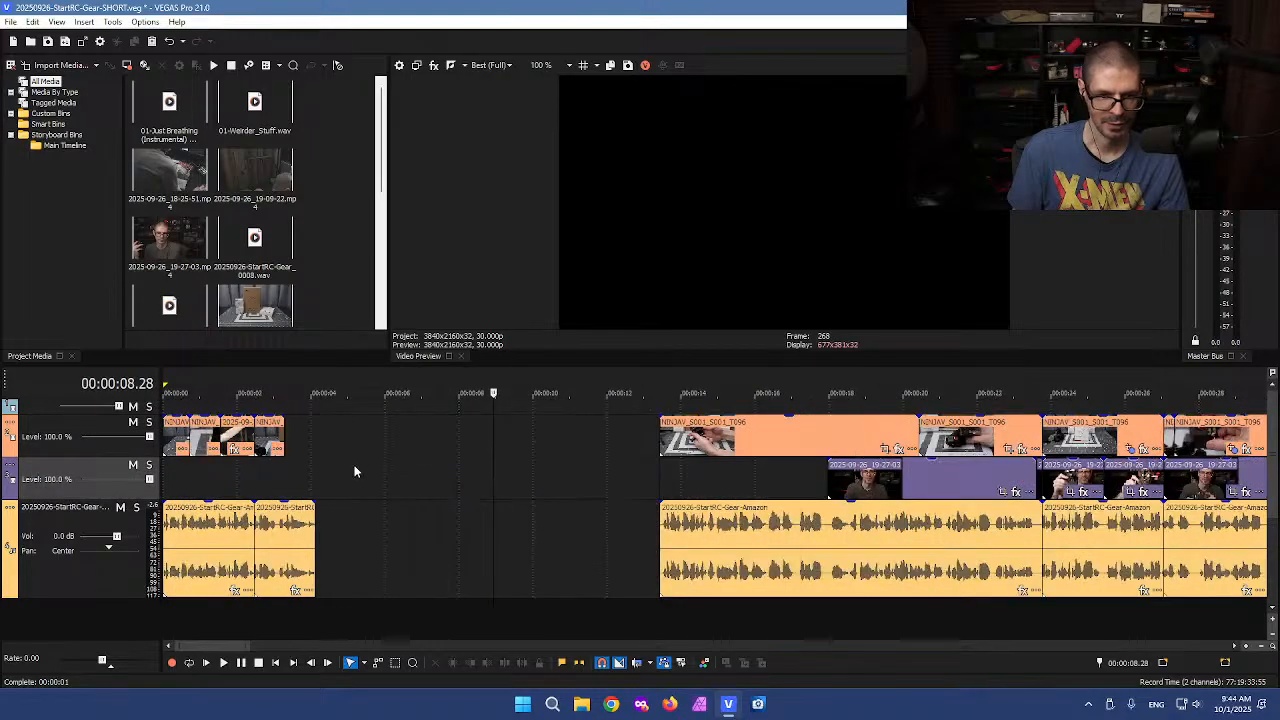
left_click(328, 438)
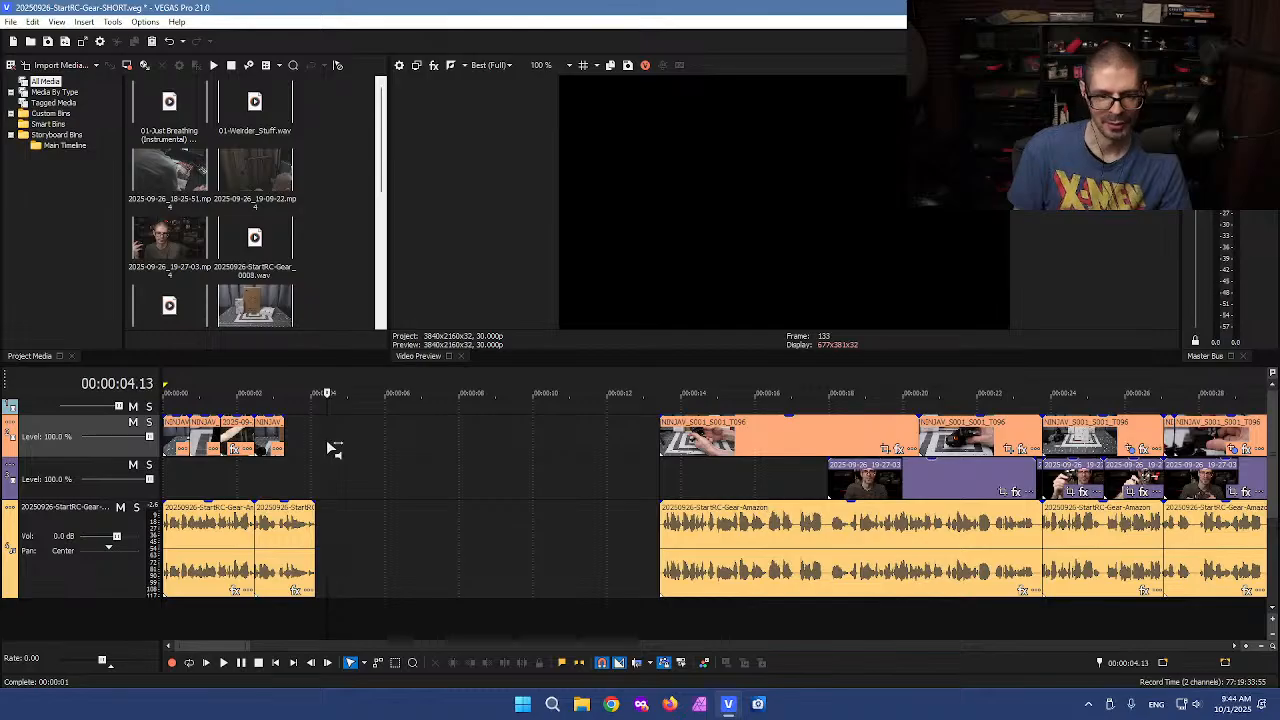
key("ctrl+v")
left_click_drag(406, 550, 392, 543)
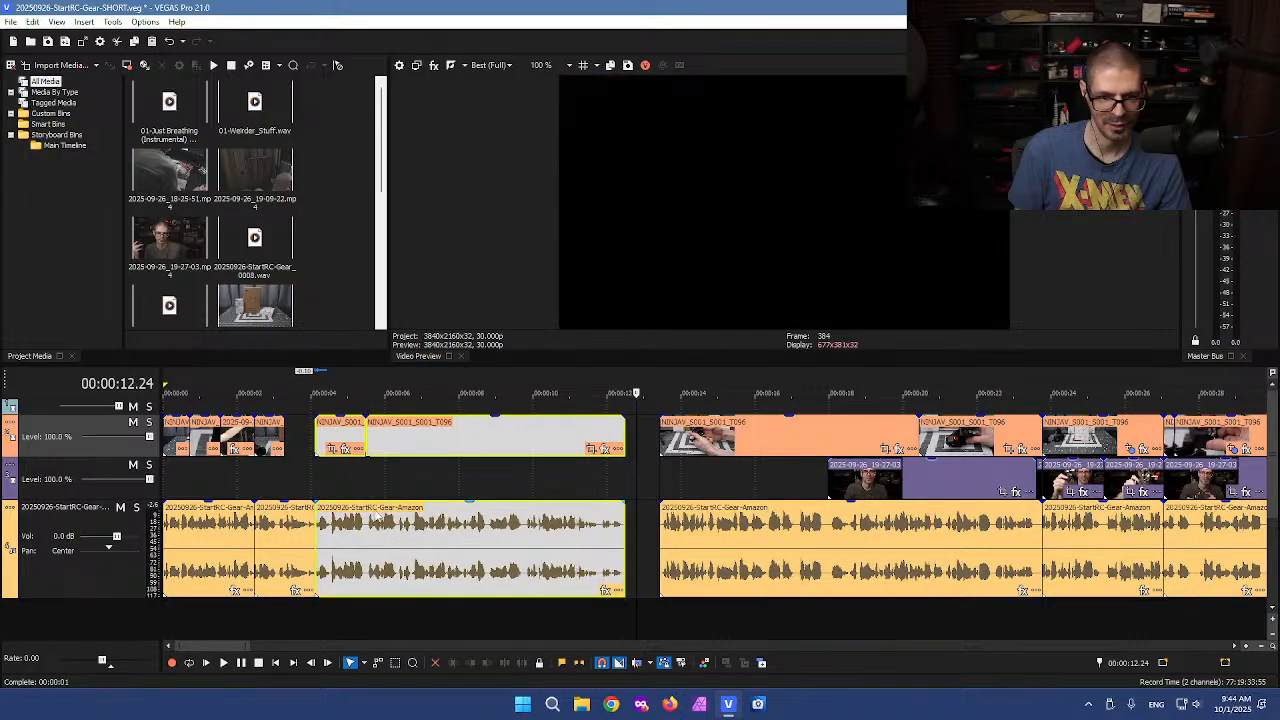
Extend the start of the pasted top-track clip left to about 3.3 seconds
left_click(356, 478)
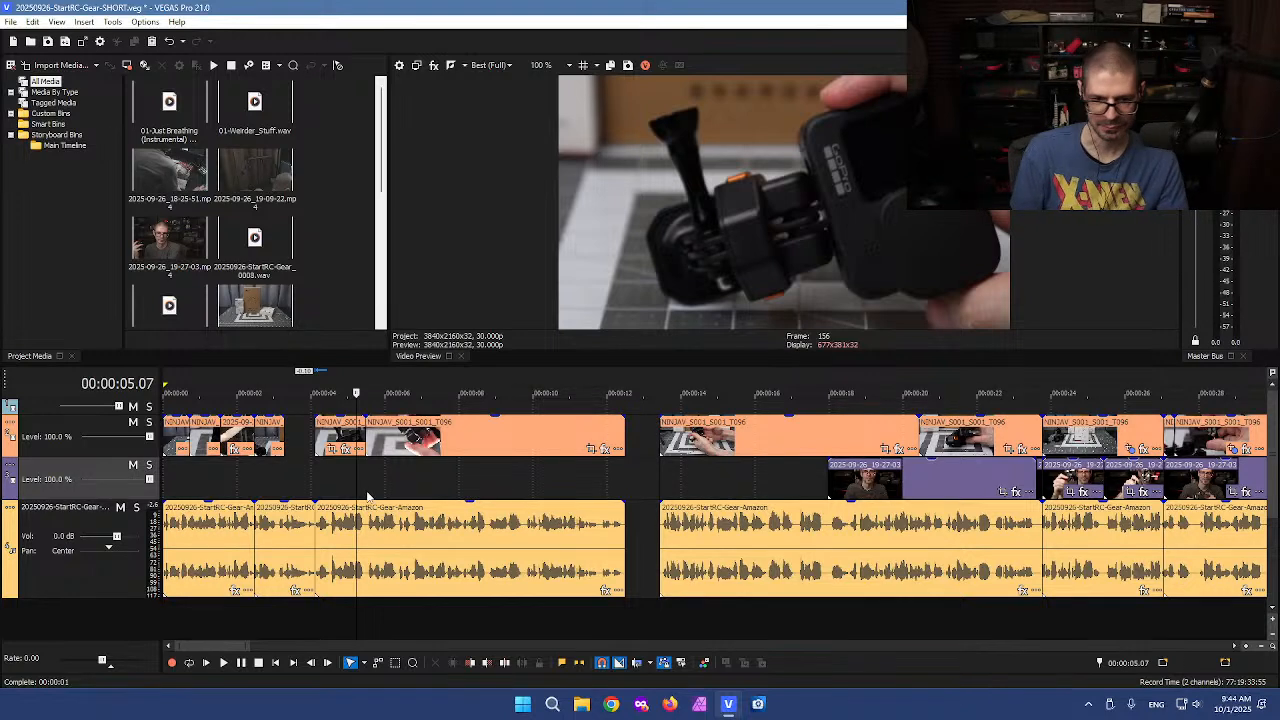
left_click(396, 490)
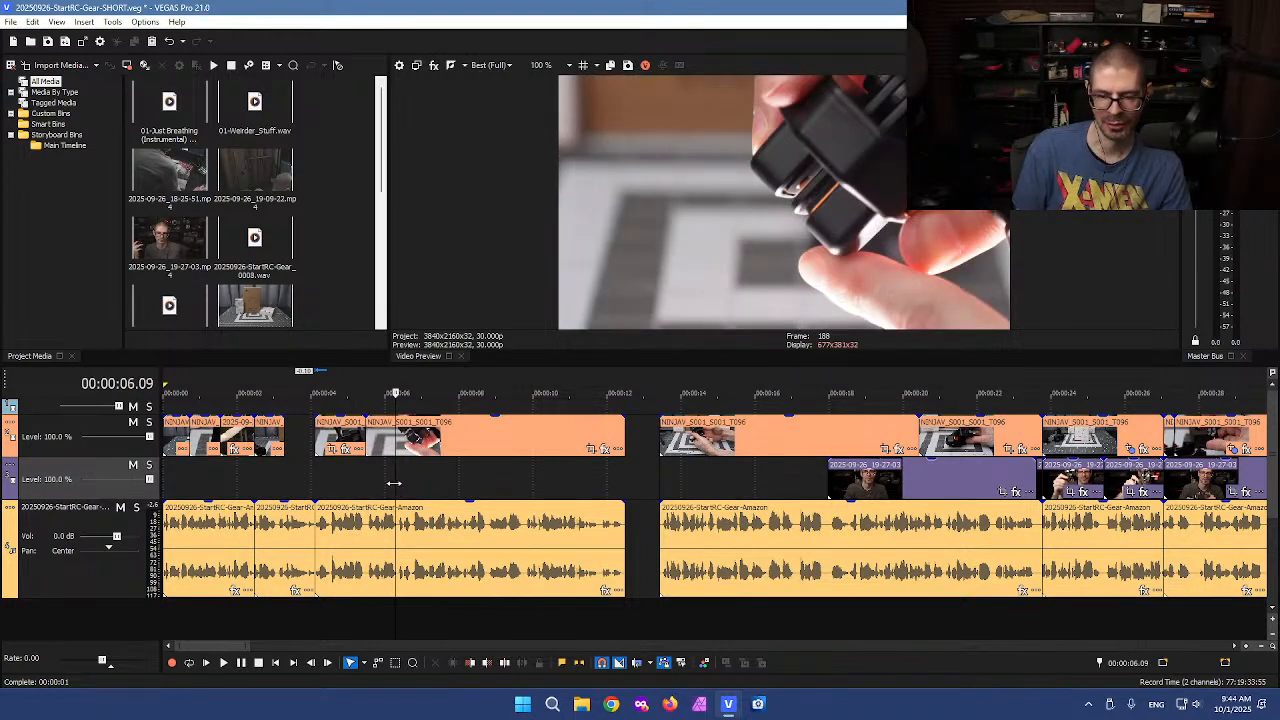
left_click(385, 481)
left_click(342, 478)
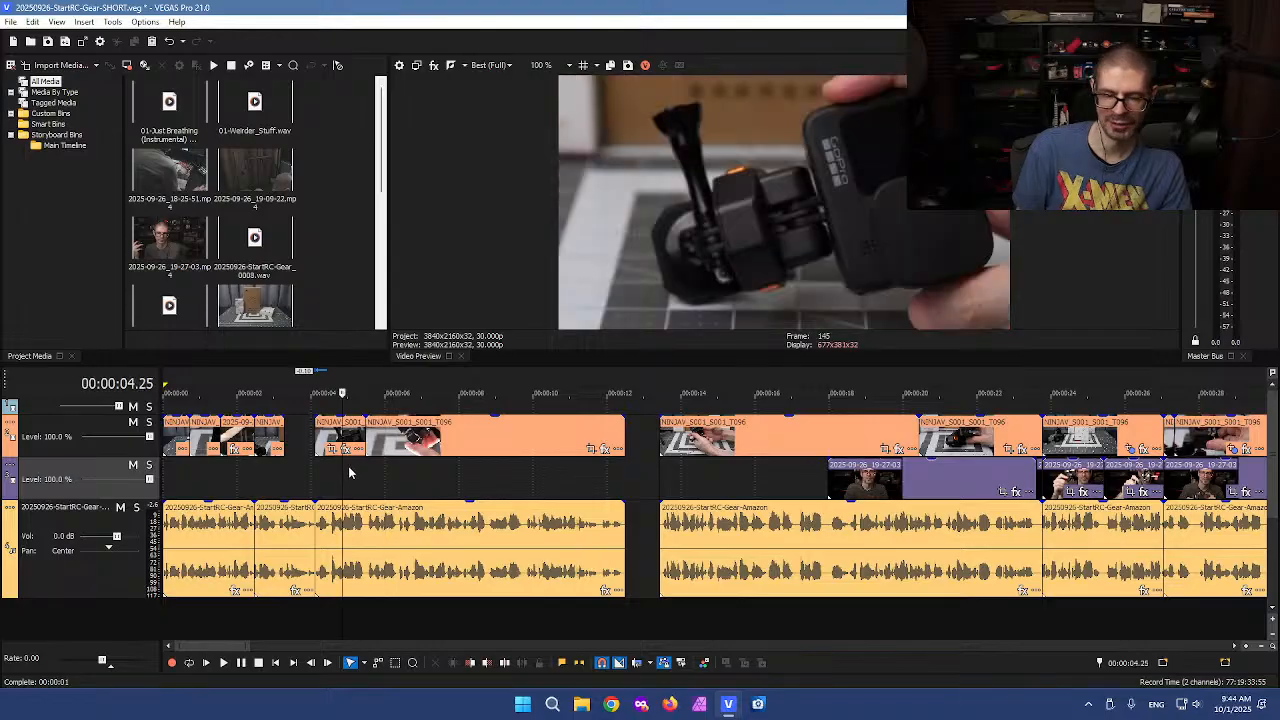
left_click(332, 437)
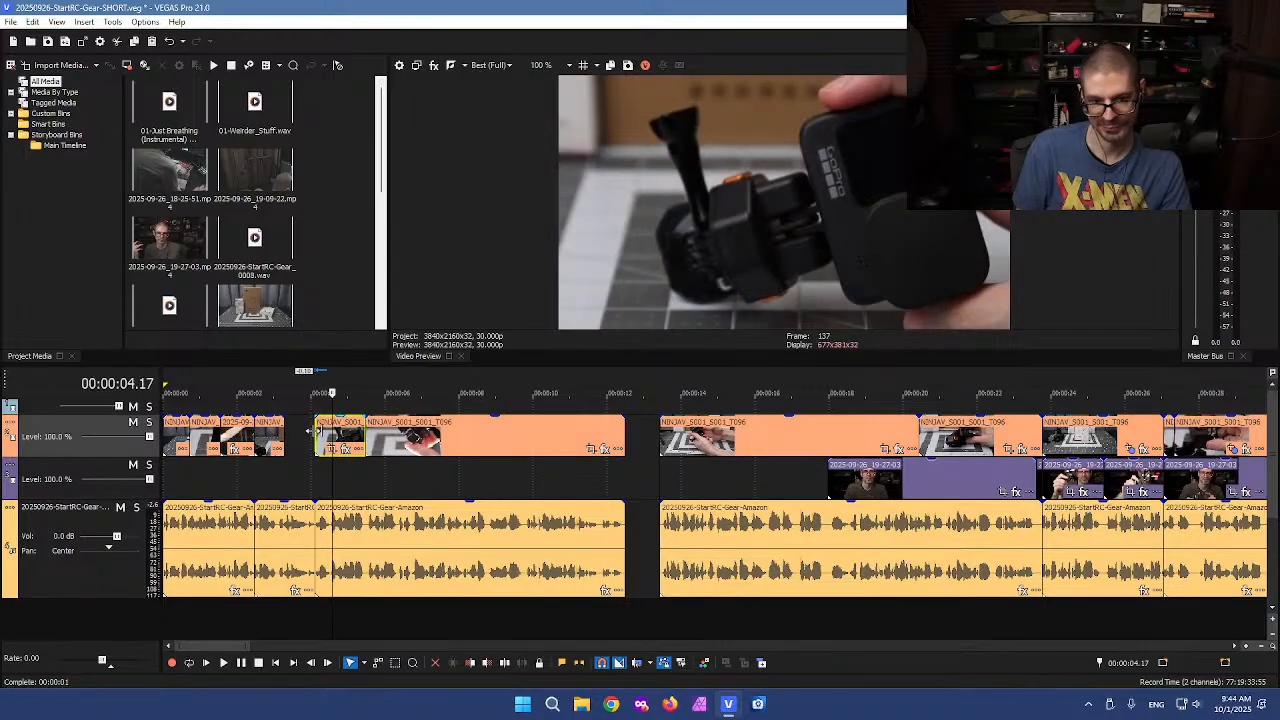
left_click_drag(309, 430, 287, 430)
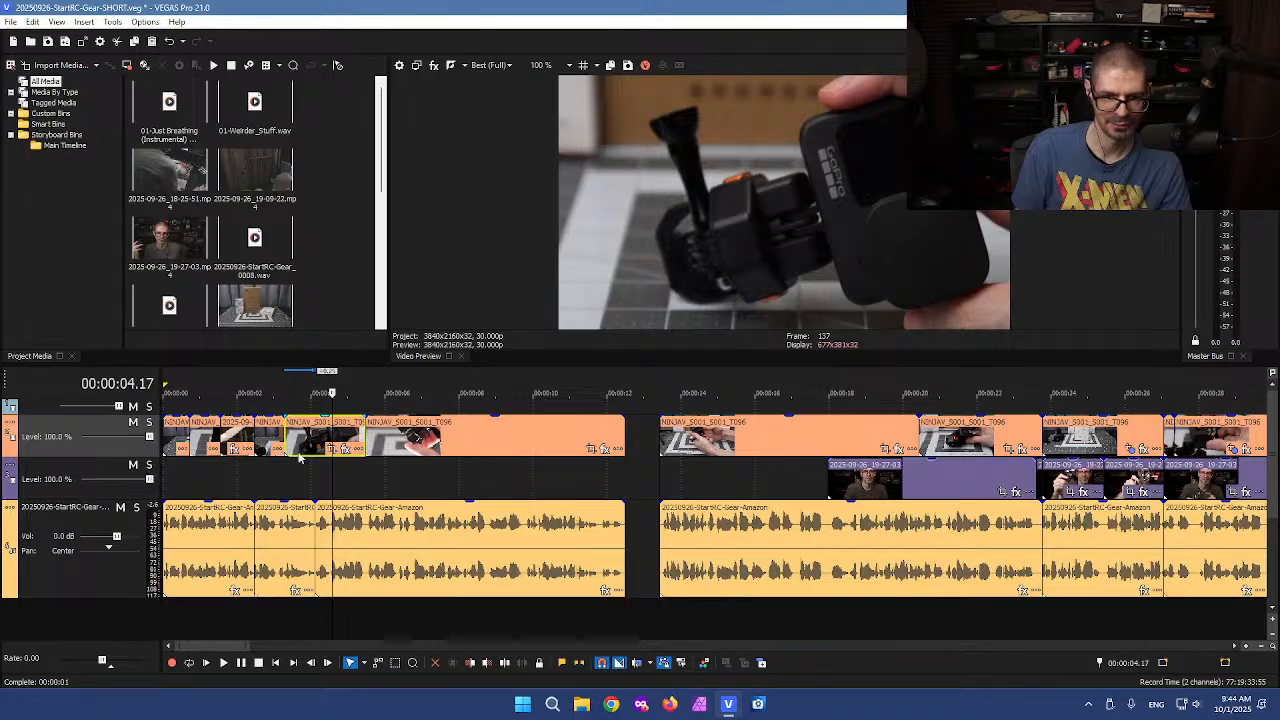
Play the timeline from about 3 seconds to review the pasted segment
left_click(275, 479)
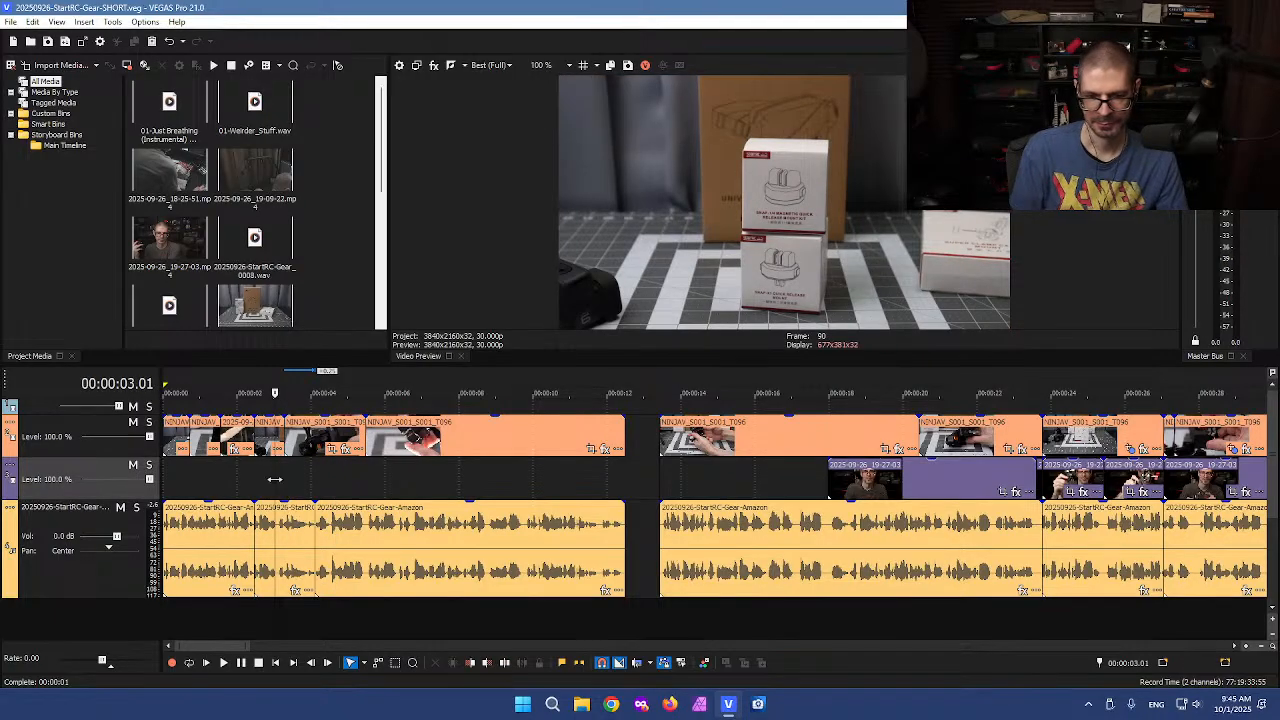
key("space")
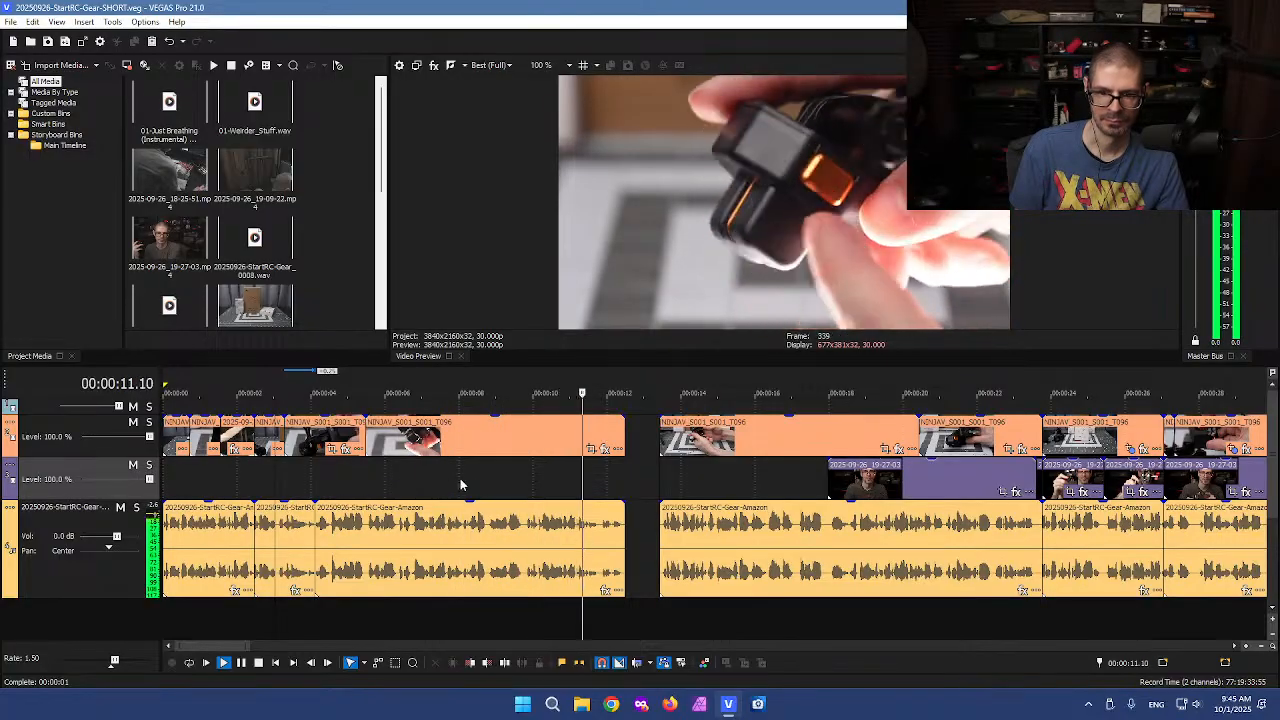
key("space")
left_click(652, 454)
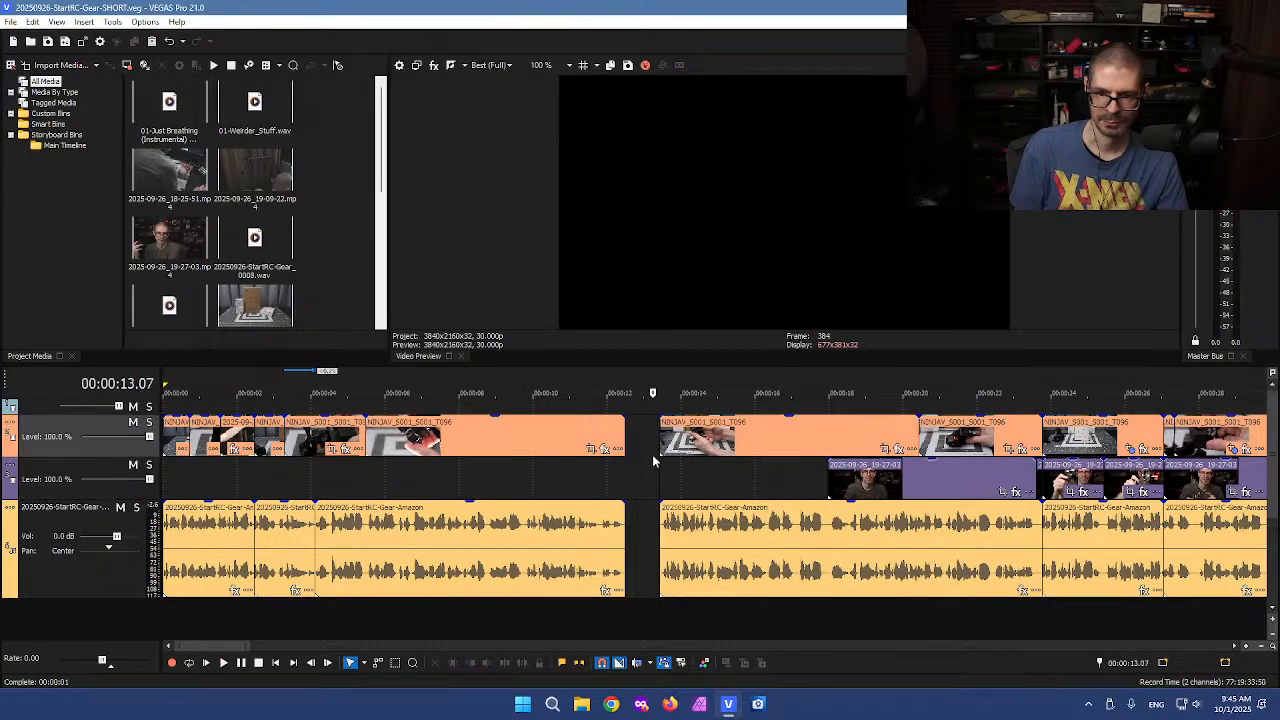
key("space")
scroll(696, 476, "down", 4)
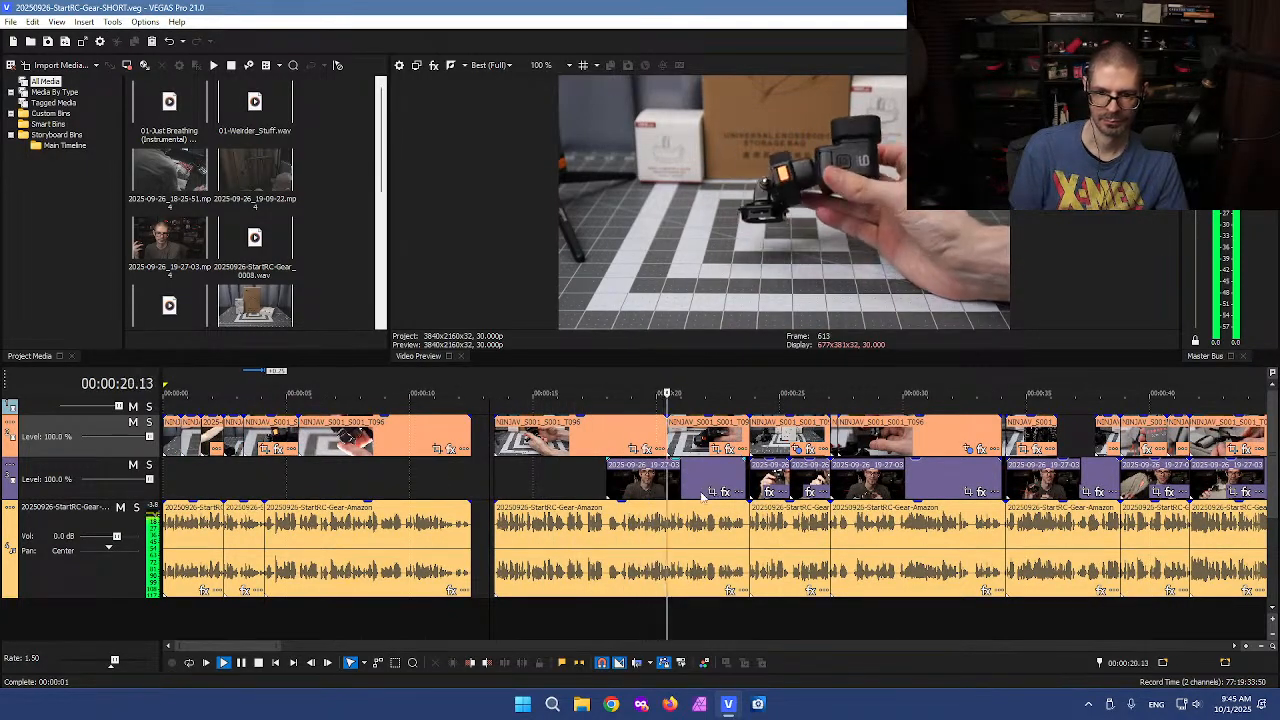
Undo the last timeline edit
scroll(575, 488, "up", 3)
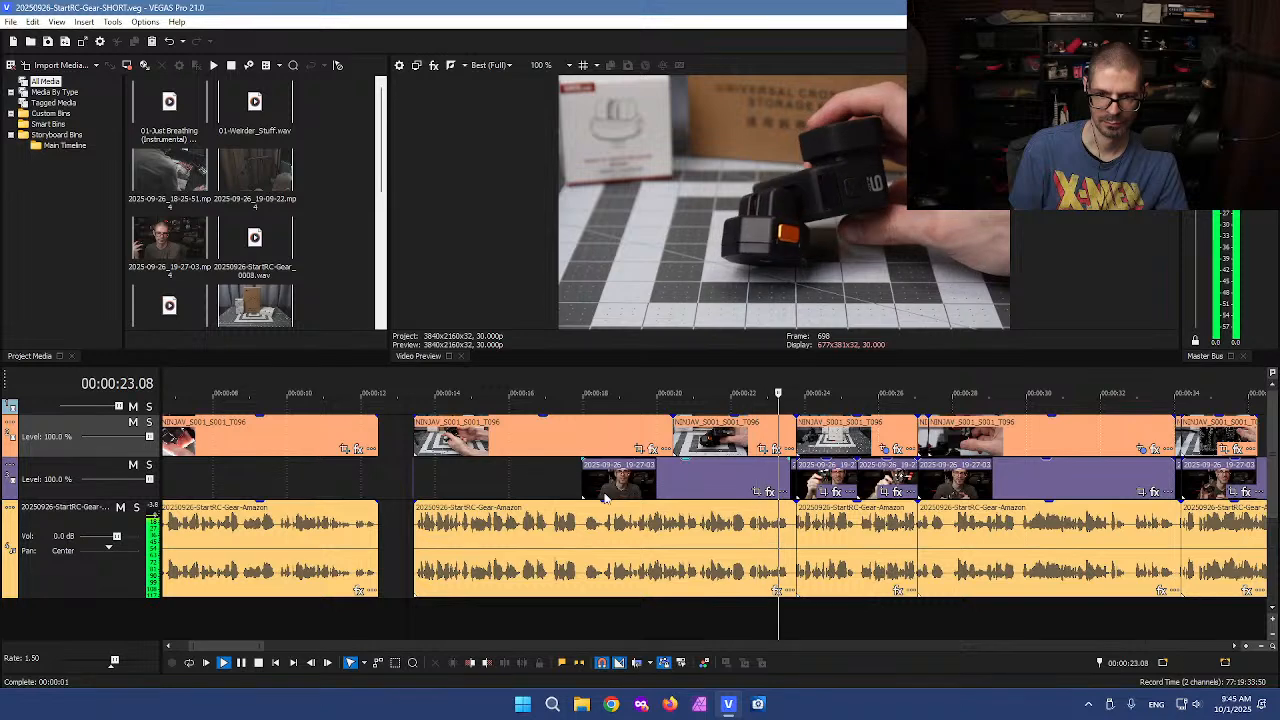
key("k")
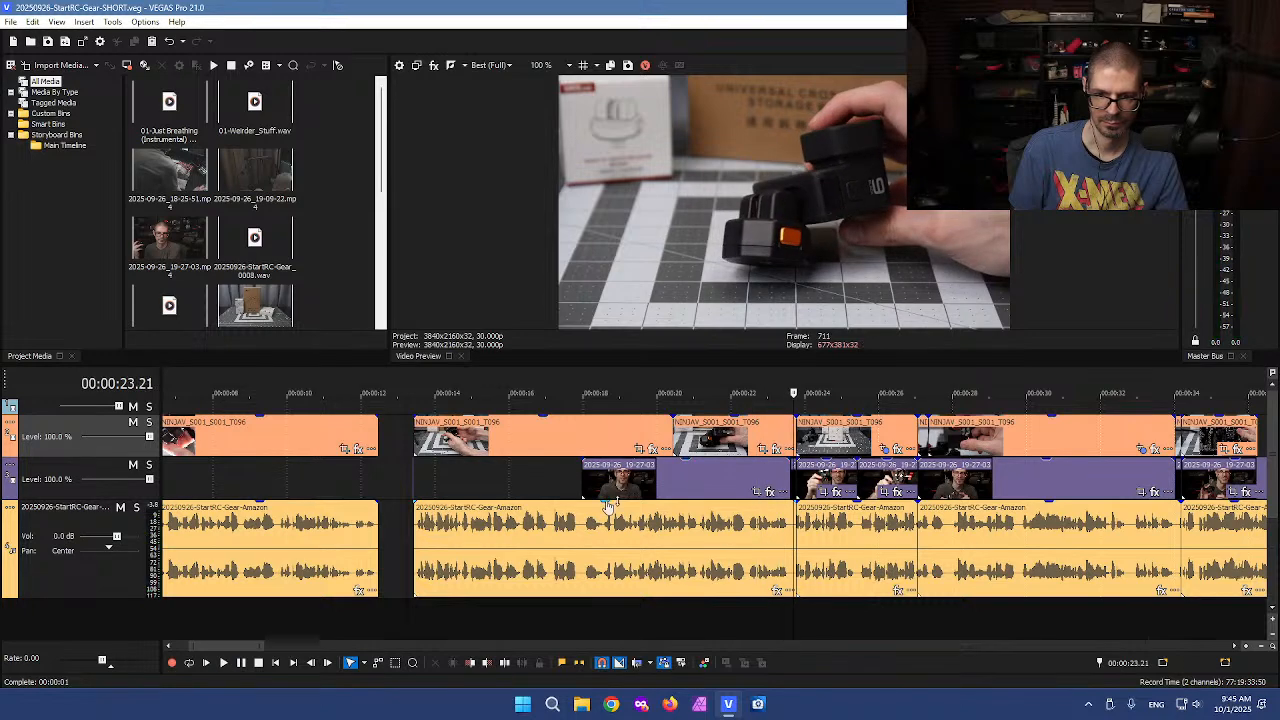
left_click(555, 524)
key("ctrl+z")
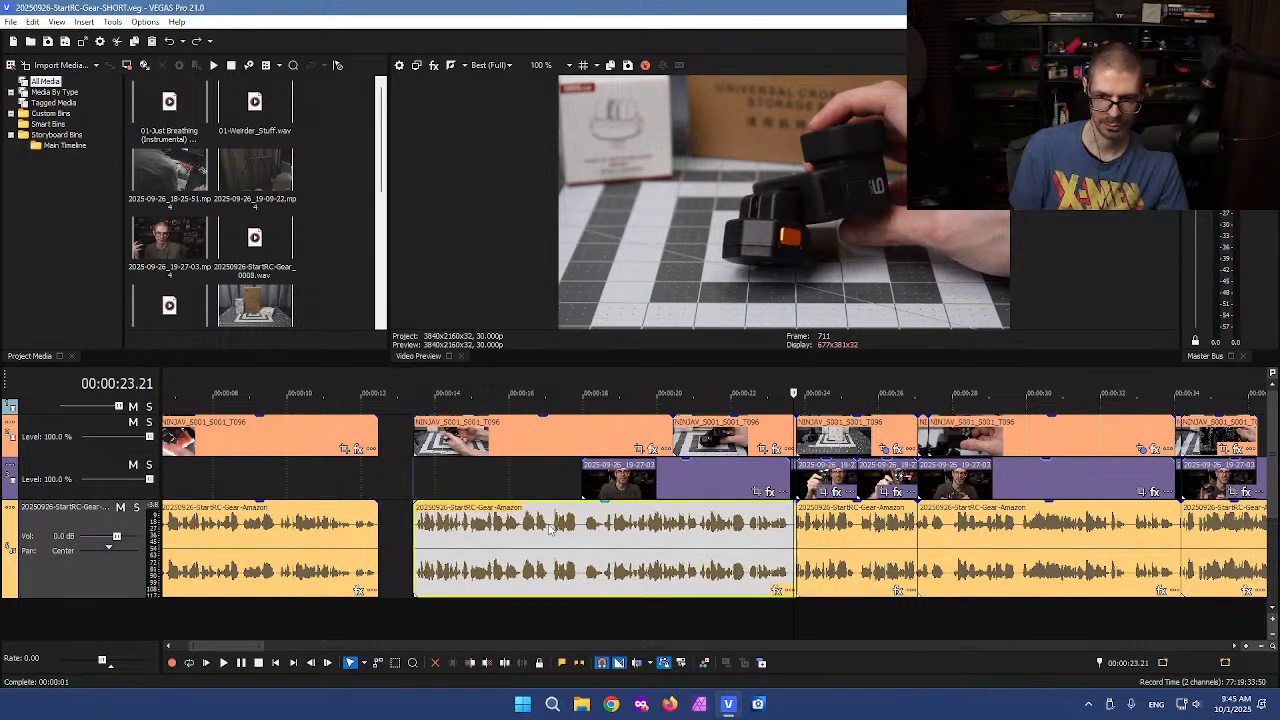
Play the voiceover clip from about 16 seconds to review the edit
key("space")
key("space")
left_click(520, 528)
key("space")
scroll(538, 543, "up", 2)
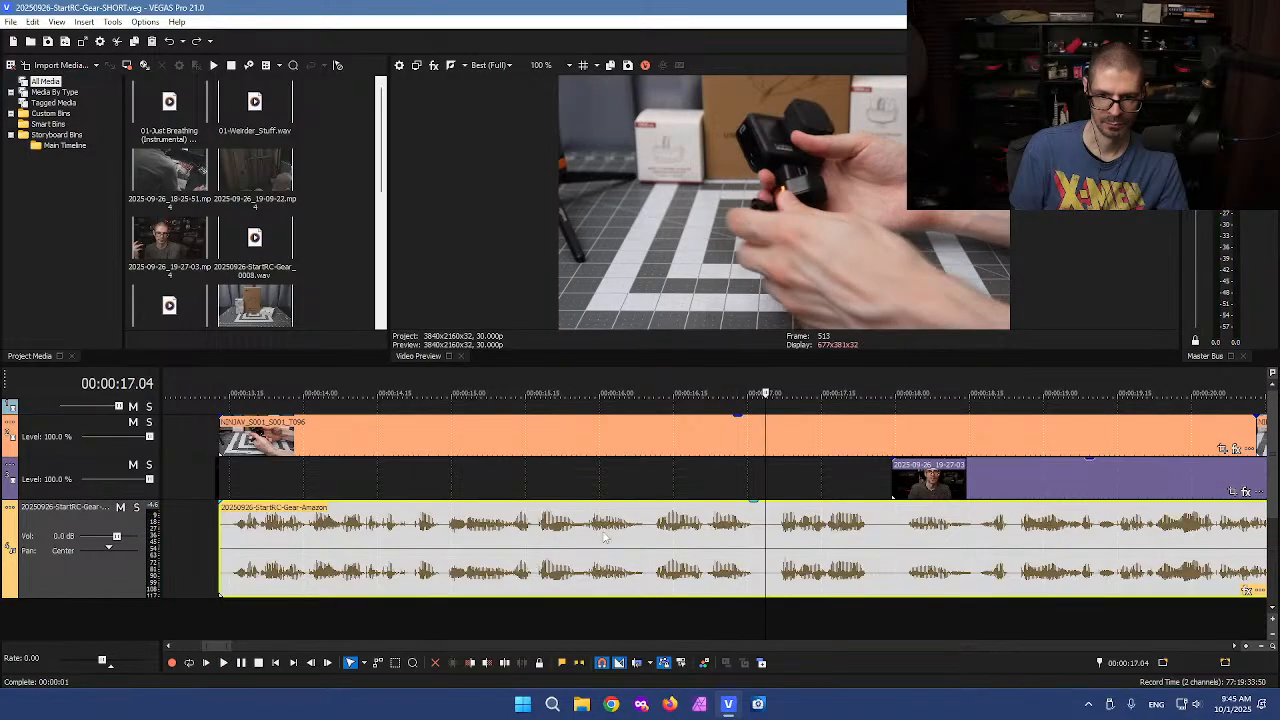
Play the voiceover around 15 to 18 seconds to review the recent cut
left_click(586, 532)
key("space")
key("space")
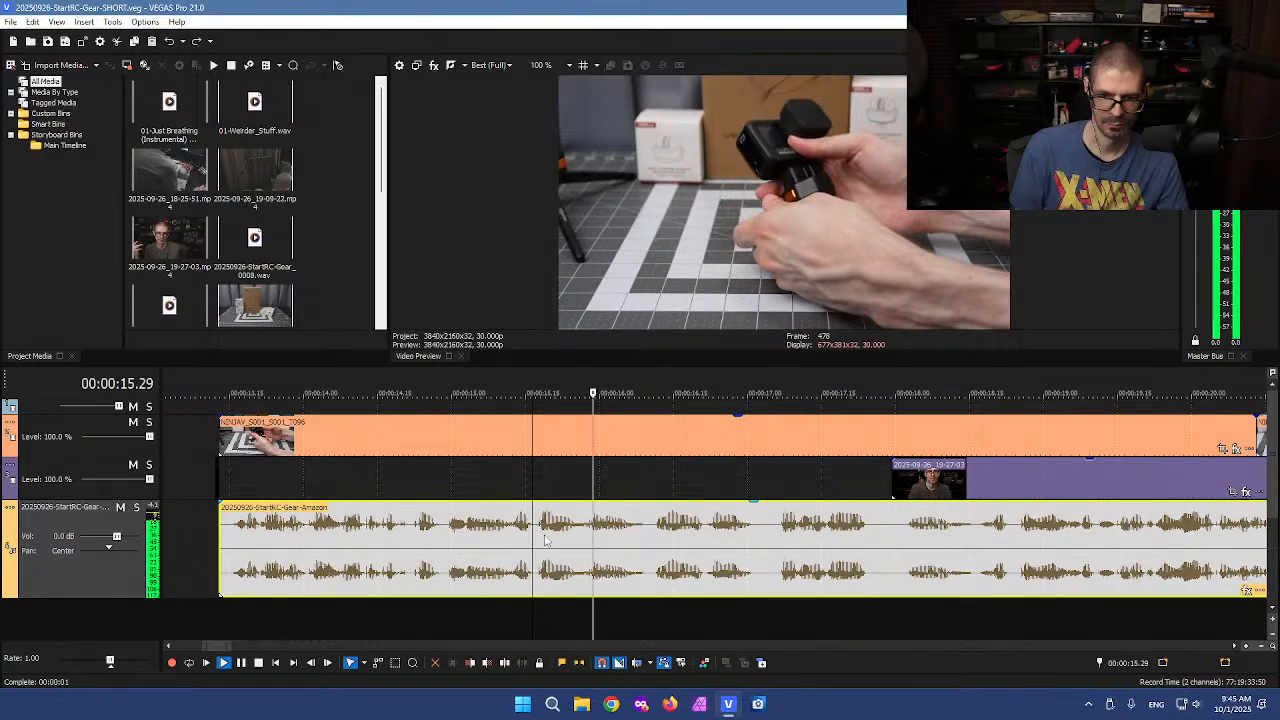
double_click(450, 535)
key("space")
key("space")
scroll(466, 536, "down", 1)
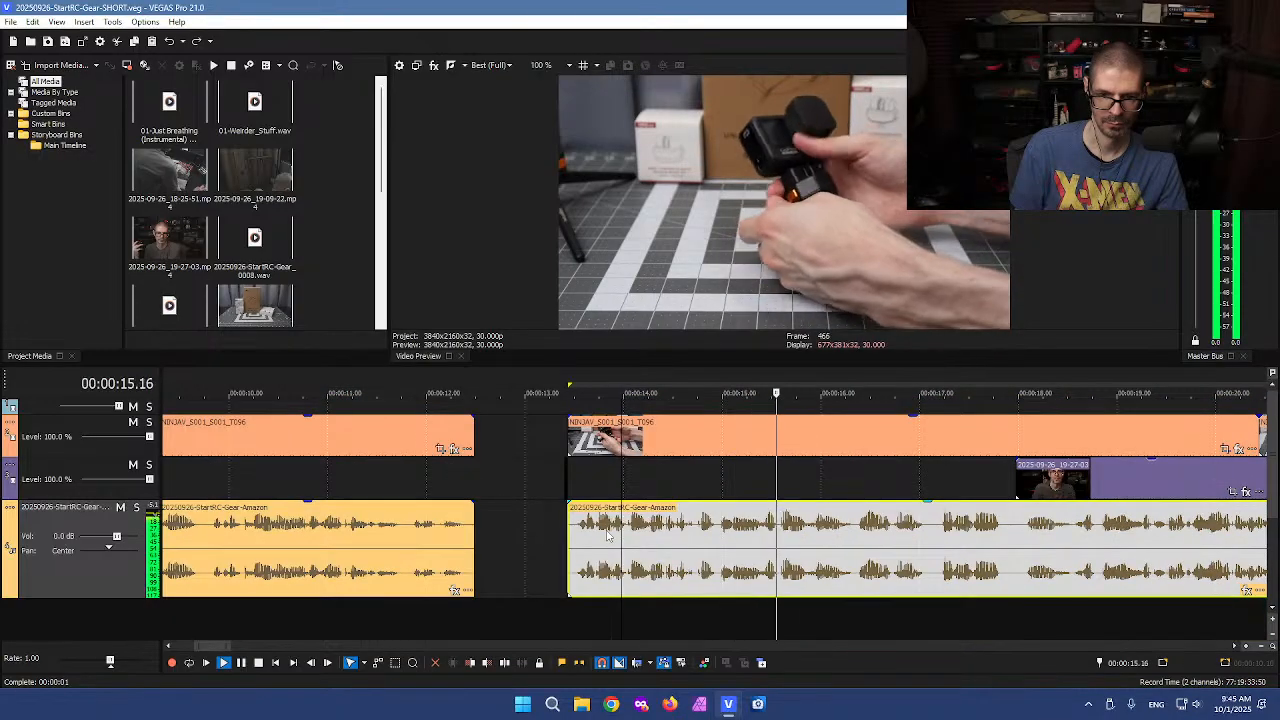
scroll(466, 536, "down", 1)
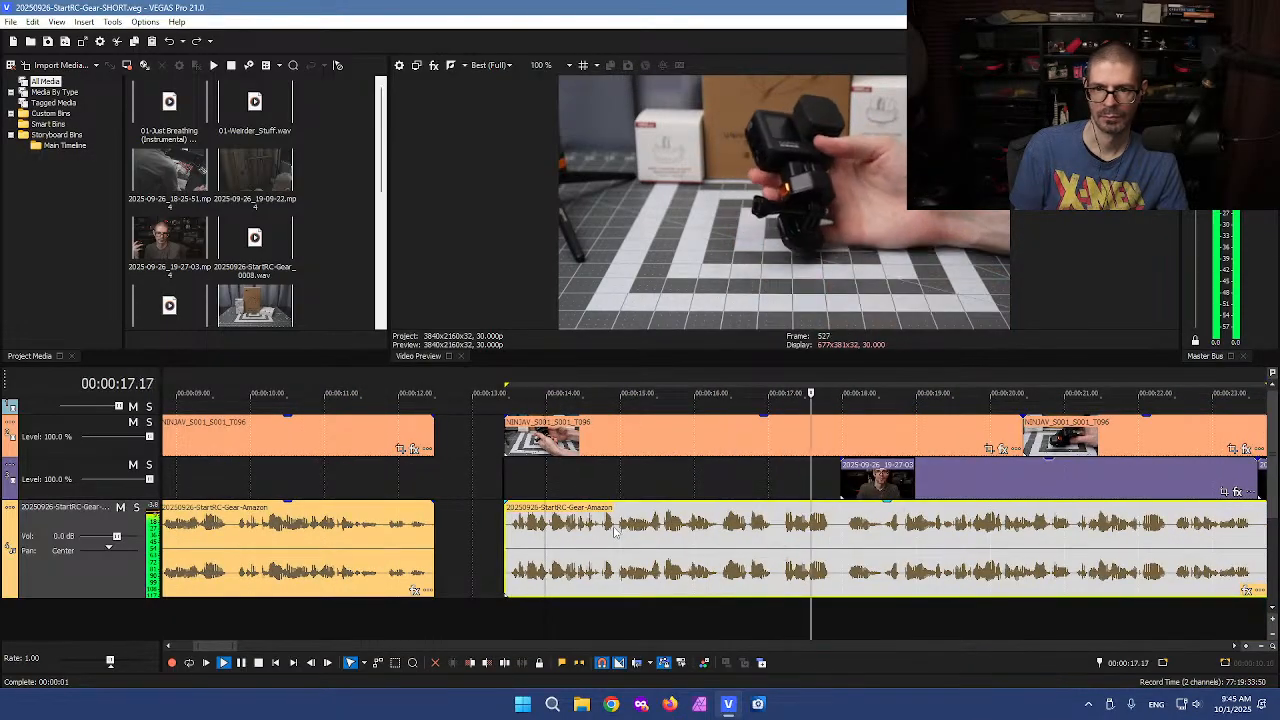
key("space")
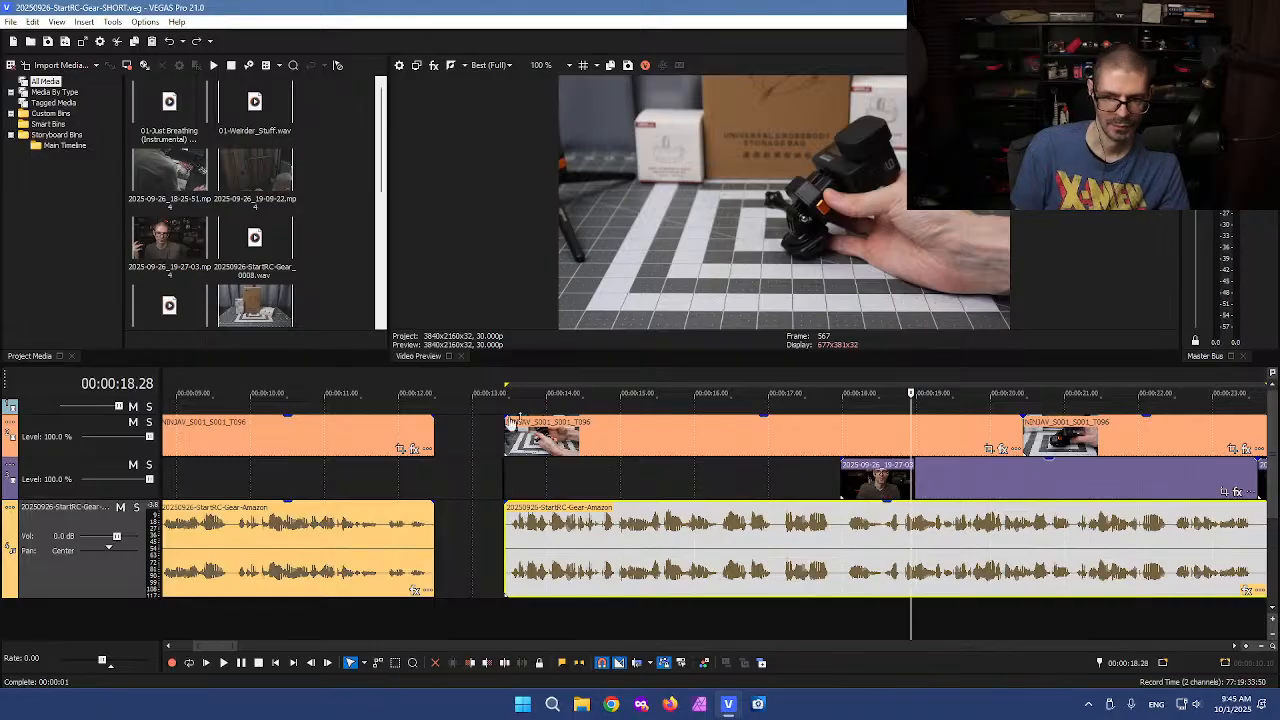
Box-select and delete all clips on every track between about 13 and 23 seconds
scroll(466, 536, "down", 3)
key("d")
left_click_drag(488, 404, 736, 621)
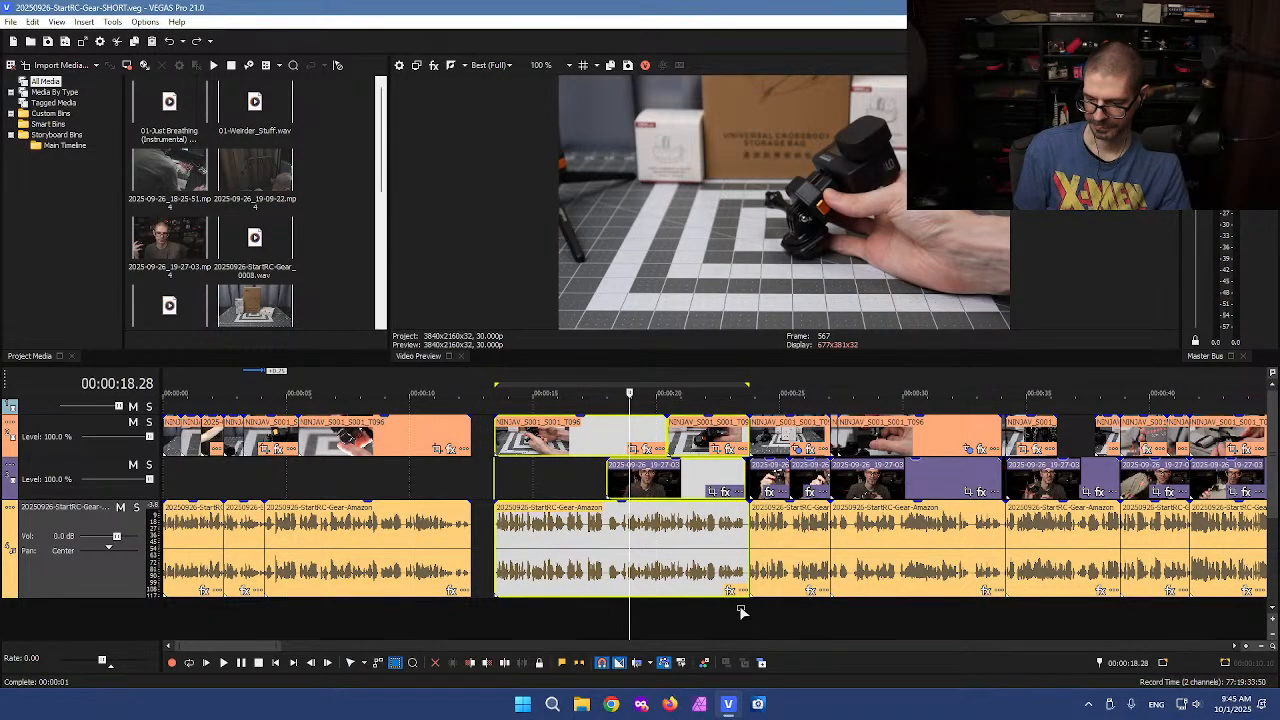
key("Delete")
left_click(752, 530)
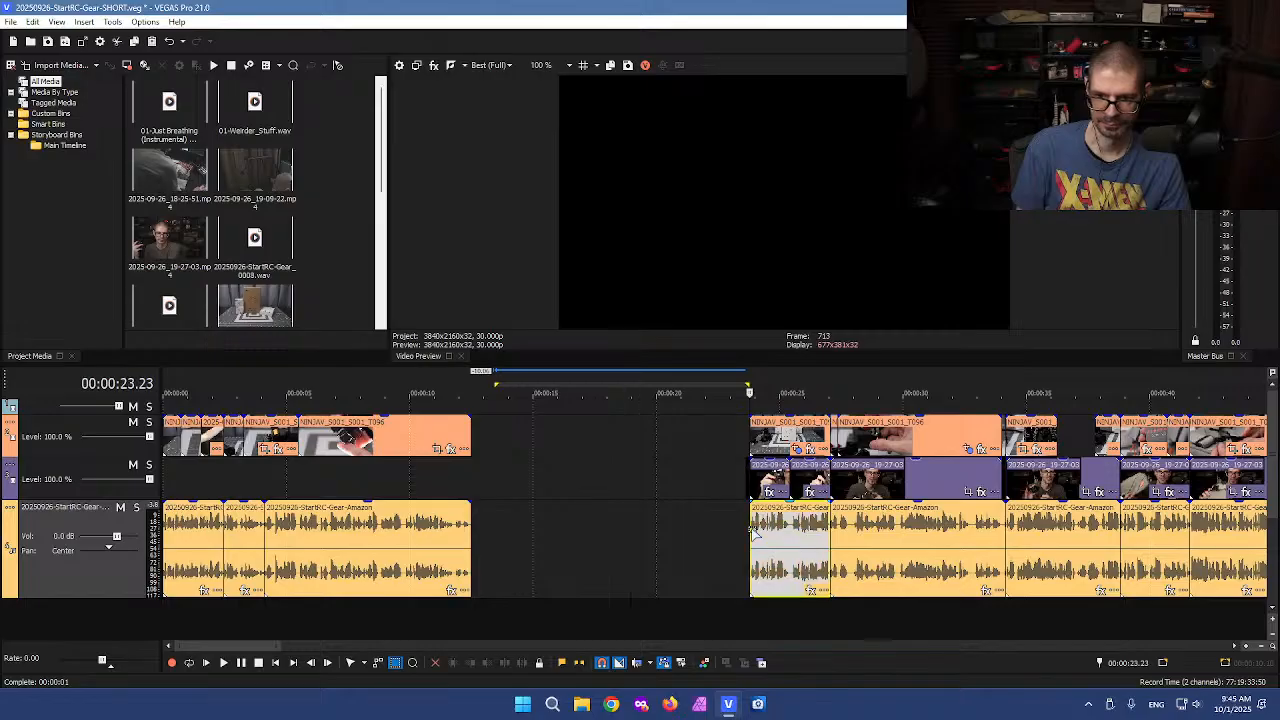
Delete the webcam clips on the middle track at the start of the section after the gap
key("space")
scroll(730, 565, "up", 2)
scroll(725, 563, "up", 1)
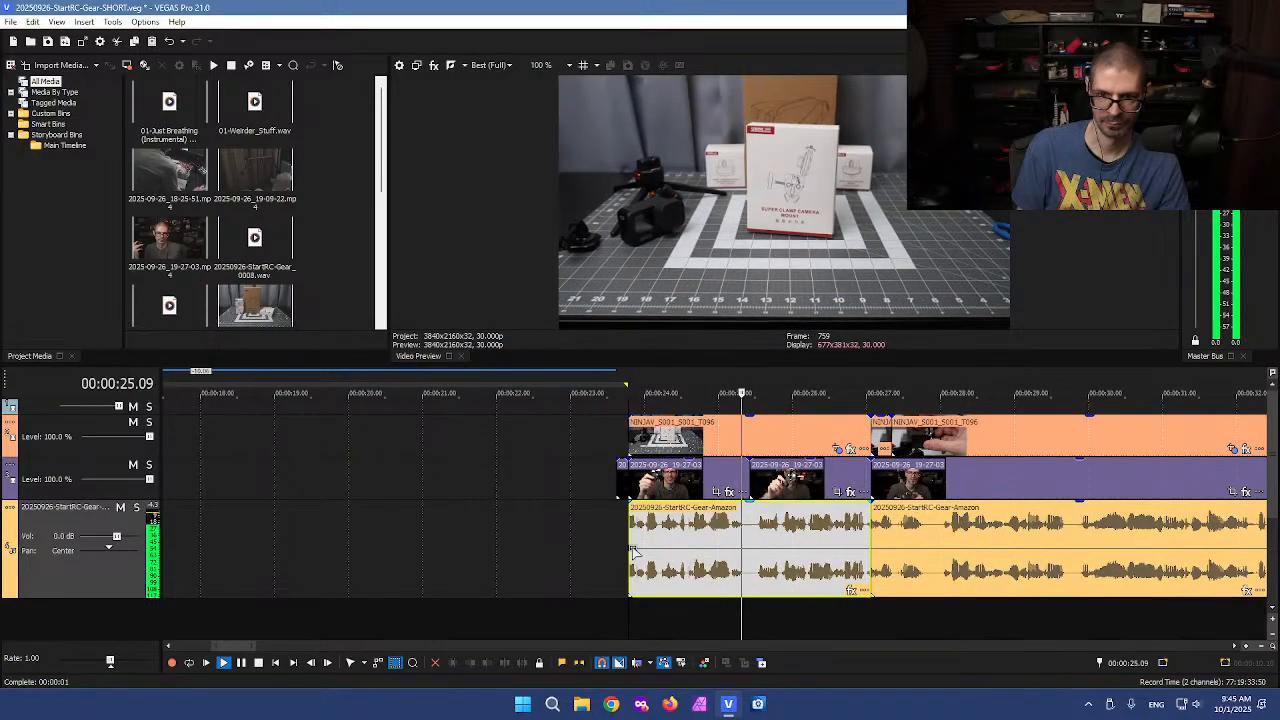
scroll(607, 545, "up", 1)
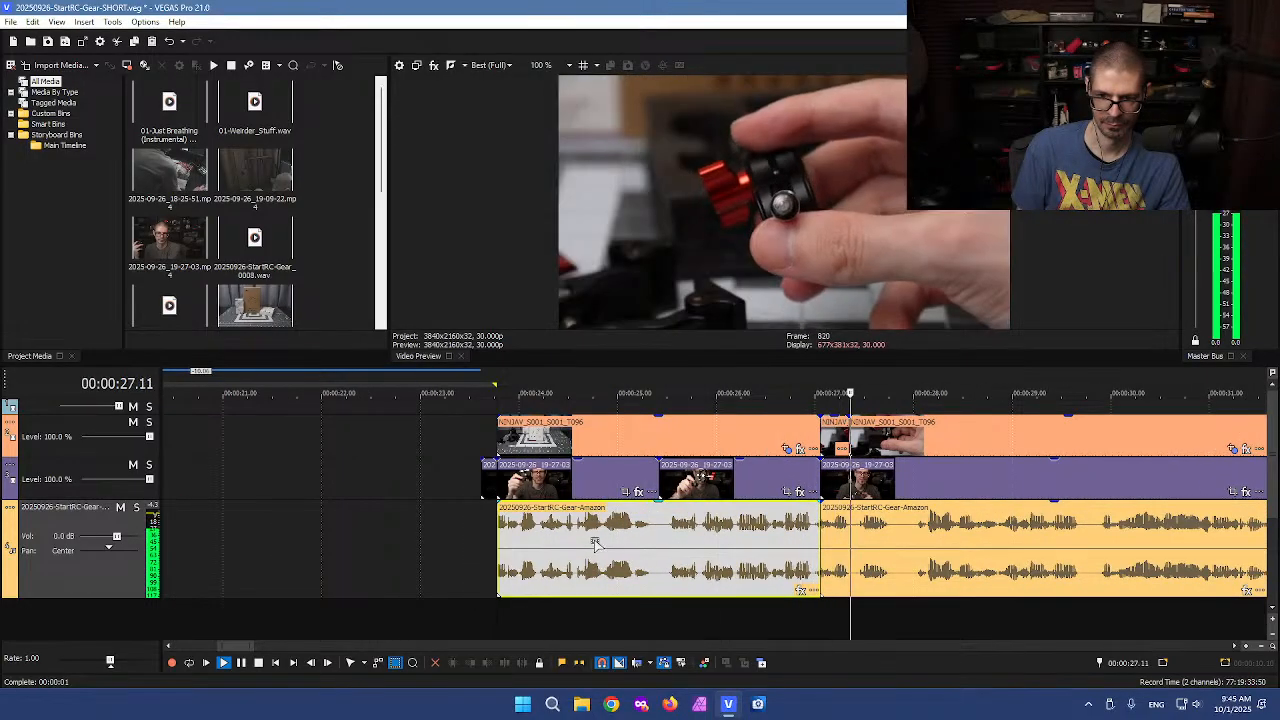
key("space")
left_click(486, 487)
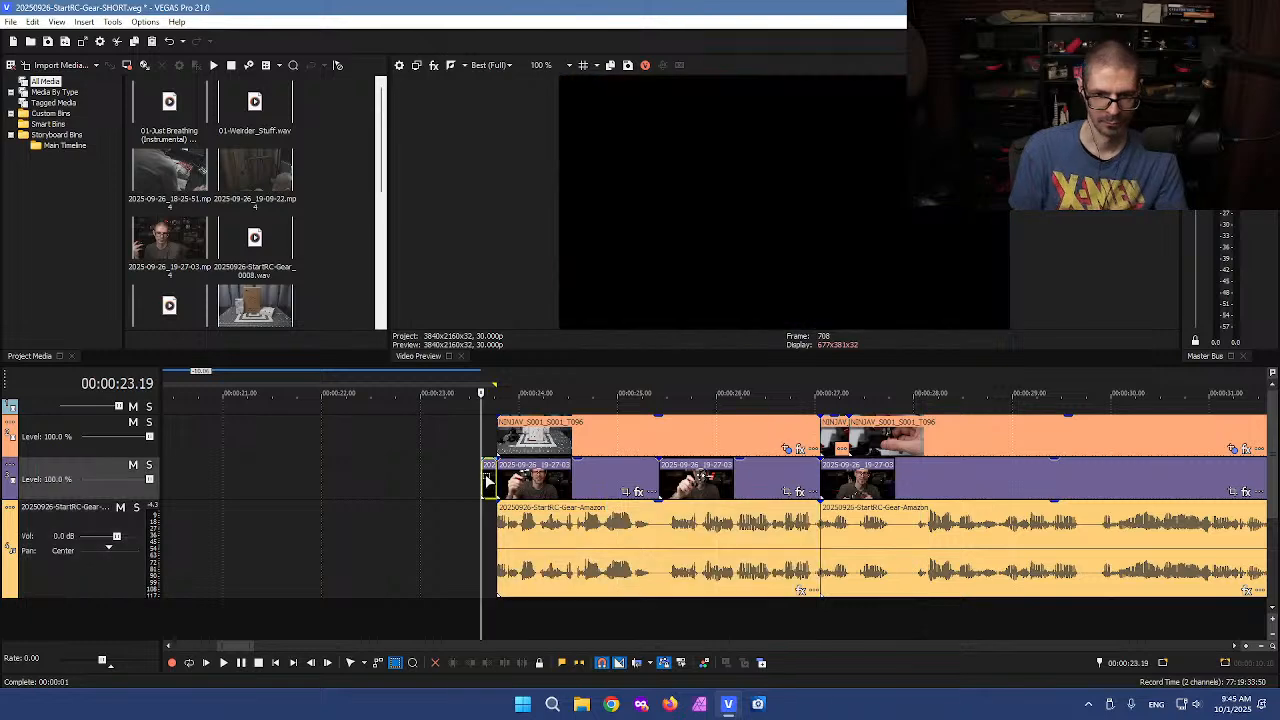
scroll(486, 486, "down", 4)
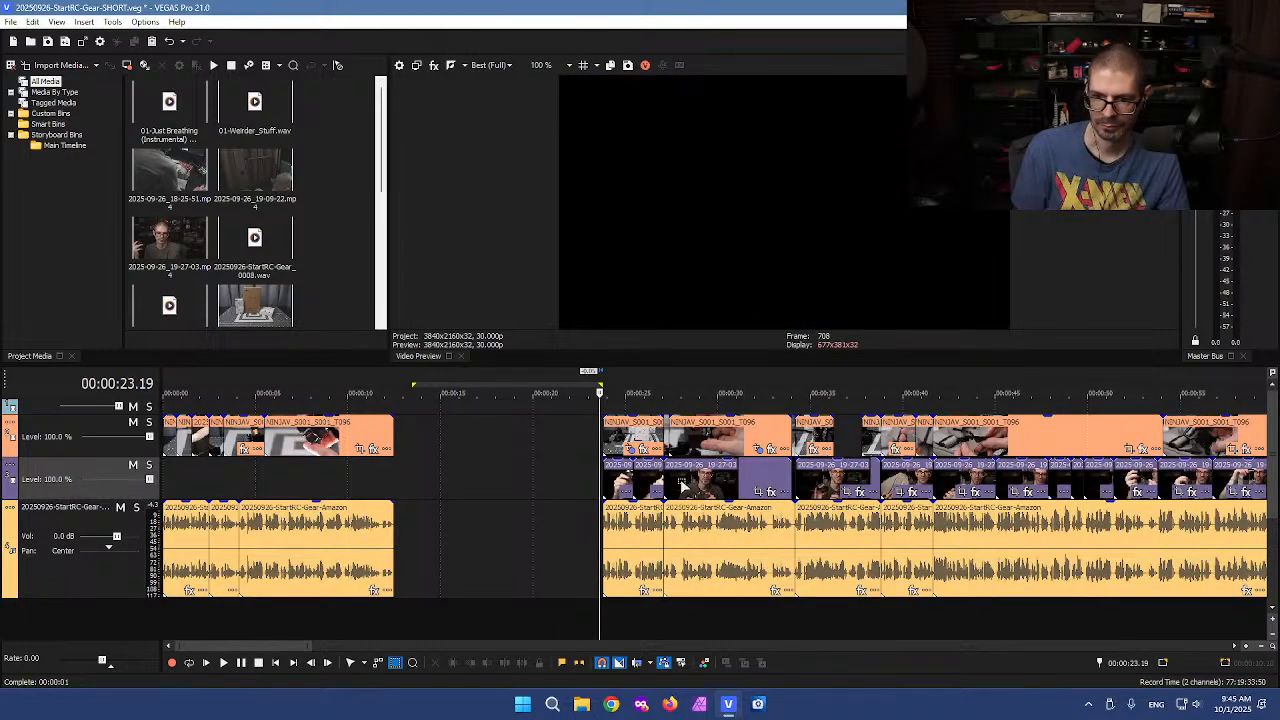
left_click_drag(591, 477, 760, 483)
key("Delete")
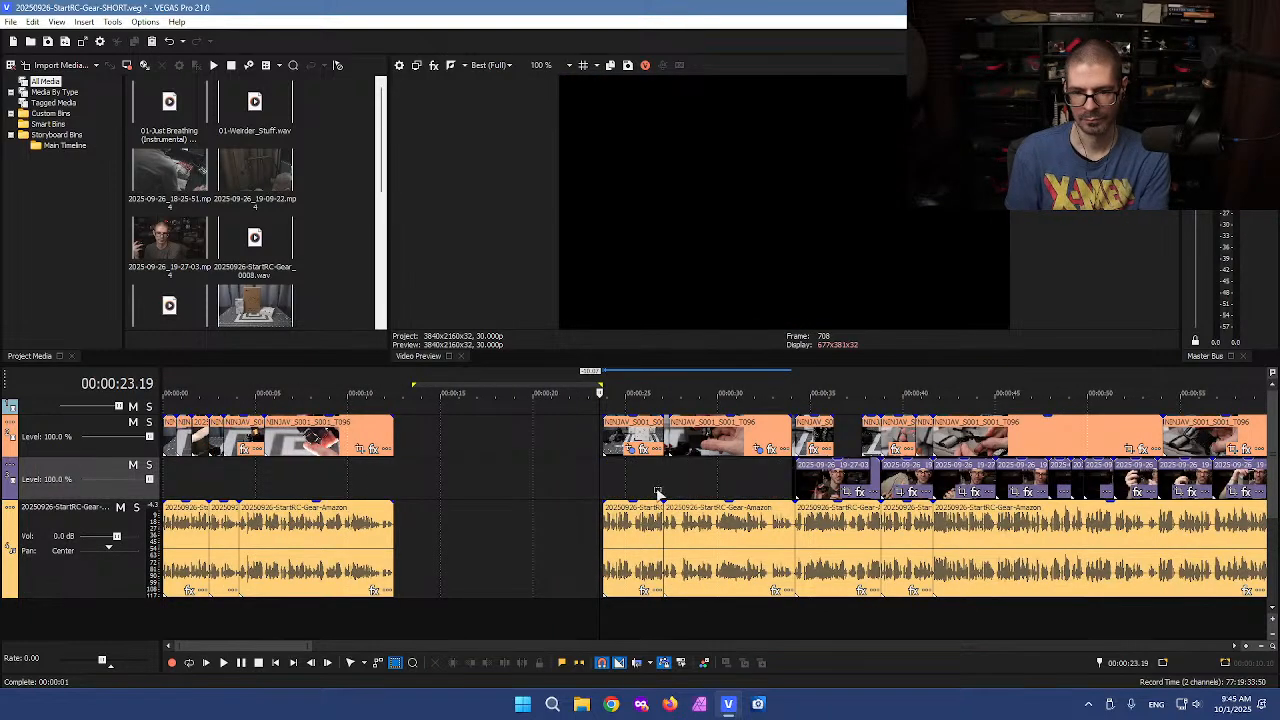
Move the first clips after the gap left so they fill the empty space from about 13 seconds
left_click(572, 468)
scroll(572, 470, "up", 2)
left_click_drag(693, 417, 630, 549)
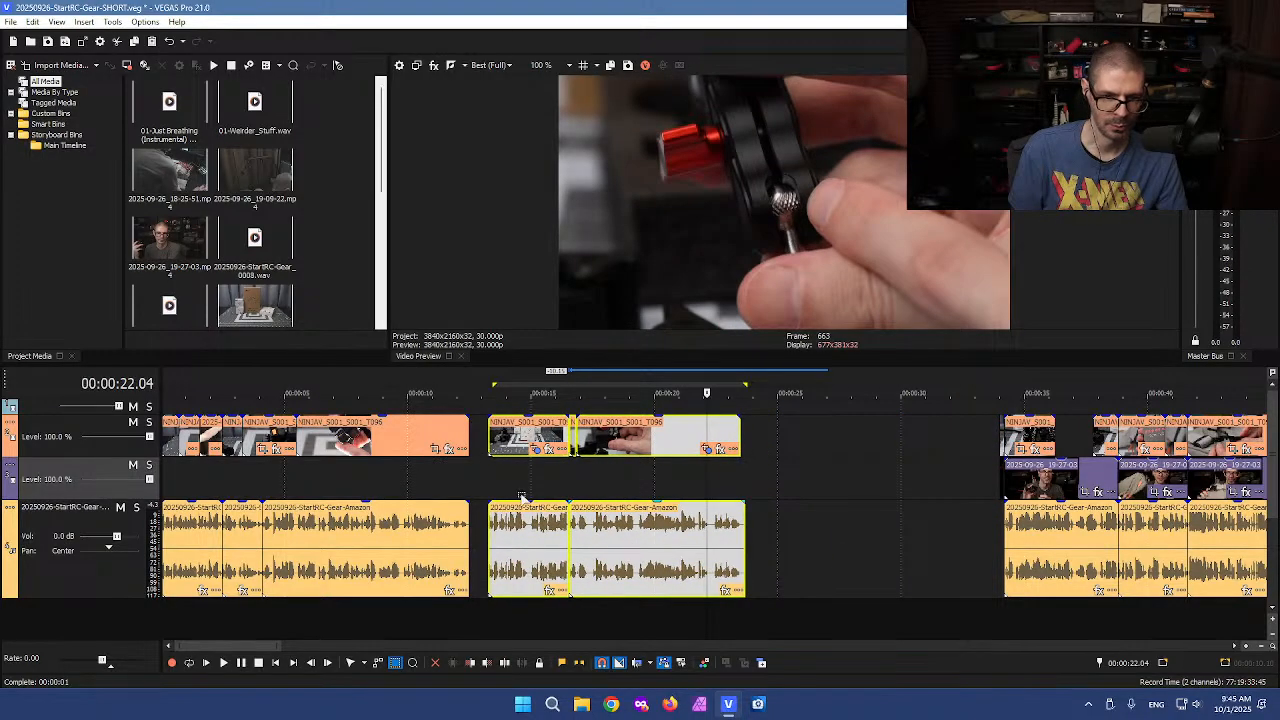
left_click(527, 497)
scroll(549, 497, "up", 2)
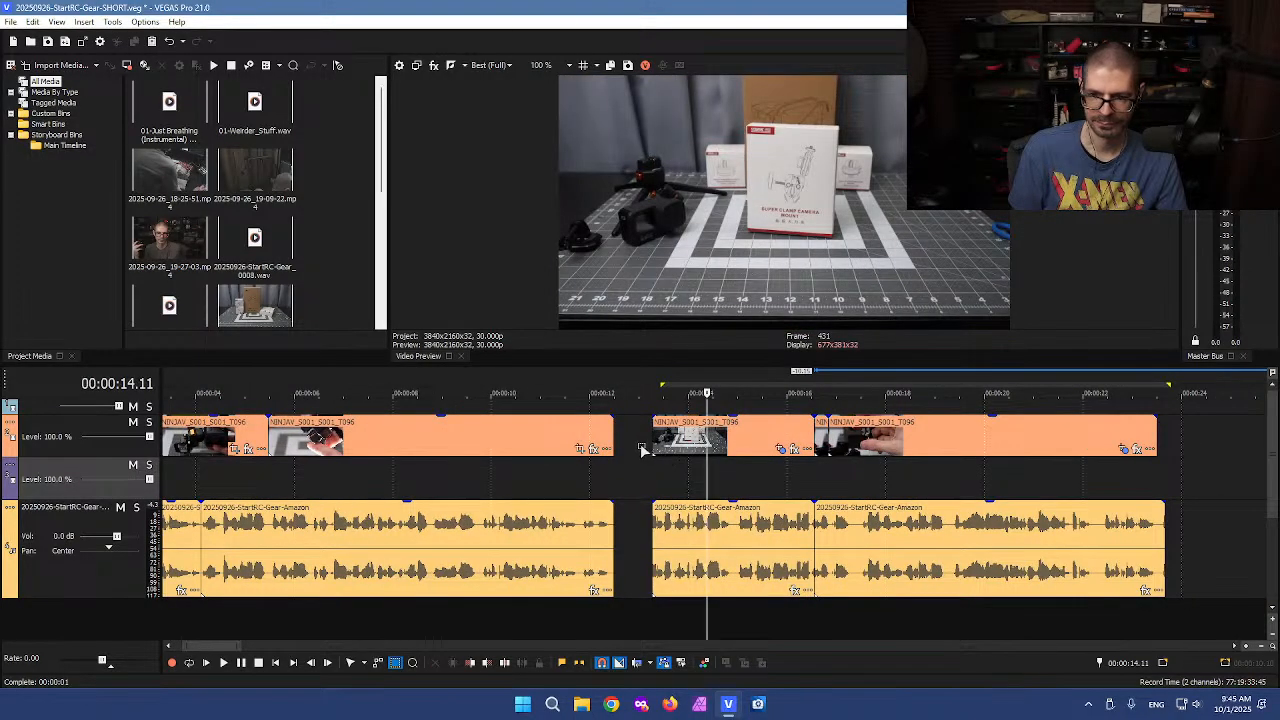
Delete the short top-track video clip at about 16 seconds
left_click(824, 436)
scroll(820, 440, "up", 3)
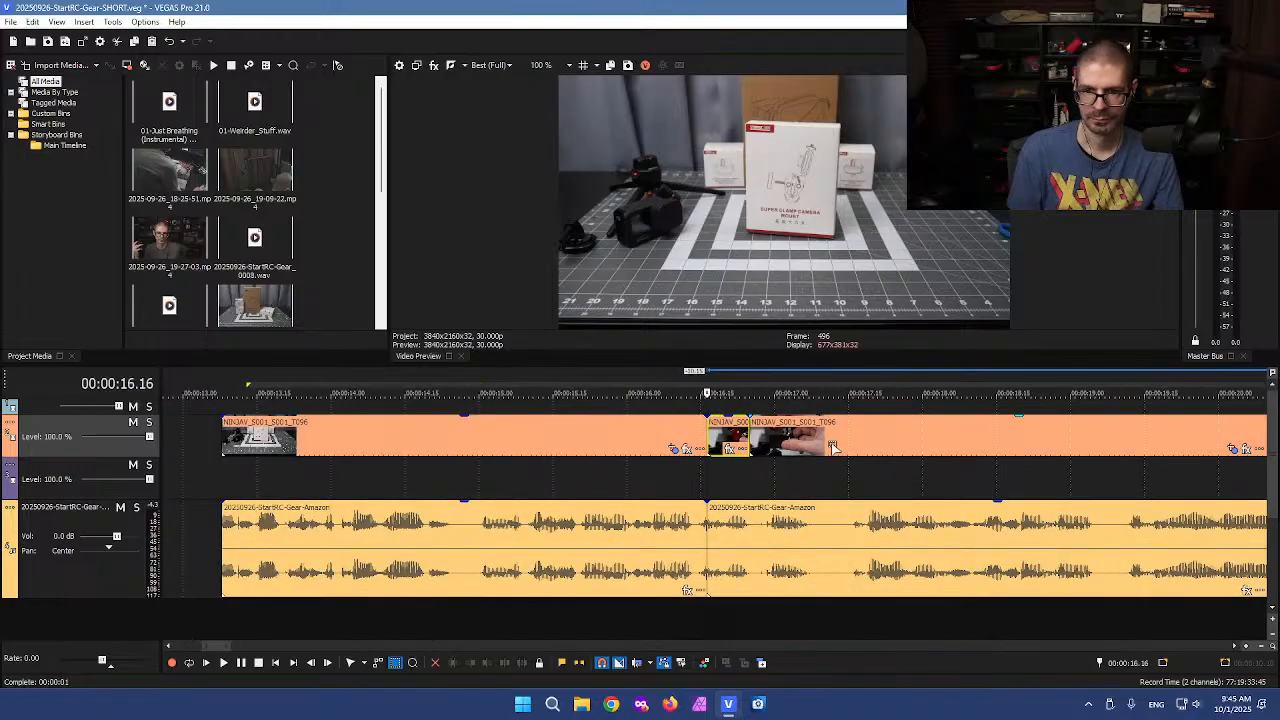
left_click(748, 440)
key("Delete")
Split the voiceover at about 16.1 seconds and delete the short piece after the cut
scroll(666, 470, "down", 3)
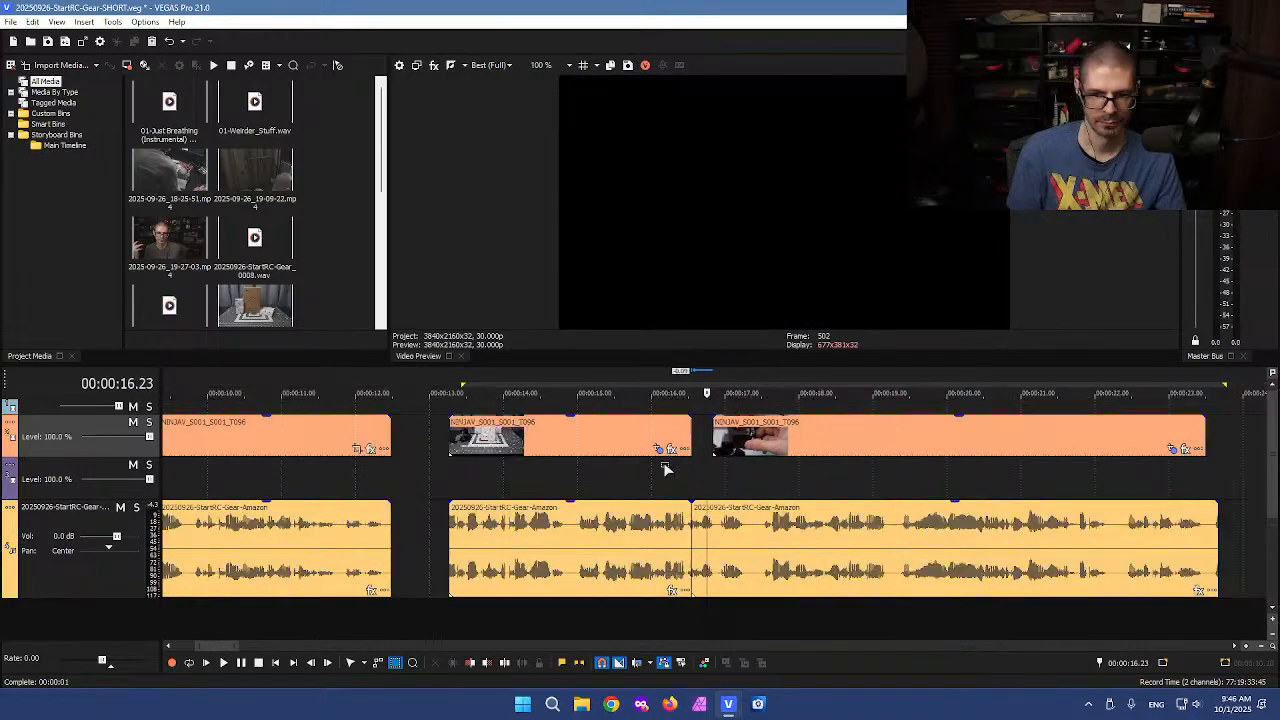
left_click(675, 488)
scroll(684, 483, "up", 3)
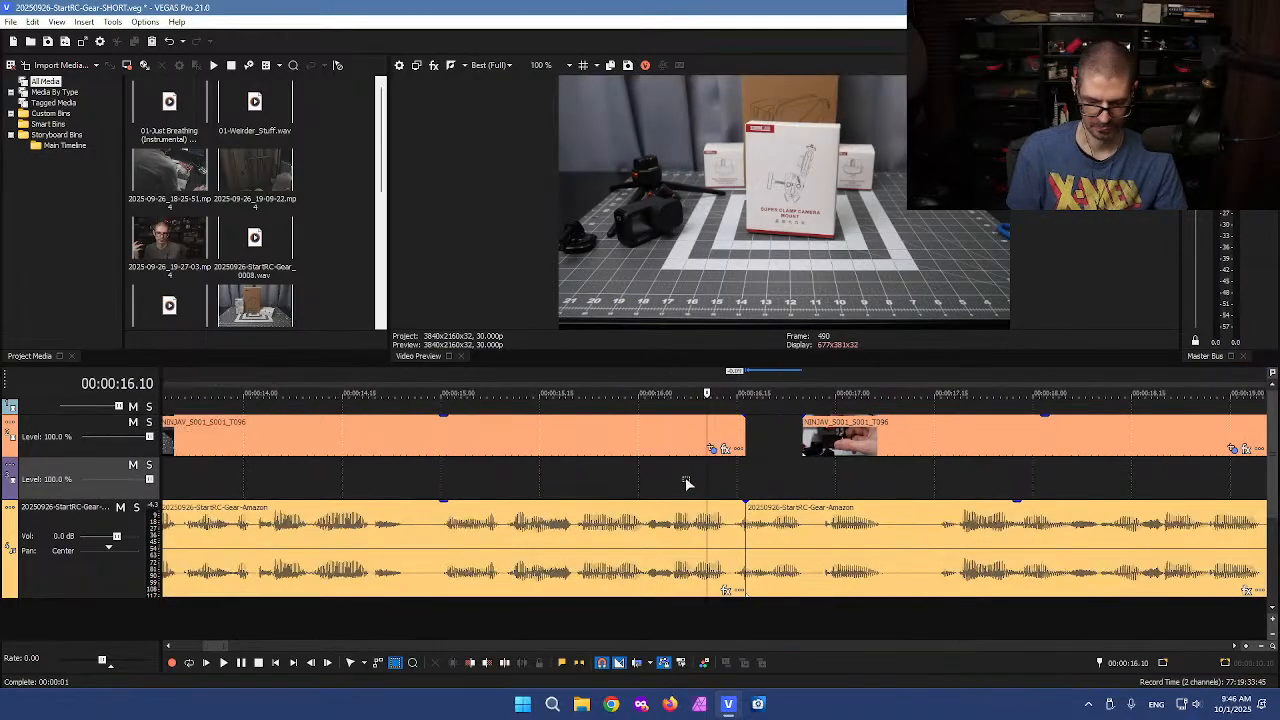
scroll(686, 484, "up", 2)
left_click(756, 537)
key("s")
left_click(767, 540)
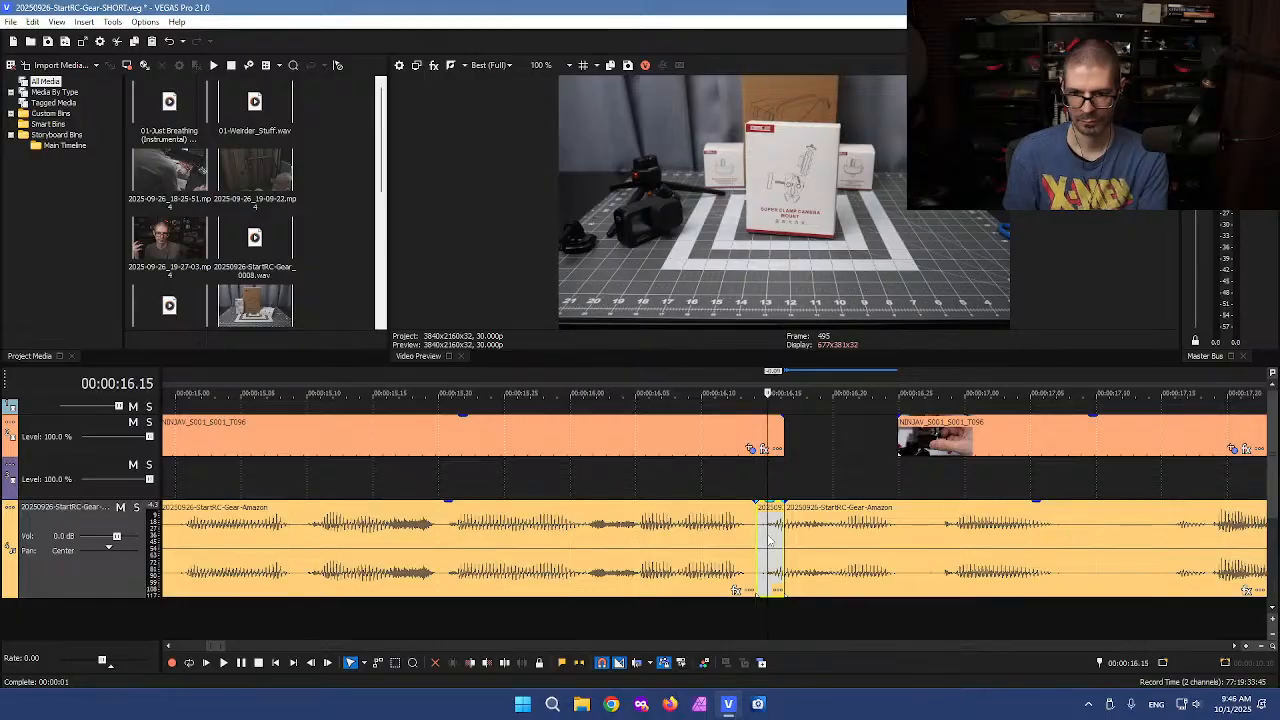
key("Delete")
Split the following voiceover clip at about 17.2 seconds and delete its opening part
left_click(777, 542)
key("space")
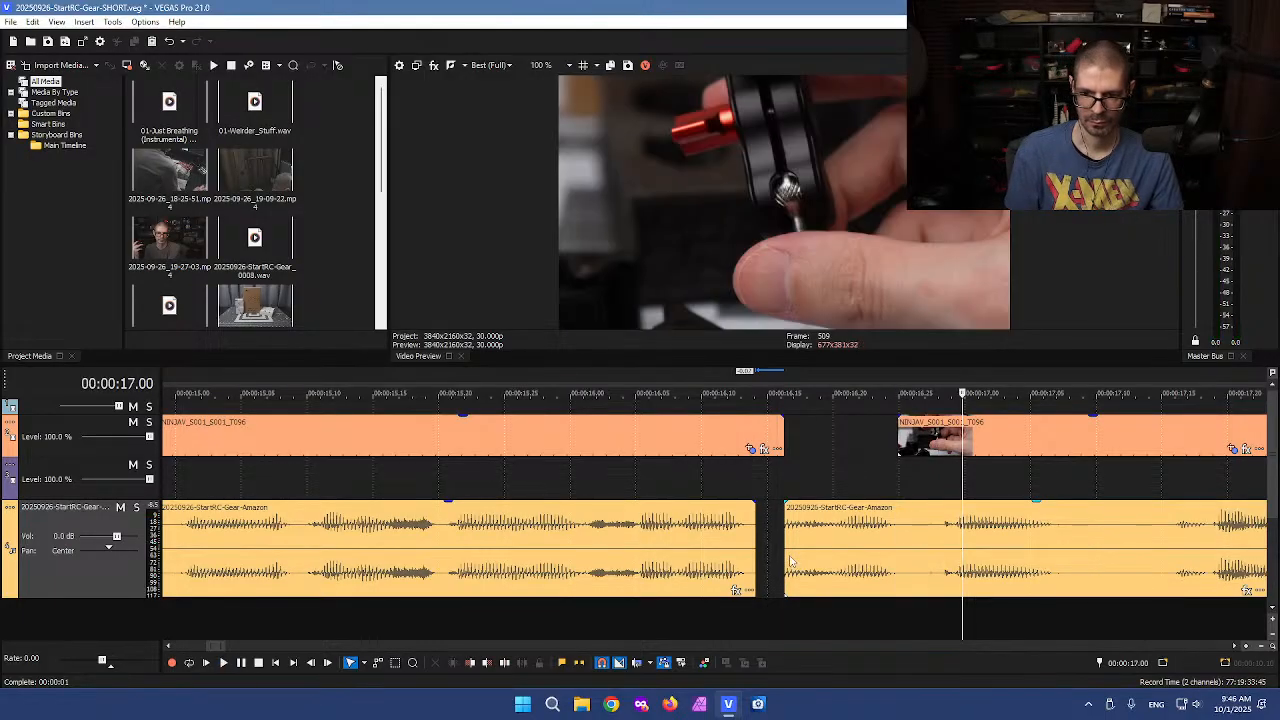
scroll(900, 545, "down", 3)
key("space")
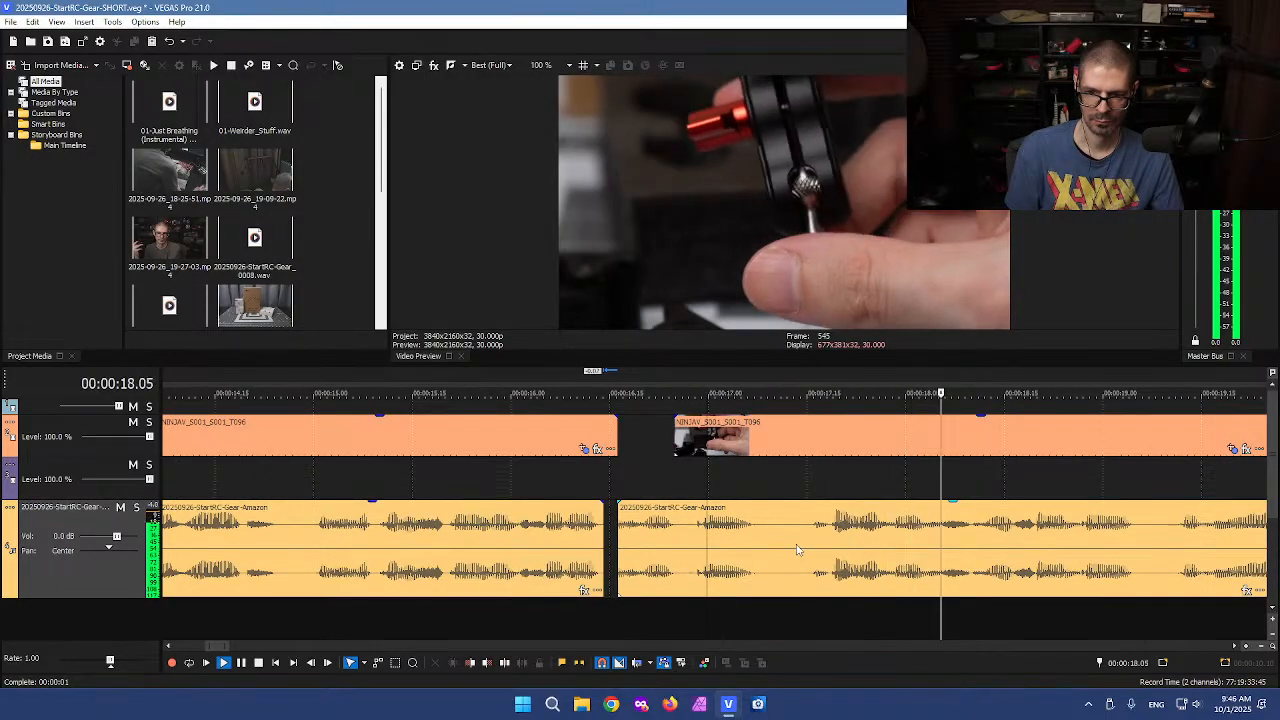
scroll(797, 547, "down", 3)
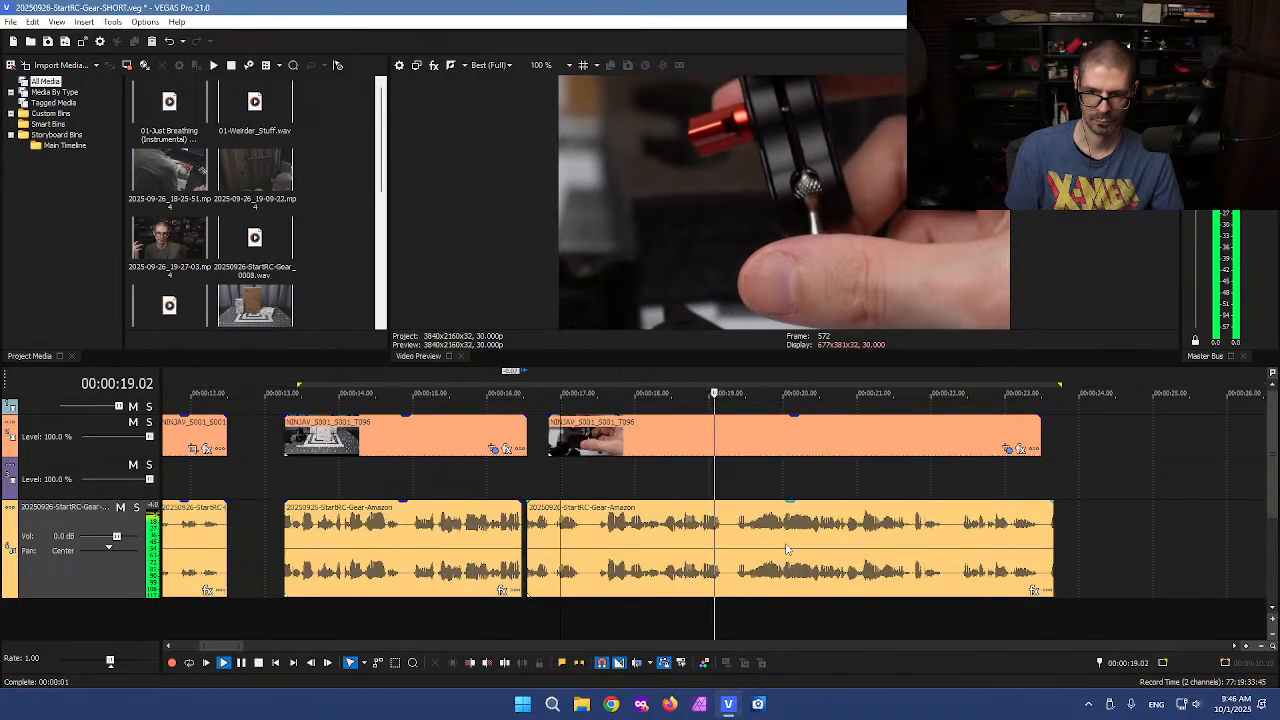
key("space")
left_click(596, 543)
key("s")
left_click(572, 545)
key("Delete")
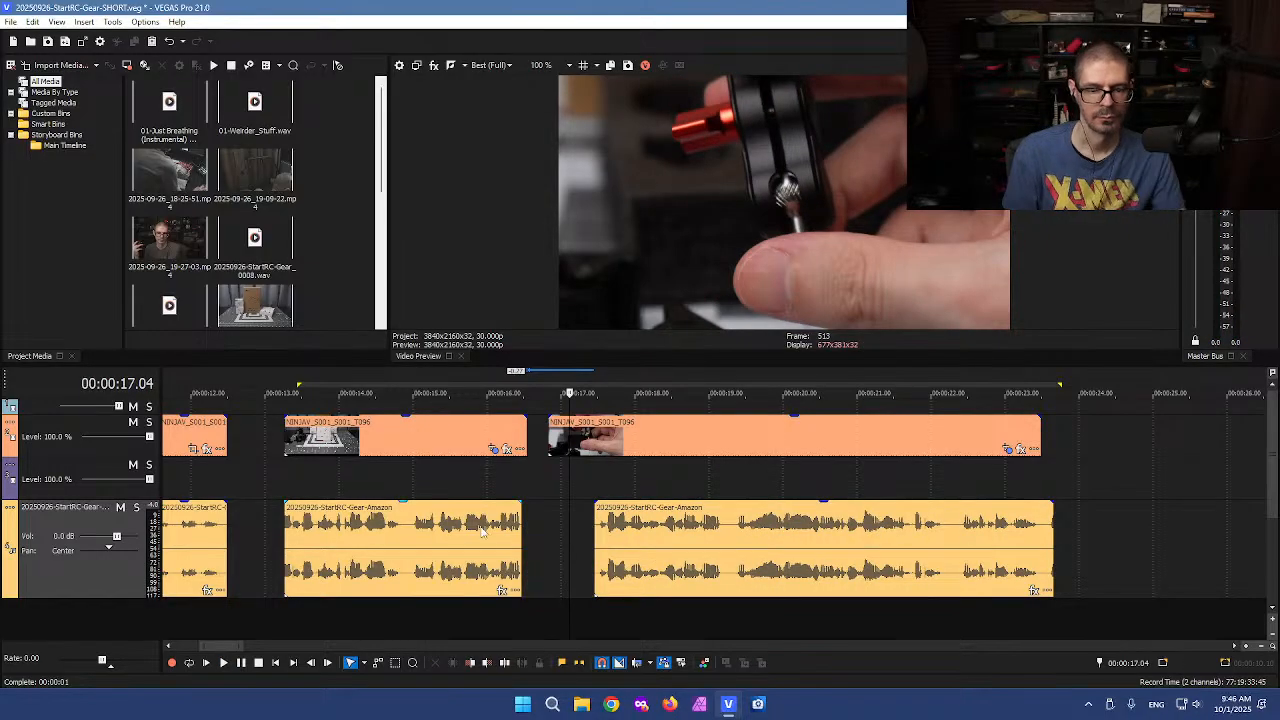
Nudge the voiceover and video clips after the gap at about 13 seconds slightly left to tighten it
left_click(274, 476)
scroll(444, 462, "up", 4)
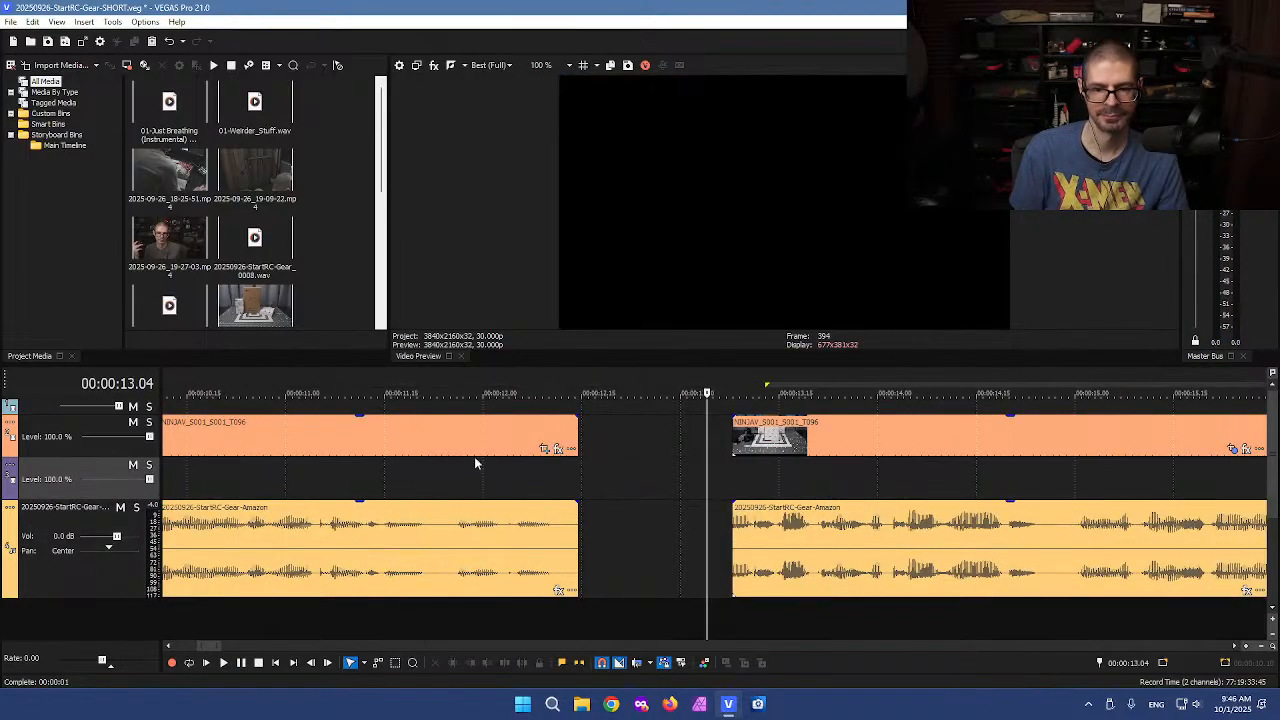
left_click_drag(728, 536, 717, 539)
left_click_drag(734, 447, 709, 449)
scroll(693, 449, "down", 4)
left_click_drag(712, 590, 677, 592)
left_click(648, 545)
scroll(533, 560, "down", 3)
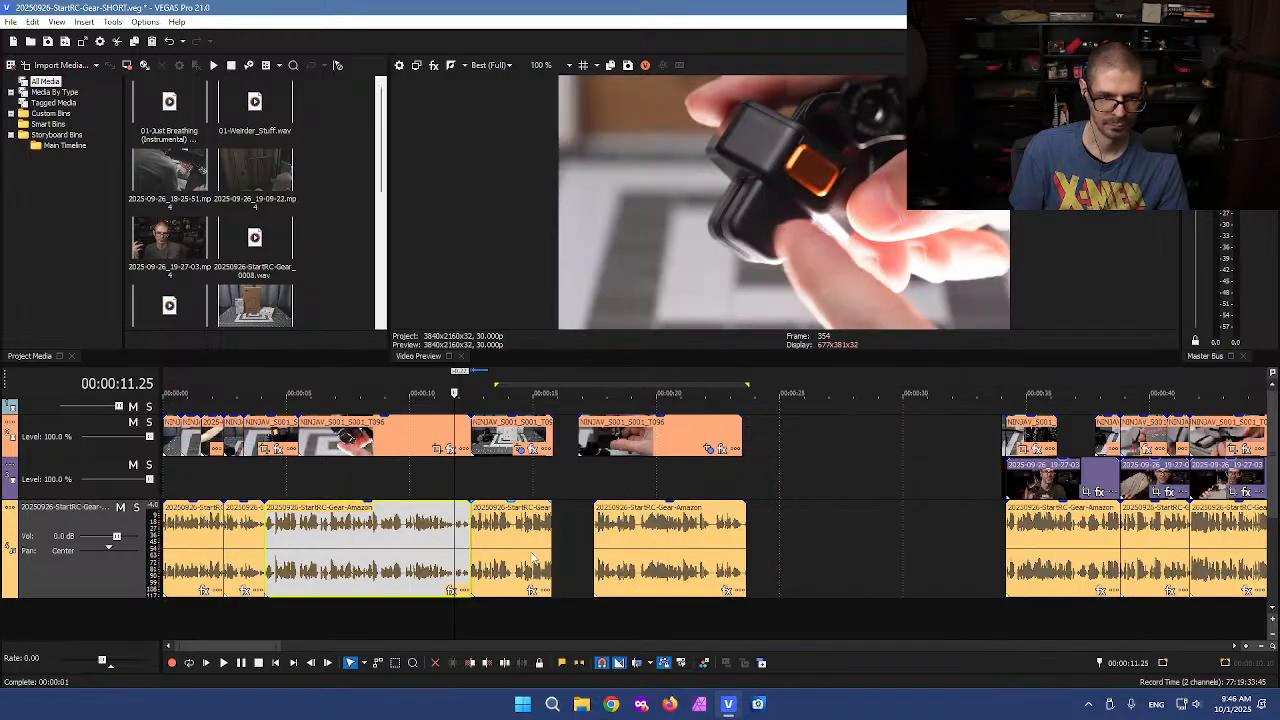
Cut away the first frame of the opening clips and move the remaining clips back to the timeline start
left_click(198, 548)
scroll(204, 547, "up", 8)
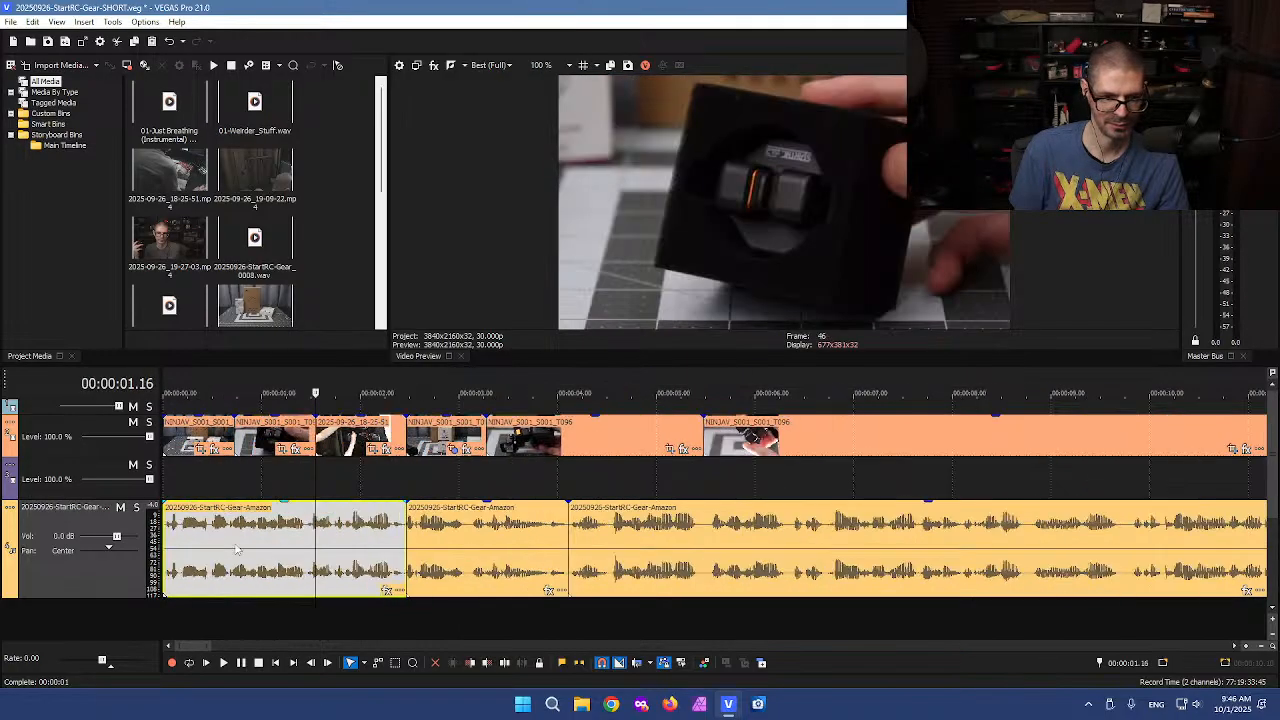
scroll(205, 552, "down", 3)
left_click(185, 553)
scroll(185, 553, "up", 5)
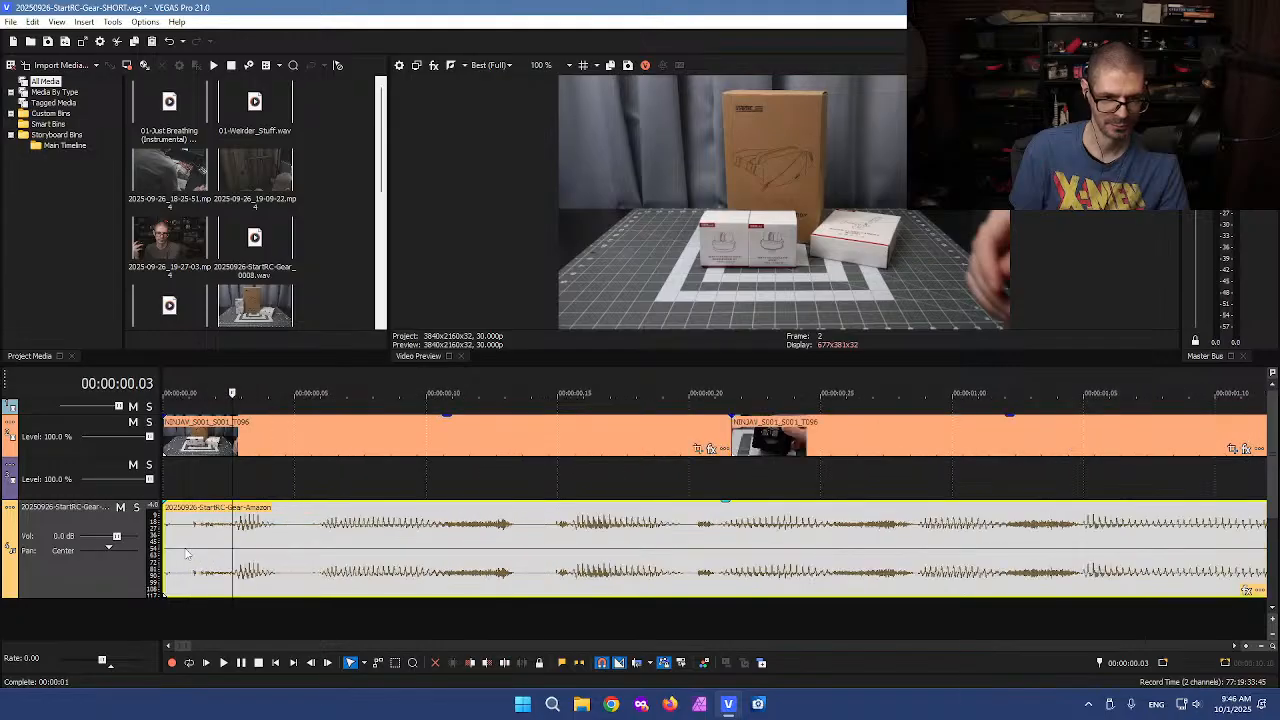
left_click(180, 555)
left_click(183, 612)
key("s")
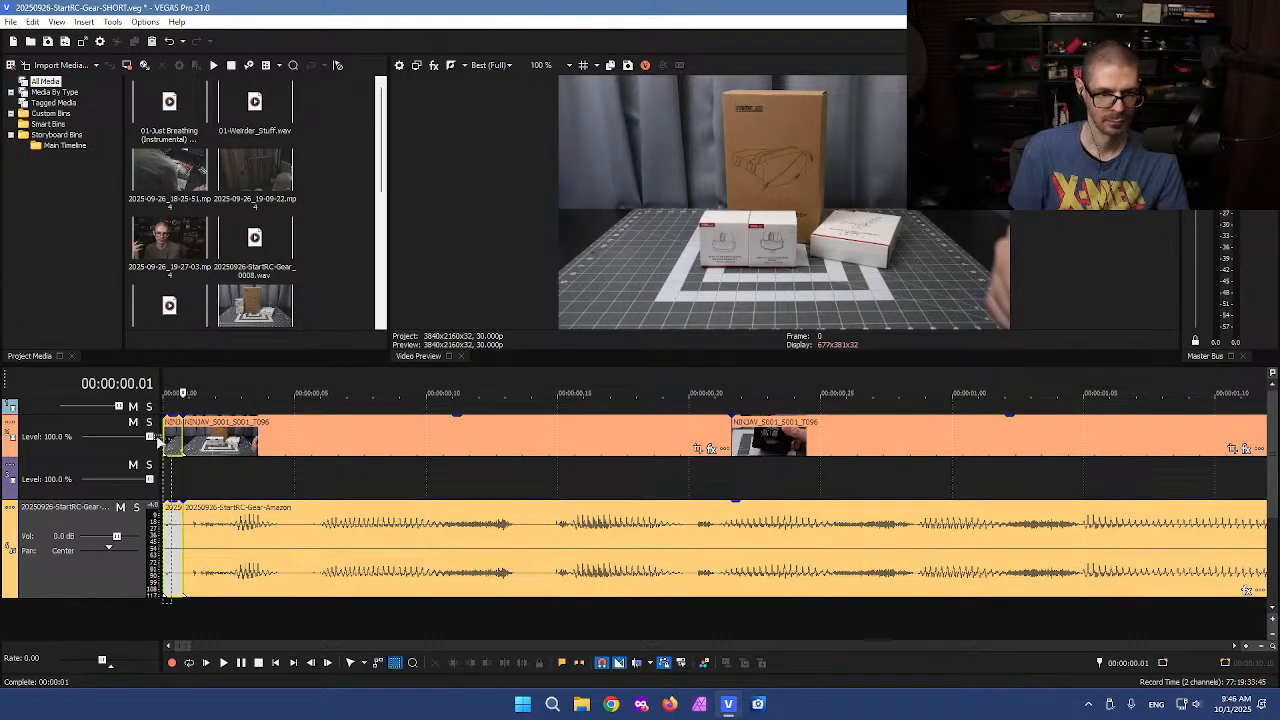
left_click(170, 445)
key("Delete")
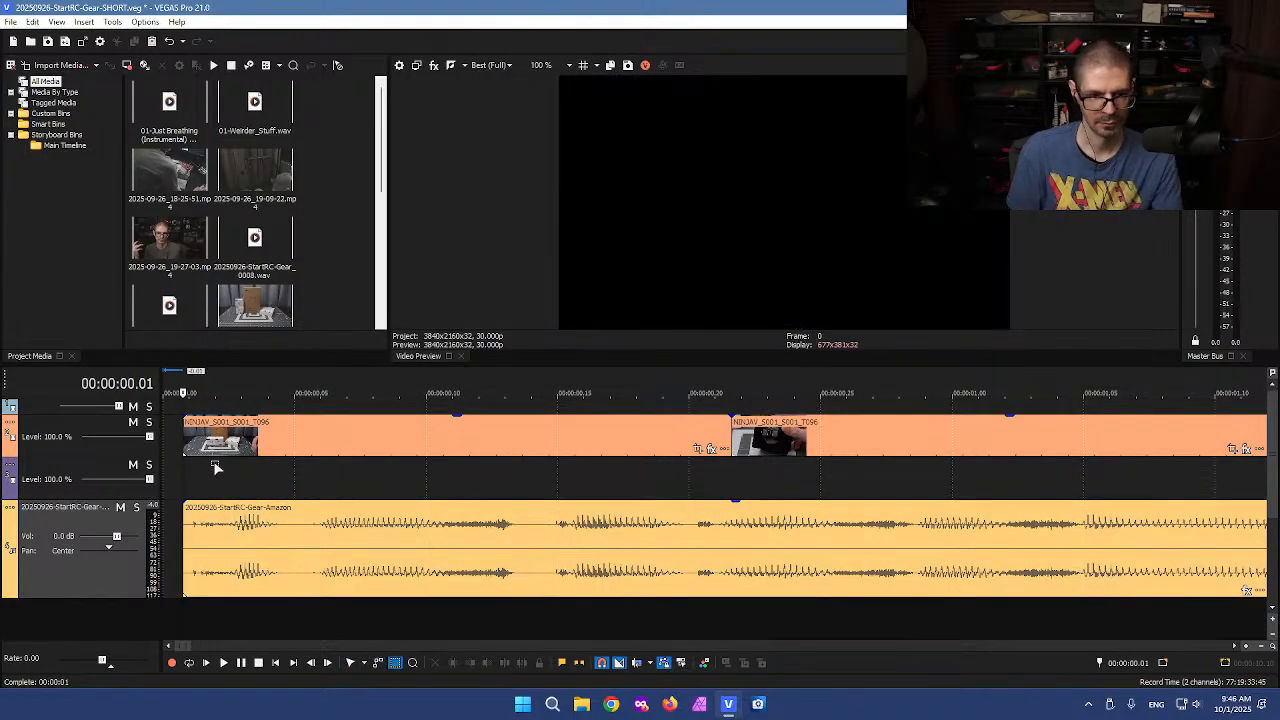
left_click(244, 521)
left_click_drag(316, 538, 286, 535)
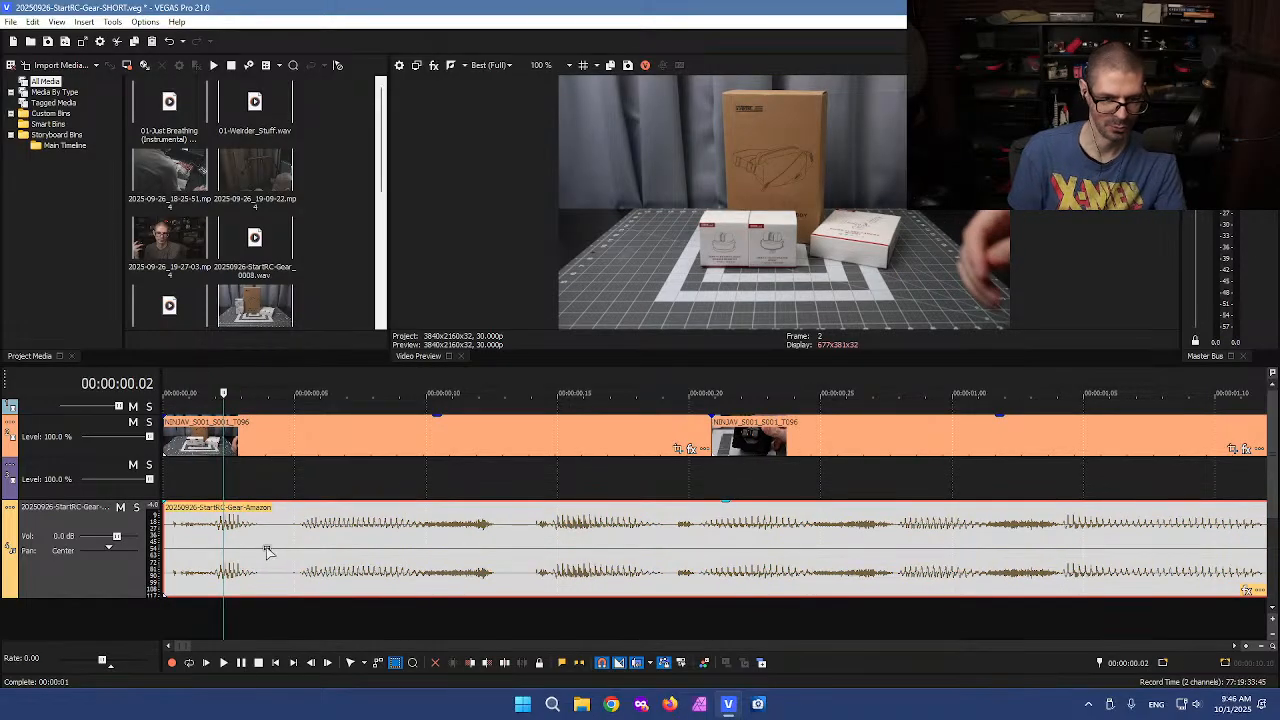
Split the opening voiceover at about 0.04 seconds and pull the following section left against the cut
scroll(278, 561, "down", 4)
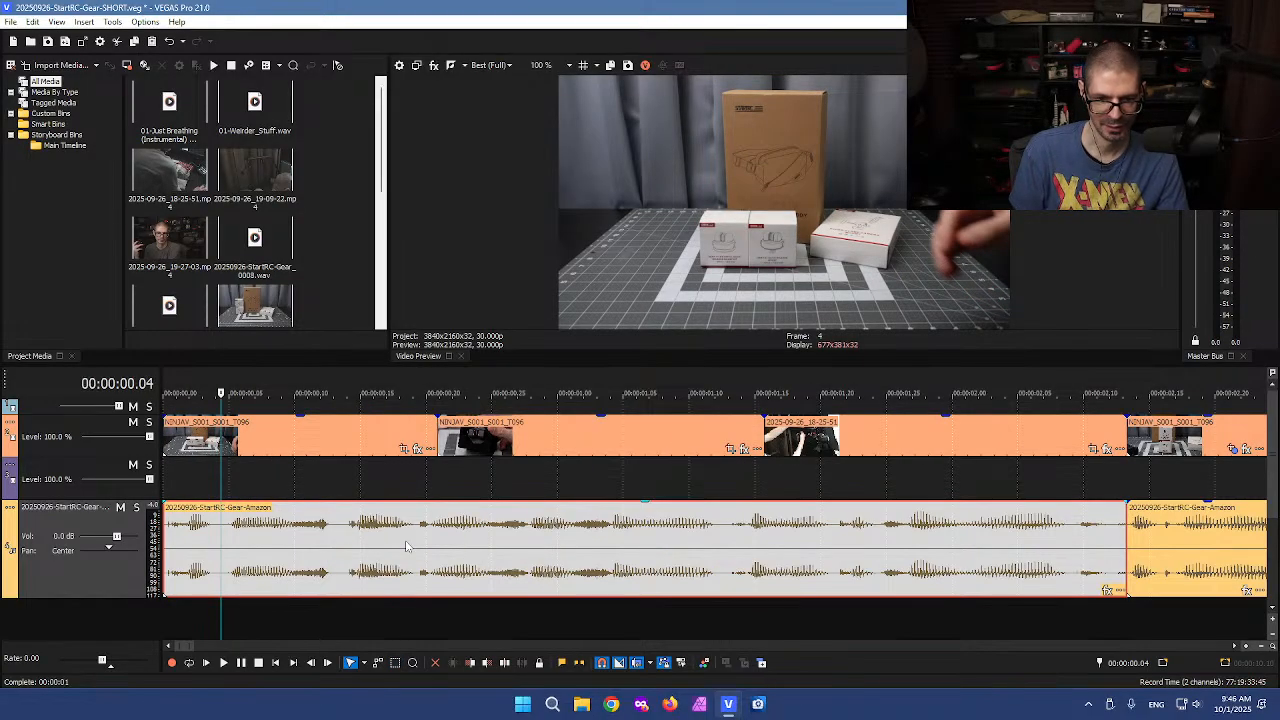
left_click(310, 560)
scroll(320, 550, "up", 4)
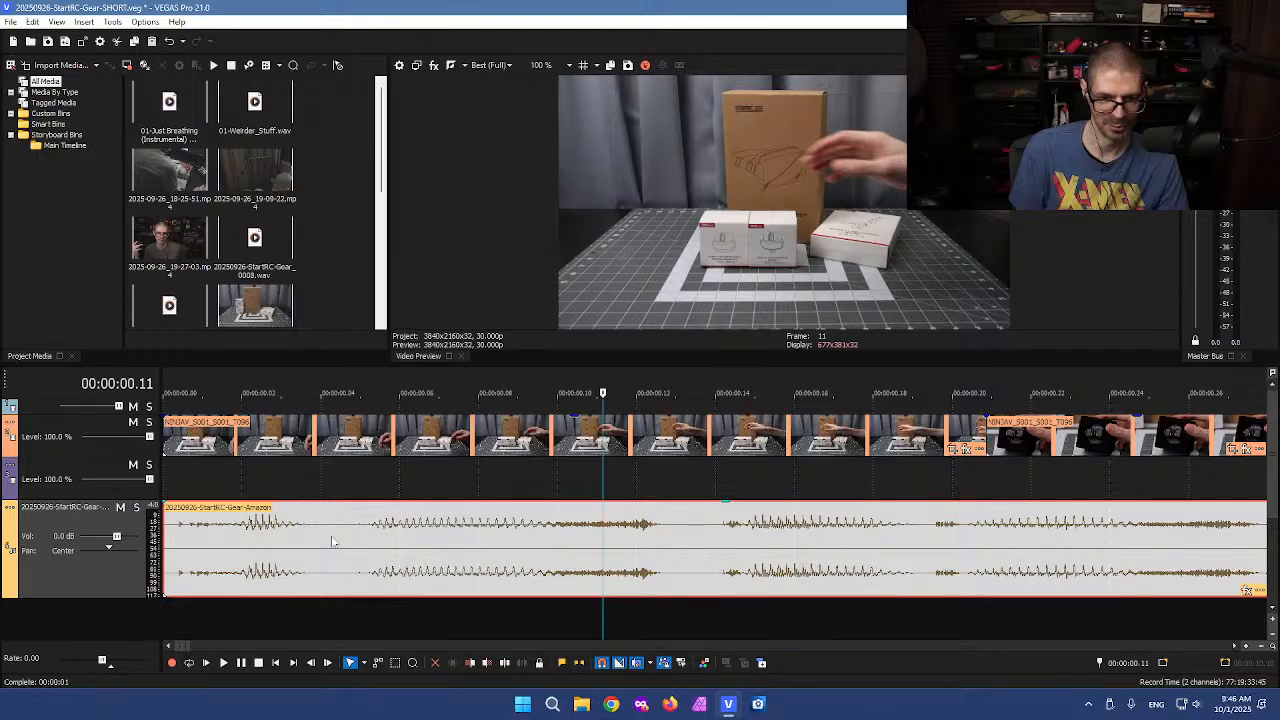
left_click(330, 541)
key("s")
left_click_drag(360, 541, 348, 546)
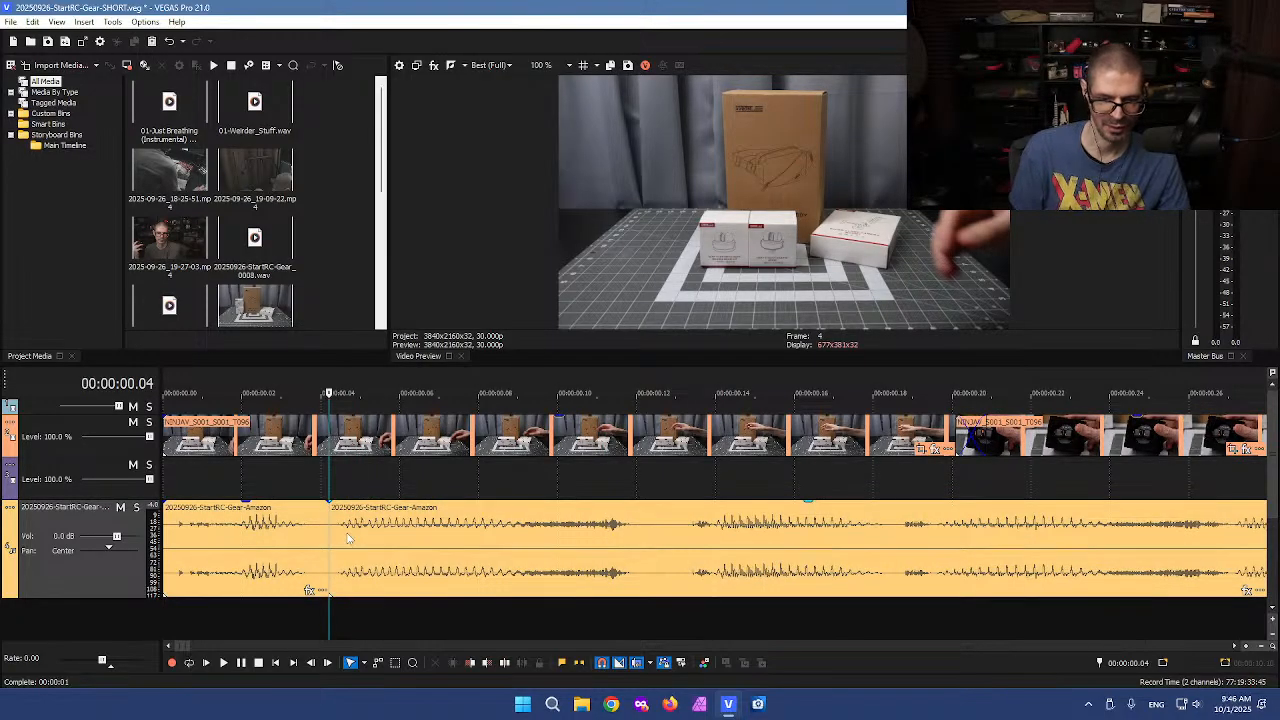
key("ctrl+z")
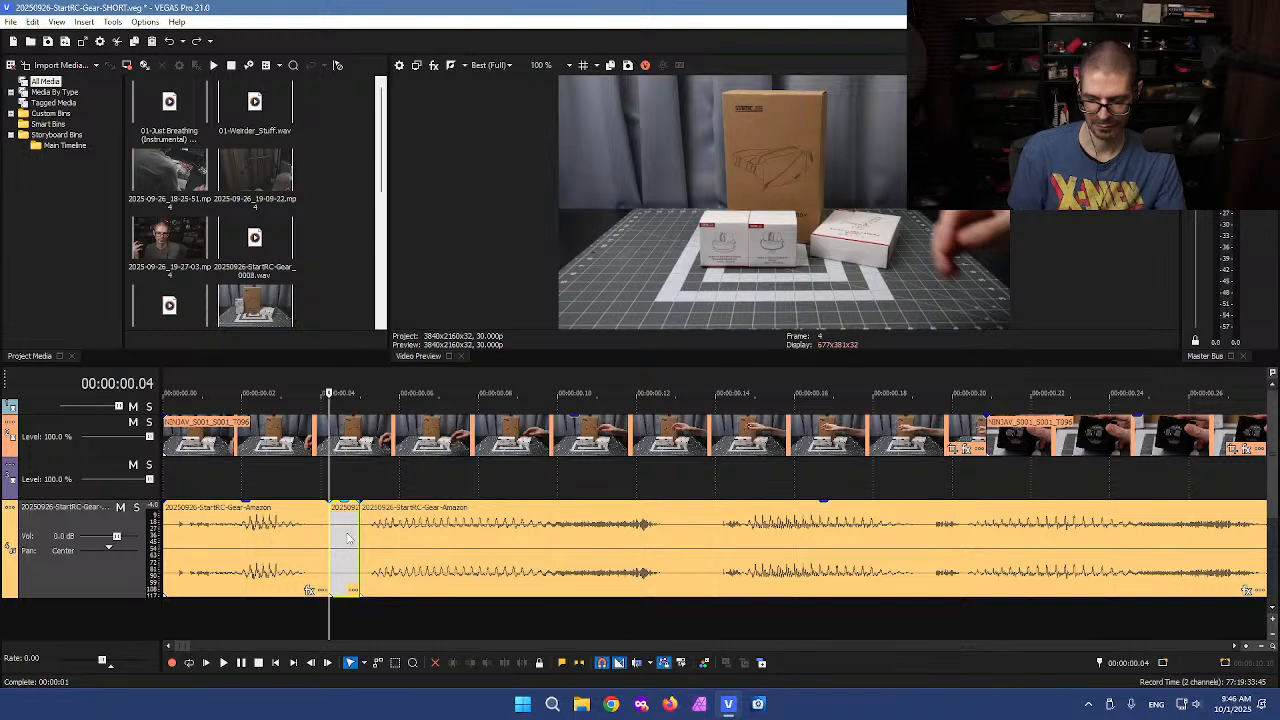
left_click_drag(421, 545, 390, 555)
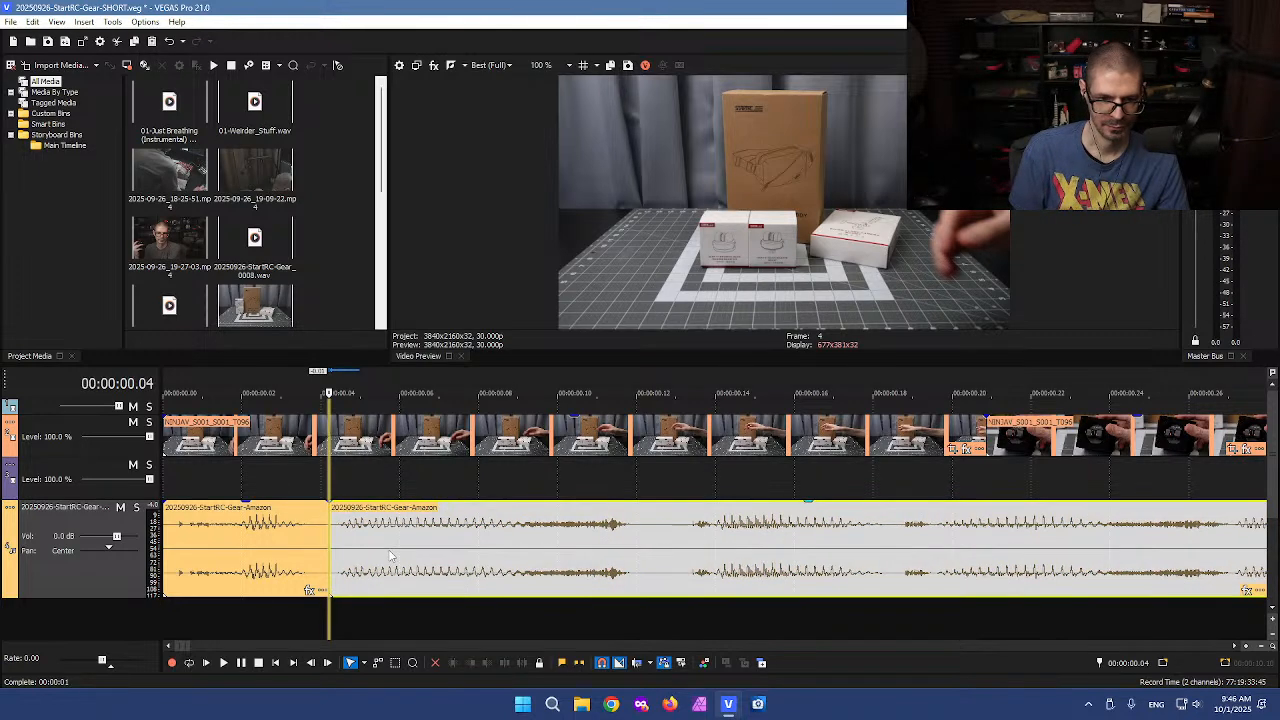
Cut a short piece out of the voiceover around 0.12 seconds and slide the rest left to close the gap
left_click(641, 537)
key("s")
left_click(679, 538)
key("s")
left_click(659, 539)
key("Delete")
left_click_drag(713, 540, 679, 540)
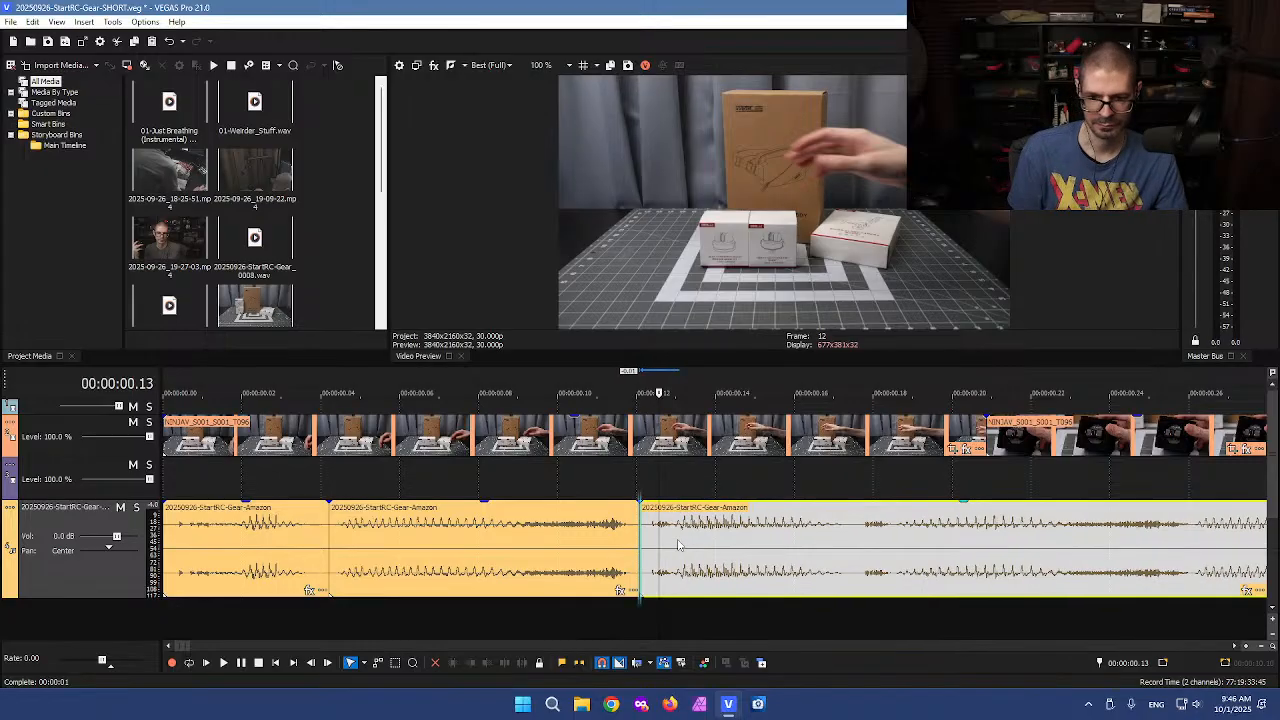
scroll(838, 545, "down", 5)
left_click(760, 549)
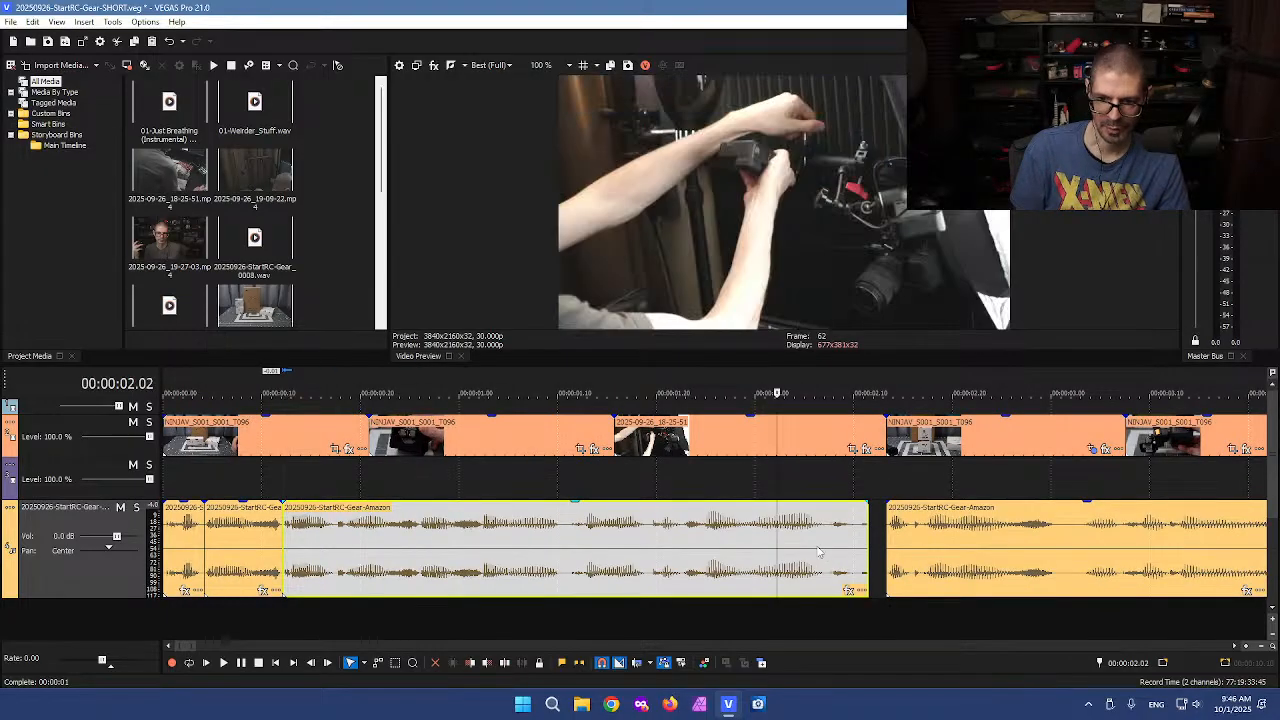
Nudge the voiceover clip after the gap near 2 seconds slightly left
scroll(870, 552, "up", 3)
left_click_drag(952, 549, 927, 555)
scroll(850, 540, "down", 2)
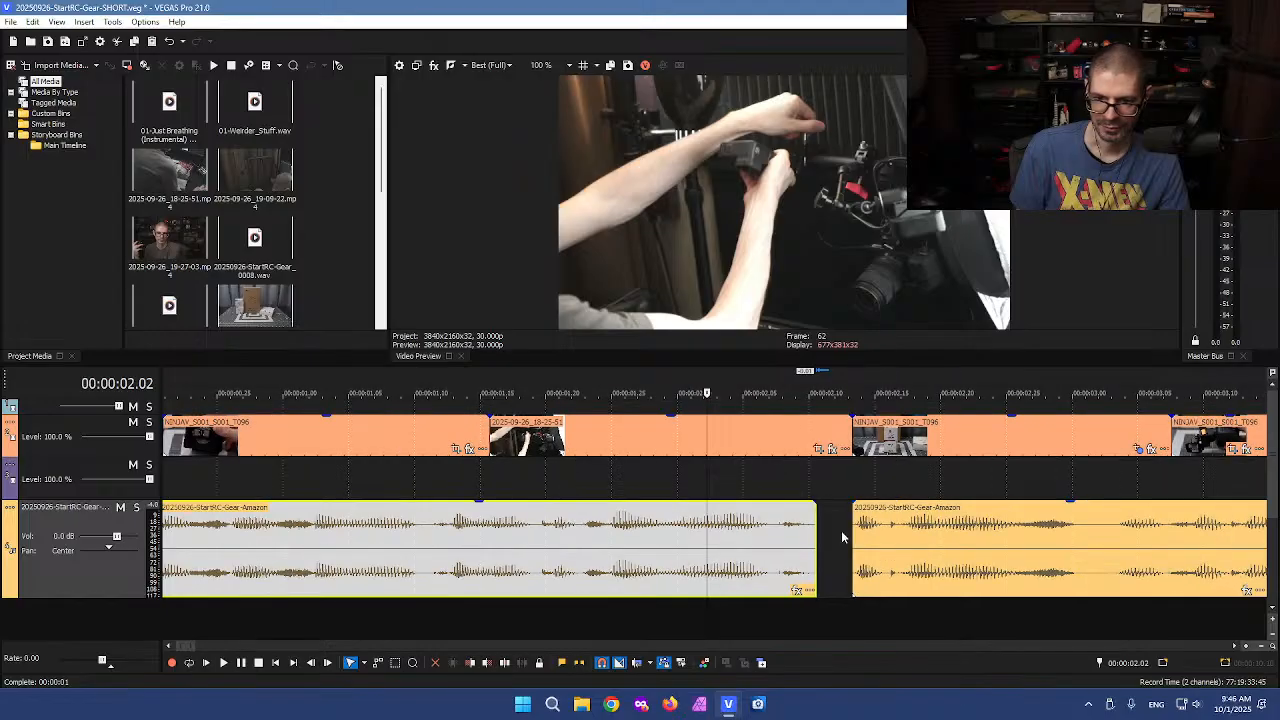
Split the video at about 2.1 seconds and delete the short video piece over the voiceover gap
left_click(820, 438)
key("s")
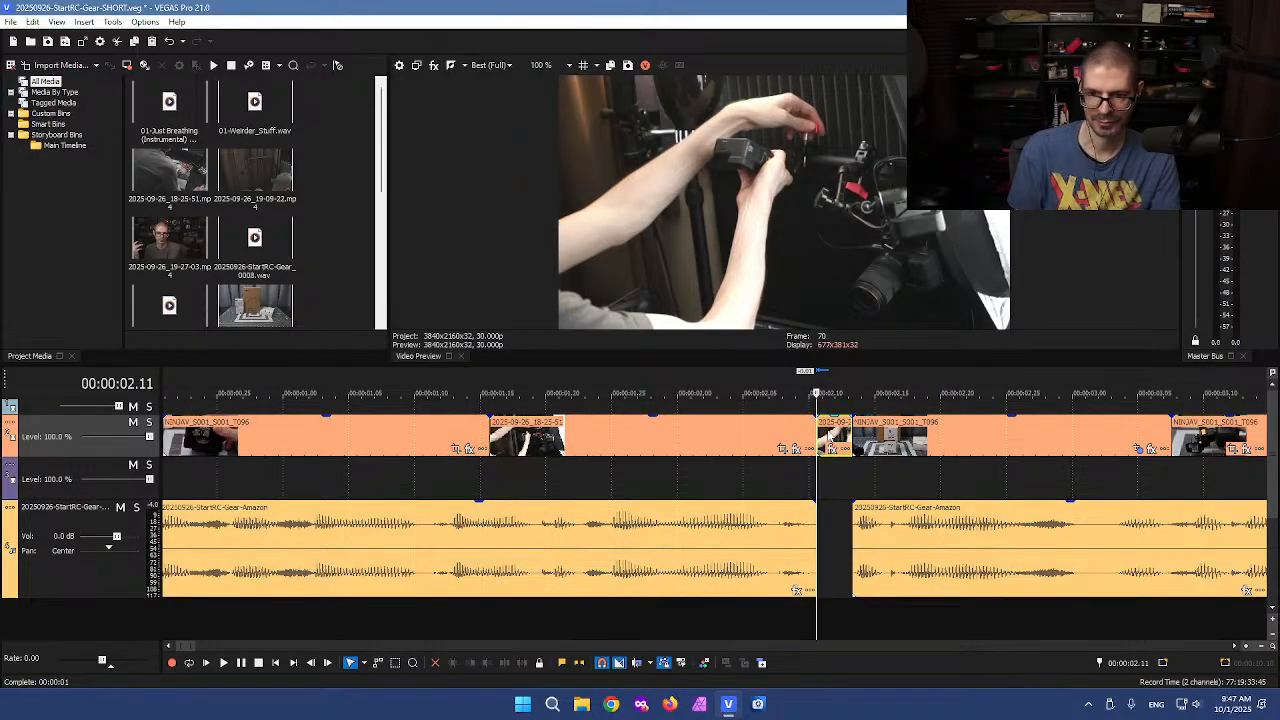
left_click(827, 445)
key("Delete")
Cut a short piece out of the voiceover at about 2.2 seconds and slide the rest left to close the gap
scroll(857, 562, "down", 2)
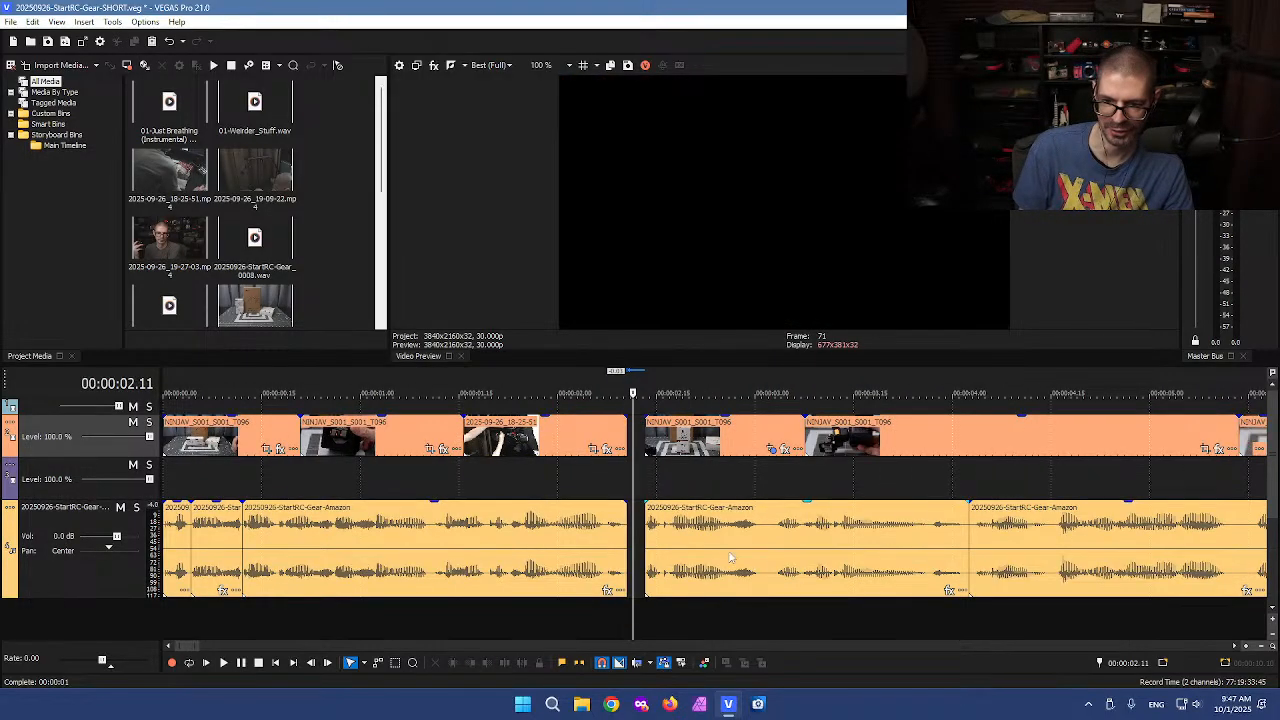
left_click(730, 557)
scroll(783, 551, "up", 3)
left_click(807, 543)
key("Left")
key("Left")
key("Left")
key("Left")
key("Left")
key("Left")
key("Left")
key("s")
left_click(845, 545)
key("s")
left_click(825, 550)
key("Delete")
left_click(725, 559)
left_click_drag(725, 559, 668, 560)
Shift the following voiceover and video clips left to line them up with the edited section
scroll(570, 453, "down", 2)
left_click_drag(808, 530, 735, 530)
left_click_drag(614, 445, 558, 443)
left_click_drag(820, 447, 786, 447)
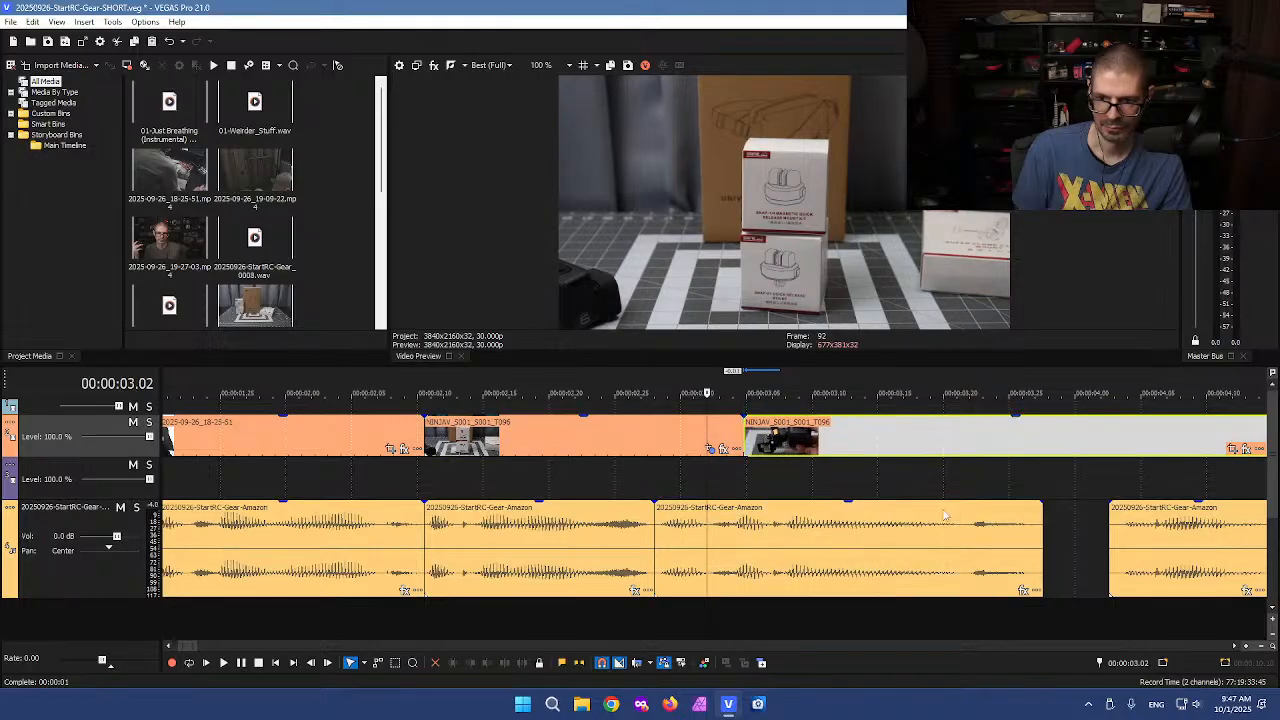
Slide the next voiceover section left to close the gap at about 4 seconds
scroll(922, 508, "down", 1)
left_click(903, 544)
scroll(897, 553, "up", 1)
left_click_drag(821, 558, 754, 561)
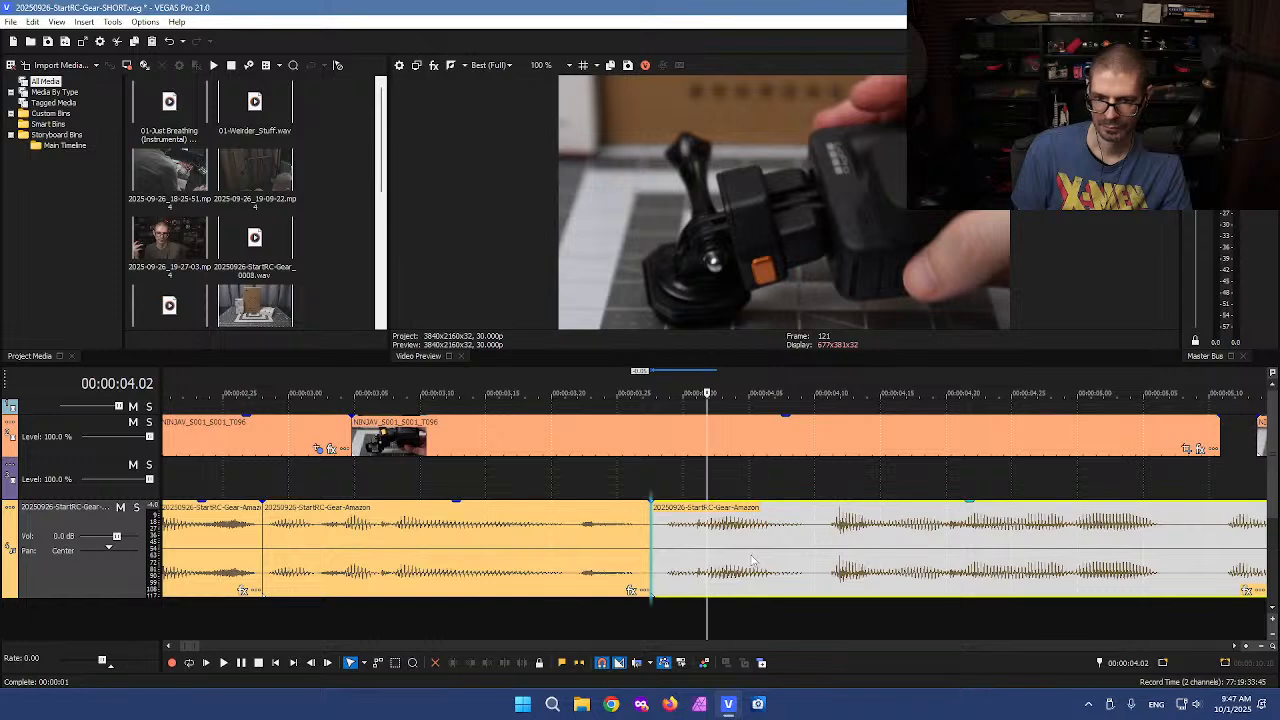
Cut a short piece out of the voiceover at about 5.07 seconds
scroll(1008, 563, "down", 1)
left_click(938, 540)
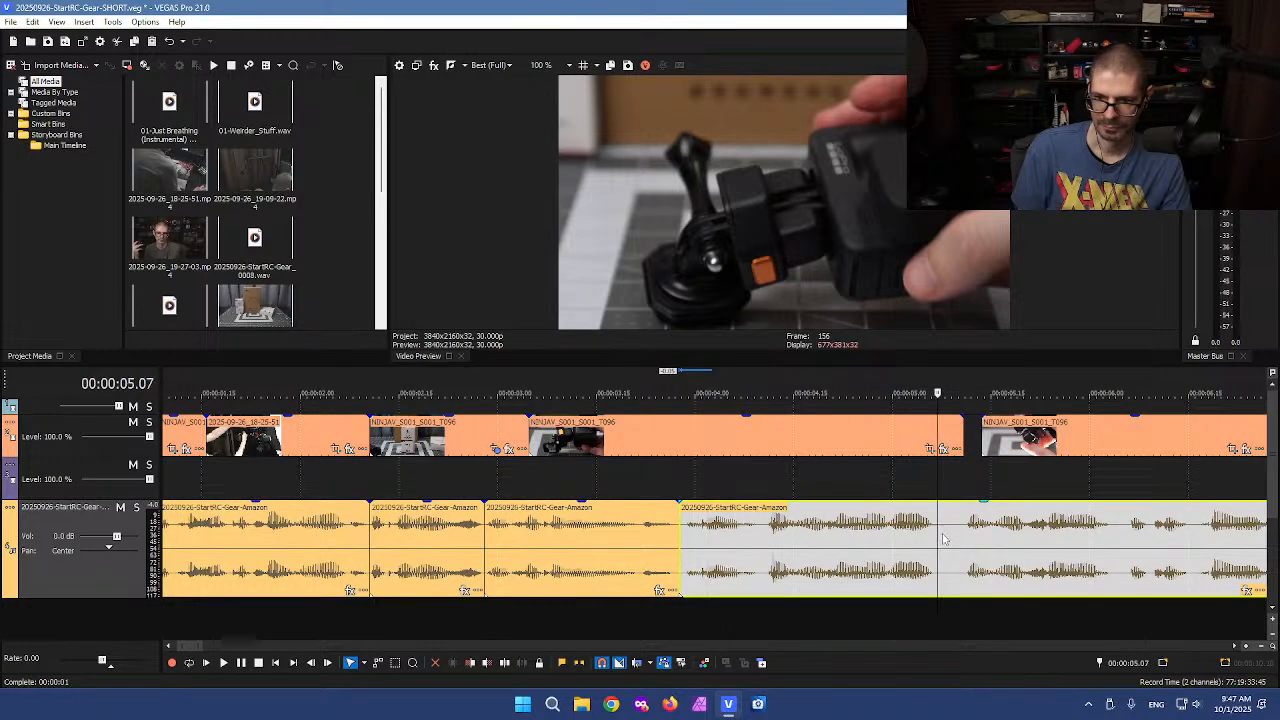
scroll(800, 548, "up", 2)
left_click(713, 538)
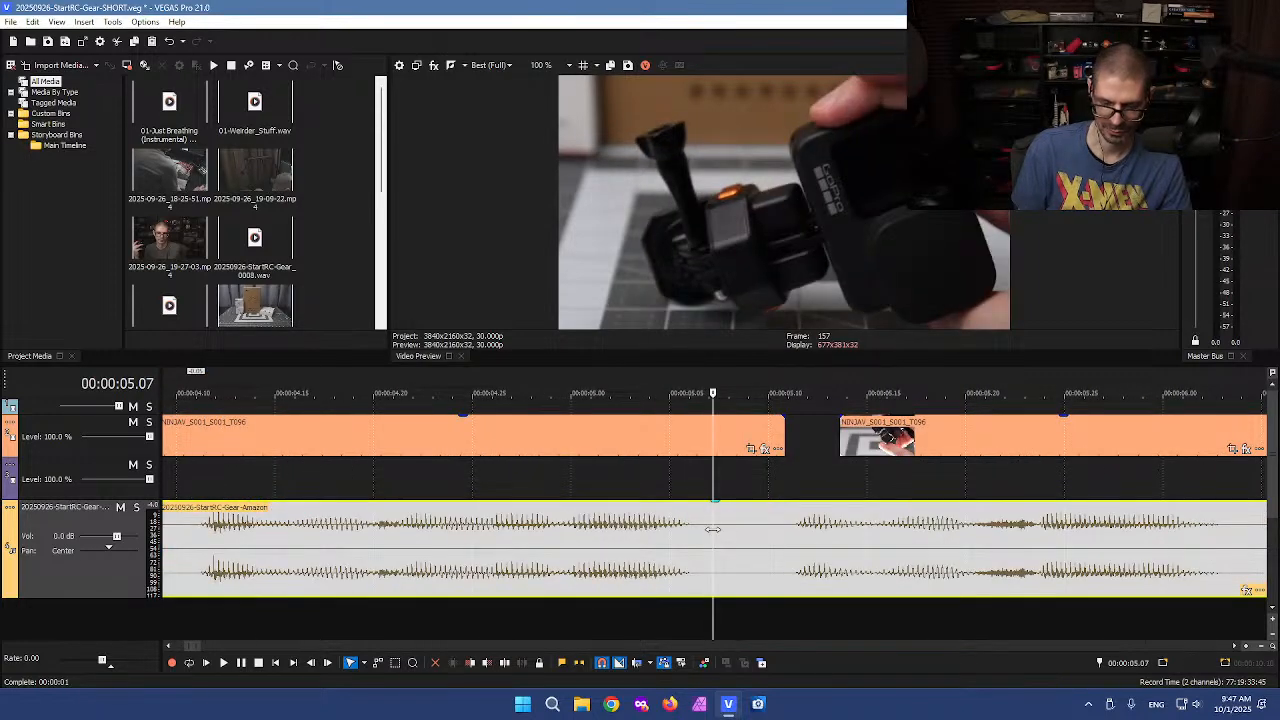
key("s")
left_click(785, 546)
key("s")
left_click(733, 536)
key("Delete")
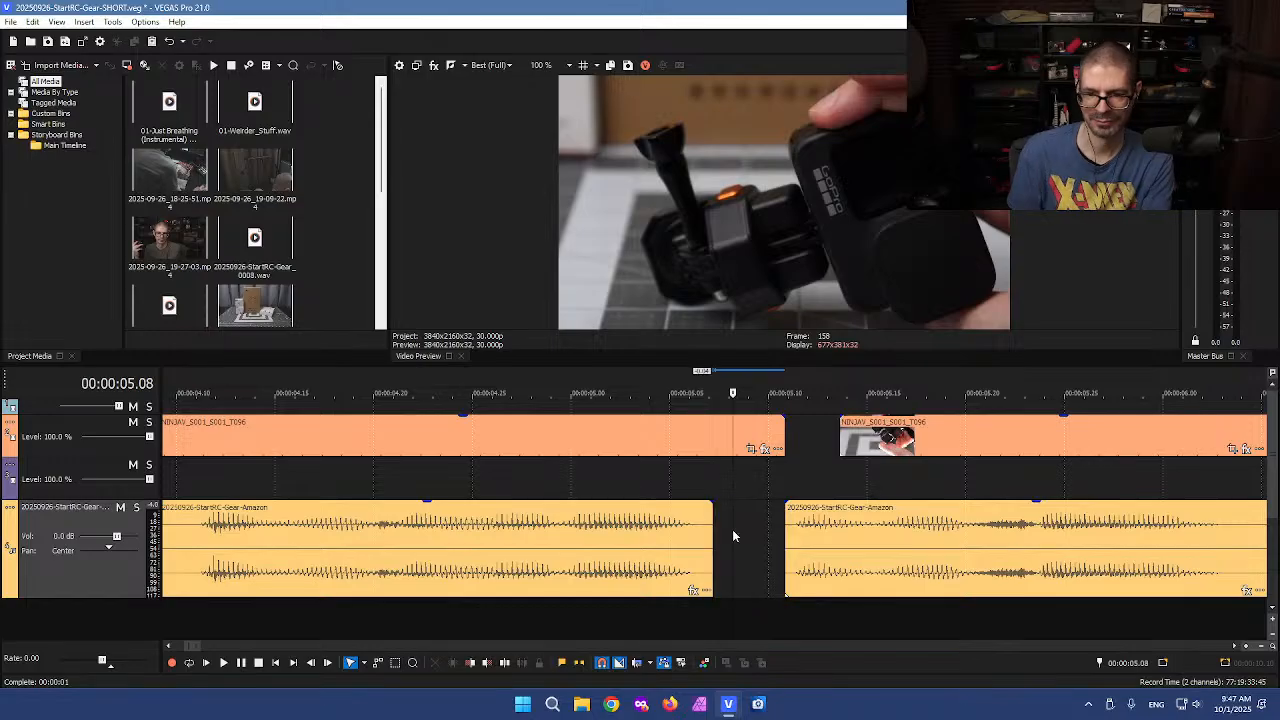
Split the video at the same point and delete the short video piece over the voiceover gap
left_click(713, 435)
key("s")
left_click(746, 432)
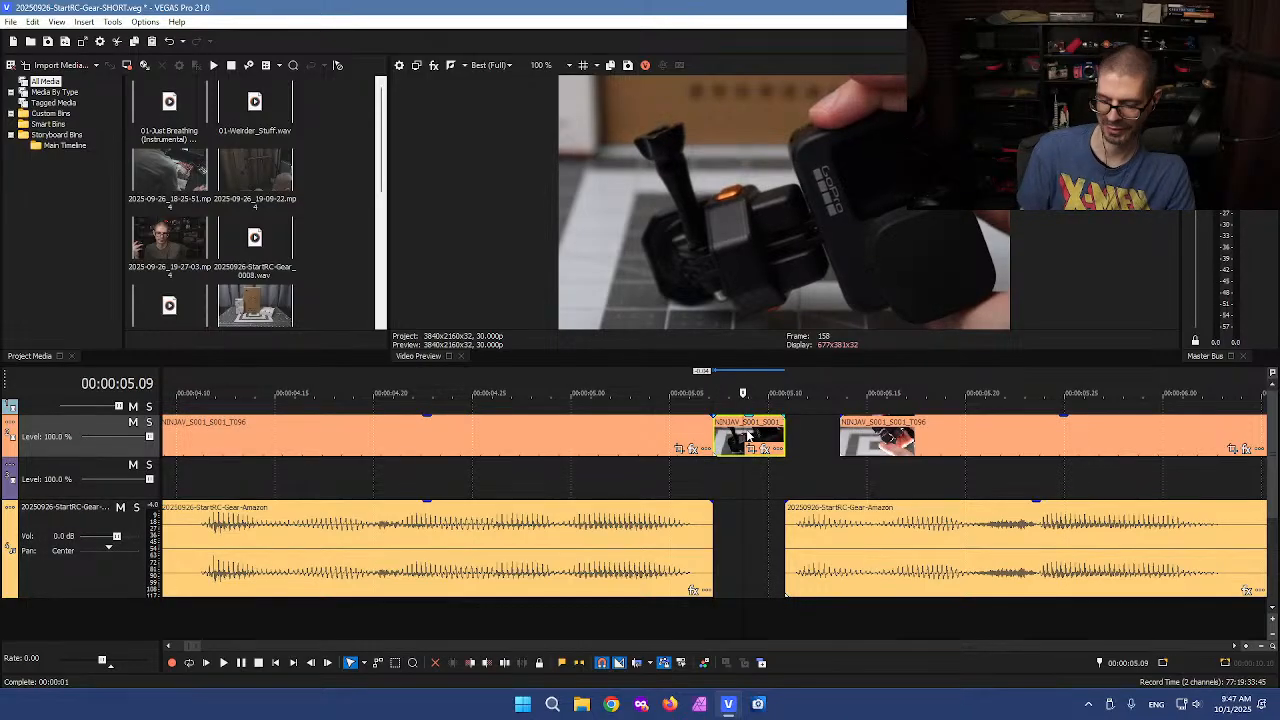
key("Delete")
Slide the voiceover section after the 5-second gap left to close it
scroll(703, 463, "down", 3)
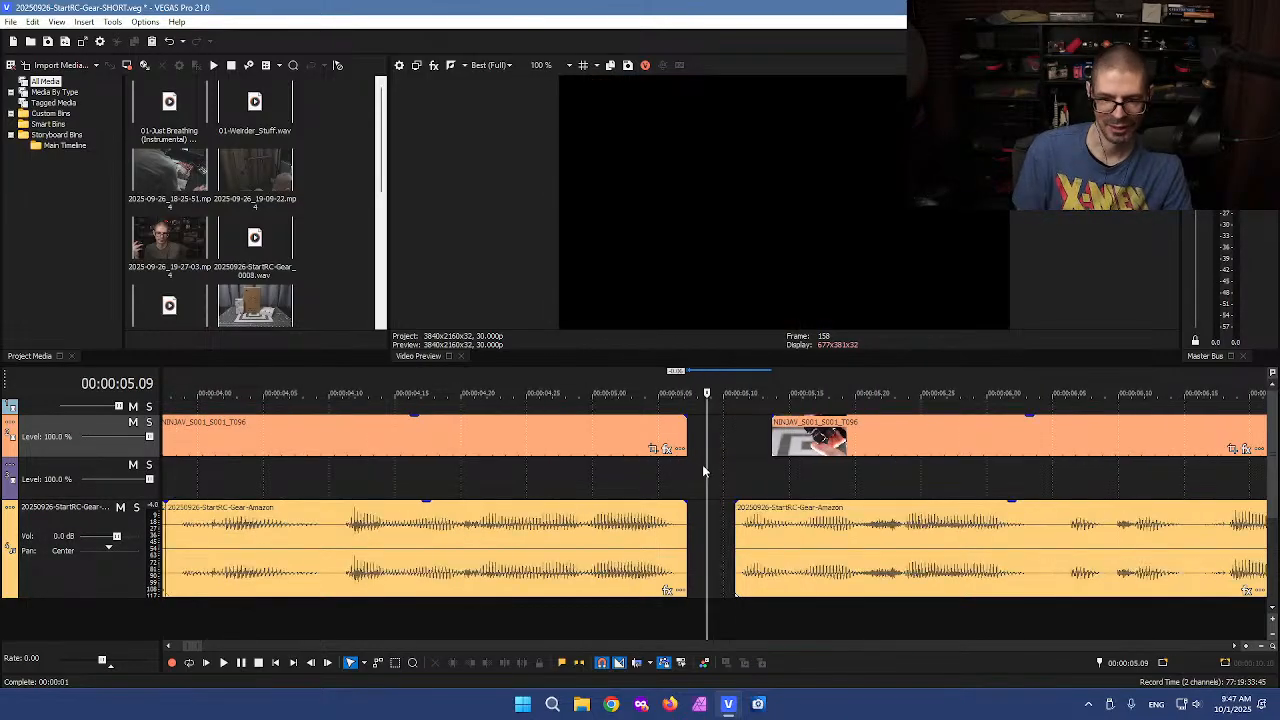
scroll(704, 465, "down", 2)
scroll(705, 466, "down", 3)
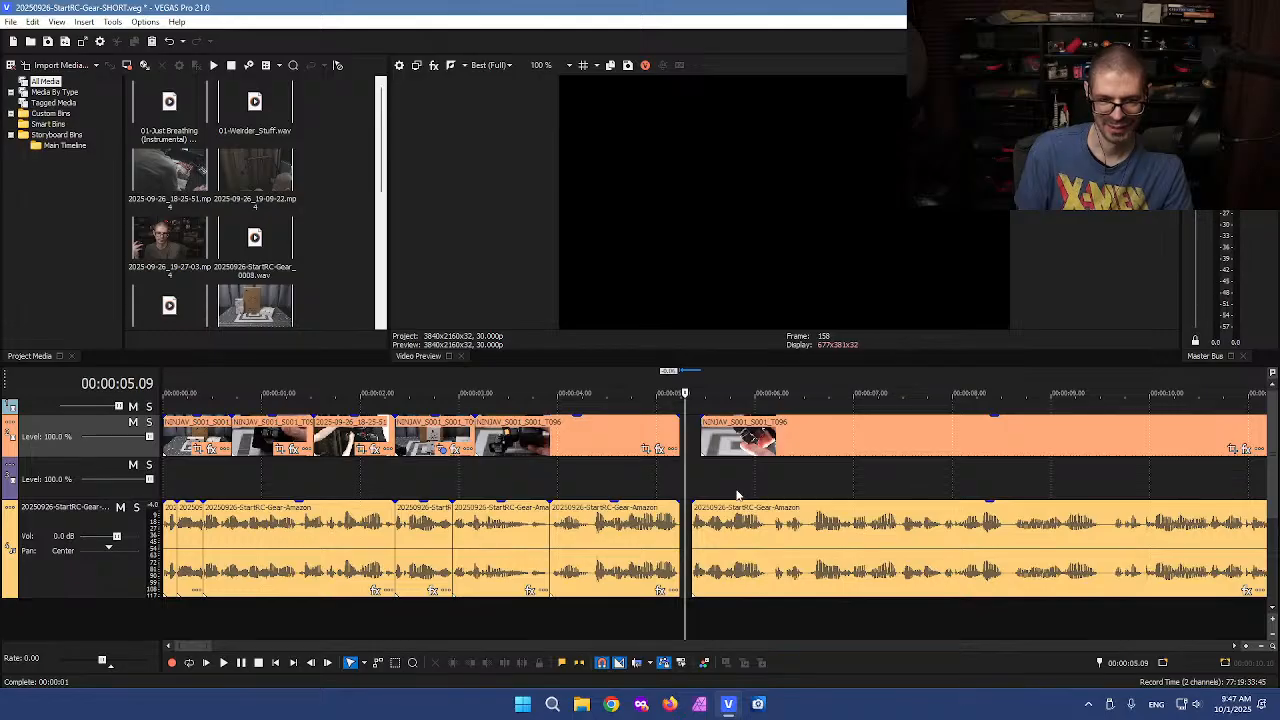
scroll(760, 540, "up", 5)
left_click_drag(803, 551, 755, 550)
scroll(893, 550, "down", 3)
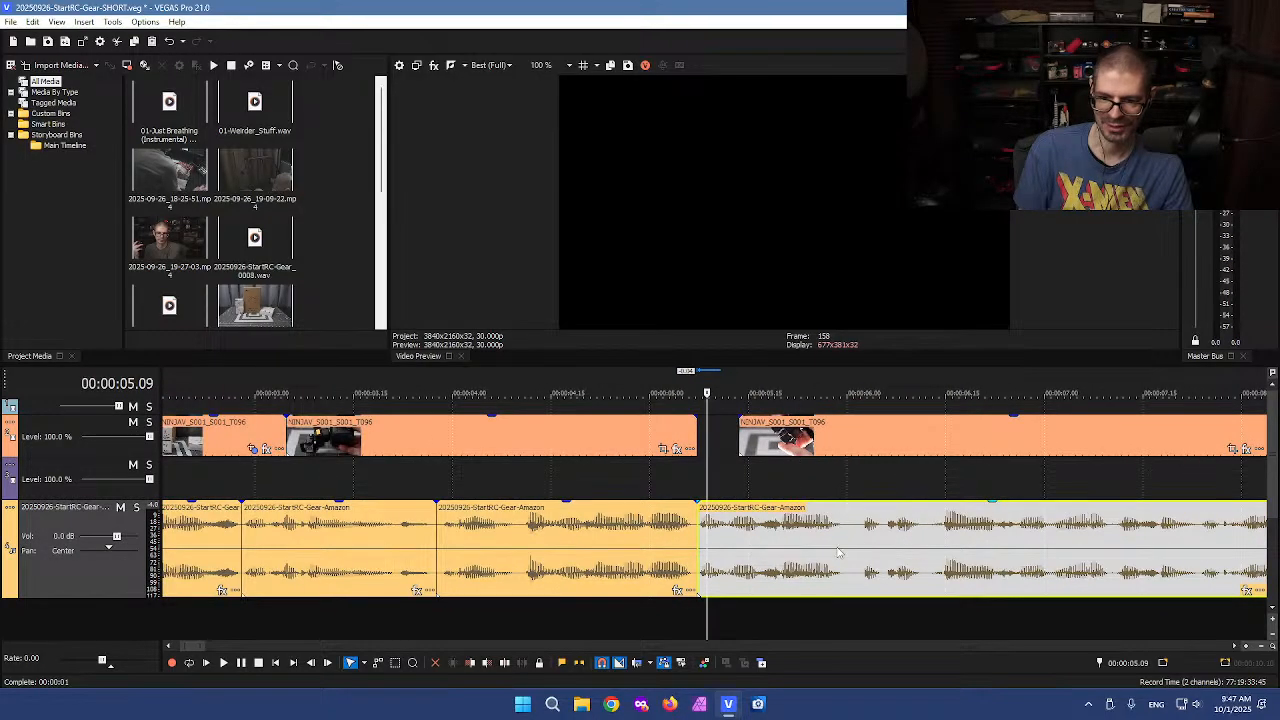
Cut a short piece out of the voiceover at about 6 seconds and slide the rest left to close the gap
left_click(839, 552)
scroll(844, 559, "up", 3)
left_click(753, 549)
key("s")
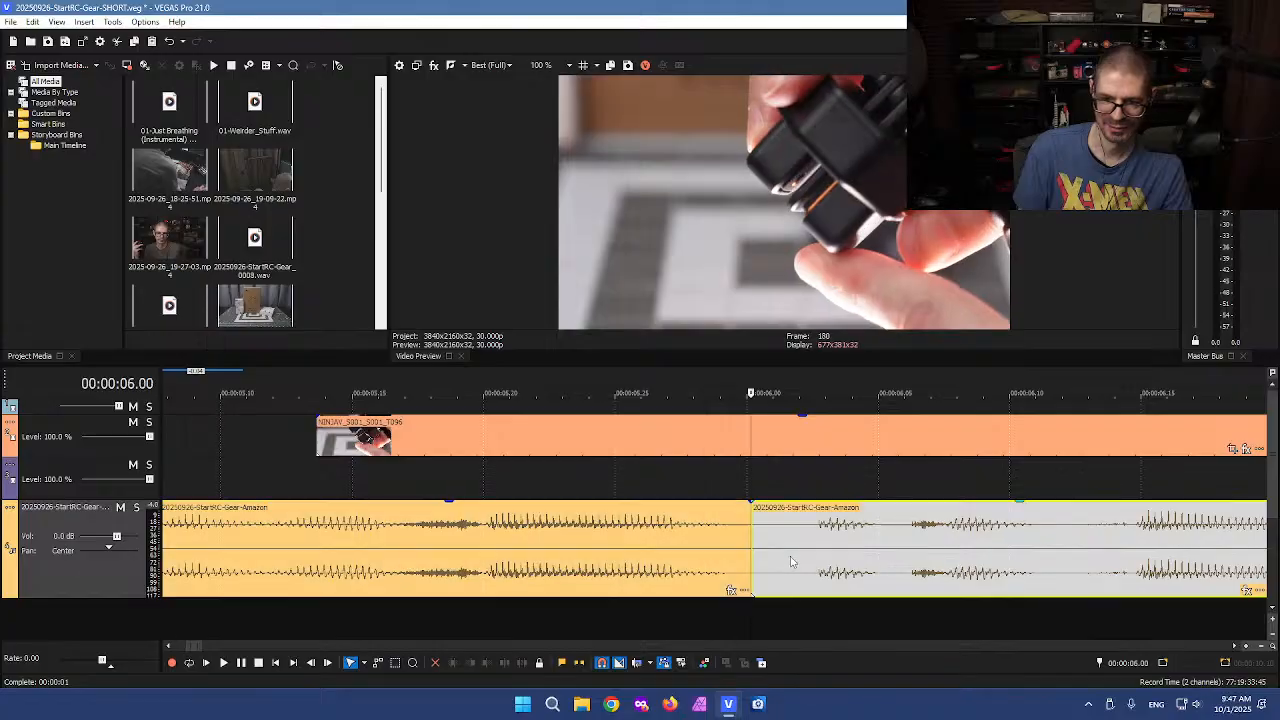
left_click(802, 553)
key("s")
left_click(783, 541)
key("Delete")
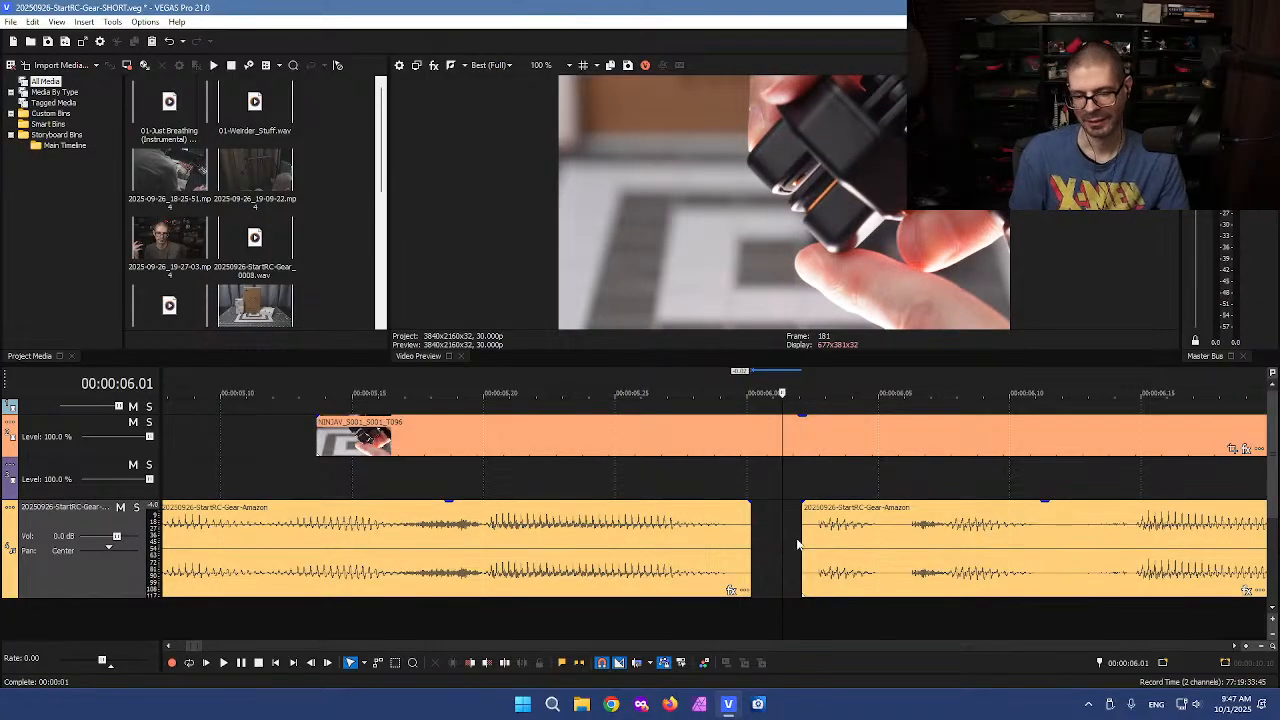
scroll(795, 543, "down", 3)
left_click_drag(792, 553, 783, 553)
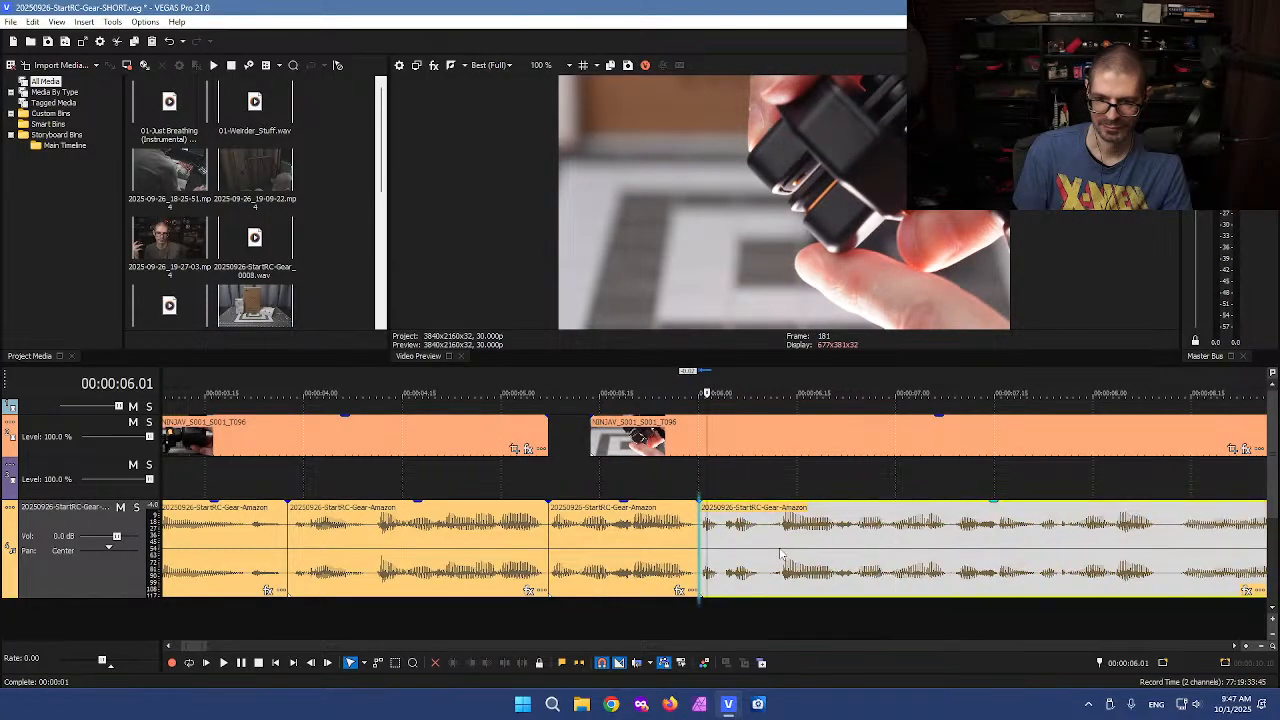
Cut a short piece out of the voiceover at about 8.1 seconds and nudge the following video clip slightly left
scroll(845, 553, "down", 2)
left_click(1032, 546)
scroll(1032, 546, "up", 3)
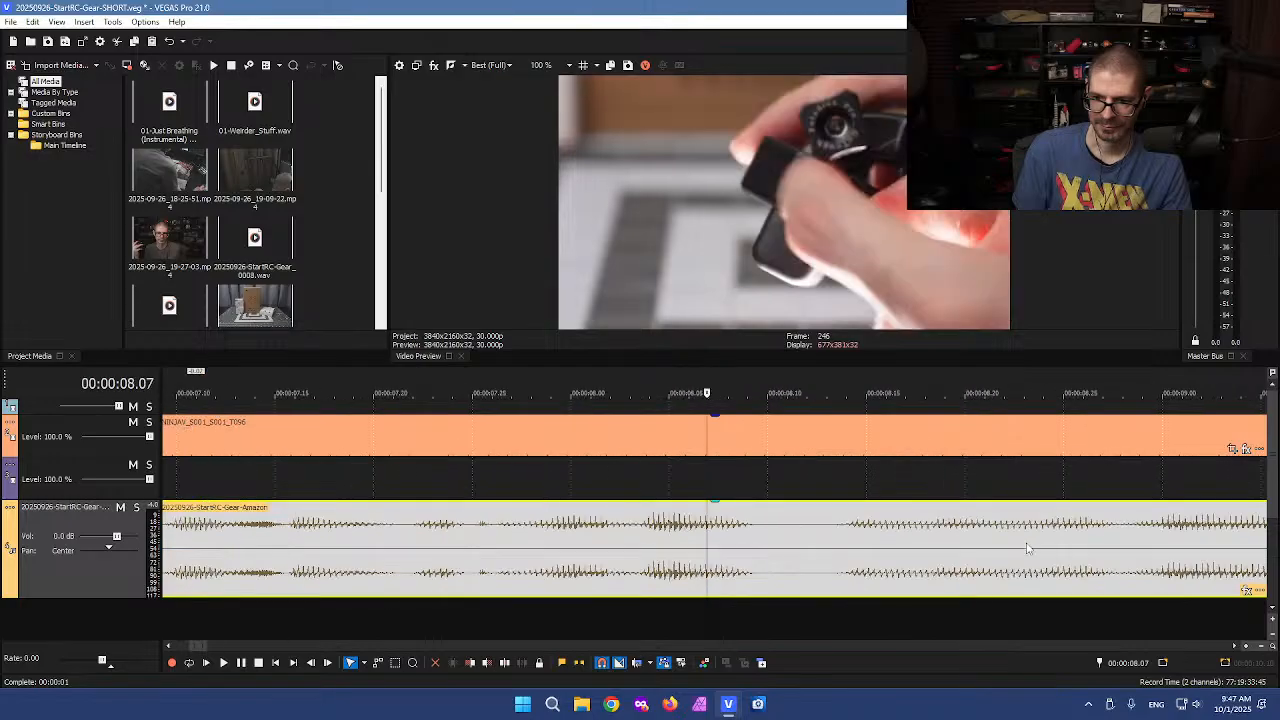
left_click(772, 541)
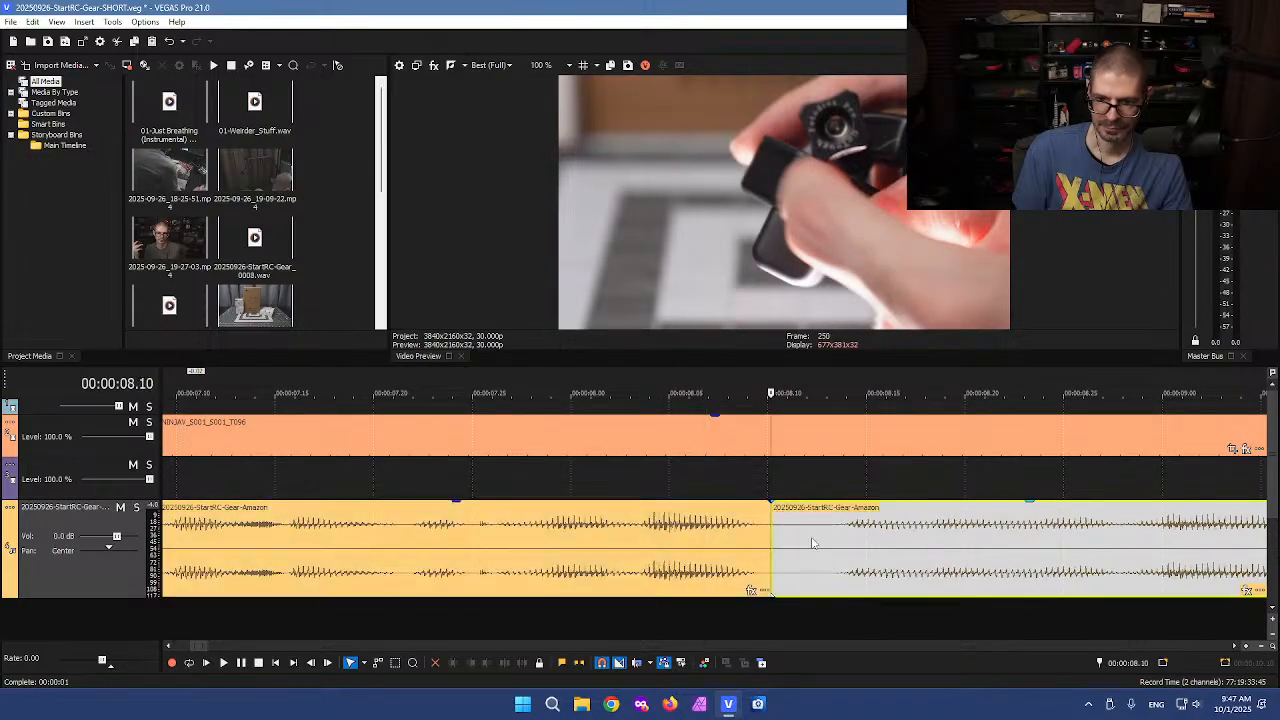
key("s")
left_click(824, 548)
key("s")
left_click(803, 541)
key("Delete")
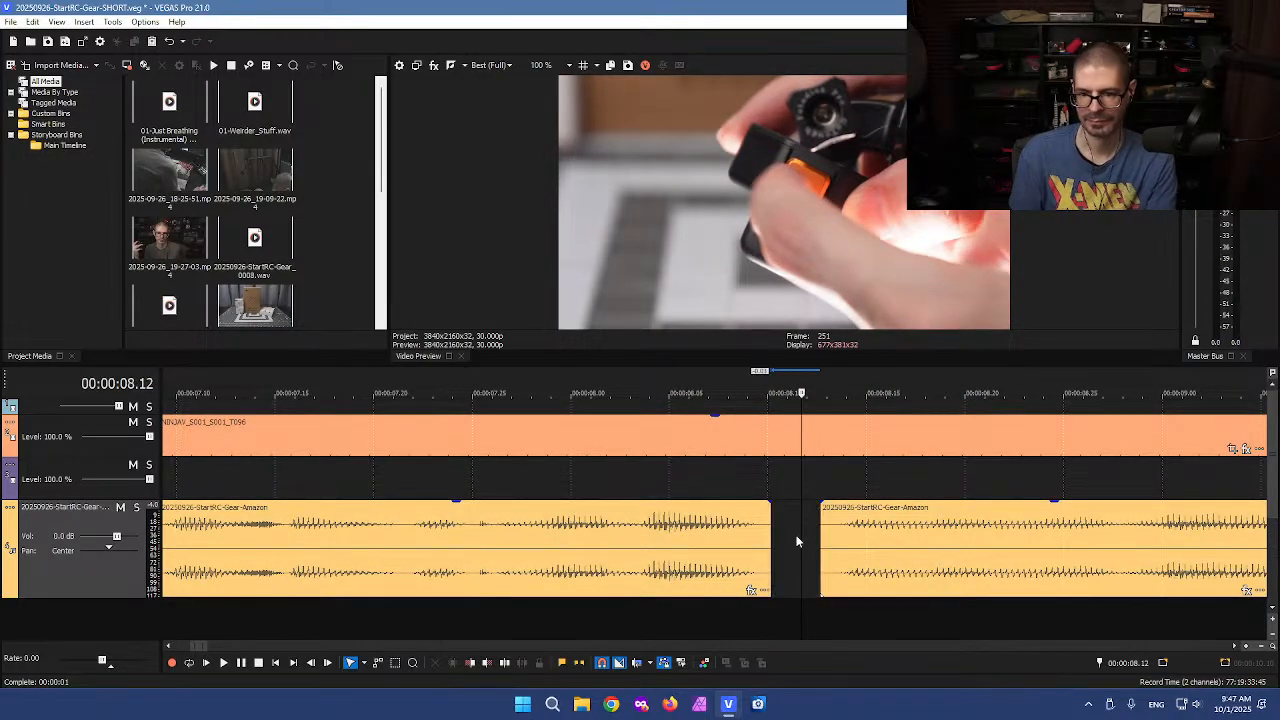
scroll(797, 531, "down", 5)
left_click_drag(560, 450, 547, 450)
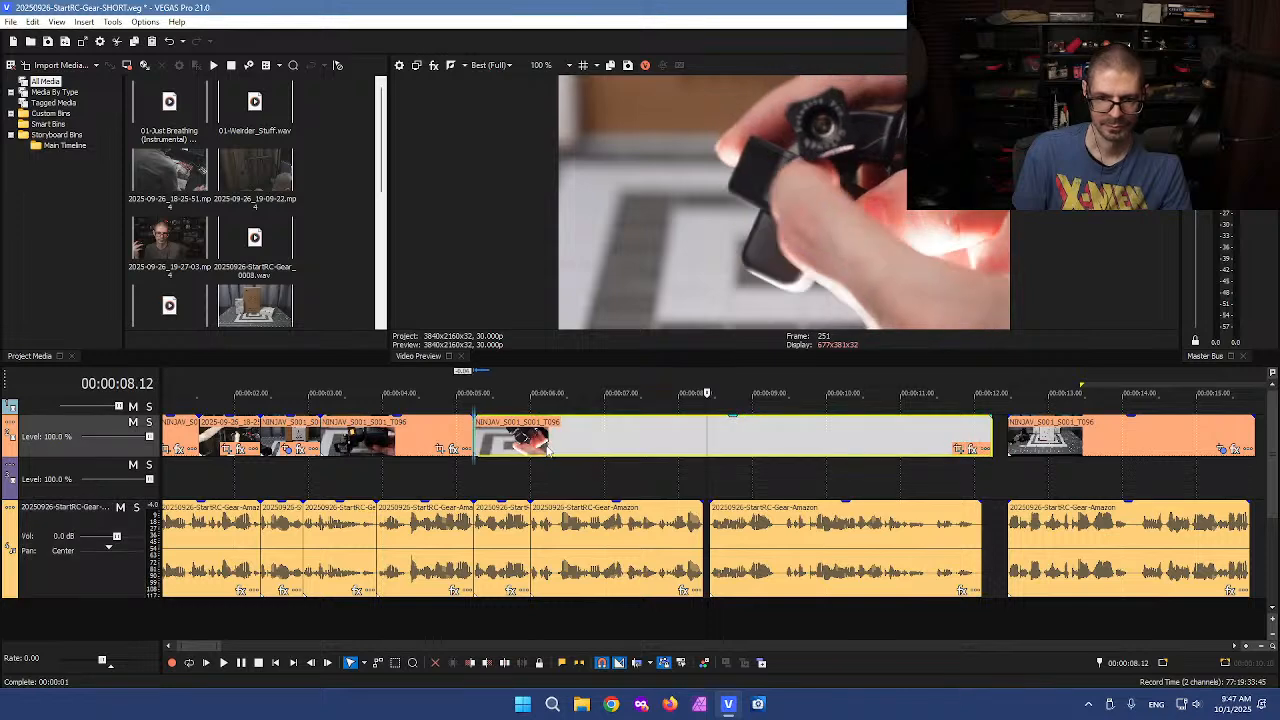
Cut a short piece out of the voiceover at about 9.07 seconds and slide the rest left to close the gap
left_click(714, 518)
scroll(716, 530, "up", 5)
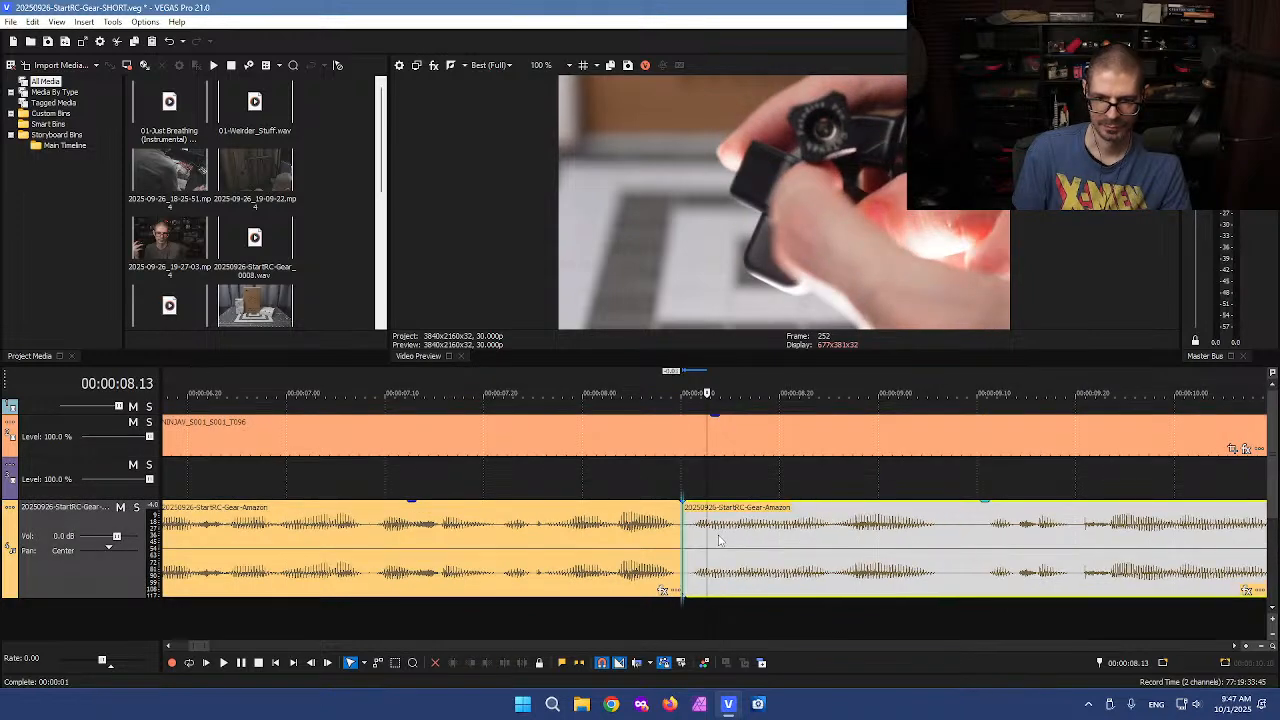
left_click(946, 532)
key("s")
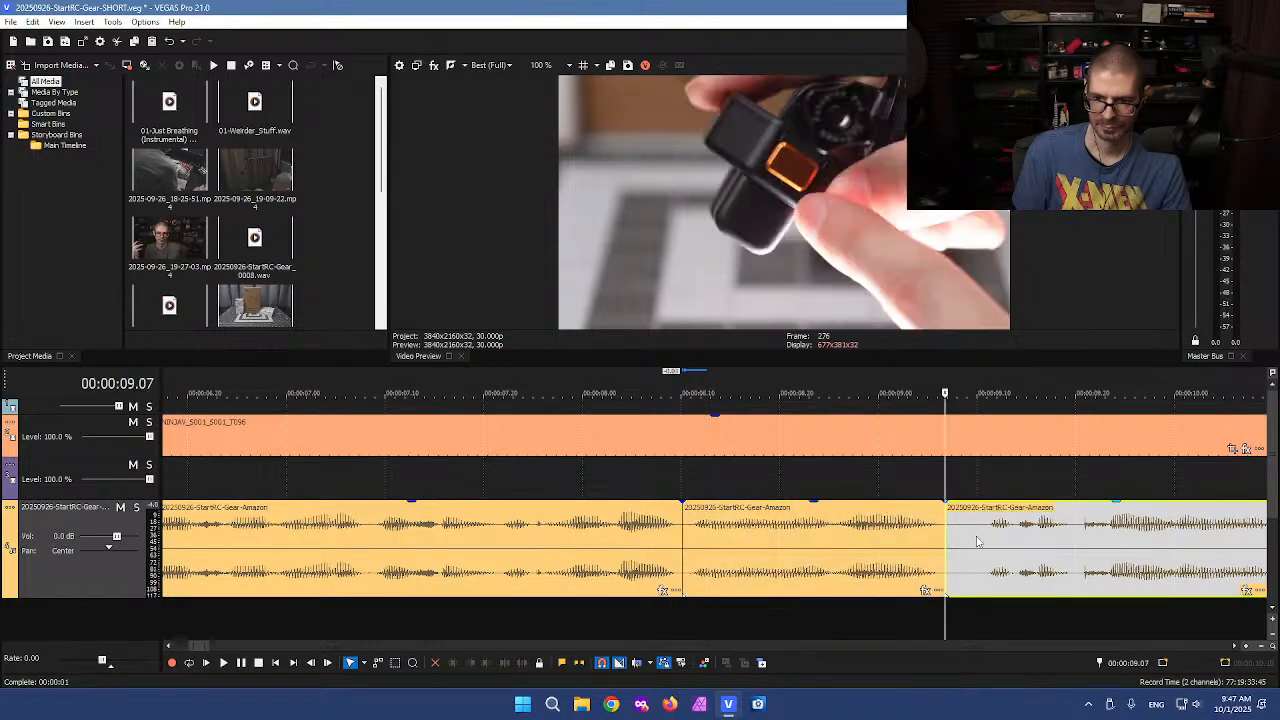
left_click(981, 544)
key("s")
left_click(967, 540)
key("Delete")
left_click_drag(1020, 550, 986, 551)
Cut a piece out of the voiceover at about 11 seconds and slide the rest left to close the gap
scroll(986, 551, "down", 5)
left_click(888, 540)
scroll(890, 536, "up", 6)
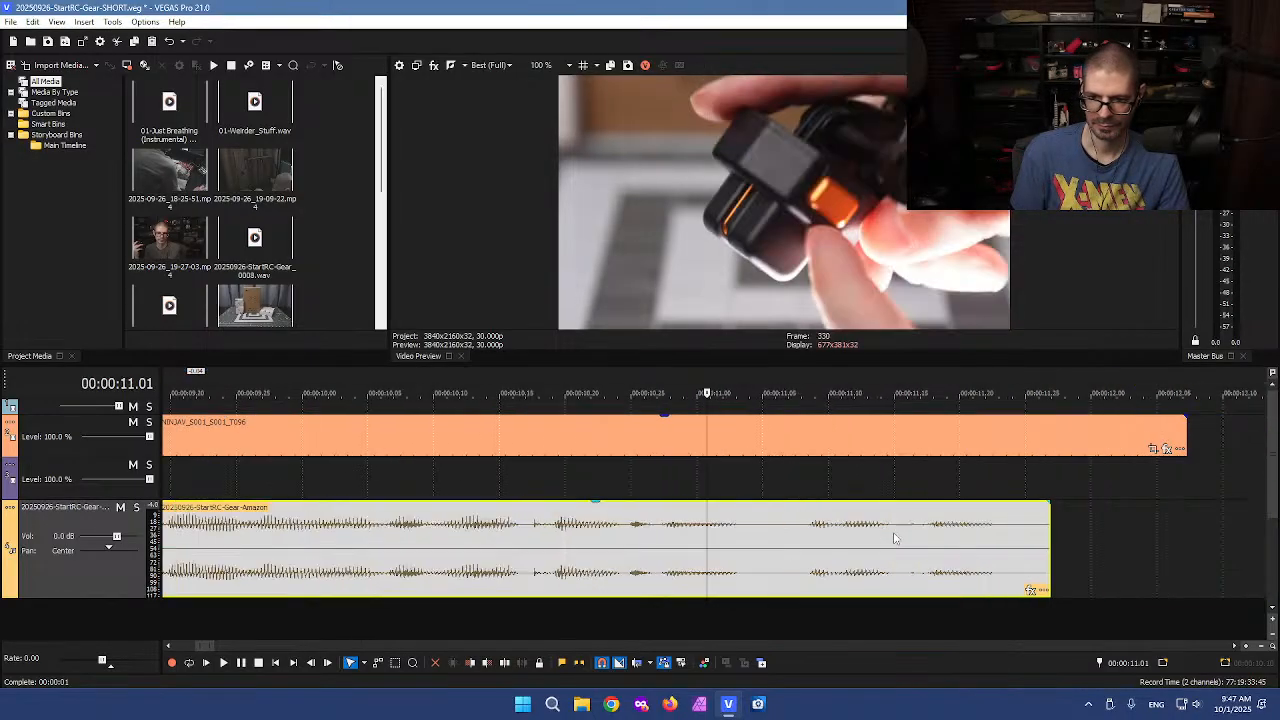
key("s")
left_click(842, 542)
key("s")
left_click(817, 550)
key("Delete")
left_click_drag(874, 560, 812, 560)
Trim the voiceover and video at about 11.21 seconds, deleting the pieces after the cut
scroll(812, 550, "down", 6)
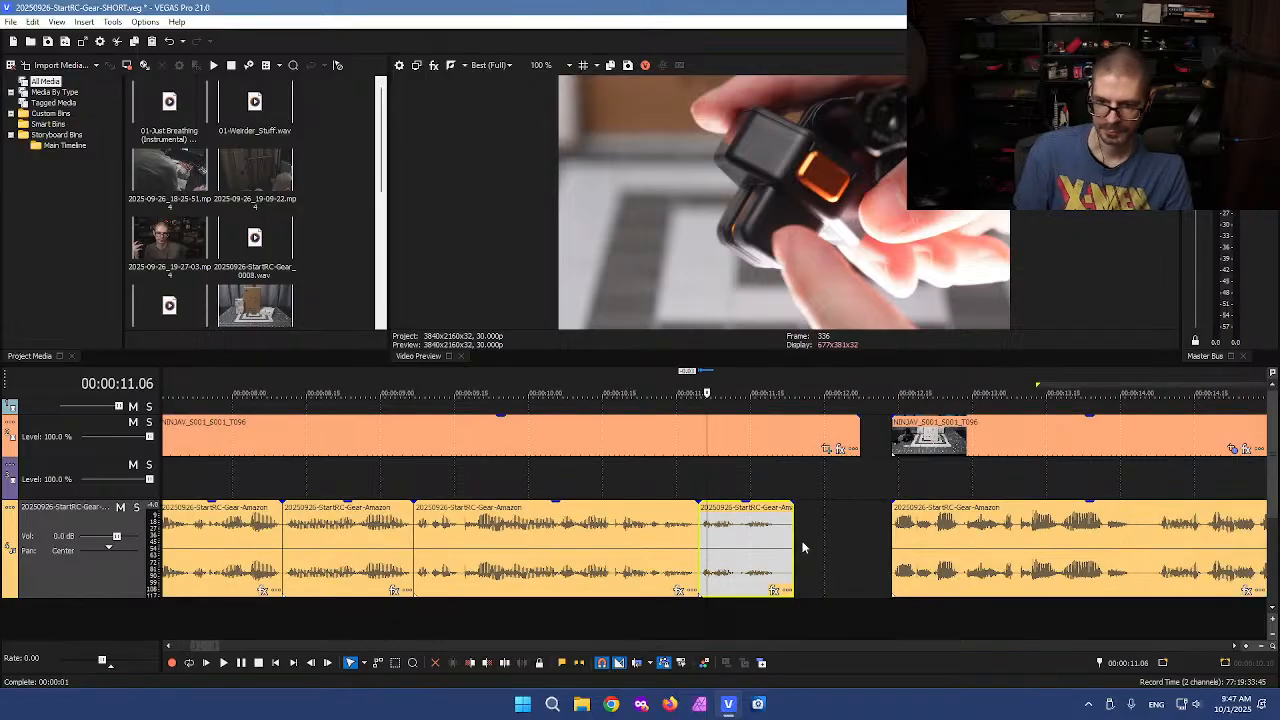
left_click(781, 551)
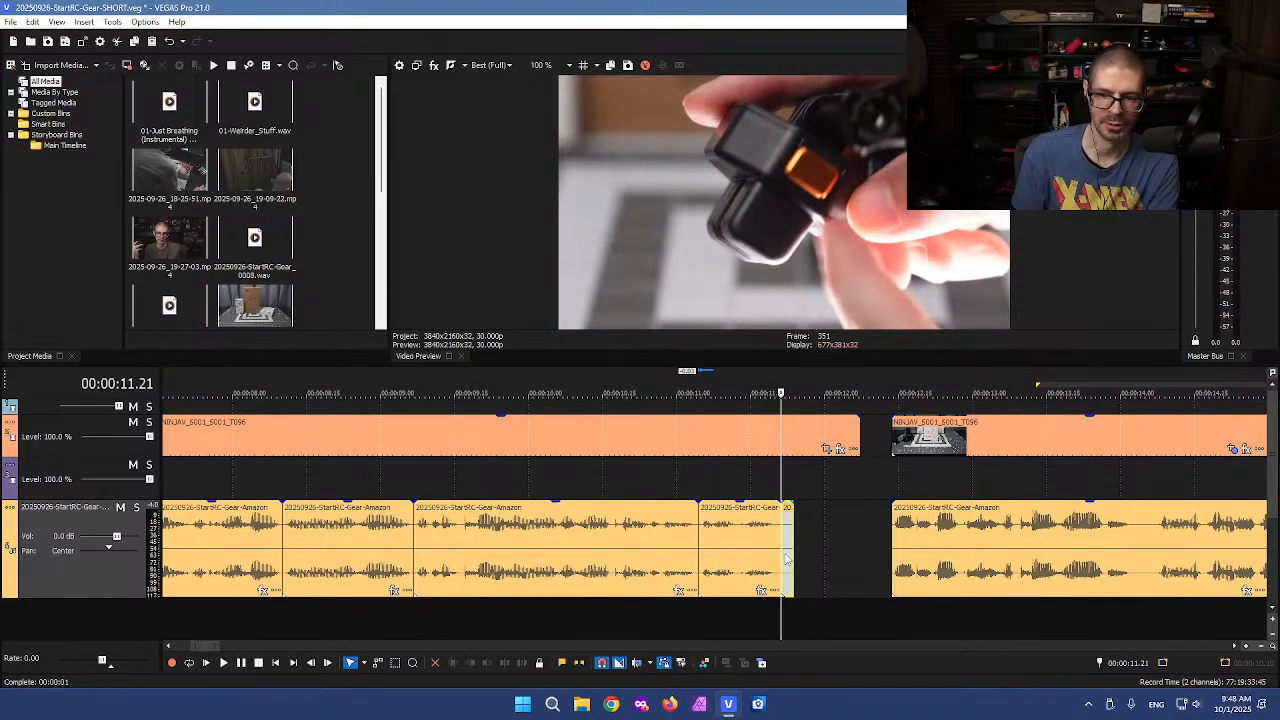
key("Delete")
left_click(781, 434)
key("s")
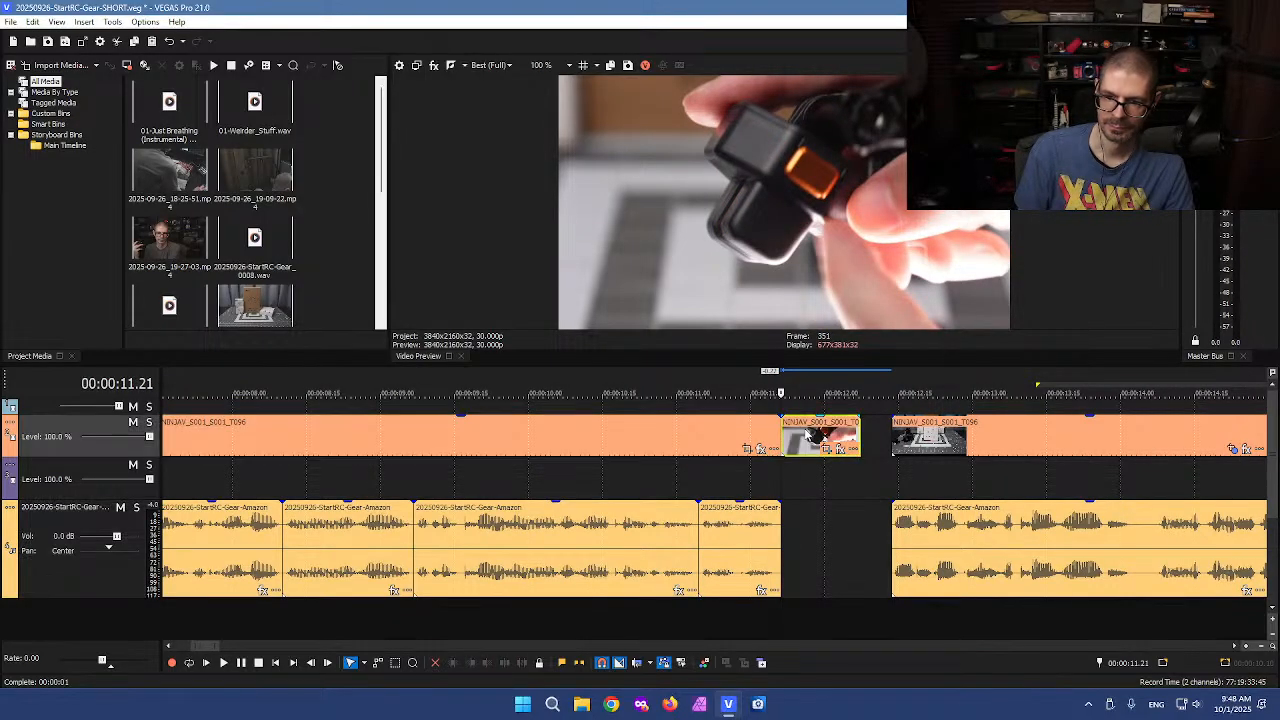
key("Delete")
Slide the next video and voiceover clips left together to close the gap after about 11.2 seconds
scroll(792, 507, "down", 5)
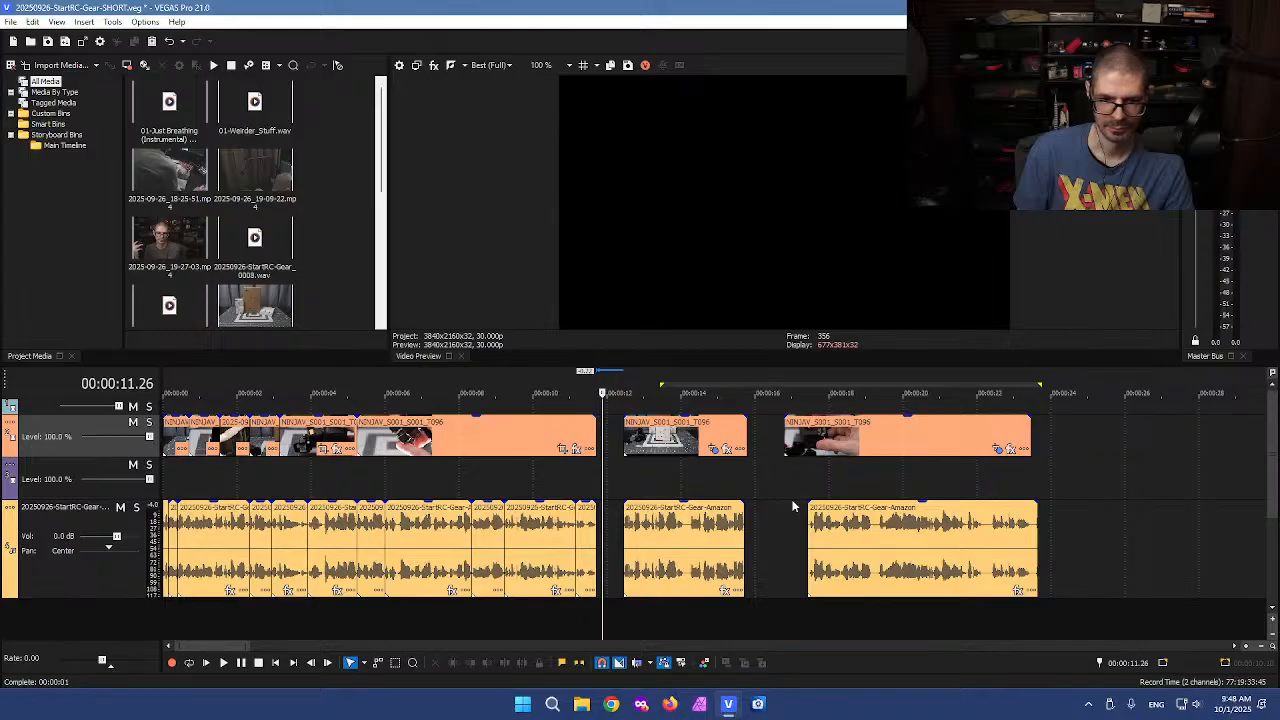
scroll(792, 507, "up", 5)
left_click(708, 468)
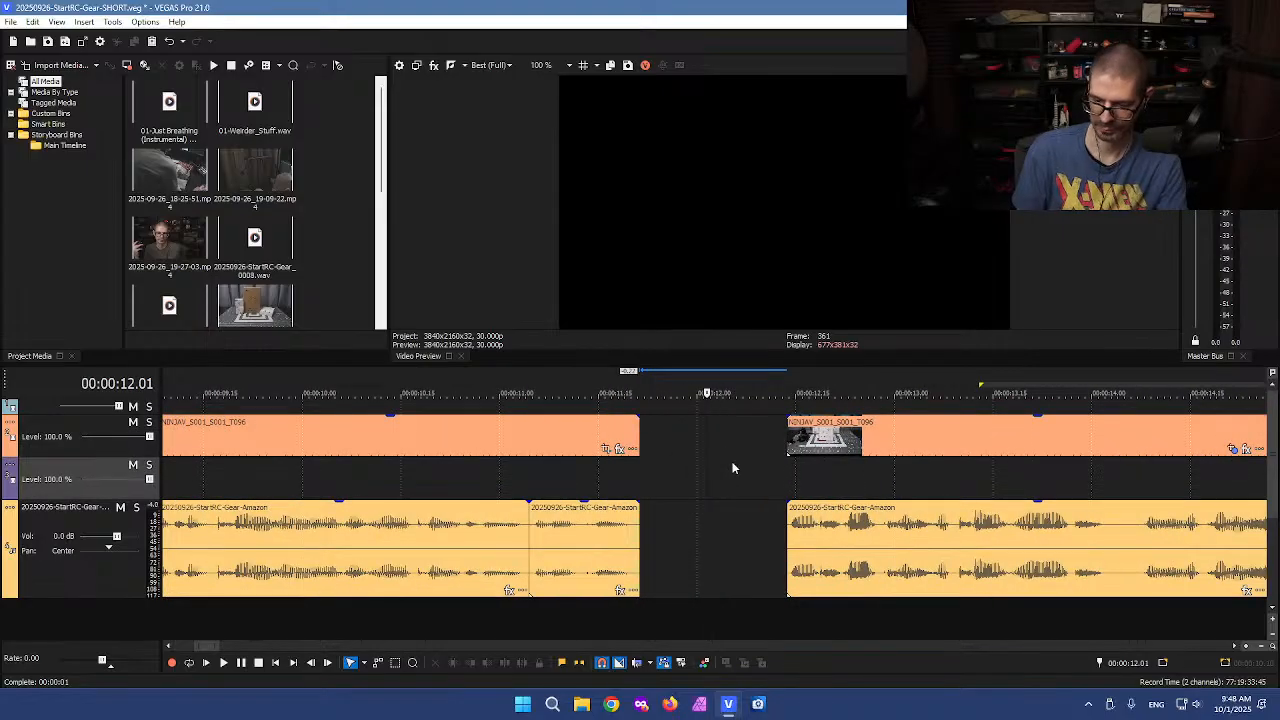
left_click_drag(853, 551, 706, 538)
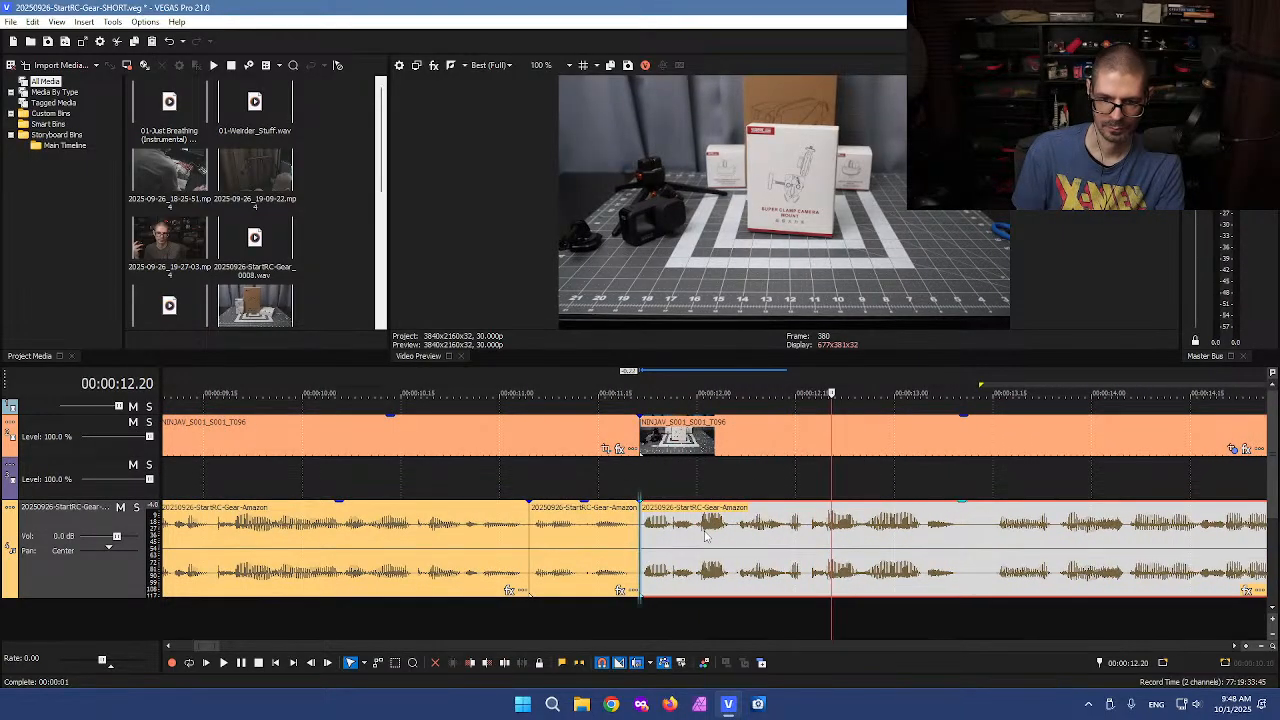
Cut a piece out of the voiceover at about 13.1 seconds and slide the rest left to close the gap
left_click(963, 545)
scroll(963, 545, "up", 5)
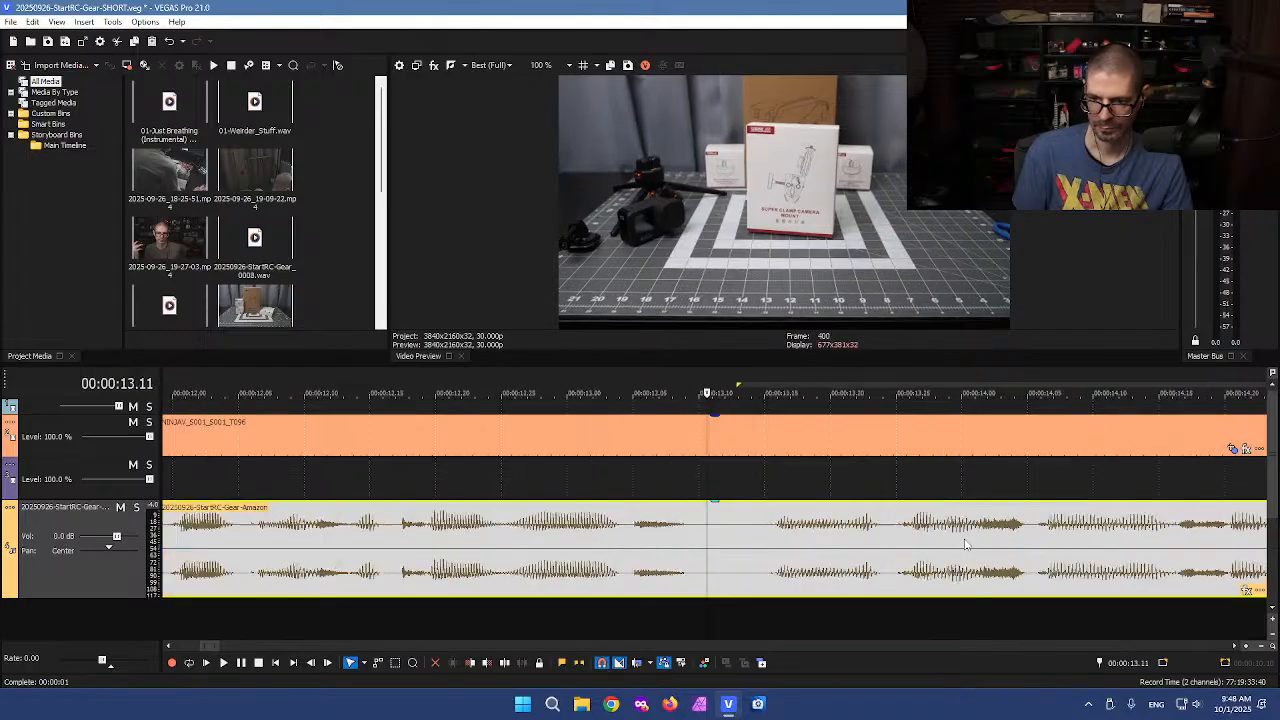
key("s")
left_click(884, 545)
left_click(866, 546)
key("s")
left_click(789, 545)
key("Delete")
scroll(787, 541, "down", 5)
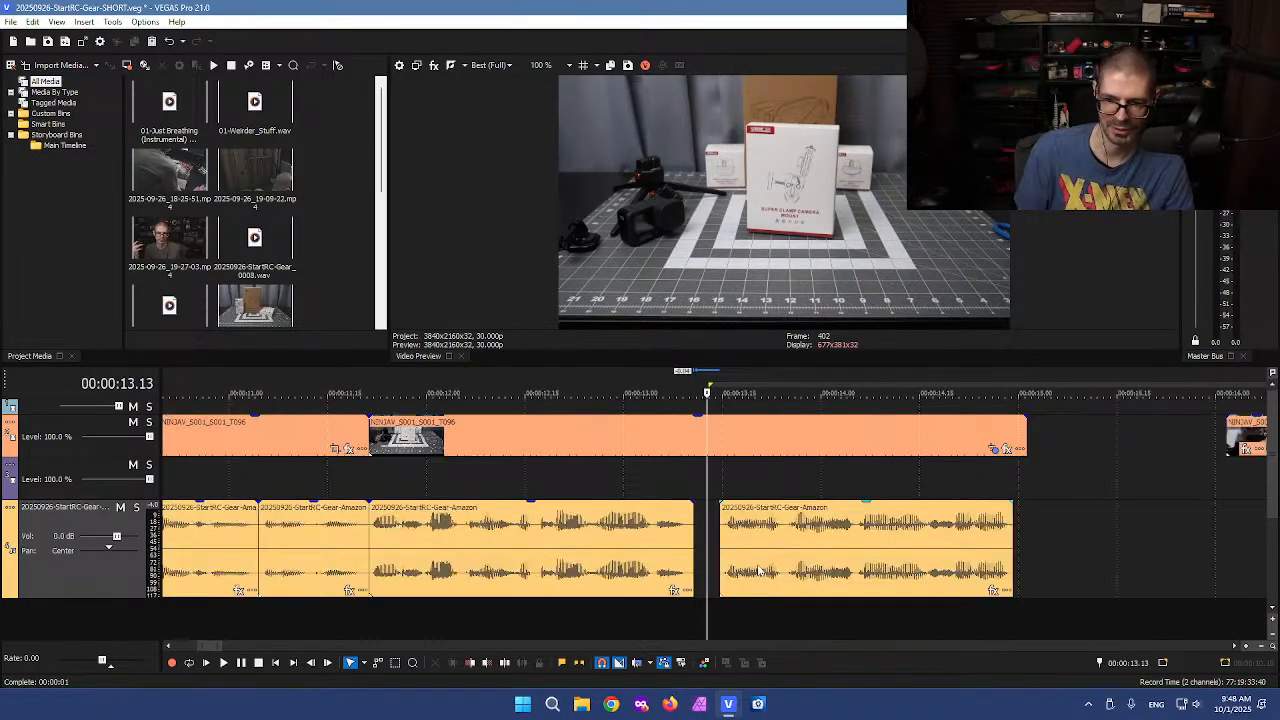
left_click_drag(767, 561, 741, 562)
Split the video clip where the voiceover ends at about 14.27 seconds and delete the overhanging tail
left_click(846, 537)
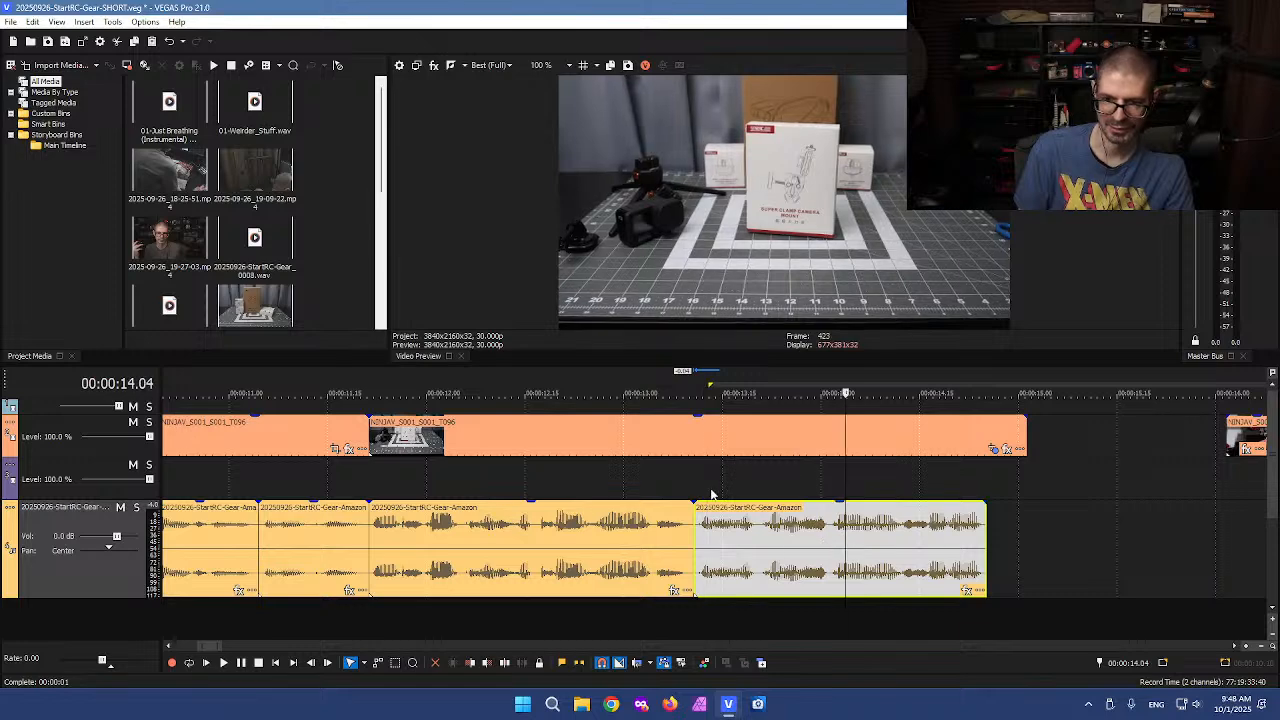
left_click(988, 436)
key("s")
left_click(1001, 431)
key("Delete")
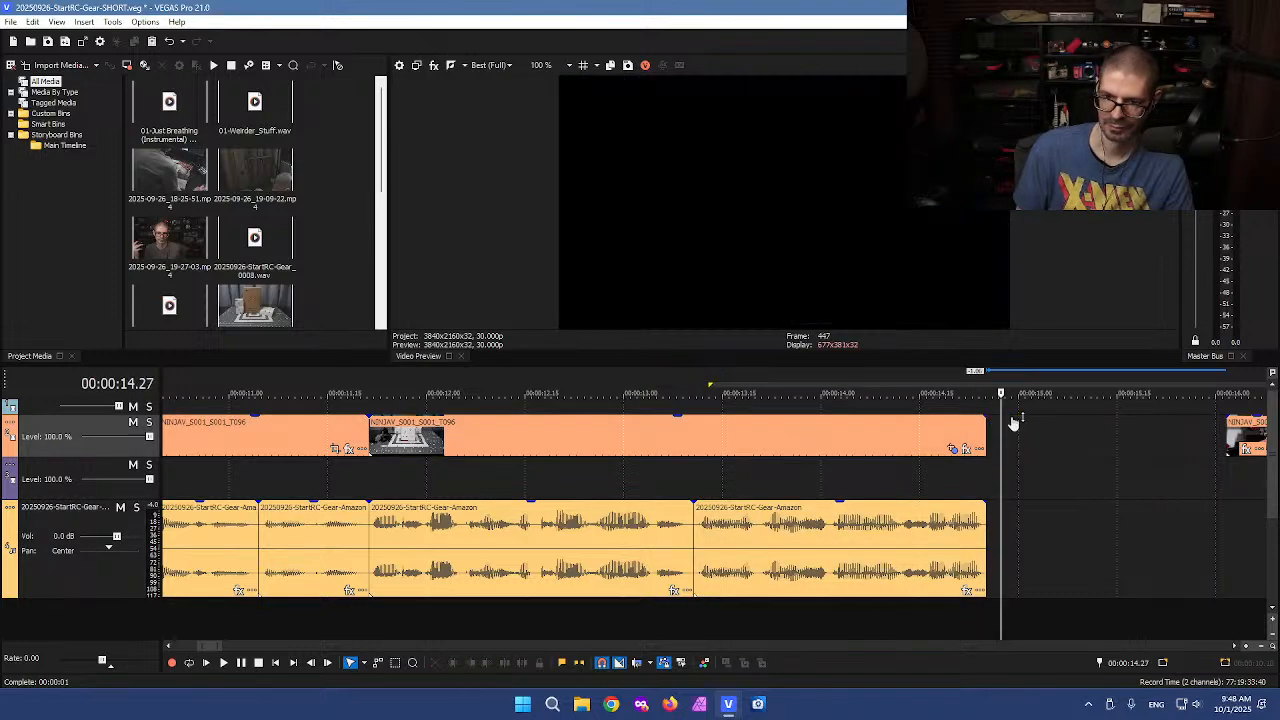
Cut off the start of the next video clip at about 16.05 seconds
scroll(1013, 430, "down", 5)
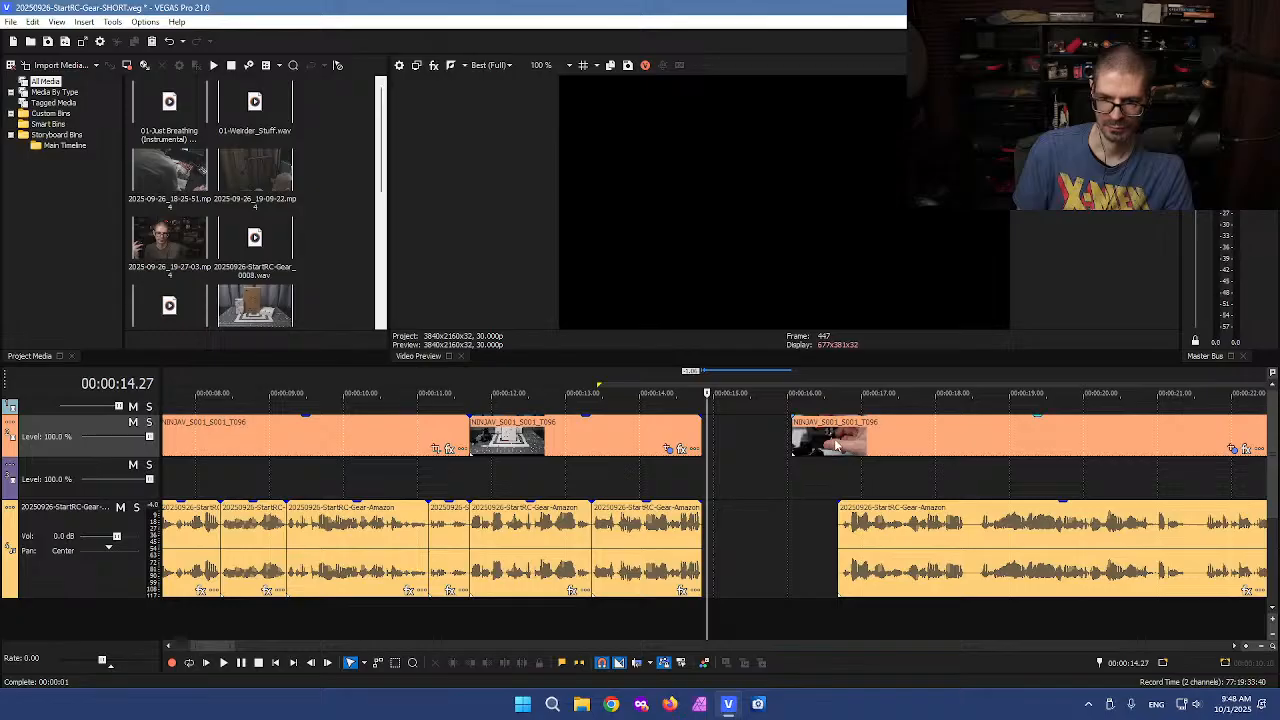
left_click(837, 446)
key("s")
left_click(800, 438)
key("Delete")
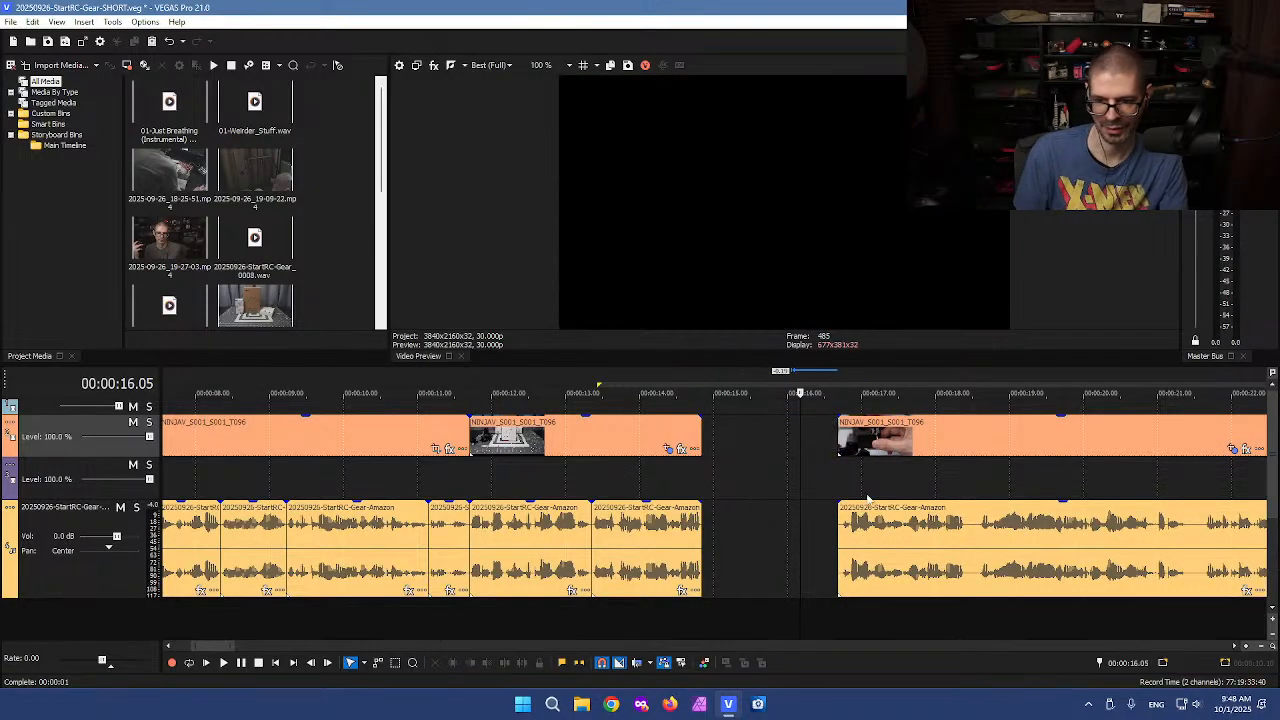
Slide the next video and voiceover clips left against the edited section and play back the result
left_click(922, 560)
left_click_drag(922, 560, 822, 556)
key("space")
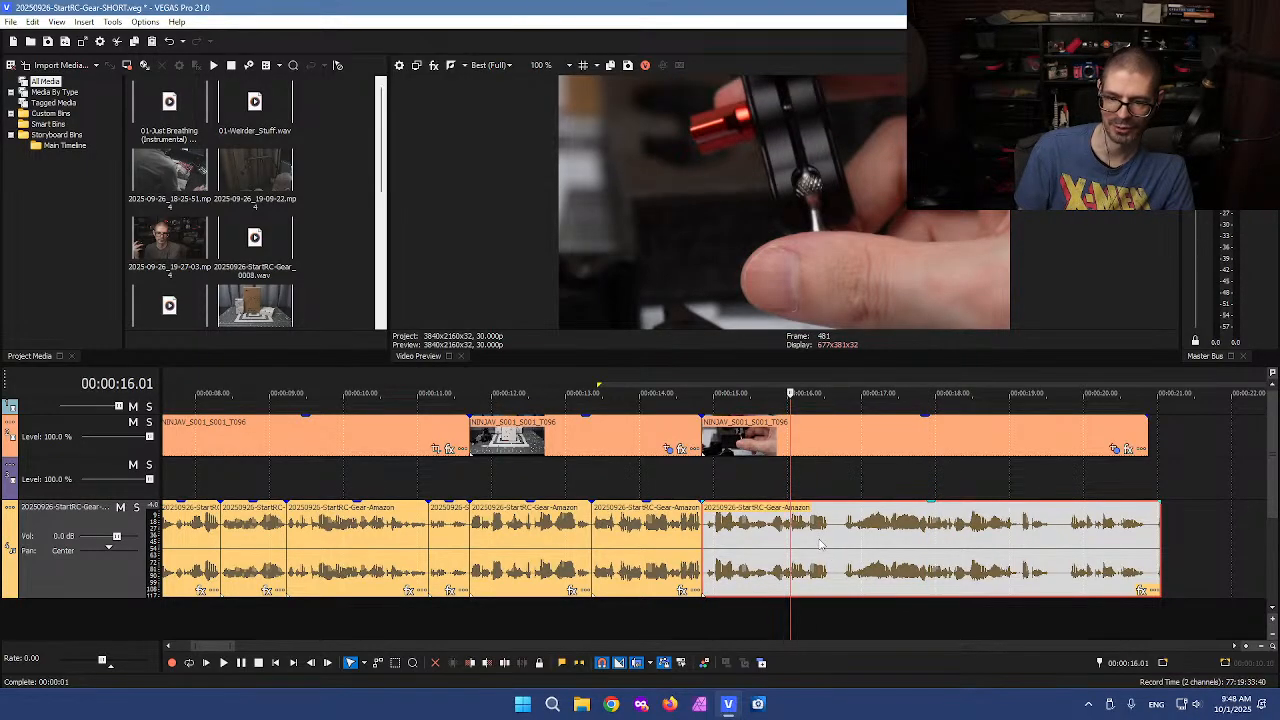
Cut a short pause out of the voiceover at about 16 seconds and slide the rest left to close the gap
scroll(820, 545, "up", 3)
key("s")
left_click(767, 545)
key("s")
left_click(754, 538)
key("Delete")
left_click(801, 546)
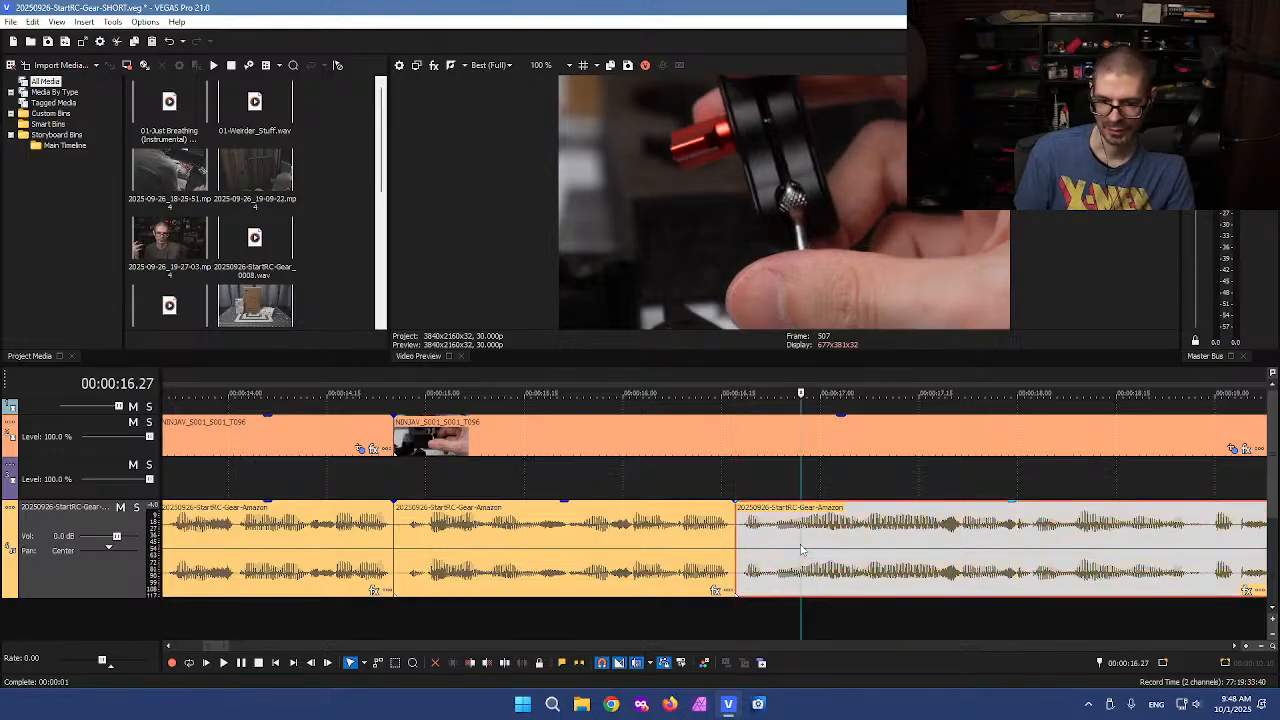
key("ctrl+z")
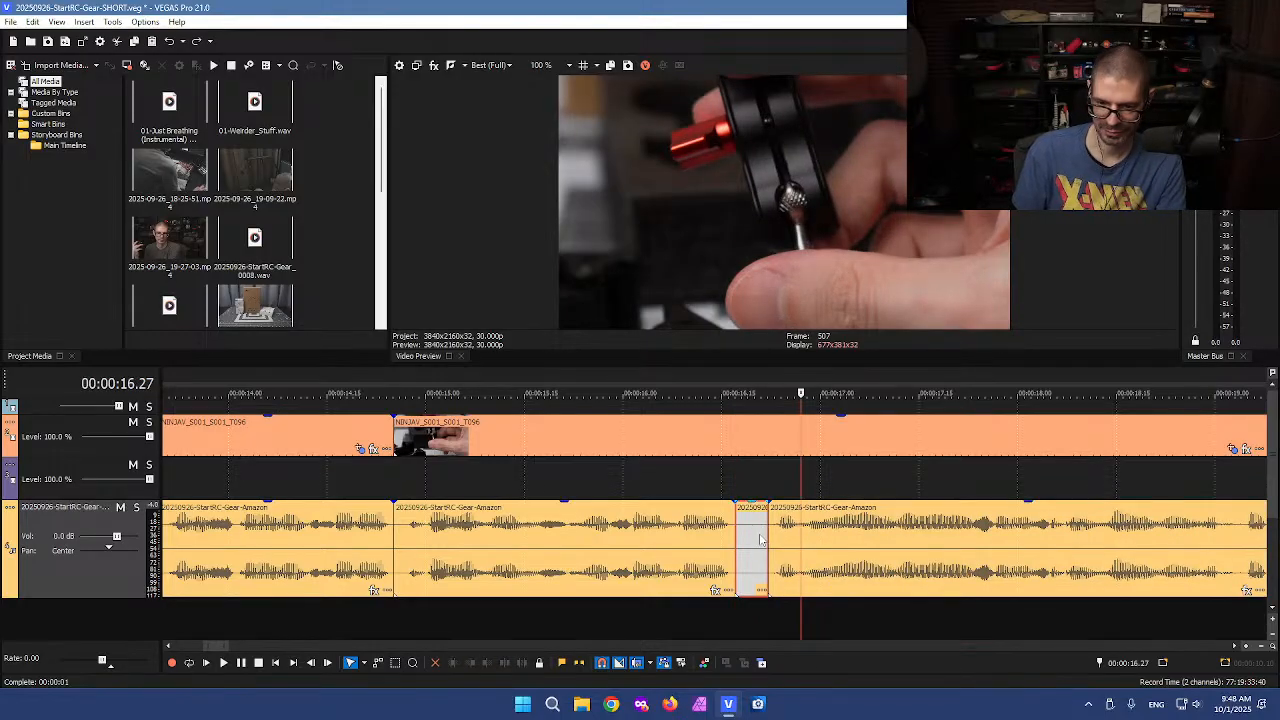
key("ctrl+l")
left_click(756, 540)
key("Delete")
left_click_drag(802, 540, 767, 537)
scroll(825, 548, "down", 3)
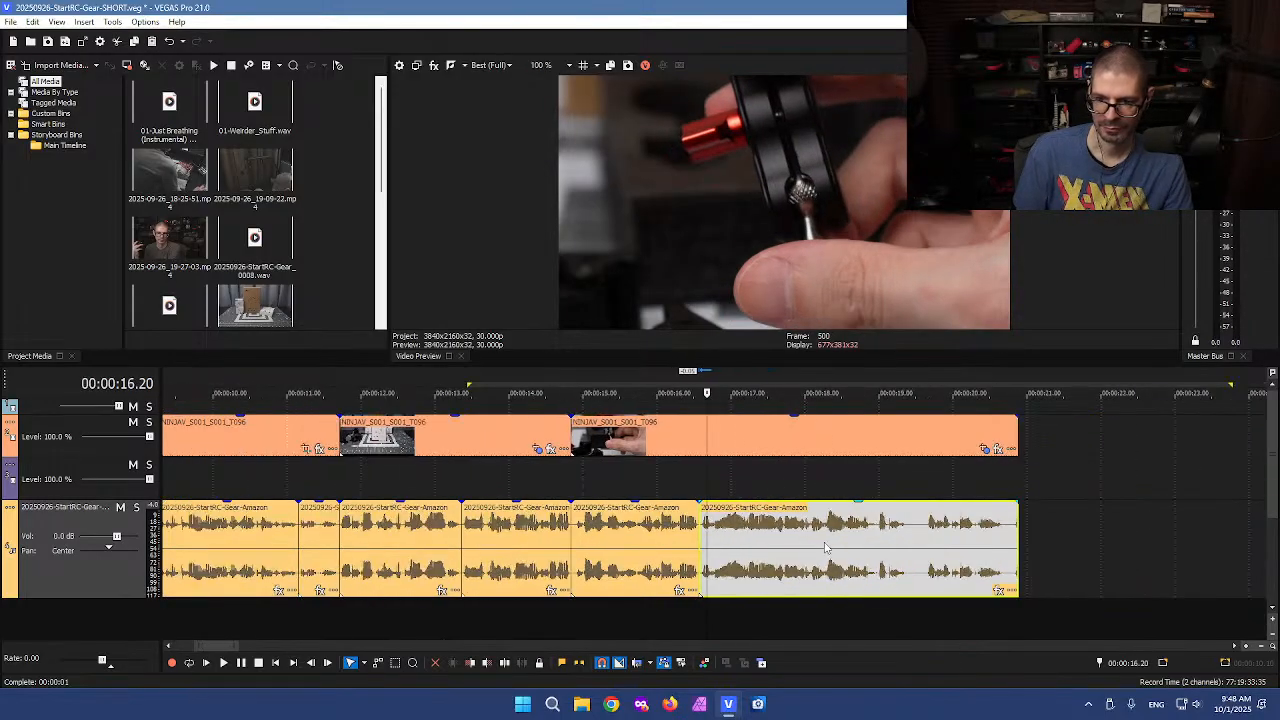
Cut another pause out of the voiceover near 19 seconds and slide the remainder left against it
left_click(888, 540)
scroll(901, 546, "up", 3)
key("s")
left_click(855, 551)
key("s")
left_click(826, 552)
key("Delete")
left_click_drag(880, 551, 815, 551)
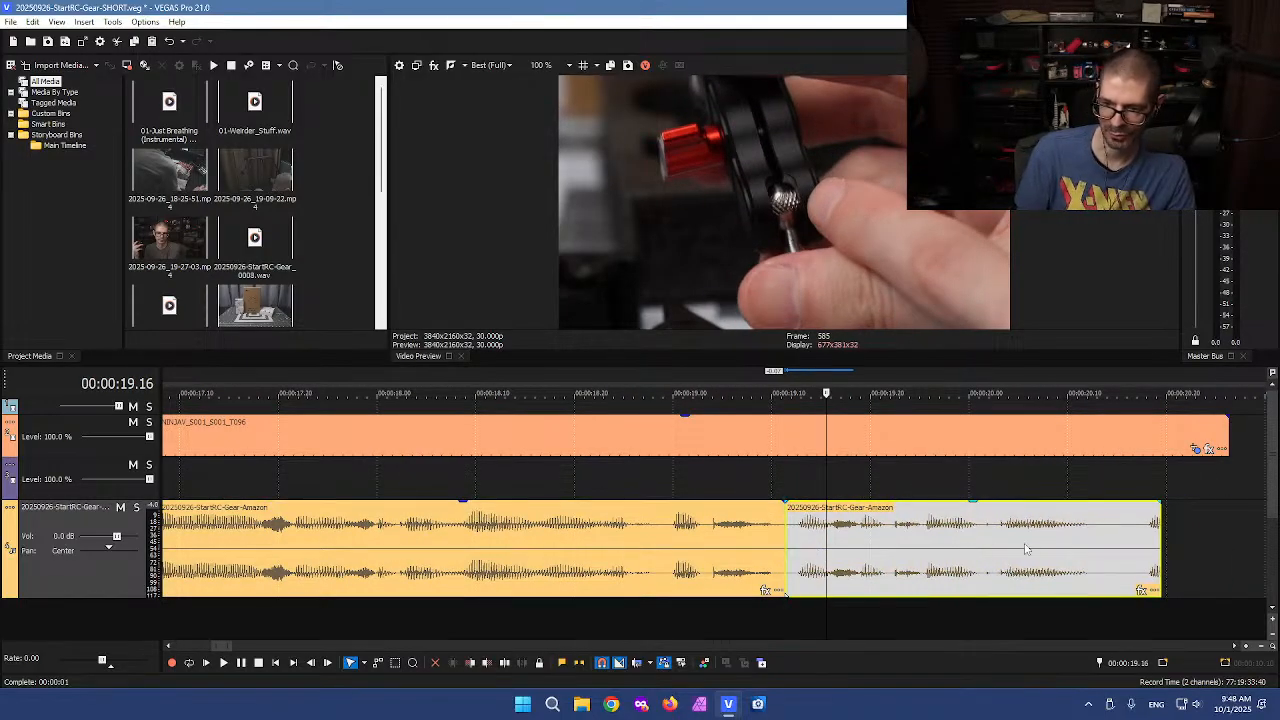
Split the voiceover and the video clip at about 20.14 seconds and delete both tails
left_click(1100, 540)
key("s")
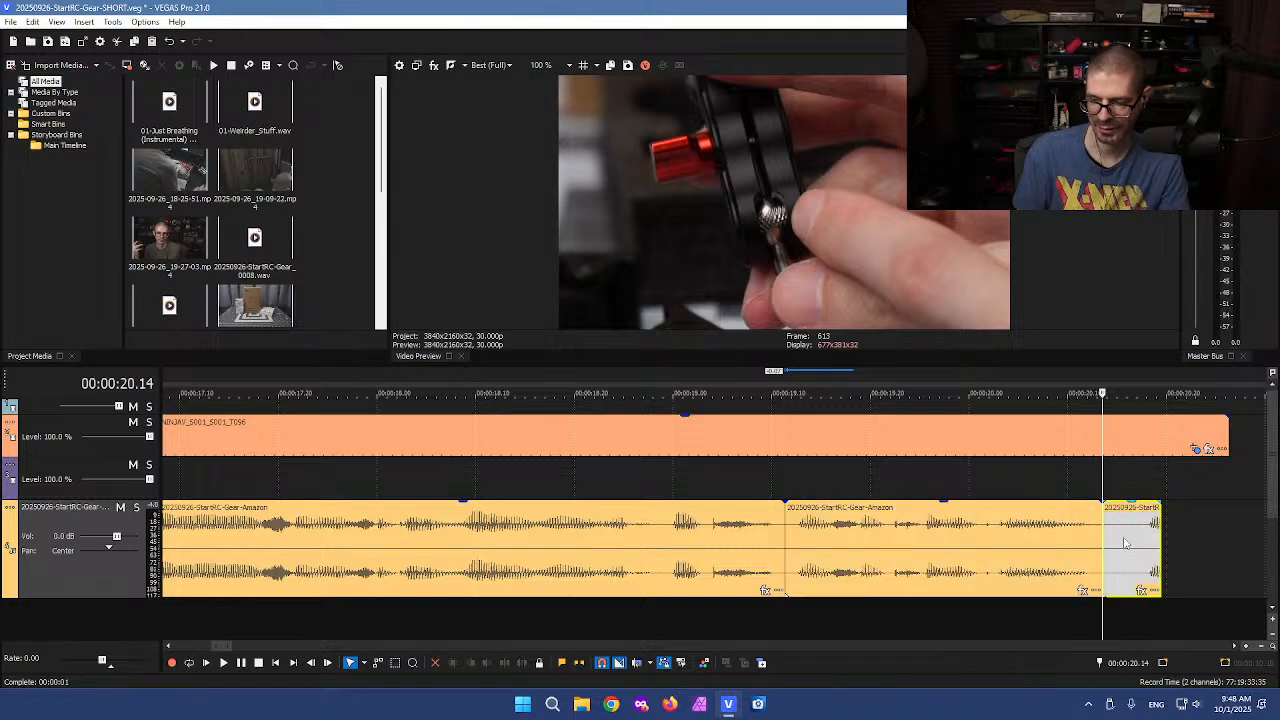
left_click(1123, 543)
key("Delete")
left_click(1100, 437)
key("s")
left_click(1127, 440)
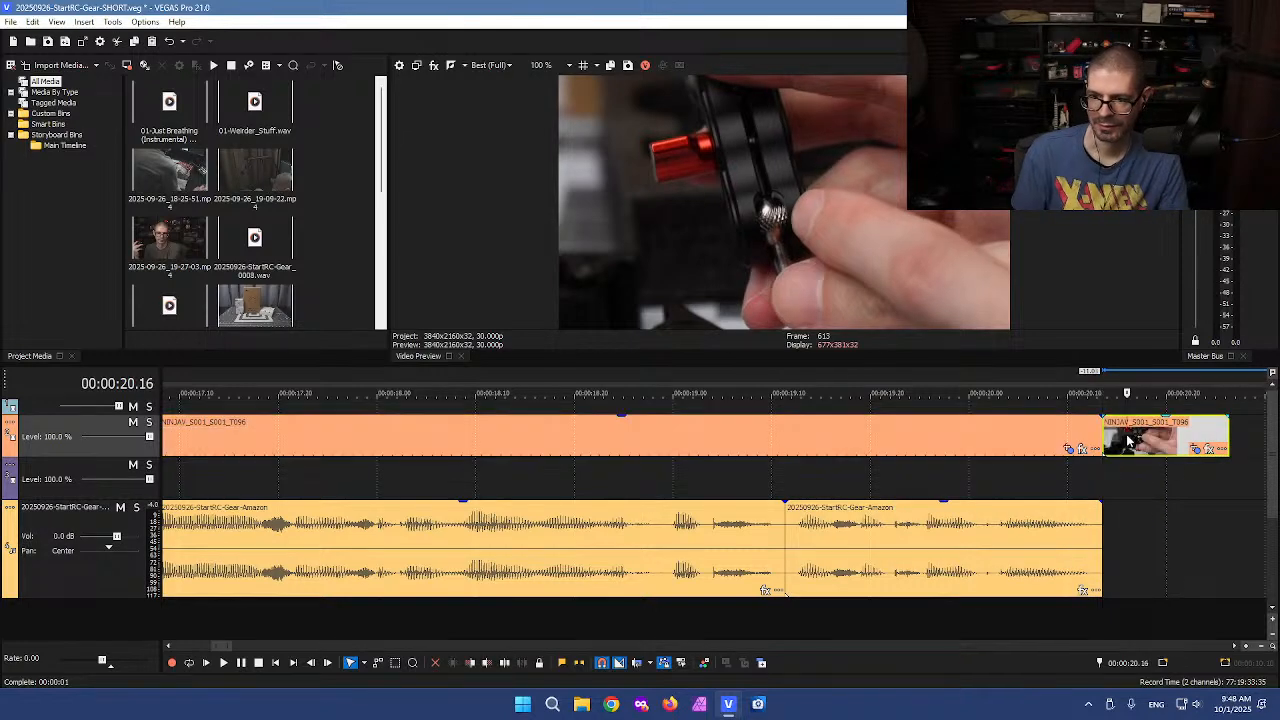
key("Delete")
scroll(1149, 450, "down", 10)
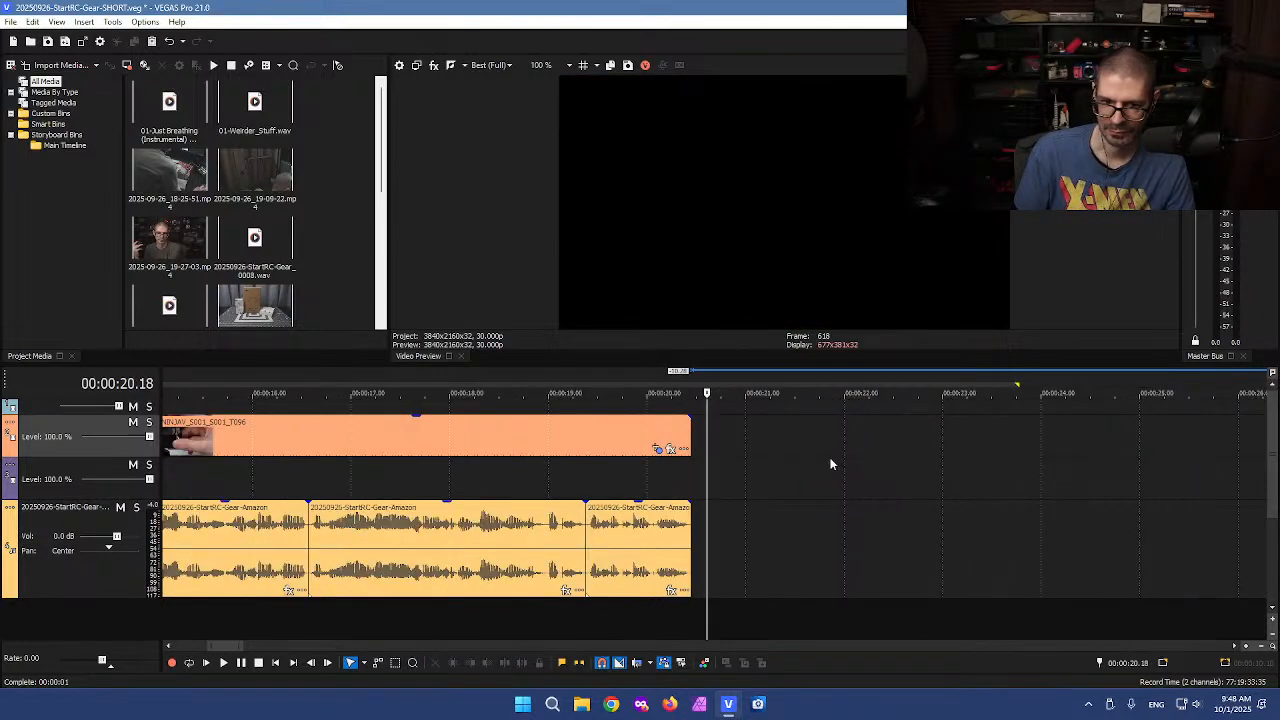
Slide the next section of video and voiceover clips left to close the gap at about 20.14 seconds, then play the join
left_click(702, 466)
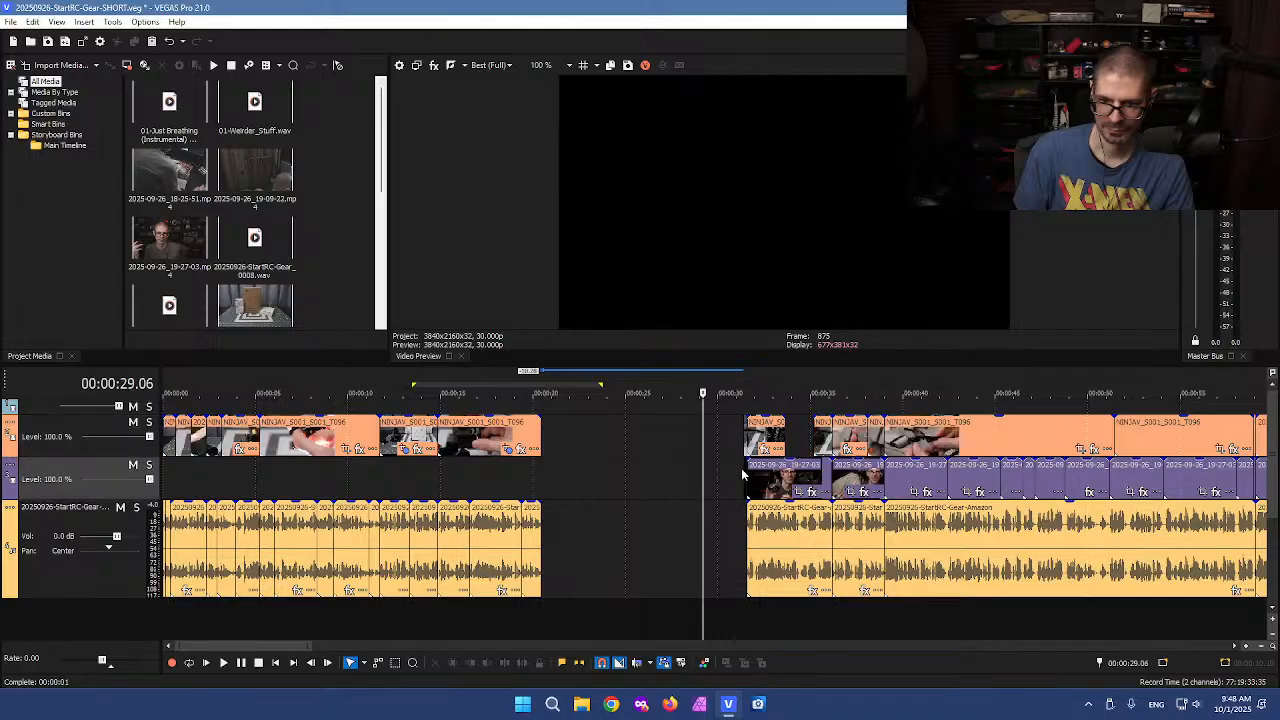
scroll(724, 482, "up", 8)
left_click(724, 482)
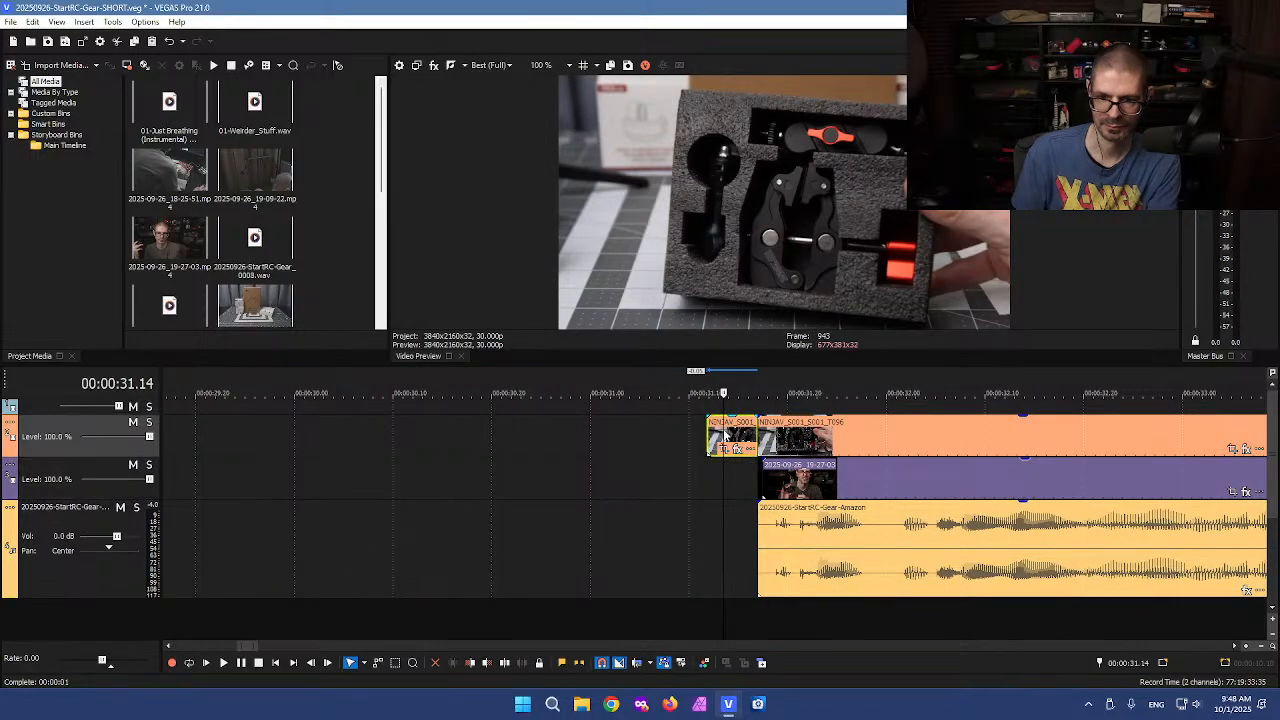
scroll(649, 478, "down", 4)
scroll(594, 495, "down", 3)
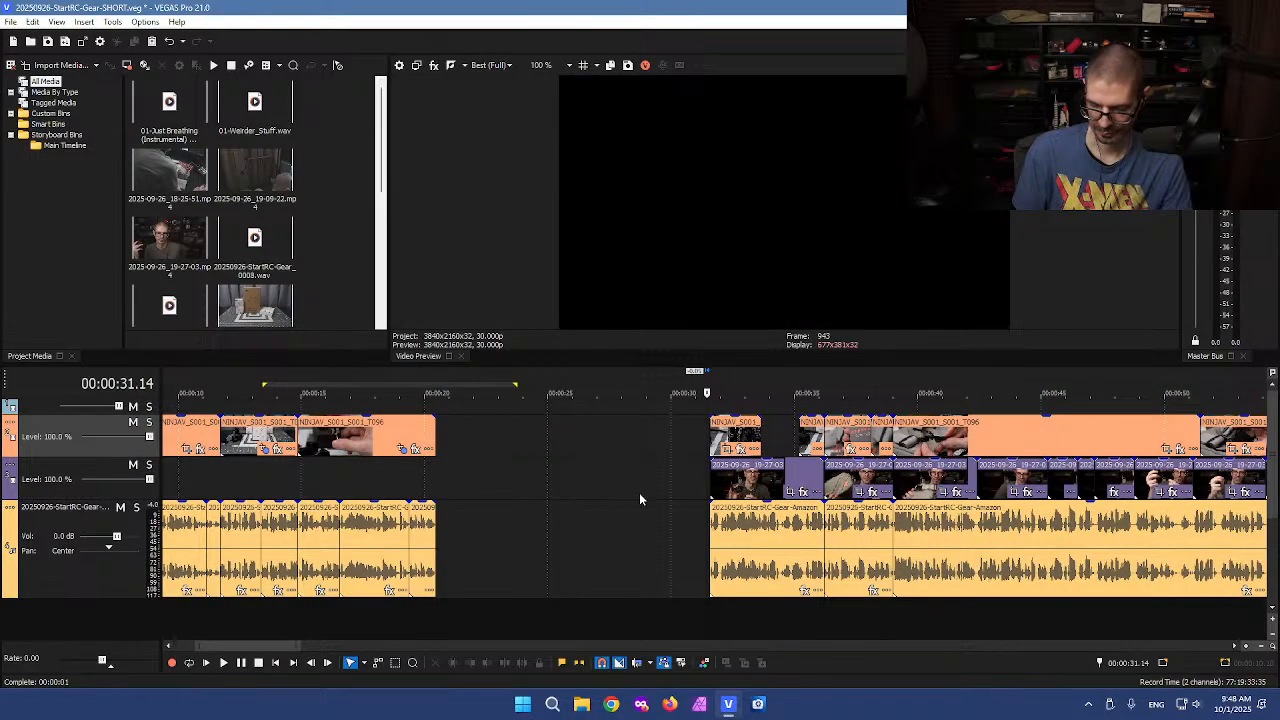
left_click_drag(757, 519, 491, 529)
left_click(436, 489)
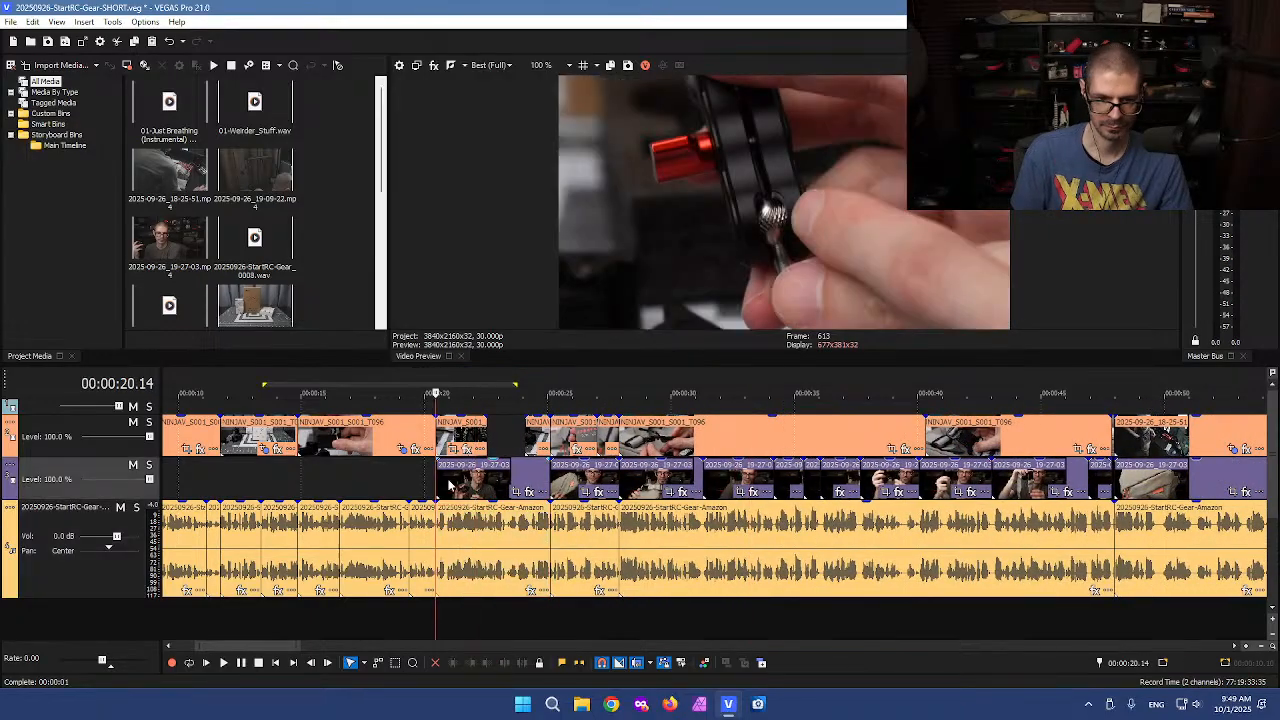
scroll(620, 527, "up", 3)
key("space")
scroll(743, 517, "down", 3)
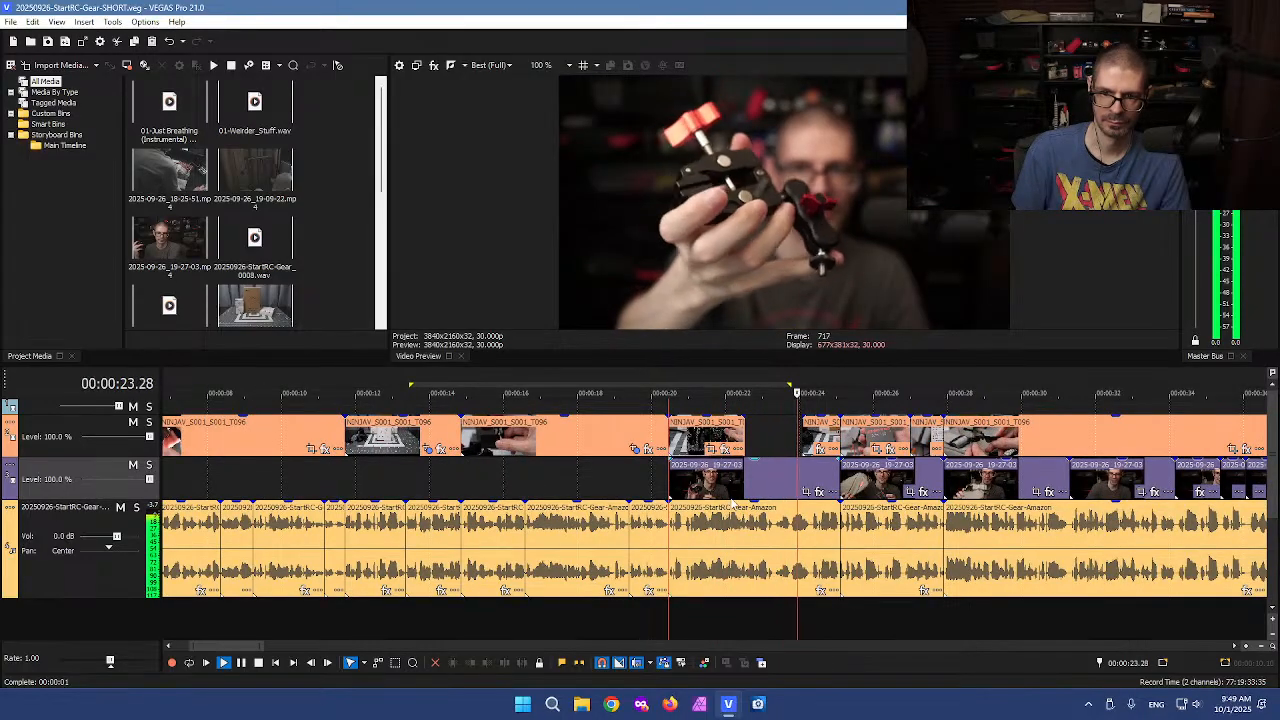
key("space")
left_click(747, 477)
key("s")
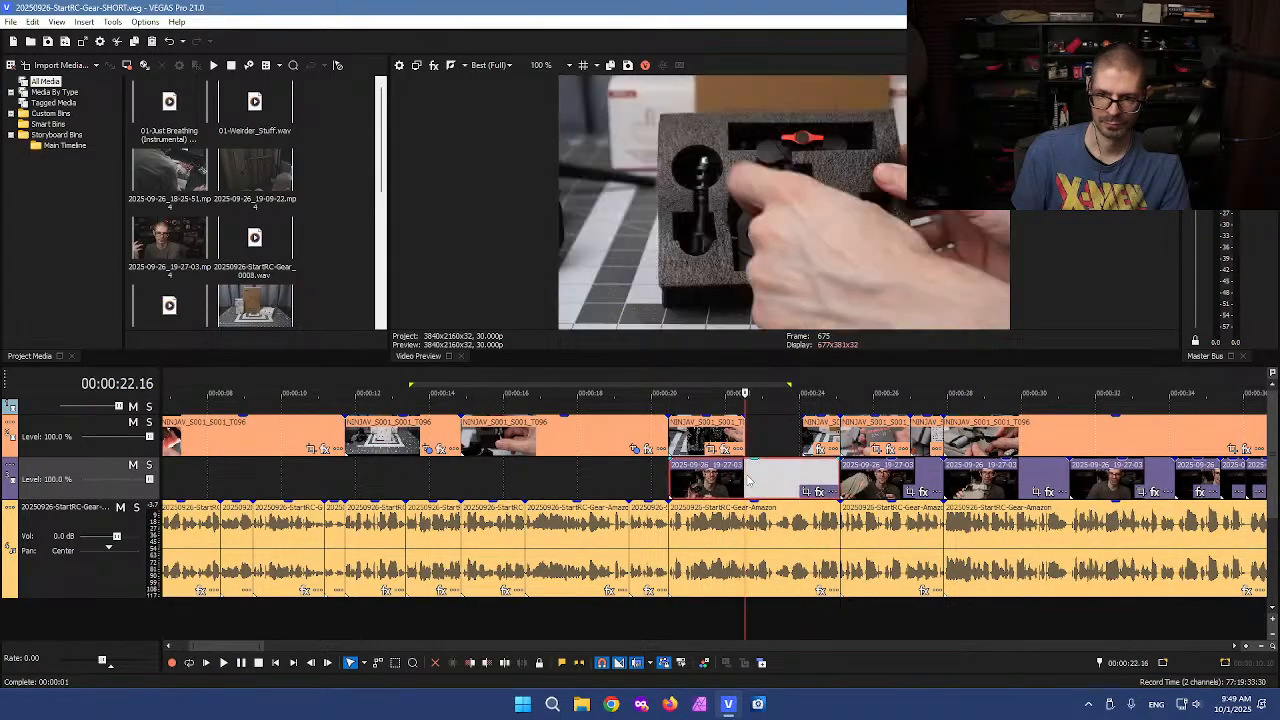
left_click(698, 477)
key("Delete")
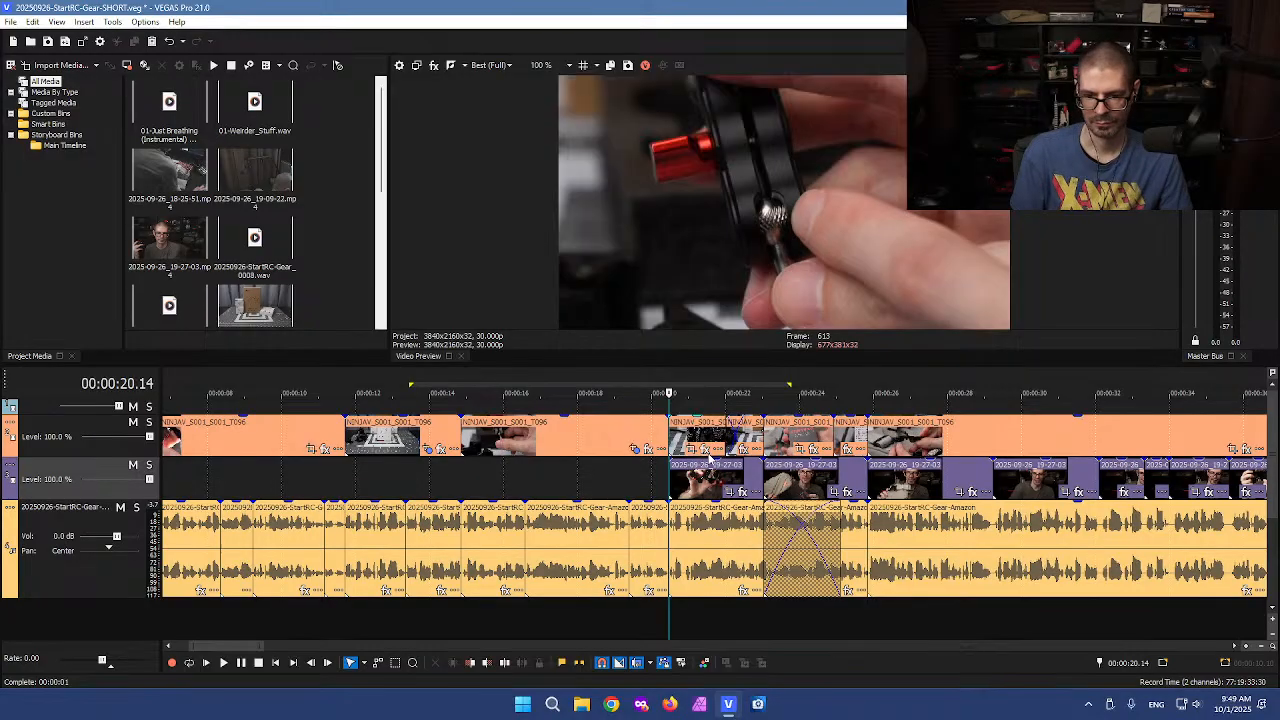
key("ctrl+z")
key("ctrl+z")
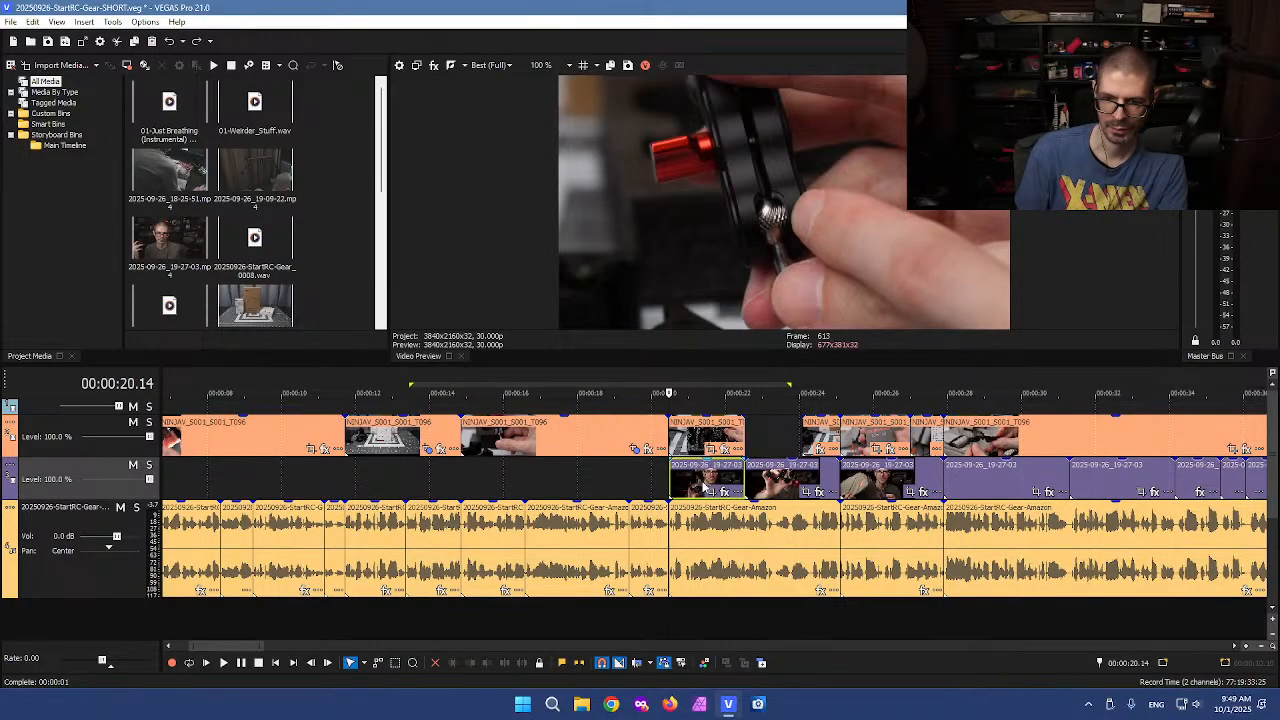
Delete the talking-head piece after 20.14 seconds and move the B-roll clip above it down onto the lower video track
left_click(703, 484)
key("Delete")
left_click_drag(686, 440, 681, 474)
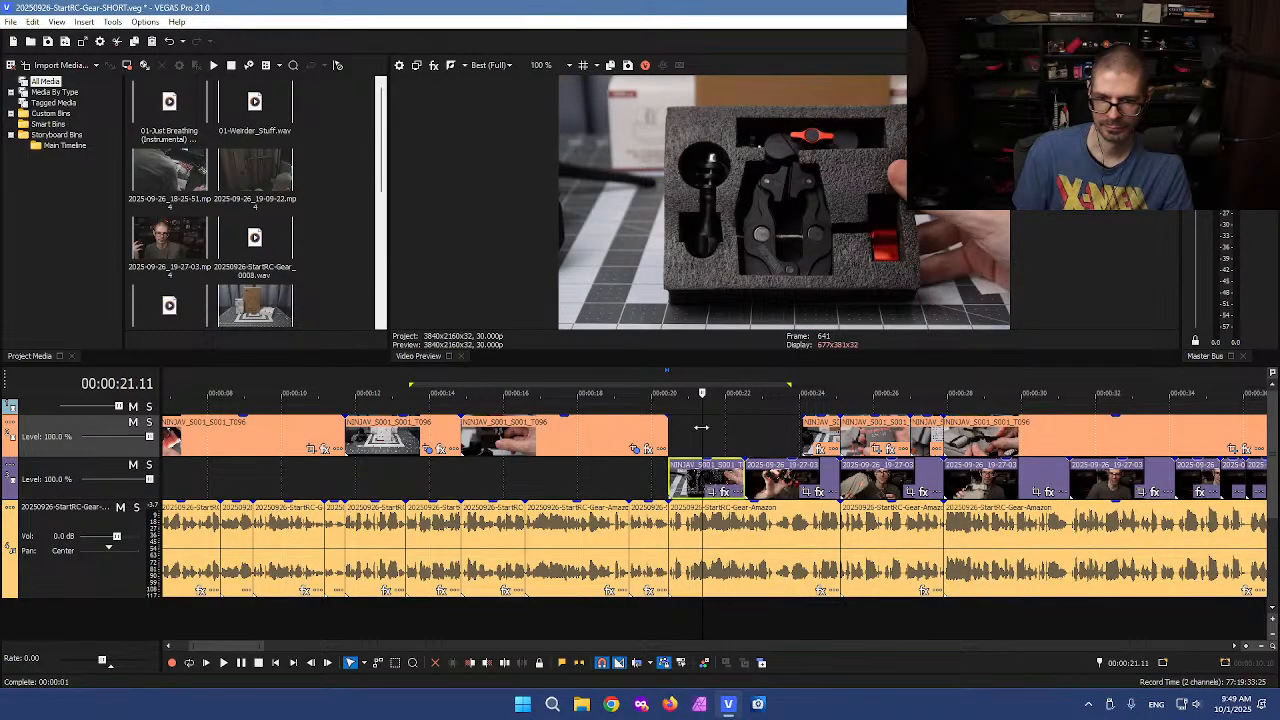
scroll(640, 430, "down", 3)
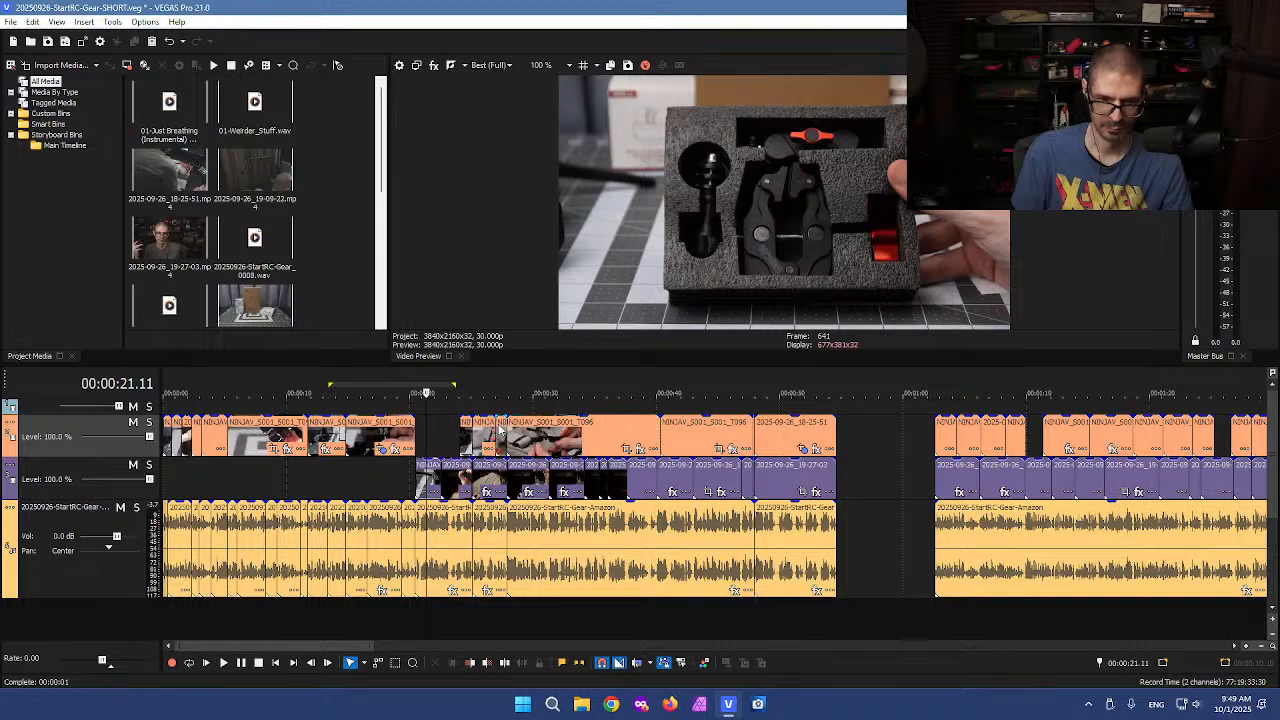
Move the earlier B-roll clips from the upper video track down onto the lower video track
key("shift+d")
key("shift+d")
left_click_drag(424, 437, 170, 442)
left_click_drag(258, 442, 254, 466)
left_click(444, 447)
scroll(448, 444, "up", 3)
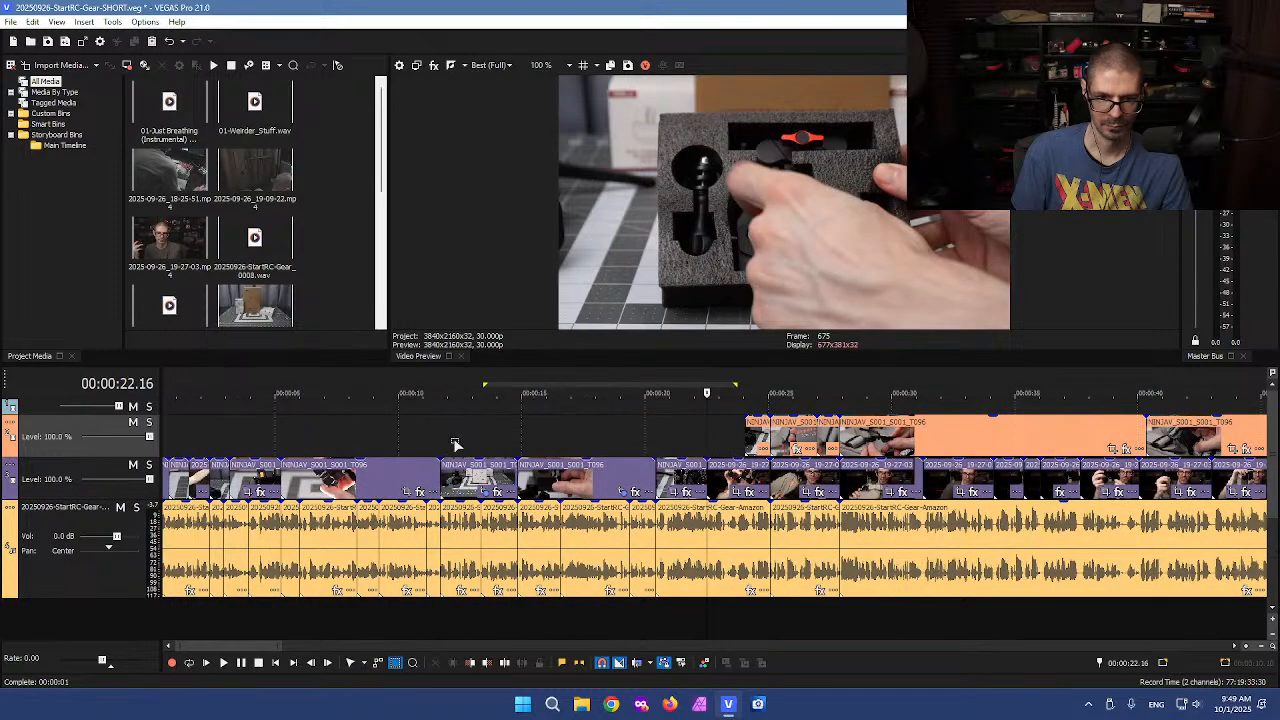
Play back the edit and nudge the clips starting at about 25 seconds slightly later to open a short pause
scroll(448, 444, "up", 2)
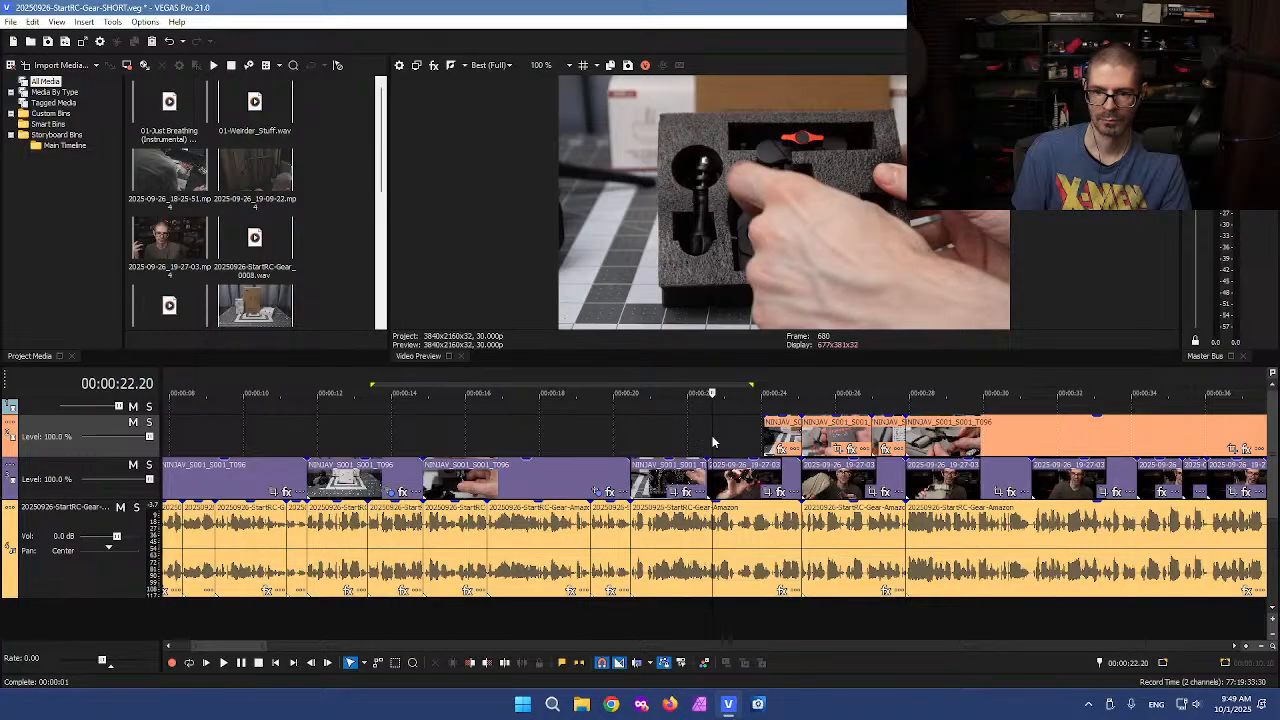
key("space")
scroll(712, 441, "up", 2)
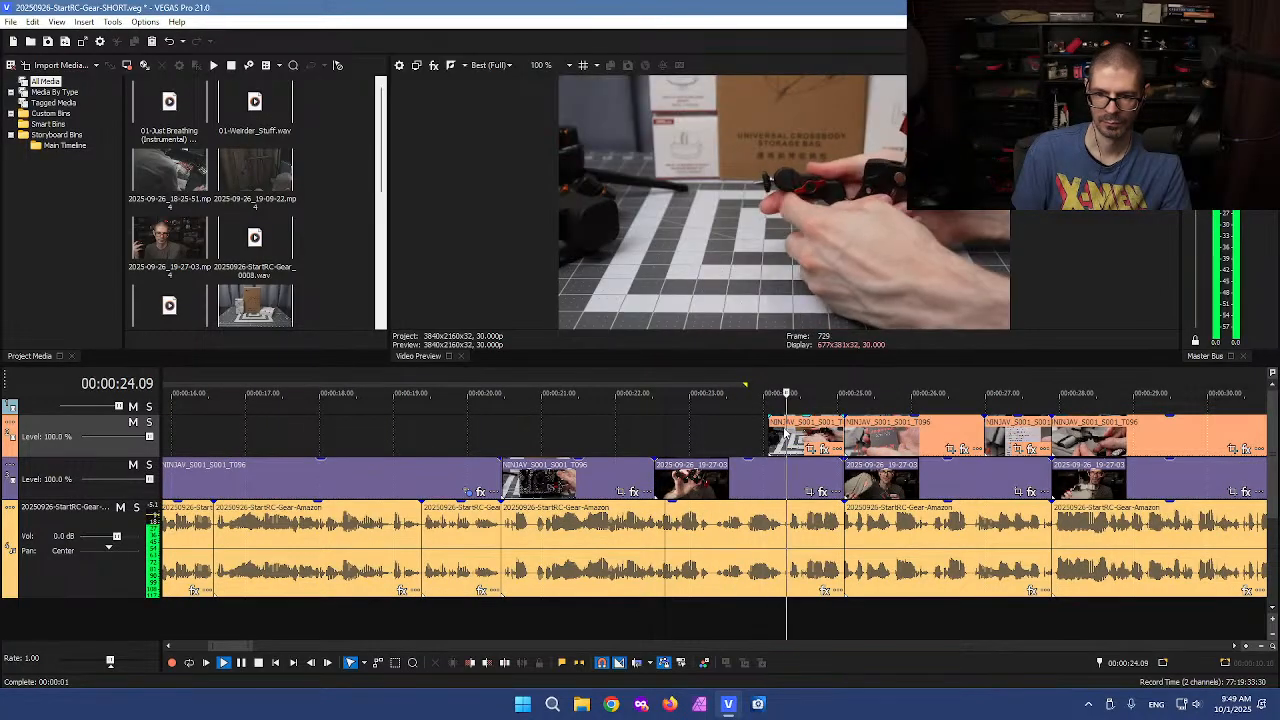
scroll(626, 476, "up", 2)
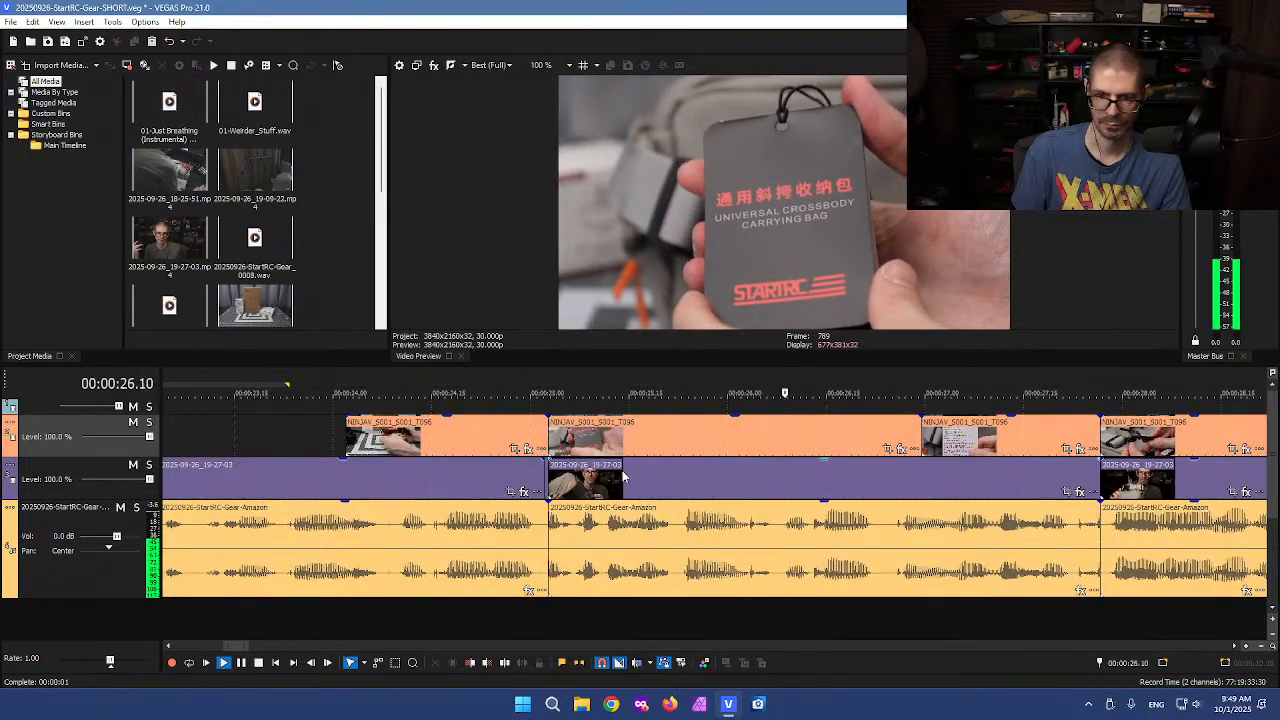
left_click(579, 545)
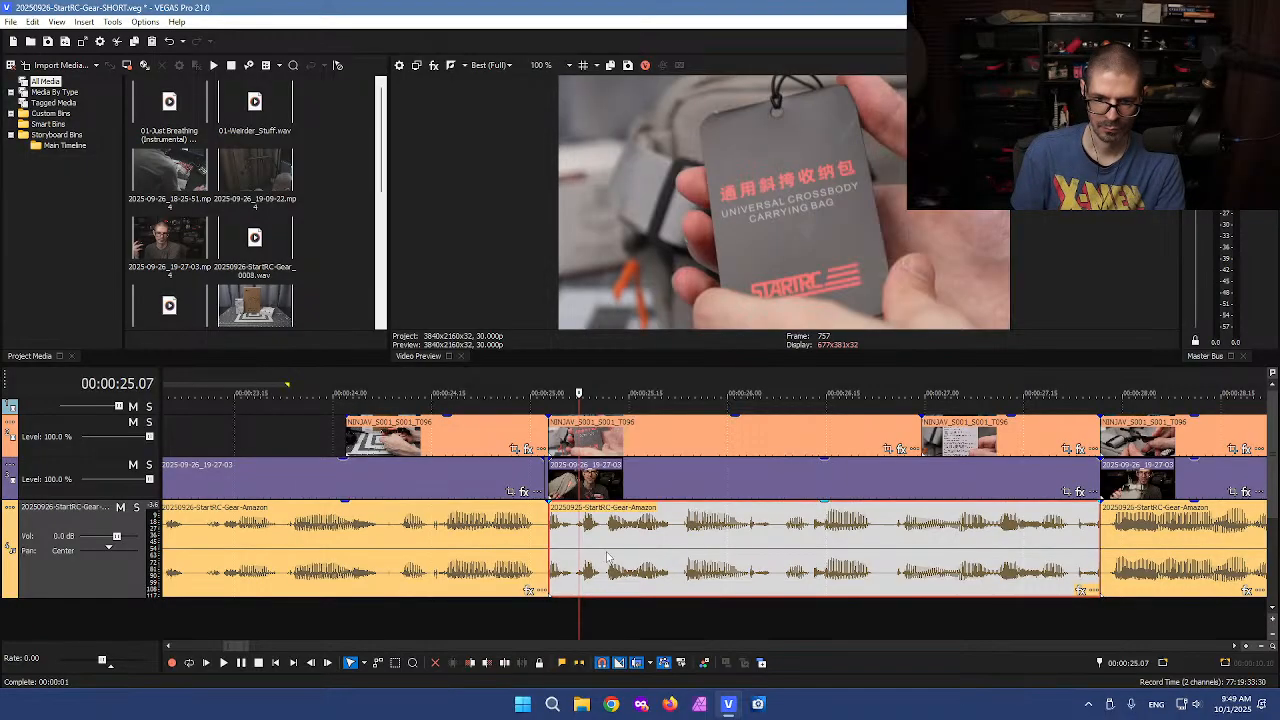
left_click_drag(604, 557, 617, 557)
key("Right")
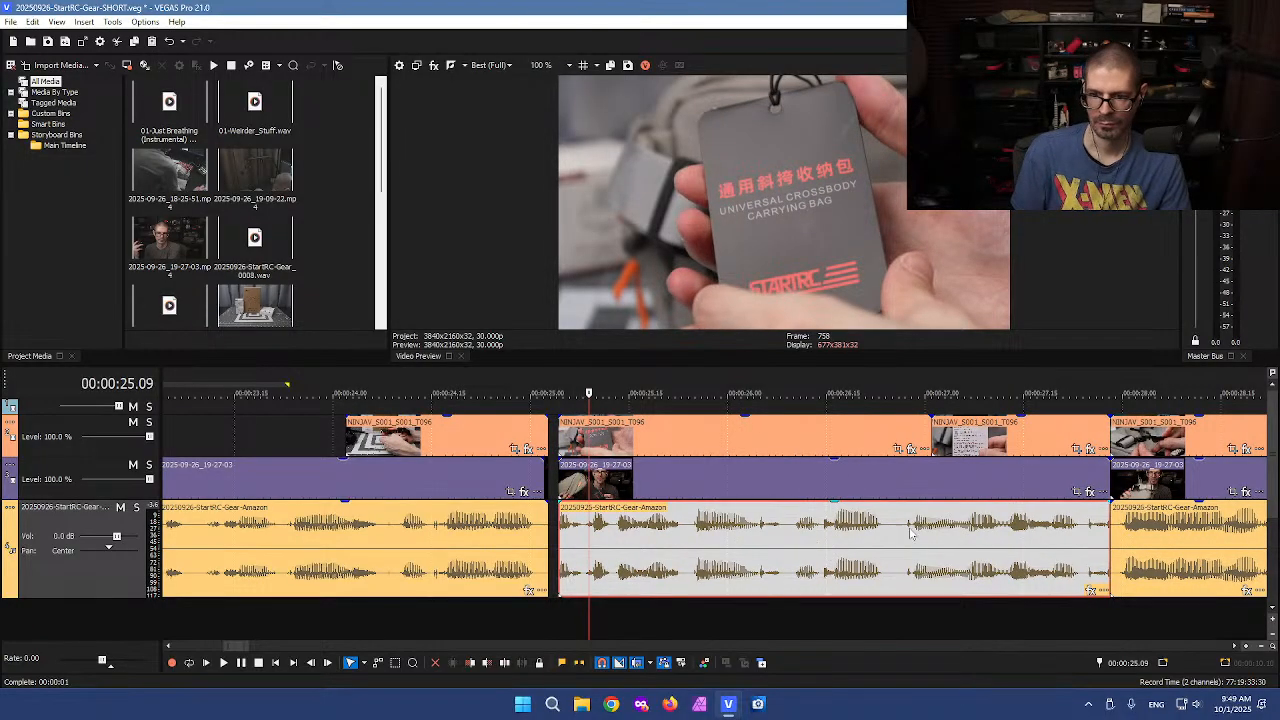
key("space")
scroll(700, 533, "down", 5)
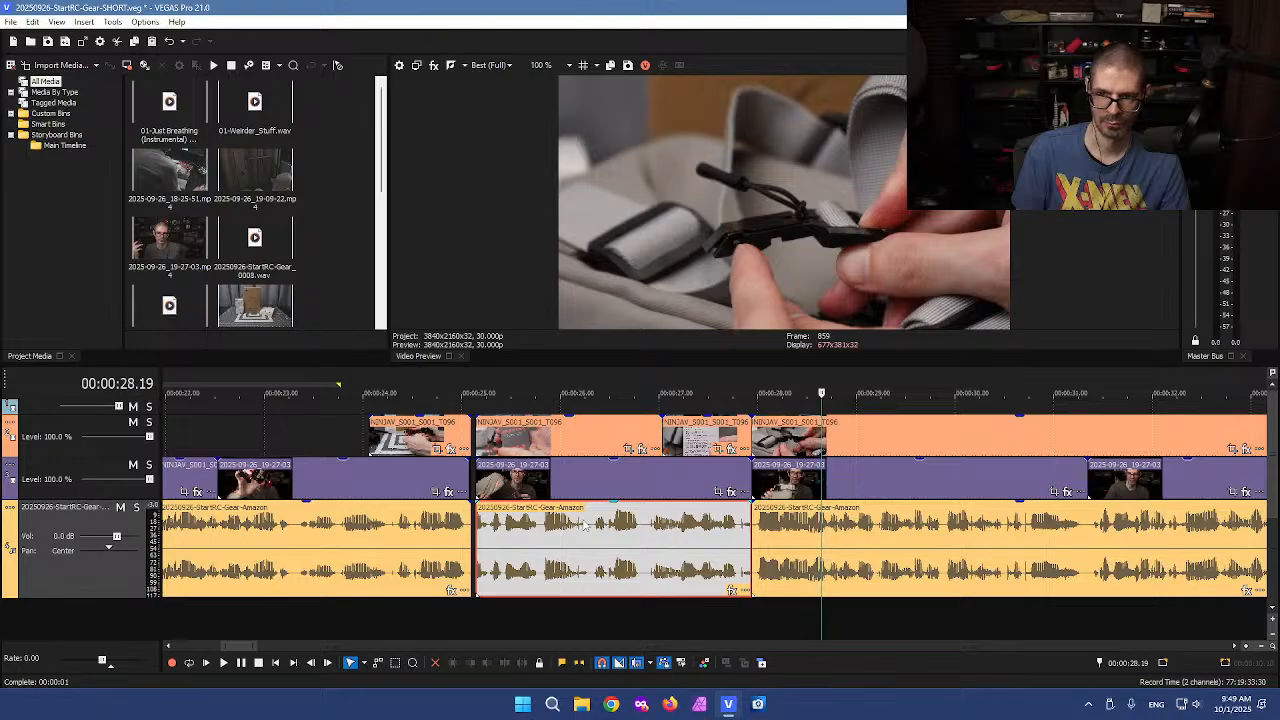
Browse the timeline to find the next section that needs editing
scroll(585, 524, "down", 10)
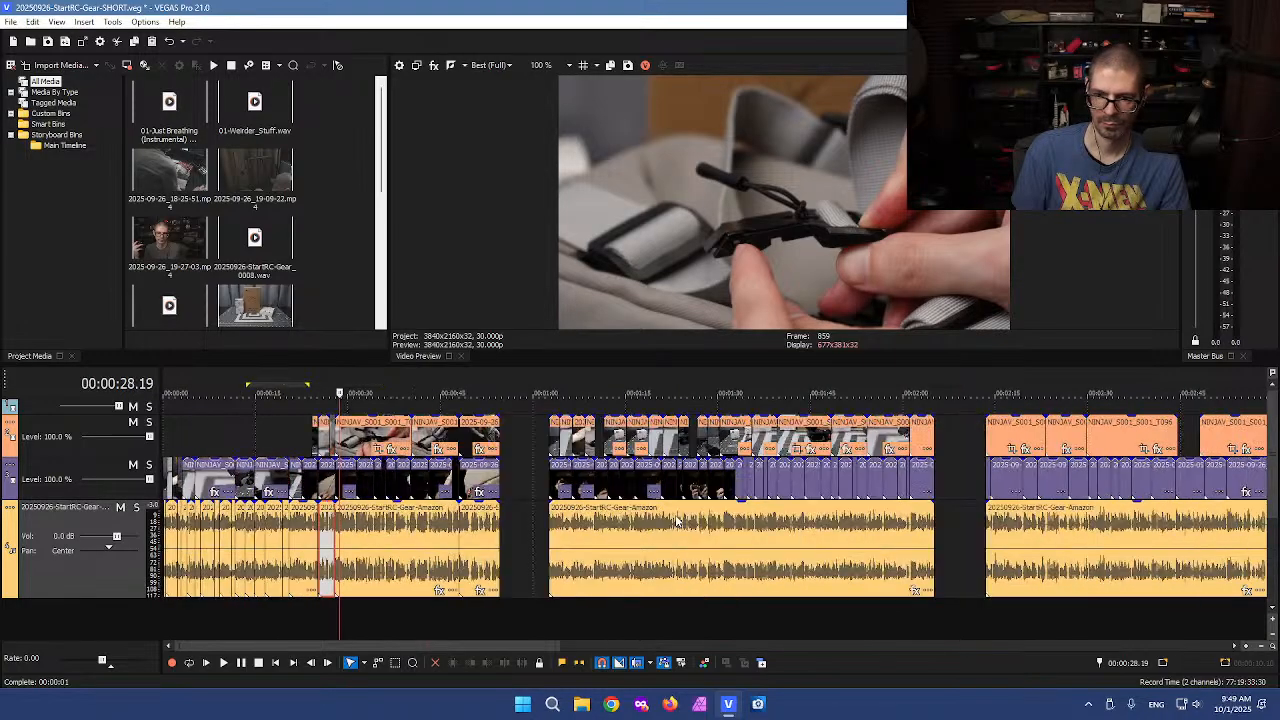
left_click(512, 447)
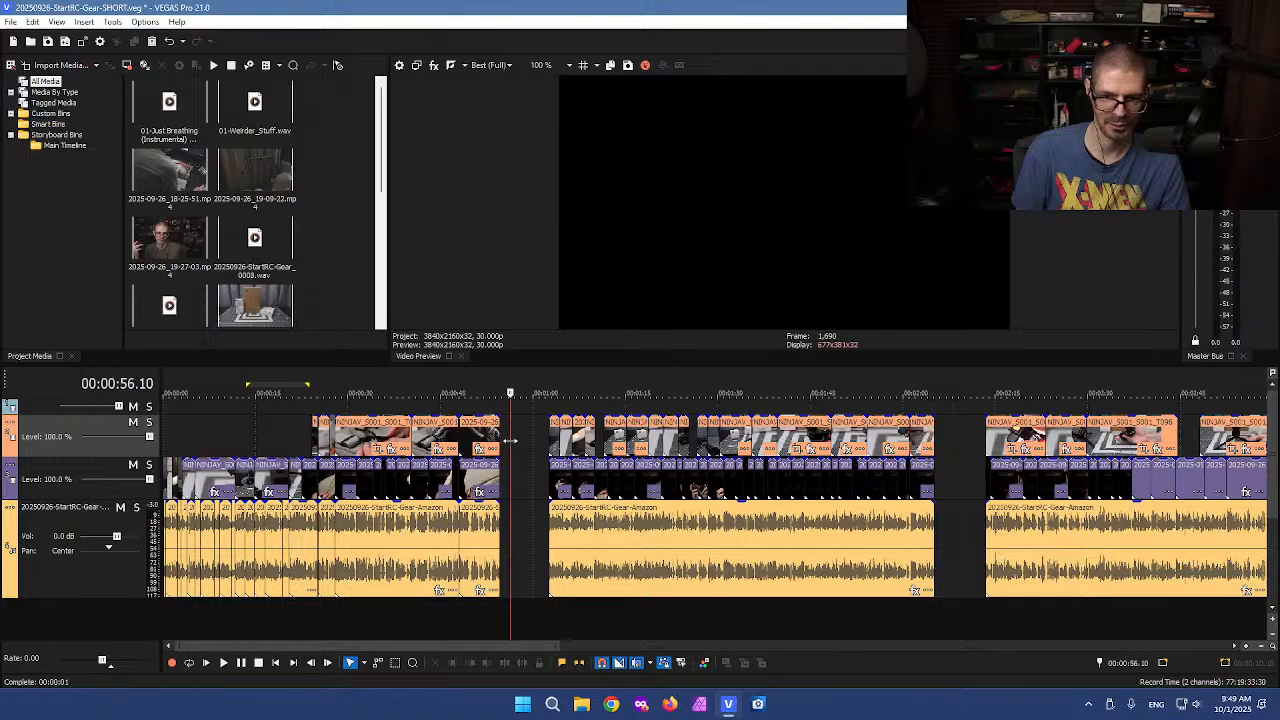
scroll(512, 441, "up", 2)
scroll(510, 441, "up", 1)
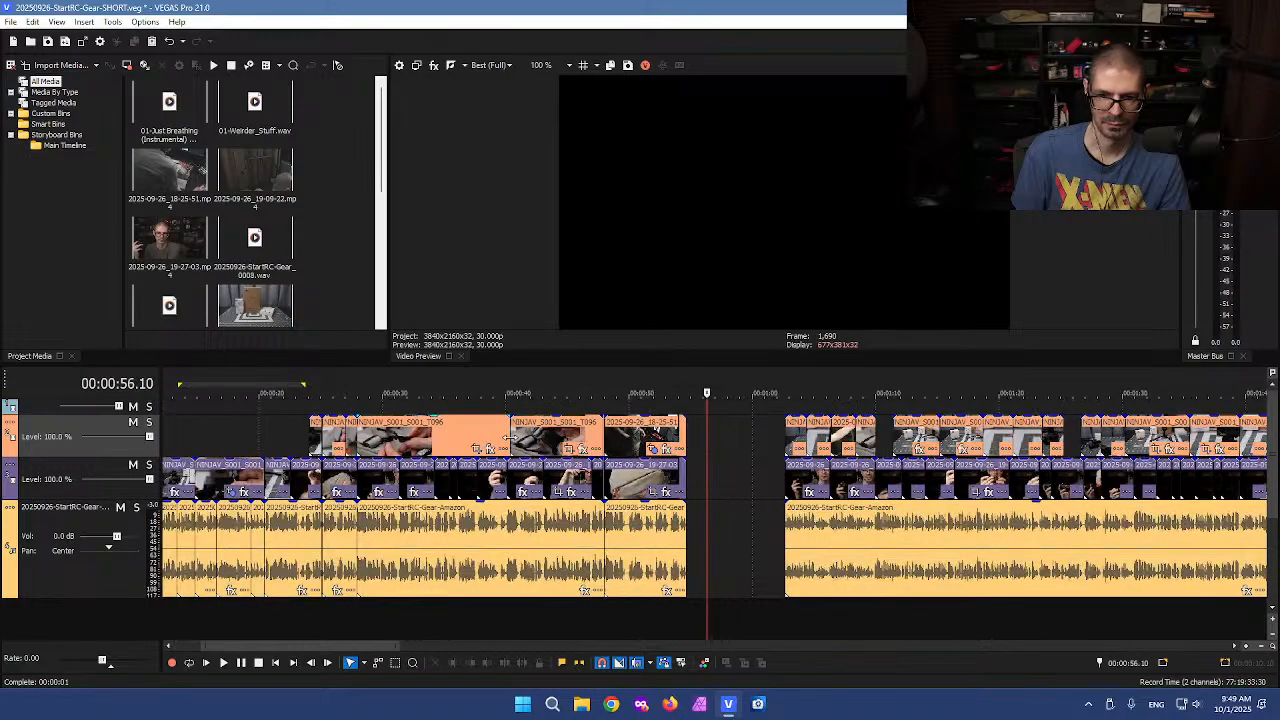
scroll(508, 440, "down", 3)
left_click(346, 440)
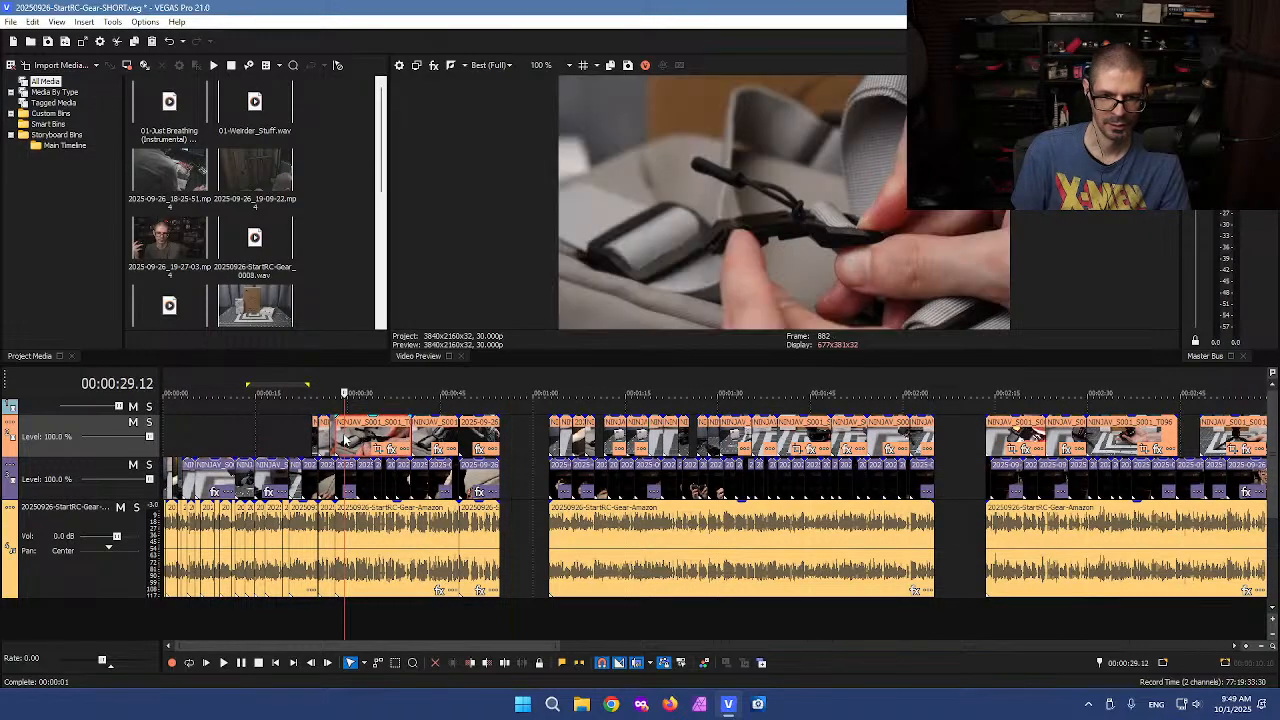
scroll(591, 447, "up", 3)
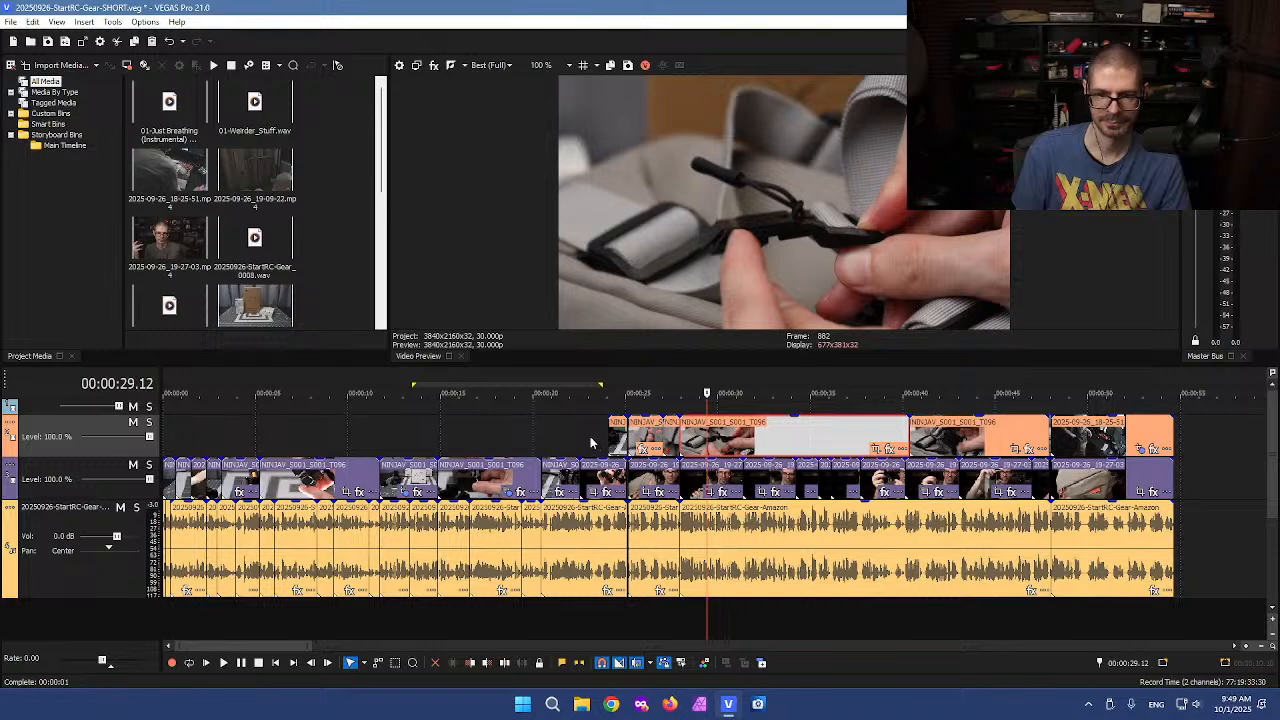
left_click(601, 444)
left_click(624, 445)
scroll(648, 447, "up", 3)
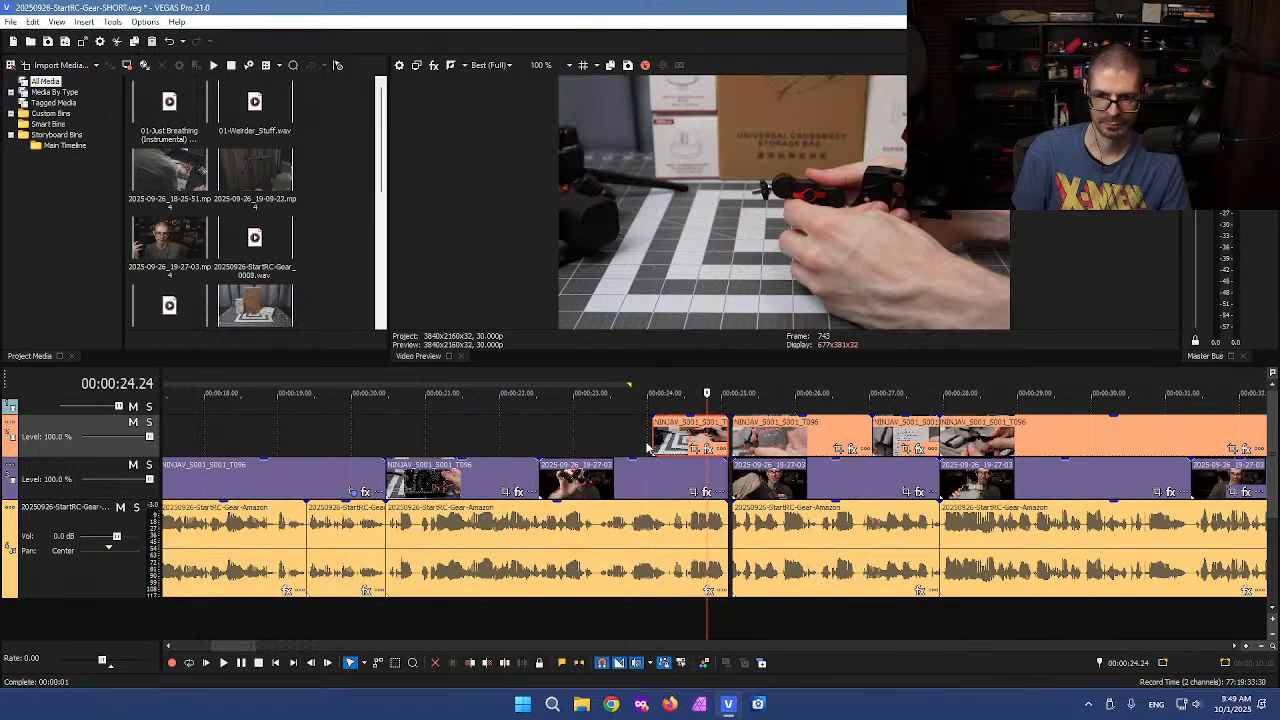
Split the talking-head clip at about 24.02 seconds and delete the piece after the cut
left_click(650, 483)
key("s")
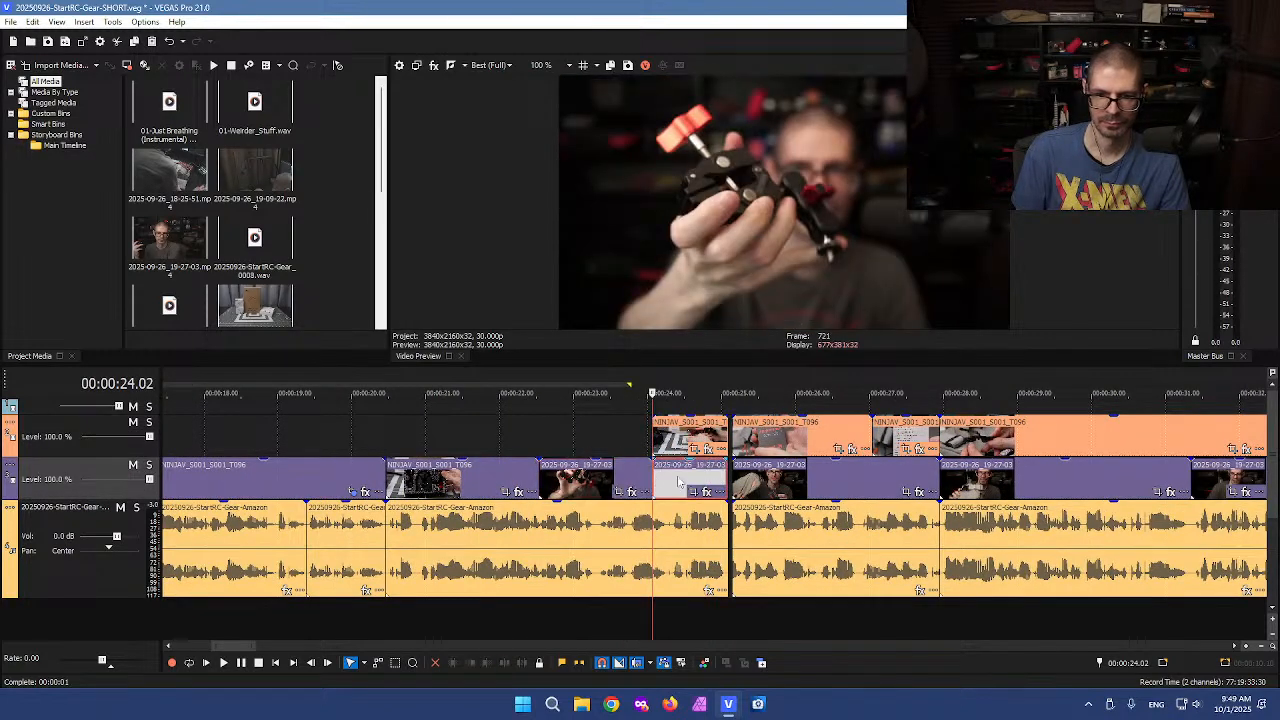
left_click(677, 483)
key("Delete")
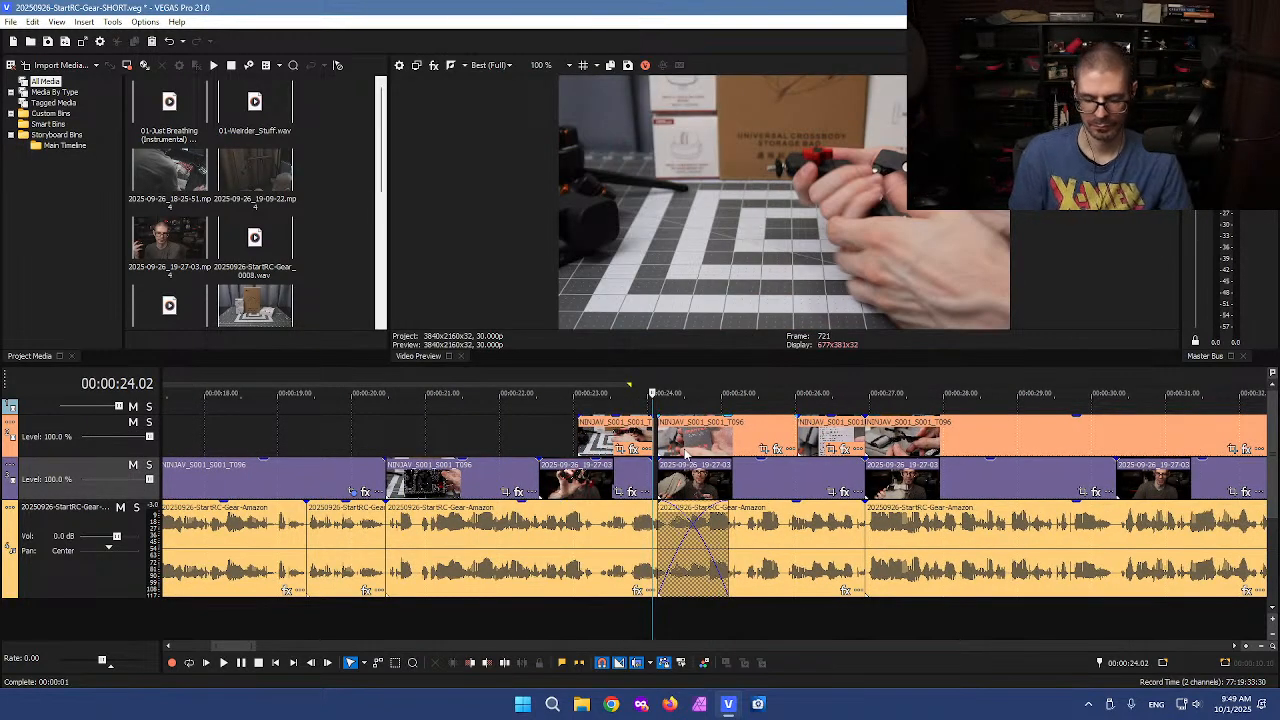
key("ctrl+z")
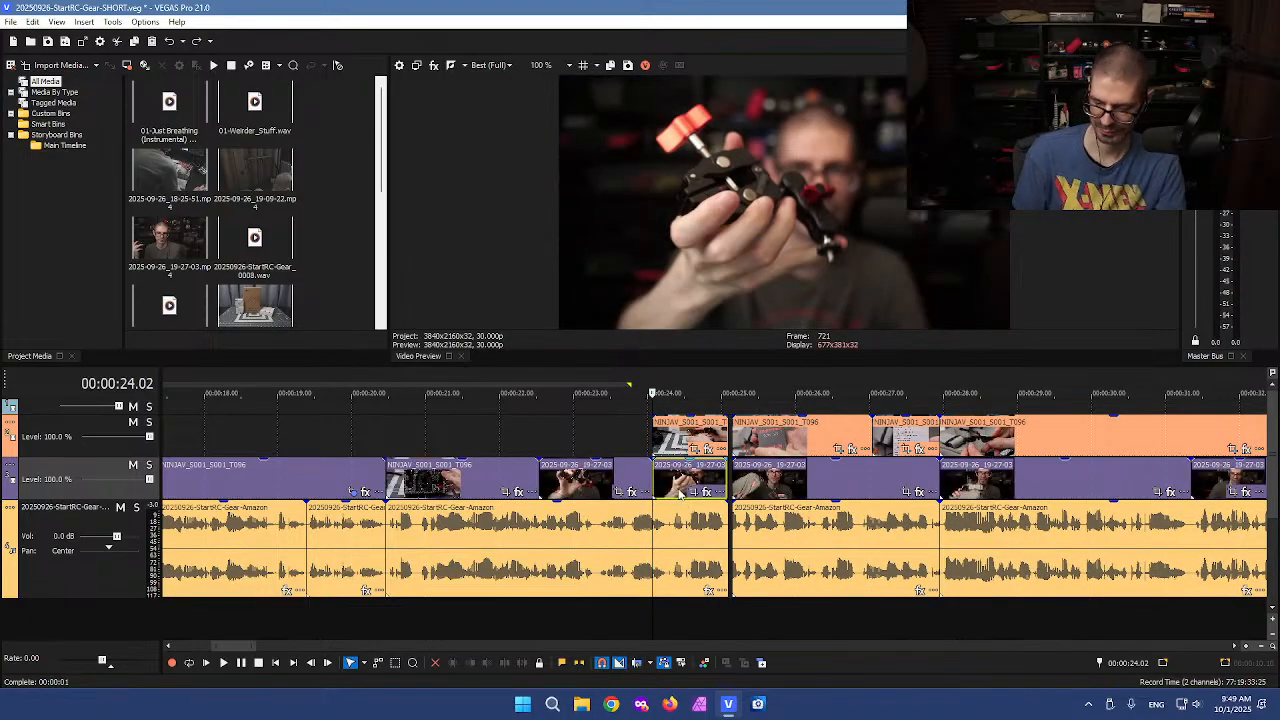
key("Delete")
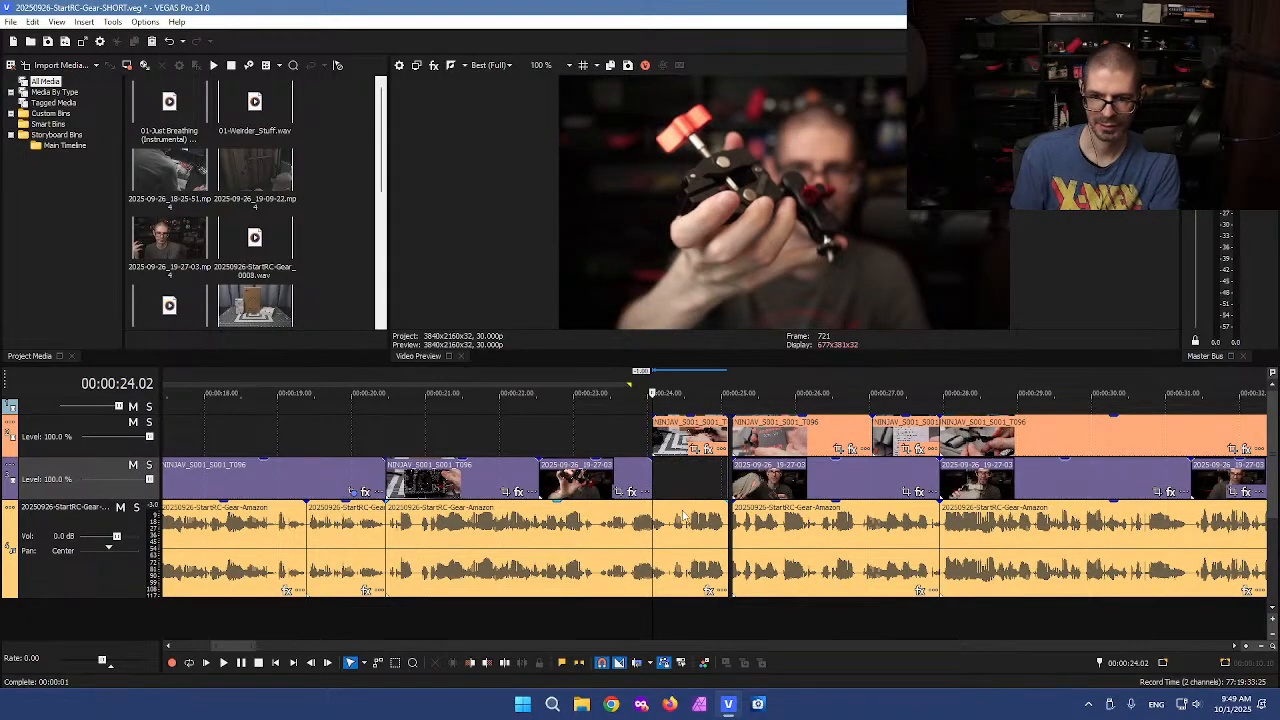
Move the B-roll clip at about 24 seconds down onto the lower video track to fill the gap
left_click(675, 436)
scroll(675, 436, "up", 4)
left_click_drag(722, 436, 737, 473)
left_click(900, 560)
left_click_drag(921, 481, 915, 485)
left_click(911, 522)
Split the tracks at about 25.01 seconds and delete the leftover clip pieces before the next section
scroll(732, 620, "up", 2)
left_click(701, 615)
key("s")
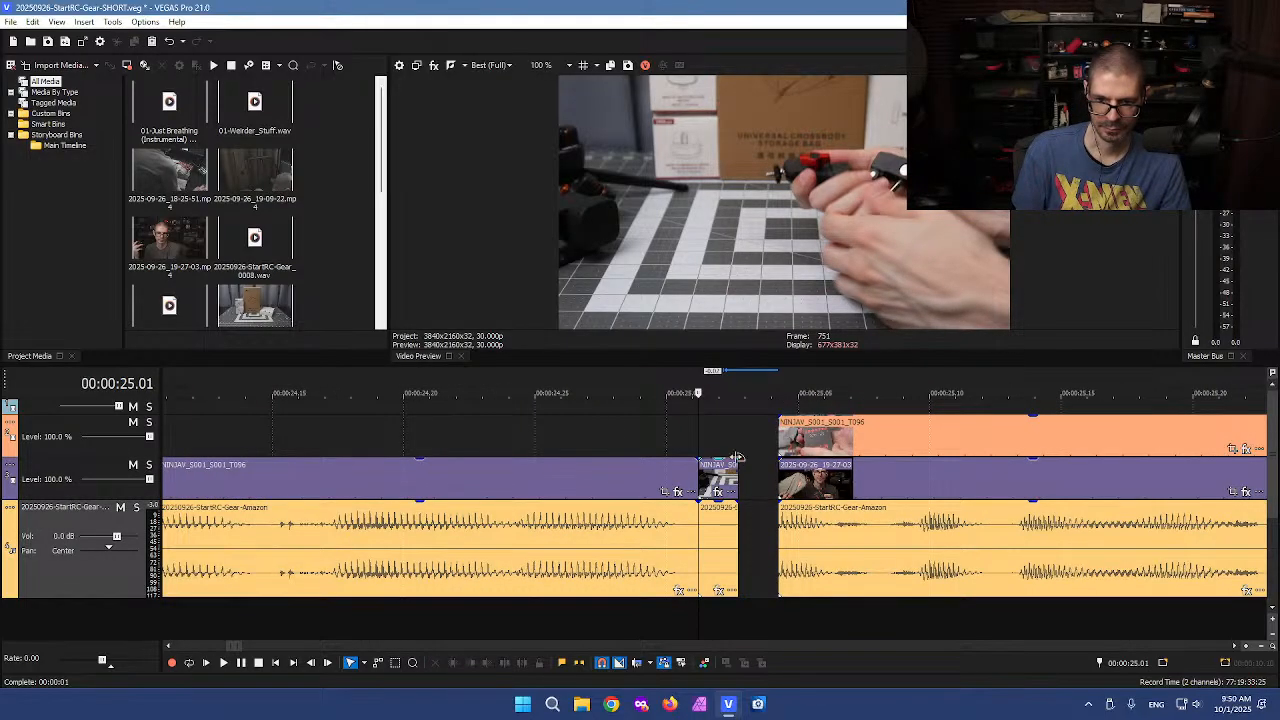
left_click_drag(754, 460, 720, 555)
key("Delete")
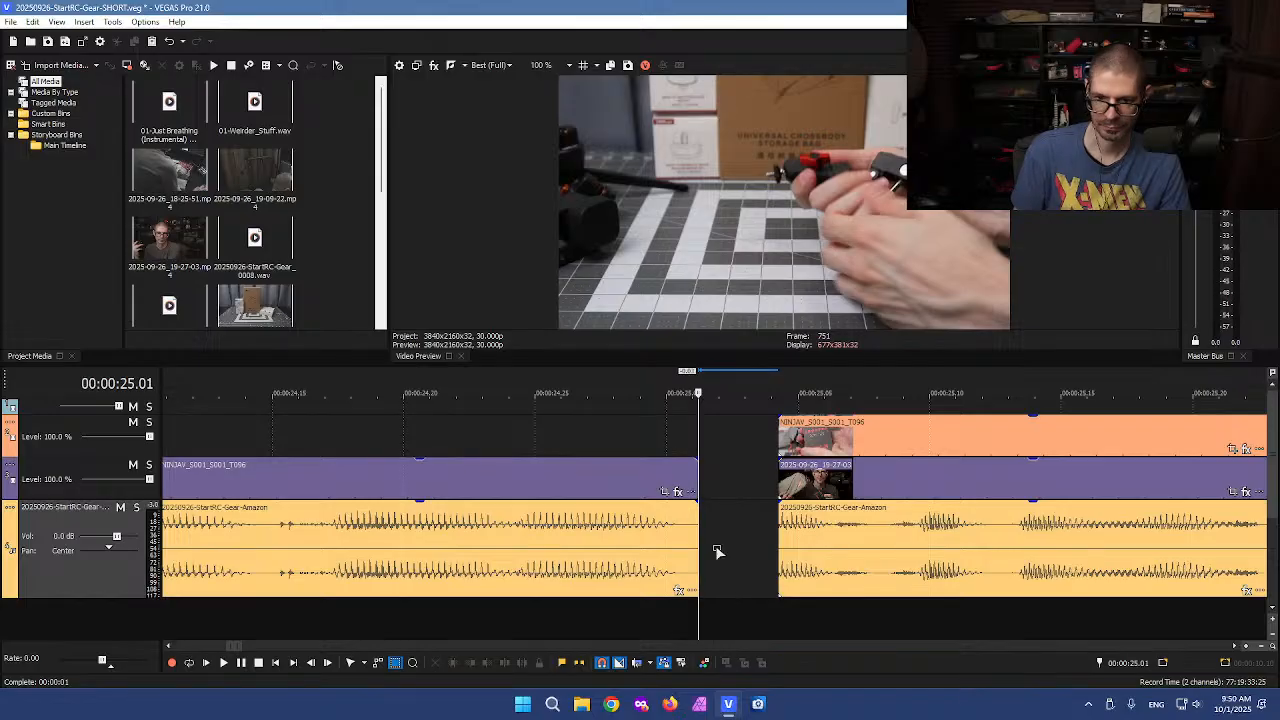
Browse the timeline back to the section around 20 seconds that needs trimming
left_click(742, 529)
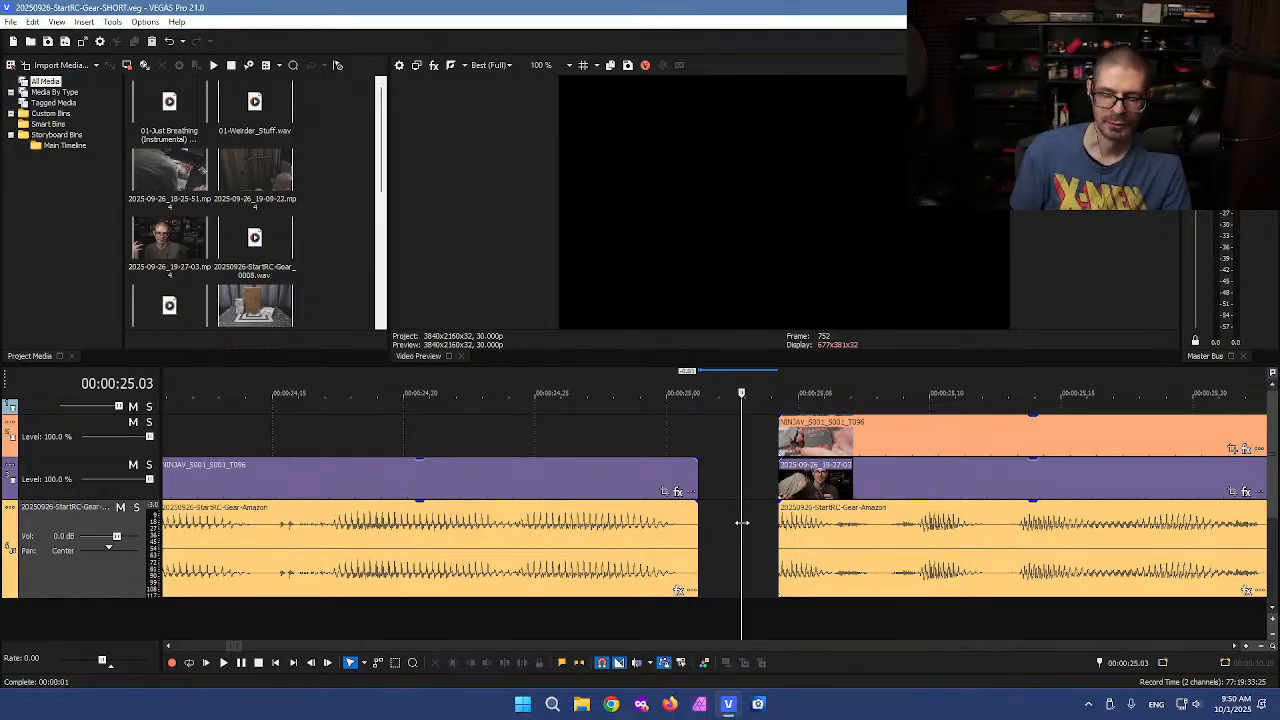
scroll(743, 517, "down", 10)
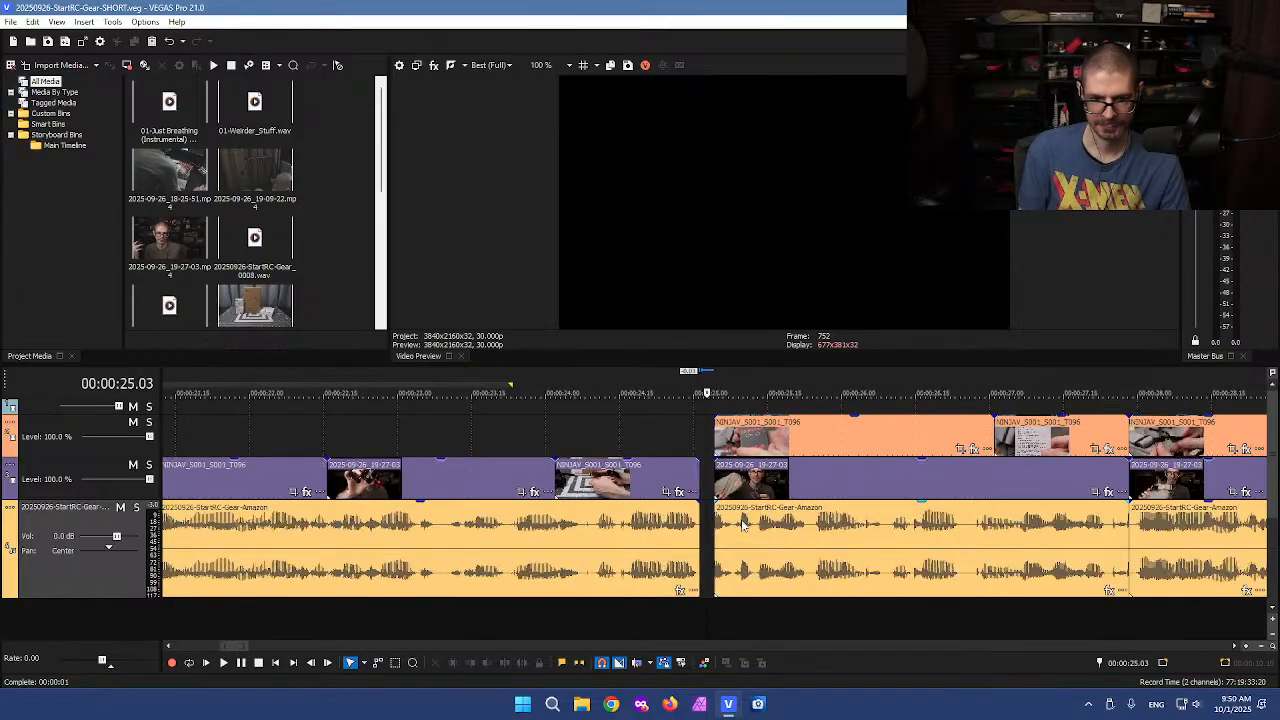
left_click(630, 549)
scroll(652, 558, "up", 10)
left_click(633, 544)
scroll(662, 553, "up", 4)
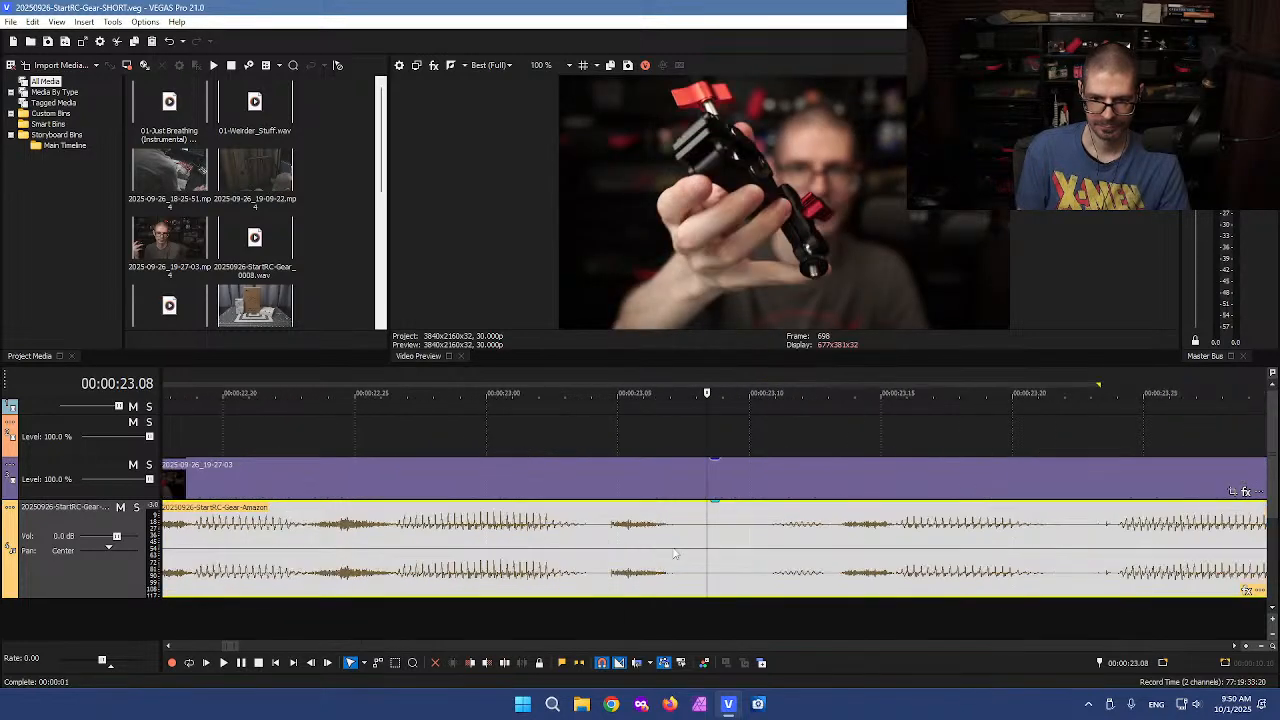
scroll(700, 530, "down", 3)
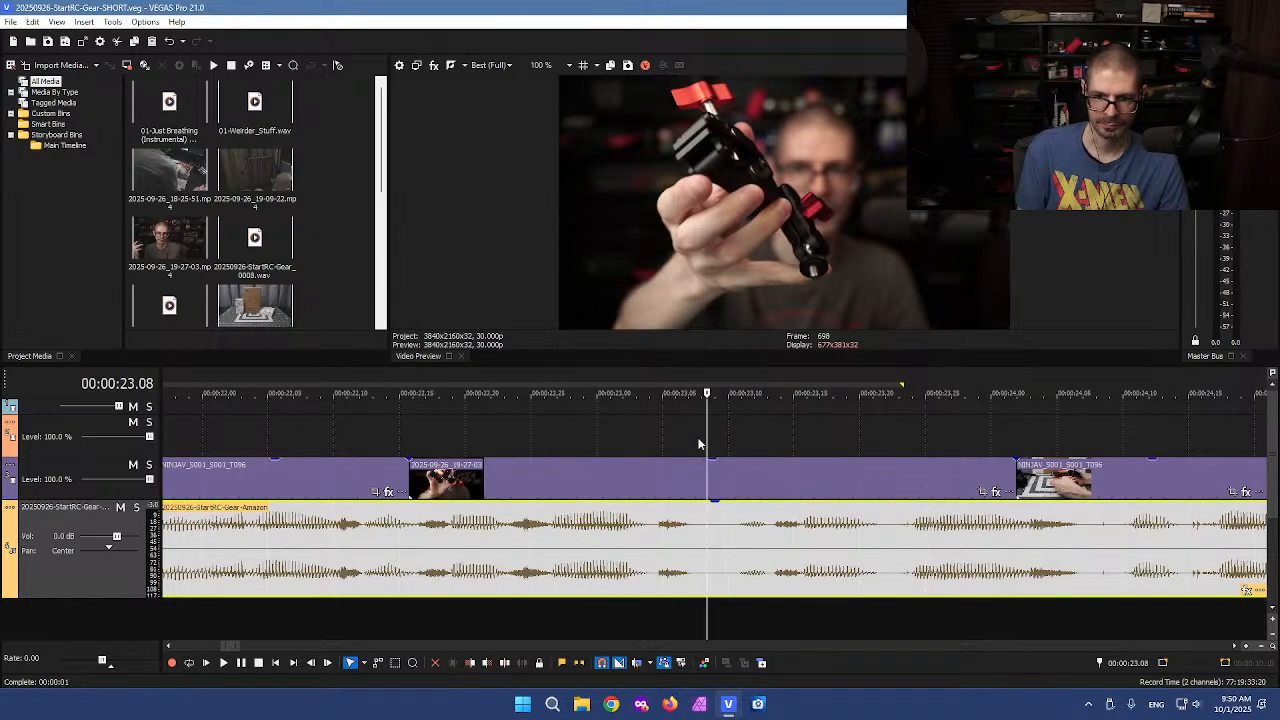
left_click_drag(705, 438, 526, 433)
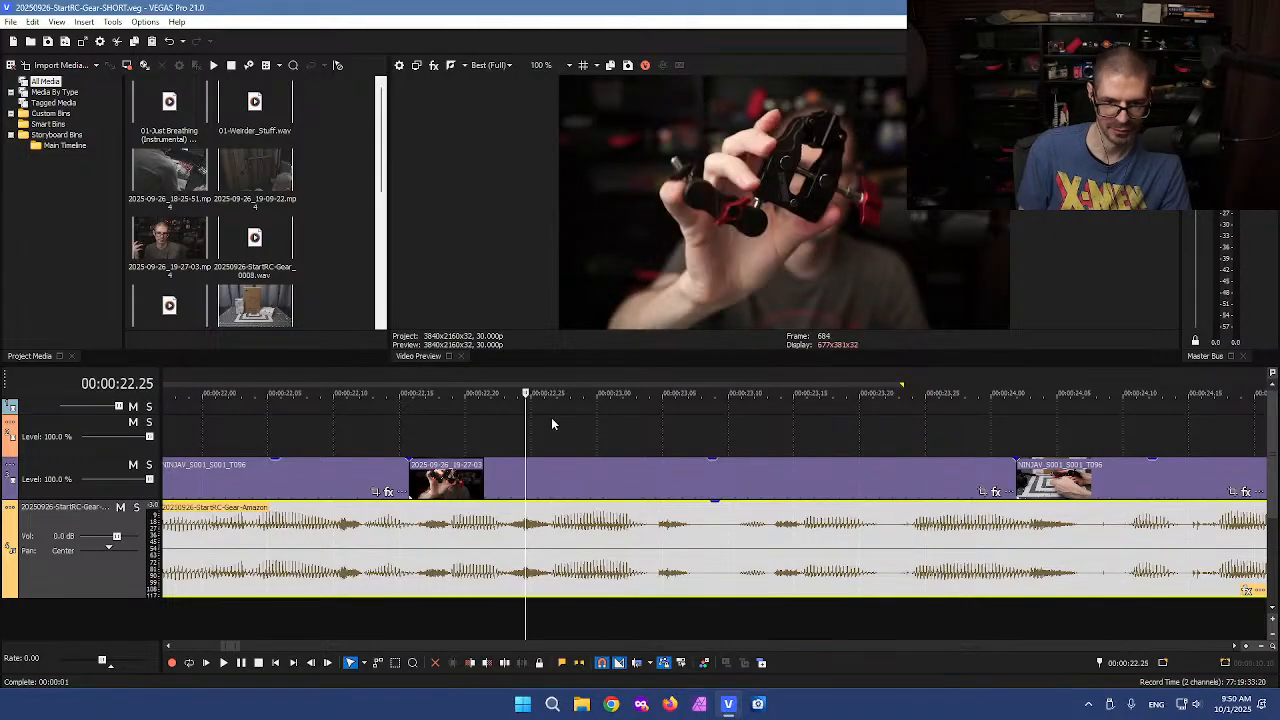
scroll(547, 444, "down", 3)
left_click(515, 531)
scroll(727, 541, "up", 4)
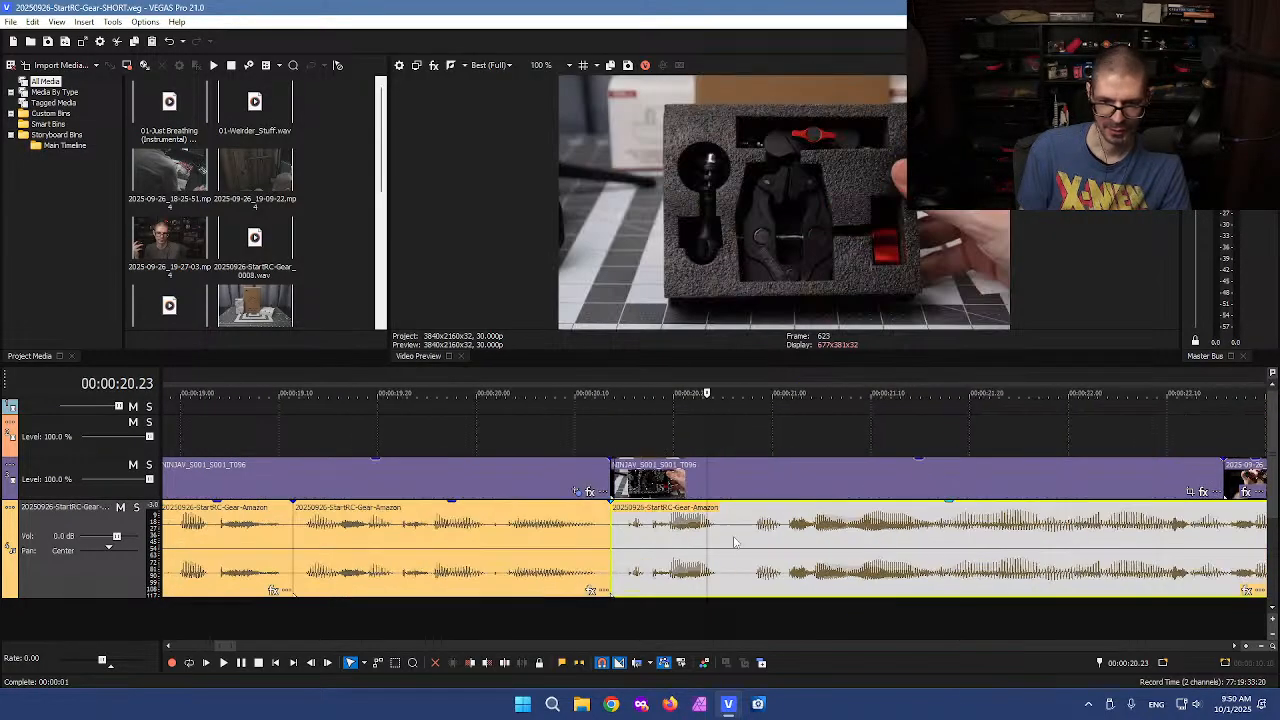
Split the voiceover at about 20.23 and 20.28 seconds and delete the short piece between the cuts
key("s")
left_click(749, 538)
key("s")
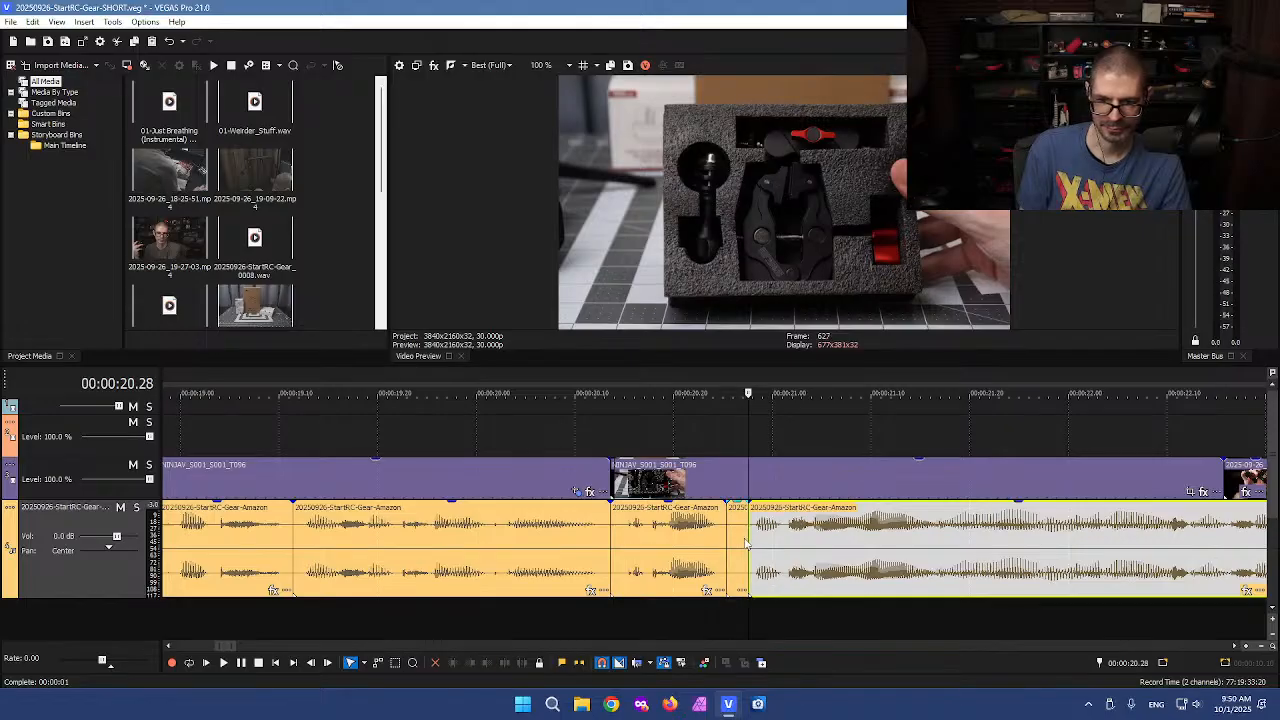
left_click(738, 540)
key("Delete")
Split the video and voiceover at about 20.13 and 20.15 seconds and delete the short piece between
left_click(640, 552)
scroll(645, 570, "up", 3)
left_click(684, 616)
key("s")
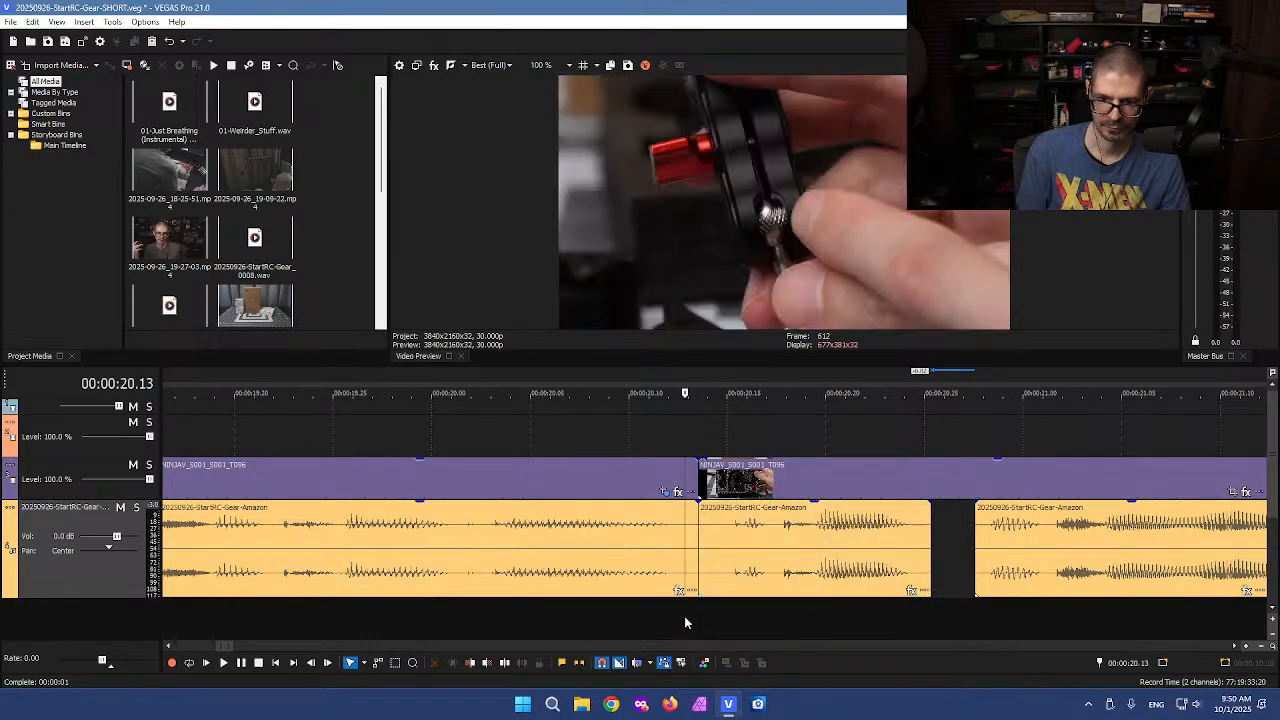
left_click(719, 622)
key("s")
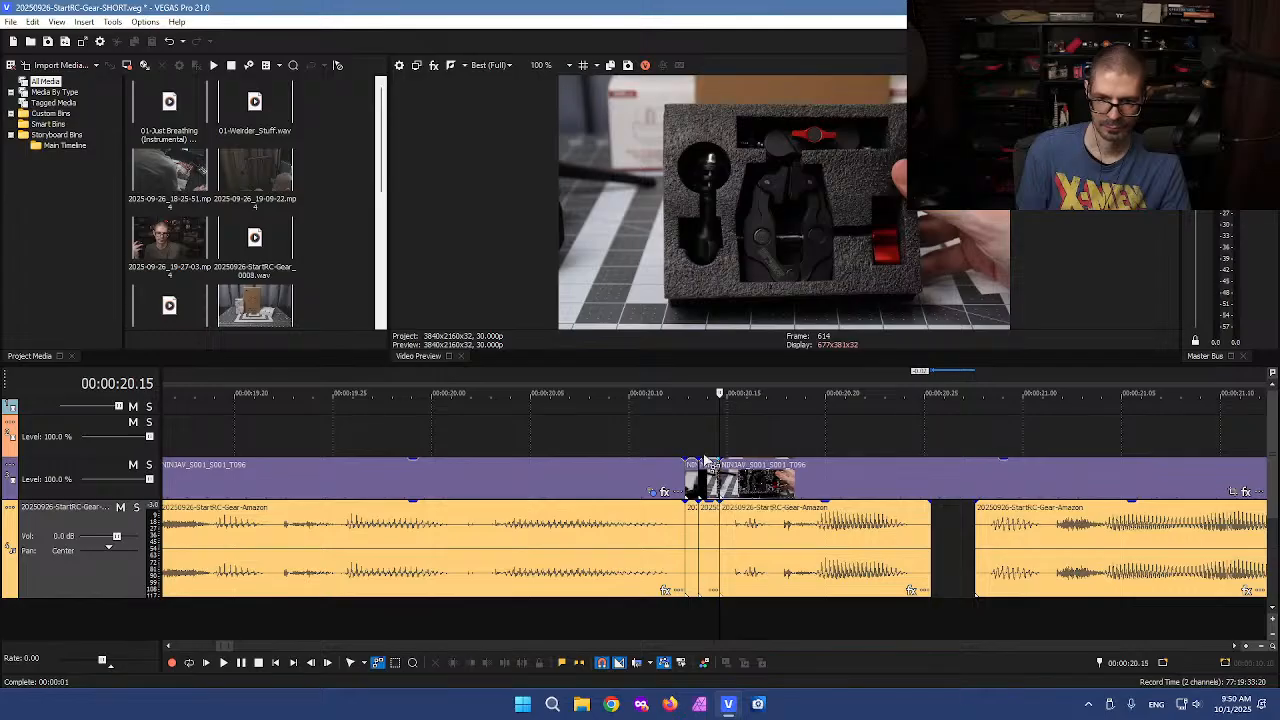
left_click(712, 585)
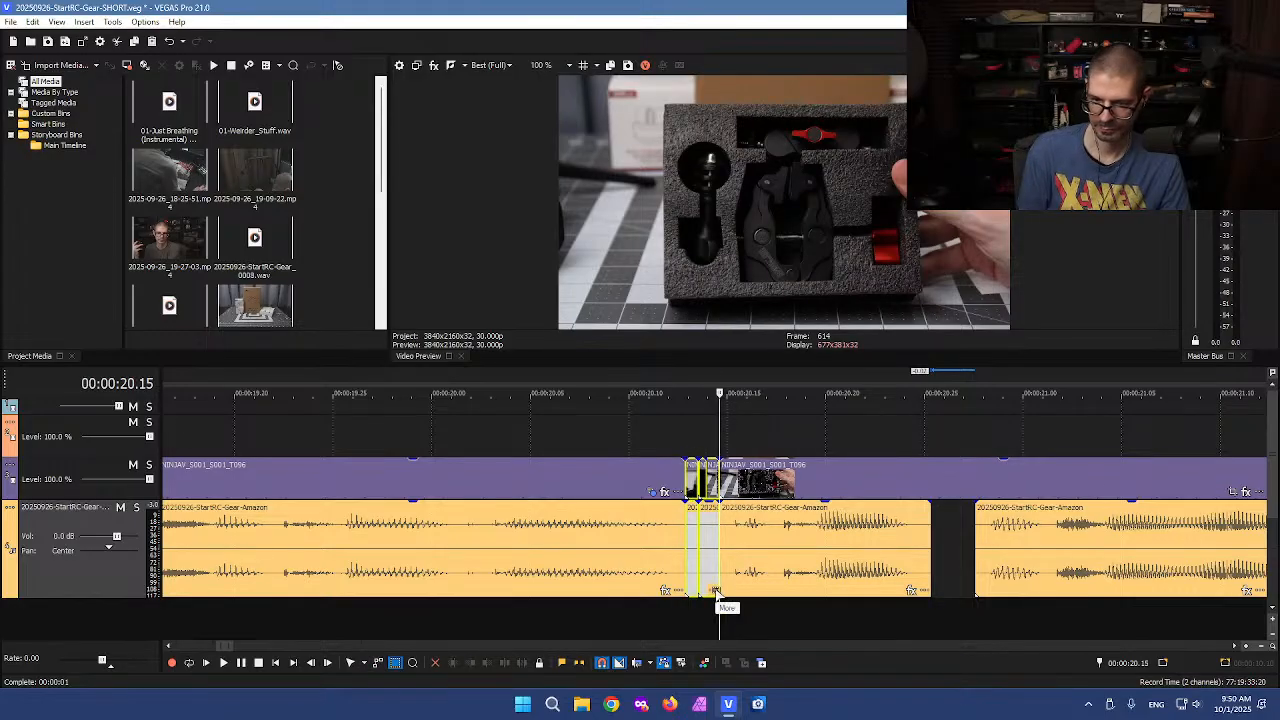
key("Delete")
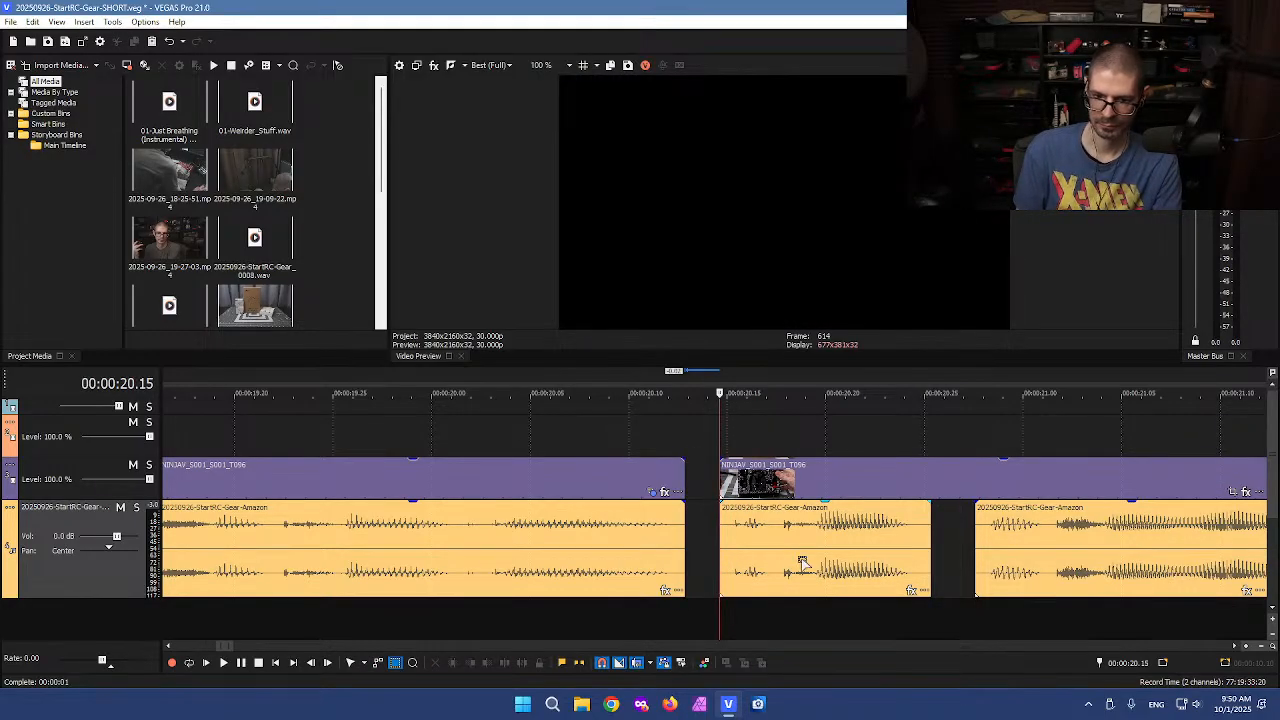
Move the voiceover clip after the cut so it butts against the following audio clip
left_click(805, 562)
key("f")
key("Left")
key("Left")
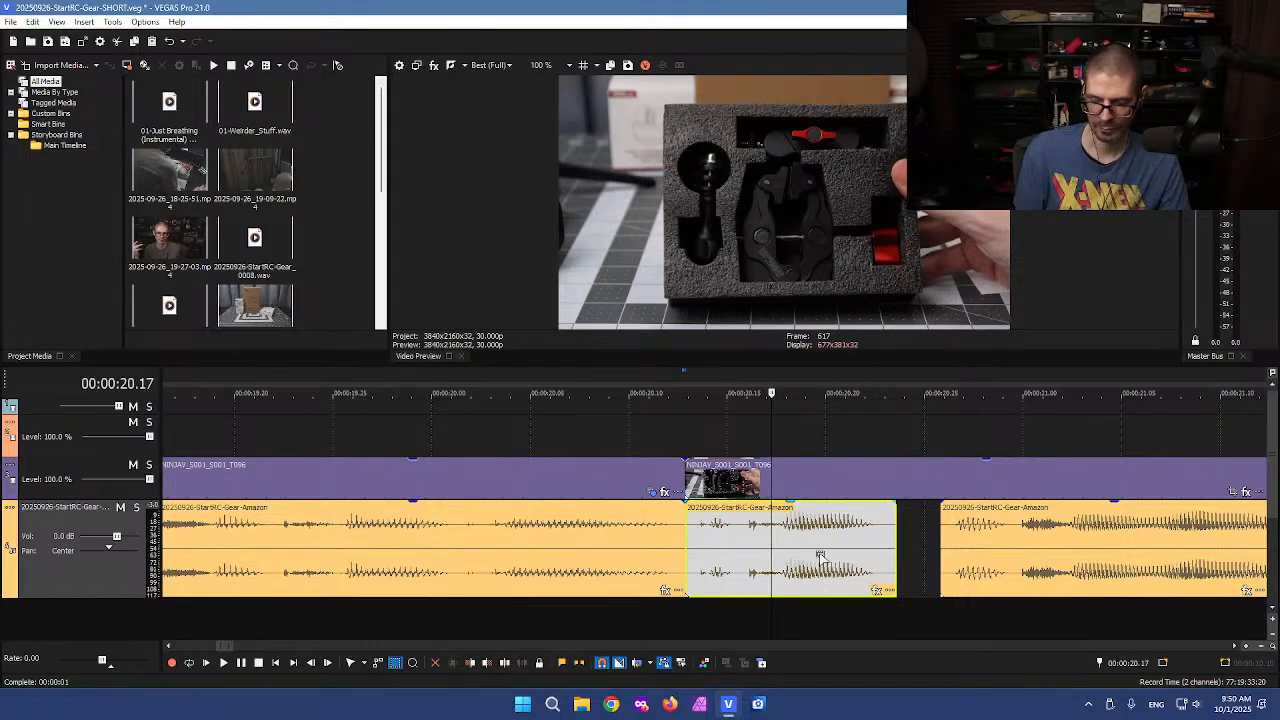
left_click_drag(818, 557, 860, 551)
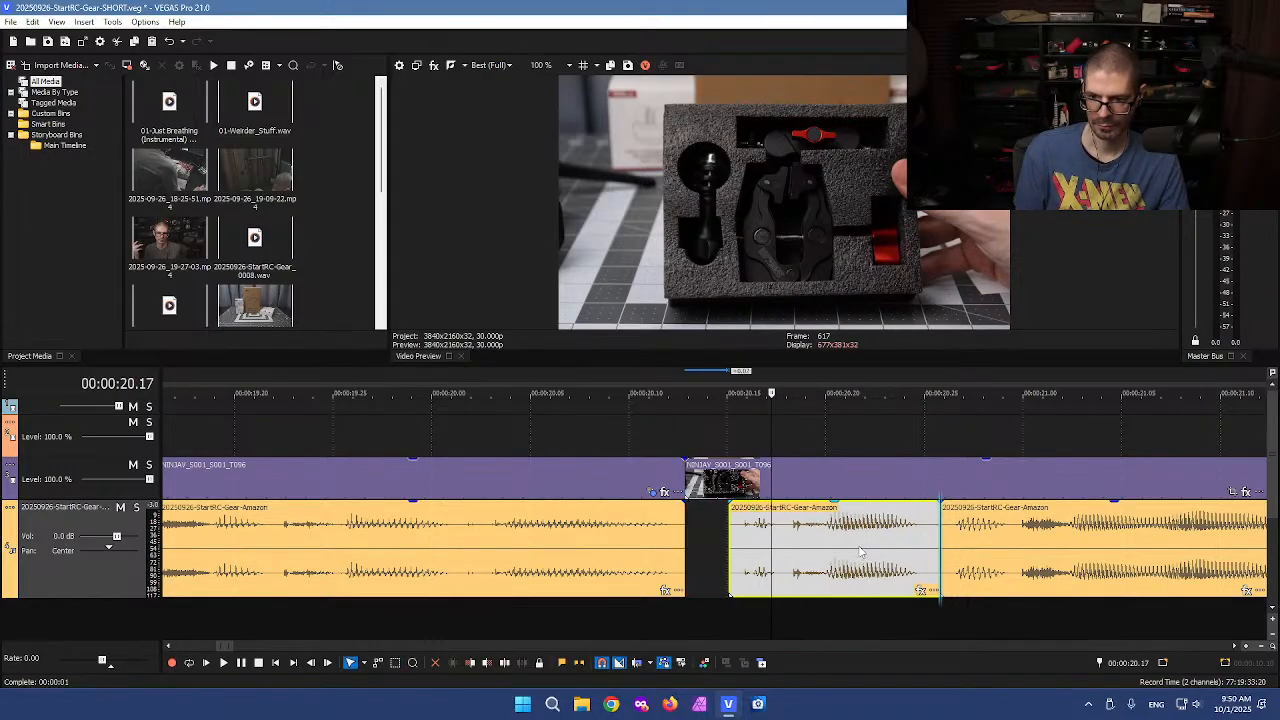
Split the B-roll clip at the start of the voiceover clip and delete its leading piece
left_click(733, 480)
key("s")
left_click(705, 473)
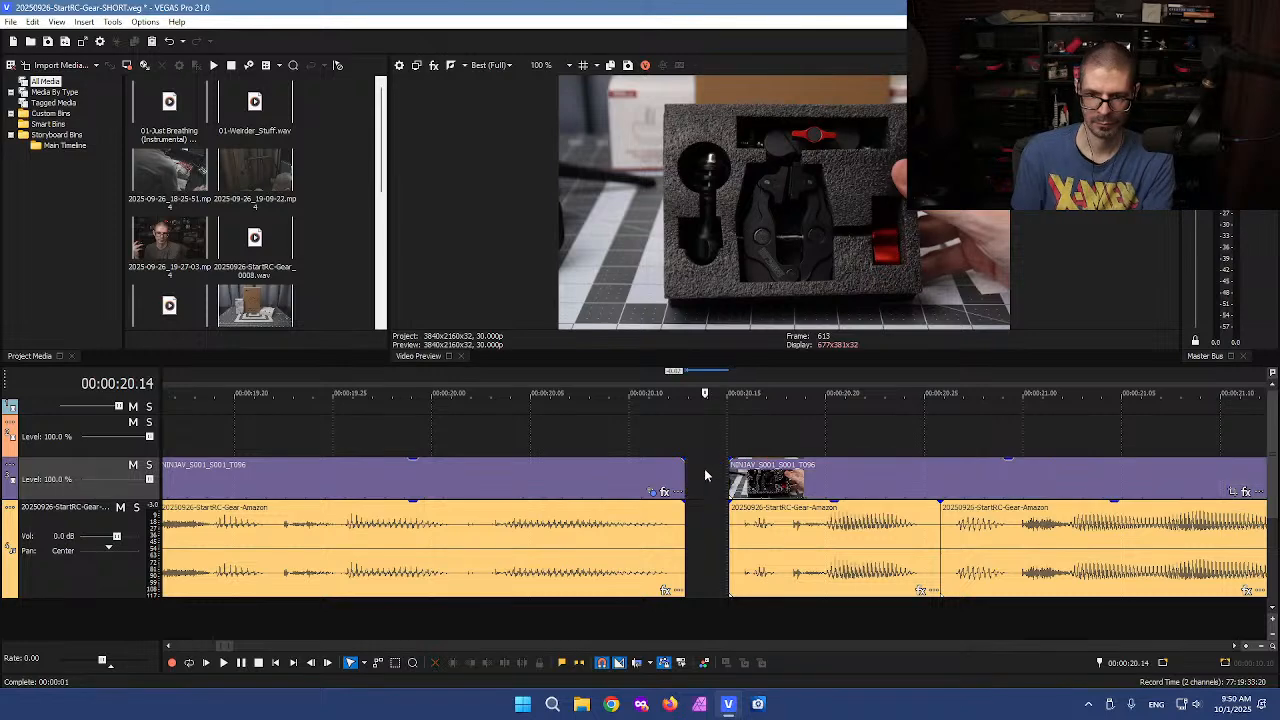
key("Delete")
Close the gap at about 20.13 seconds by sliding the following clips left
left_click_drag(778, 517, 732, 517)
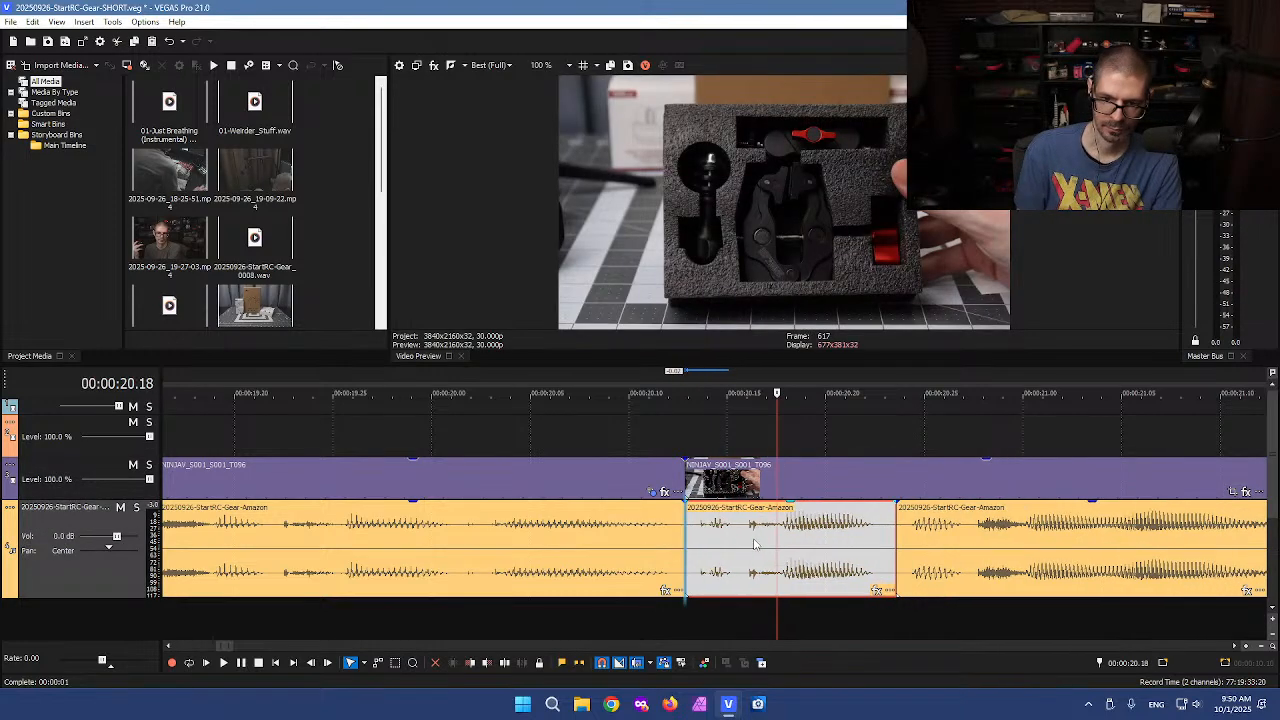
left_click(831, 431)
scroll(838, 432, "down", 10)
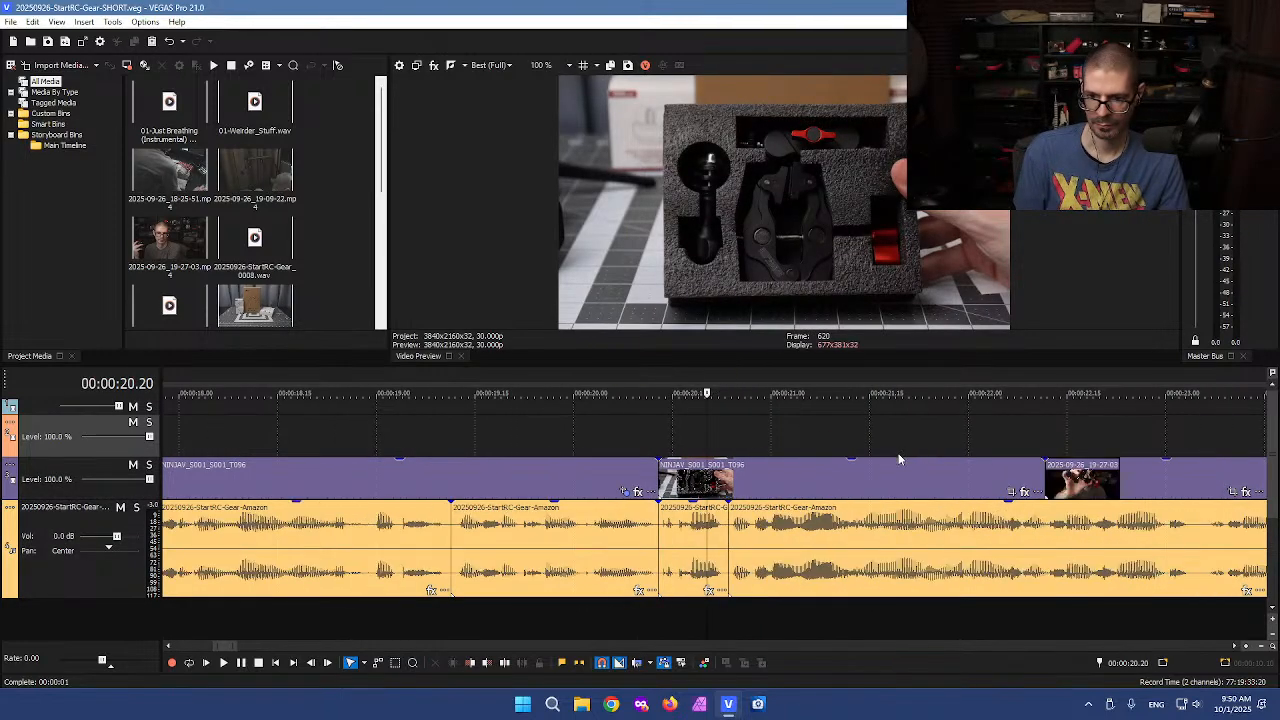
left_click(908, 442)
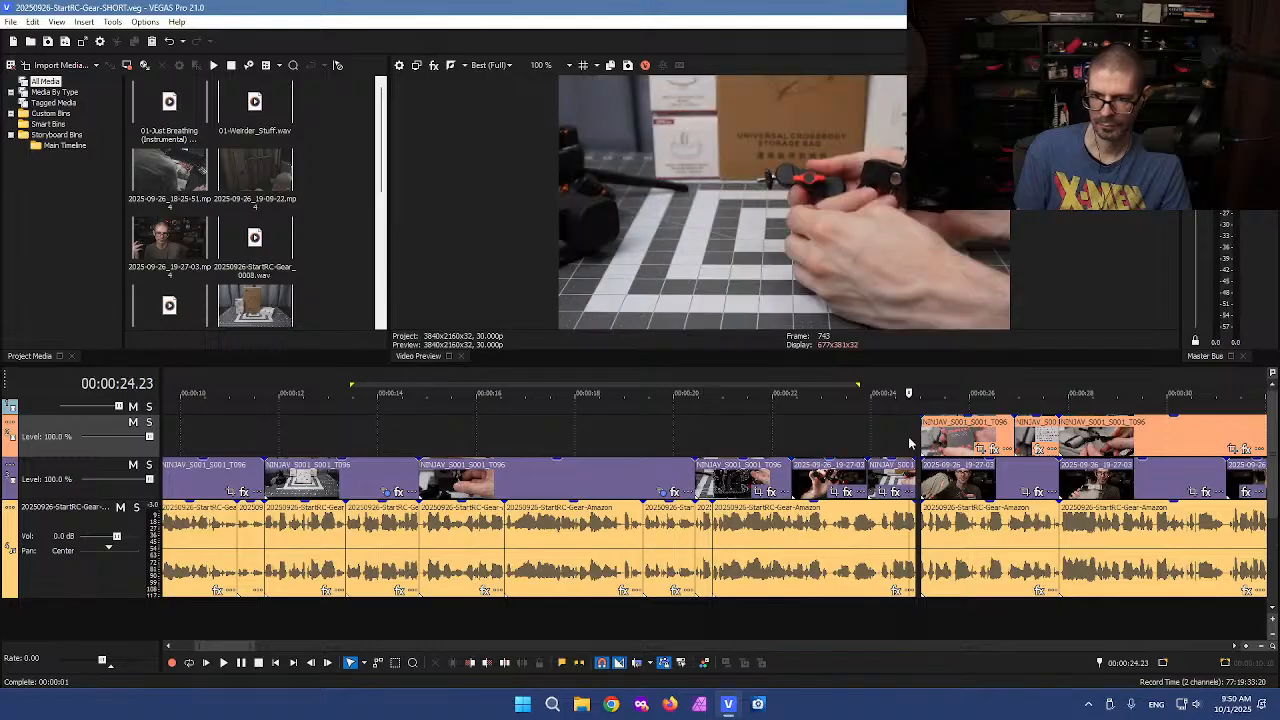
scroll(903, 452, "down", 4)
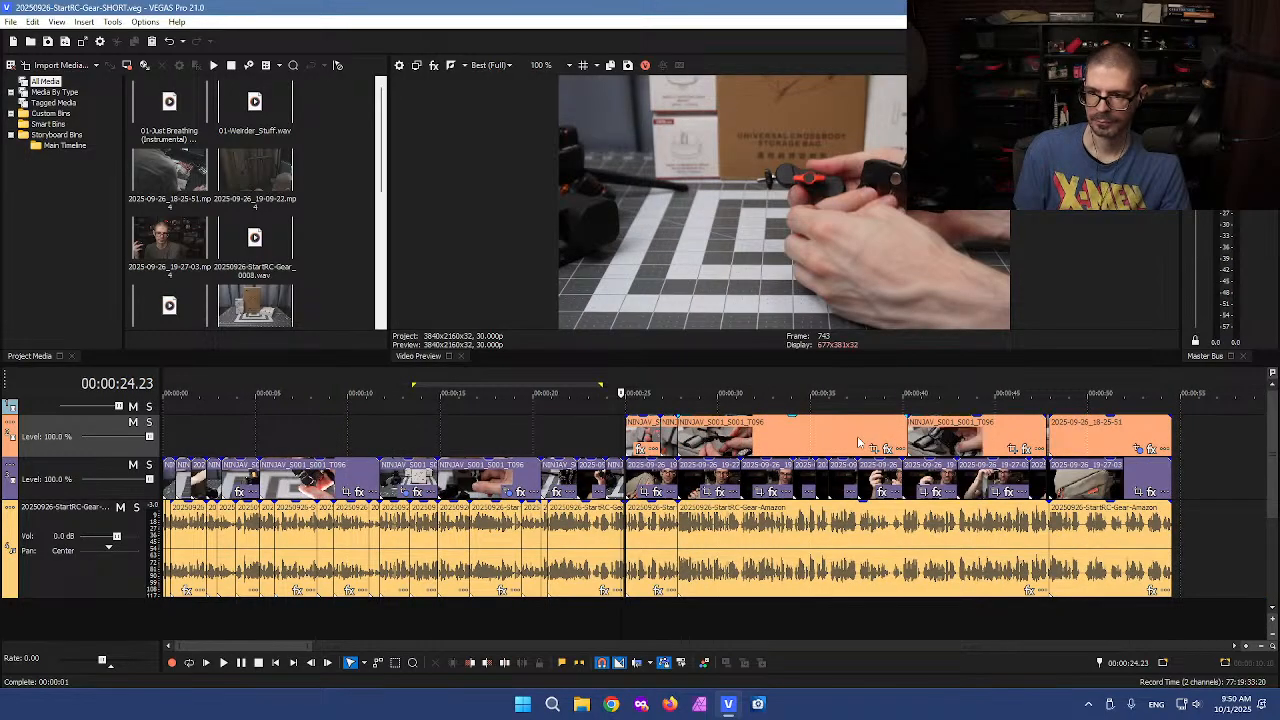
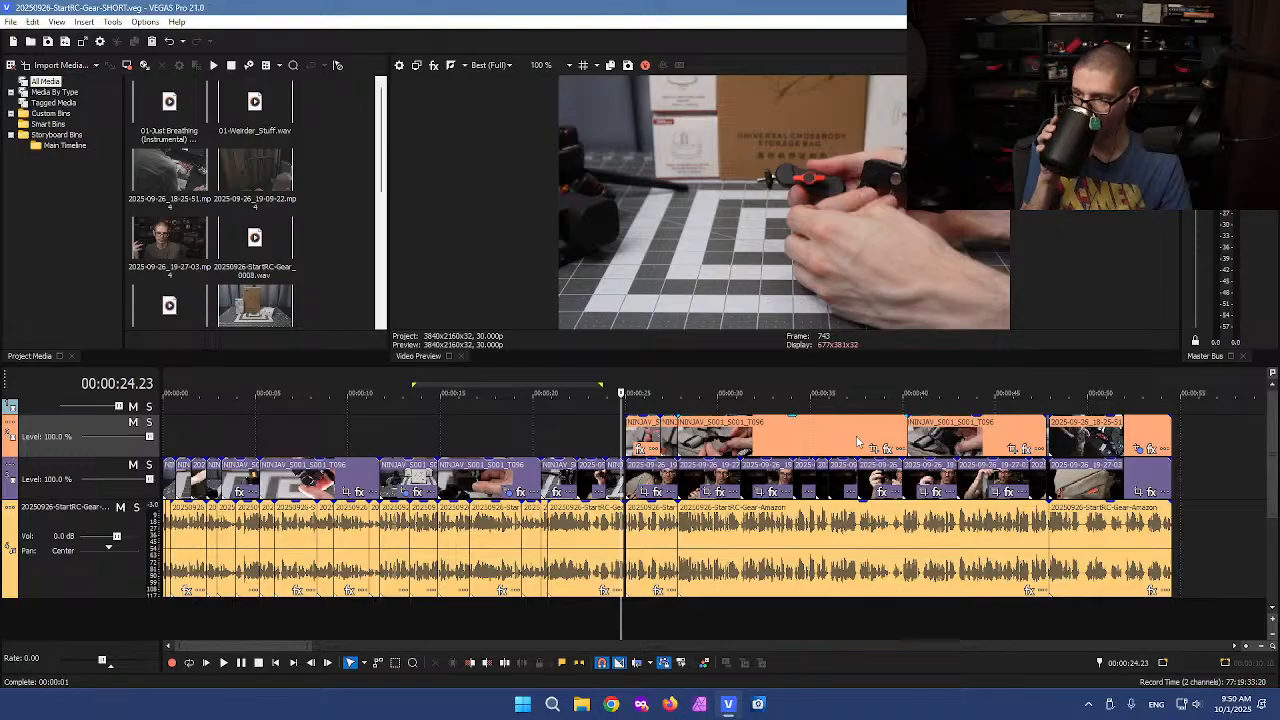
Shift the voiceover clip at about 24.6 seconds and all following clips right by about 4.5 seconds to open a gap
left_click(636, 543)
scroll(640, 543, "up", 2)
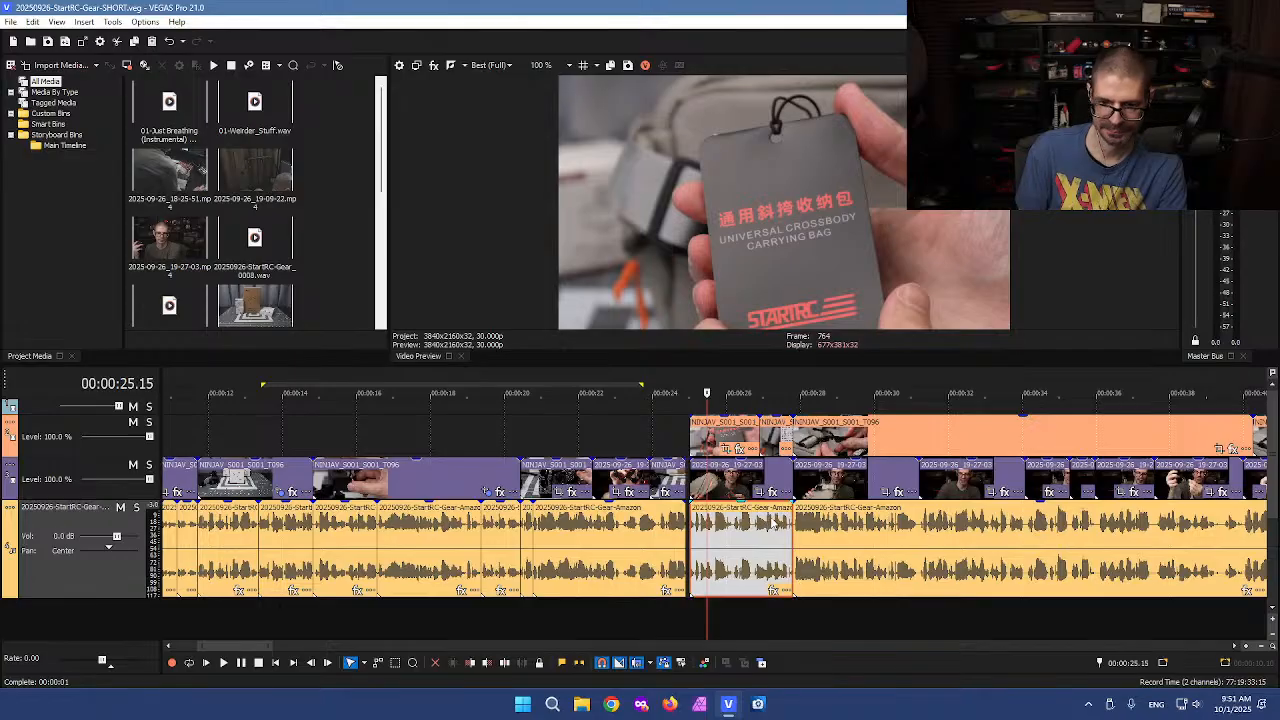
left_click_drag(758, 528, 925, 528)
left_click(756, 494)
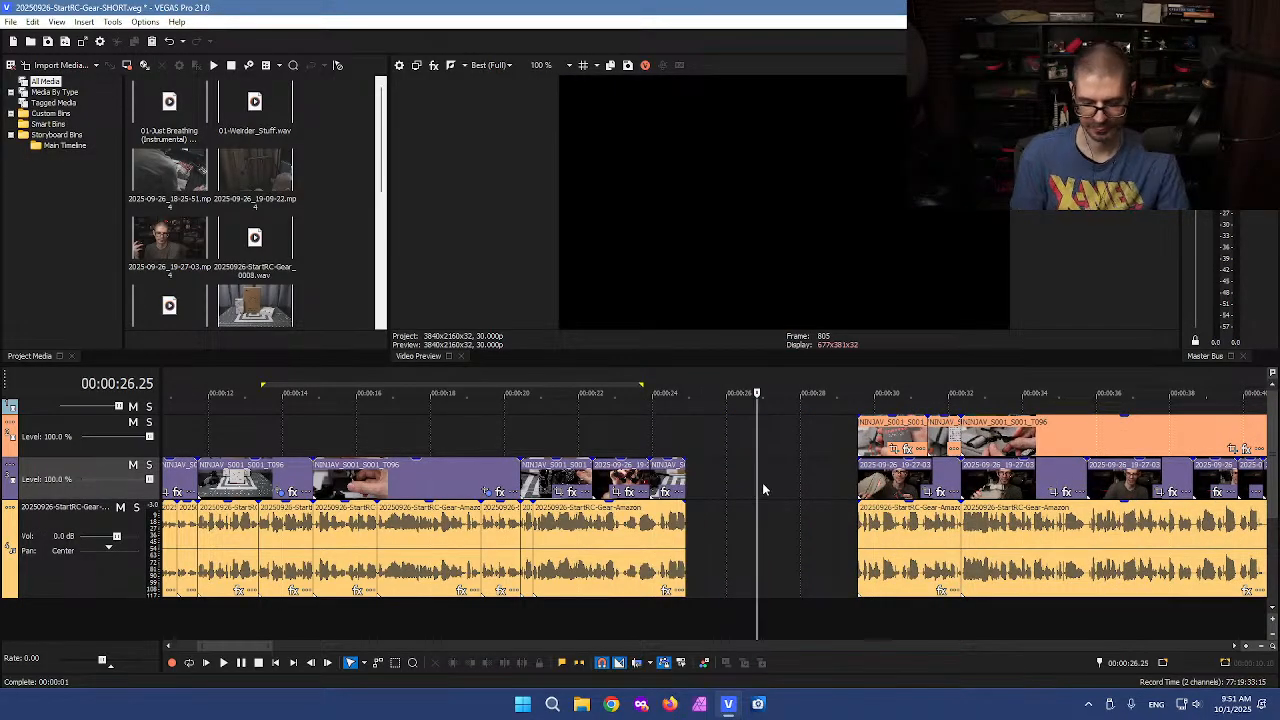
scroll(762, 482, "down", 10)
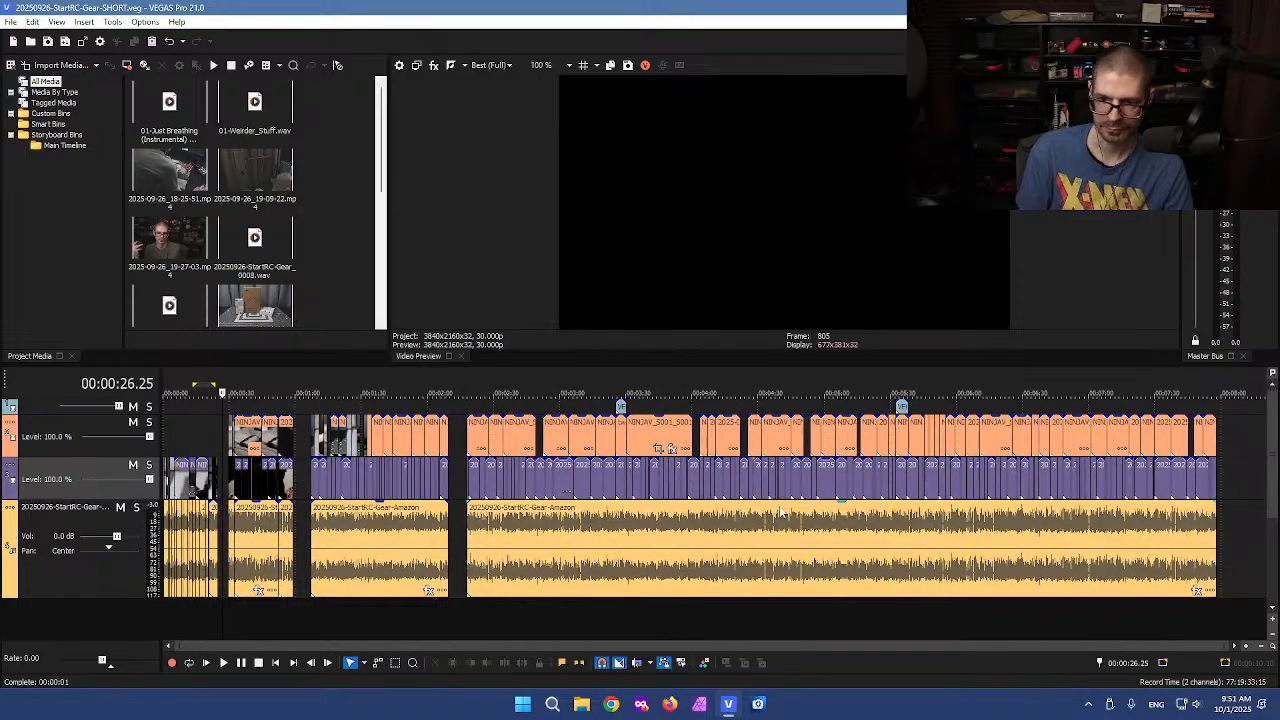
Play back the voiceover and B-roll around 5:25 to 5:38 to find the segment to relocate
left_click(844, 487)
scroll(830, 475, "up", 8)
left_click(805, 482)
left_click(864, 484)
scroll(751, 486, "up", 1)
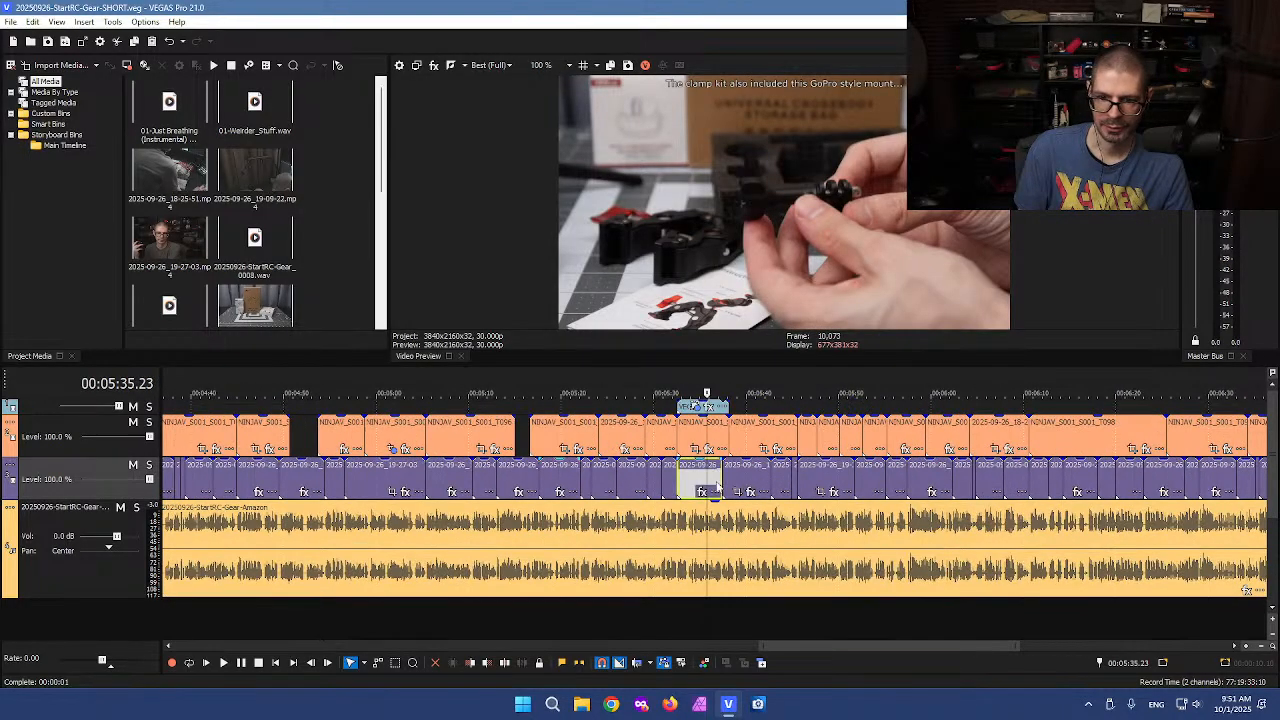
left_click(650, 468)
scroll(655, 495, "up", 2)
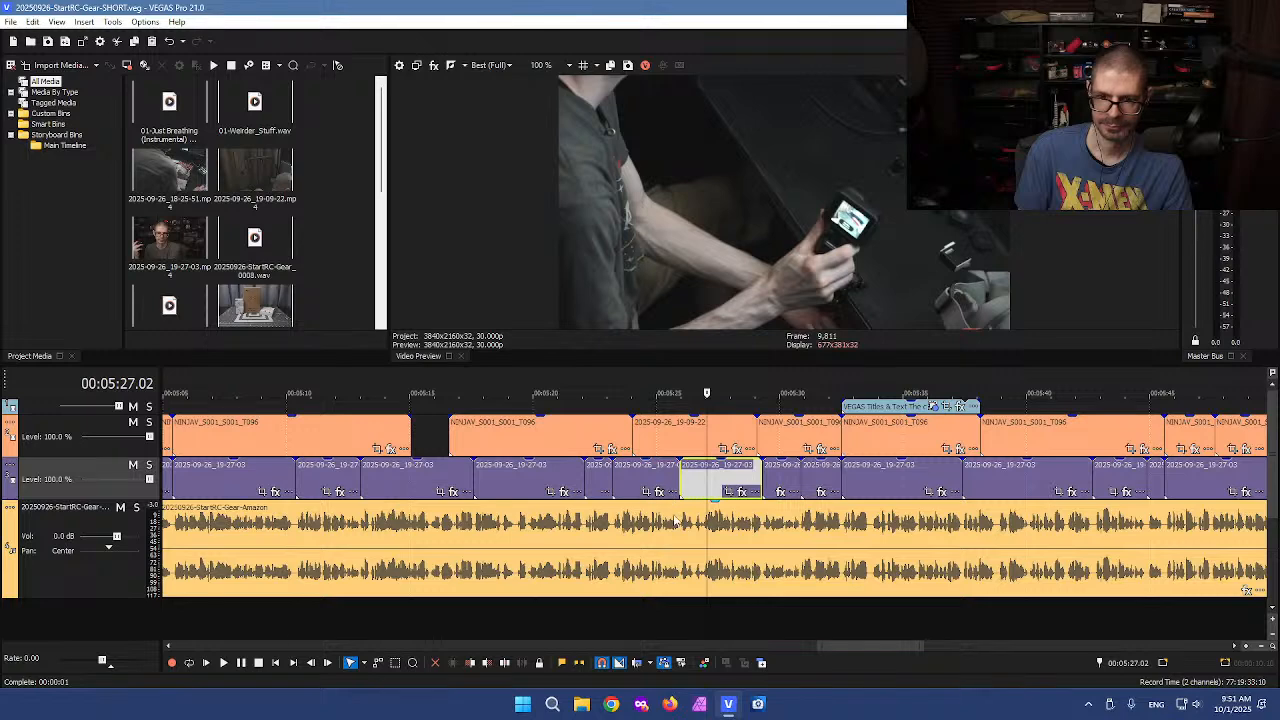
left_click(675, 520)
key("space")
scroll(700, 530, "up", 3)
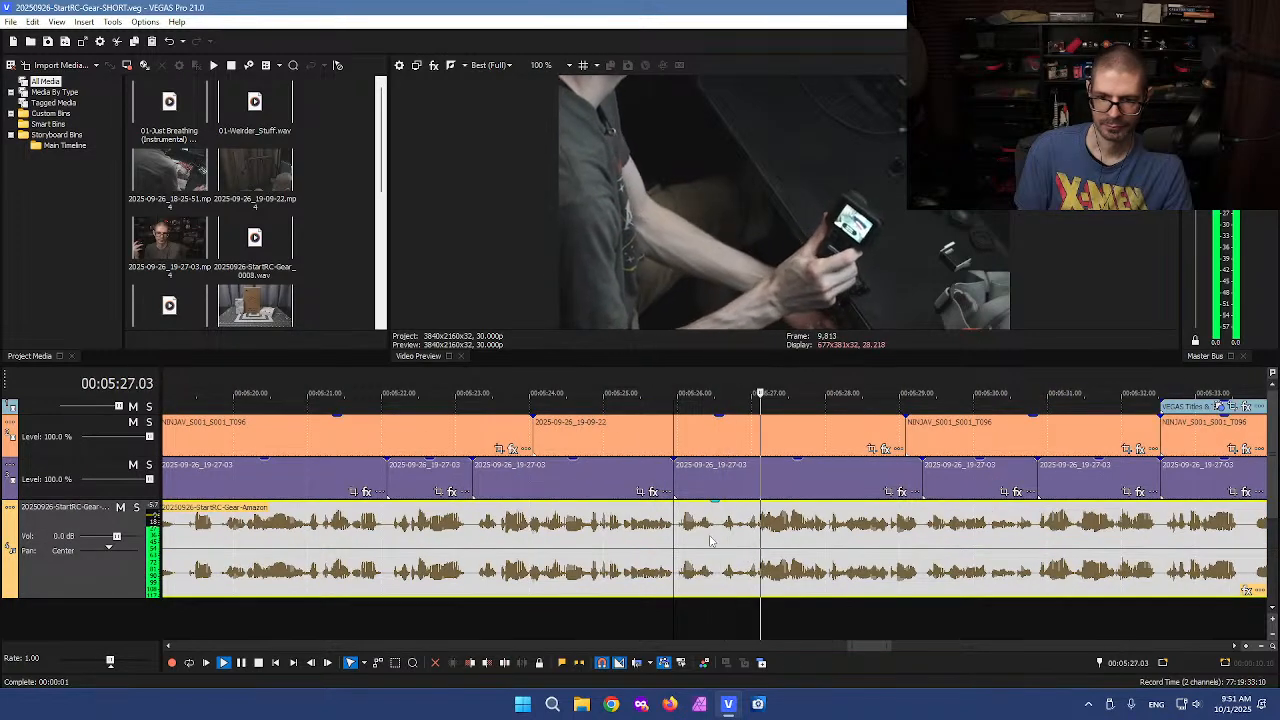
left_click(715, 544)
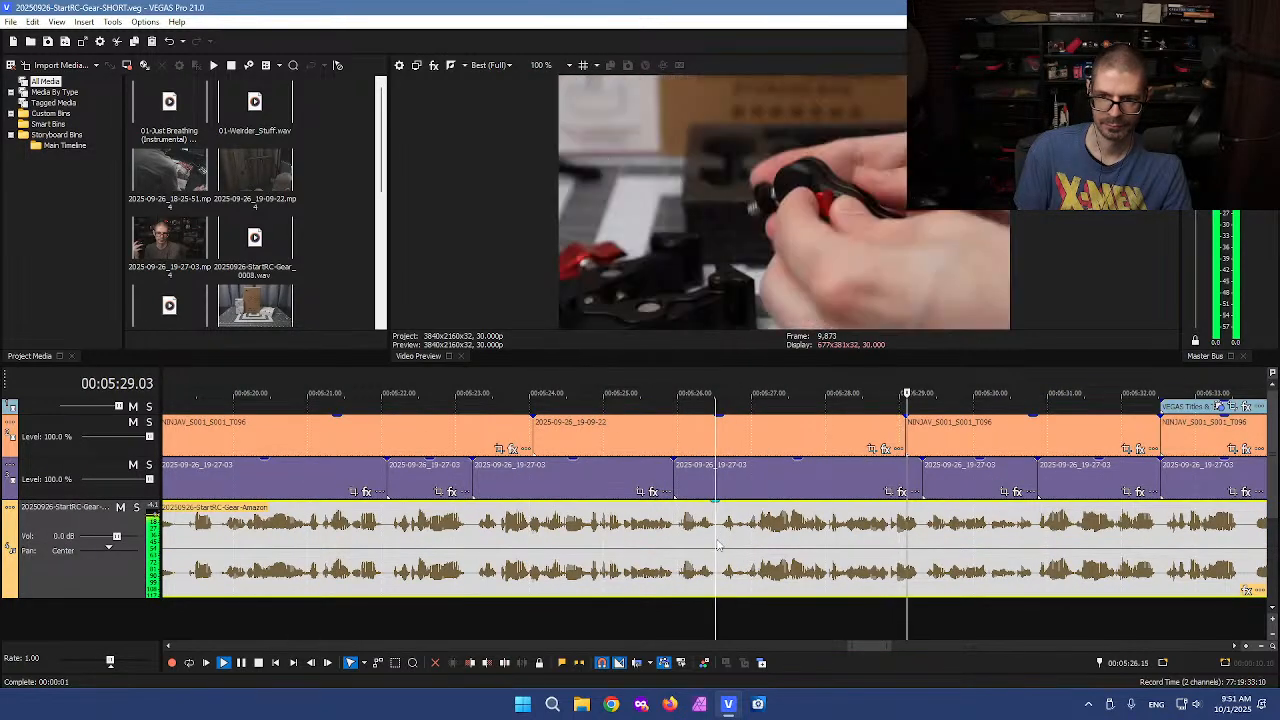
scroll(600, 542, "down", 3)
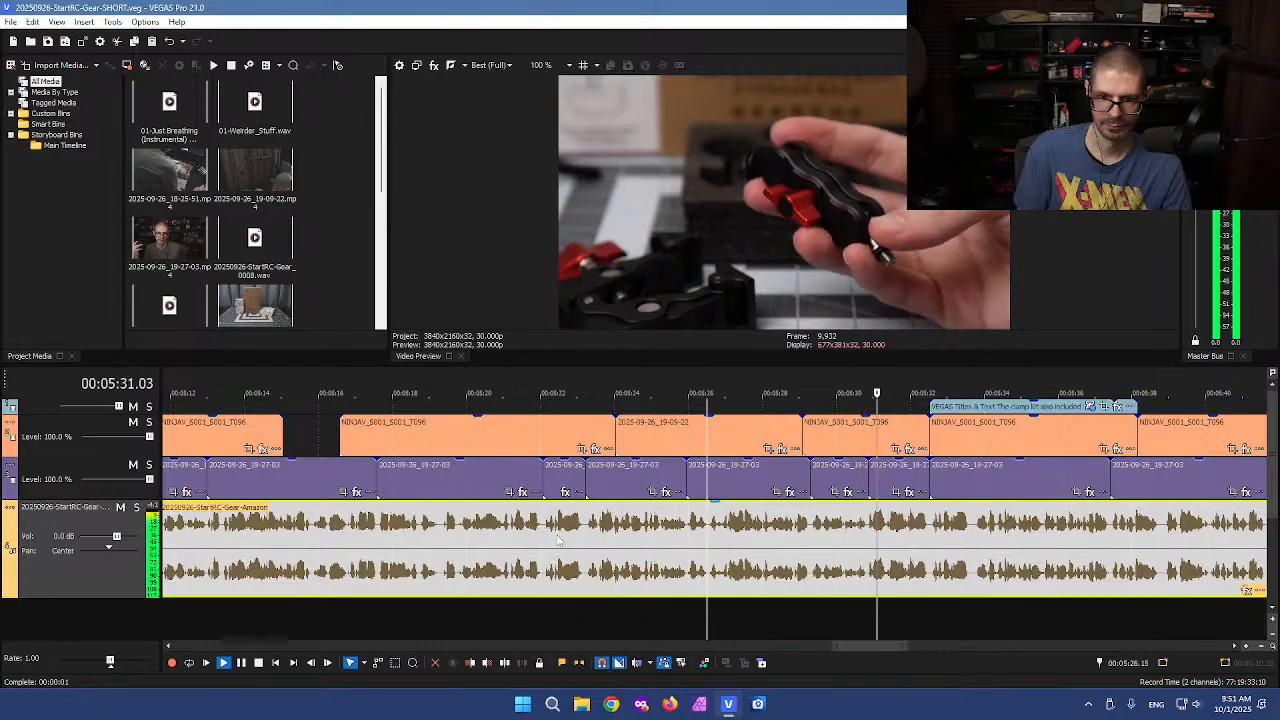
left_click(555, 540)
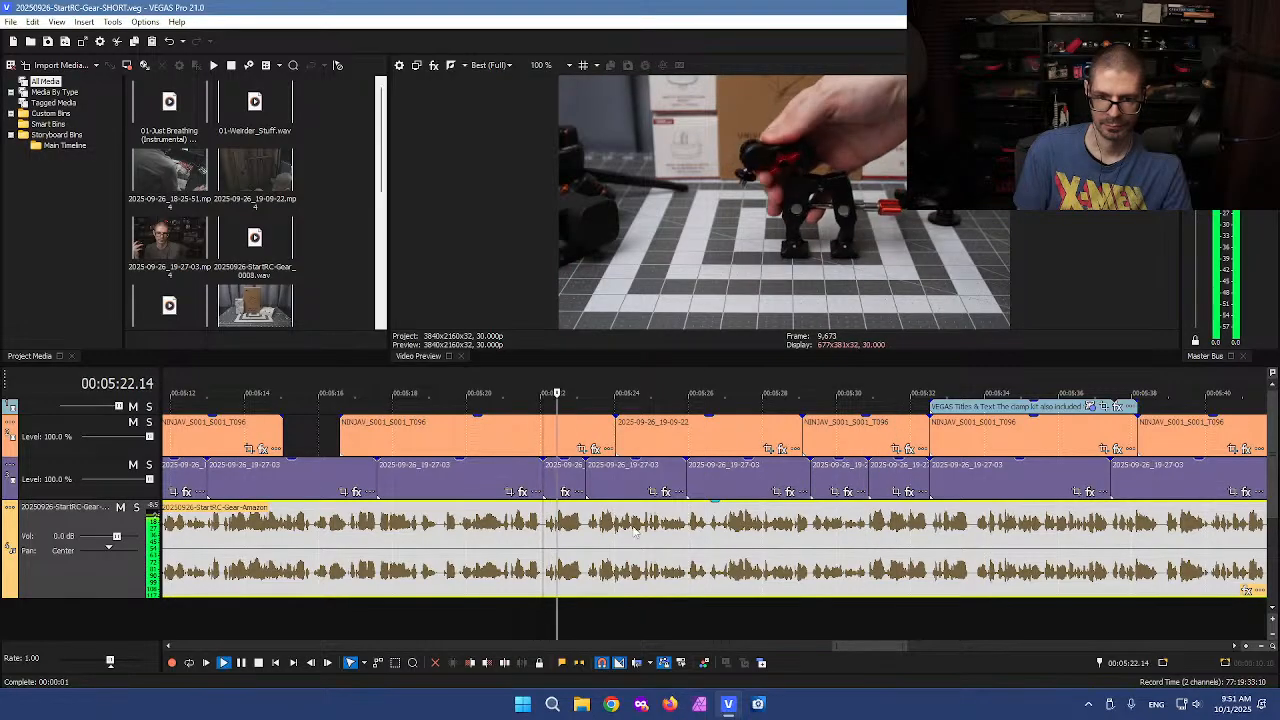
scroll(627, 533, "down", 3)
key("space")
key("space")
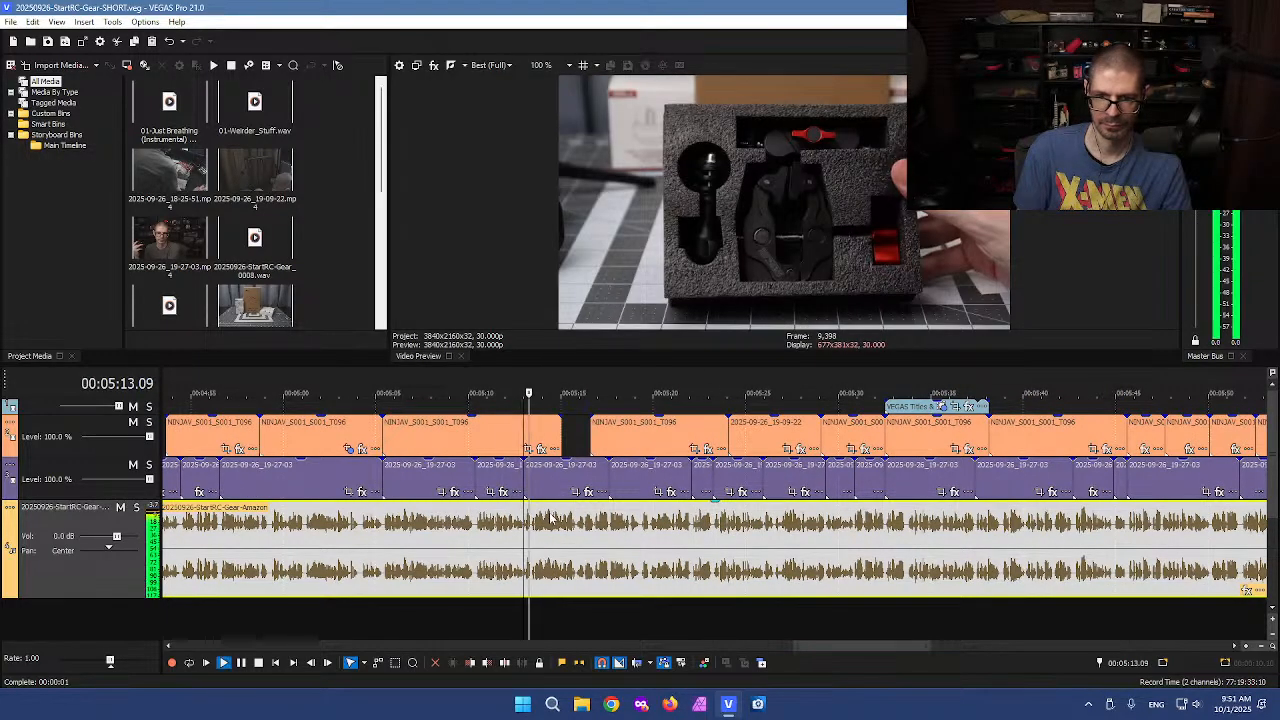
left_click(924, 471)
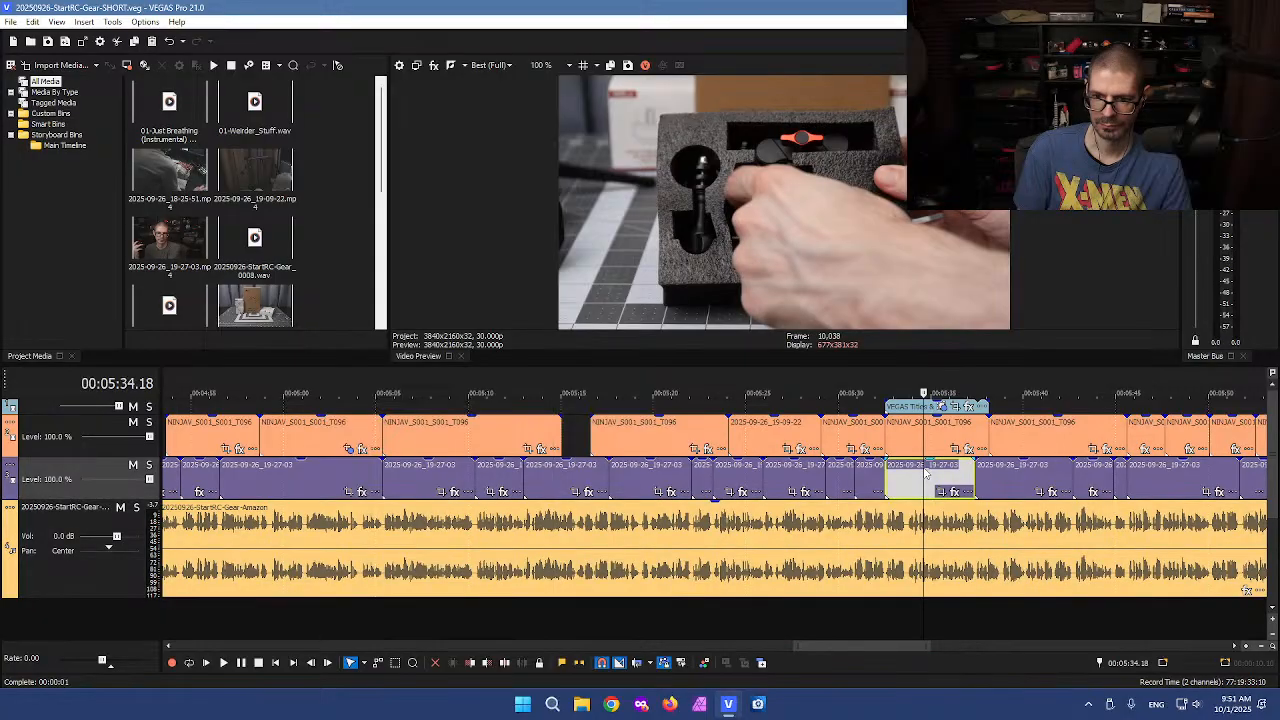
key("space")
scroll(1018, 478, "down", 2)
scroll(978, 482, "up", 2)
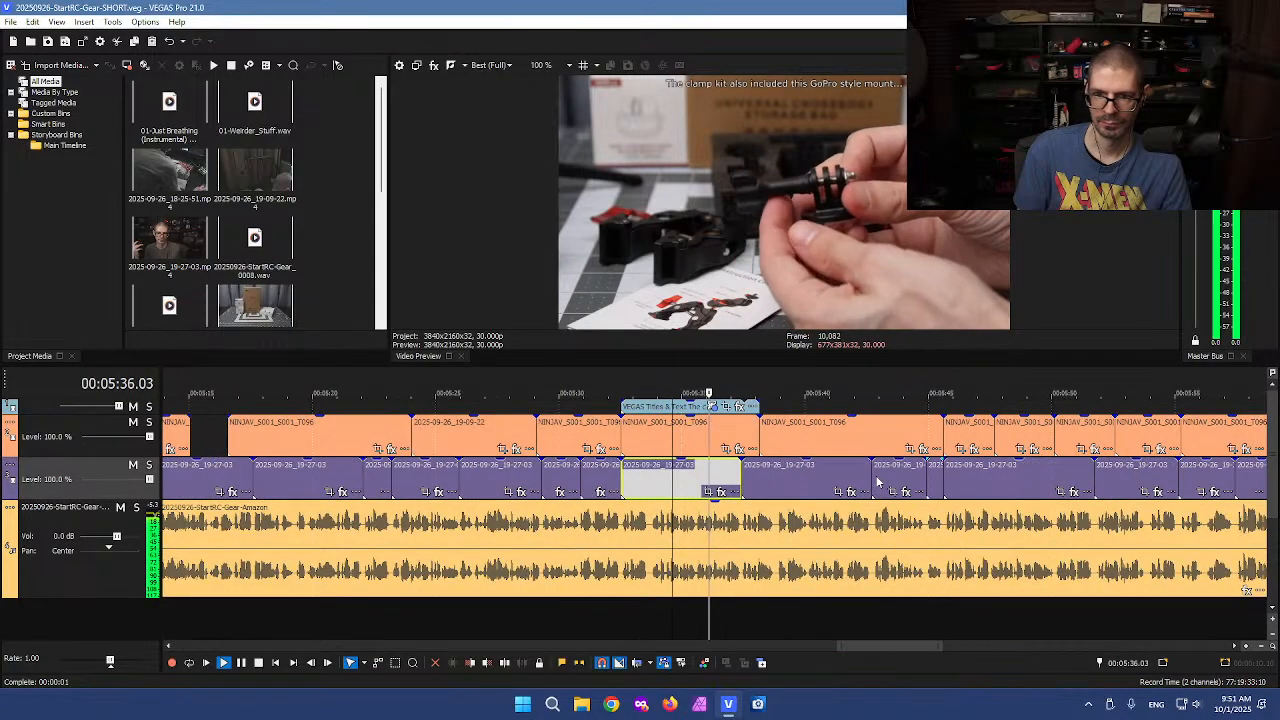
scroll(620, 522, "up", 1)
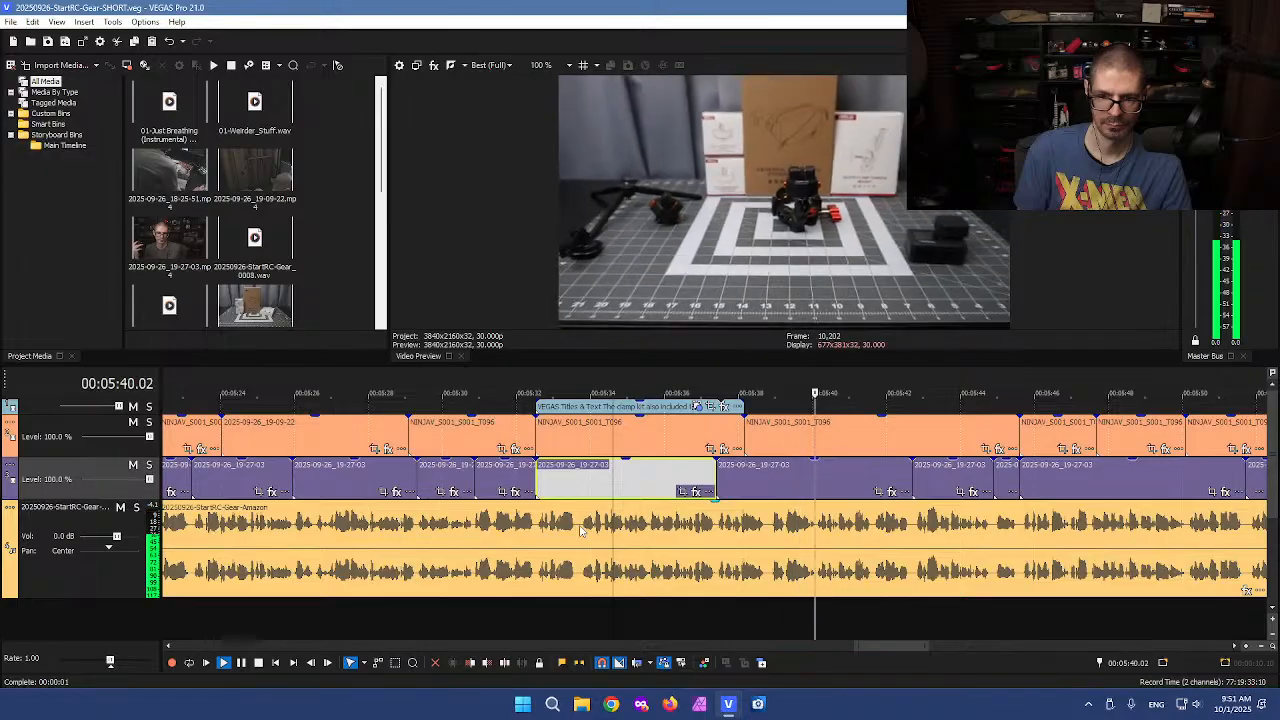
left_click(580, 532)
scroll(608, 543, "up", 2)
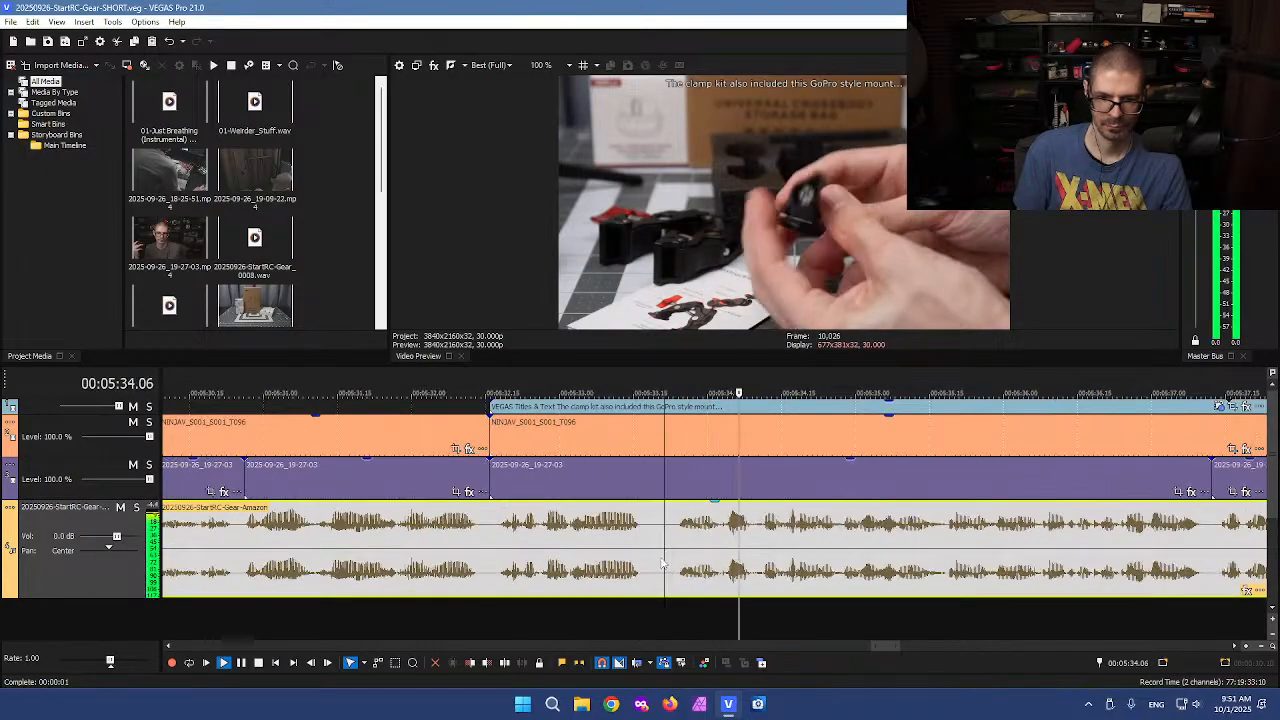
key("space")
left_click(723, 524)
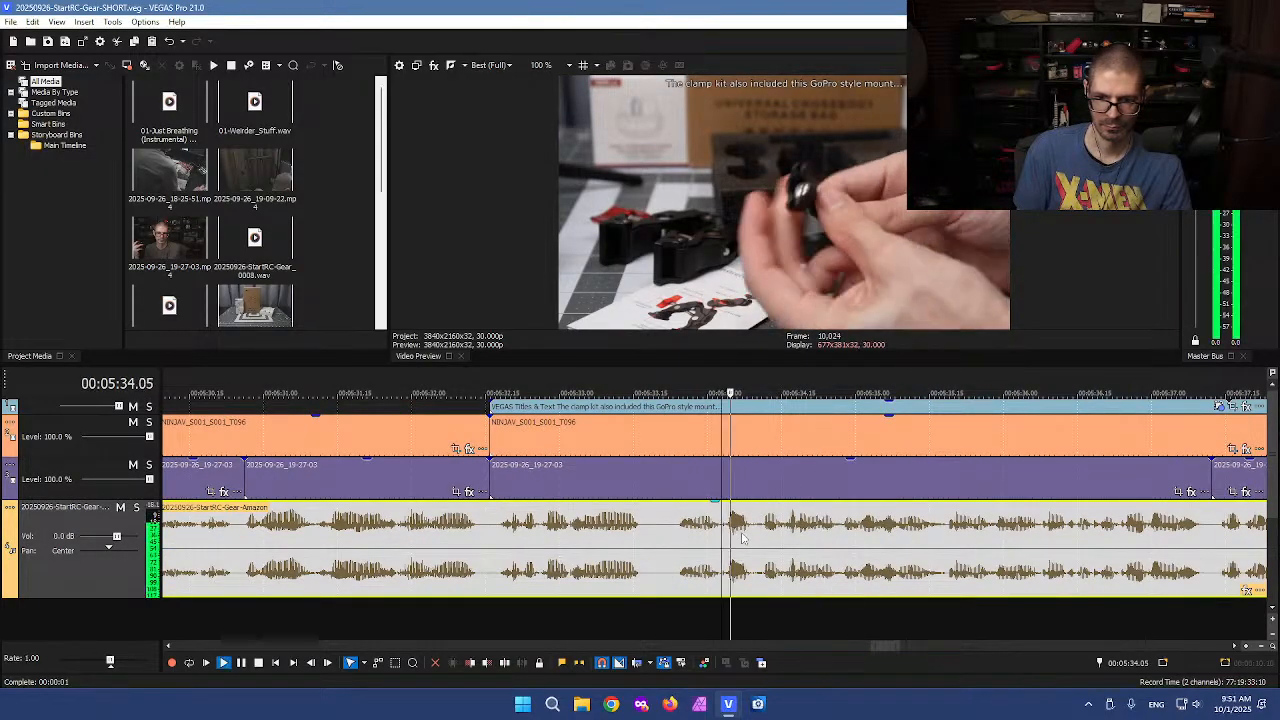
key("space")
scroll(700, 540, "up", 2)
key("space")
scroll(633, 532, "down", 3)
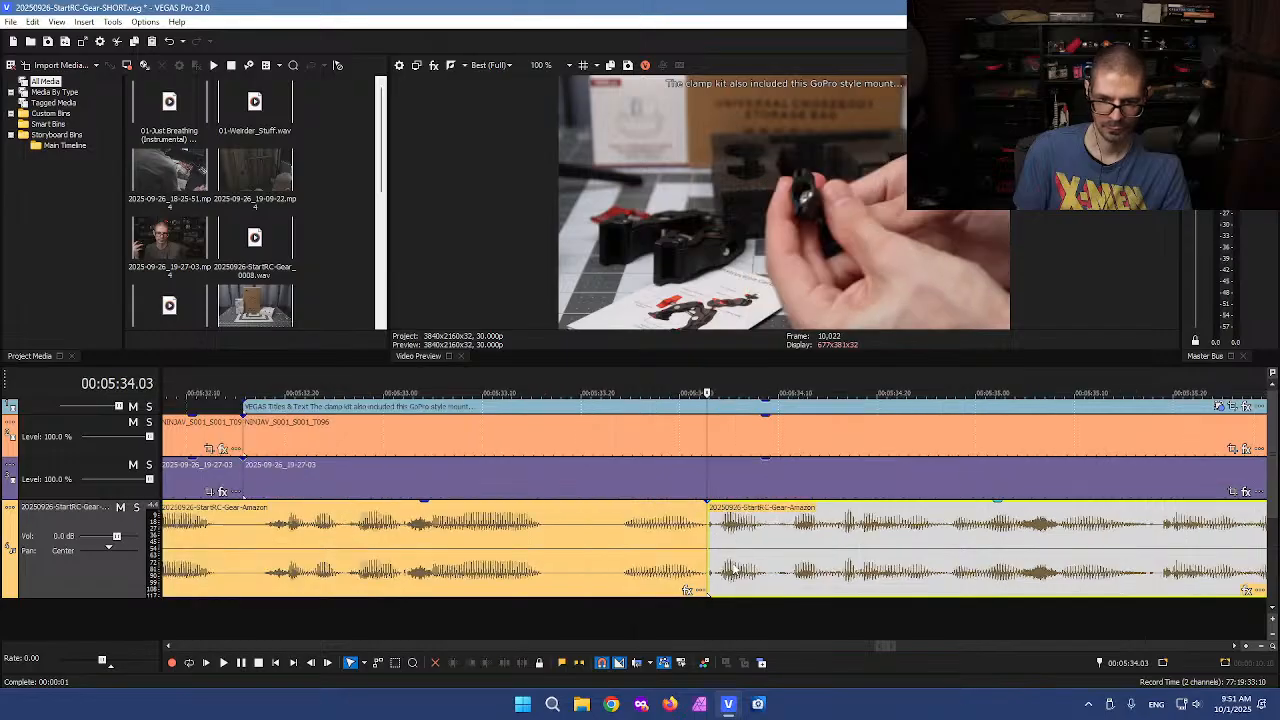
key("space")
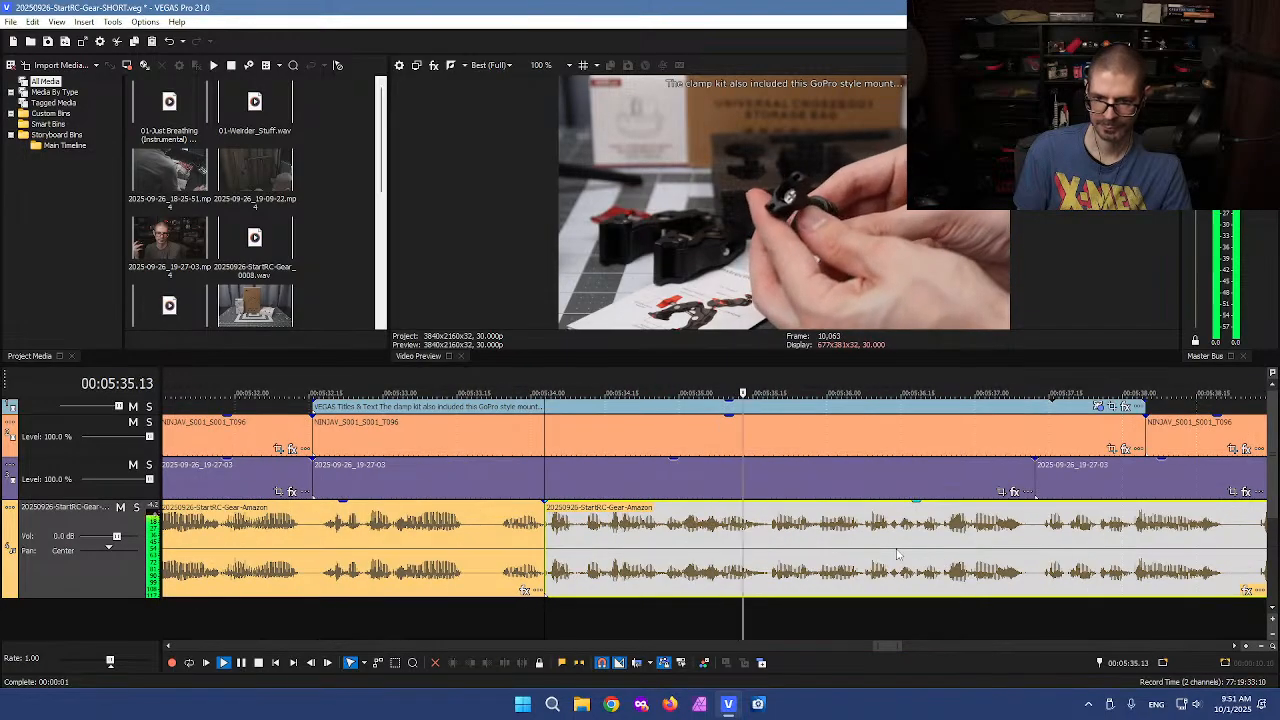
scroll(893, 553, "up", 1)
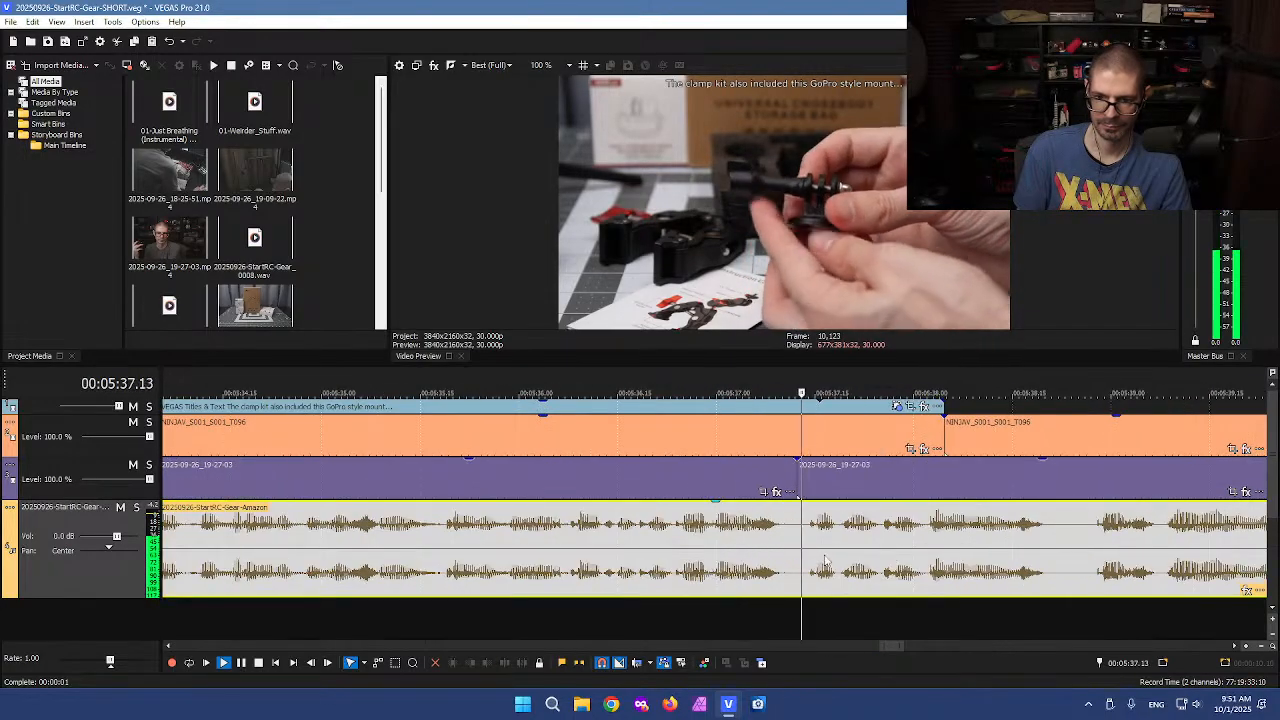
key("space")
Split the voiceover clip at about 5:37.12
left_click(796, 518)
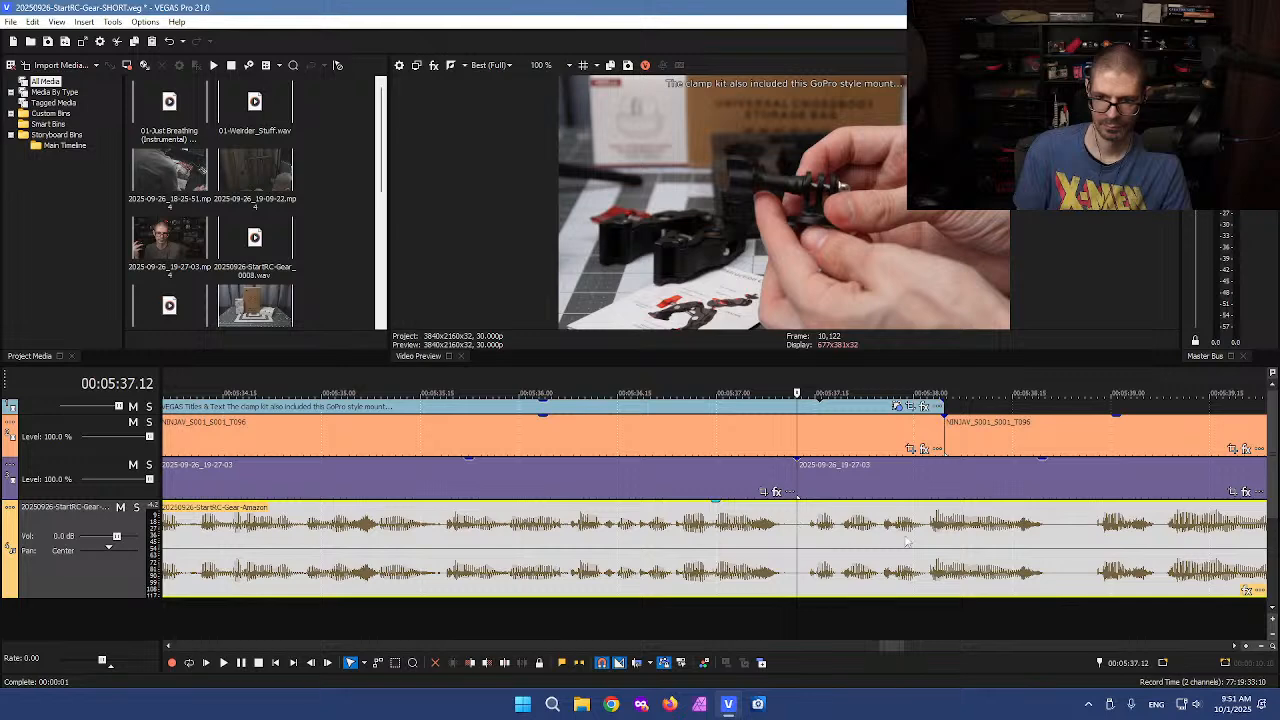
key("space")
left_click(1051, 530)
key("s")
Cut the voiceover segment from about 5:34 to the new split and paste it into the gap at about 25 seconds
scroll(620, 553, "down", 3)
left_click(513, 543)
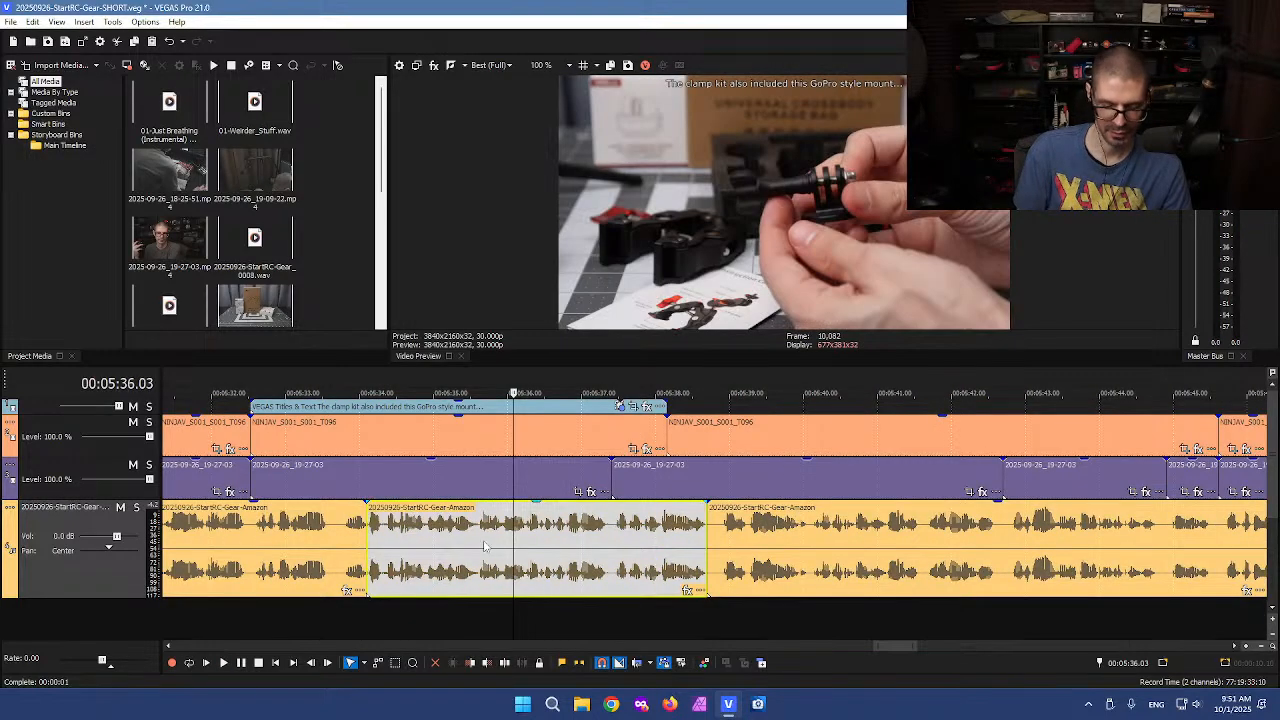
key("Delete")
scroll(387, 554, "down", 5)
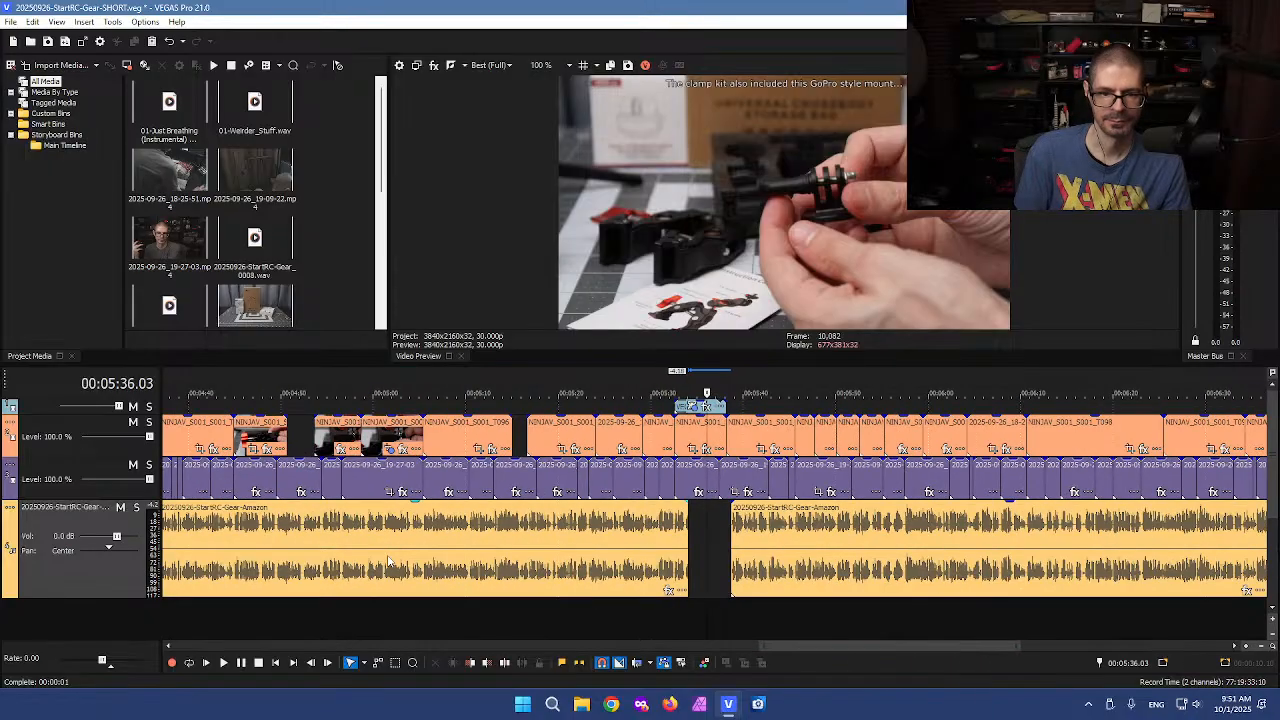
left_click(228, 512)
scroll(228, 530, "up", 8)
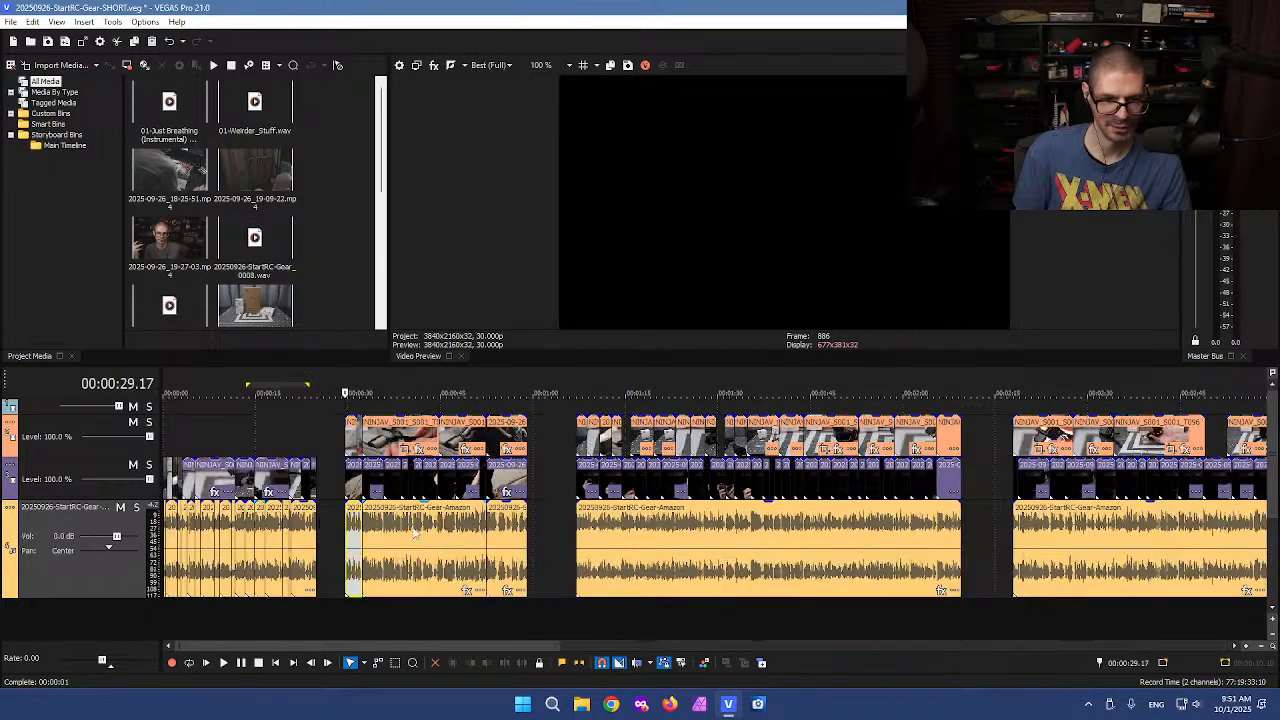
left_click(542, 514)
key("ctrl+v")
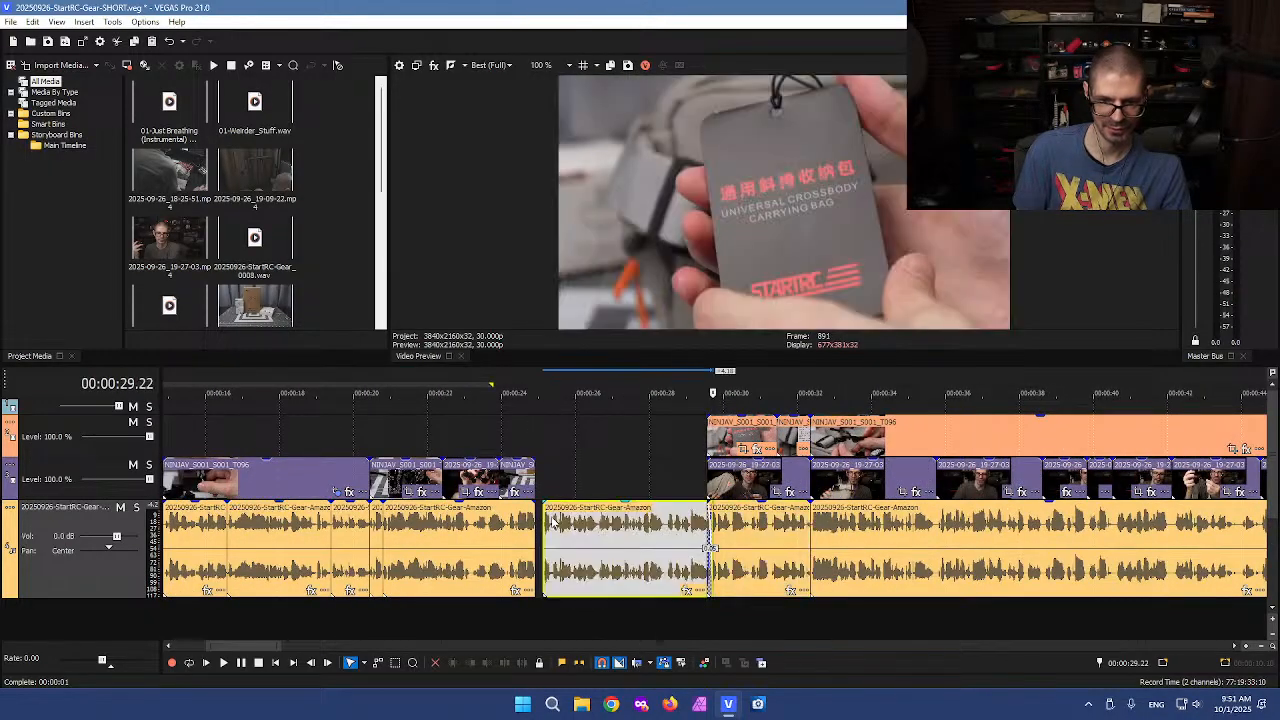
left_click_drag(593, 530, 587, 529)
left_click(592, 484)
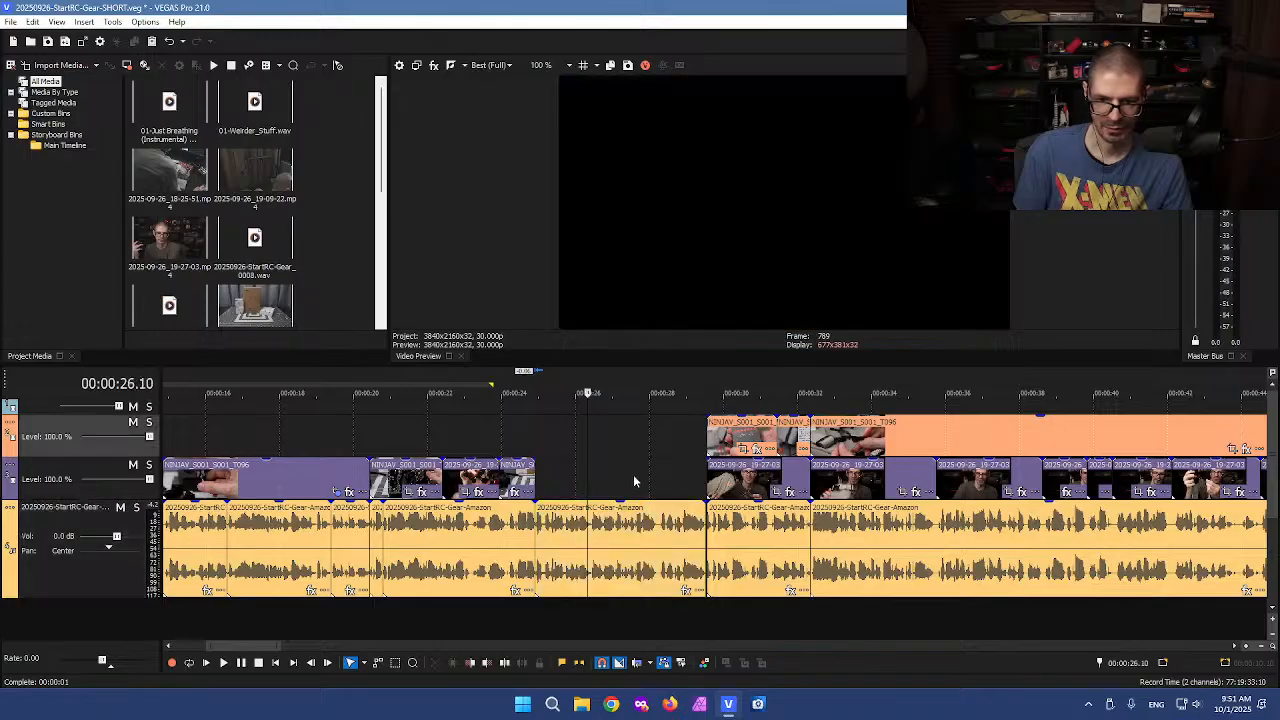
Scroll through the timeline to review the B-roll clips on the upper video track
scroll(626, 472, "down", 4)
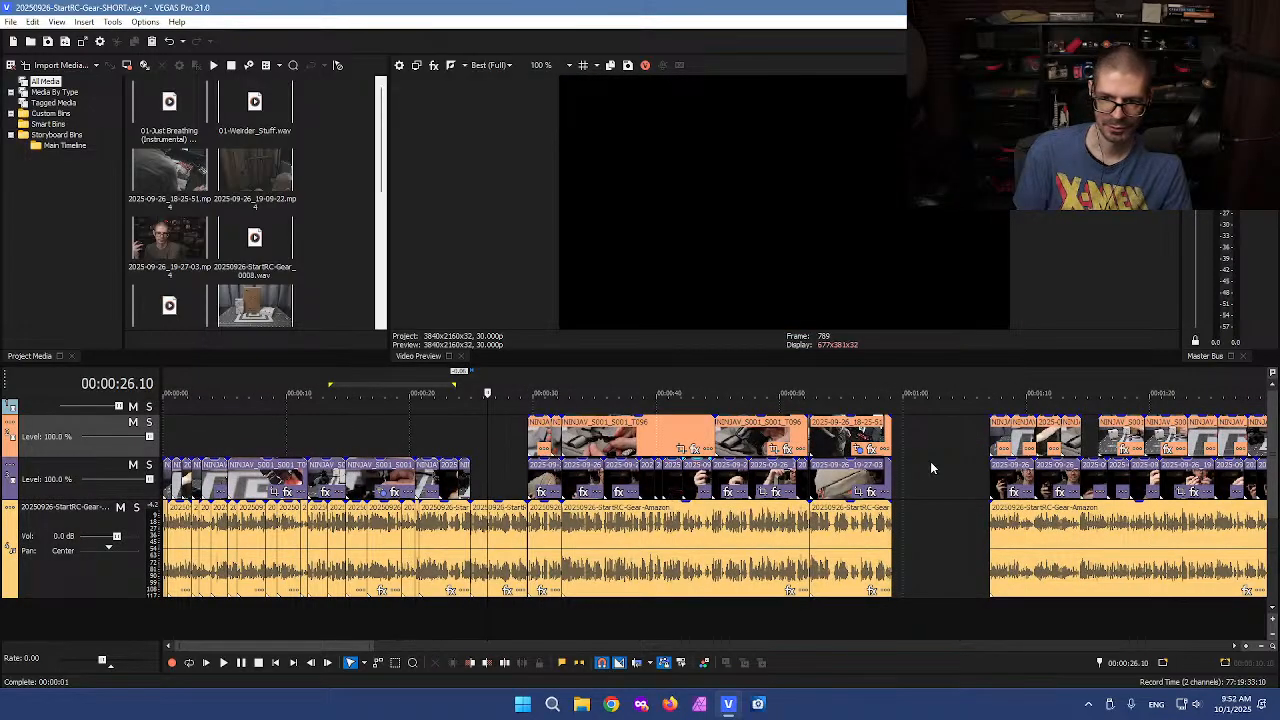
scroll(515, 472, "up", 4)
left_click(809, 467)
scroll(805, 468, "up", 2)
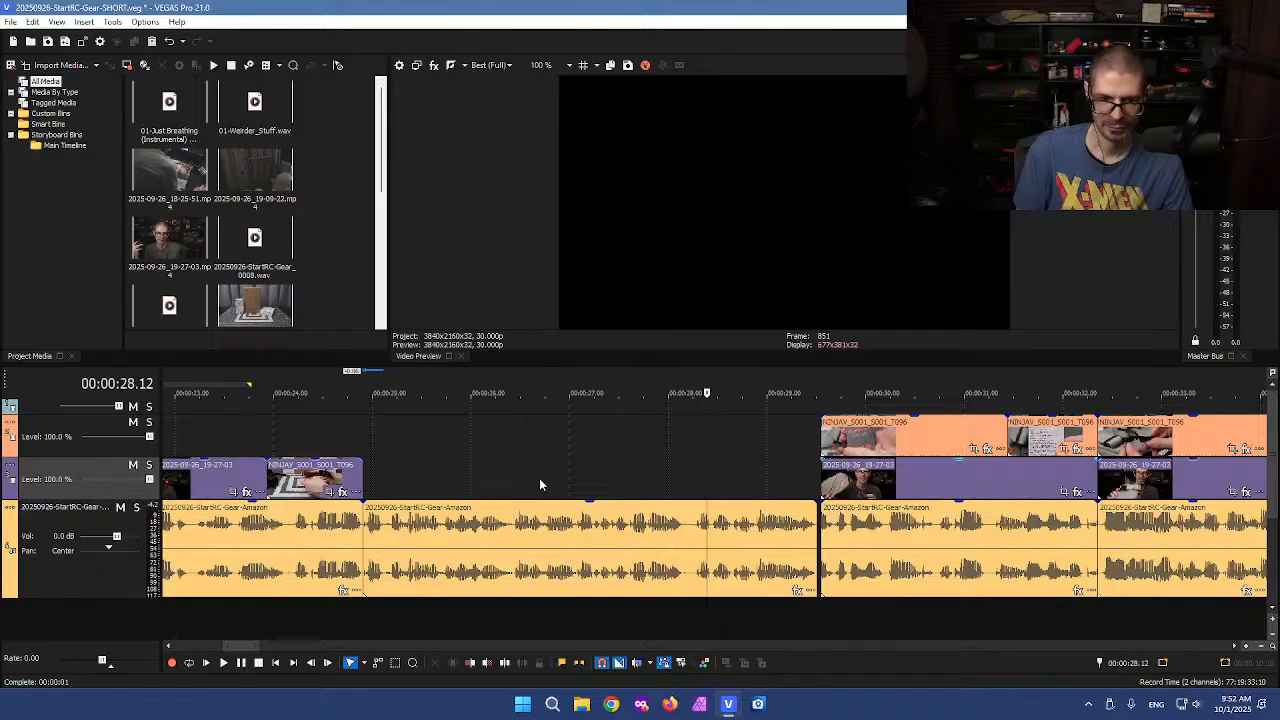
scroll(540, 477, "down", 4)
left_click(598, 434)
left_click(611, 441)
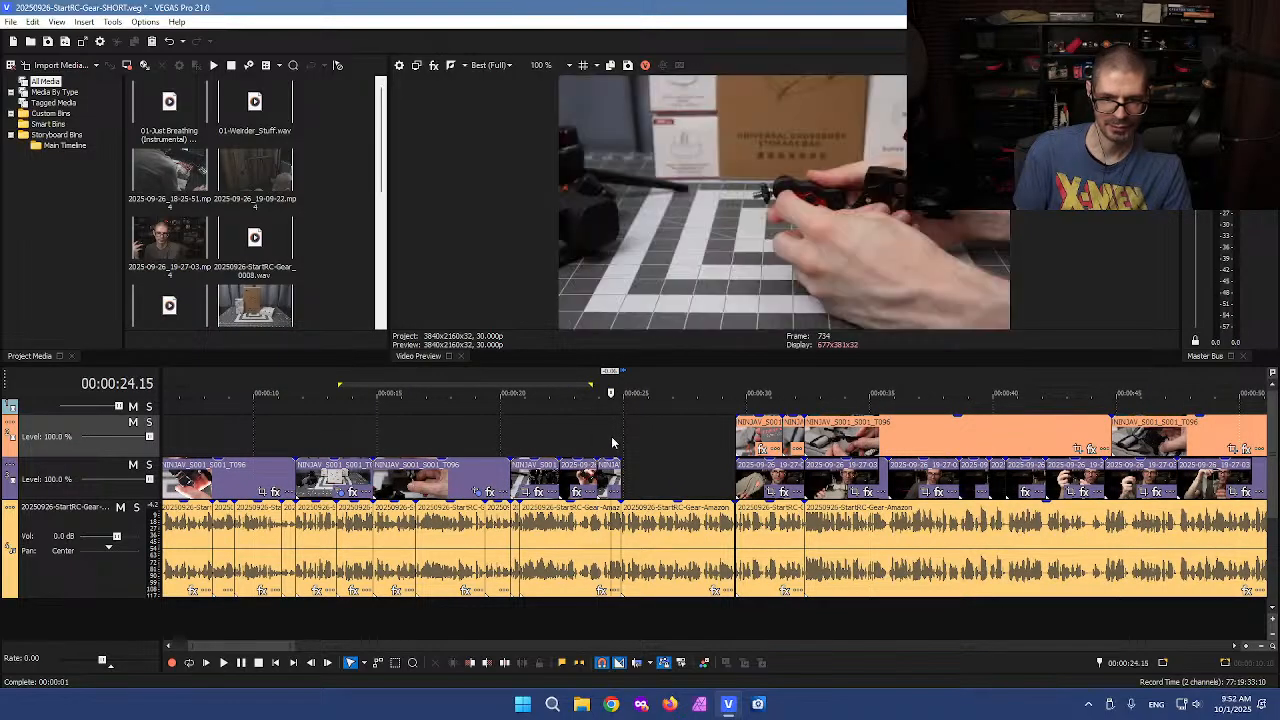
scroll(576, 467, "down", 2)
left_click(928, 472)
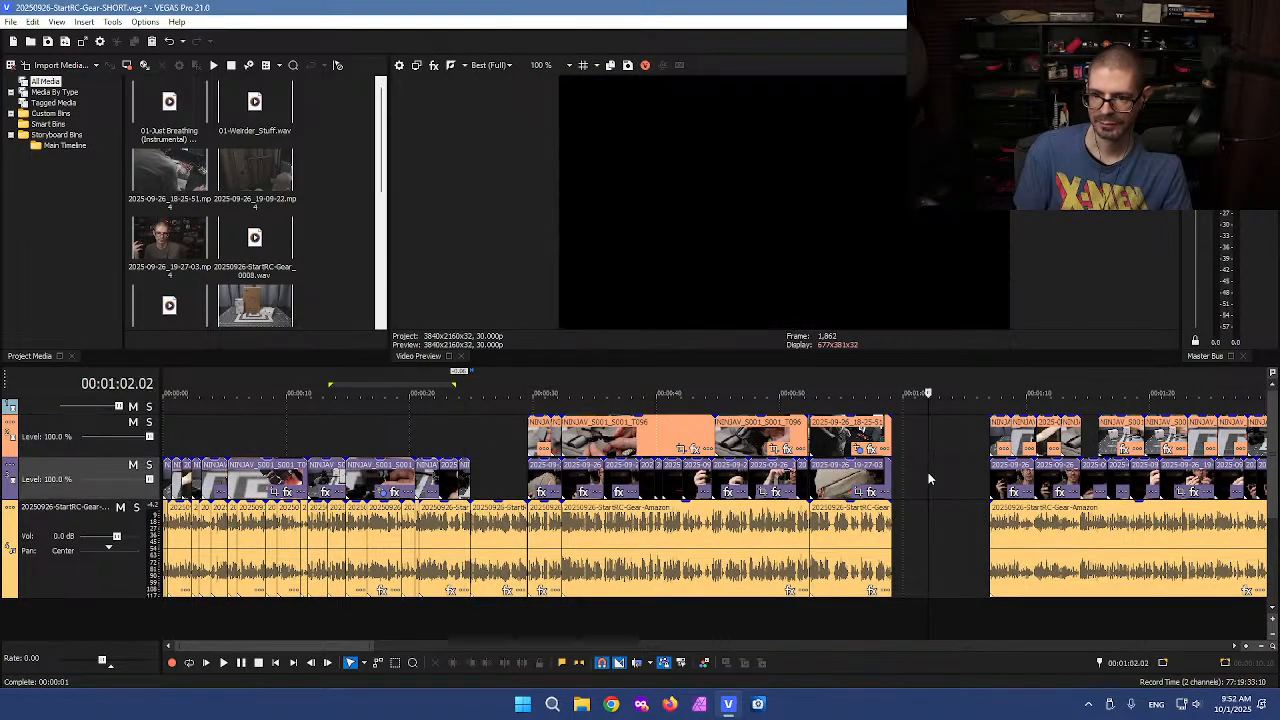
scroll(928, 472, "down", 3)
left_click(918, 442)
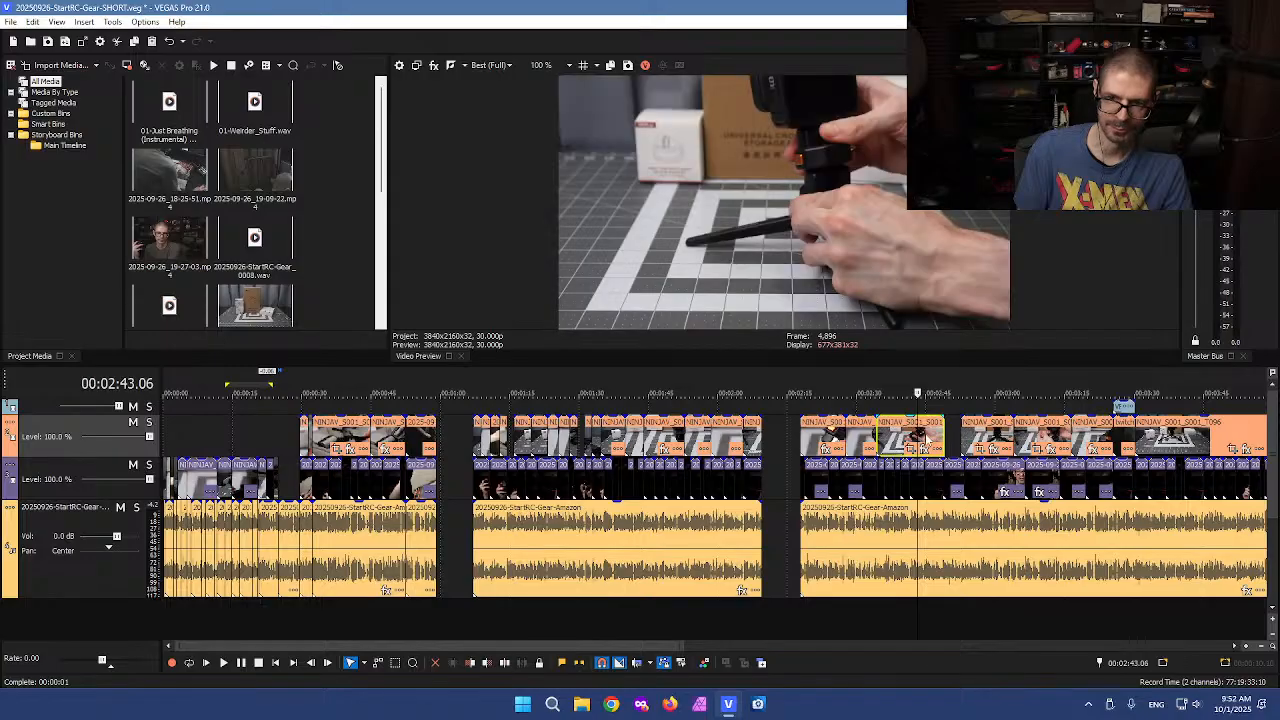
Split the upper-track B-roll clip at about 4:17.2 and 4:19 and delete the piece between
scroll(938, 437, "down", 1)
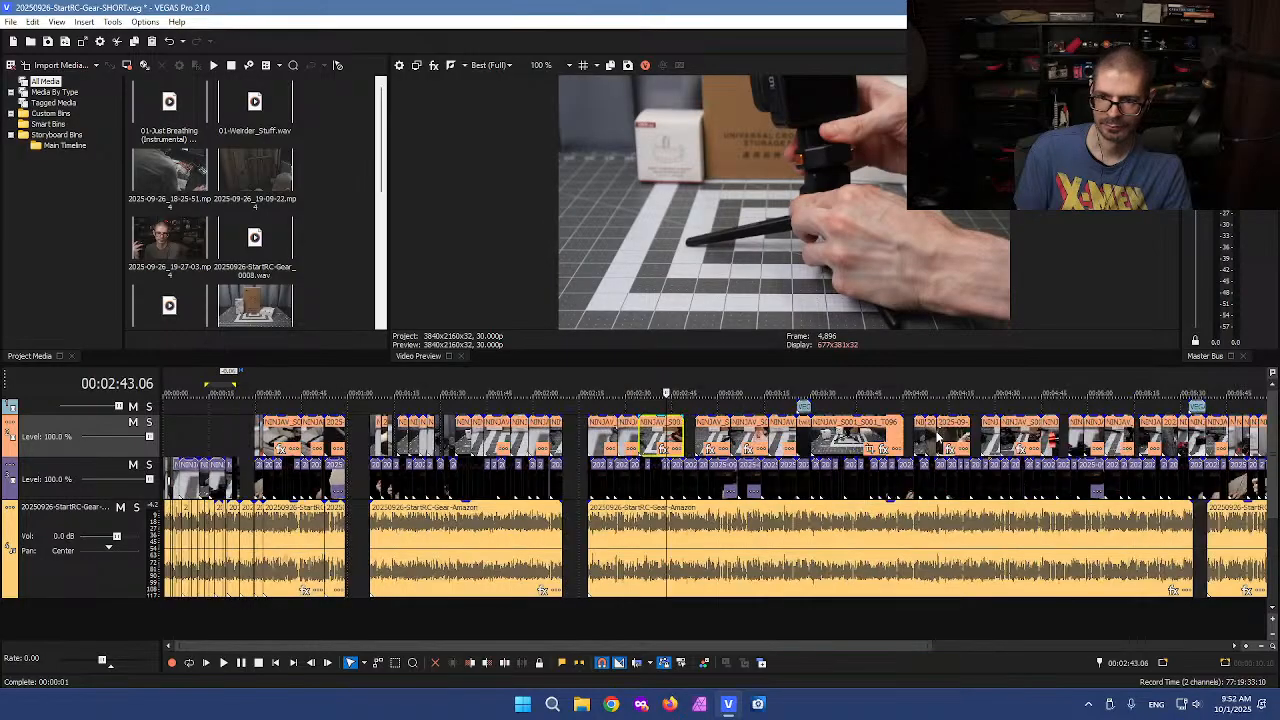
left_click(955, 430)
scroll(887, 443, "up", 4)
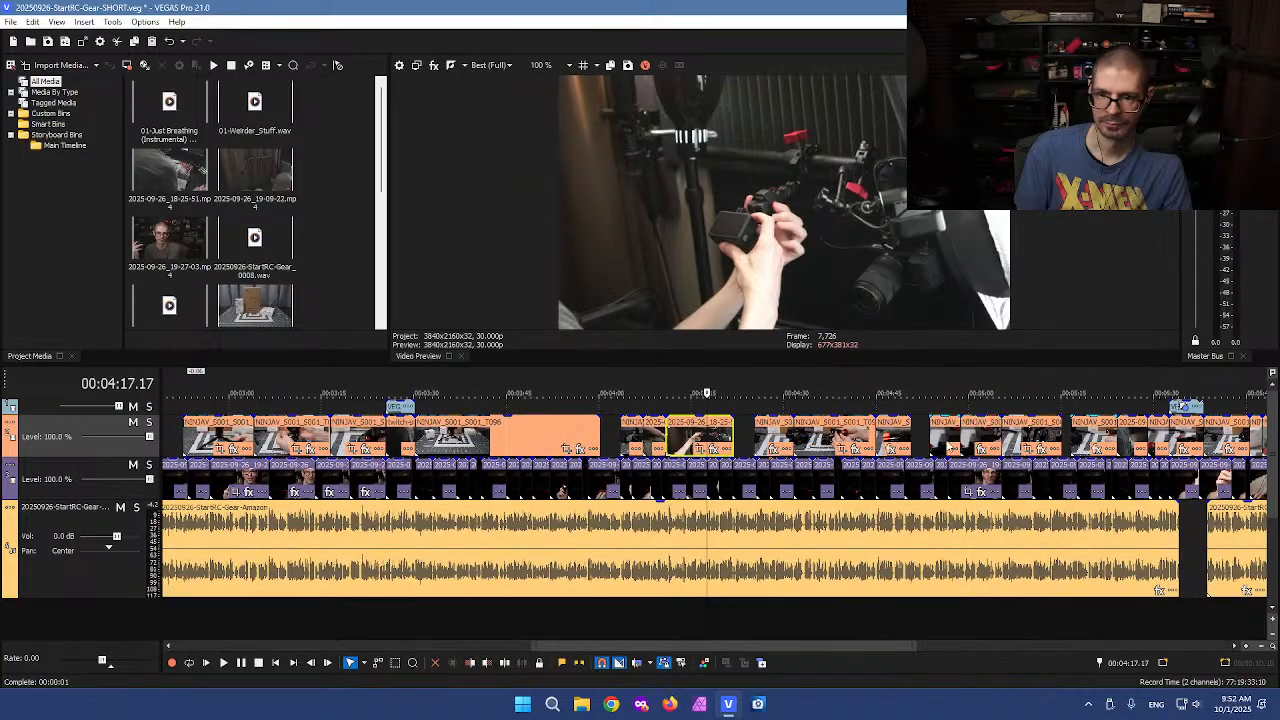
scroll(768, 447, "up", 2)
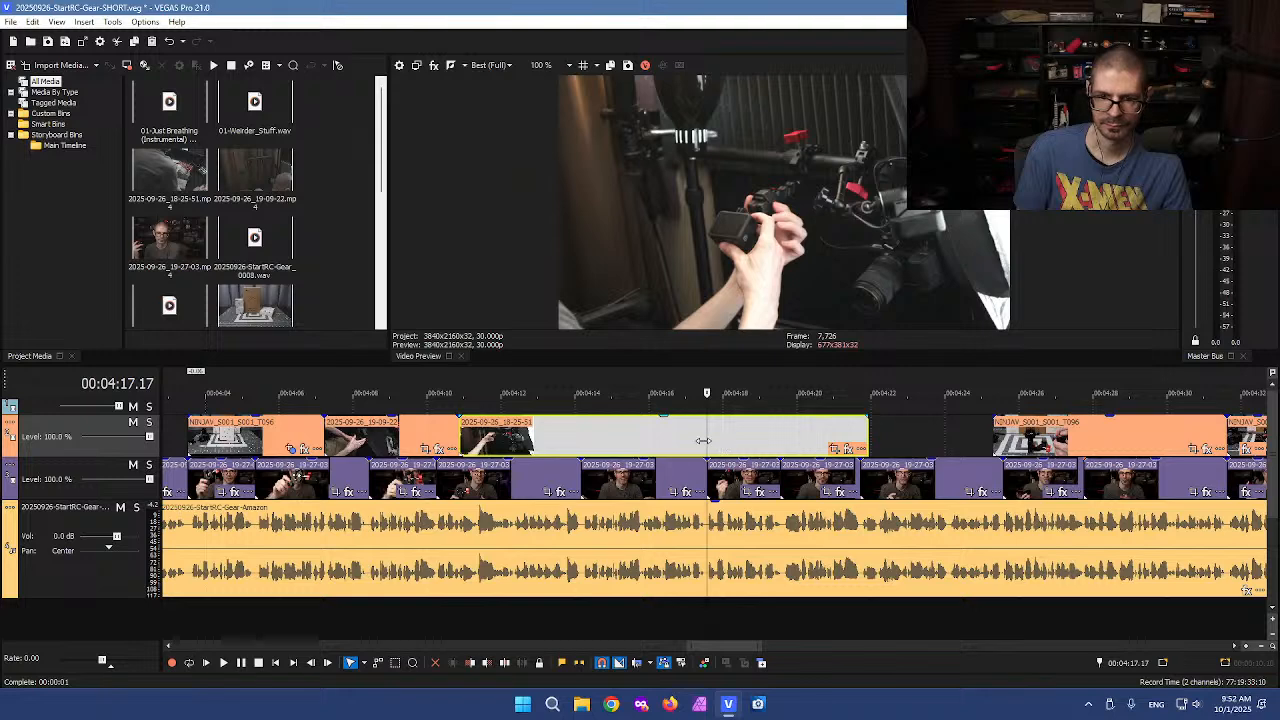
key("s")
left_click(772, 439)
key("s")
left_click(745, 440)
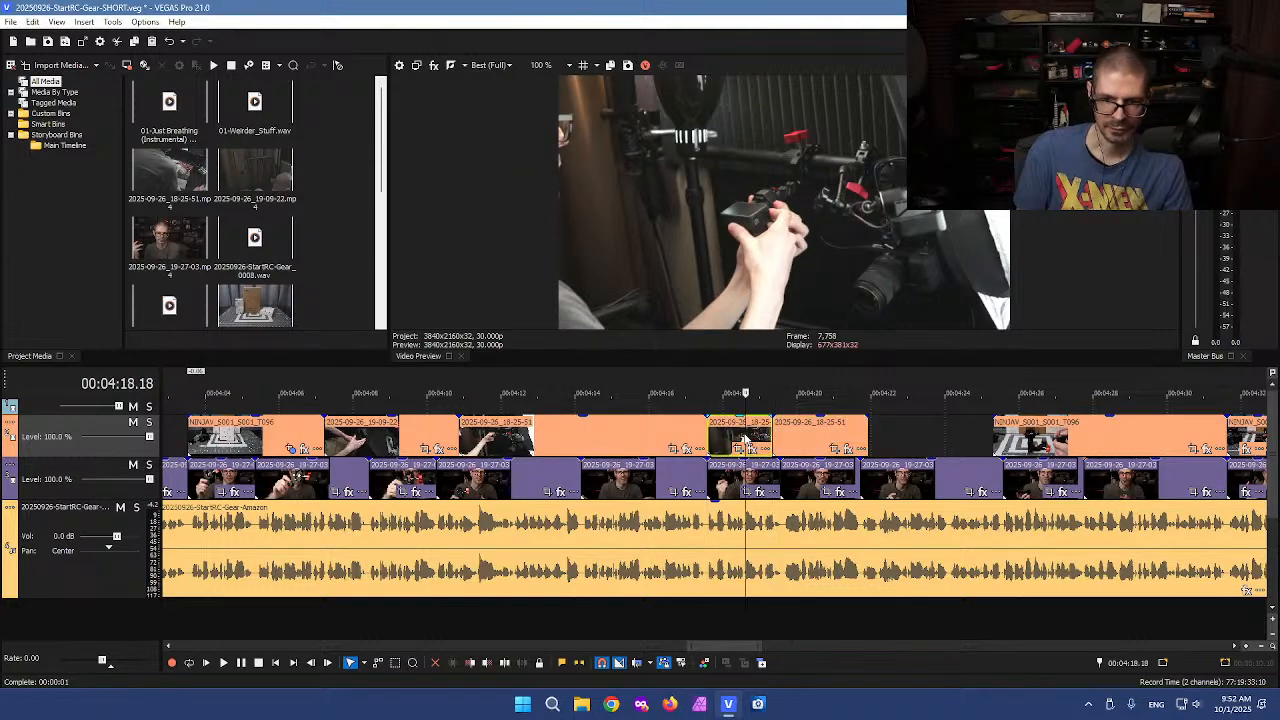
key("Delete")
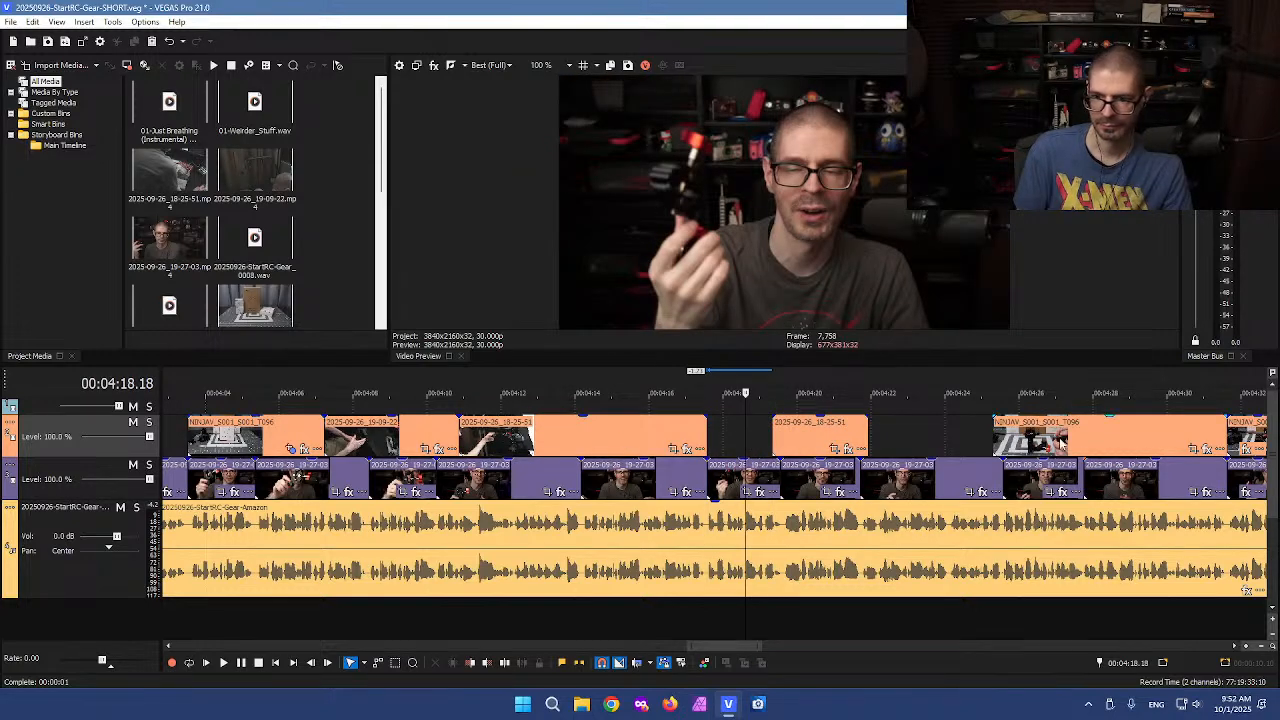
left_click(1062, 444)
scroll(1058, 442, "down", 3)
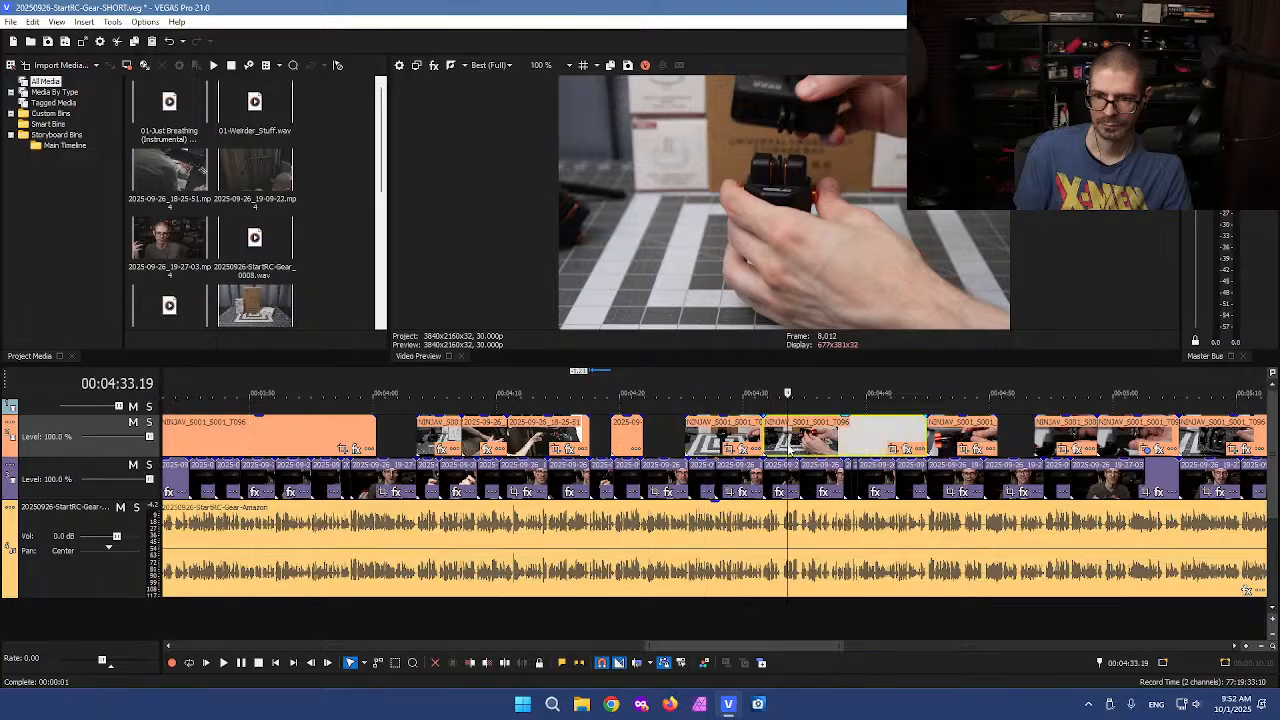
Step through the upper-track B-roll between about 4:33 and 5:42 to find the next section to cut
left_click(788, 449)
left_click(865, 440)
left_click(962, 440)
left_click(1051, 439)
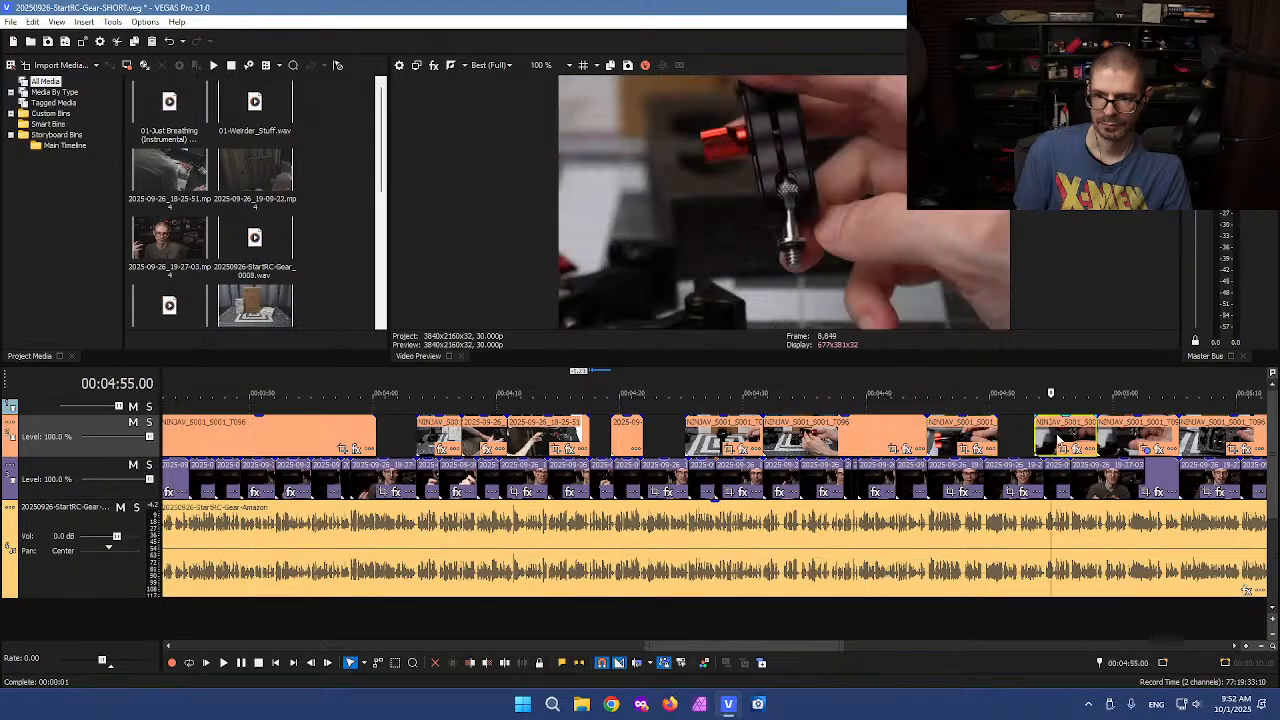
scroll(1055, 440, "down", 3)
left_click(1005, 440)
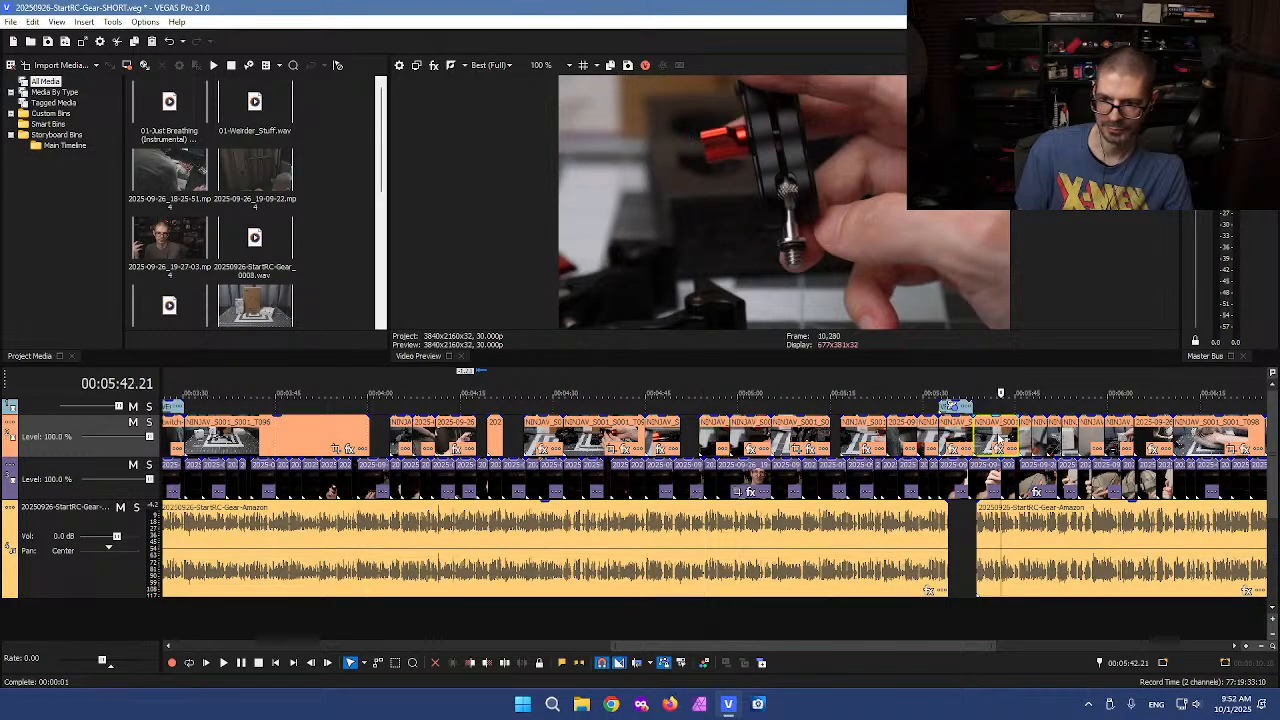
scroll(960, 440, "up", 5)
left_click(574, 440)
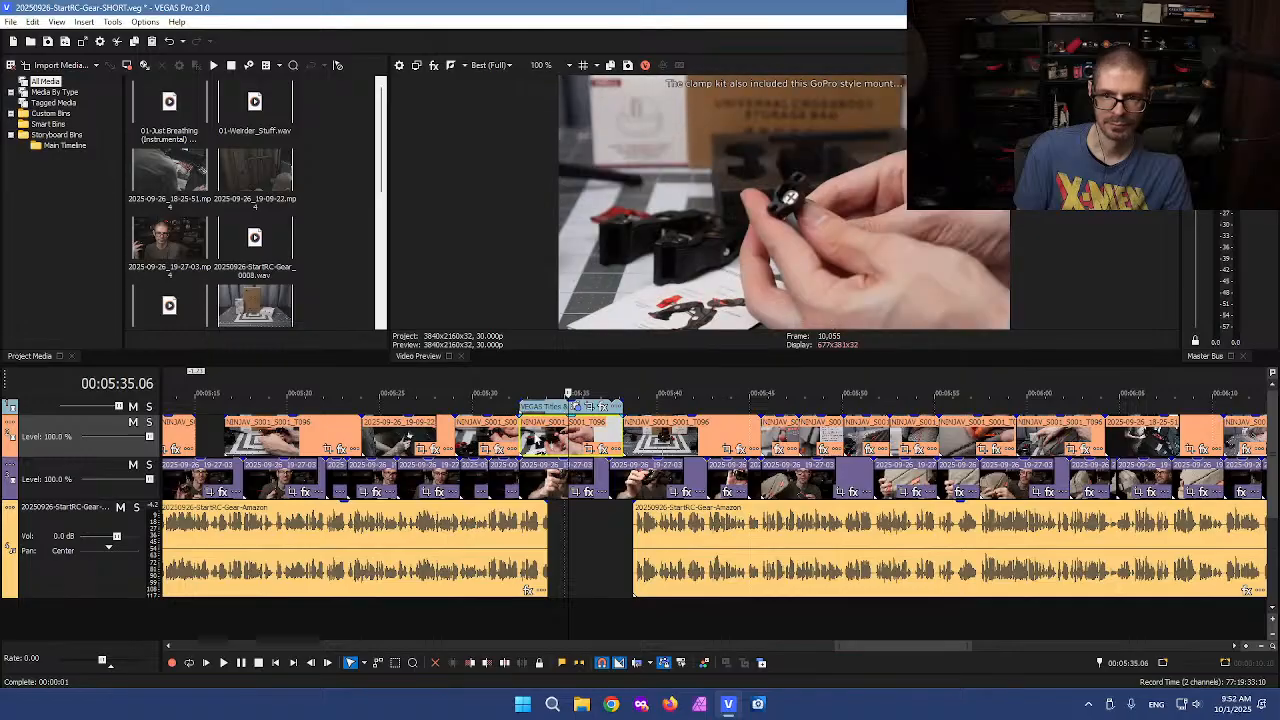
left_click(442, 437)
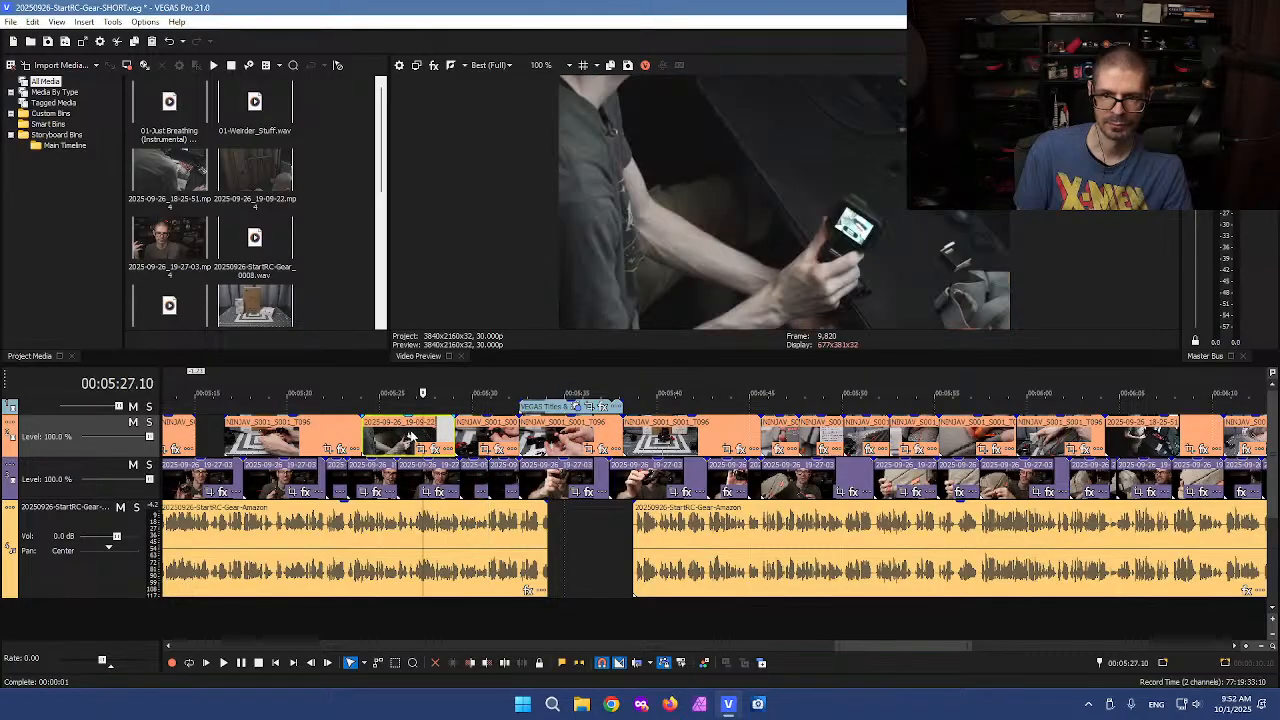
scroll(440, 437, "up", 3)
left_click(659, 435)
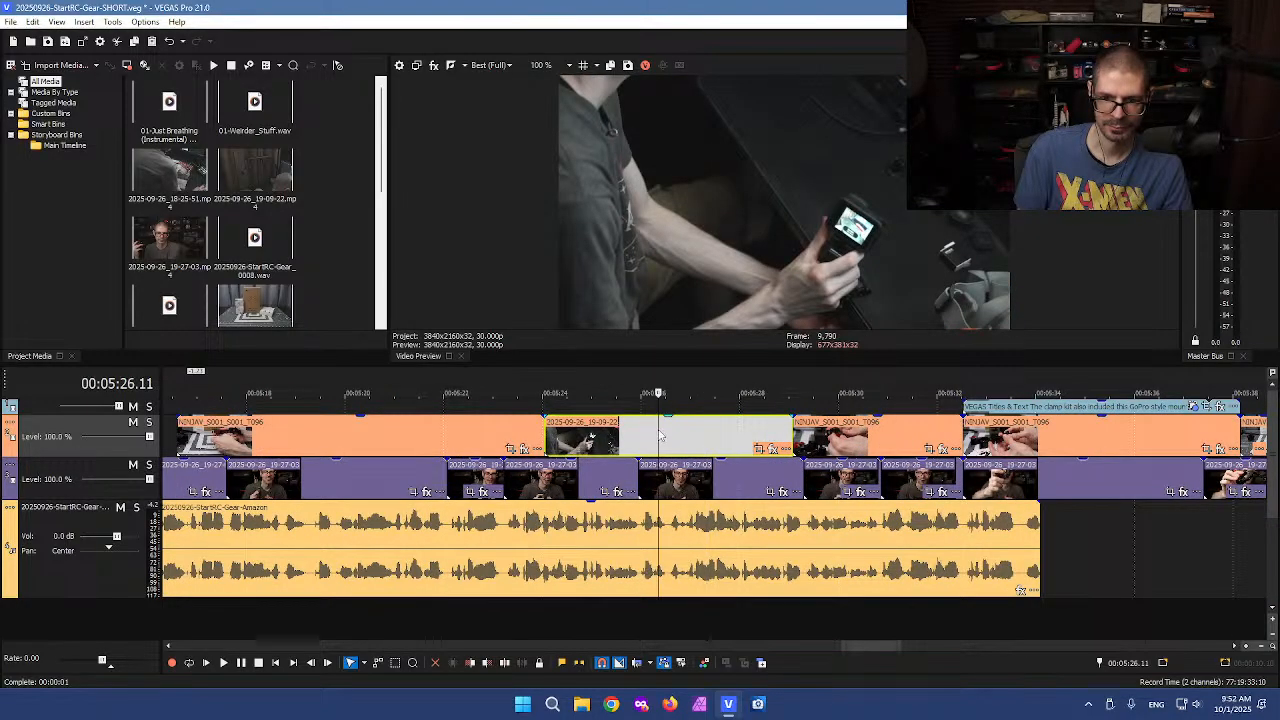
Split the upper-track B-roll clip twice around 5:27 and cut out the short piece between the splits
left_click(692, 436)
key("s")
left_click(748, 436)
key("s")
left_click_drag(717, 435, 652, 409)
left_click(633, 415)
key("ctrl+v")
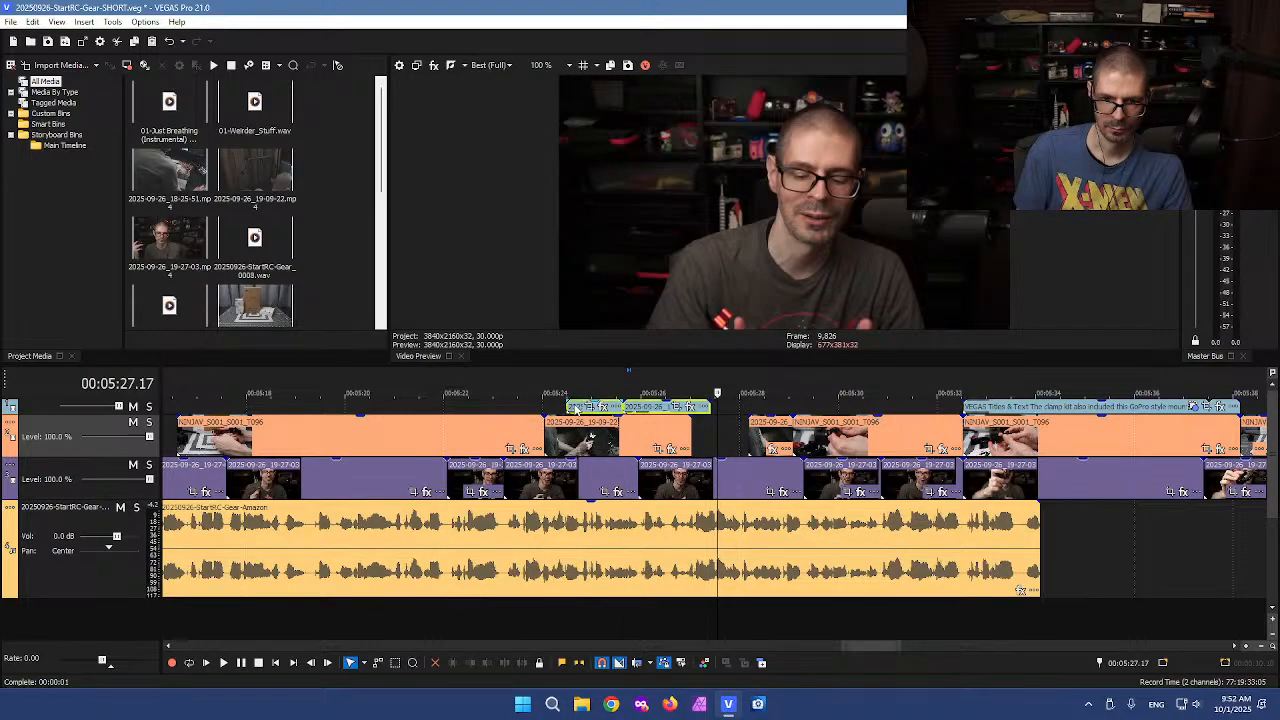
Paste the cut B-roll piece at about 24 seconds and move it down onto the lower video track
scroll(575, 408, "down", 6)
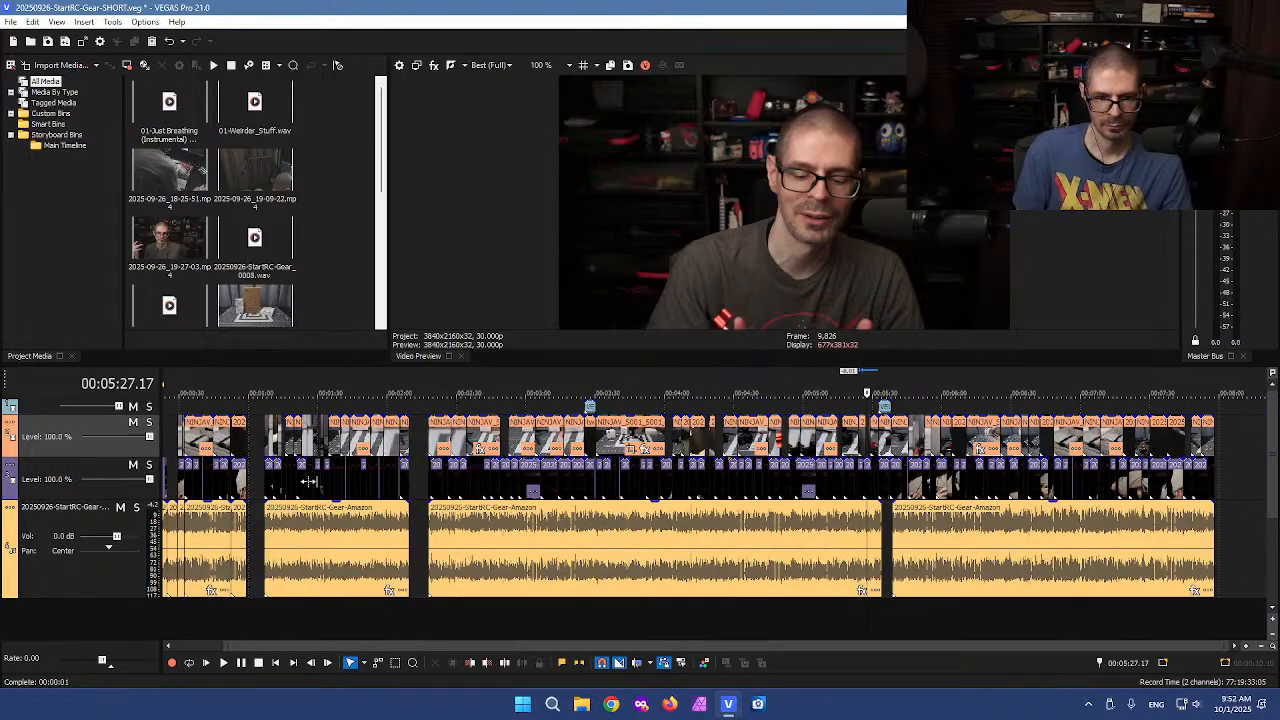
left_click(224, 458)
scroll(558, 406, "up", 6)
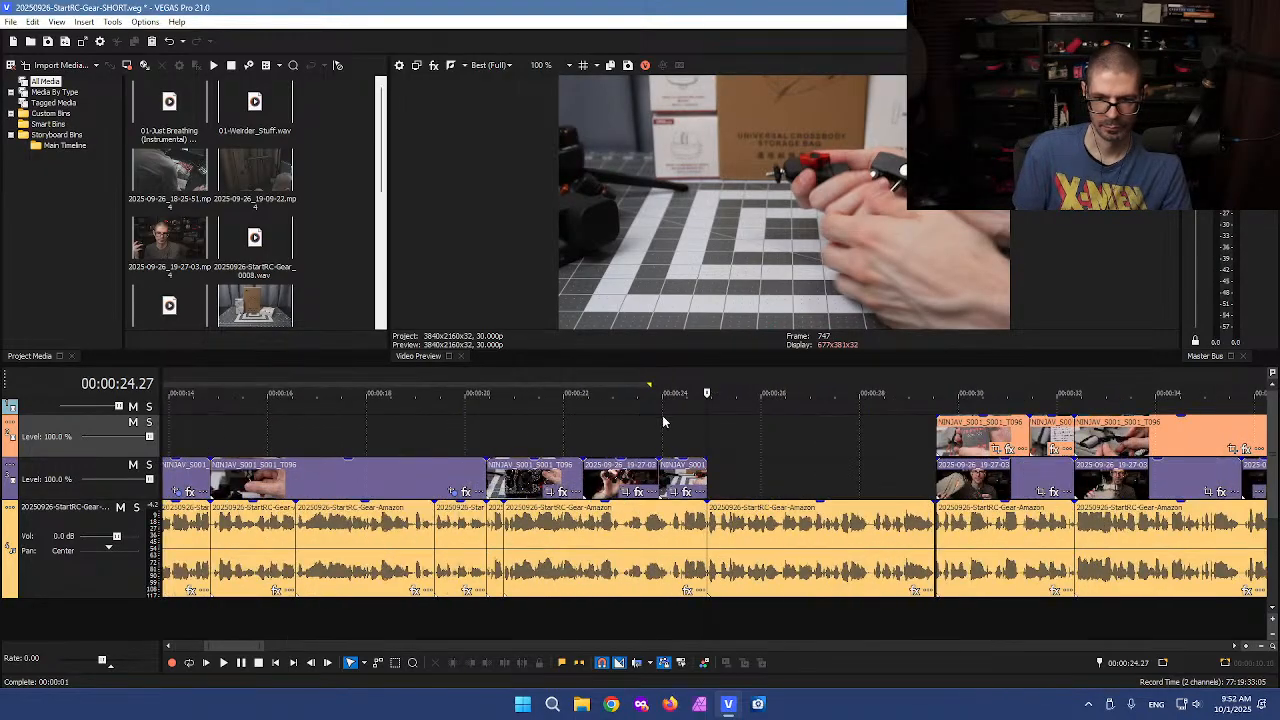
left_click(703, 427)
key("ctrl+v")
left_click_drag(781, 436, 841, 466)
Split the voiceover clip at about 28 seconds and delete the piece after the split
scroll(841, 430, "up", 8)
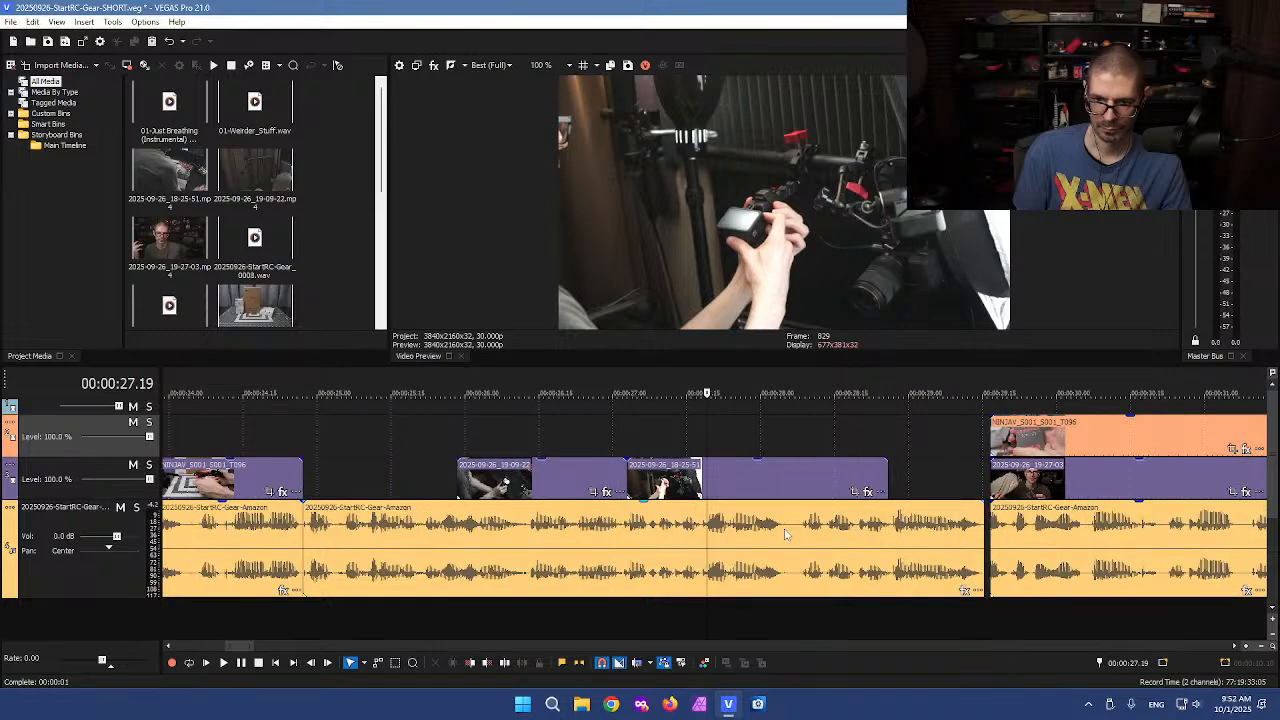
left_click(797, 538)
scroll(790, 541, "up", 3)
left_click(703, 535)
key("s")
left_click(791, 549, "shift")
key("Delete")
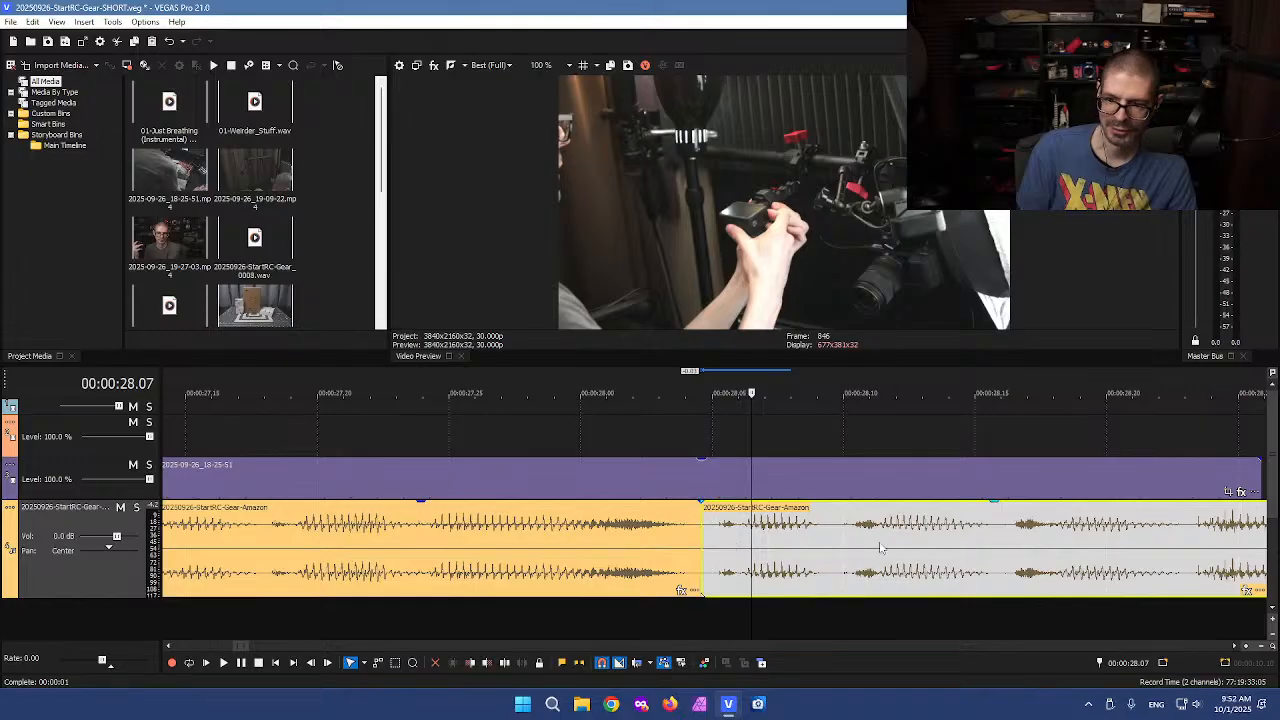
Reposition the 2025-09-26_18-25-51 B-roll clip on the lower video track so it ends at the voiceover gap
scroll(882, 544, "down", 2)
scroll(778, 508, "down", 3)
left_click(642, 478)
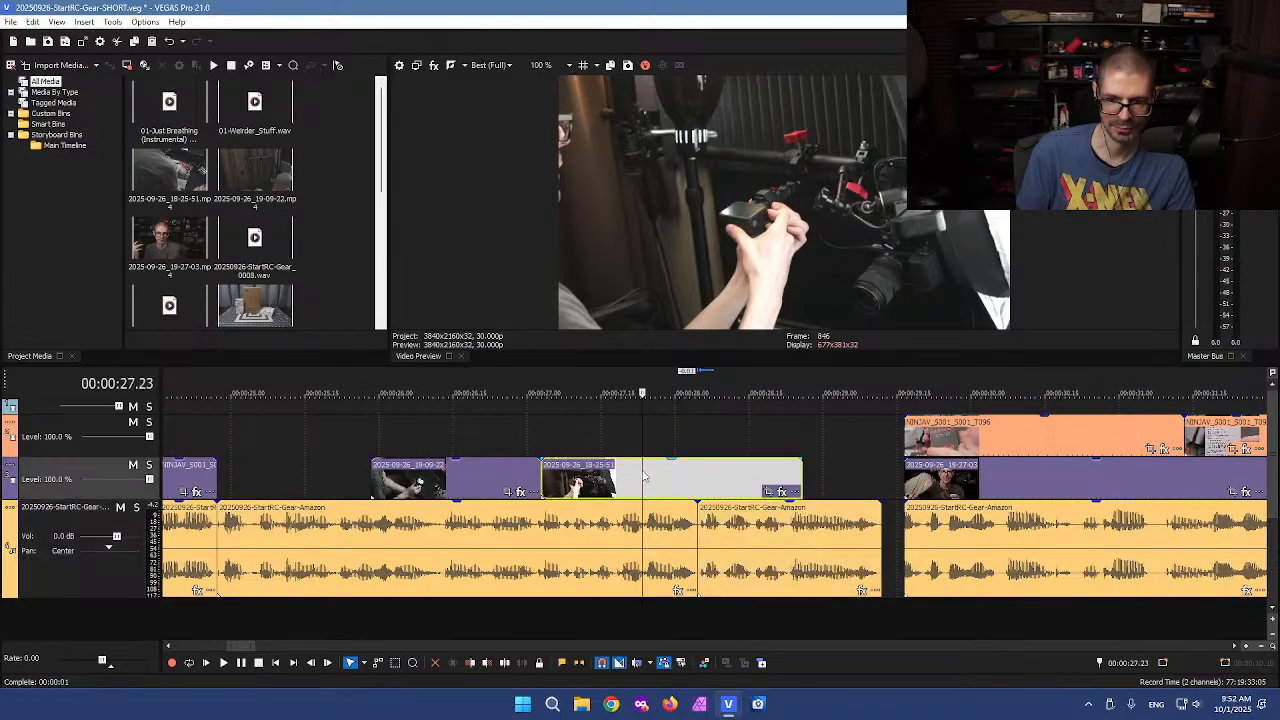
left_click_drag(710, 477, 774, 487)
left_click_drag(620, 476, 569, 476)
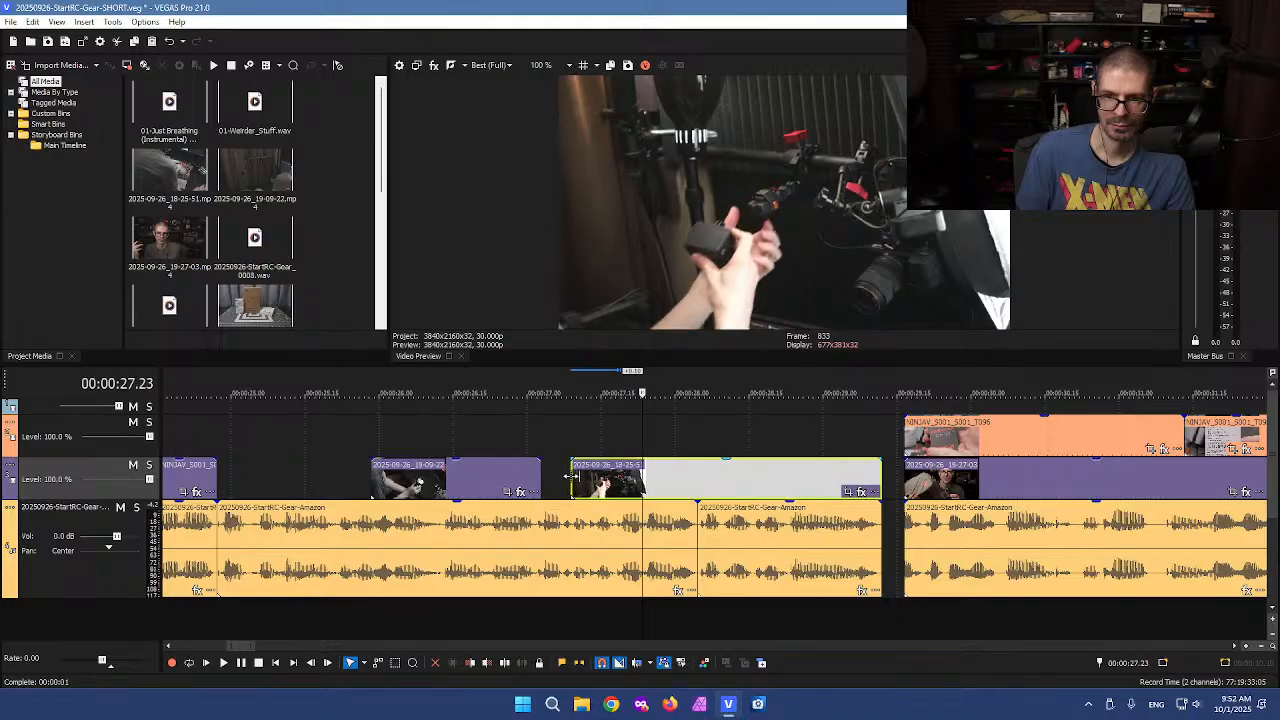
Move the 2025-09-26_19-09-22 clip left and extend its end to meet the following B-roll clip
left_click_drag(370, 482, 217, 478)
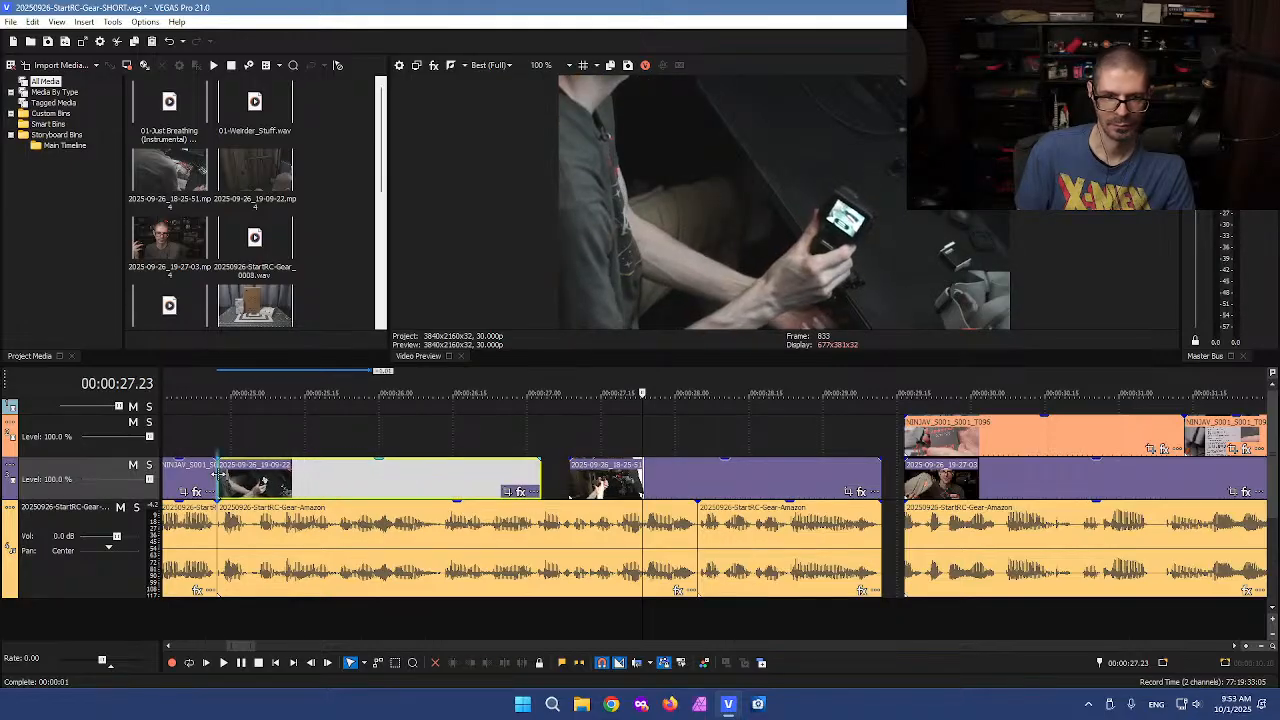
left_click_drag(541, 479, 557, 479)
left_click(566, 484)
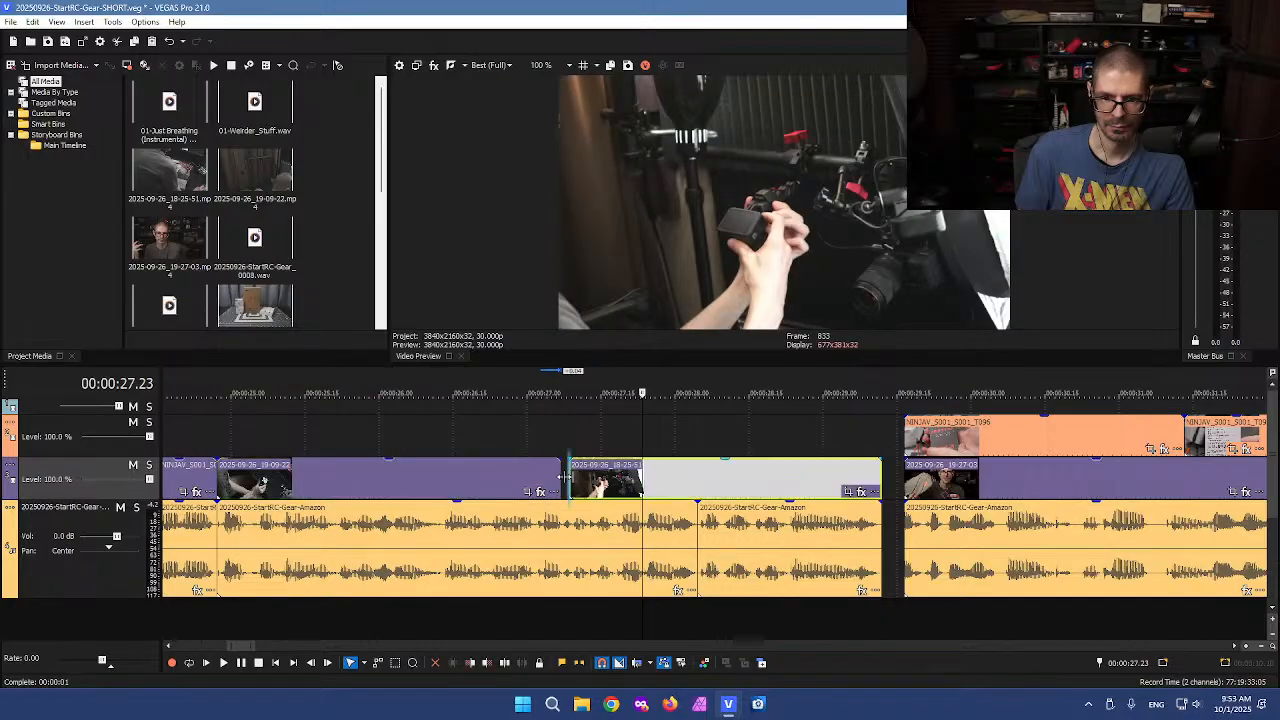
Play back the edited section around 26 to 32 seconds to review it
scroll(600, 480, "down", 2)
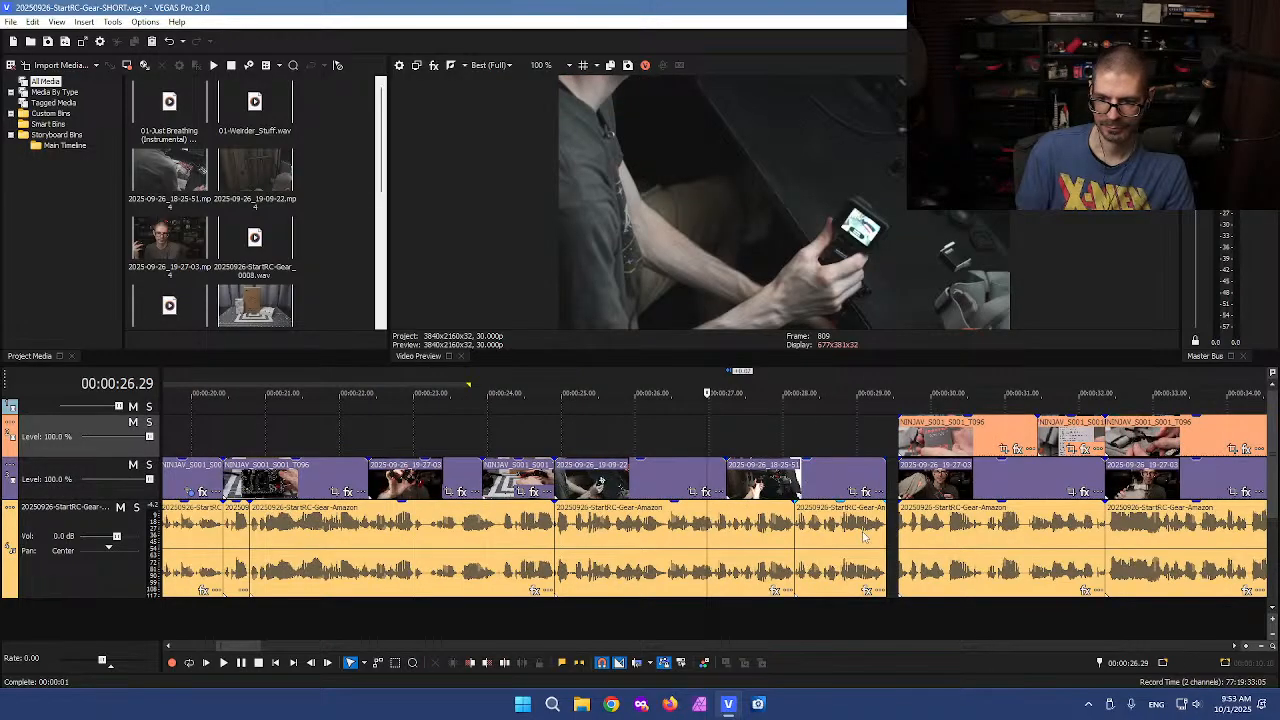
left_click(865, 537)
key("space")
left_click(900, 540)
scroll(903, 543, "down", 2)
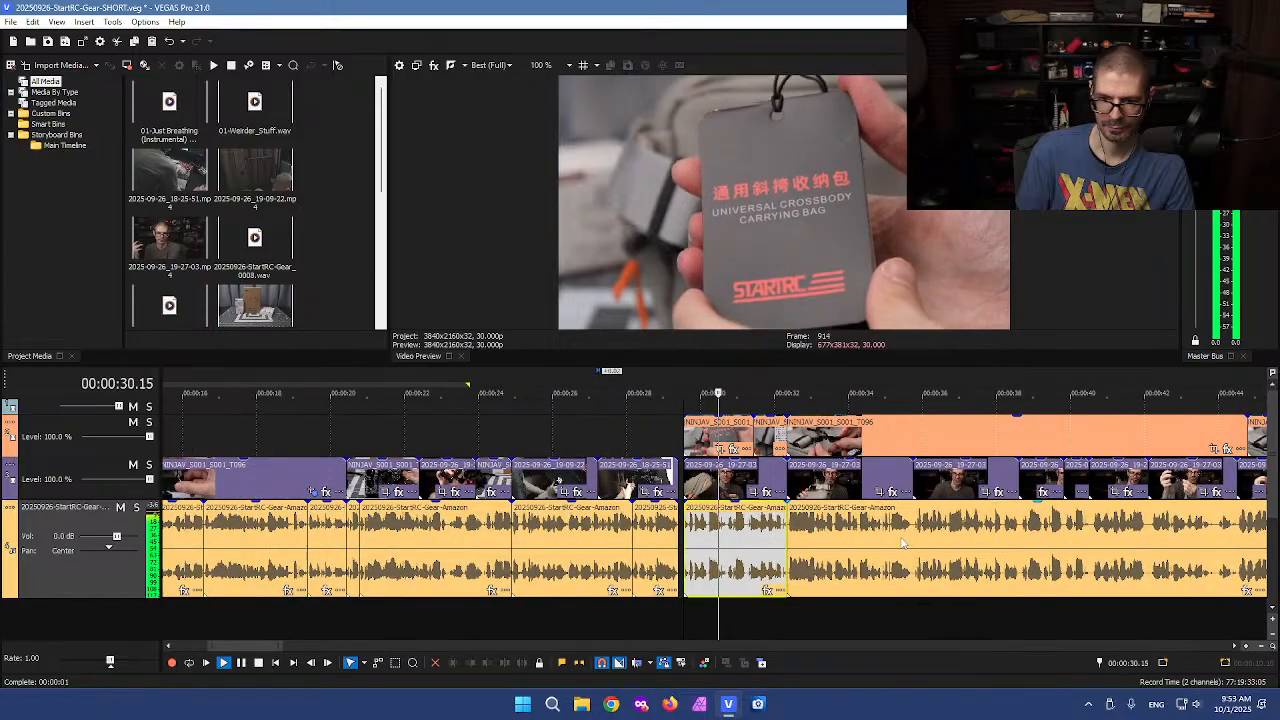
scroll(903, 543, "up", 4)
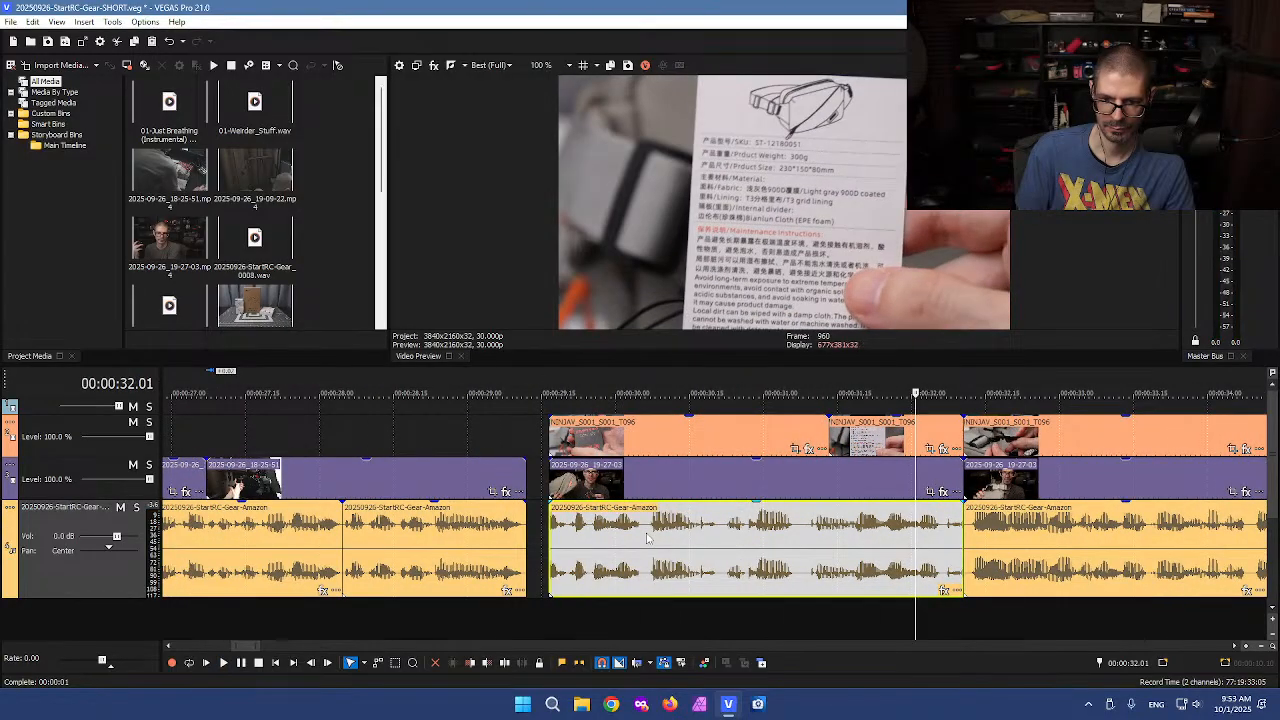
Split the voiceover at about 30.21 seconds and slide the left piece left to close the gap before it
left_click(647, 538)
left_click(720, 540)
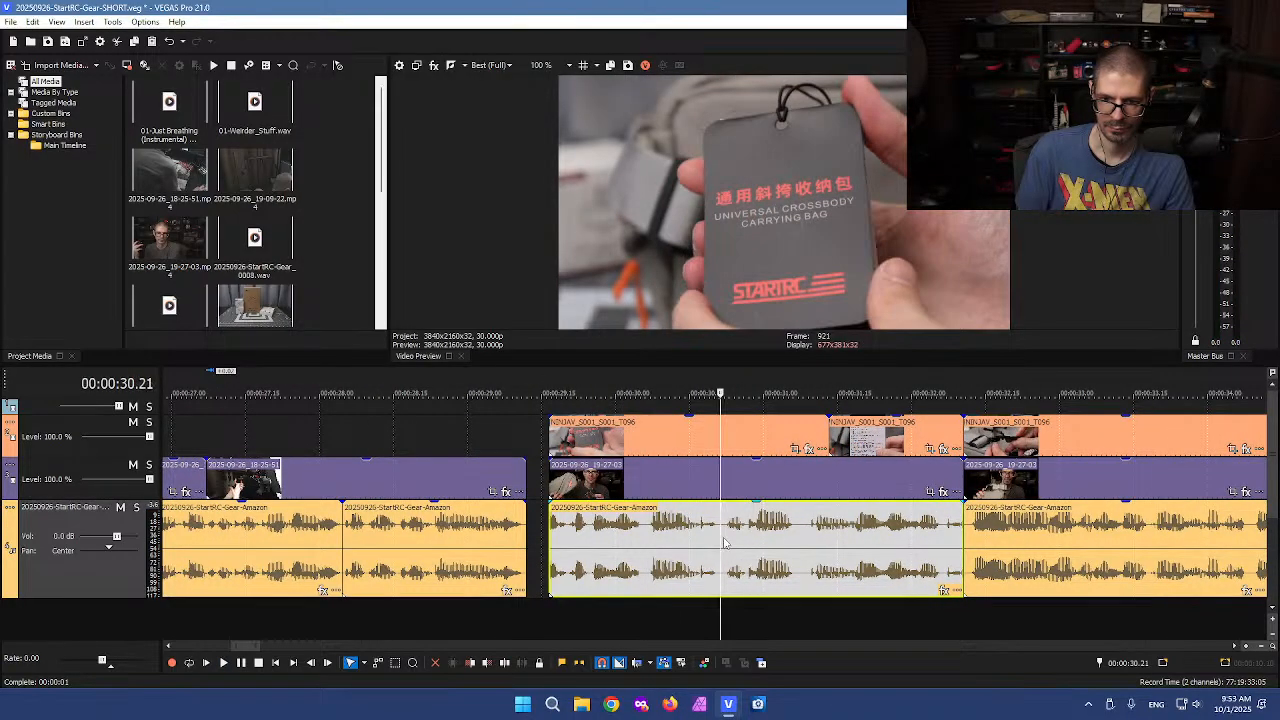
key("s")
left_click_drag(550, 538, 532, 543)
left_click_drag(620, 553, 612, 553)
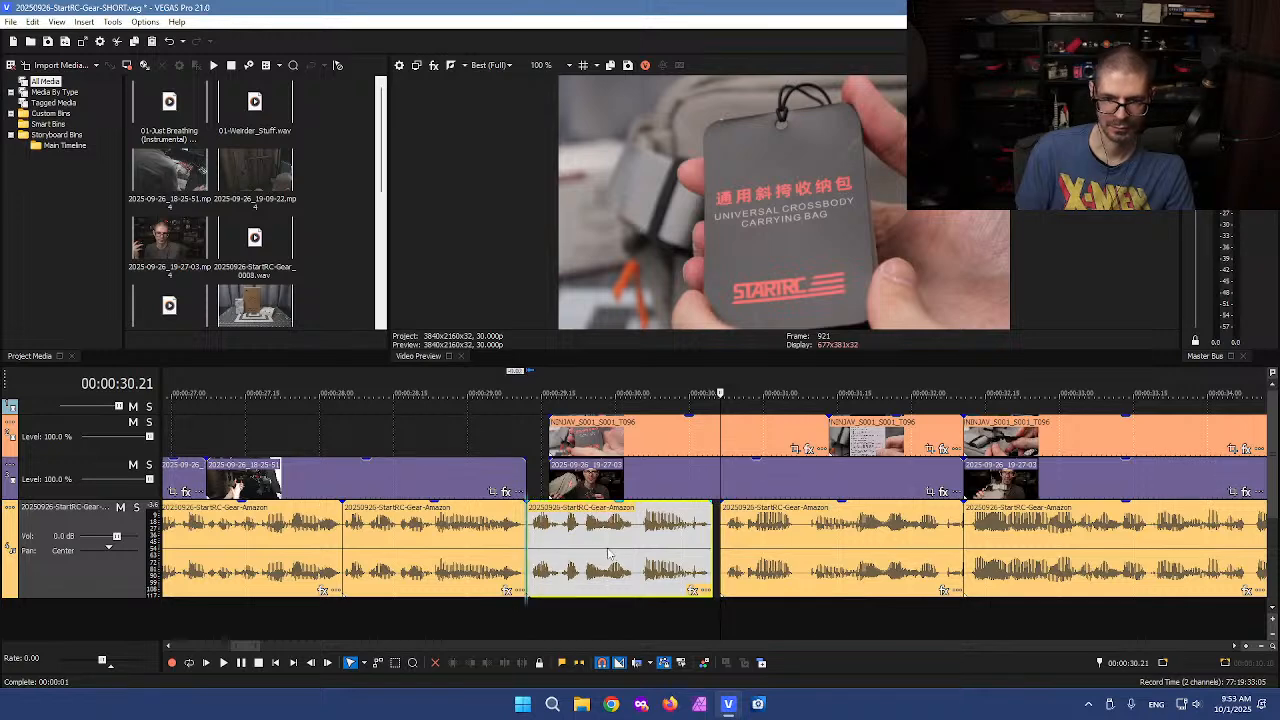
key("ctrl+z")
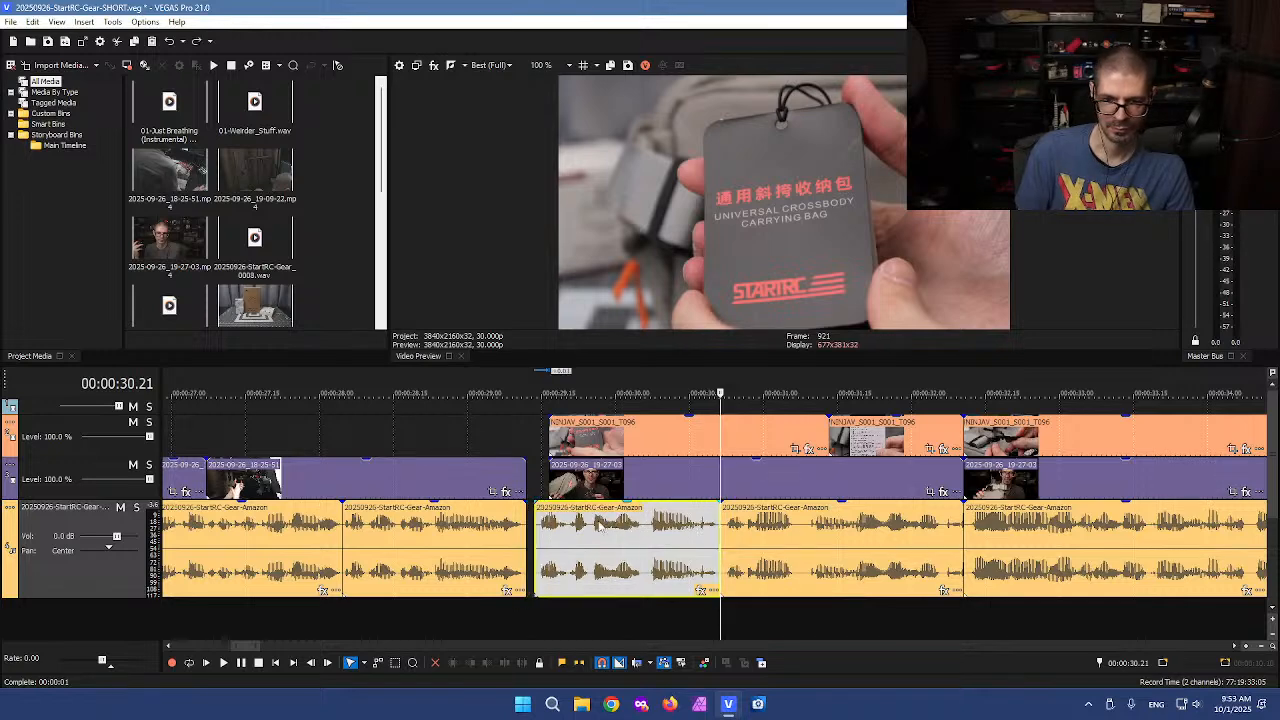
Shift the lower-track B-roll clip left to line up with the voiceover and split it at about 30.21 seconds
left_click_drag(549, 476, 536, 476)
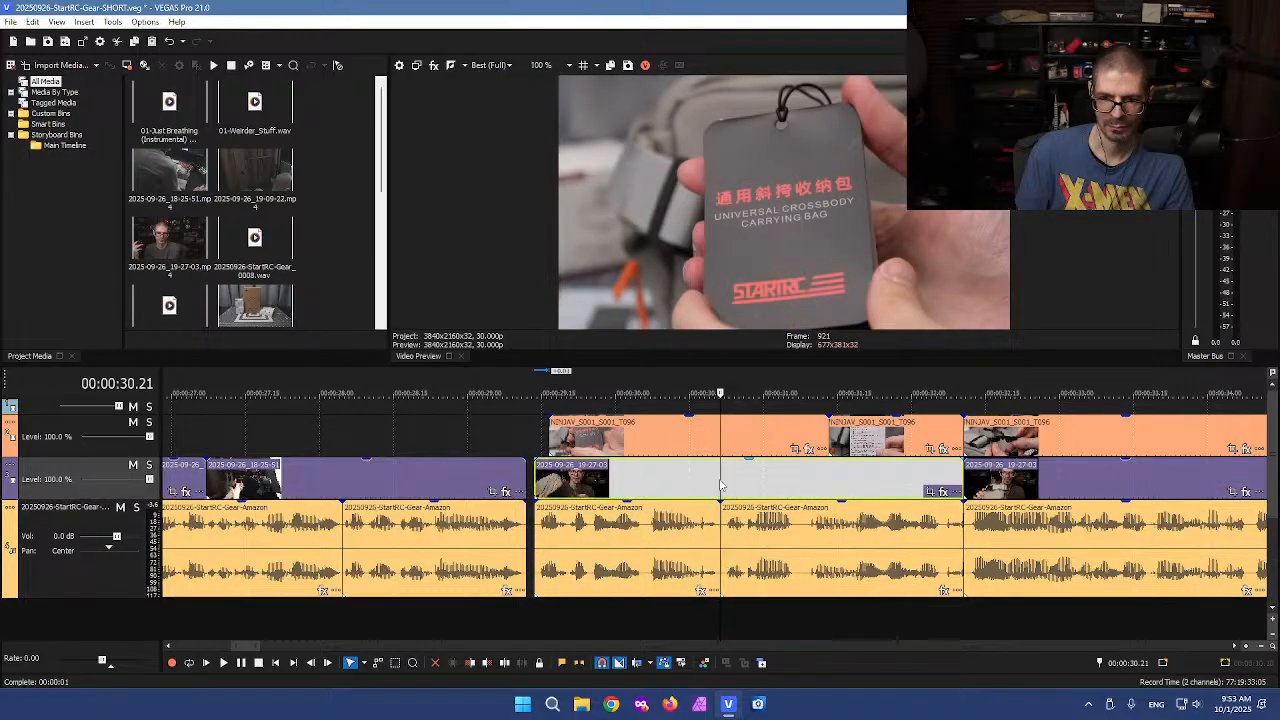
key("s")
Split the upper-track B-roll clip just after 29 seconds and delete its trailing piece
left_click(700, 435)
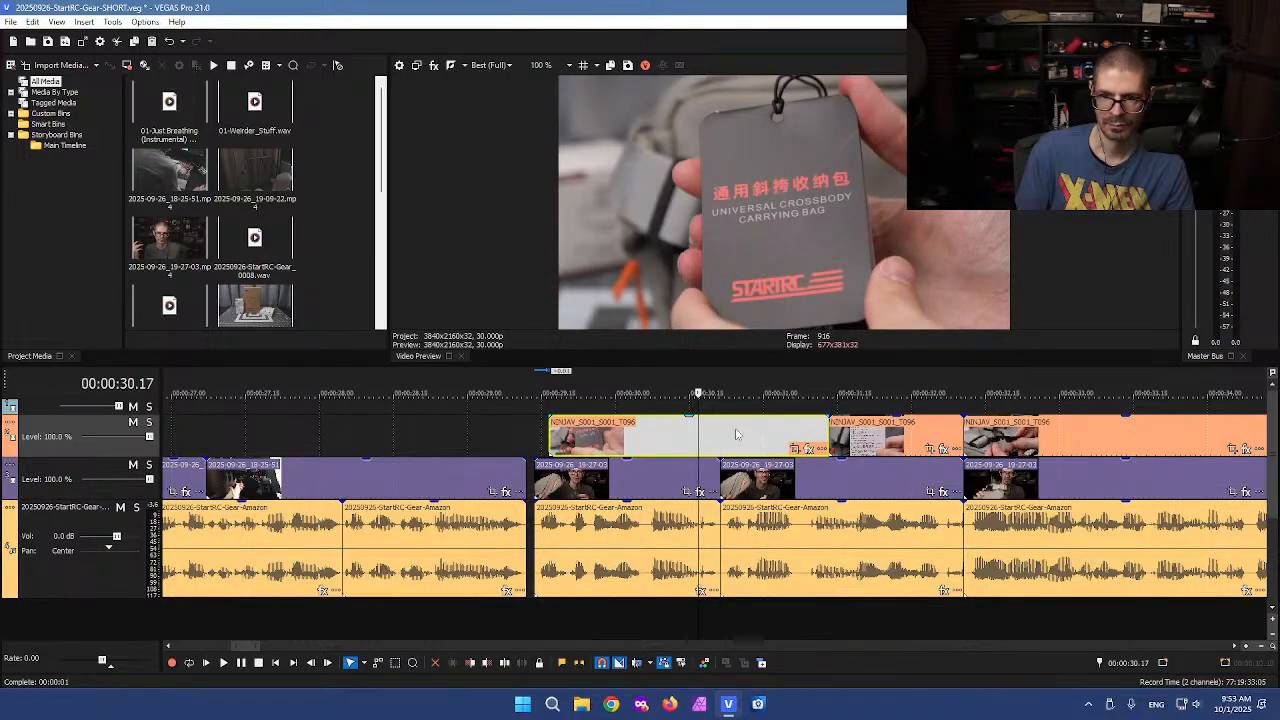
left_click(637, 443)
key("s")
left_click(698, 442)
key("Delete")
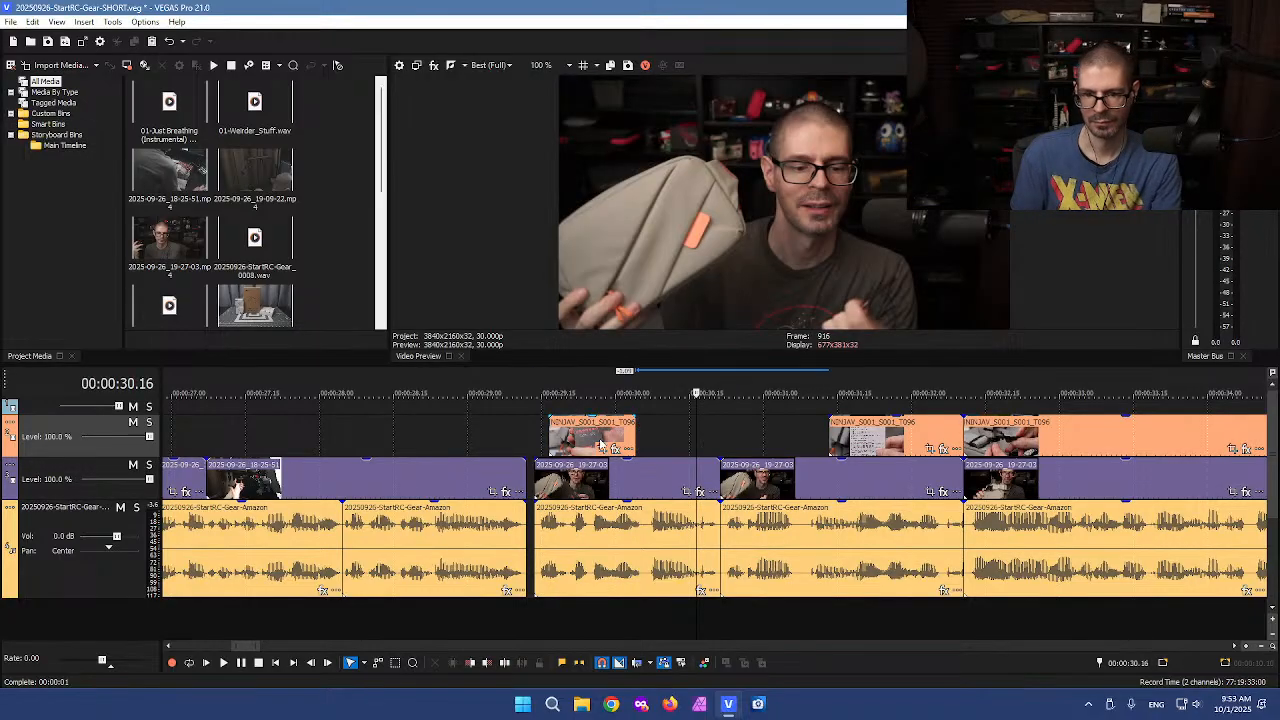
Move the shortened upper-track B-roll clip slightly later and play back the section
left_click_drag(607, 446, 682, 435)
left_click(539, 436)
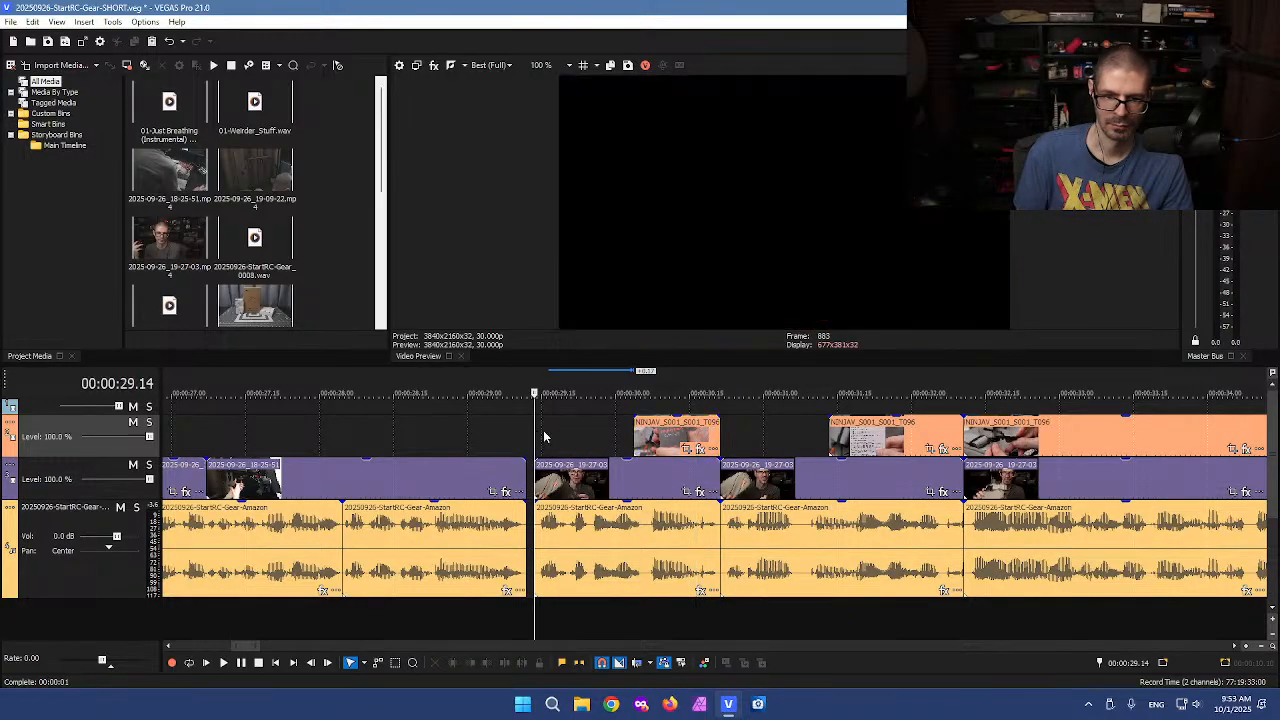
key("space")
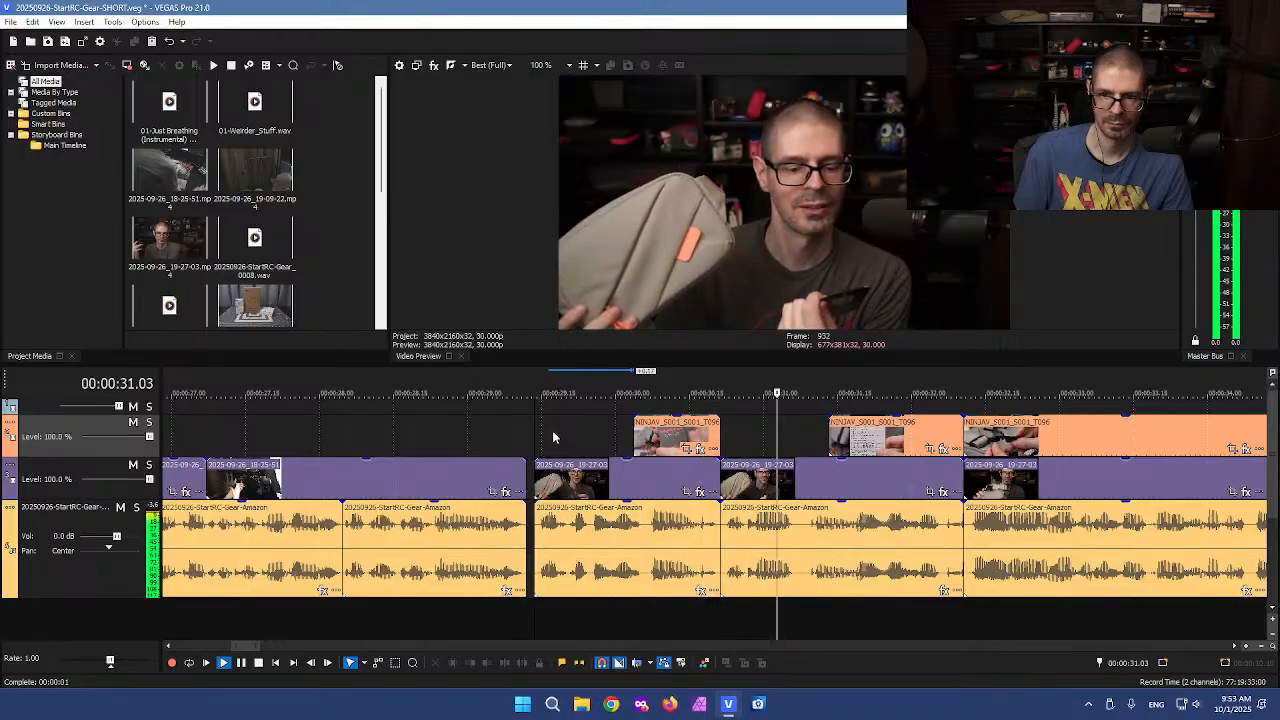
key("space")
scroll(762, 440, "down", 3)
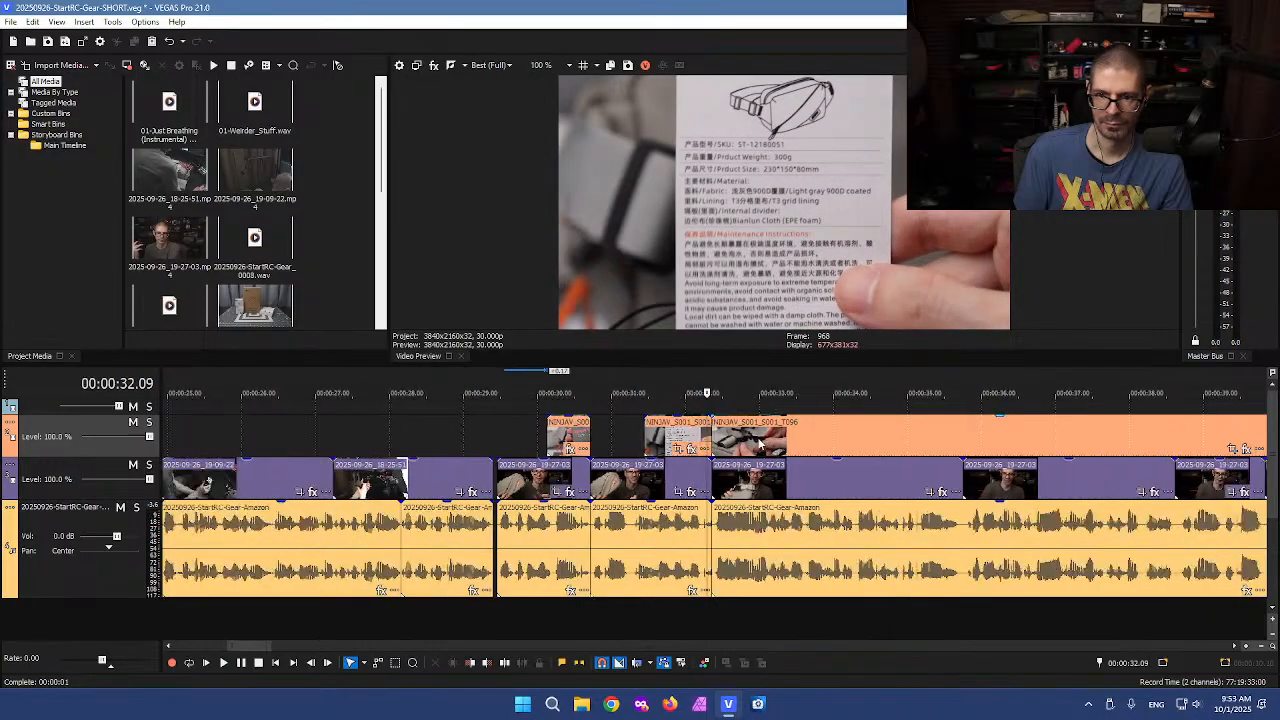
key("space")
key("space")
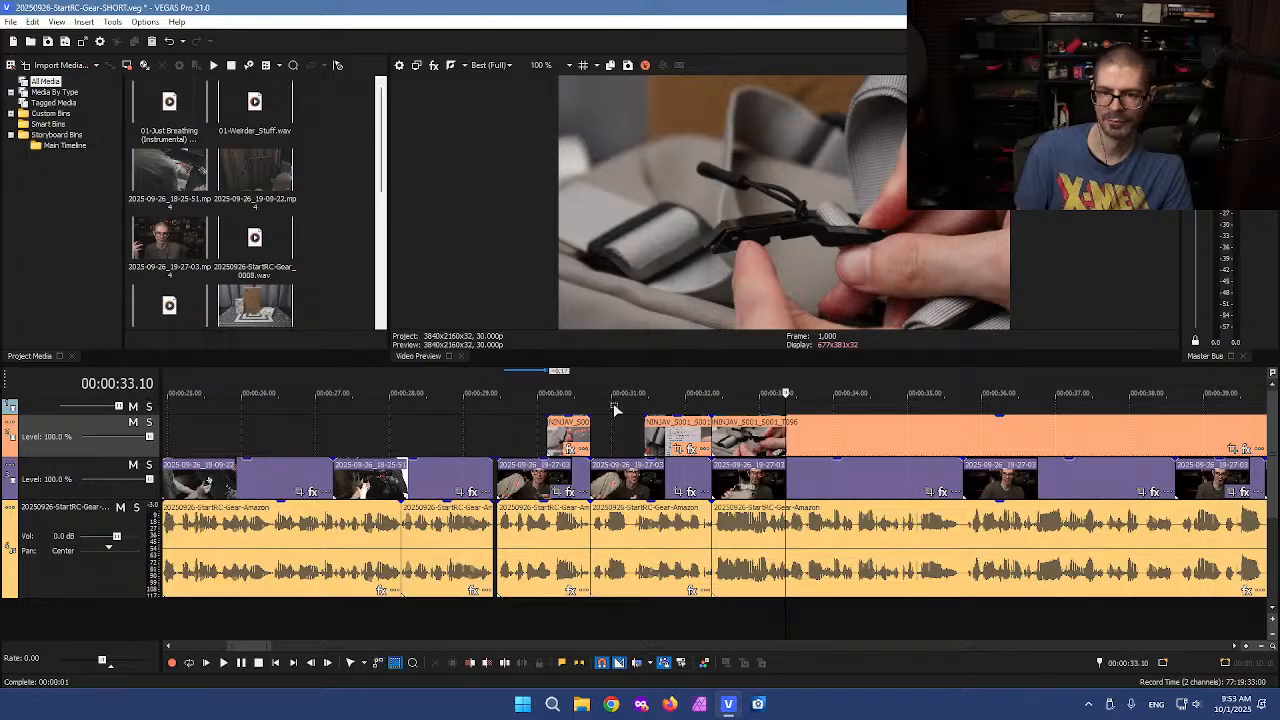
Delete the voiceover segment between about 31 and 32.5 seconds together with the clips above it
left_click(650, 565)
key("Delete")
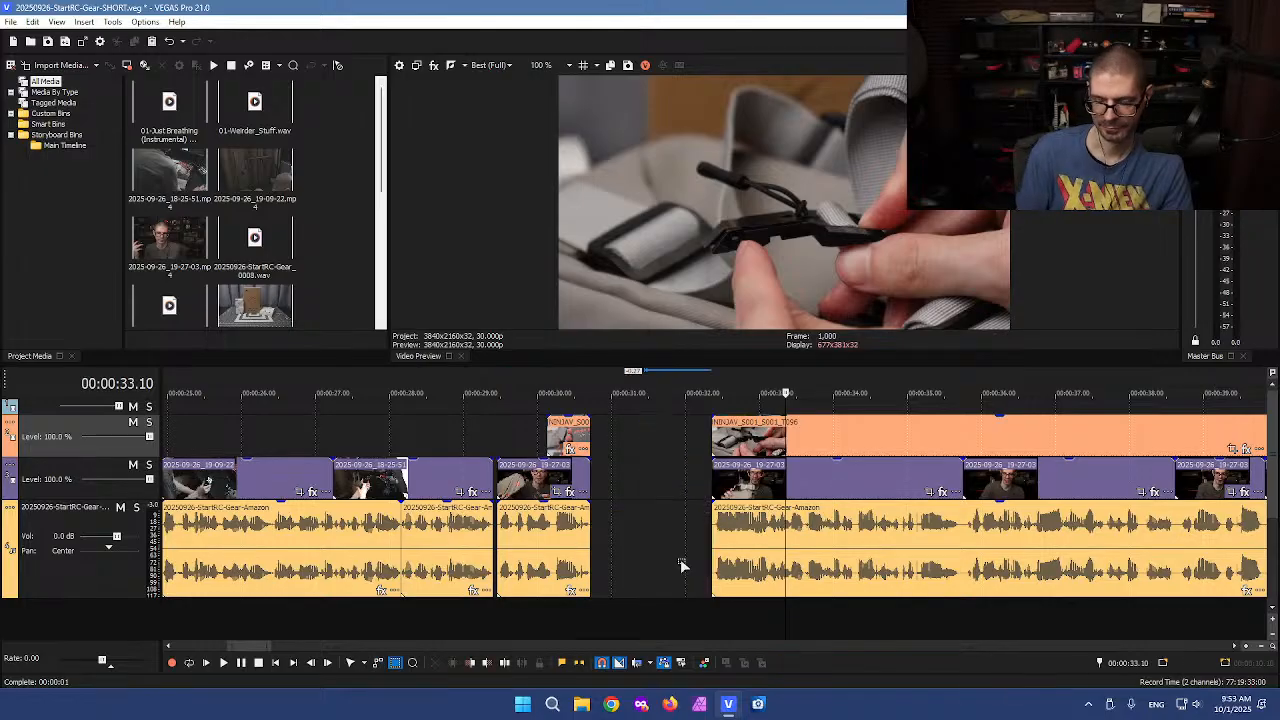
Play back the voiceover following the new gap to find the next cut point
left_click(681, 545)
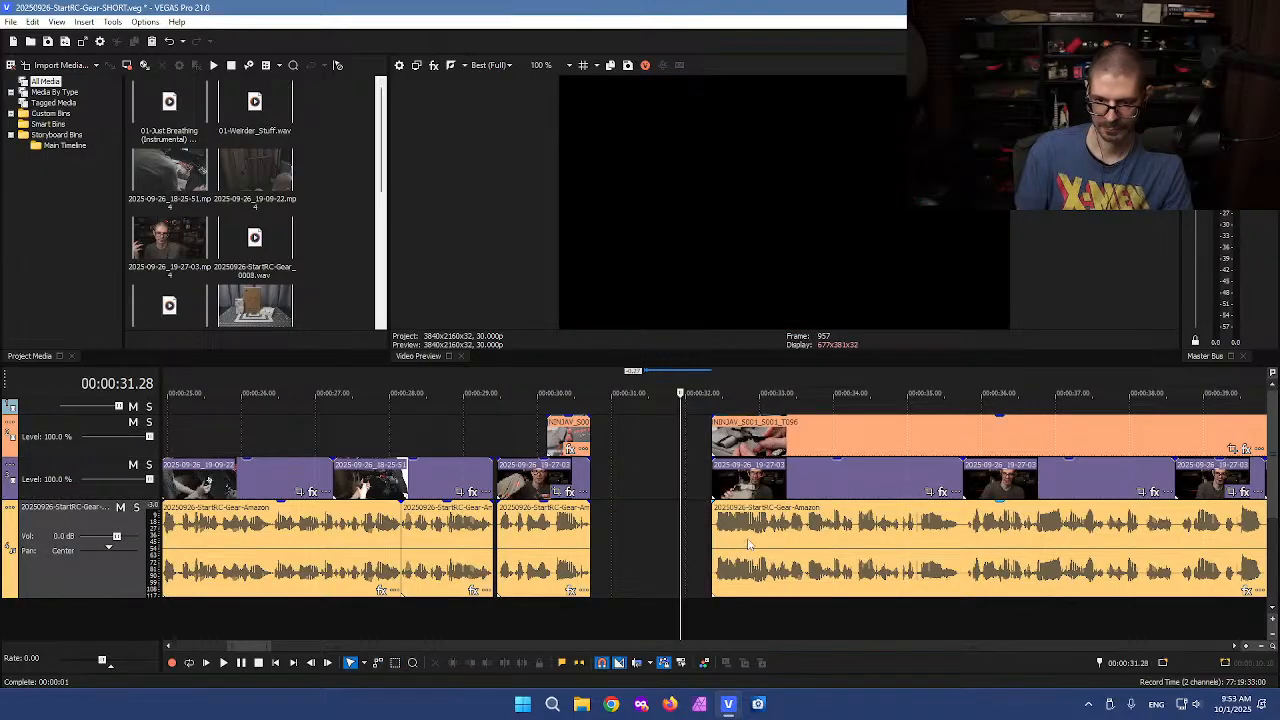
left_click(964, 533)
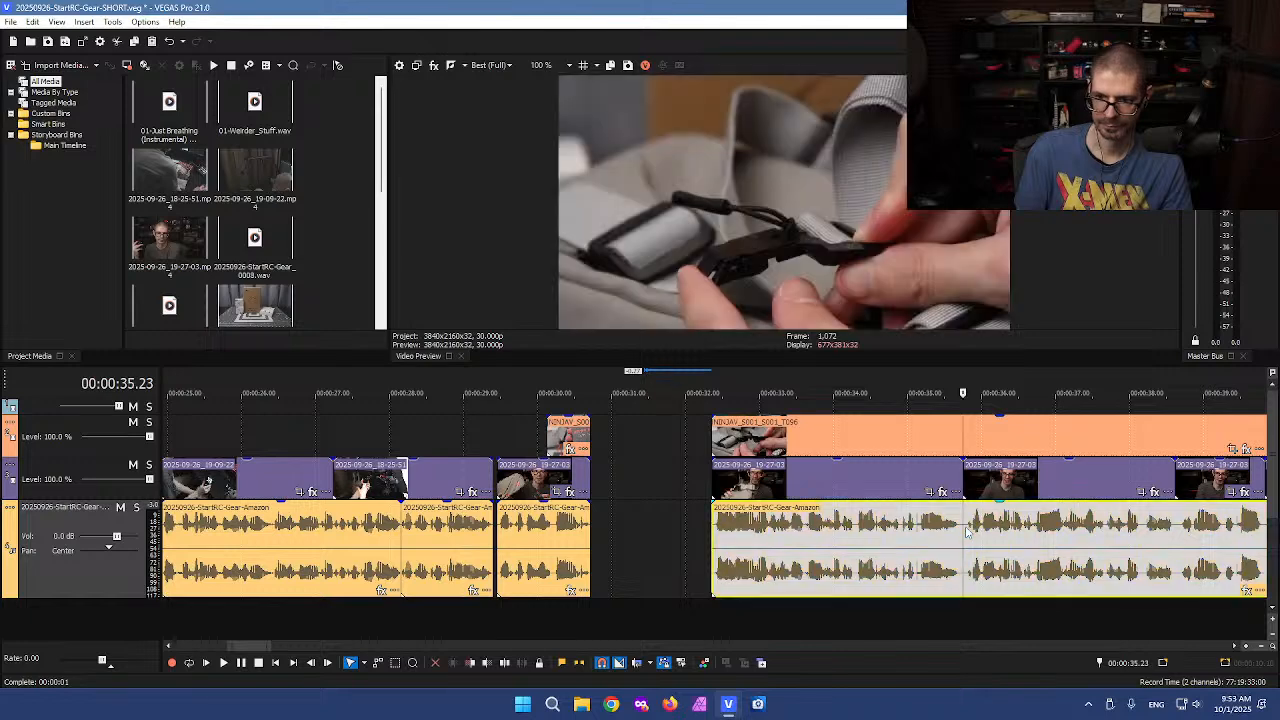
key("space")
scroll(940, 545, "down", 2)
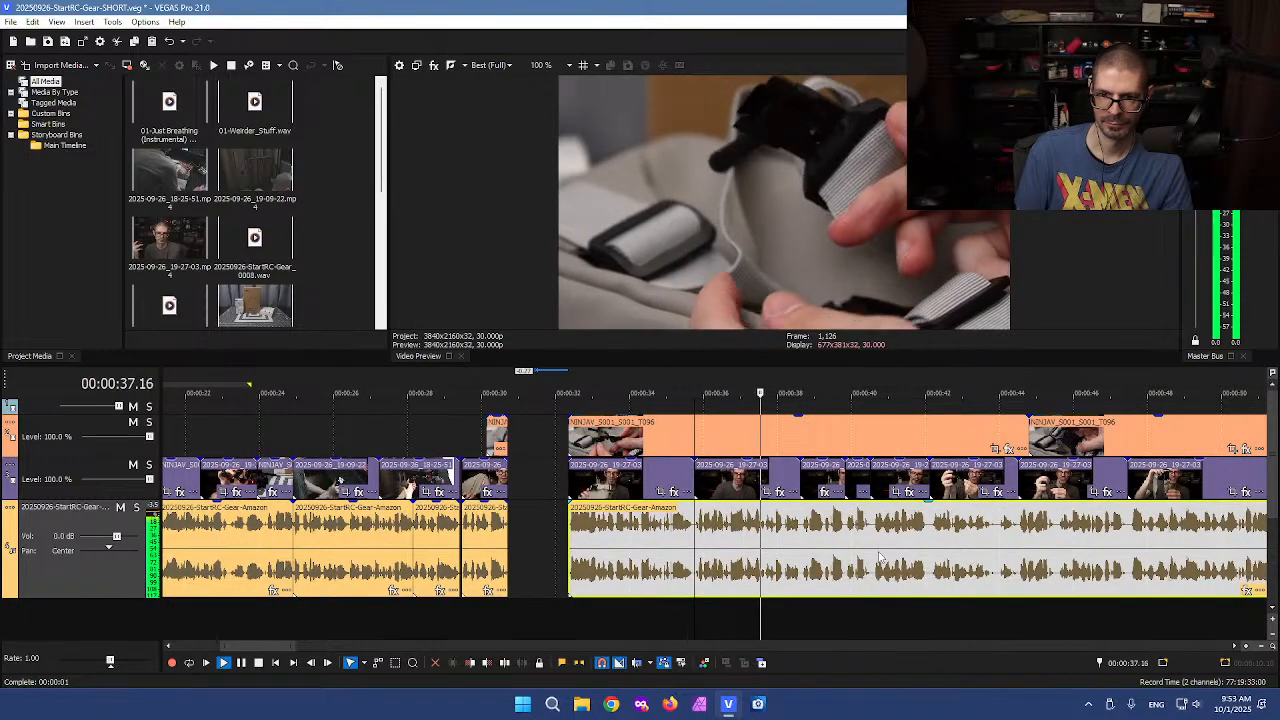
key("space")
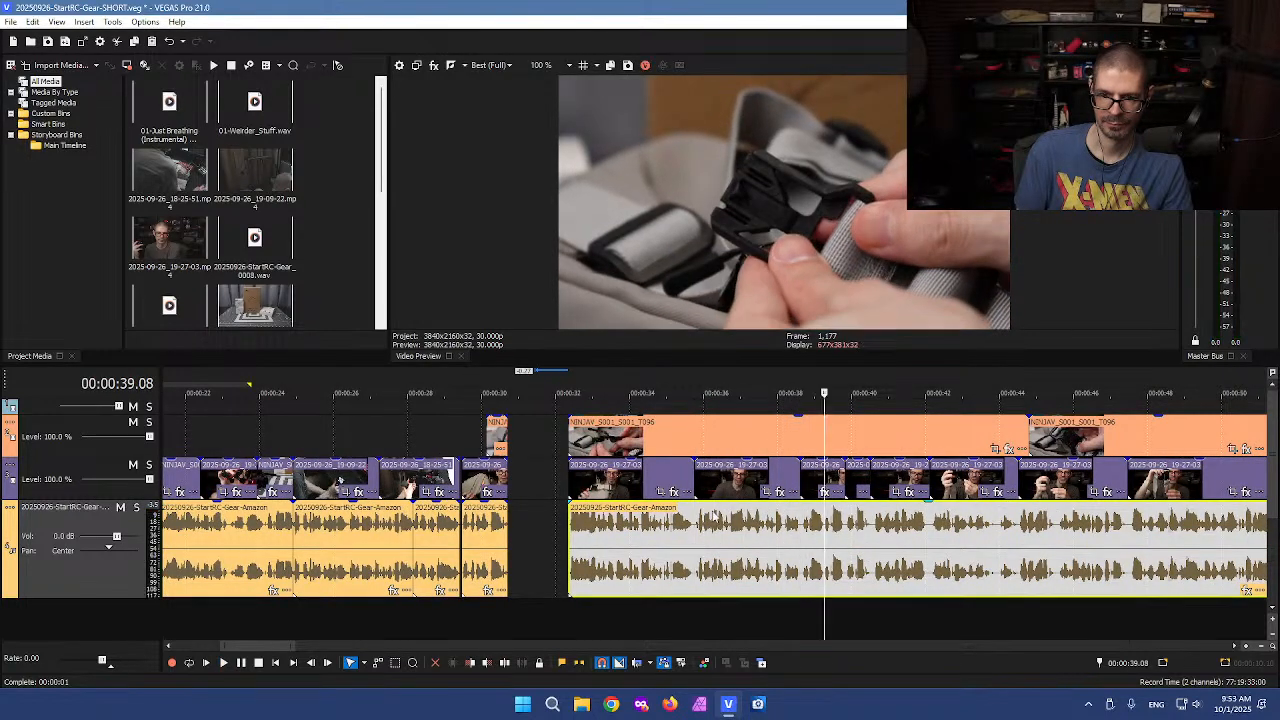
left_click(640, 490)
key("space")
scroll(688, 527, "up", 2)
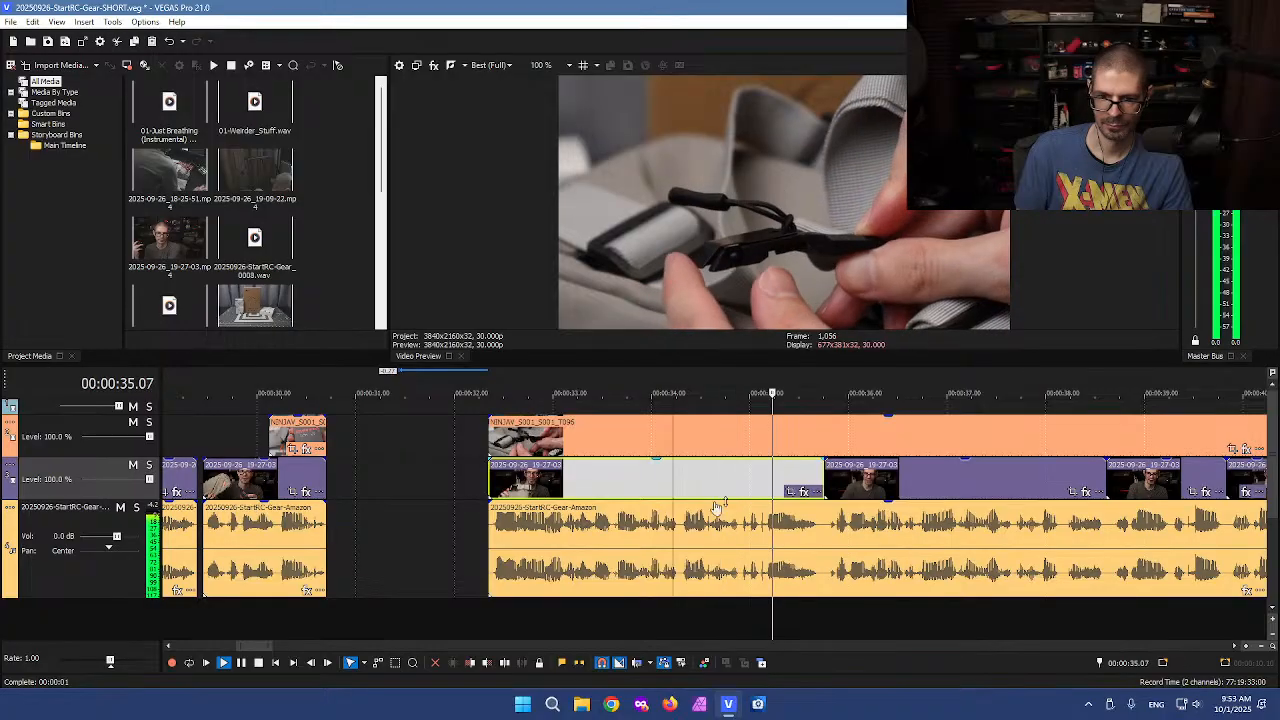
key("space")
Split the voiceover clip at about 35.23 seconds
left_click(613, 522)
key("space")
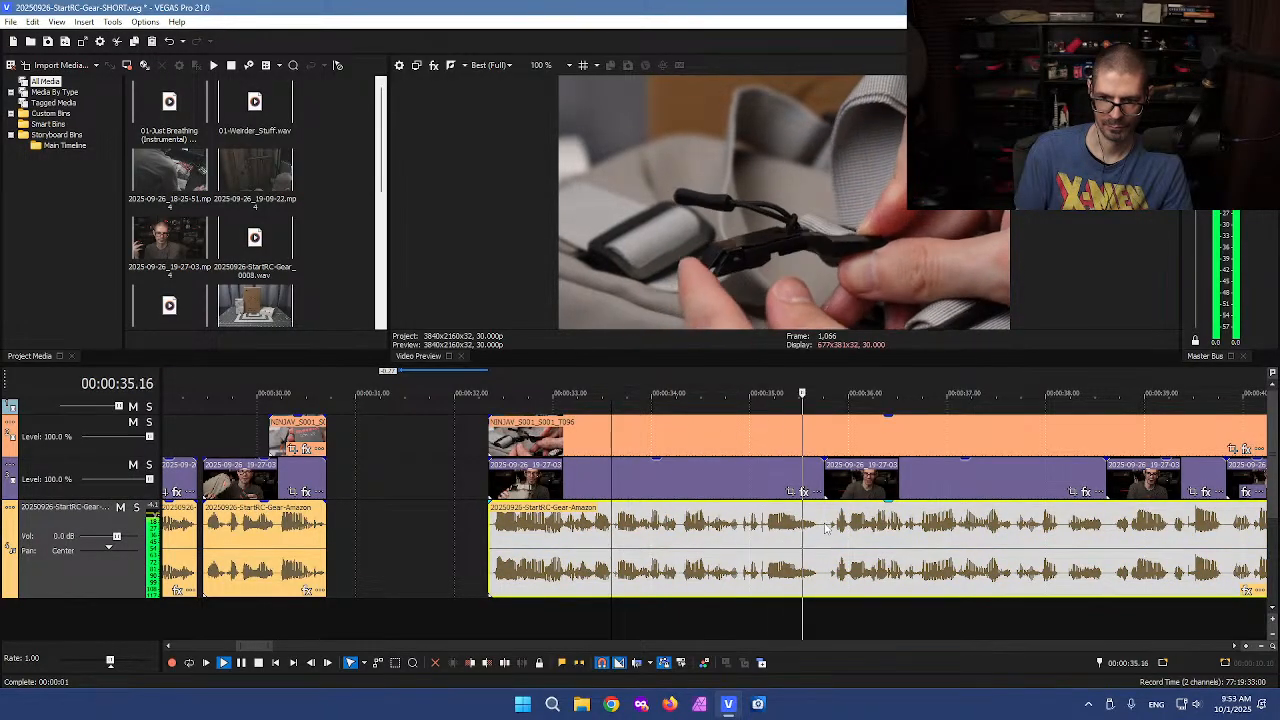
key("space")
key("s")
scroll(760, 552, "up", 3)
scroll(600, 551, "down", 3)
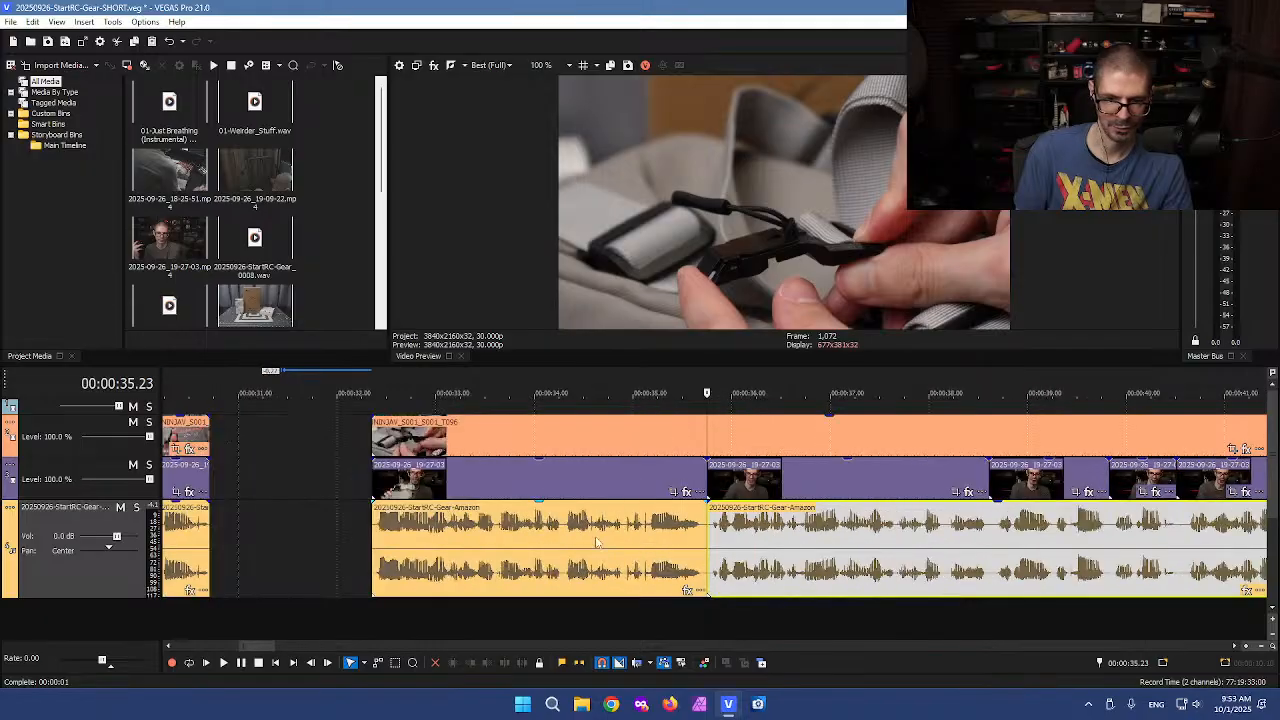
Split the upper B-roll track at 35.23 seconds and move the preceding 32–35 second segment left against the earlier clips
scroll(560, 541, "down", 1)
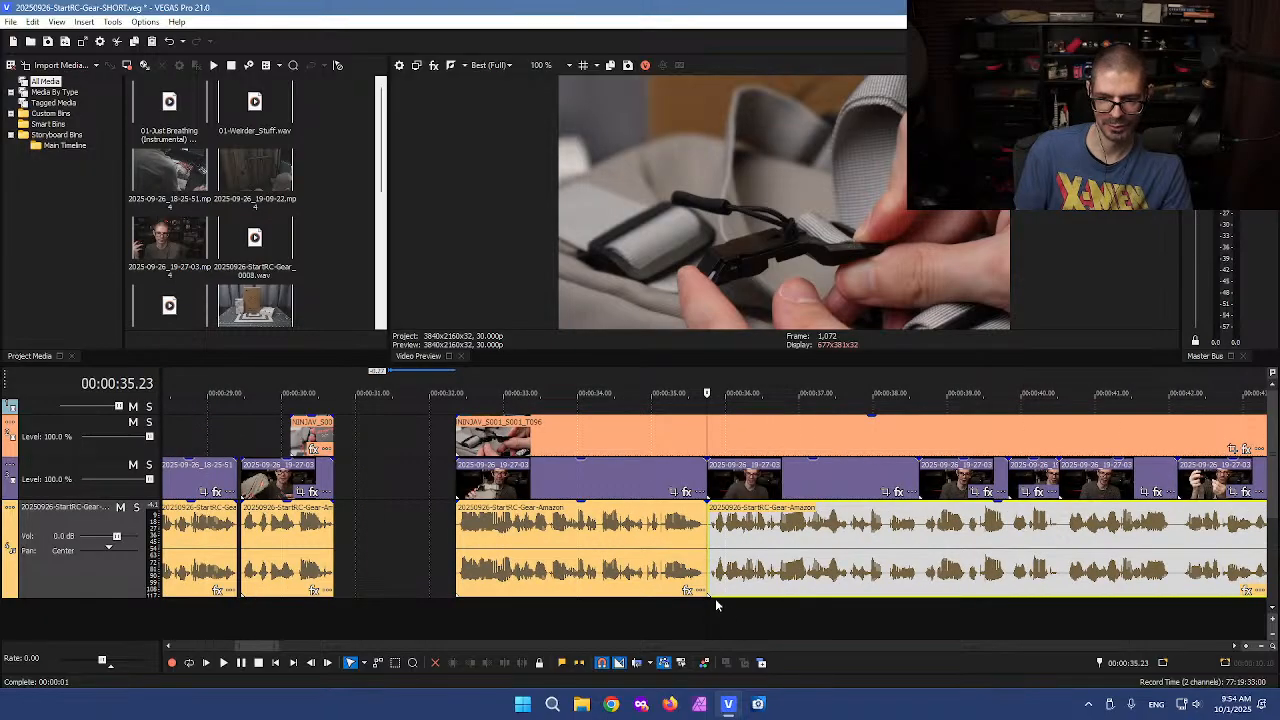
left_click(707, 614)
key("s")
left_click(501, 441)
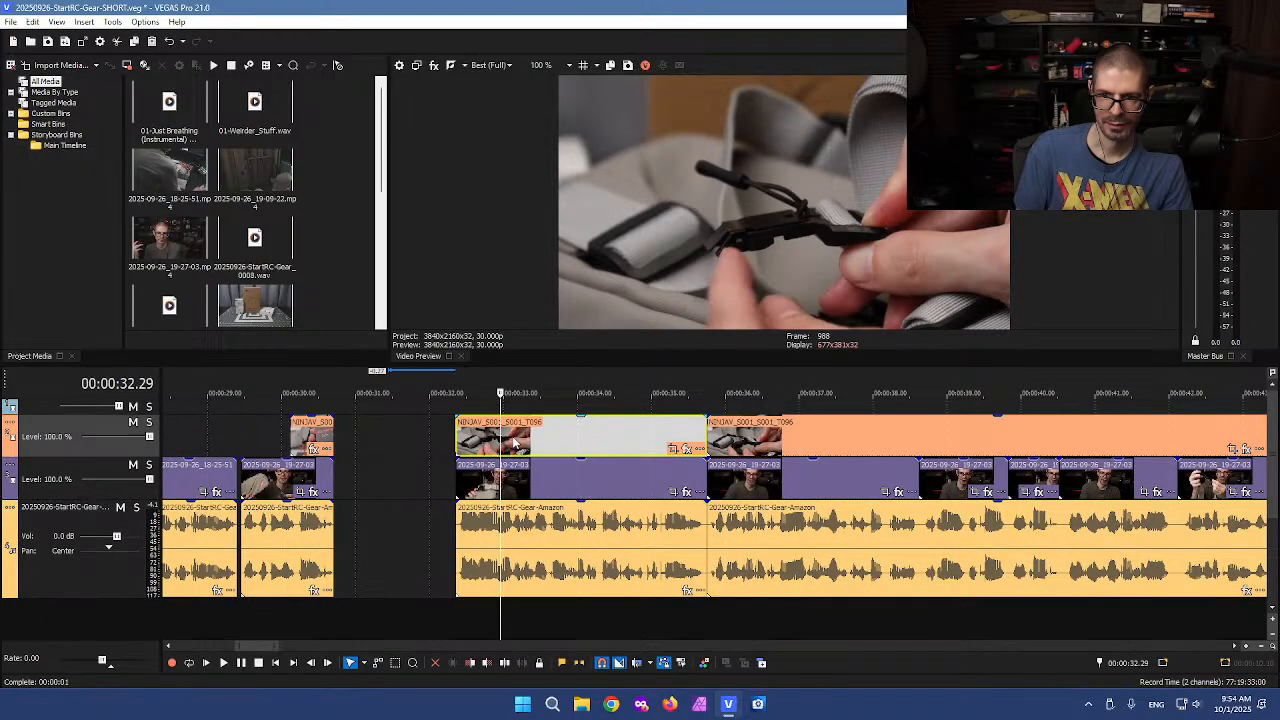
key("d")
left_click_drag(475, 404, 495, 555)
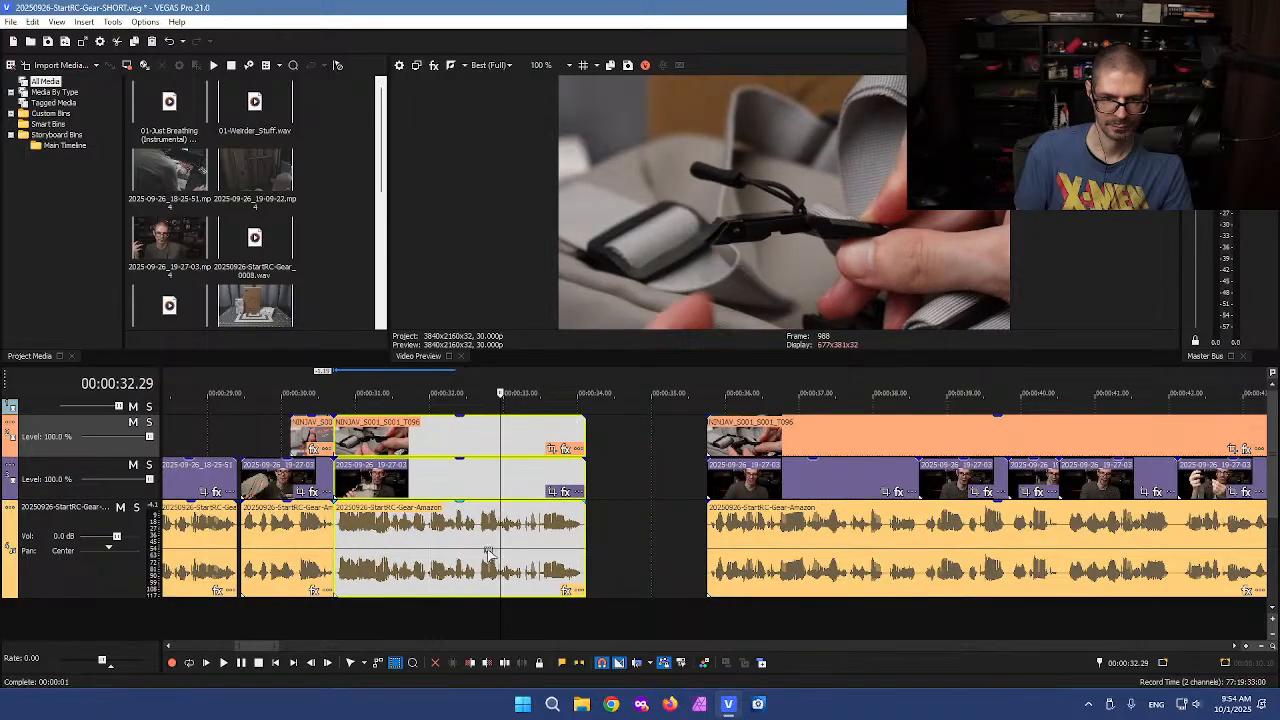
left_click(473, 552)
Cut out the short pause between about 30.20 and 30.23 seconds on all tracks and close the resulting gap
scroll(492, 551, "up", 2)
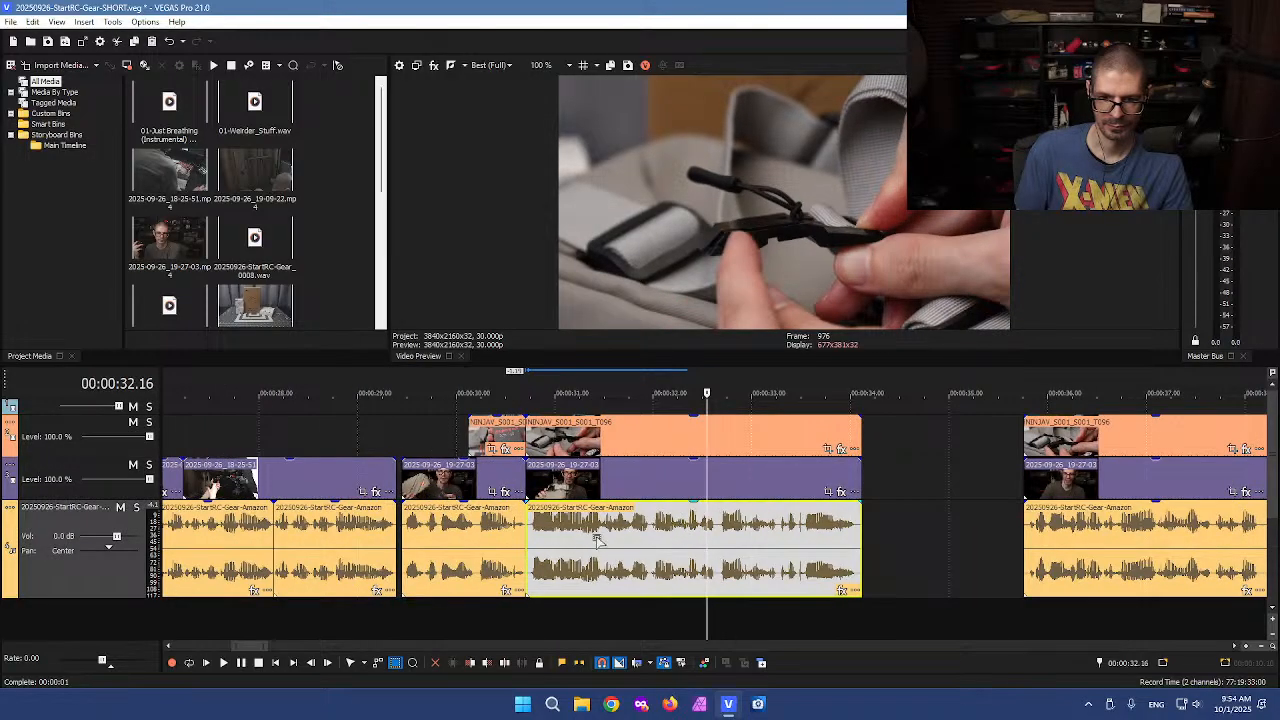
scroll(581, 541, "up", 2)
left_click(354, 622)
scroll(607, 610, "up", 3)
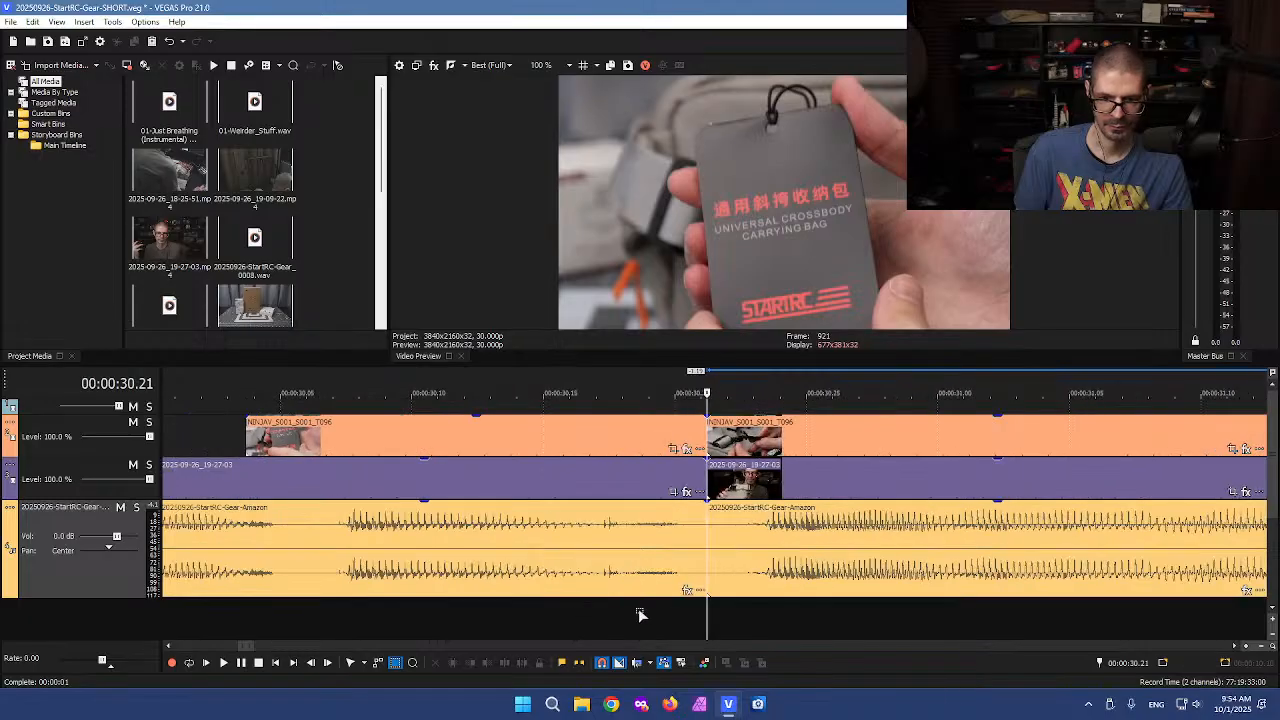
scroll(694, 622, "down", 2)
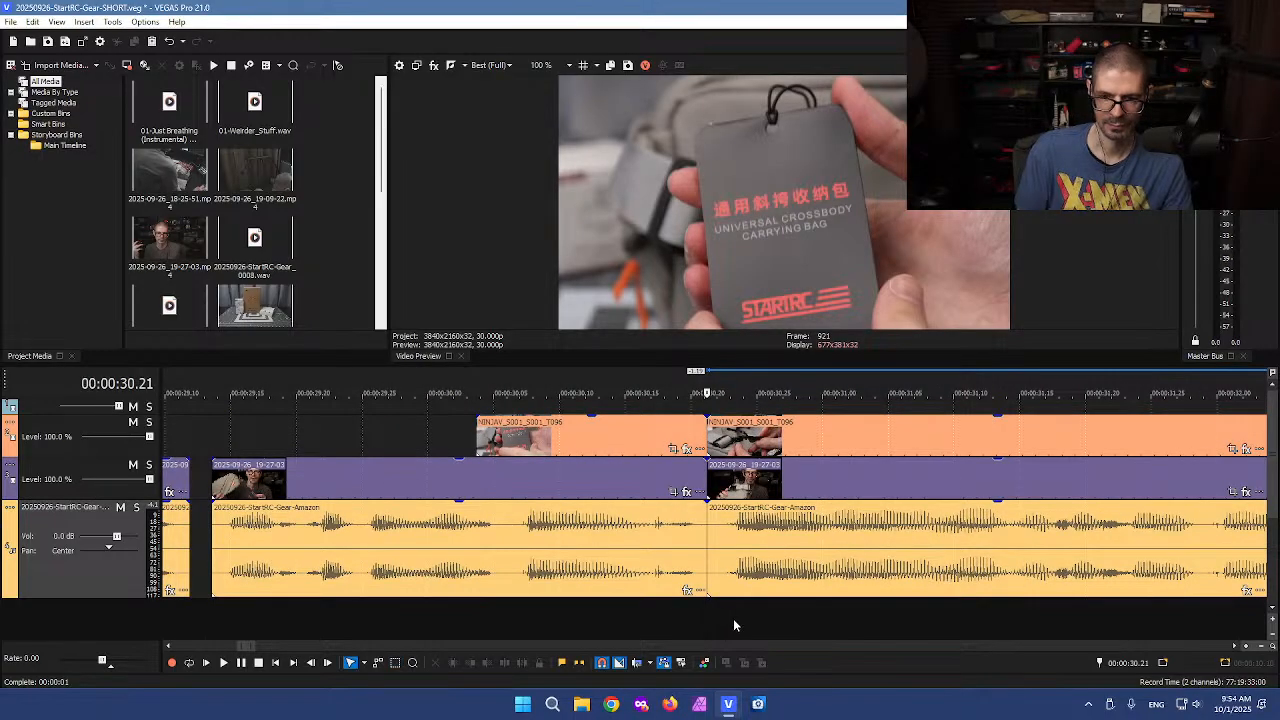
left_click(722, 616)
scroll(722, 616, "up", 2)
left_click(712, 620)
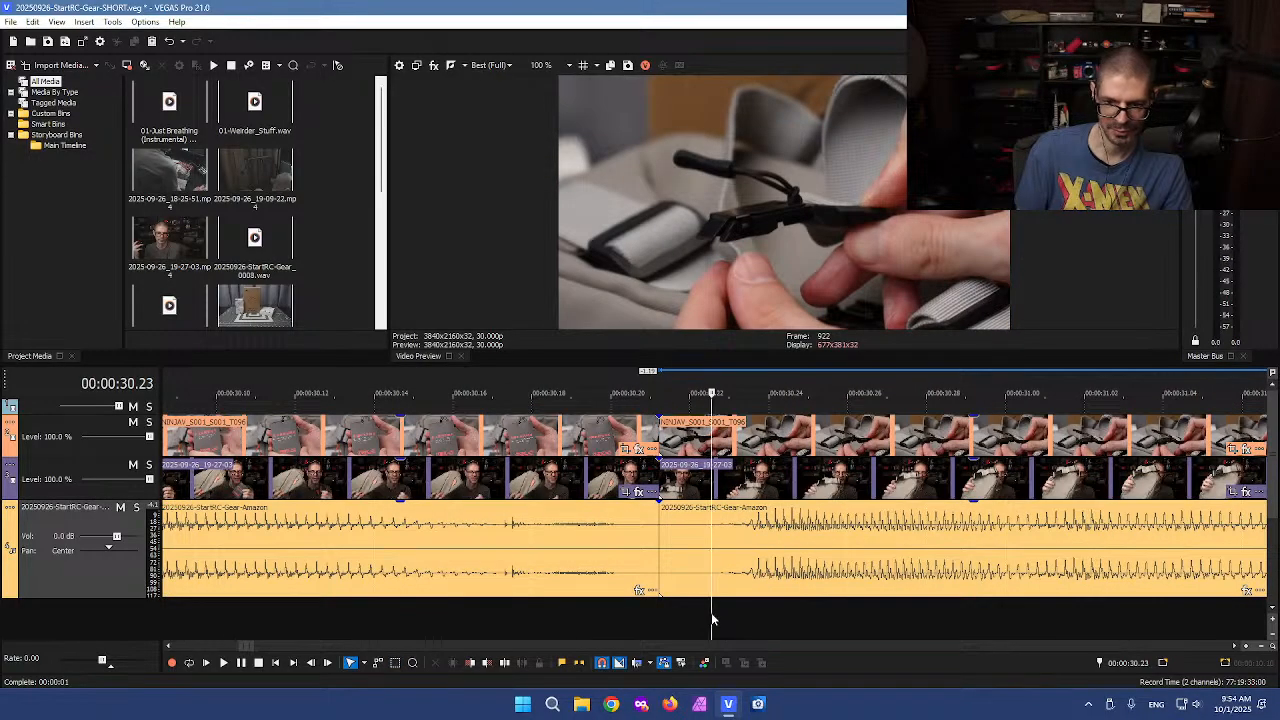
key("s")
left_click(636, 617)
key("s")
key("d")
key("d")
left_click_drag(692, 611, 645, 442)
key("Delete")
left_click(822, 487)
left_click_drag(835, 487, 750, 488)
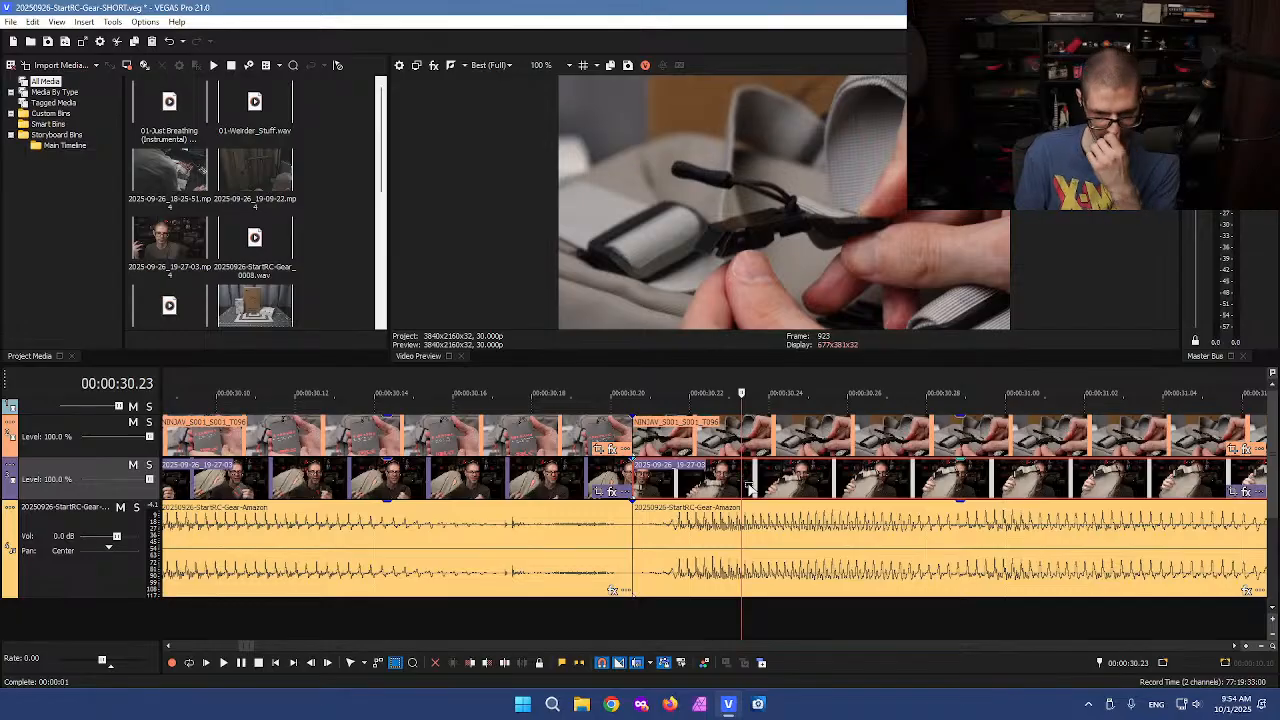
Delete the clip material between about 29.10 and 29.15 seconds across all tracks
scroll(741, 490, "down", 4)
left_click(349, 545)
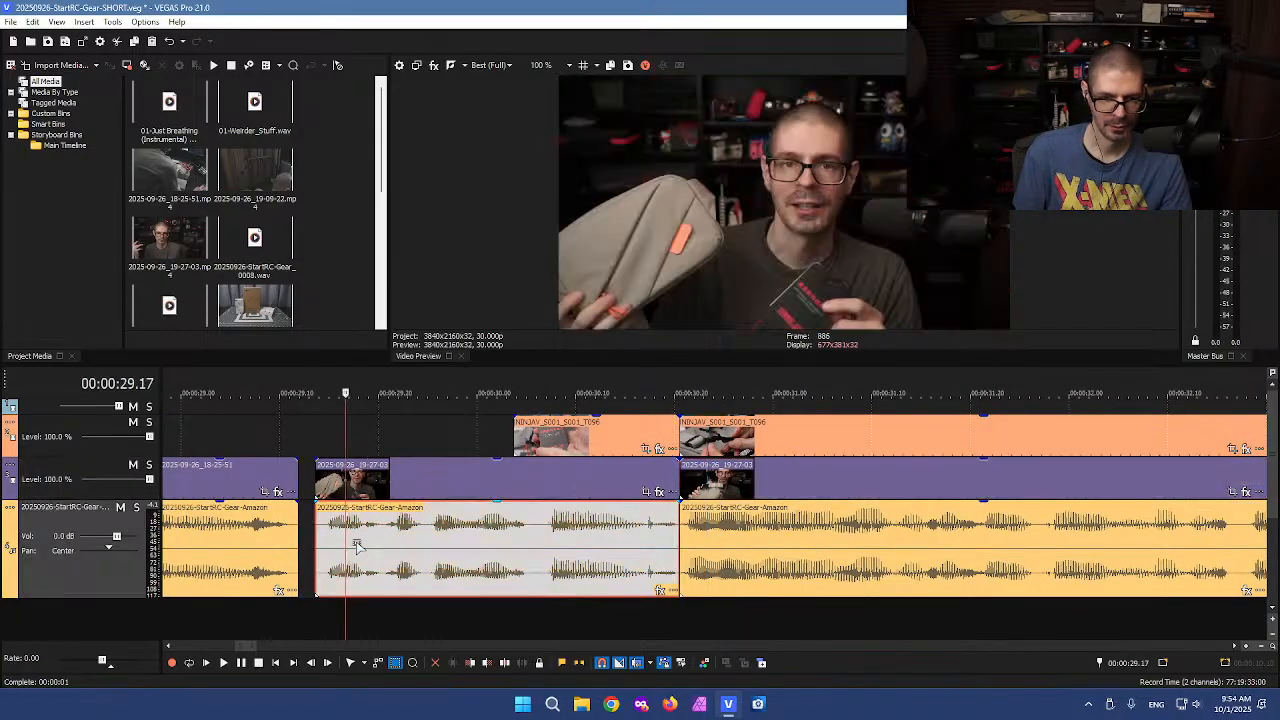
scroll(412, 550, "up", 3)
left_click(666, 610)
scroll(668, 616, "up", 4)
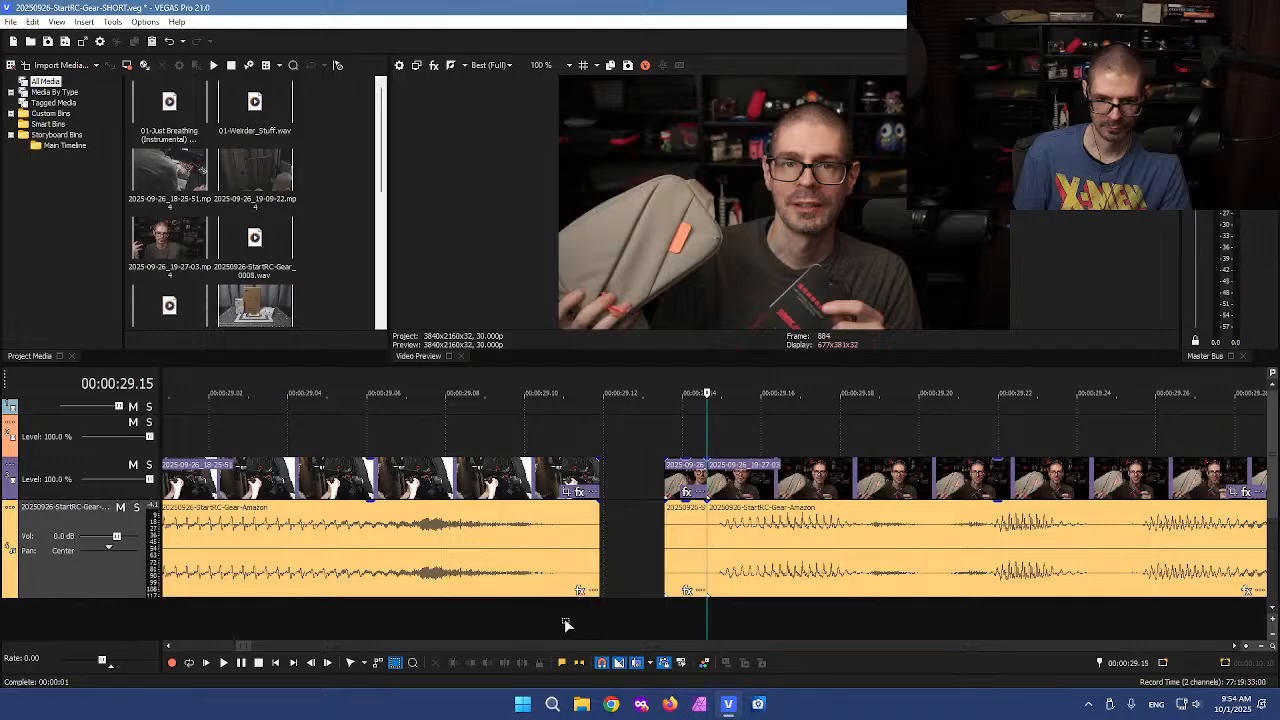
left_click(566, 624)
left_click_drag(682, 443, 603, 601)
key("Delete")
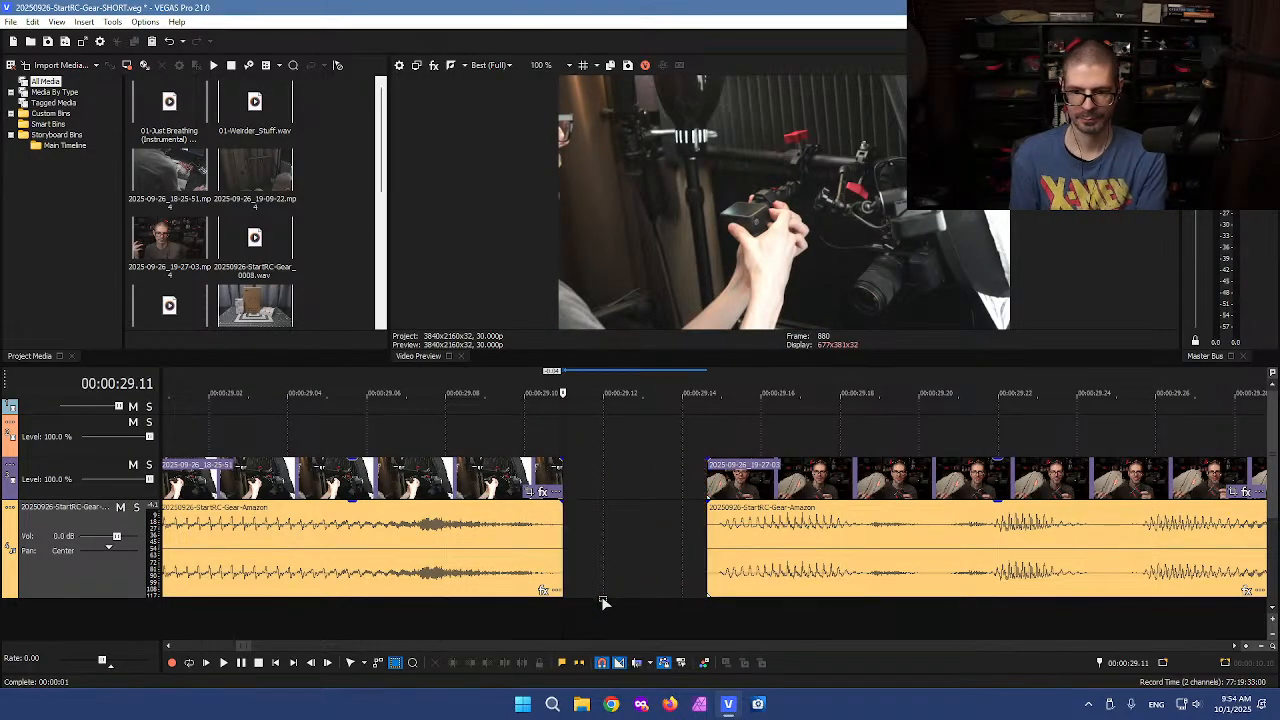
Move the following clips left to close the gap at about 29.10 seconds
left_click(776, 572)
left_click_drag(842, 567, 698, 560)
scroll(725, 557, "down", 3)
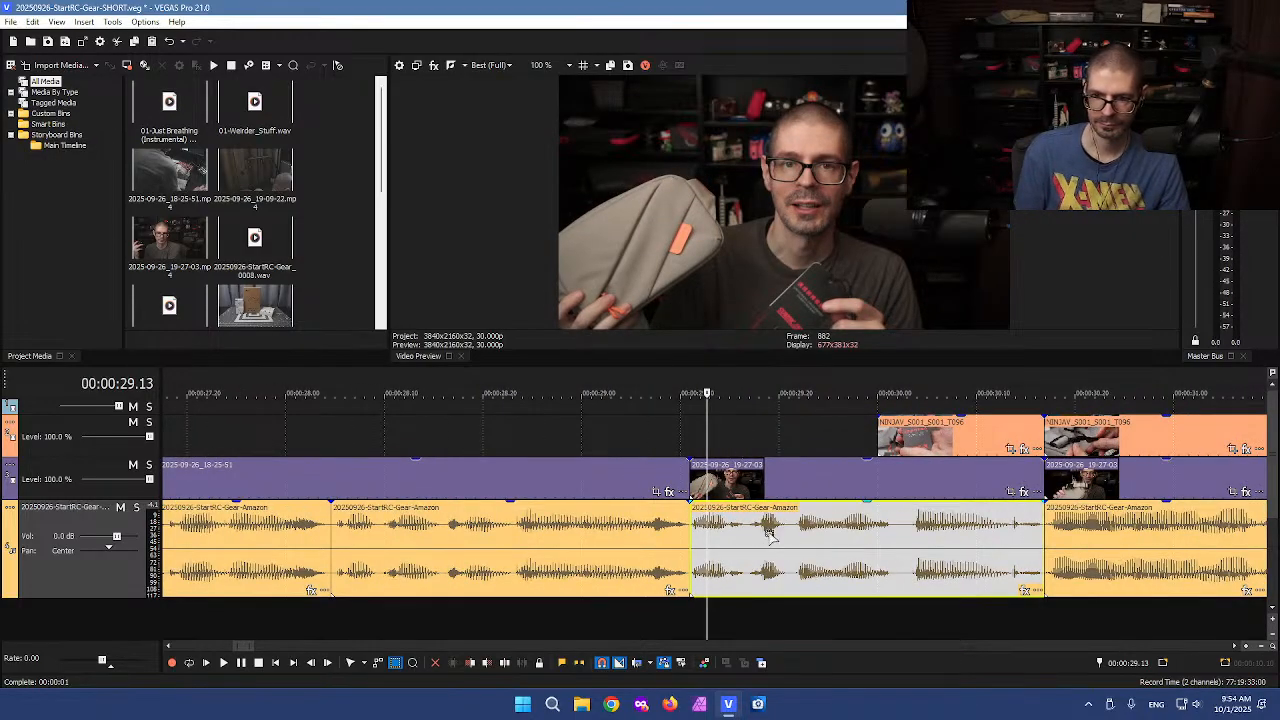
scroll(785, 525, "down", 2)
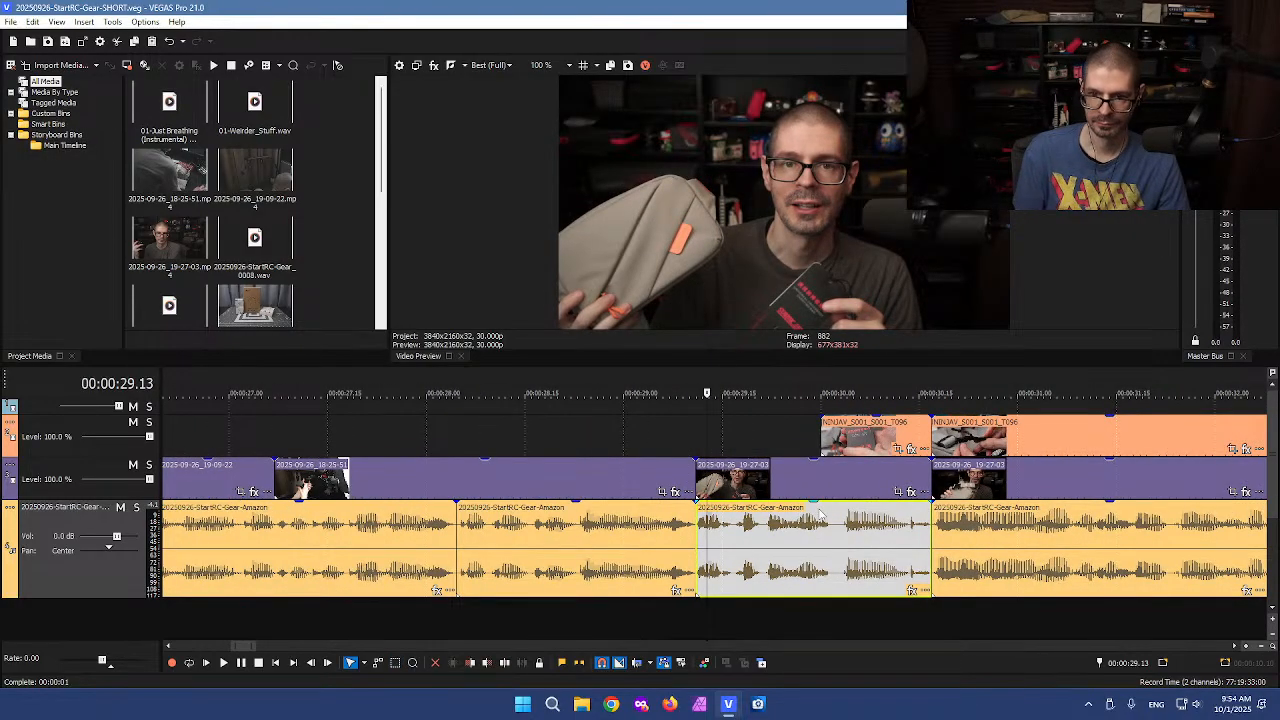
scroll(820, 513, "down", 4)
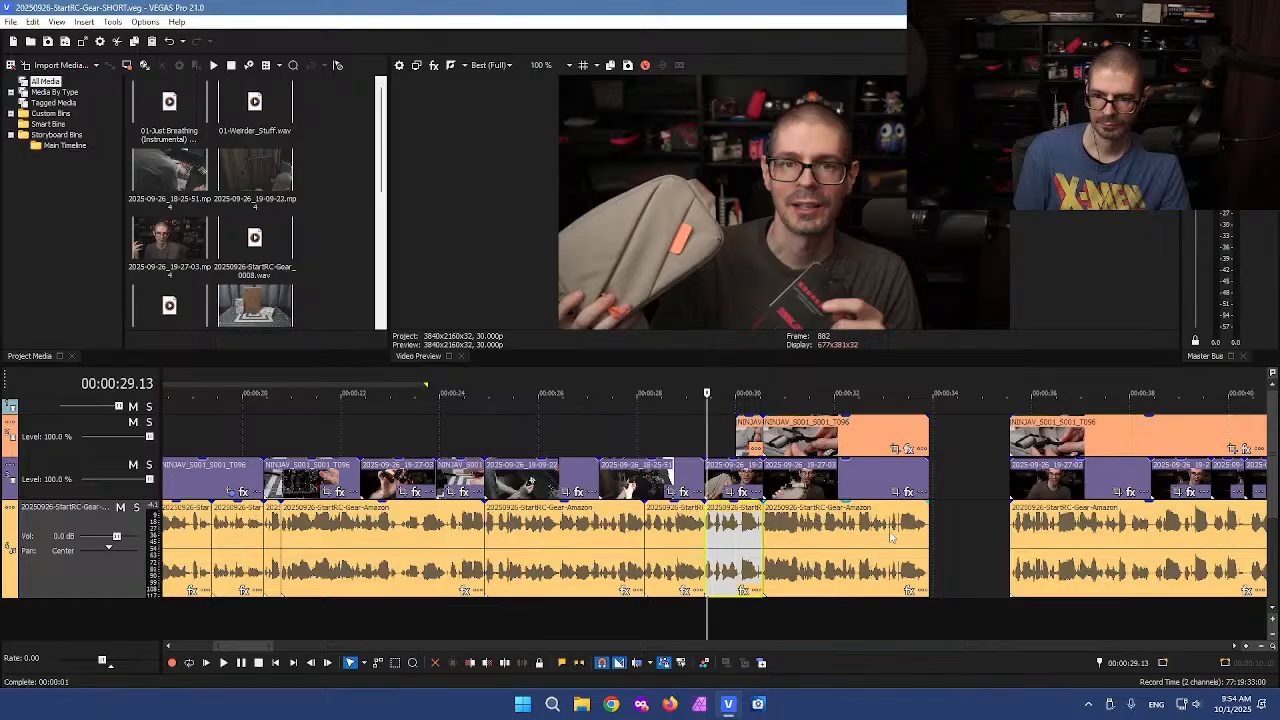
Play back the voiceover after the closed gap to locate the next unwanted sound
key("l")
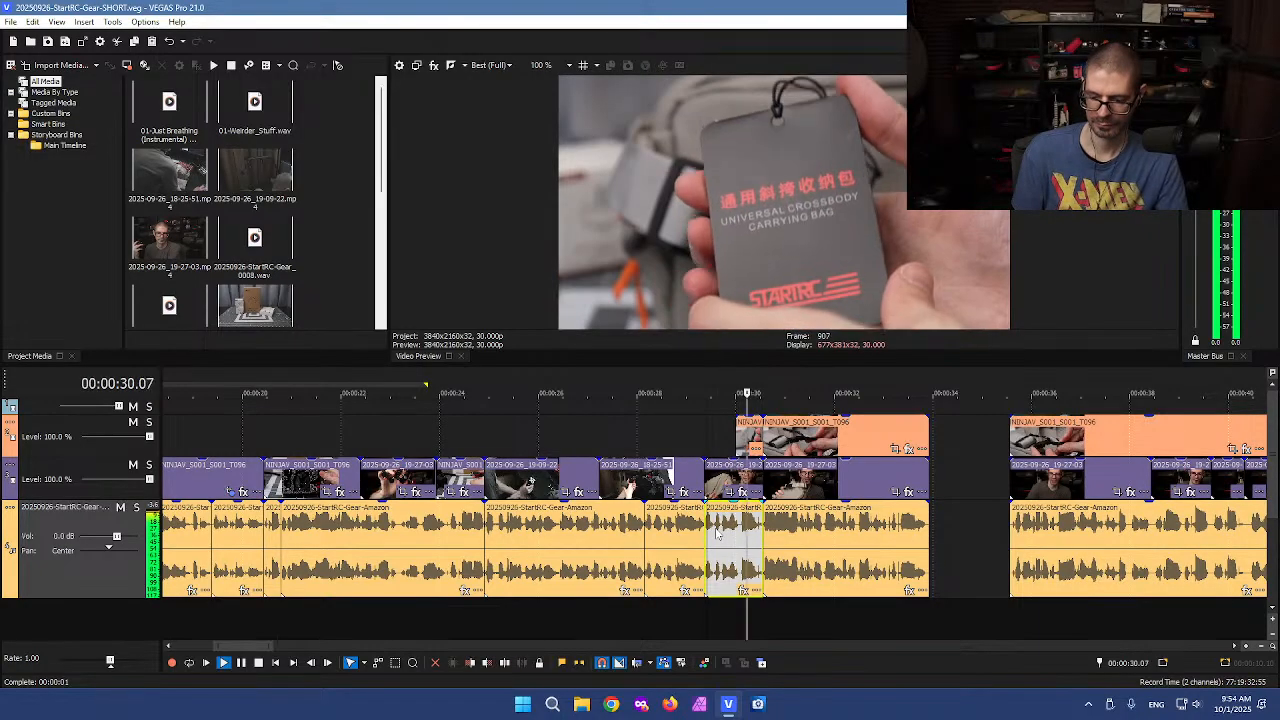
key("l")
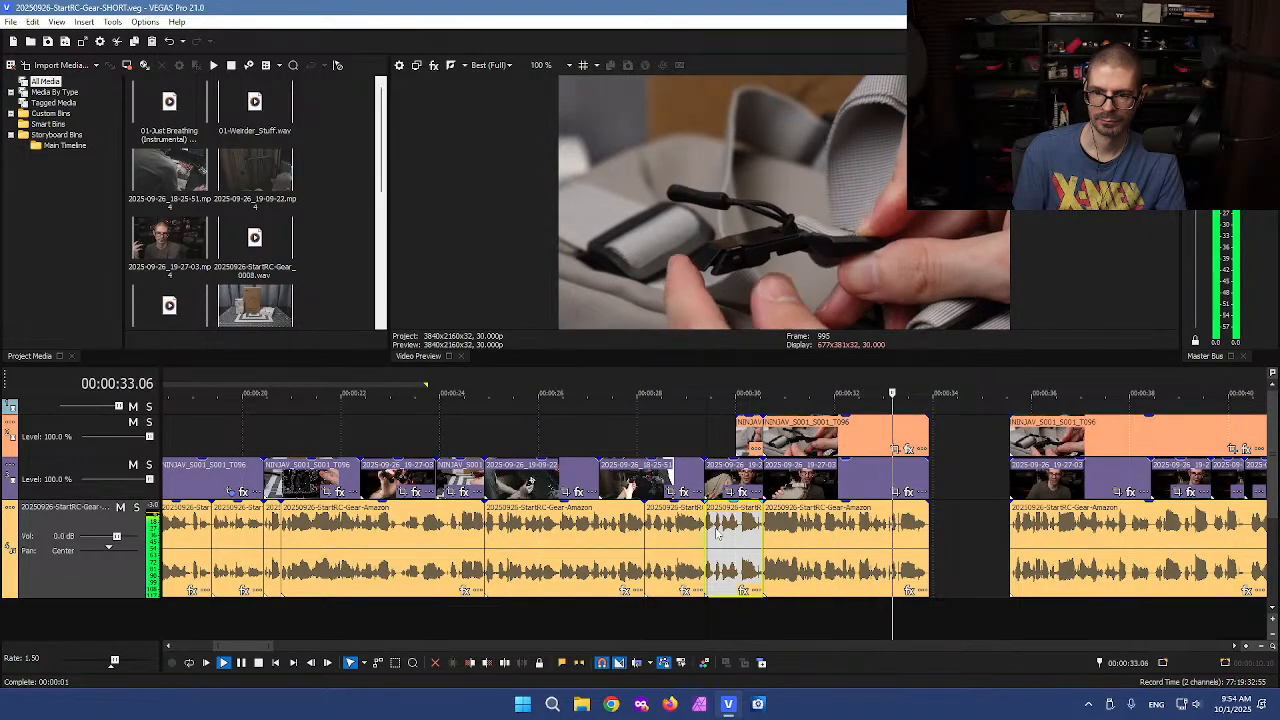
key("k")
left_click(900, 525)
scroll(903, 520, "up", 5)
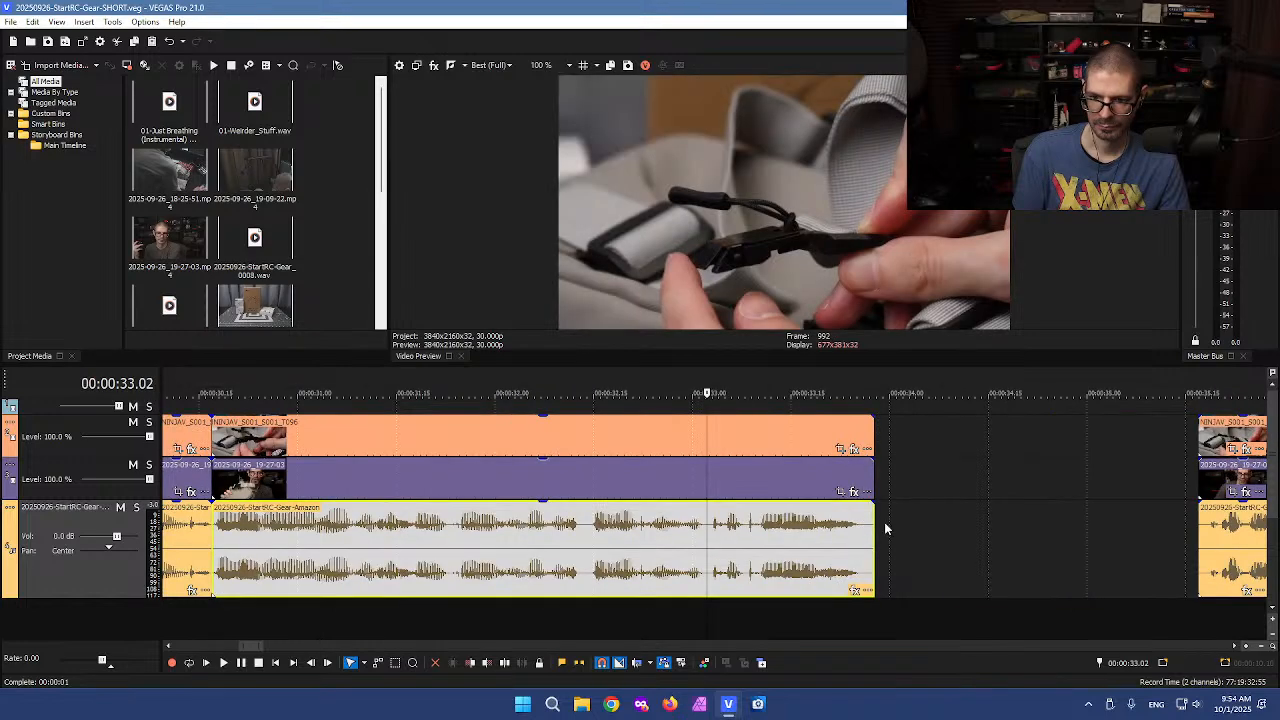
key("l")
key("k")
Split the voiceover at about 33.07 and 33.09 seconds to isolate a short noise segment
left_click(765, 532)
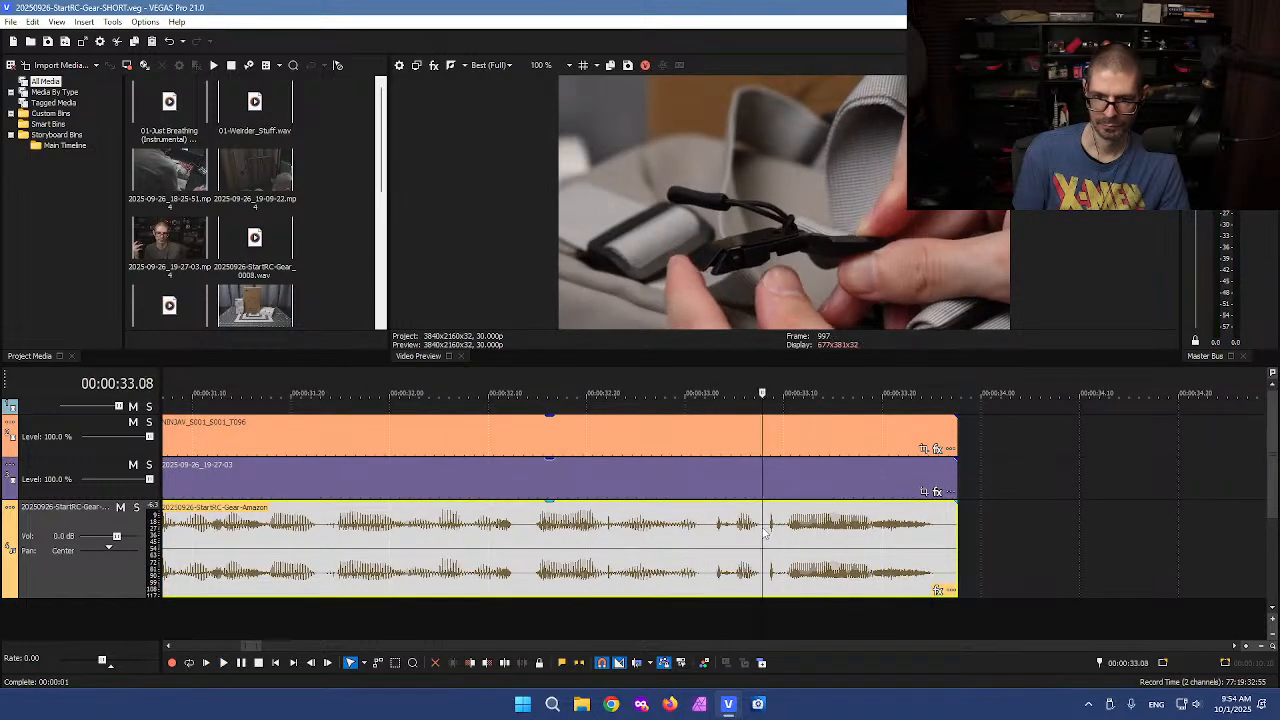
scroll(765, 532, "up", 3)
left_click(712, 542)
key("s")
left_click(797, 541)
key("s")
left_click(749, 536)
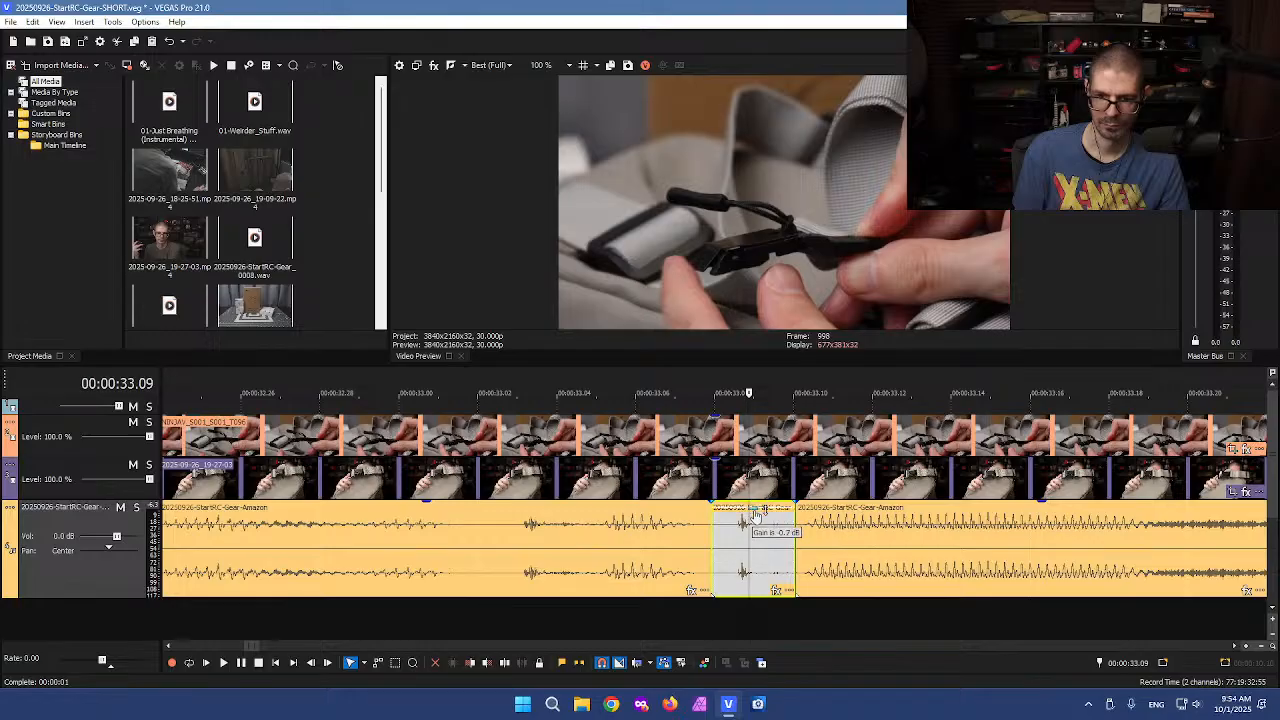
Split the upper-track B-roll clip at about 32.04 seconds and delete its end portion
scroll(622, 485, "down", 4)
scroll(622, 485, "down", 3)
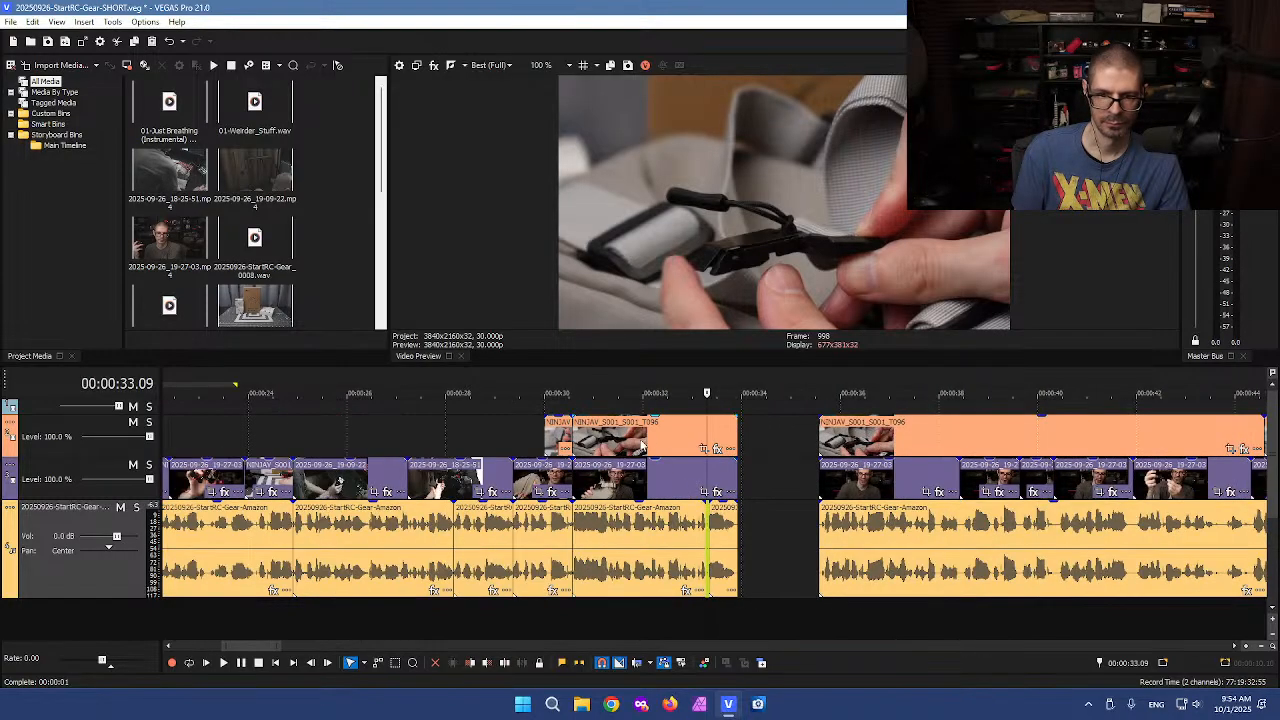
left_click(658, 446)
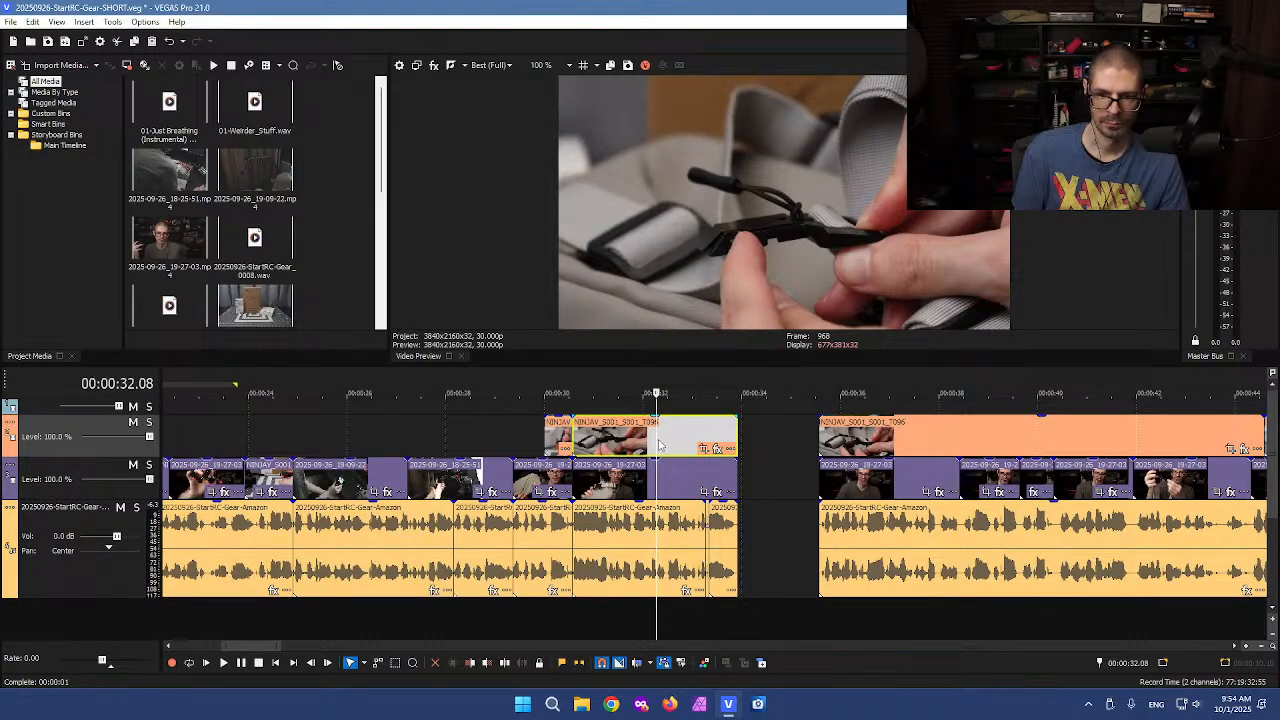
left_click(650, 444)
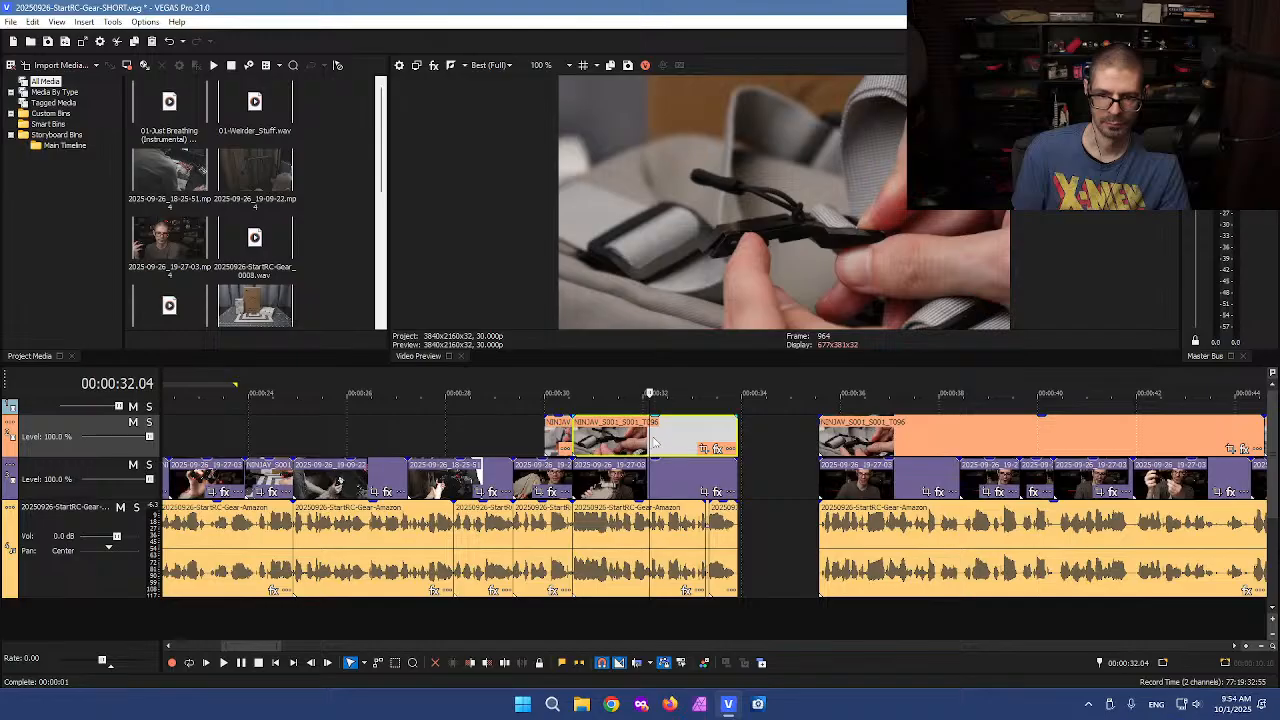
left_click(654, 437)
key("s")
left_click(693, 436)
key("Delete")
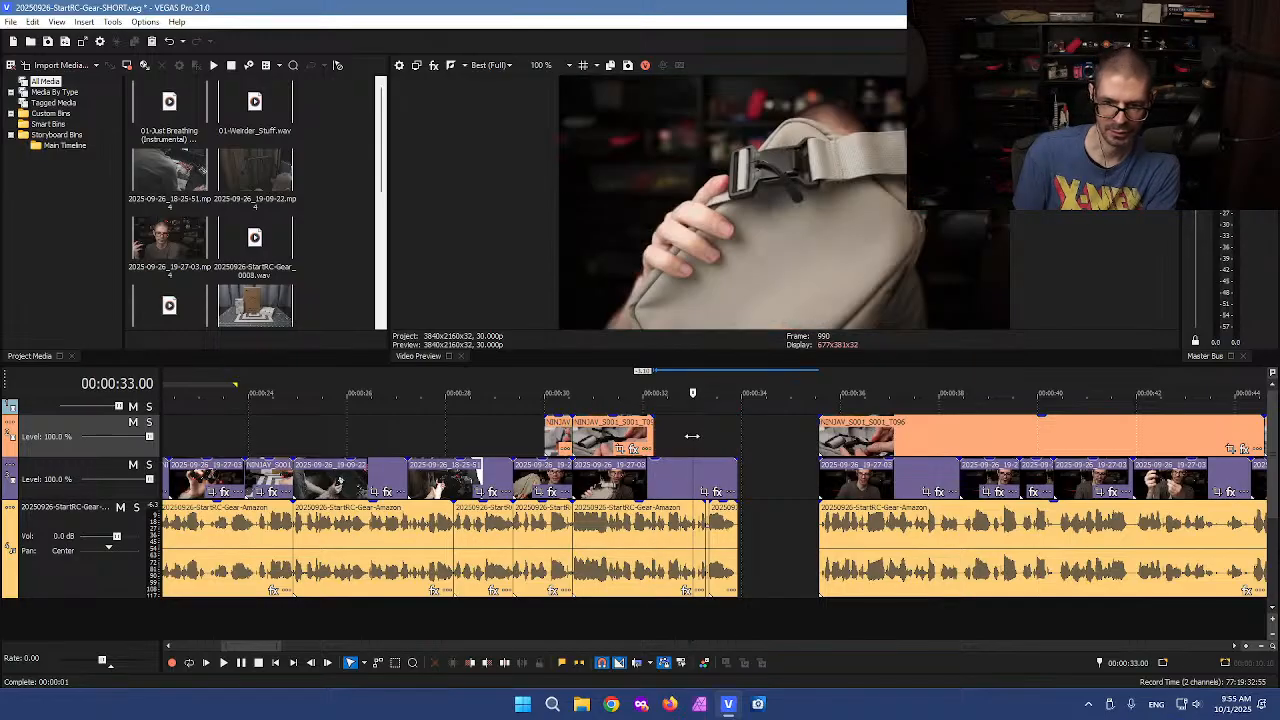
Play back the section around the shortened B-roll clip
left_click(638, 436)
key("space")
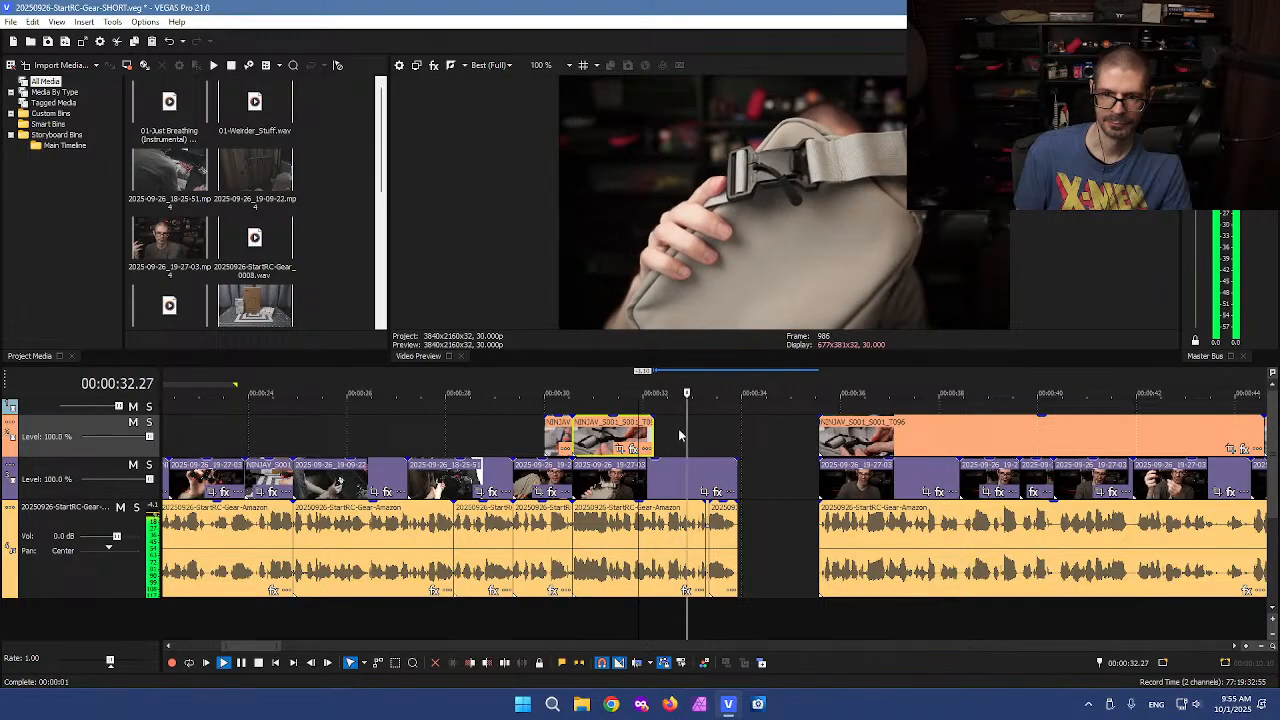
key("space")
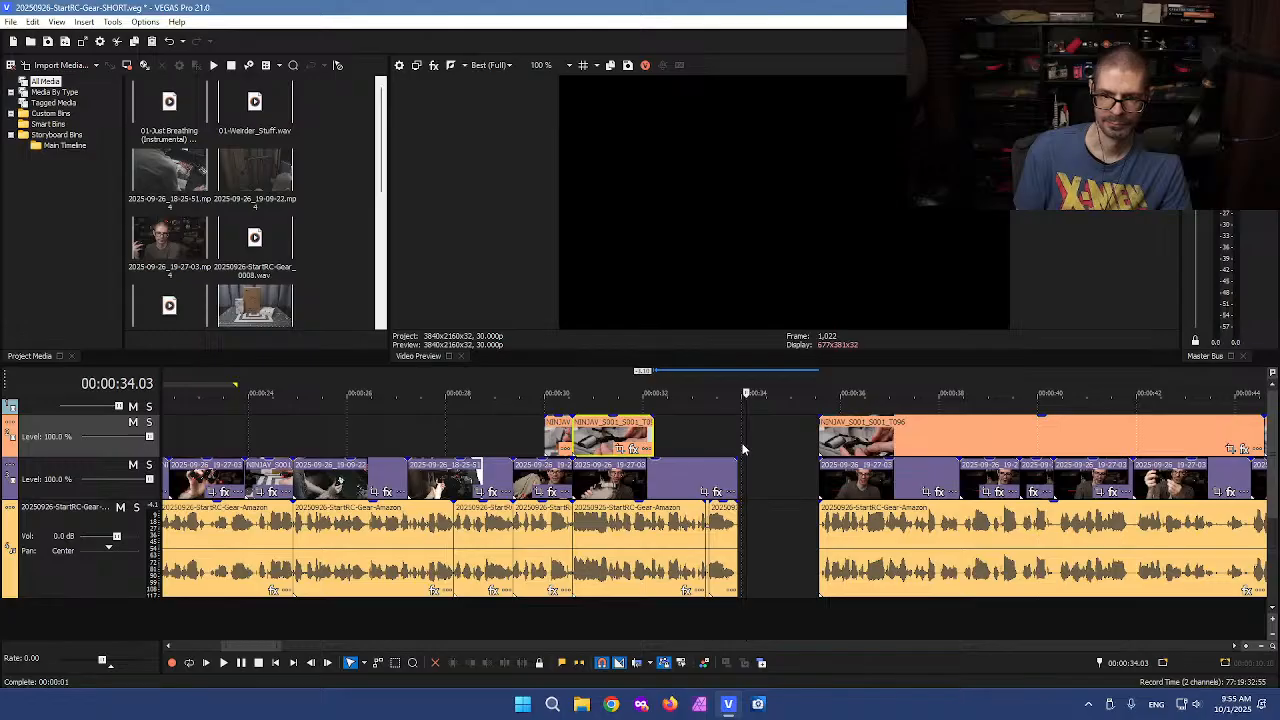
Split the voiceover and video at about 33.26 seconds and delete the tail after it
scroll(759, 478, "up", 4)
left_click(668, 630)
scroll(716, 624, "up", 3)
key("s")
key("Delete")
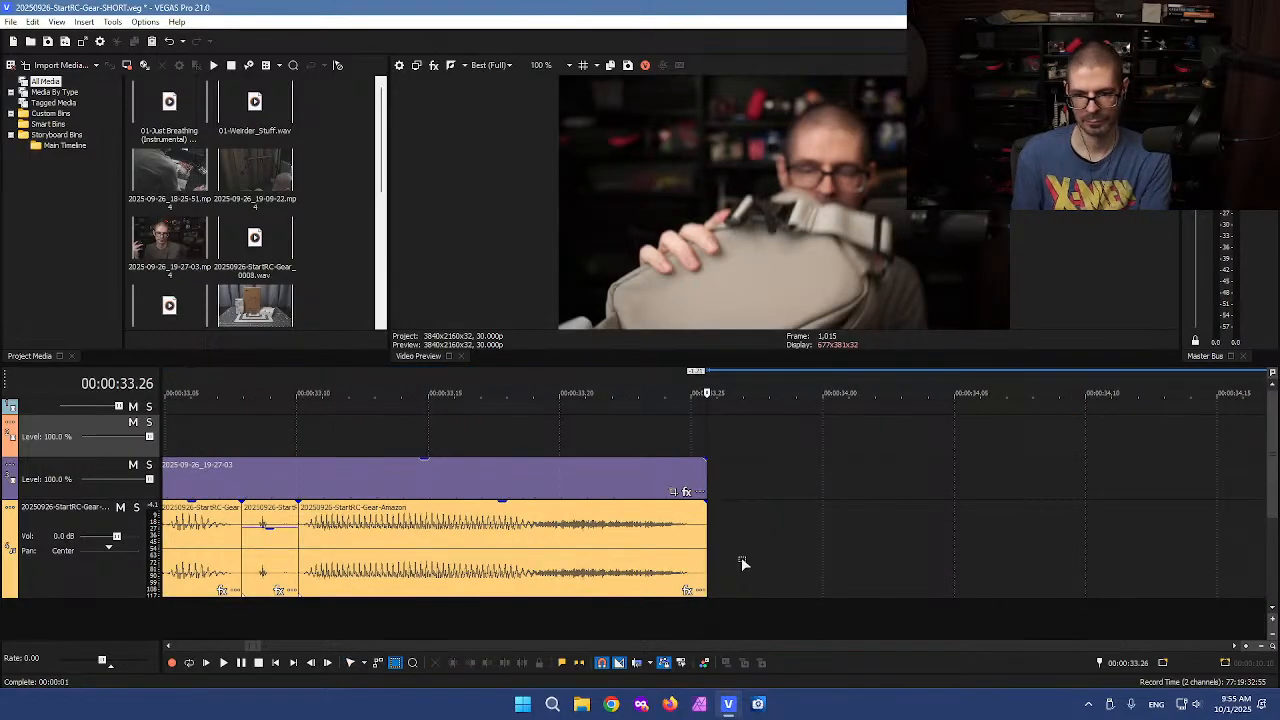
key("ctrl+d")
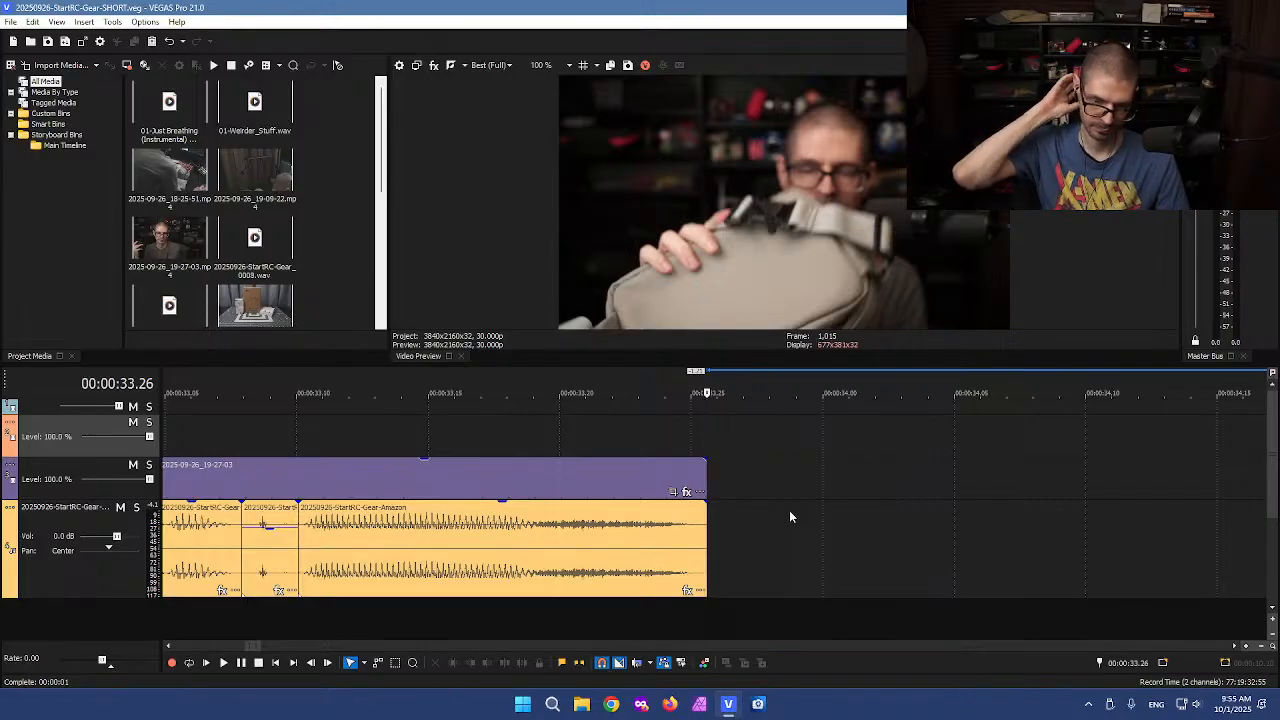
Play back the following voiceover section at faster speed to find the next cut points
scroll(847, 510, "down", 5)
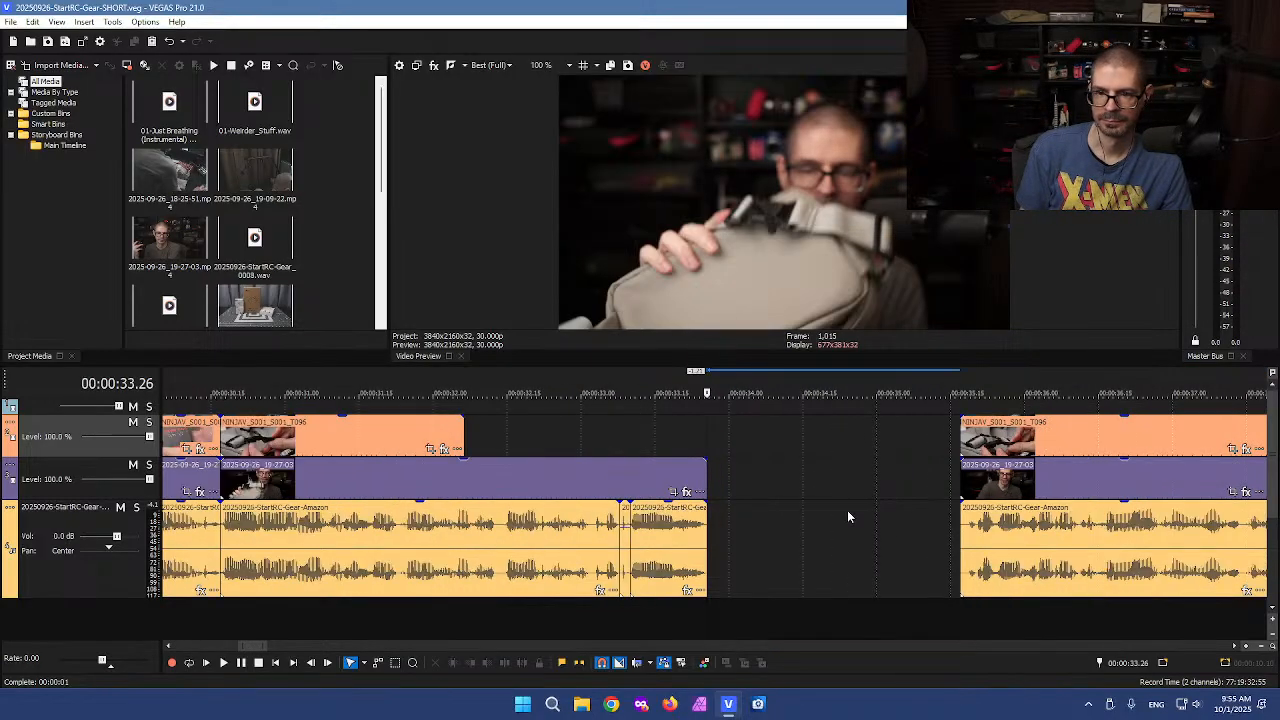
scroll(847, 510, "down", 3)
left_click(776, 527)
key("l")
key("l")
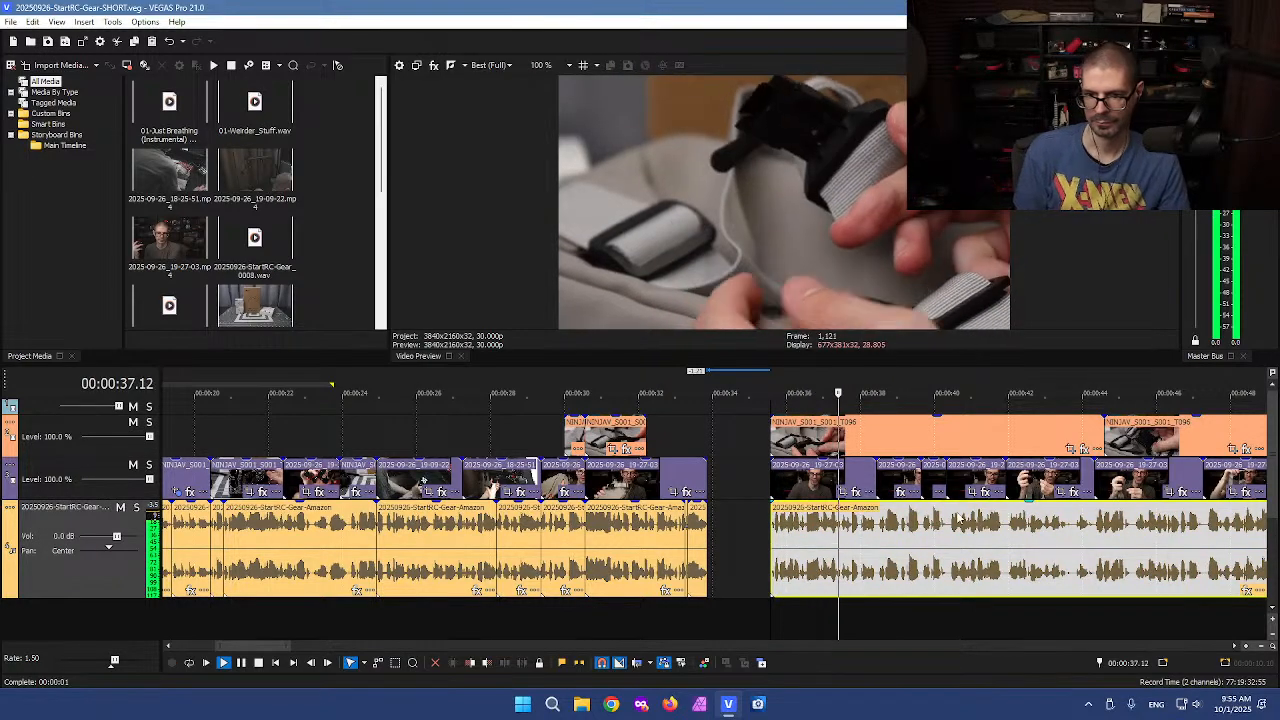
scroll(950, 518, "down", 4)
scroll(943, 518, "up", 5)
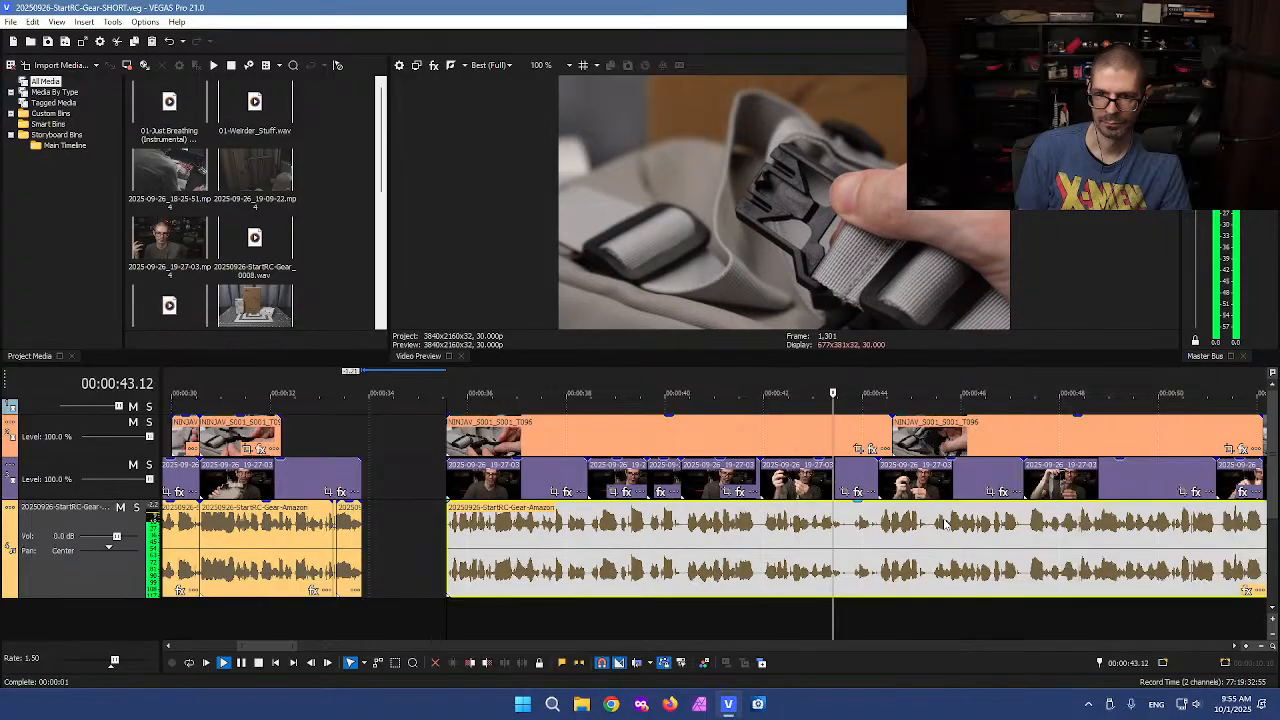
key("k")
Split the tracks at about 44.10 and 47.08 seconds and delete everything between the gap and 44.10 seconds
left_click(873, 546)
left_click(879, 547)
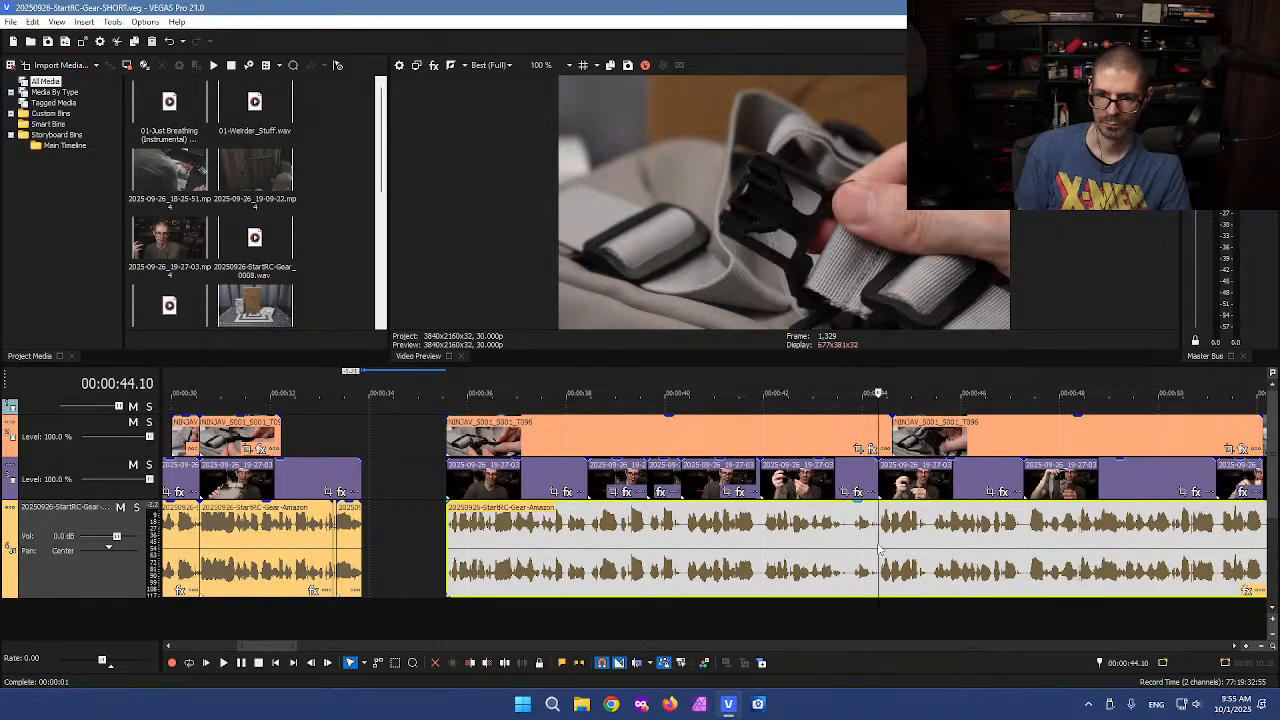
key("s")
left_click(1023, 580)
key("s")
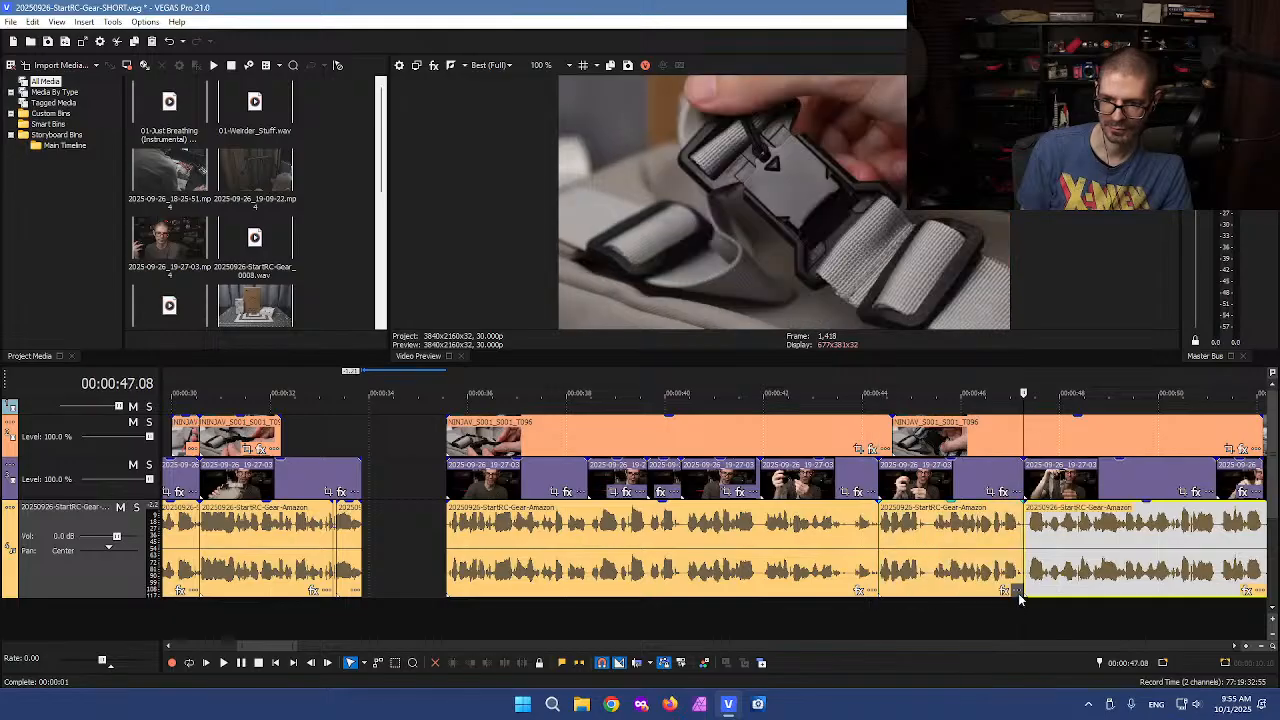
left_click_drag(437, 420, 846, 603)
key("Delete")
Move the 44.10–47.08 second segment left so it follows directly after the earlier clips
left_click_drag(868, 420, 975, 572)
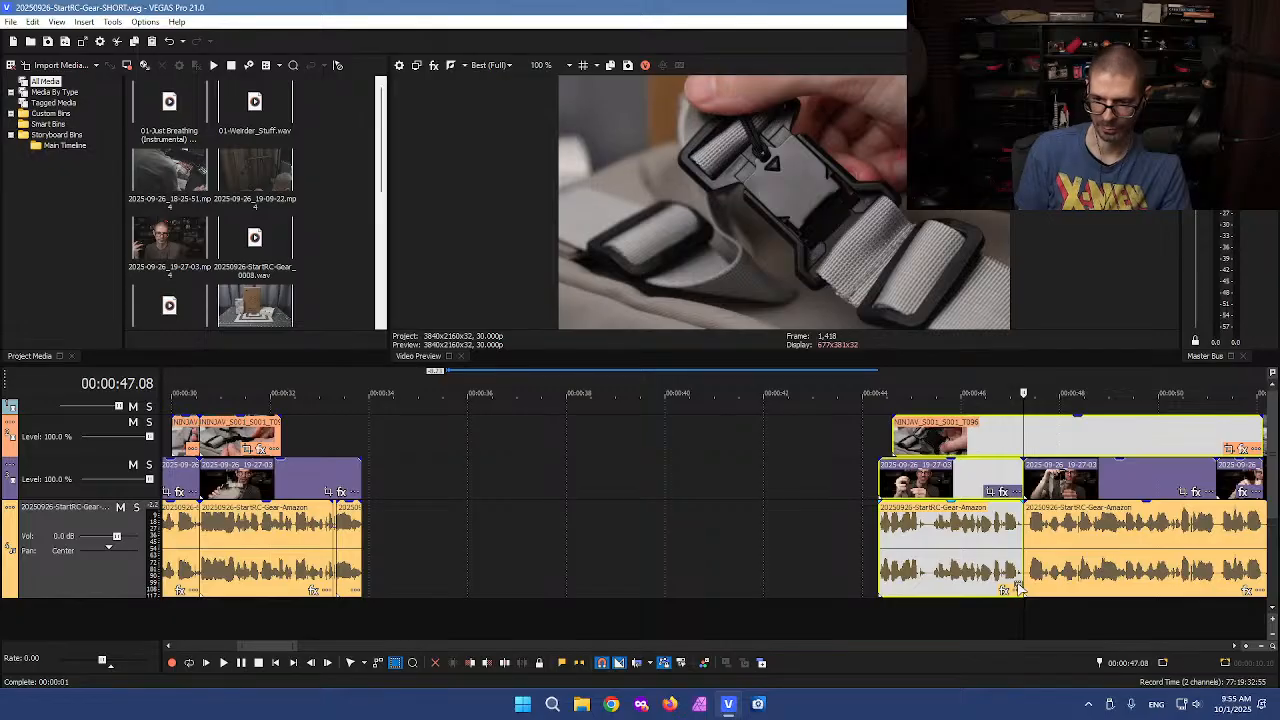
key("ctrl+d")
left_click(980, 553)
left_click(1027, 608)
key("s")
key("d")
left_click_drag(960, 553, 445, 553)
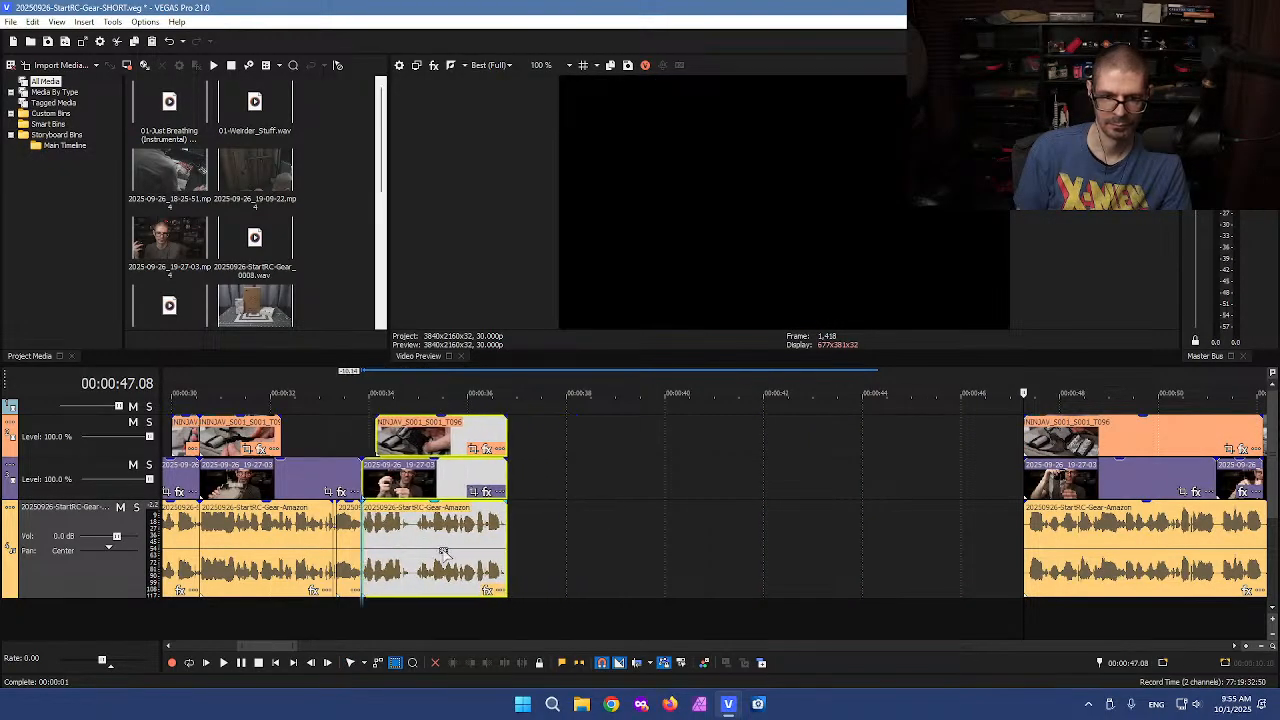
left_click(415, 533)
scroll(620, 556, "up", 3)
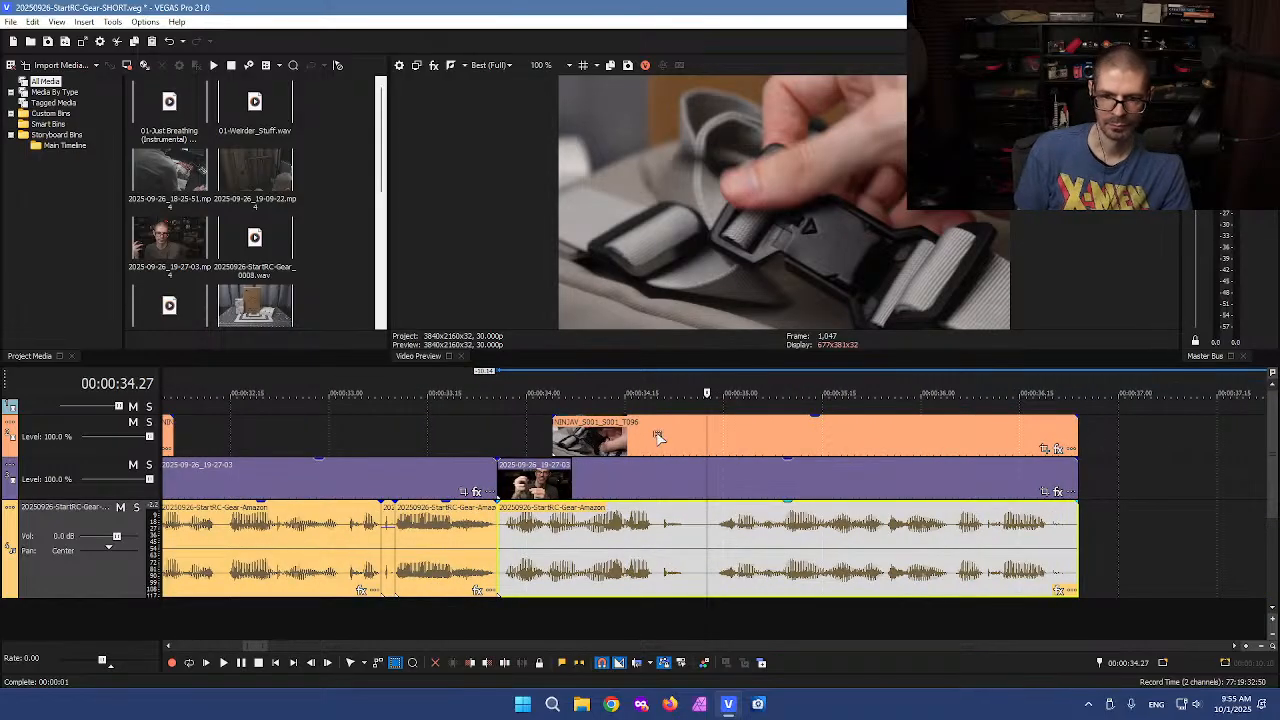
Move the B-roll clip left against the previous B-roll and cut off its tail at the voiceover clip join
scroll(658, 437, "down", 3)
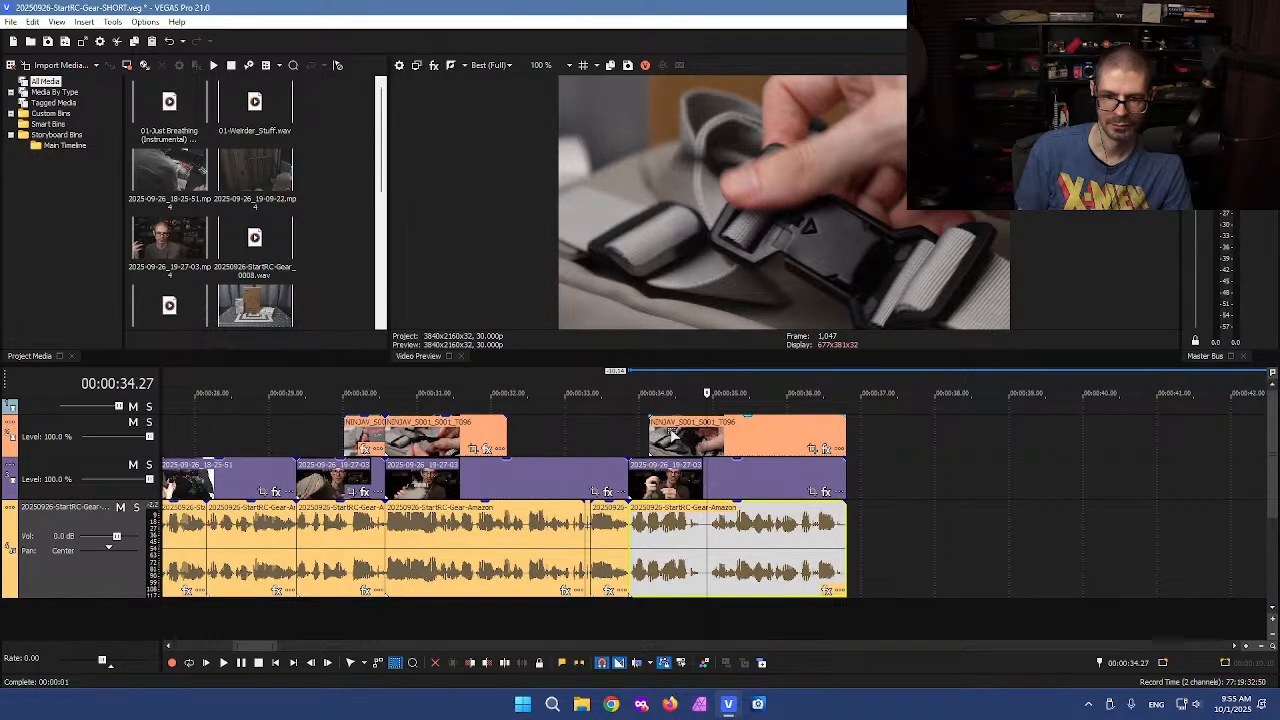
left_click(671, 435)
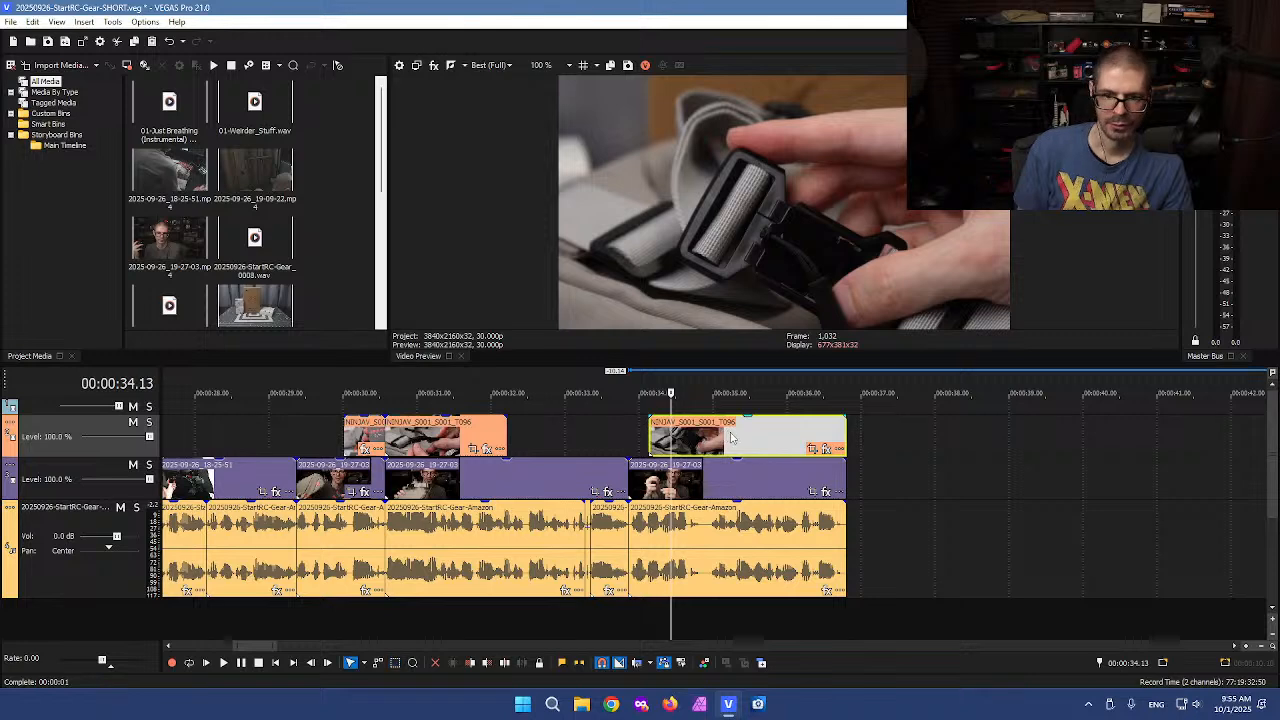
left_click_drag(731, 437, 632, 437)
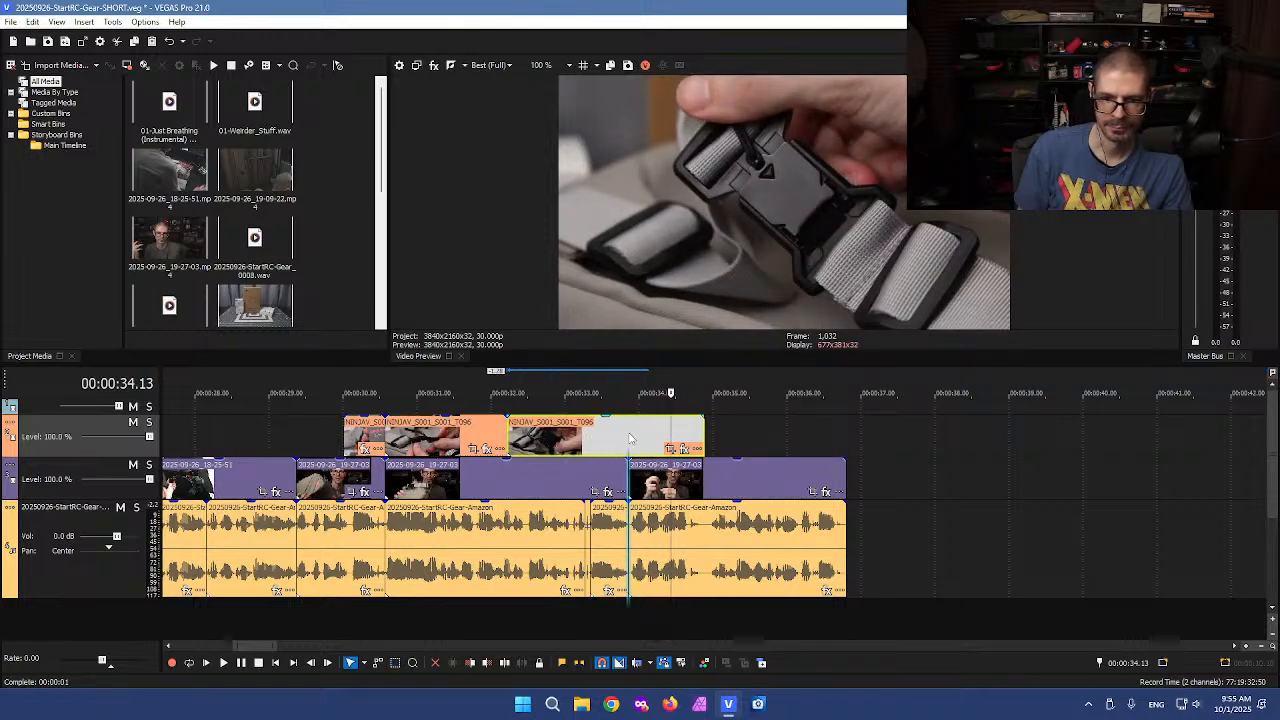
left_click(629, 438)
key("s")
left_click(647, 437)
key("Delete")
Play back the edit, then zoom out and jump to the next voiceover section after the gap
key("space")
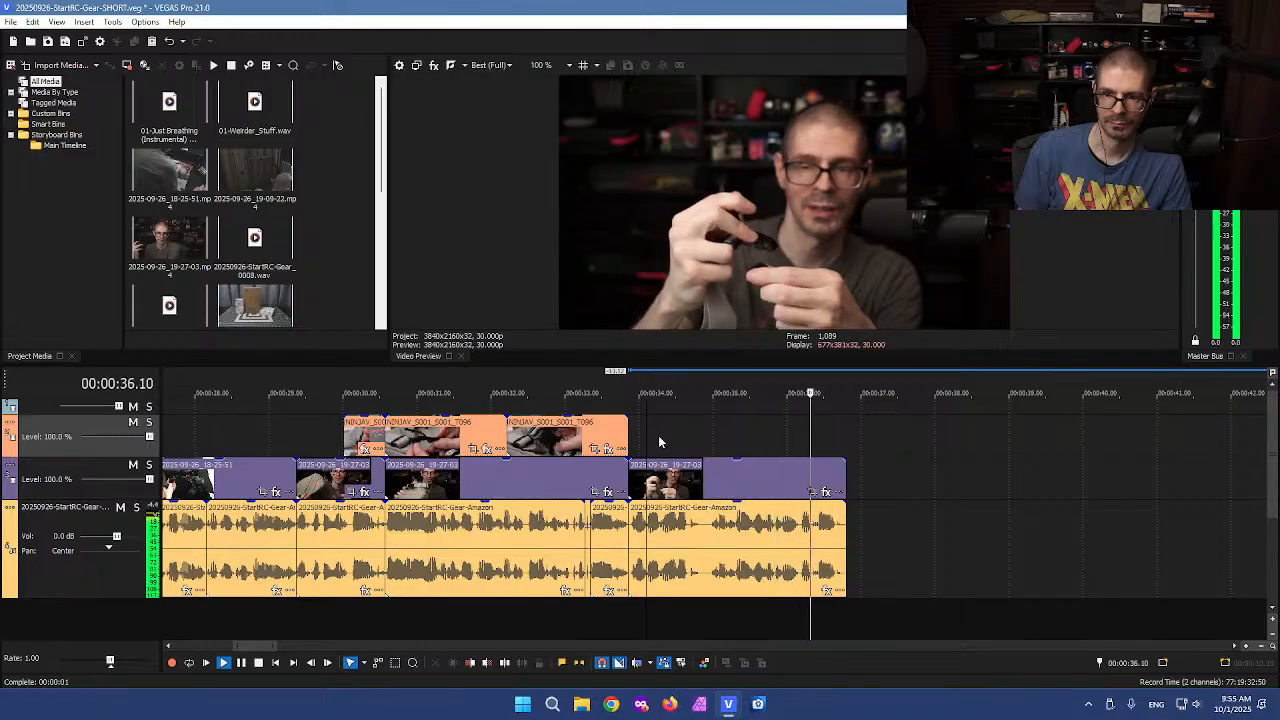
key("space")
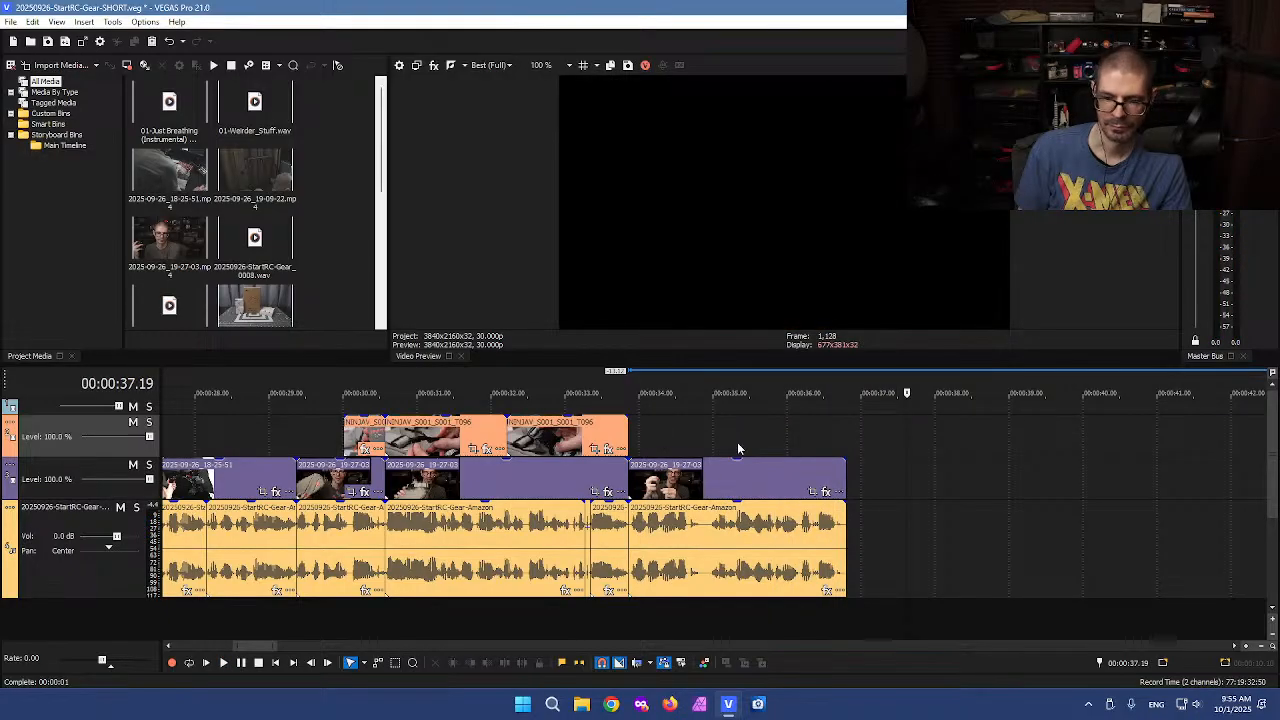
left_click(741, 448)
left_click(900, 447)
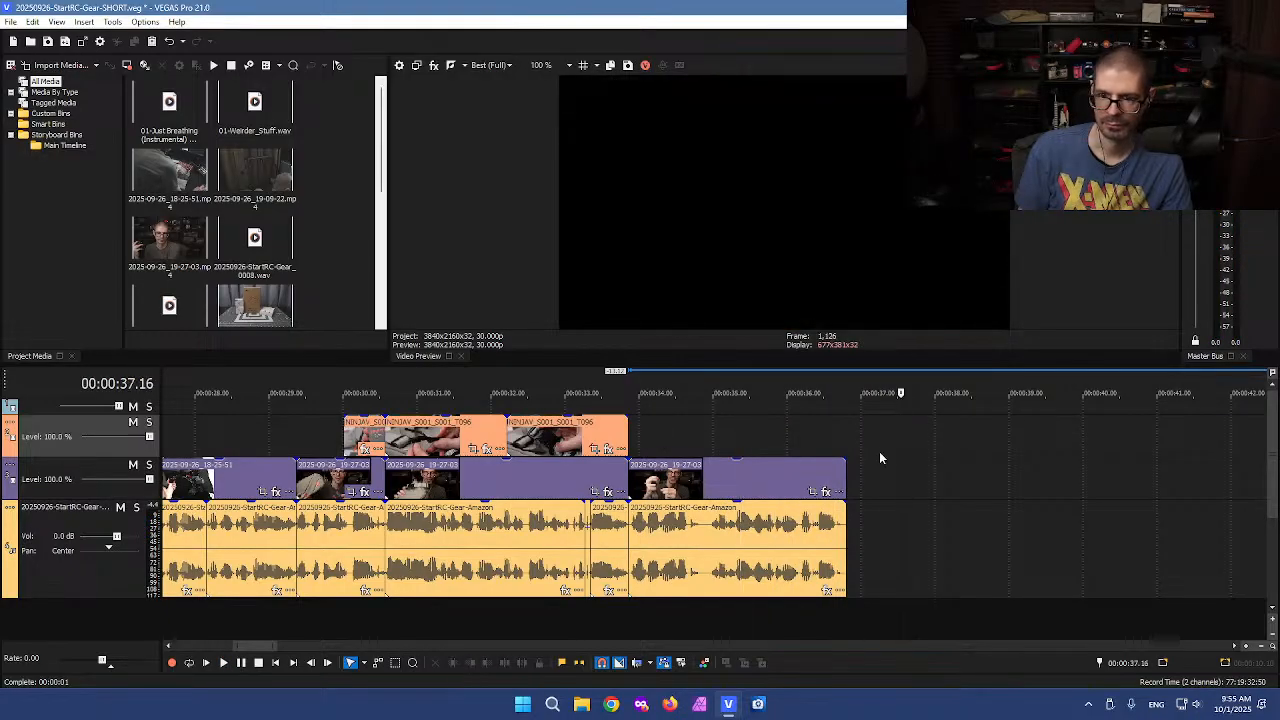
scroll(893, 457, "down", 4)
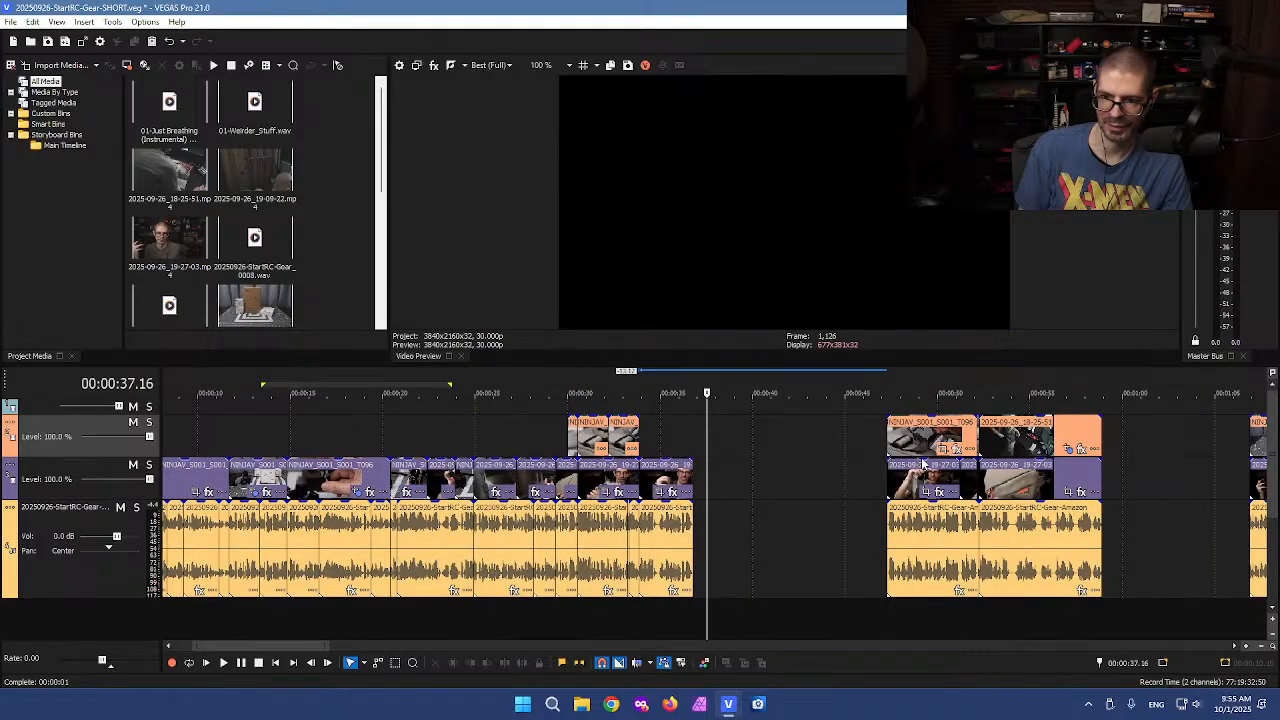
left_click(824, 475)
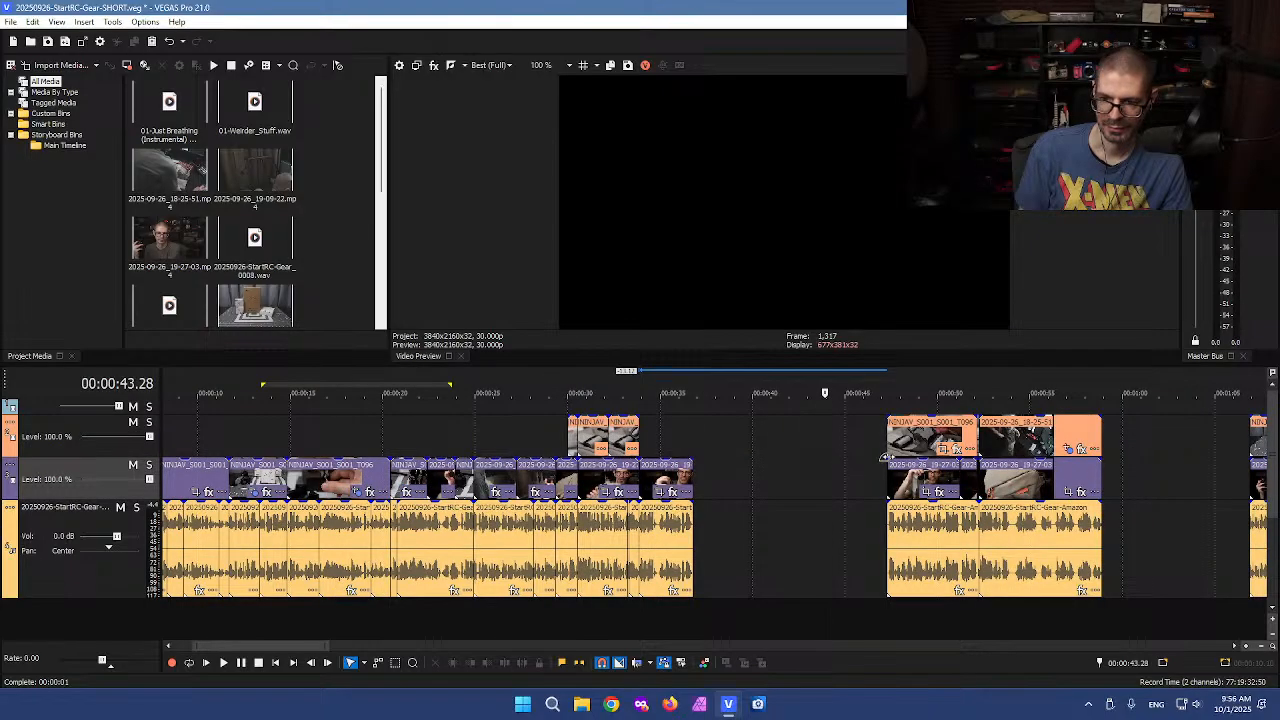
left_click(923, 442)
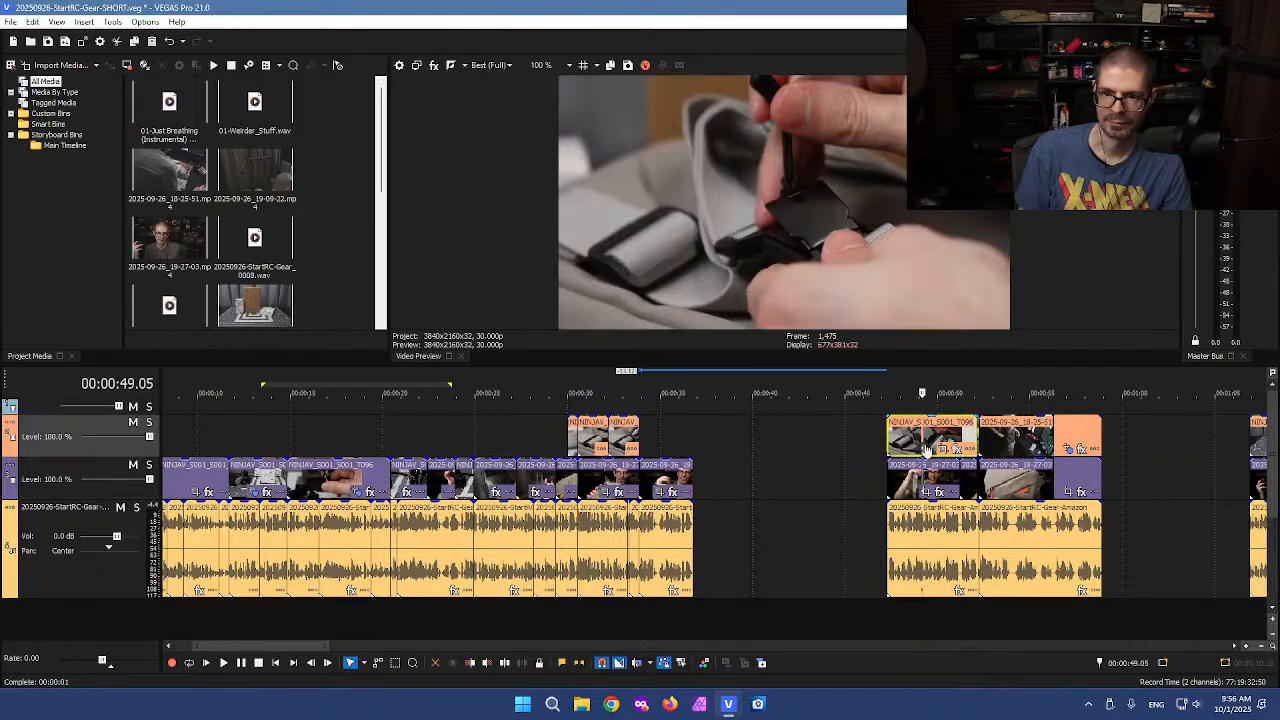
scroll(930, 447, "up", 2)
key("space")
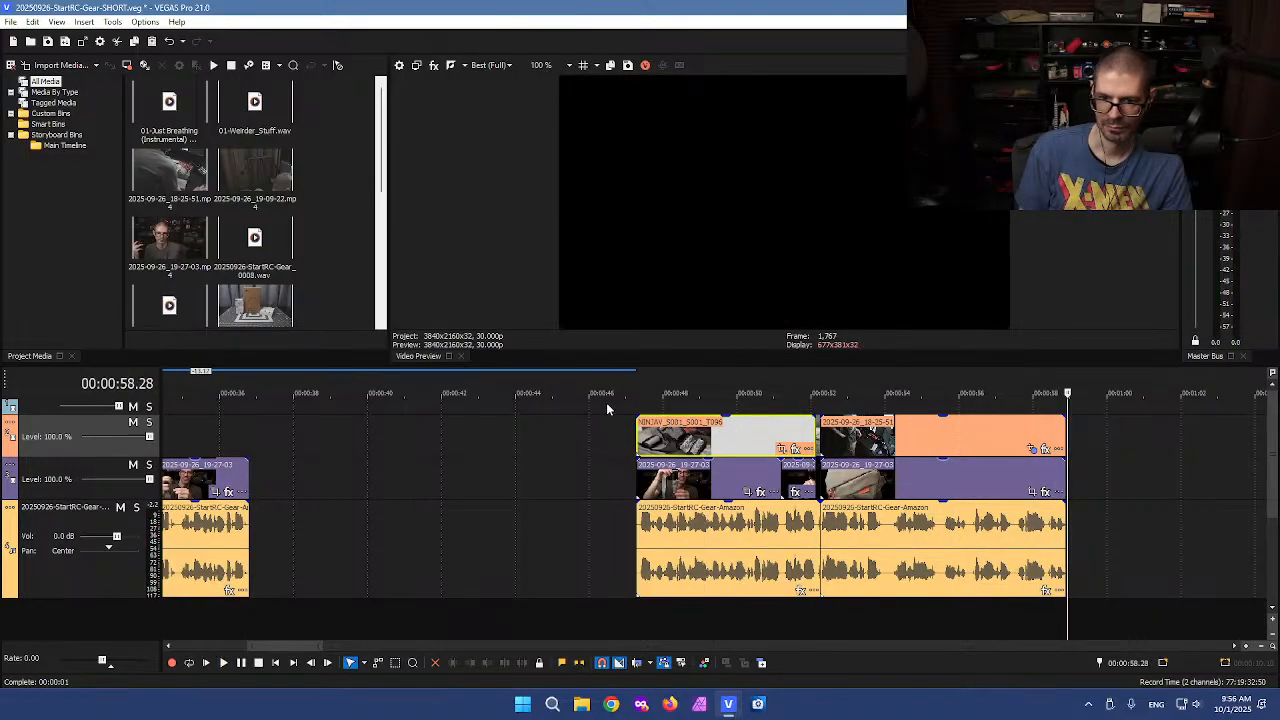
Select the first B-roll clip of that next section and preview it
left_click(663, 432)
left_click(710, 440)
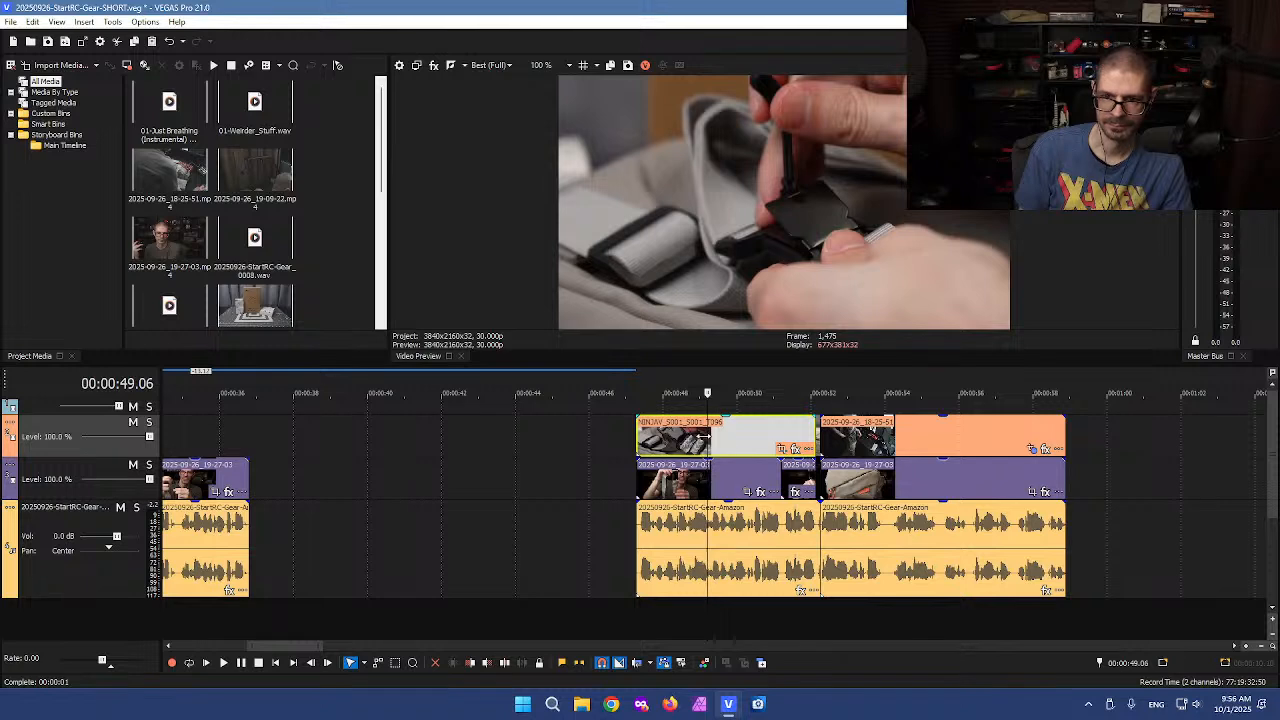
double_click(680, 440)
key("space")
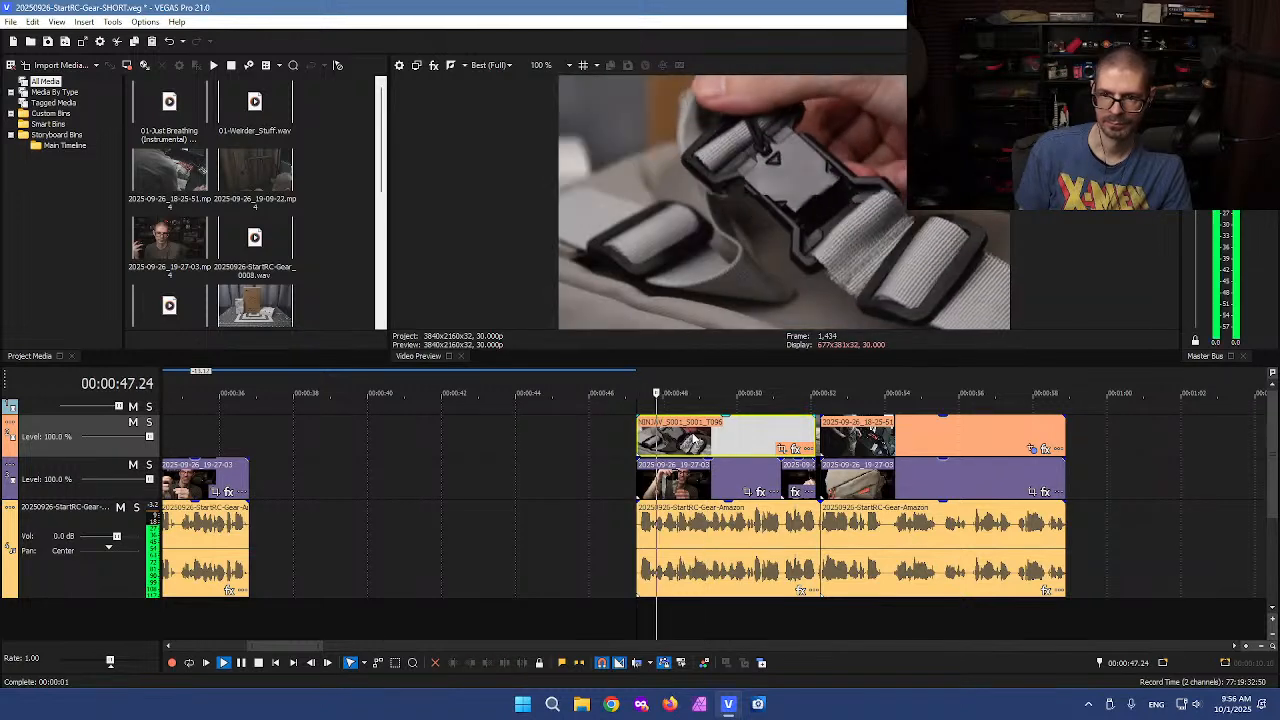
key("space")
Move that B-roll clip left to about 36.6 seconds and undo two follow-up edge adjustments
left_click_drag(700, 440, 320, 440)
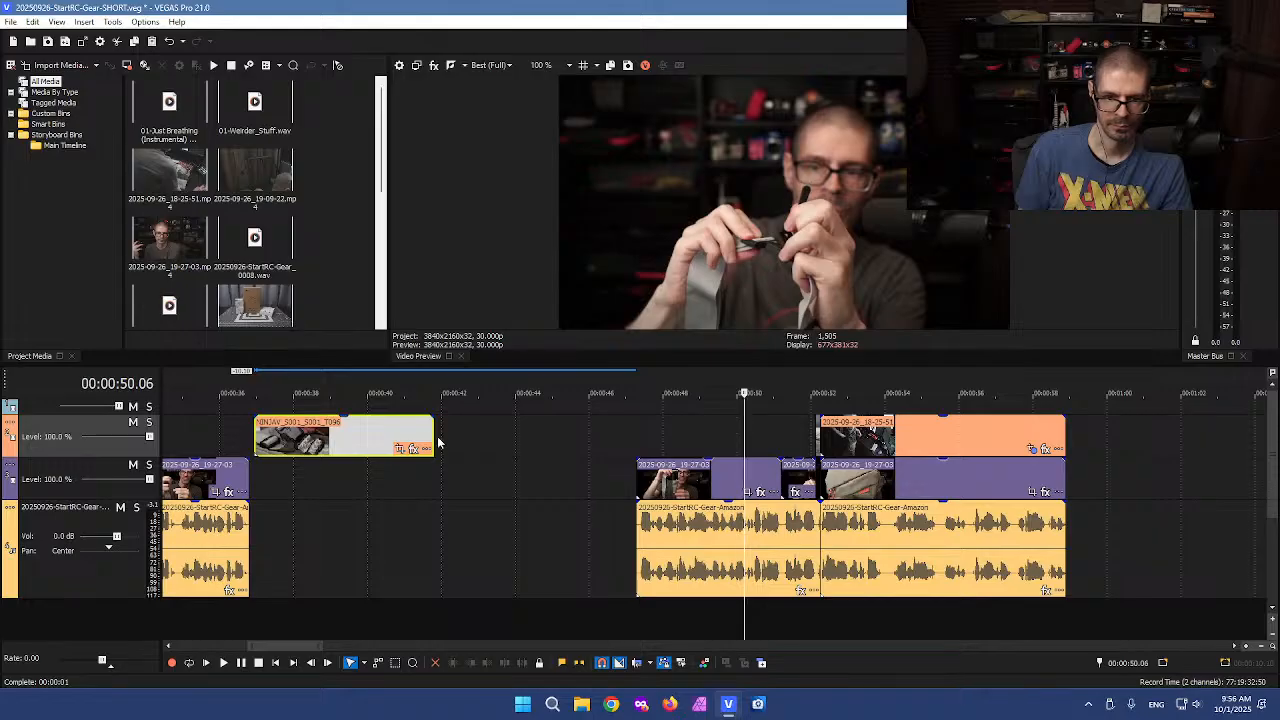
left_click_drag(434, 435, 792, 417)
left_click_drag(632, 440, 622, 418)
key("ctrl+z")
key("ctrl+z")
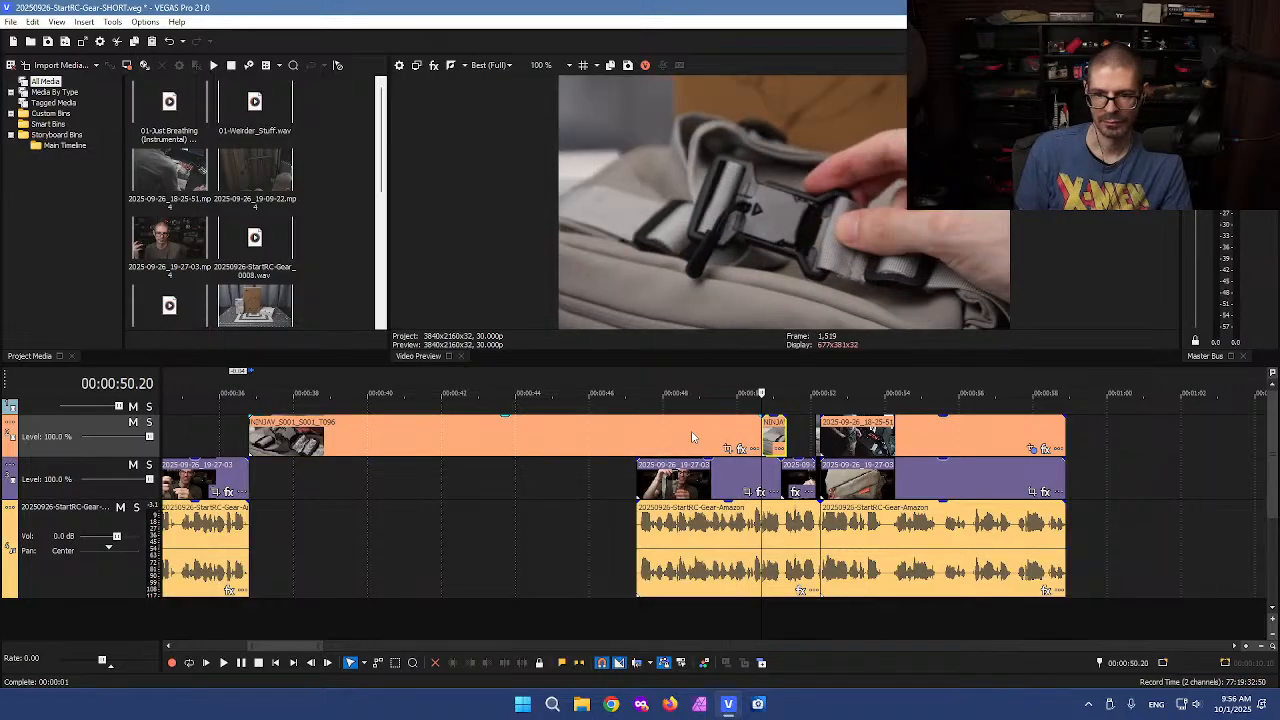
Shorten the B-roll clip, cut it at 42.24 seconds, delete the part before the cut and move the rest to about 36.8 seconds
left_click_drag(716, 443, 536, 432)
left_click(472, 447)
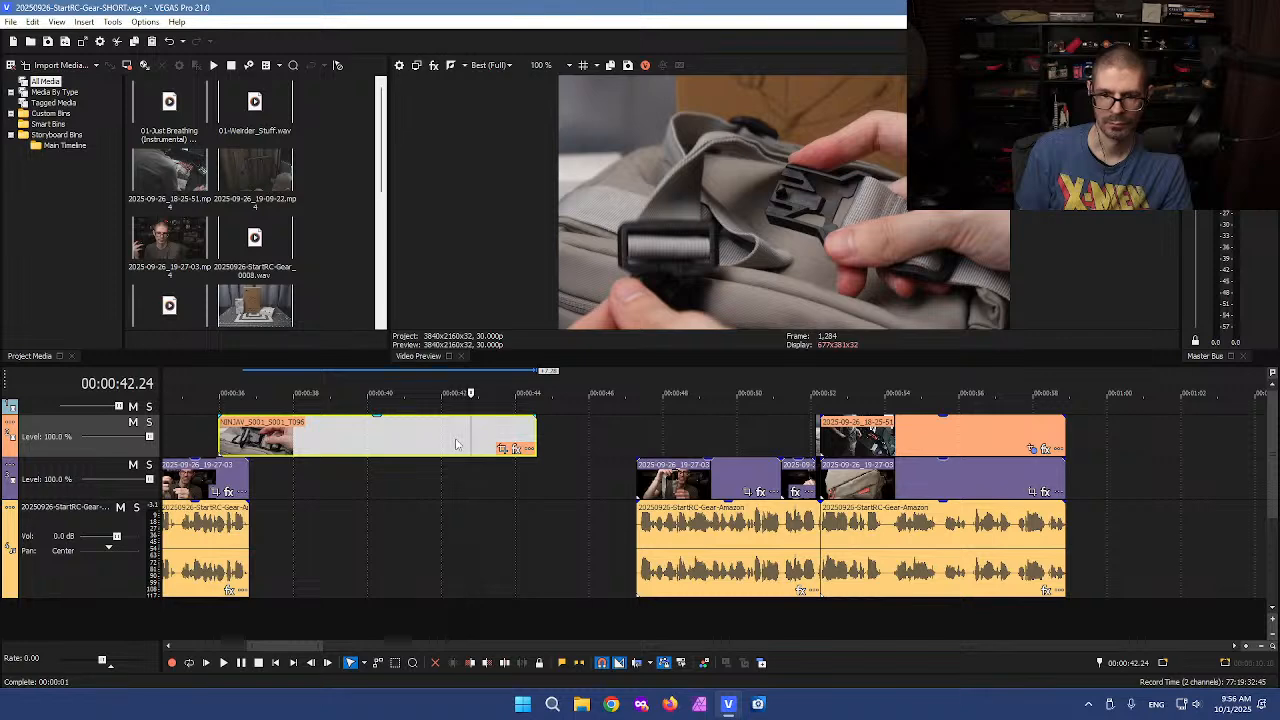
key("s")
left_click(410, 445)
key("Delete")
left_click_drag(487, 445, 252, 445)
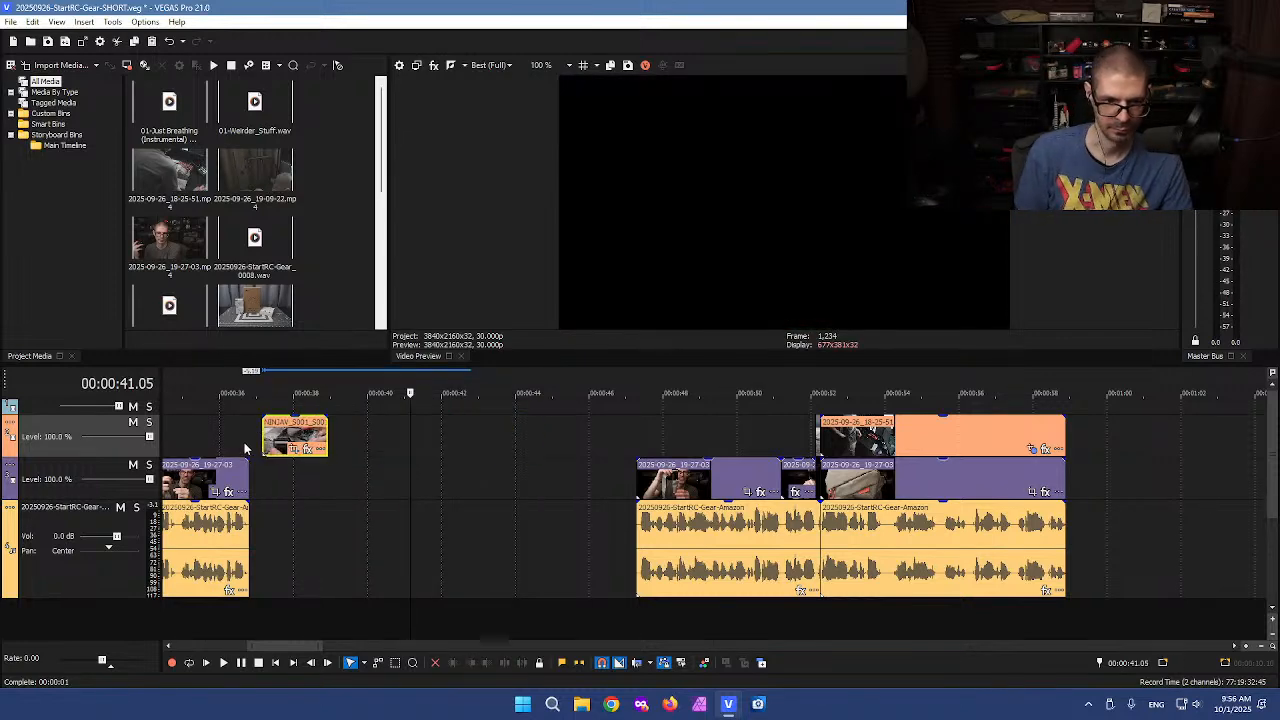
Slide the last B-roll clip of the assembled section left so it ends together with the voiceover
scroll(342, 447, "down", 2)
left_click(543, 431)
scroll(543, 431, "up", 3)
left_click_drag(869, 437, 760, 437)
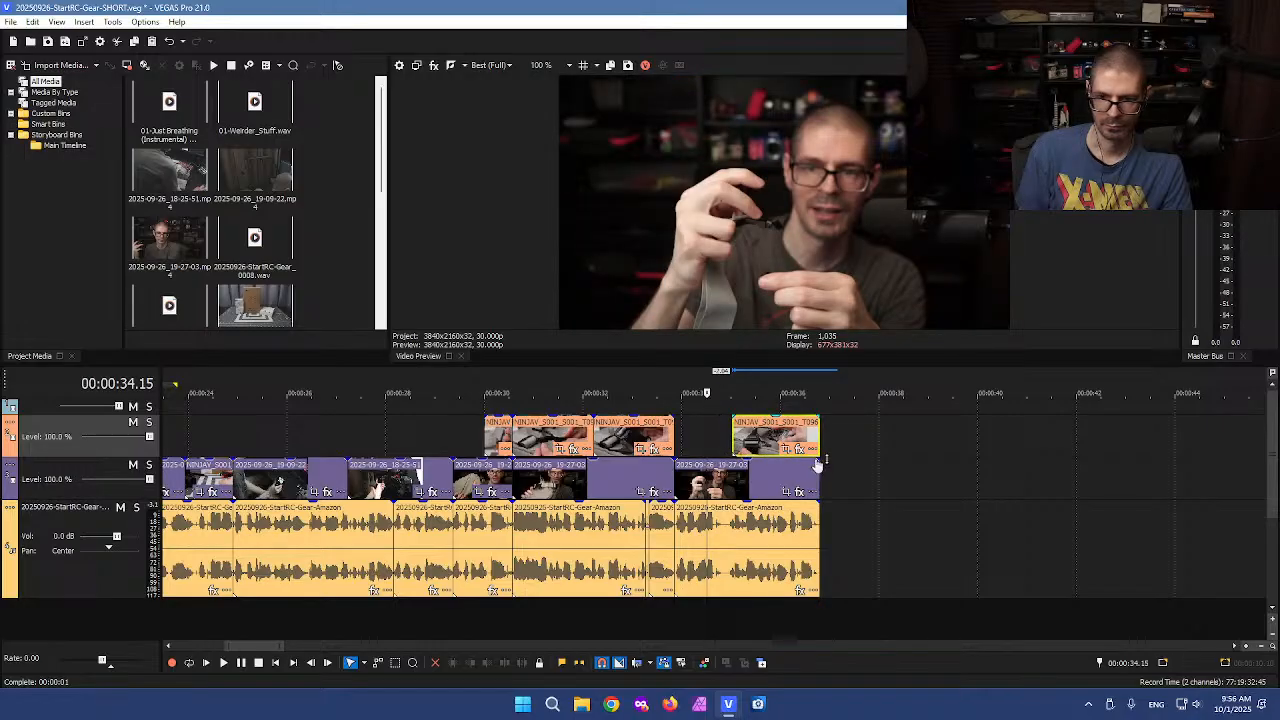
left_click(667, 418)
key("space")
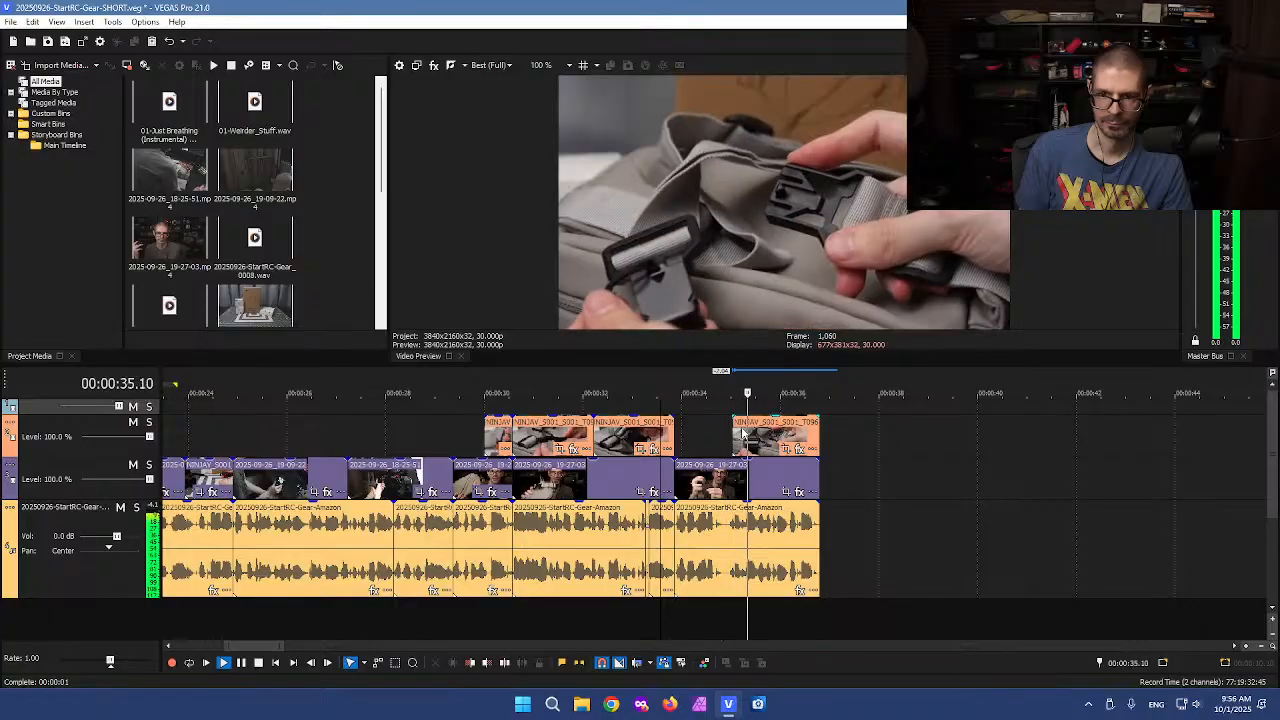
key("Return")
left_click_drag(819, 431, 727, 434)
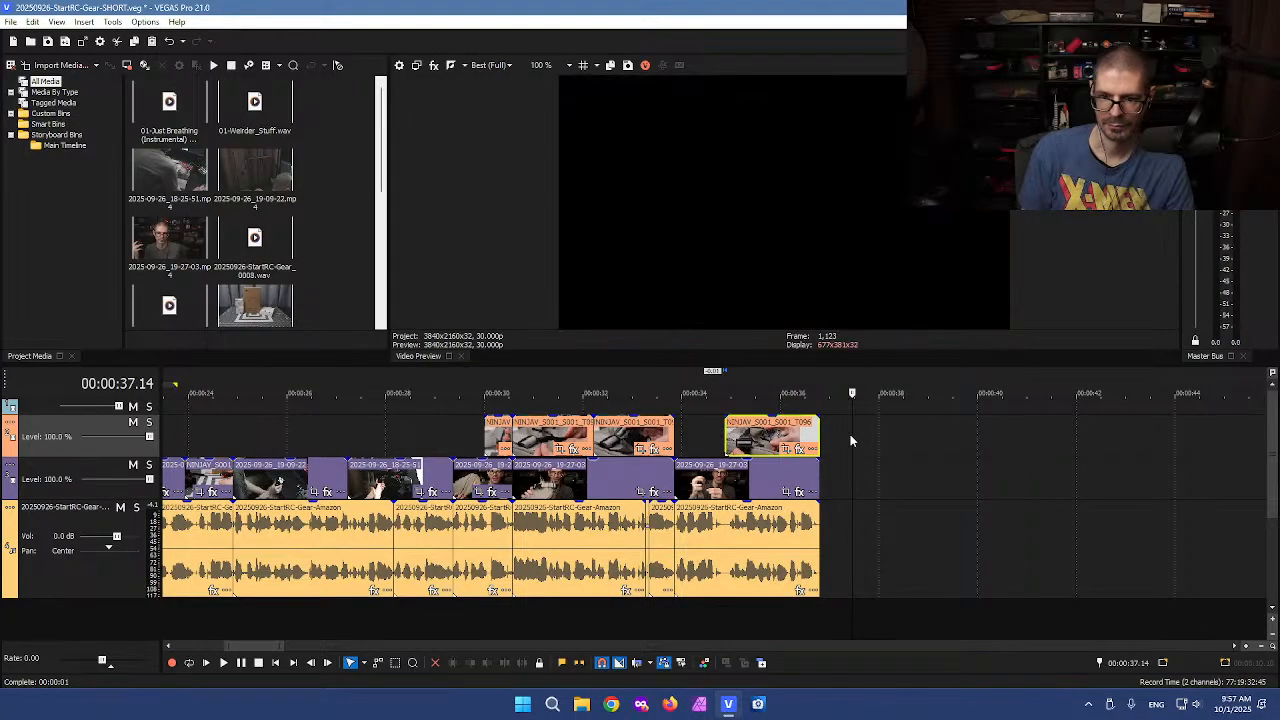
left_click(850, 434)
left_click(821, 452)
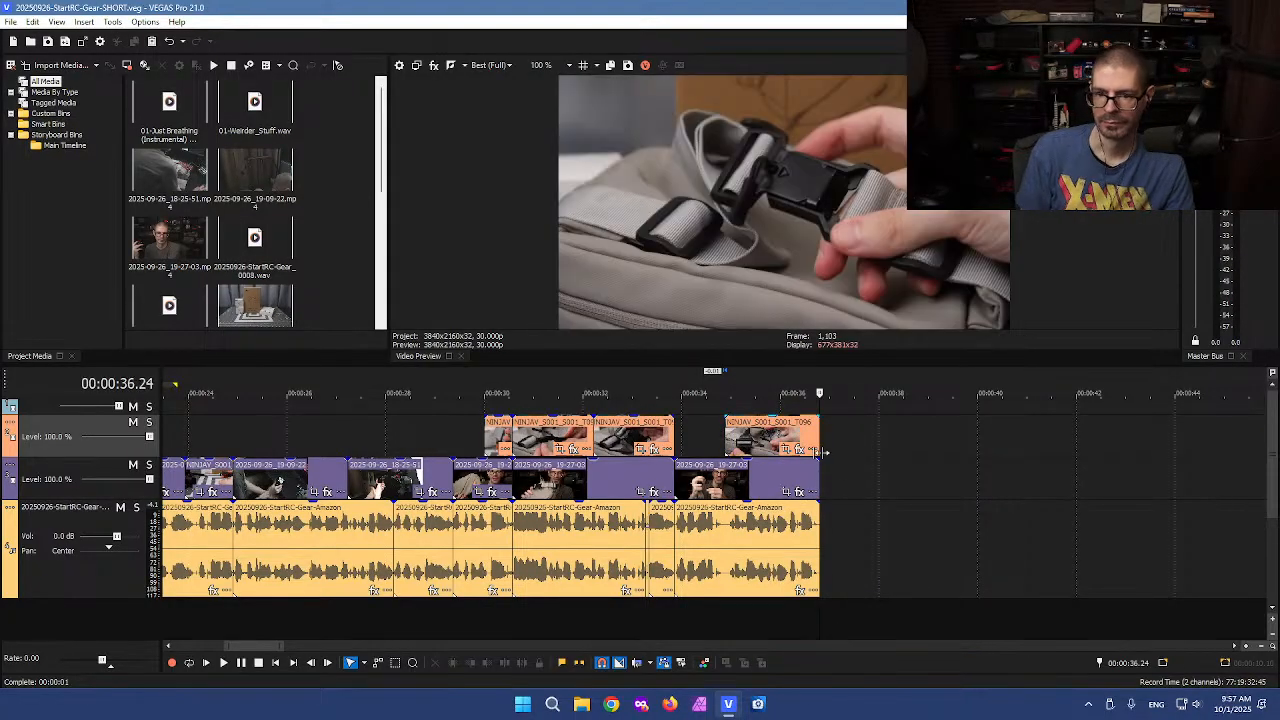
Zoom out and scan through the B-roll clips along the rest of the timeline
scroll(850, 467, "down", 3)
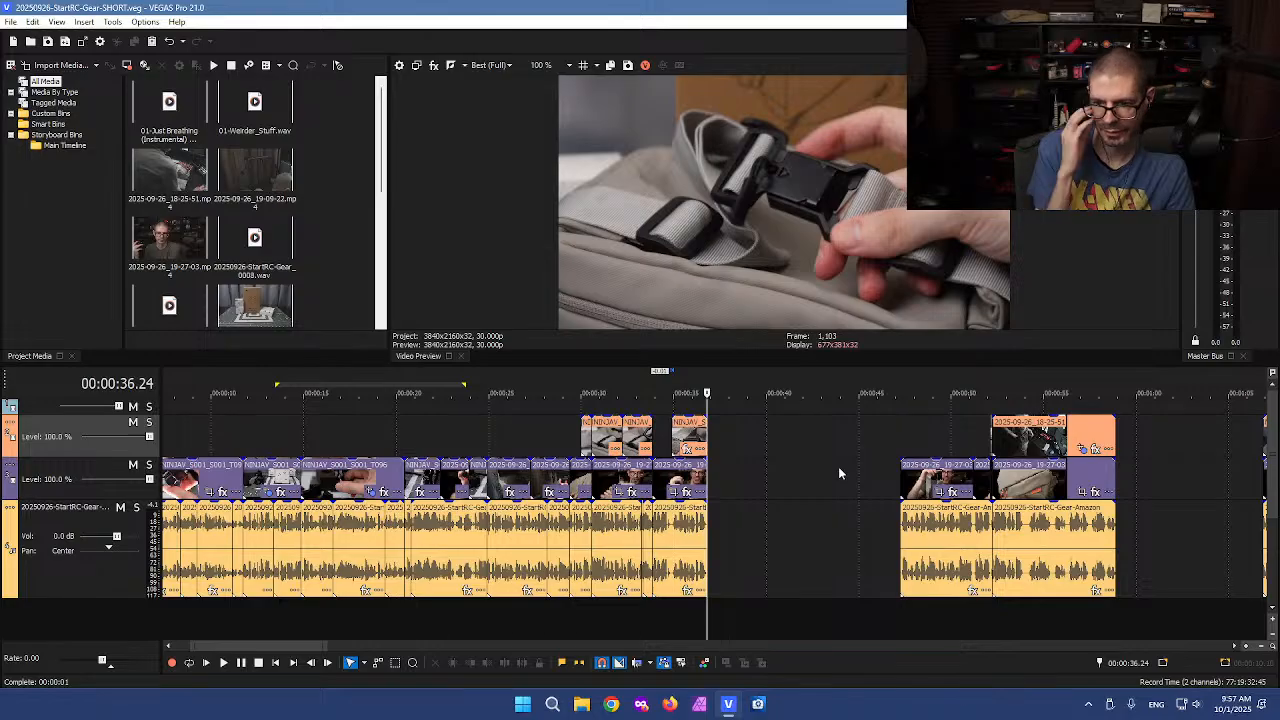
scroll(838, 466, "down", 3)
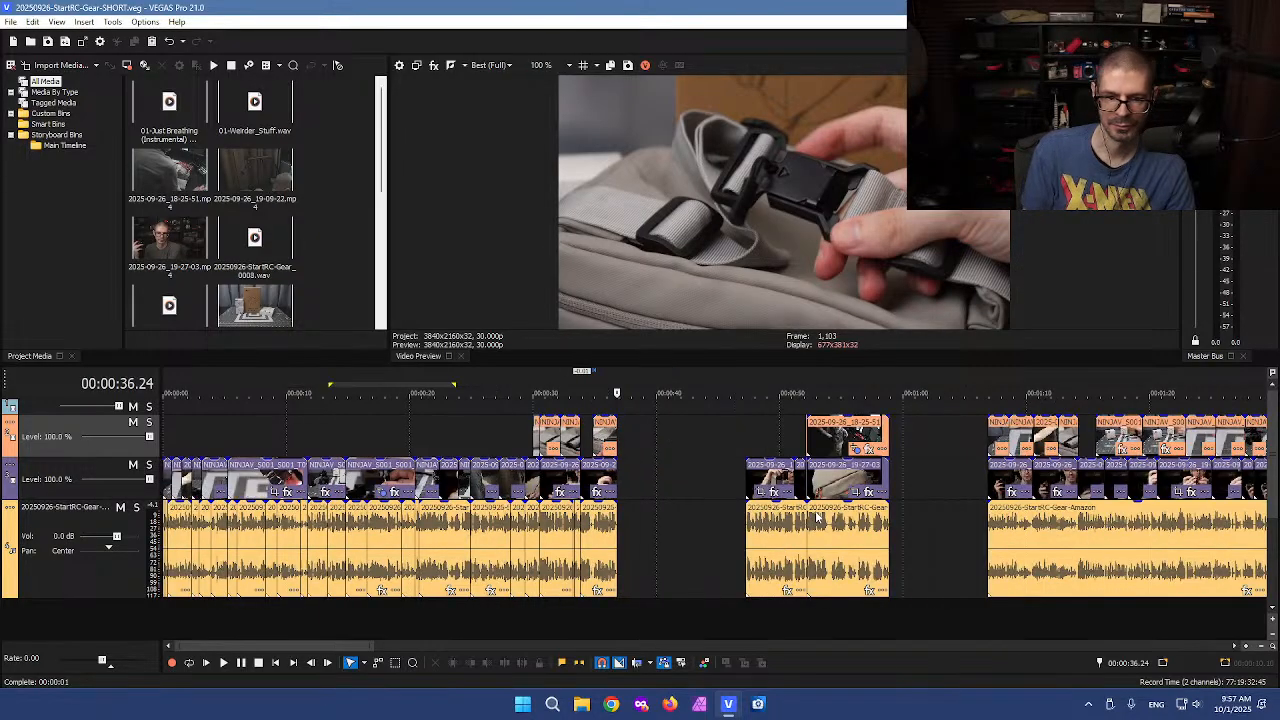
scroll(928, 521, "down", 2)
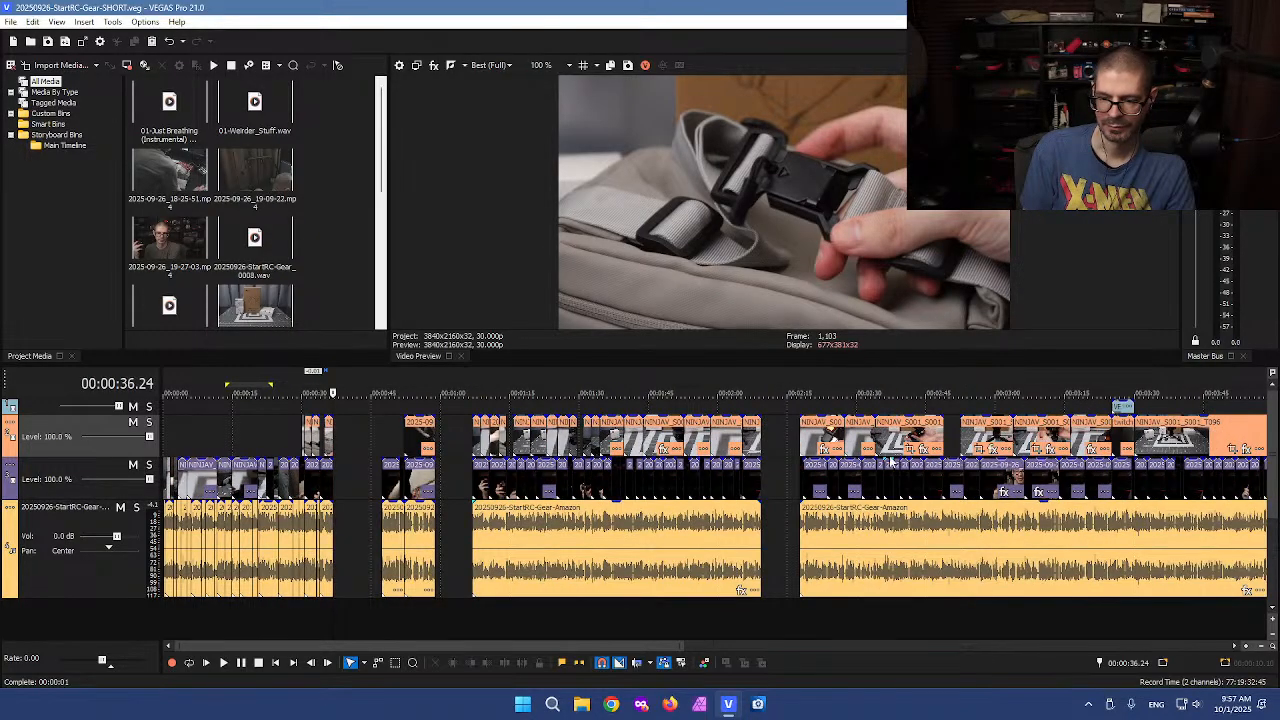
left_click(910, 434)
scroll(920, 432, "down", 3)
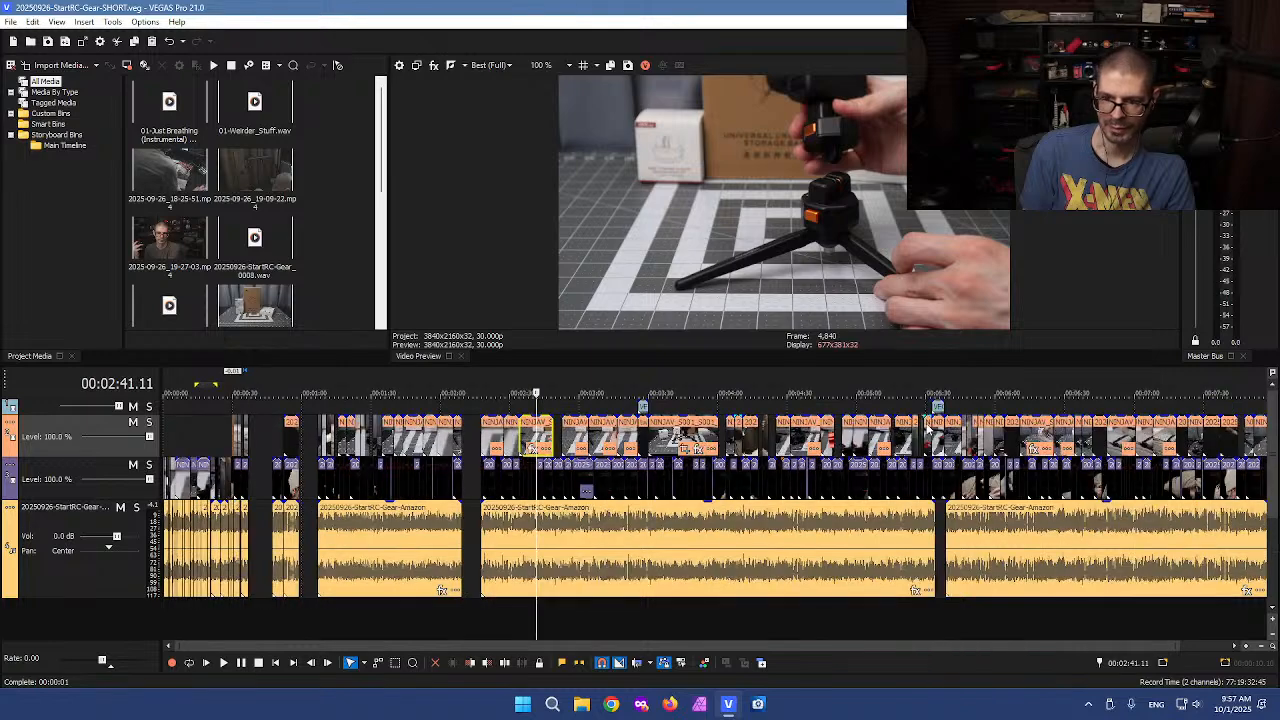
left_click(1060, 425)
scroll(1000, 460, "up", 4)
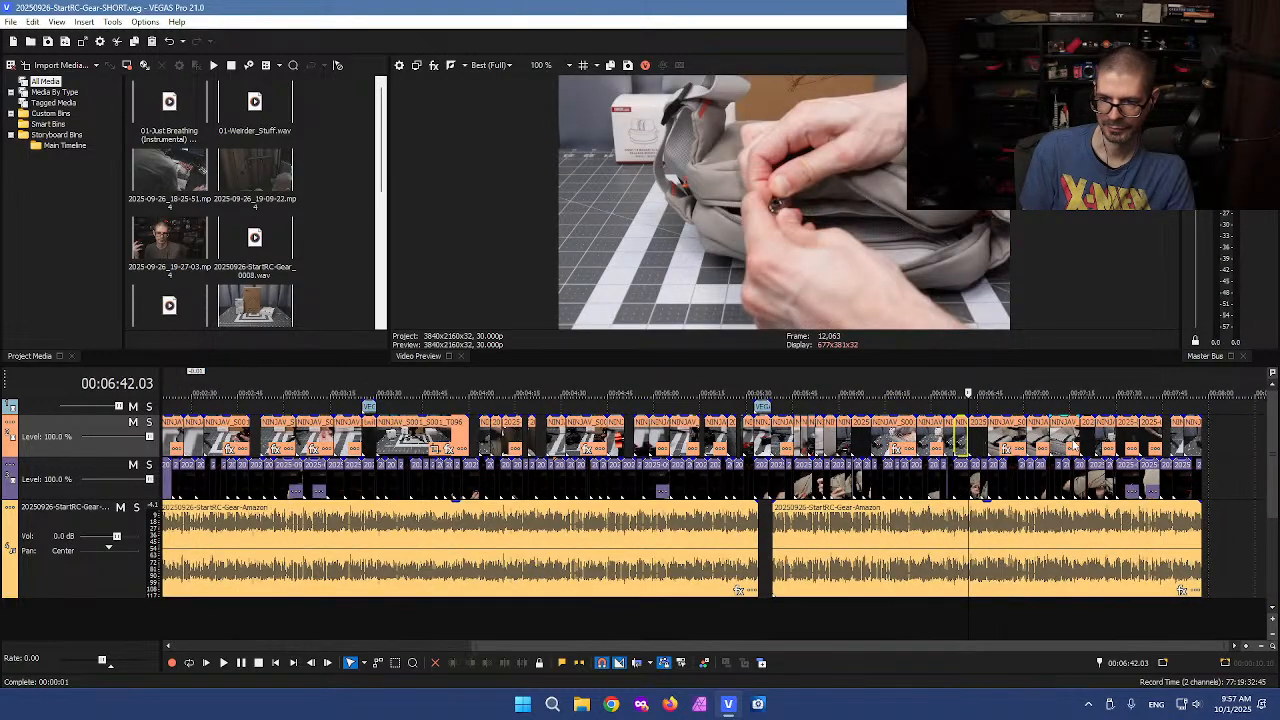
left_click(965, 437)
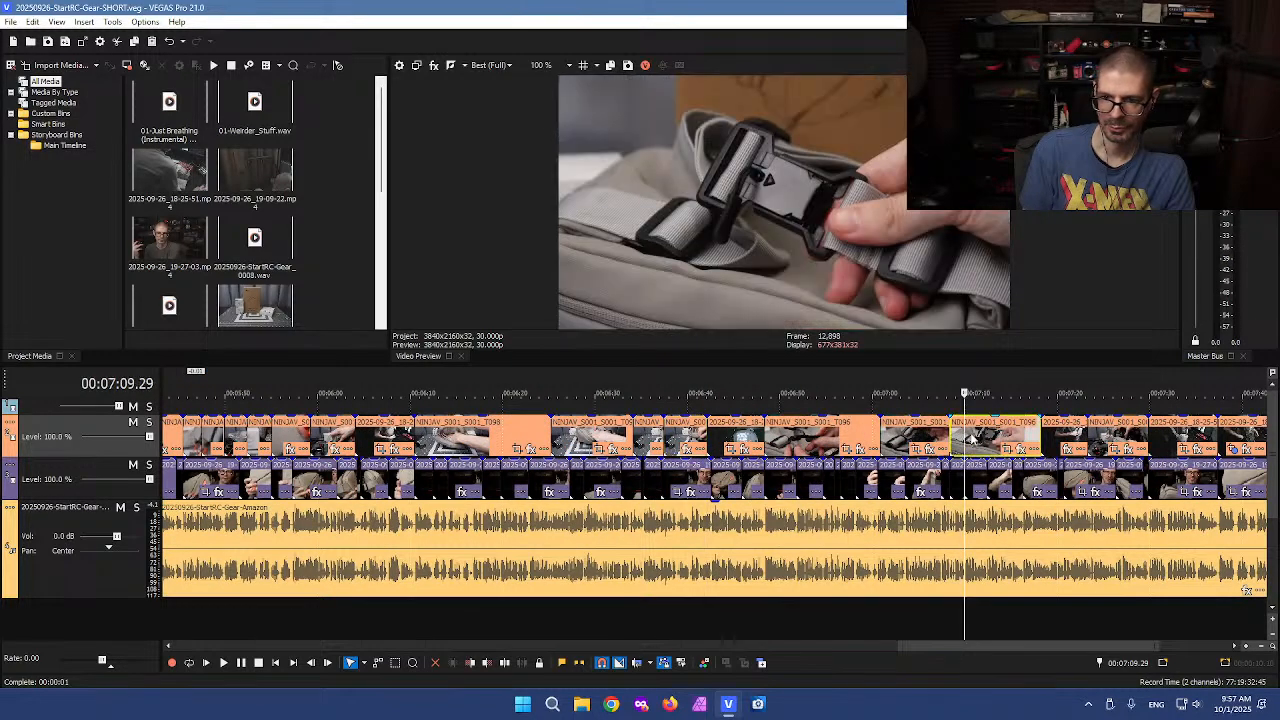
left_click(981, 440)
scroll(983, 441, "up", 2)
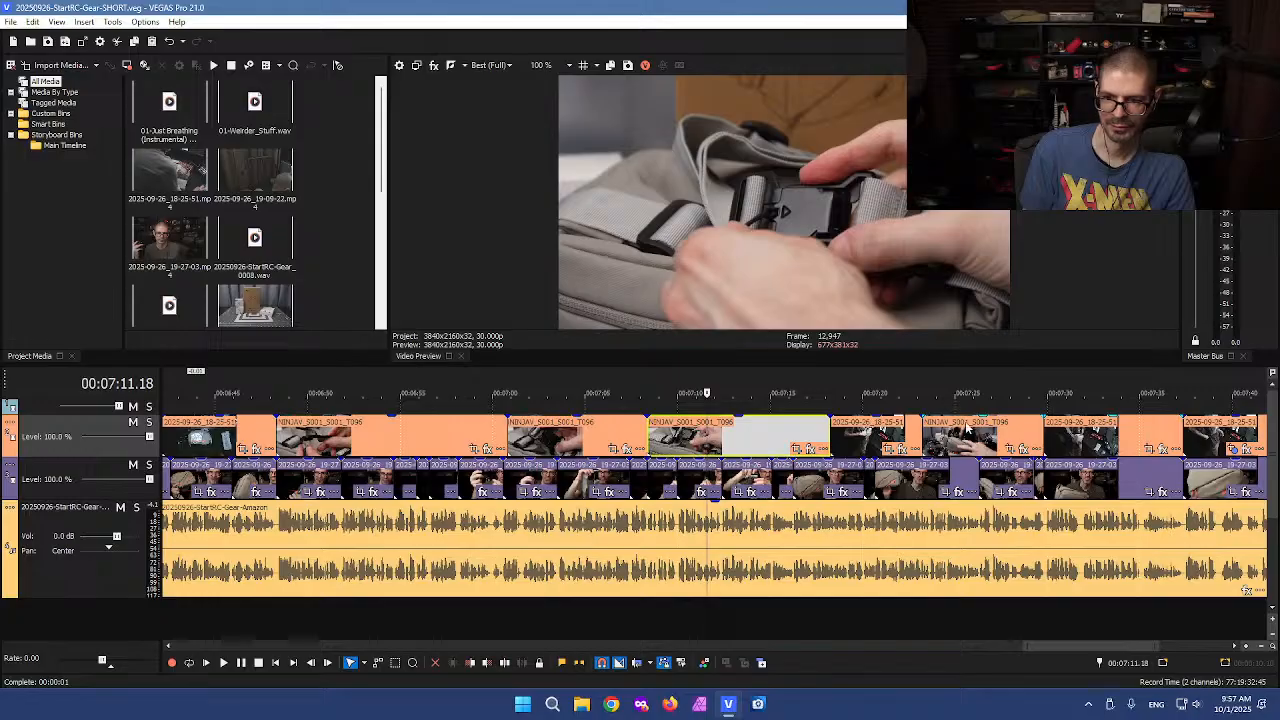
left_click(965, 428)
left_click(864, 432)
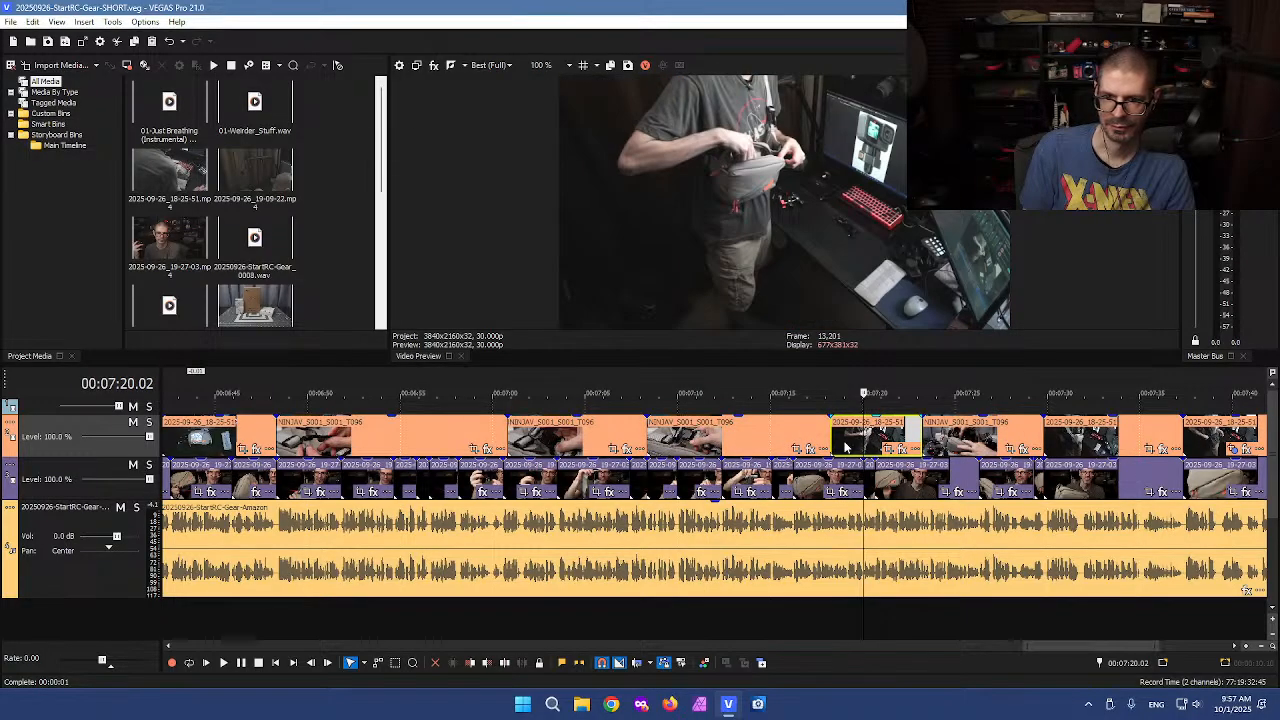
Click through and play the B-roll clips between about 6:30 and 7:50 to check them
left_click(1052, 437)
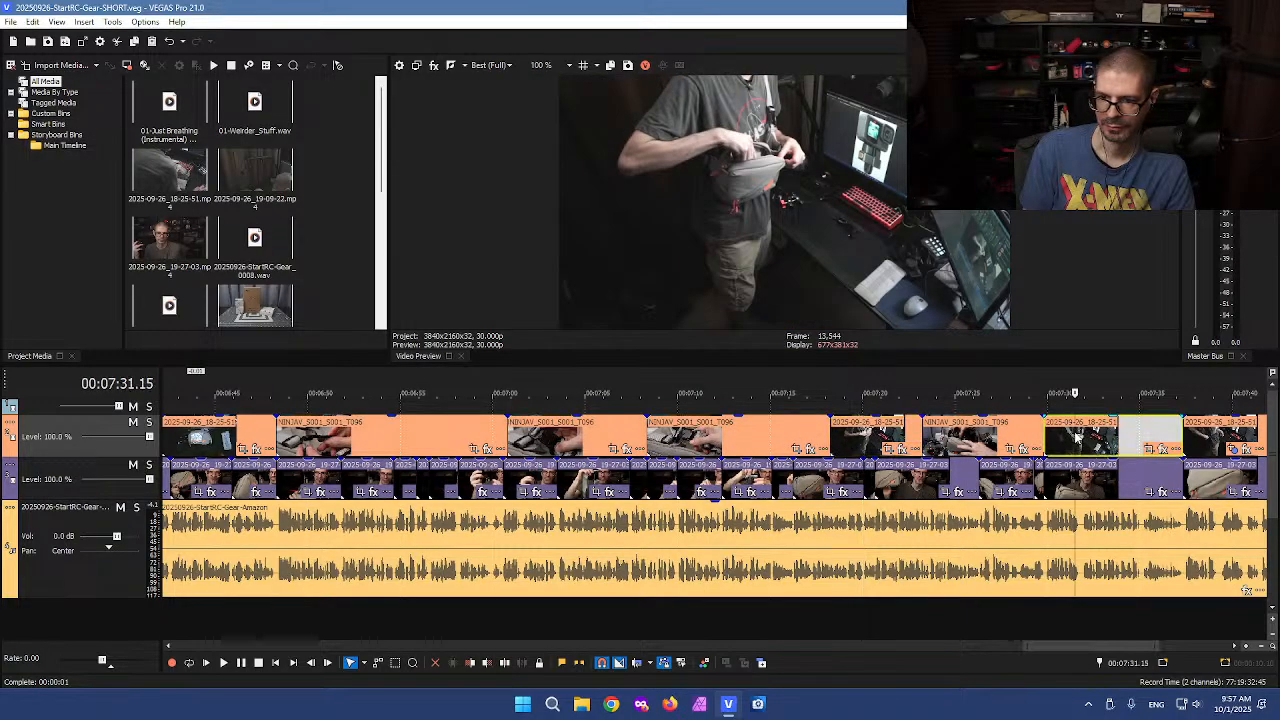
scroll(1000, 445, "down", 2)
left_click(1021, 437)
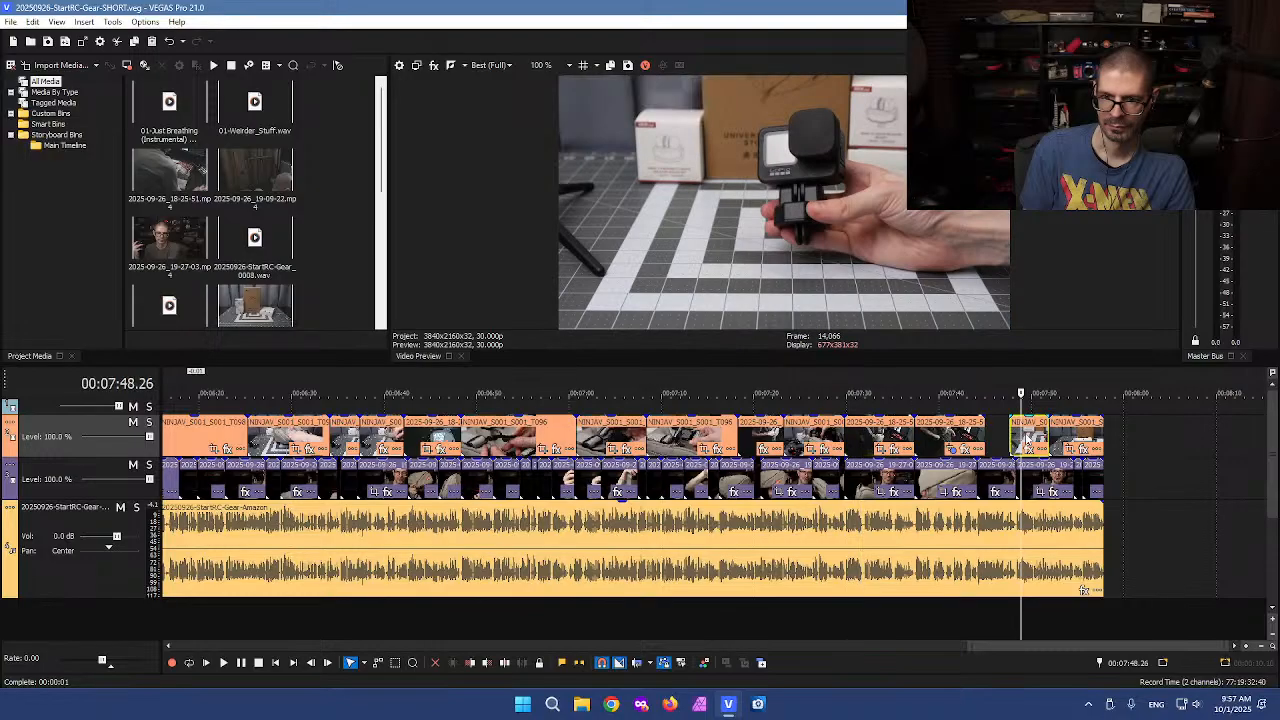
left_click(590, 440)
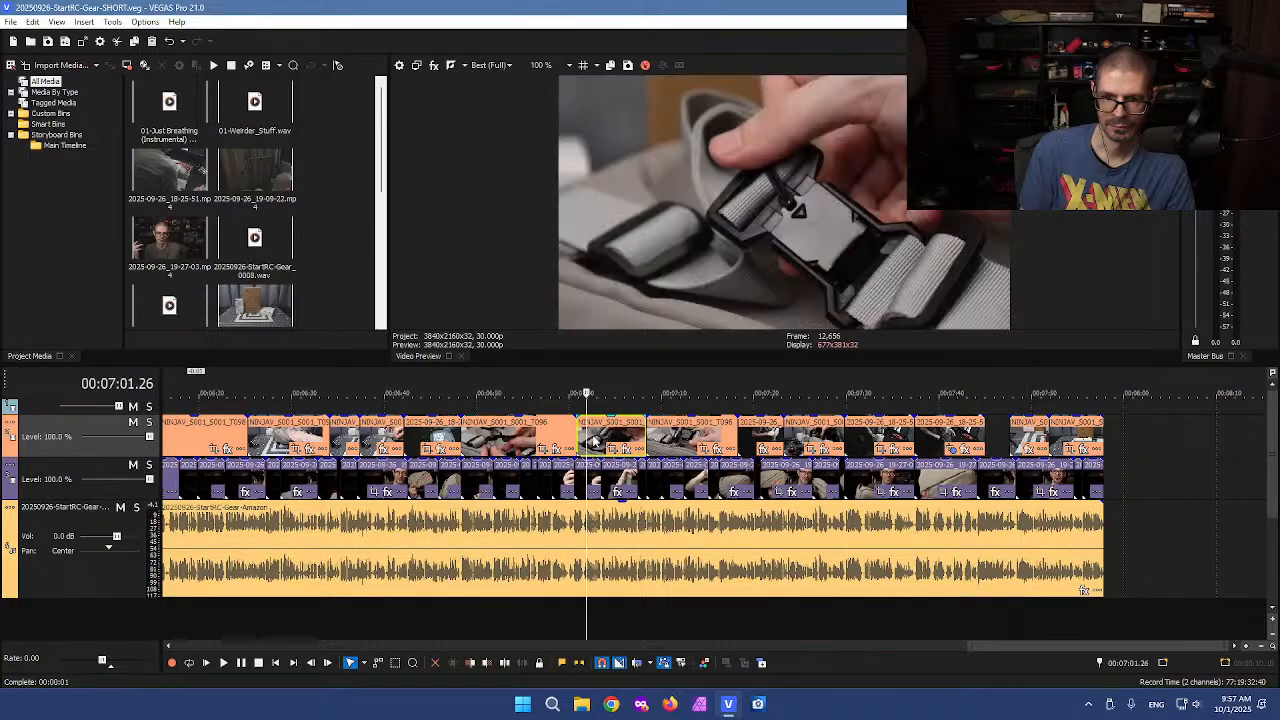
left_click(517, 437)
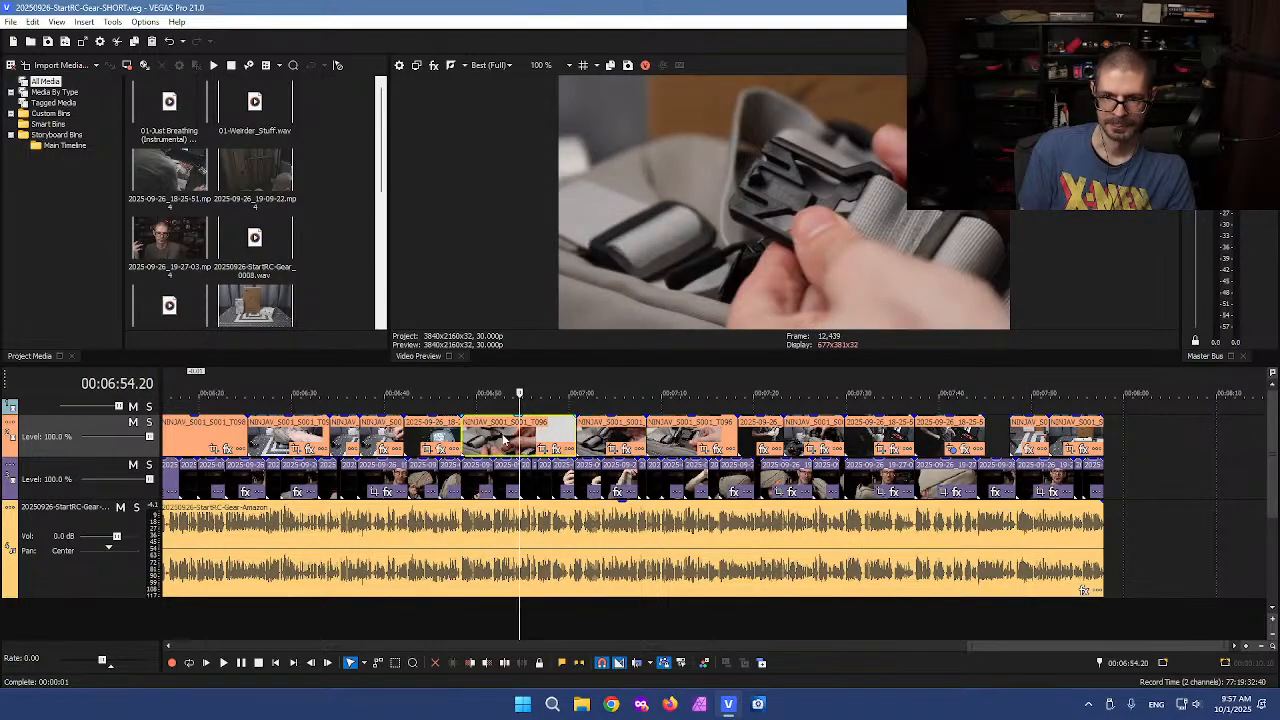
left_click(428, 437)
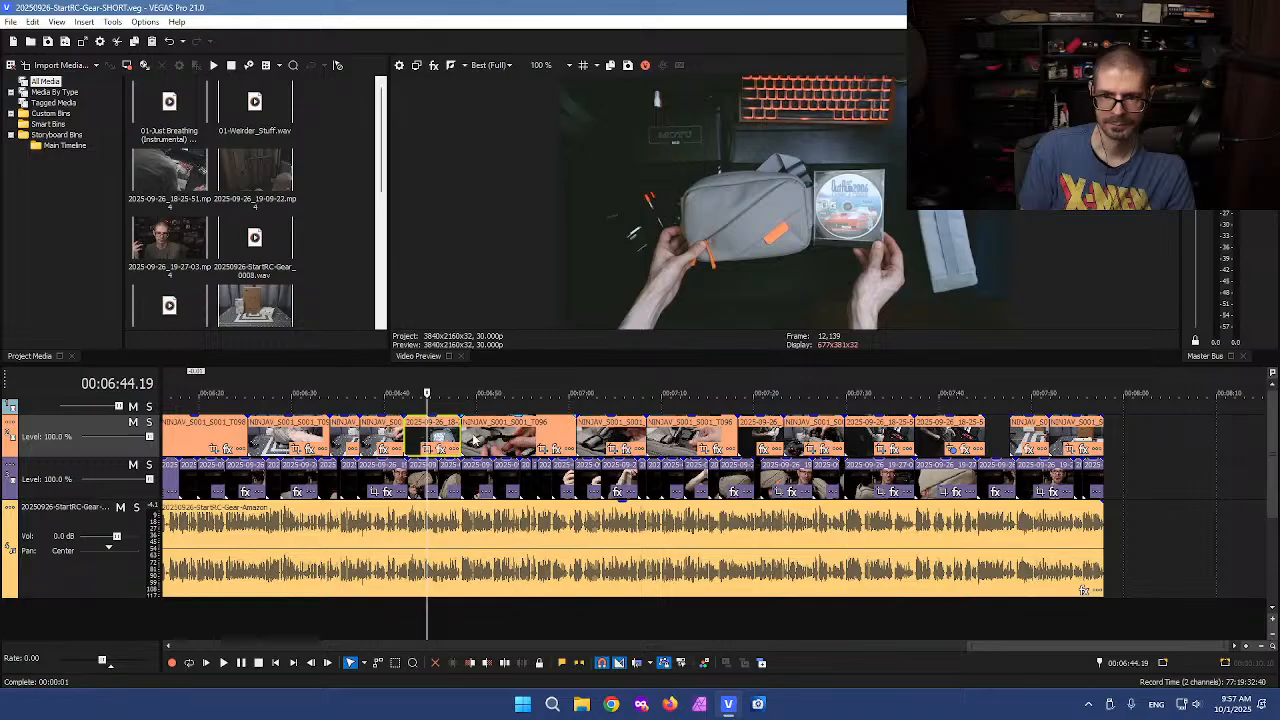
scroll(478, 440, "up", 2)
left_click(540, 435)
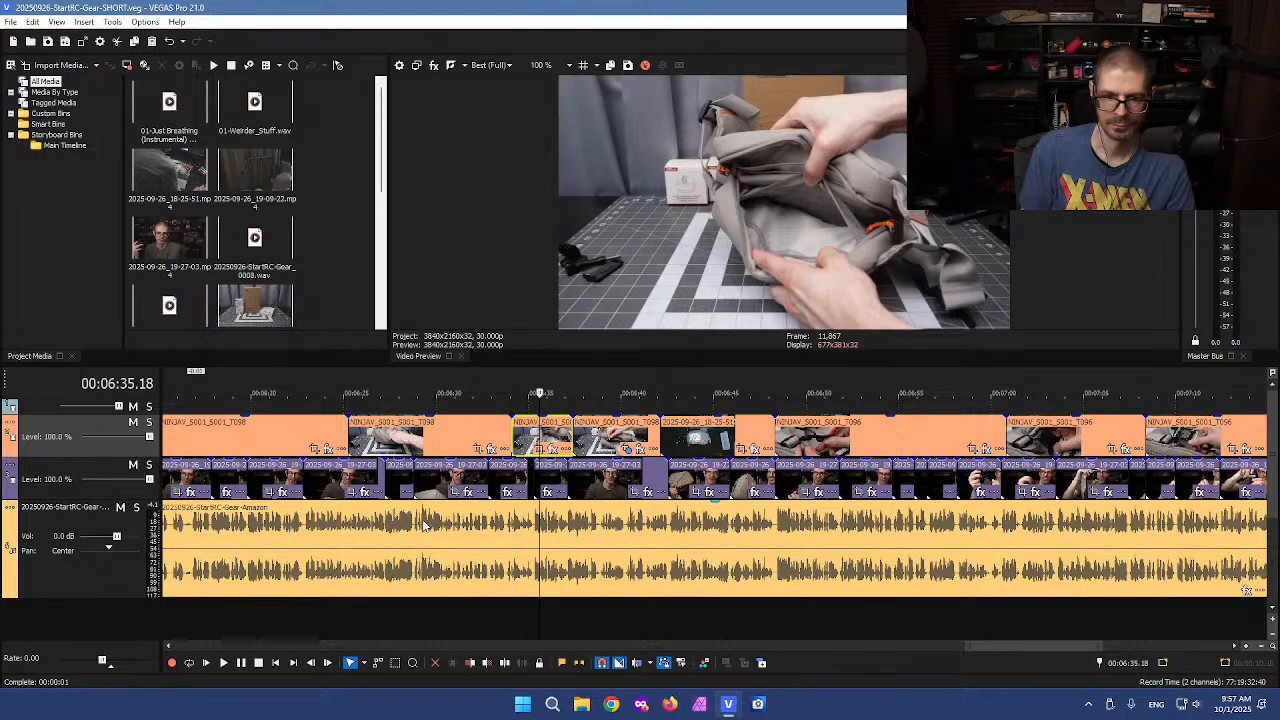
left_click(415, 520)
key("space")
scroll(655, 520, "up", 3)
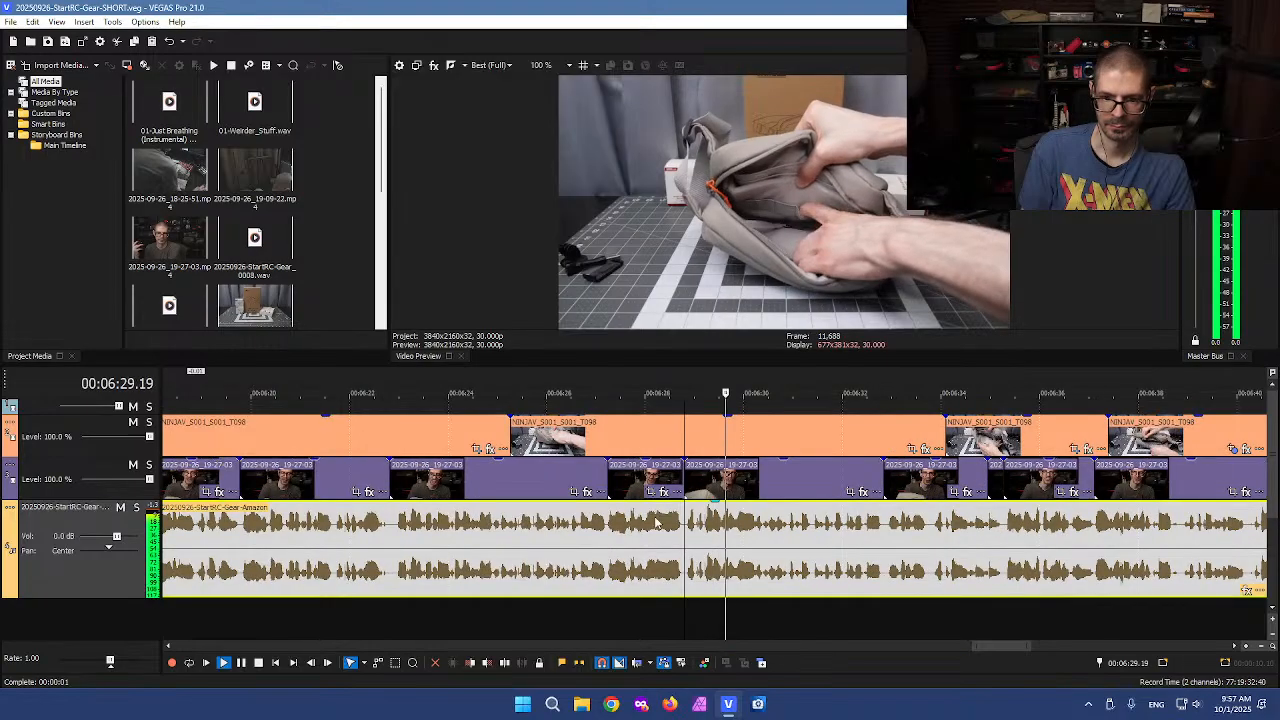
Play through the B-roll and voiceover around 6:20 to 6:30 to review them
key("space")
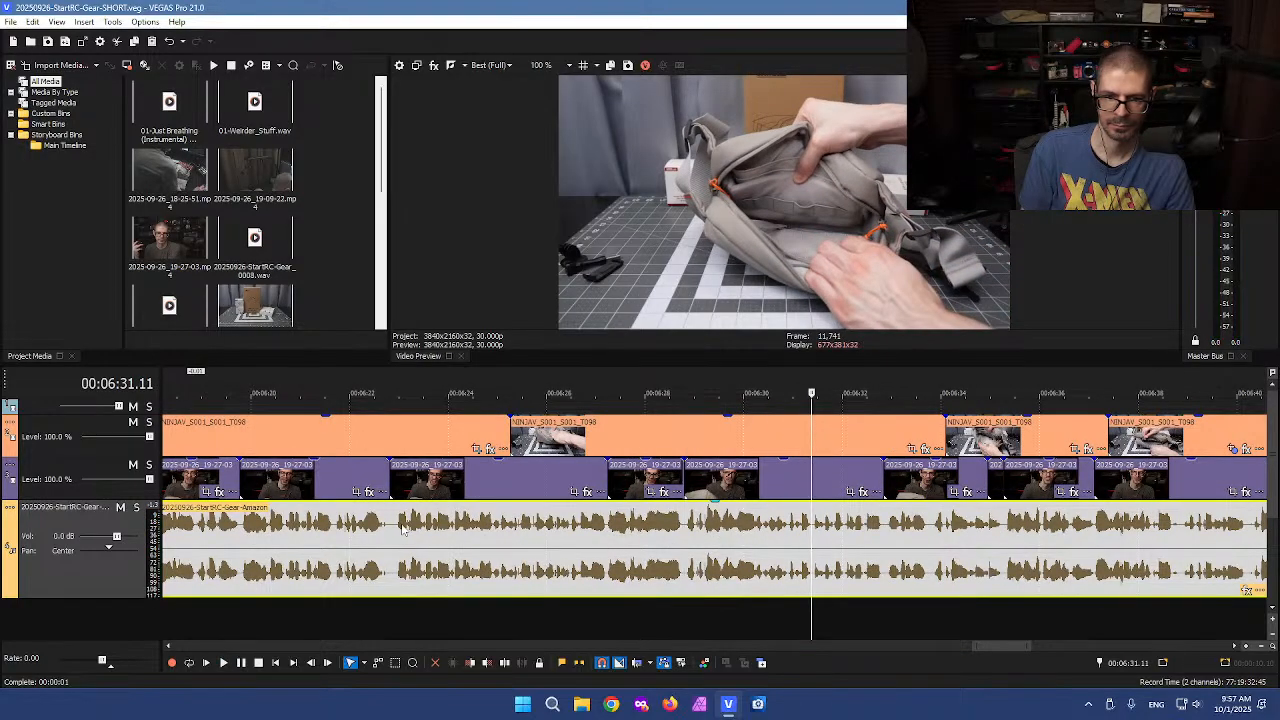
key("space")
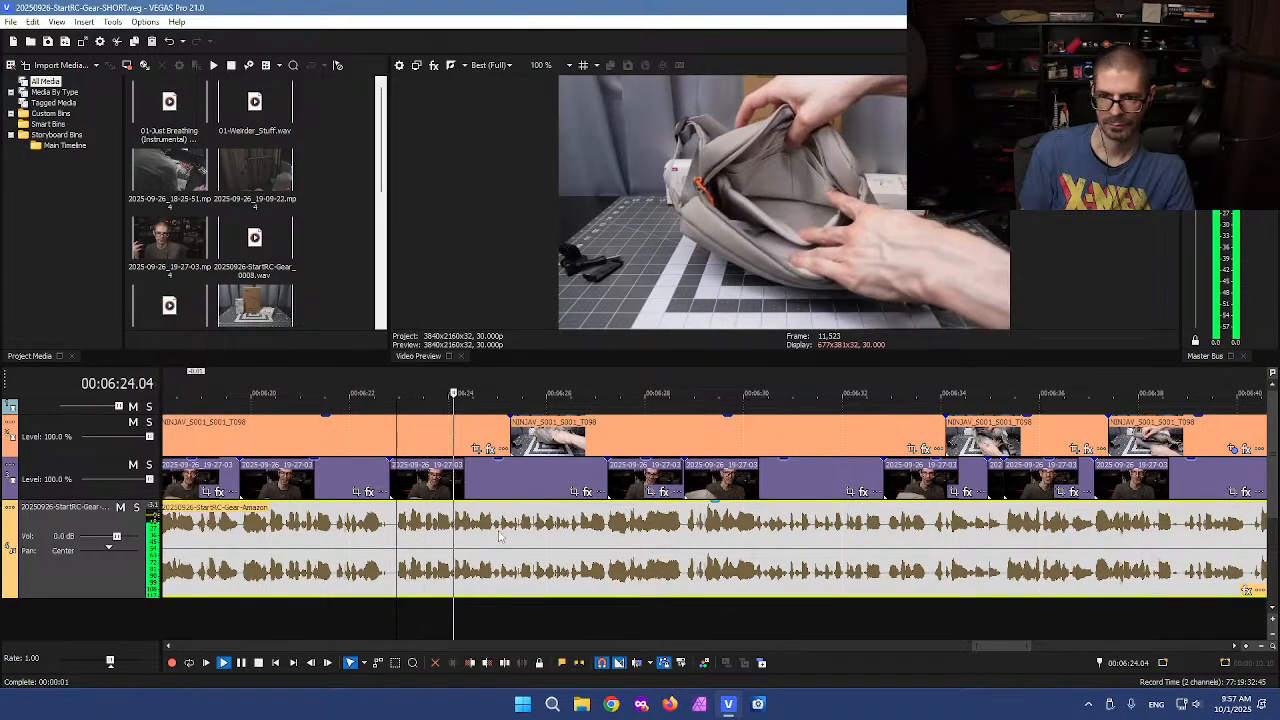
scroll(500, 537, "down", 2)
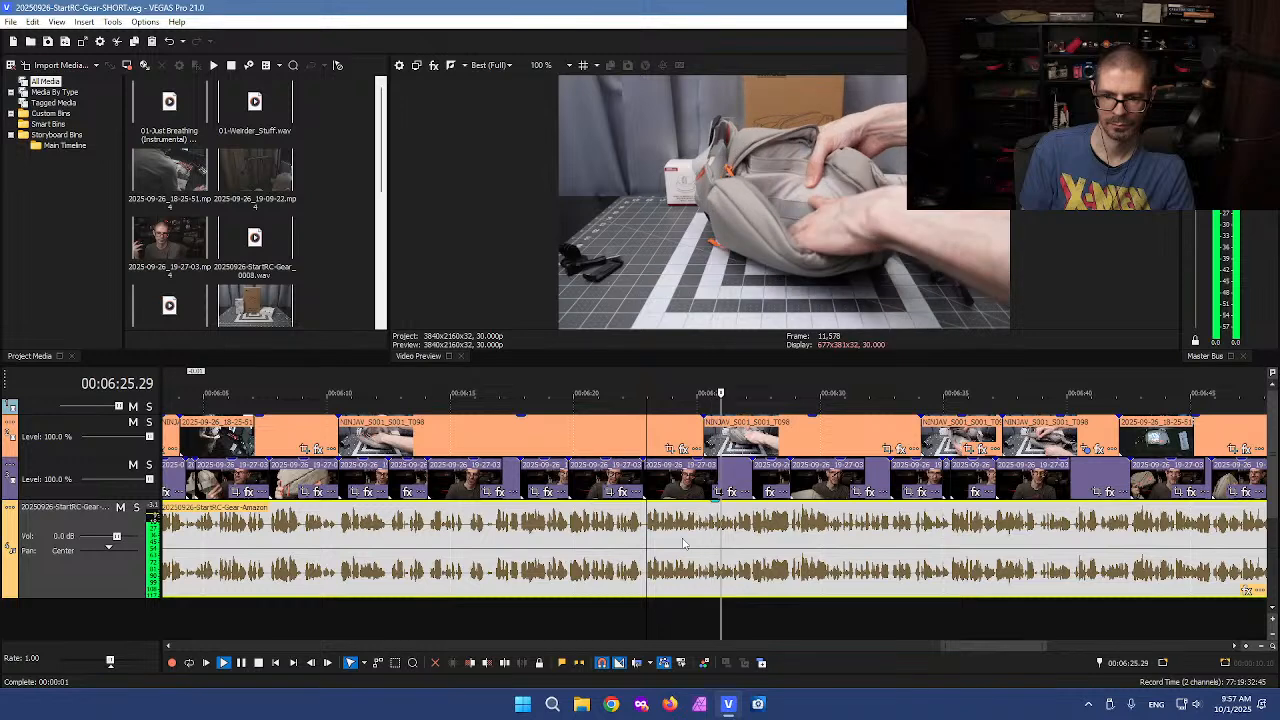
key("space")
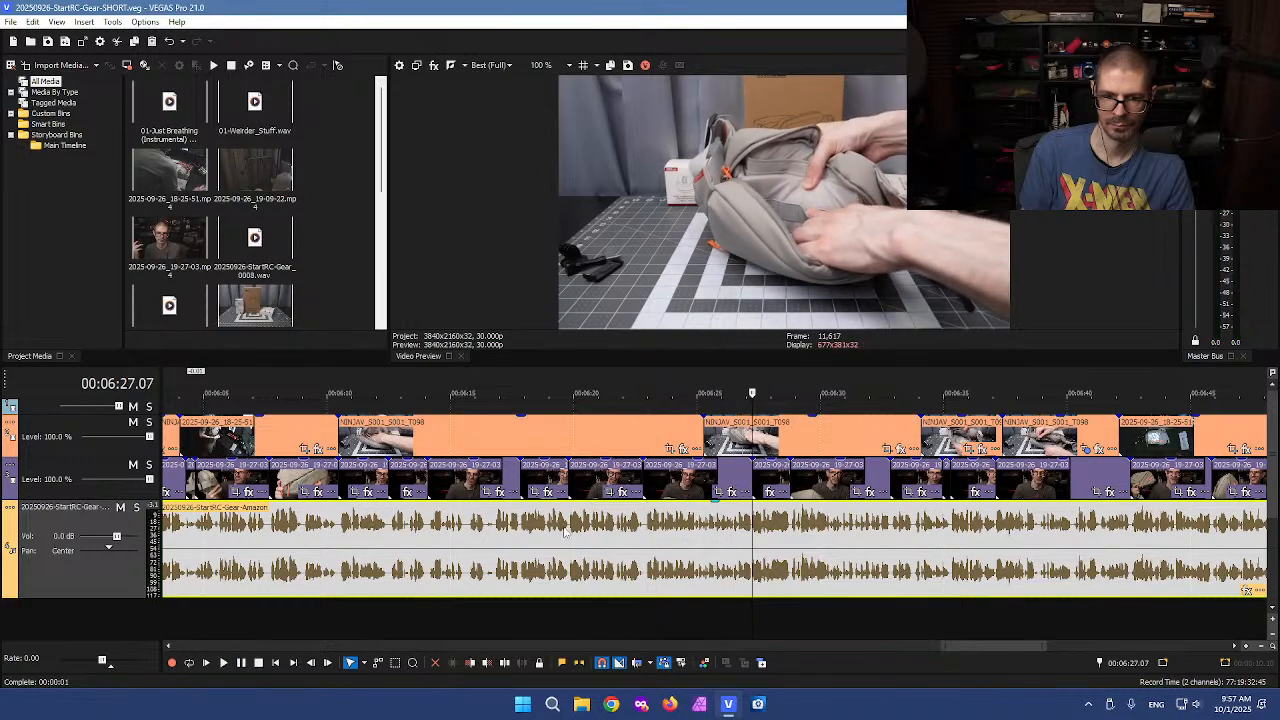
left_click(342, 440)
key("space")
scroll(678, 485, "up", 2)
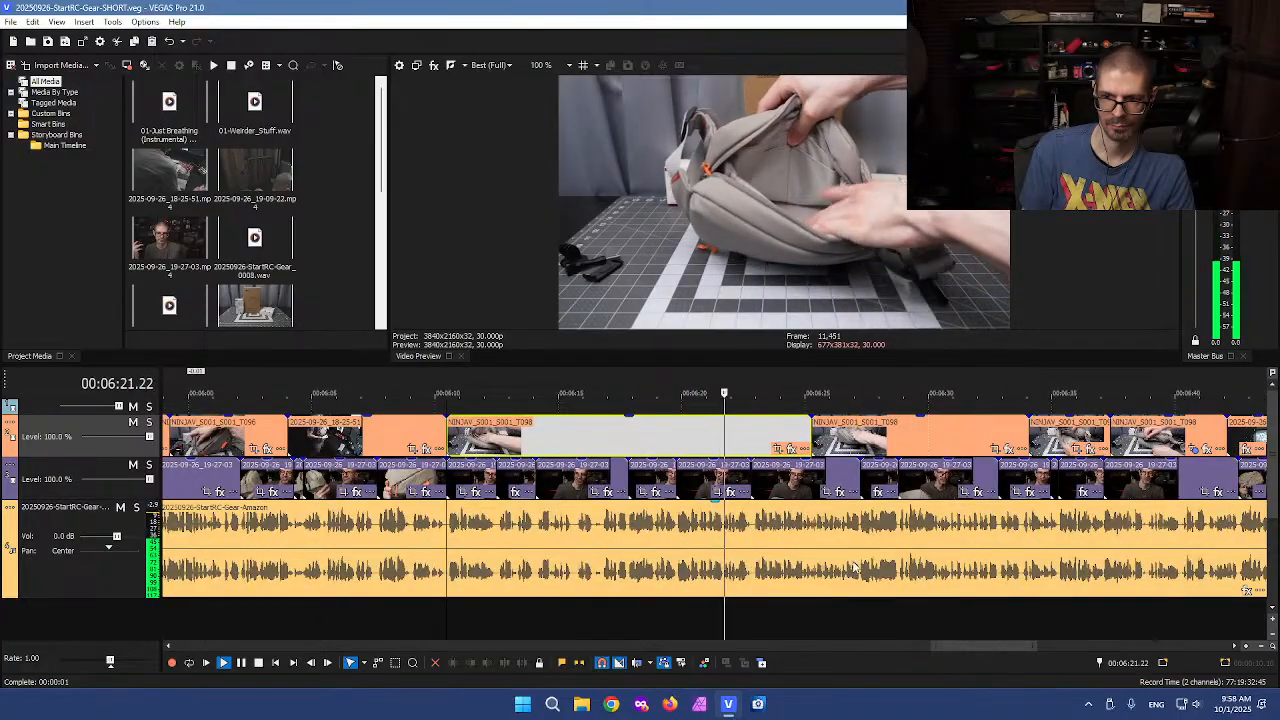
key("space")
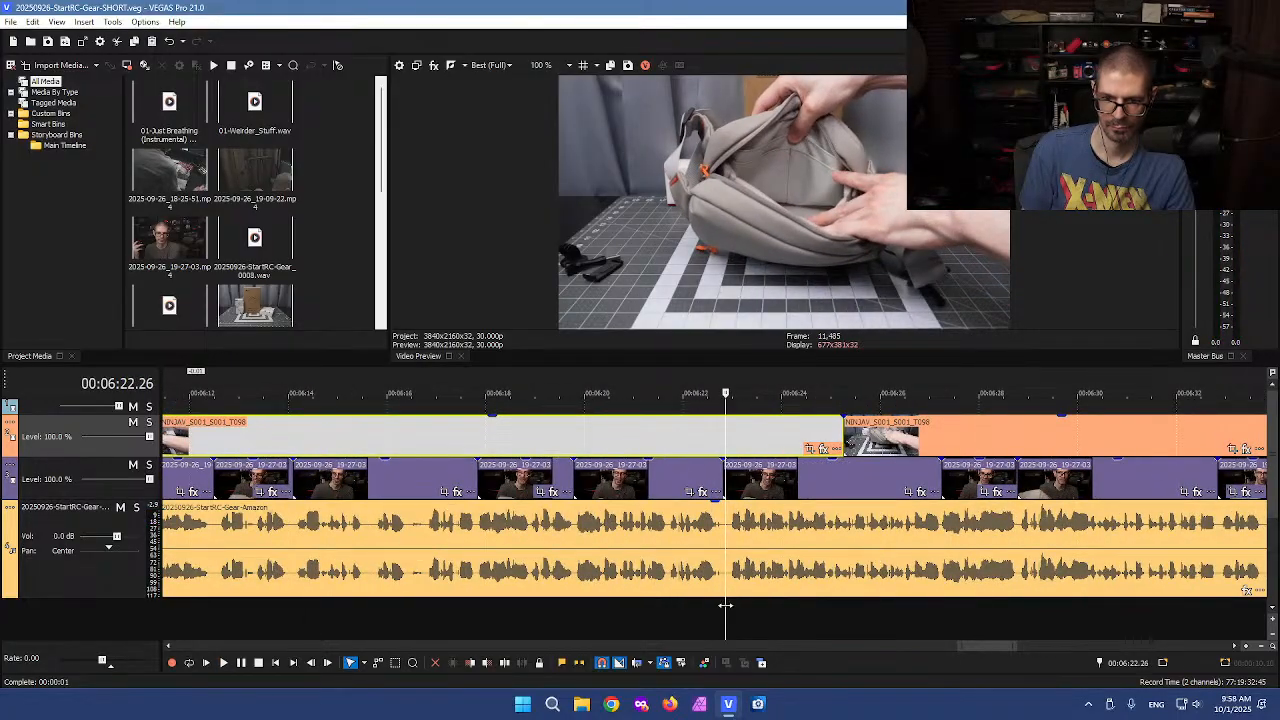
Split the voiceover at 6:22.24
left_click(725, 605)
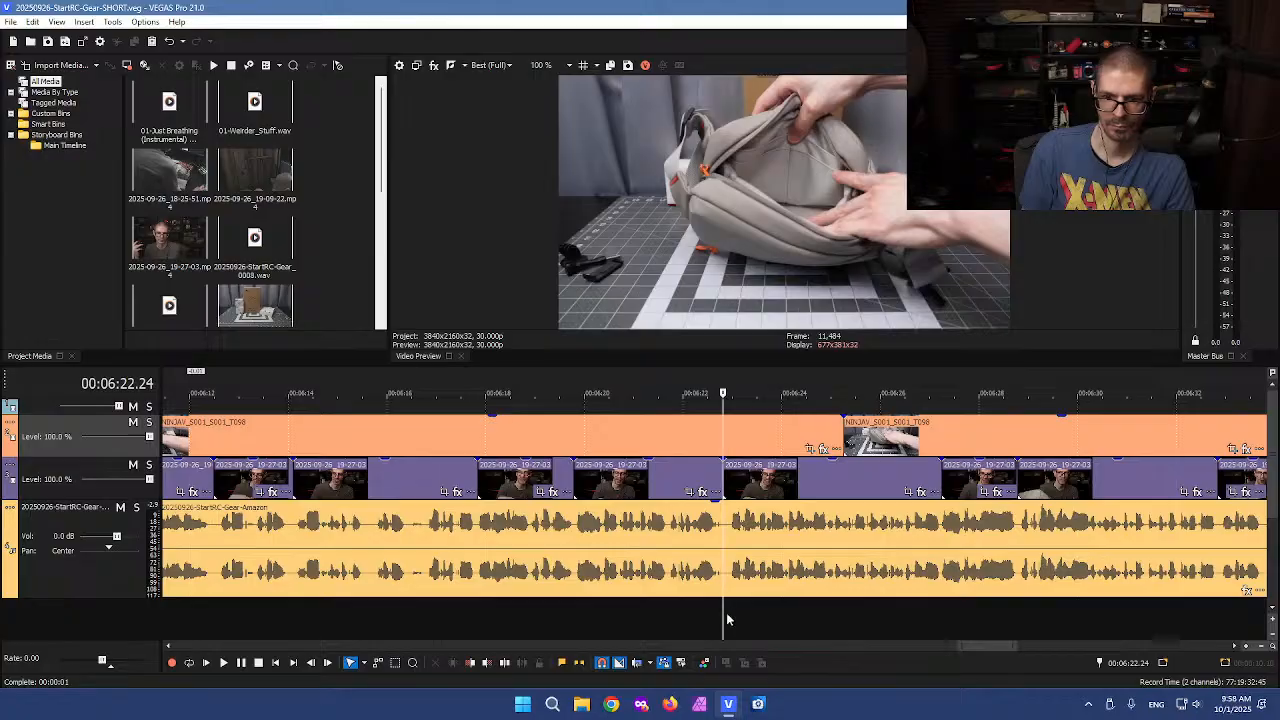
key("space")
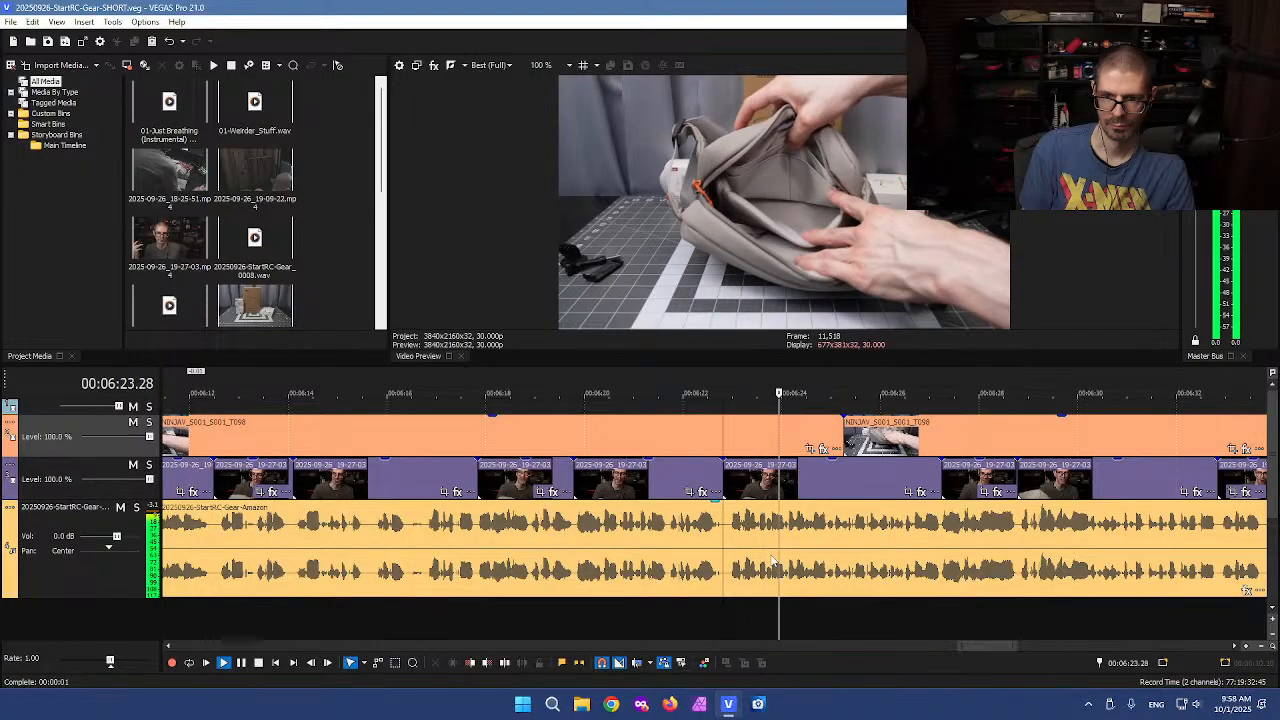
key("space")
key("s")
Split the voiceover again earlier, at 6:10.13
scroll(660, 631, "down", 2)
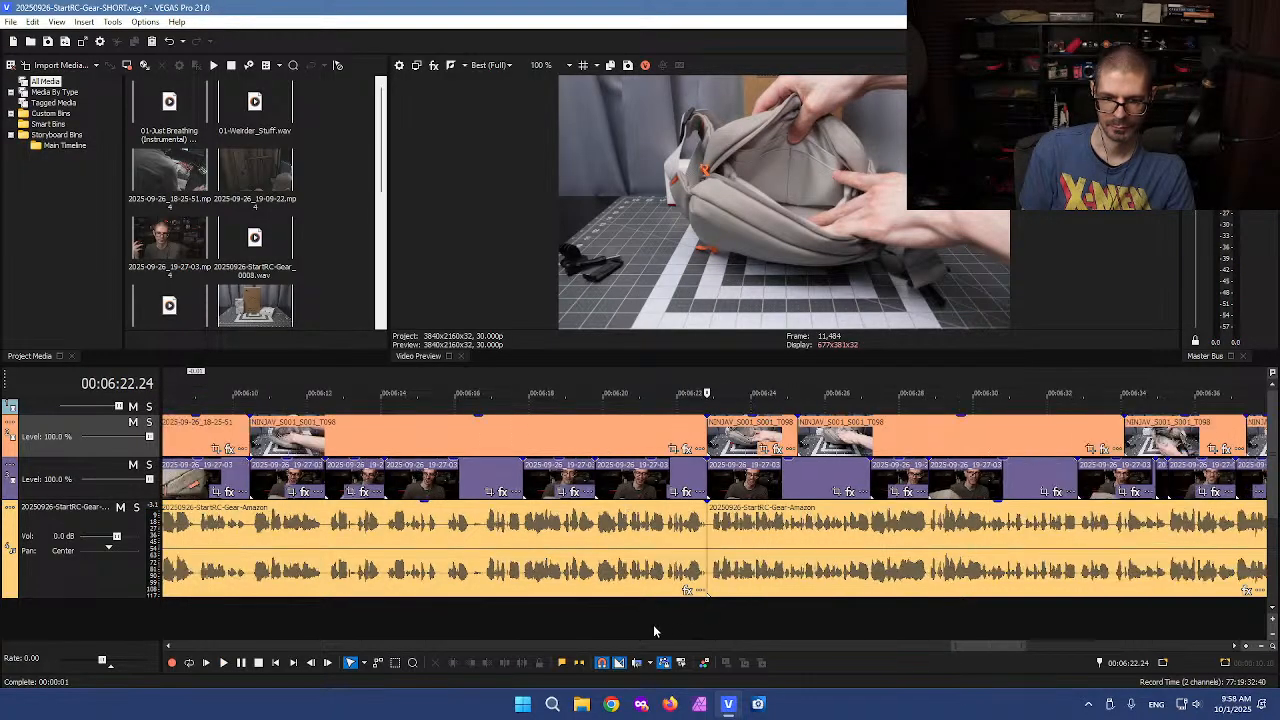
scroll(660, 631, "down", 2)
left_click(400, 522)
key("space")
scroll(672, 625, "up", 3)
key("Return")
left_click(670, 618)
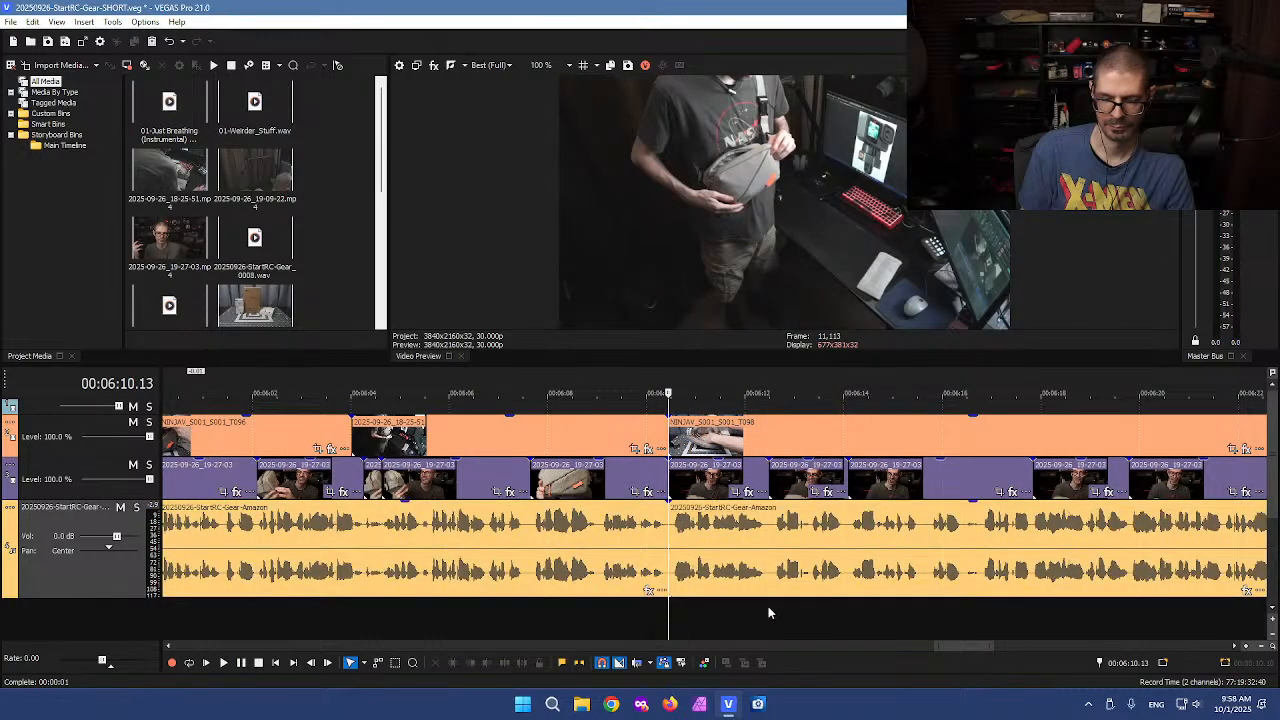
key("s")
Split the voiceover at about 6:27
scroll(785, 607, "down", 1)
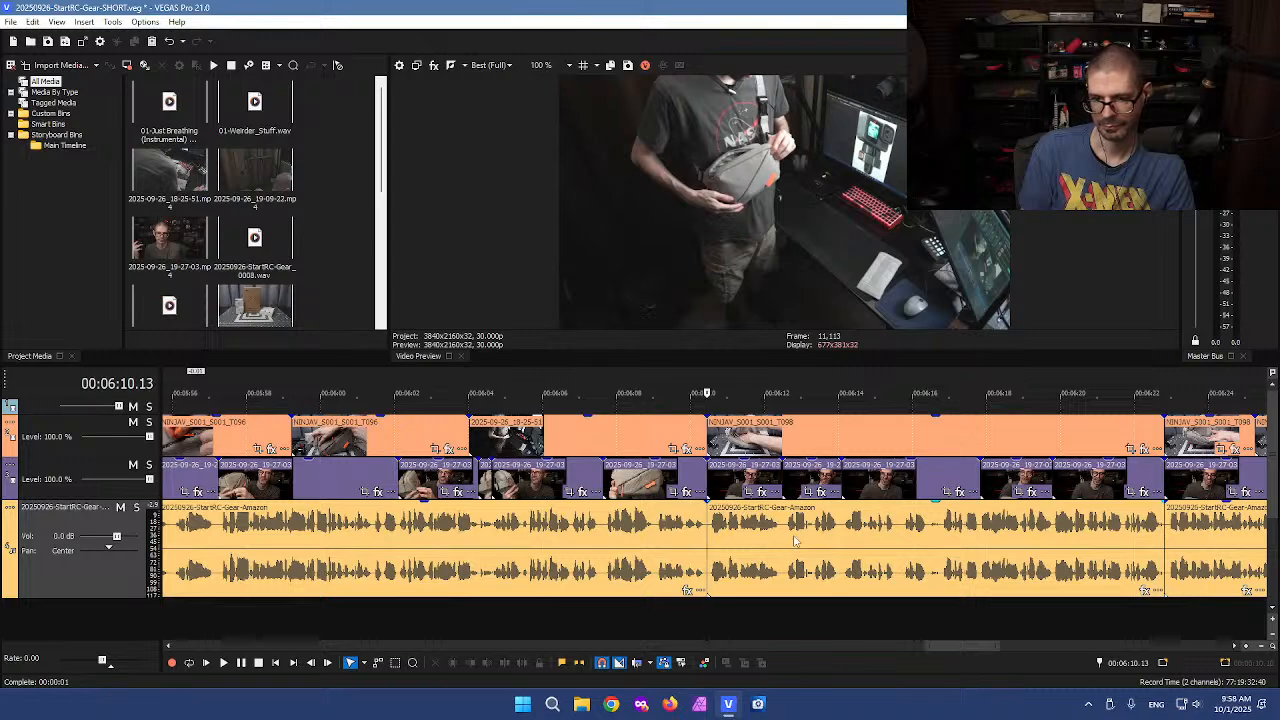
scroll(998, 537, "down", 2)
left_click(987, 541)
key("space")
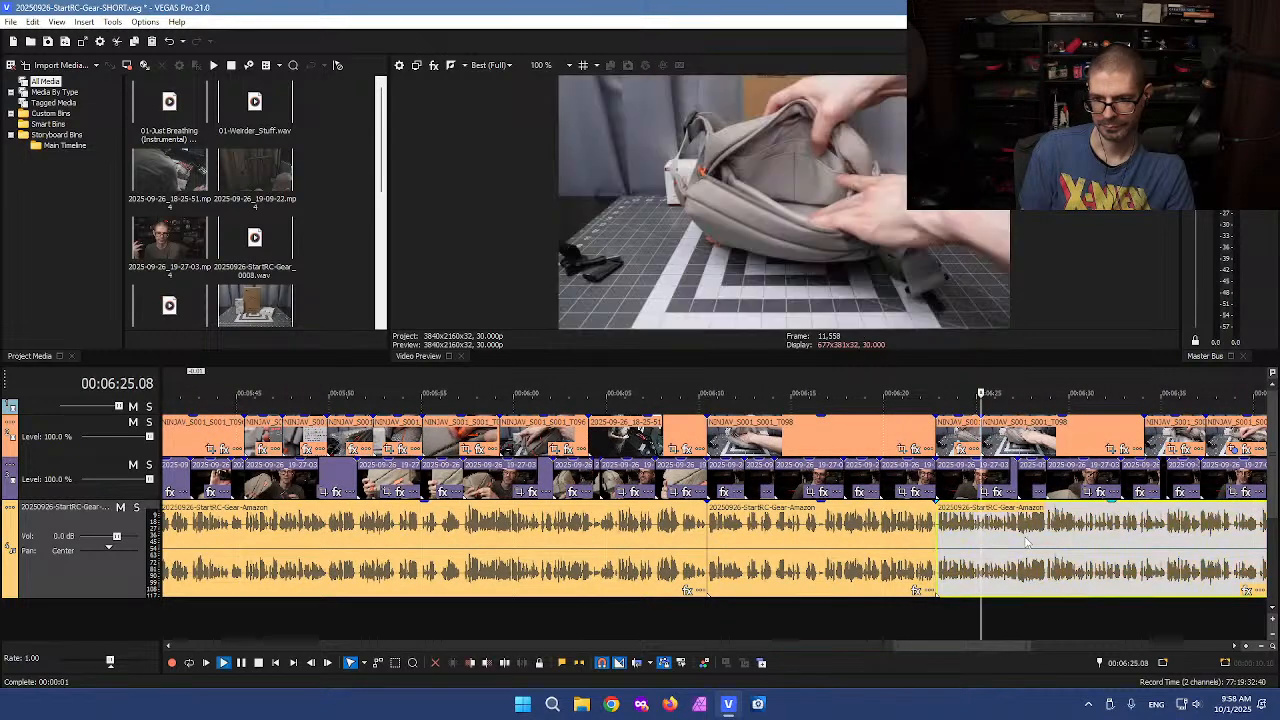
scroll(1025, 543, "up", 2)
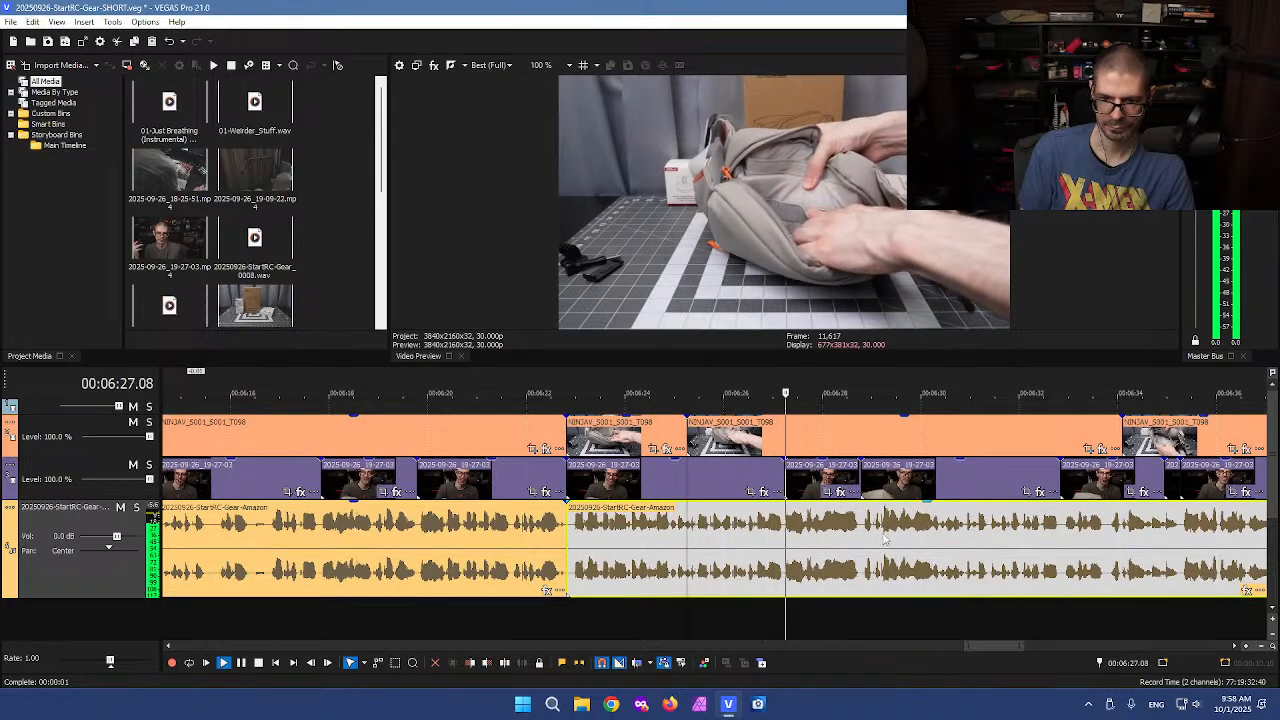
scroll(798, 545, "up", 2)
key("space")
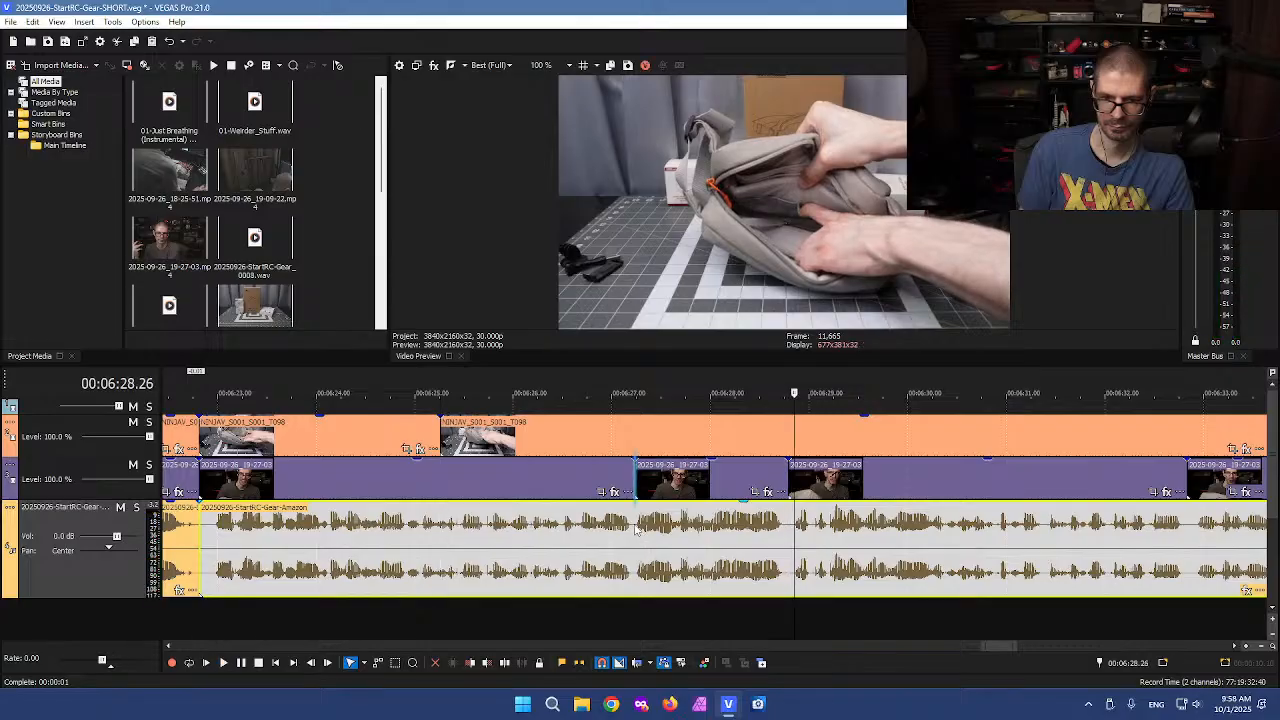
left_click(641, 536)
key("s")
Play the voiceover from about 6:29 onward at faster speed to review it
left_click(789, 538)
key("space")
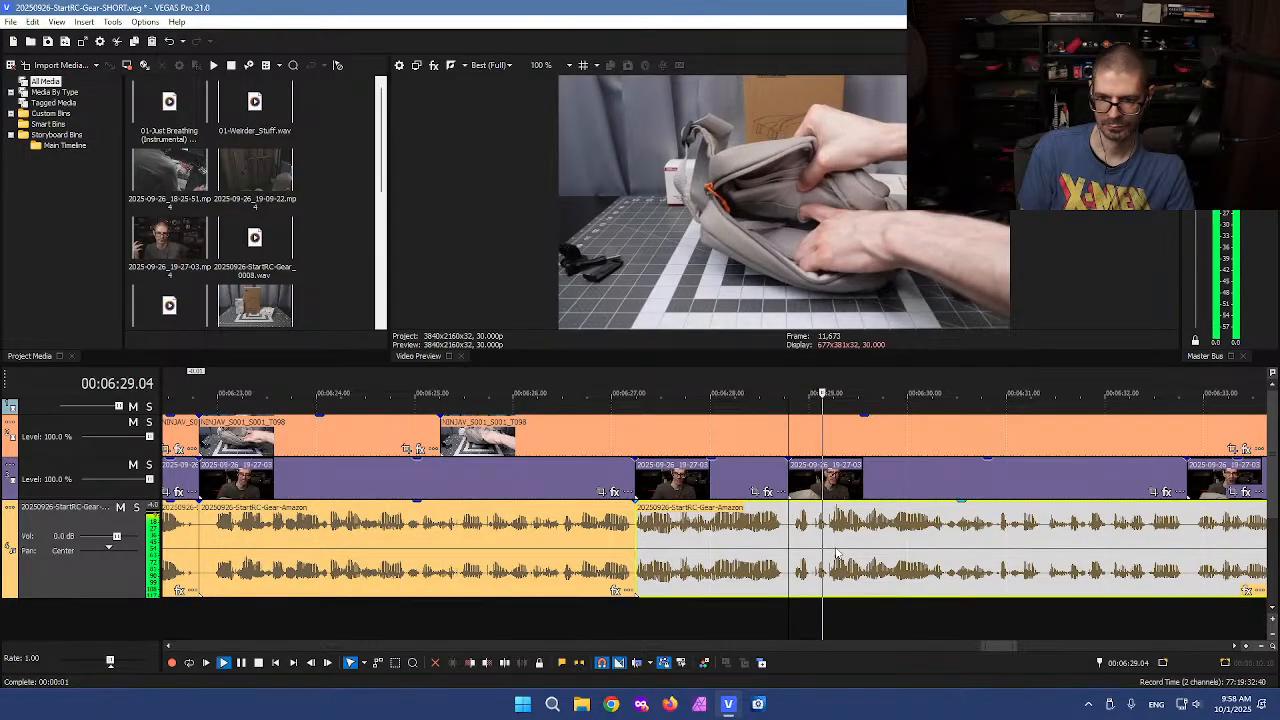
scroll(1013, 553, "down", 1)
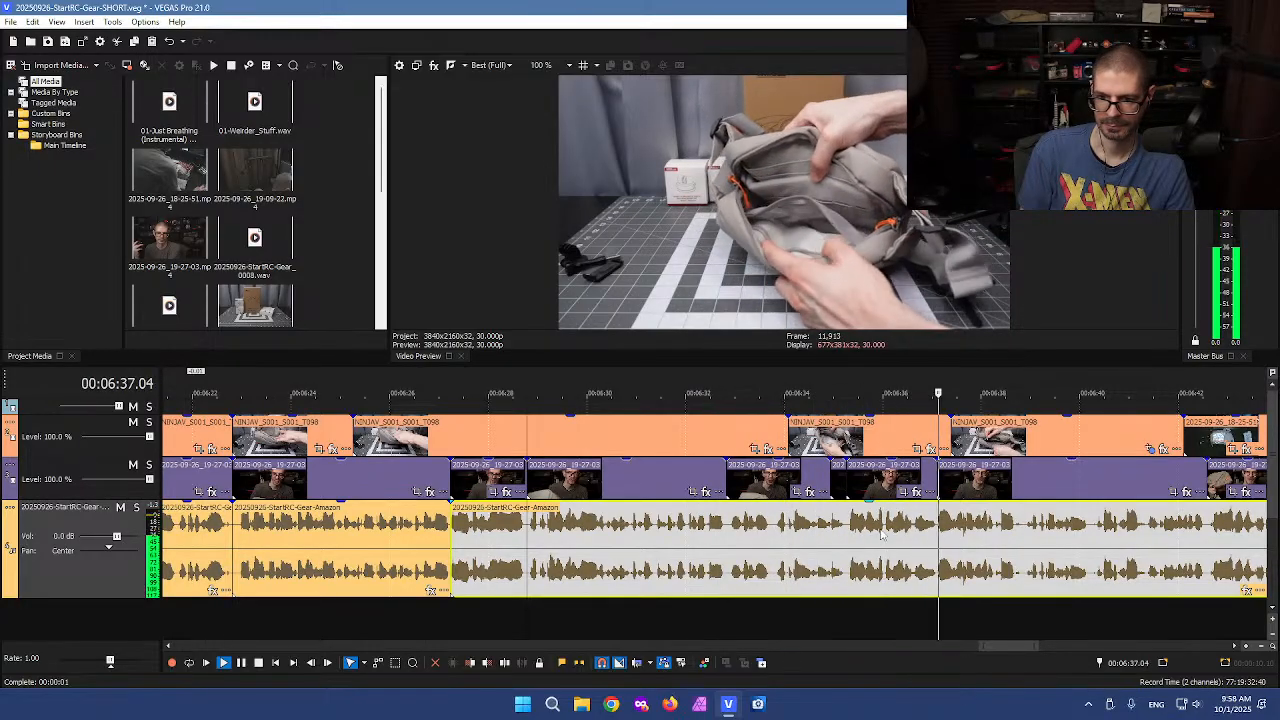
key("space")
scroll(789, 493, "down", 3)
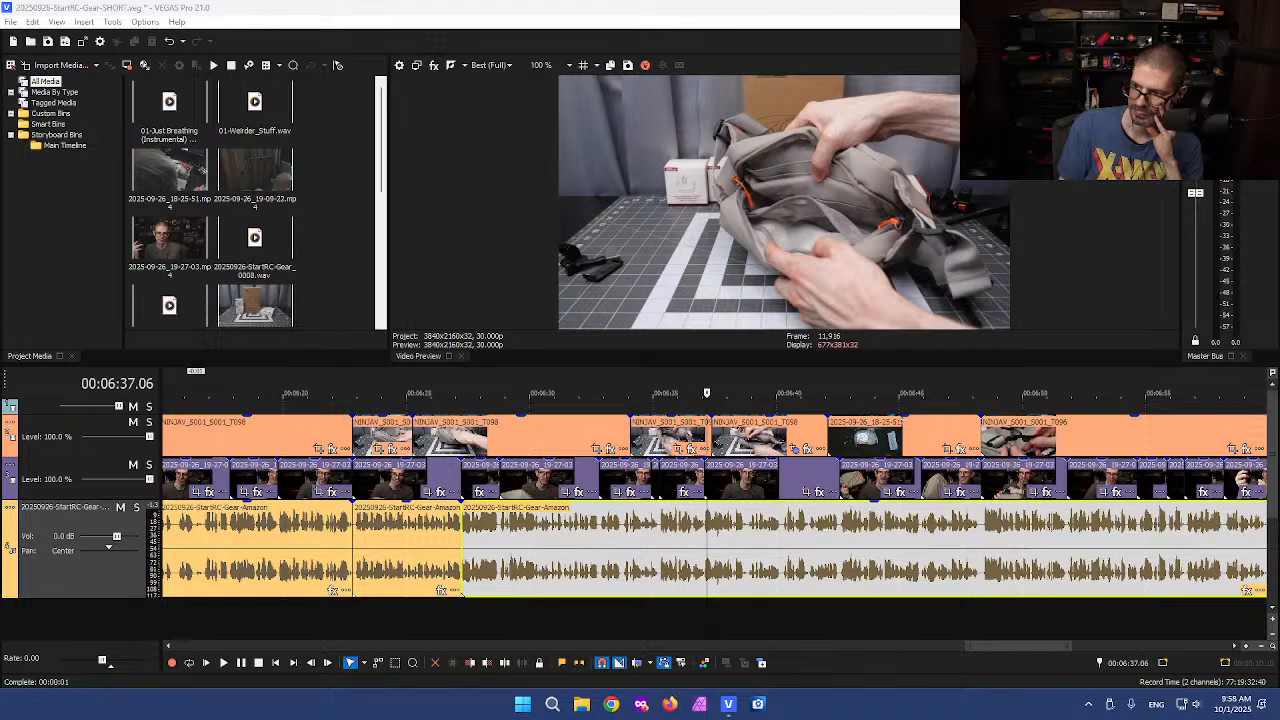
left_click(704, 558)
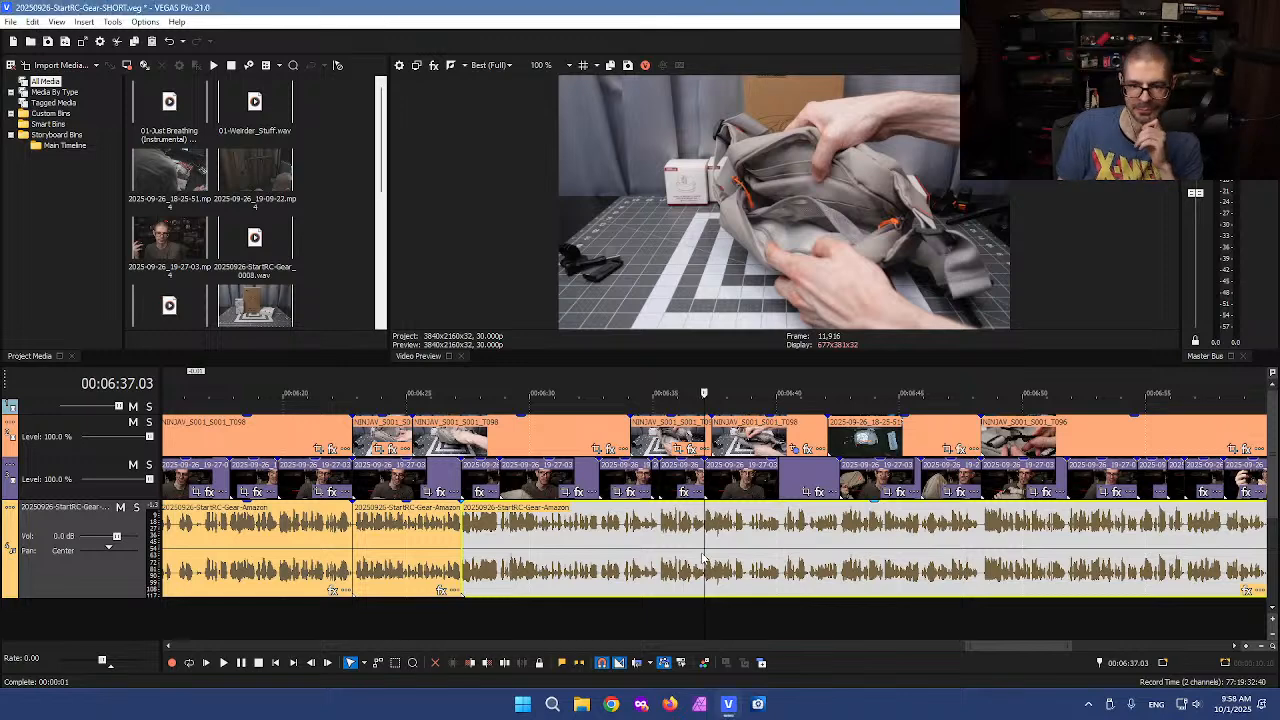
left_click(697, 554)
key("l")
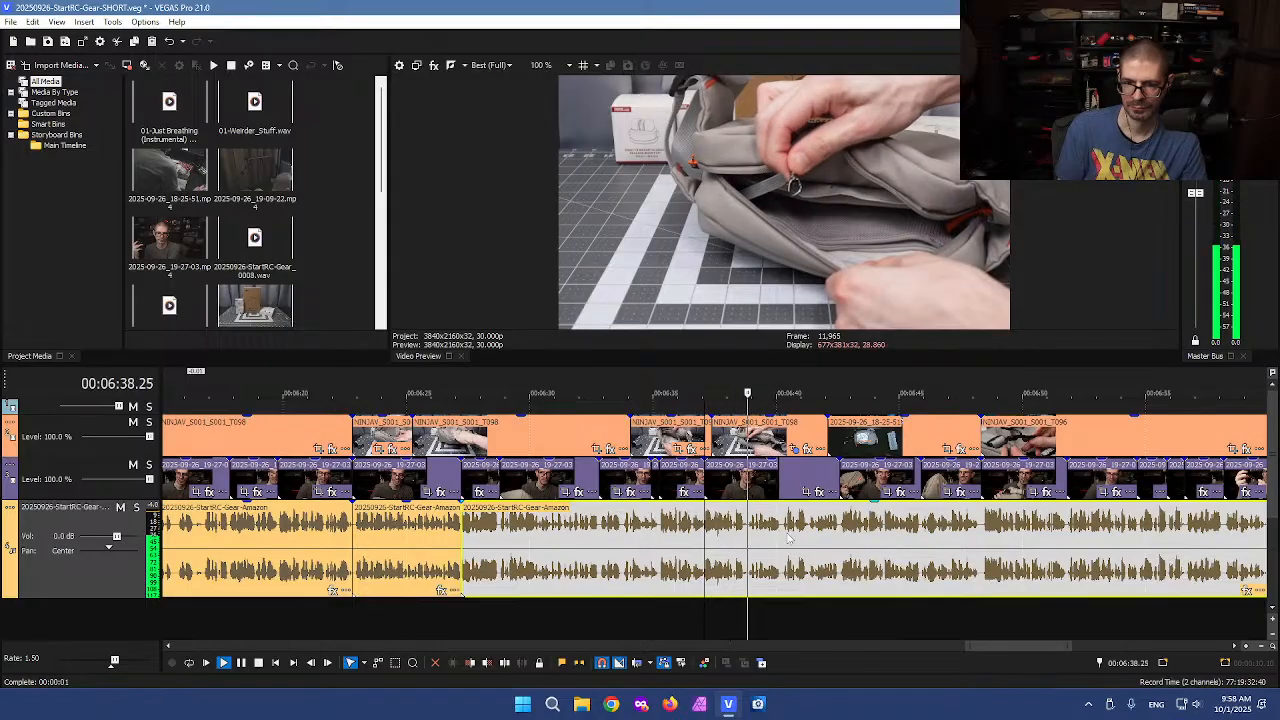
scroll(866, 540, "down", 2)
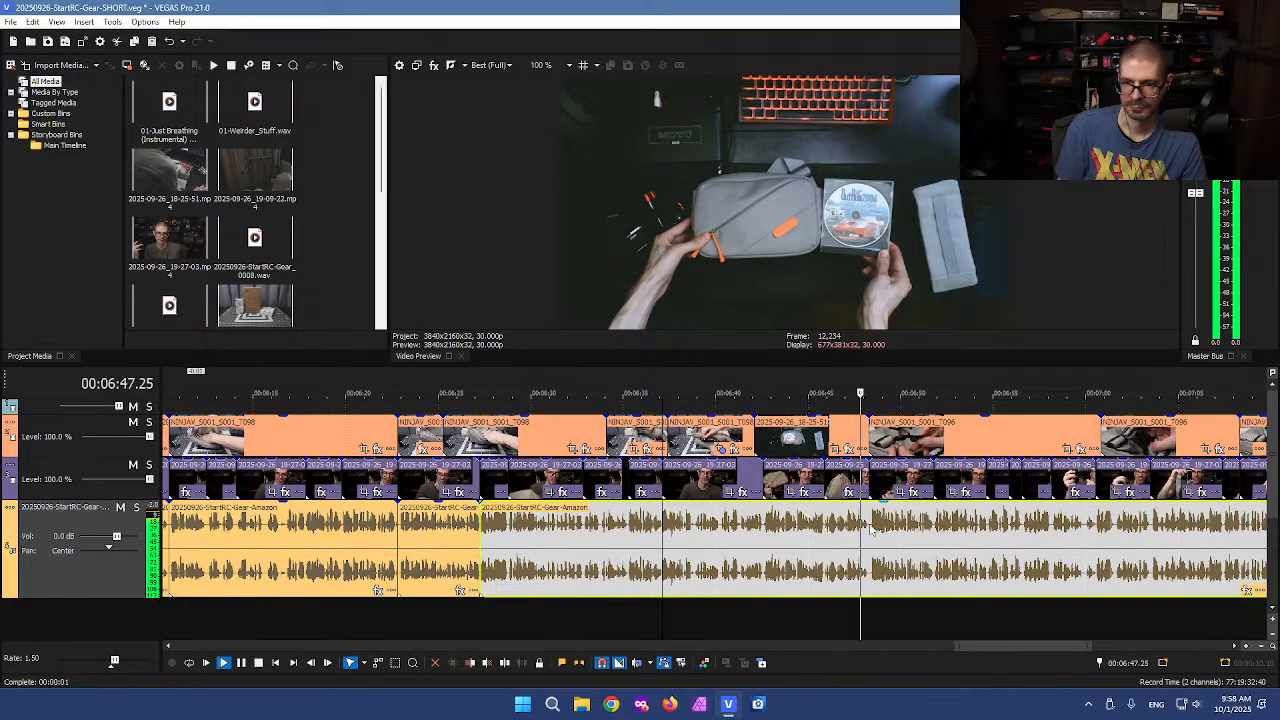
key("k")
Play through the B-roll and voiceover between about 7:10 and 7:30 to review them
scroll(910, 523, "down", 2)
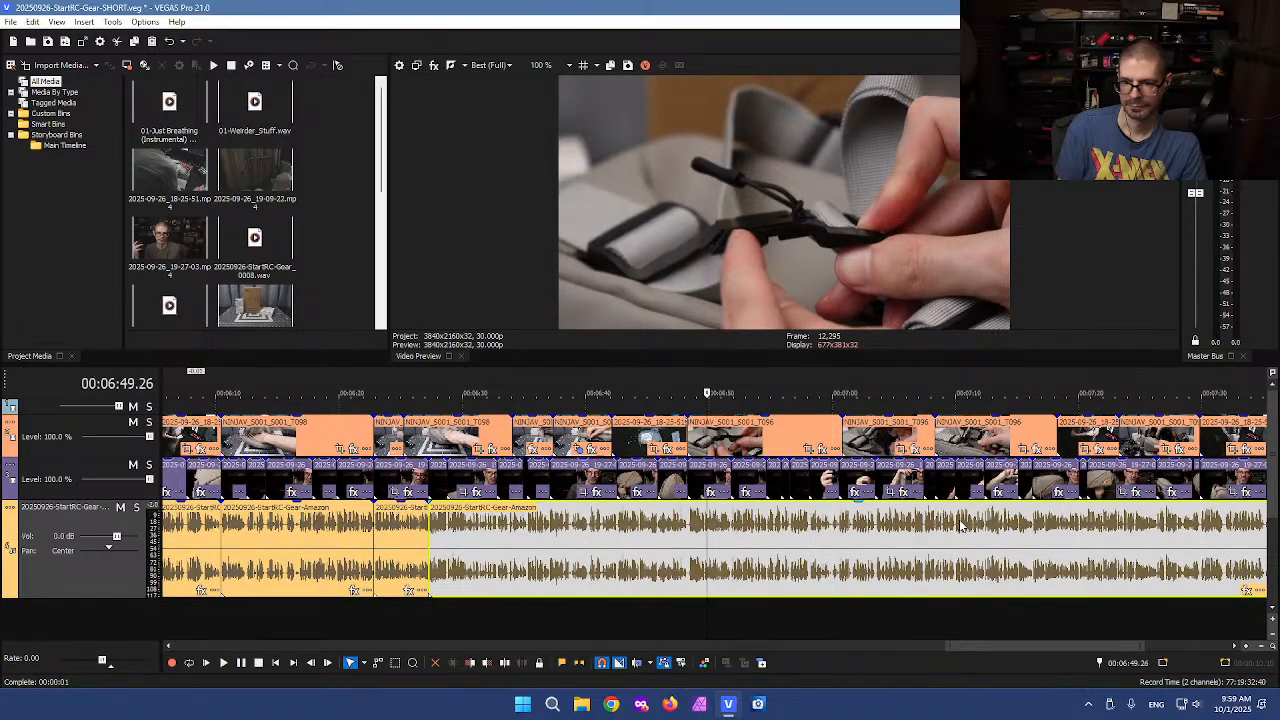
left_click(835, 538)
left_click(869, 528)
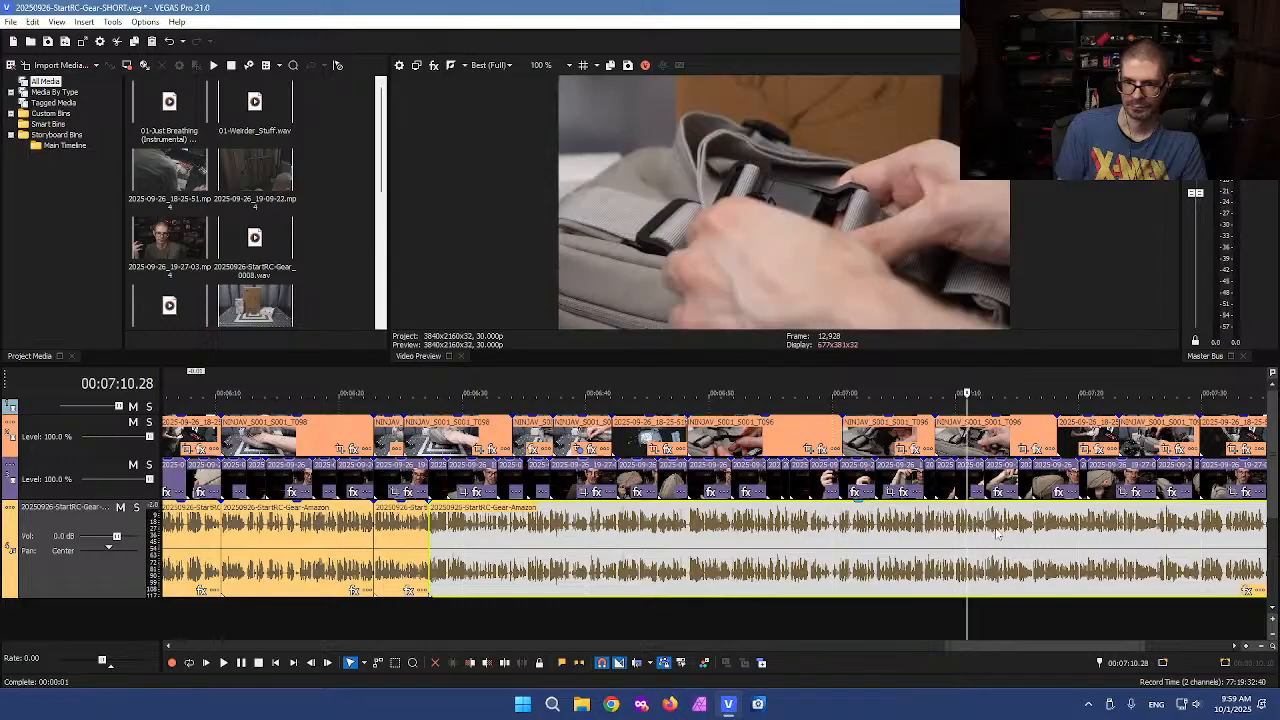
left_click(1086, 452)
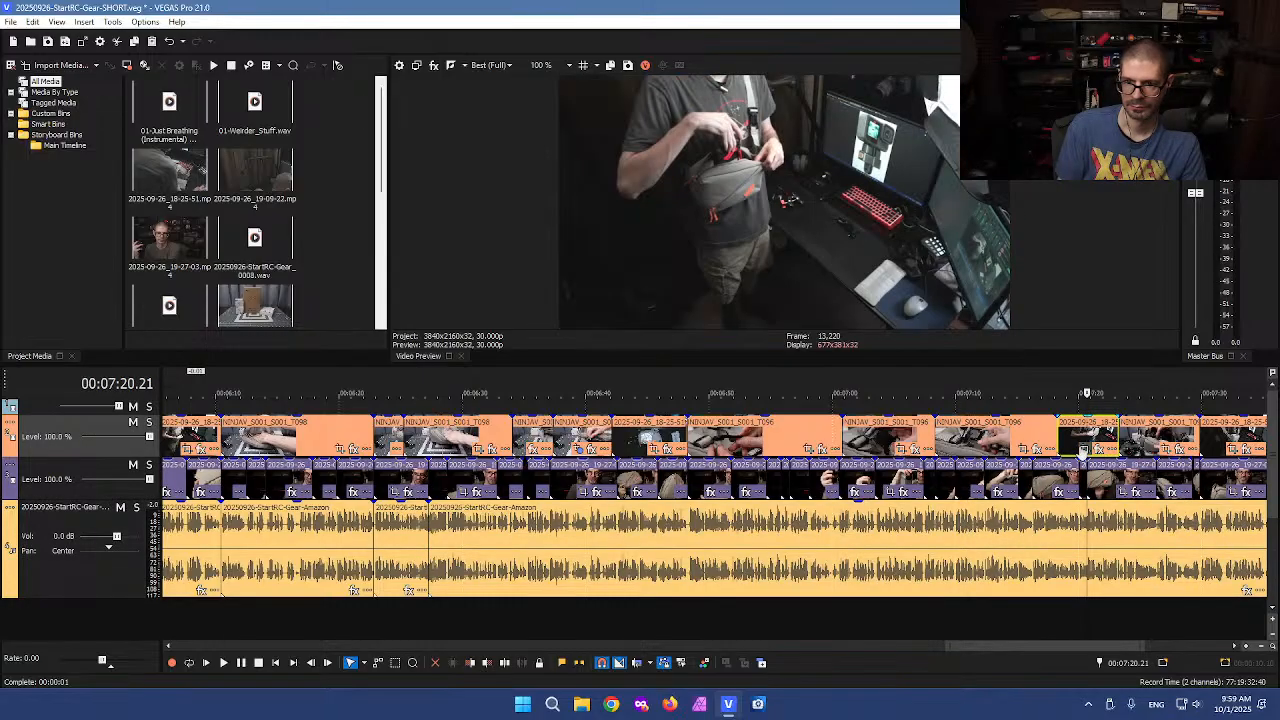
scroll(1080, 455, "up", 5)
key("space")
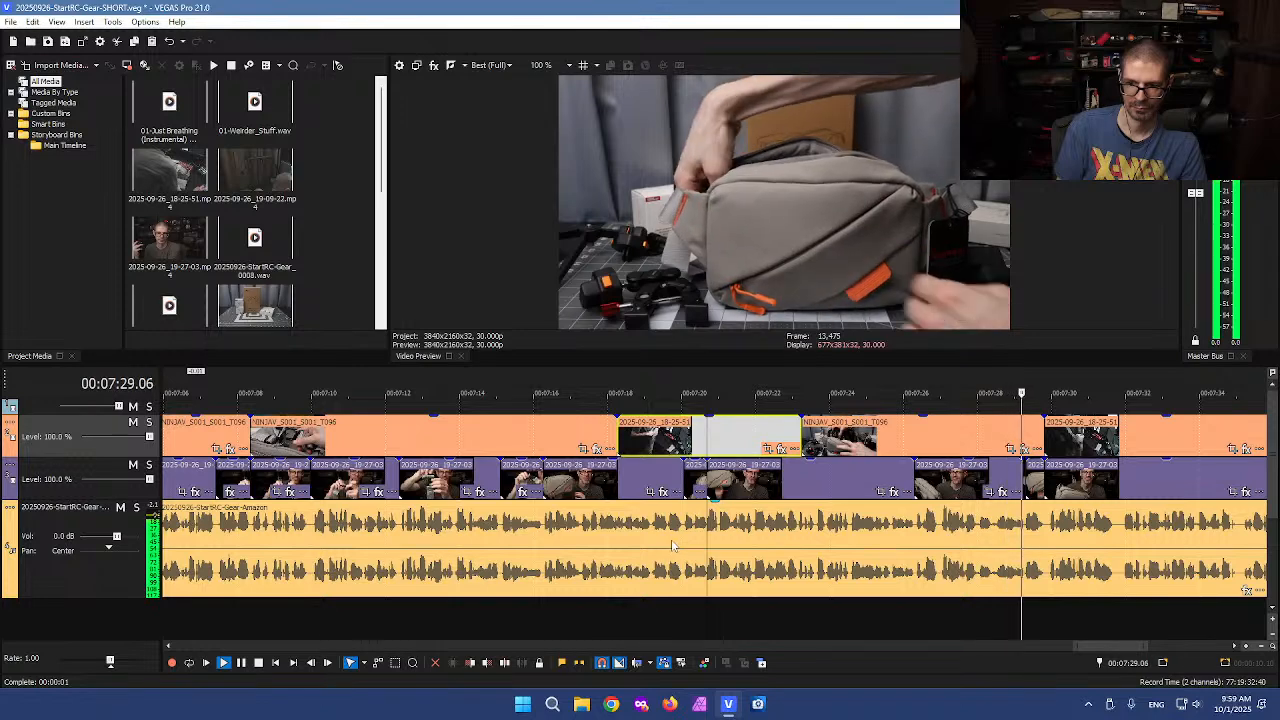
key("Return")
left_click(544, 526)
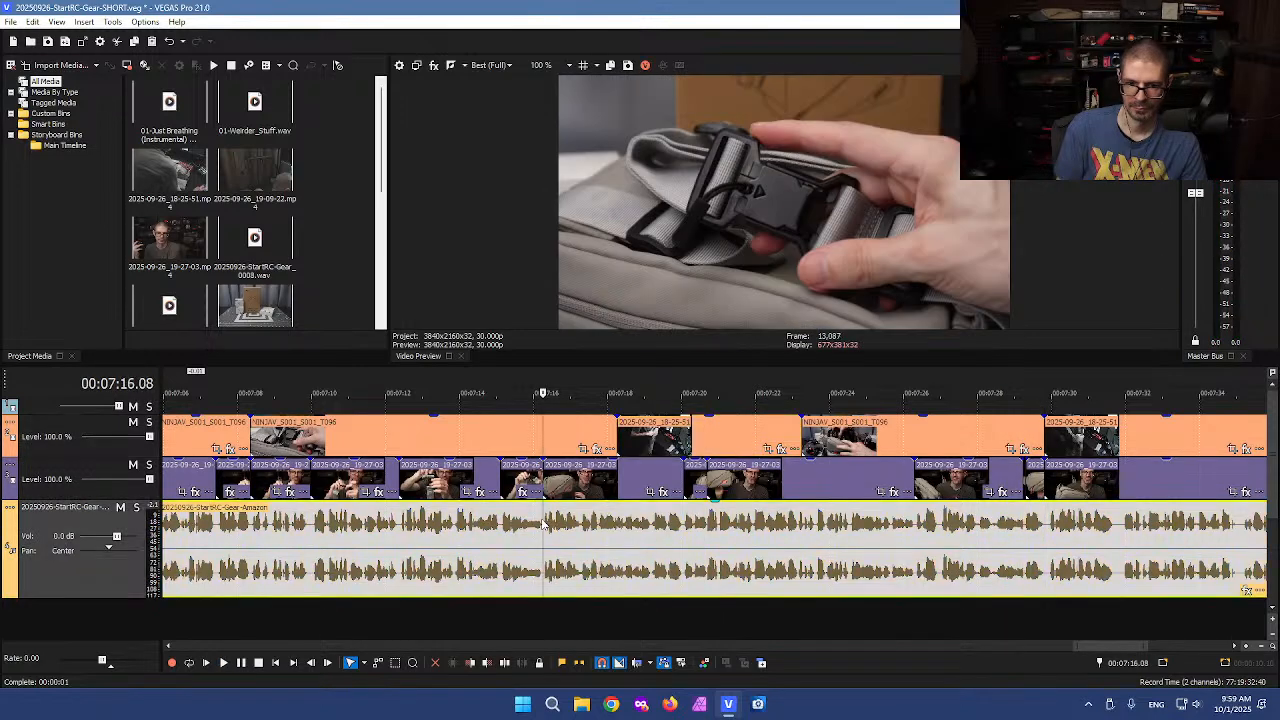
key("space")
Split the voiceover at 7:20.21
scroll(740, 525, "up", 2)
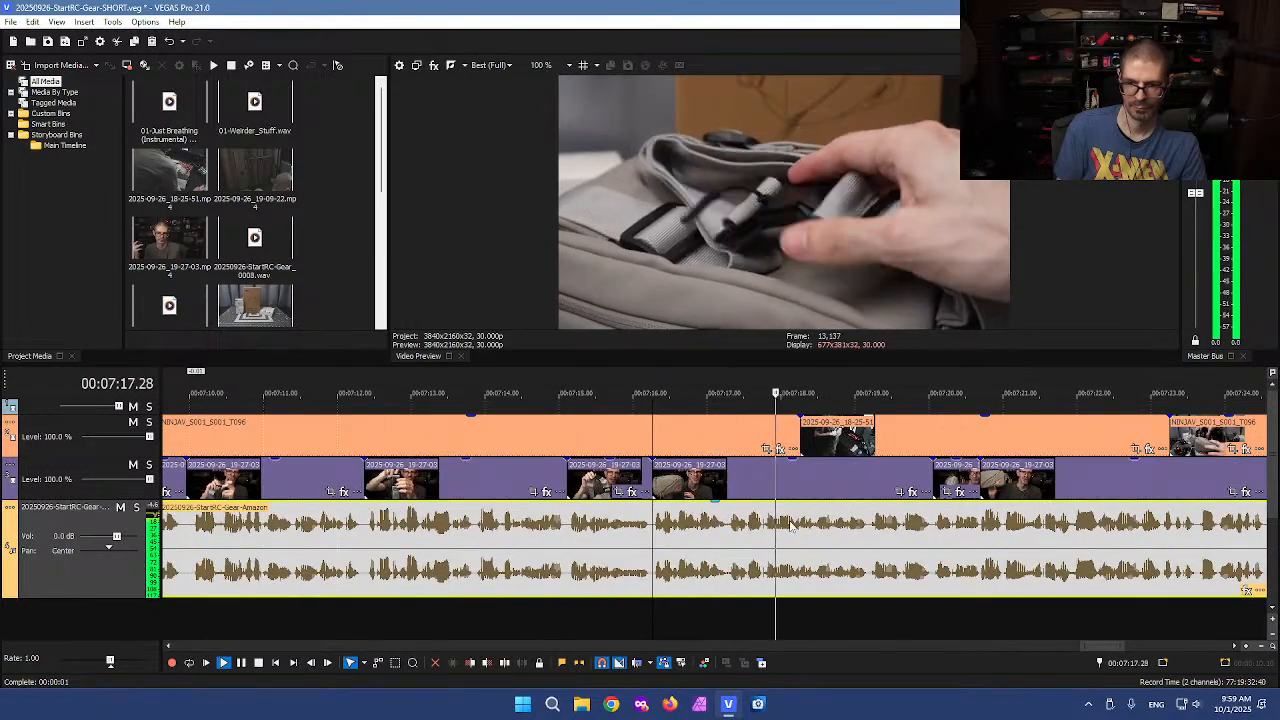
scroll(770, 525, "down", 1)
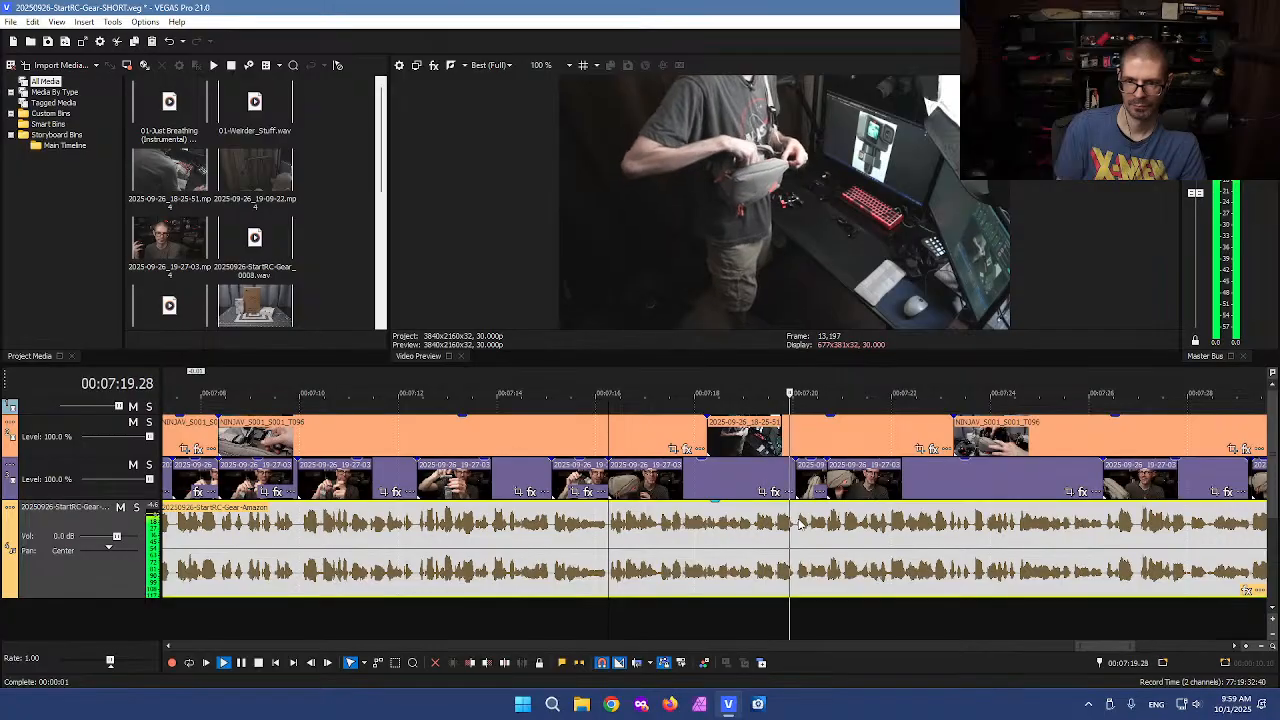
key("Return")
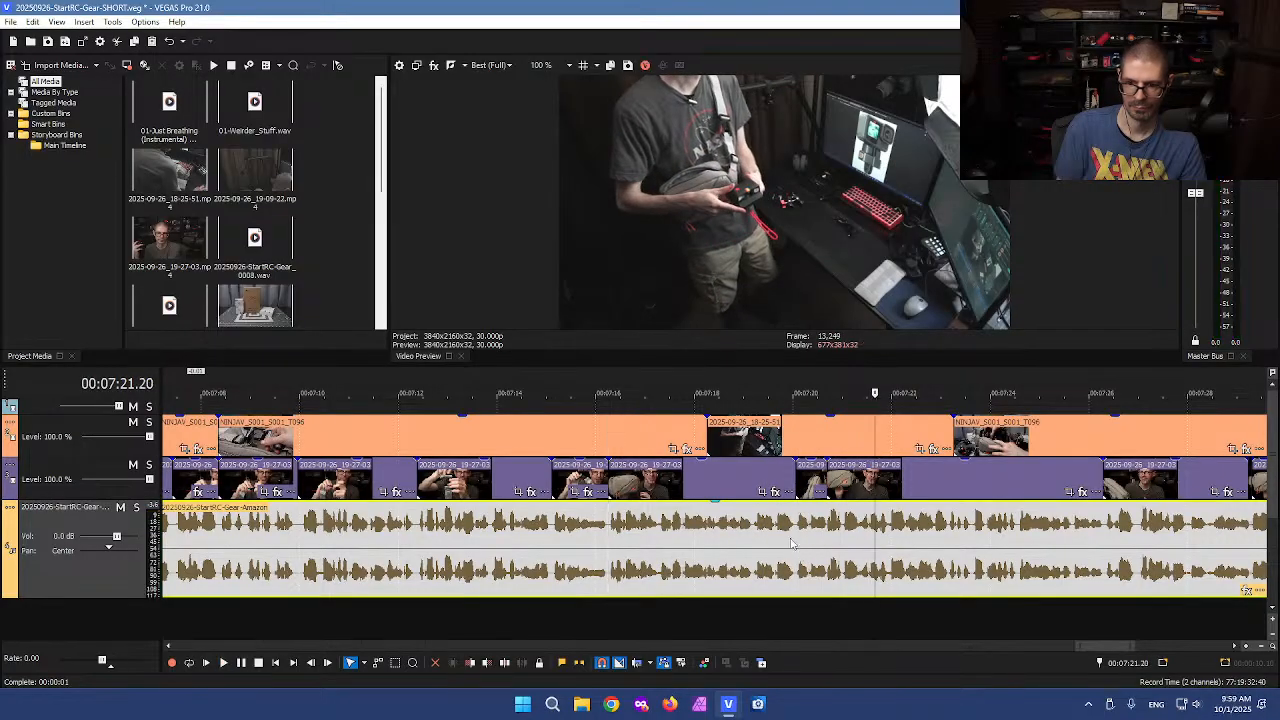
left_click(791, 541)
key("Return")
scroll(790, 540, "up", 2)
key("Return")
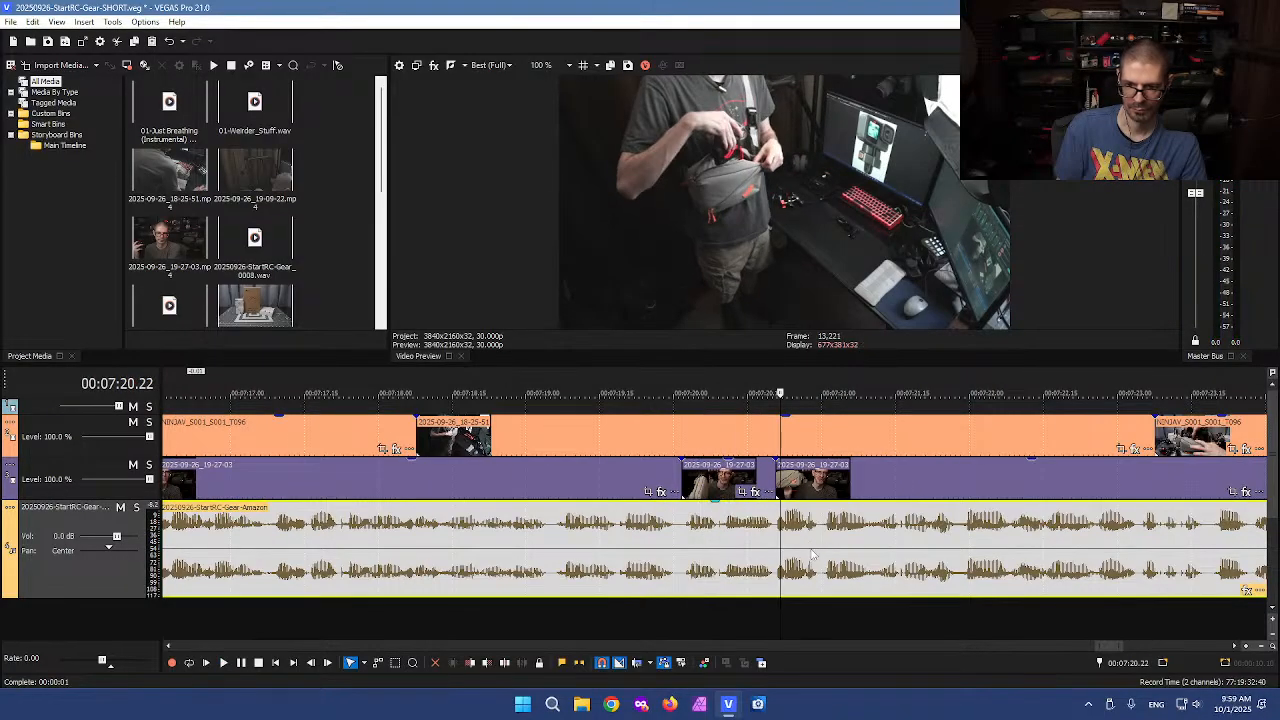
scroll(686, 553, "up", 2)
left_click(690, 556)
key("s")
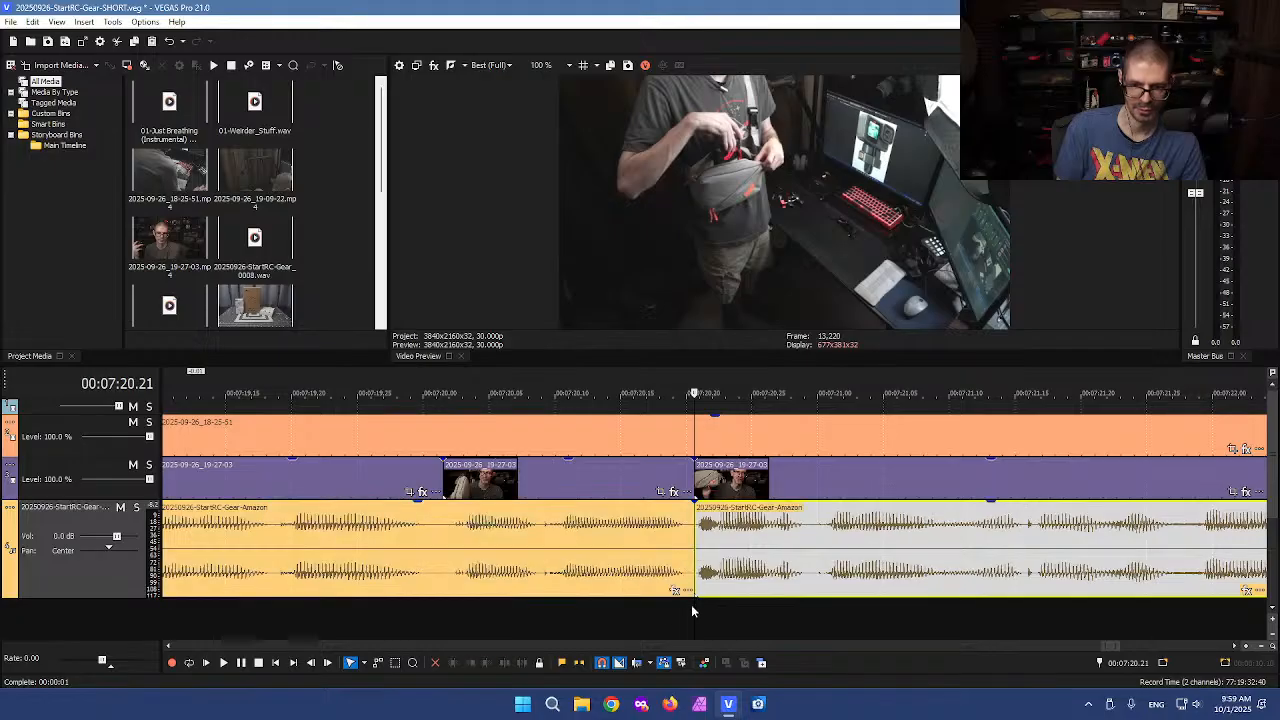
Split the voiceover at 7:16.08
scroll(535, 560, "down", 3)
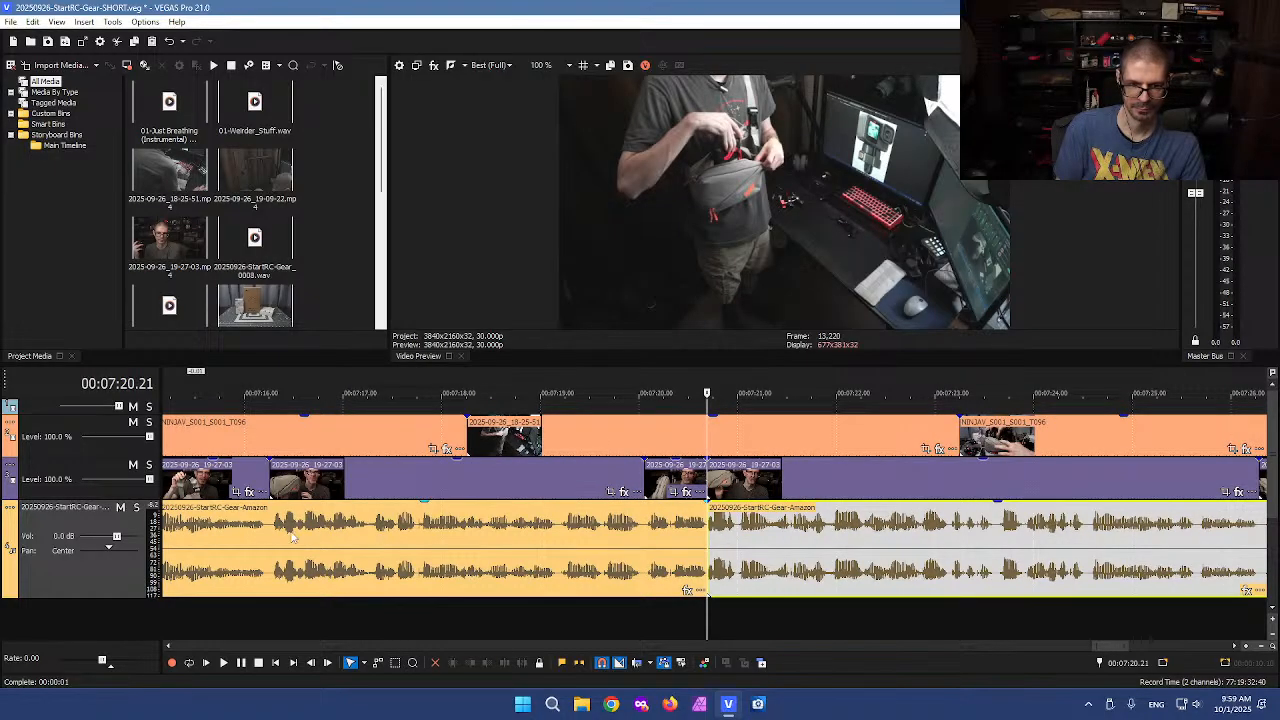
left_click(273, 596)
left_click(272, 614)
key("s")
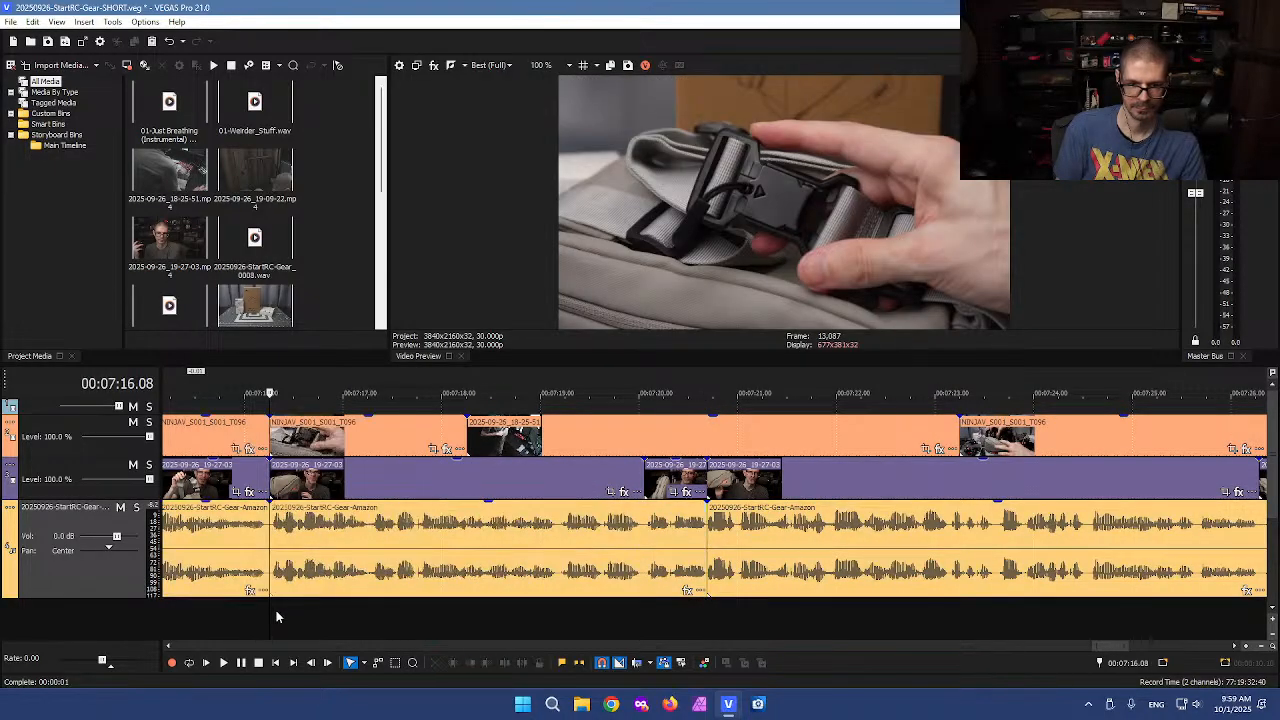
Paste the copied B-roll clip at 7:20.21 and delete everything on all tracks between 7:16.08 and 7:20.21
left_click(706, 609)
key("ctrl+v")
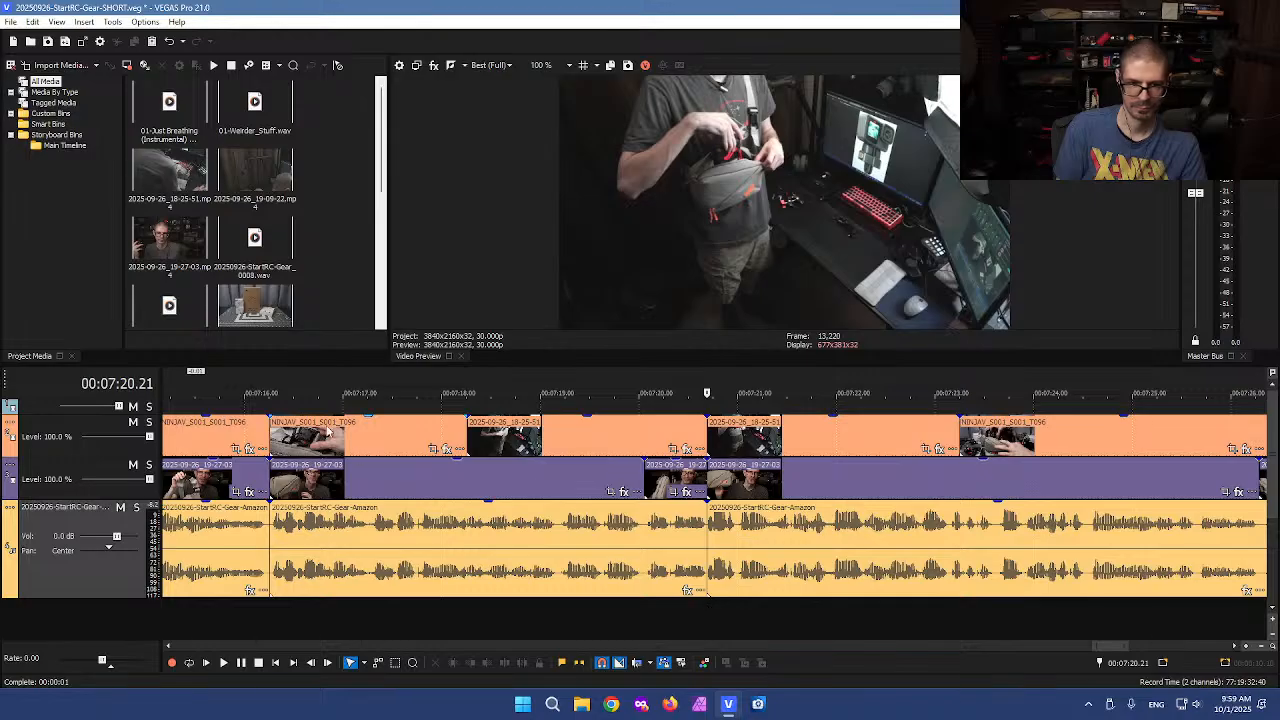
left_click_drag(298, 408, 677, 605)
key("Delete")
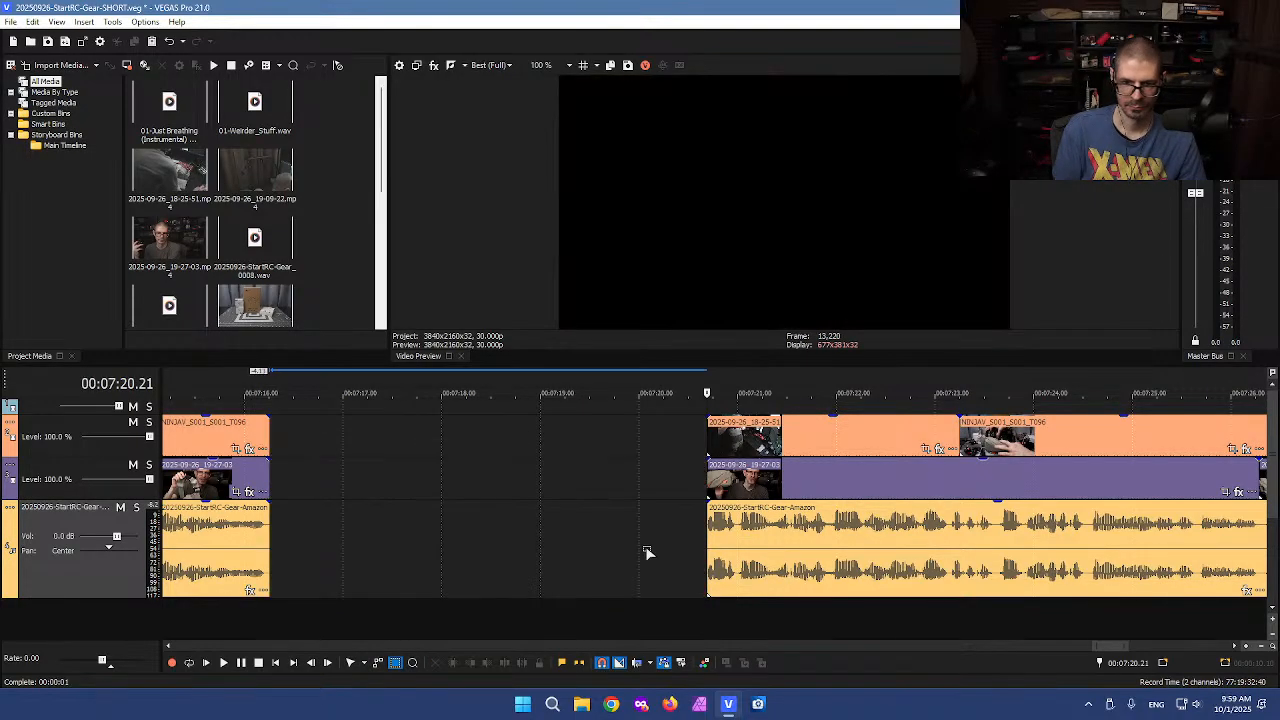
scroll(488, 556, "down", 3)
scroll(488, 556, "down", 8)
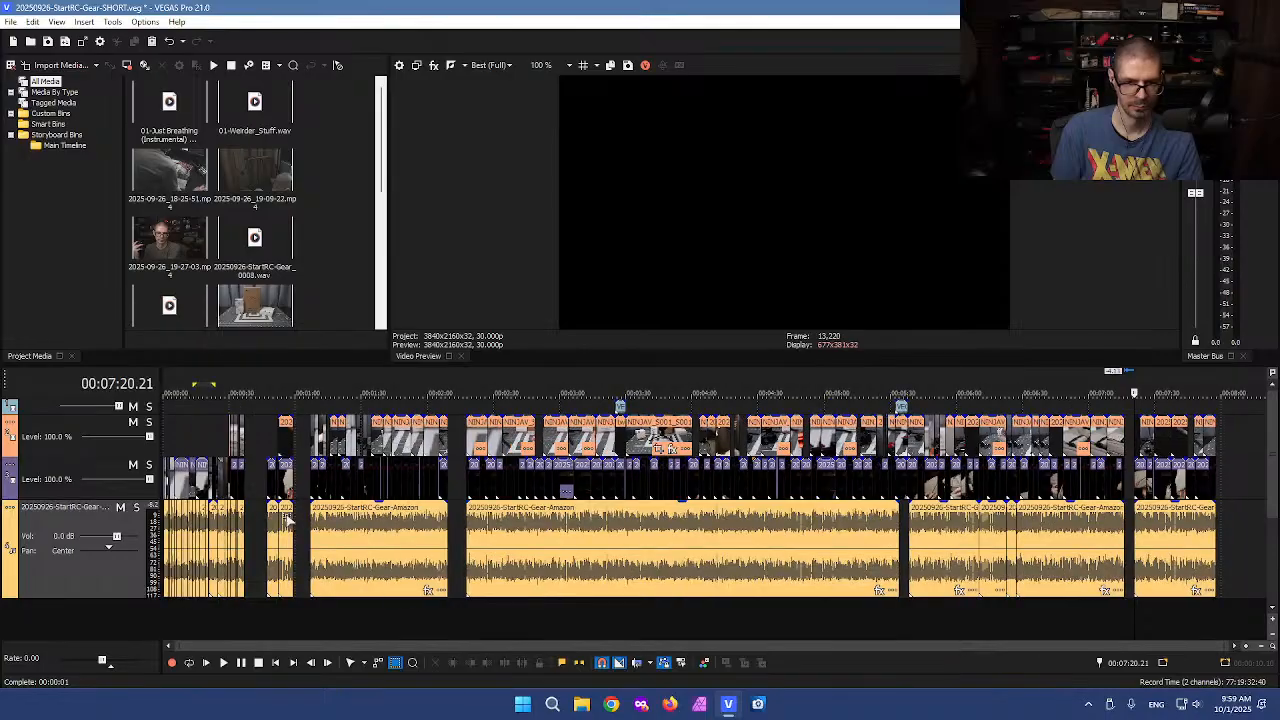
Paste the clipboard clips at about 0:41 and move them left to butt against the preceding clips
left_click(254, 490)
scroll(507, 480, "up", 8)
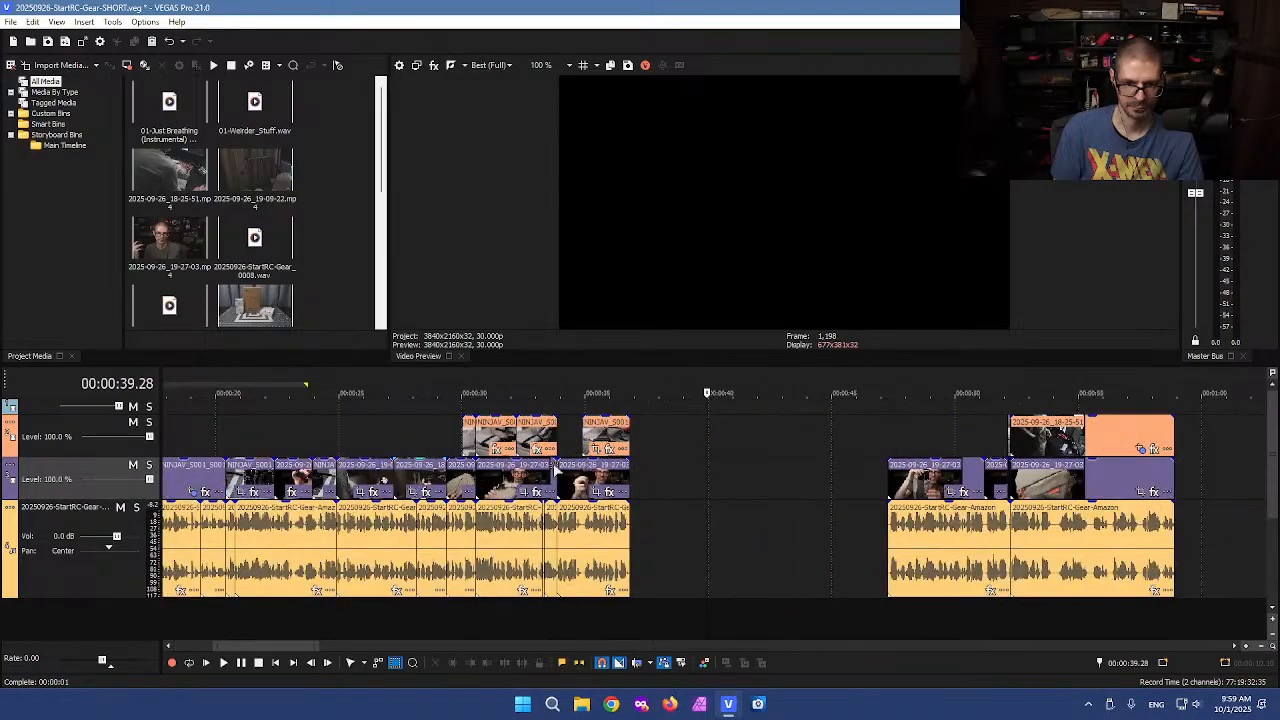
left_click(645, 438)
key("ctrl+v")
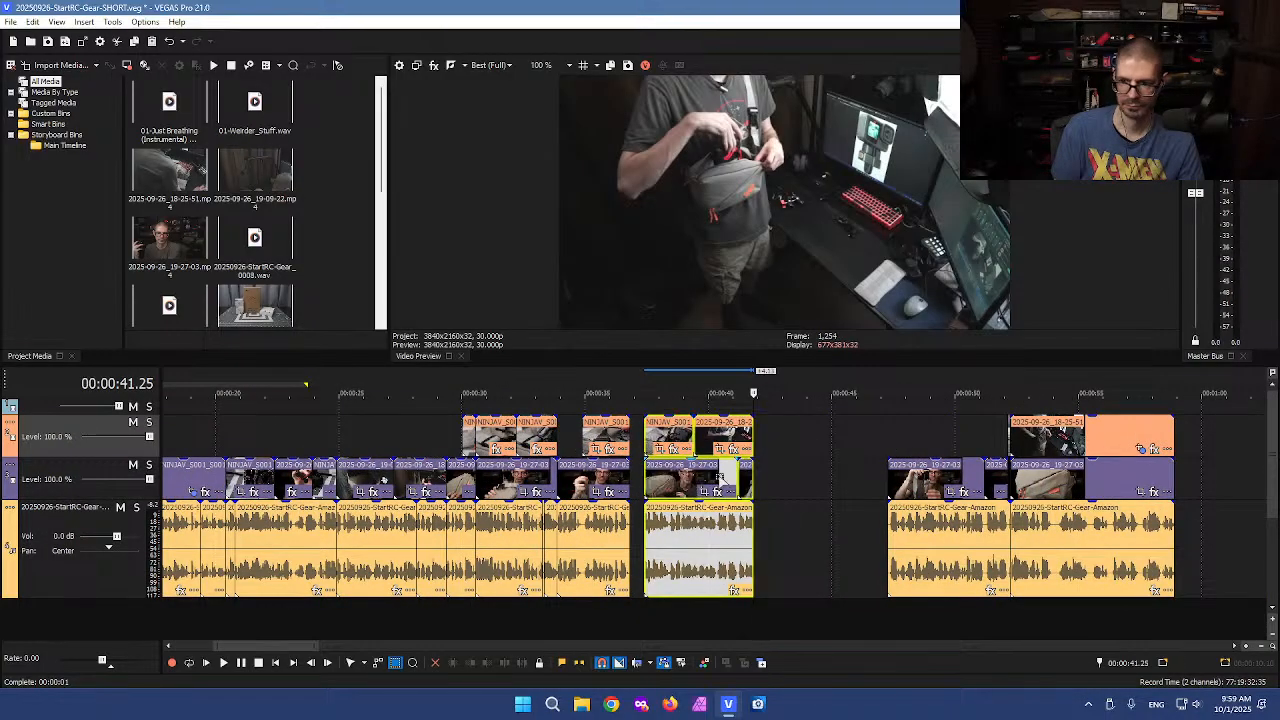
scroll(741, 480, "up", 2)
scroll(725, 500, "down", 3)
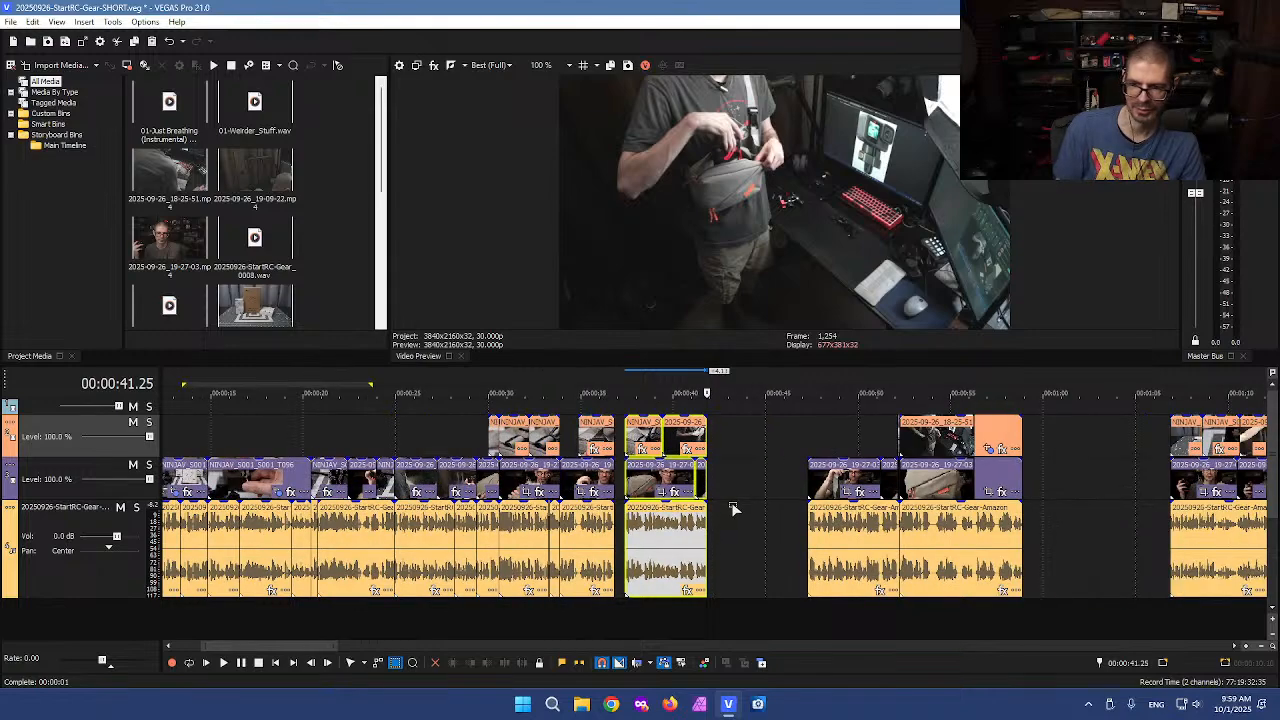
scroll(653, 541, "down", 2)
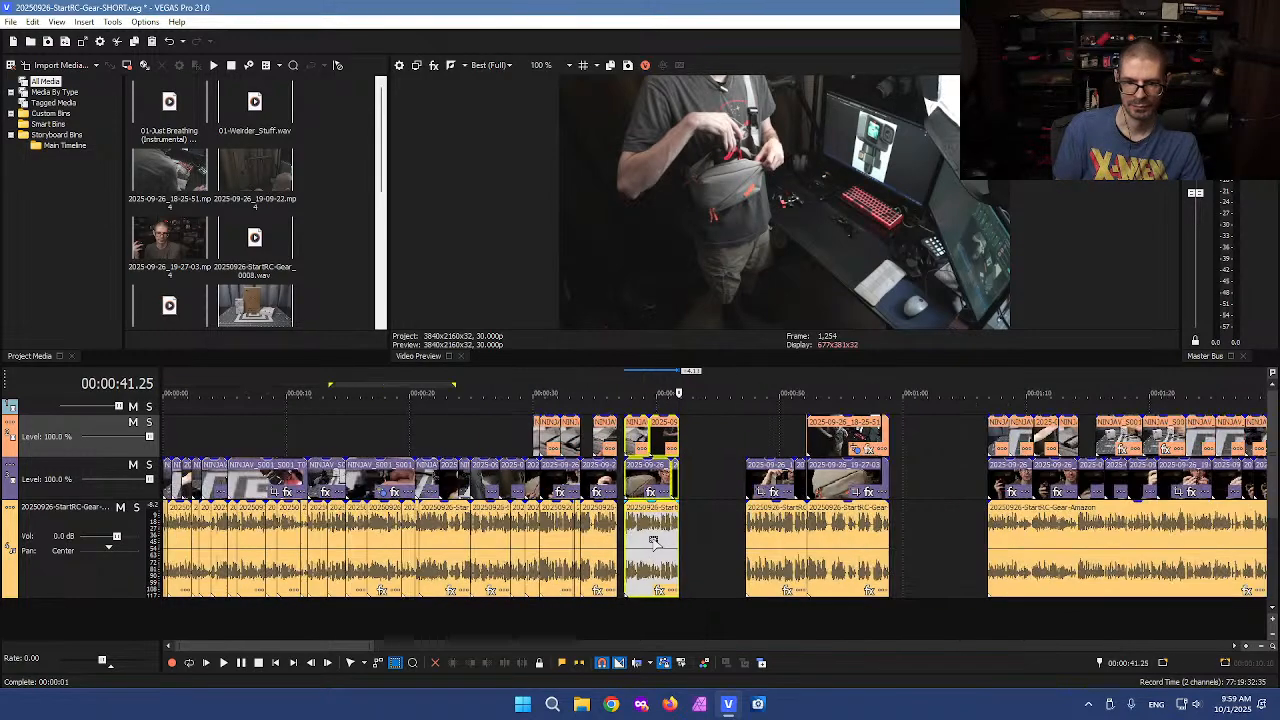
scroll(583, 551, "up", 4)
scroll(633, 533, "up", 1)
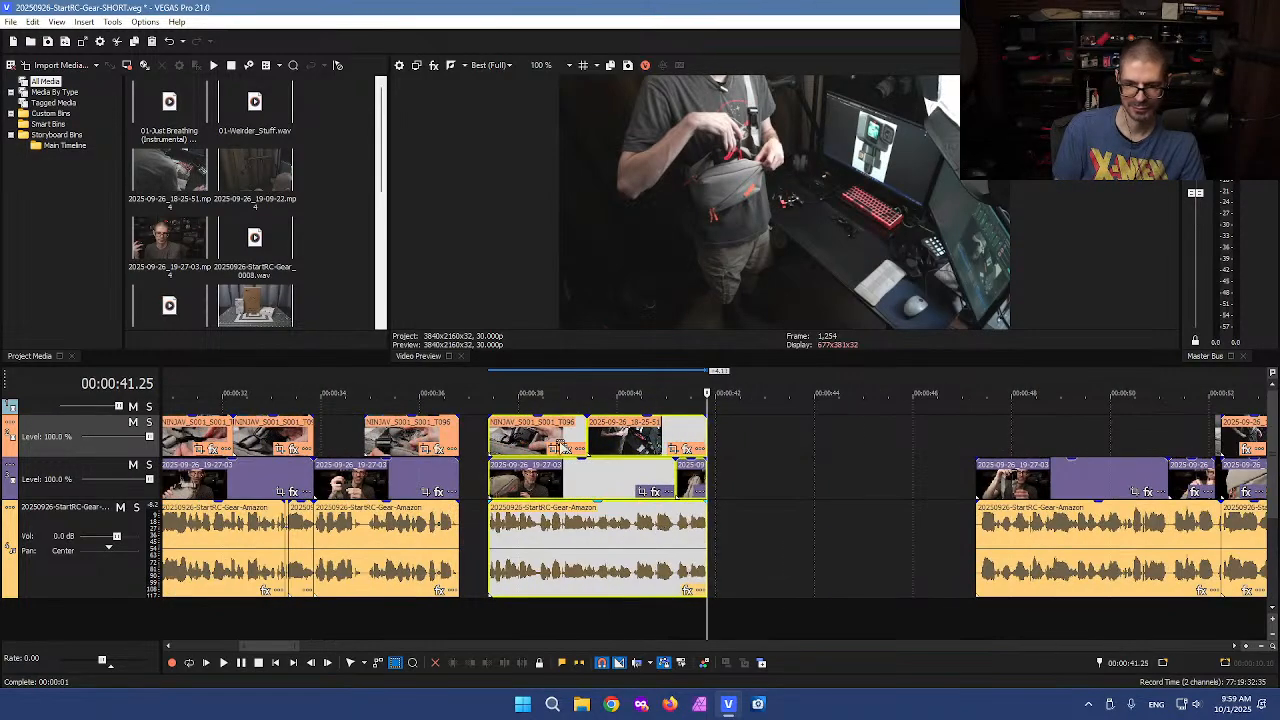
left_click_drag(519, 405, 608, 568)
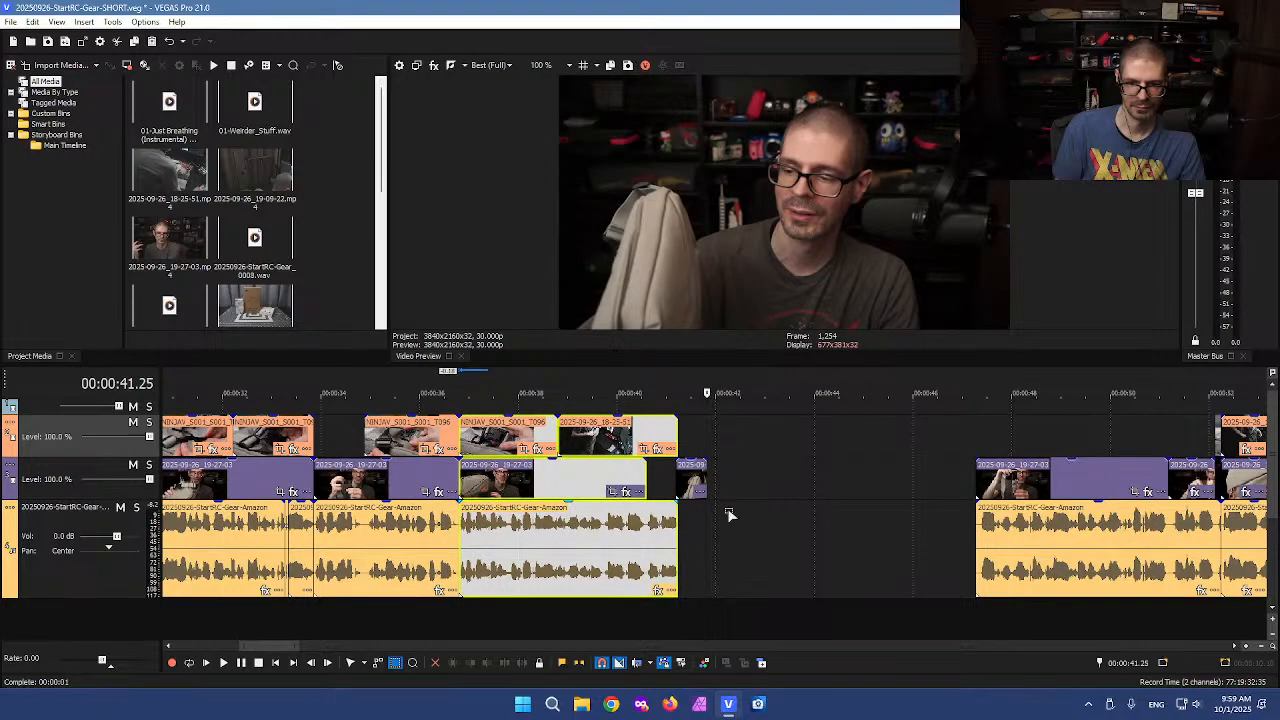
Delete the short leftover A-roll video fragment at the end of the moved segment
scroll(692, 485, "up", 1)
left_click(694, 483)
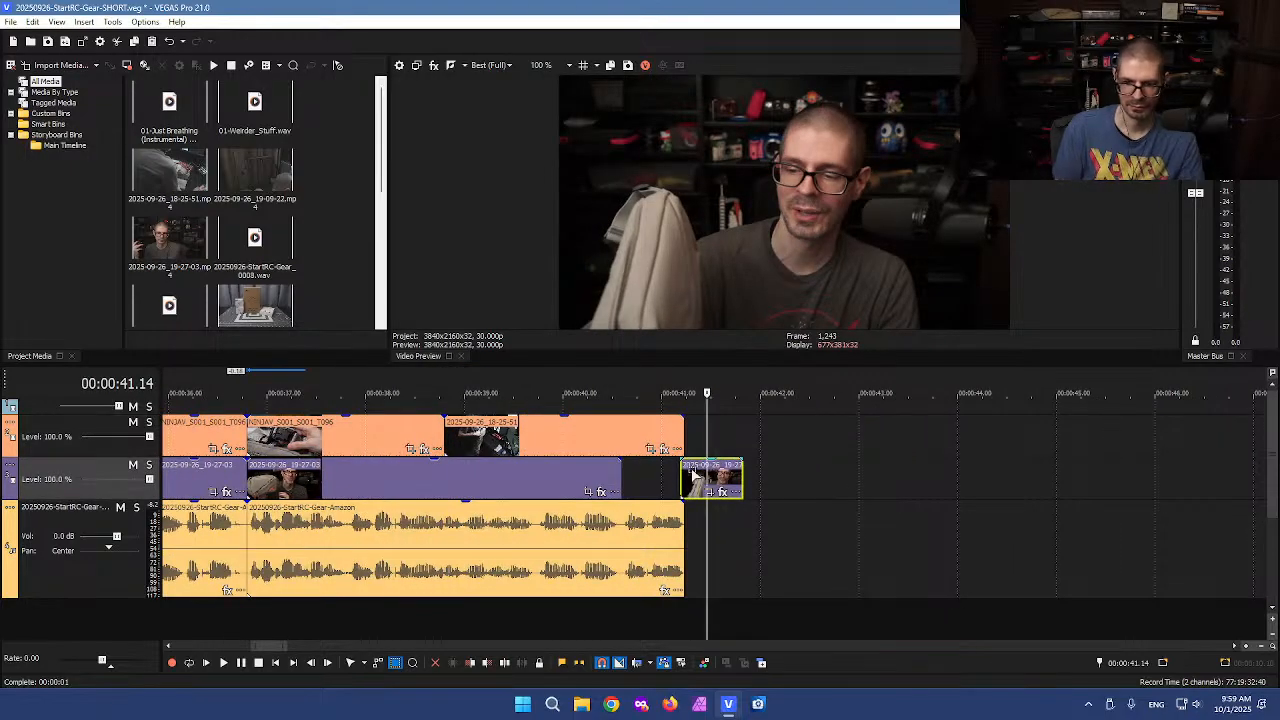
key("Delete")
left_click(721, 470)
scroll(721, 470, "down", 1)
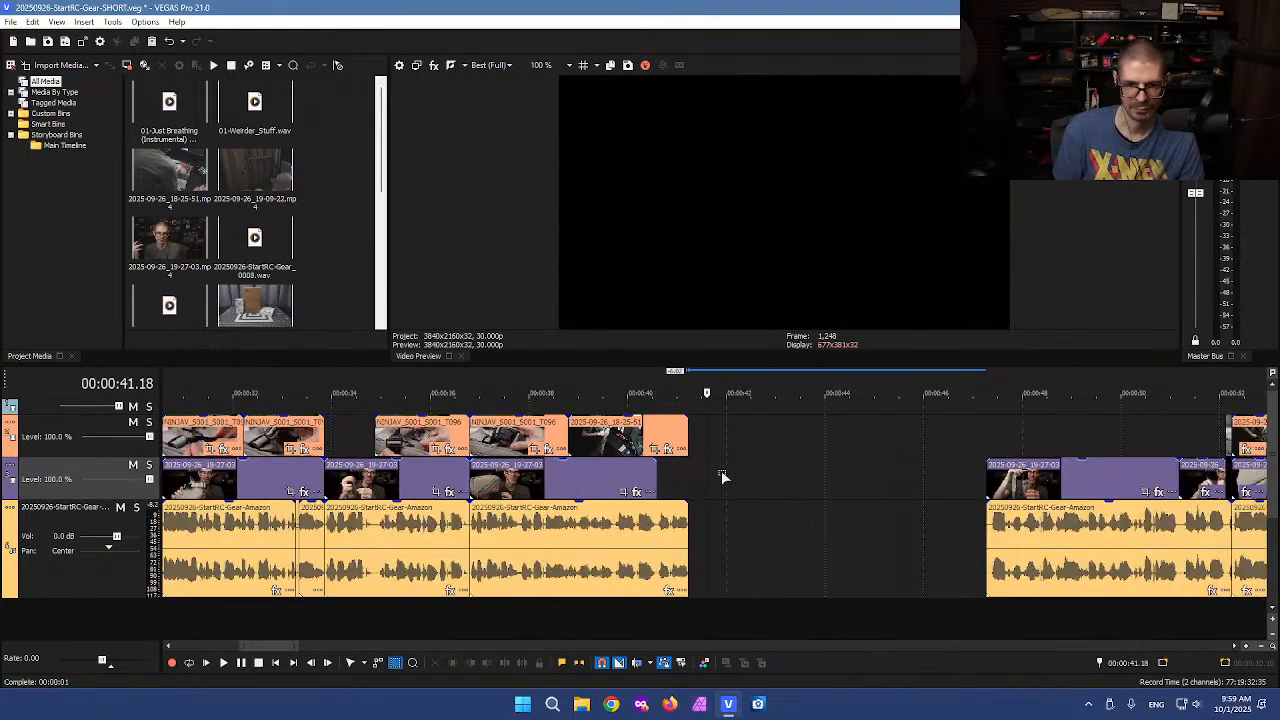
Preview the B-roll around 0:37 and delete the B-roll clip at about 0:38
left_click(527, 408)
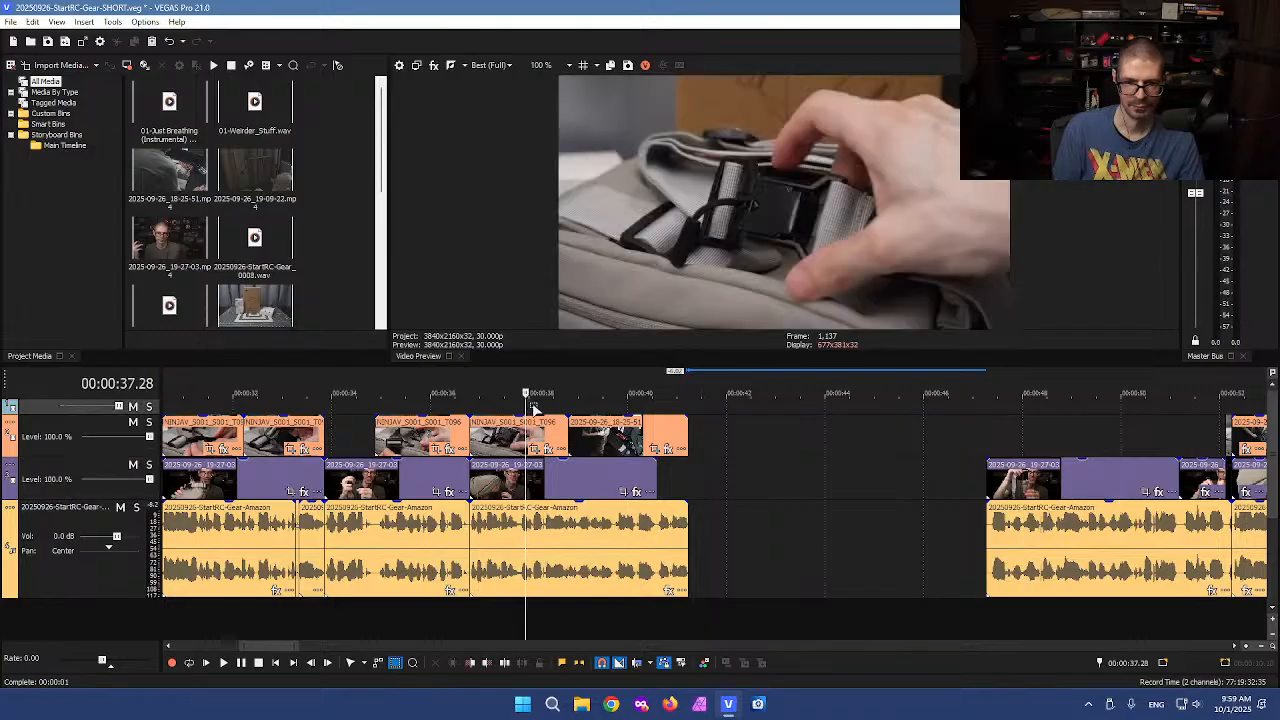
left_click(425, 437)
left_click(520, 435)
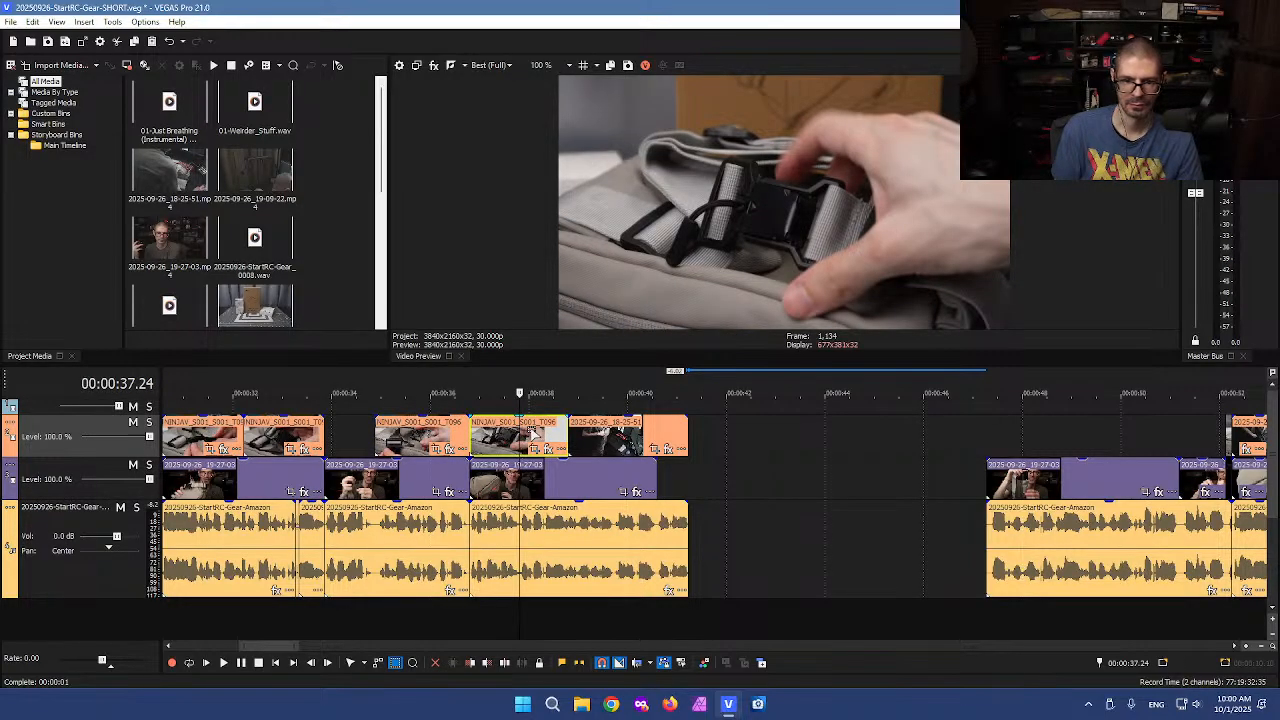
left_click(443, 437)
key("space")
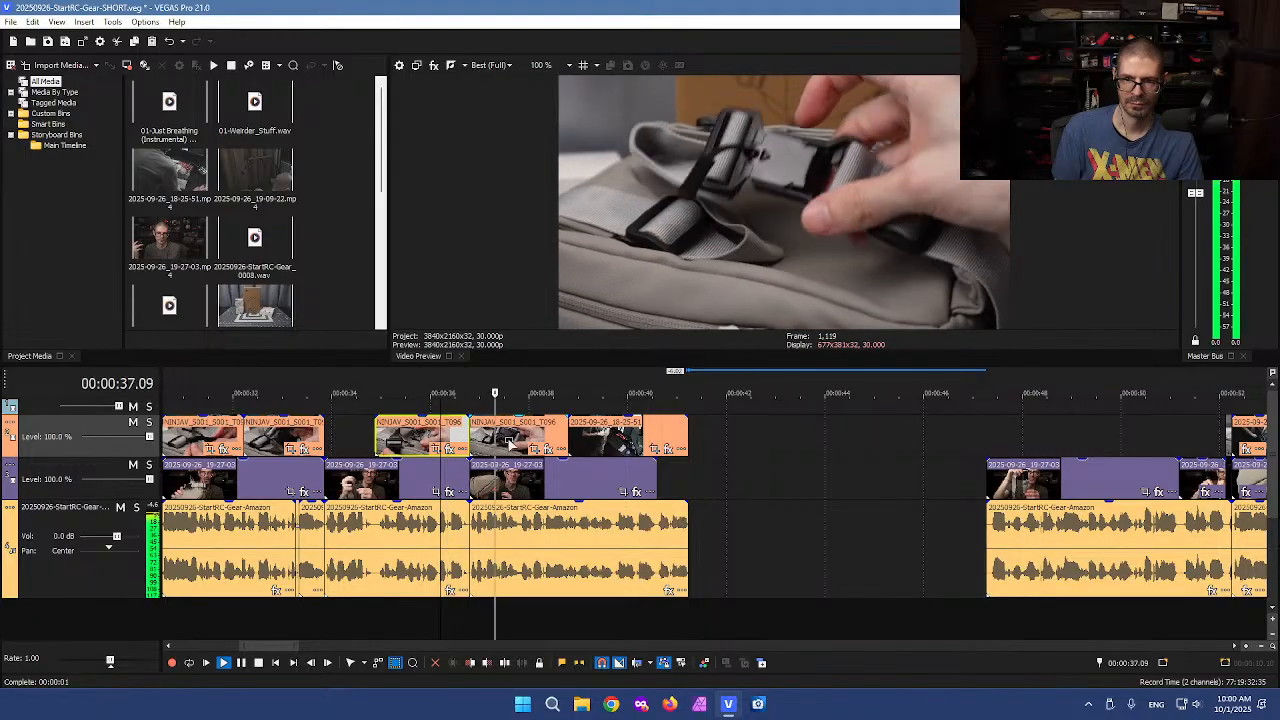
key("space")
left_click(510, 437)
key("Delete")
Reposition the following B-roll clip around 0:39, previewing it between moves
left_click(596, 438)
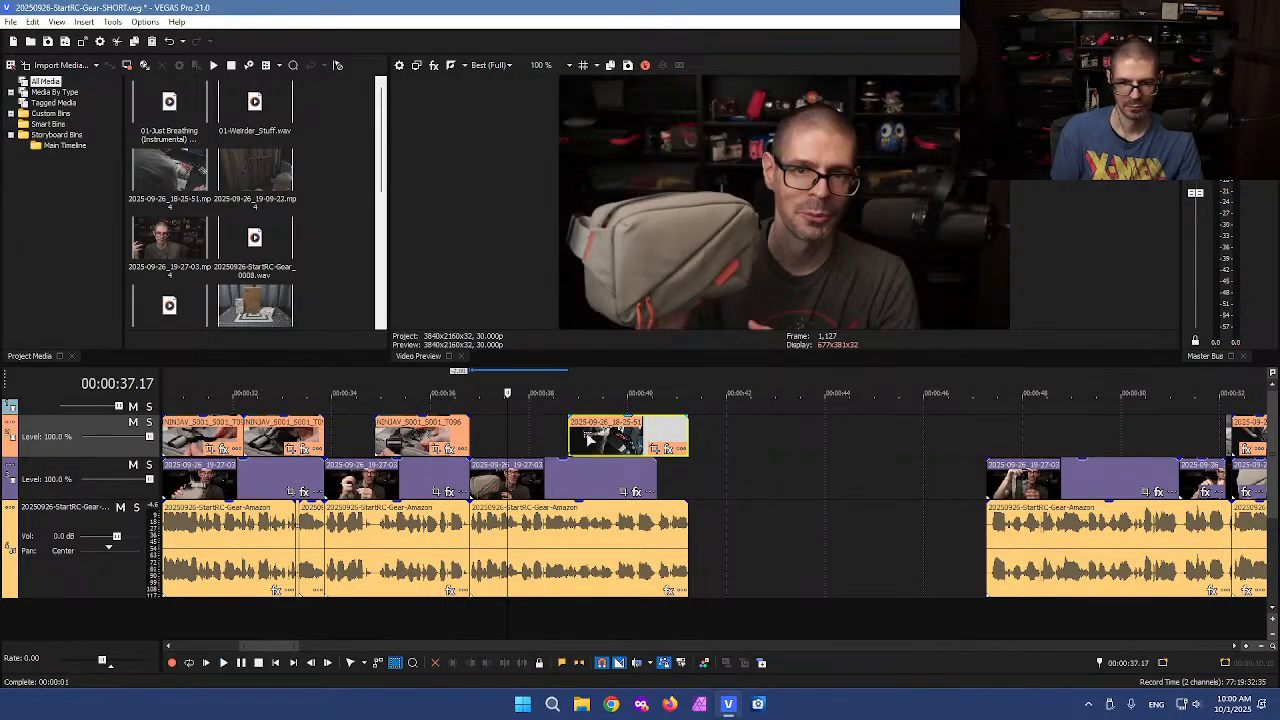
mouse_move(617, 437)
left_mouse_down()
mouse_move(514, 437)
mouse_move(595, 437)
left_mouse_up()
left_click(507, 443)
key("space")
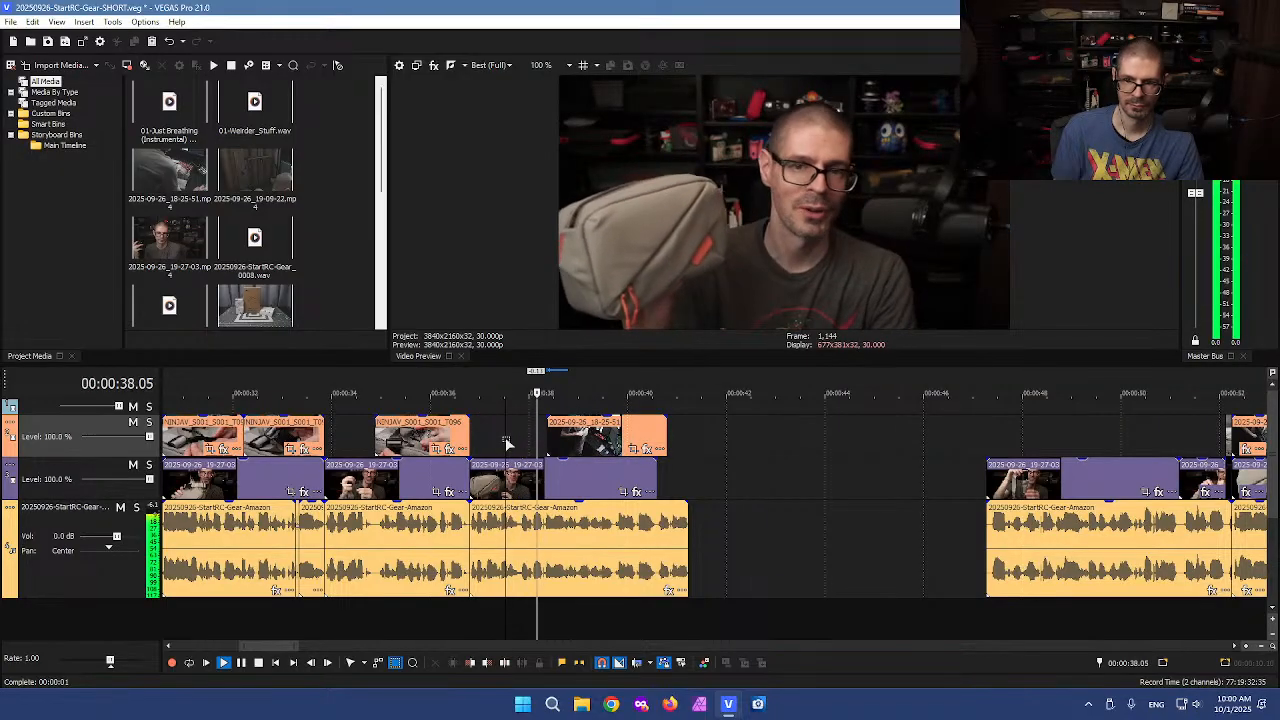
key("space")
left_click(580, 446)
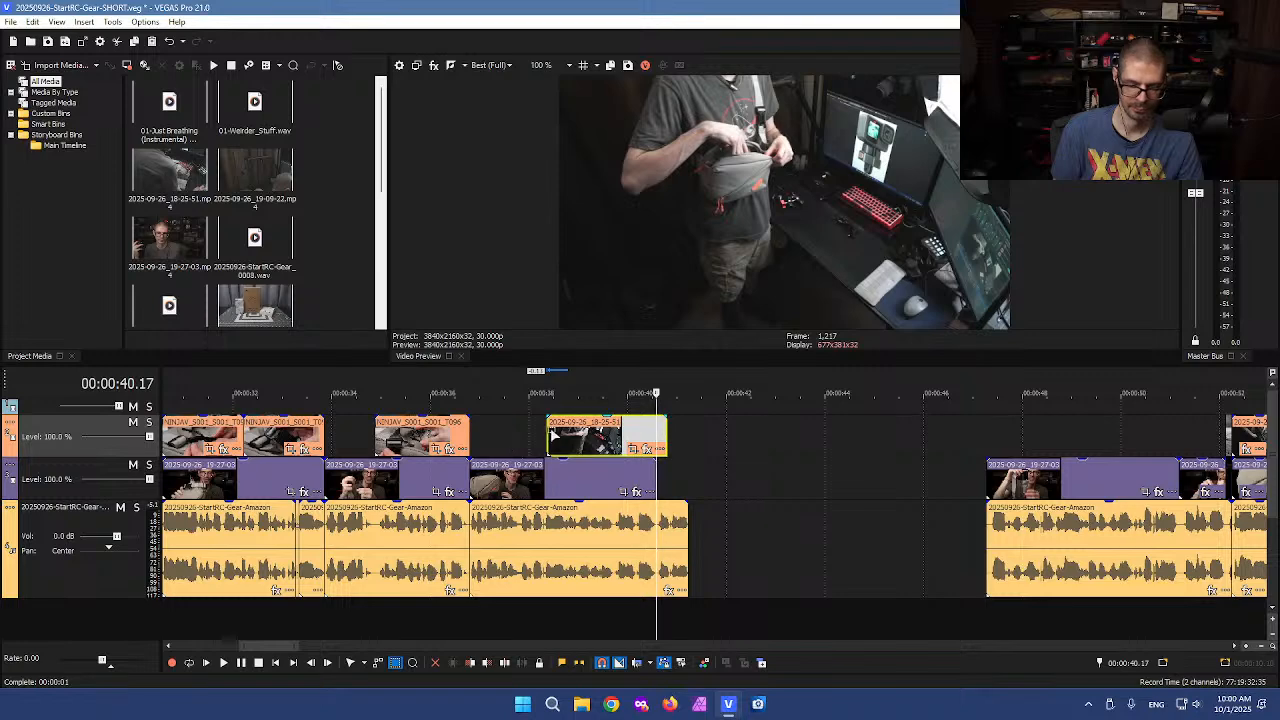
left_click_drag(579, 440, 618, 440)
Paste the copied B-roll clip onto a new top video track and move it to about 0:37
left_click(726, 434)
scroll(726, 434, "down", 2)
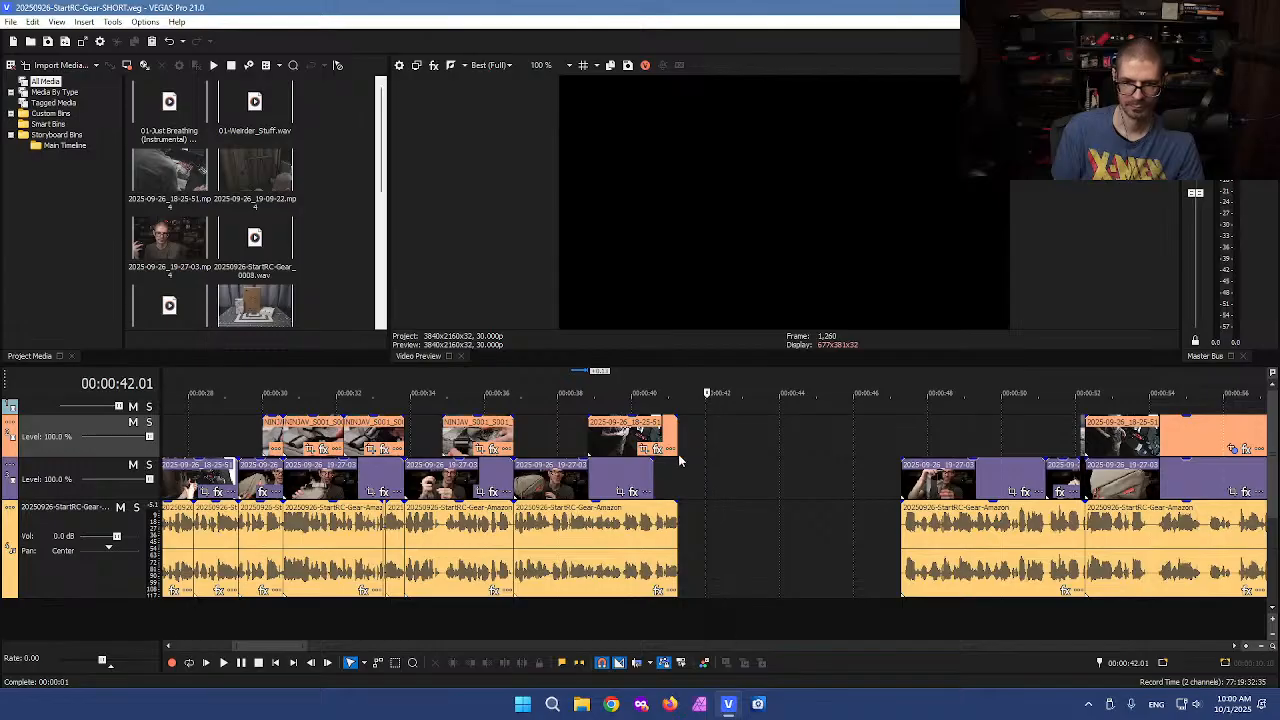
left_click(620, 444)
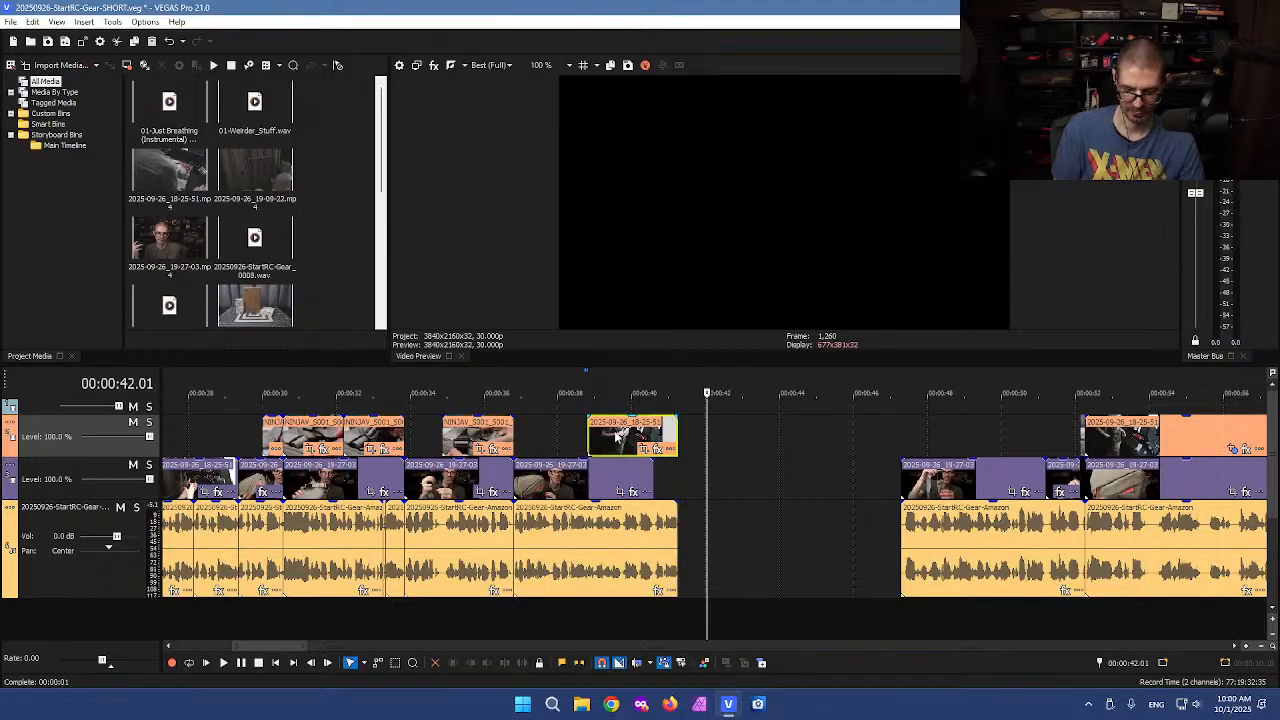
left_click(858, 422)
key("ctrl+v")
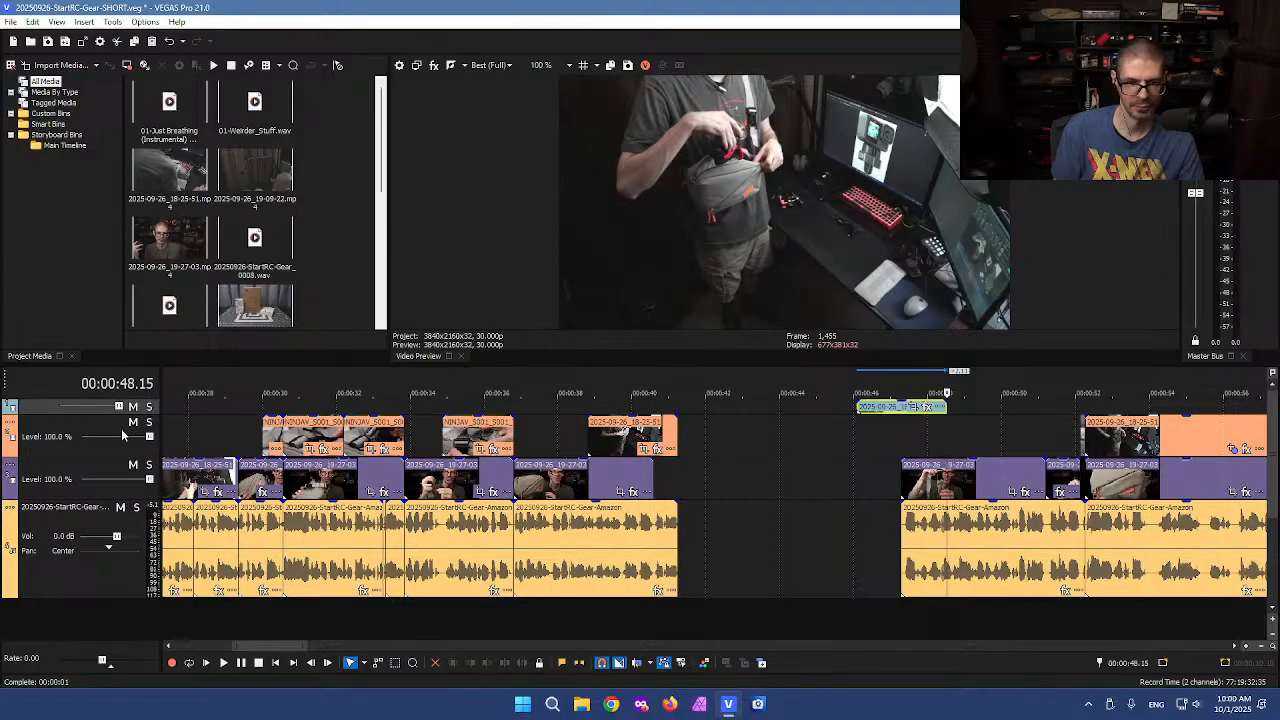
left_click_drag(105, 412, 108, 432)
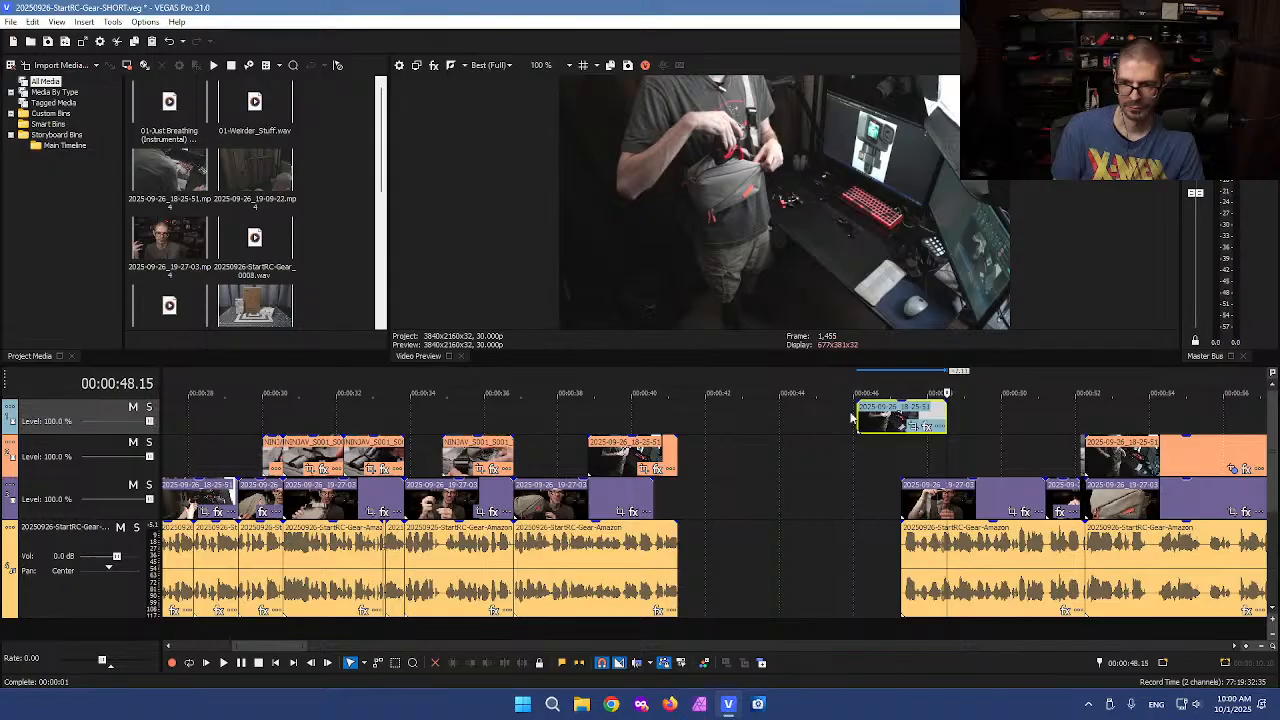
left_click_drag(858, 418, 545, 420)
Split the pasted clip, delete the unwanted parts, and move the remaining piece into the B-roll track
left_click(523, 420)
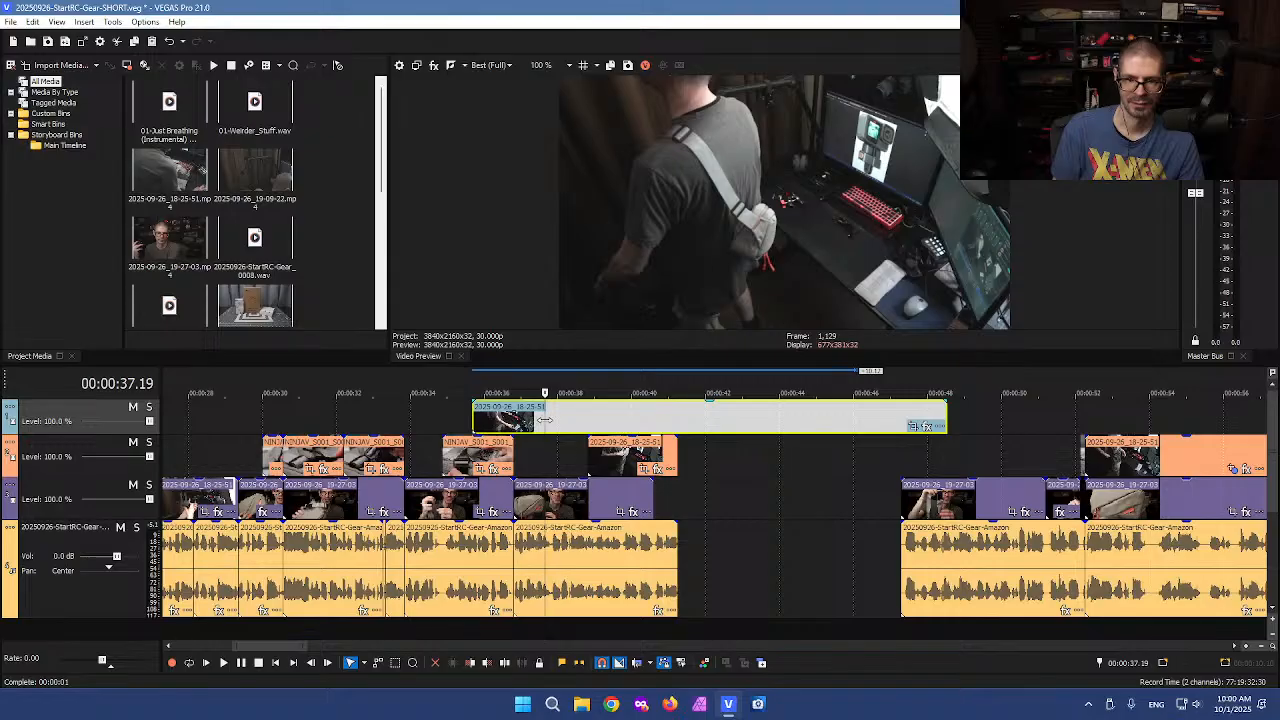
key("s")
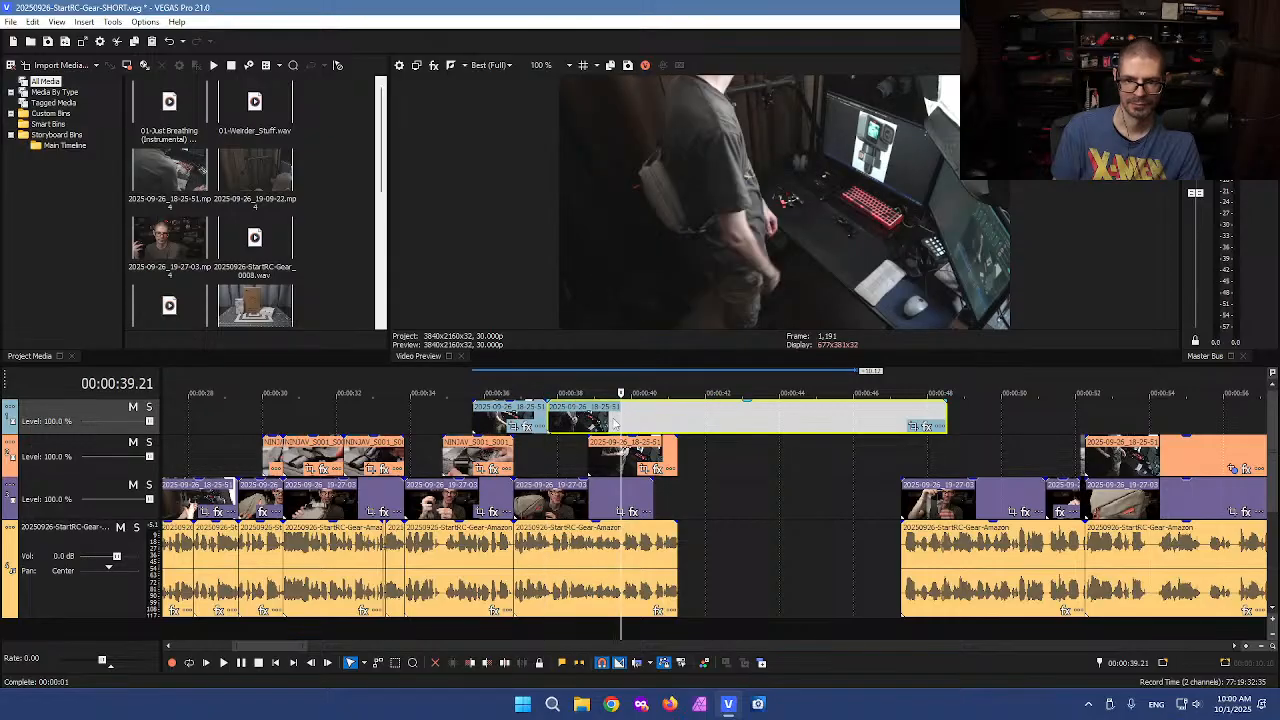
left_click(514, 418)
key("Delete")
left_click_drag(585, 420, 552, 422)
scroll(560, 422, "up", 3)
left_click_drag(800, 422, 805, 449)
scroll(989, 446, "down", 2)
left_click(977, 420)
scroll(970, 430, "down", 2)
key("Delete")
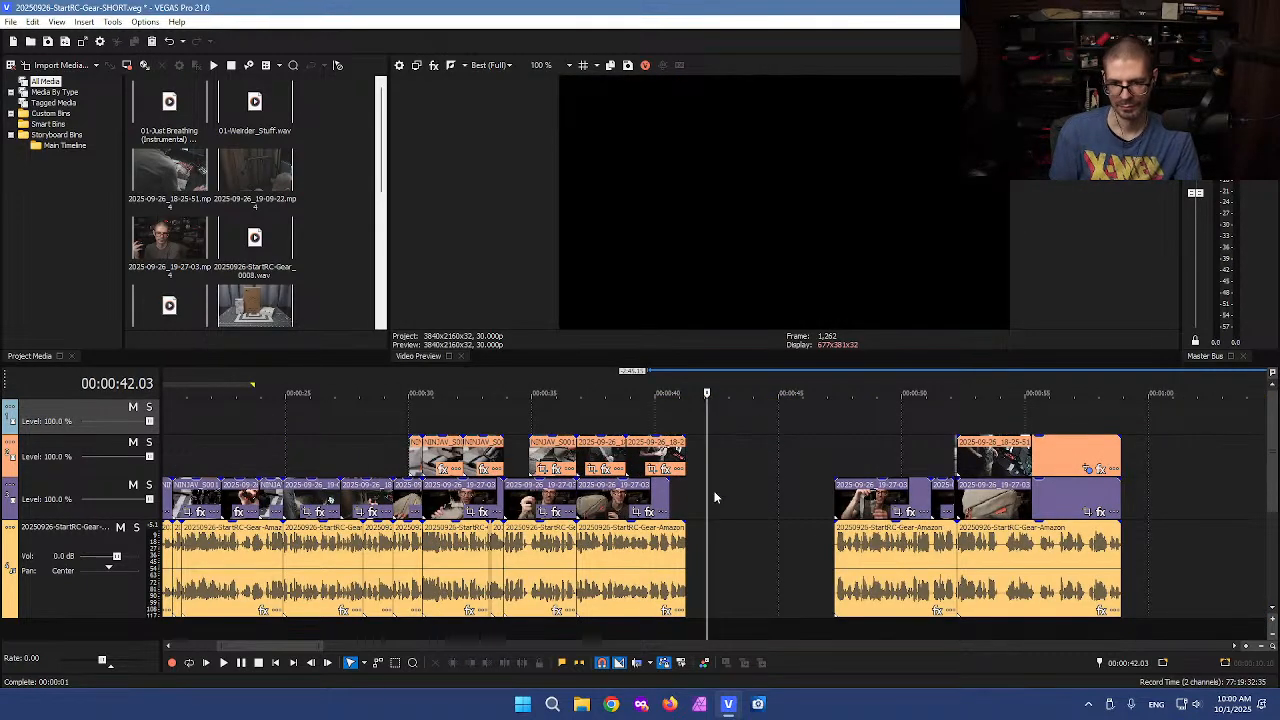
Scrub and play through the A-roll and voiceover between about 0:44 and 0:54 to review them
left_click(705, 489)
left_click(844, 469)
left_click(873, 465)
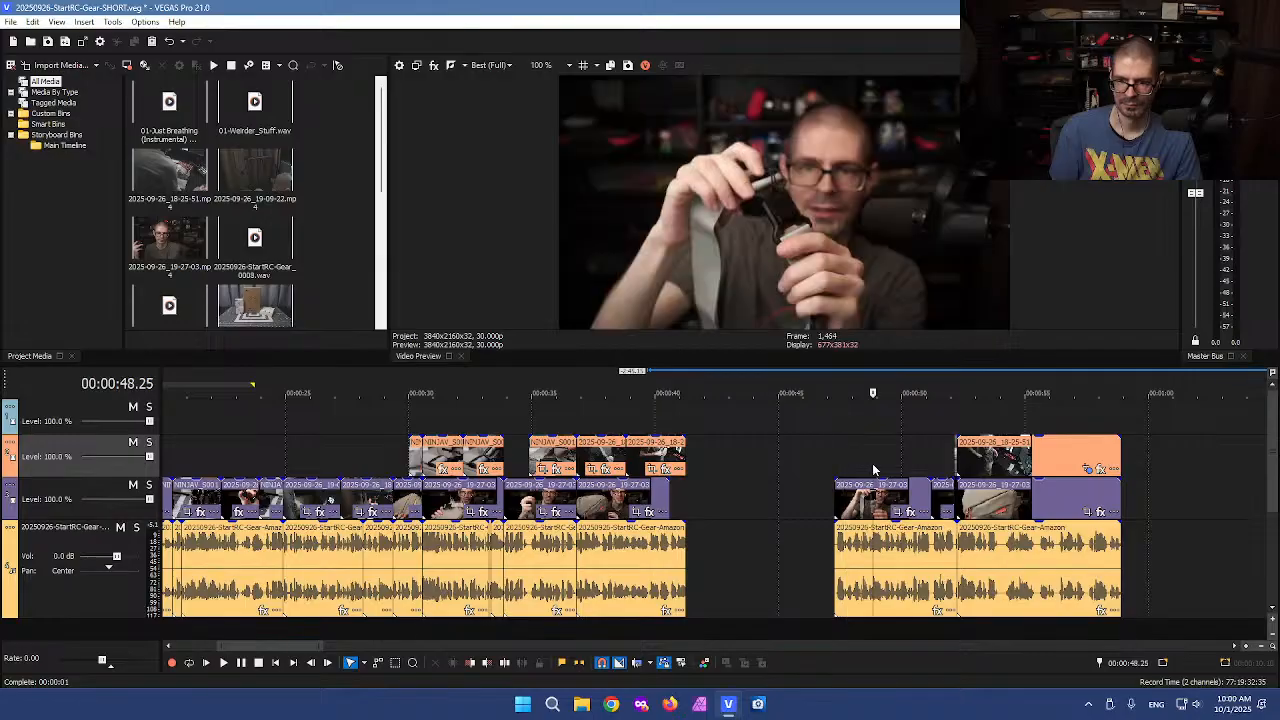
left_click(769, 460)
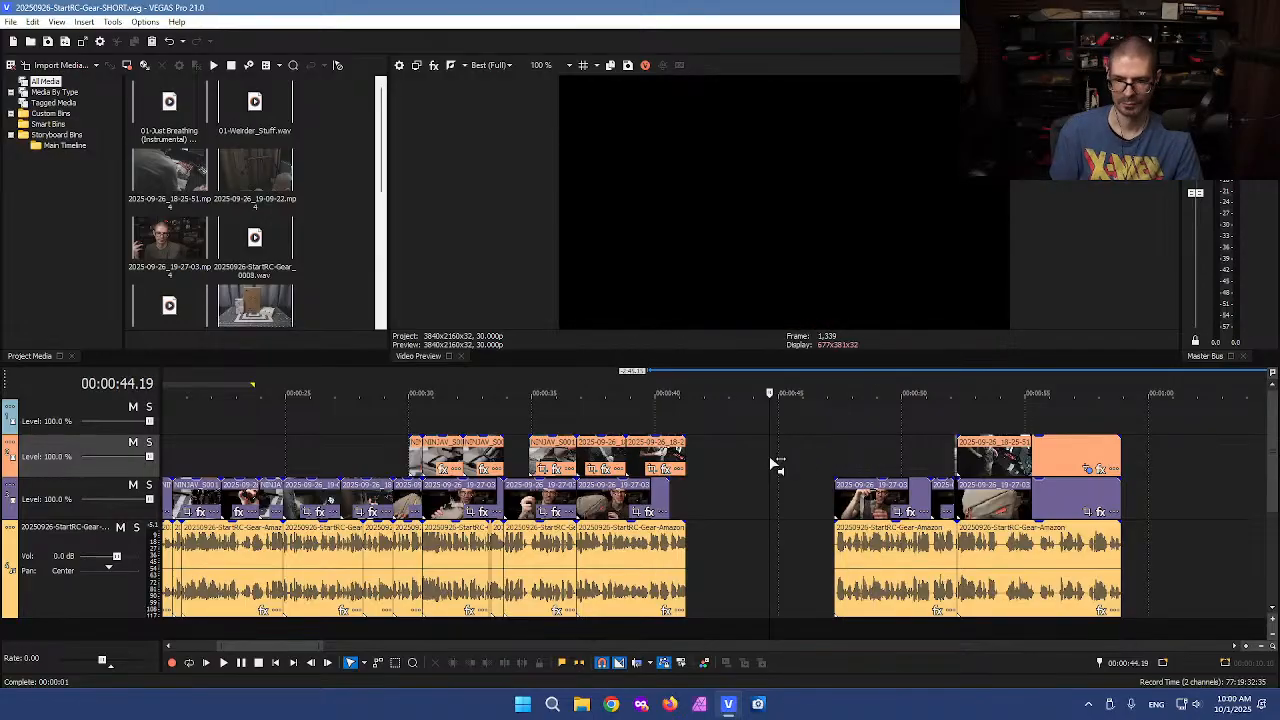
left_click(963, 434)
scroll(889, 443, "up", 2)
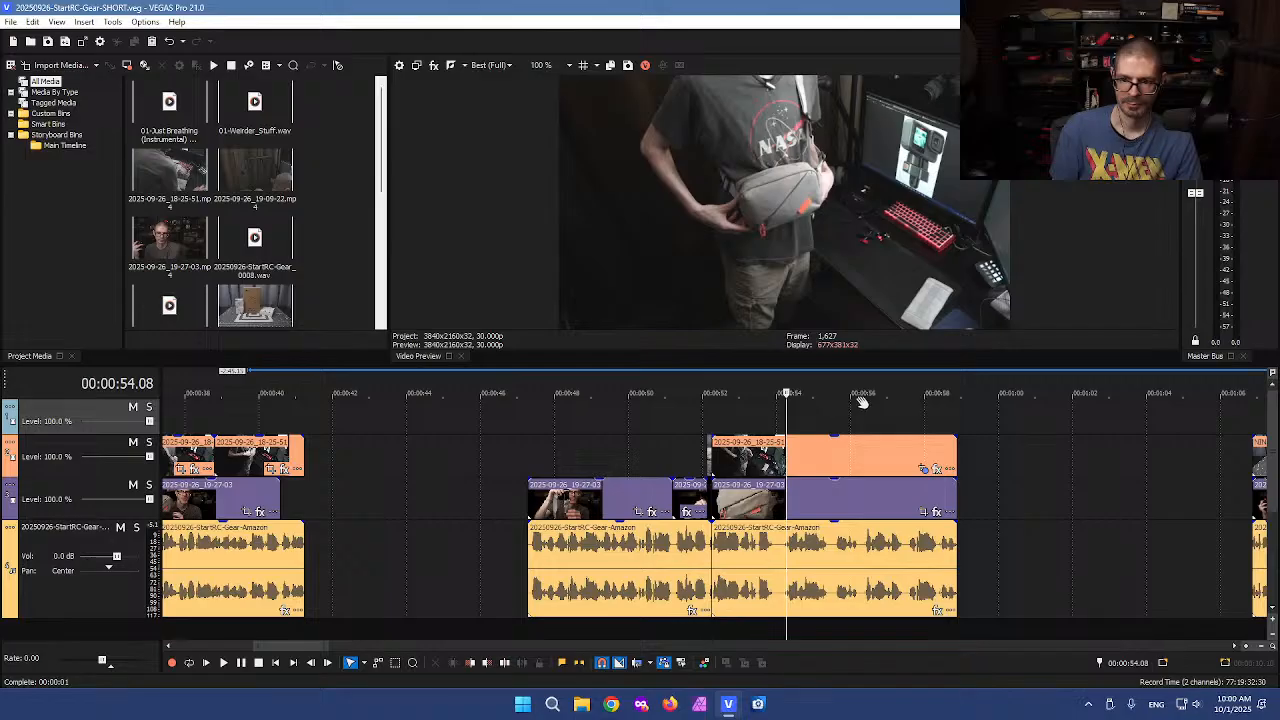
left_click(857, 400)
left_click(905, 420)
left_click(635, 426)
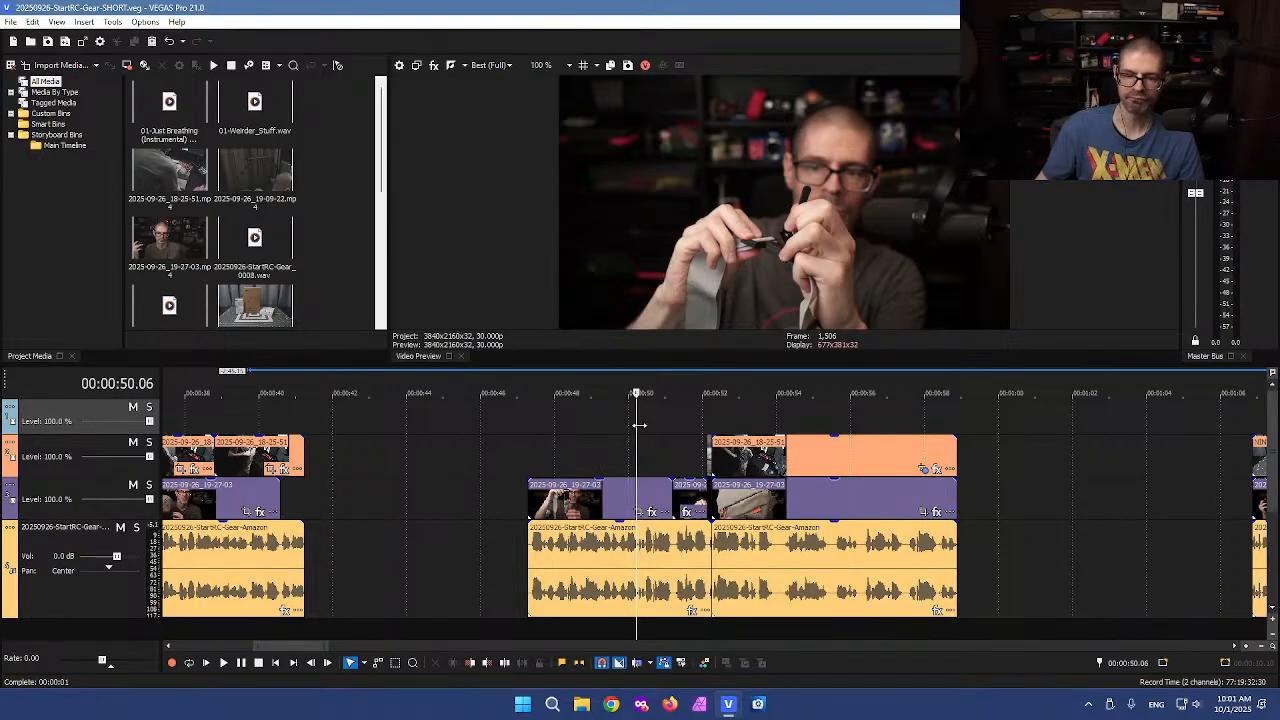
left_click(607, 429)
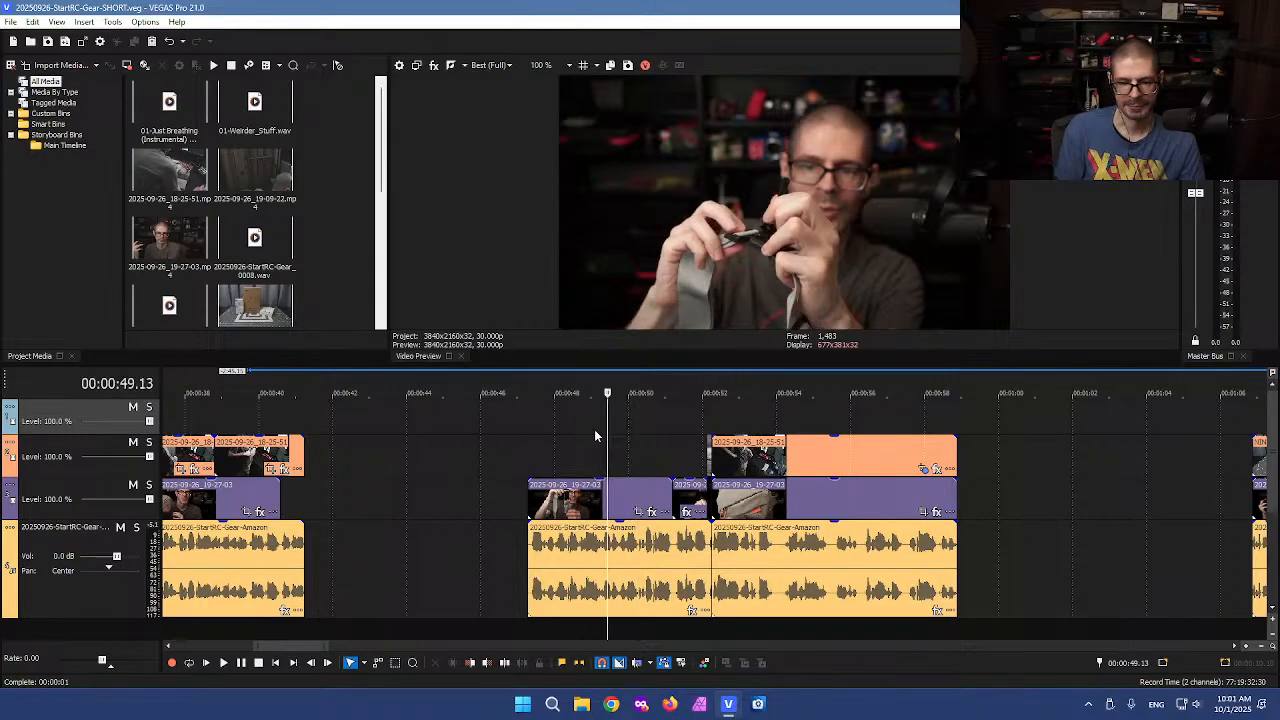
left_click(563, 429)
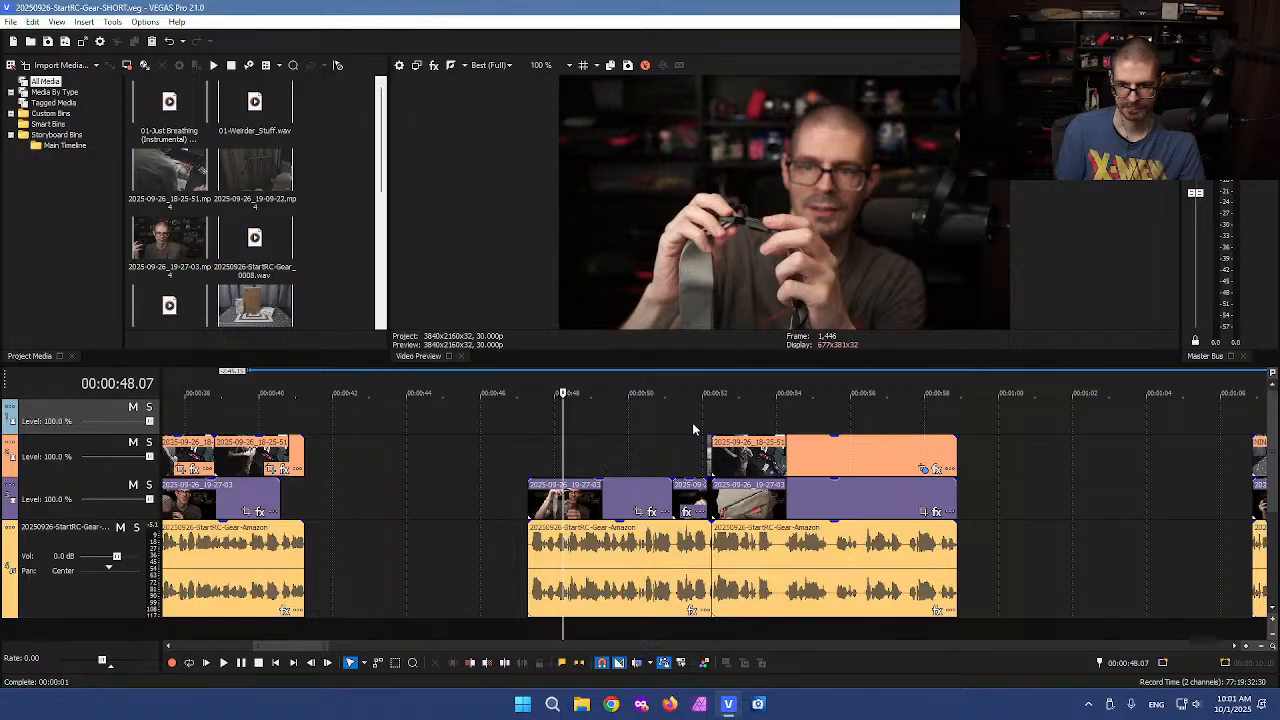
left_click(604, 429)
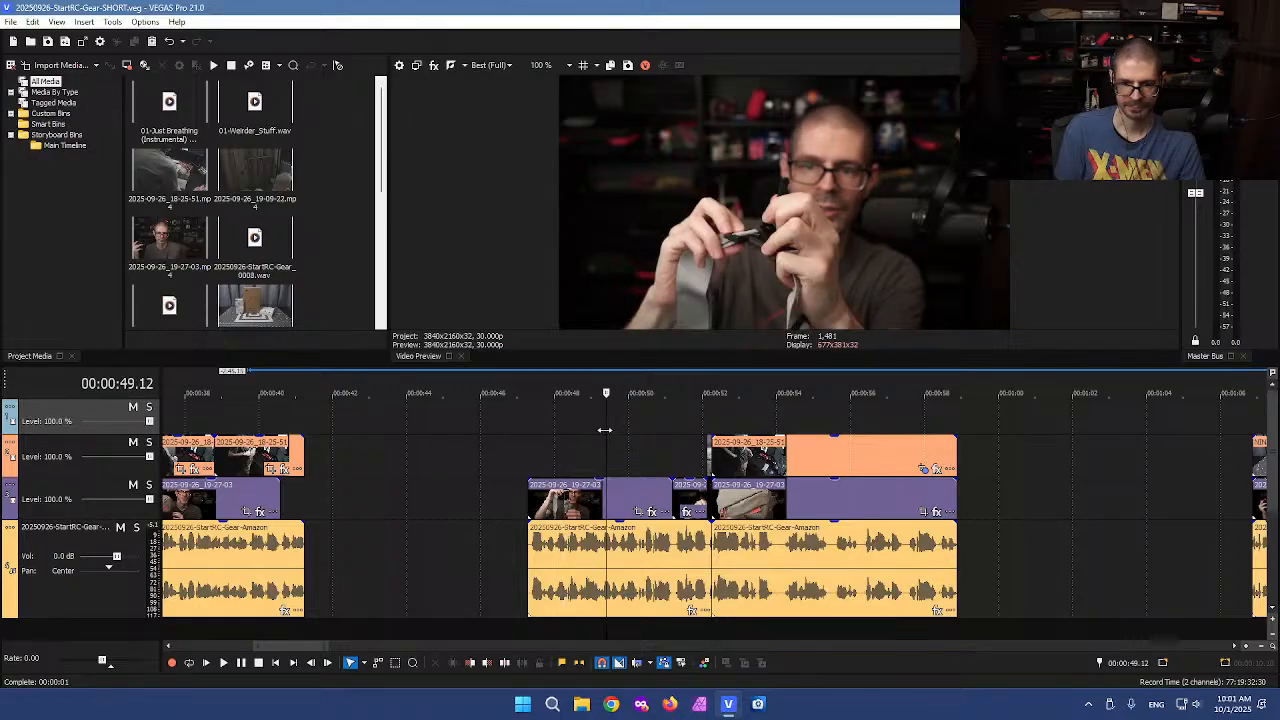
left_click(542, 432)
left_click(789, 410)
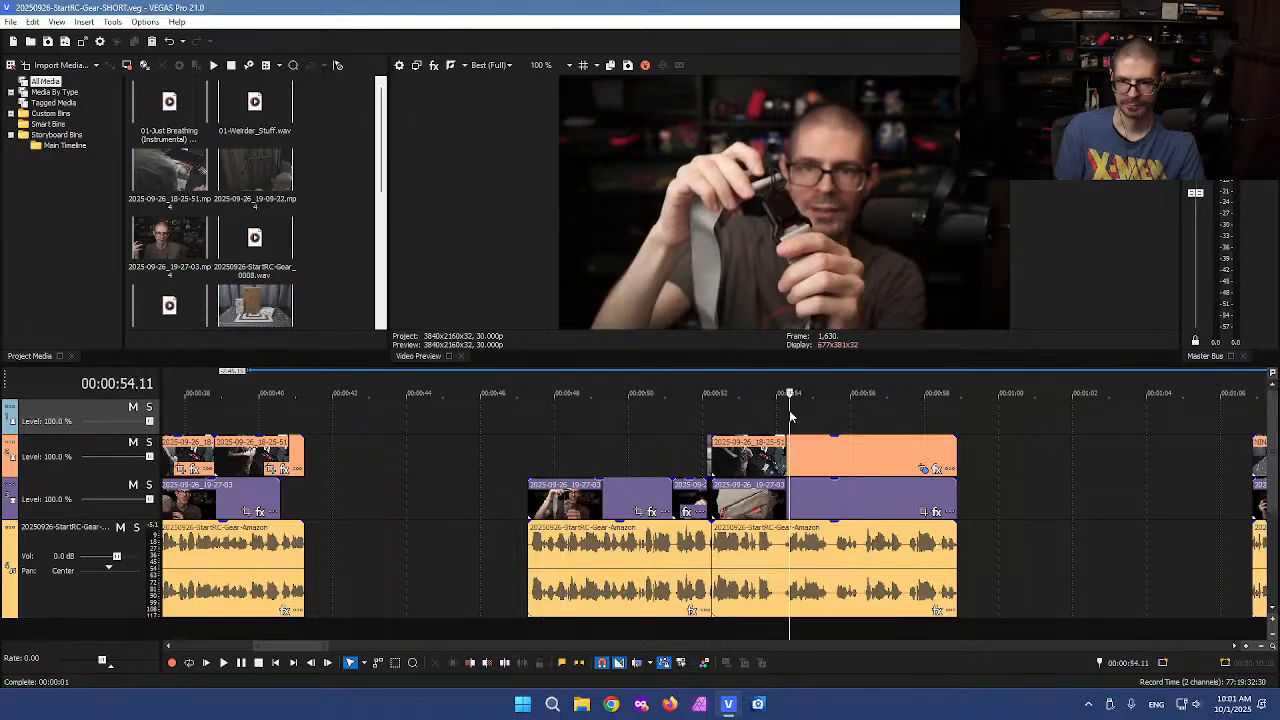
scroll(663, 420, "down", 5)
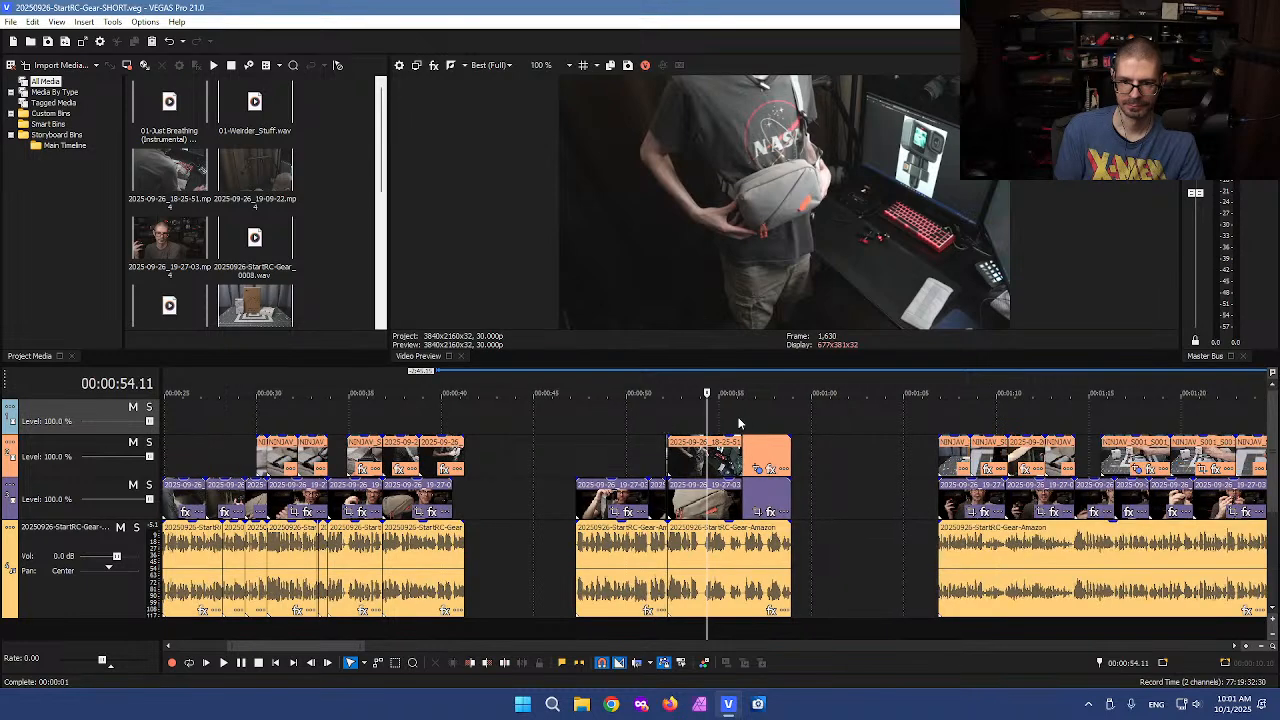
left_click(740, 423)
left_click(764, 424)
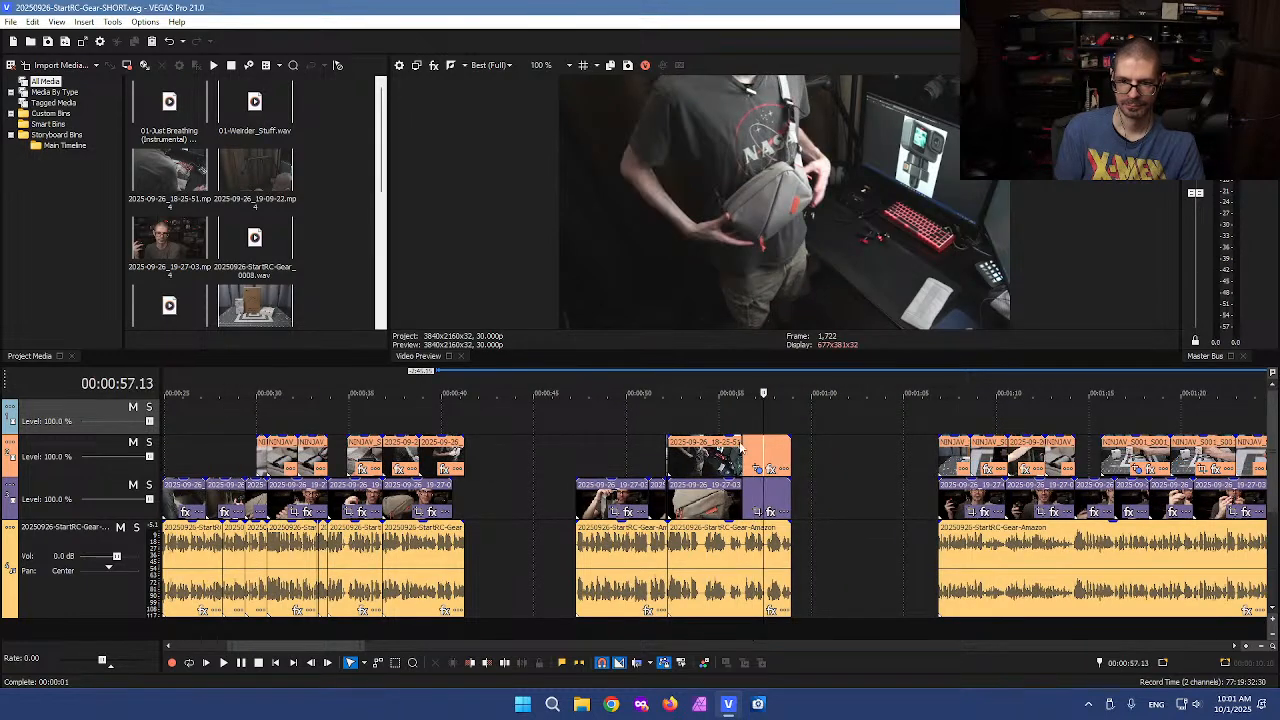
left_click(563, 452)
key("space")
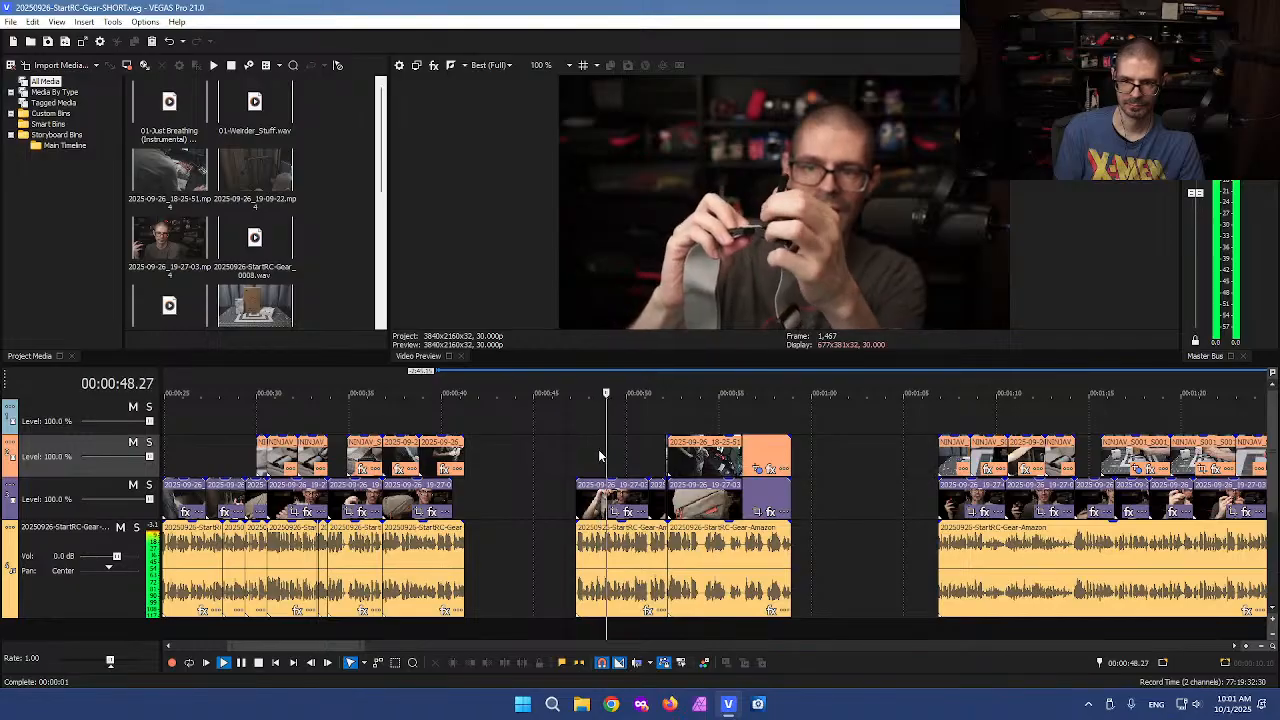
scroll(678, 457, "up", 6)
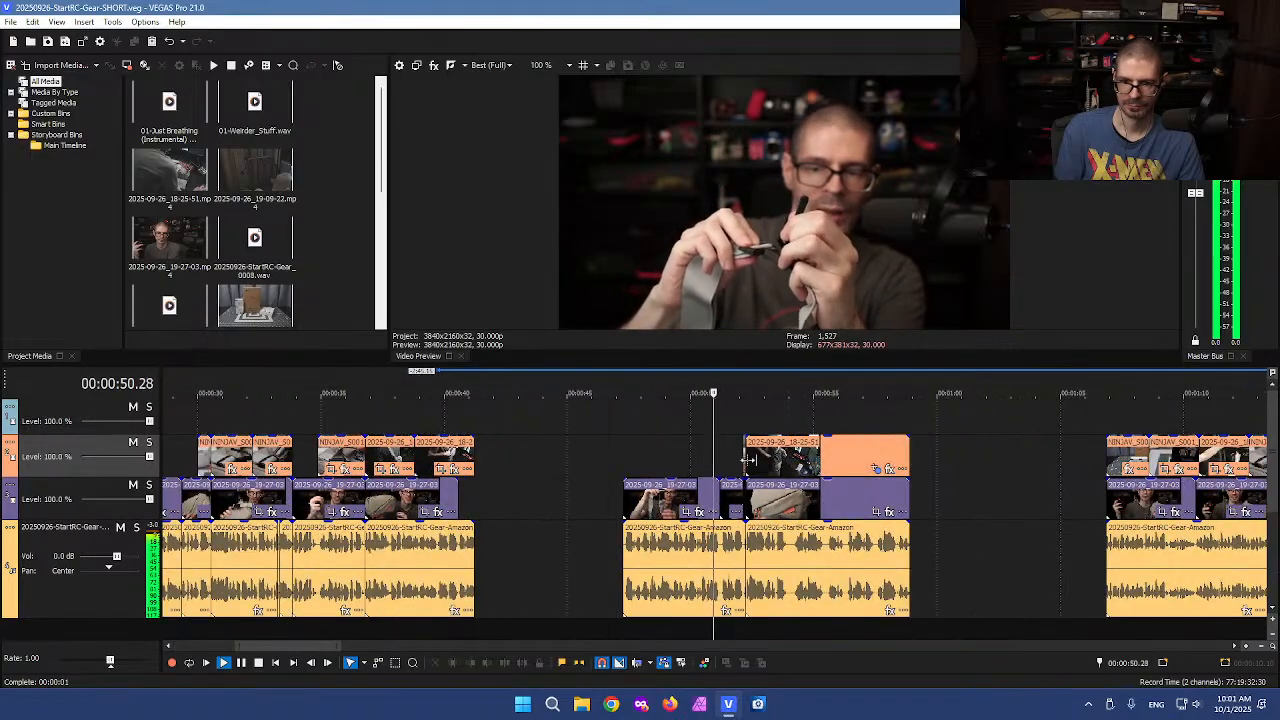
key("space")
Select and delete the A-roll and voiceover clips between about 0:47 and 0:52
key("d")
key("d")
left_click_drag(477, 421, 729, 631)
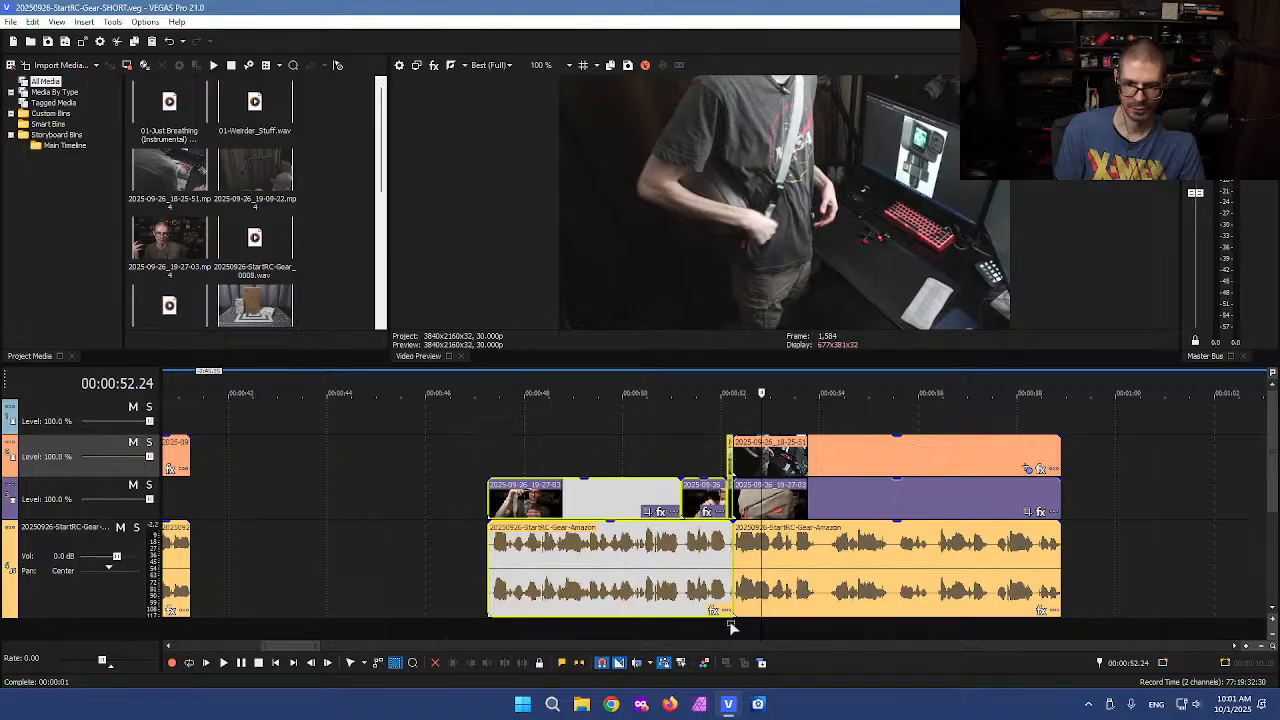
key("Delete")
scroll(724, 555, "down", 5)
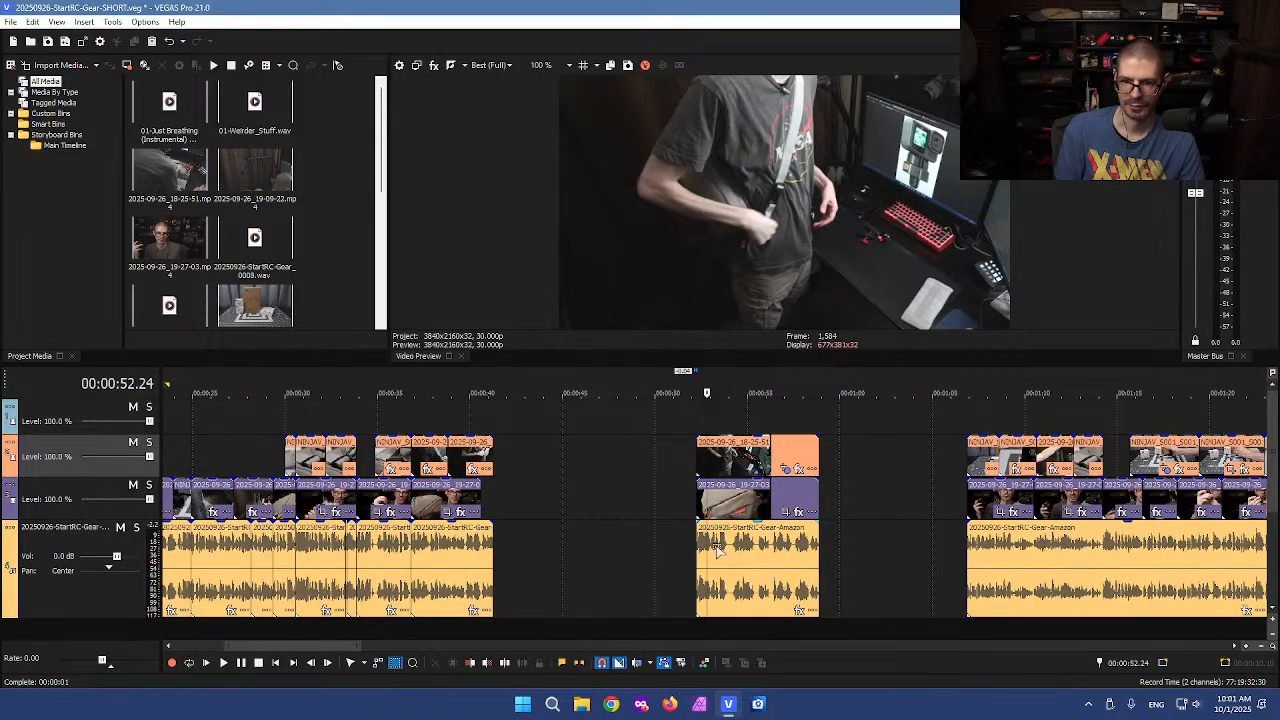
Delete the leftover A-roll piece around 0:37–0:41 and move the B-roll clips down into the A-roll track to fill it
left_click(563, 447)
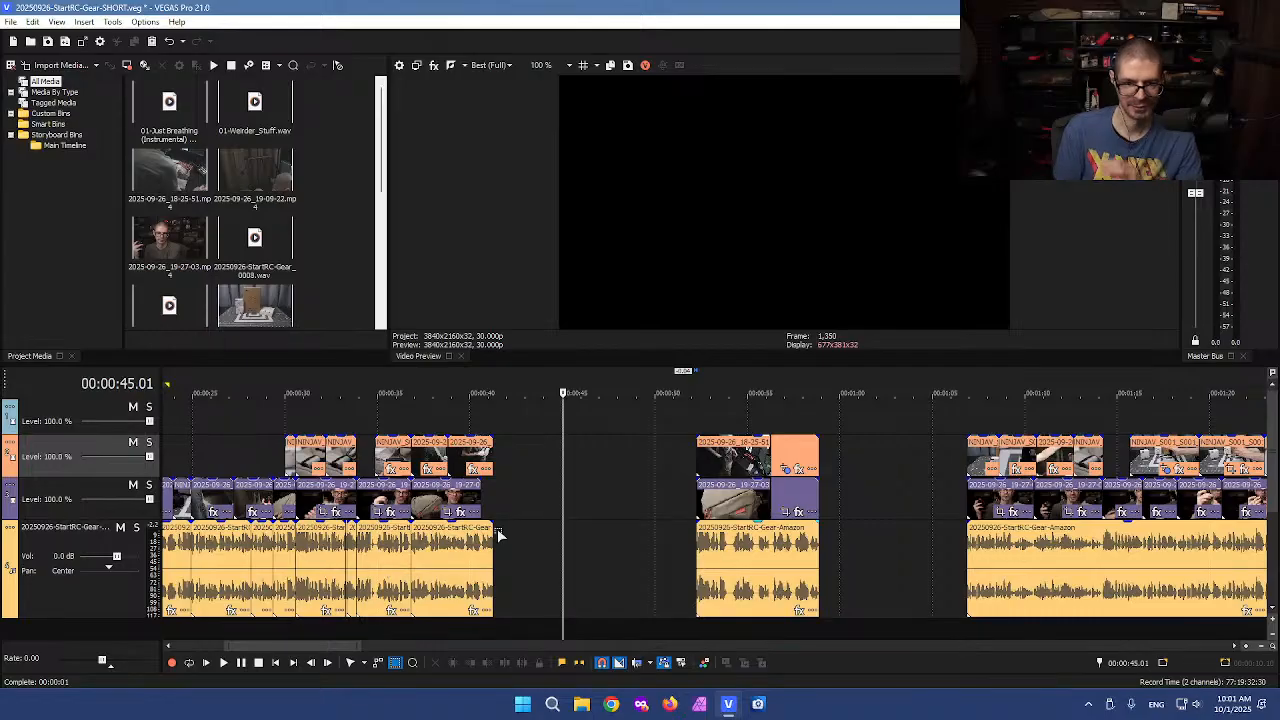
left_click(497, 531)
scroll(497, 531, "up", 6)
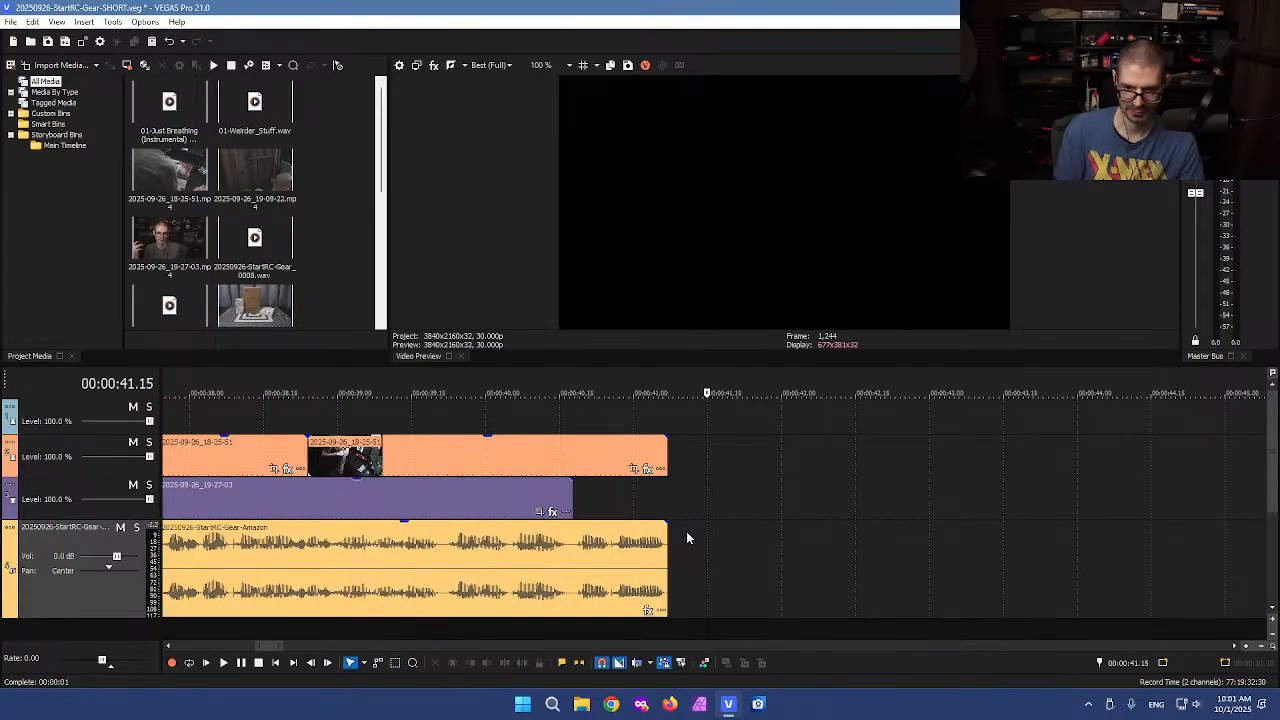
scroll(801, 526, "down", 5)
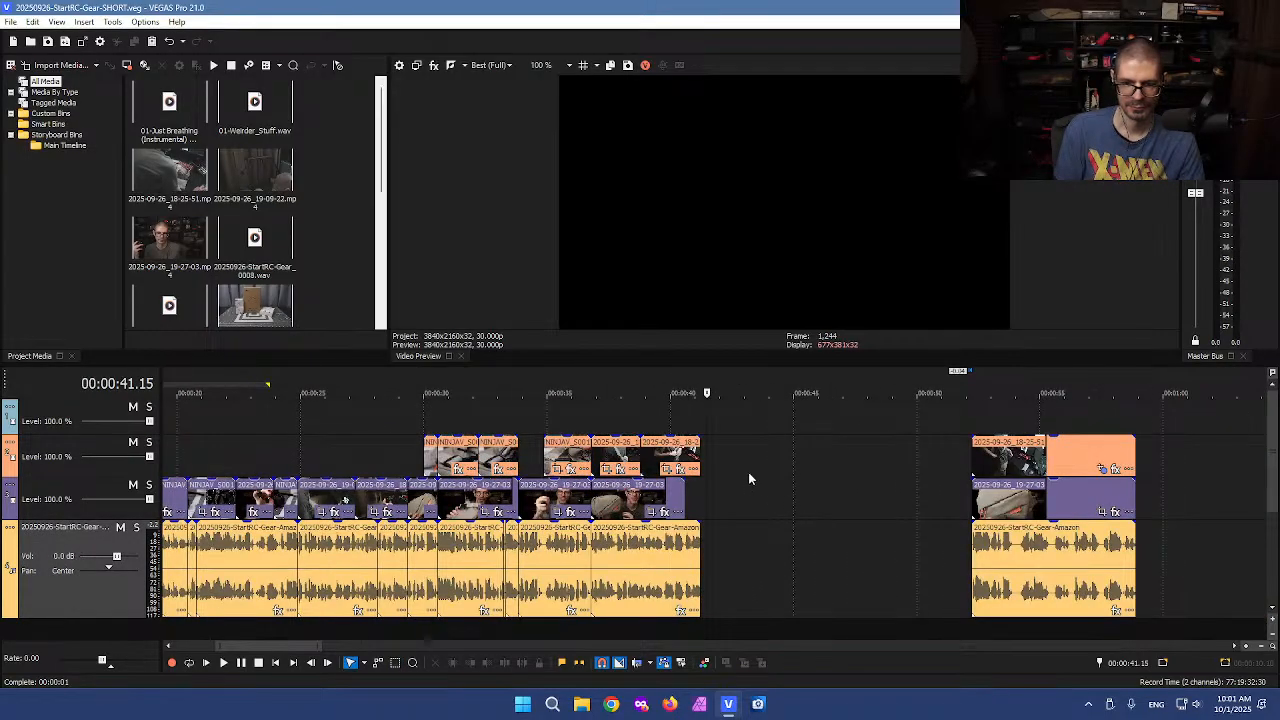
left_click(641, 495)
scroll(643, 497, "up", 5)
key("Delete")
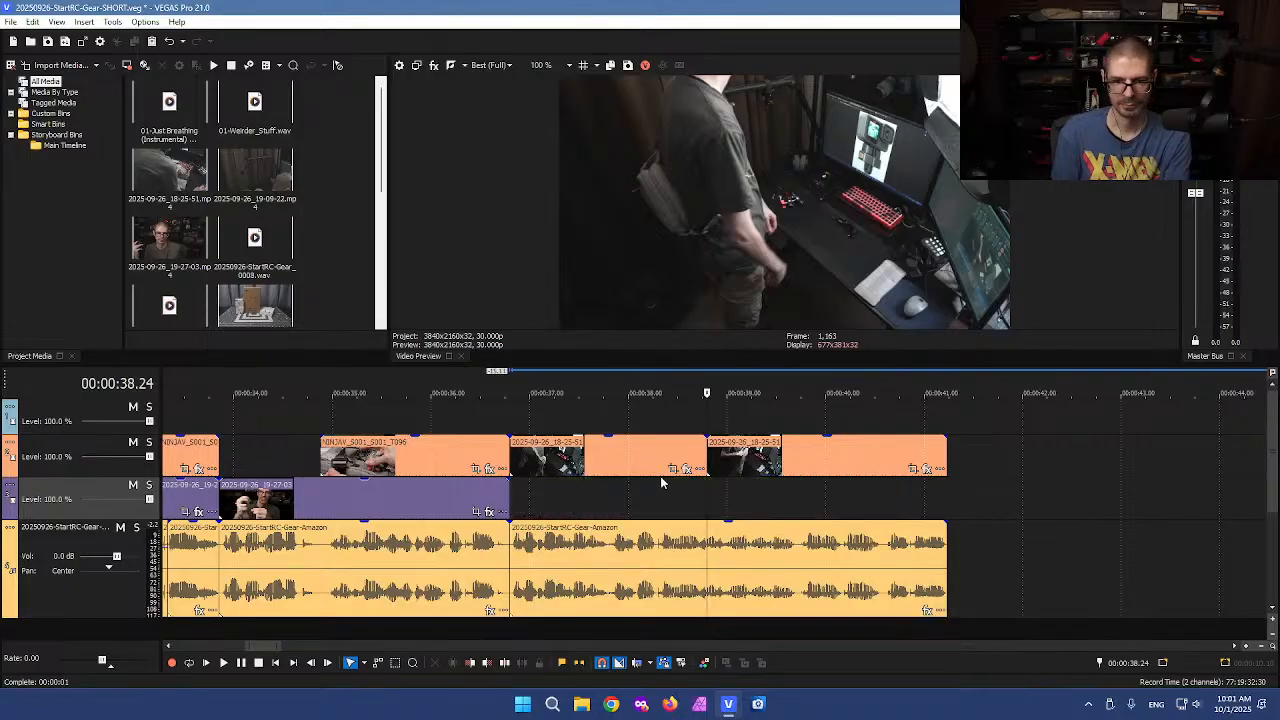
key("d")
key("d")
left_click_drag(770, 430, 633, 460)
left_click_drag(632, 462, 632, 494)
left_click(577, 453)
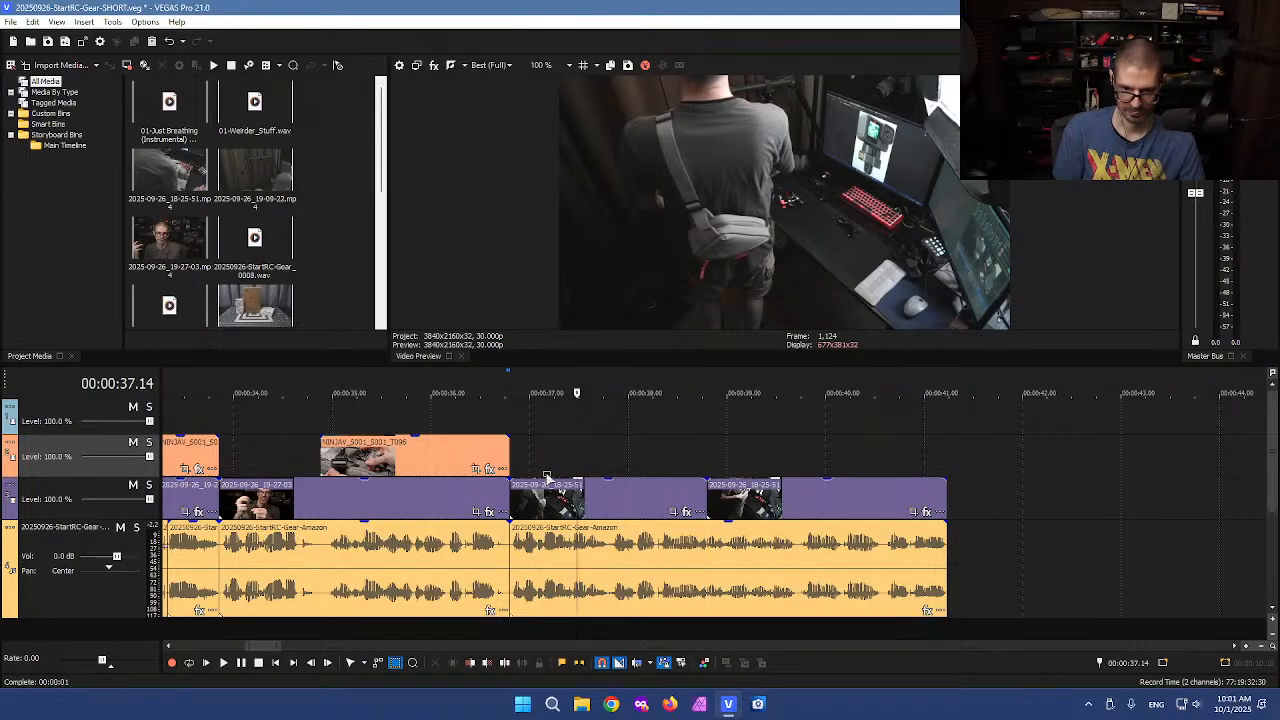
Split all tracks at about 0:34.25 and 0:34.29, delete the short pause between, and close the gap
left_click(527, 549)
scroll(622, 586, "up", 3)
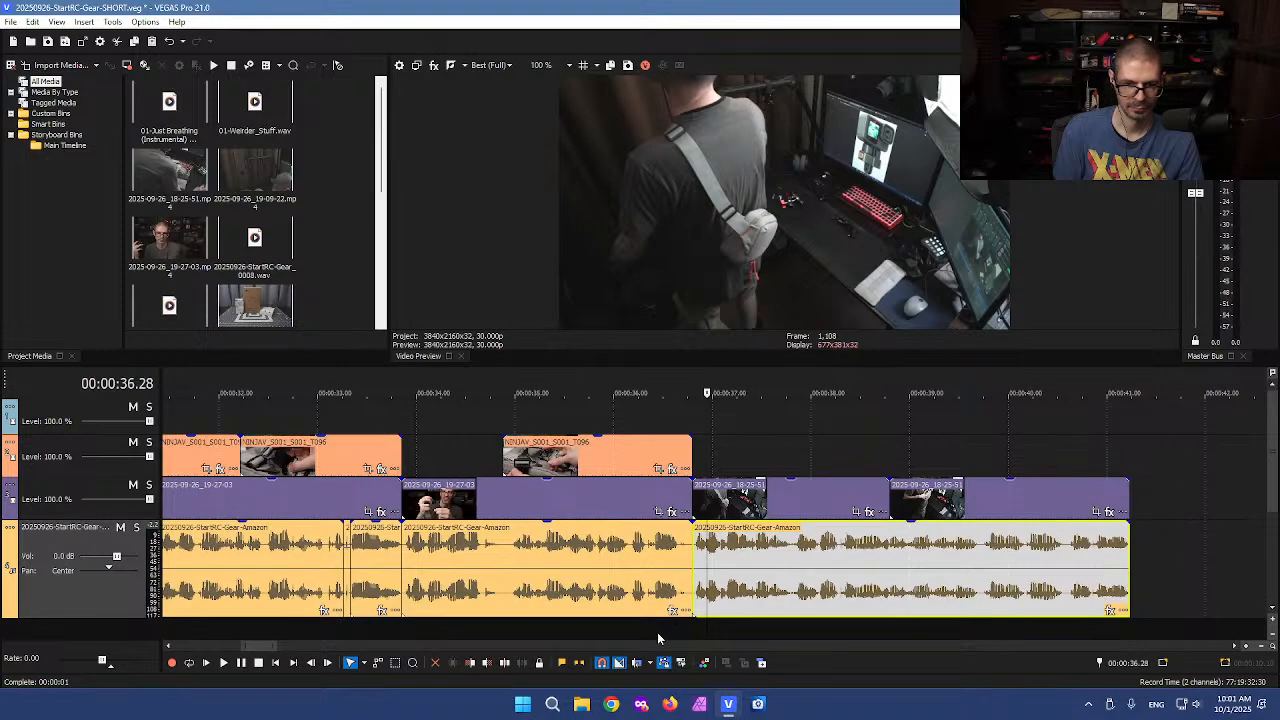
left_click(504, 569)
scroll(652, 564, "up", 5)
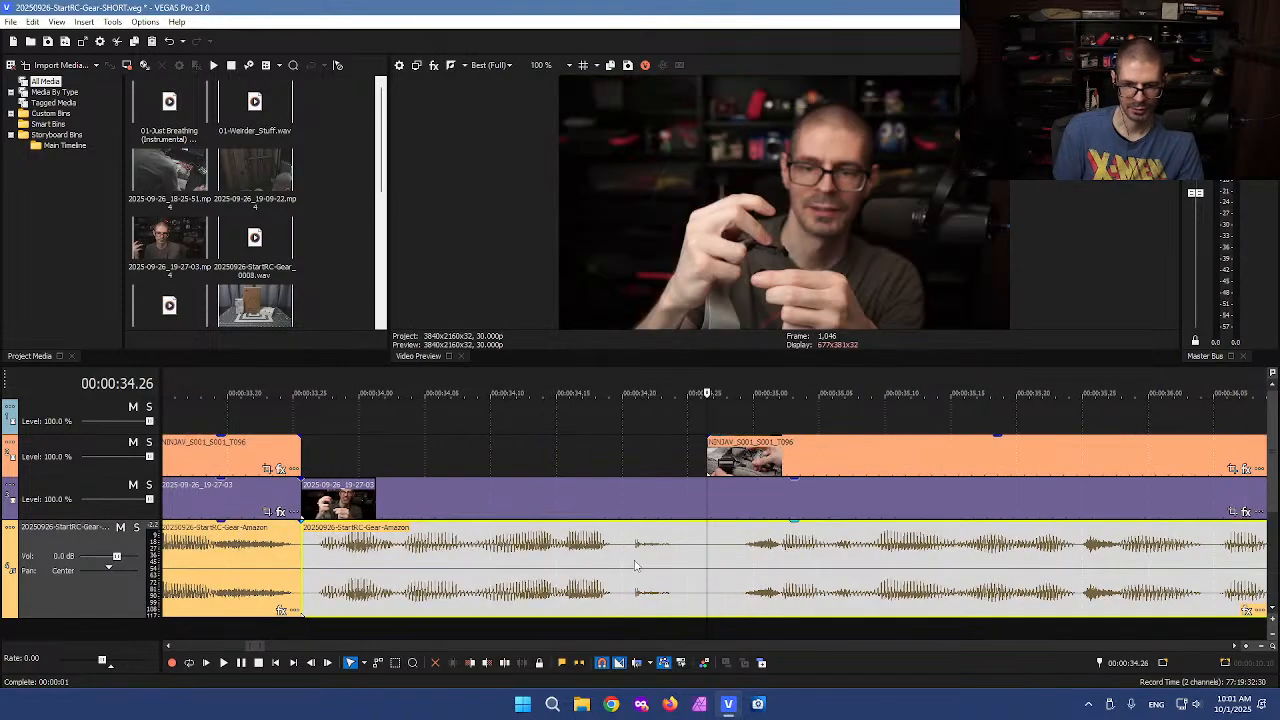
left_click(675, 567)
left_click(665, 585)
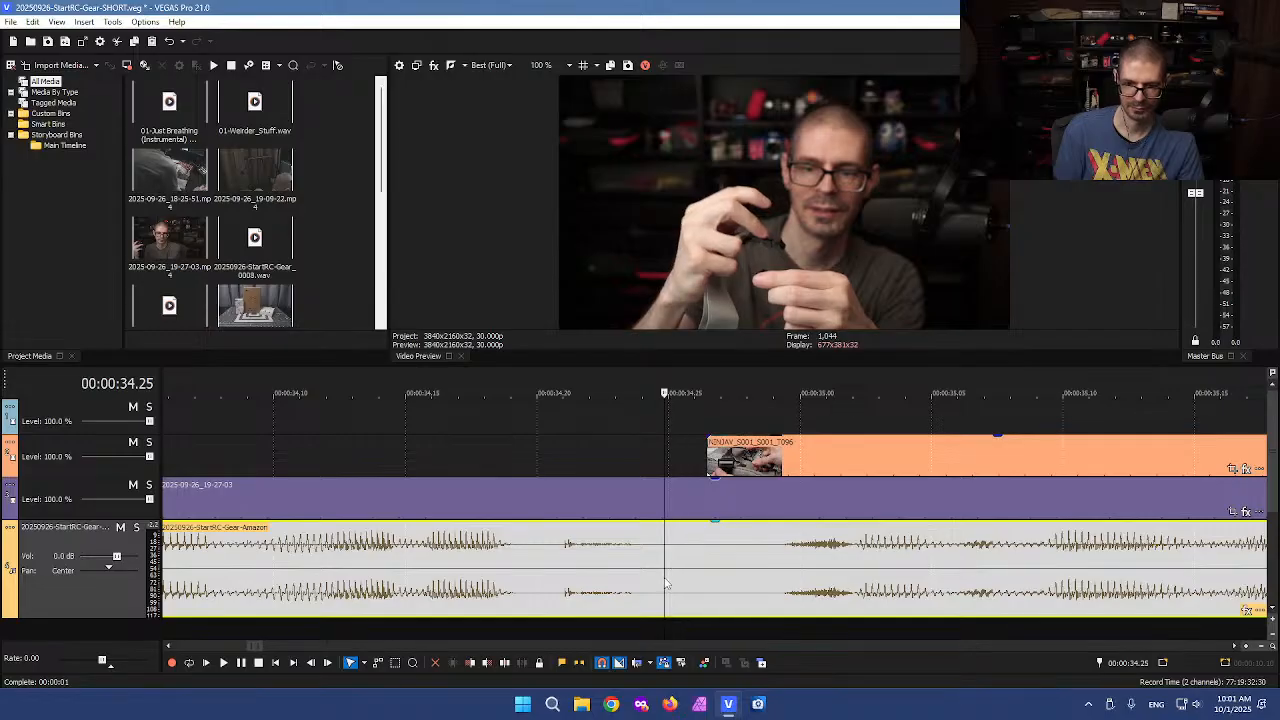
key("s")
left_click(767, 634)
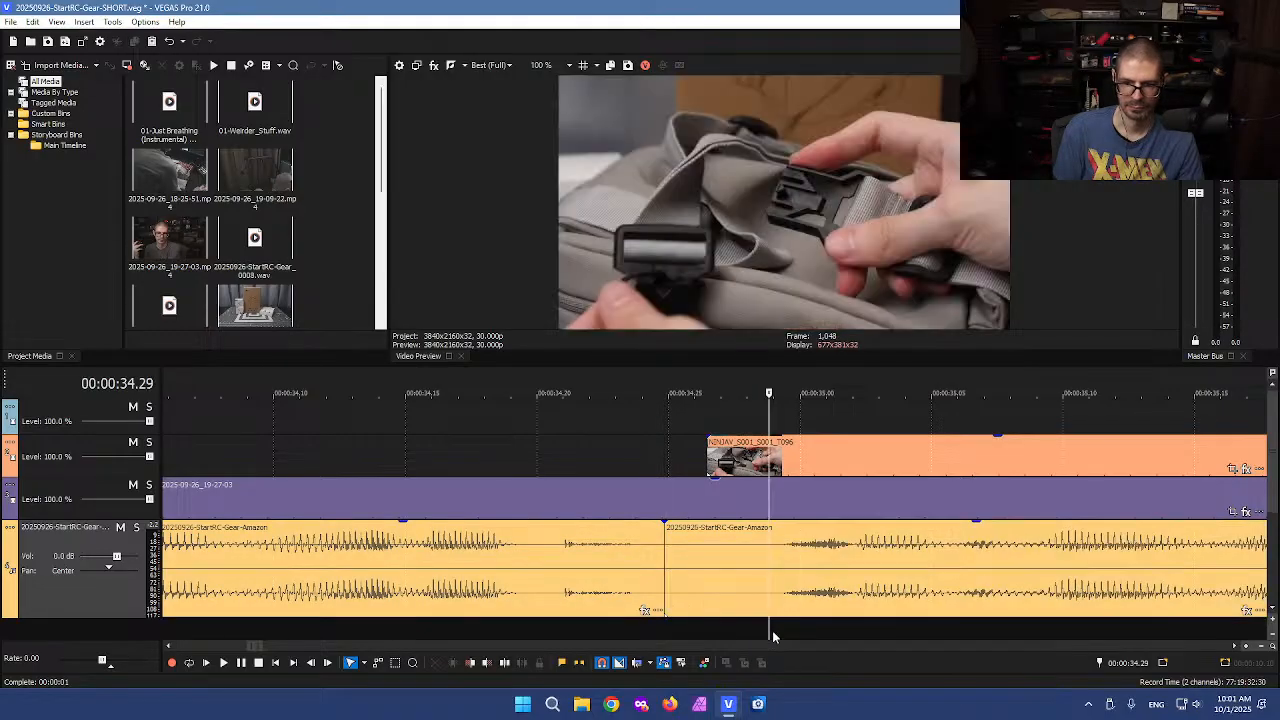
key("s")
left_click(662, 634)
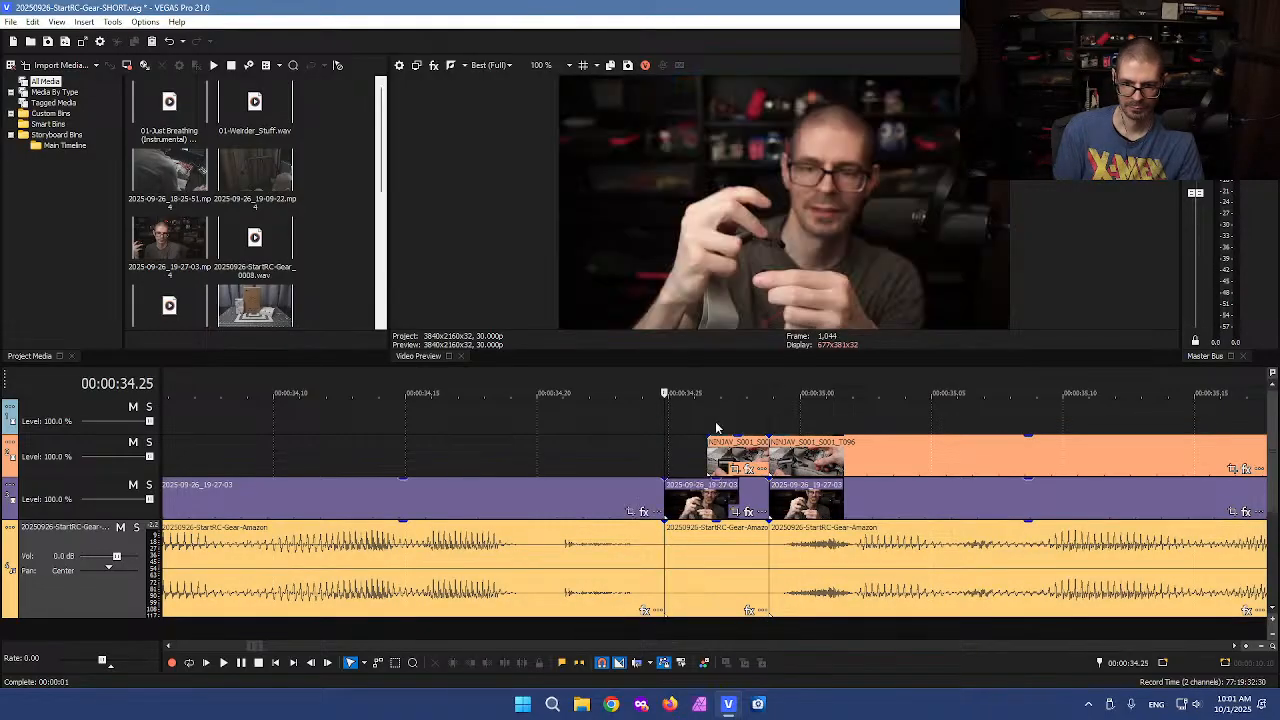
left_click(737, 596)
key("Delete")
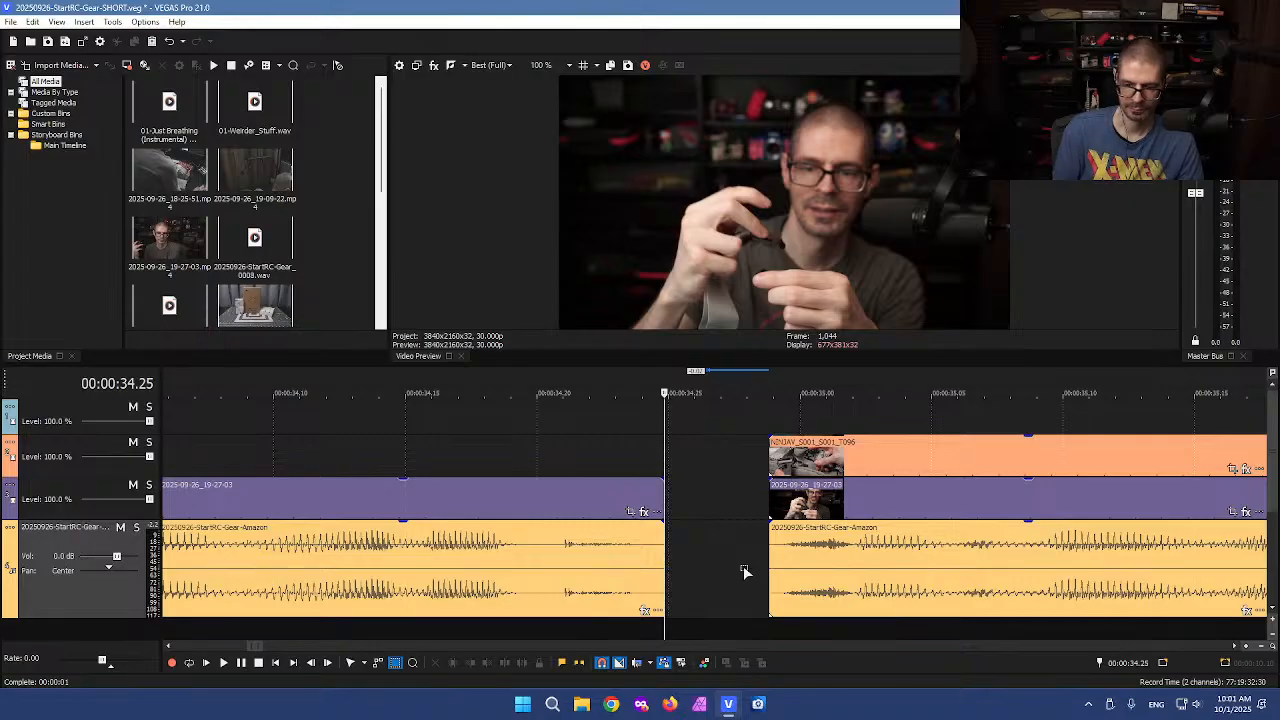
left_click(744, 570)
left_click(857, 572)
left_click_drag(931, 564, 828, 558)
left_click(755, 577)
left_click(641, 563)
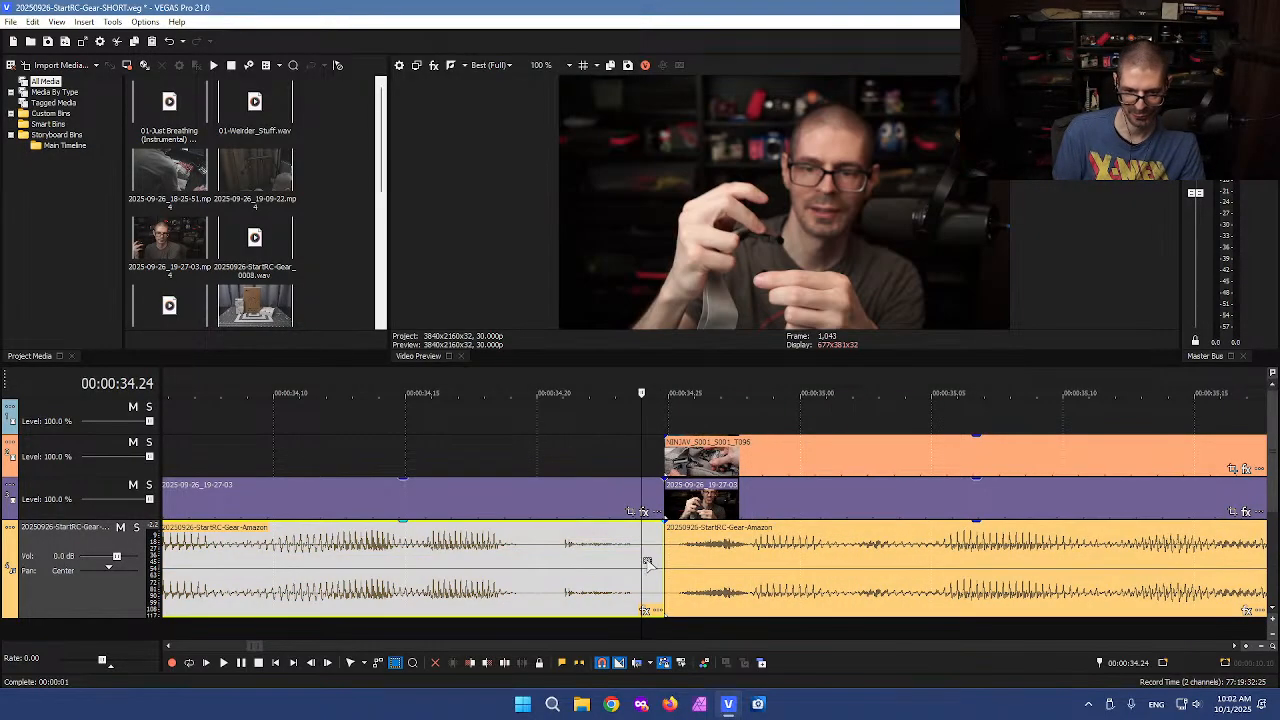
Split off the remaining sliver at about 0:34.24, delete it, and slide the following clips left to close the gap
scroll(676, 576, "up", 1)
left_click(718, 580)
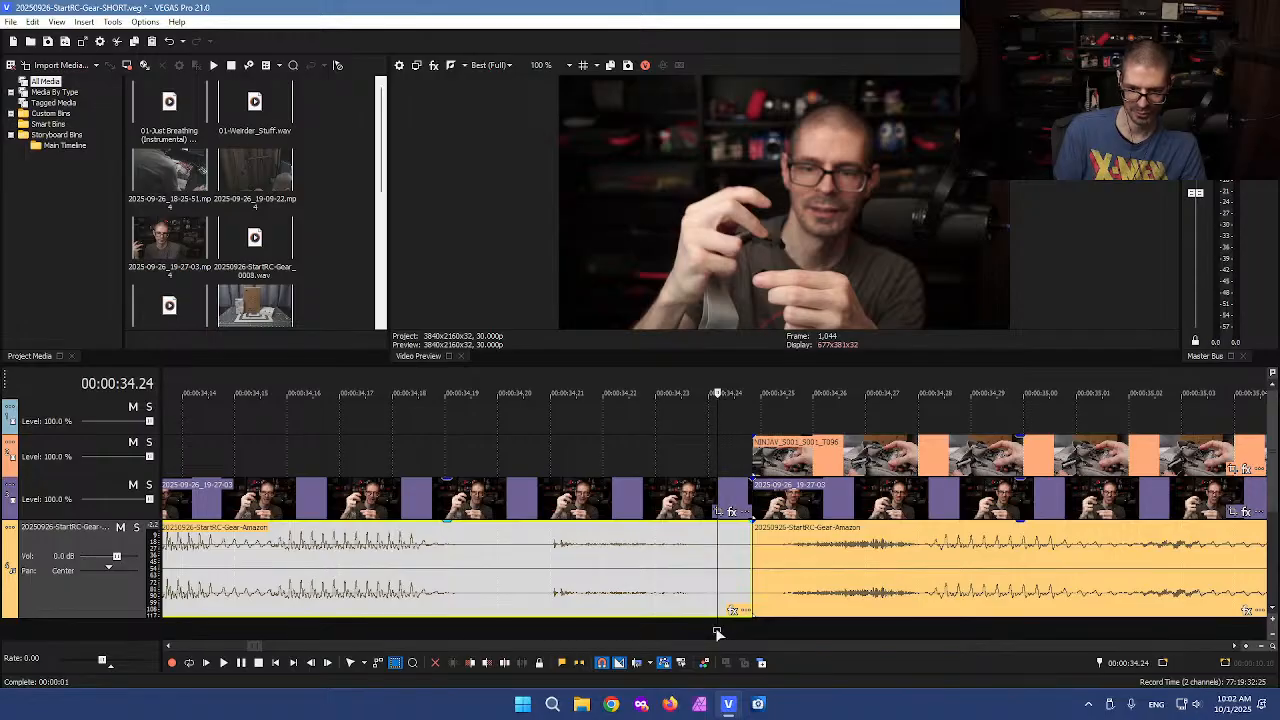
left_click(717, 632)
key("s")
left_click_drag(727, 463, 743, 592)
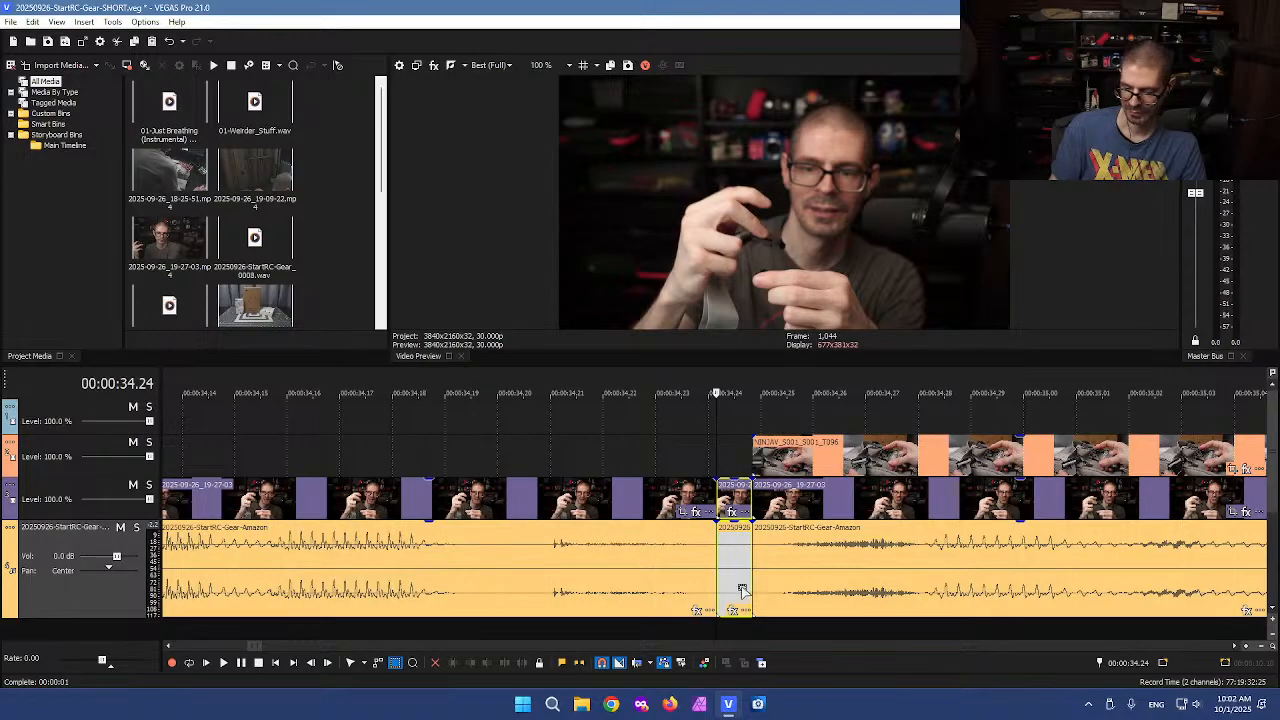
key("Delete")
left_click(905, 567)
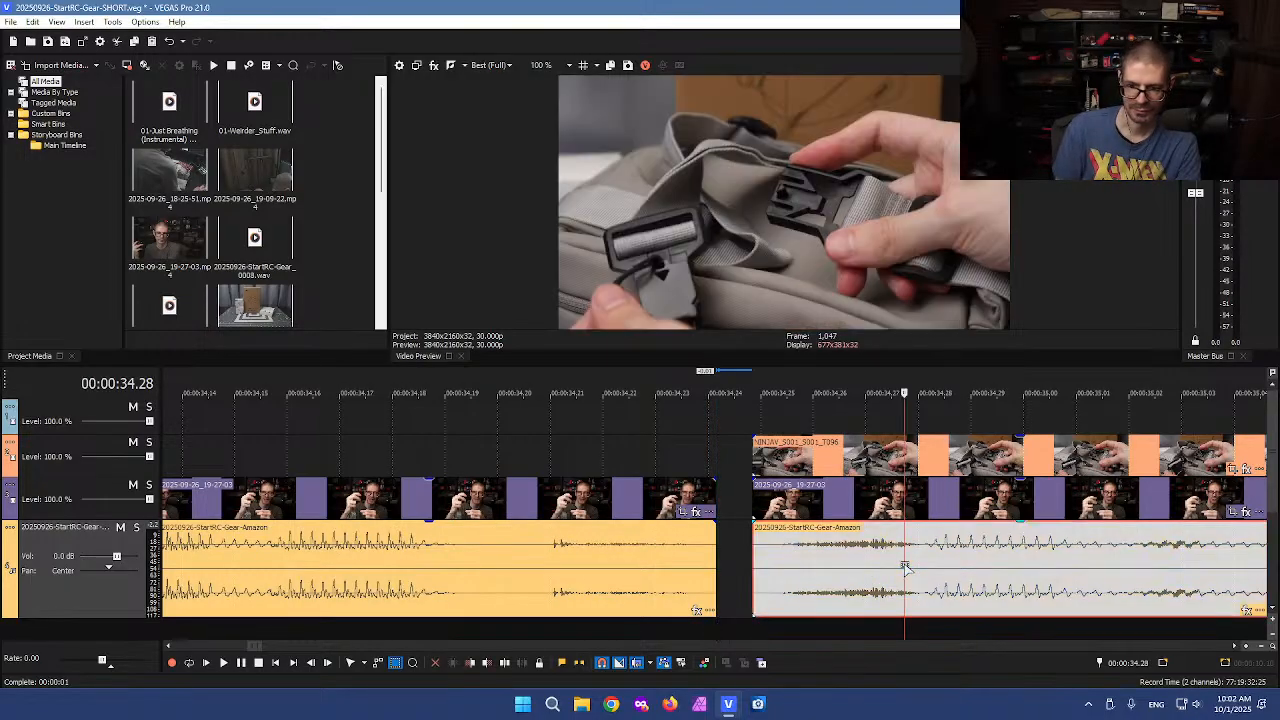
left_click_drag(980, 573, 945, 572)
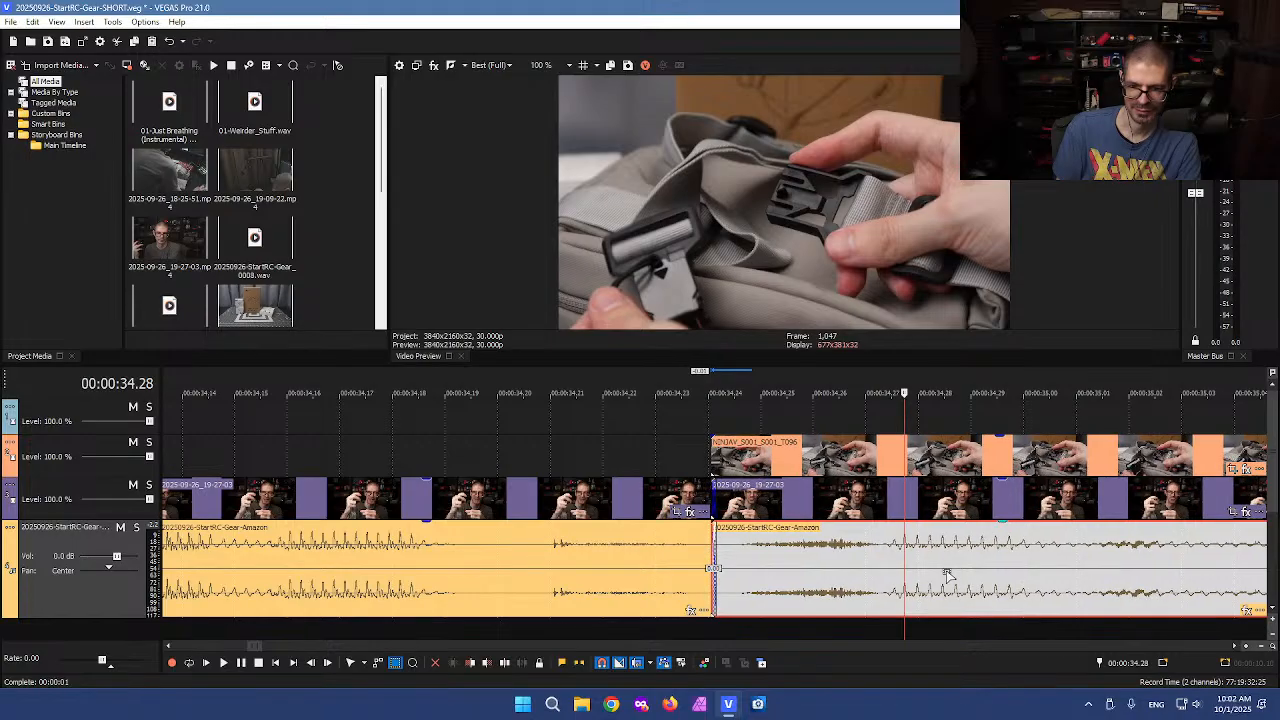
left_click(869, 565)
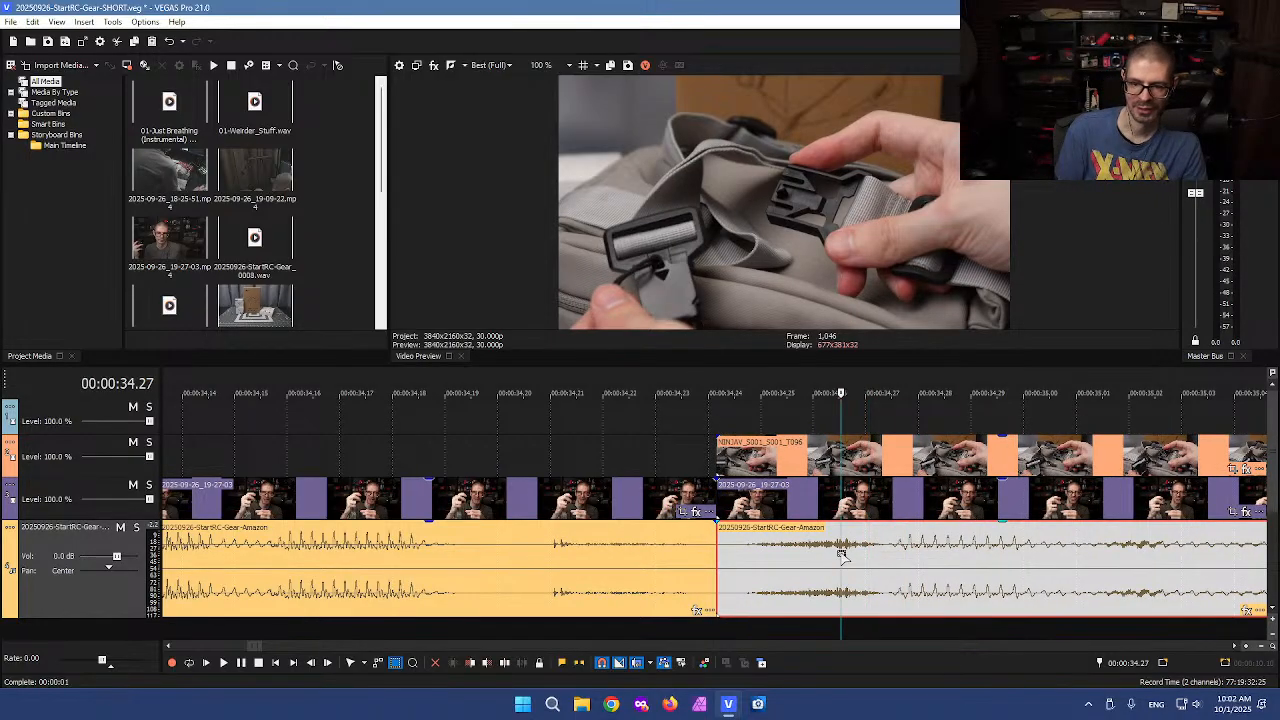
scroll(842, 555, "down", 3)
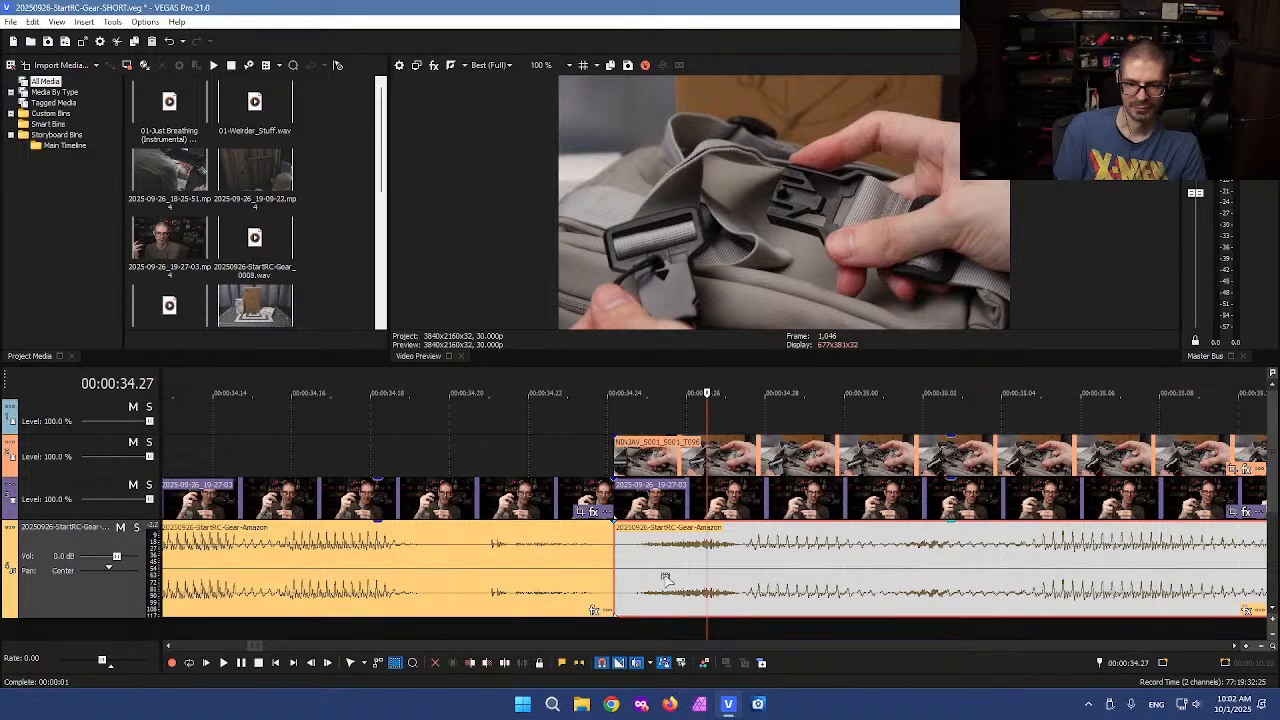
left_click(665, 579)
scroll(665, 576, "down", 8)
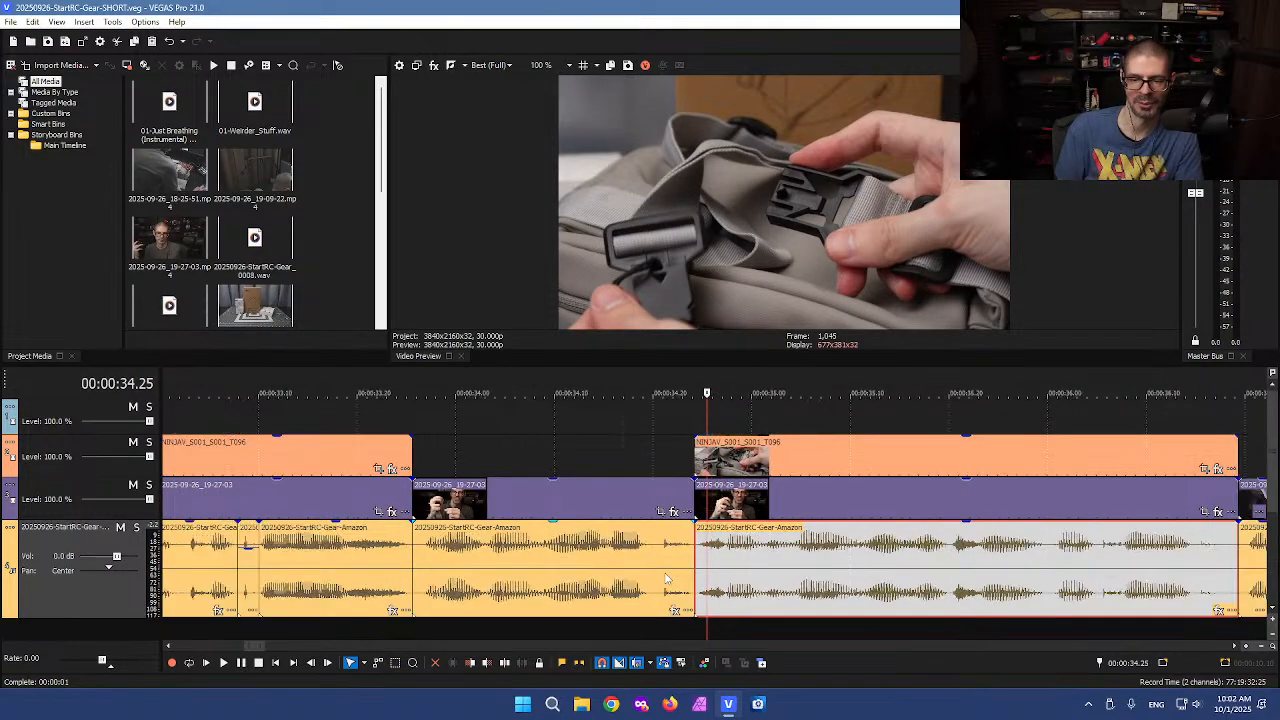
Split all tracks at about 0:36.18 and 0:36.20 and delete the short segment between them
left_click(797, 556)
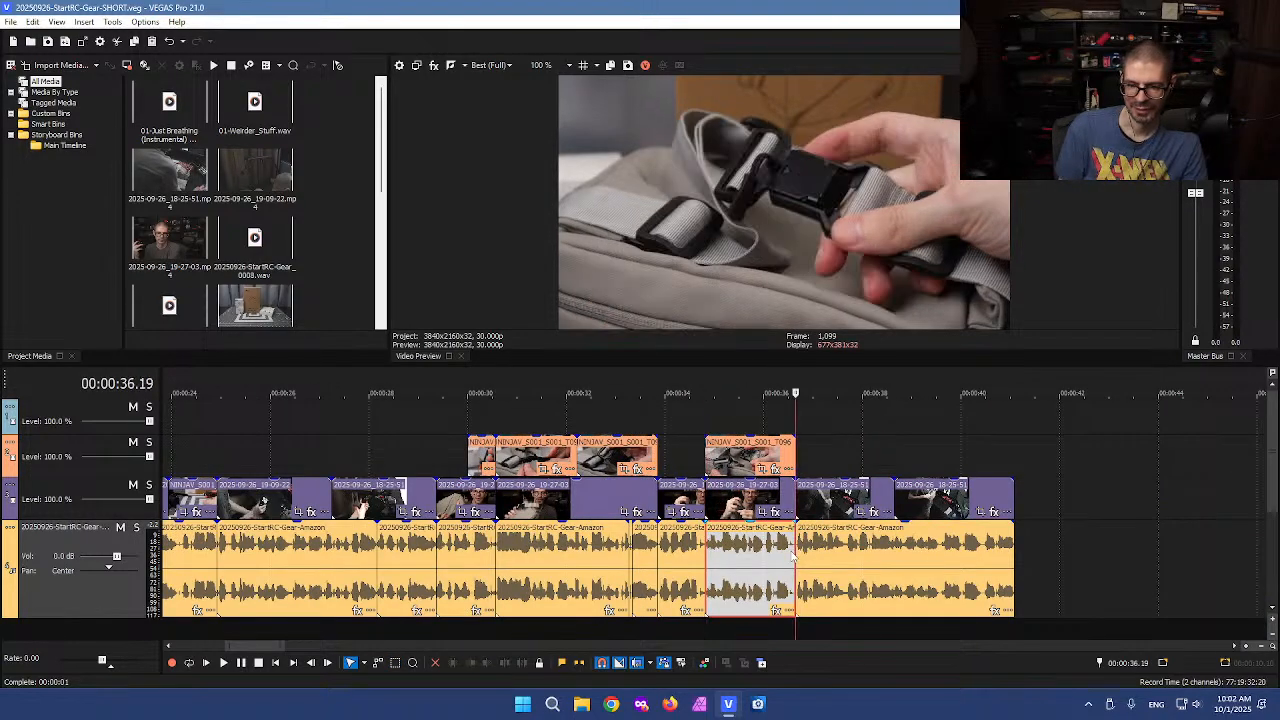
scroll(797, 556, "up", 8)
left_click(672, 608)
left_click(662, 635)
key("s")
left_click(725, 633)
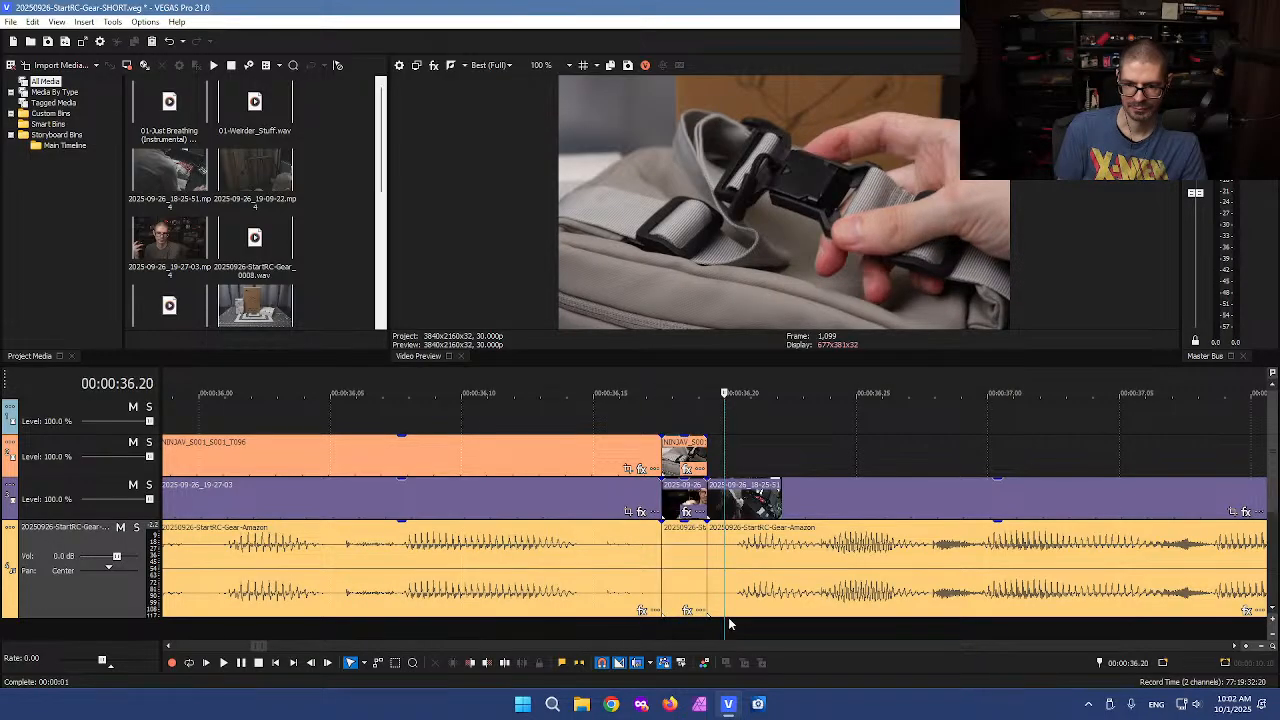
key("s")
key("d")
key("d")
left_click_drag(673, 427, 715, 627)
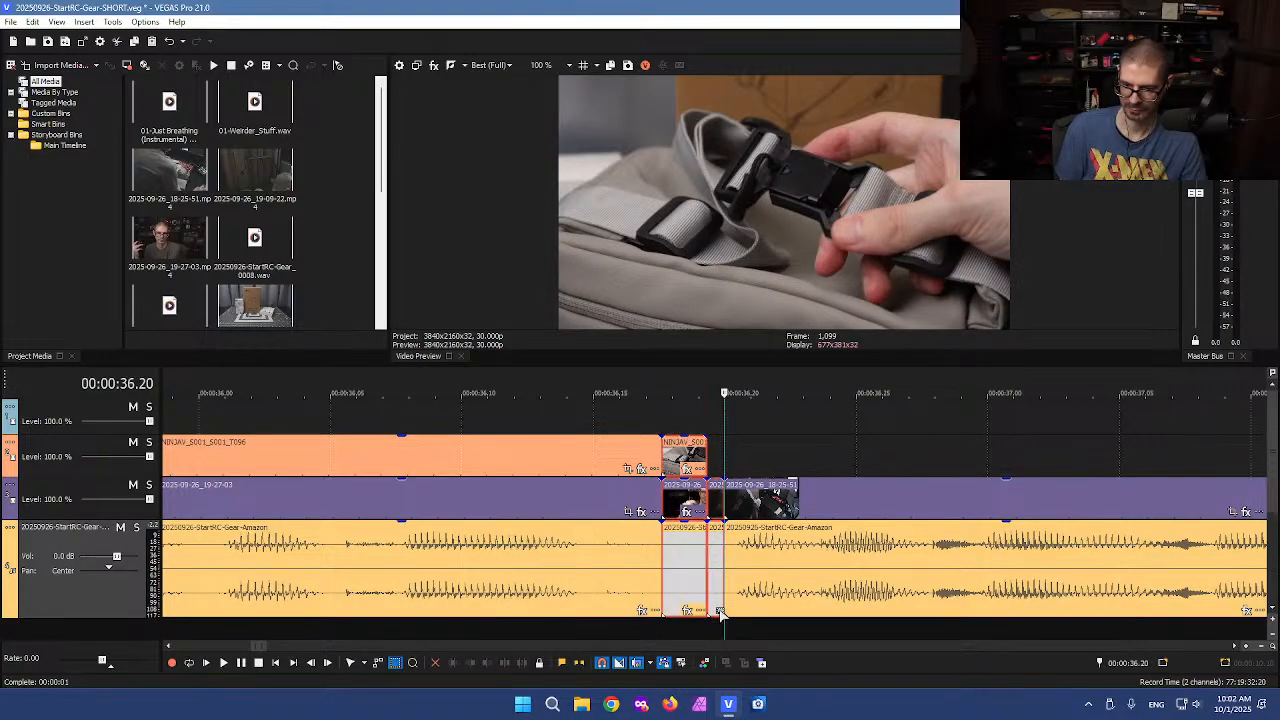
key("Delete")
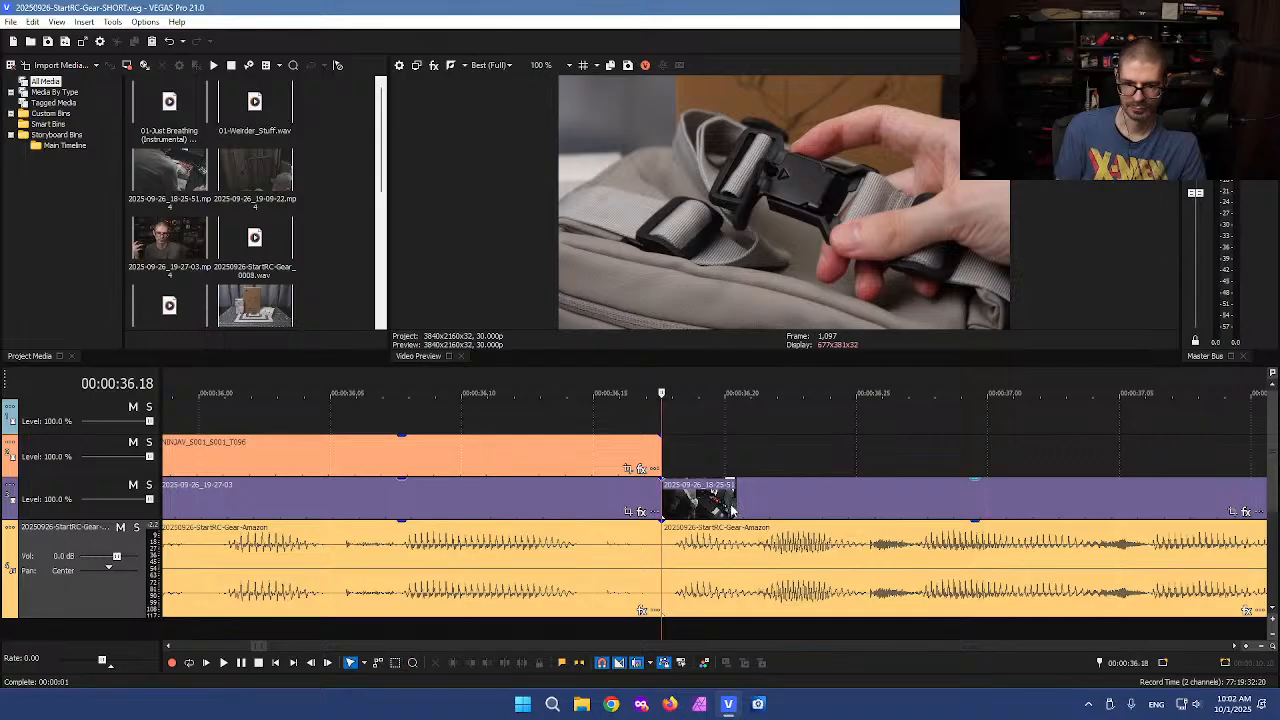
Play the edited timeline from the beginning to review it
left_click(713, 445)
scroll(718, 450, "down", 5)
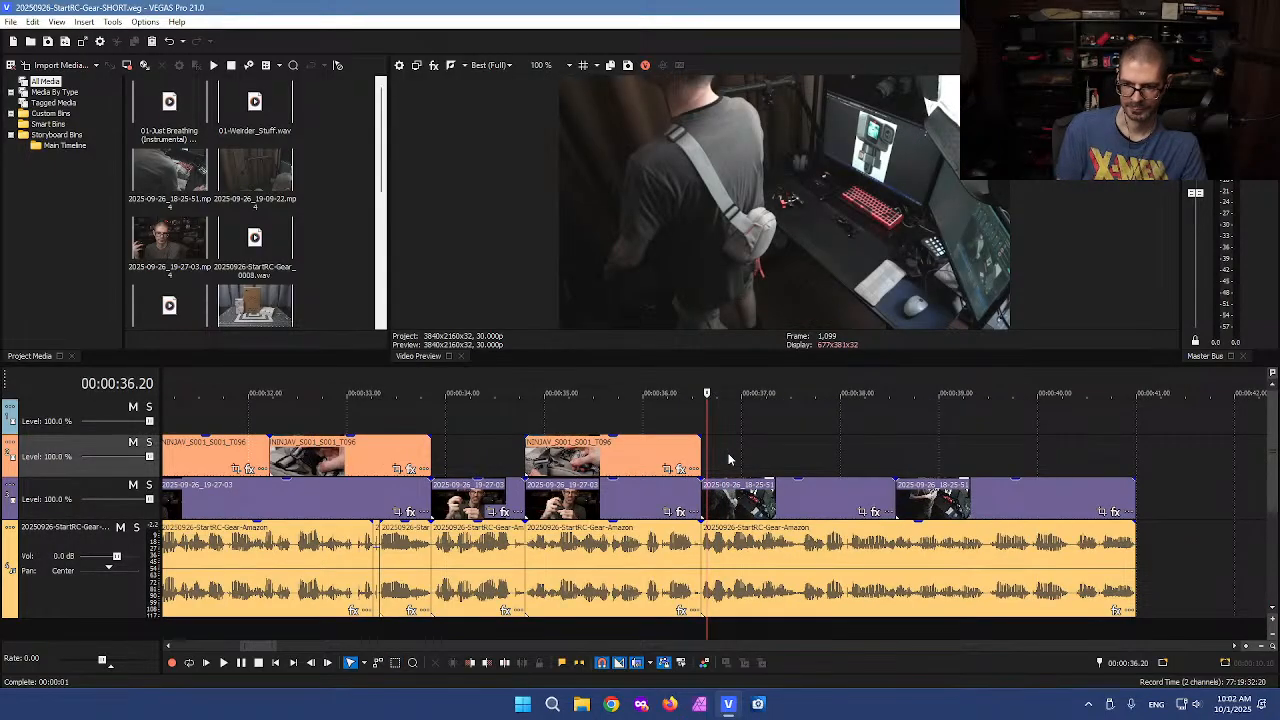
scroll(729, 459, "down", 5)
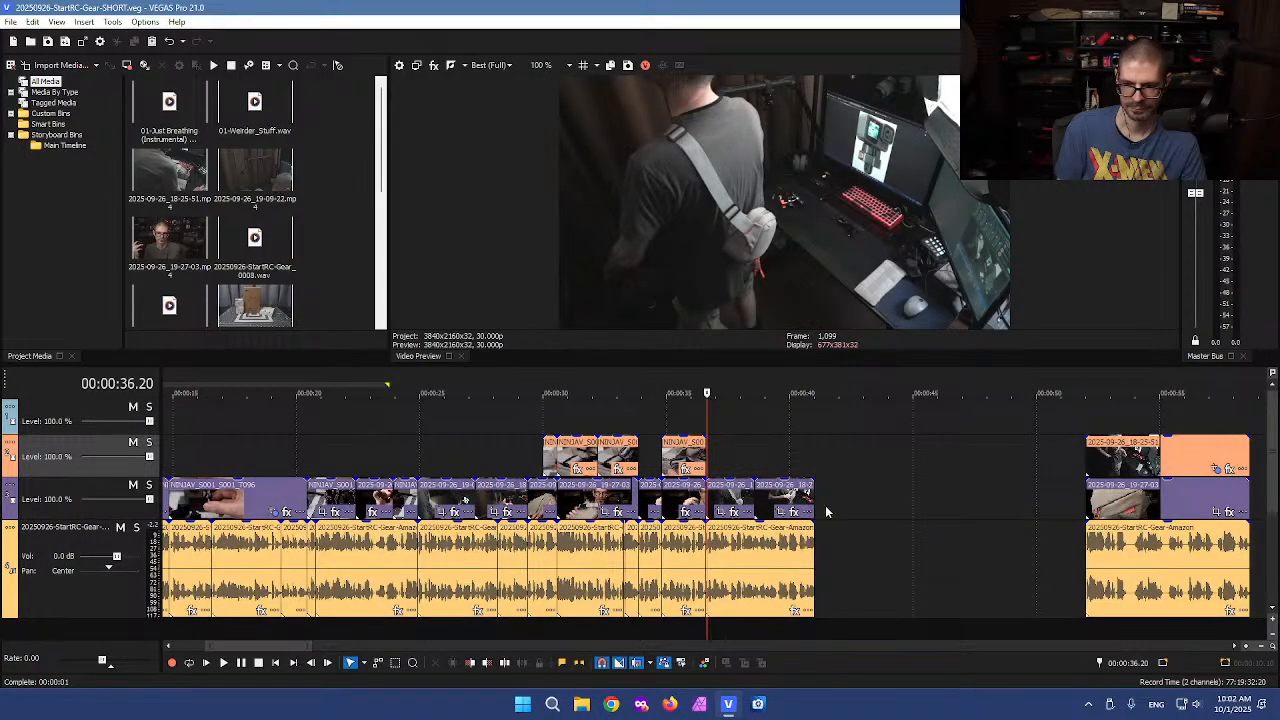
left_click(826, 512)
scroll(780, 512, "down", 3)
left_click_drag(344, 454, 6, 455)
key("space")
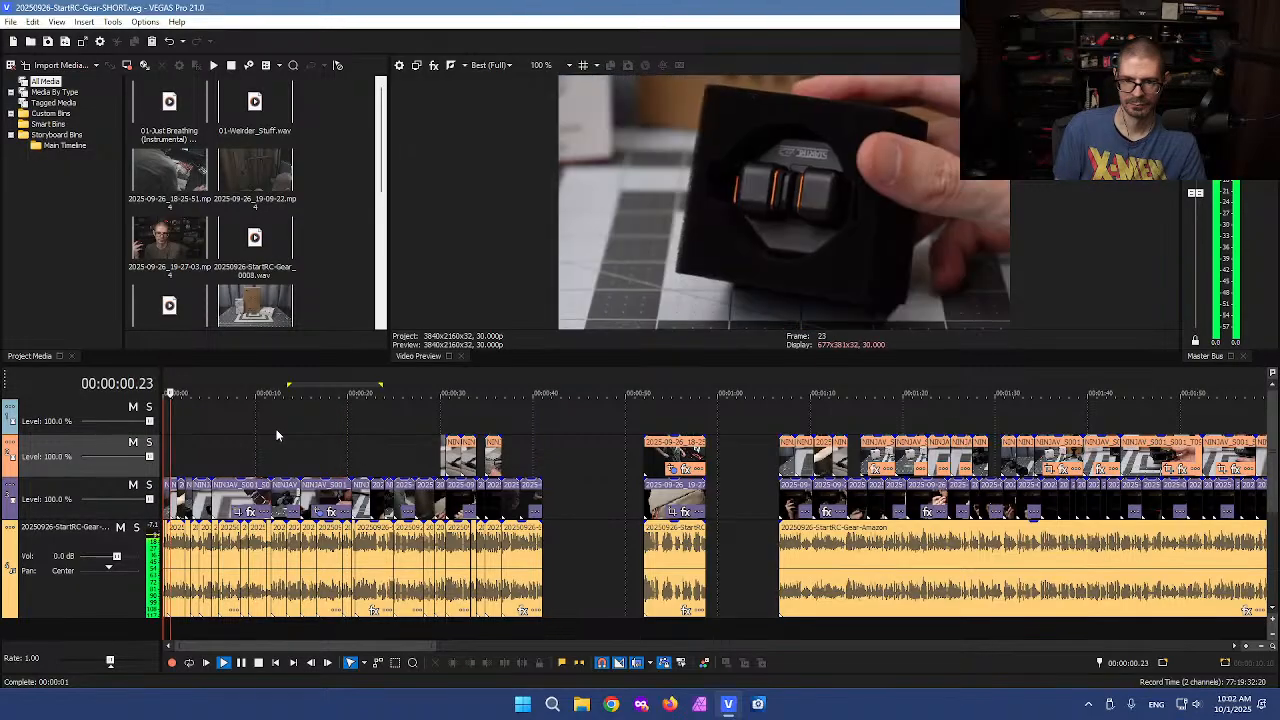
key("space")
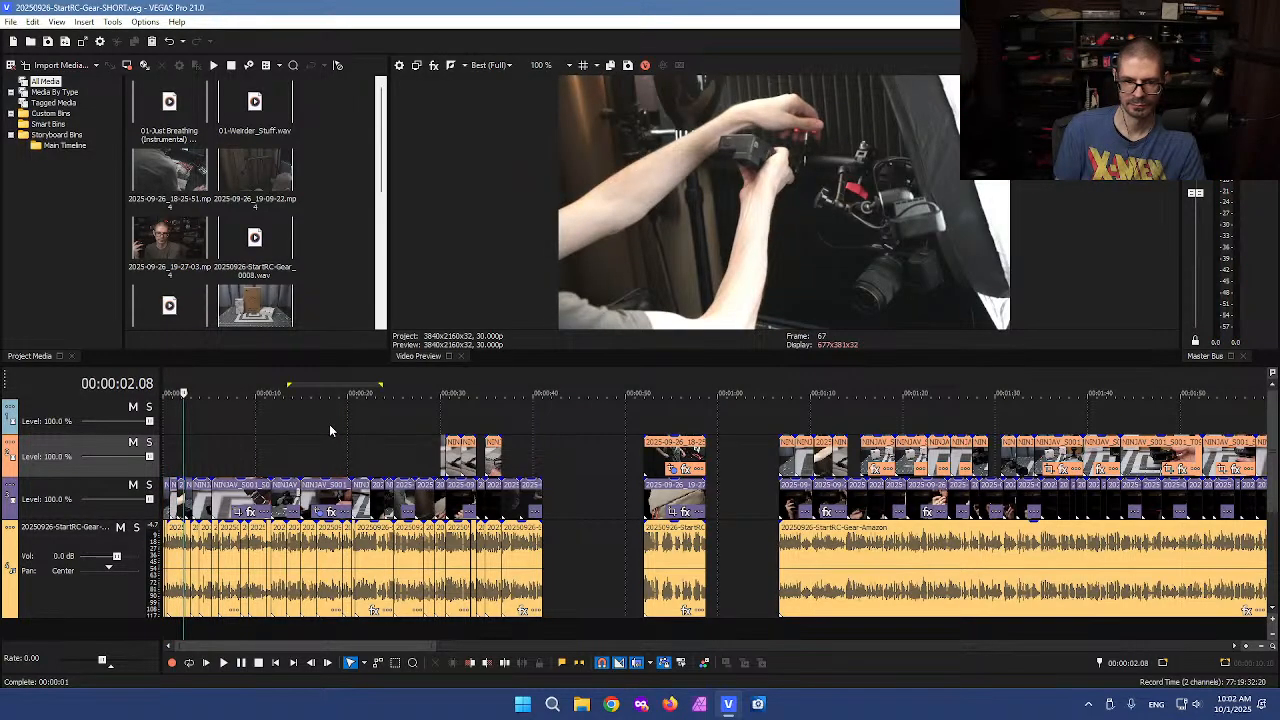
Scrub through the first 16 seconds of the timeline to check the B-roll
left_click_drag(193, 464, 231, 460)
scroll(260, 458, "up", 3)
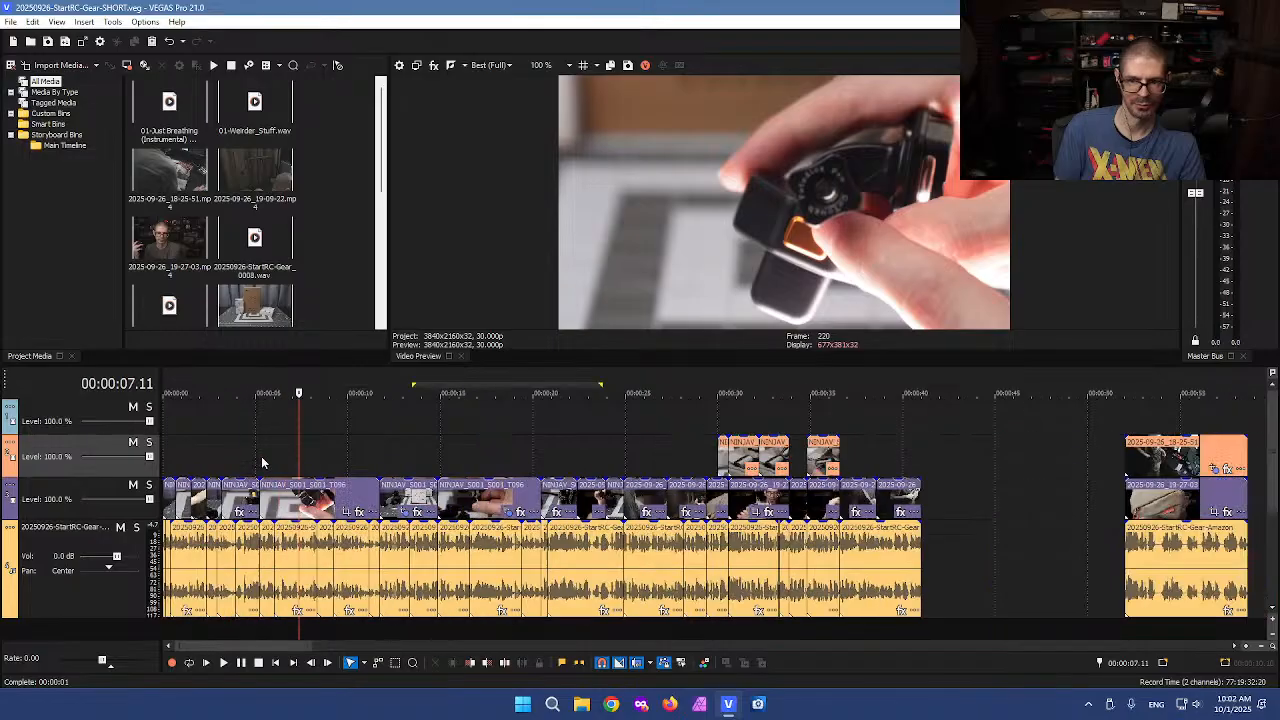
left_click(421, 455)
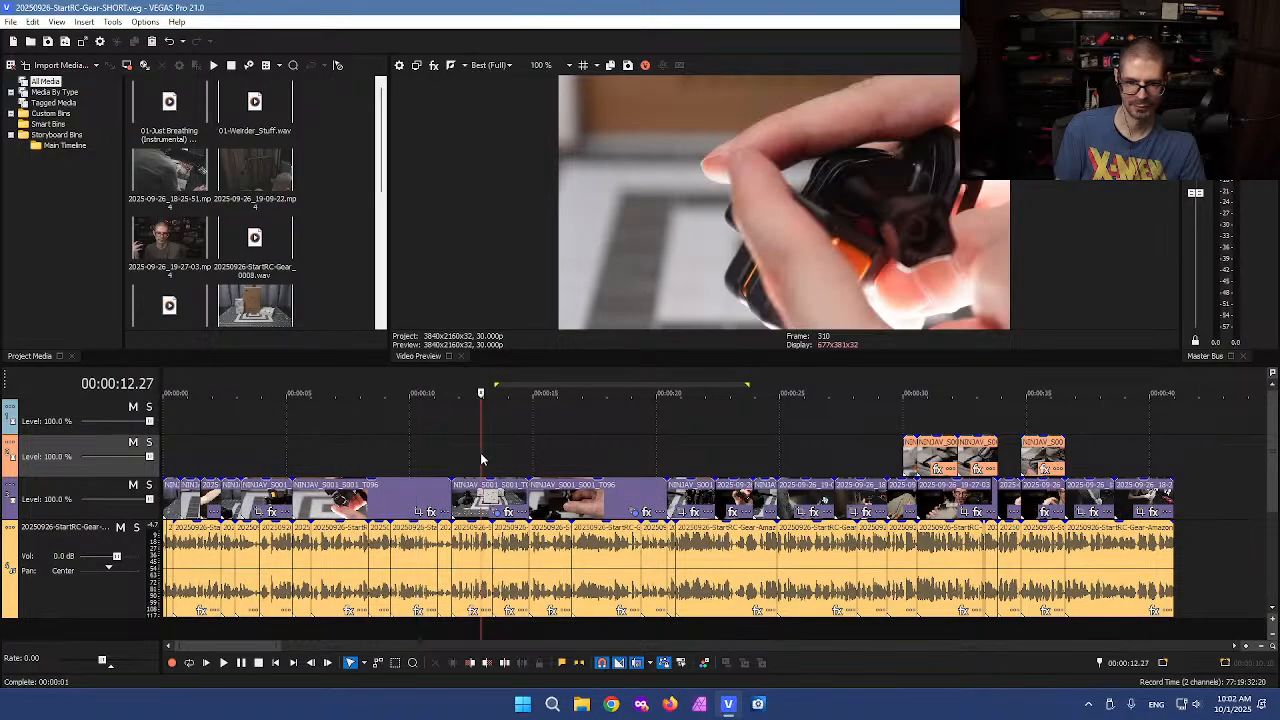
left_click(480, 456)
left_click(428, 461)
left_click(583, 469)
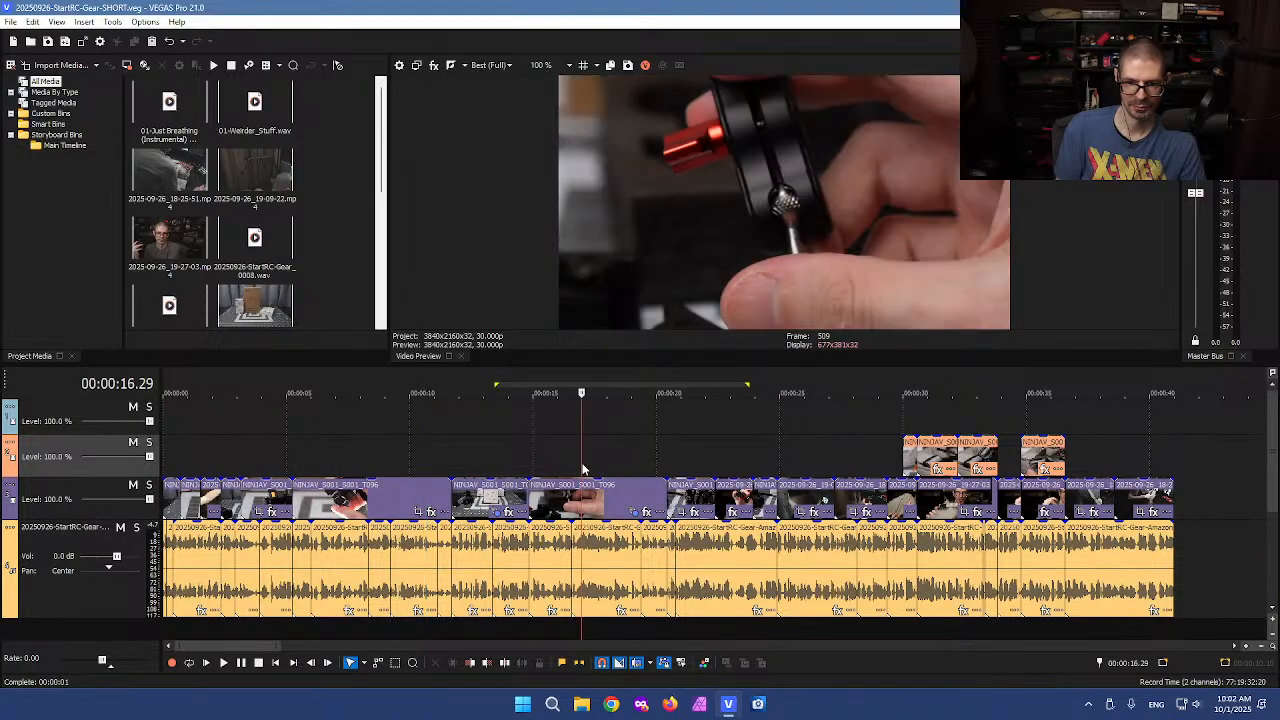
left_click(367, 460)
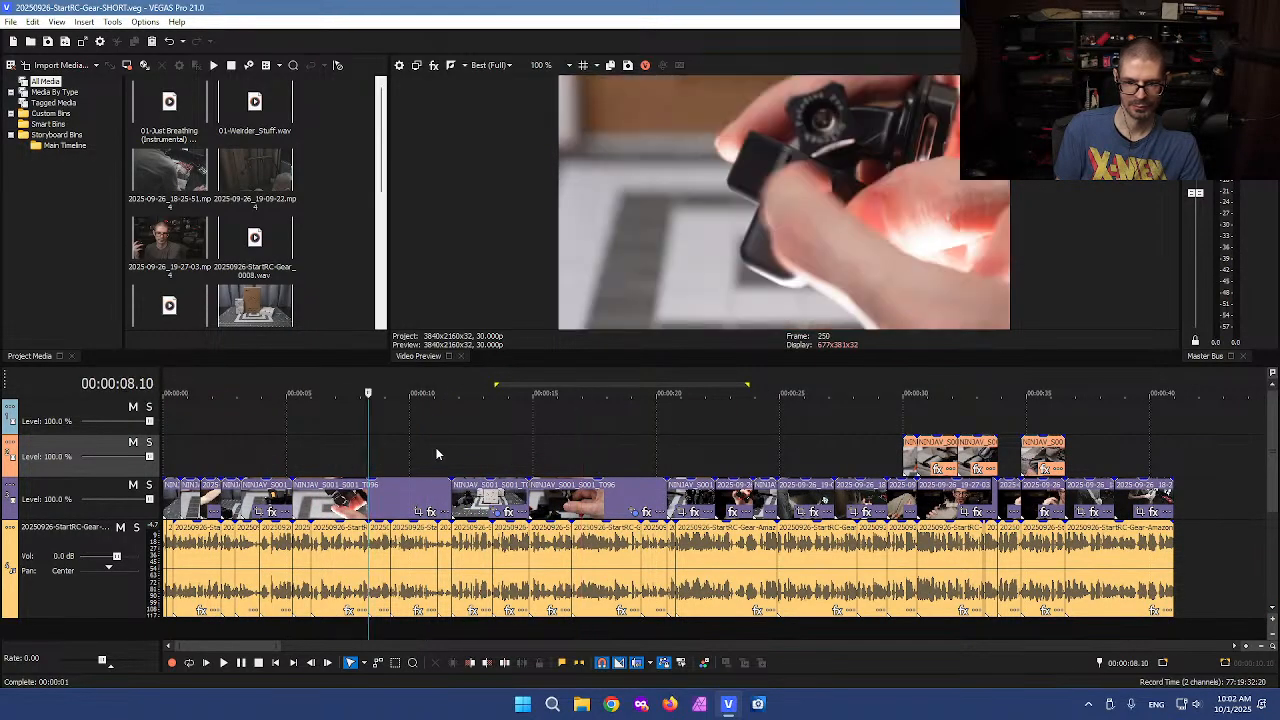
left_click(1181, 447)
Play the timeline from about 6:28 to review the later section
scroll(1100, 465, "down", 4)
scroll(909, 494, "down", 3)
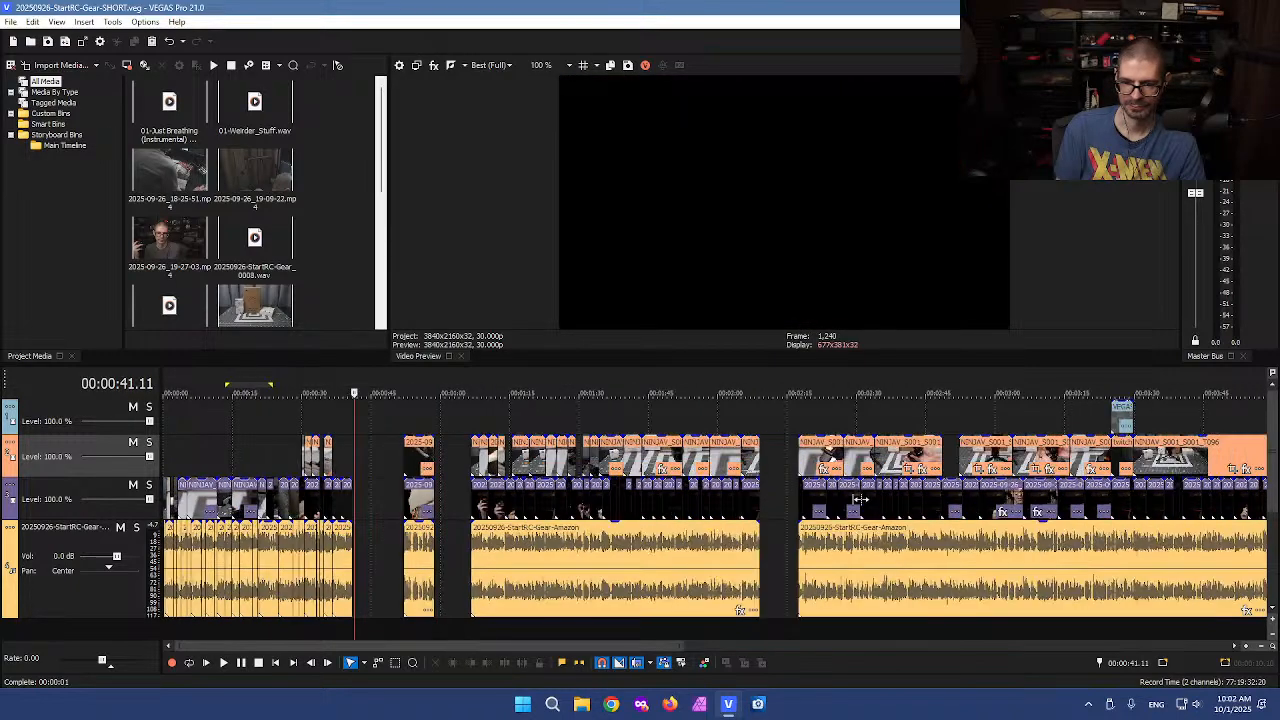
scroll(938, 480, "down", 3)
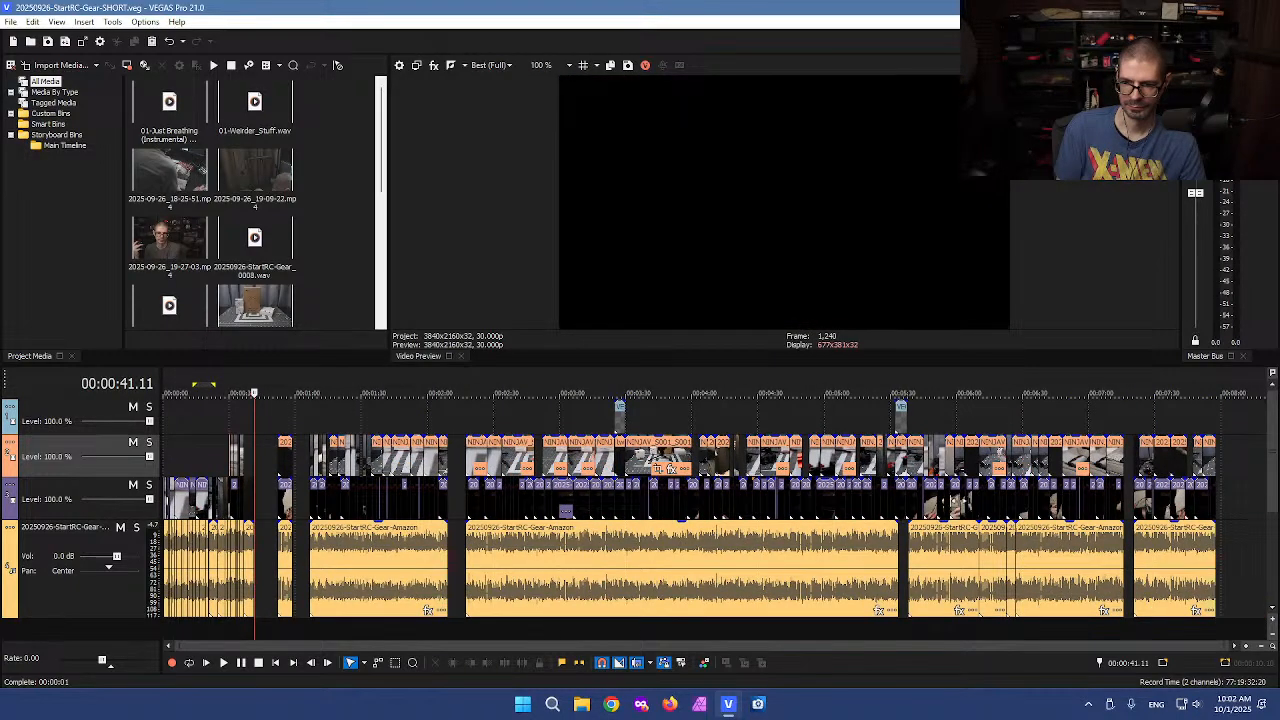
left_click(1020, 500)
scroll(1020, 500, "up", 6)
key("space")
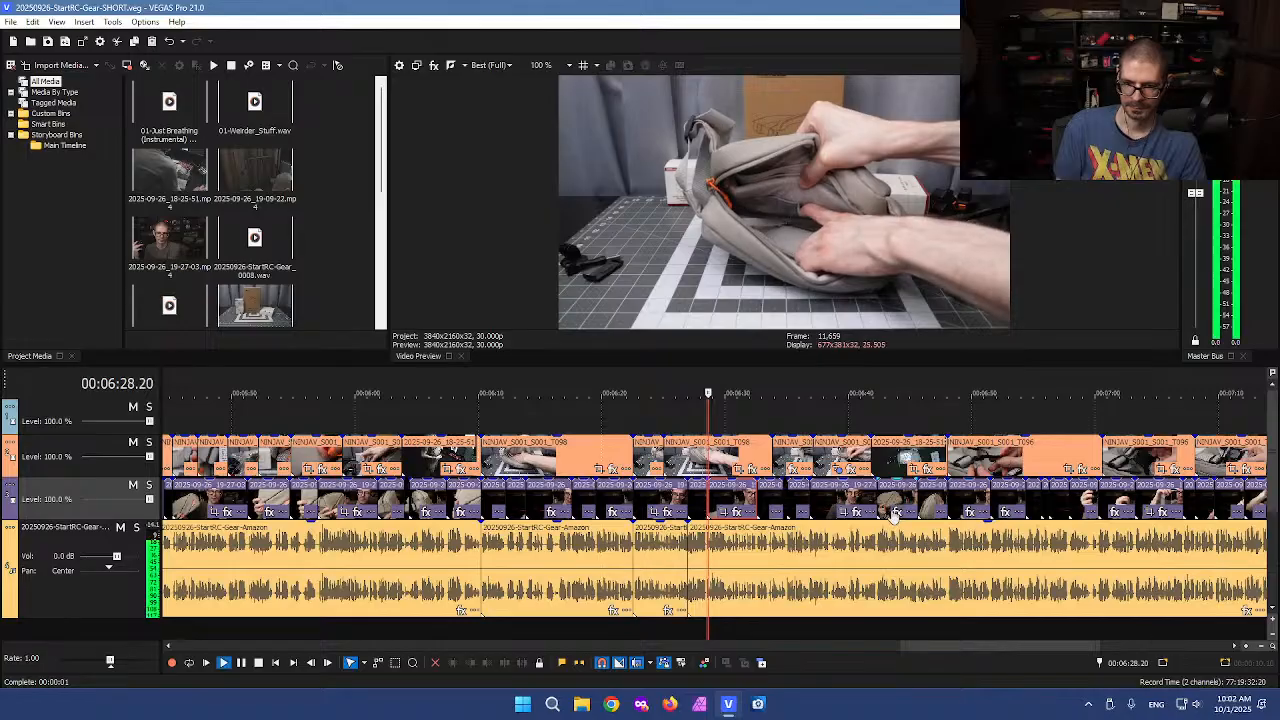
scroll(838, 515, "up", 6)
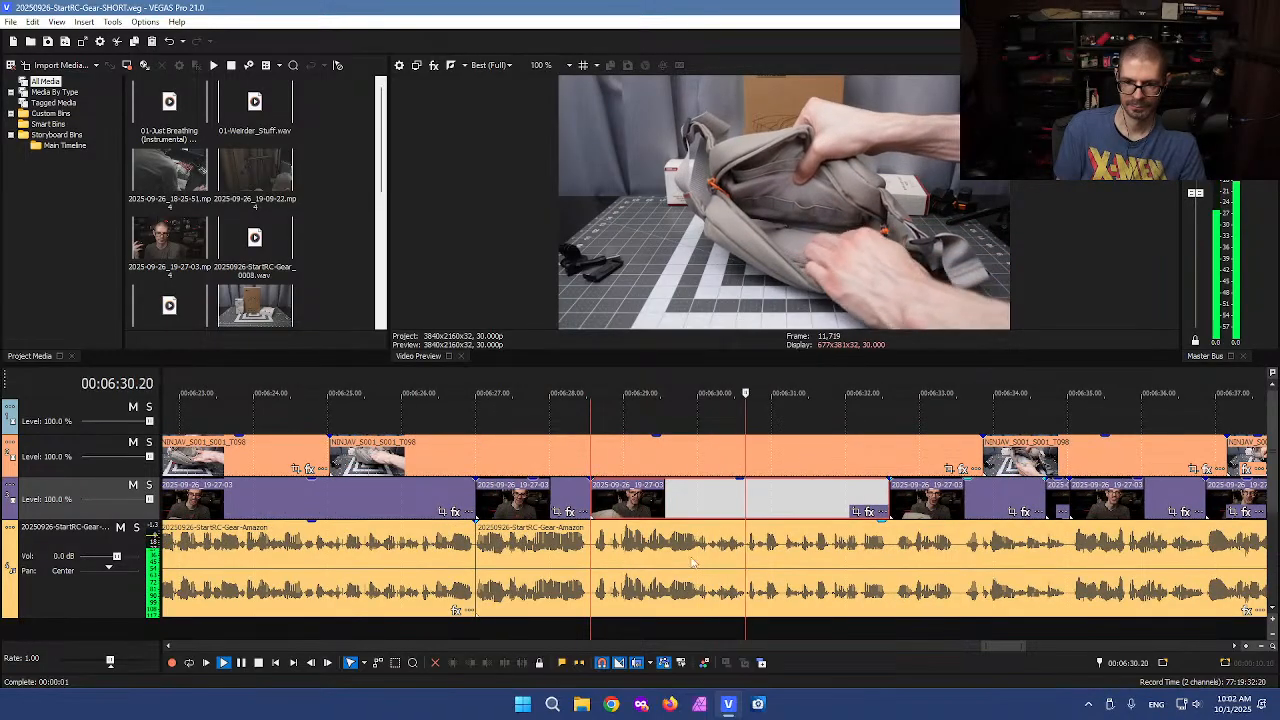
Split all tracks at about 6:28.17 and 6:33.15 and cut out the segment between them
left_click(597, 570)
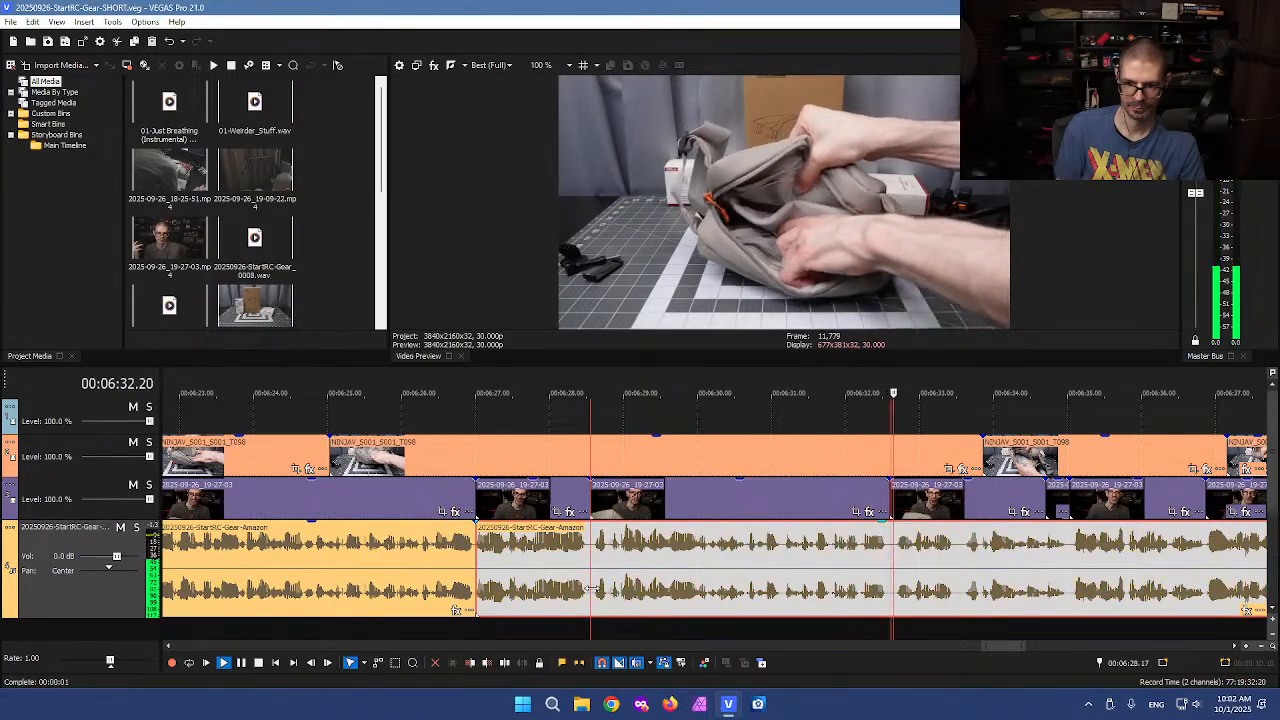
key("Return")
left_click(593, 600)
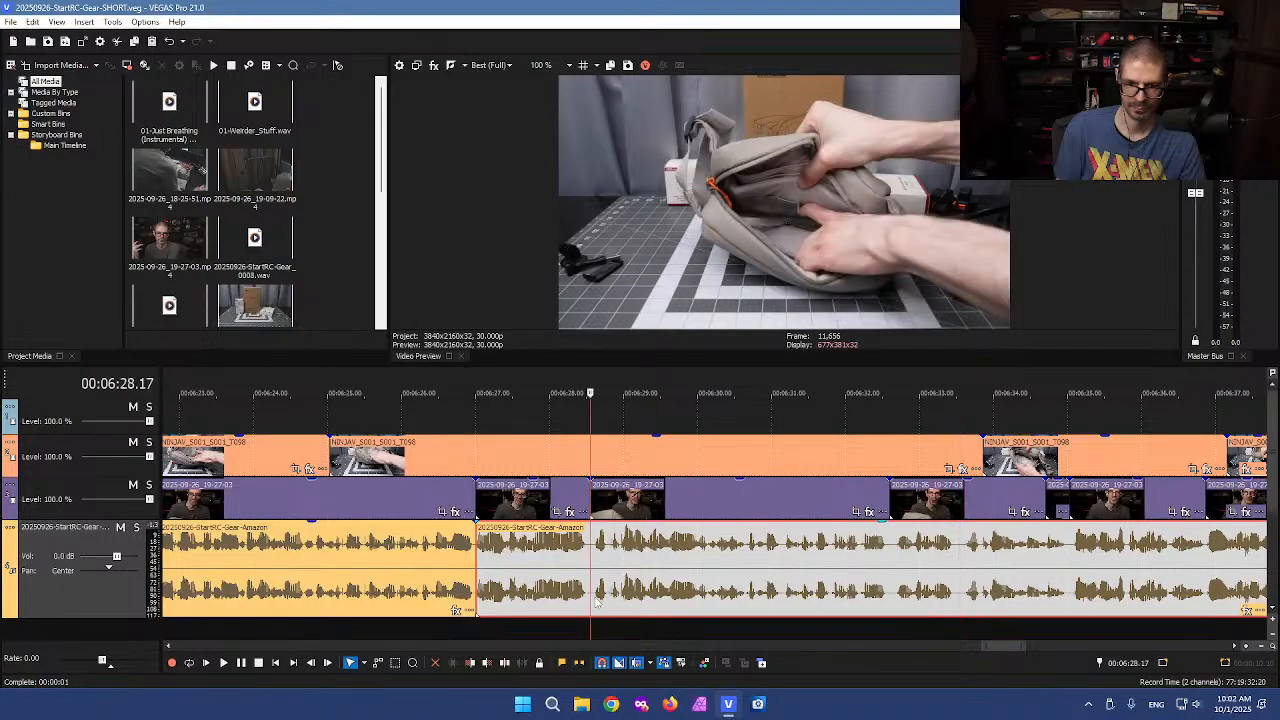
left_click(590, 622)
key("s")
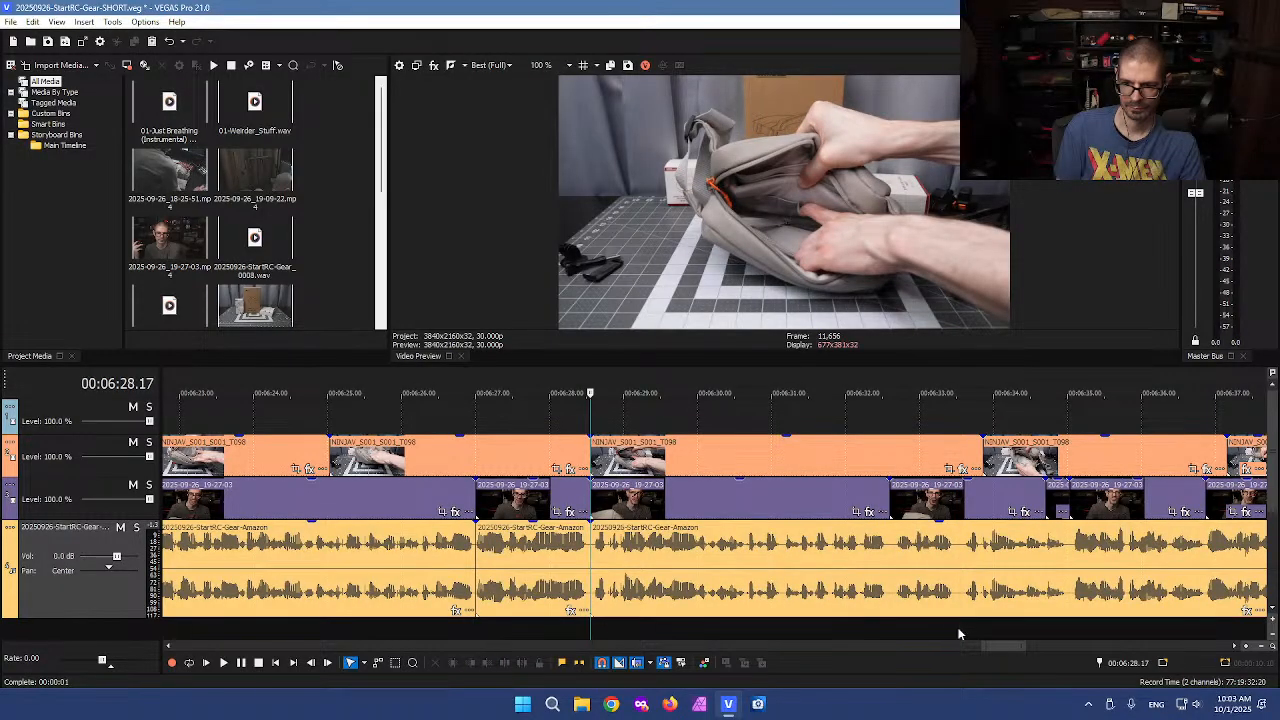
left_click(958, 630)
key("s")
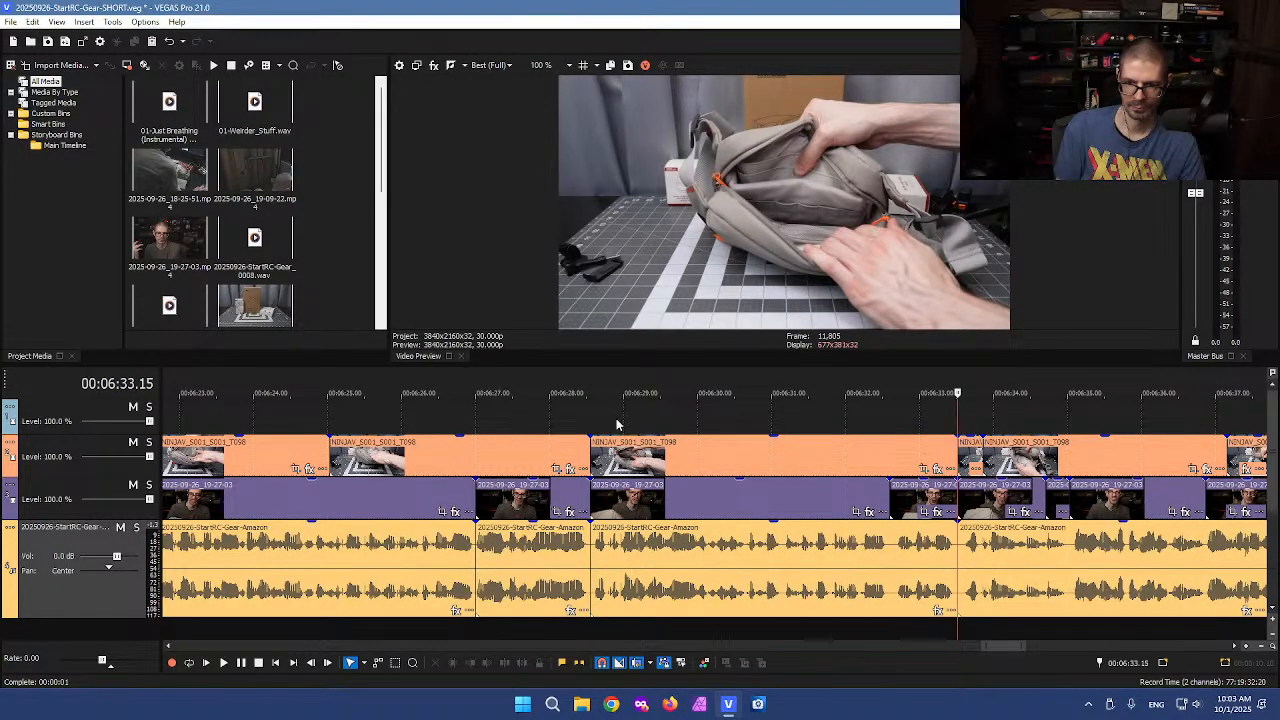
key("ctrl+d")
left_click_drag(614, 420, 942, 636)
key("Delete")
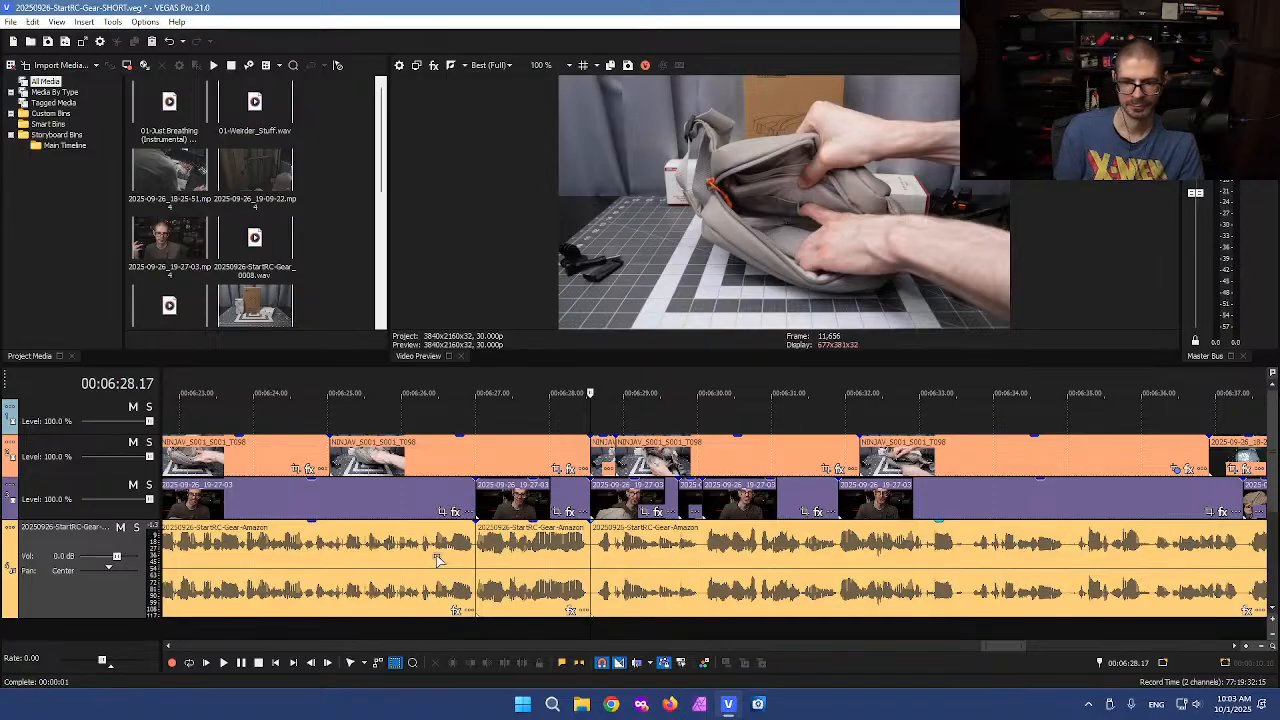
Paste the cut segment onto the timeline at about 0:43, after the earlier clips
scroll(360, 545, "down", 8)
scroll(360, 545, "down", 4)
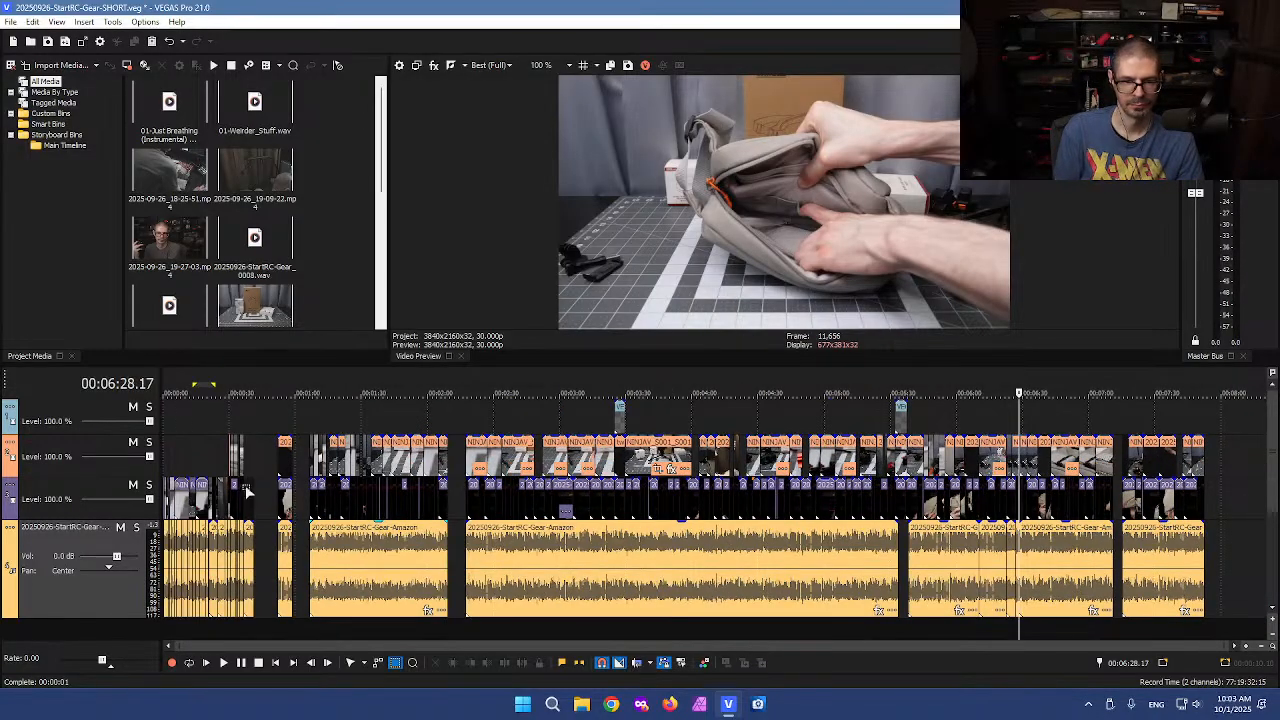
left_click(260, 459)
scroll(260, 459, "up", 8)
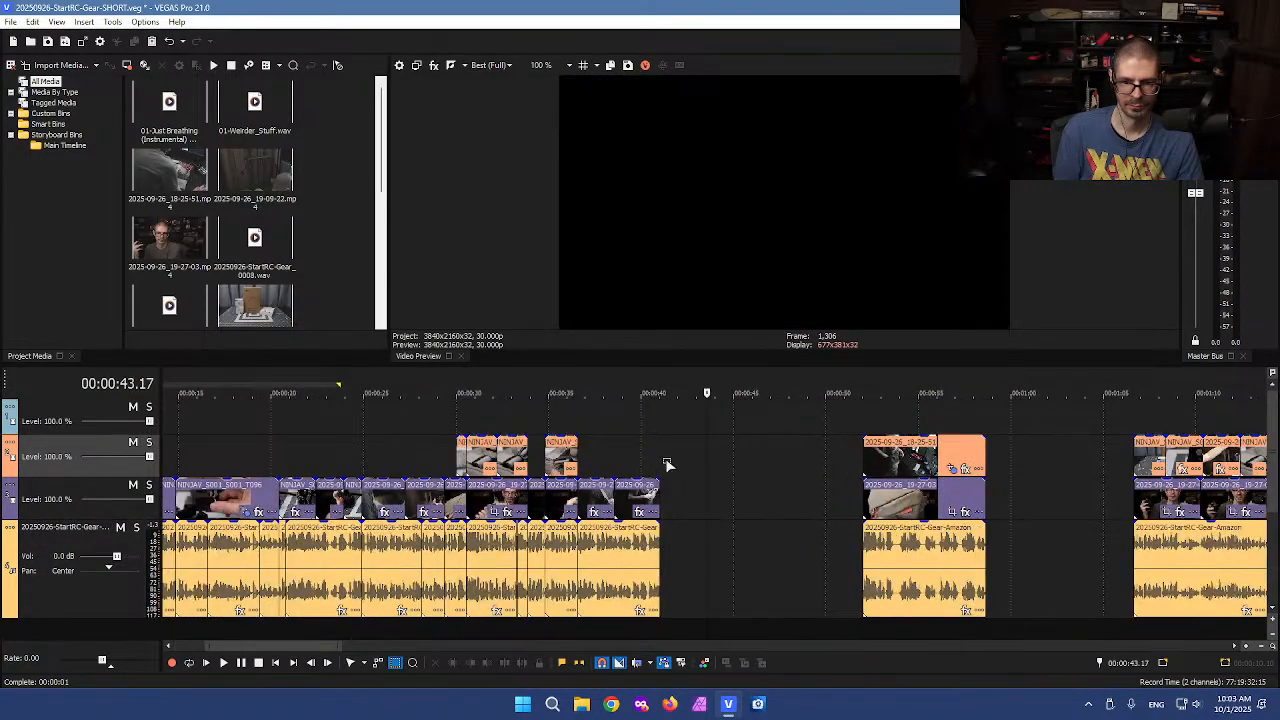
left_click(656, 494)
key("ctrl+v")
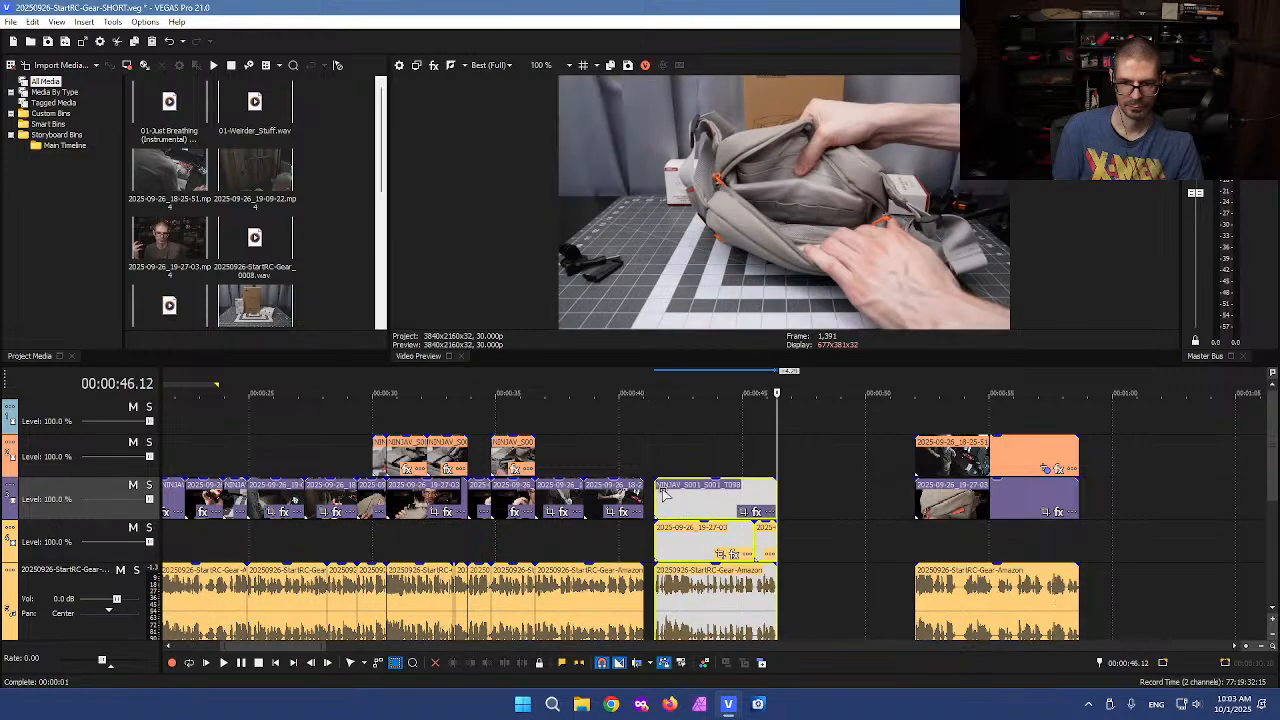
key("ctrl+z")
left_click(660, 459)
key("ctrl+v")
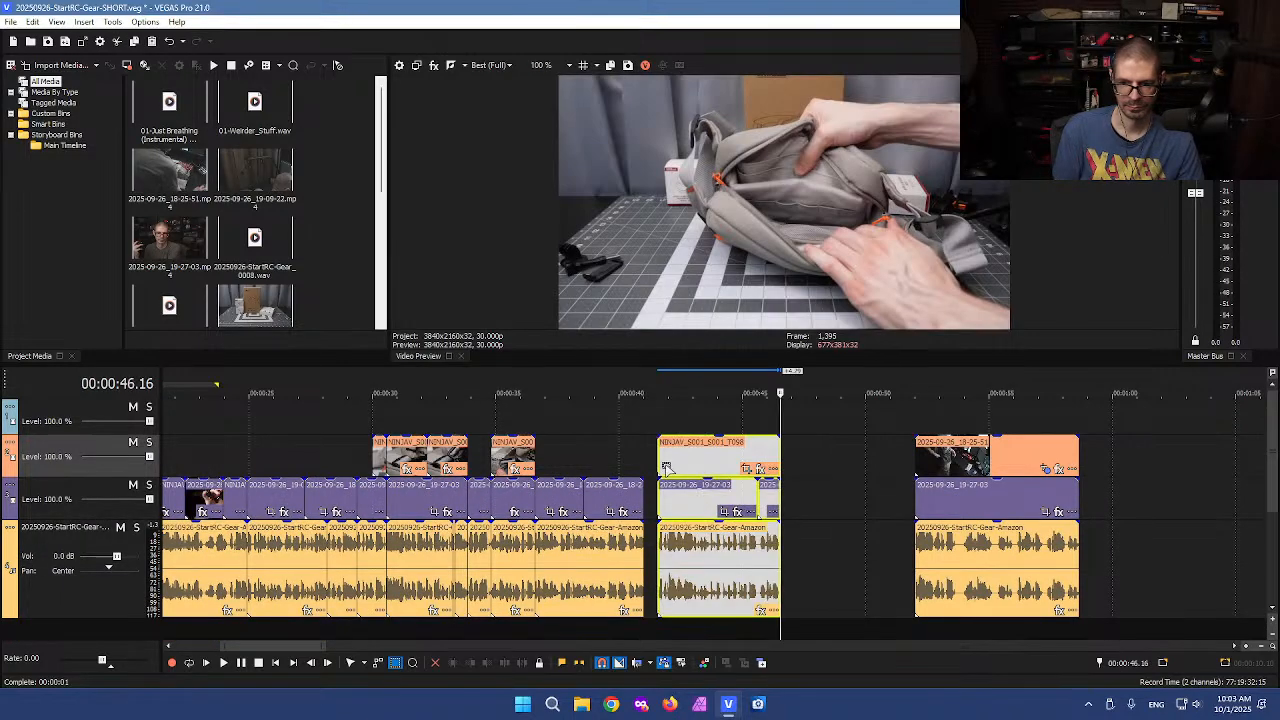
Move the pasted segment left to close the gap after the preceding clips at about 0:41
scroll(690, 462, "up", 3)
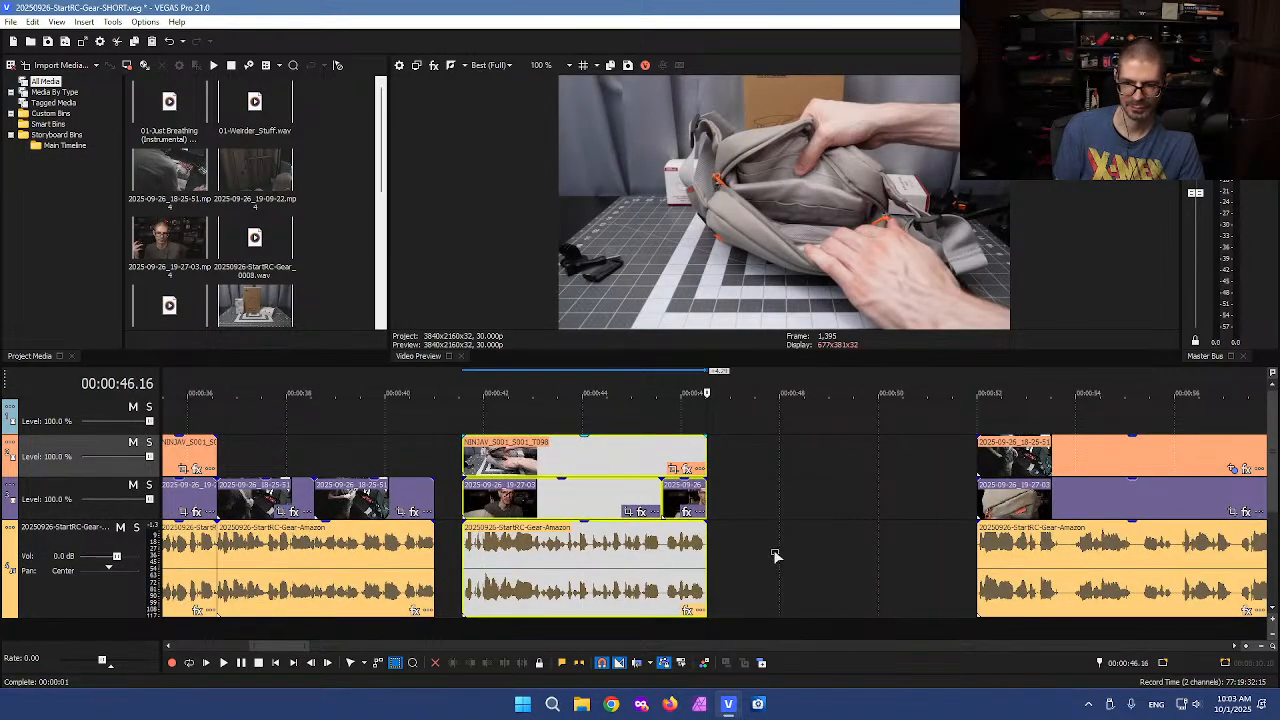
left_click(443, 427)
scroll(600, 443, "up", 2)
left_click_drag(700, 408, 1092, 592)
left_click_drag(871, 597, 830, 597)
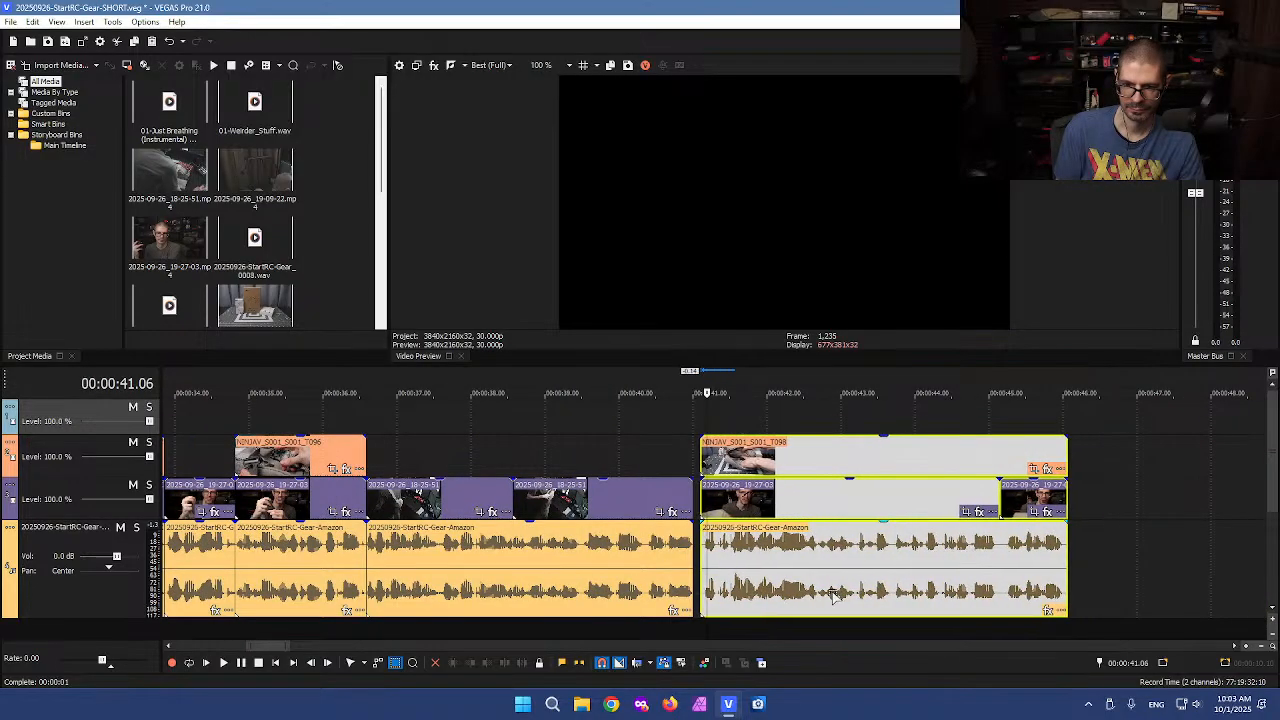
left_click(905, 550)
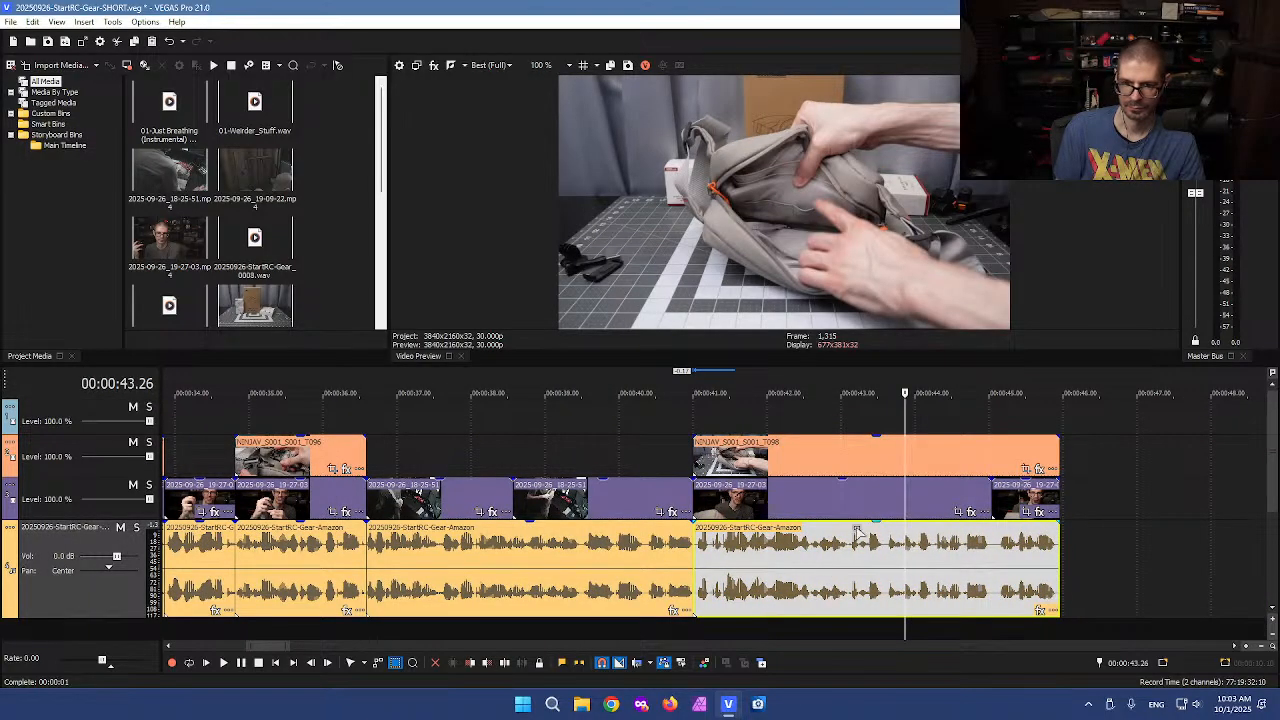
Try shifting the pasted B-roll clip later, preview the section from about 0:40, and move it back
left_click(778, 438)
scroll(778, 438, "down", 2)
scroll(814, 455, "up", 3)
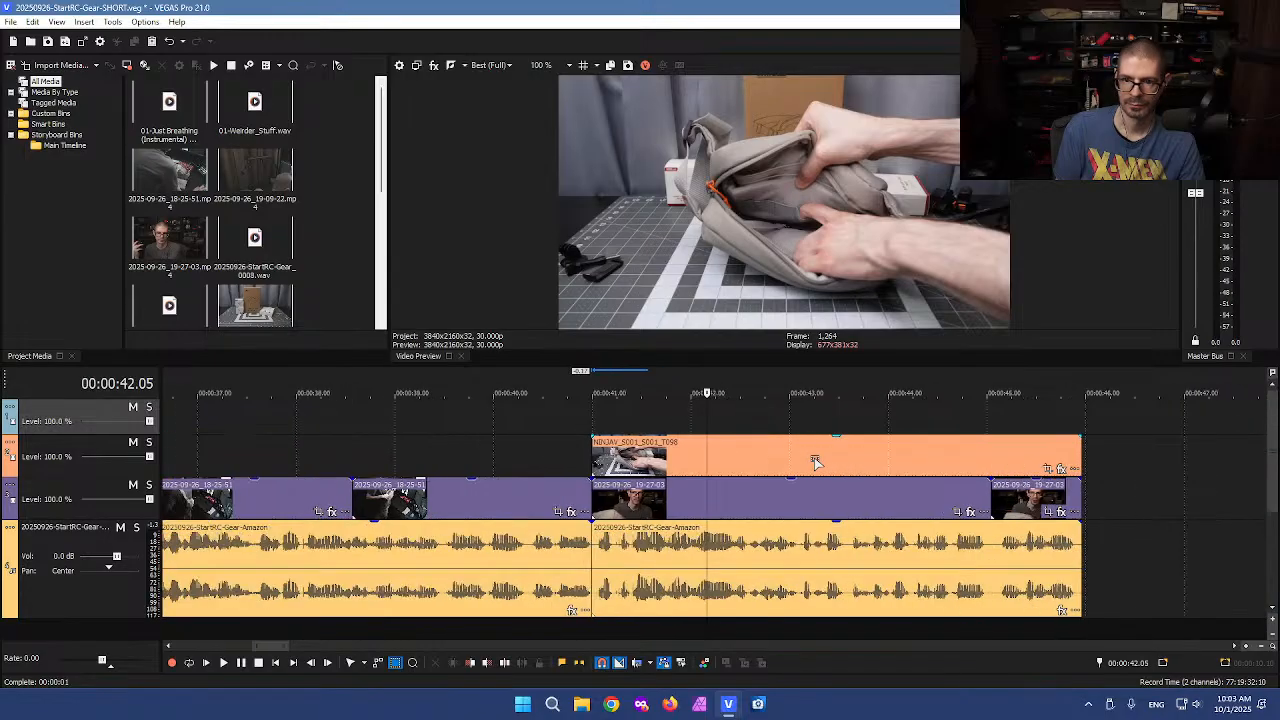
scroll(815, 461, "down", 2)
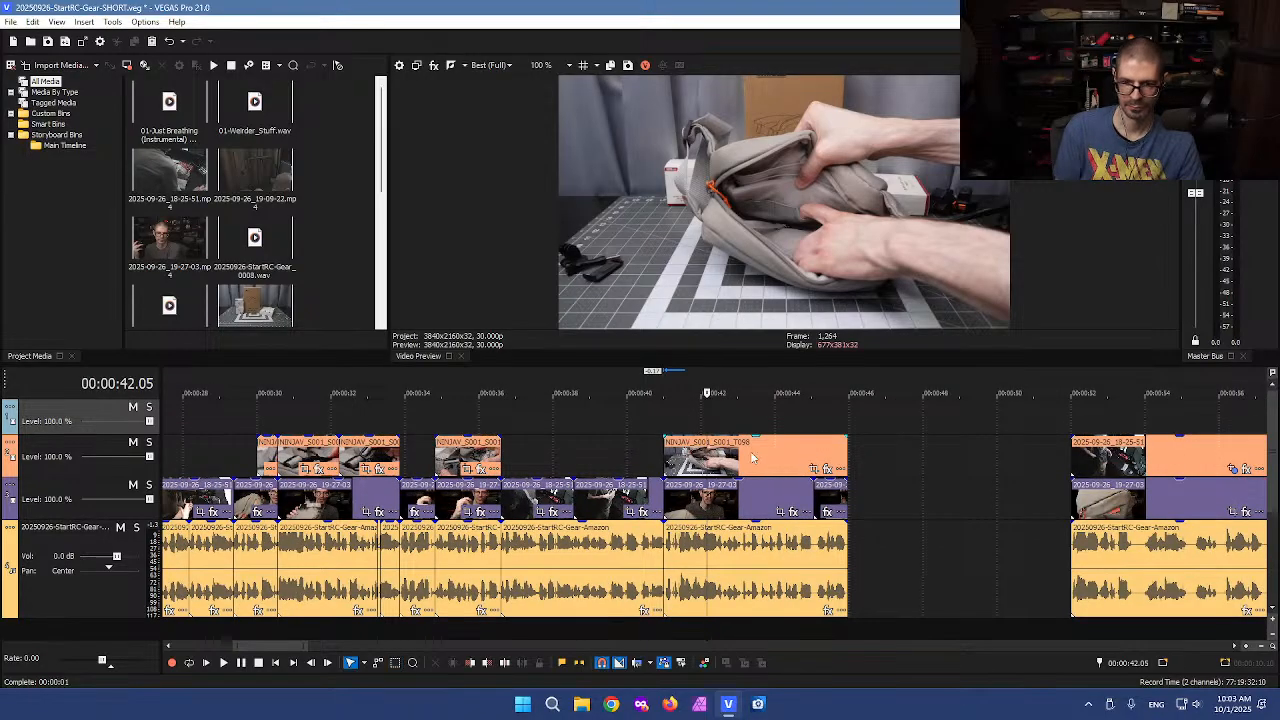
left_click(752, 458)
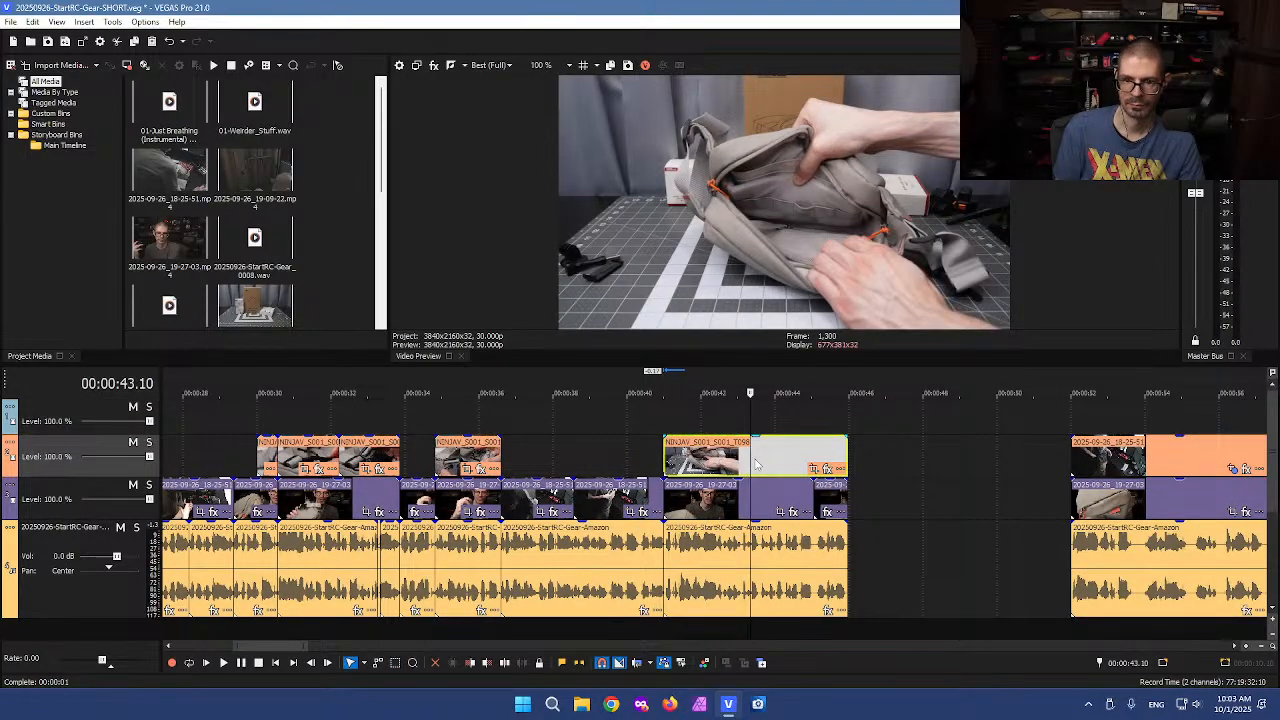
scroll(752, 455, "up", 2)
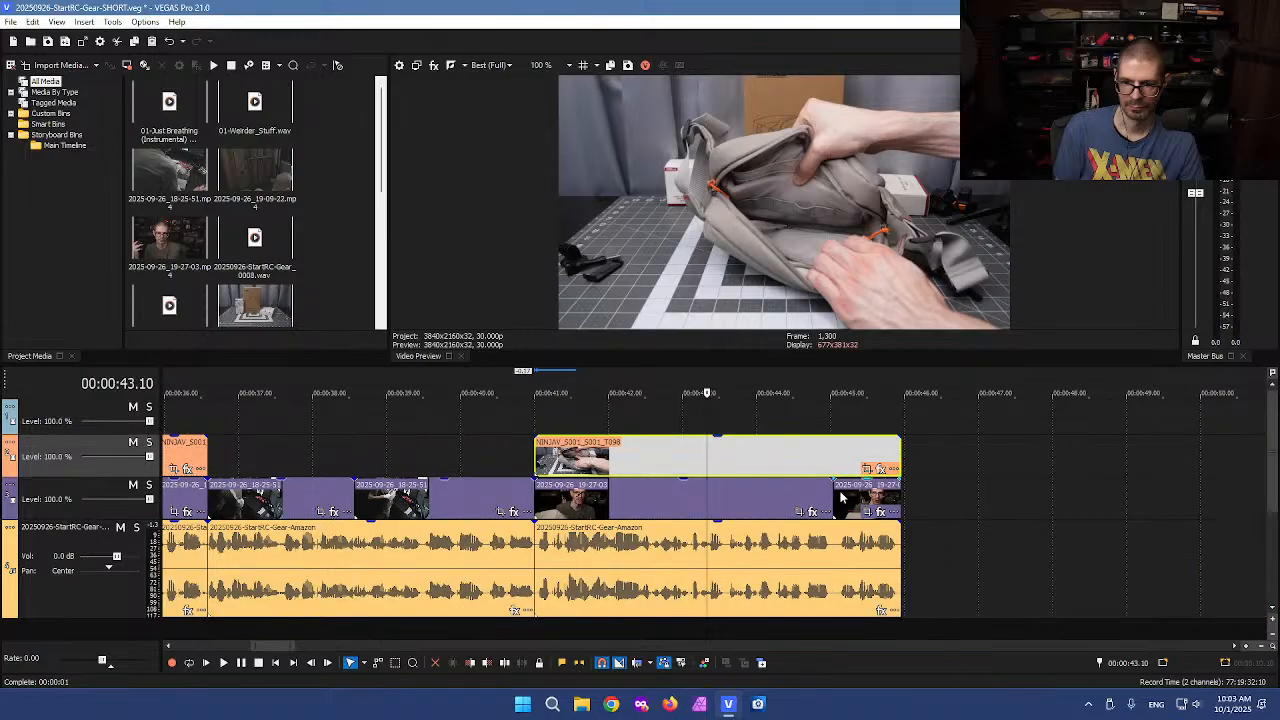
left_click(765, 505)
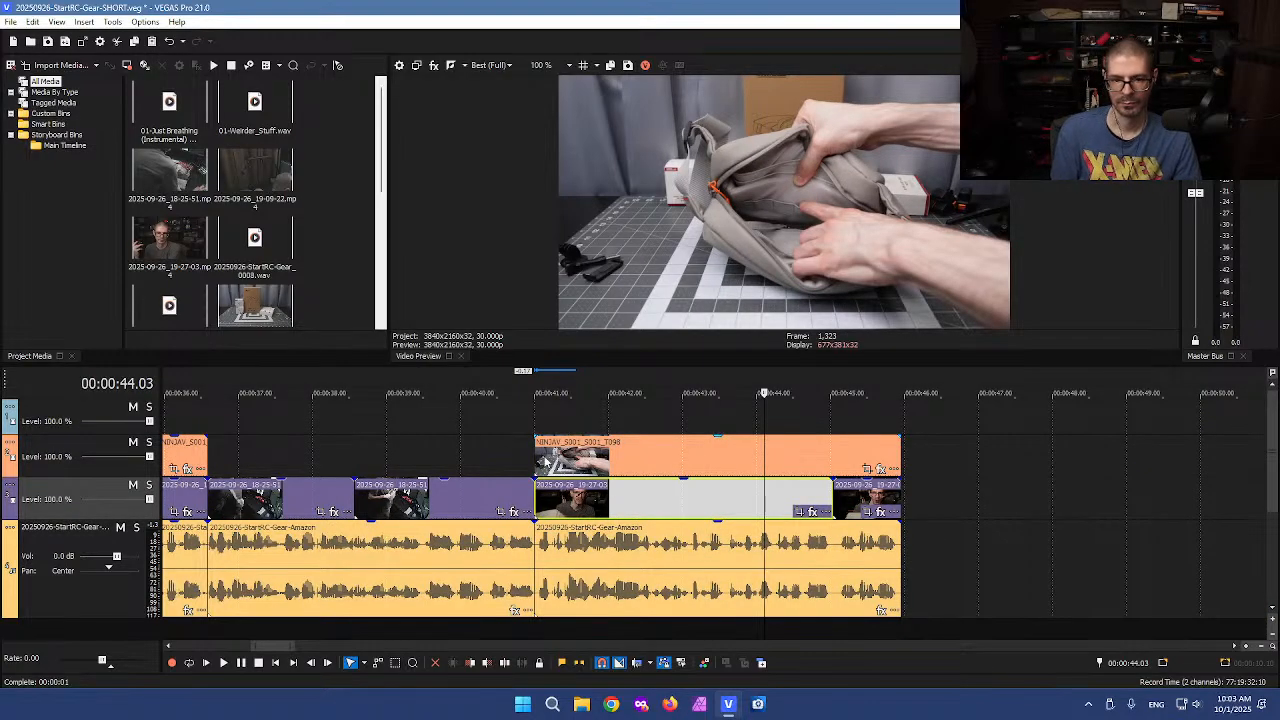
left_click_drag(533, 456, 648, 458)
left_click(488, 440)
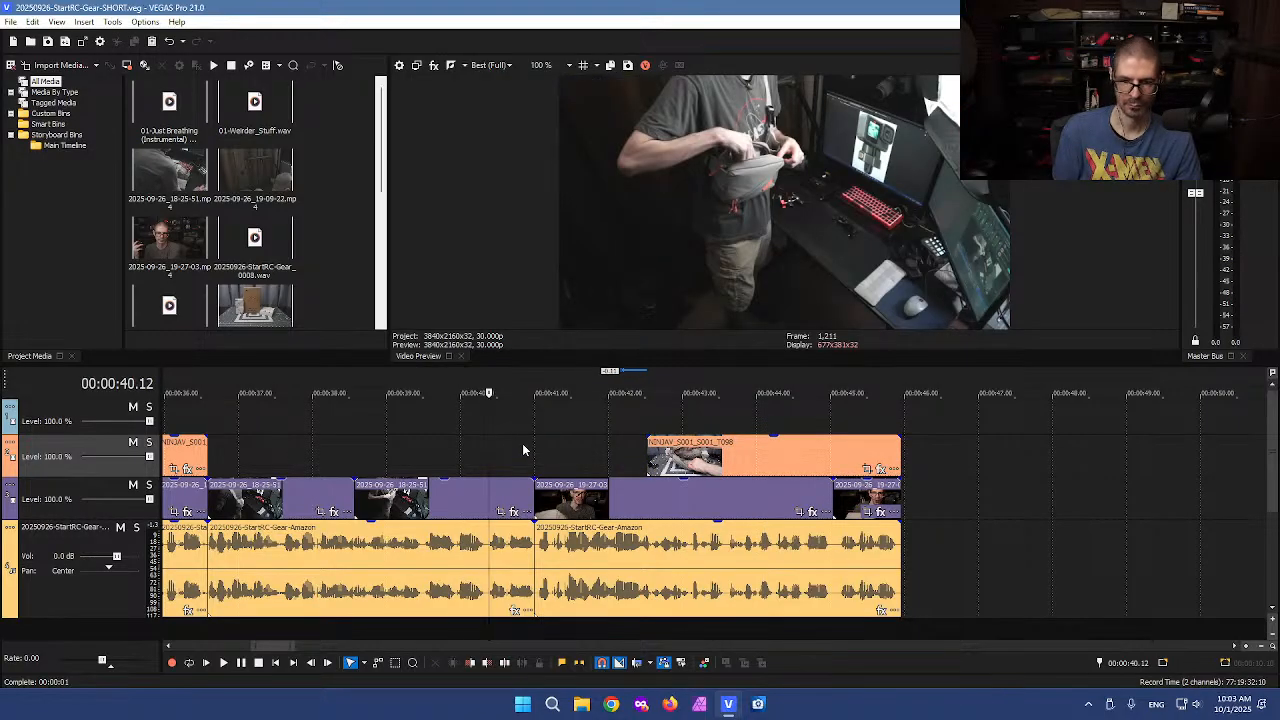
key("space")
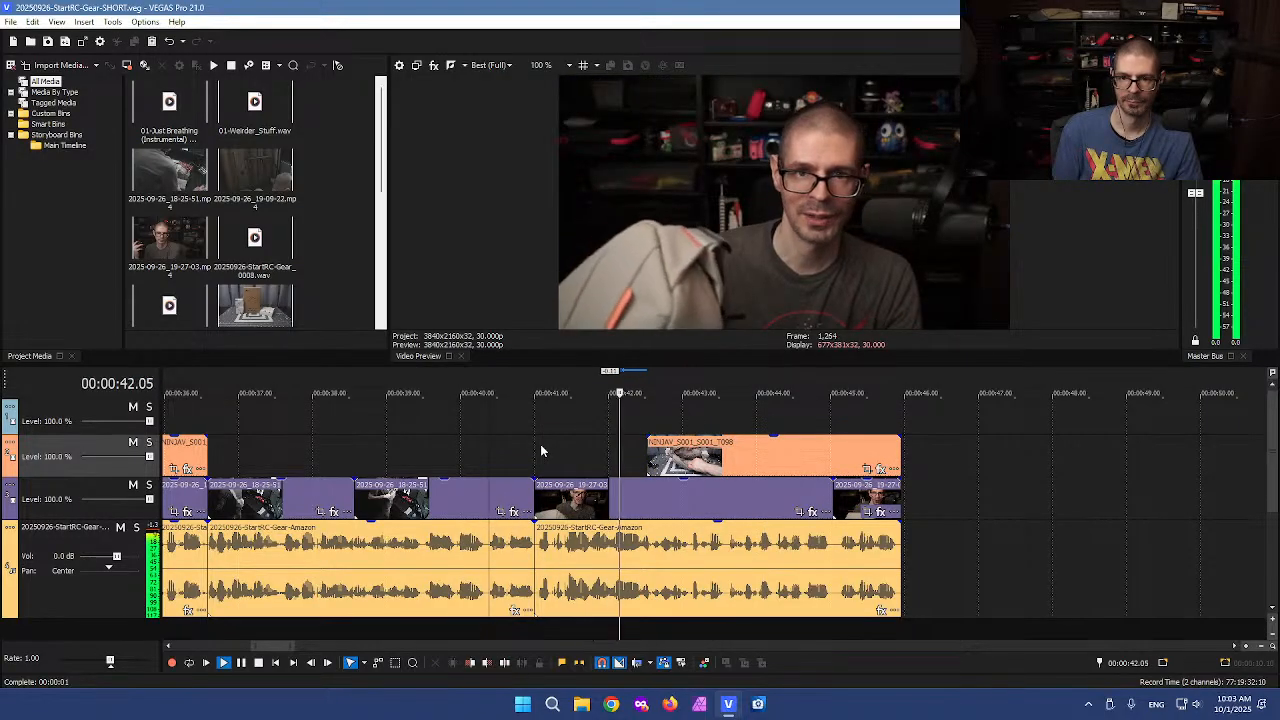
key("space")
left_click_drag(652, 460, 534, 456)
Delete the two talking-head clips under the pasted B-roll and move the B-roll down onto that video track
left_click(588, 498)
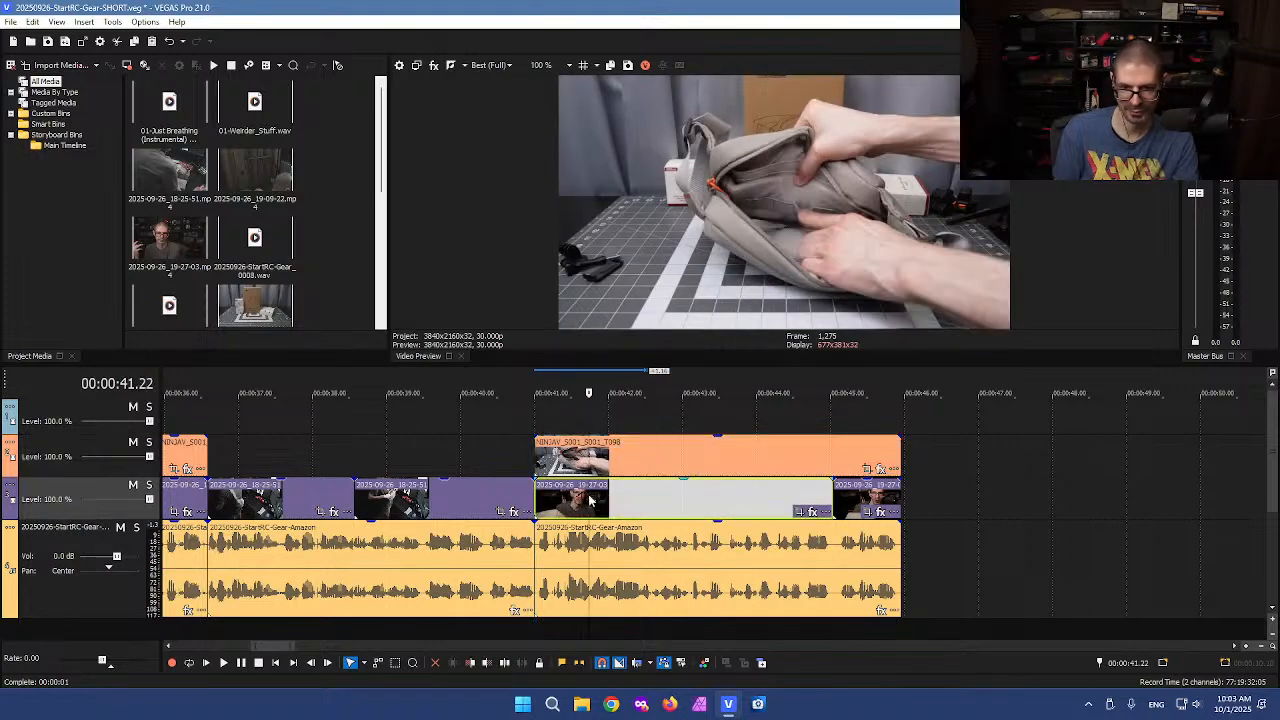
key("Delete")
left_click(848, 496)
key("Delete")
left_click_drag(763, 463, 745, 488)
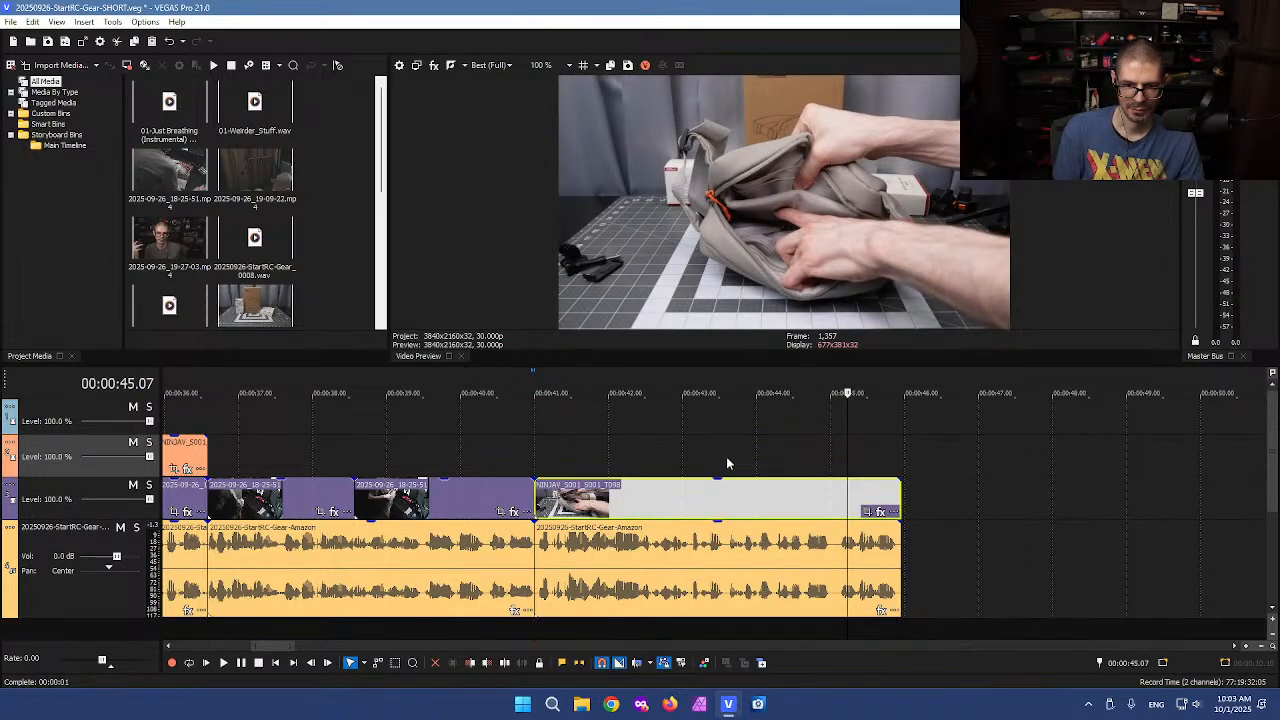
Split the voiceover twice around 0:45 and delete the short pause between the cuts
left_click(724, 460)
left_click(838, 545)
scroll(800, 570, "up", 5)
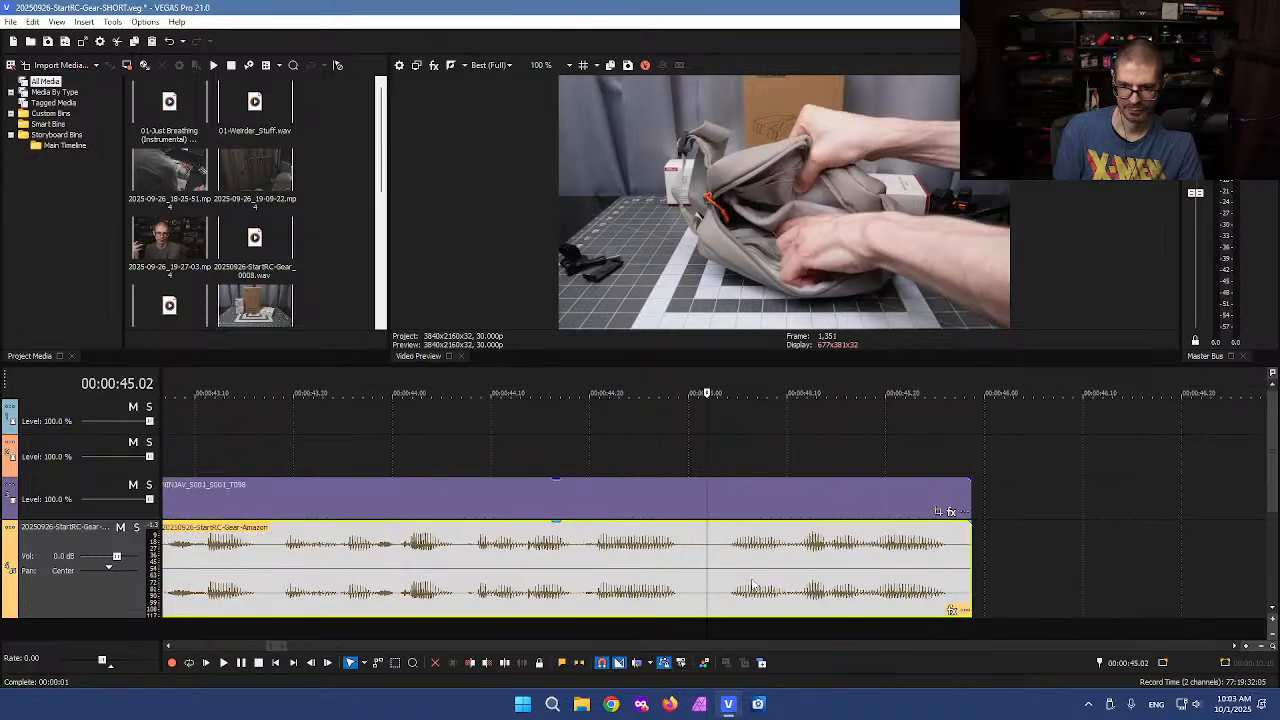
left_click(691, 567)
key("s")
left_click(720, 567)
key("s")
left_click(710, 567)
key("Delete")
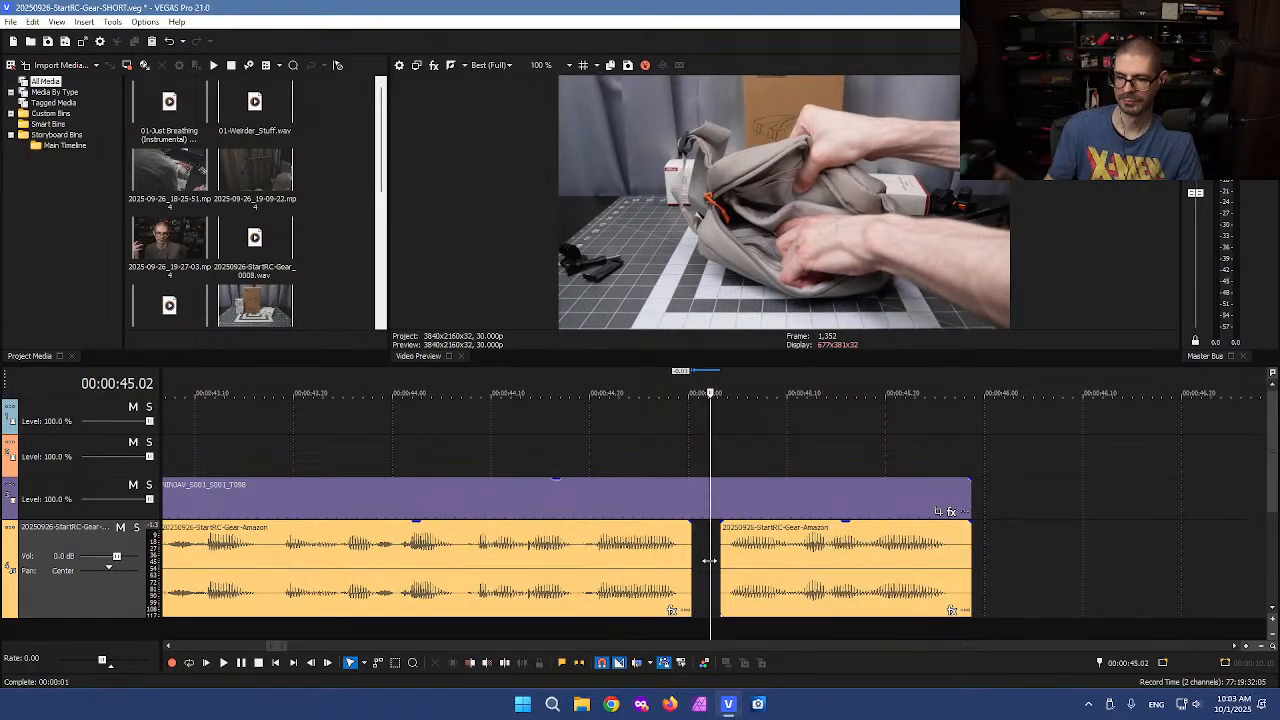
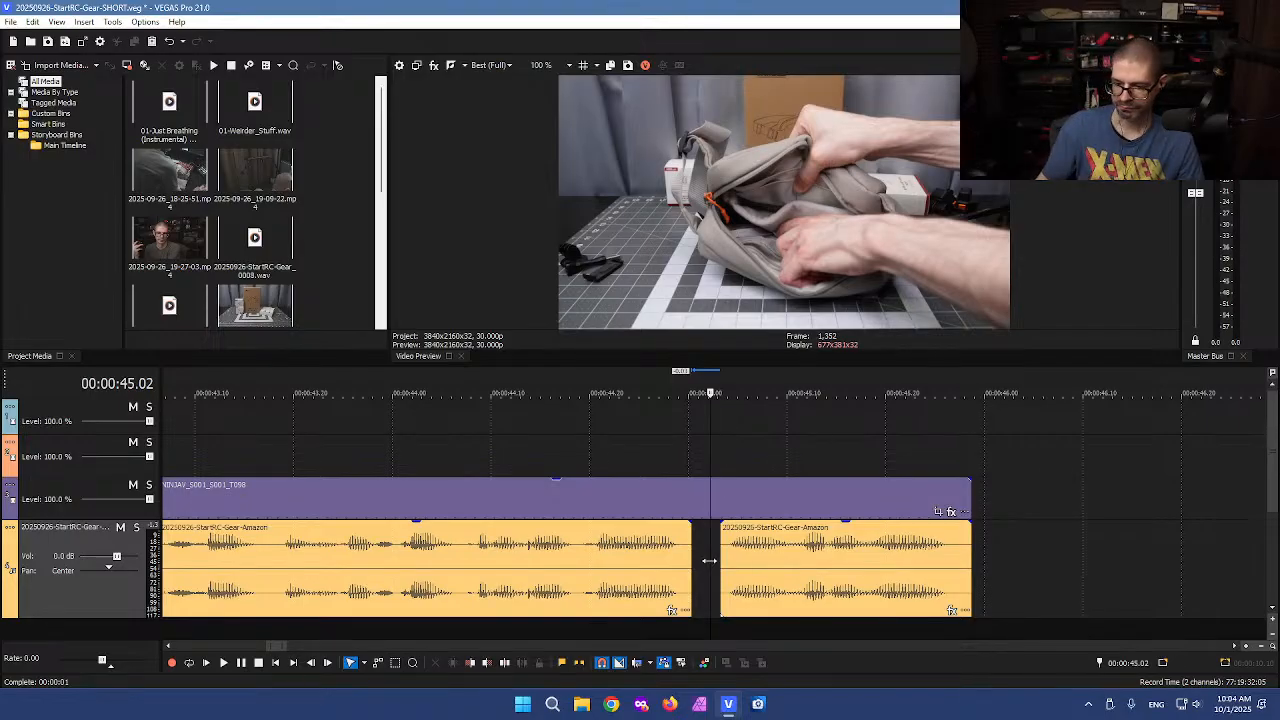
Slide the voiceover clip after the removed pause left to close the gap near 0:45
left_click(693, 508)
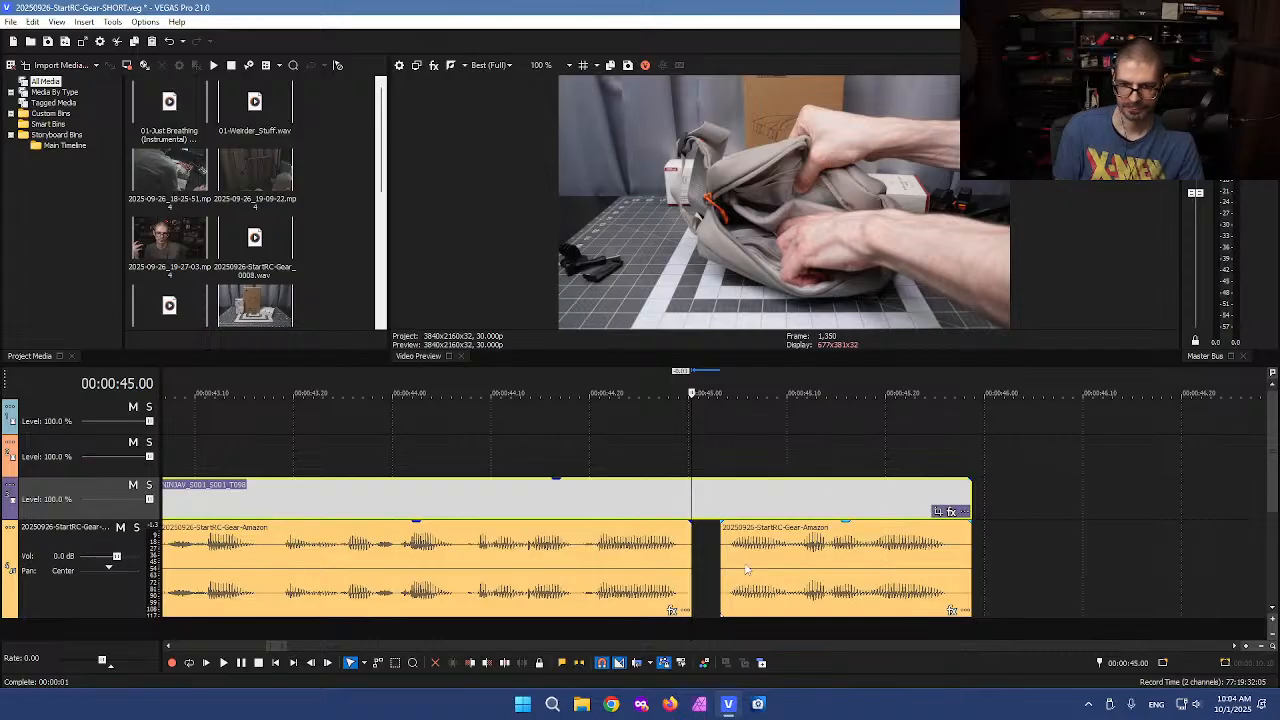
left_click_drag(968, 545, 940, 545)
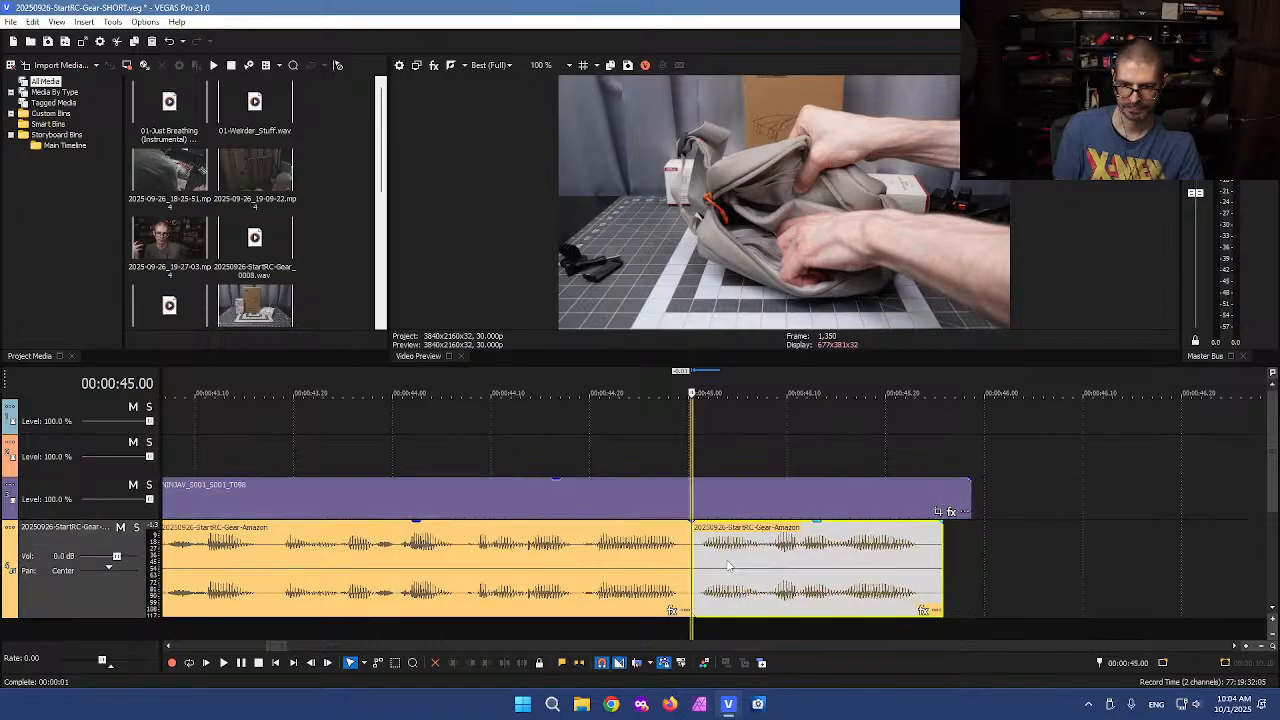
Split the voiceover and the B-roll at about 0:45.2 and delete both tail pieces
left_click(926, 553)
key("s")
left_click(932, 553)
key("Delete")
left_click(926, 505)
key("s")
left_click(945, 498)
key("Delete")
Zoom out and preview the next segment on the timeline around 0:52 to 0:56
scroll(955, 492, "down", 5)
scroll(799, 514, "down", 2)
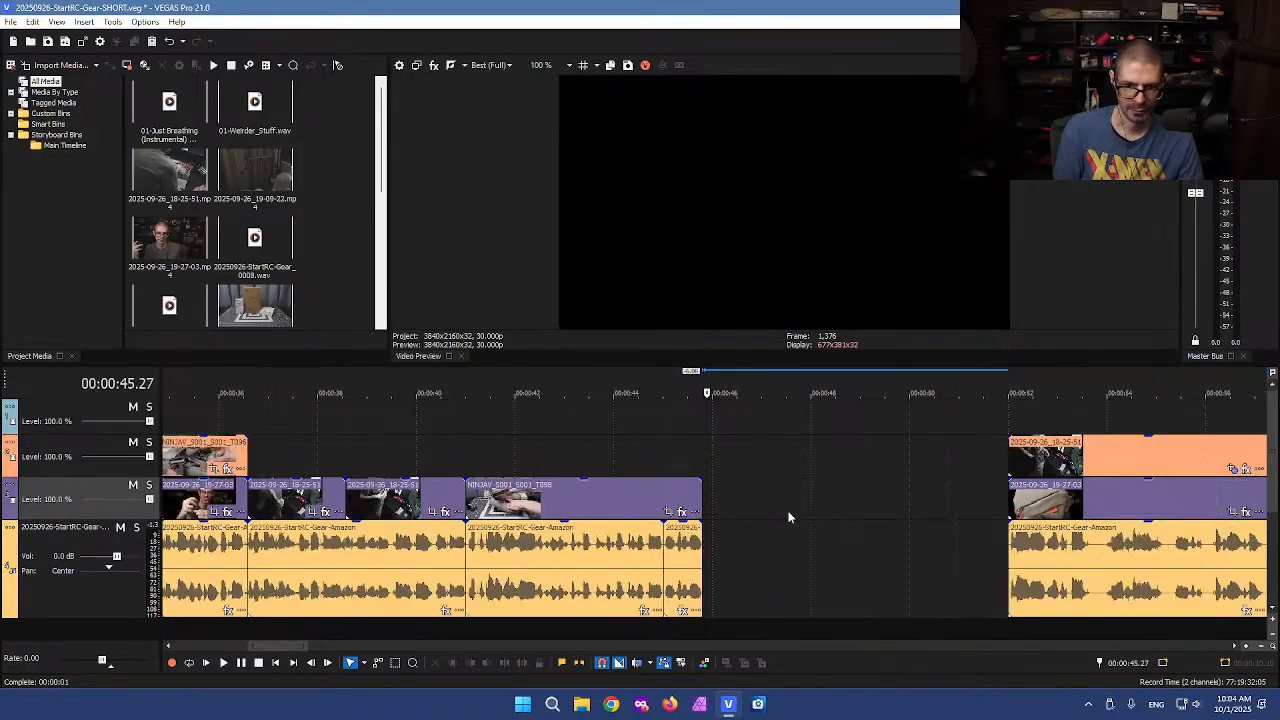
left_click(786, 487)
scroll(786, 487, "down", 3)
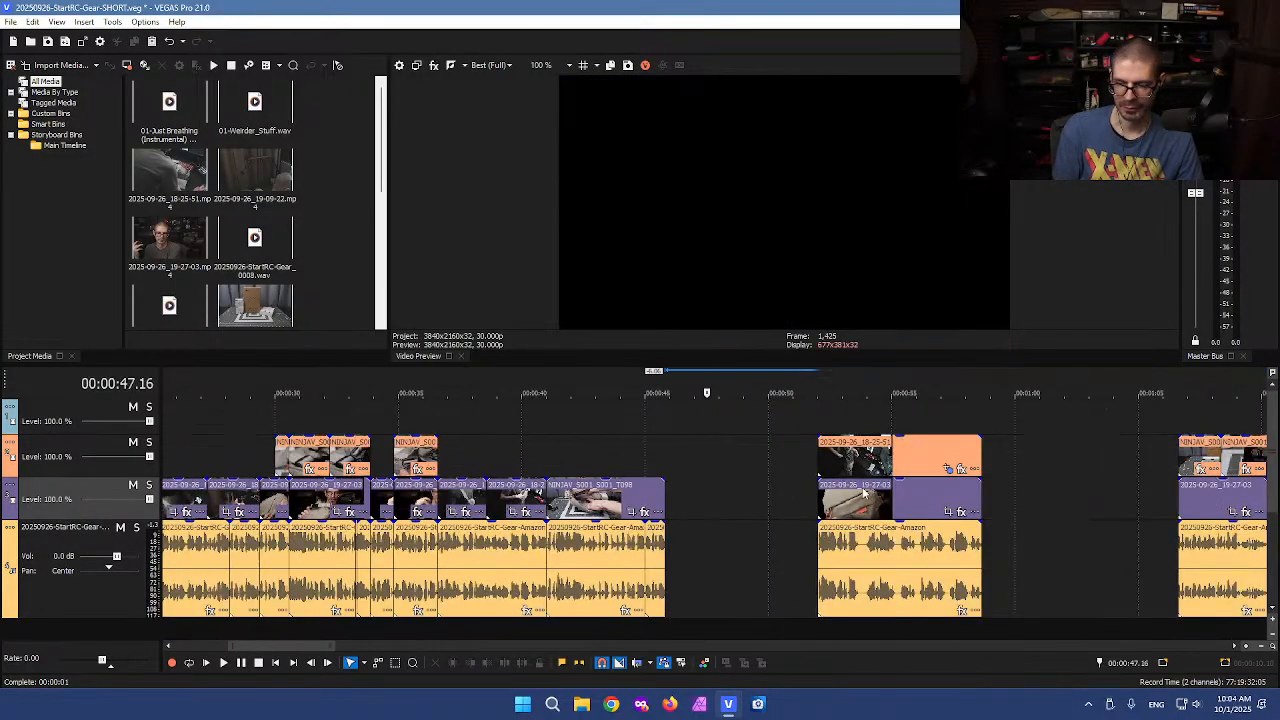
left_click(841, 416)
left_click(893, 416)
left_click(922, 423)
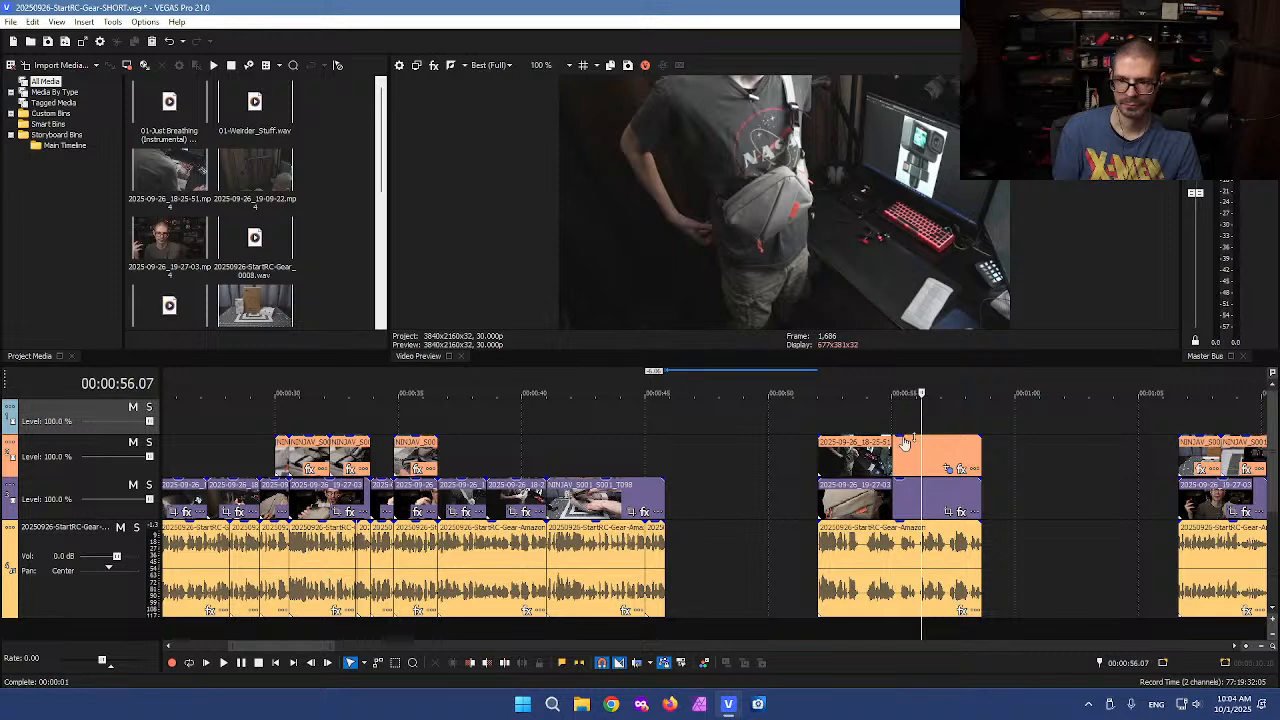
left_click(809, 415)
key("space")
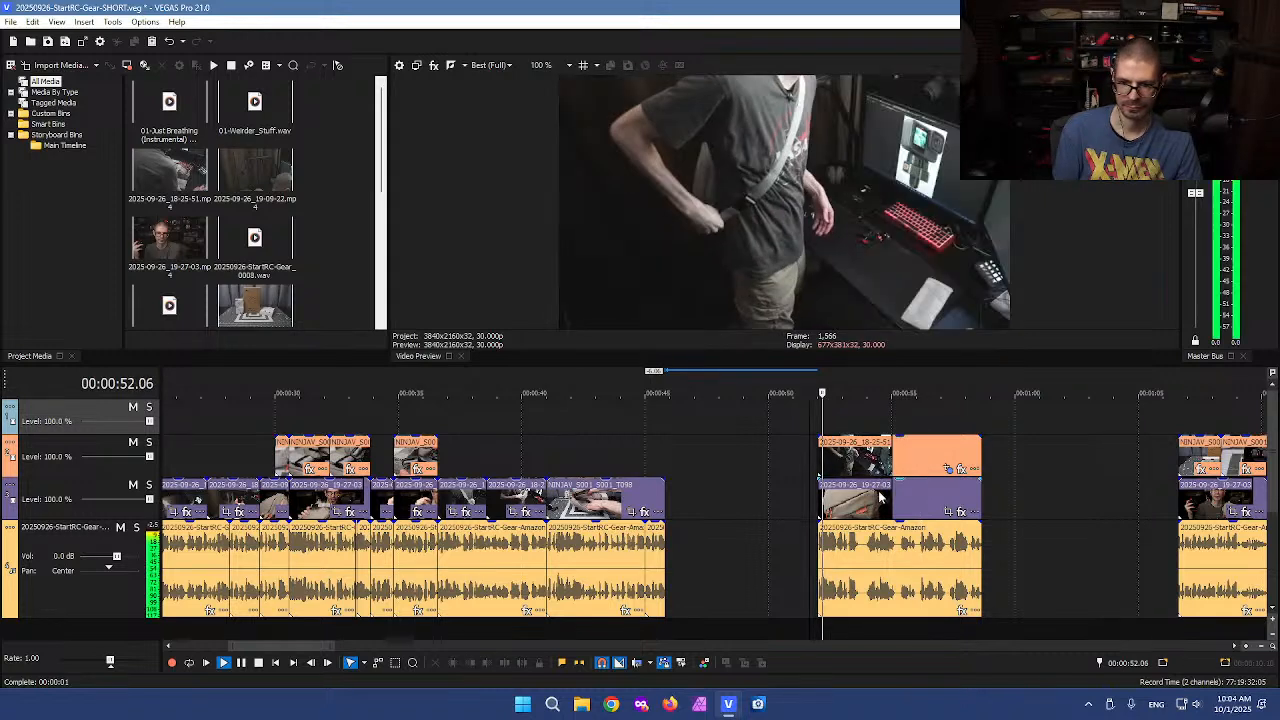
key("space")
Move the following segment left so it starts right after the previous clips at about 0:45
left_click_drag(788, 417, 757, 585)
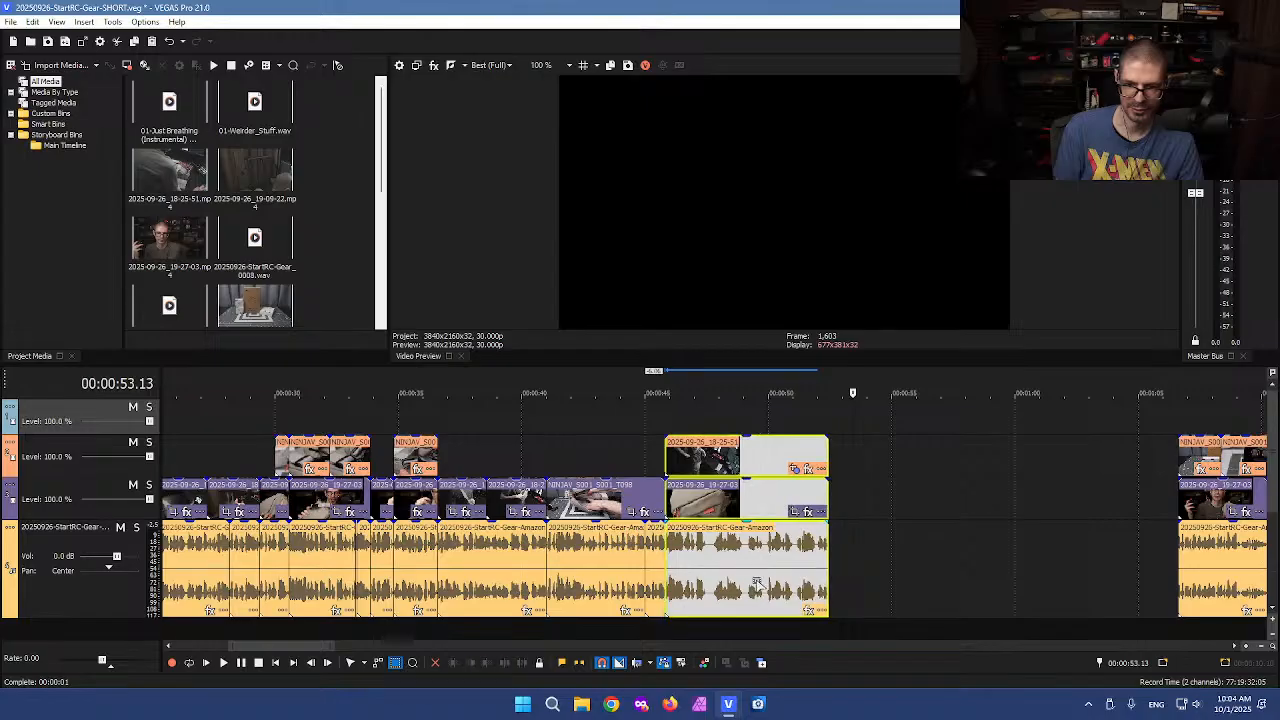
left_click(776, 580)
left_click(839, 581)
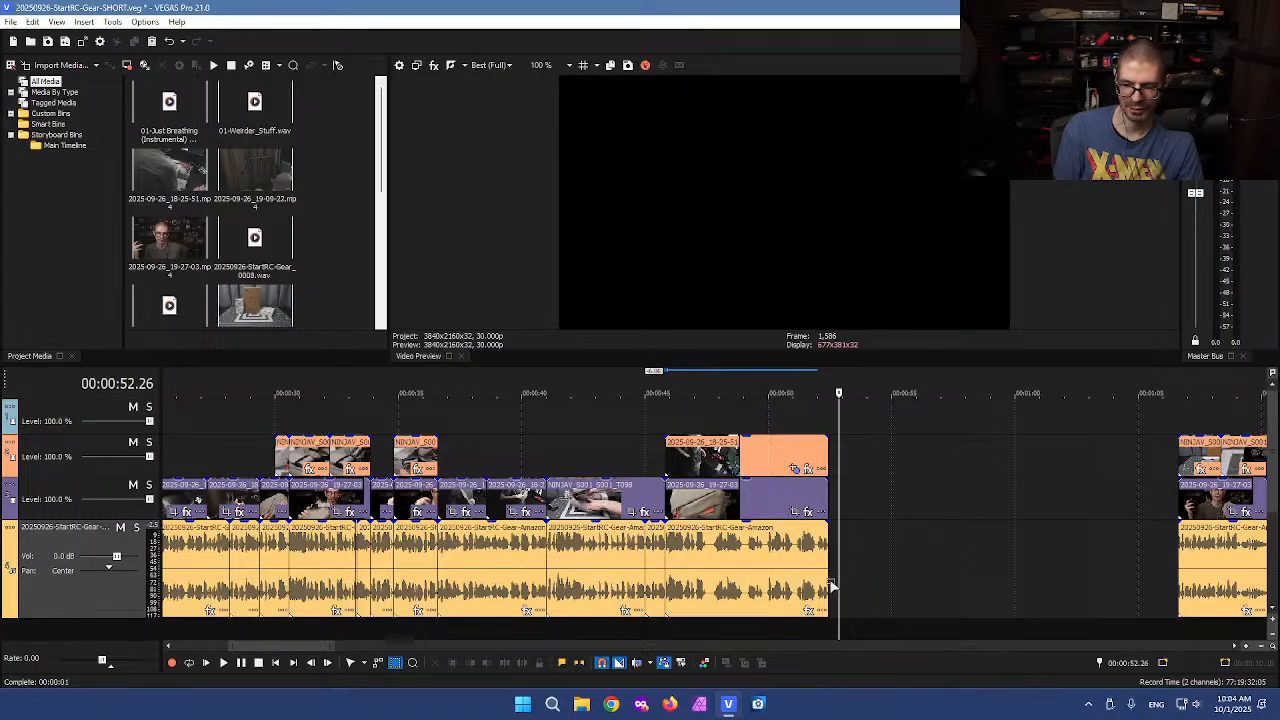
left_click(829, 585)
scroll(840, 583, "up", 3)
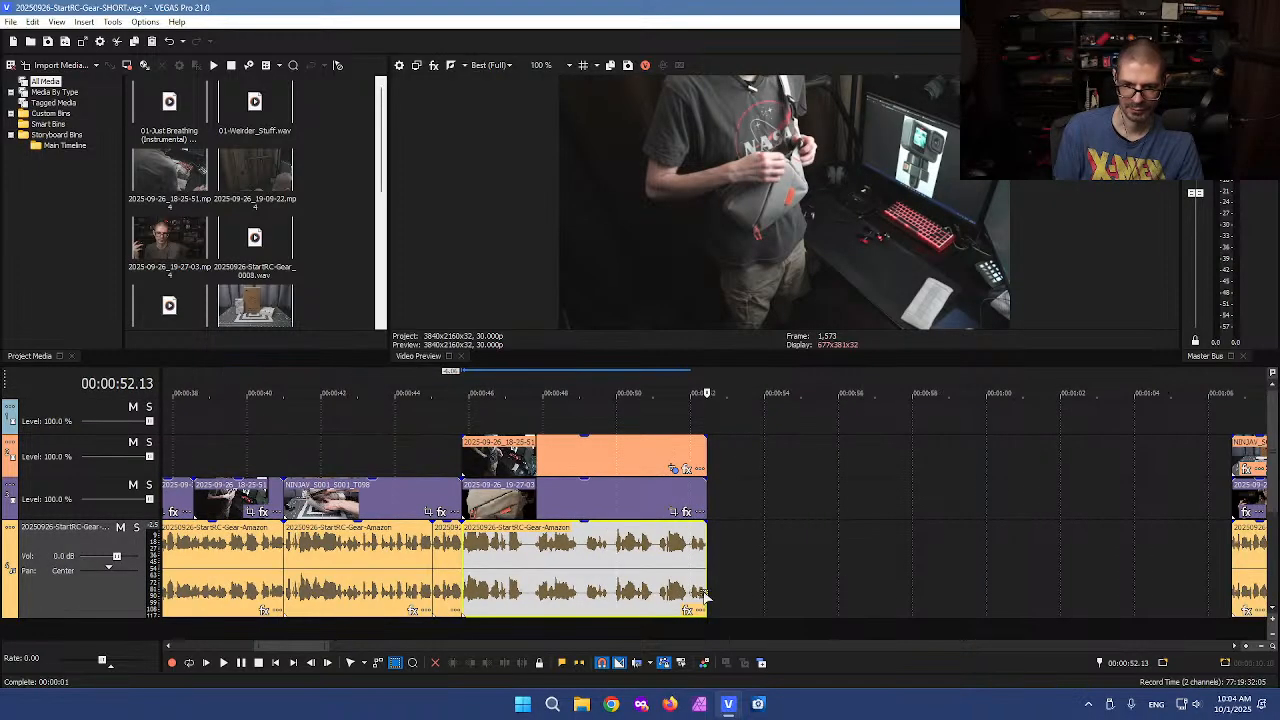
Split the voiceover twice around 0:47 and delete the short pause between the cuts
left_click(633, 580)
scroll(650, 578, "down", 2)
scroll(670, 576, "up", 4)
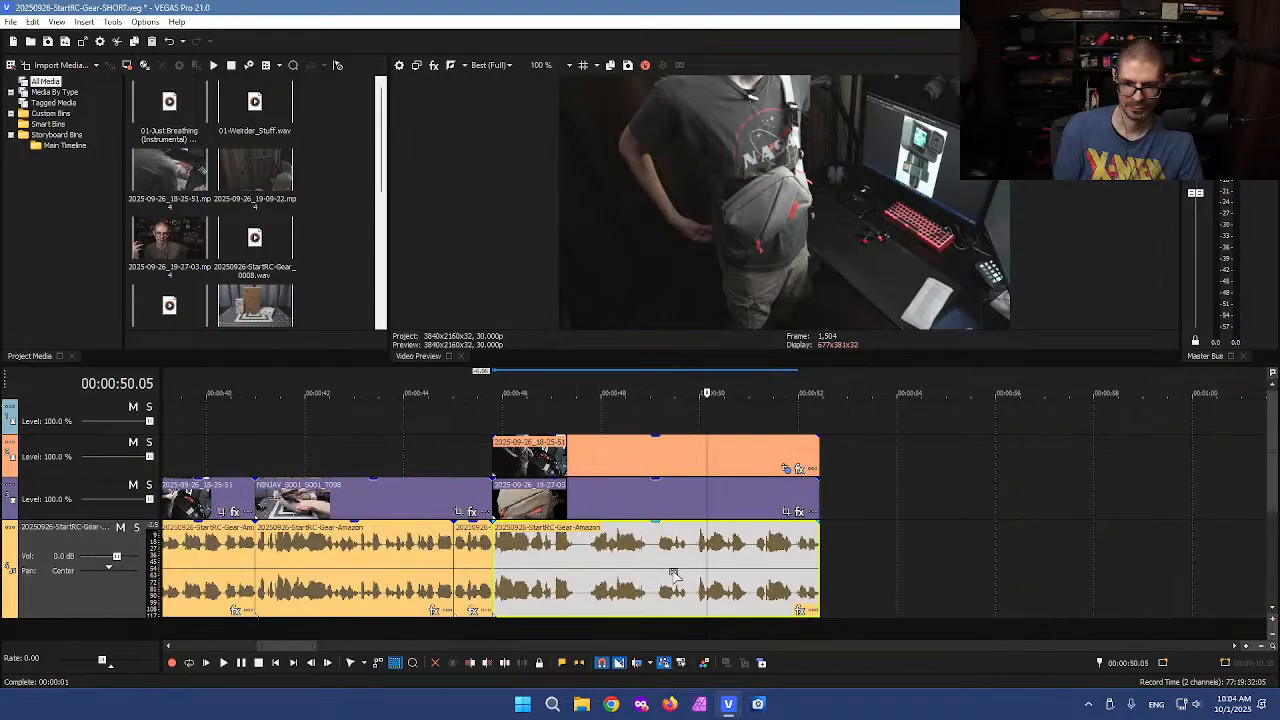
left_click(597, 577)
scroll(643, 580, "up", 3)
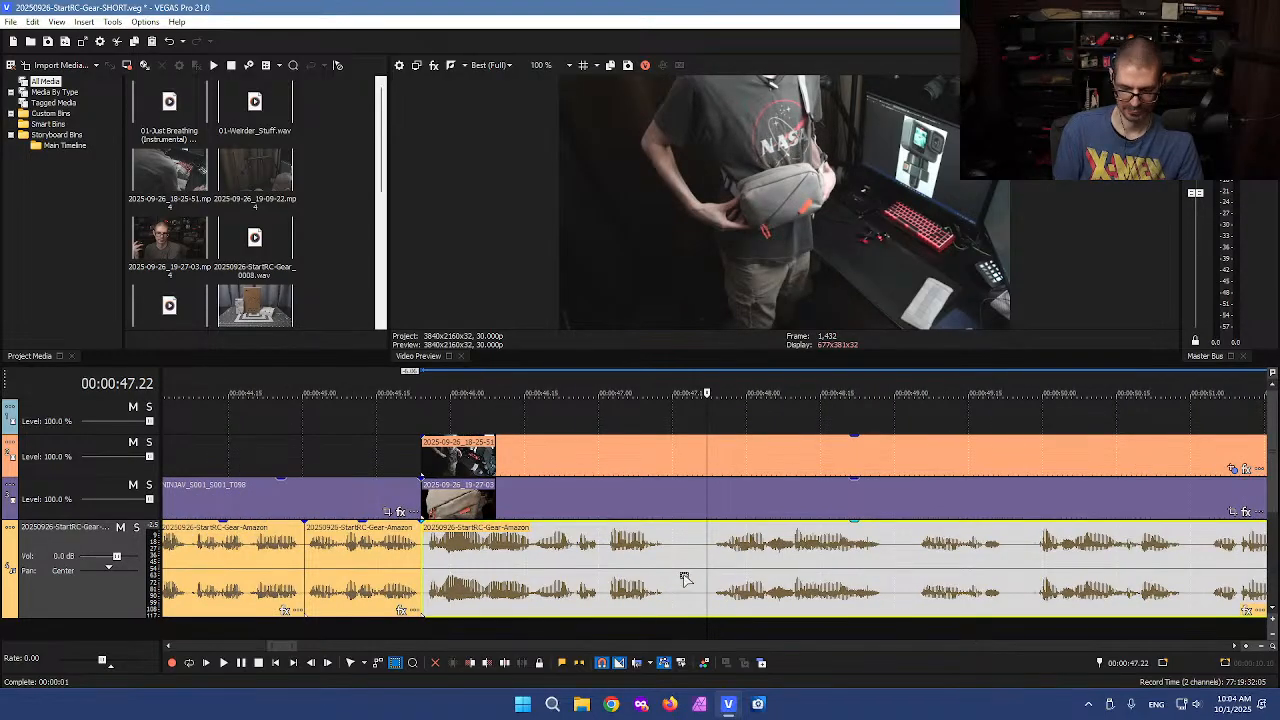
left_click(681, 580)
key("s")
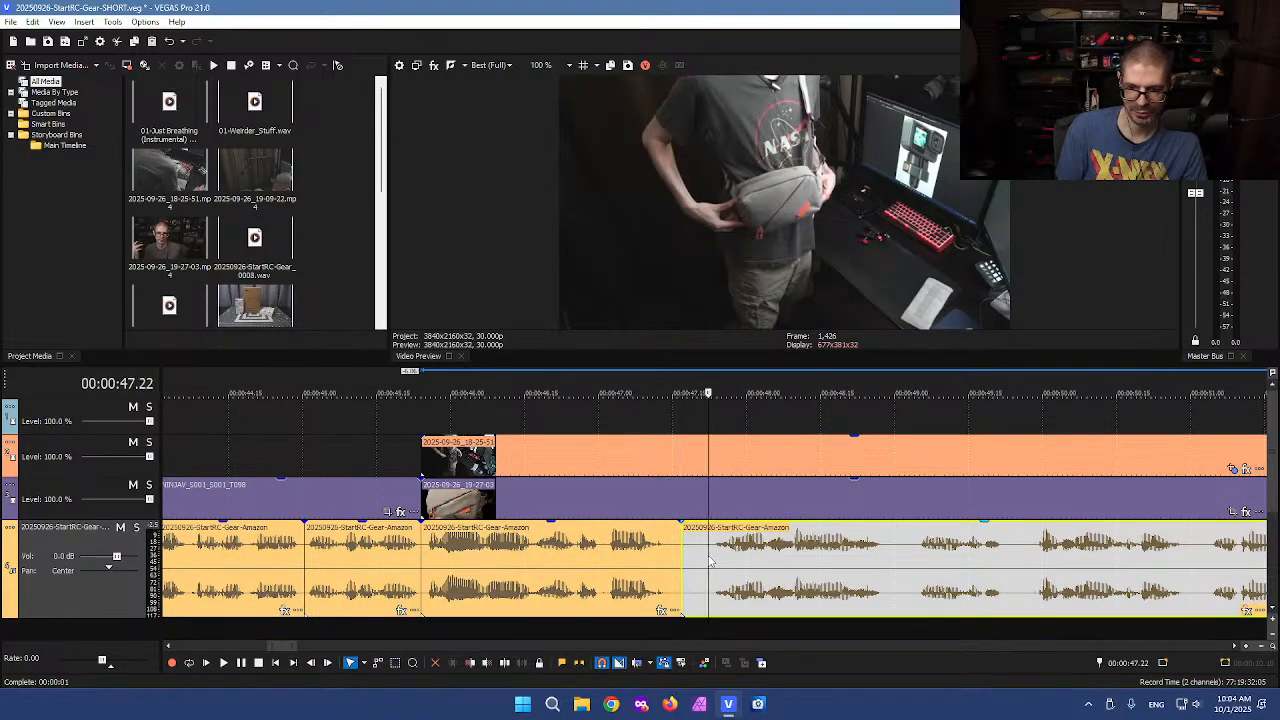
left_click(708, 560)
left_click(705, 560)
key("s")
left_click(697, 561)
key("Delete")
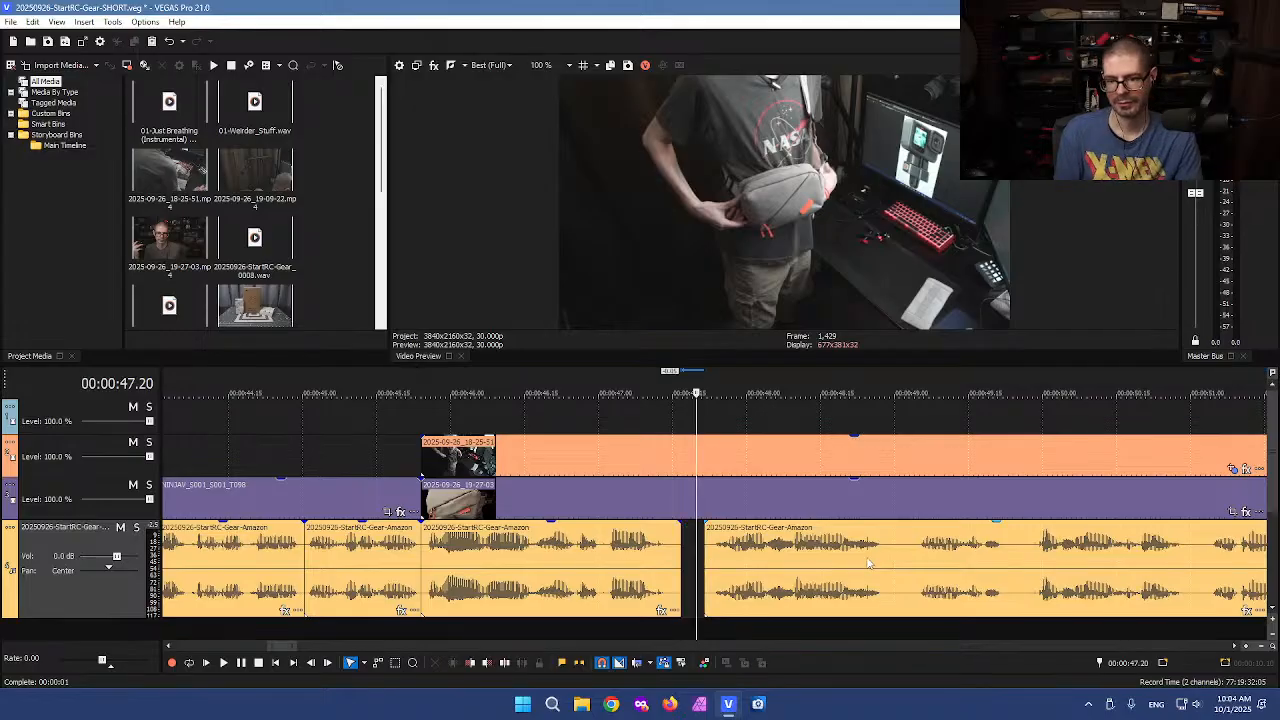
Cut another pause out of the voiceover around 0:49 by splitting twice and deleting the middle piece
left_click(884, 560)
key("s")
left_click(915, 560)
key("s")
left_click(903, 557)
key("Delete")
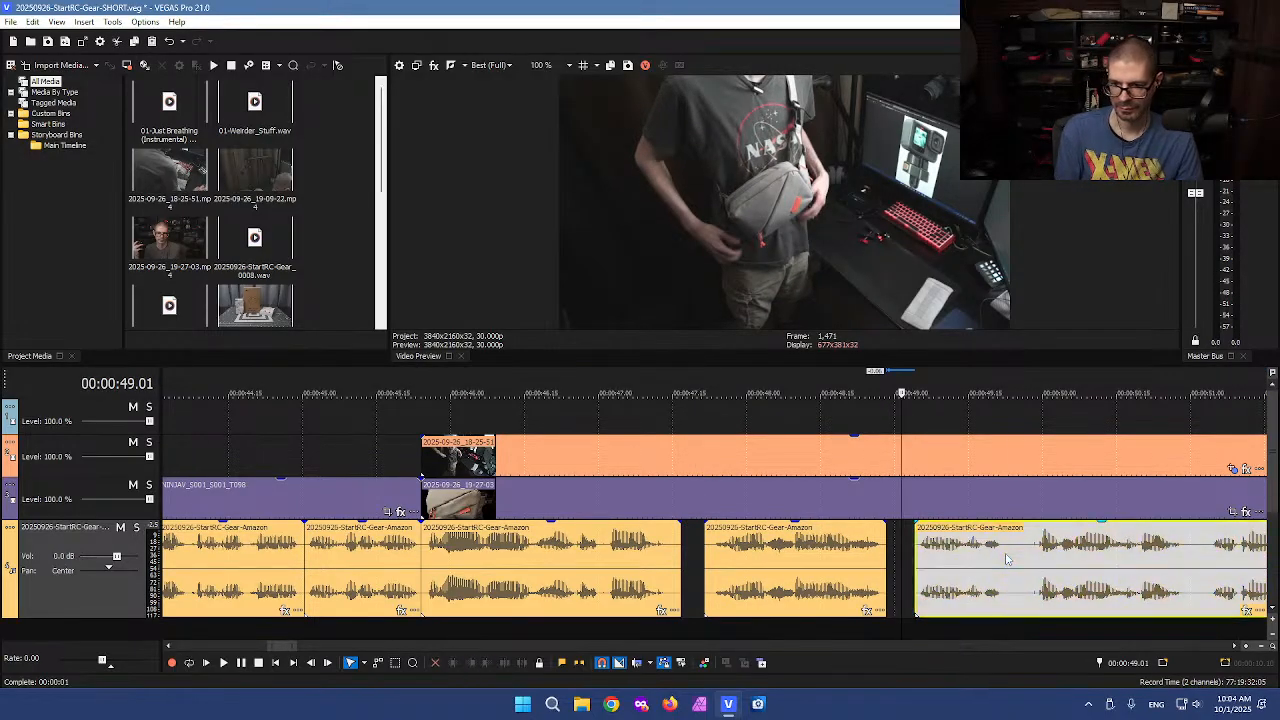
Remove a further pause from the voiceover near 0:49.5 with two splits and a delete
scroll(1007, 560, "up", 3)
left_click(707, 565)
key("s")
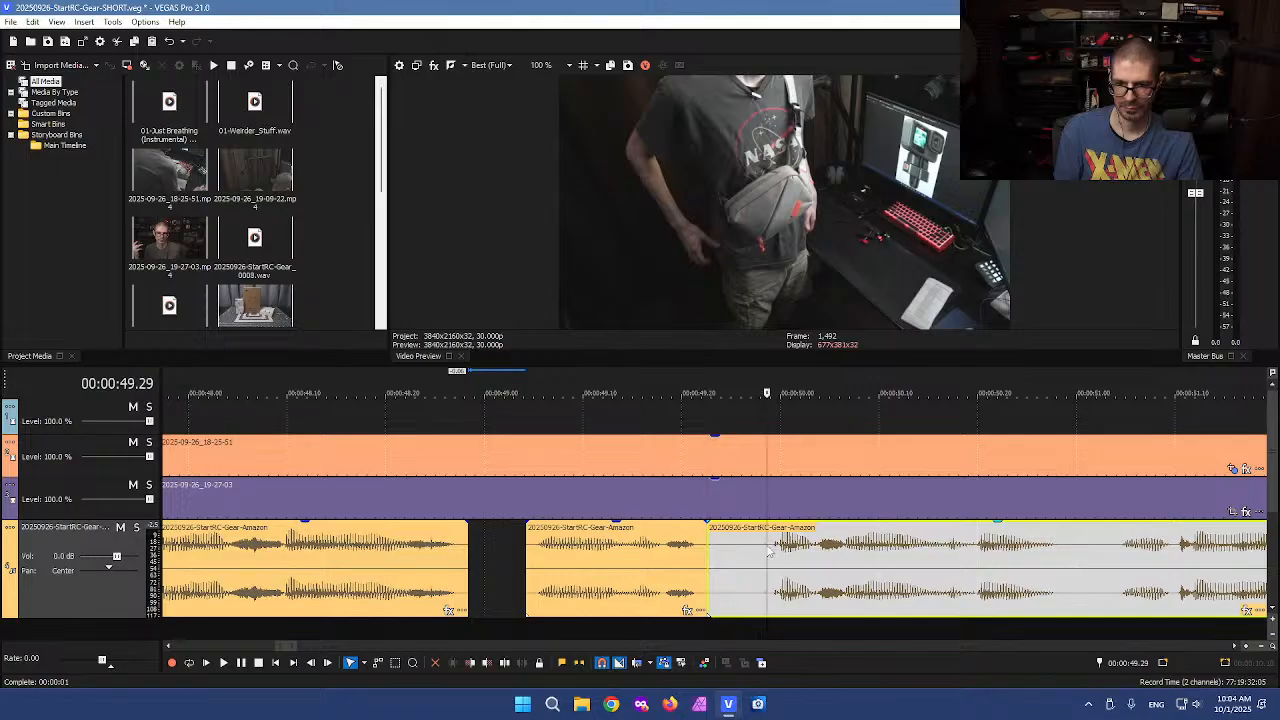
left_click(768, 550)
key("s")
left_click(750, 560)
key("Delete")
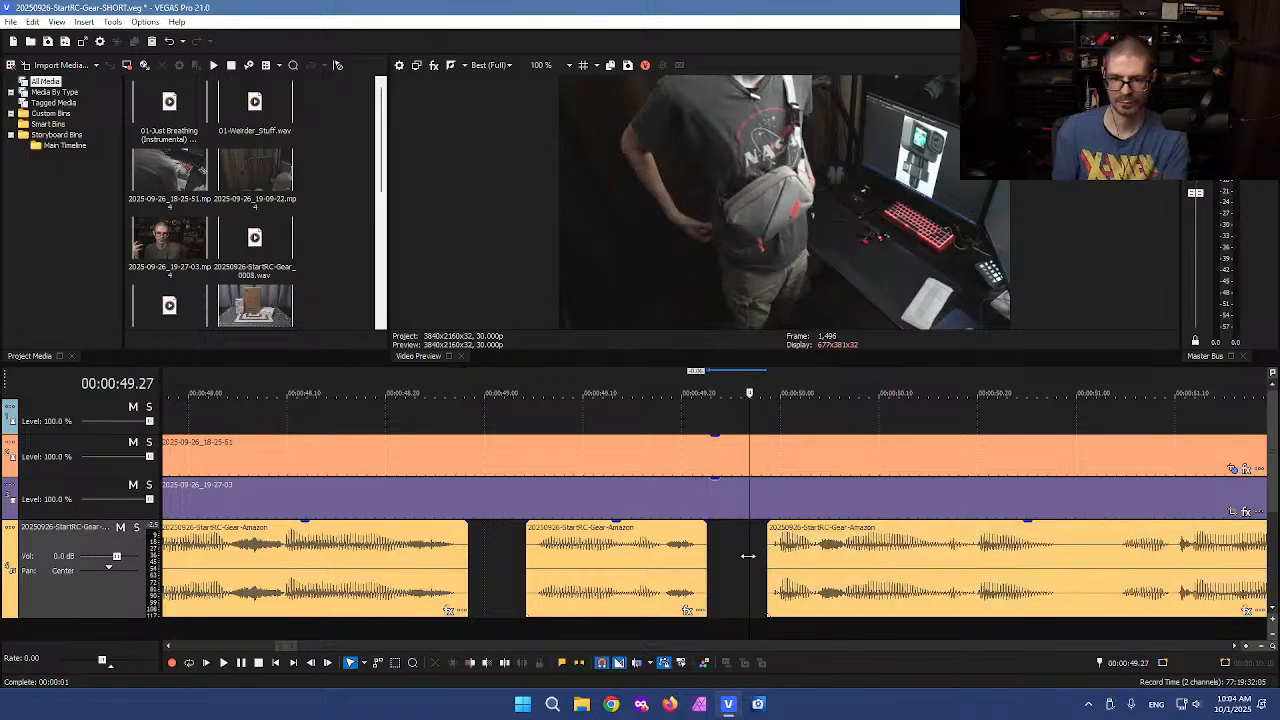
Split the voiceover twice around 0:51 and delete the pause between the cuts
left_click(1075, 553)
key("s")
left_click(1117, 563)
key("s")
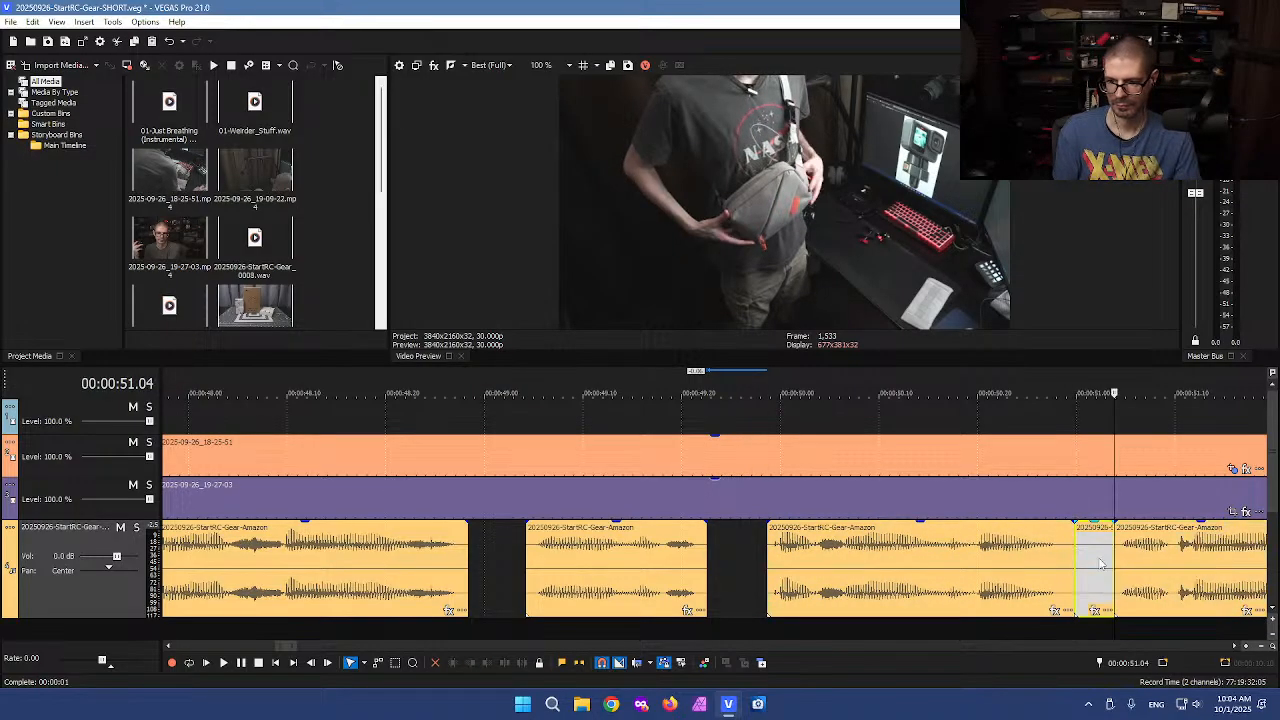
left_click(1100, 565)
key("Delete")
scroll(1016, 565, "down", 2)
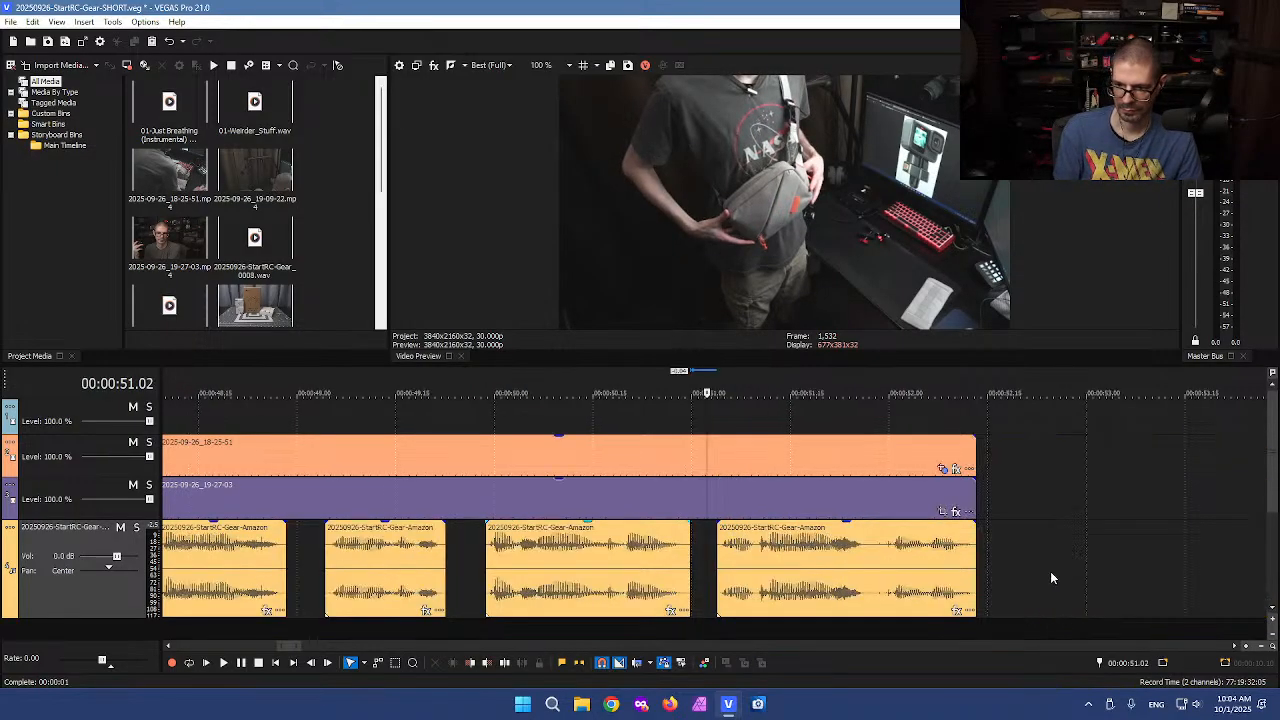
Split the voiceover near 0:51.3 and delete the selected pause piece
left_click(866, 565)
scroll(866, 565, "up", 3)
key("space")
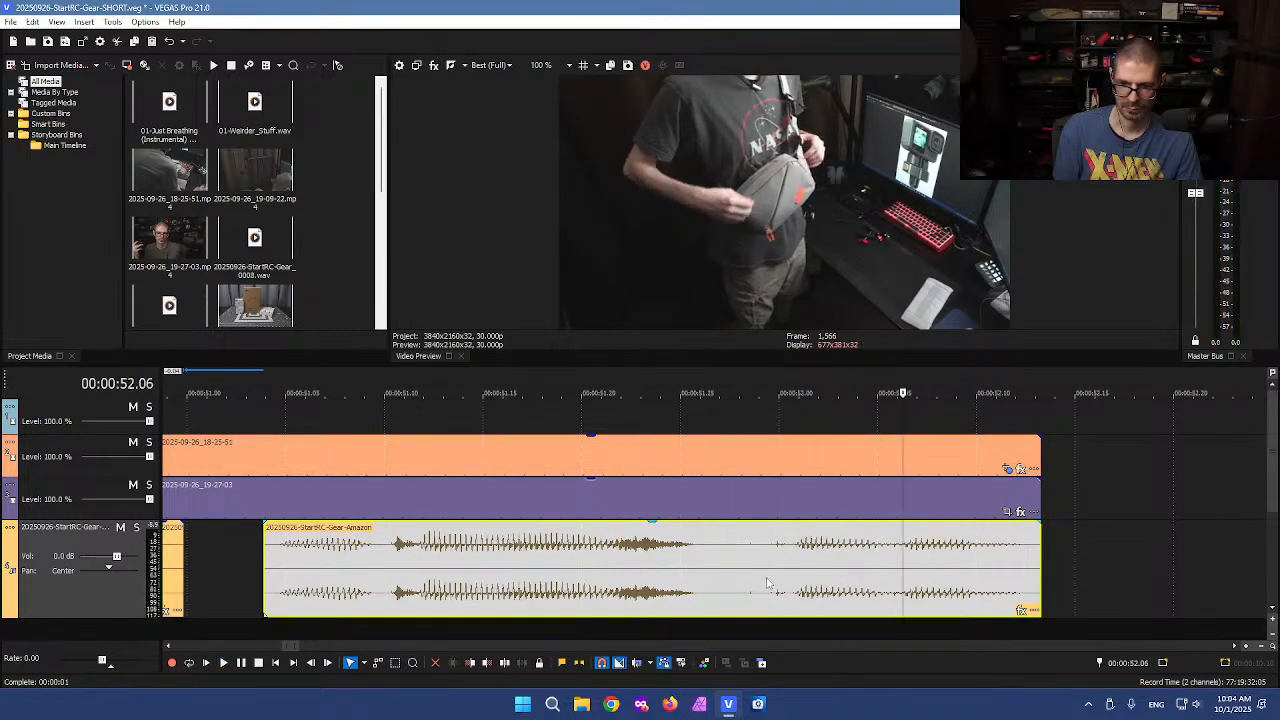
left_click(721, 558)
key("s")
key("Delete")
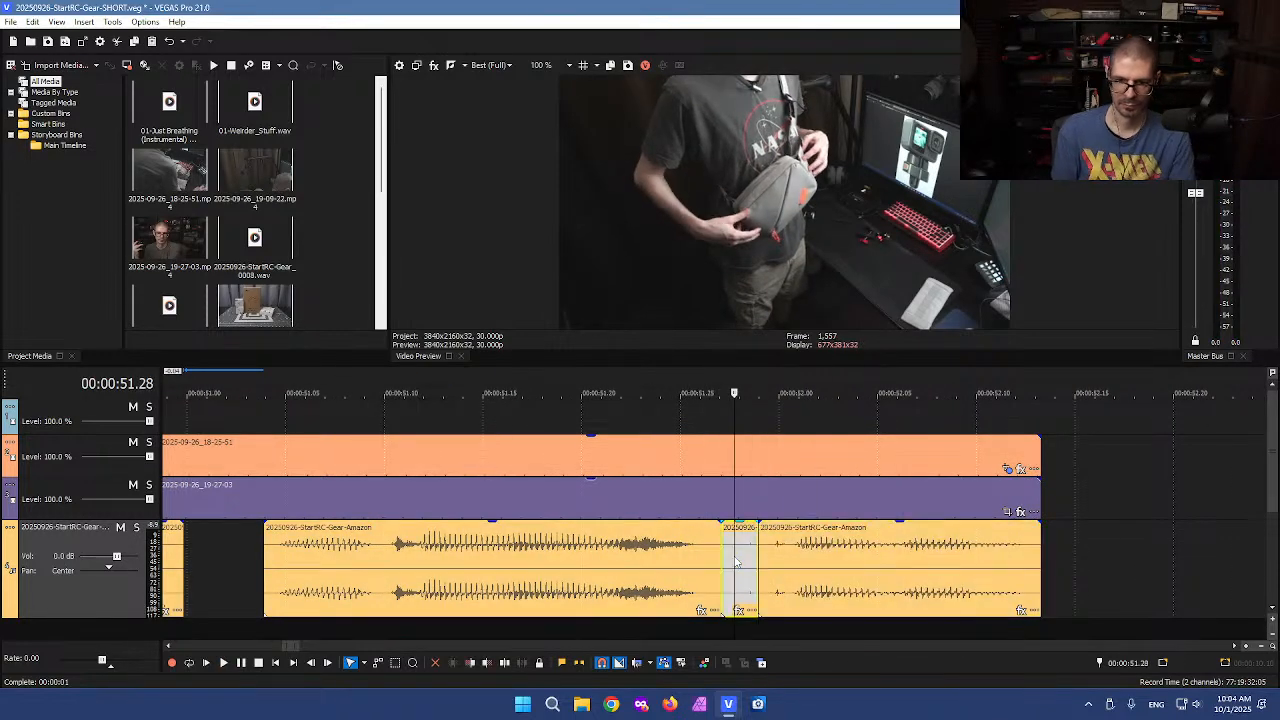
Slide a voiceover clip left to close the gap left by the removed pause near 0:48
scroll(440, 580, "down", 8)
left_click(440, 580)
scroll(440, 580, "up", 4)
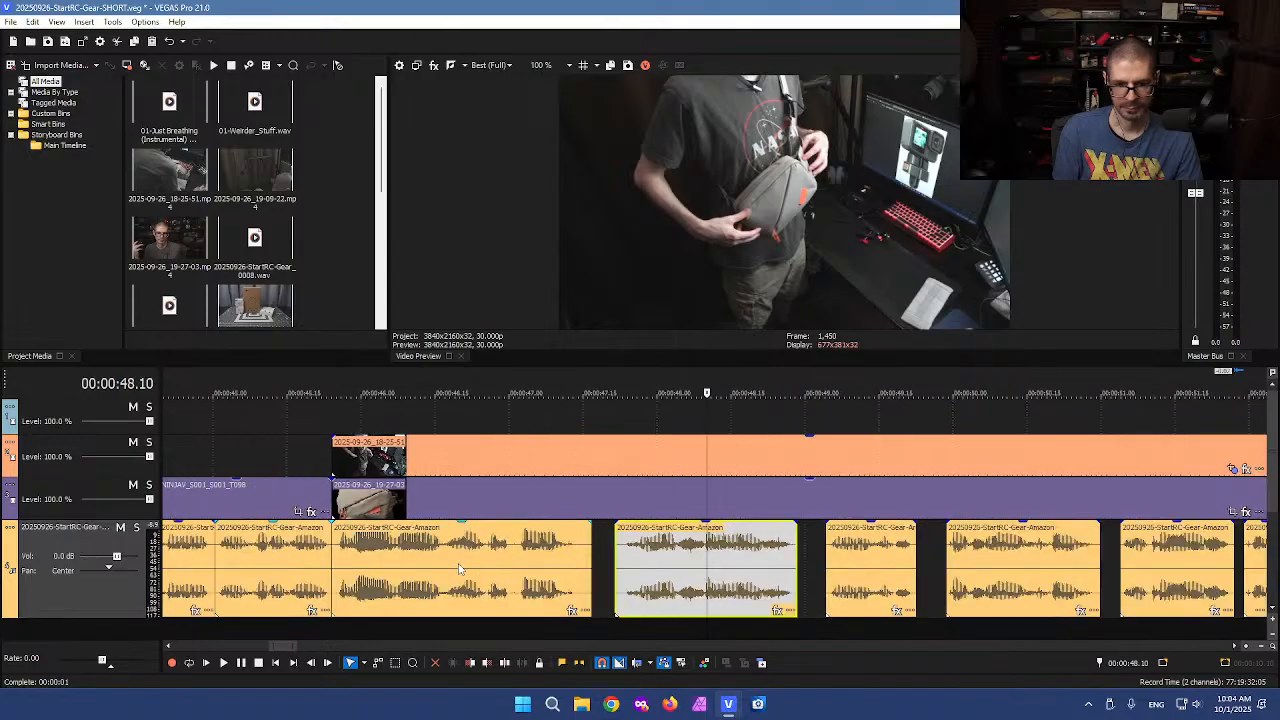
left_click_drag(847, 561, 794, 561)
Delete the talking-head clip under the B-roll and slide the remaining voiceover clips left to close their gaps
left_click(683, 499)
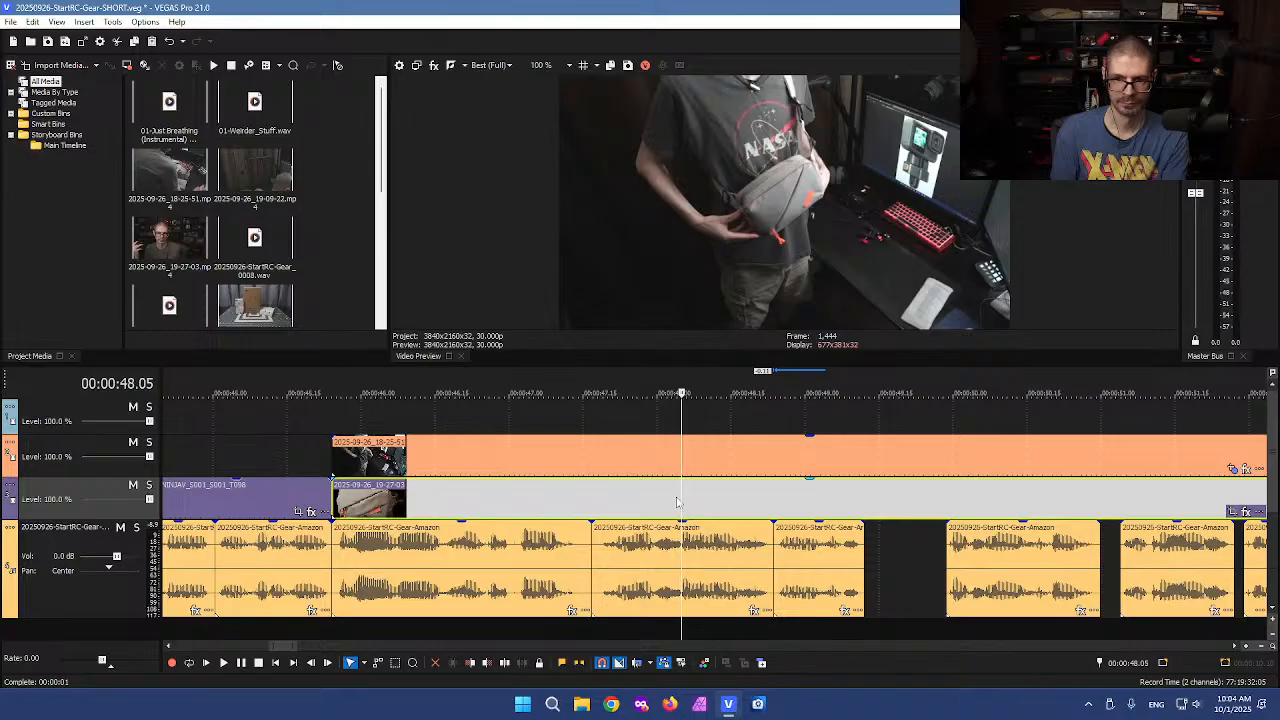
key("Delete")
scroll(835, 518, "down", 2)
left_click_drag(870, 543, 828, 545)
left_click_drag(957, 552, 907, 555)
left_click_drag(1001, 553, 950, 556)
Move the B-roll clip down onto the main video track and trim its end to the voiceover's end
left_click_drag(842, 467, 840, 502)
left_click_drag(1019, 496, 963, 496)
left_click_drag(961, 498, 963, 498)
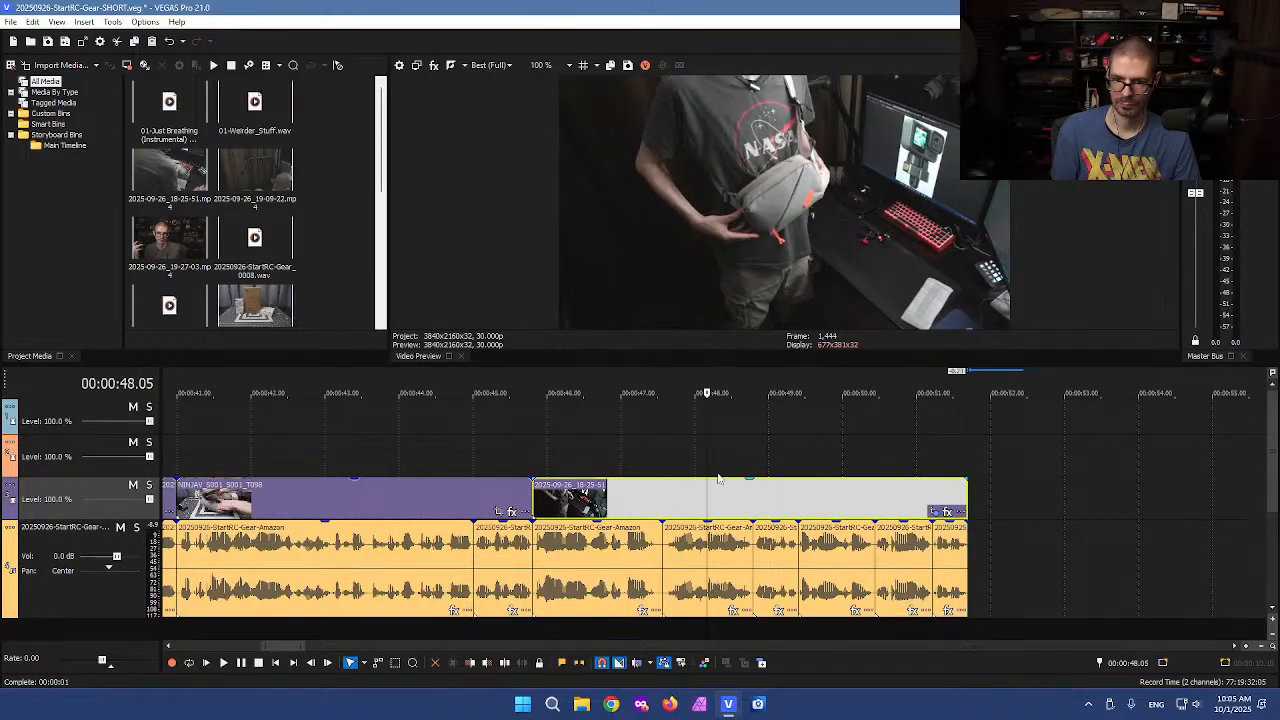
Check the edited section between about 0:45 and 0:52 by moving the playhead across it
left_click(498, 461)
left_click_drag(496, 453, 517, 455)
left_click(517, 457)
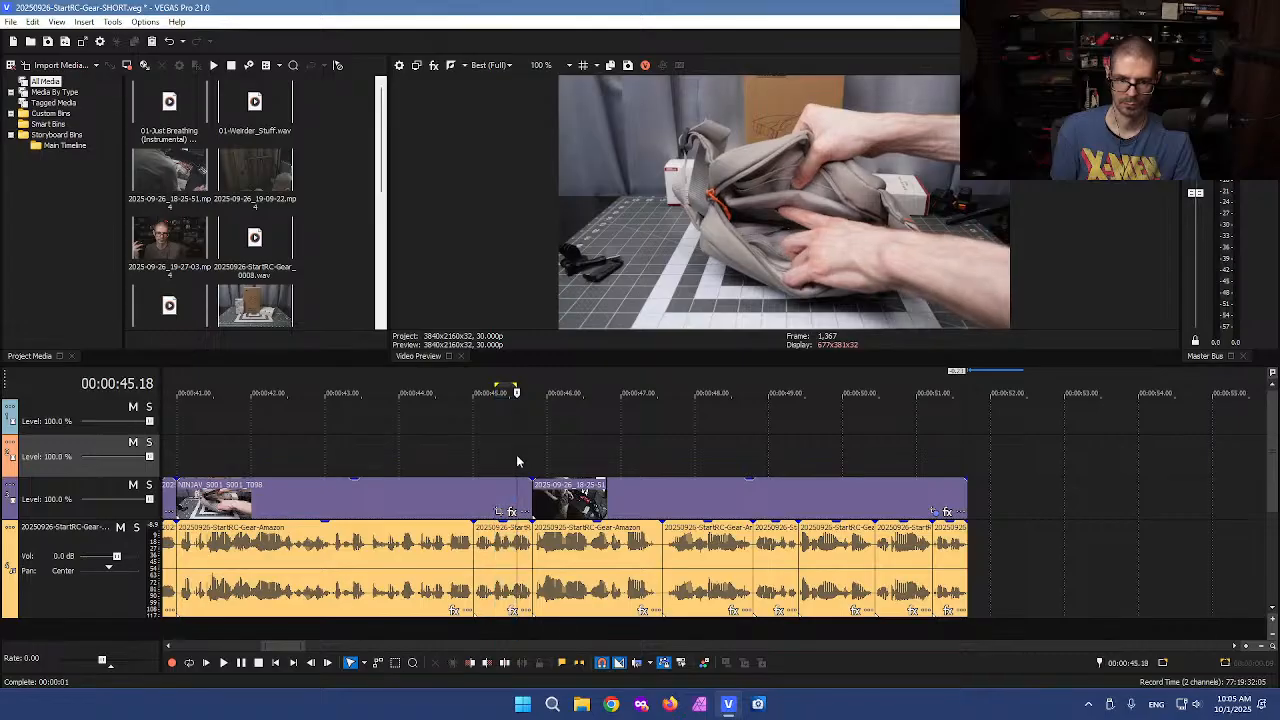
left_click(603, 444)
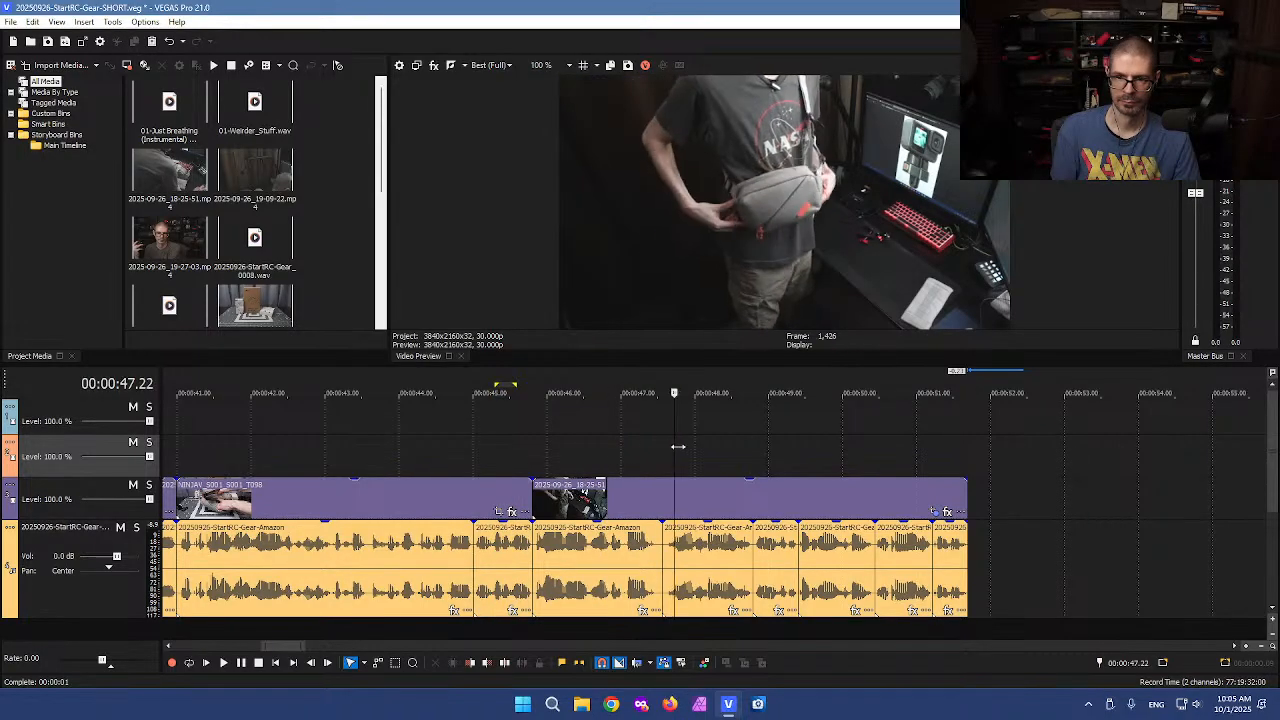
left_click(1002, 442)
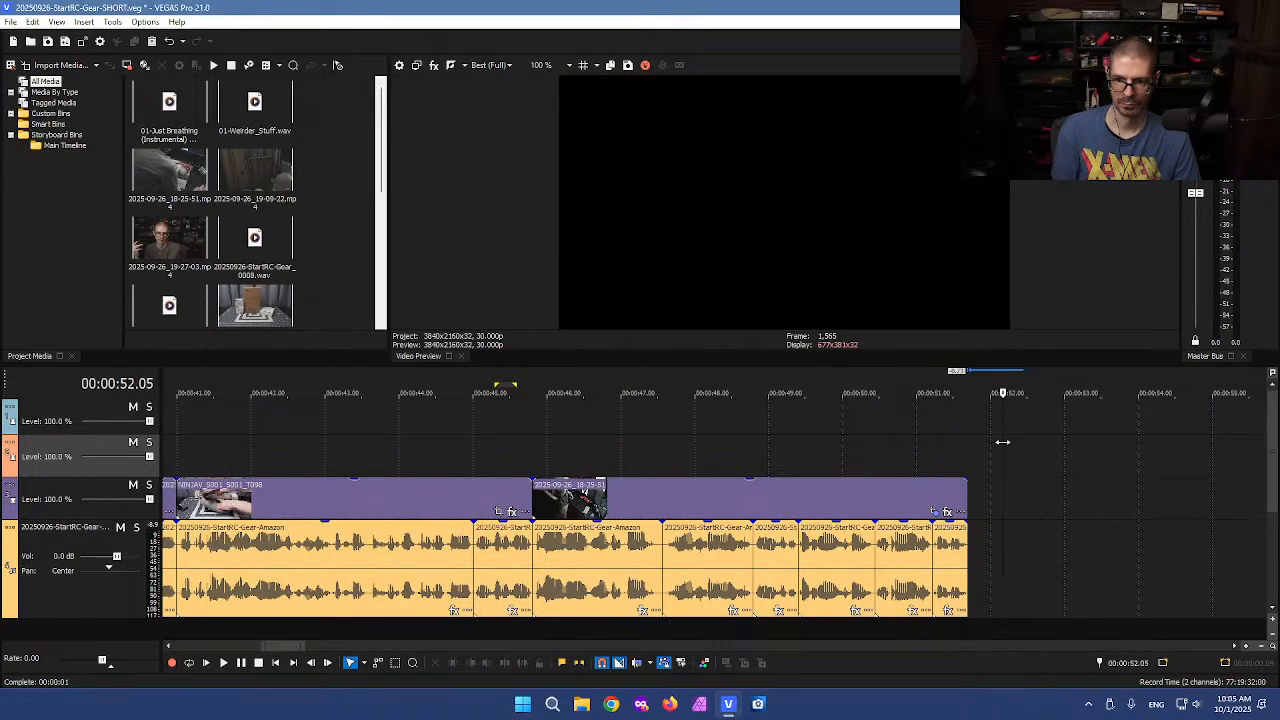
Jump to the later part of the timeline and play back around 7:32 to 7:43 at faster speed
scroll(1016, 500, "down", 15)
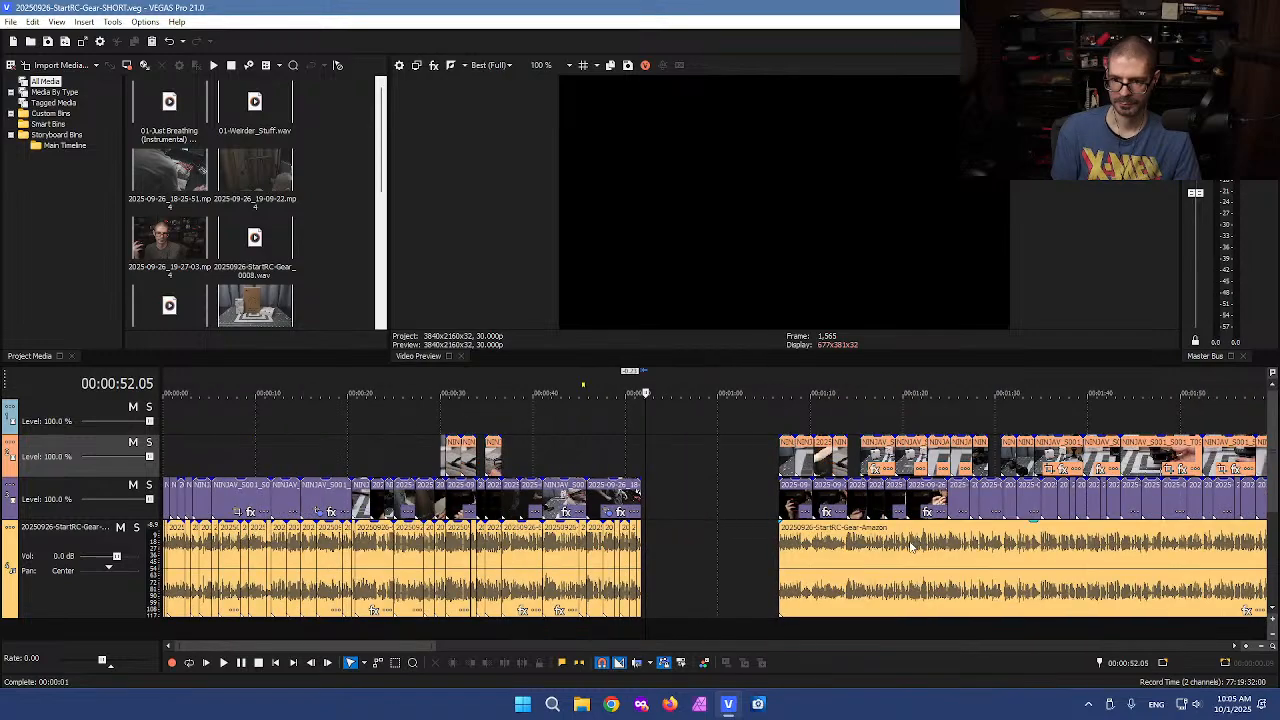
left_click(1178, 500)
scroll(1178, 500, "up", 10)
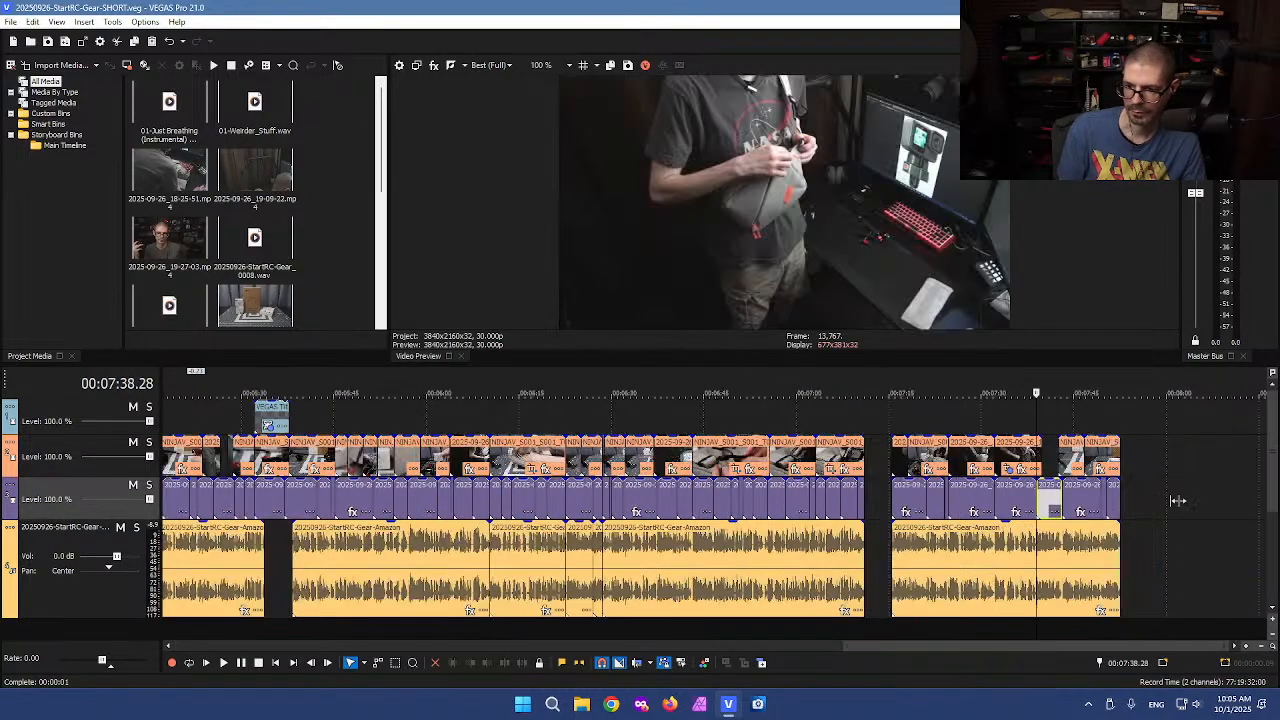
key("space")
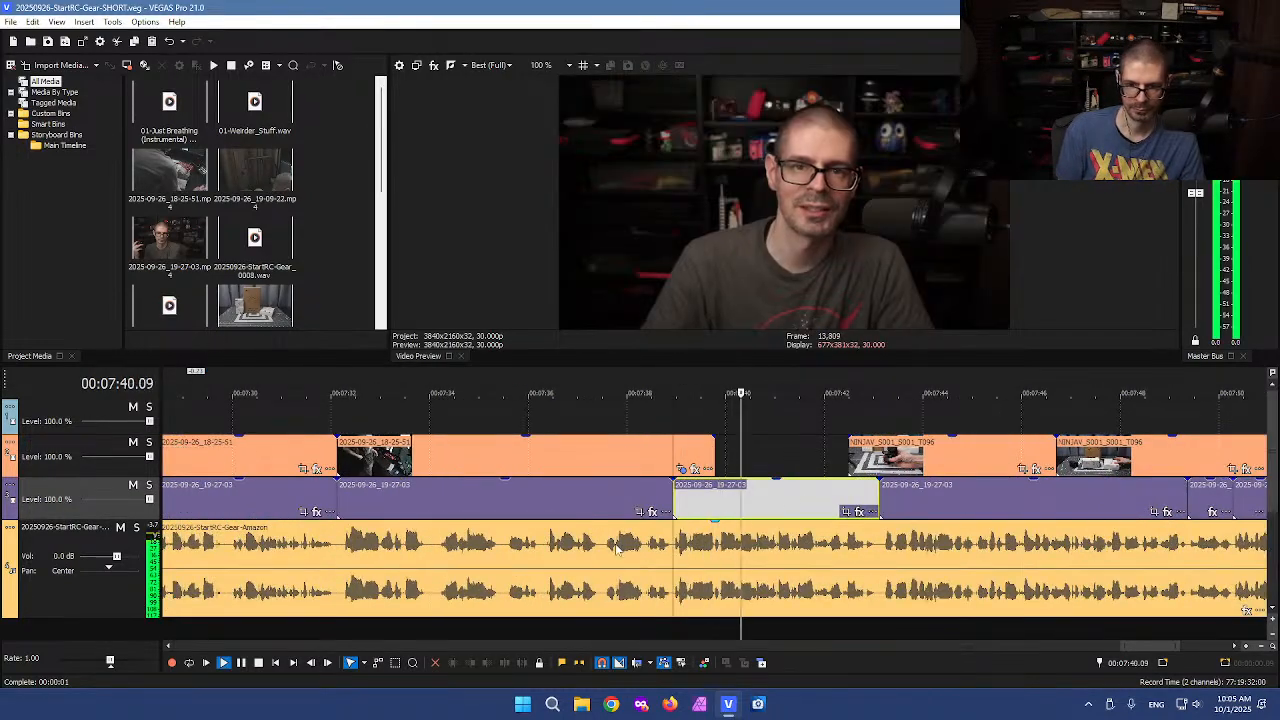
left_click(345, 555)
key("space")
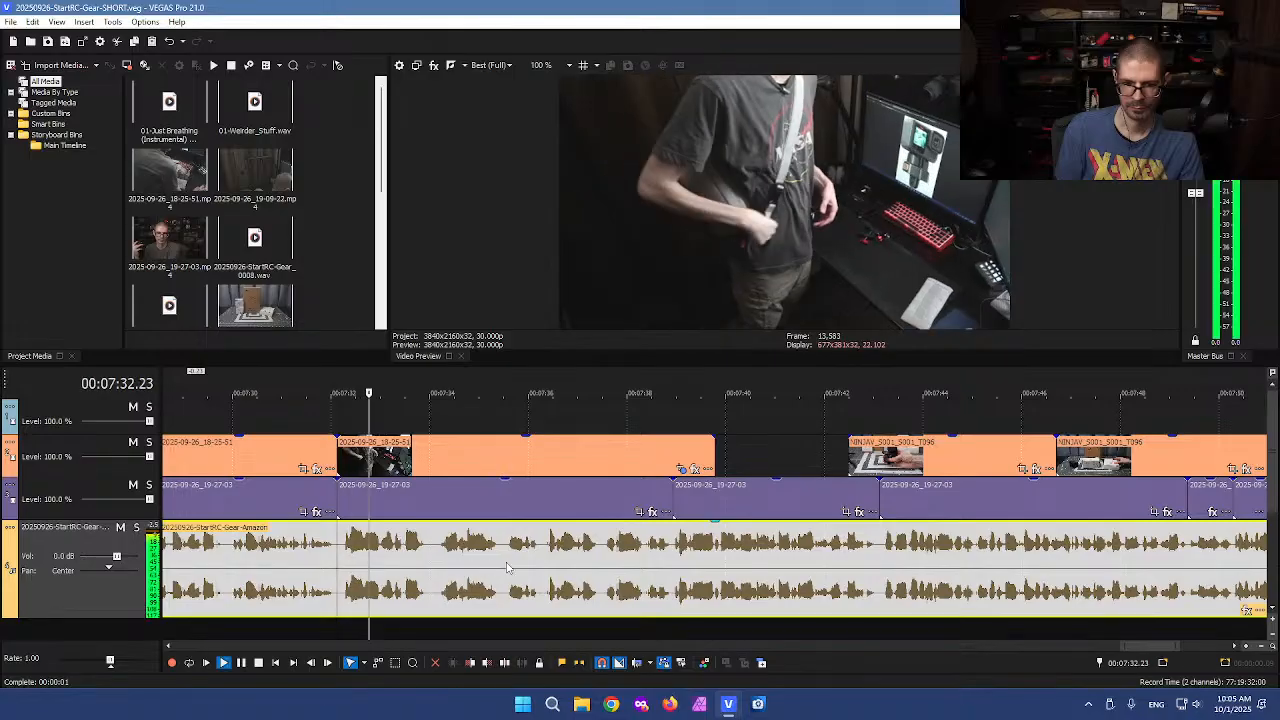
key("l")
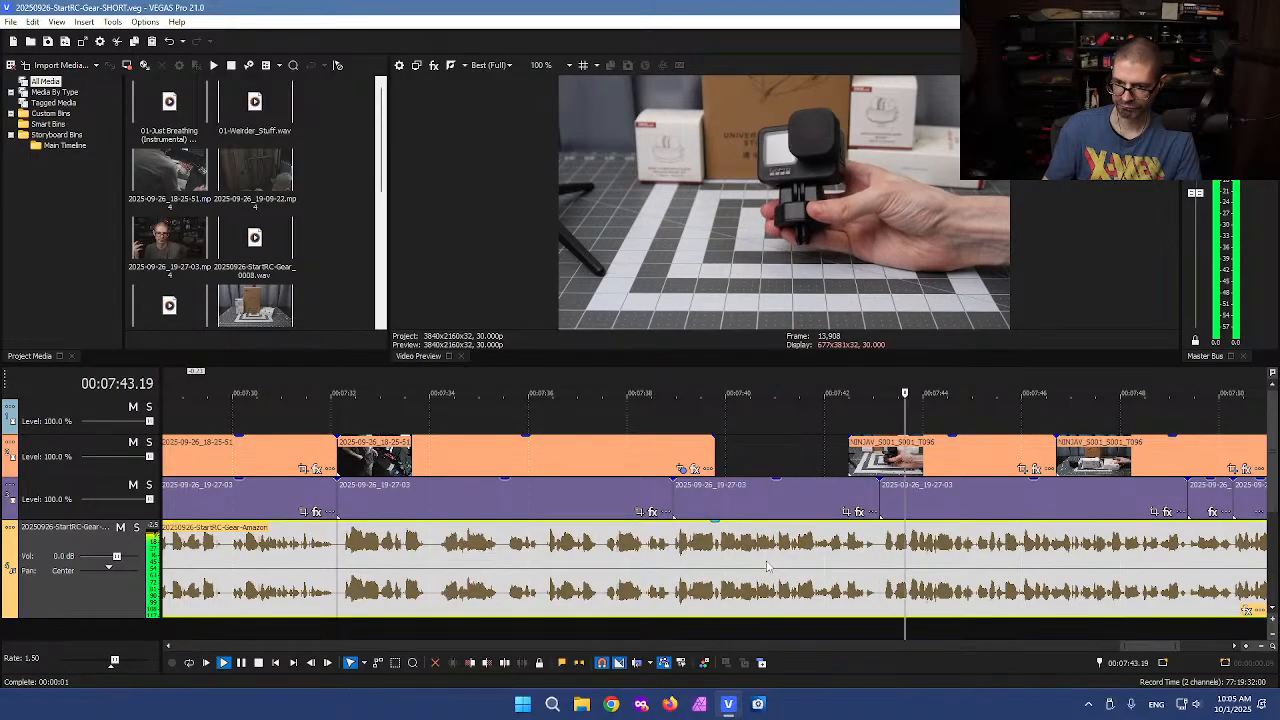
scroll(767, 566, "down", 3)
key("k")
Zoom out and preview the section starting around 7:17
scroll(484, 540, "down", 2)
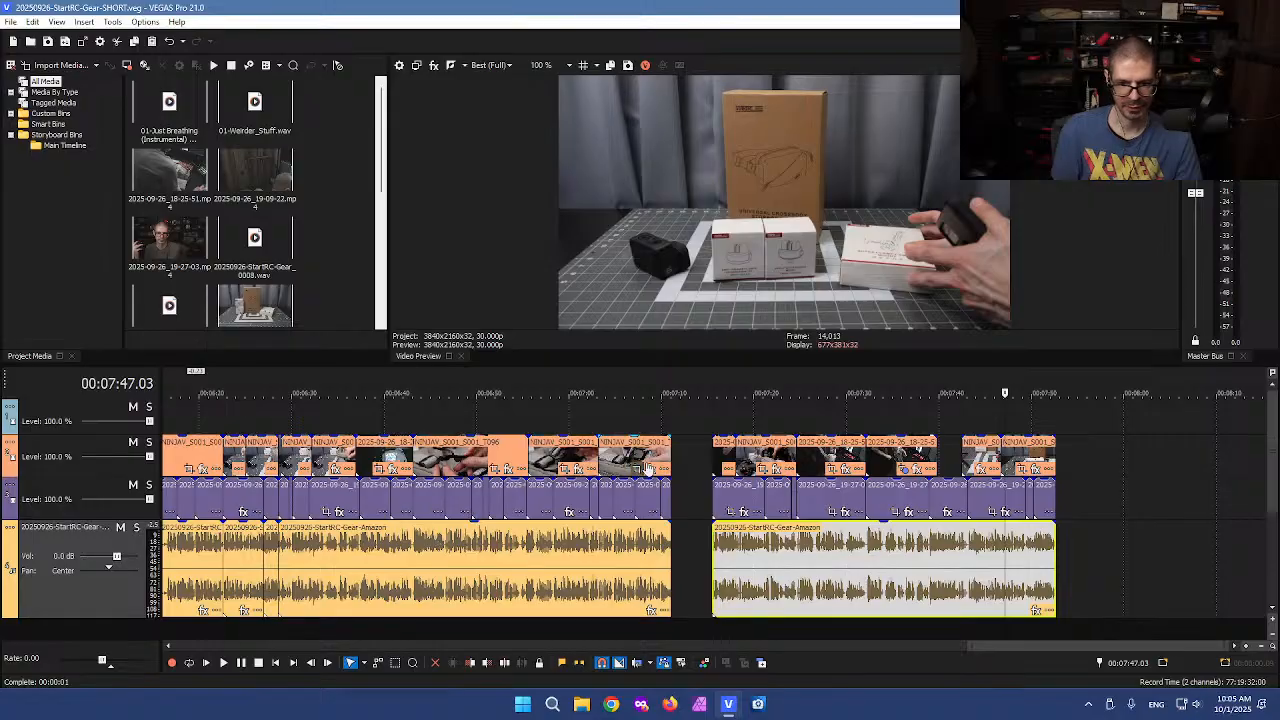
left_click(703, 463)
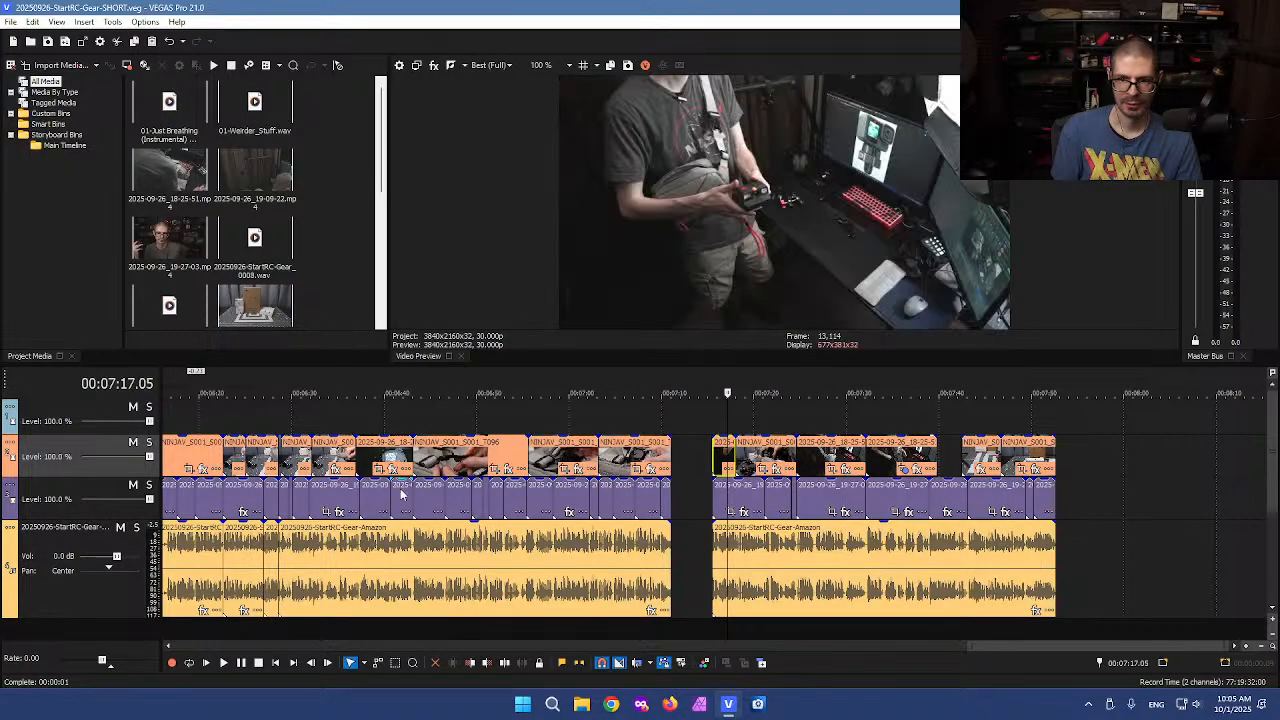
scroll(751, 535, "up", 3)
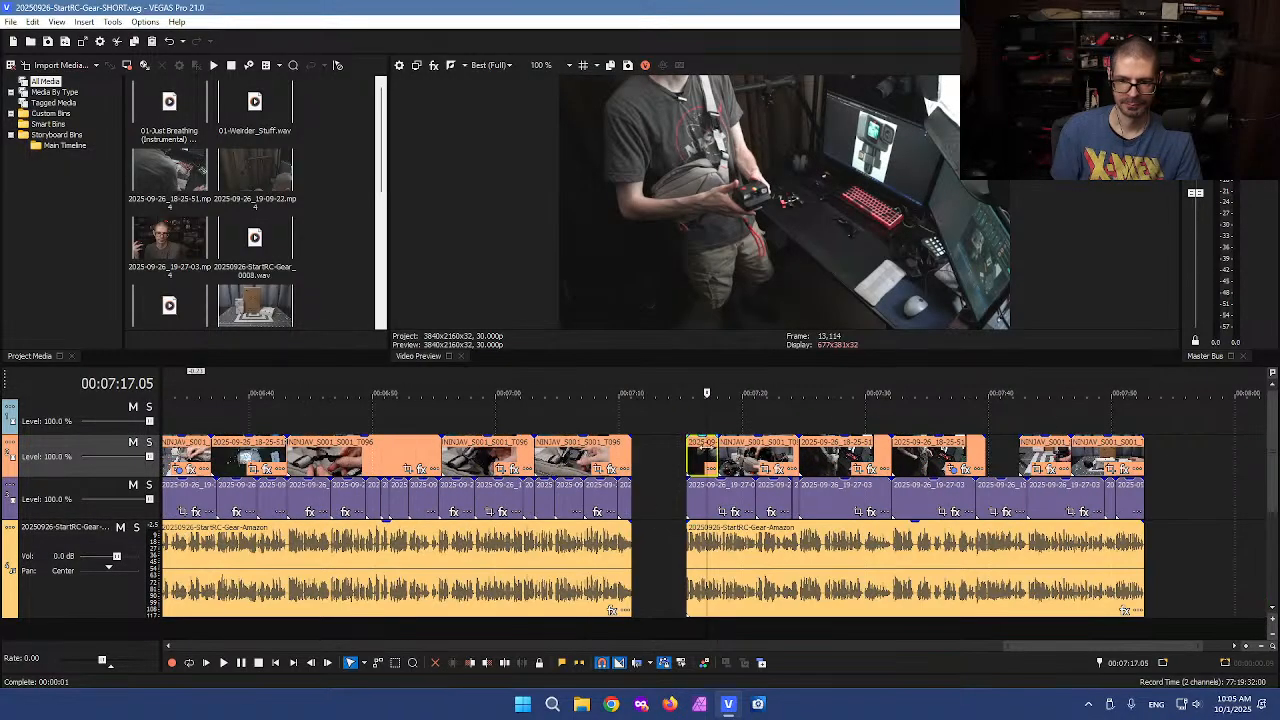
left_click(743, 456)
scroll(738, 483, "up", 3)
key("space")
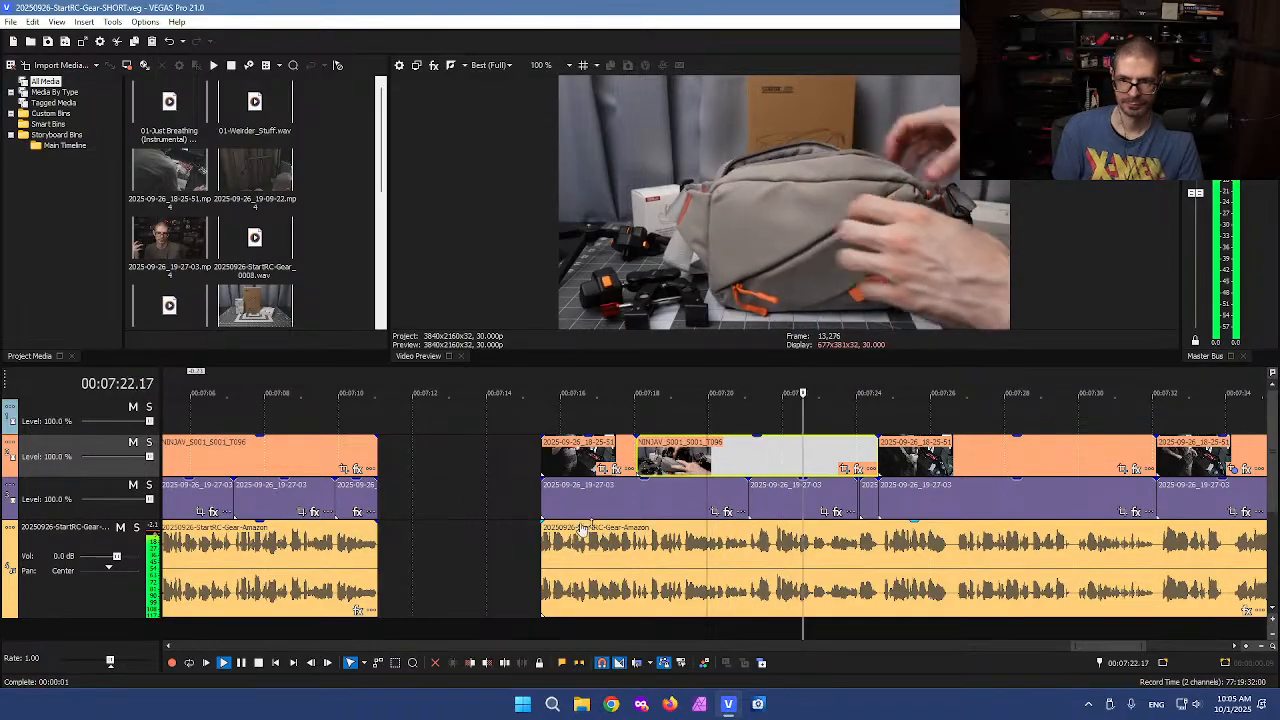
Stop playback and move back through the timeline, previewing sections around 5:45 and 5:21
key("space")
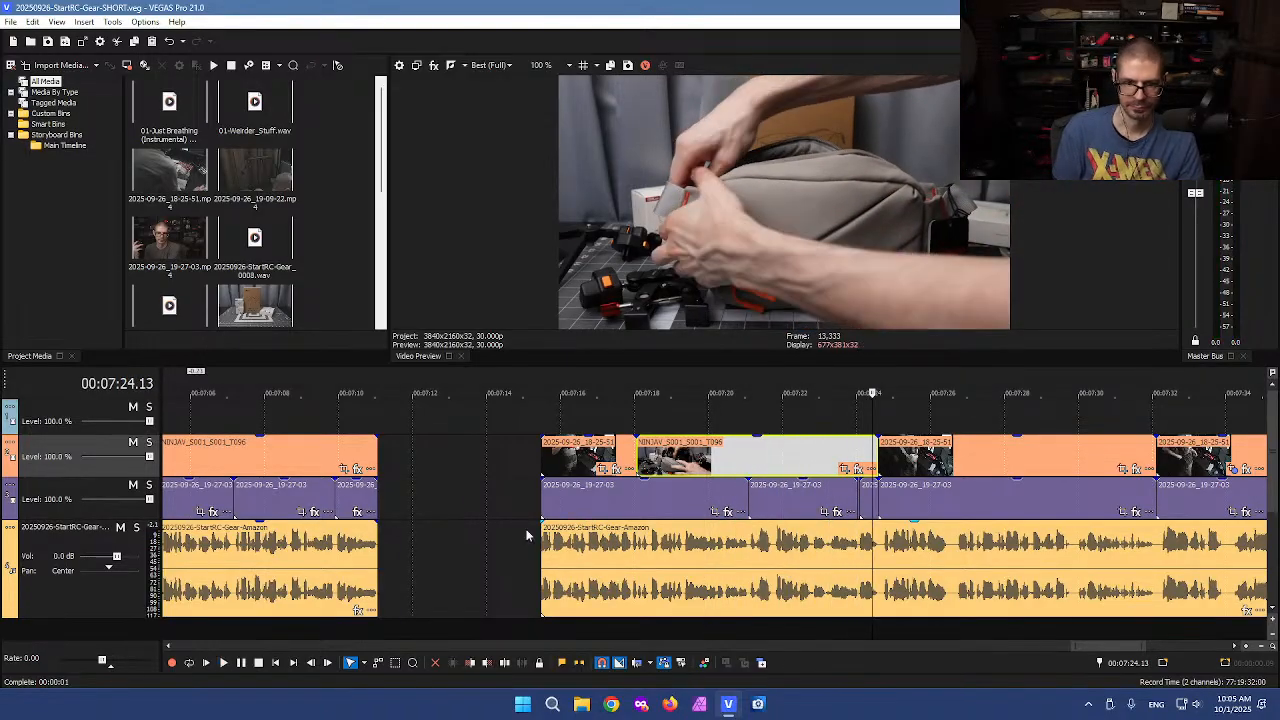
scroll(375, 457, "down", 6)
left_click(335, 432)
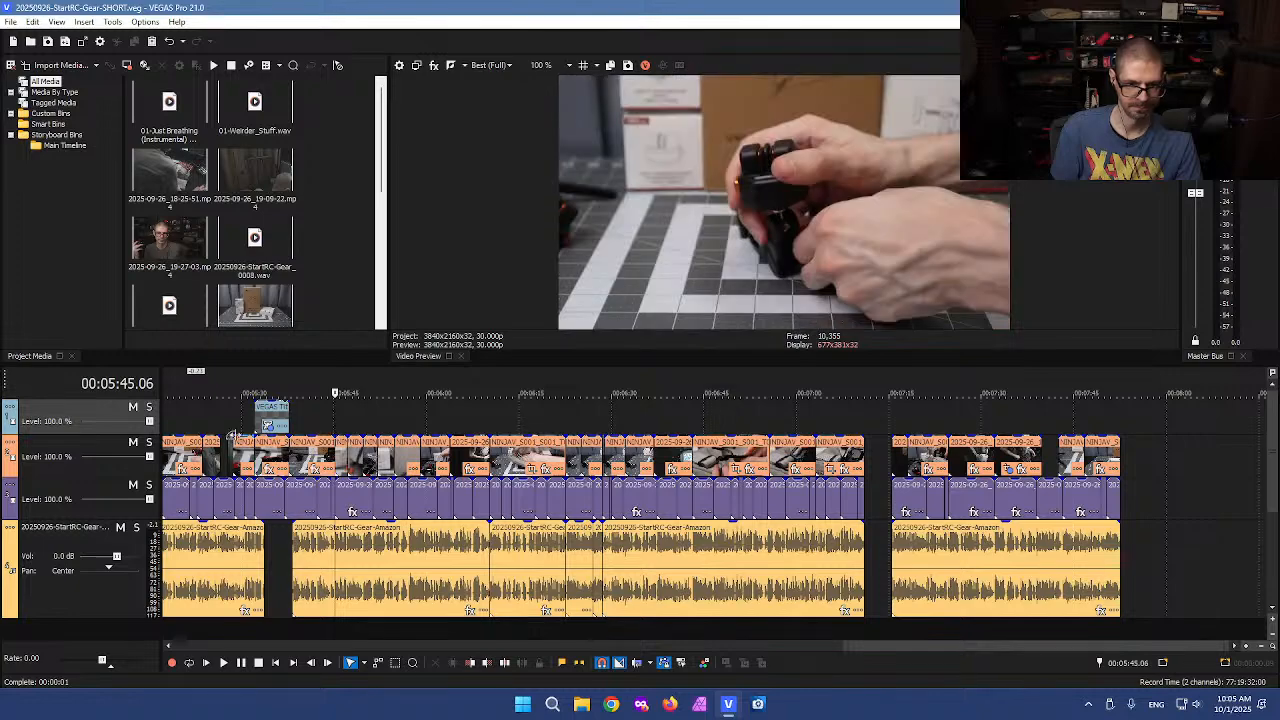
left_click(196, 430)
scroll(430, 470, "up", 3)
scroll(425, 460, "down", 2)
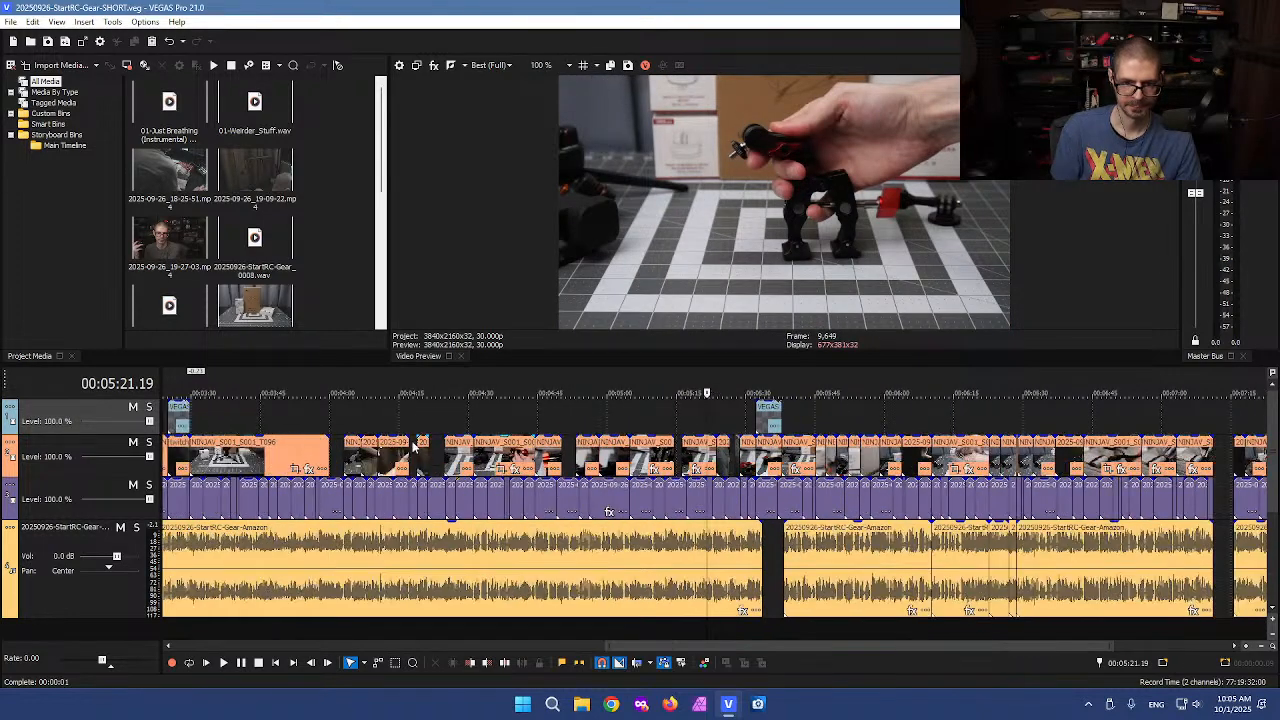
left_click(463, 430)
scroll(470, 440, "up", 3)
key("space")
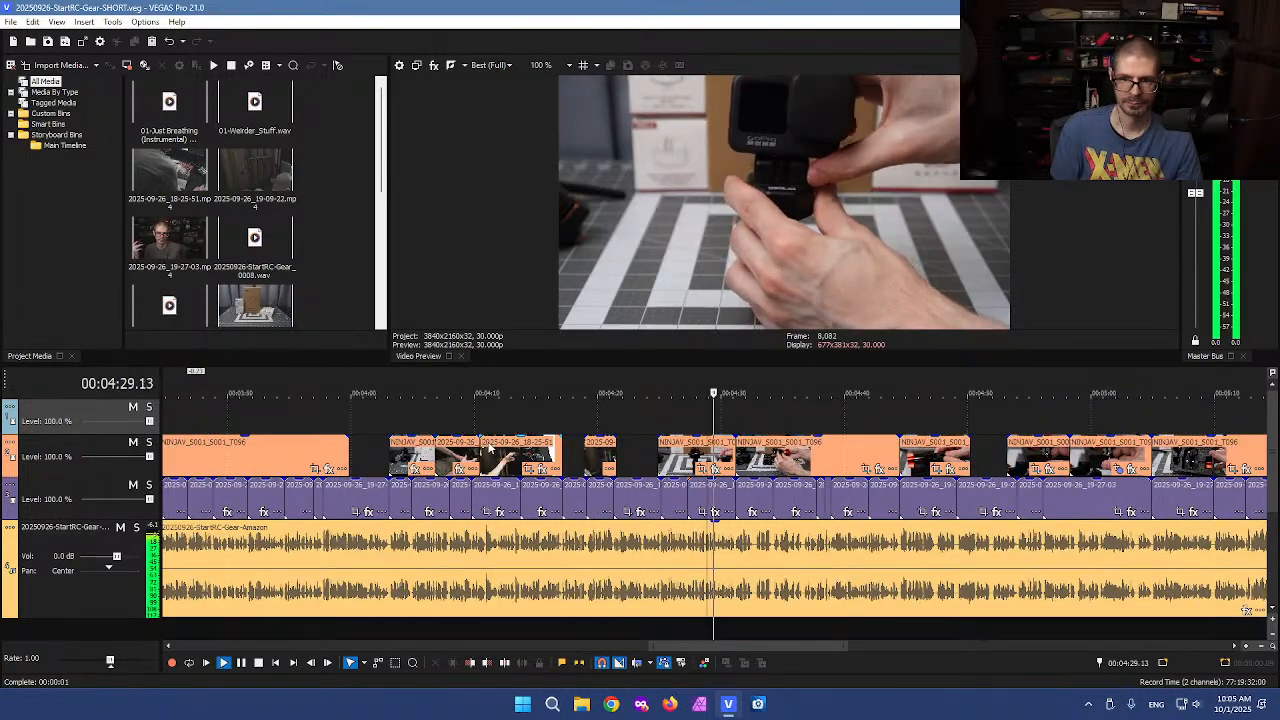
Preview the timeline around 4:30 and then around 3:31
scroll(703, 486, "down", 2)
key("space")
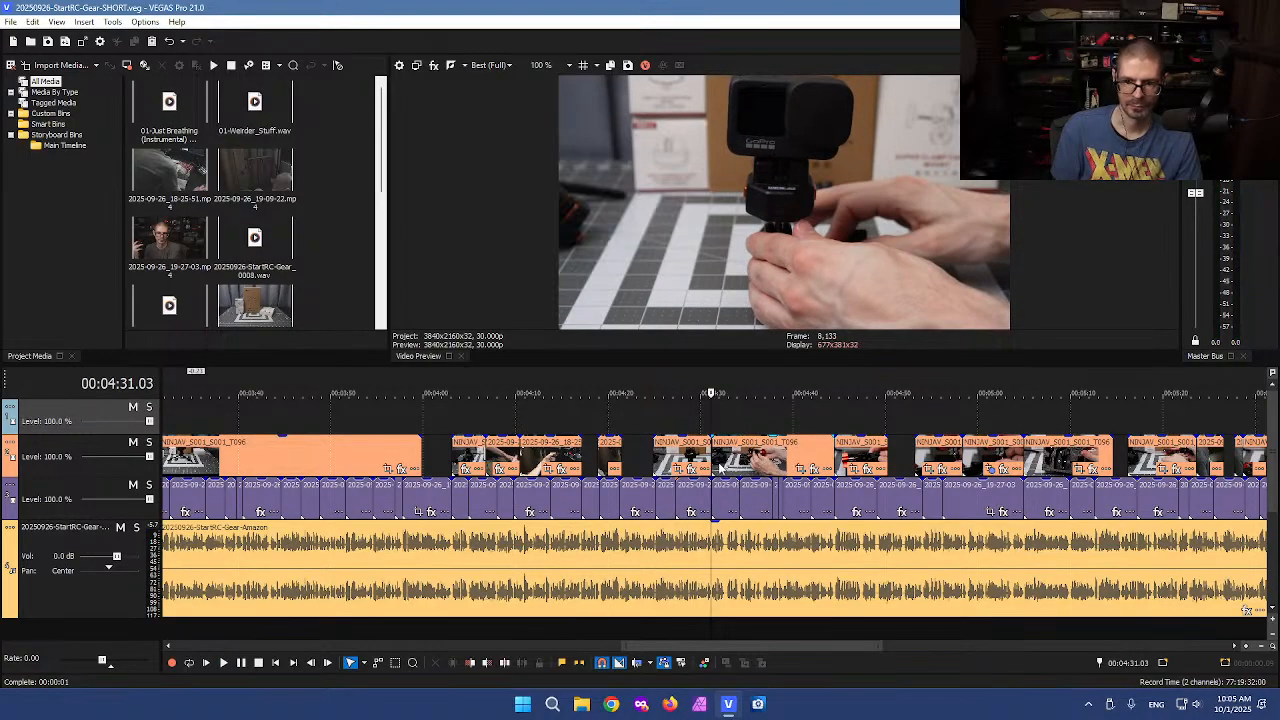
left_click(719, 461)
scroll(750, 457, "down", 2)
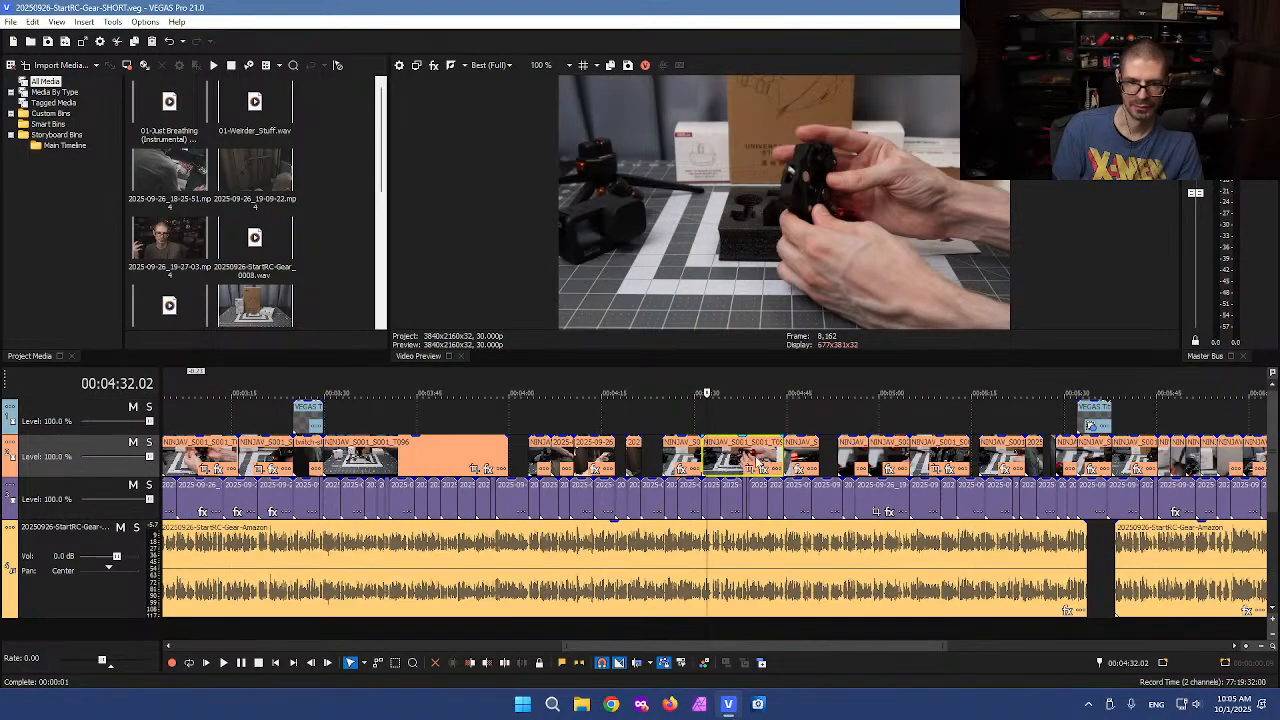
left_click(360, 412)
scroll(517, 423, "up", 3)
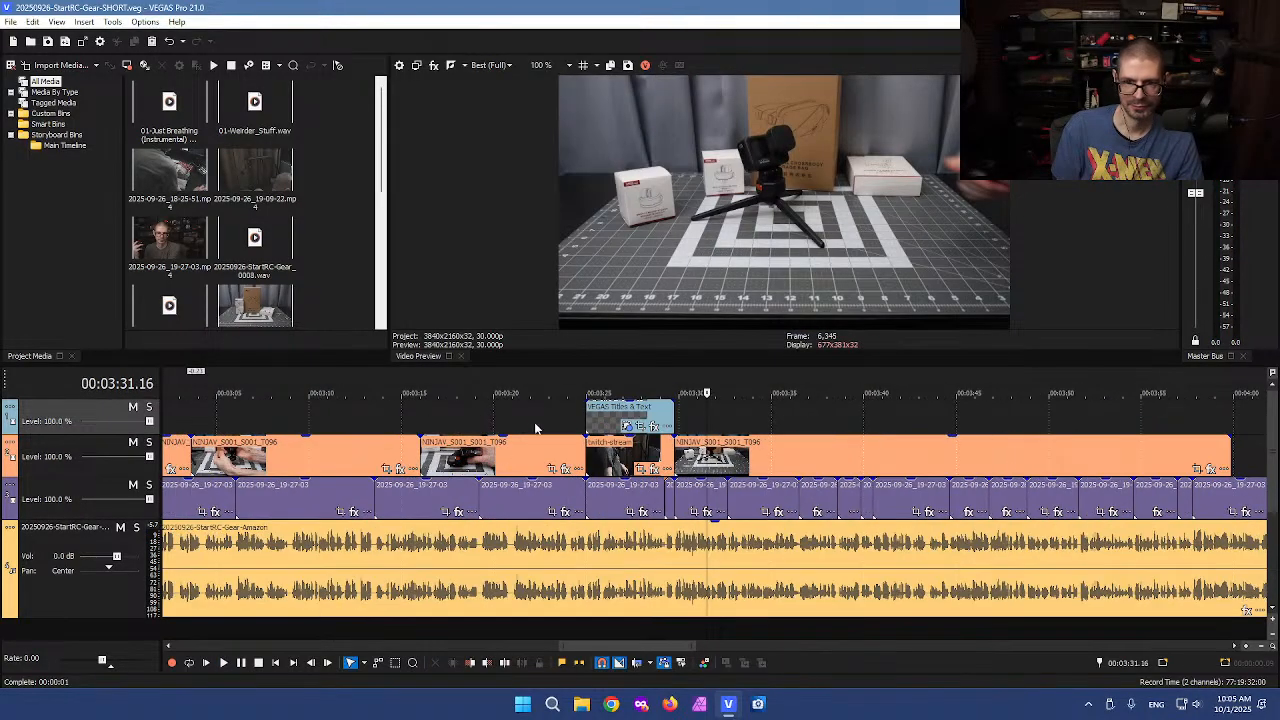
key("space")
key("space")
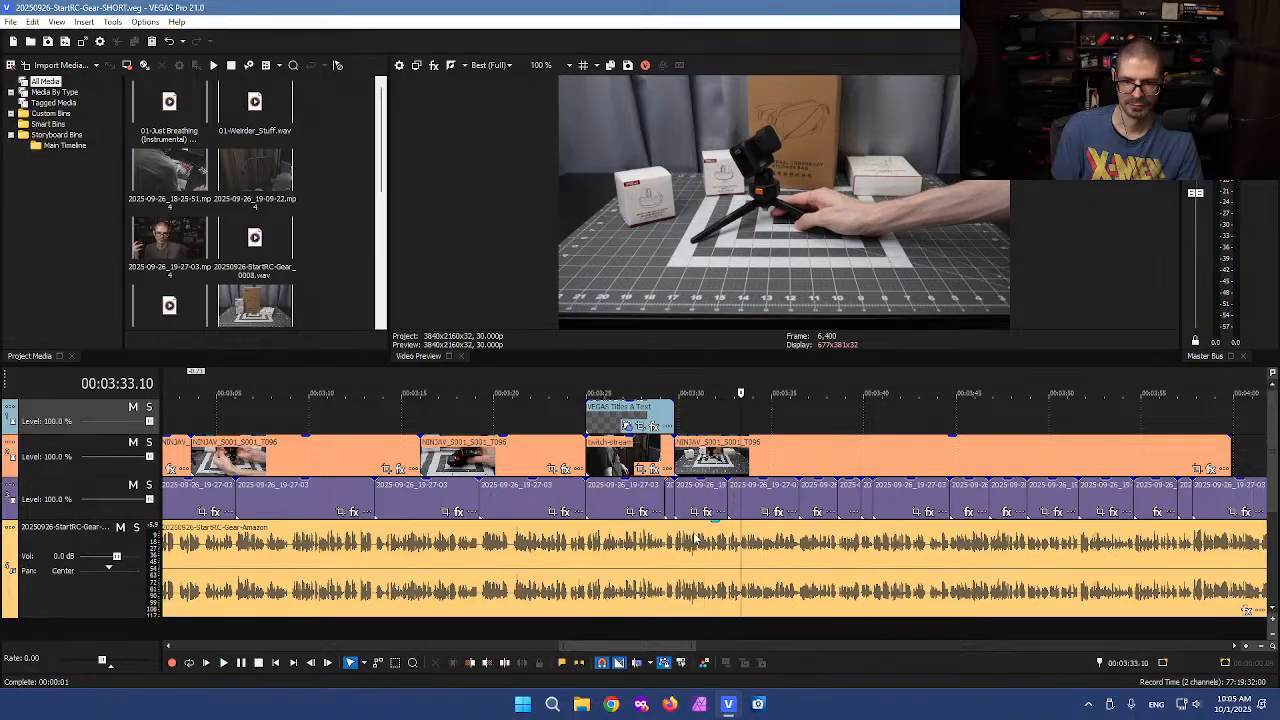
Split the events at about 3:29.23
left_click(680, 540)
scroll(680, 540, "up", 3)
left_click(697, 541)
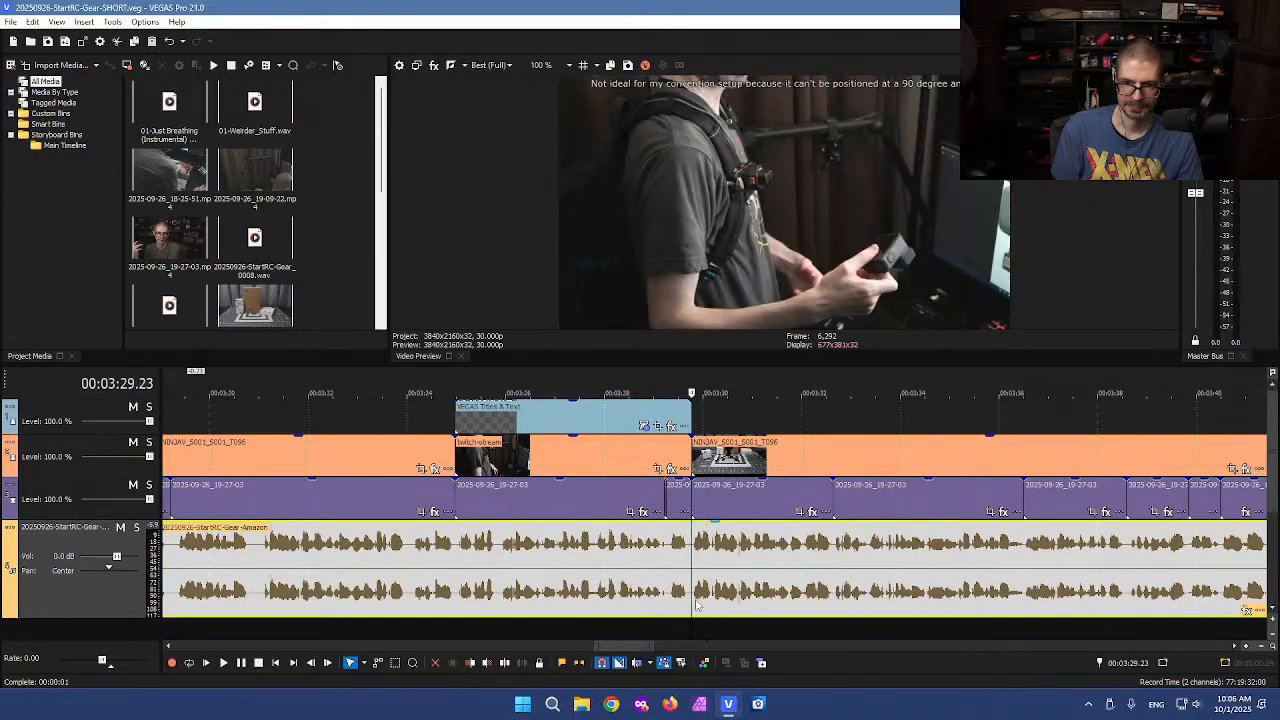
scroll(697, 600, "up", 2)
key("s")
key("space")
key("space")
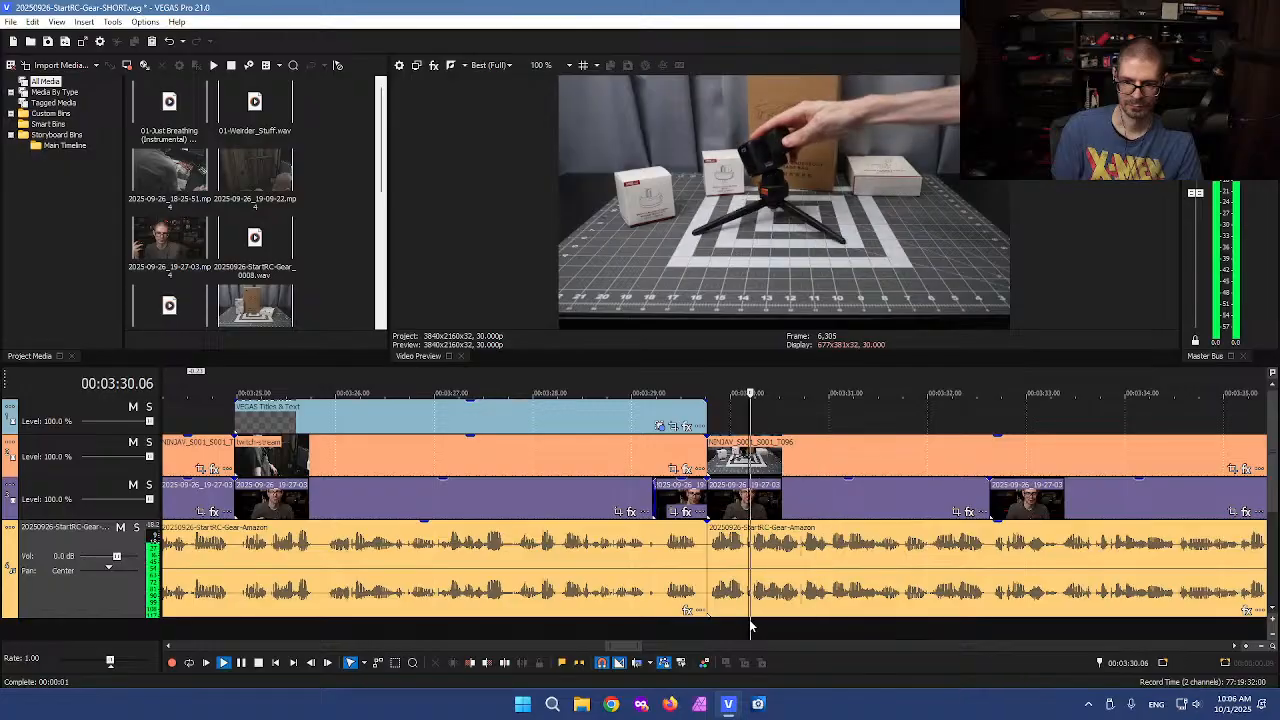
Split the events at 3:30.05 and again at 3:36.15 to isolate the section between them
scroll(608, 625, "up", 2)
left_click(609, 624)
key("s")
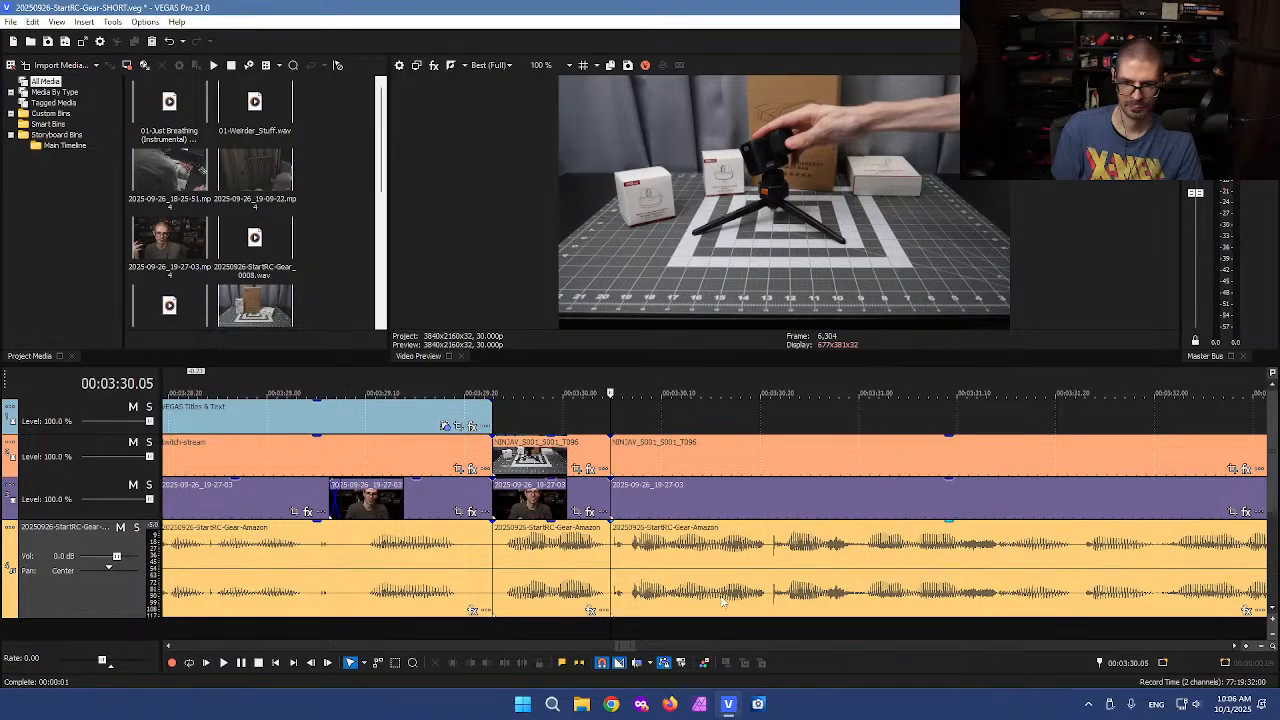
key("space")
scroll(831, 576, "down", 2)
scroll(831, 576, "down", 4)
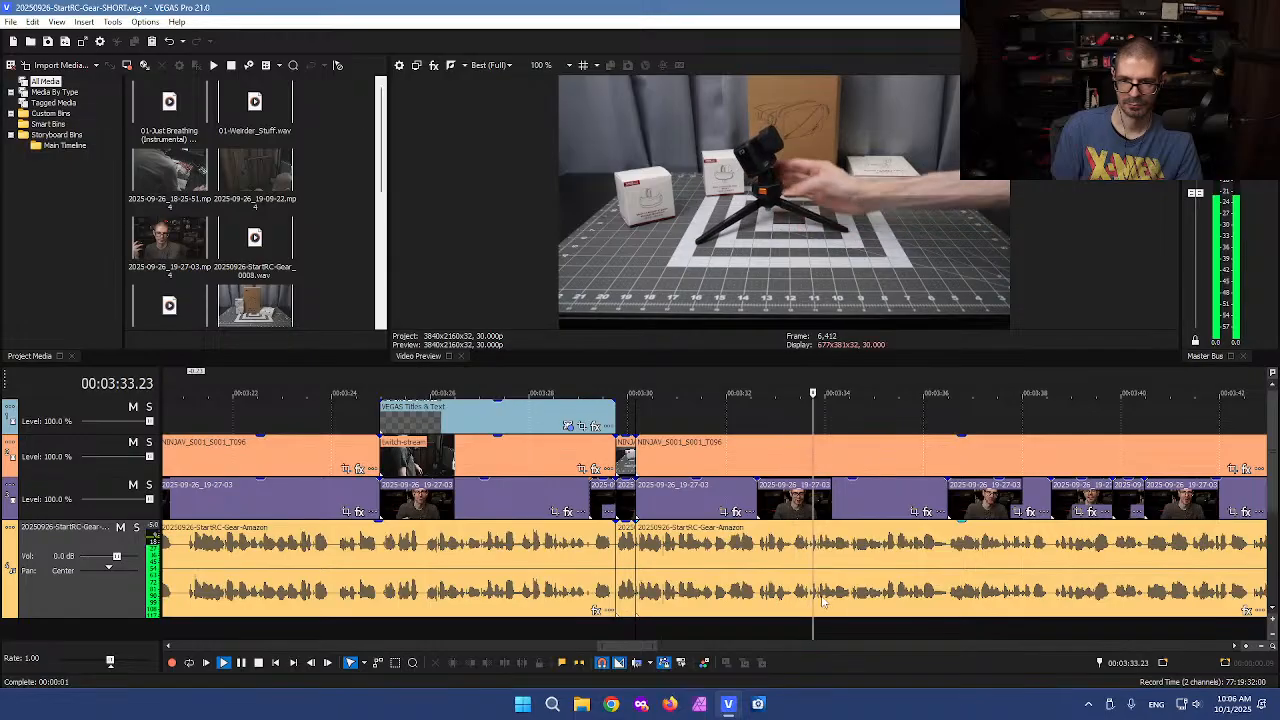
scroll(840, 605, "up", 3)
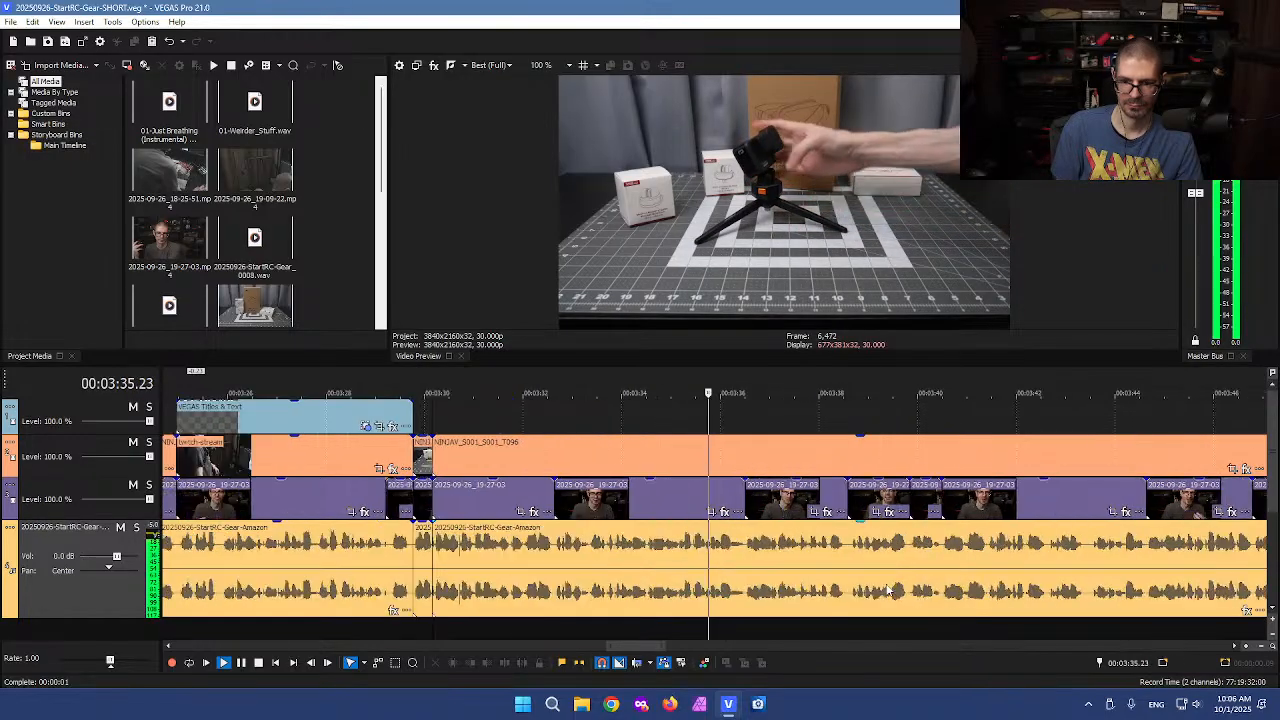
key("space")
left_click(768, 624)
key("s")
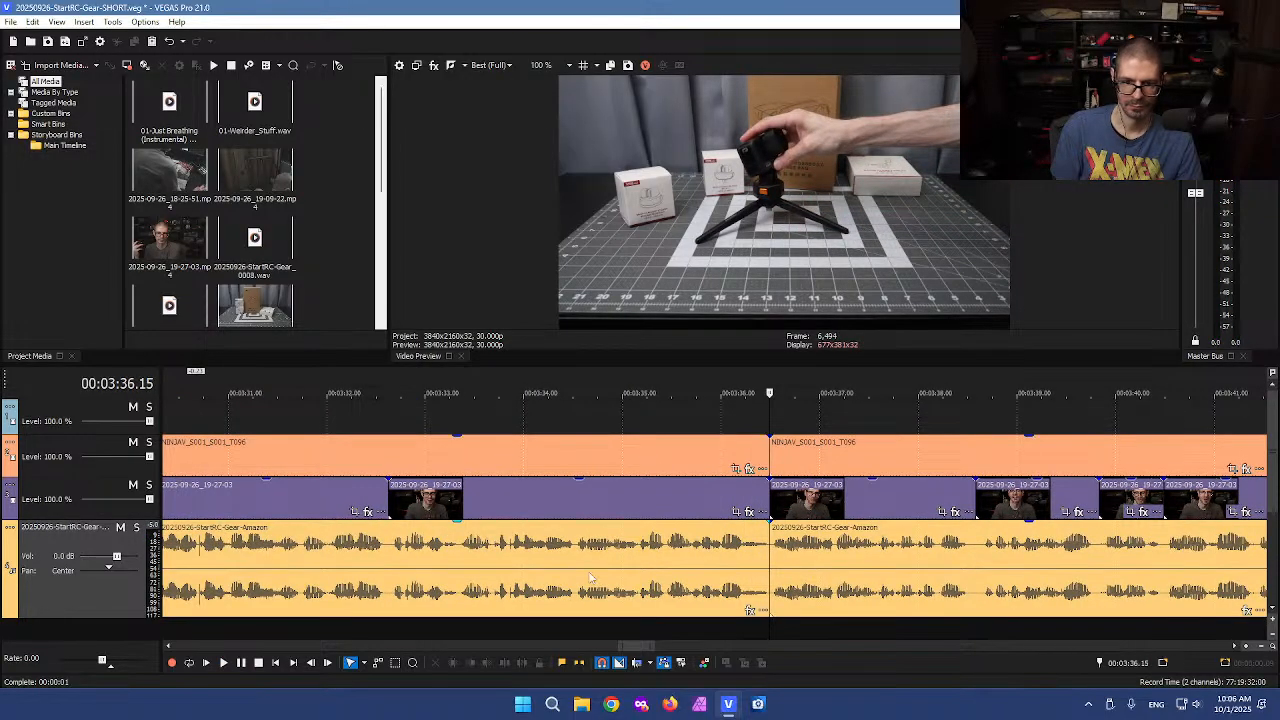
Select and cut the events between 3:30.05 and 3:36.15 out of the timeline
scroll(390, 424, "down", 1)
scroll(390, 424, "down", 2)
key("d")
left_click_drag(420, 428, 652, 603)
key("Delete")
Open a gap at about 0:12 near the start by sliding the following events to the right
scroll(350, 493, "down", 5)
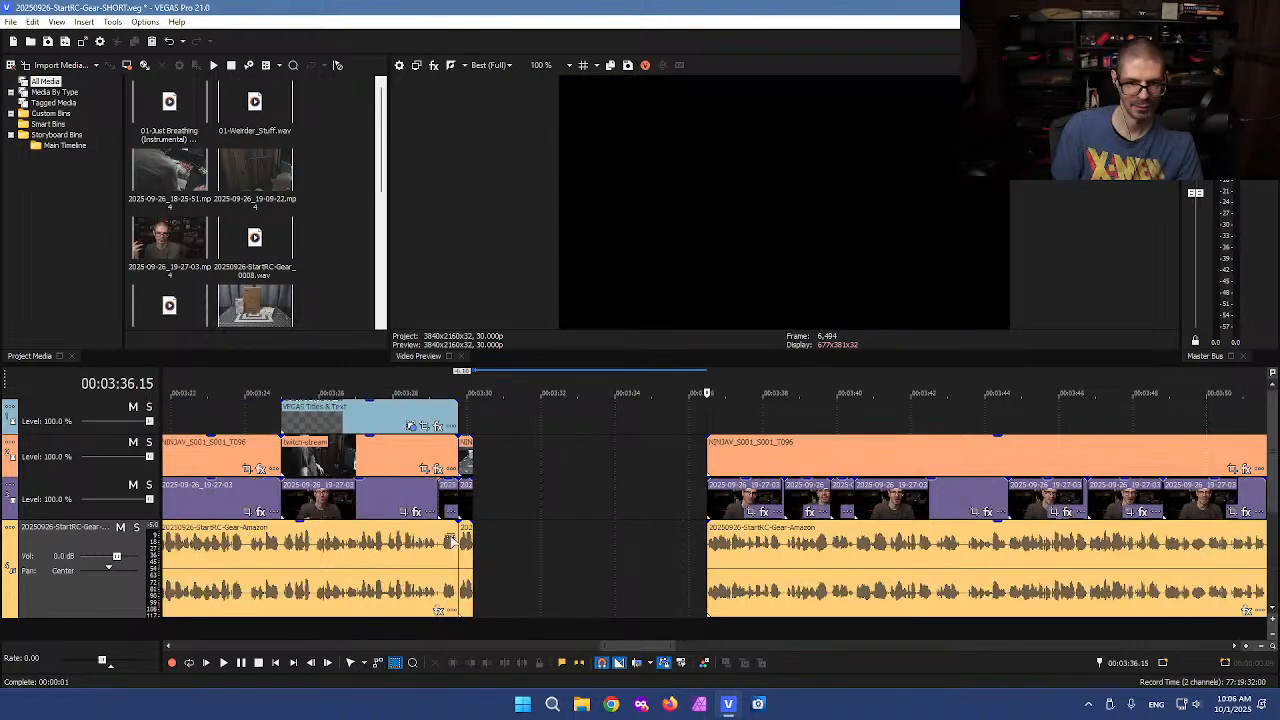
scroll(349, 493, "down", 1)
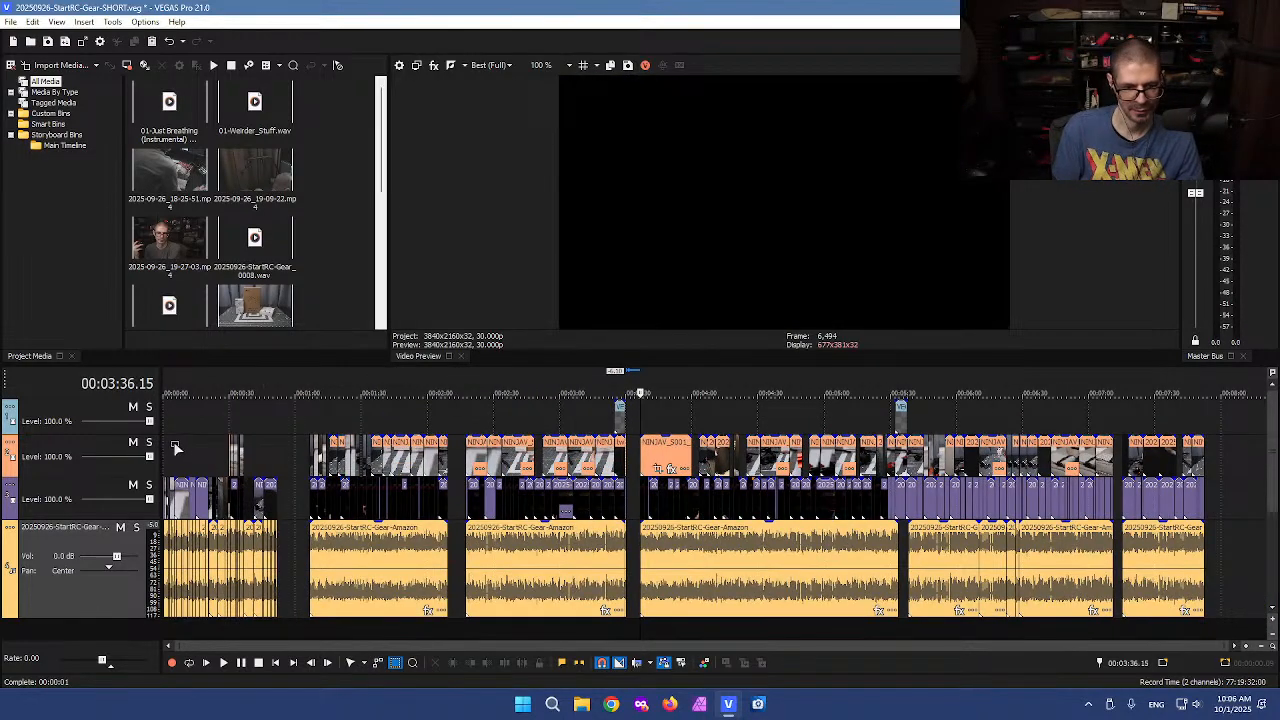
left_click(177, 449)
scroll(466, 466, "up", 5)
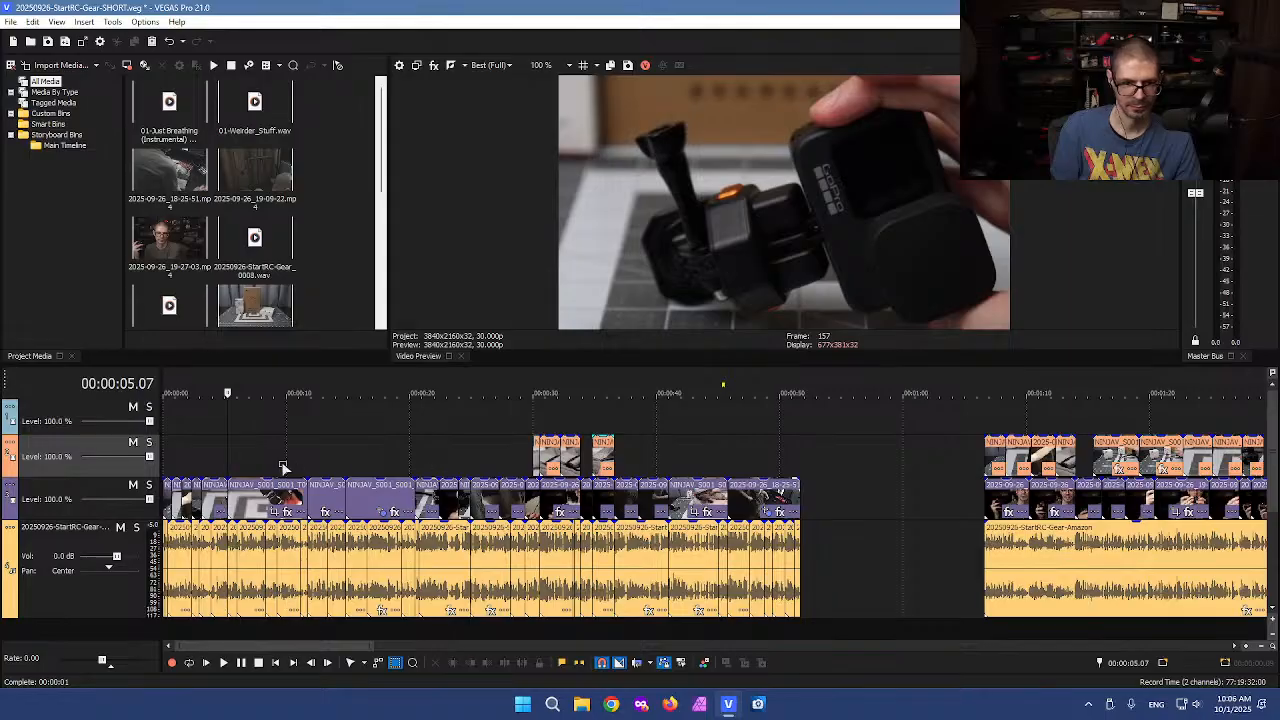
left_click(285, 468)
left_click(320, 466)
scroll(398, 470, "up", 3)
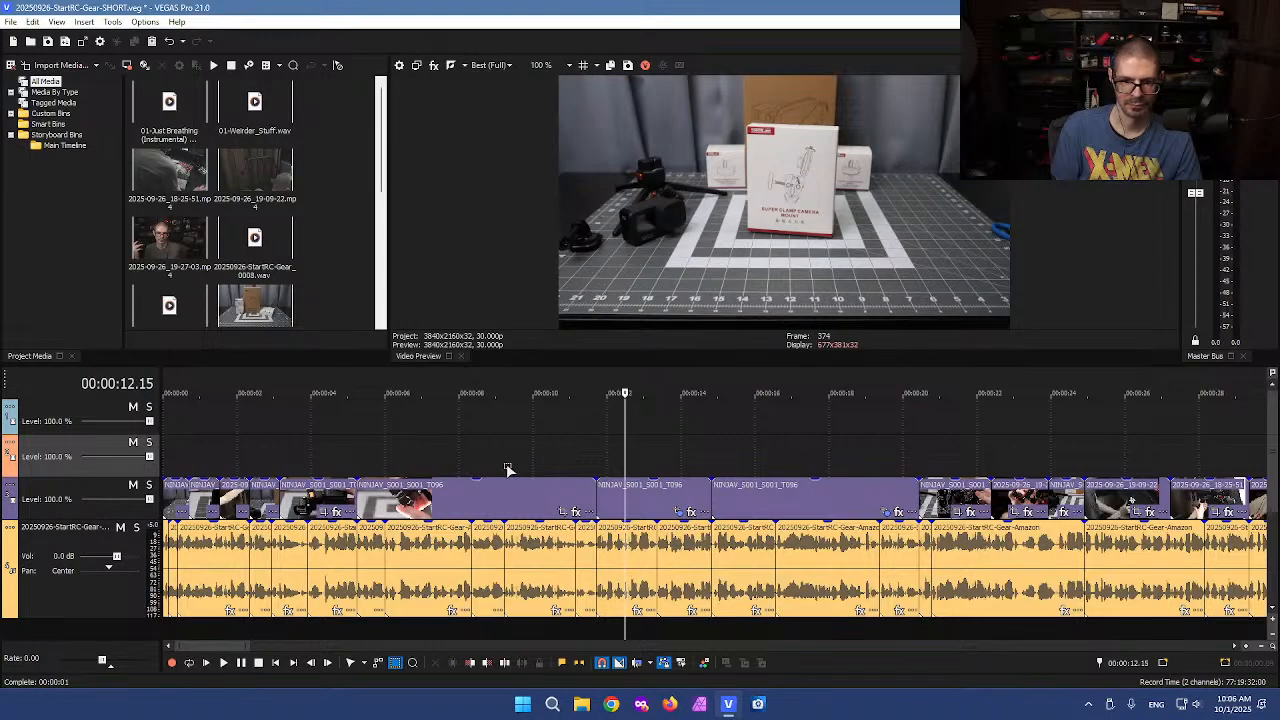
scroll(617, 472, "up", 1)
left_click_drag(716, 486, 1076, 490)
left_click(697, 497)
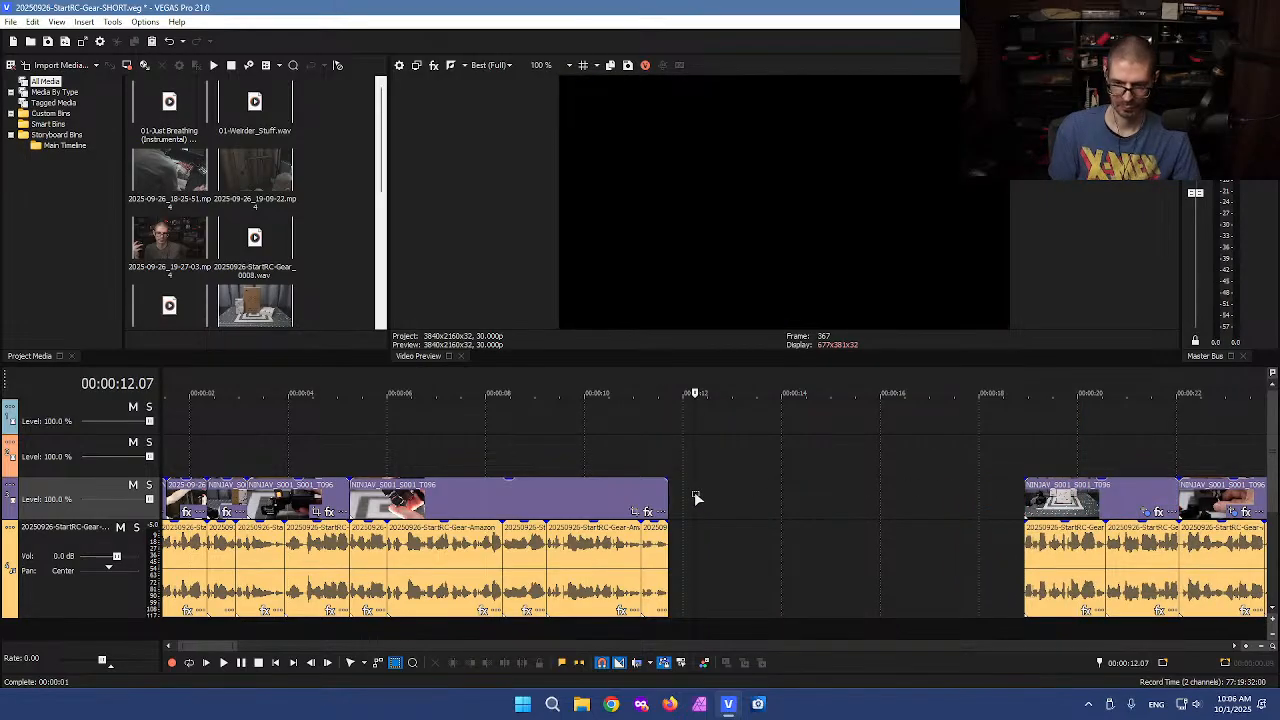
Paste the cut section into the gap at about 0:12, starting on the upper B-roll track
key("ctrl+v")
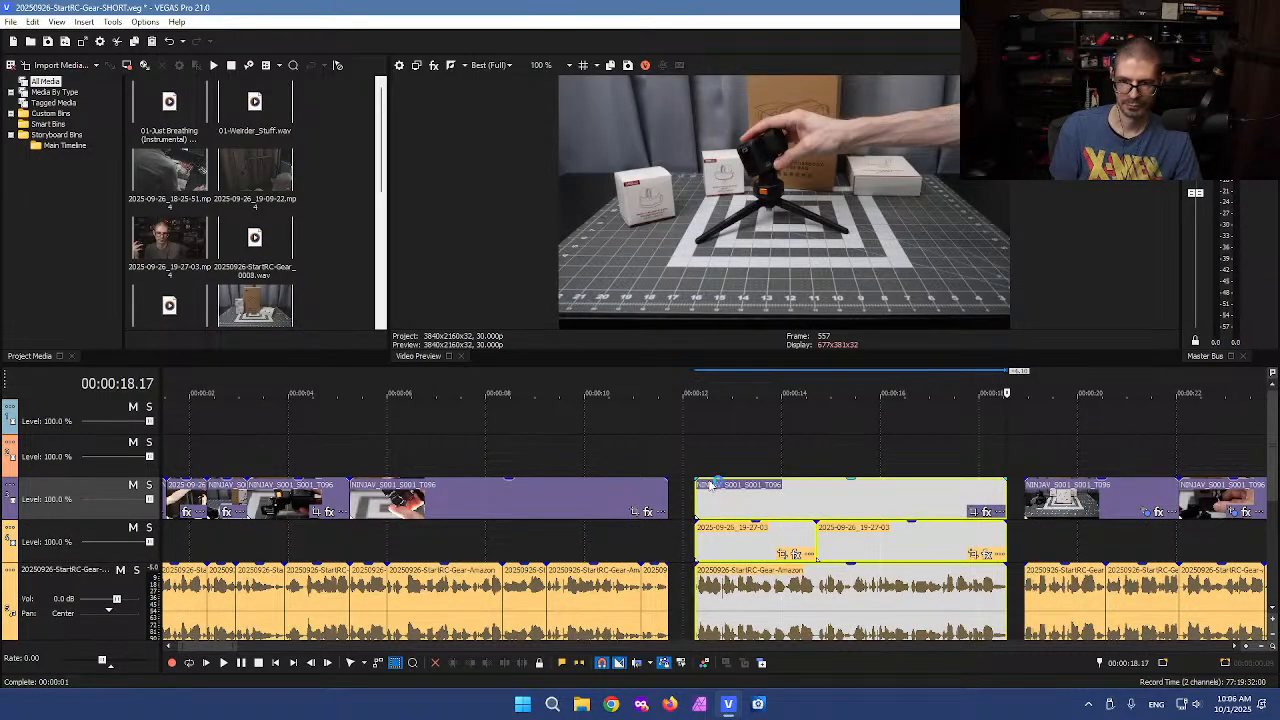
key("ctrl+z")
left_click(697, 456)
key("ctrl+v")
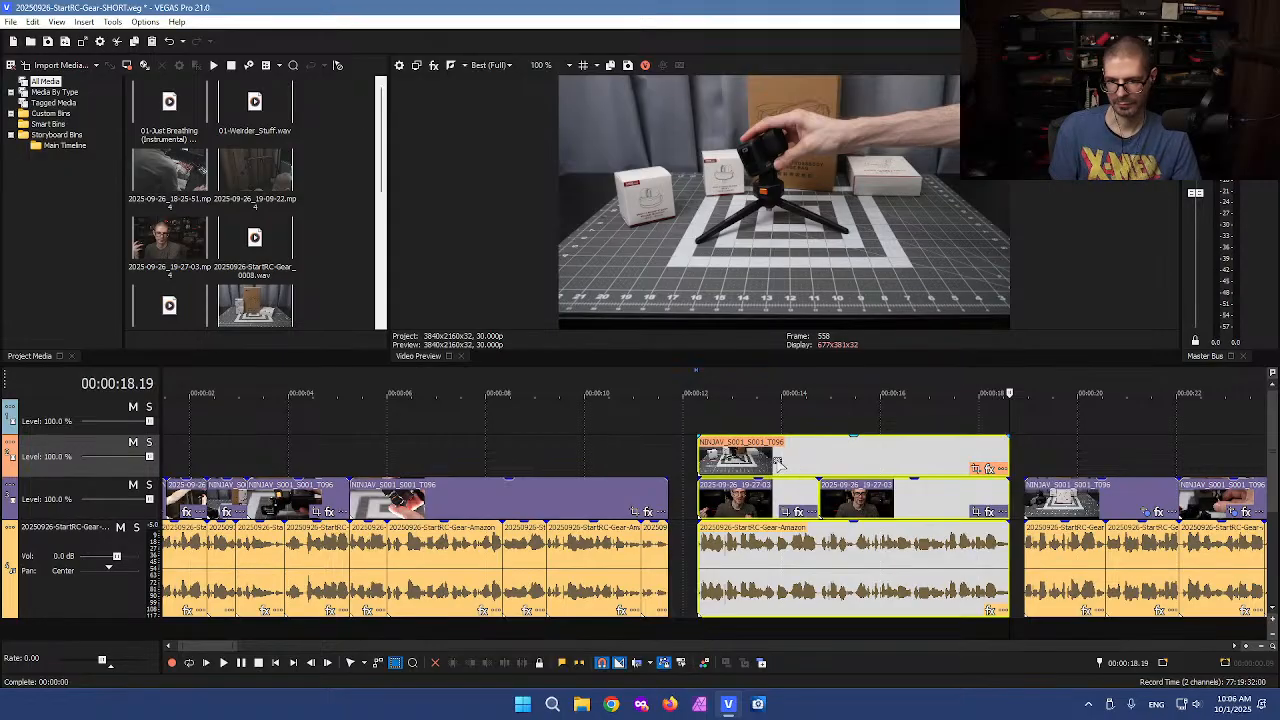
left_click_drag(790, 463, 762, 466)
Slide the following events left to close the gap after the pasted section
scroll(870, 490, "down", 6)
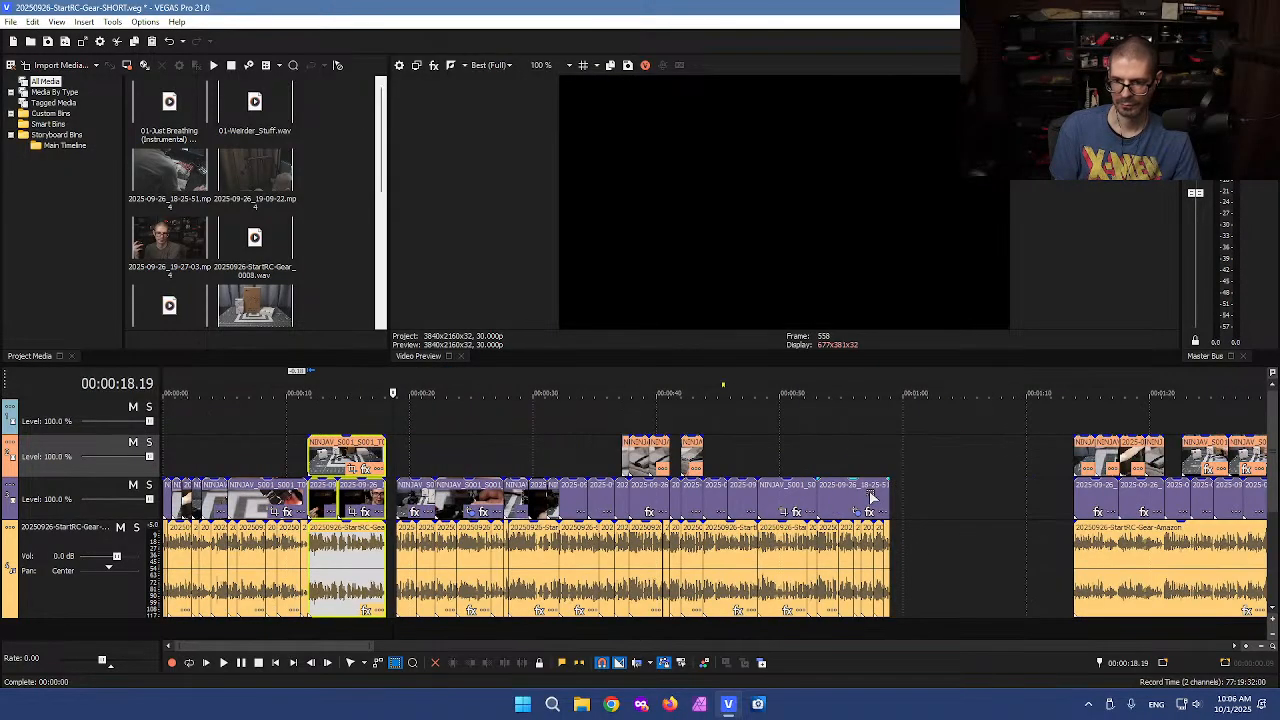
scroll(460, 455, "up", 6)
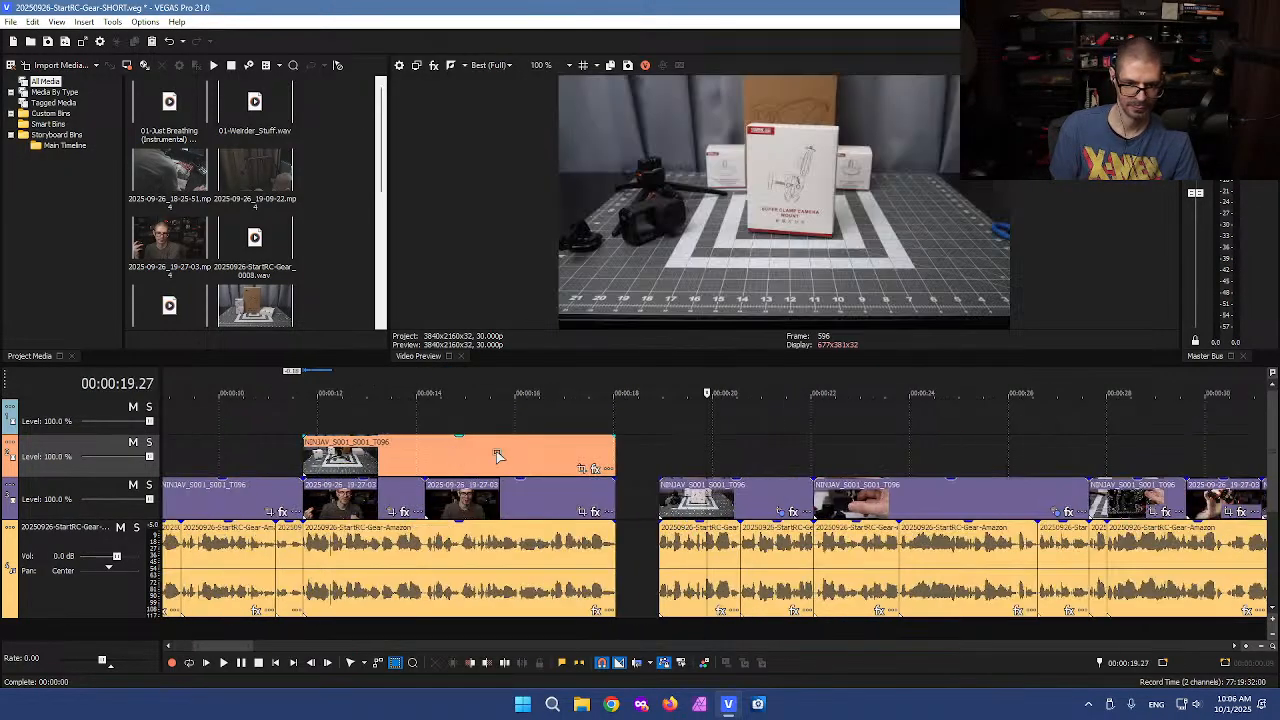
left_click_drag(676, 500, 613, 466)
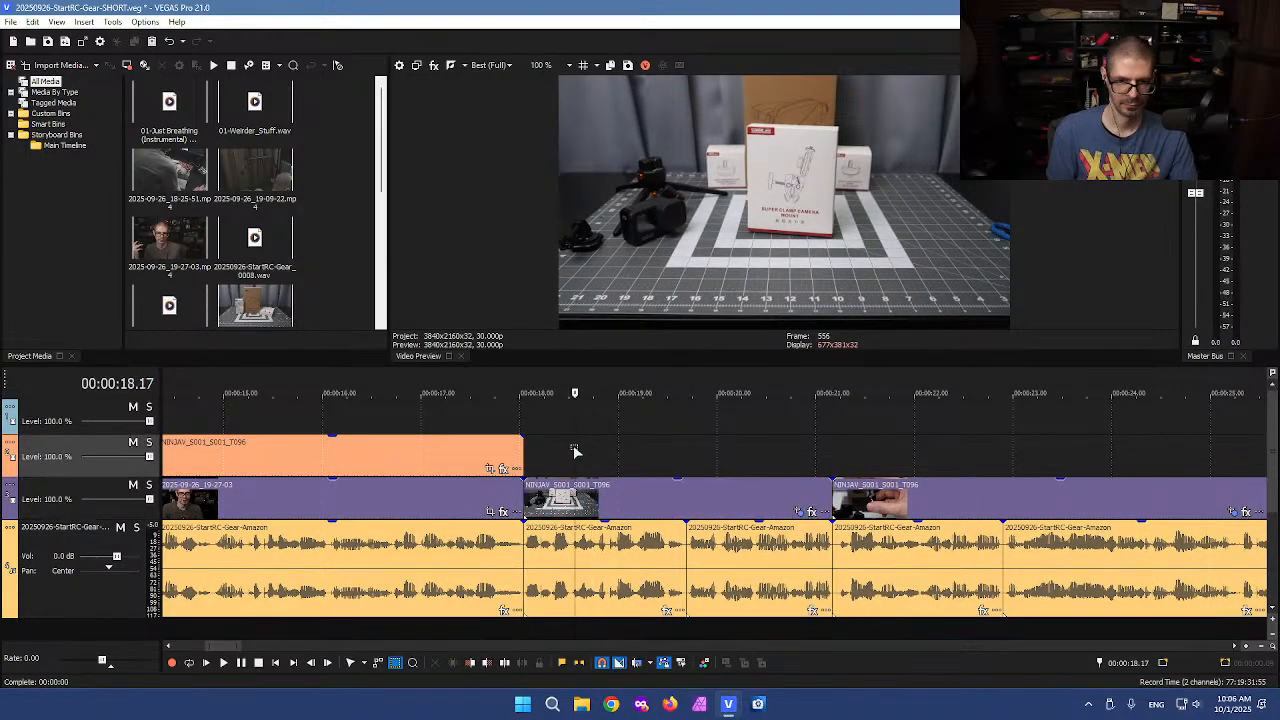
Split the pasted B-roll clip on the upper track at about 0:14.22
scroll(613, 466, "down", 3)
left_click(535, 406)
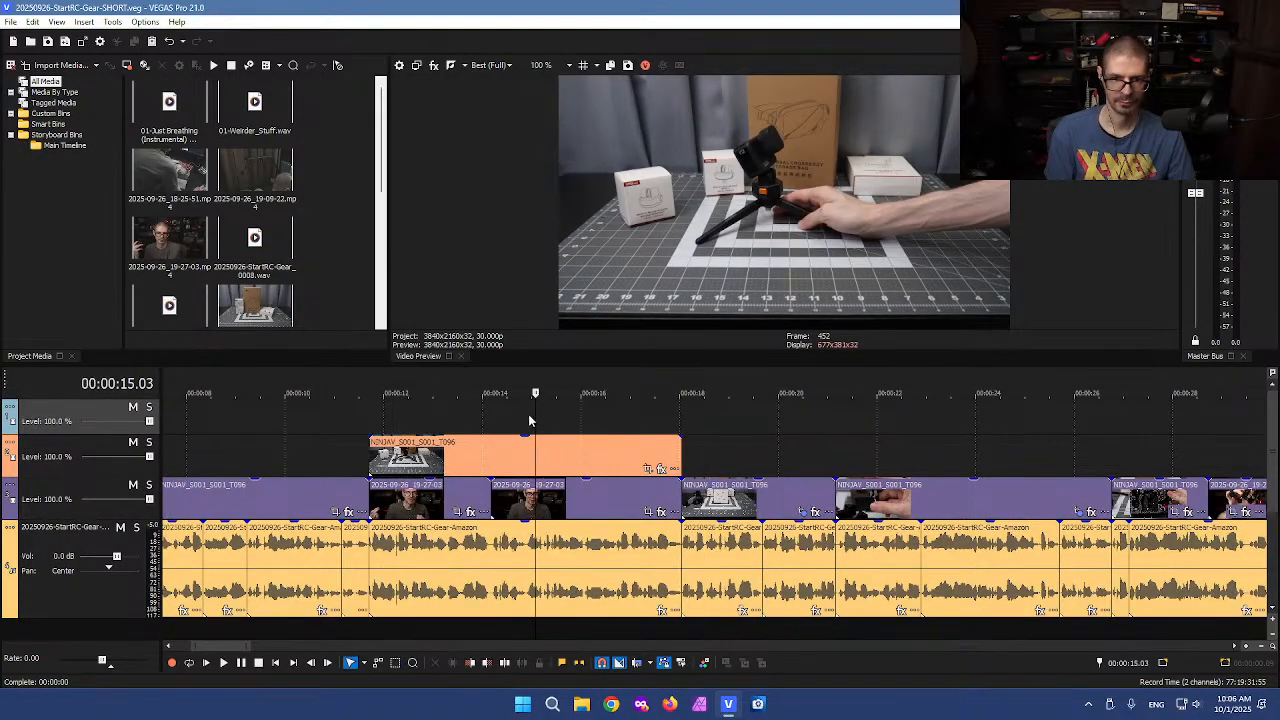
left_click(518, 416)
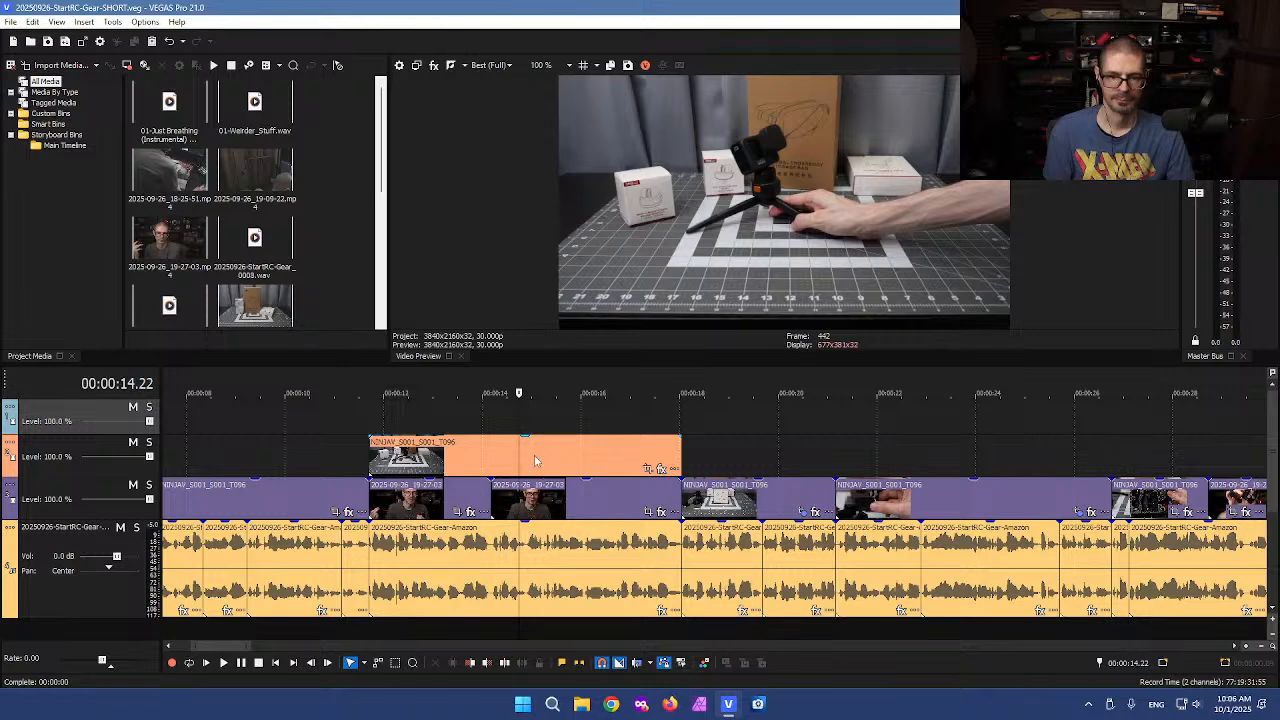
key("s")
left_click_drag(456, 458, 520, 448)
left_click(855, 418)
key("s")
left_click(753, 422)
key("Delete")
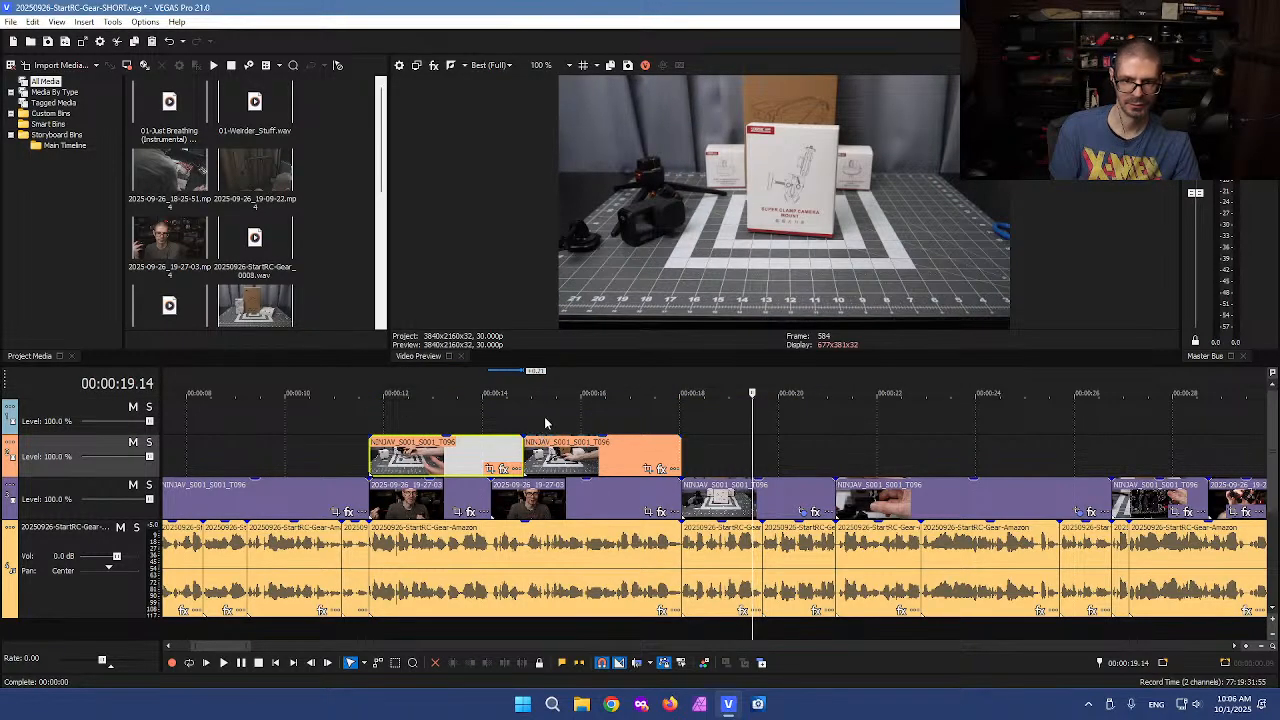
Delete the B-roll clip's second part and extend the first part's end to about 0:21
left_click(546, 426)
left_click(610, 417)
left_click(626, 424)
left_click(558, 450)
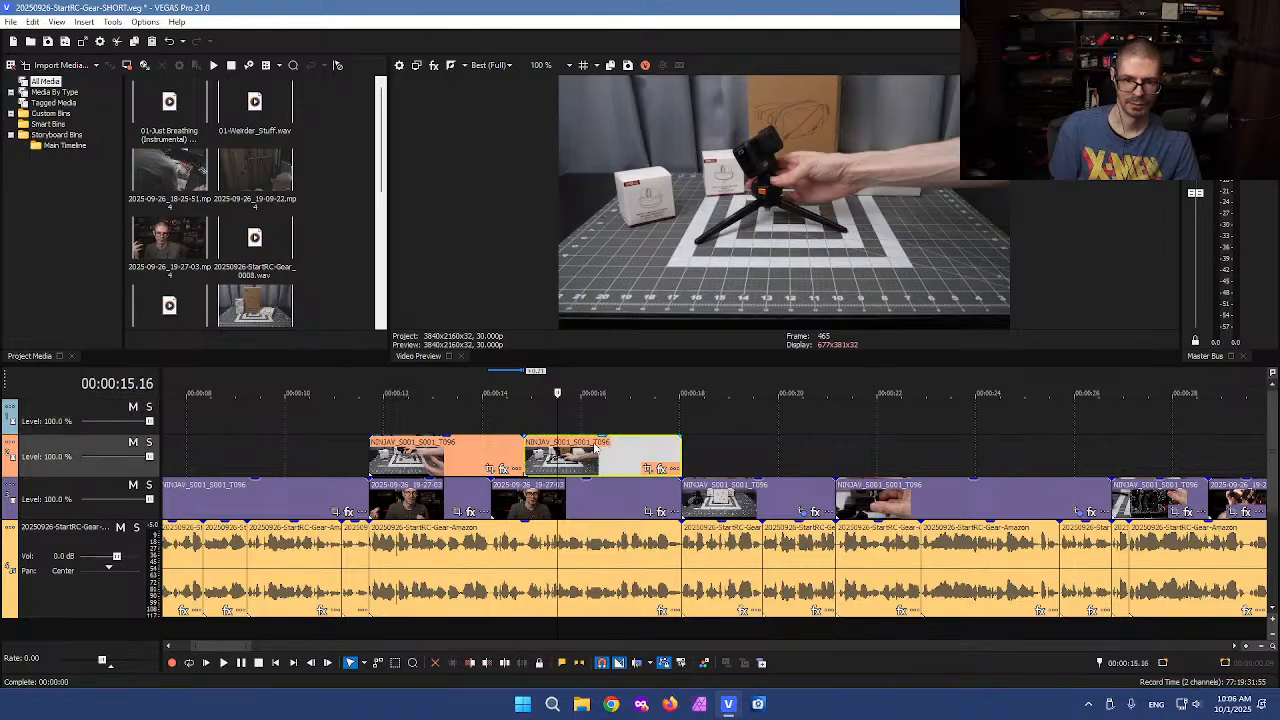
key("Delete")
left_click_drag(520, 448, 857, 425)
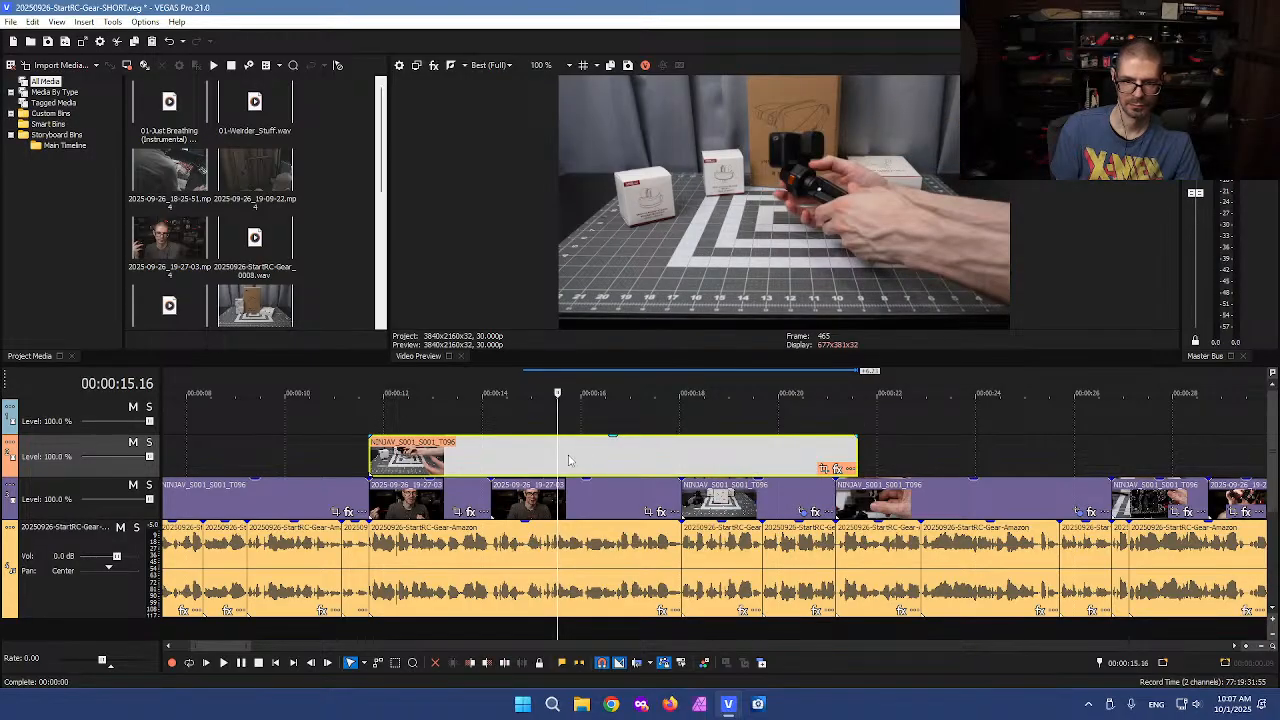
Cut a middle portion out of the extended B-roll clip and slide its last part left to close the gap
left_click(569, 460)
key("s")
left_click(704, 459)
key("s")
left_click(635, 459)
key("Delete")
left_click_drag(739, 462, 567, 475)
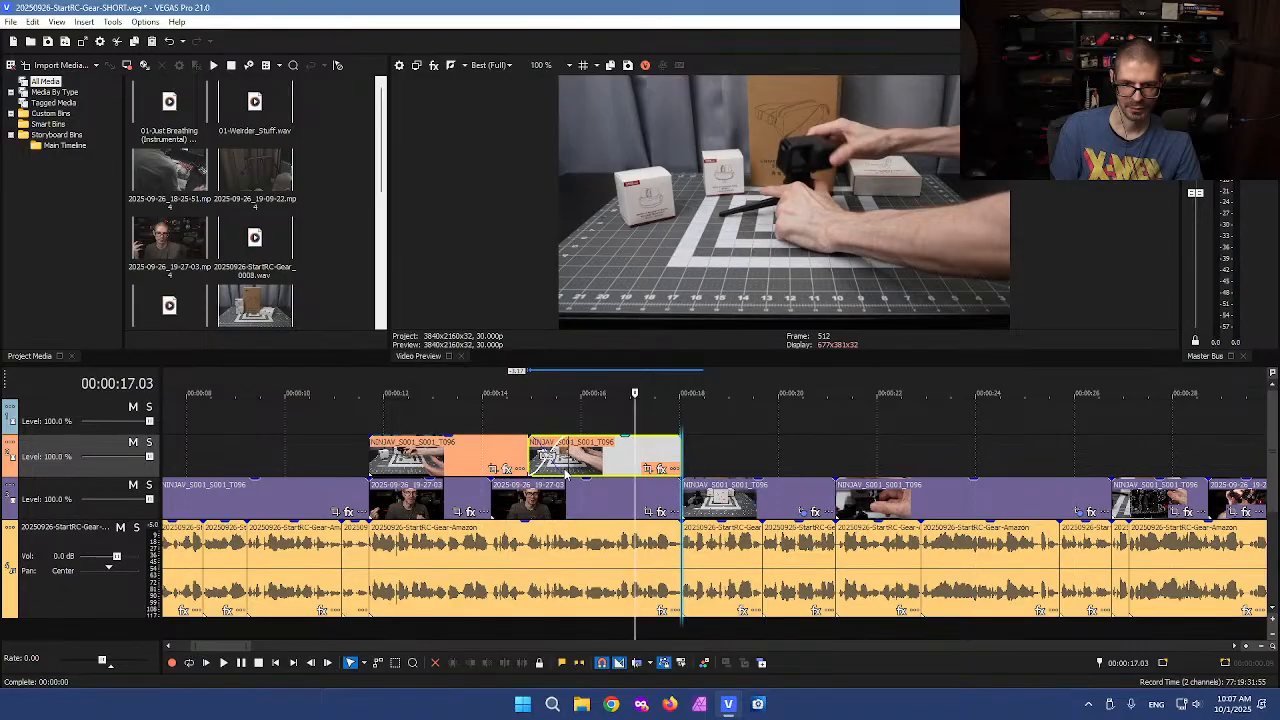
Nudge the second B-roll piece slightly right to adjust where it meets the first piece
left_click(537, 457)
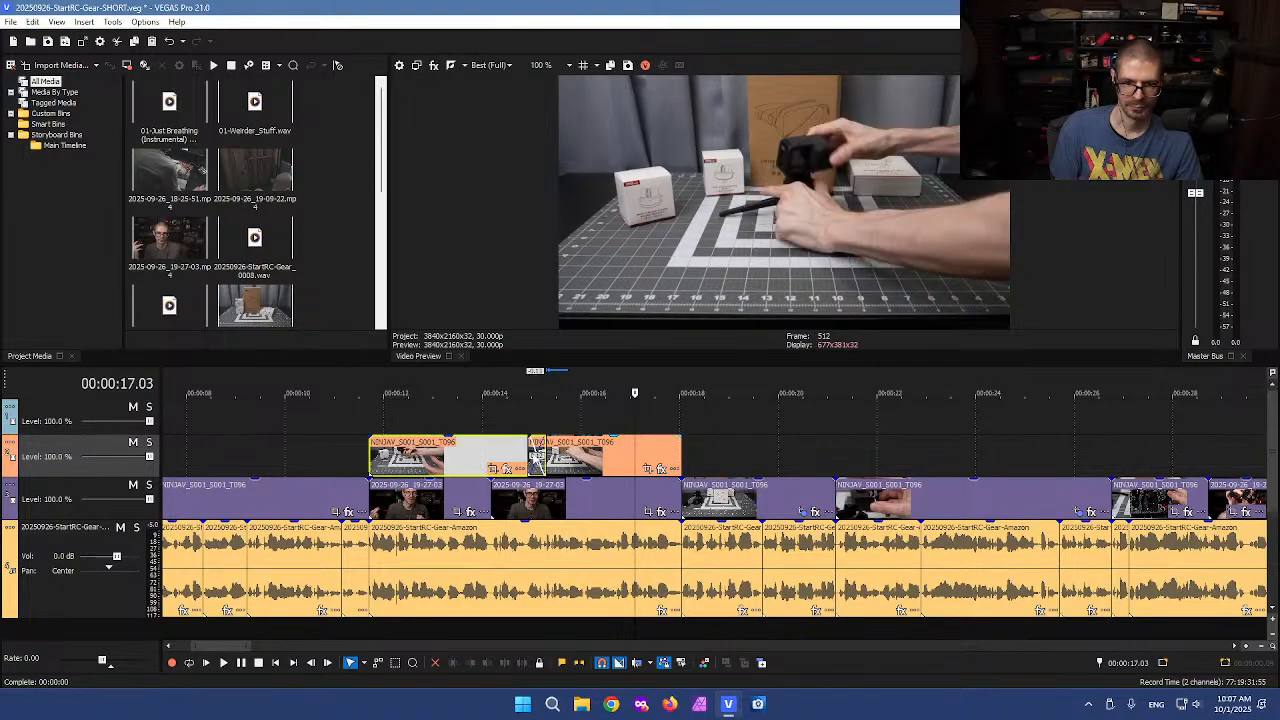
left_click_drag(535, 452, 545, 455)
left_click(545, 457)
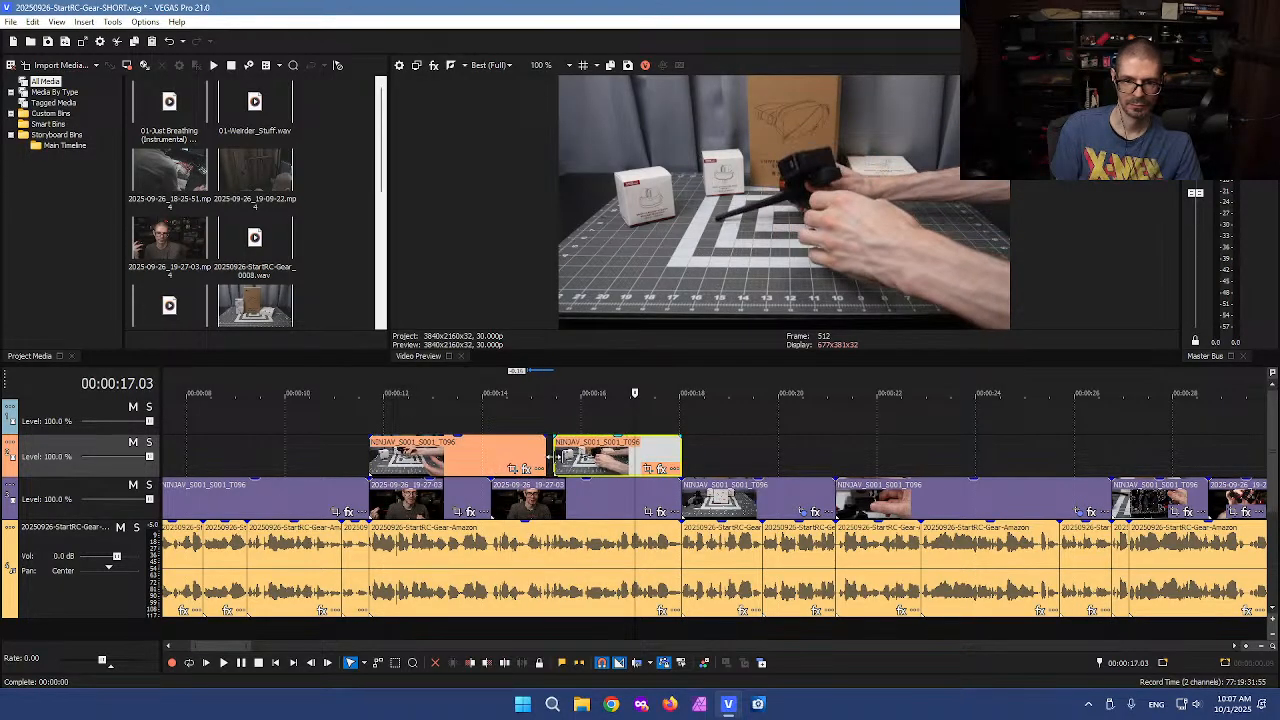
Delete the two talking-head events on the main video track beneath the B-roll
left_click(348, 428)
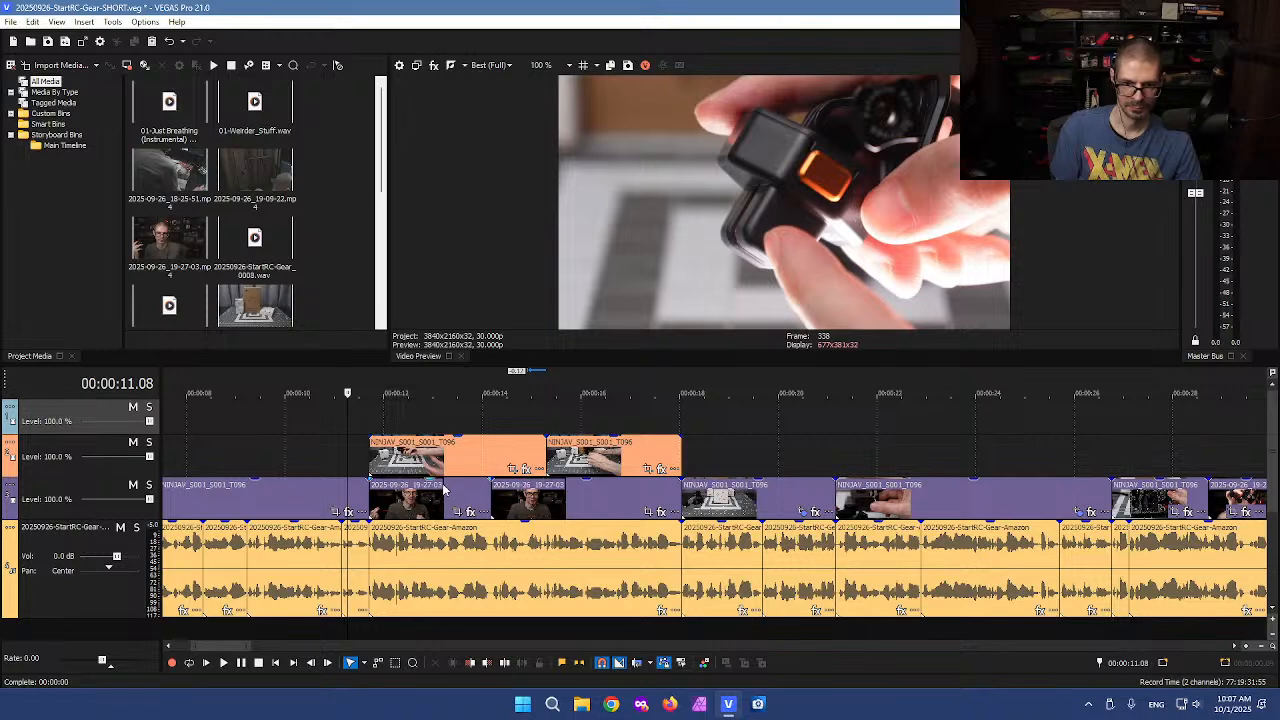
left_click(443, 500)
key("Delete")
left_click(550, 496)
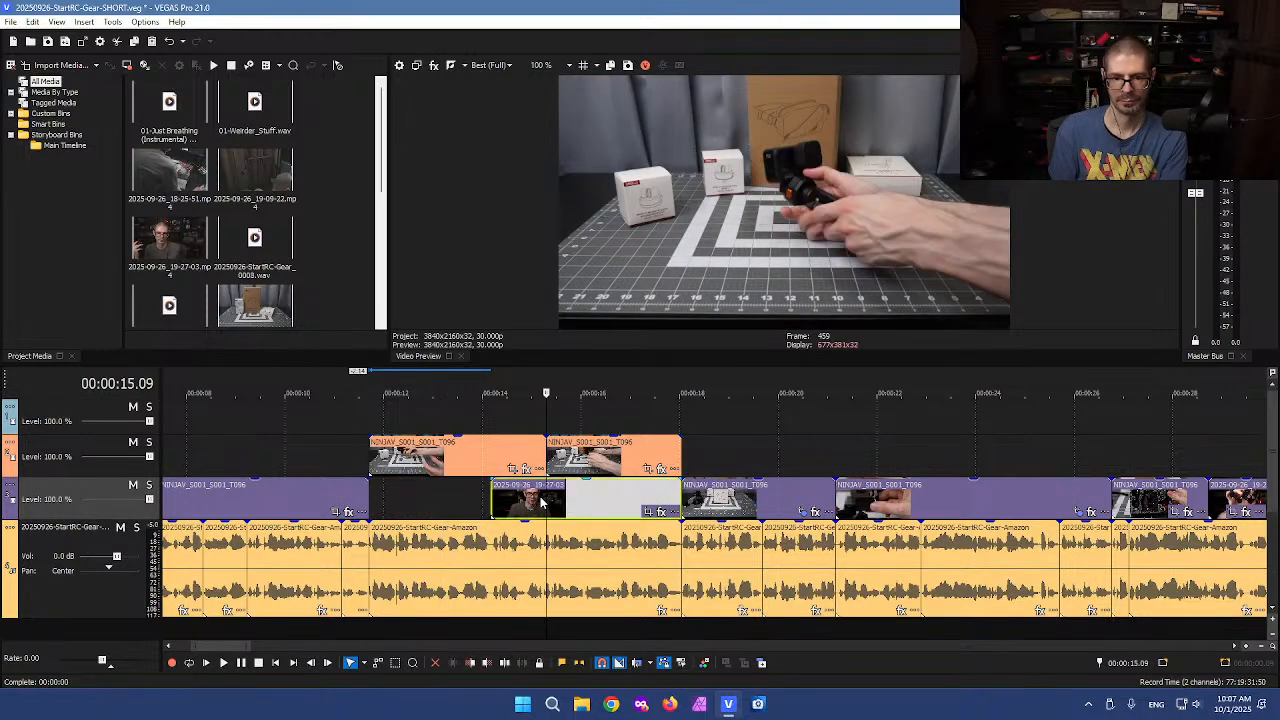
key("Delete")
Move both B-roll pieces down onto the main video track into the emptied space
left_click_drag(449, 471, 451, 490)
left_click_drag(569, 460, 569, 498)
left_click(363, 450)
left_click(325, 450)
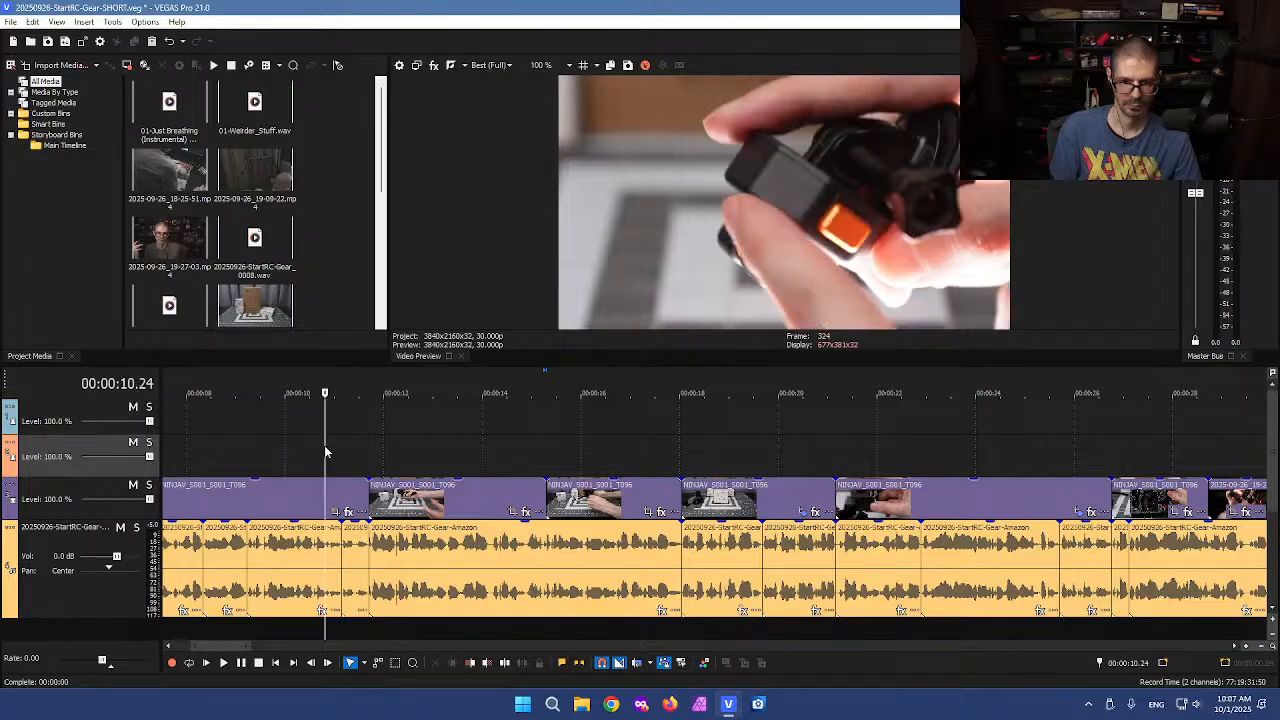
Play back the timeline to review the B-roll placement against the voiceover
key("l")
key("l")
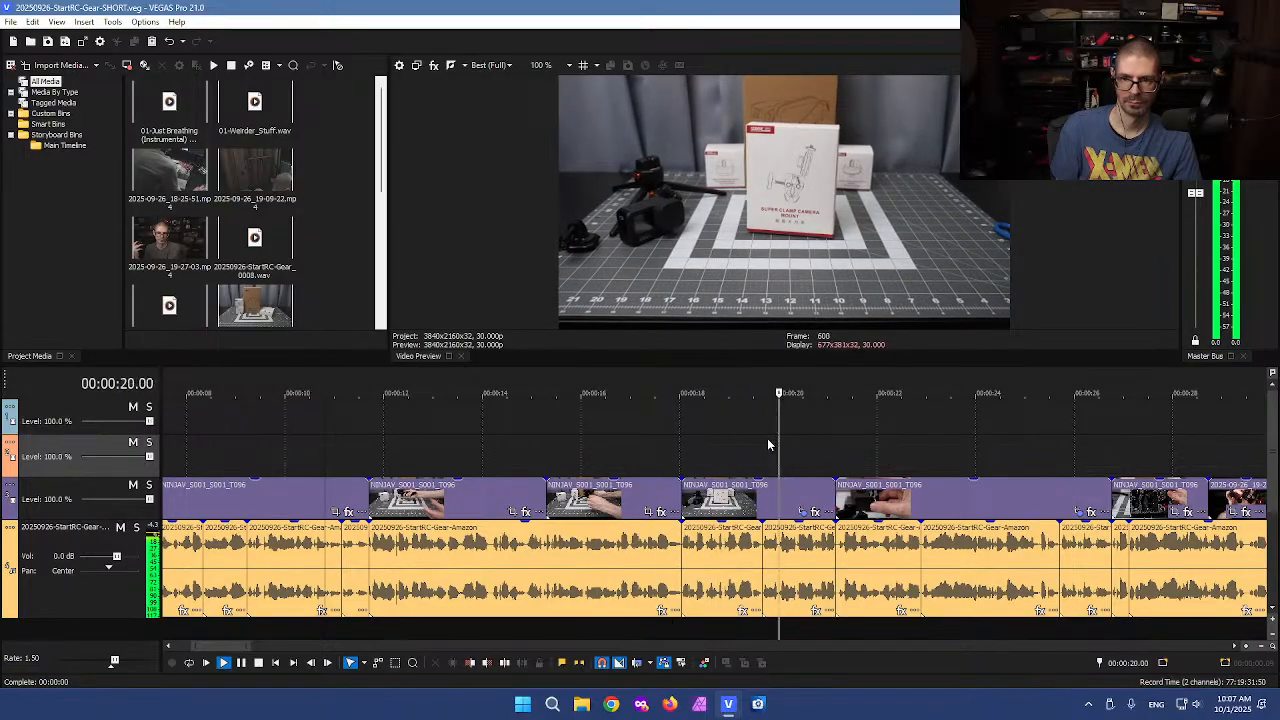
scroll(541, 447, "down", 4)
key("k")
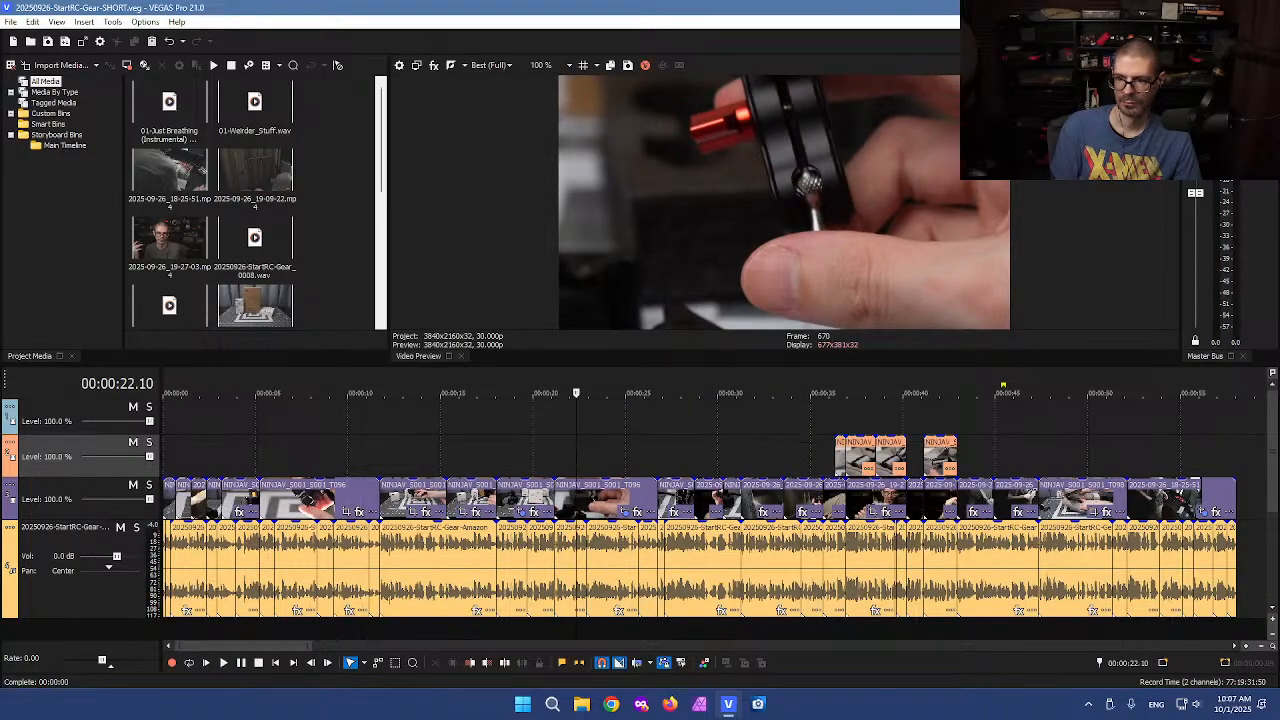
Select and delete all events after the edited section, then save the project as a new numbered version
left_click(1237, 472)
scroll(1237, 472, "up", 1)
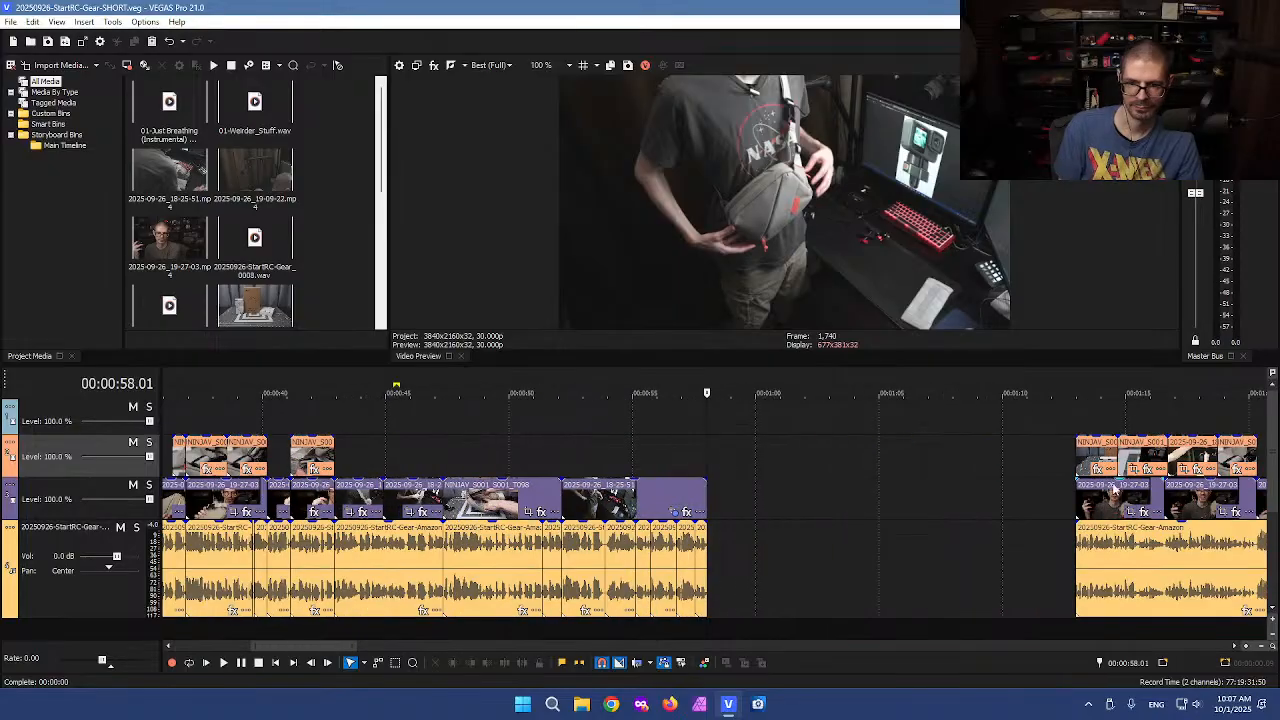
left_click(744, 483)
scroll(744, 483, "down", 3)
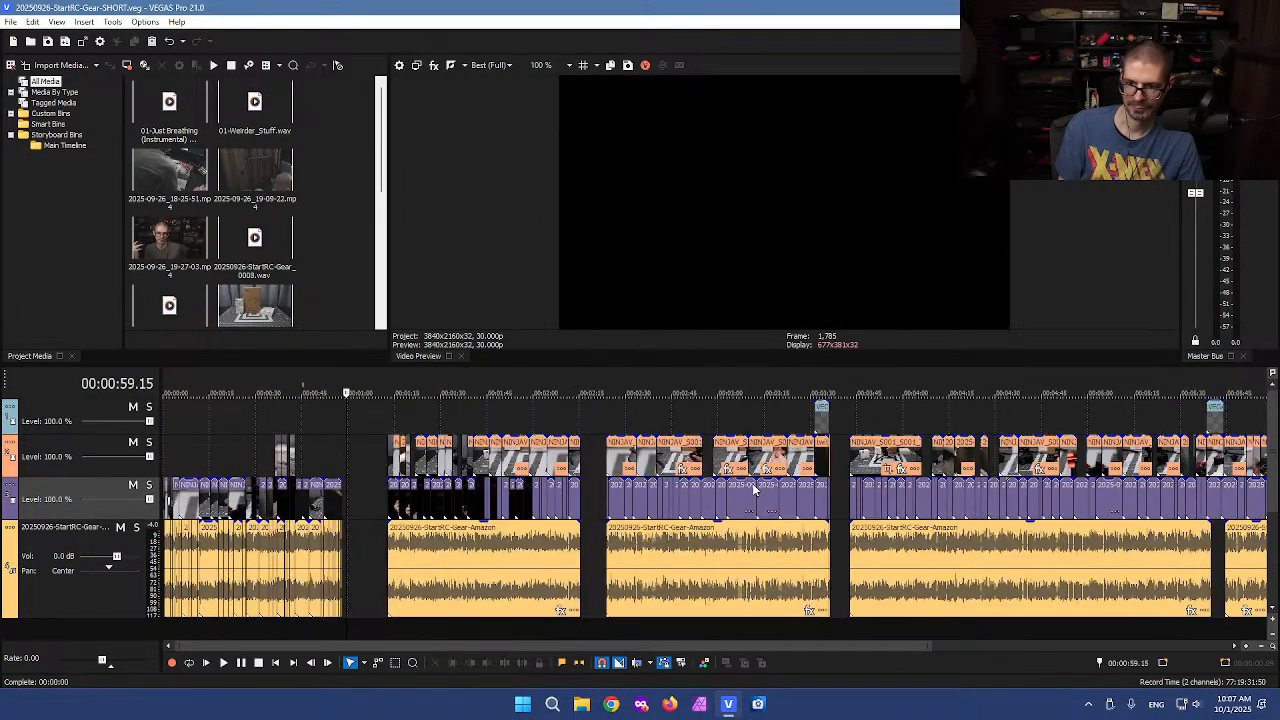
scroll(754, 488, "down", 2)
key("d")
left_click_drag(1230, 626, 312, 383)
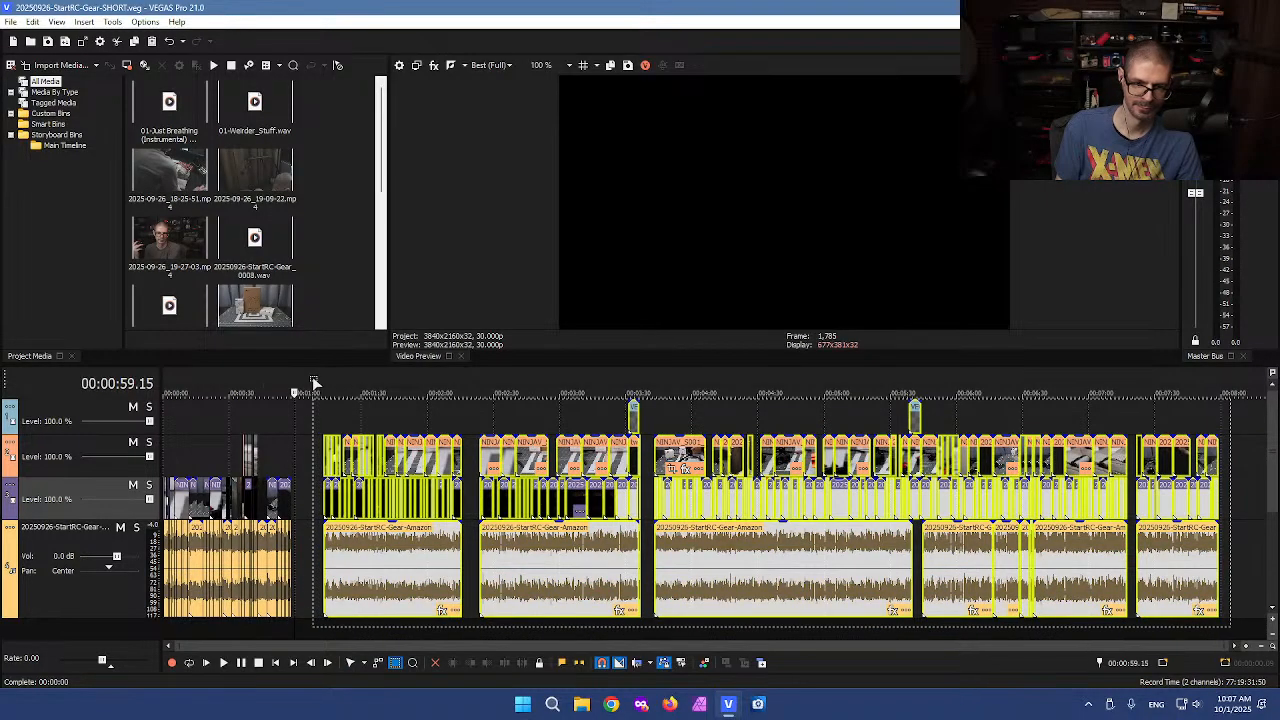
key("Delete")
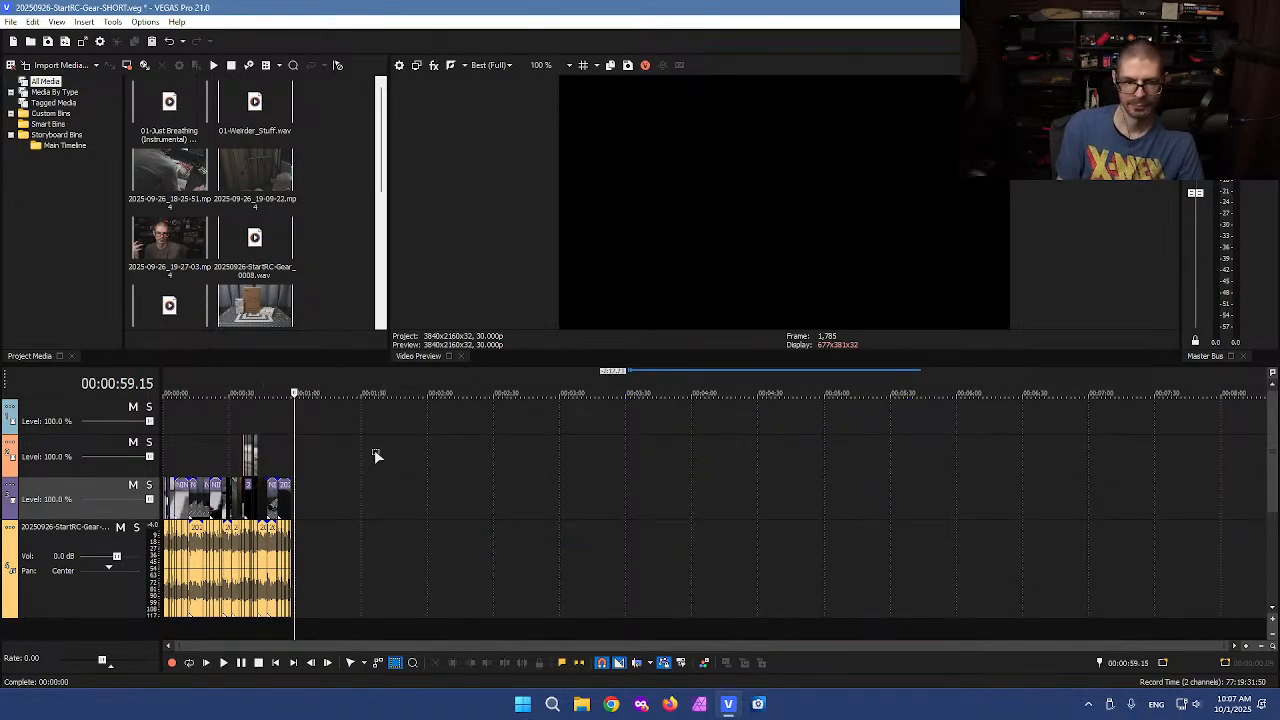
left_click(335, 432)
left_click(66, 41)
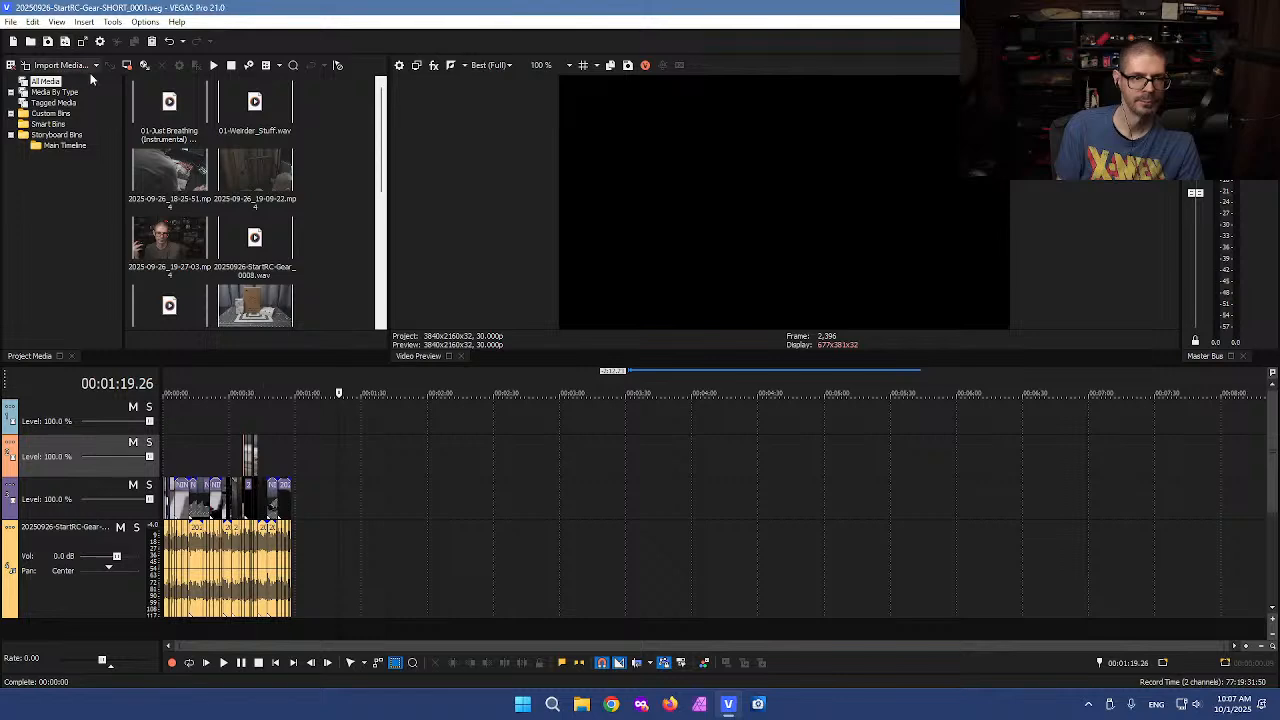
Delete a talking-head event on the main video track and move the B-roll piece above it down onto the main track
left_click(304, 459)
scroll(312, 463, "up", 5)
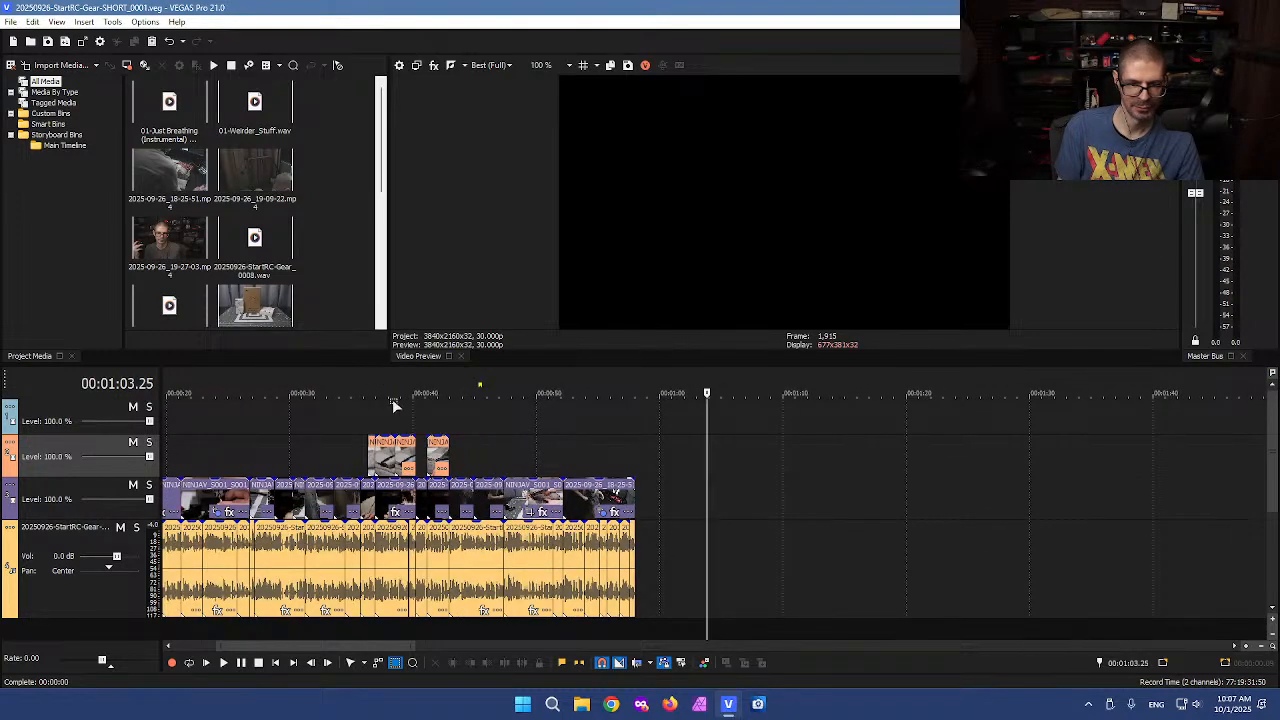
left_click(378, 415)
scroll(456, 427, "up", 2)
left_click(705, 428)
left_click(724, 424)
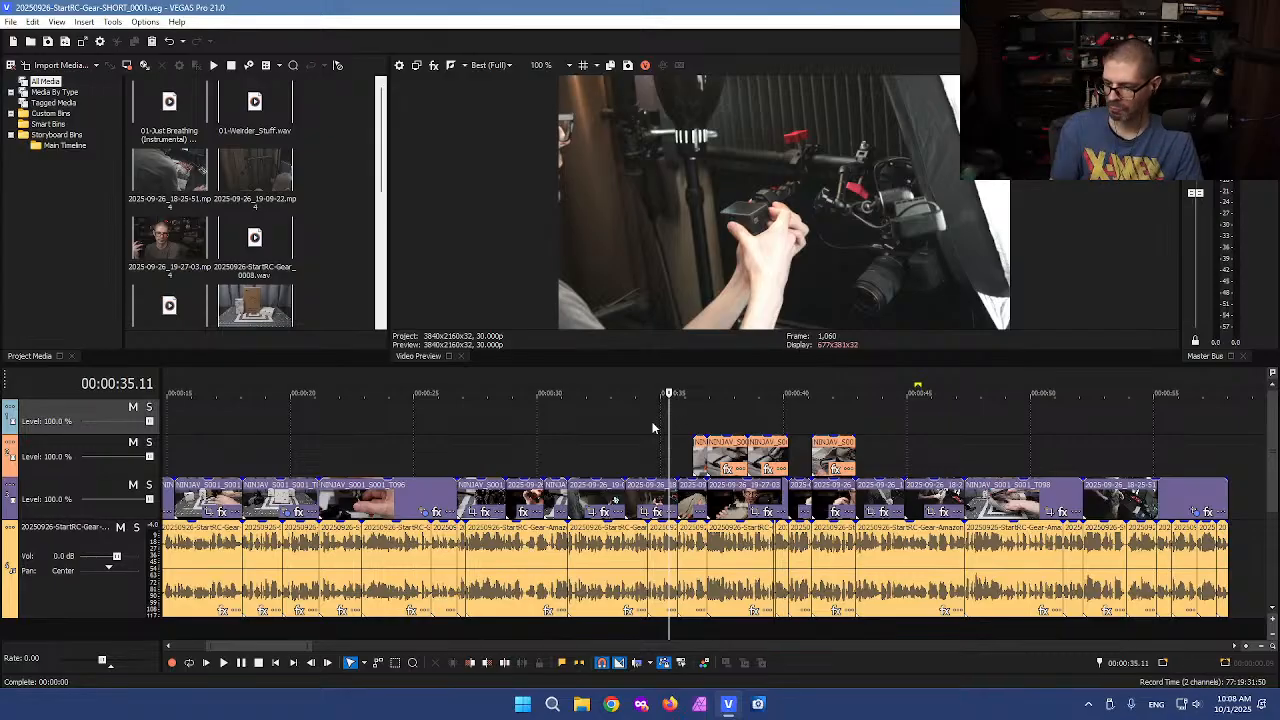
scroll(690, 460, "up", 5)
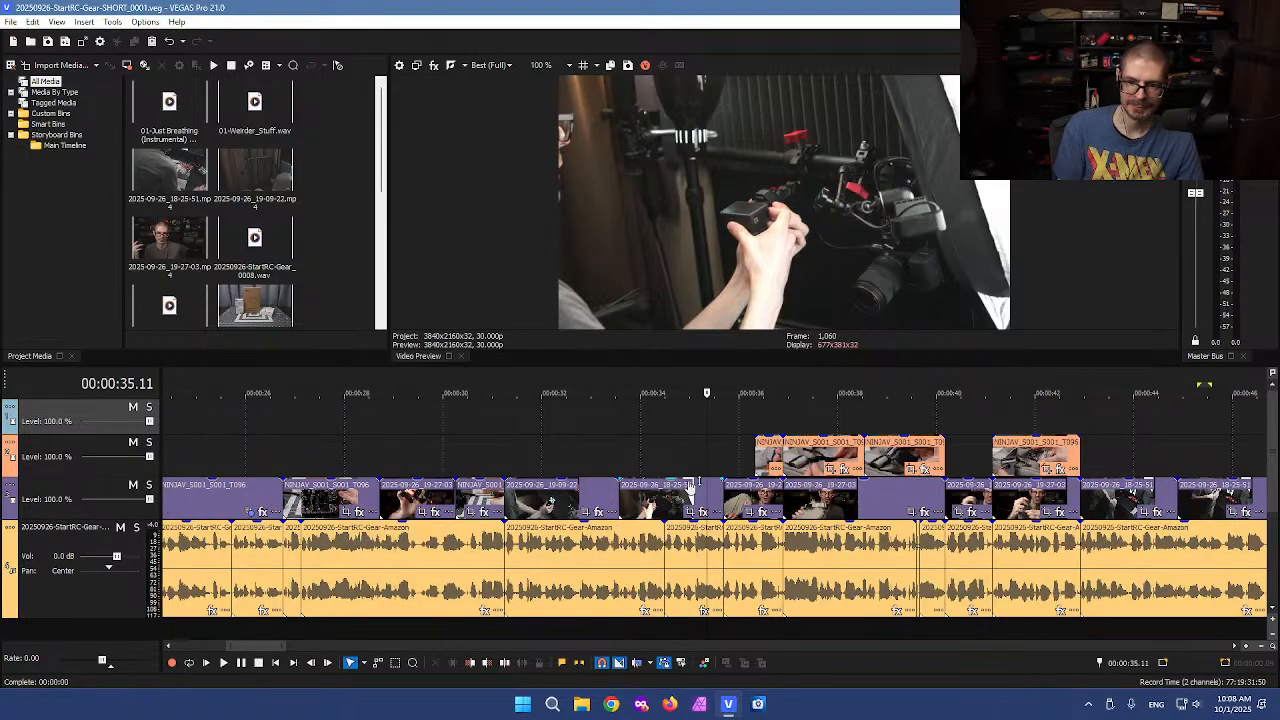
left_click(780, 492)
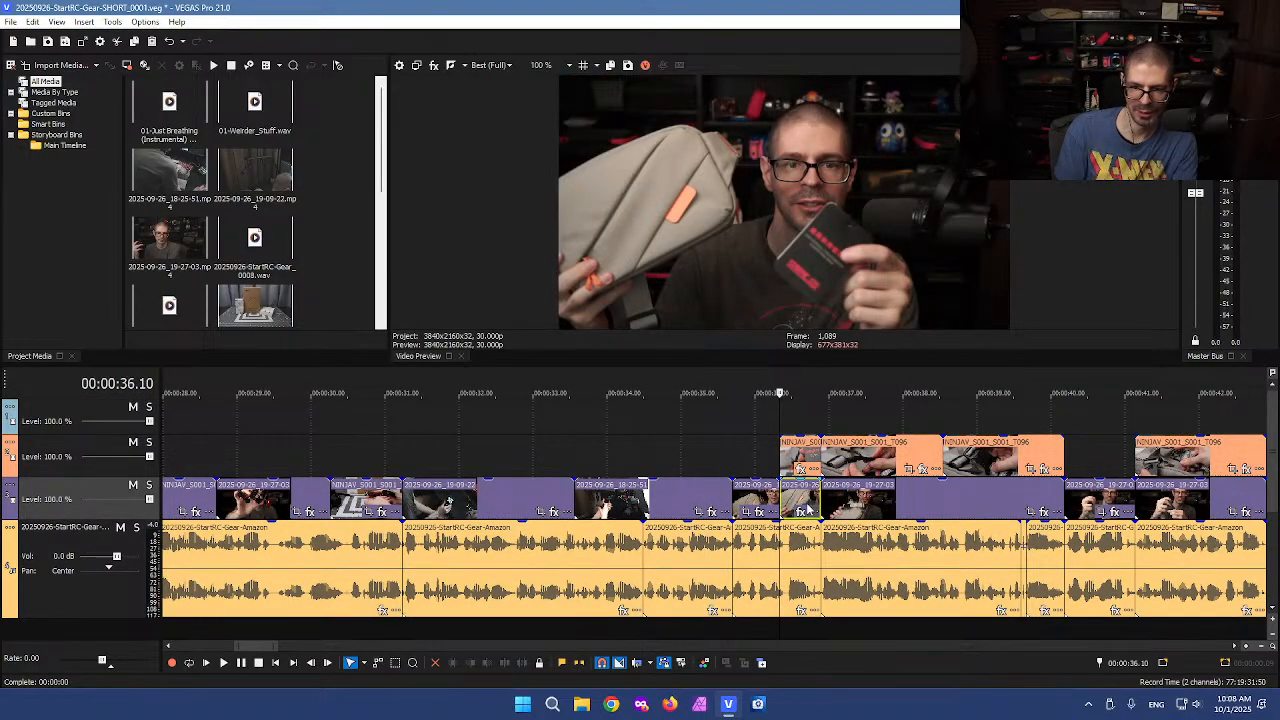
left_click(810, 511)
left_click(868, 497)
scroll(868, 497, "down", 2)
key("Delete")
left_click(919, 498)
scroll(920, 498, "up", 3)
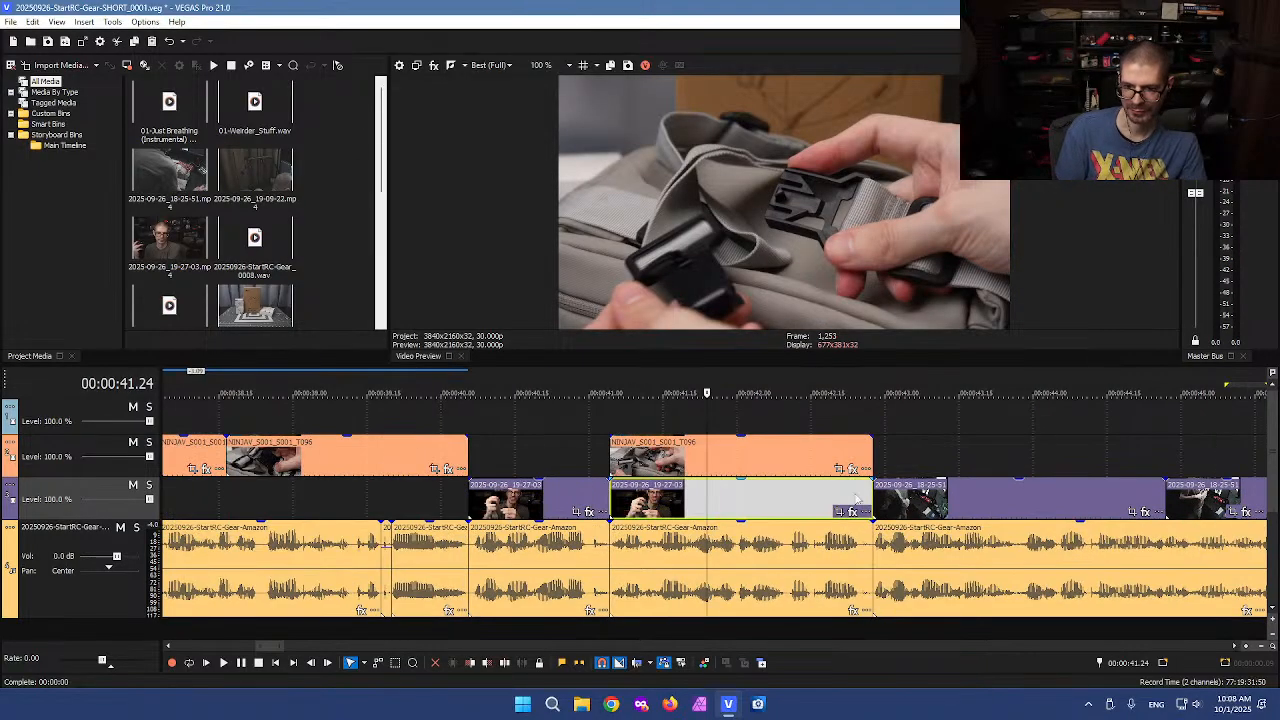
left_click_drag(690, 465, 692, 498)
Select the remaining B-roll events on the upper track and move them down onto the main video track
left_click(428, 500)
scroll(455, 500, "down", 2)
key("d")
left_click_drag(326, 411, 658, 450)
left_click_drag(622, 462, 610, 498)
left_click(596, 449)
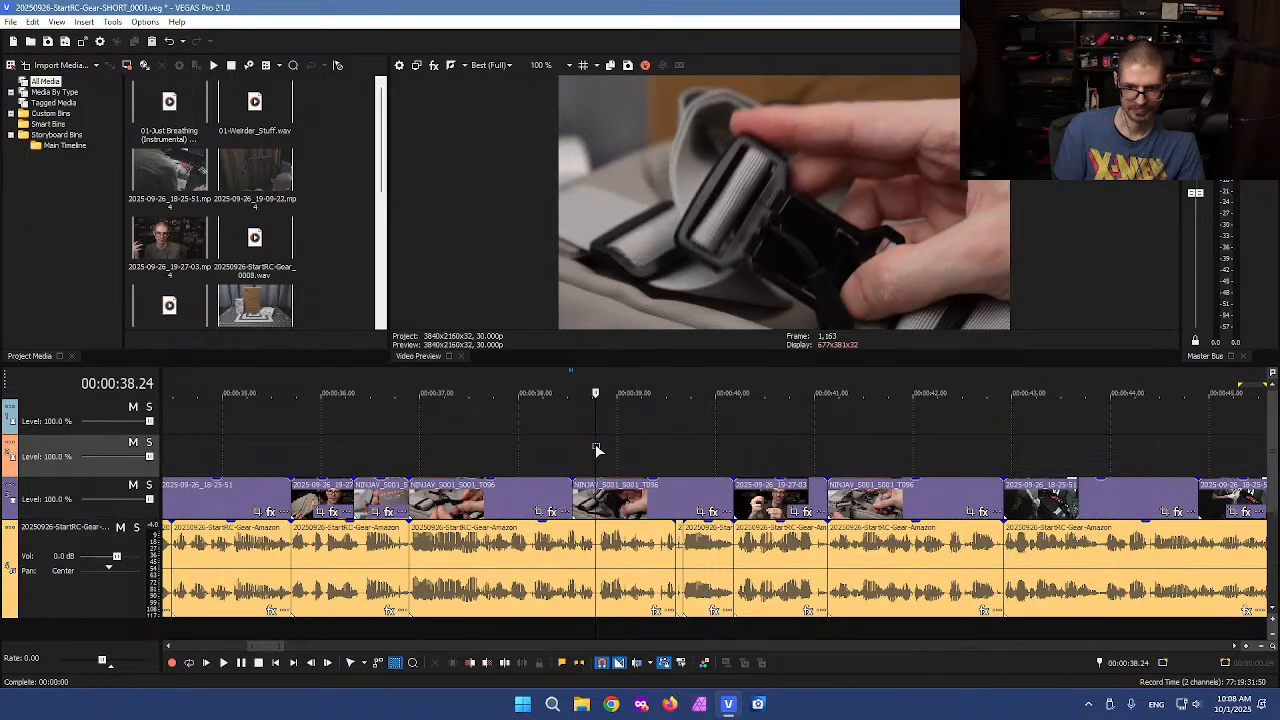
Delete the now-empty upper video track
scroll(592, 460, "down", 5)
scroll(337, 476, "down", 3)
scroll(300, 476, "up", 3)
right_click(47, 427)
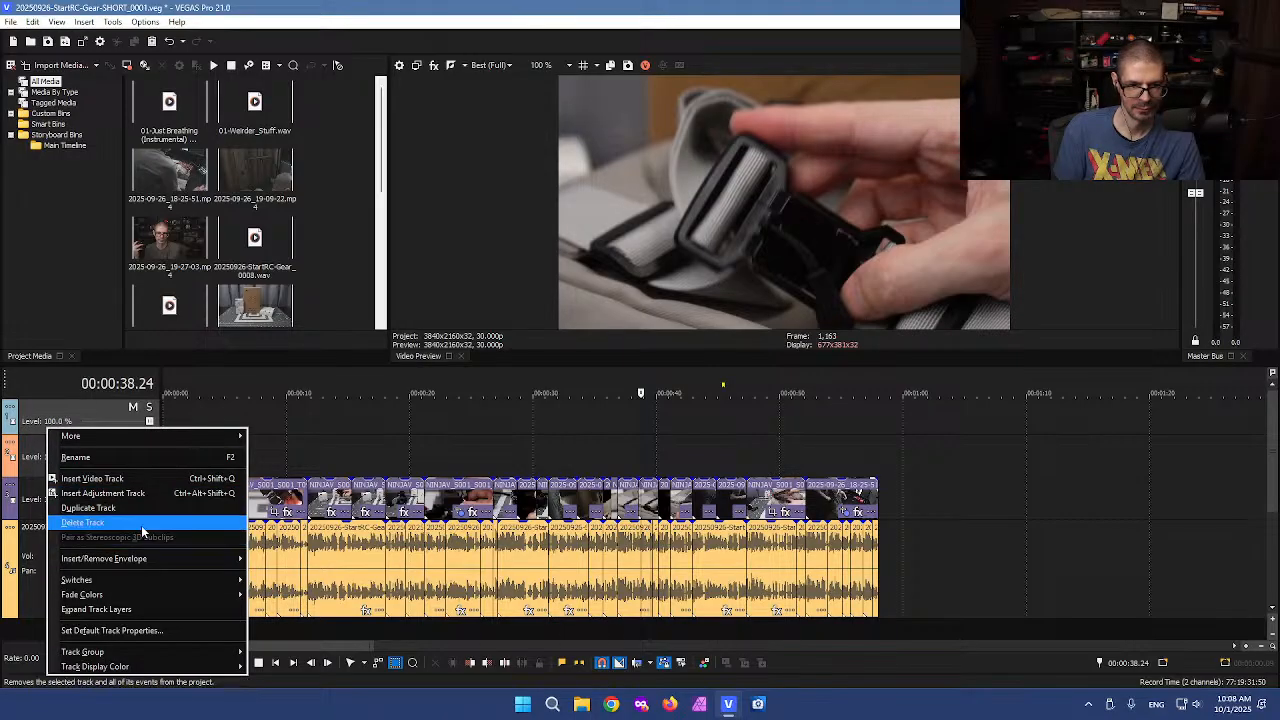
left_click(172, 522)
left_click(194, 566)
scroll(194, 566, "up", 3)
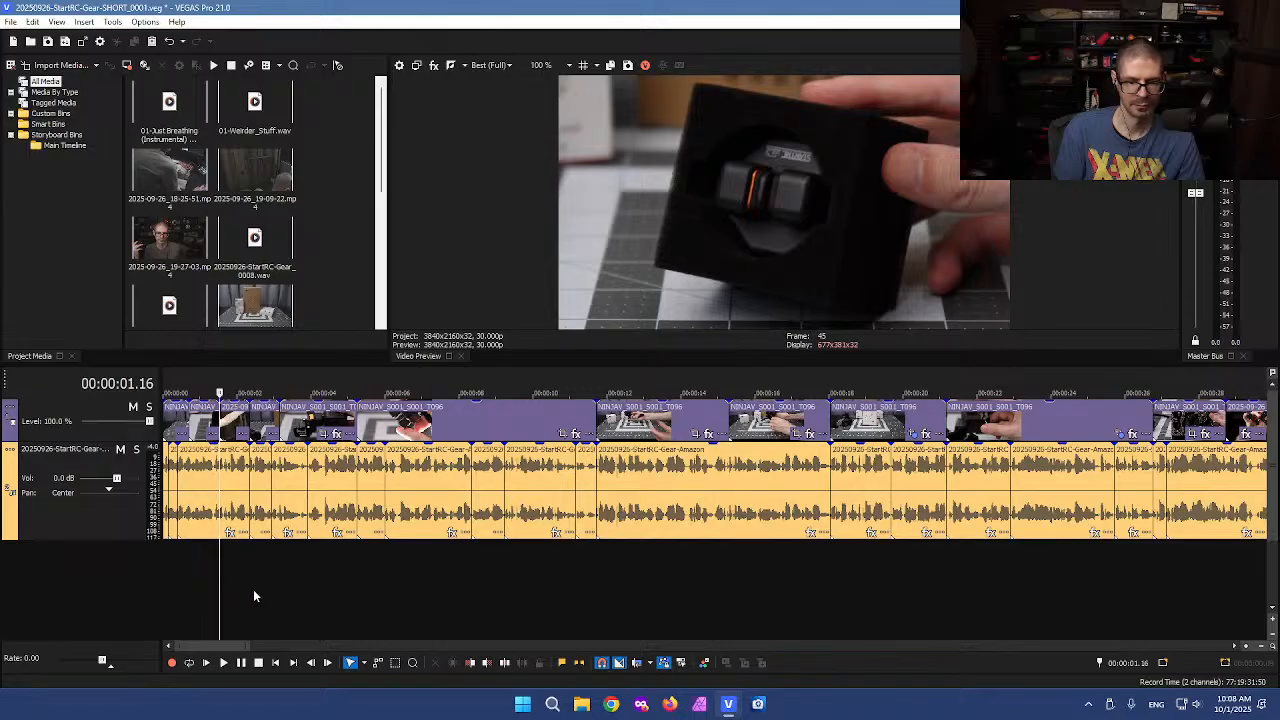
Review the whole single-track timeline and save the project as another numbered version
scroll(372, 577, "down", 3)
scroll(353, 570, "up", 2)
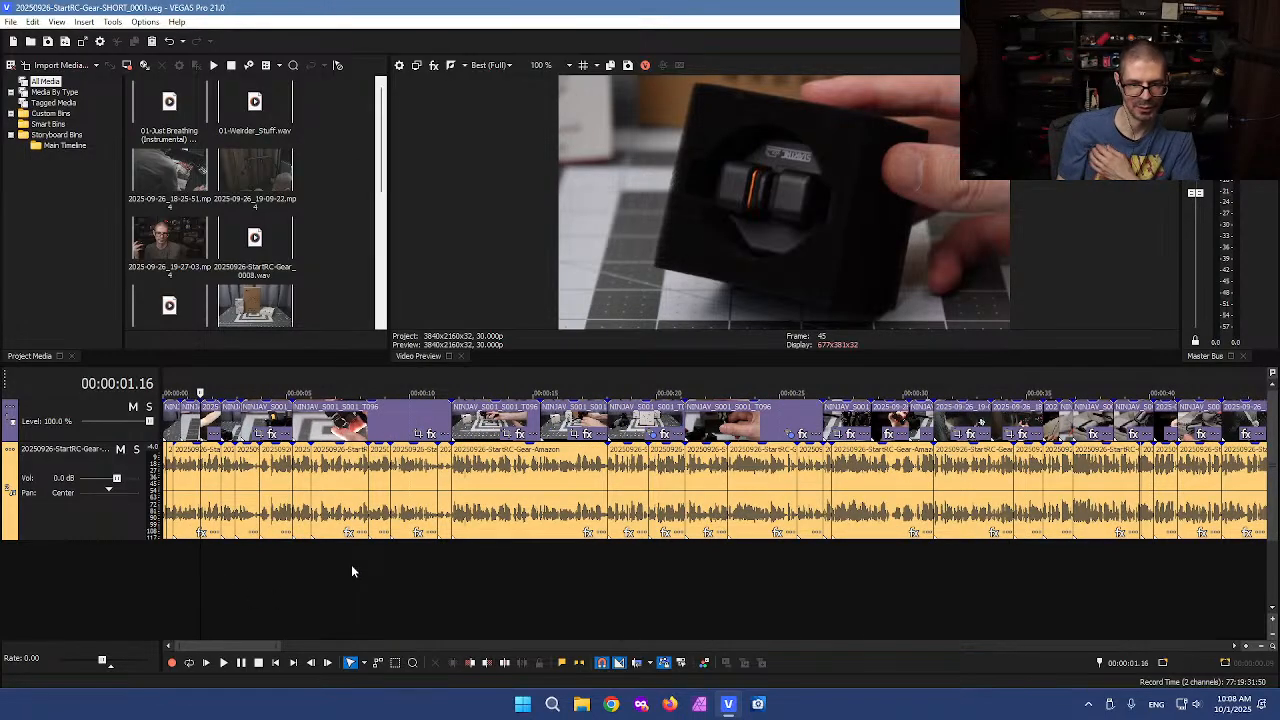
scroll(367, 533, "down", 2)
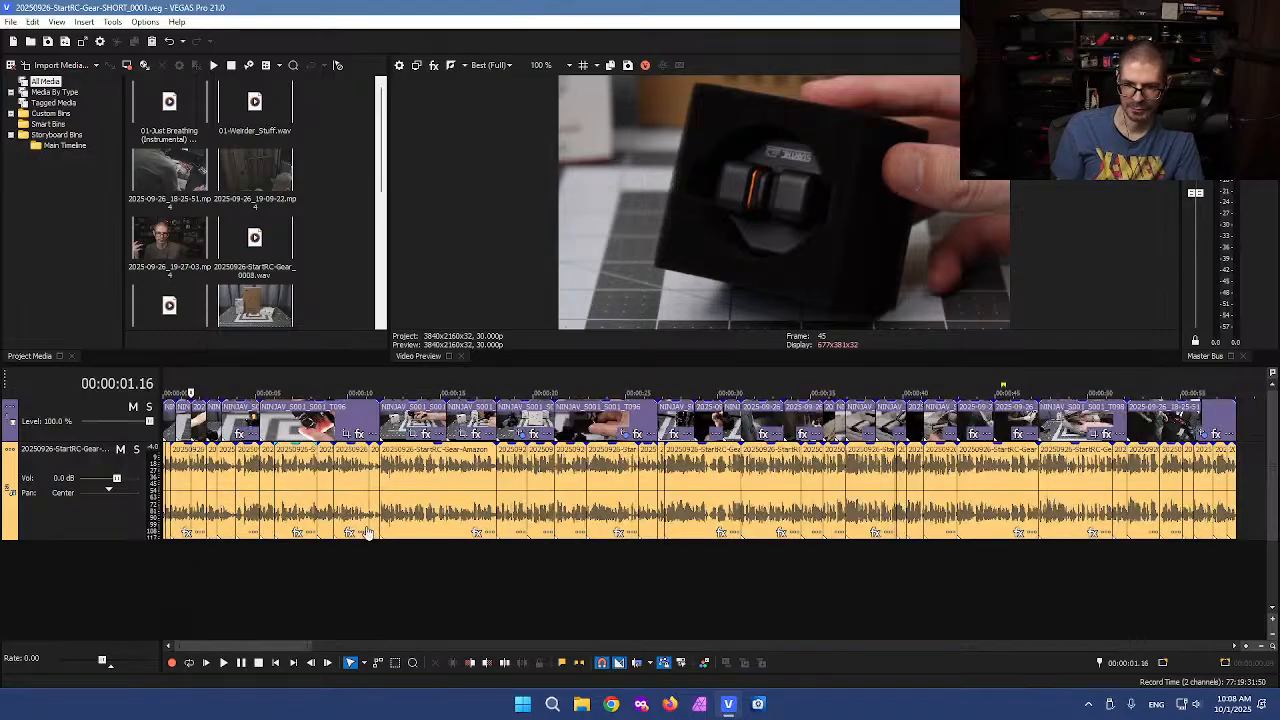
scroll(367, 533, "down", 2)
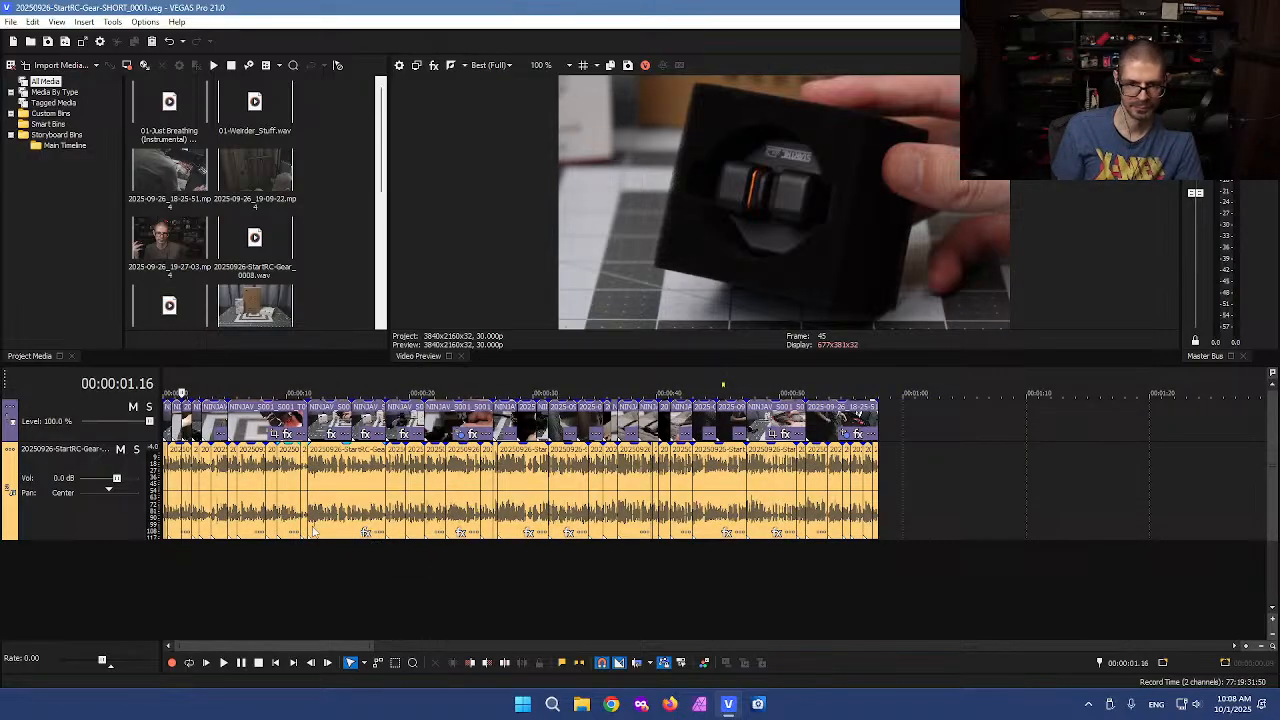
left_click(252, 569)
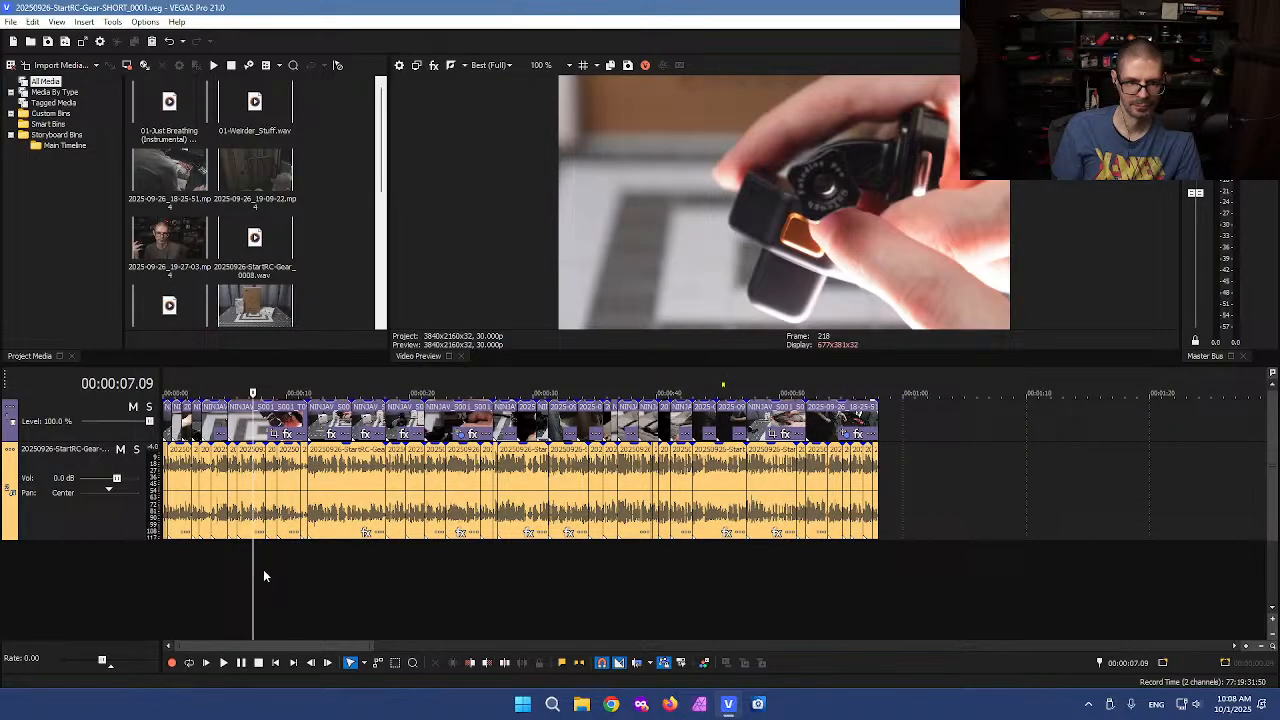
scroll(290, 569, "up", 2)
scroll(392, 566, "down", 1)
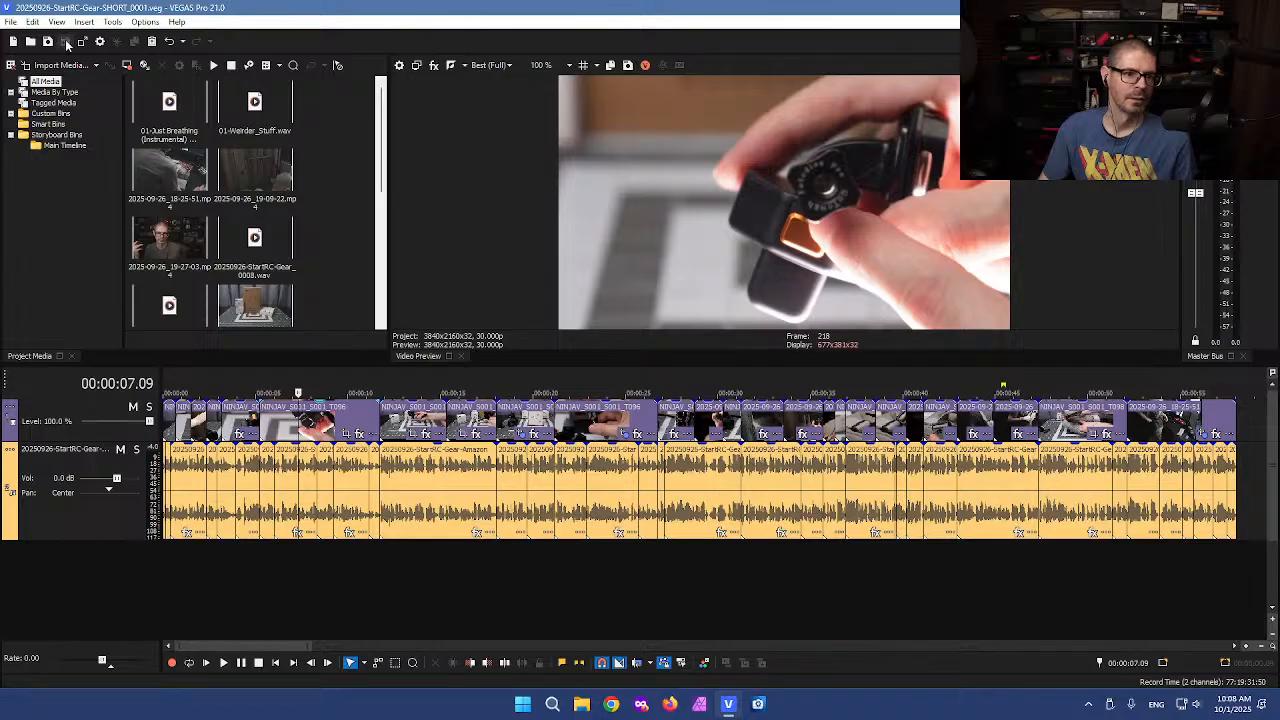
Scrub through the start of the edited timeline to check the cuts
left_click(407, 583)
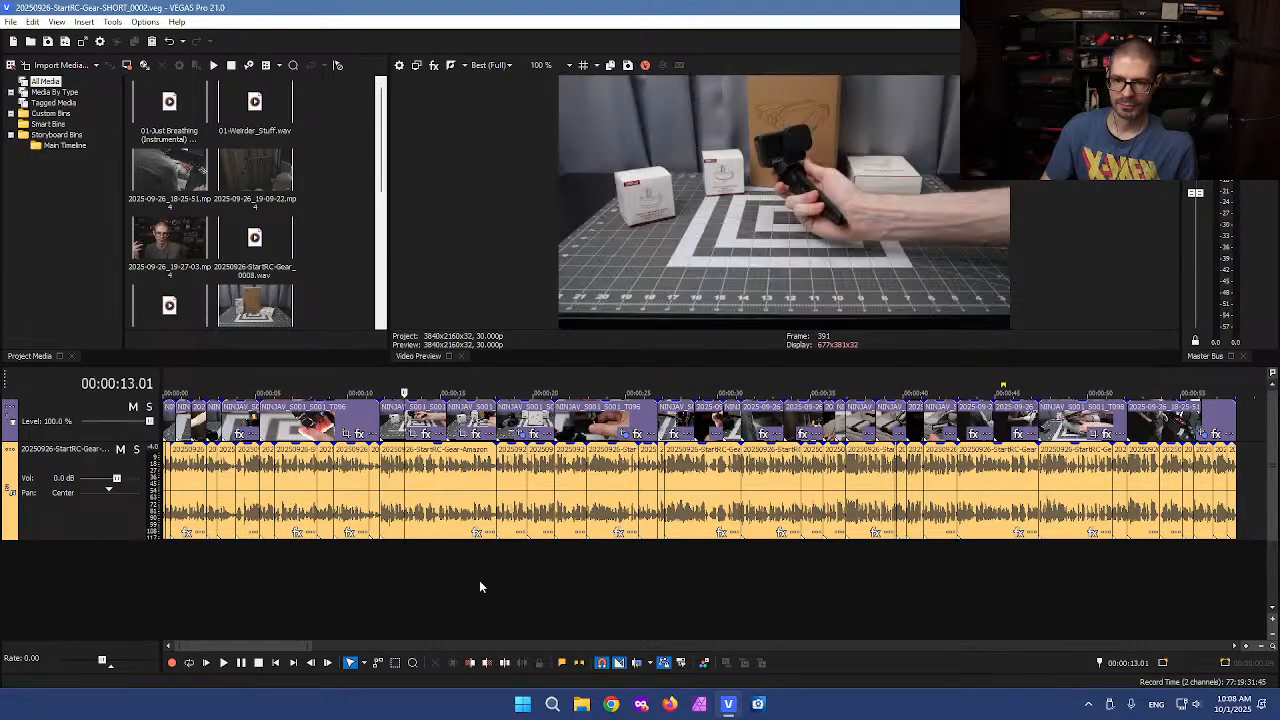
scroll(465, 578, "down", 2)
scroll(431, 551, "down", 2)
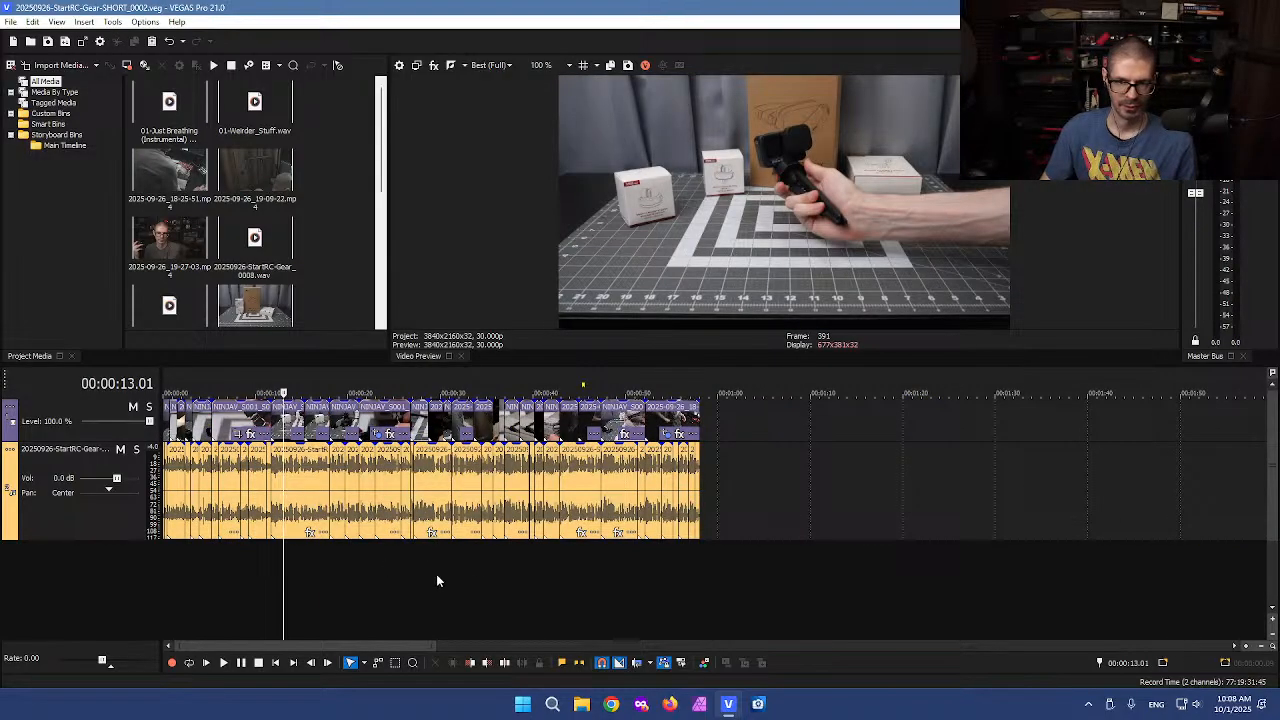
left_click(258, 572)
left_click(253, 577)
left_click(240, 577)
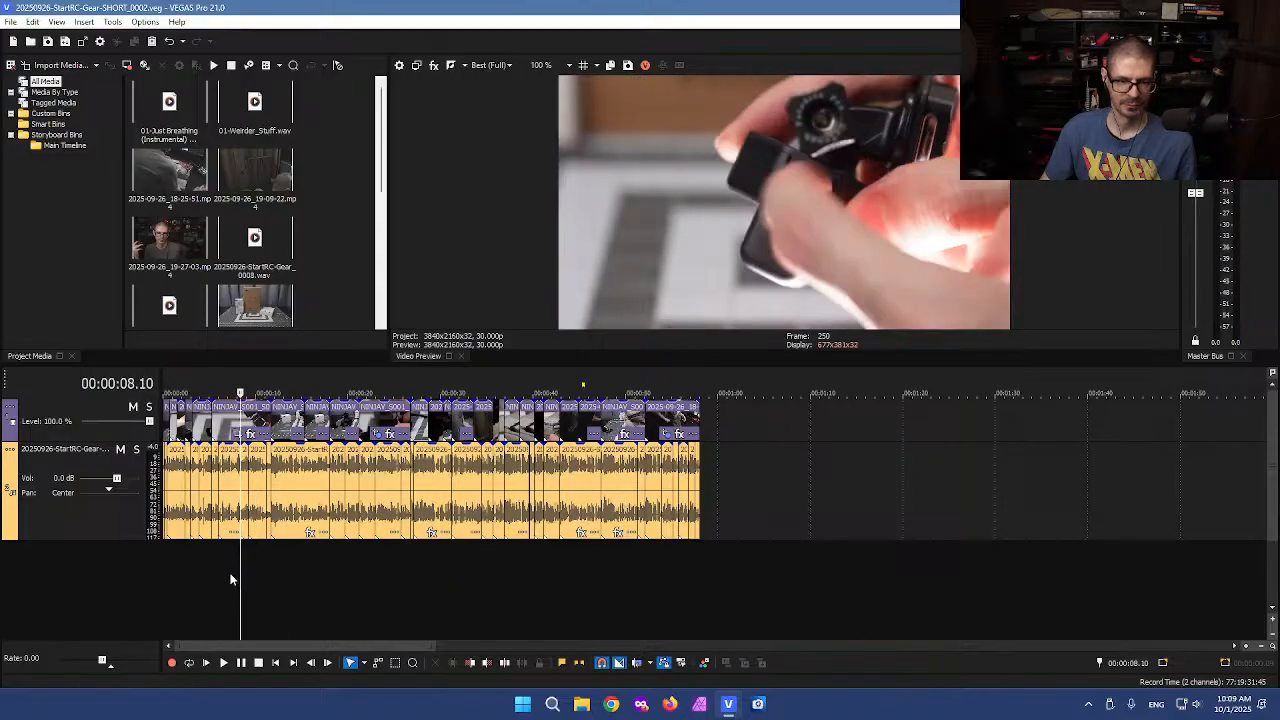
left_click(231, 578)
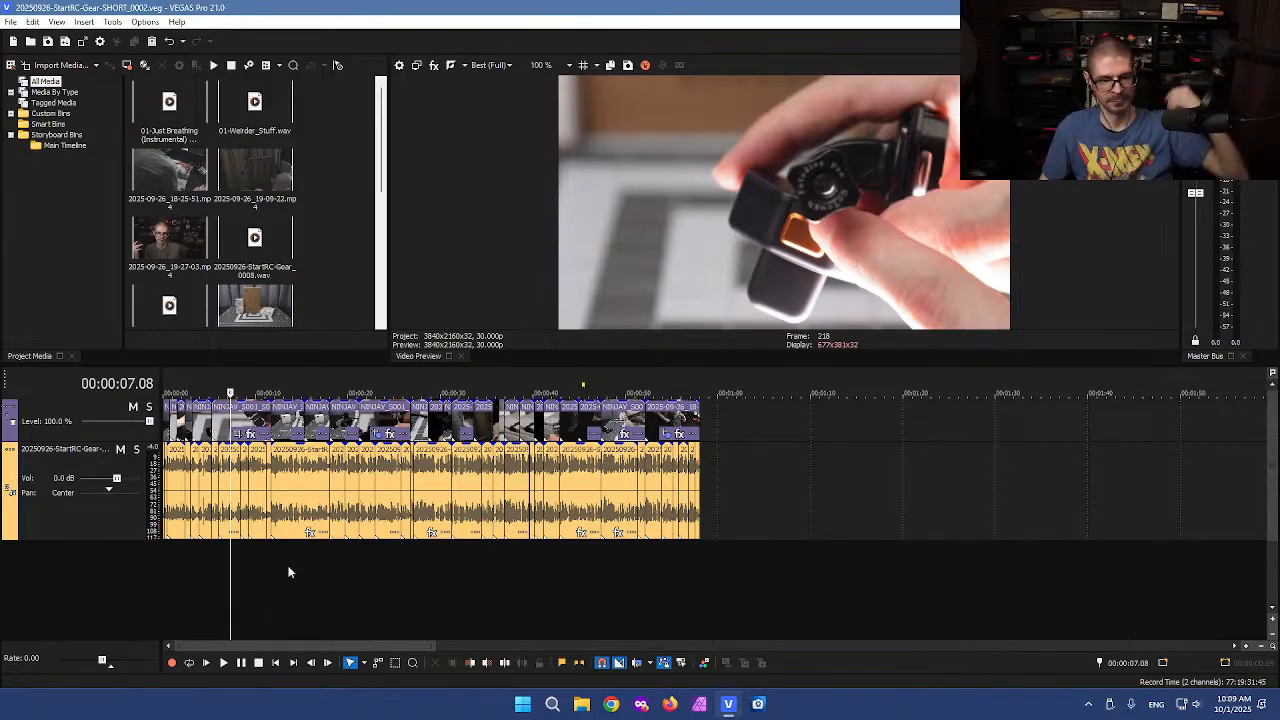
left_click(286, 584)
scroll(285, 577, "up", 4)
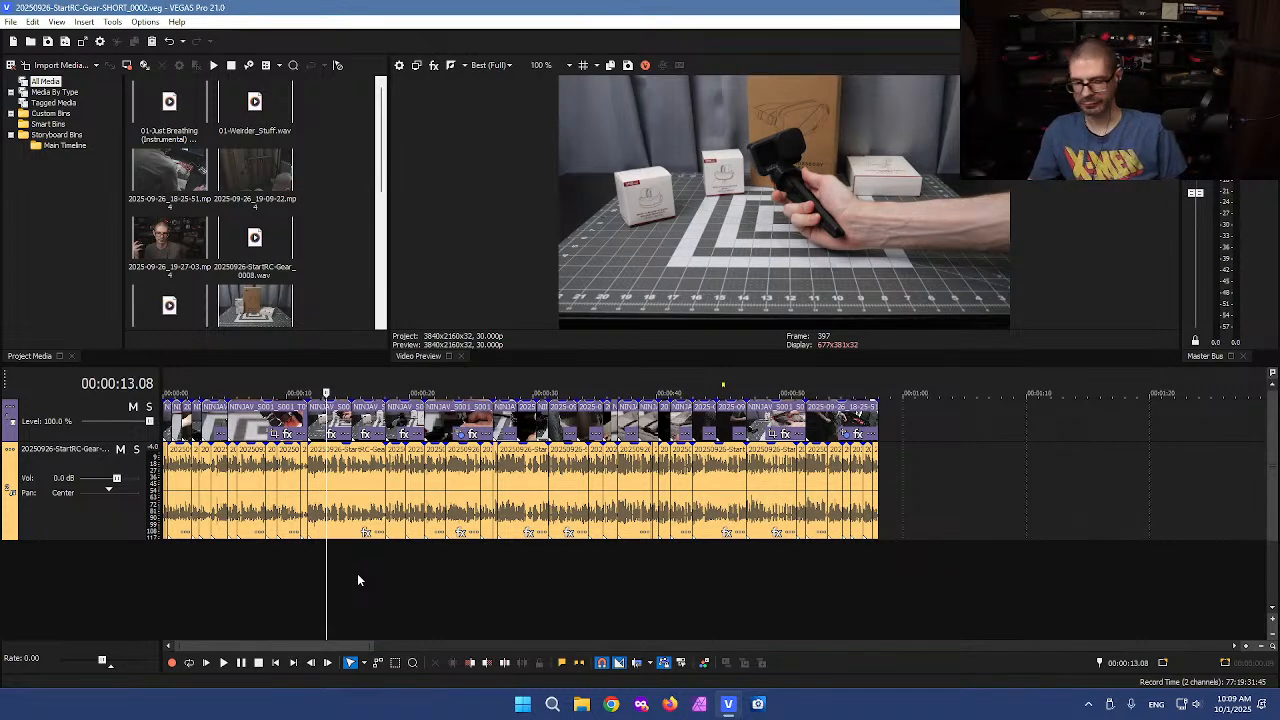
left_click(351, 567)
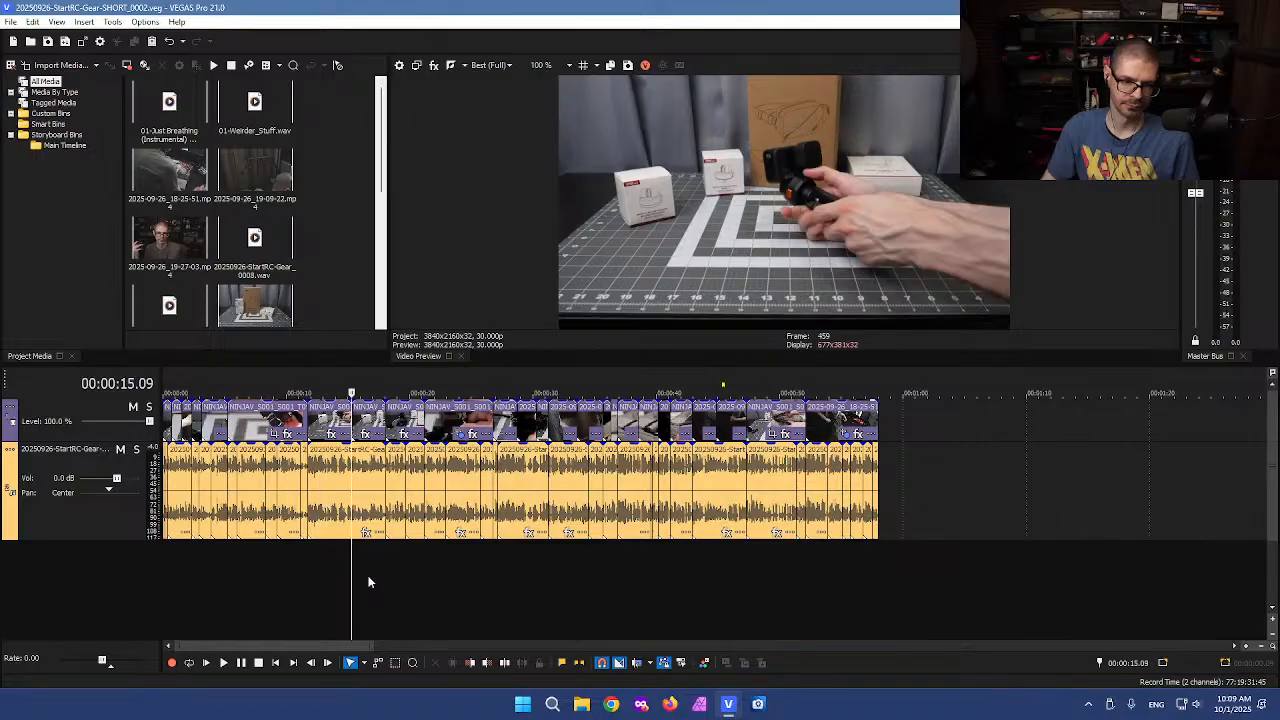
left_click(367, 575)
scroll(367, 575, "down", 6)
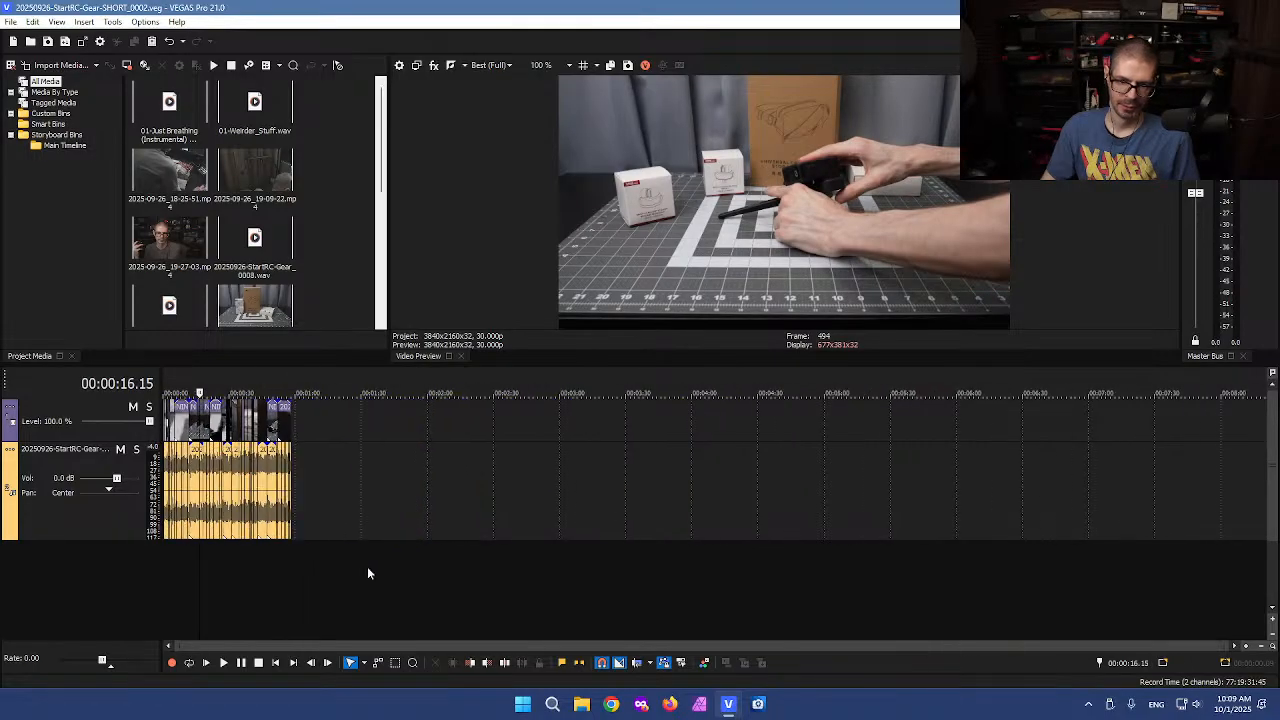
scroll(309, 538, "up", 8)
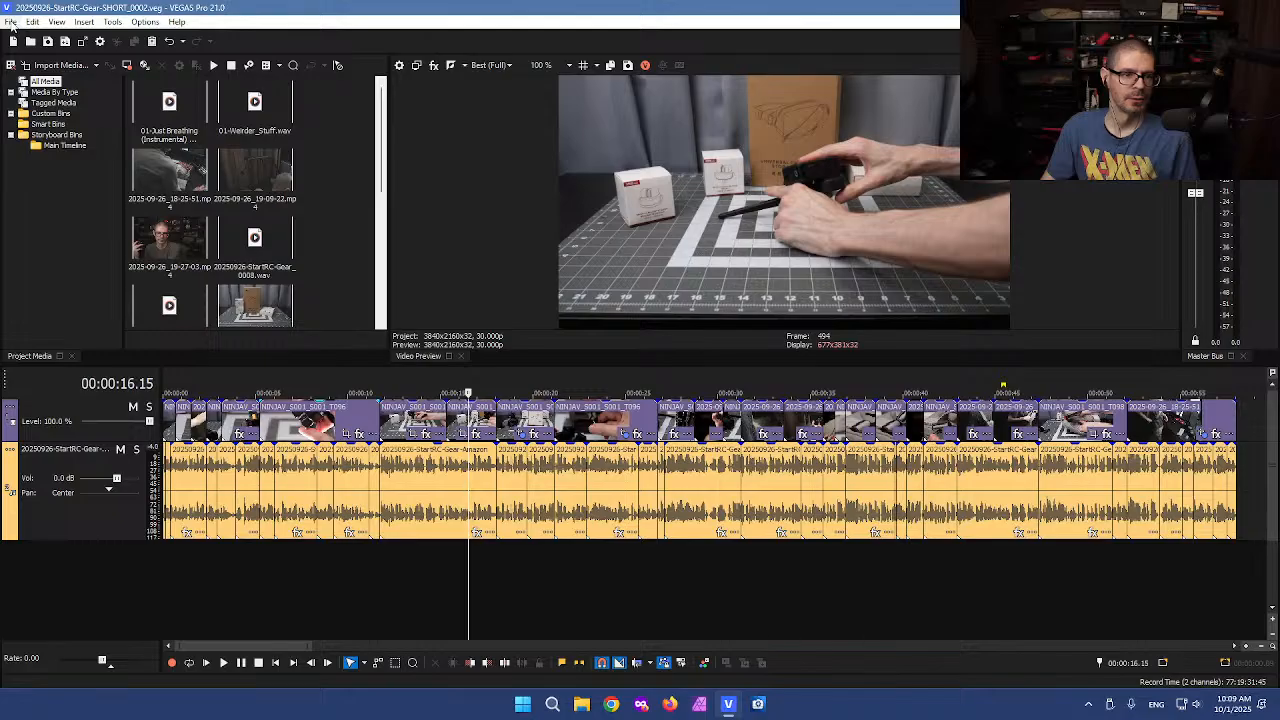
left_click(10, 22)
key("Escape")
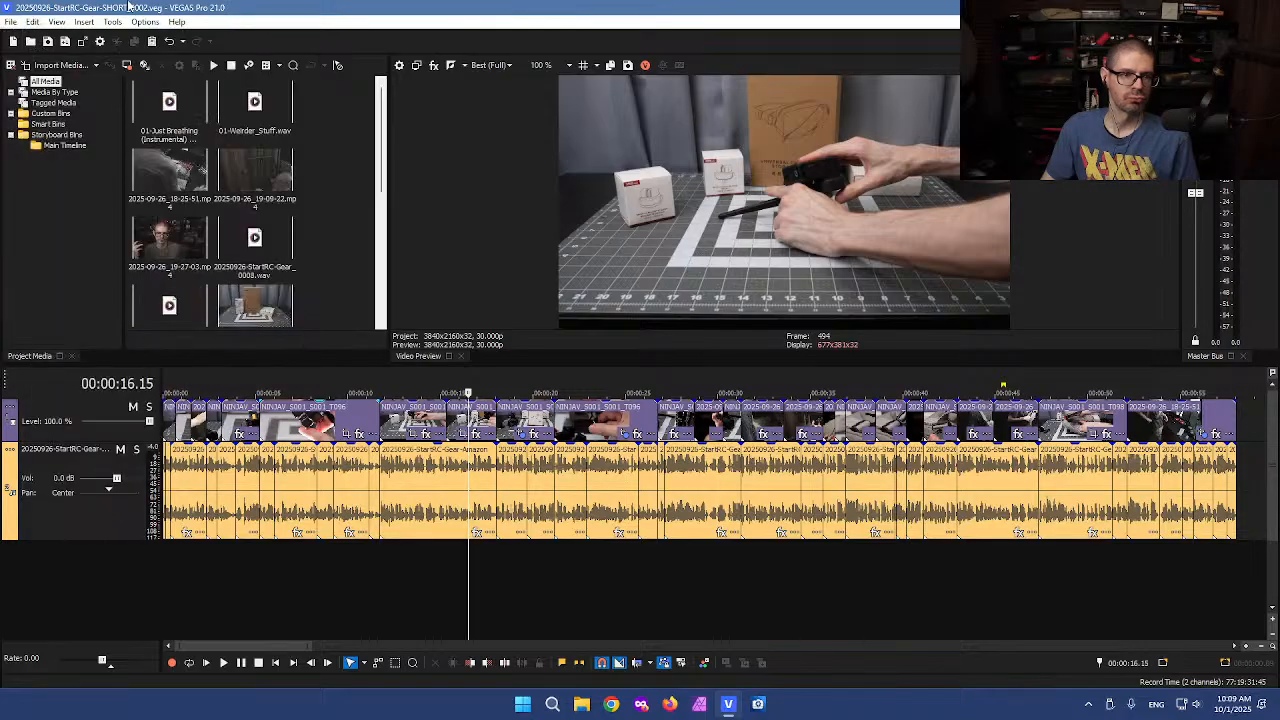
right_click(728, 703)
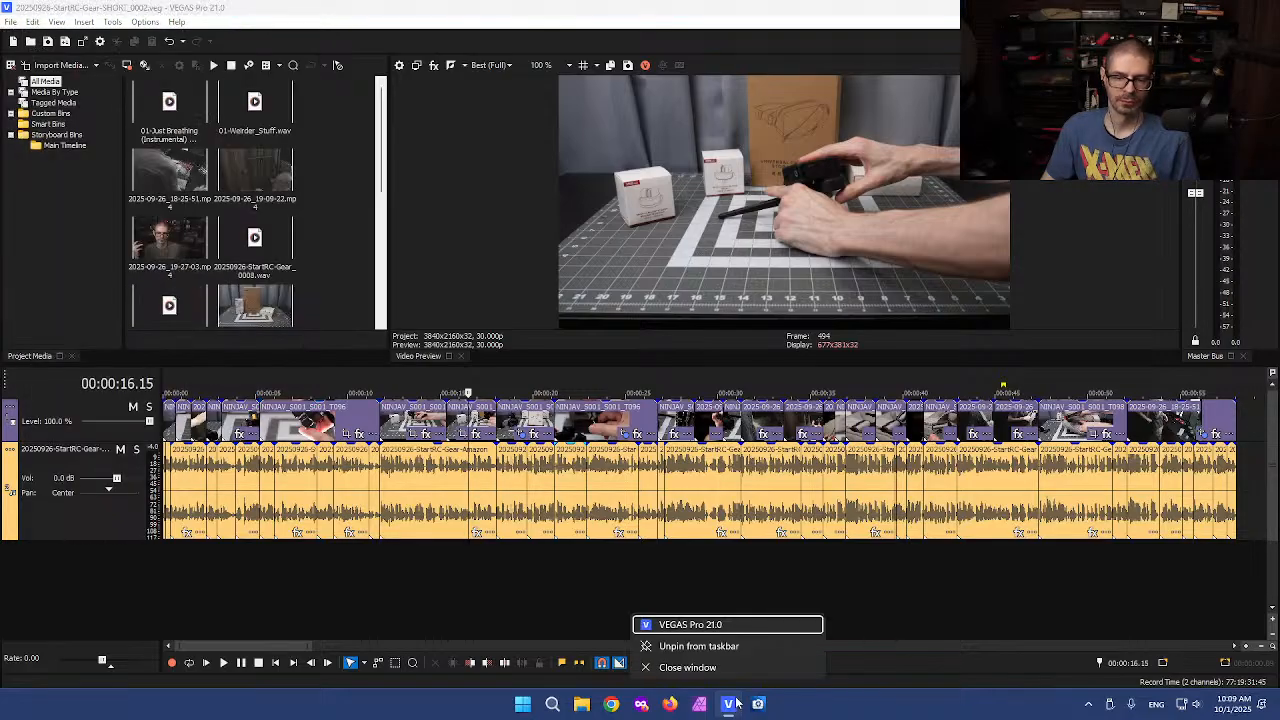
left_click(725, 623)
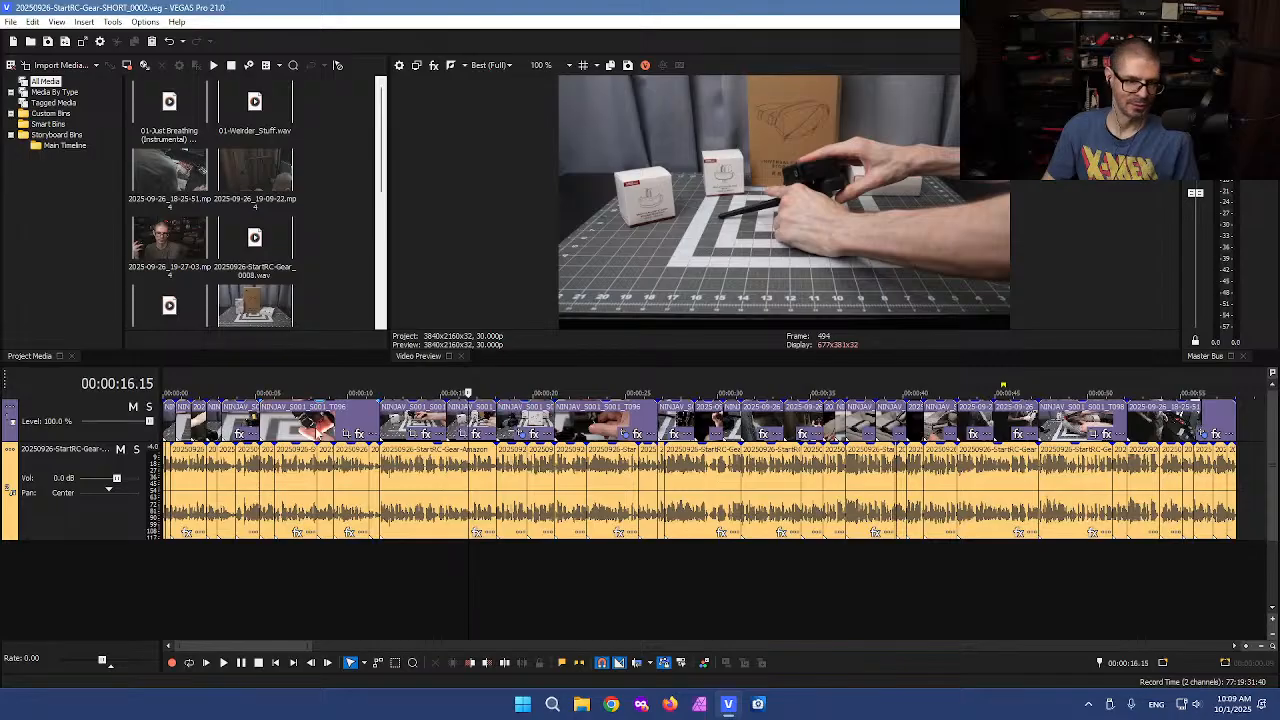
Run the TWOC-Vegas-Pro.dll script from the project's bin Debug folder
left_click(10, 21)
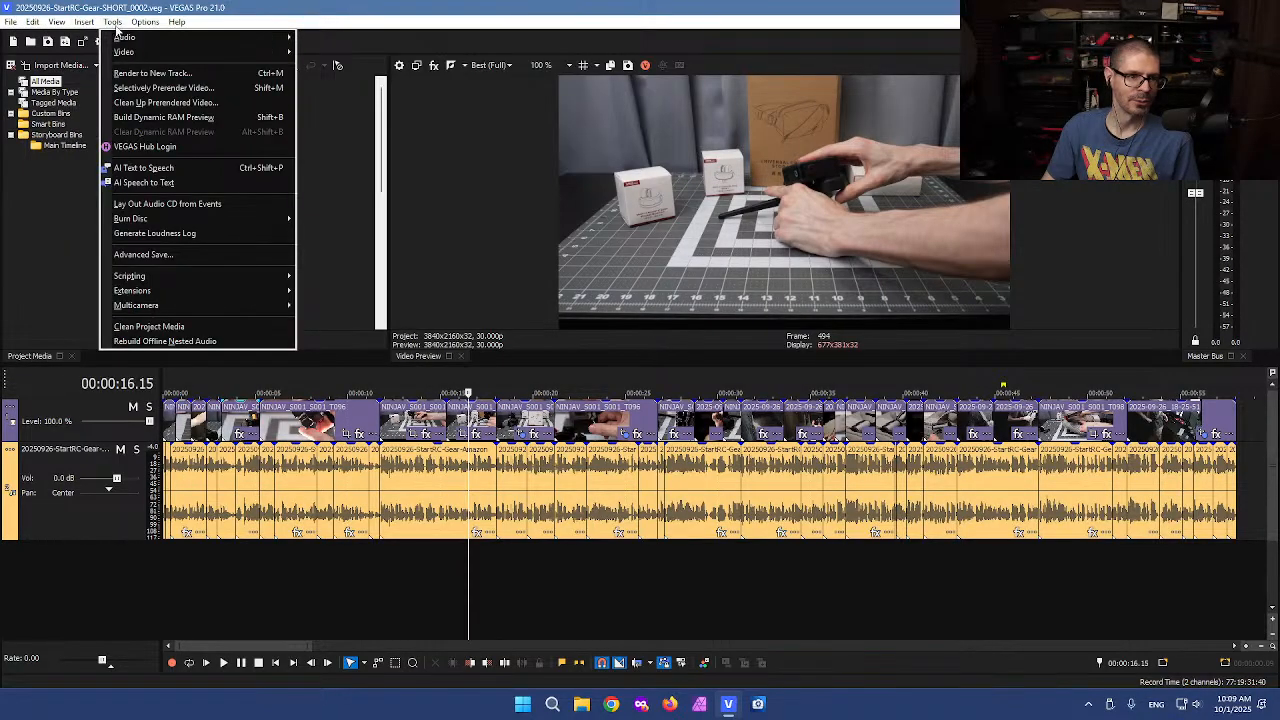
mouse_move(237, 275)
left_click(340, 277)
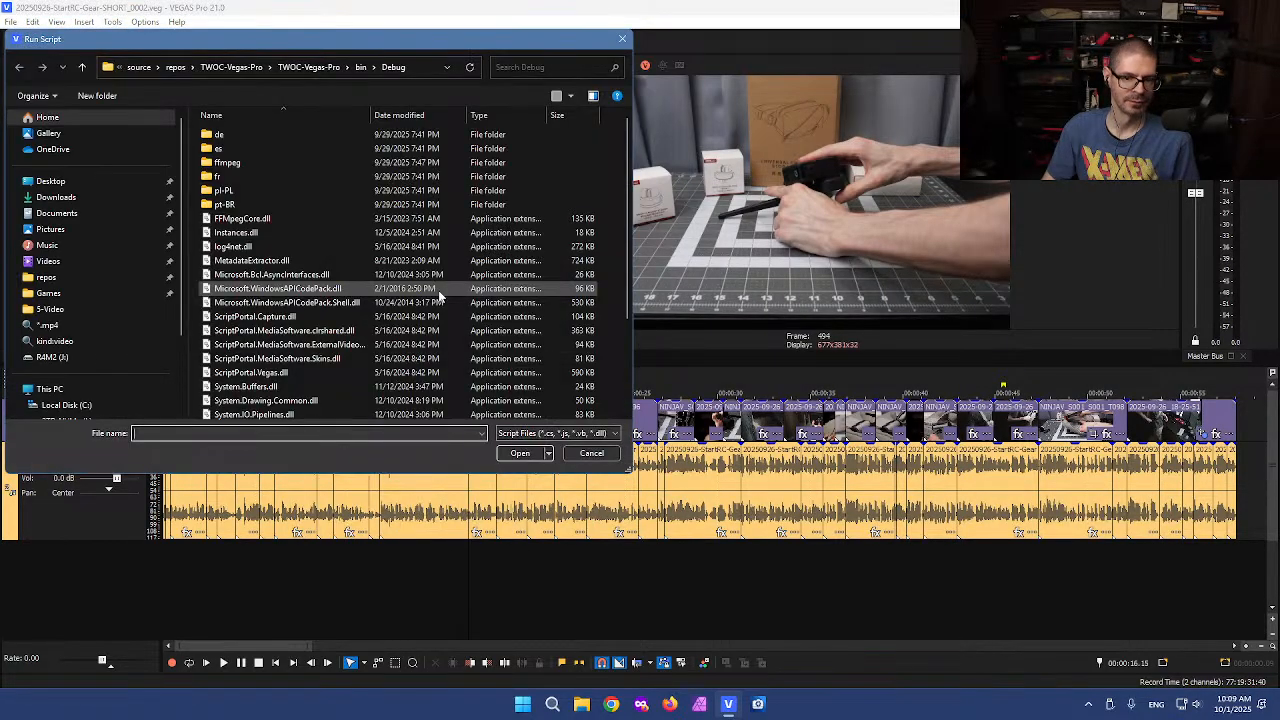
scroll(310, 340, "down", 3)
left_click(300, 398)
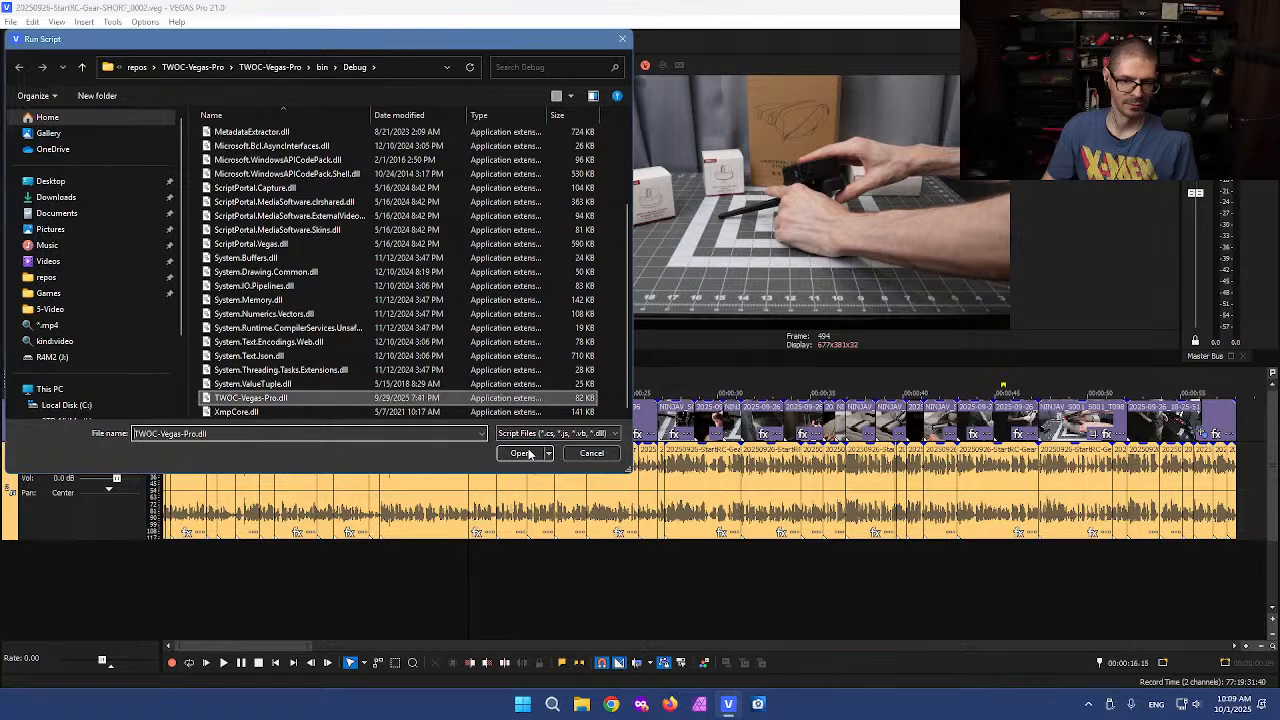
left_click(519, 453)
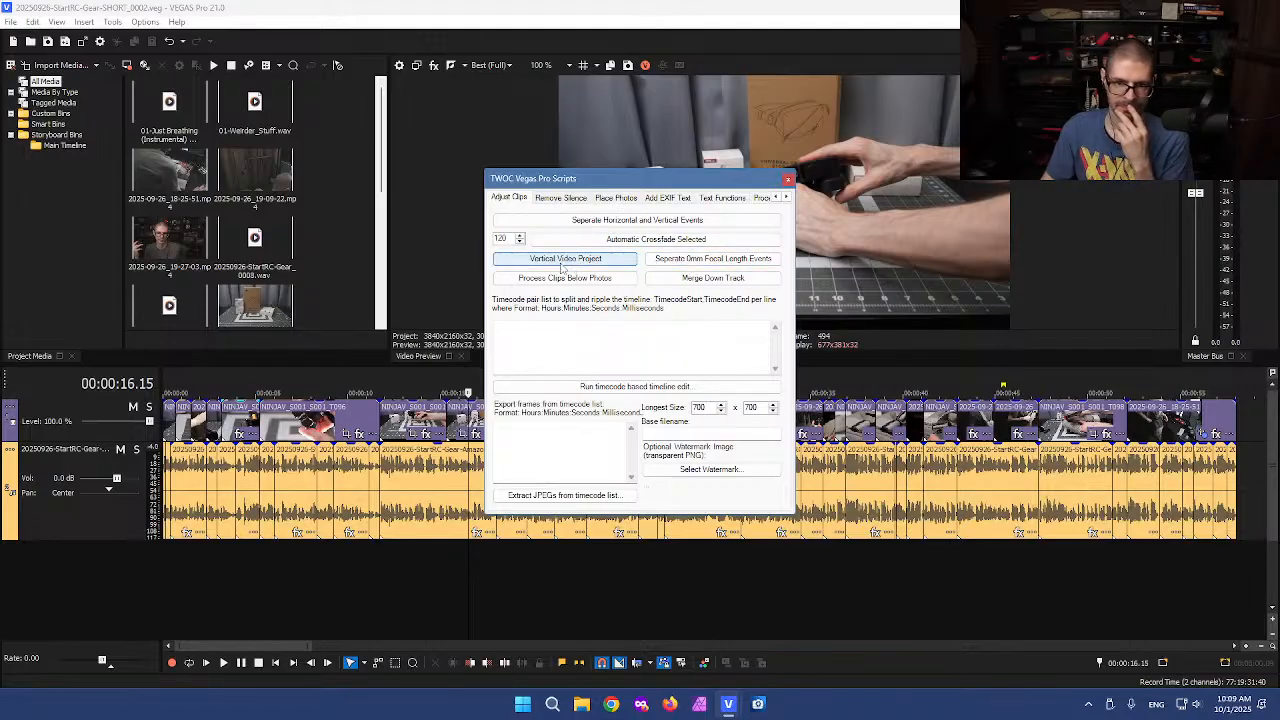
Convert the project to vertical format with the script's Vertical Video Project function and close the script window
left_click(563, 262)
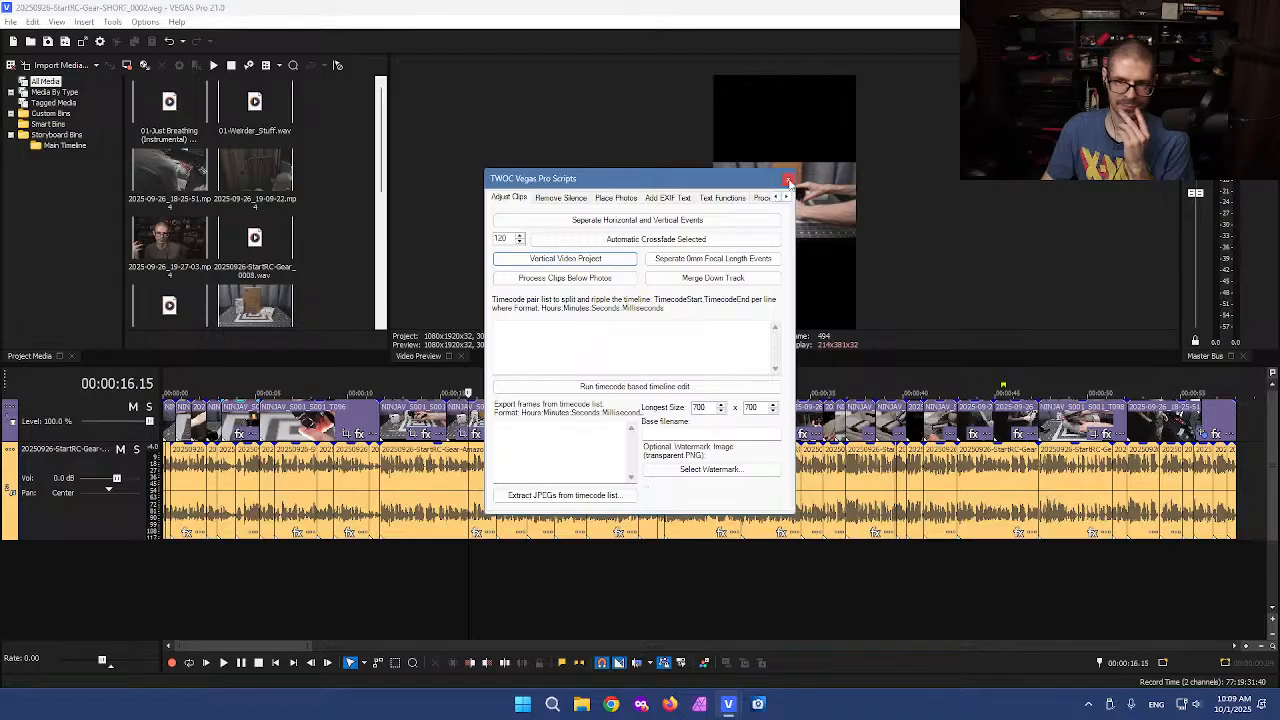
left_click(789, 180)
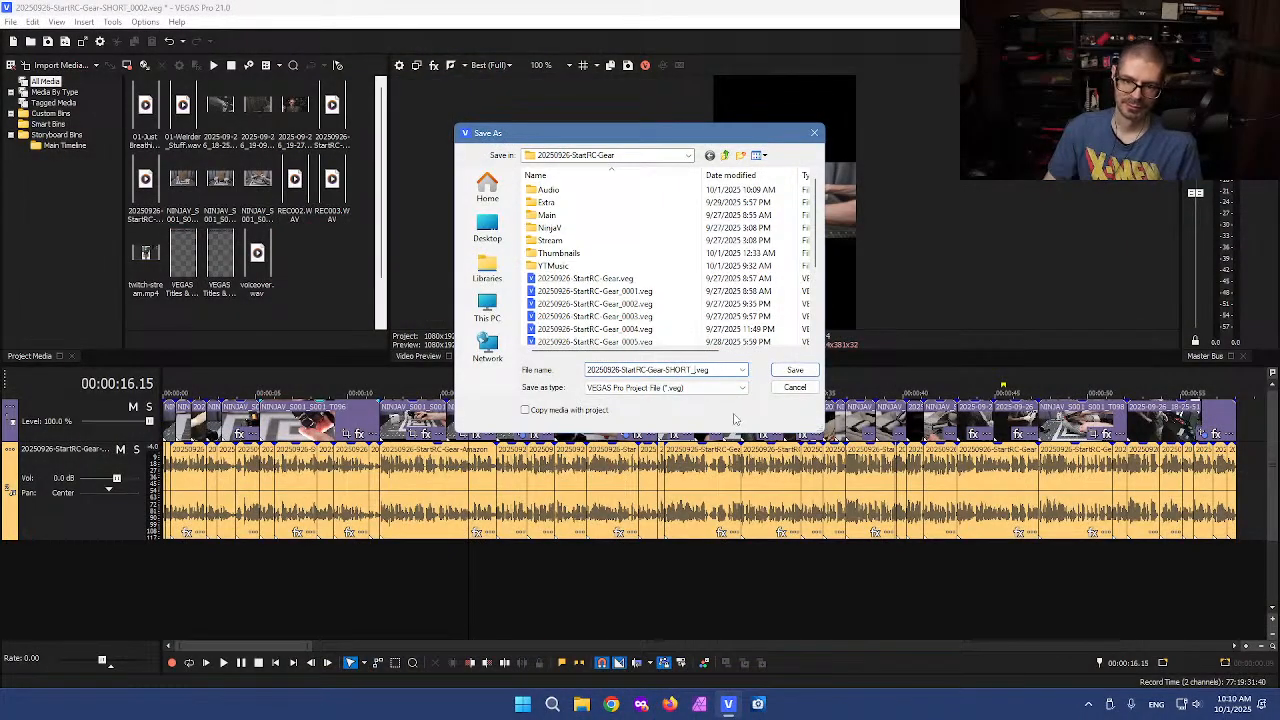
Save the project under the new name 20250926-StartRC-Gear-VERT.veg
key("BackSpace")
key("BackSpace")
key("BackSpace")
key("BackSpace")
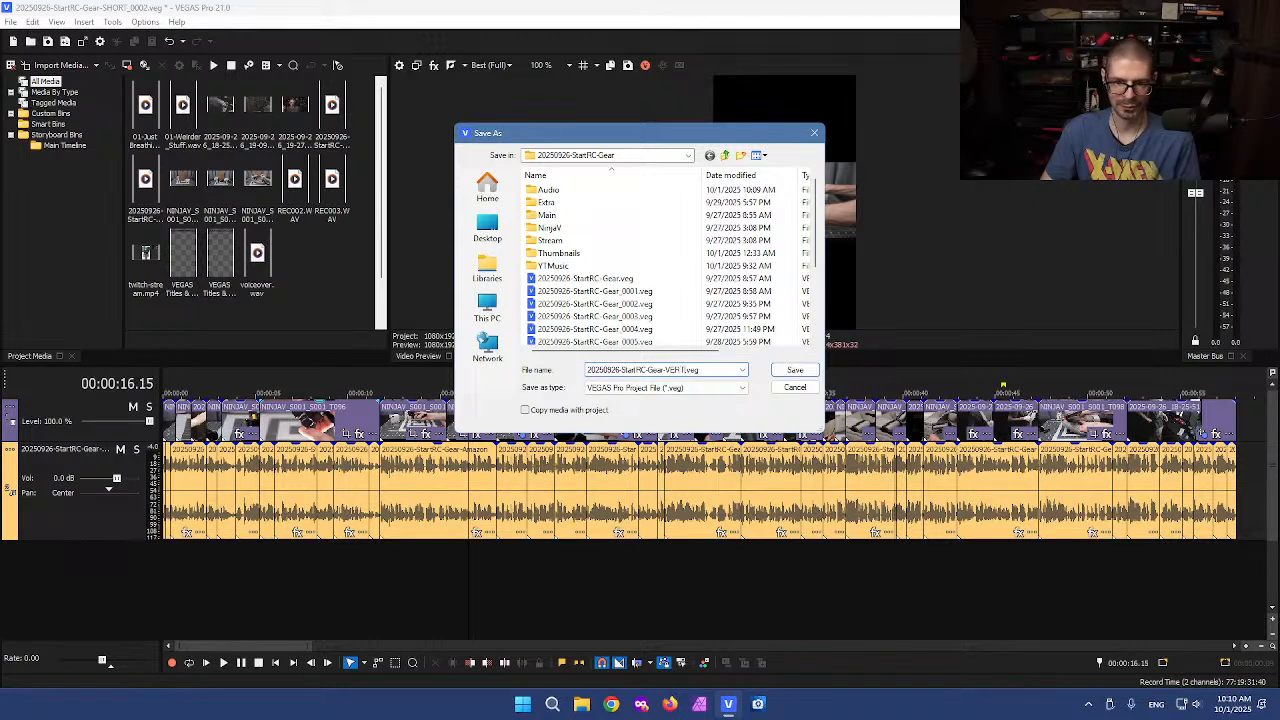
key("Return")
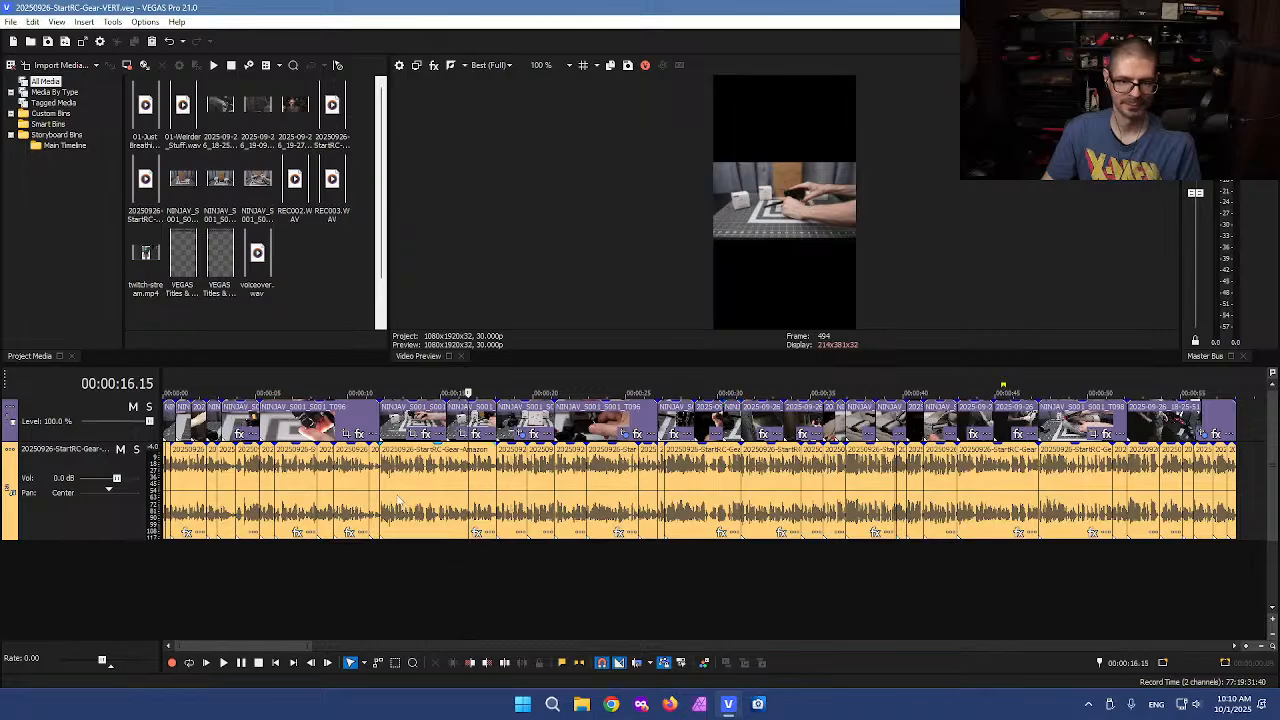
Zoom into the timeline start and match the first event's pan/crop to the vertical output aspect
left_click(167, 423)
scroll(167, 423, "up", 4)
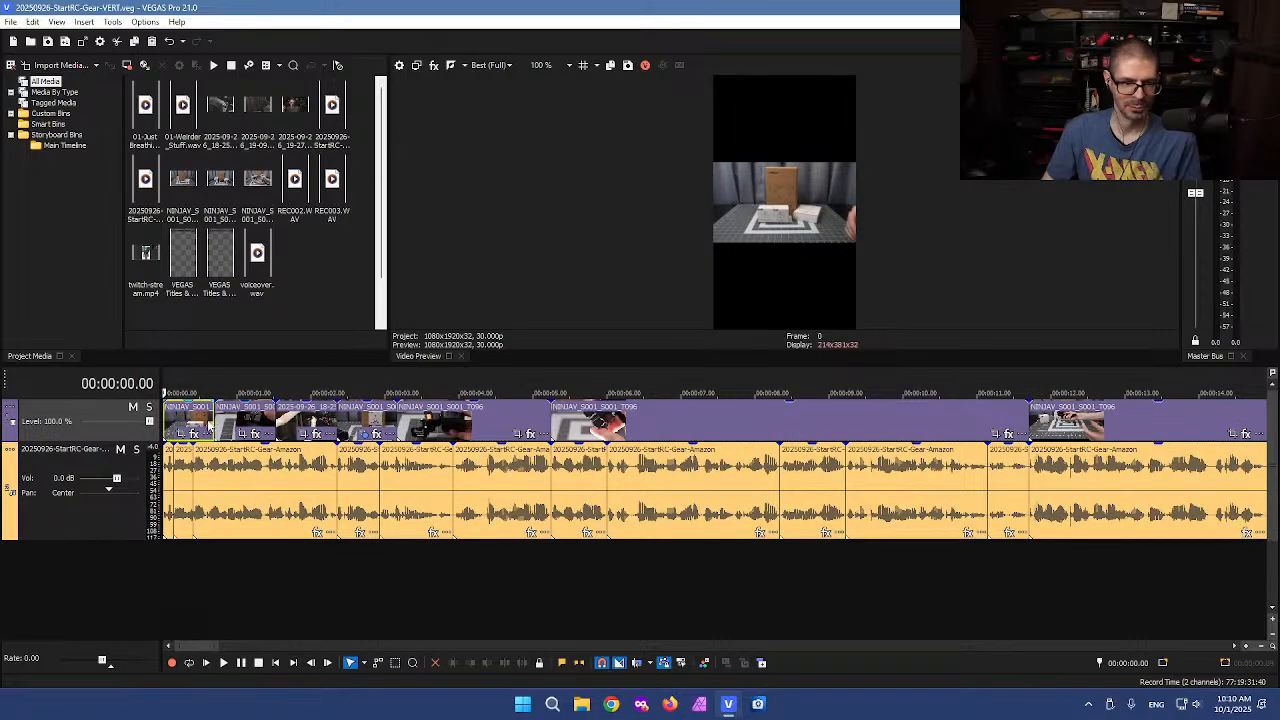
left_click(176, 428)
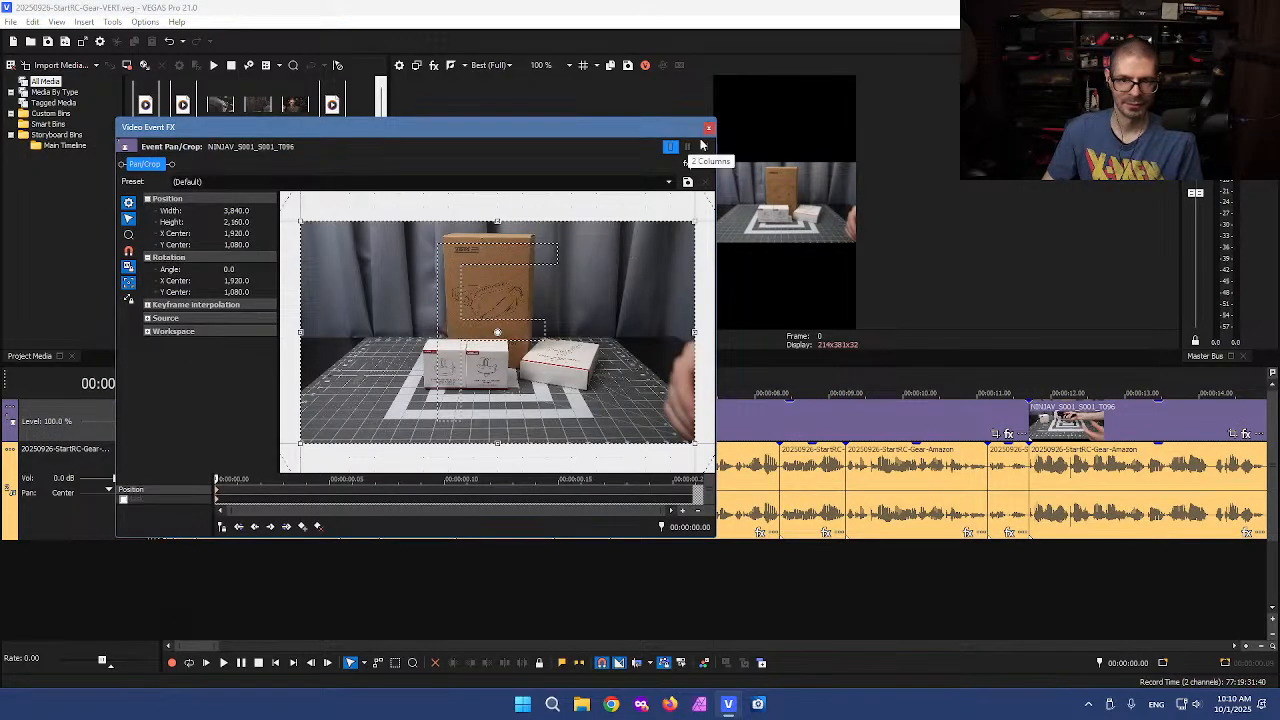
right_click(505, 348)
left_click(542, 421)
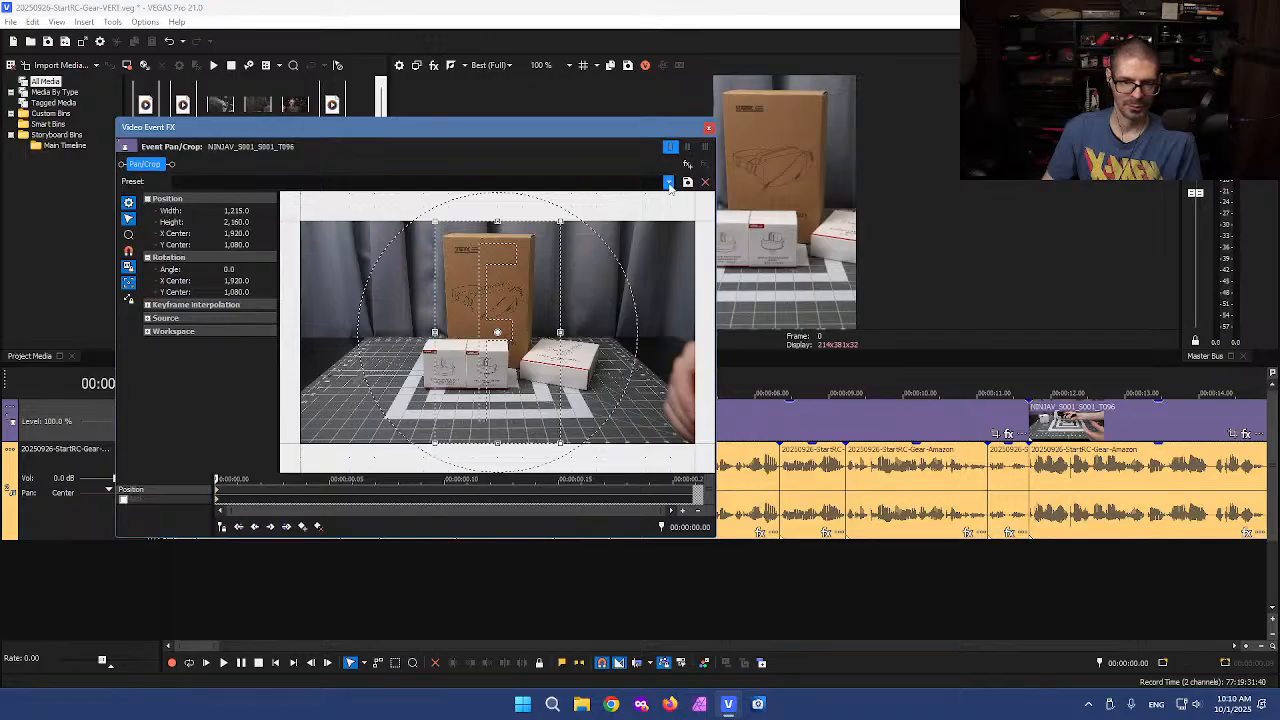
left_click(707, 129)
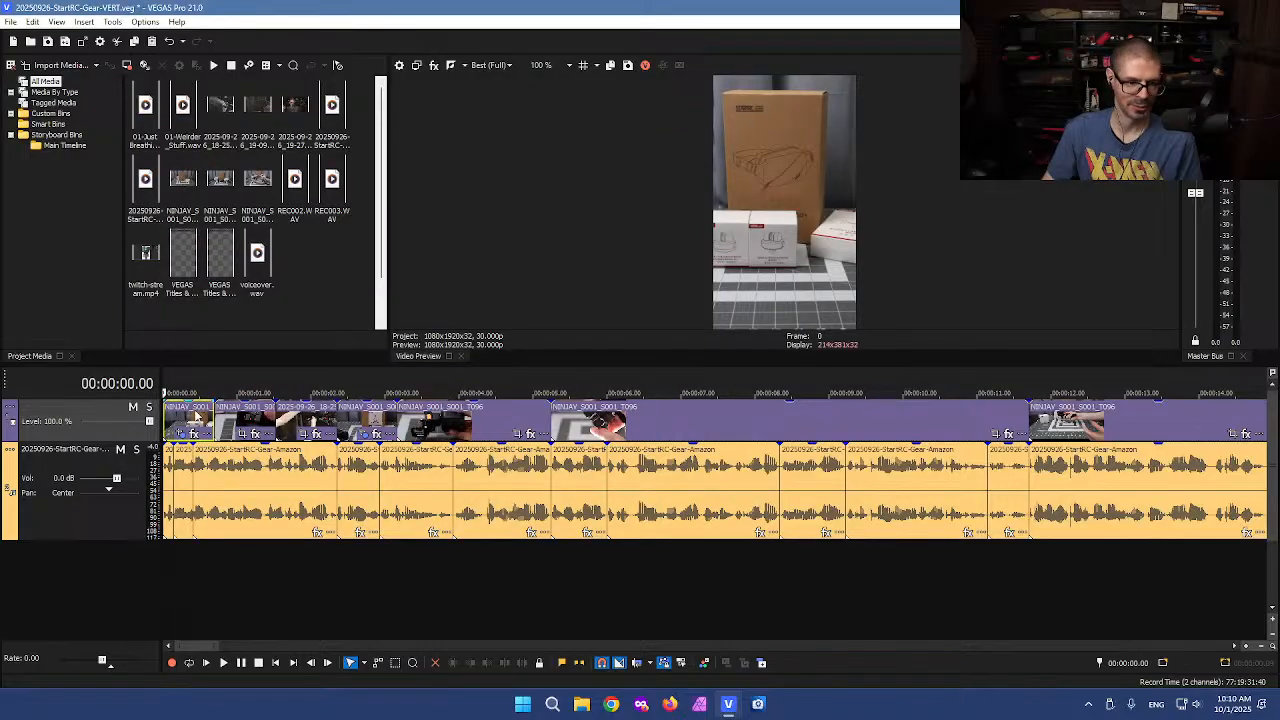
Insert an adjustment track above the video track
right_click(197, 416)
right_click(80, 437)
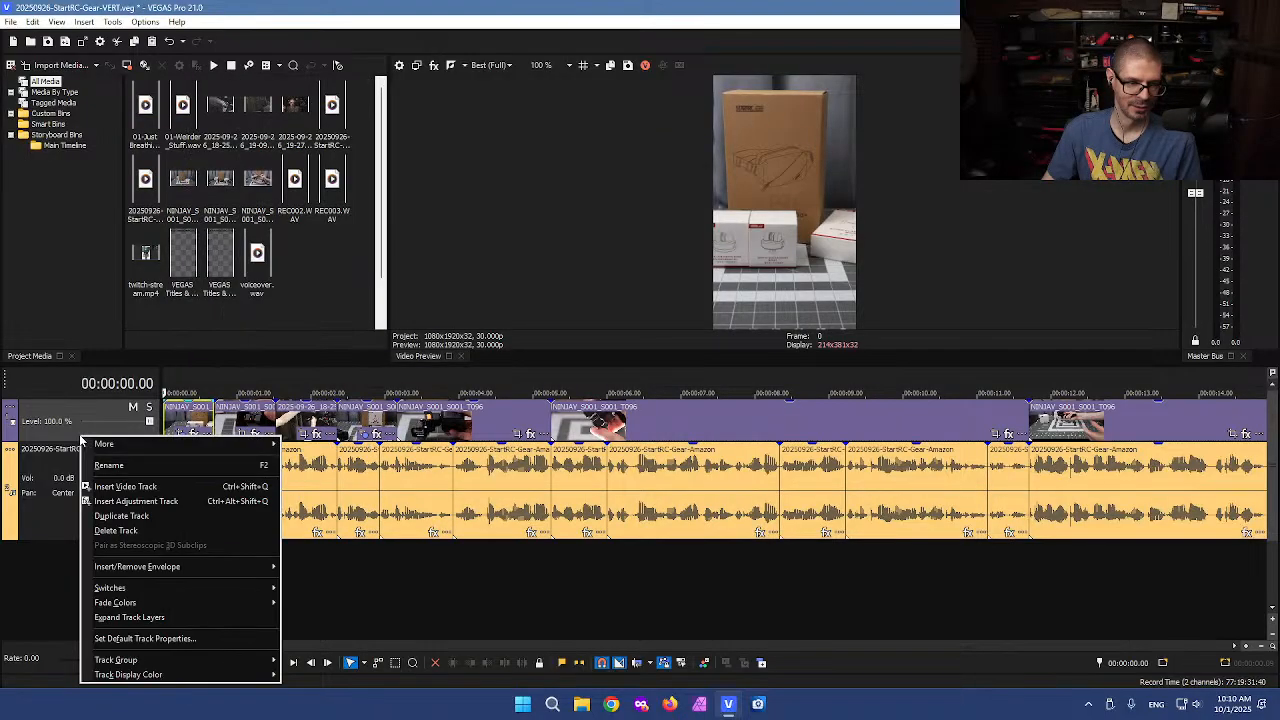
left_click(155, 501)
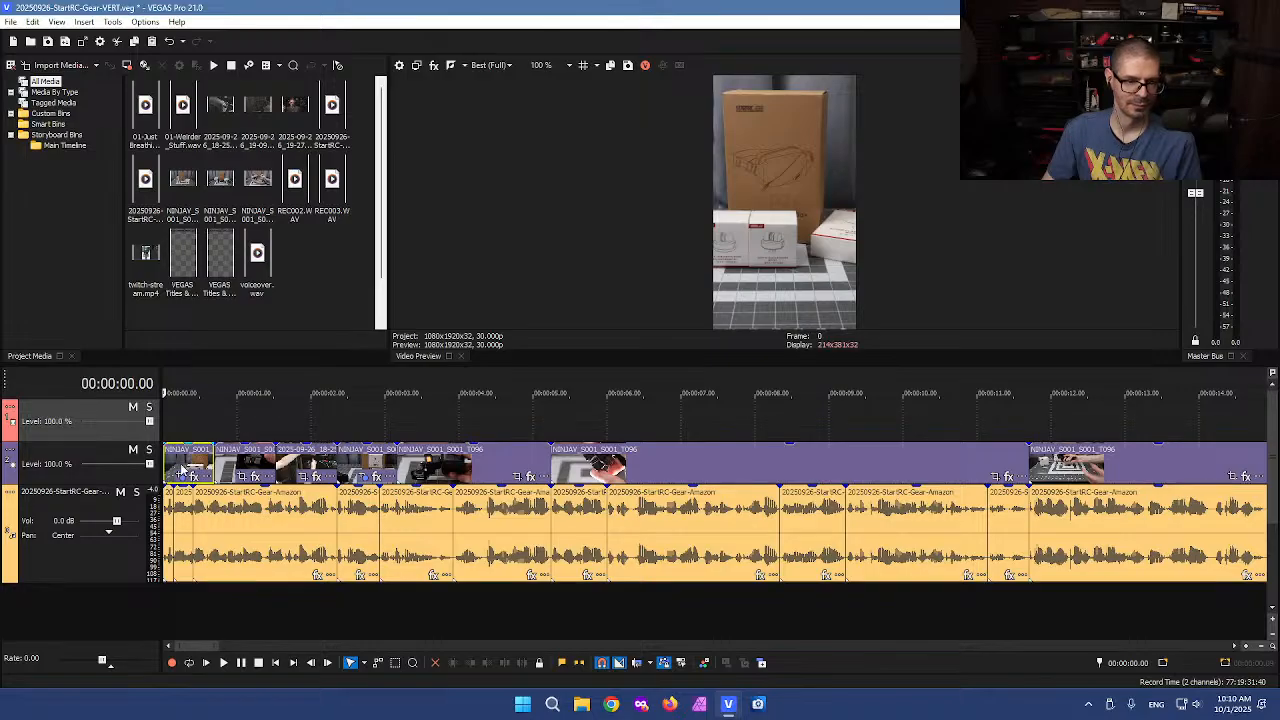
Select all events on the video track and match their pan/crop to the vertical output aspect
right_click(181, 468)
left_click(228, 264)
left_click(300, 446)
scroll(428, 440, "down", 5)
left_click_drag(1250, 426, 188, 480)
right_click(190, 470)
left_click(255, 279)
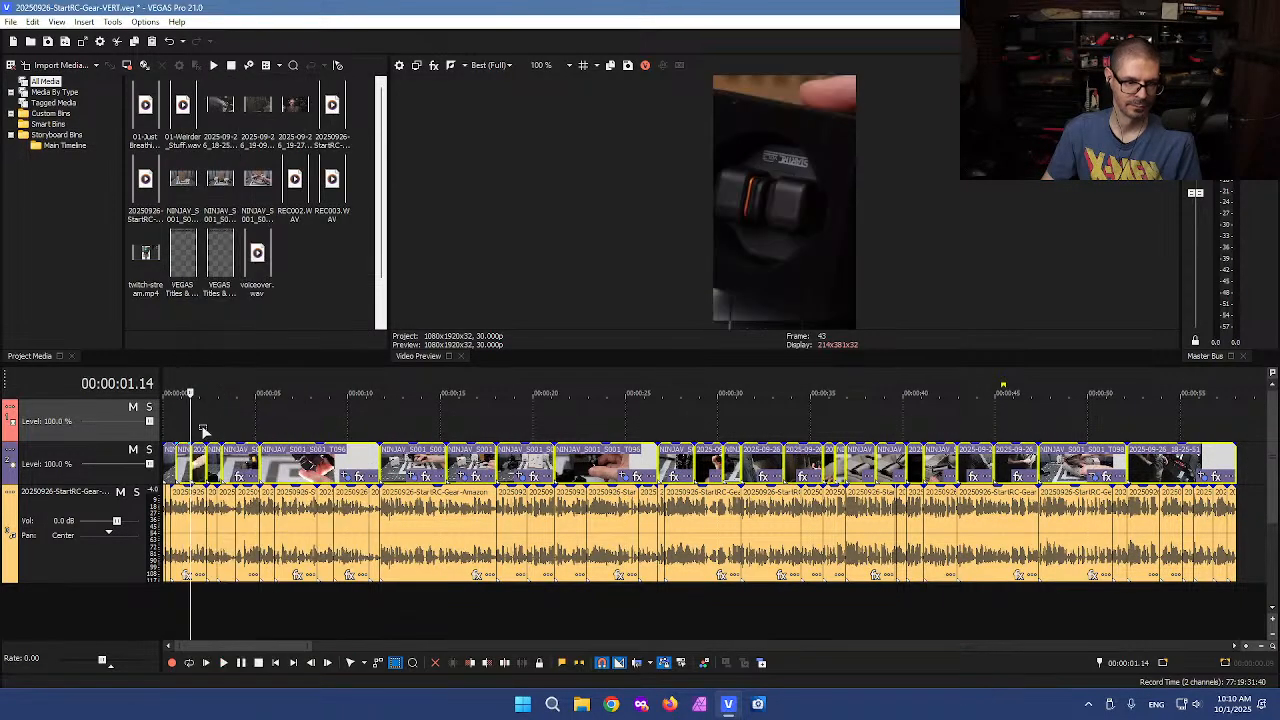
Zoom into the first seconds and nudge the crop of the controller close-up event slightly right
left_click(208, 430)
scroll(265, 430, "up", 3)
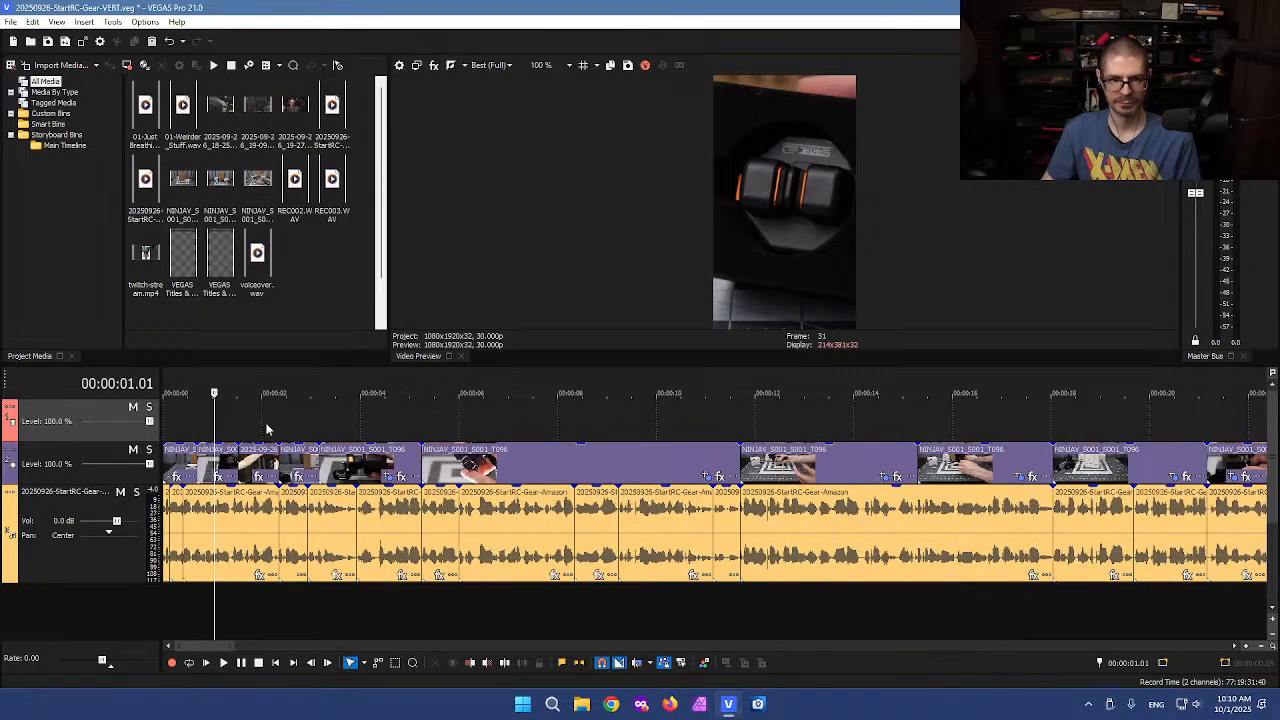
mouse_move(216, 421)
left_mouse_down()
mouse_move(128, 422)
mouse_move(231, 423)
mouse_move(214, 423)
left_mouse_up()
scroll(250, 436, "up", 3)
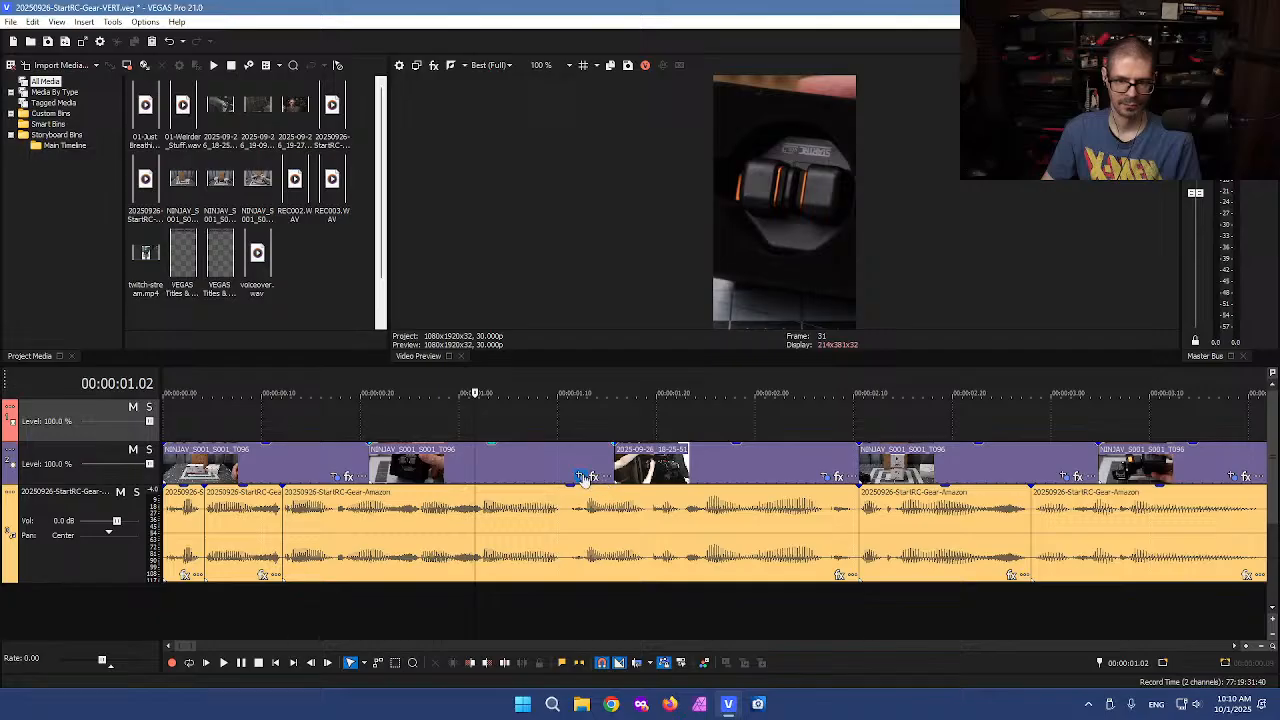
left_click(584, 477)
key("Right")
key("Right")
key("Right")
key("Right")
key("Right")
key("Right")
key("Right")
key("Right")
key("Right")
key("Right")
key("Right")
key("Right")
key("Right")
key("Right")
left_click(708, 128)
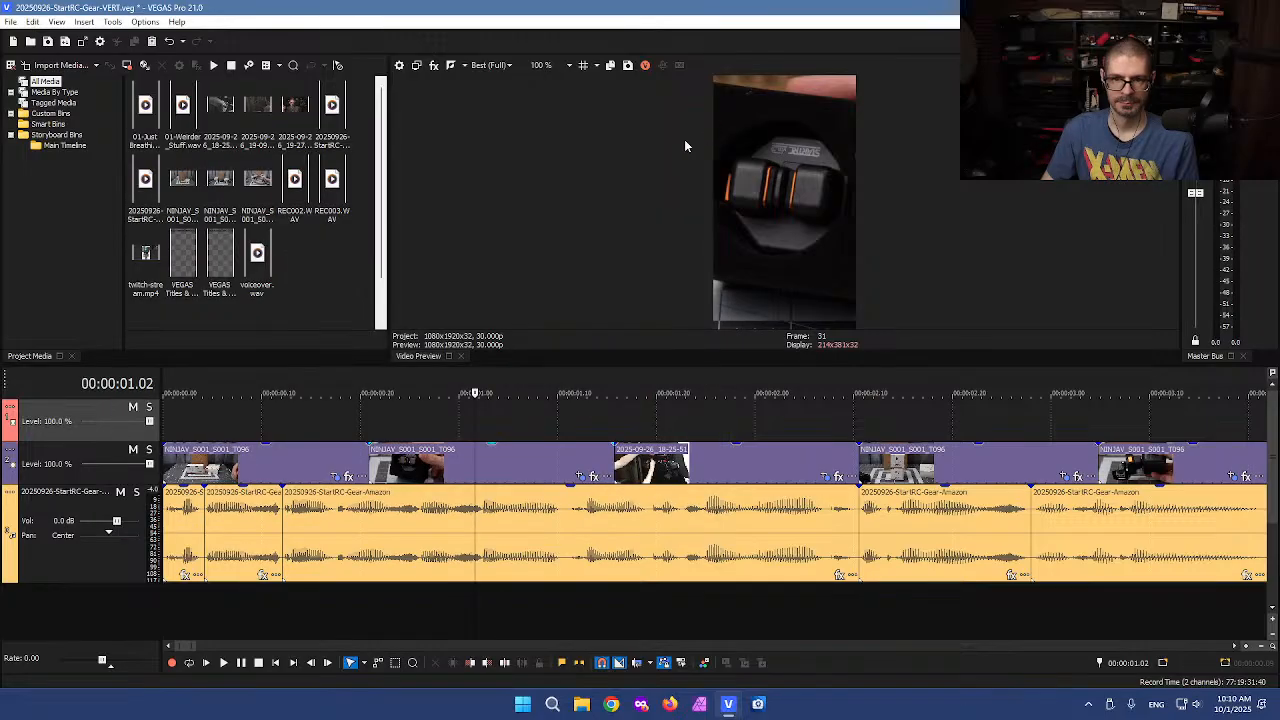
Scrub through the event and nudge its crop back left to an X center of about 1946
left_click(362, 425)
left_click_drag(362, 425, 566, 411)
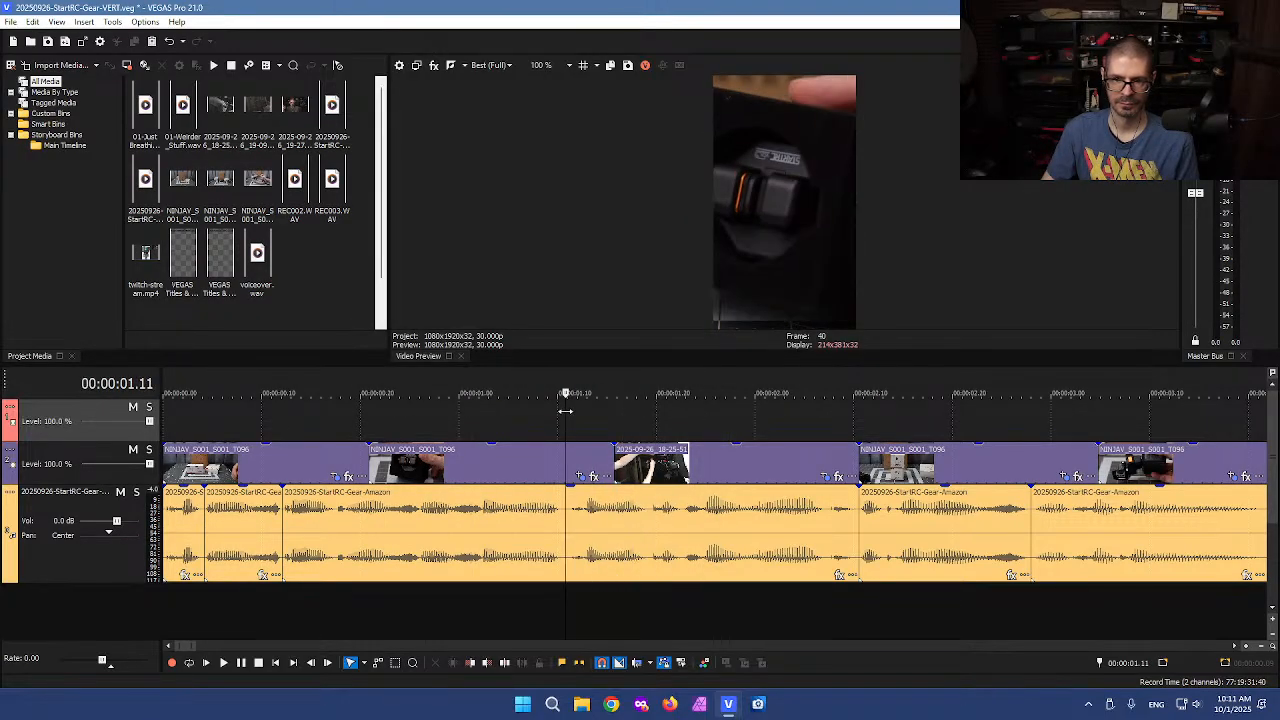
left_click(580, 477)
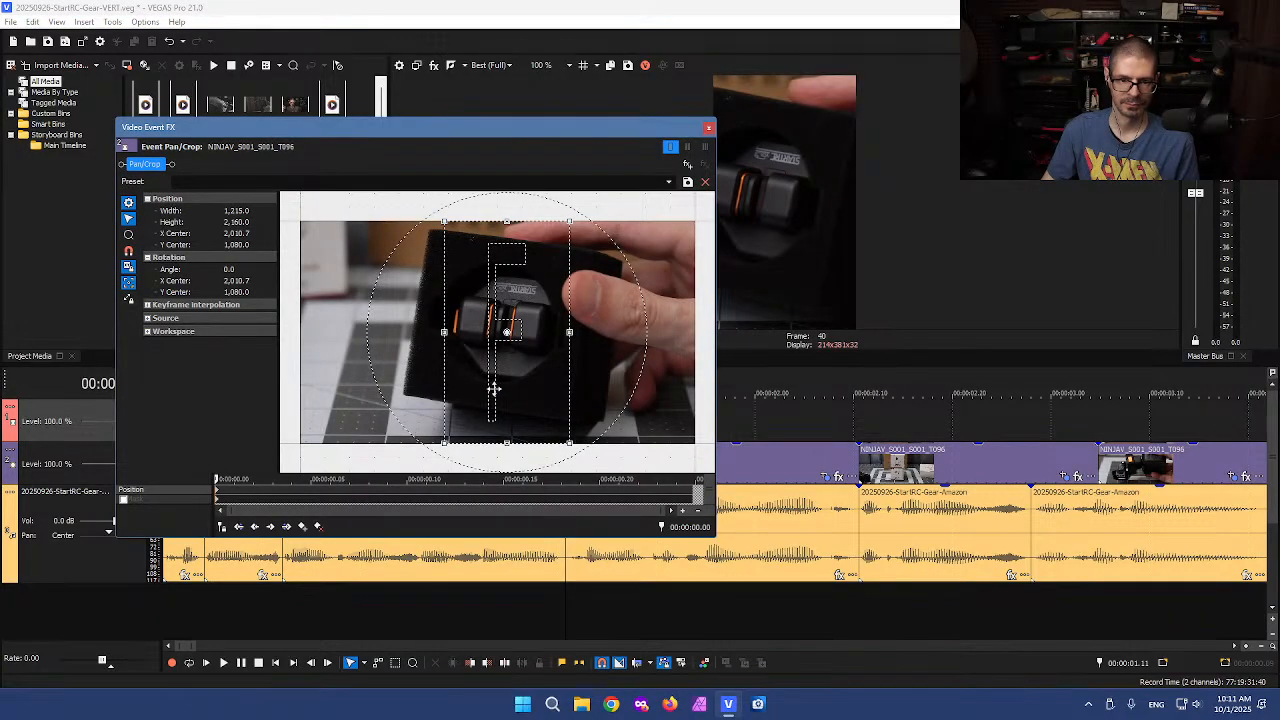
key("Left")
key("Left")
key("Left")
key("Left")
key("Left")
key("Left")
key("Left")
key("Left")
key("Left")
key("Left")
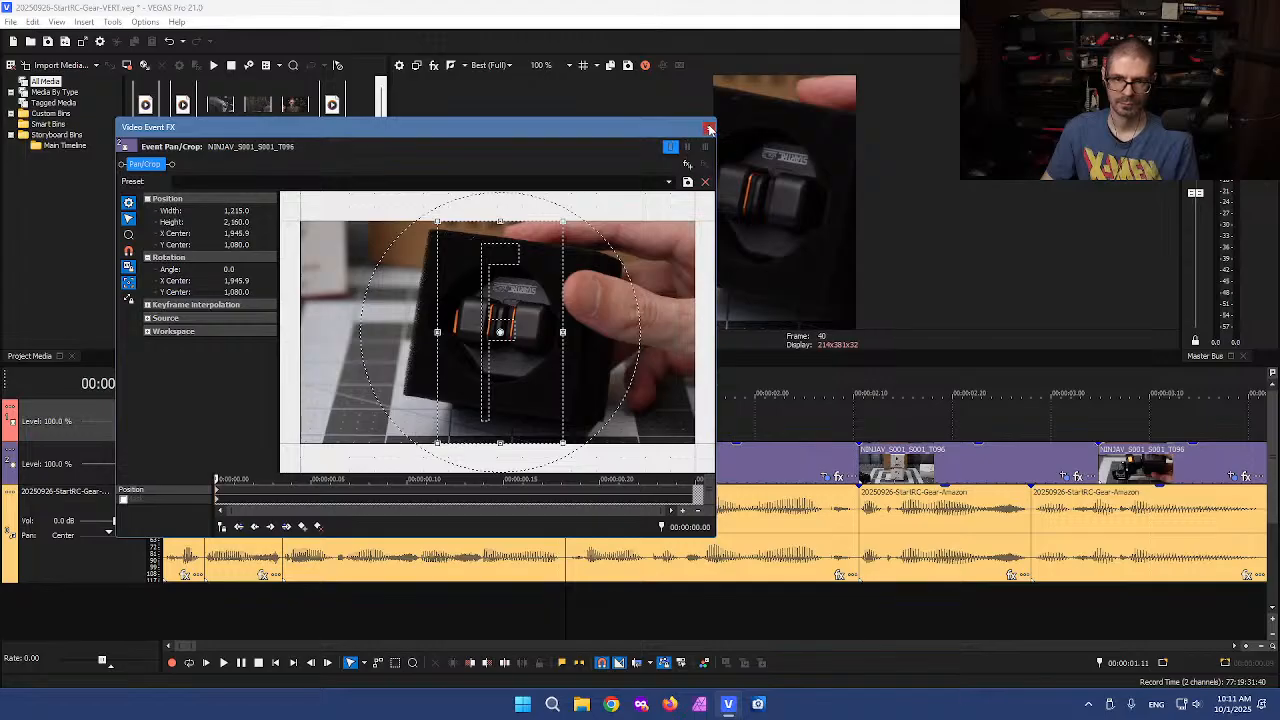
left_click(708, 127)
Scrub ahead and inspect the crop framing of the 2025-09-26_18-25-51 event
left_click(370, 431)
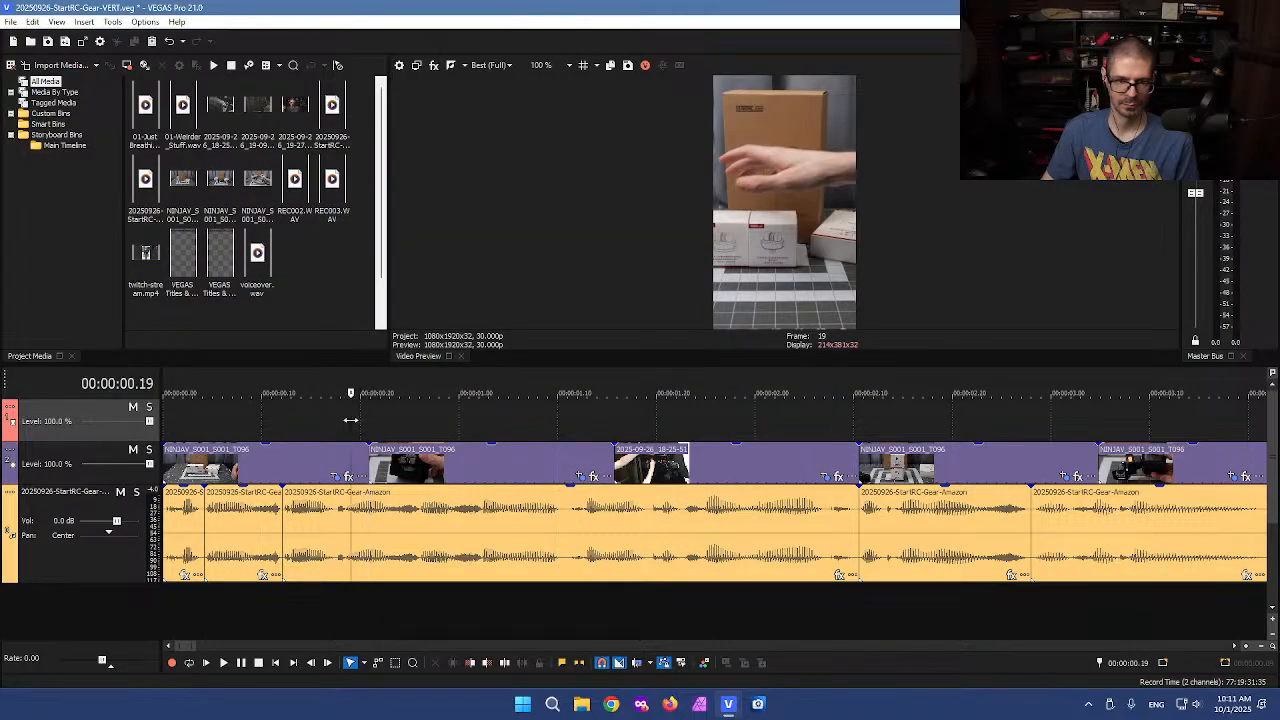
left_click(470, 420)
left_click_drag(470, 420, 714, 424)
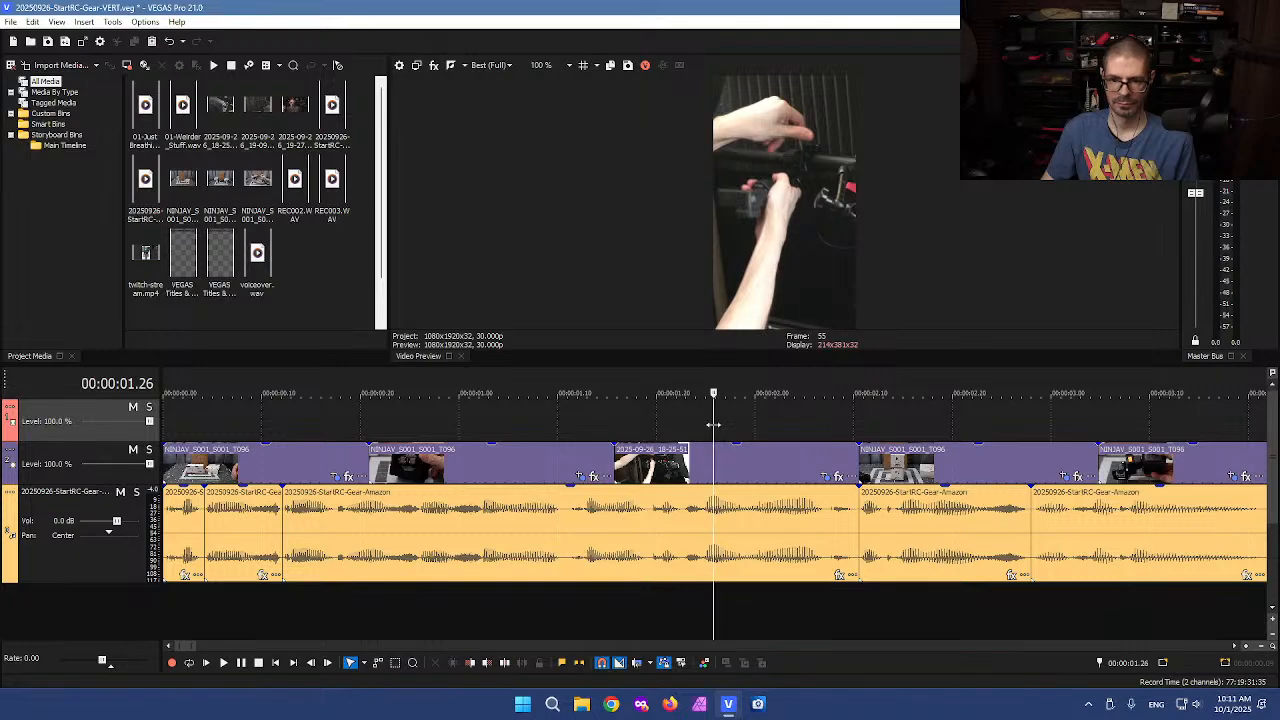
left_click(826, 476)
left_click_drag(523, 375, 522, 375)
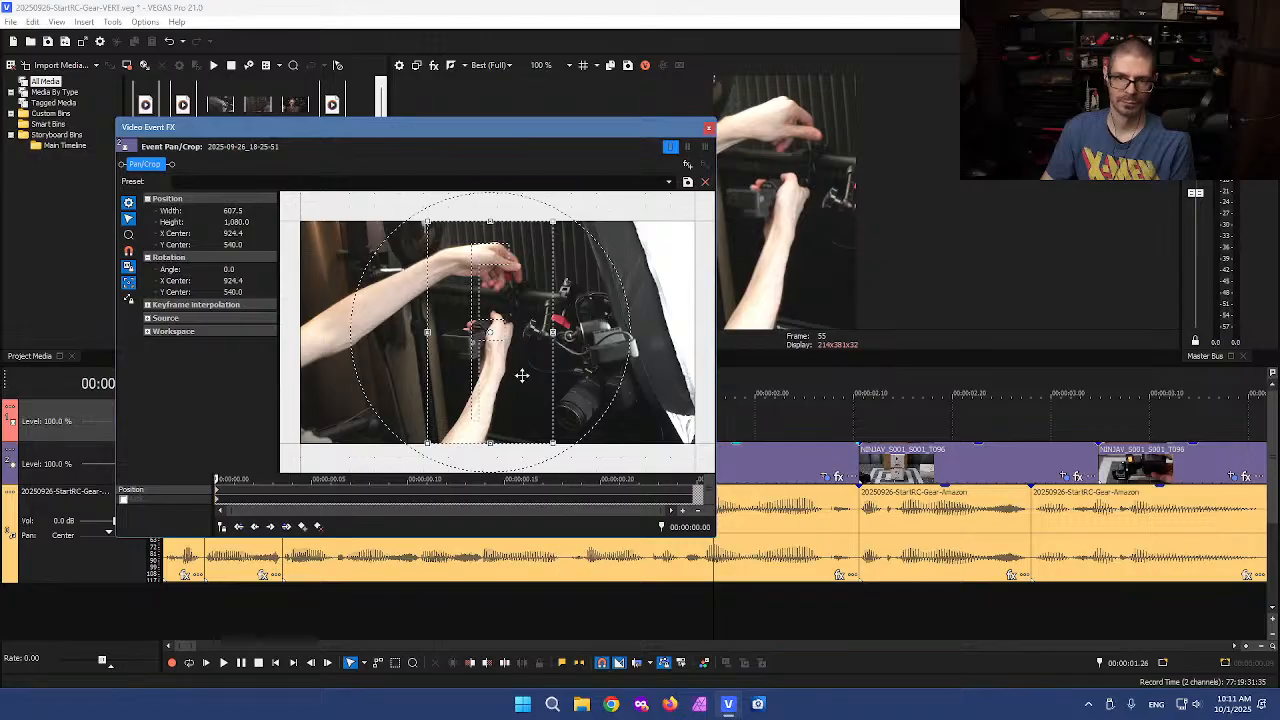
left_click(710, 127)
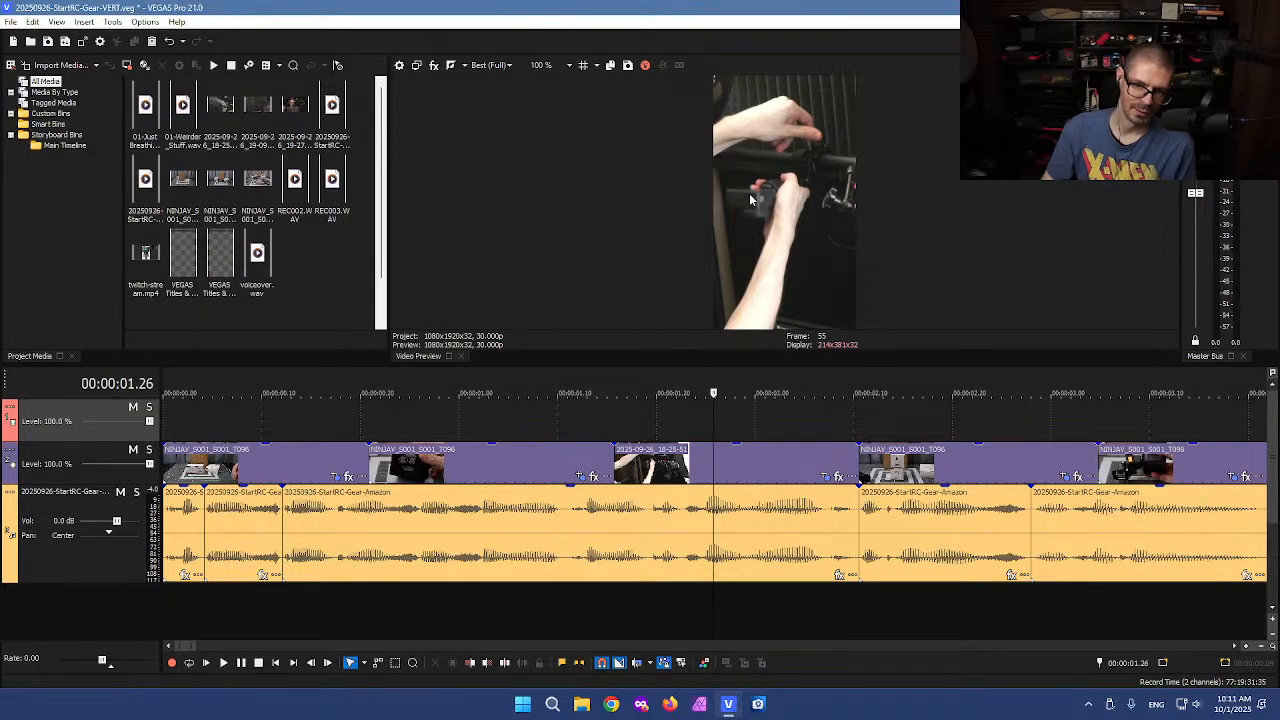
Scrub ahead and shrink the crop frame of the stacked-boxes event slightly to zoom in on it
left_click_drag(712, 420, 912, 398)
scroll(920, 413, "down", 1)
scroll(918, 415, "up", 1)
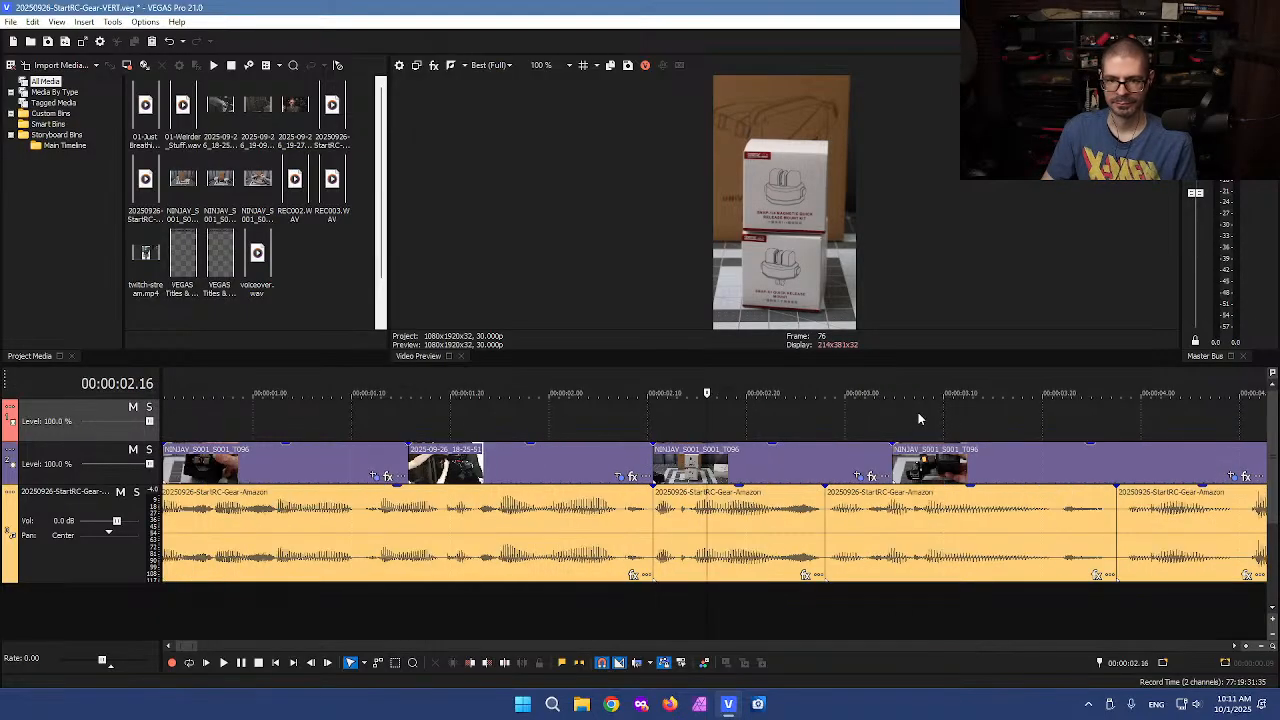
left_click_drag(707, 421, 866, 428)
left_click(857, 478)
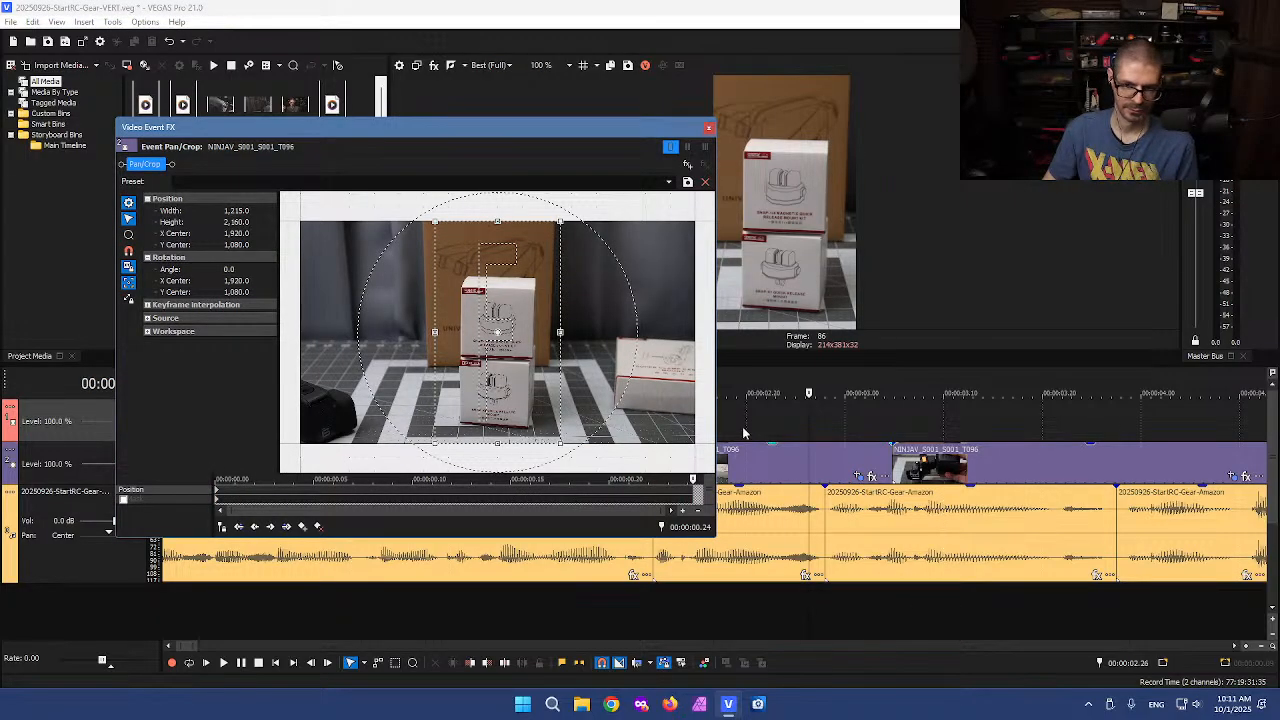
left_click_drag(563, 446, 558, 439)
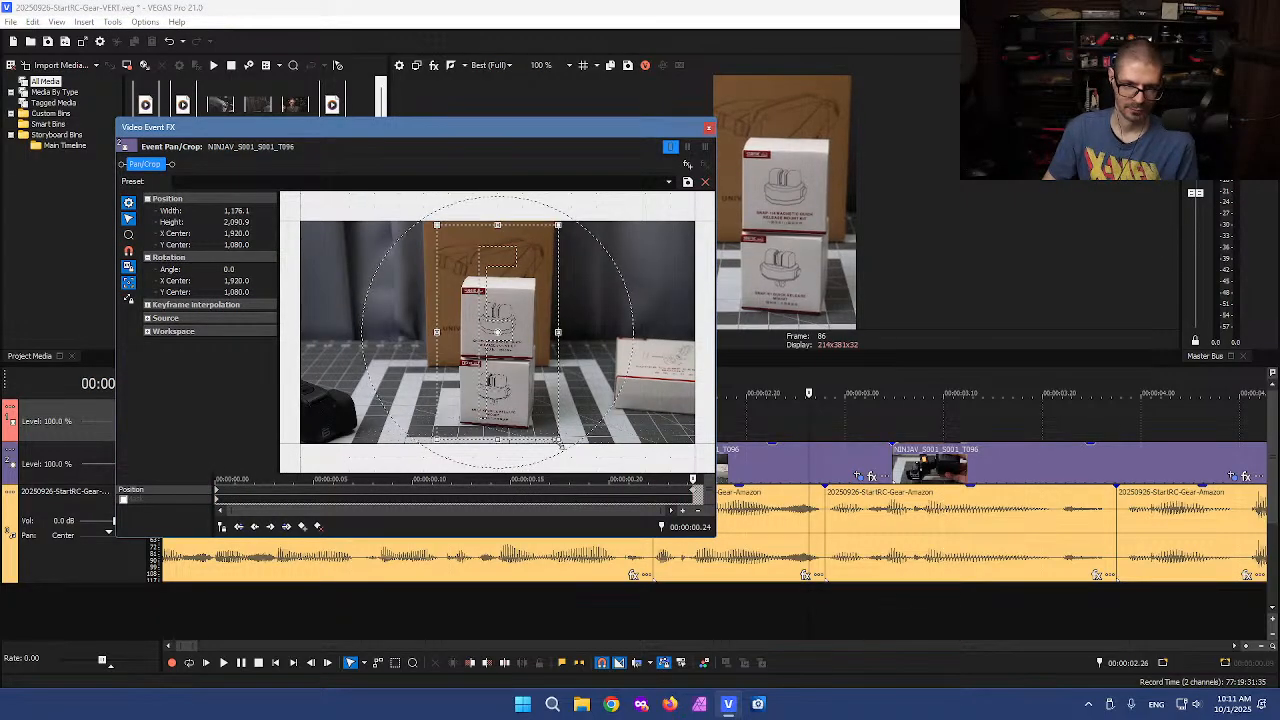
left_click(708, 127)
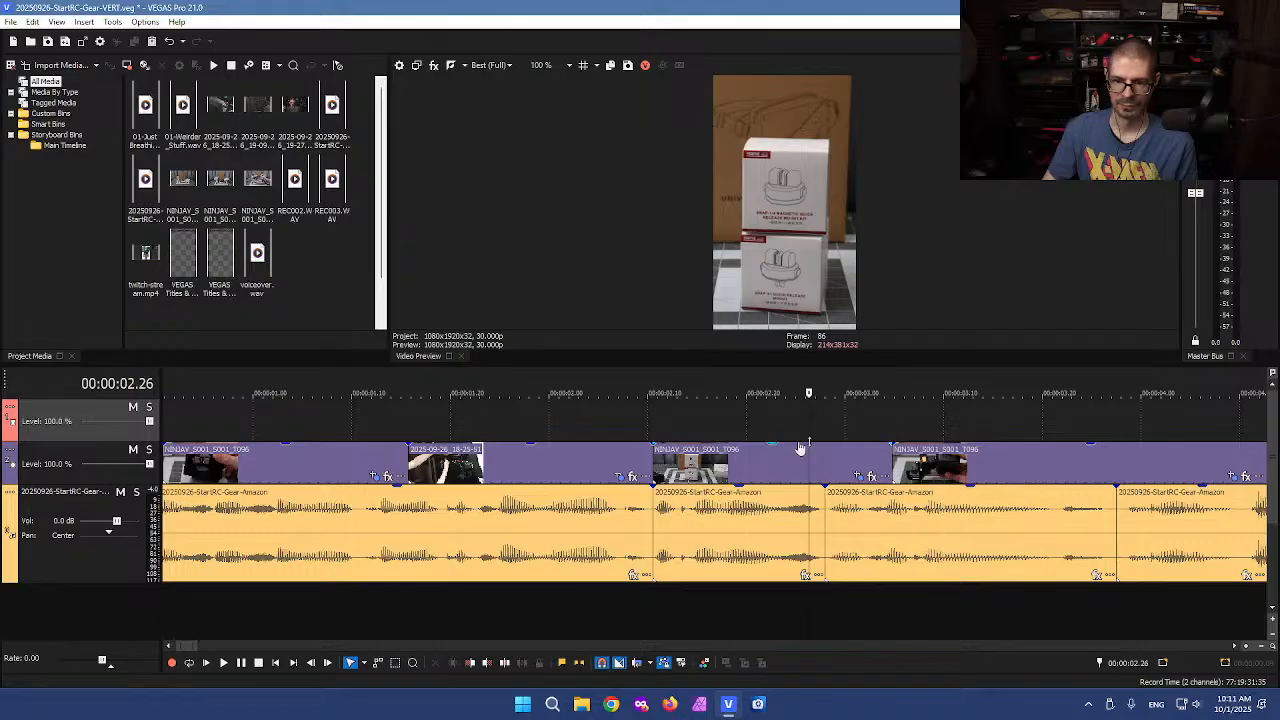
Scrub further and shift the crop of the handheld connector close-up right to an X center of about 2166
left_click(647, 429)
left_click_drag(647, 429, 989, 430)
scroll(1006, 437, "down", 2)
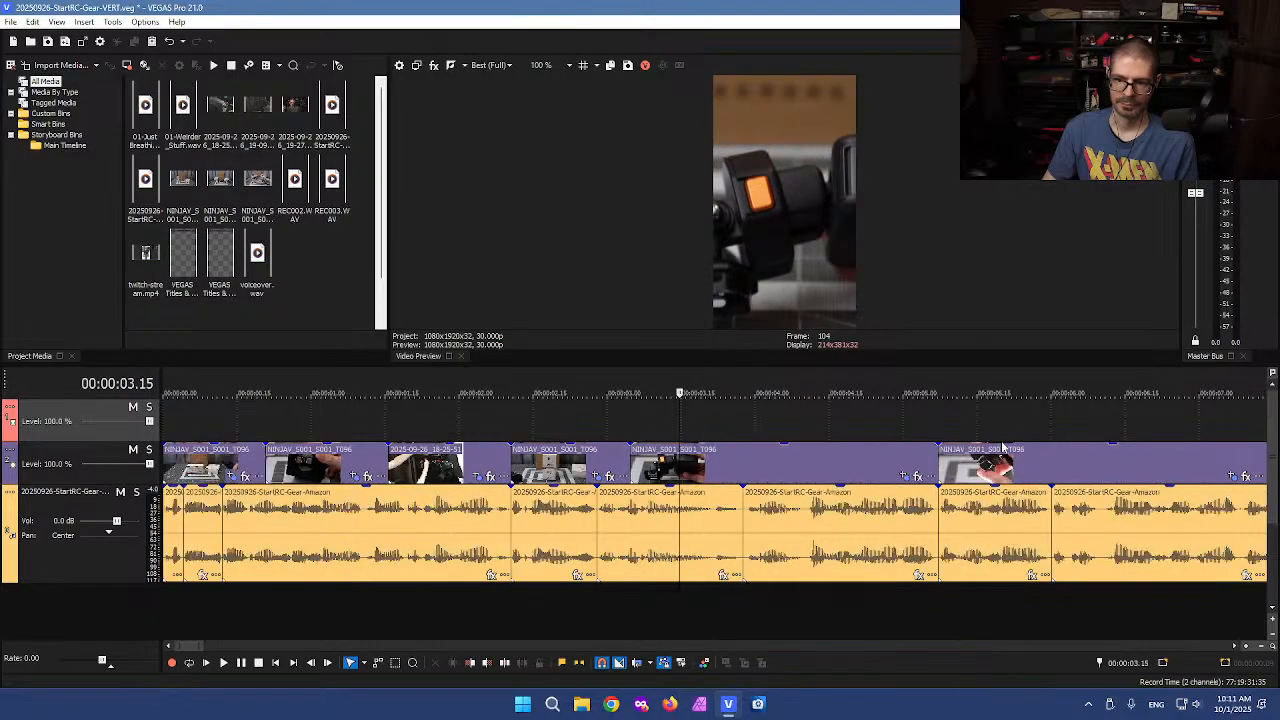
left_click_drag(676, 421, 899, 407)
left_click_drag(920, 404, 1017, 396)
scroll(1028, 423, "down", 4)
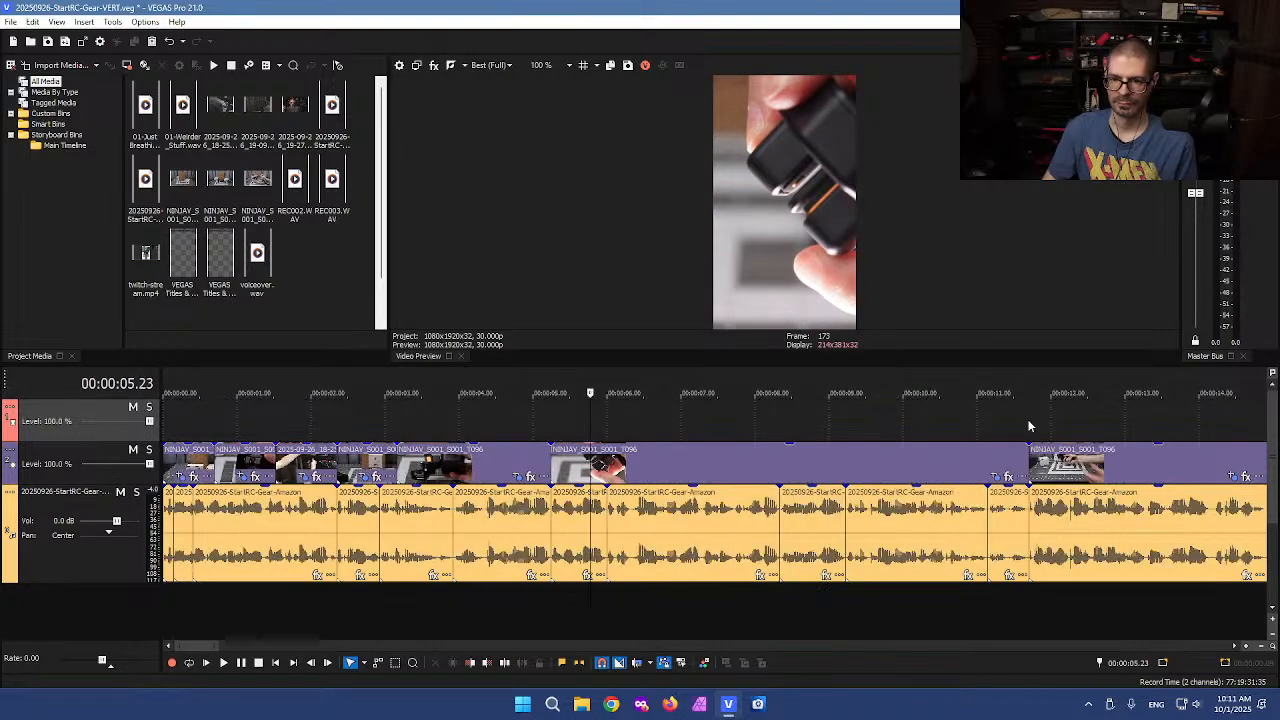
scroll(1134, 478, "down", 3)
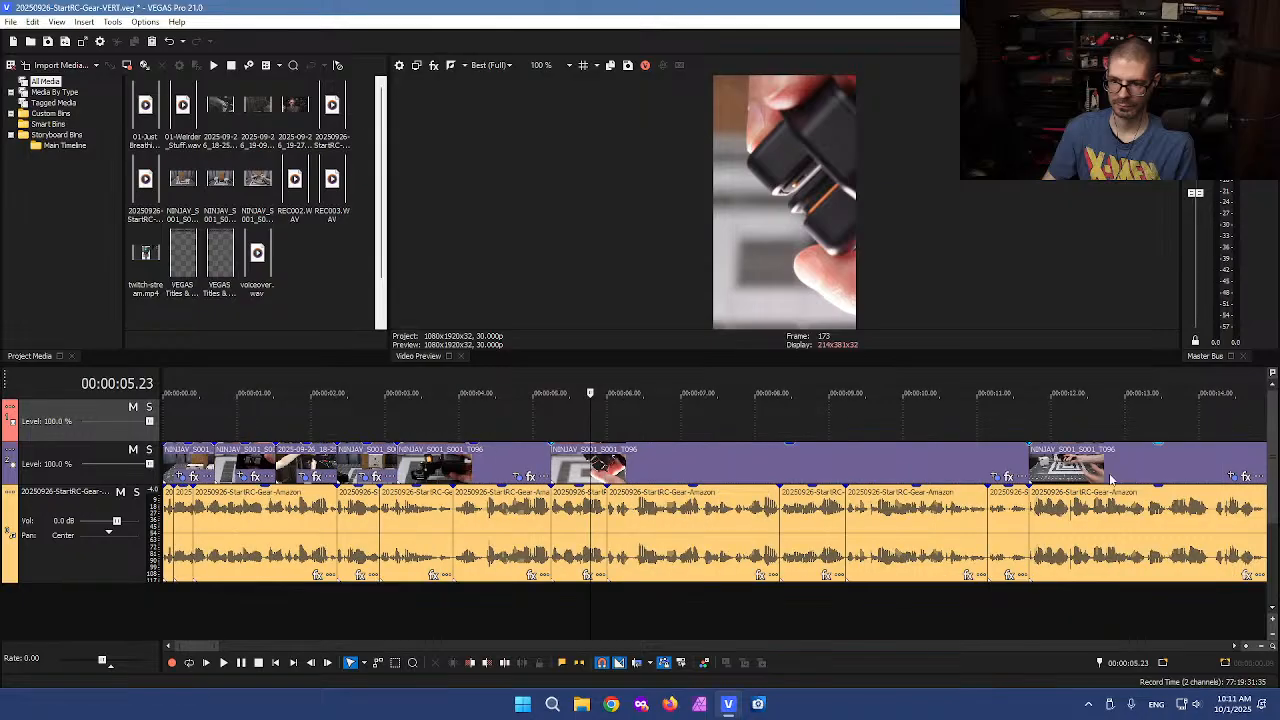
left_click(996, 478)
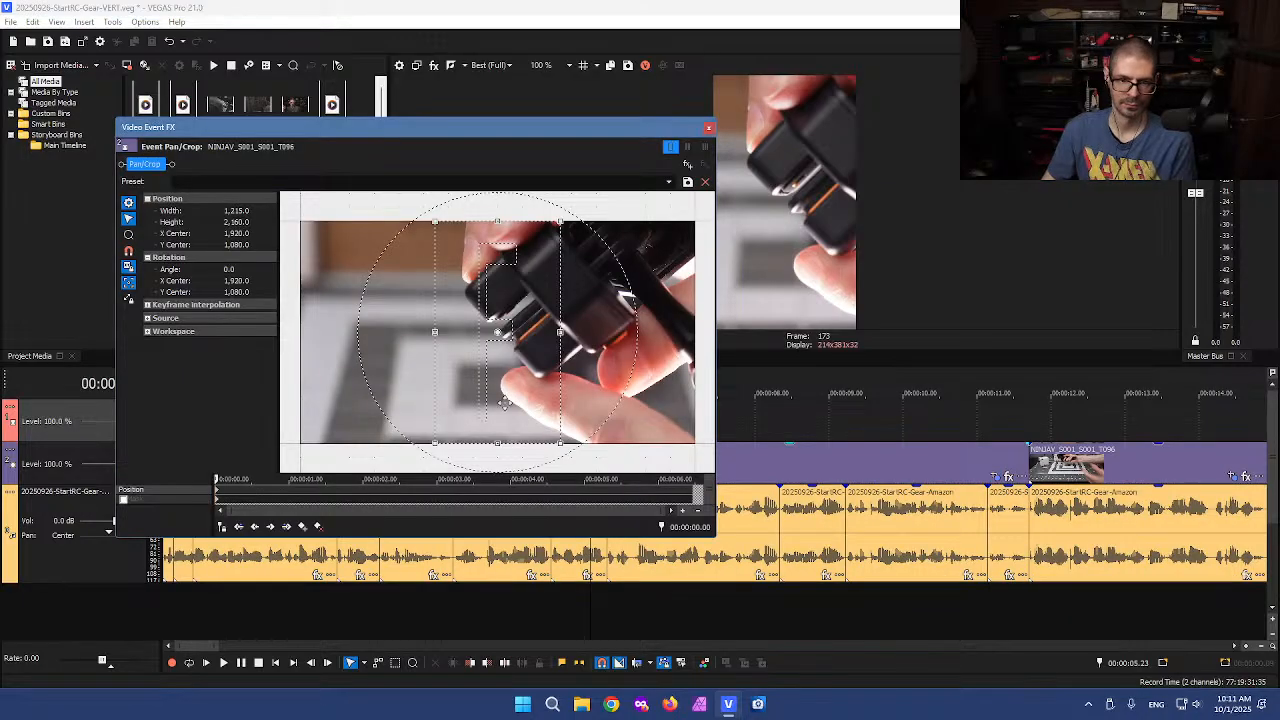
key("Right")
key("Right")
key("Right")
key("Right")
key("Right")
key("Right")
key("Right")
key("Right")
key("Right")
key("Right")
key("Right")
key("Right")
key("Right")
key("Right")
key("Right")
key("Right")
key("Right")
key("Right")
key("Right")
key("Right")
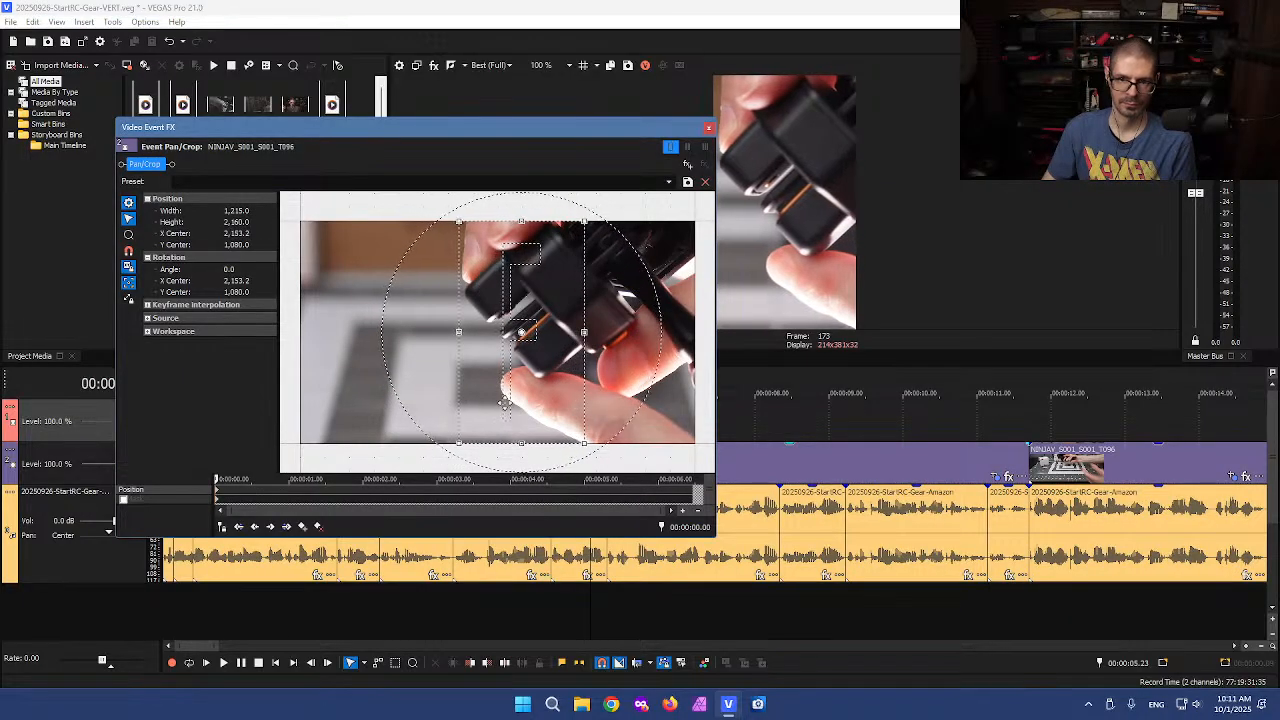
left_click(708, 127)
Scrub to the next event and shift its crop slightly right to an X center of about 1952
left_click_drag(591, 419, 1053, 437)
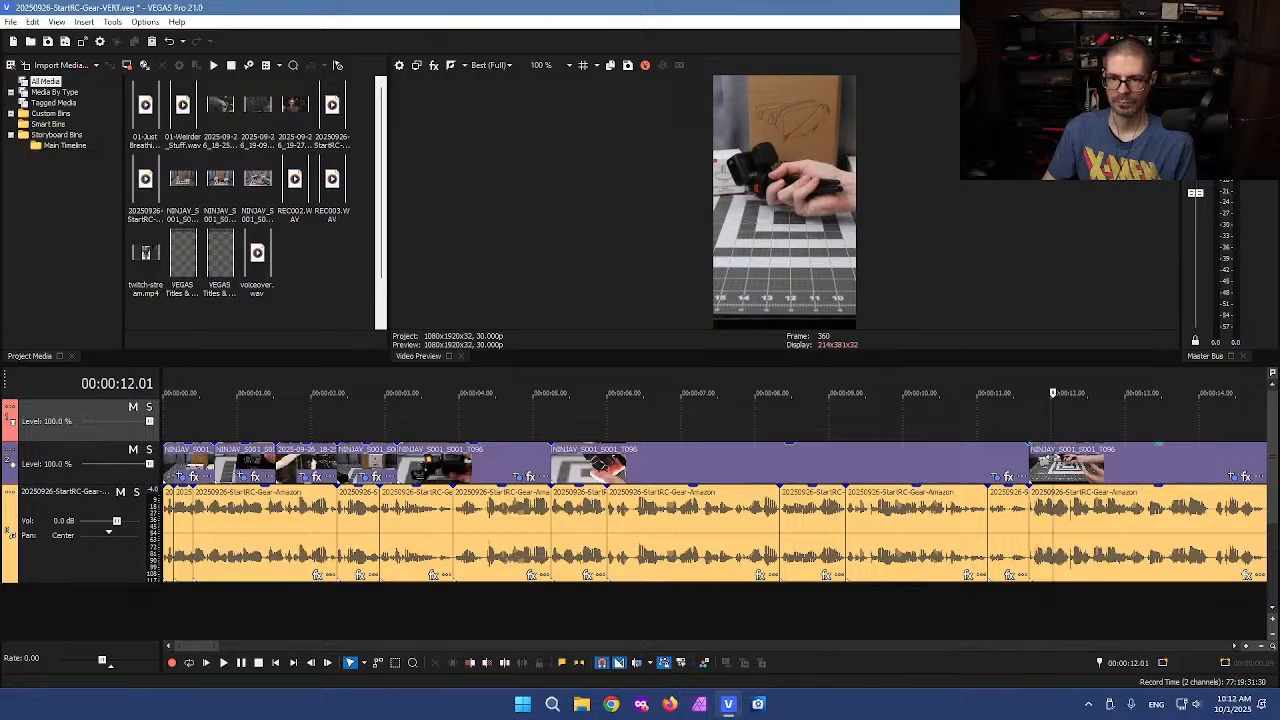
scroll(1053, 464, "right", 4)
scroll(1054, 465, "left", 1)
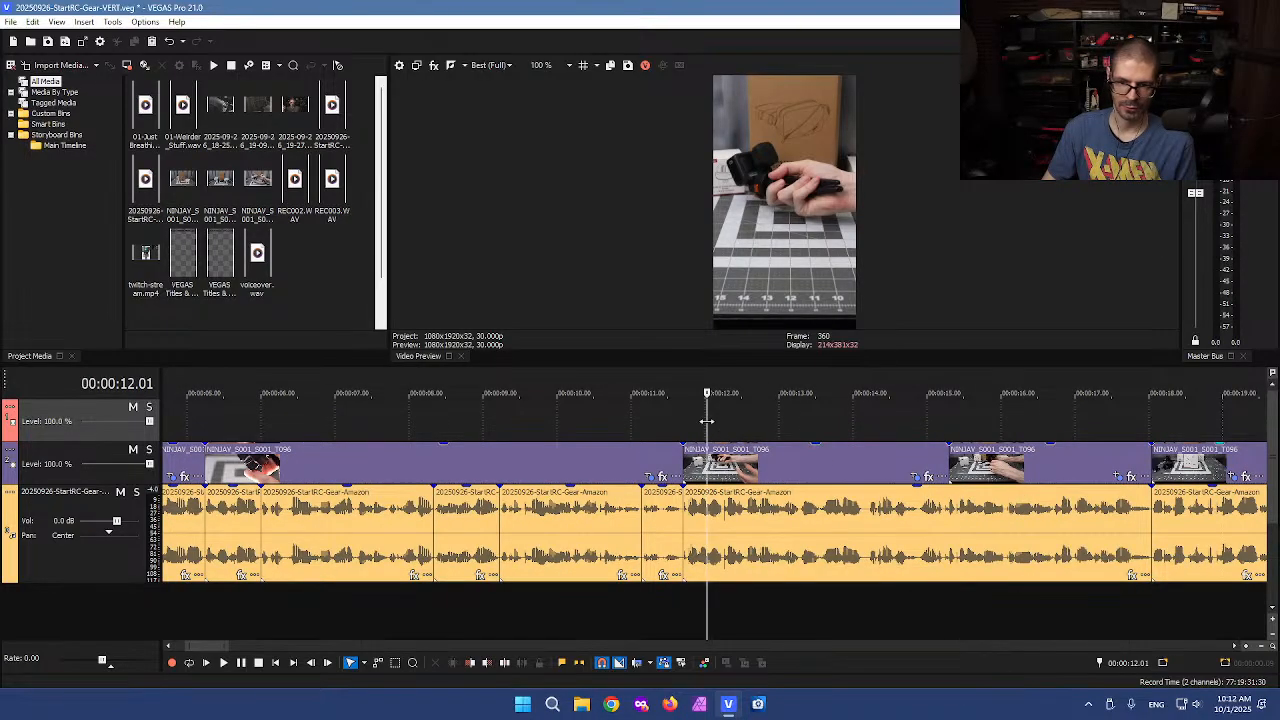
left_click_drag(768, 423, 793, 422)
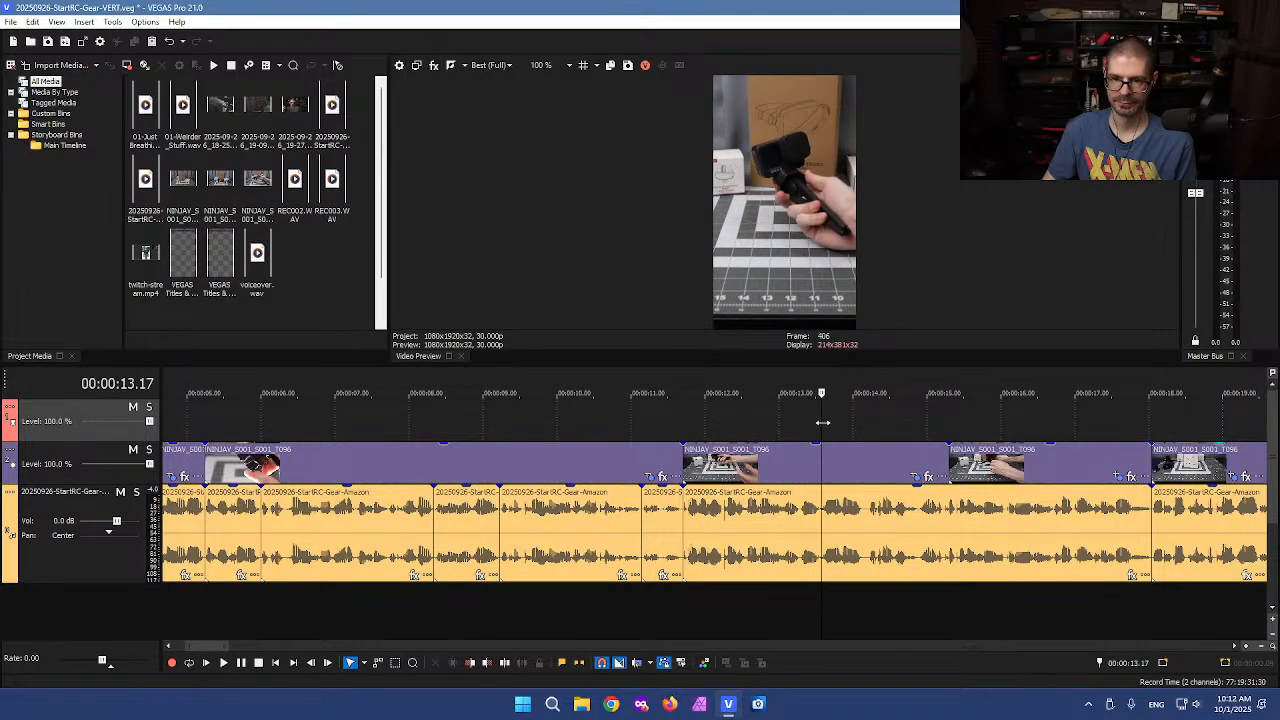
scroll(856, 460, "up", 2)
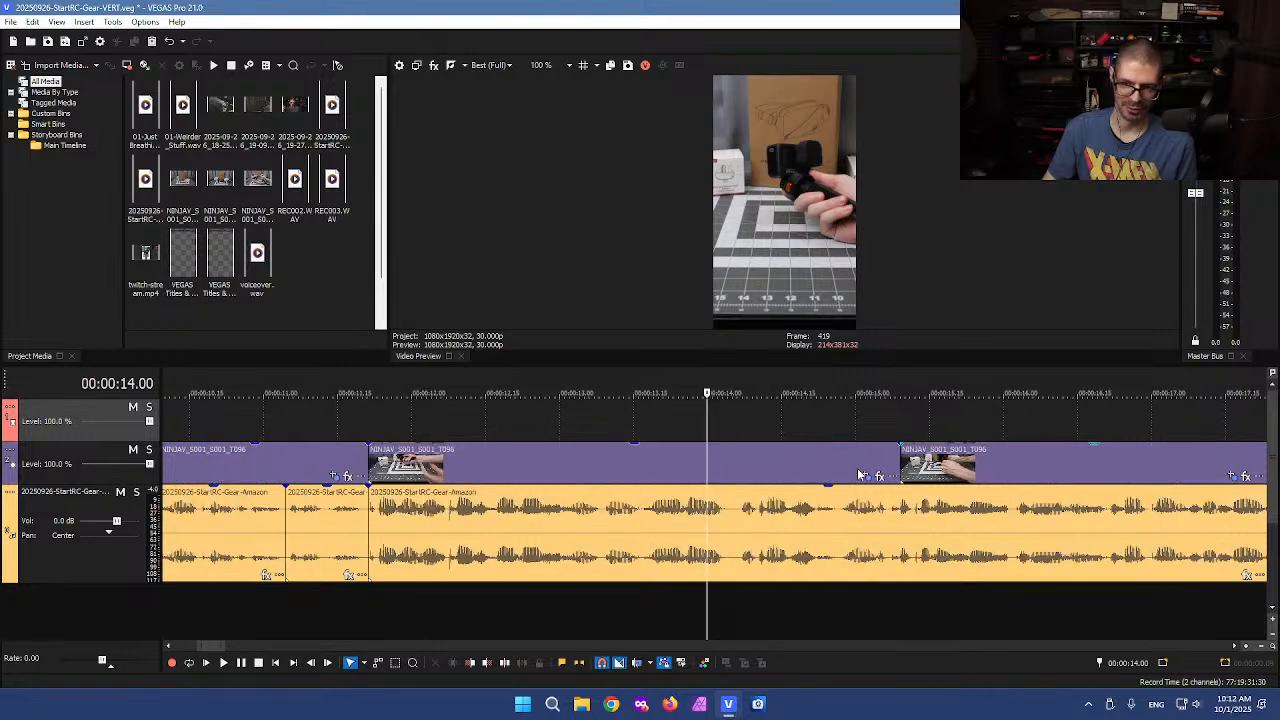
left_click(867, 477)
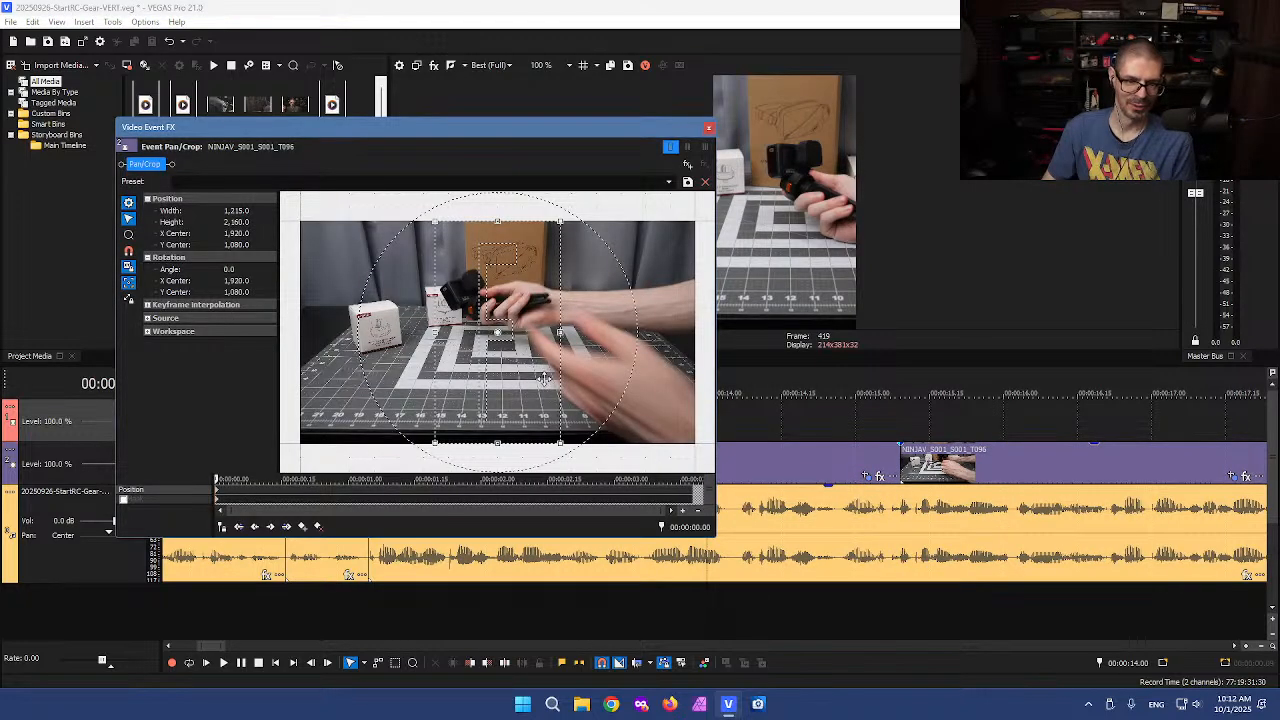
left_click_drag(543, 378, 546, 378)
key("Right")
key("Right")
key("Right")
key("Left")
key("Left")
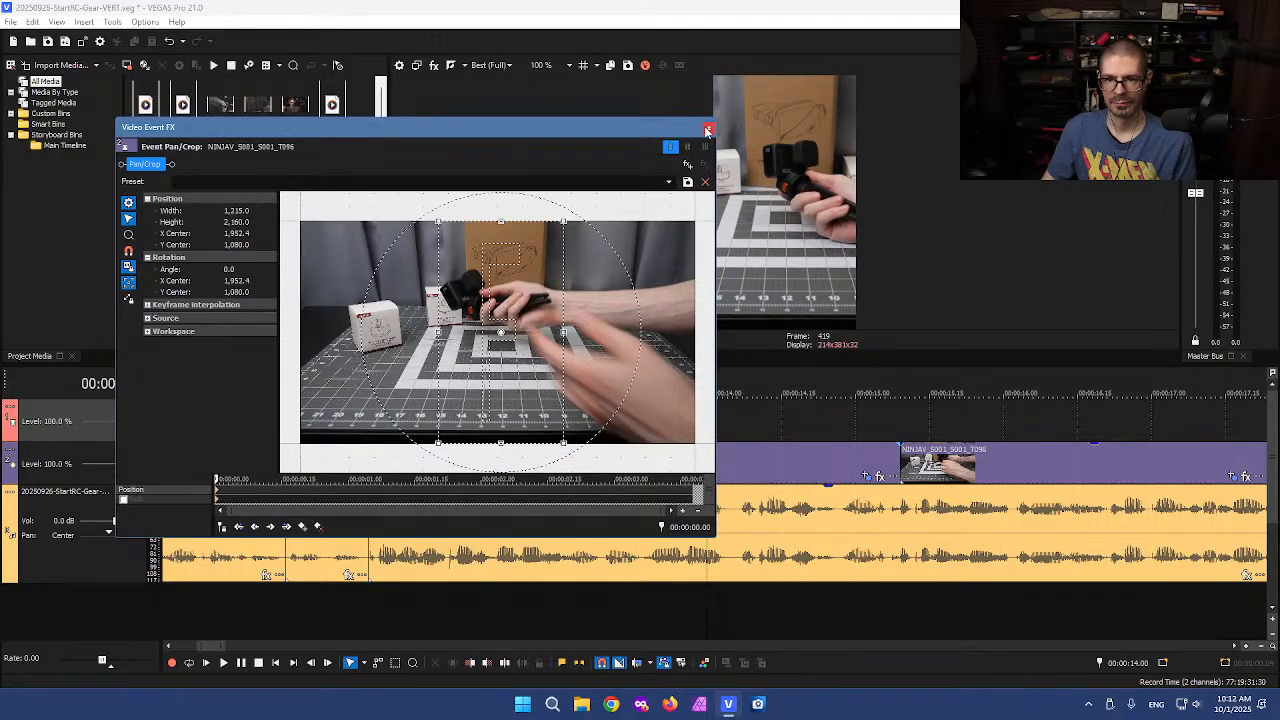
left_click(707, 130)
Scrub ahead and shift the crop of the hands-on-mount event right to an X center of about 2030
left_click_drag(707, 418, 1126, 378)
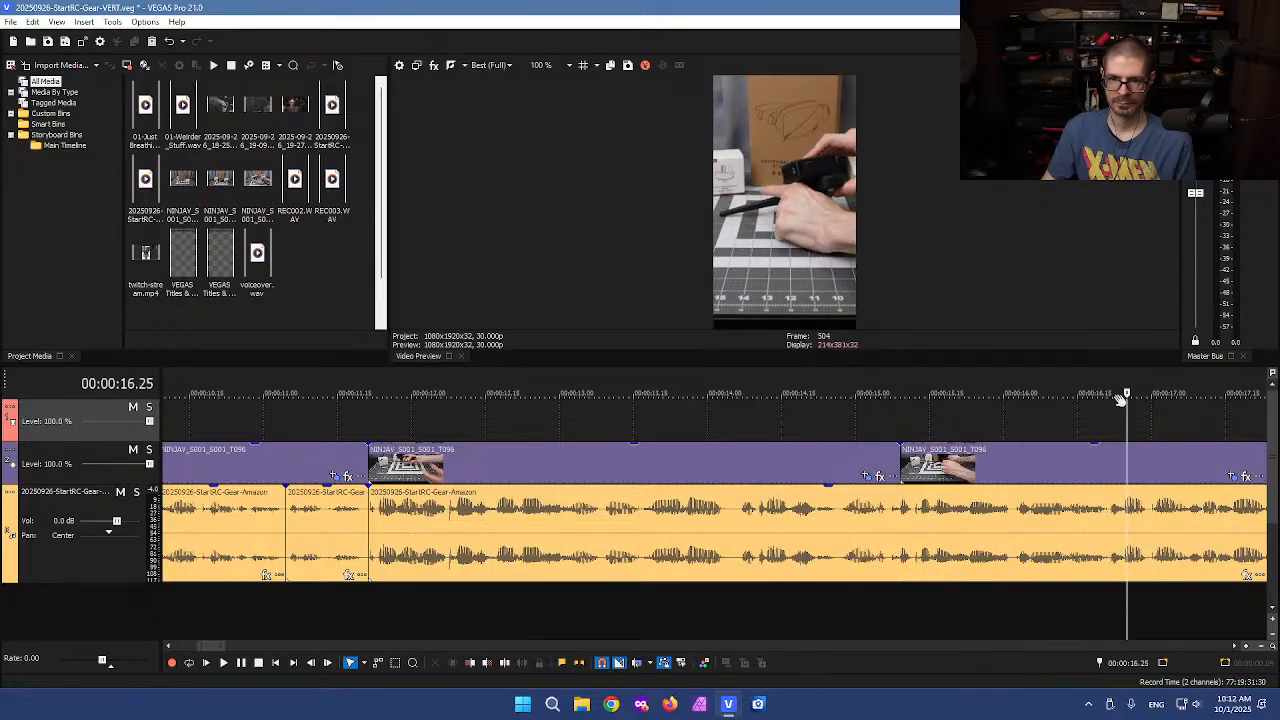
scroll(1051, 427, "down", 3)
left_click_drag(704, 426, 789, 416)
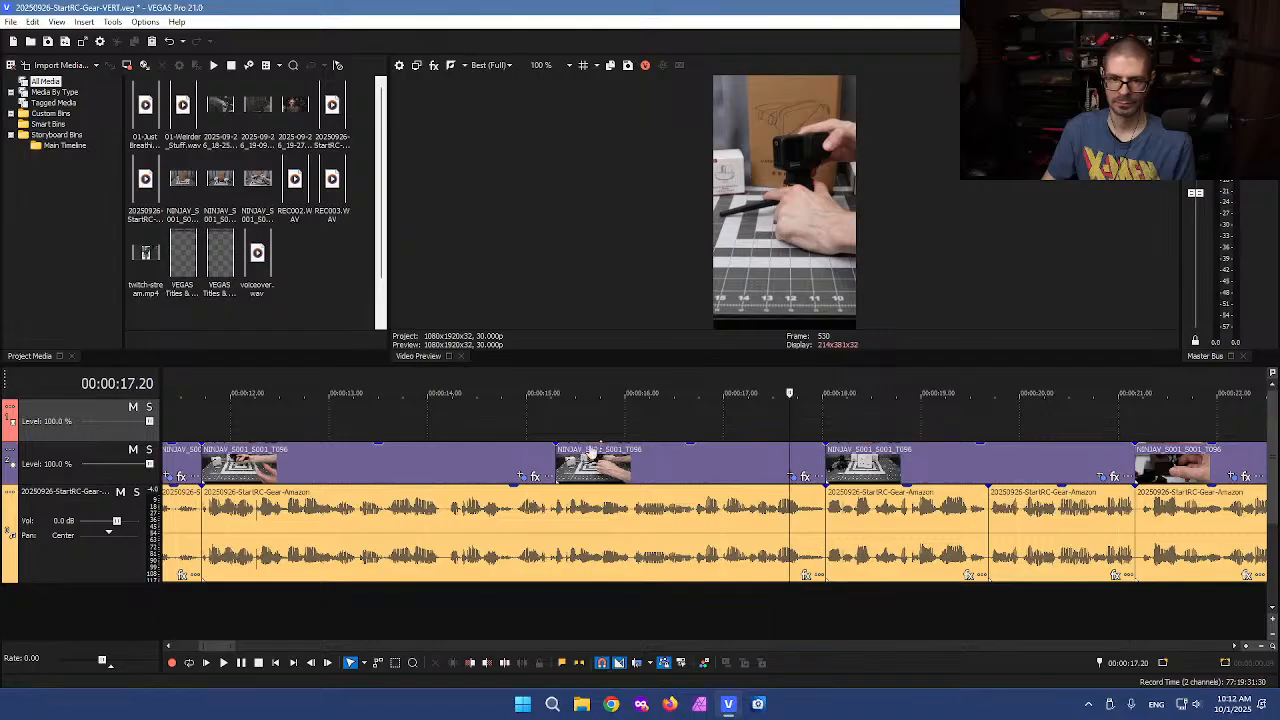
mouse_move(551, 459)
left_mouse_down()
mouse_move(532, 454)
mouse_move(555, 455)
left_mouse_up()
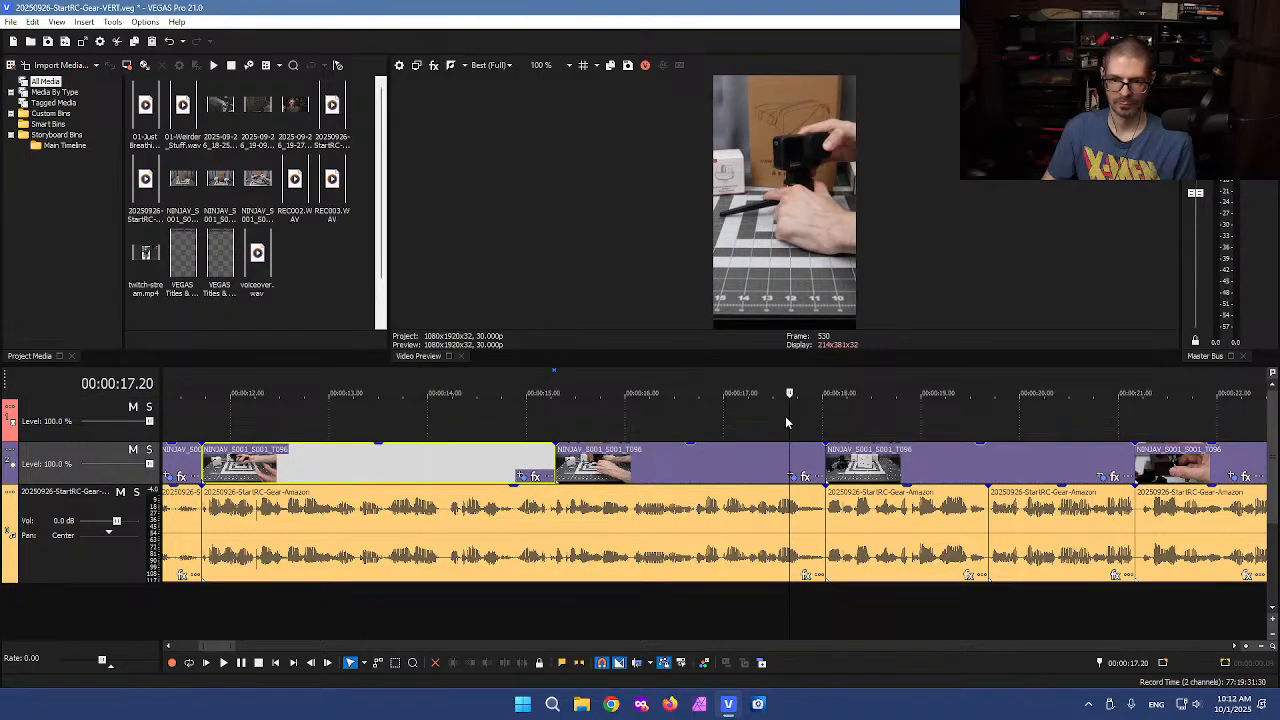
left_click_drag(789, 418, 762, 416)
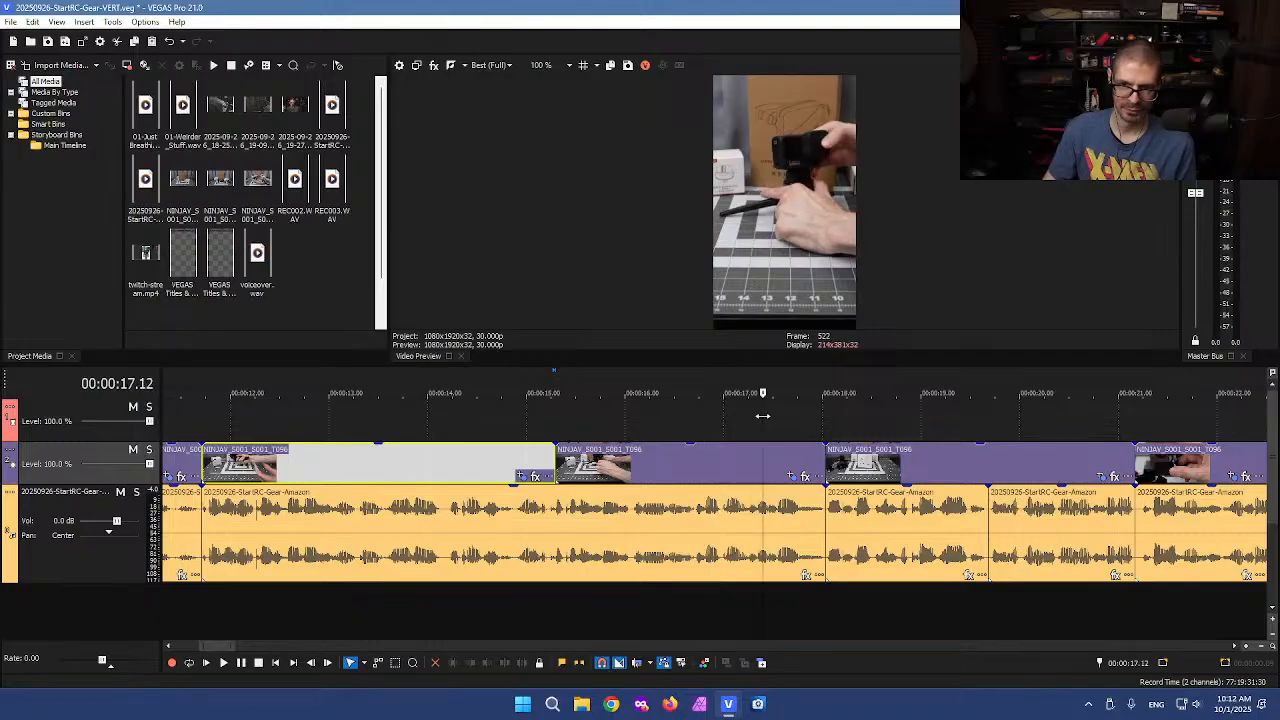
left_click(791, 476)
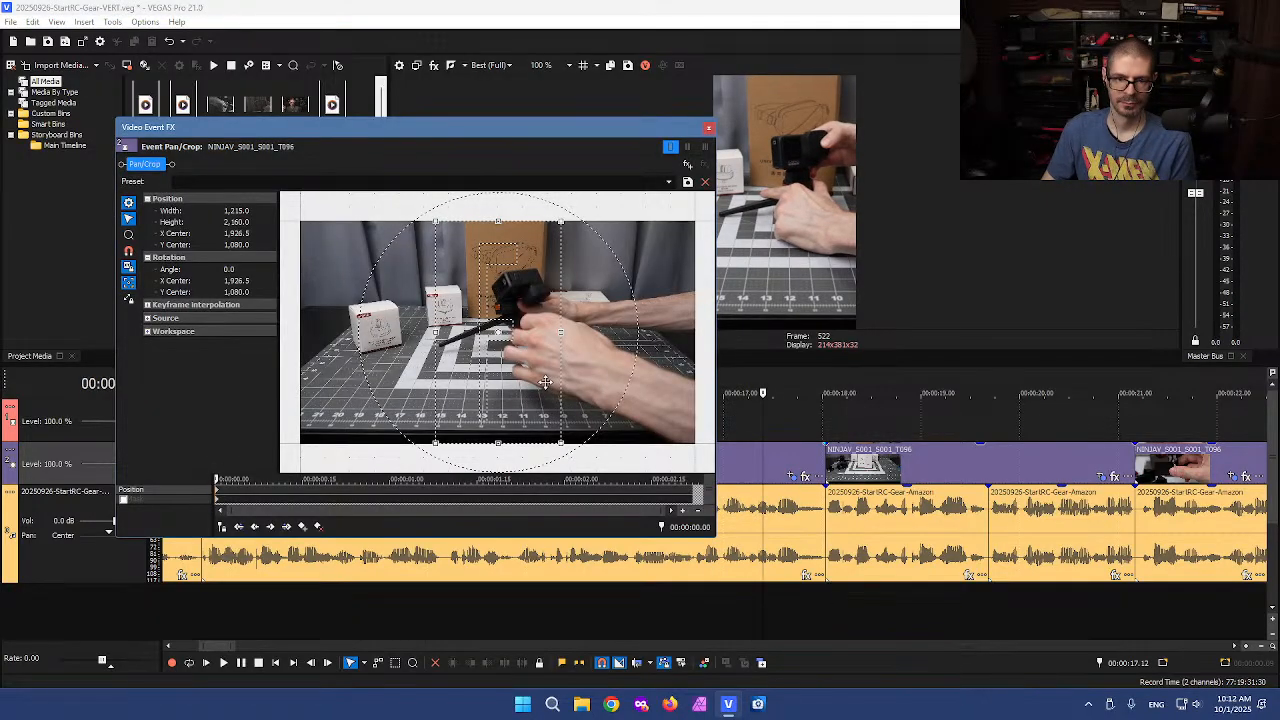
key("Right")
key("Right")
key("Right")
key("Right")
key("Right")
key("Right")
key("Right")
key("Right")
key("Right")
key("Right")
key("Right")
key("Right")
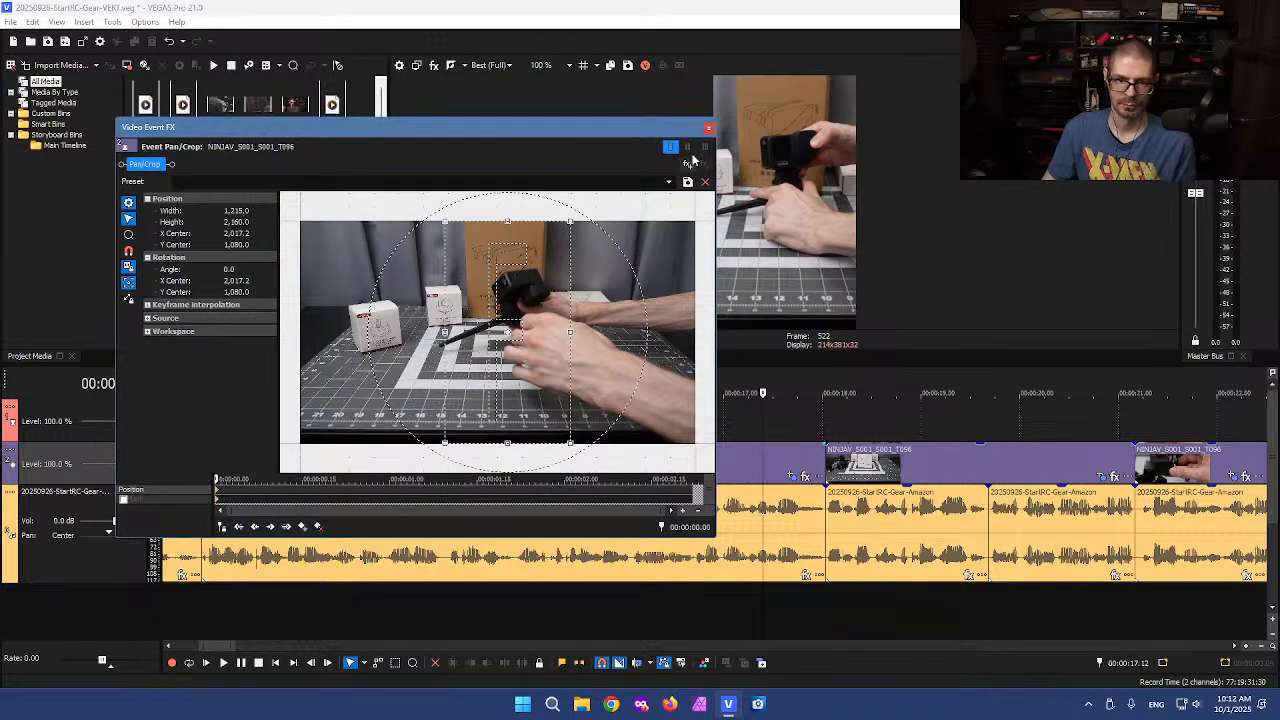
key("Right")
key("Right")
left_click(707, 129)
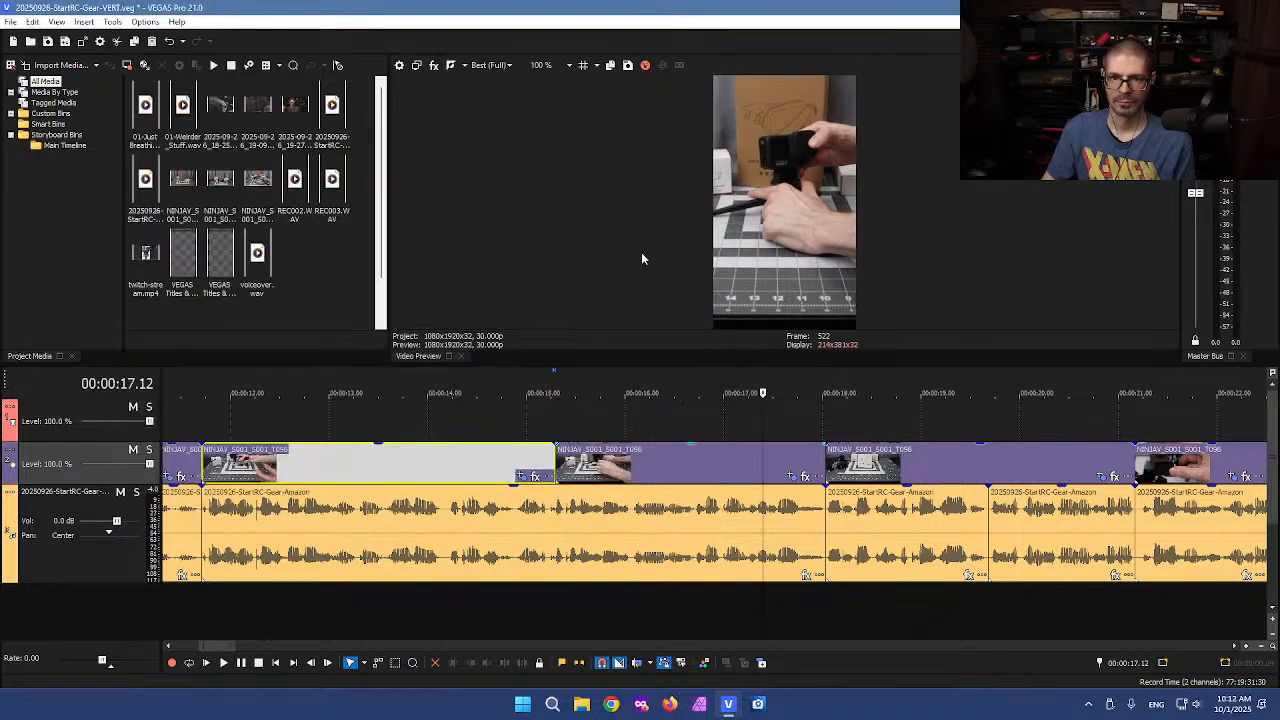
Shrink the same event's crop frame to about 1124 by 1999 to zoom in
left_click(625, 425)
left_click_drag(625, 418, 879, 417)
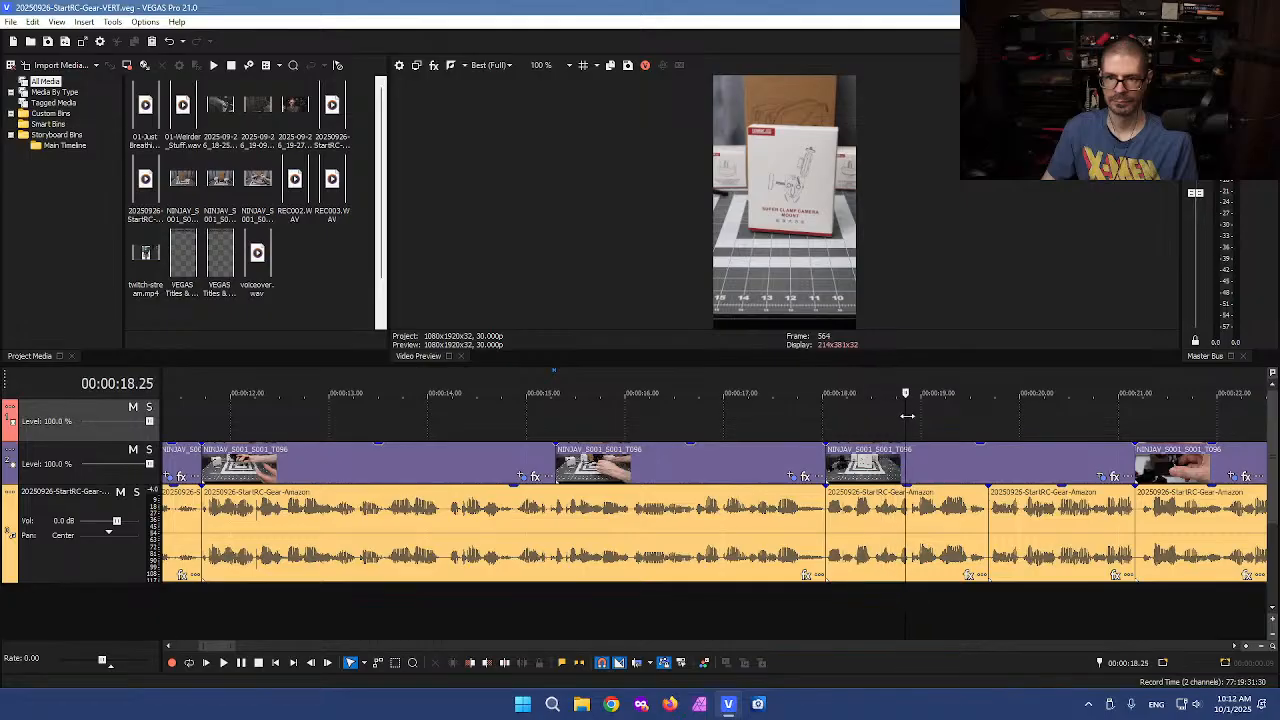
left_click(718, 457)
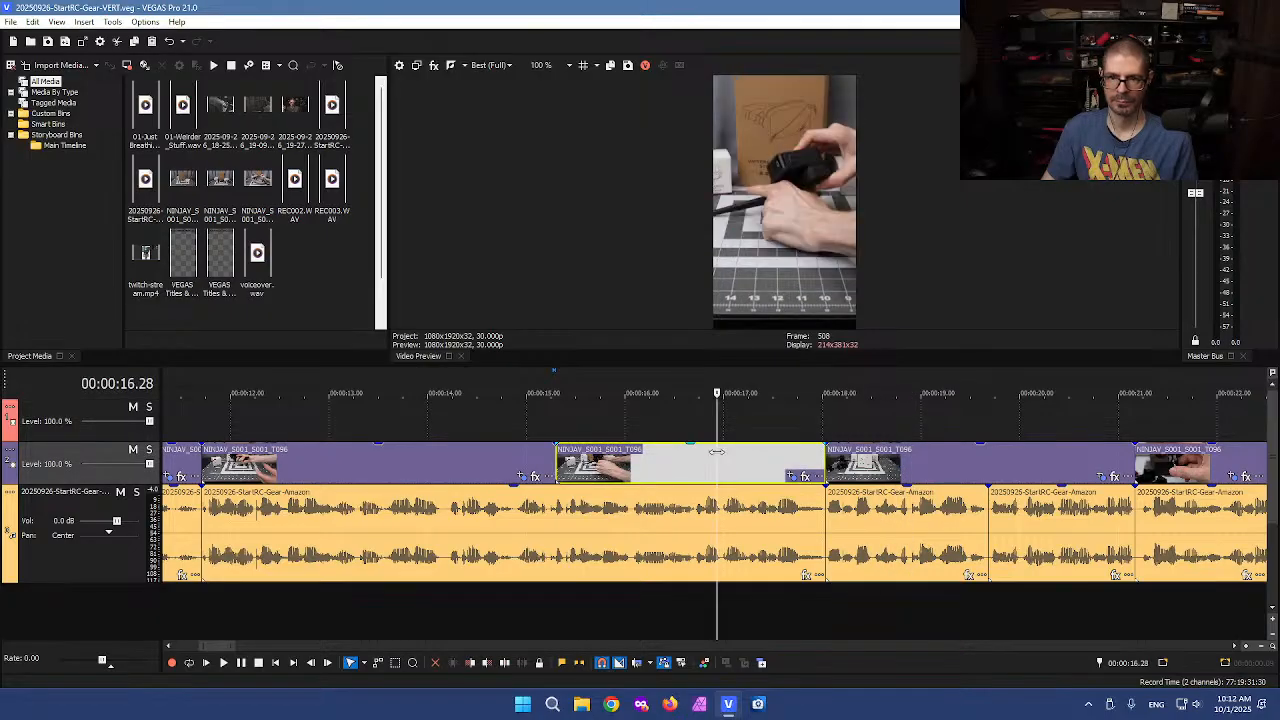
scroll(717, 452, "up", 2)
left_click(892, 477)
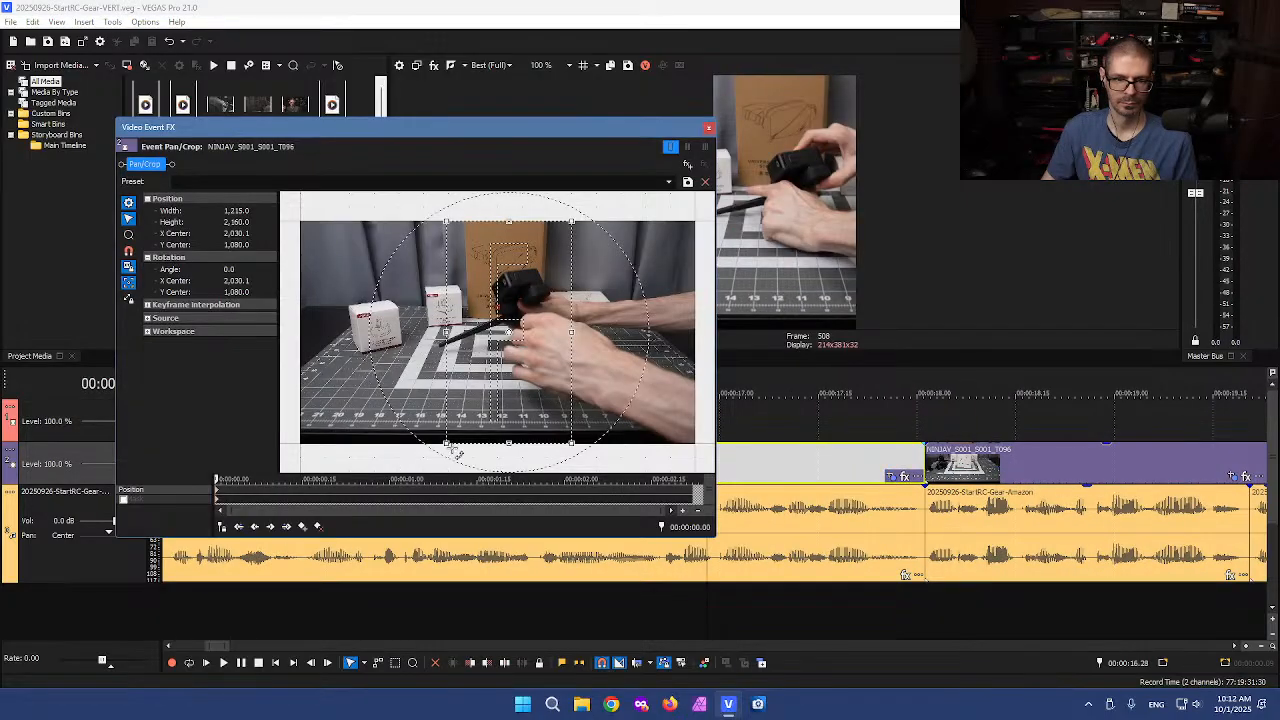
mouse_move(441, 447)
left_mouse_down()
mouse_move(451, 434)
mouse_move(447, 447)
left_mouse_up()
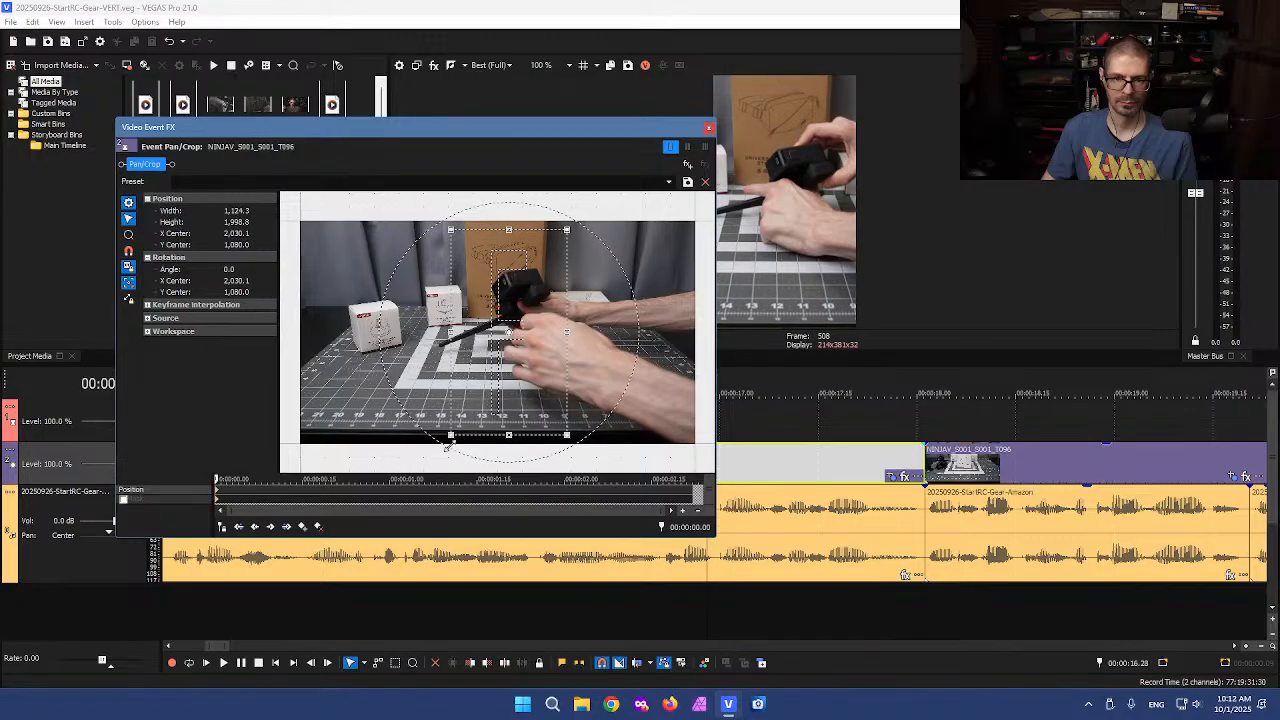
left_click(709, 128)
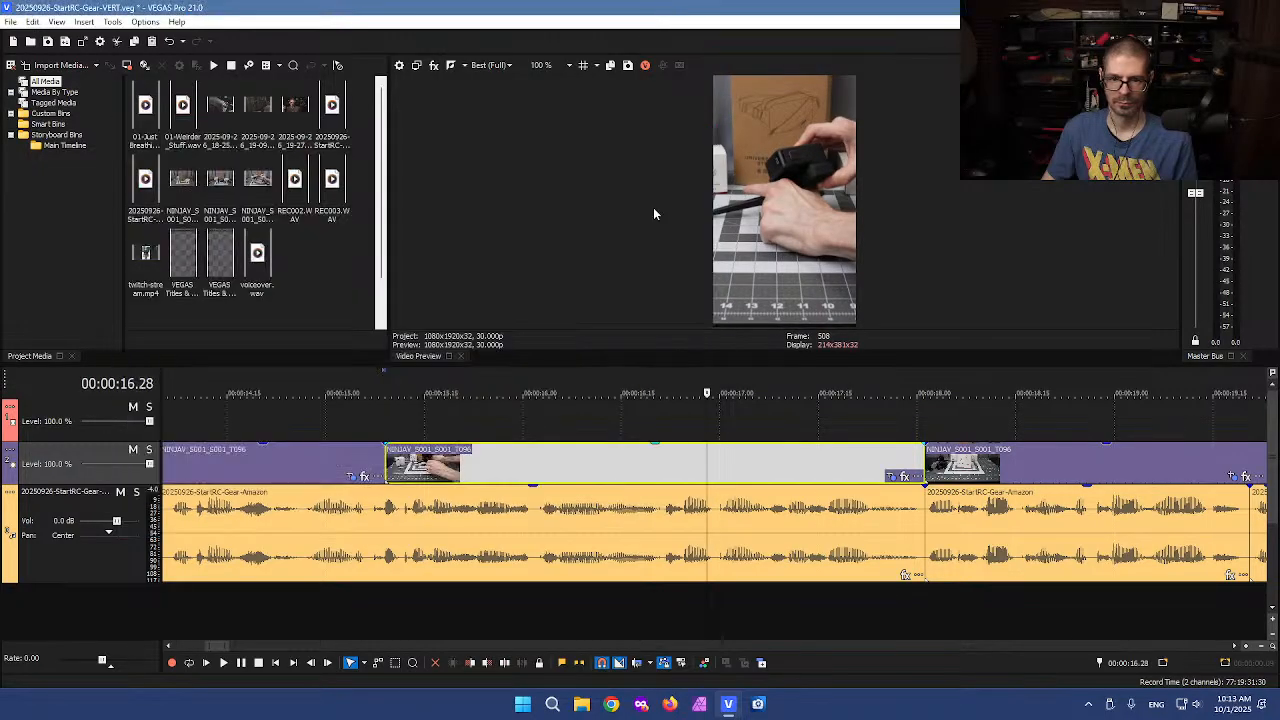
Restore the event's crop, match it to the output aspect, and nudge it right to an X center of about 1998
left_click(368, 432)
left_click_drag(363, 421, 1001, 418)
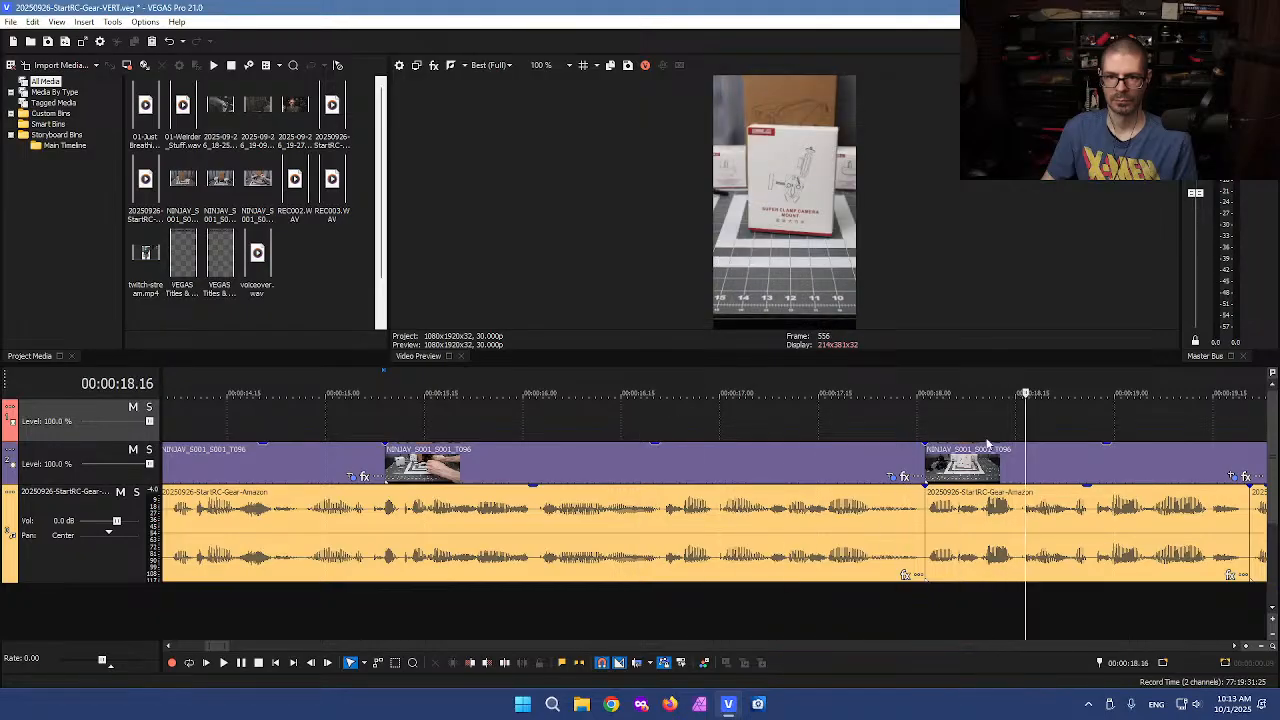
scroll(919, 507, "down", 2)
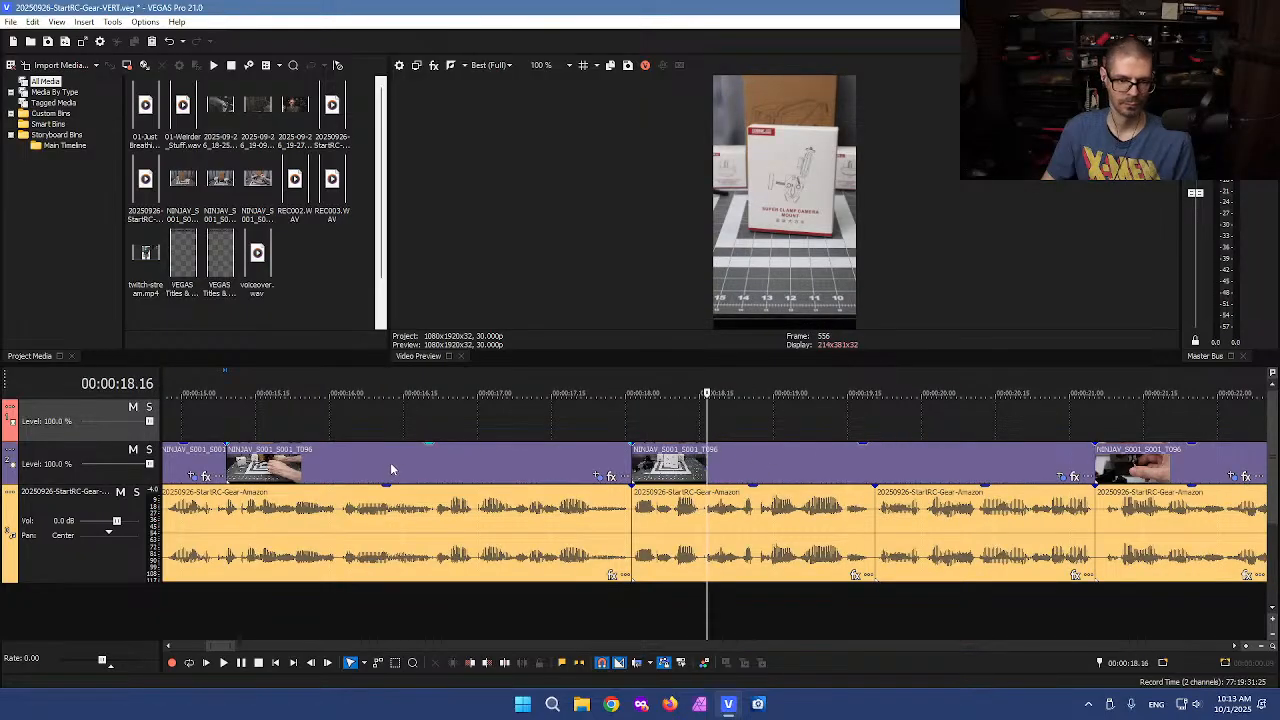
left_click(595, 480)
right_click(508, 369)
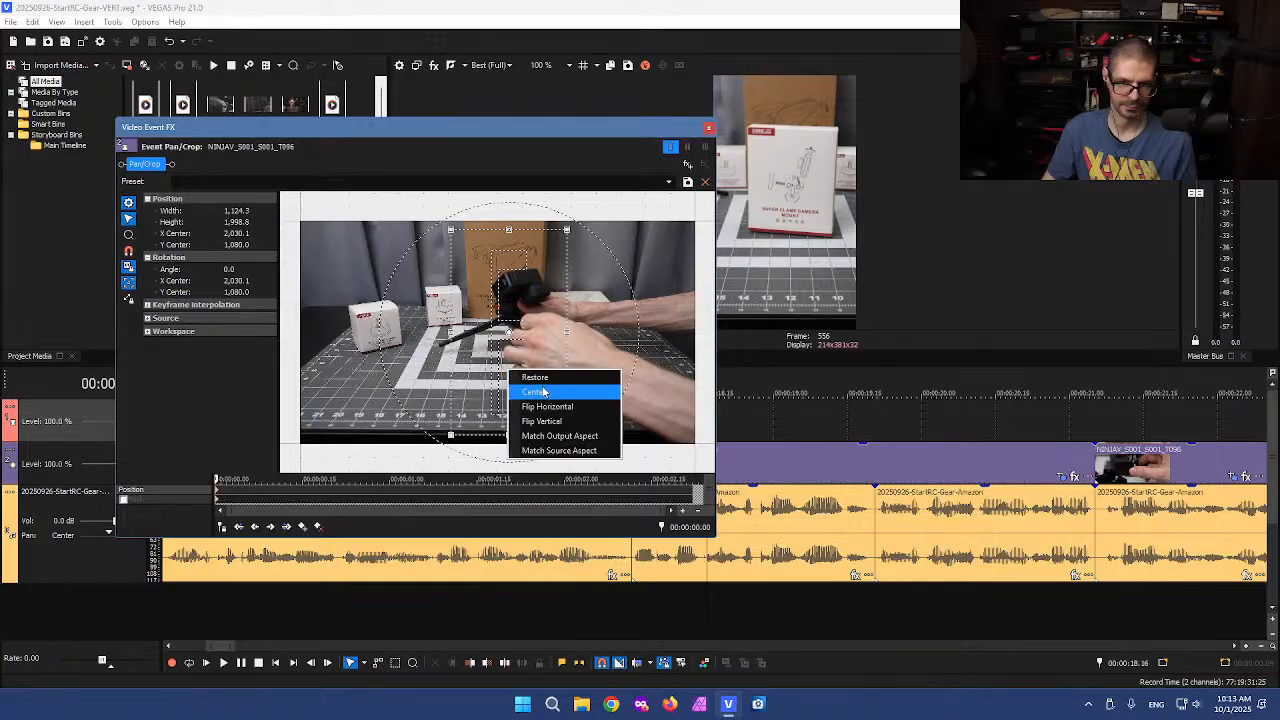
left_click(534, 377)
right_click(493, 383)
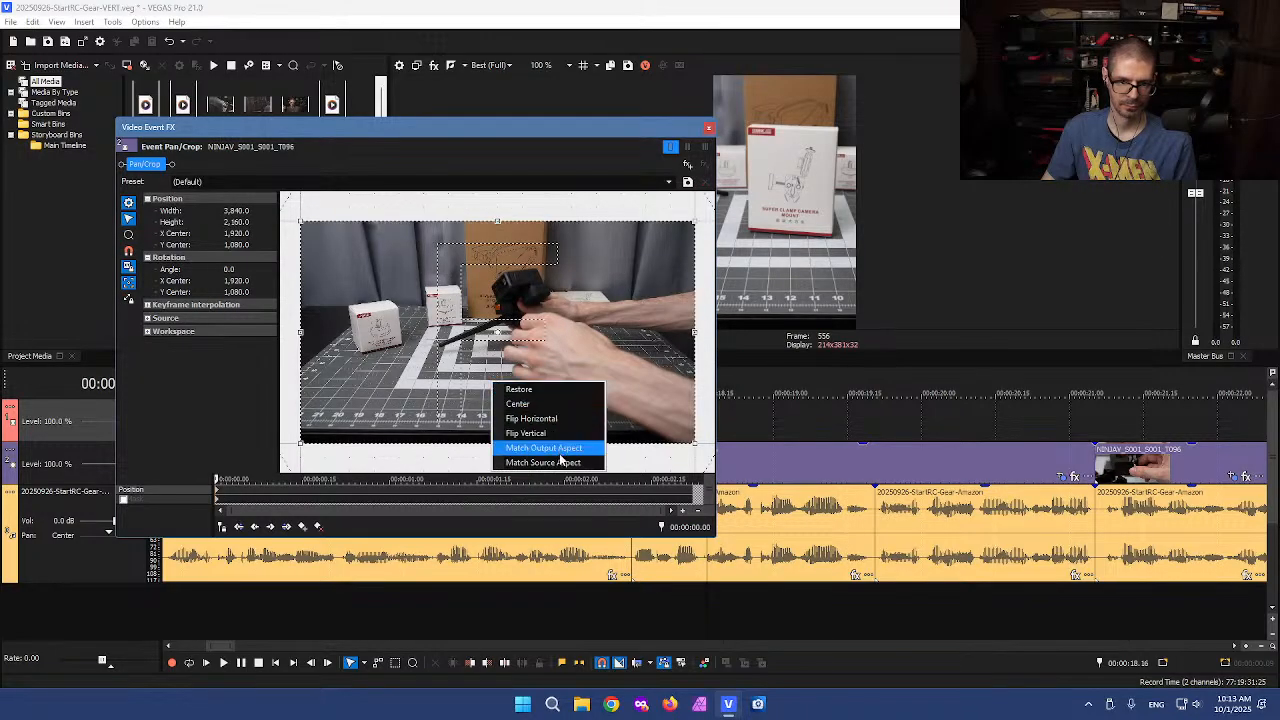
left_click(560, 452)
left_click_drag(524, 372, 525, 372)
key("Right")
key("Right")
key("Right")
key("Right")
key("Right")
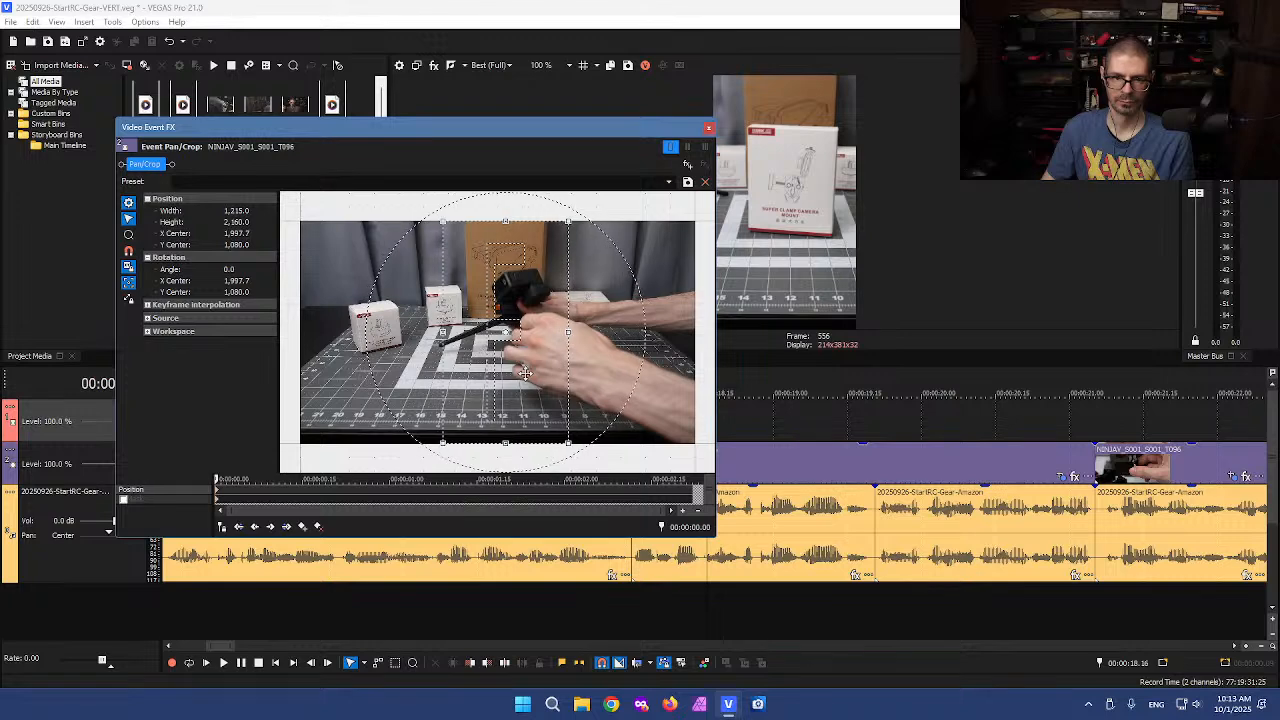
left_click(709, 131)
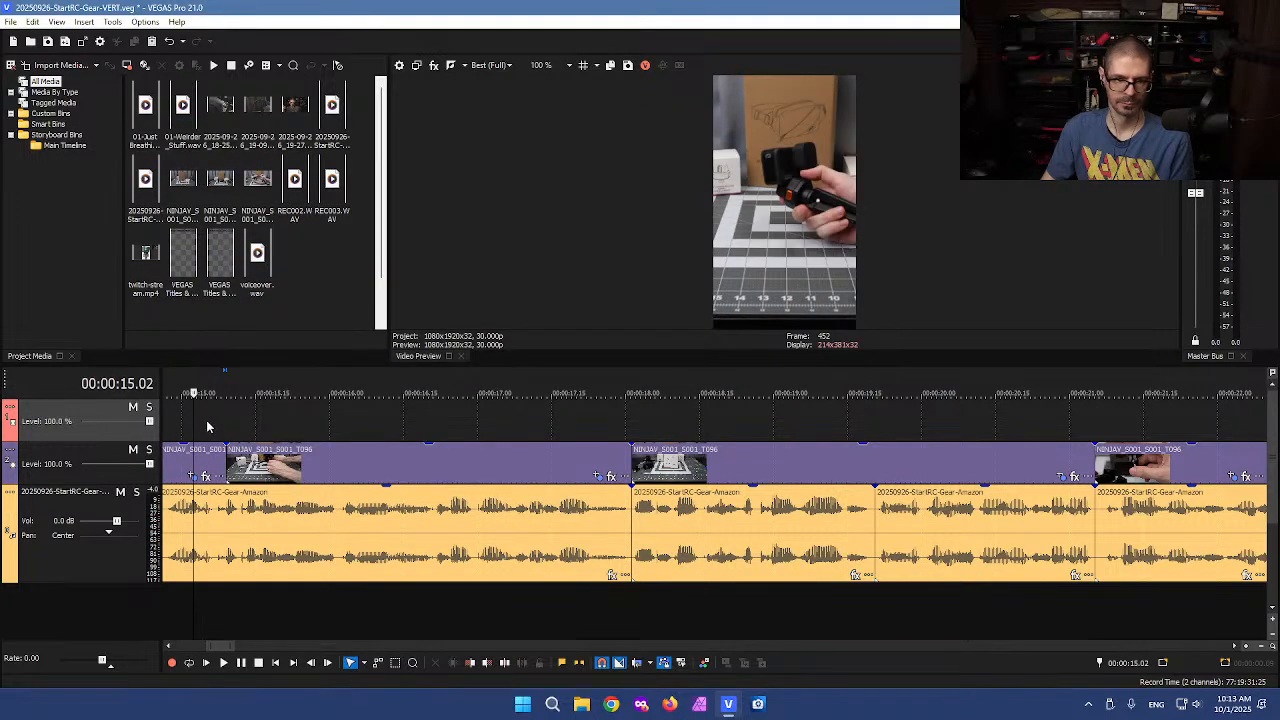
Shrink and move the same event's crop to about 1074 wide with an X center of about 2127
key("space")
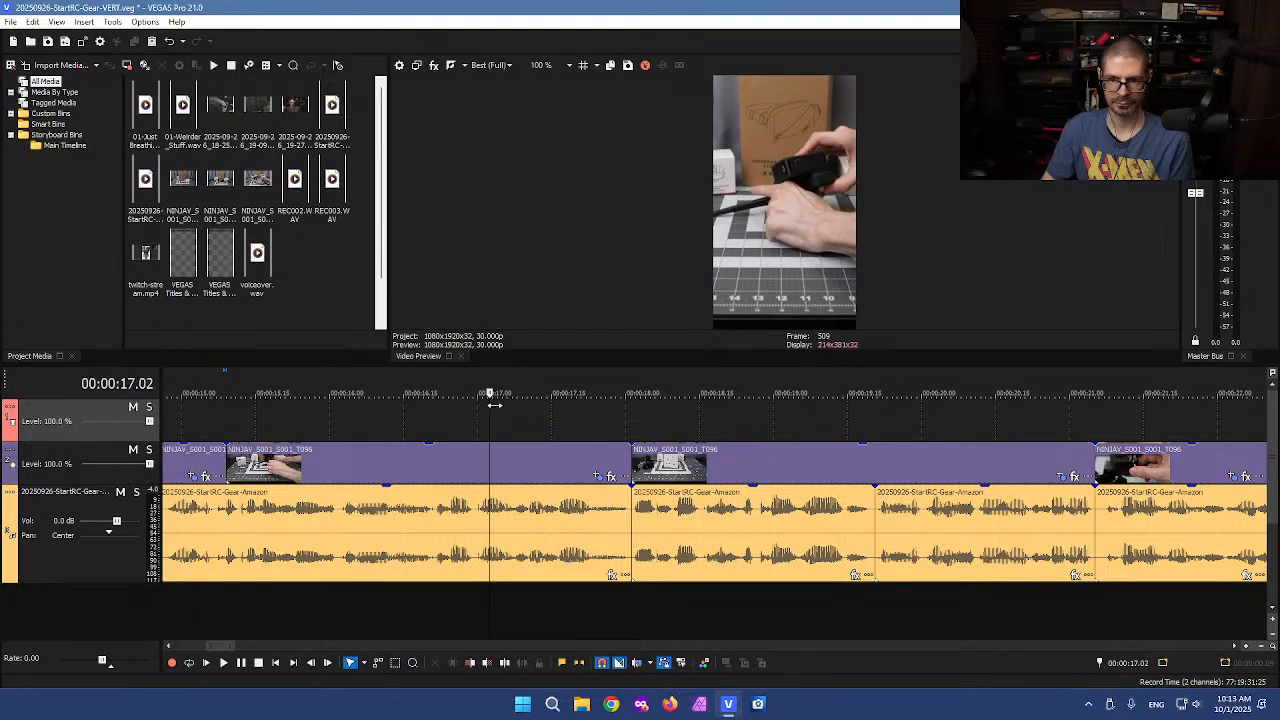
left_click(598, 477)
left_click_drag(477, 352, 490, 352)
left_click_drag(456, 443, 466, 436)
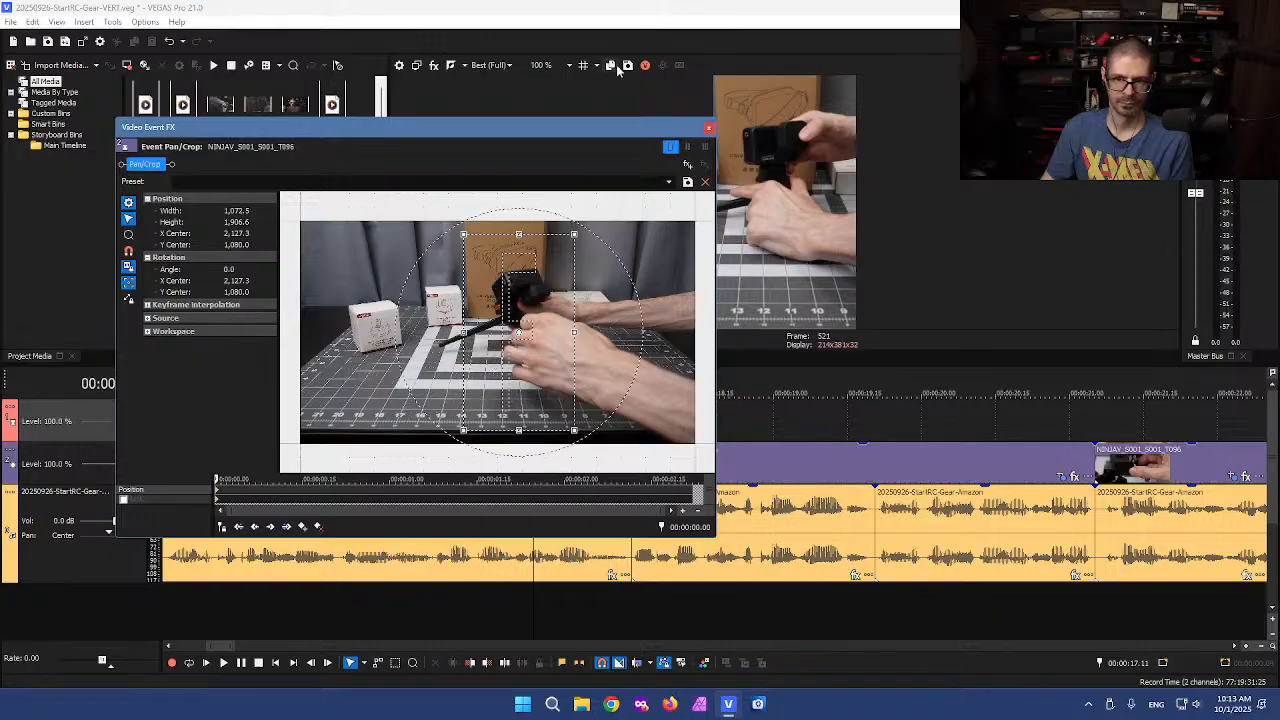
left_click(708, 127)
Scrub to the clamp box event and tighten its crop to about 995 by 1768, centered on the box
left_click_drag(198, 433, 675, 382)
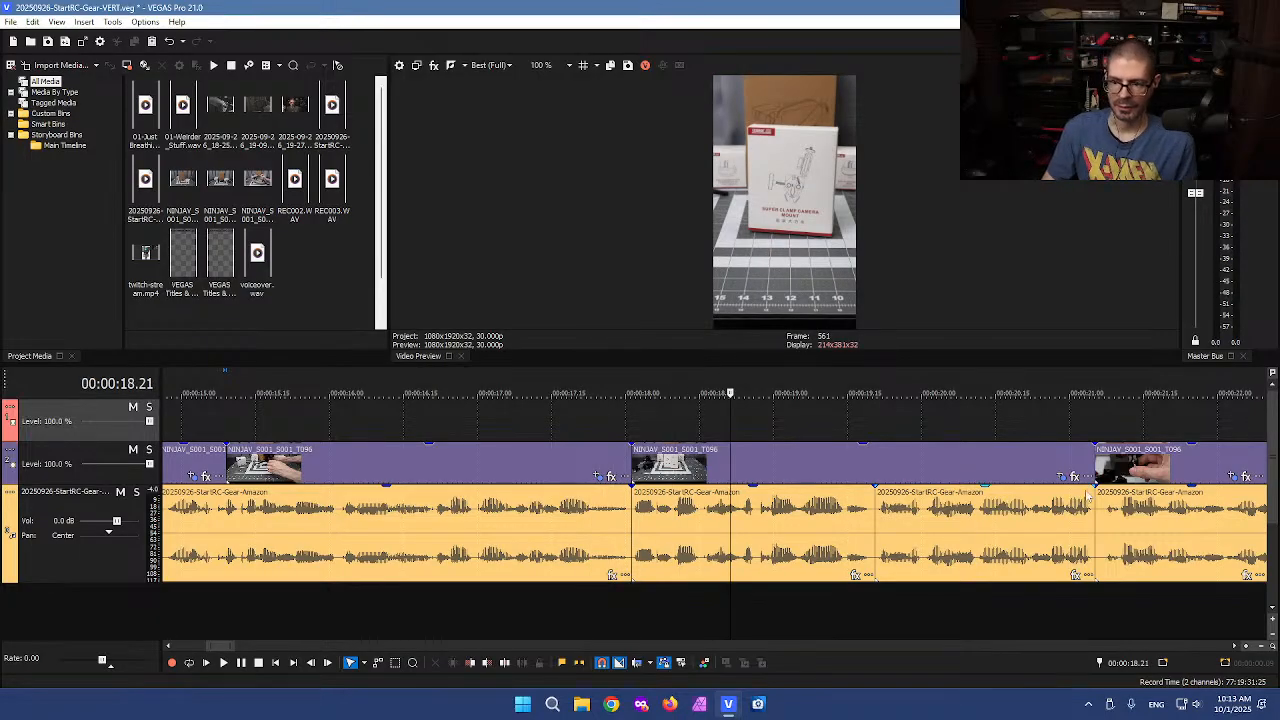
left_click(1059, 478)
left_click_drag(435, 441, 445, 425)
left_click_drag(469, 379, 478, 365)
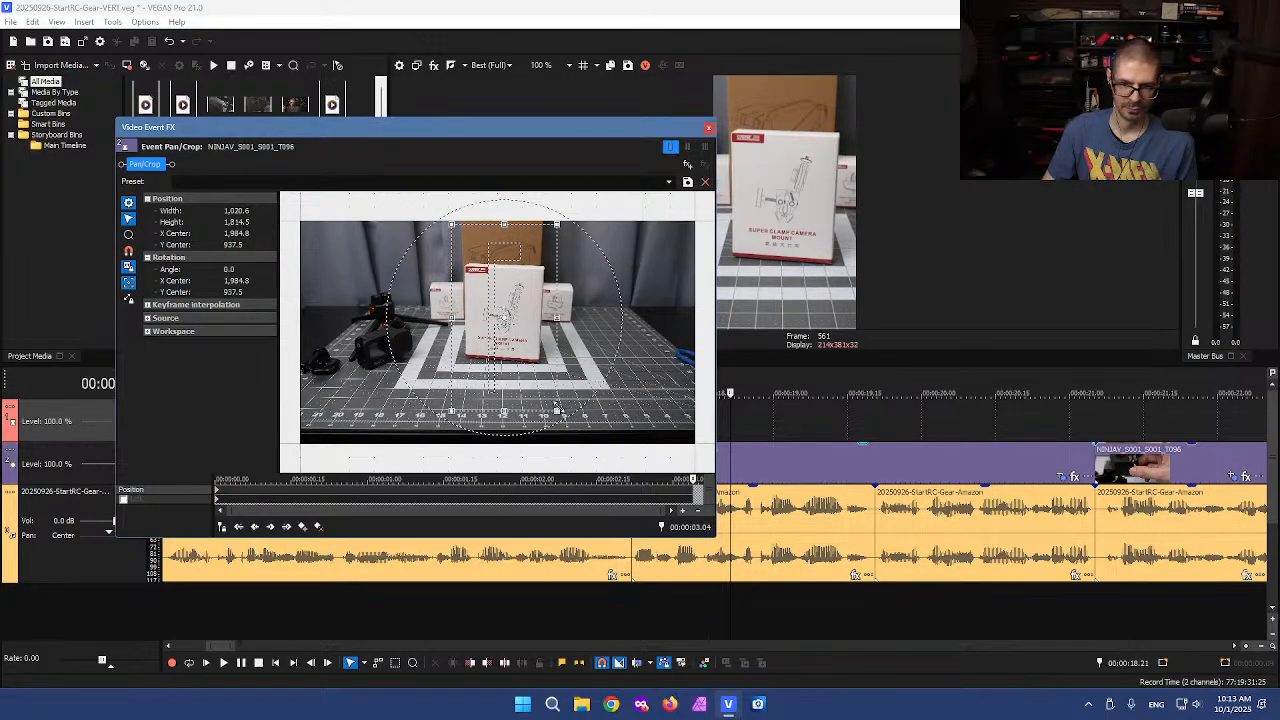
left_click_drag(557, 411, 555, 407)
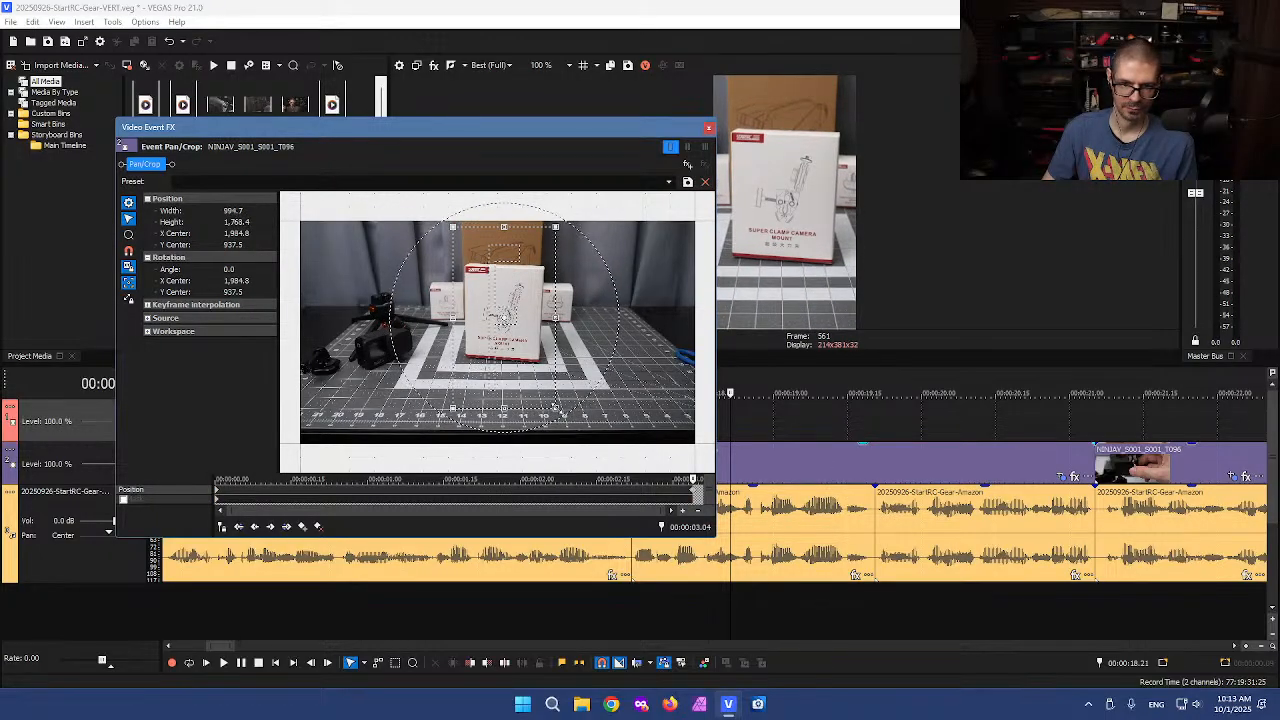
left_click(709, 128)
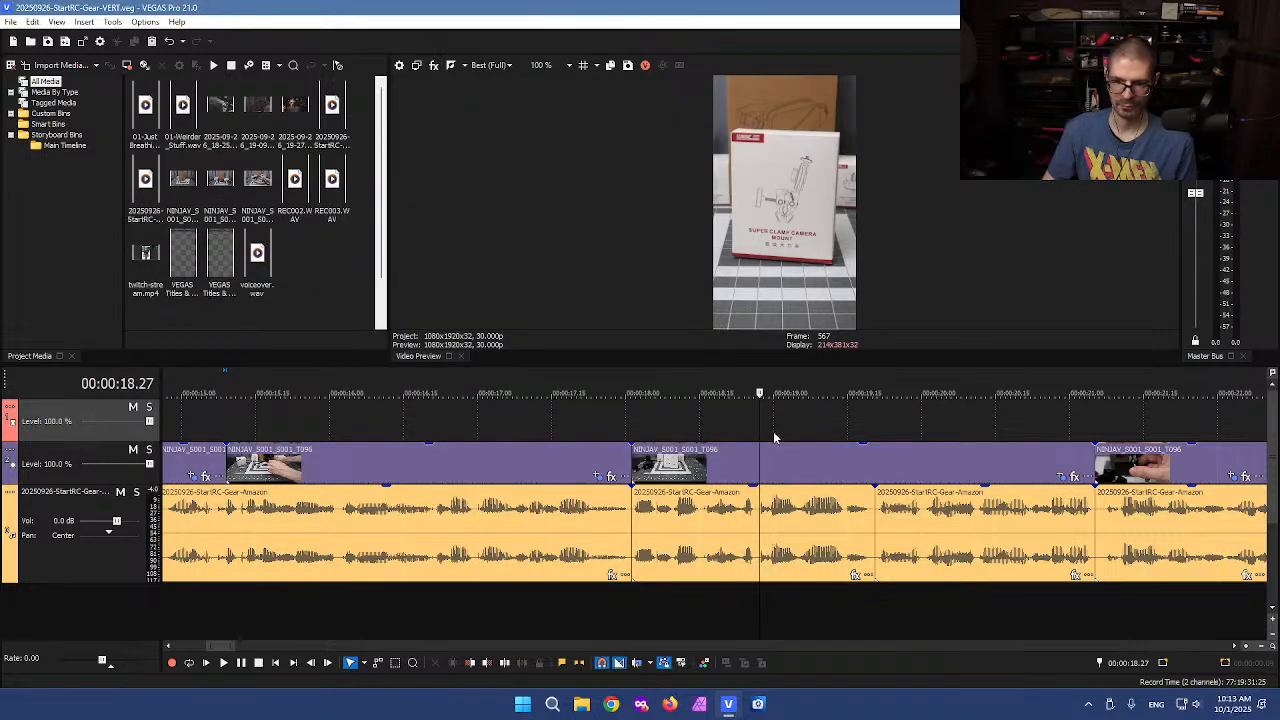
Split the close-up event at 00:00:21.07, delete the short leading piece, and close the gap
left_click_drag(760, 423, 1127, 423)
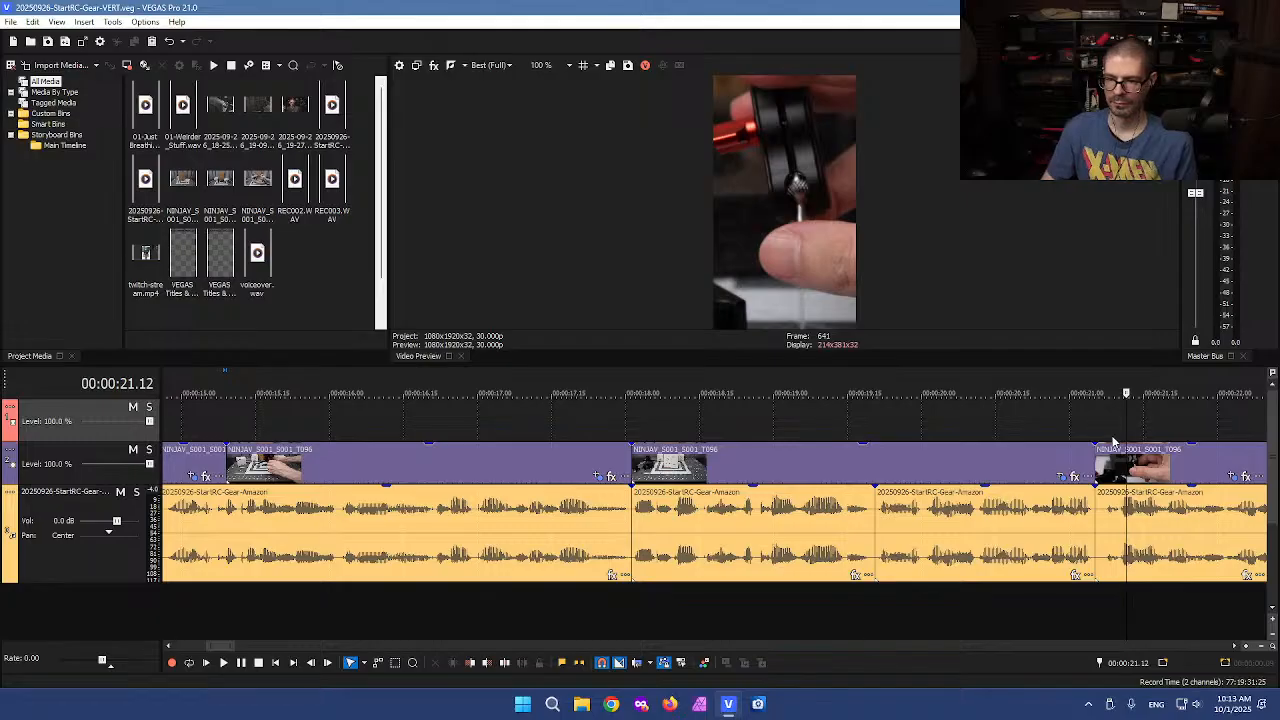
scroll(1115, 440, "up", 3)
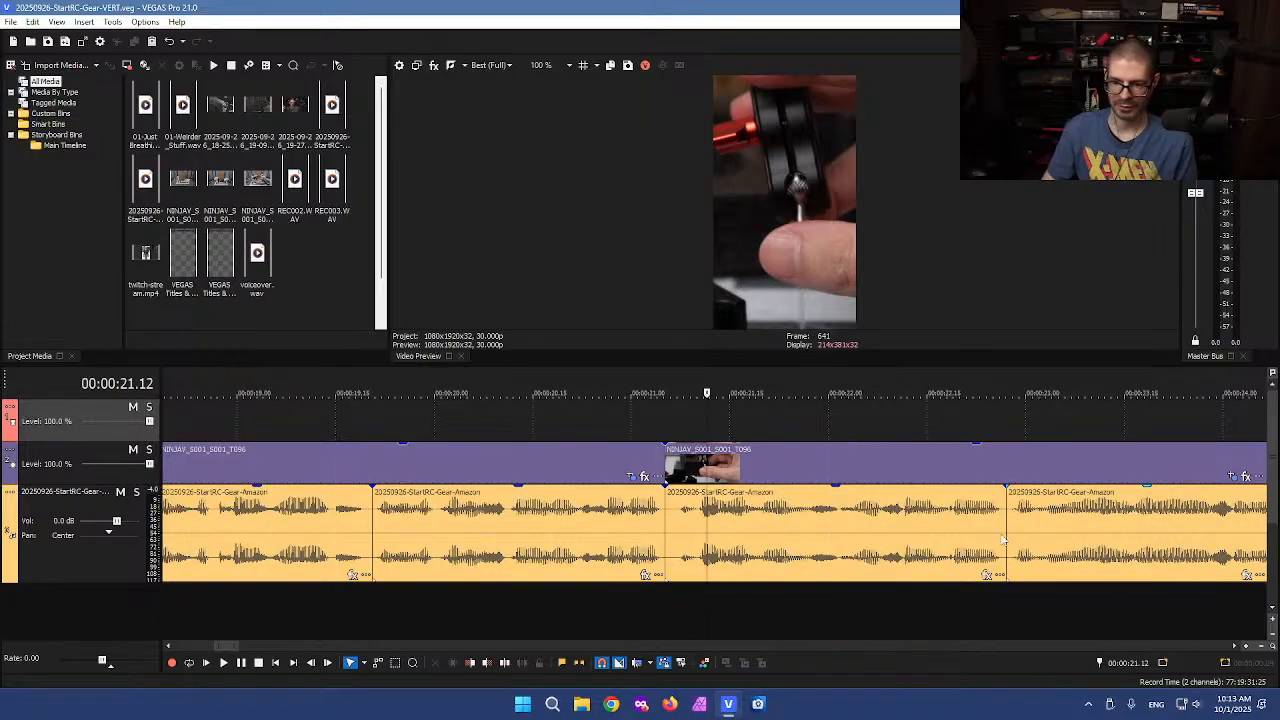
left_click(642, 615)
key("s")
left_click(636, 540)
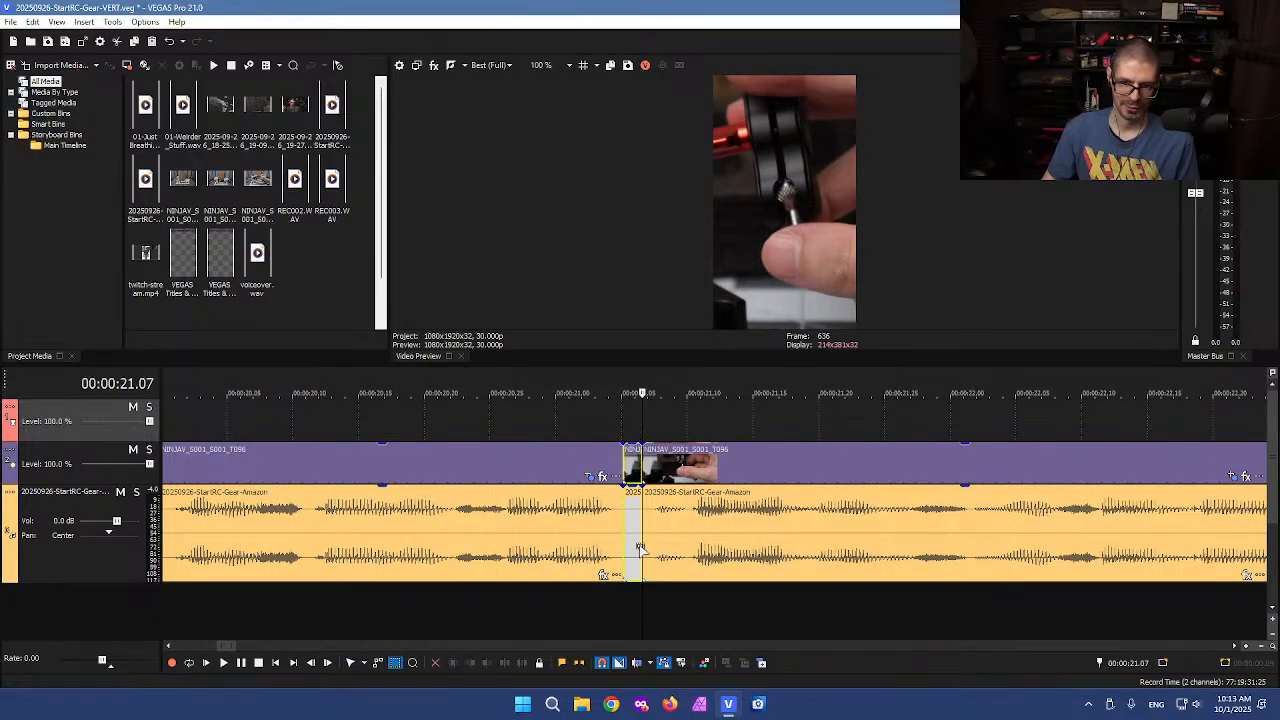
key("Delete")
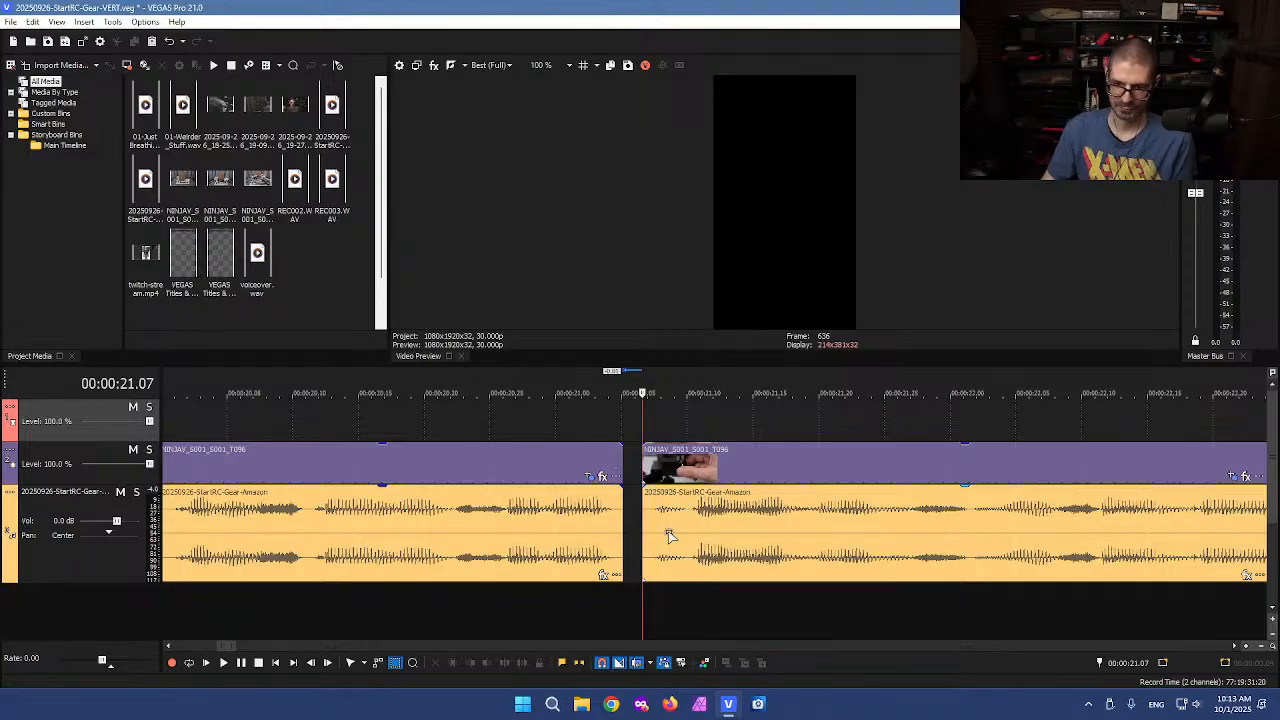
left_click_drag(686, 540, 666, 540)
left_click(786, 427)
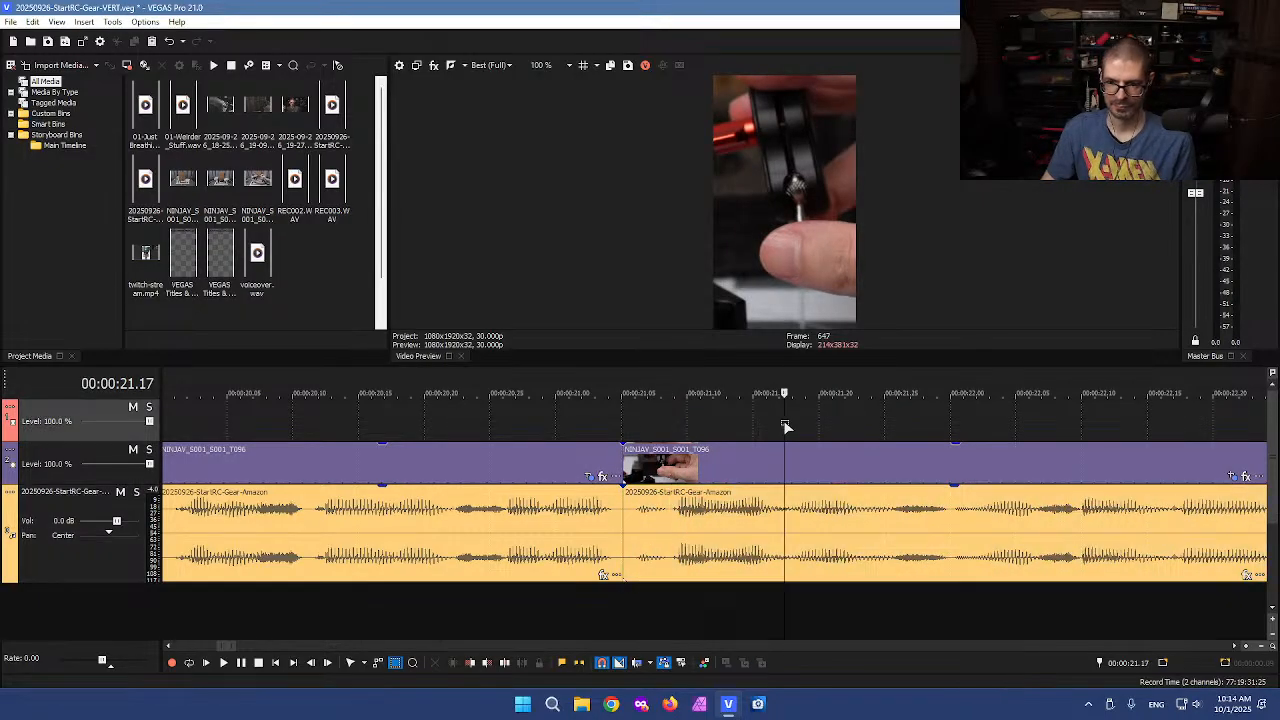
Split the close-up event at 00:00:23.28
scroll(784, 427, "down", 3)
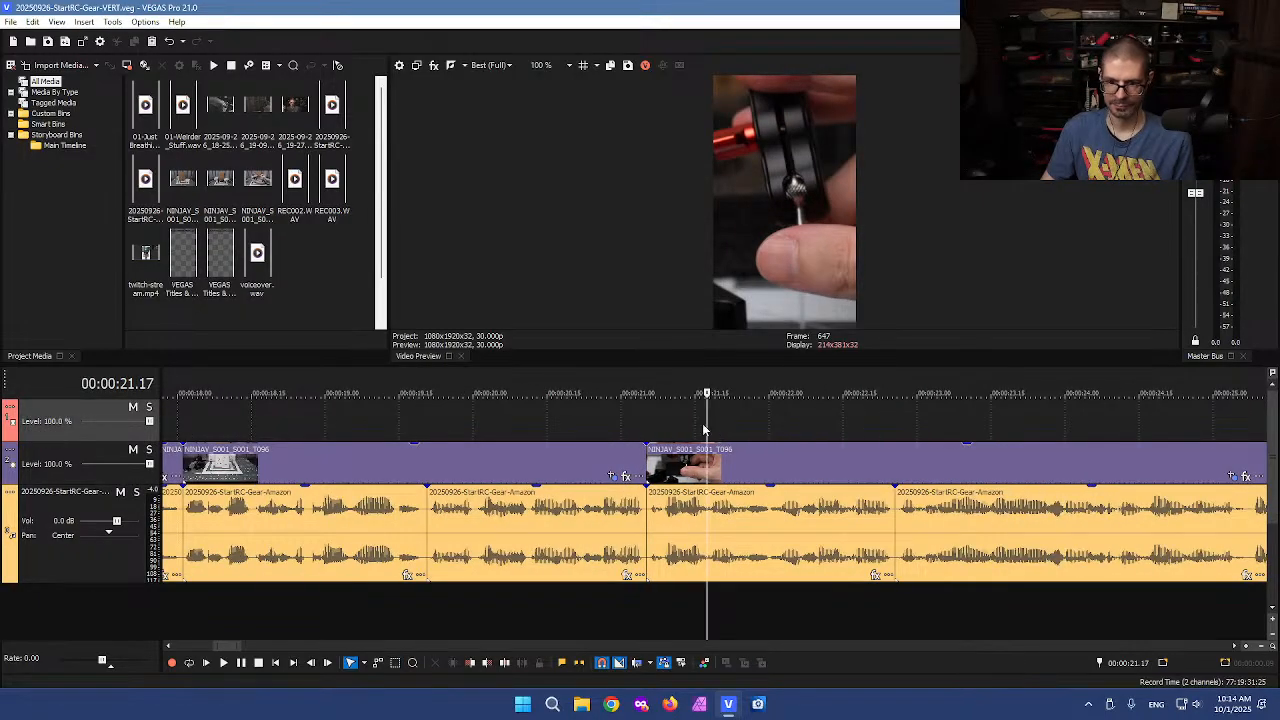
left_click_drag(706, 424, 1183, 417)
scroll(1183, 417, "down", 3)
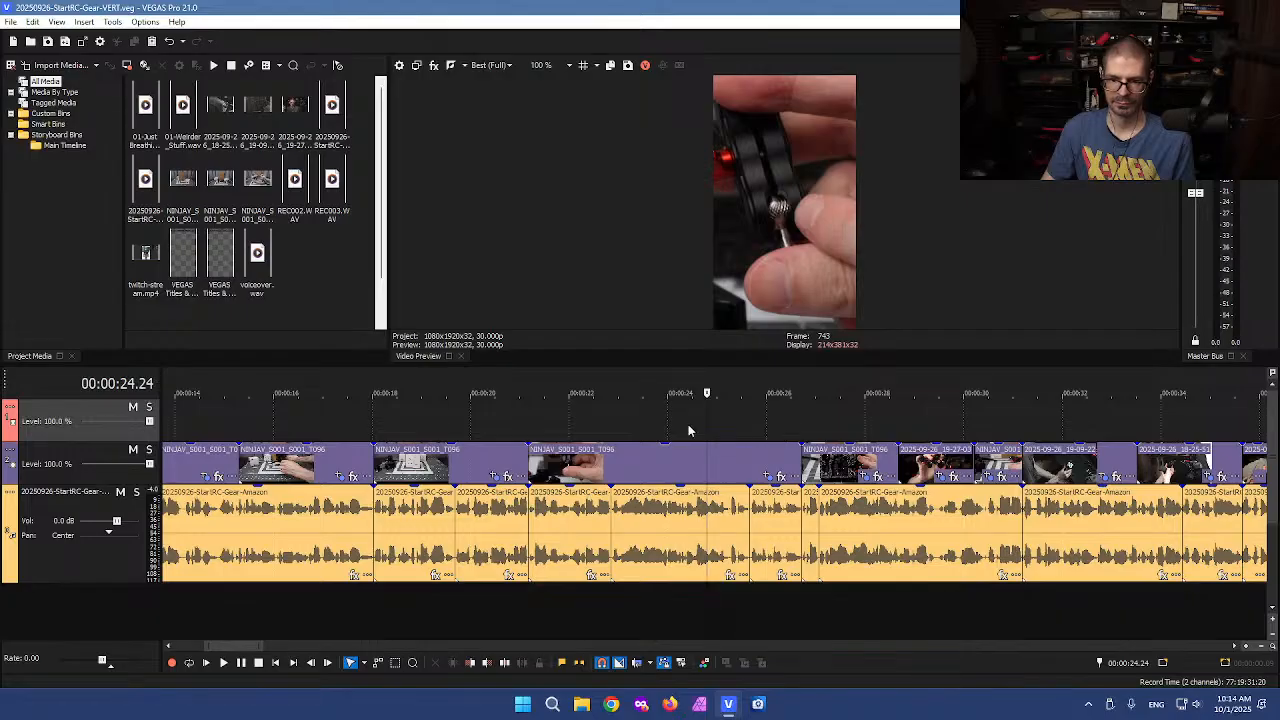
left_click_drag(707, 420, 666, 408)
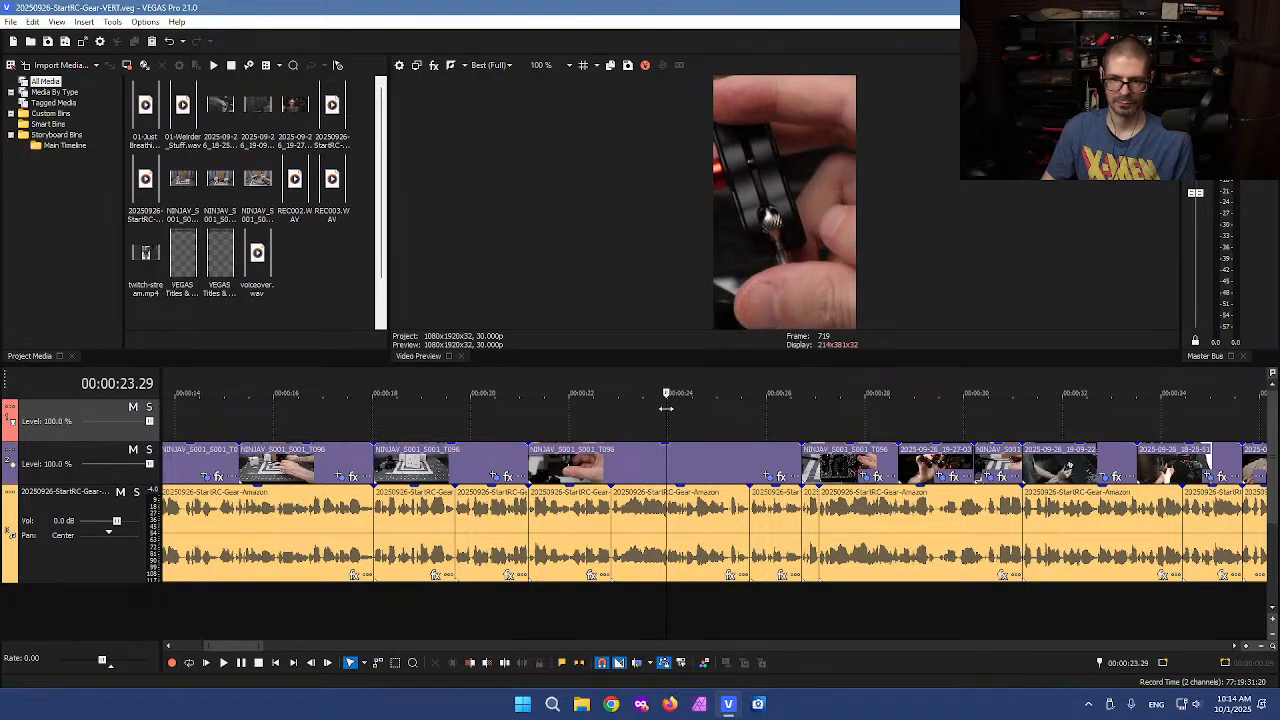
left_click(664, 464)
key("s")
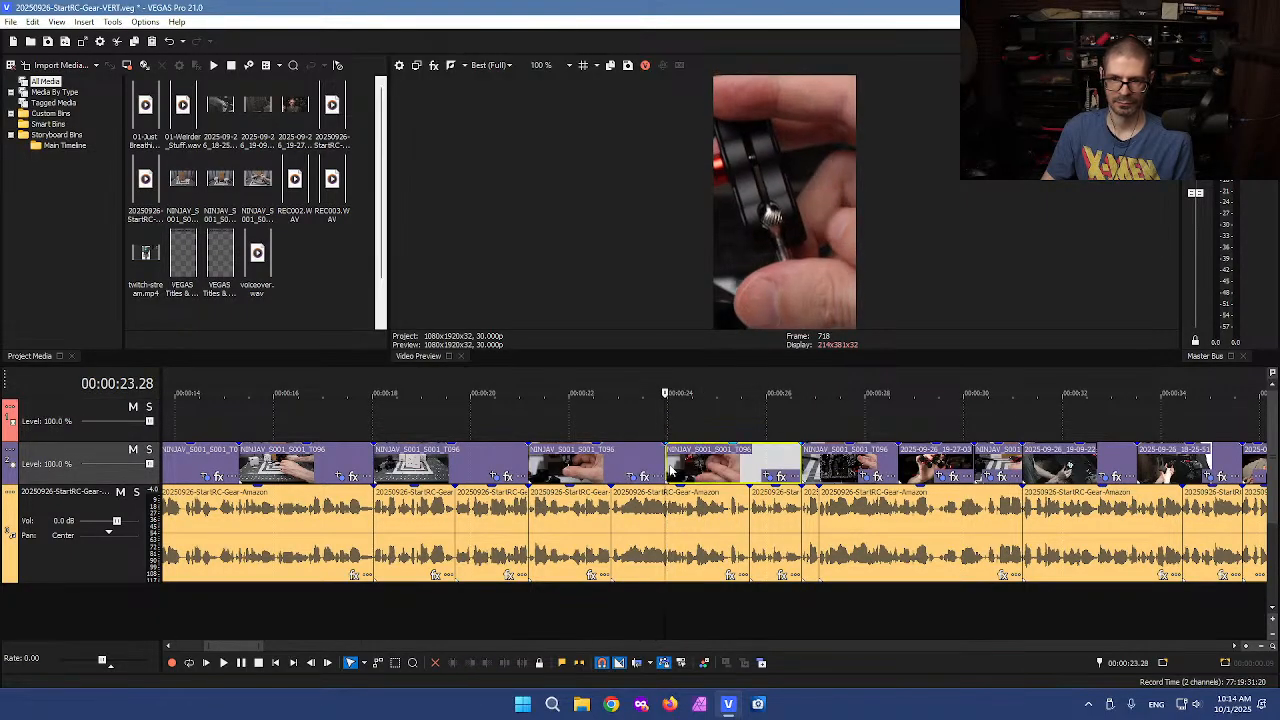
Adjust the crop of the piece after the split to about 1031 by 1815 with an X center near 1823
left_click(766, 477)
left_click_drag(436, 443, 446, 438)
left_click_drag(478, 387, 468, 399)
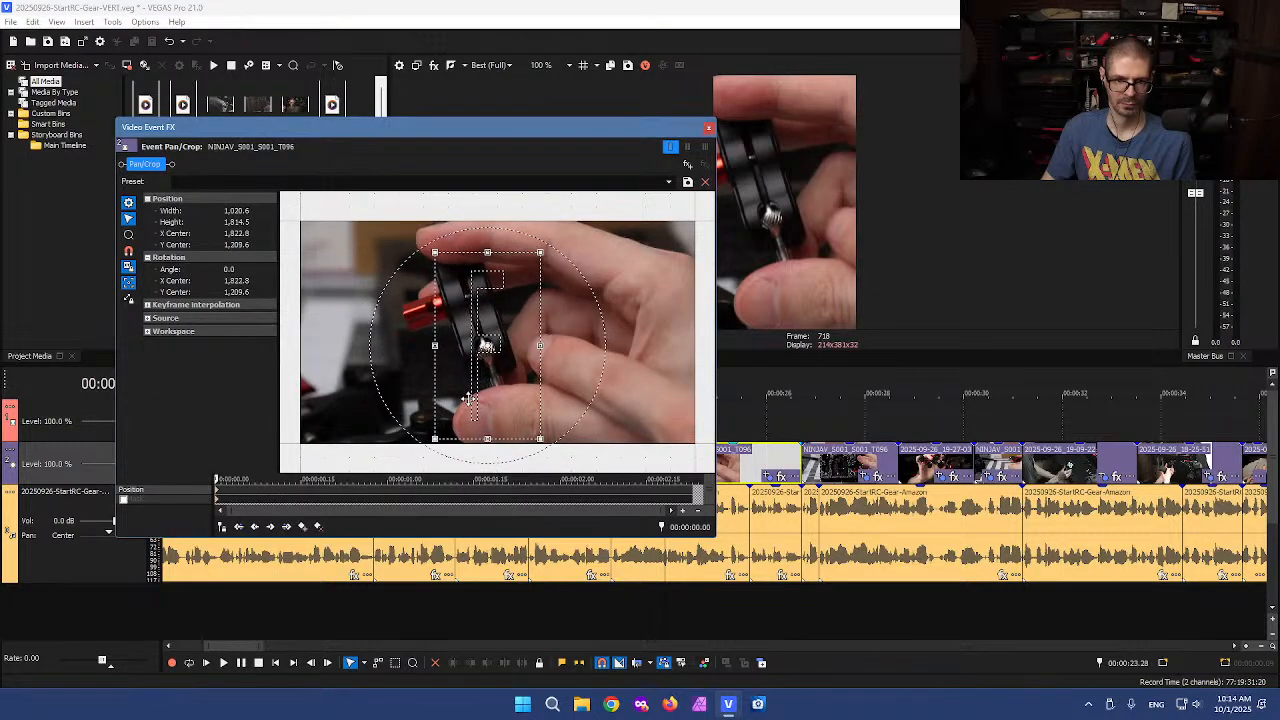
left_click(708, 128)
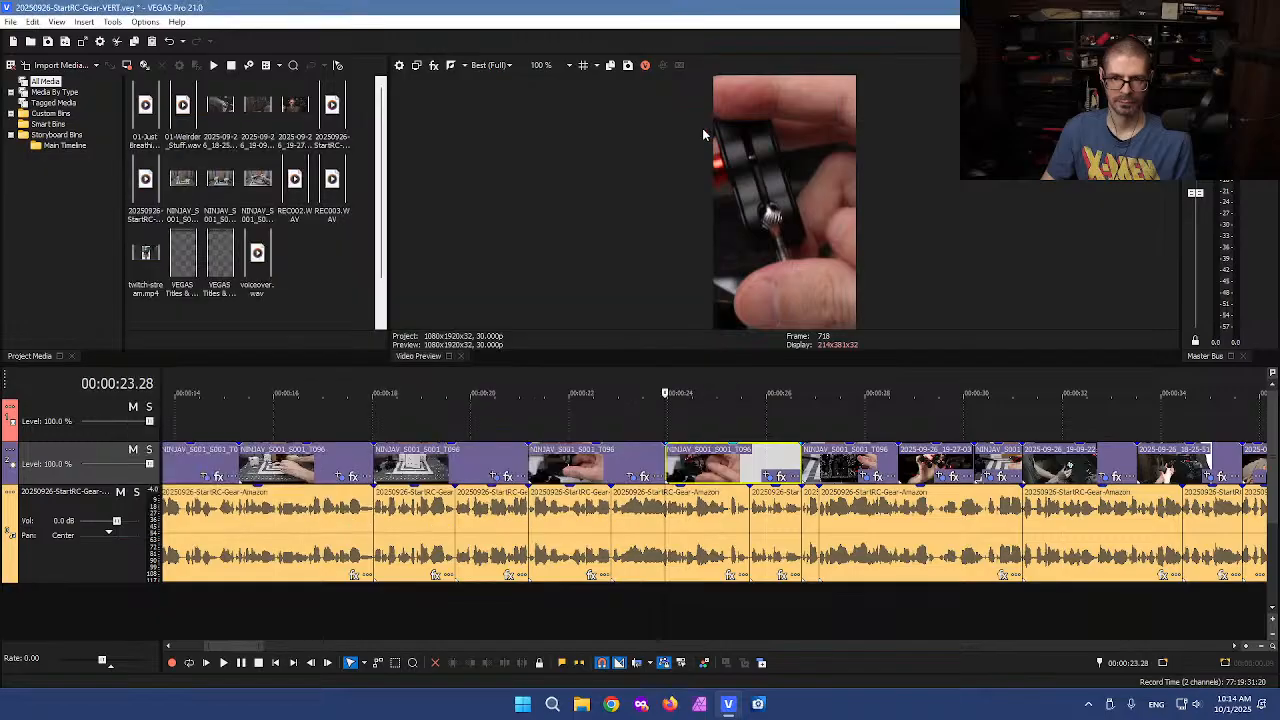
Play back the section after the split to review the edit
left_click(647, 424)
key("space")
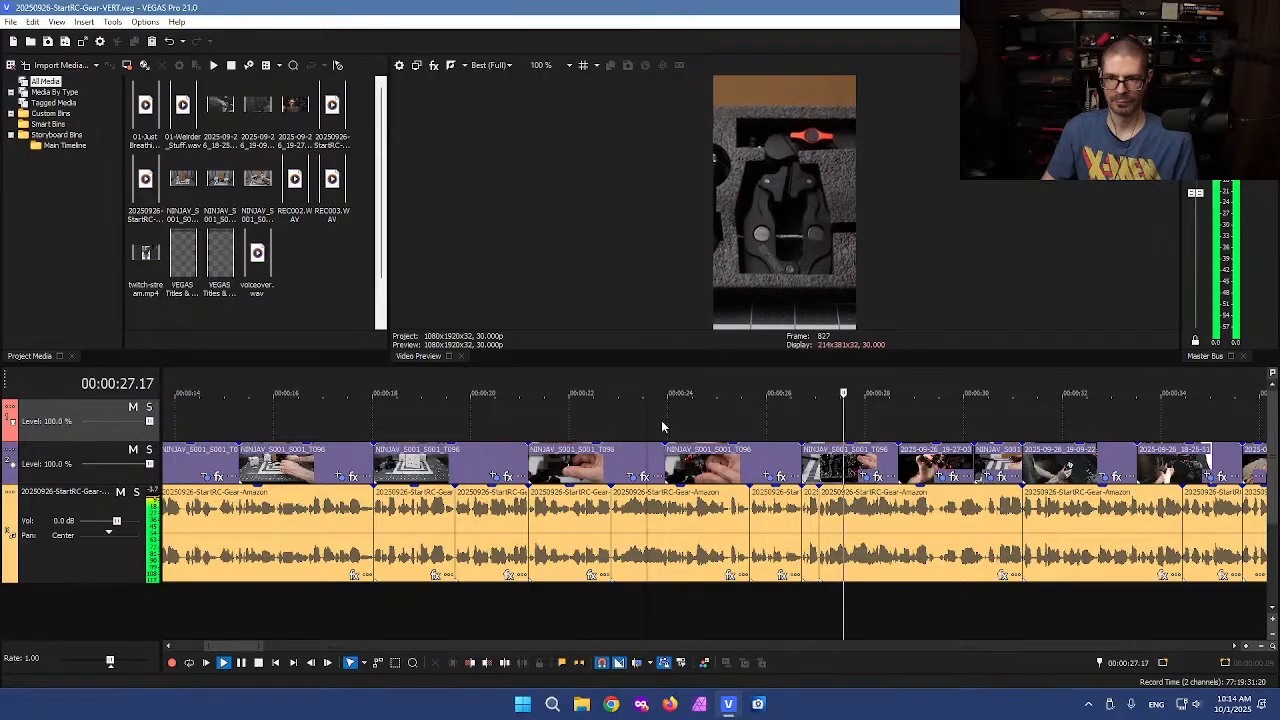
scroll(700, 429, "down", 2)
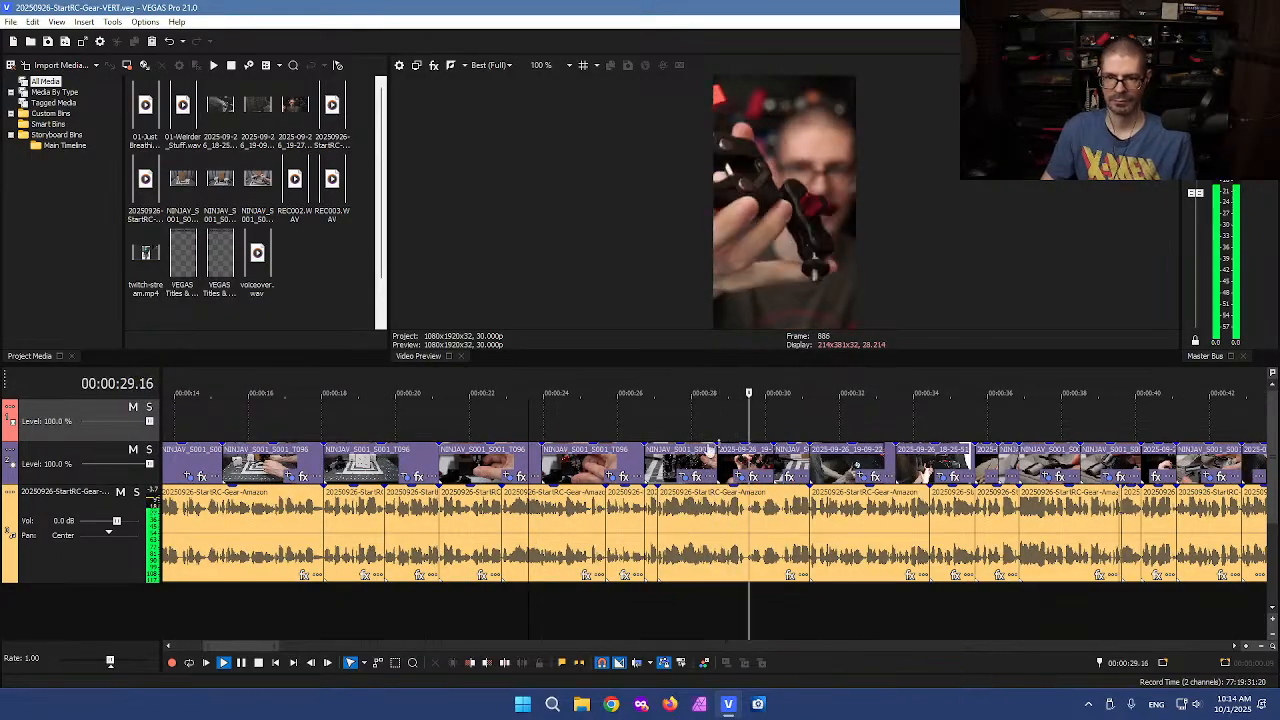
scroll(707, 430, "up", 3)
key("space")
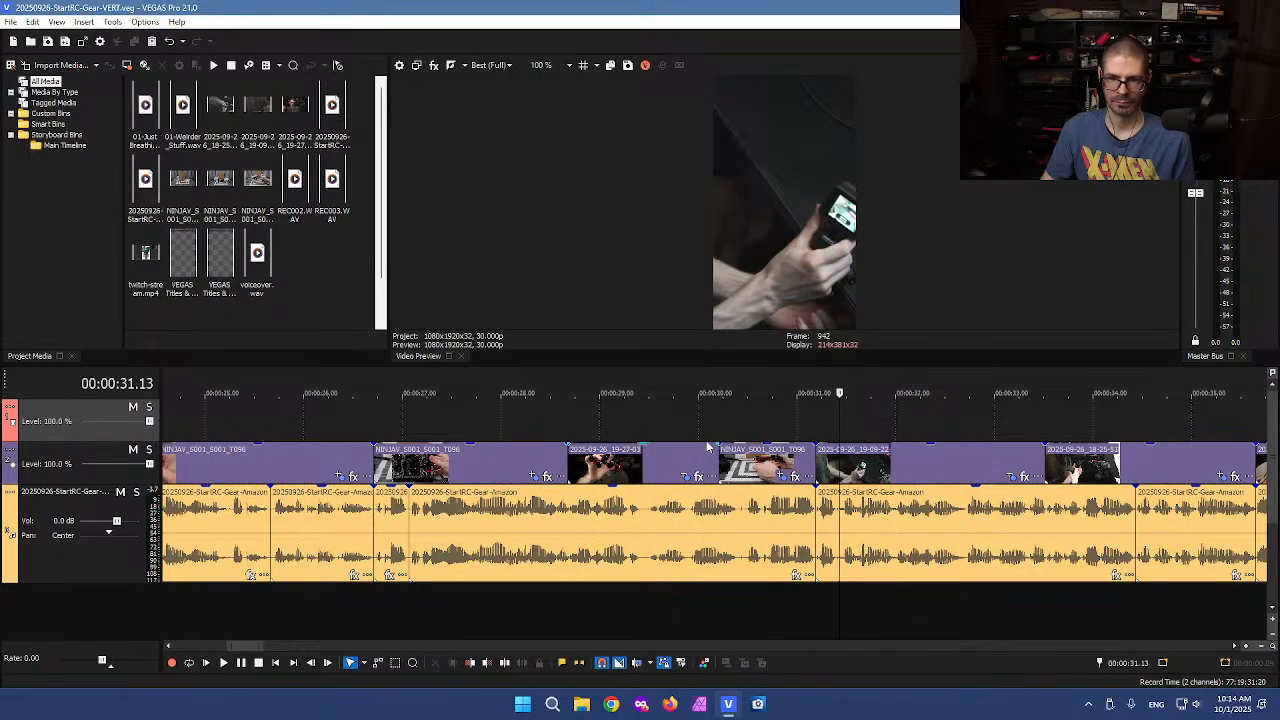
Shift the crop of the NINJAV event near 00:00:30 right to an X center of about 2212
left_click(757, 478)
left_click(781, 478)
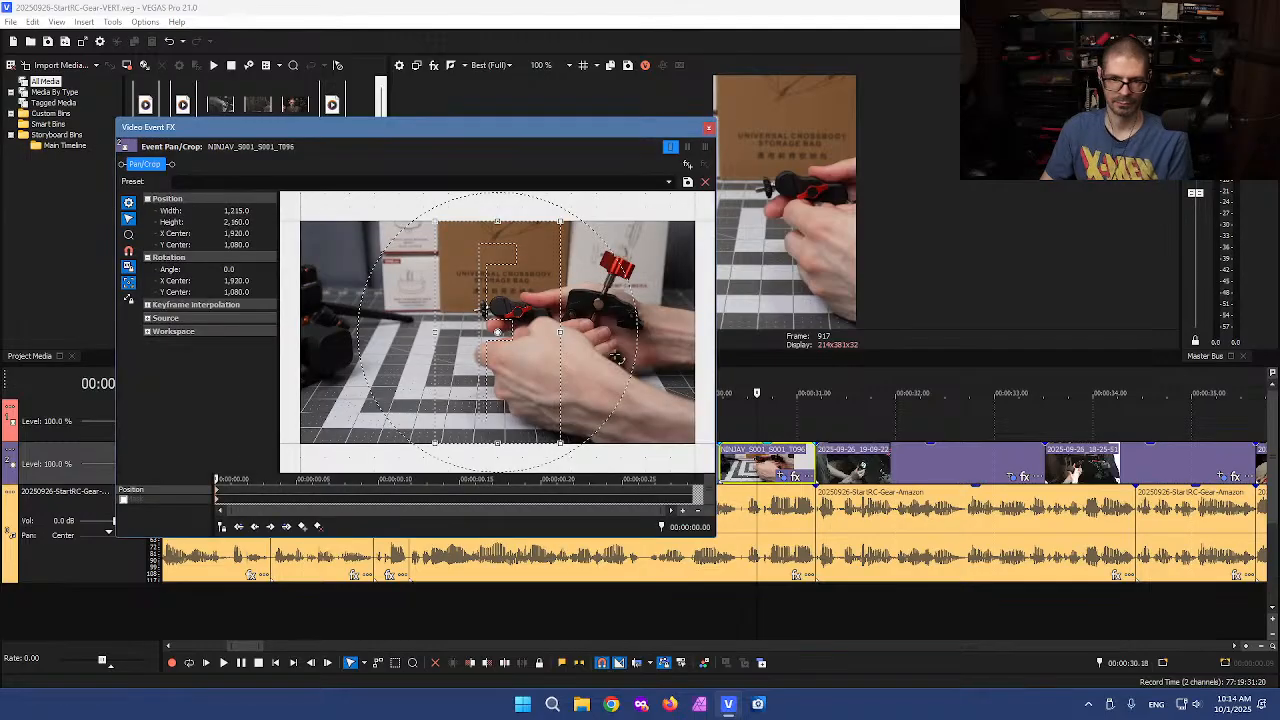
left_click_drag(527, 354, 546, 352)
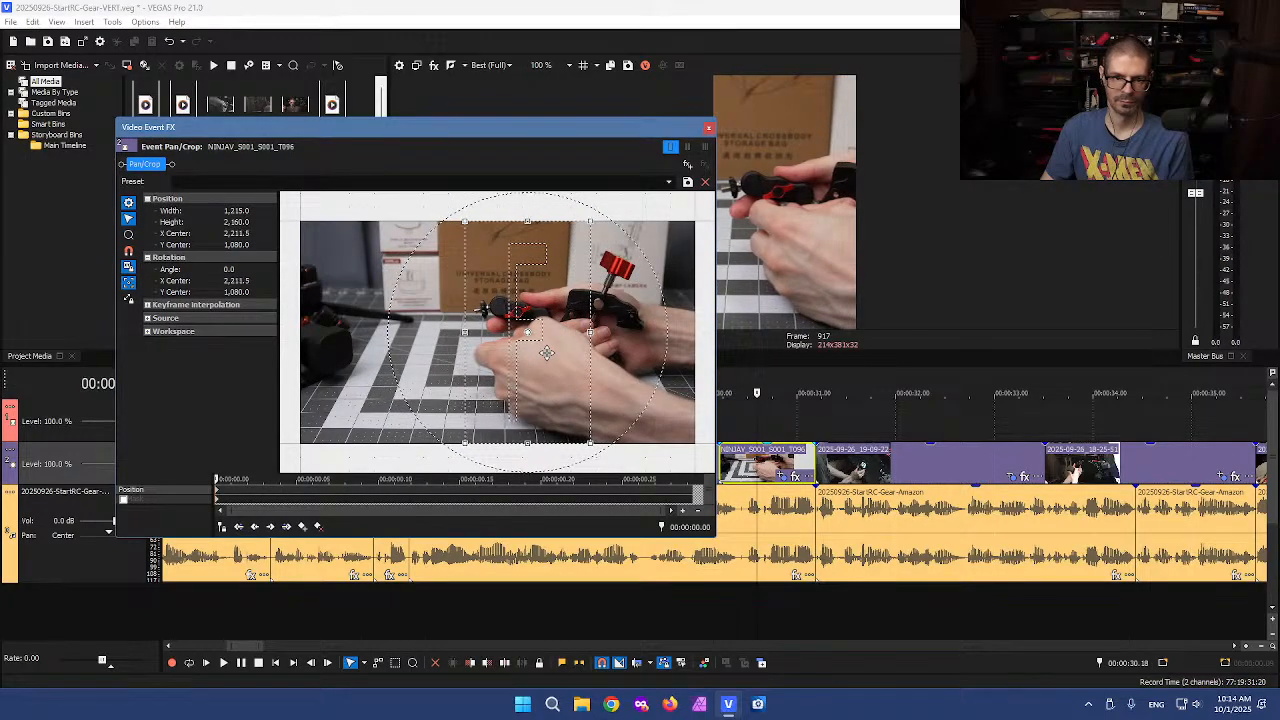
left_click(708, 128)
Split the clip at 00:00:31.24 and delete the selected piece
left_click(688, 425)
left_click_drag(688, 425, 768, 376)
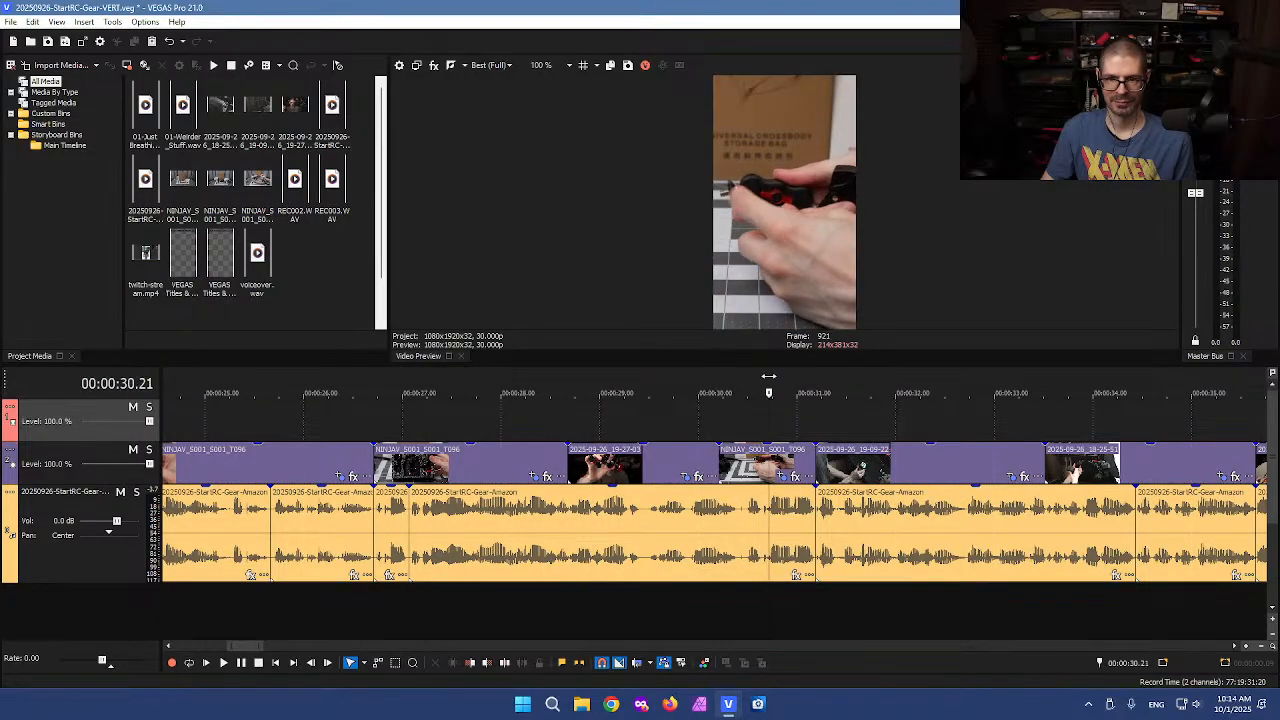
left_click_drag(772, 465, 815, 452)
left_click(879, 425)
key("s")
left_click(808, 424)
key("Delete")
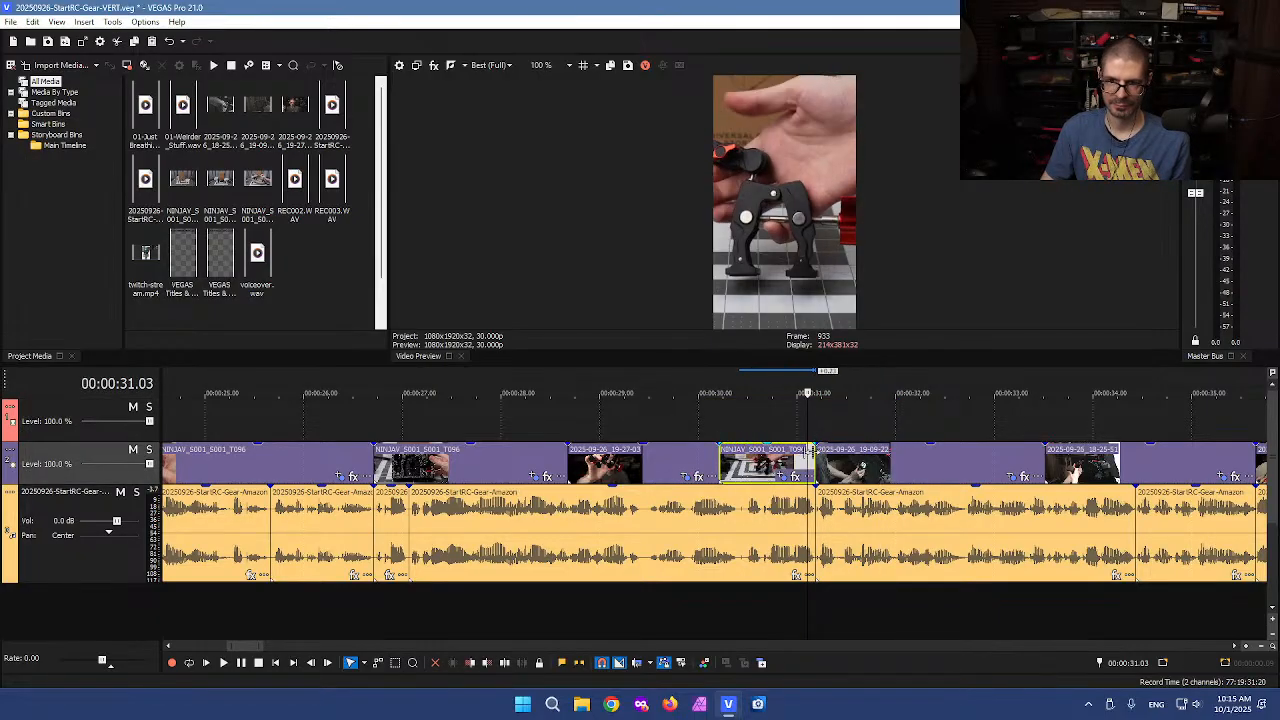
Shift the crop of the 2025-09-26_19-09-22 event right to an X center of 1200
left_click(786, 432)
left_click_drag(786, 429, 875, 429)
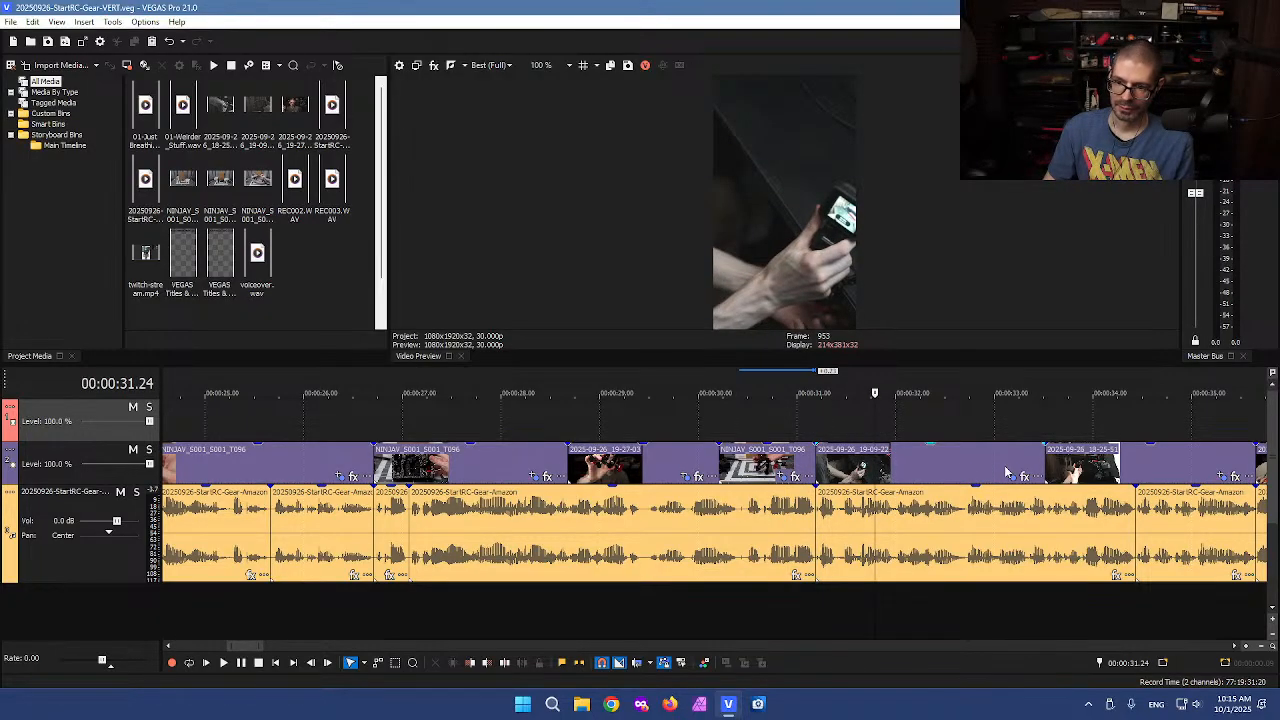
left_click(1012, 477)
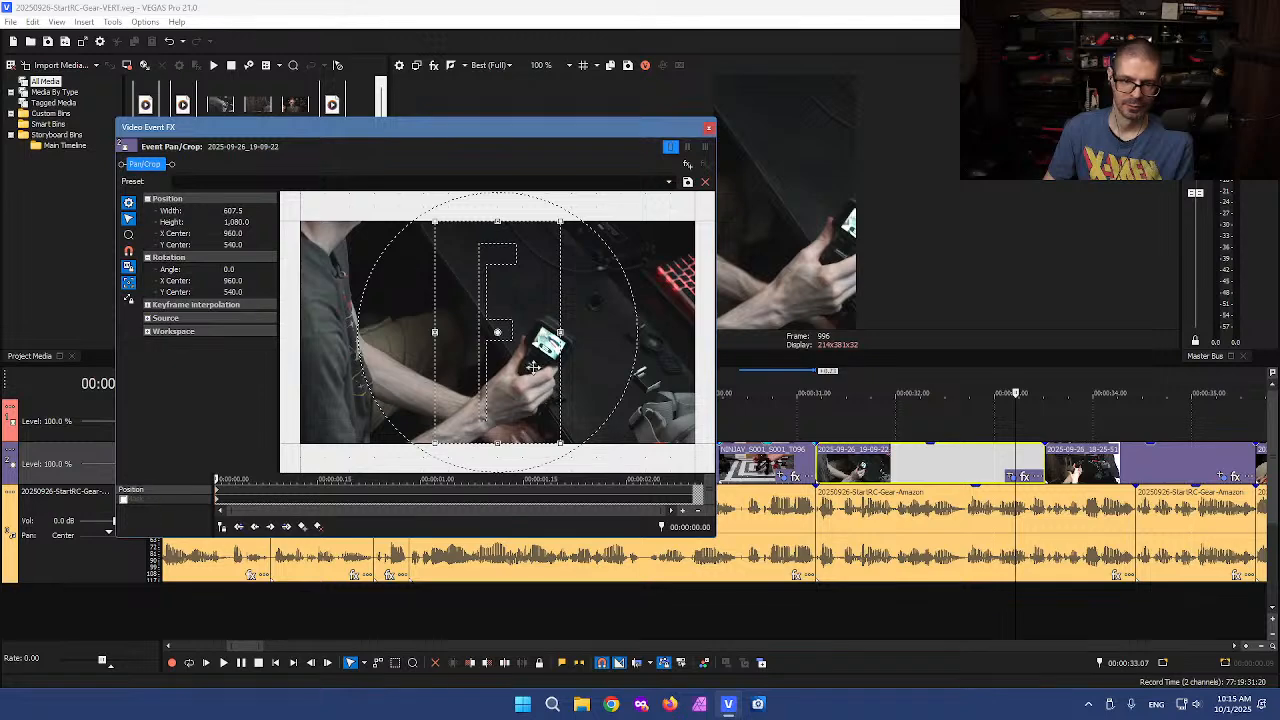
left_click_drag(553, 371, 571, 372)
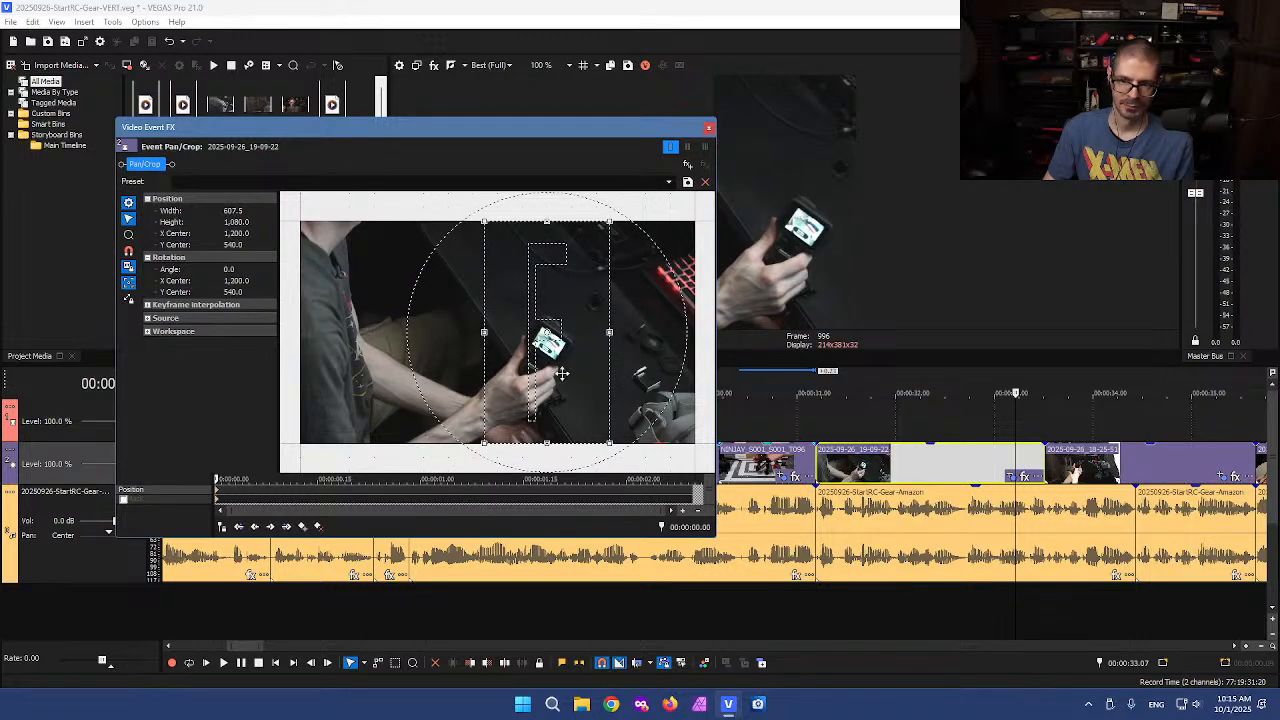
left_click(708, 128)
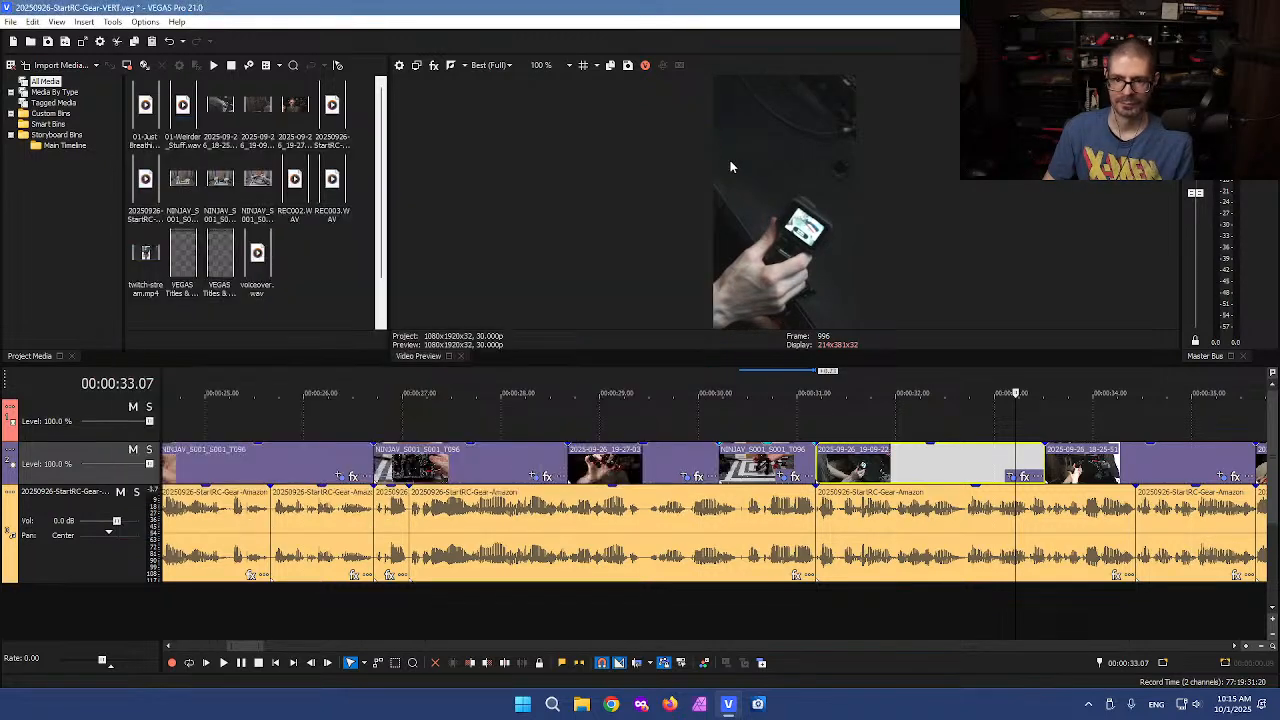
Nudge the same event's crop further right to an X center of about 1247
left_click(803, 425)
left_click_drag(801, 414, 967, 403)
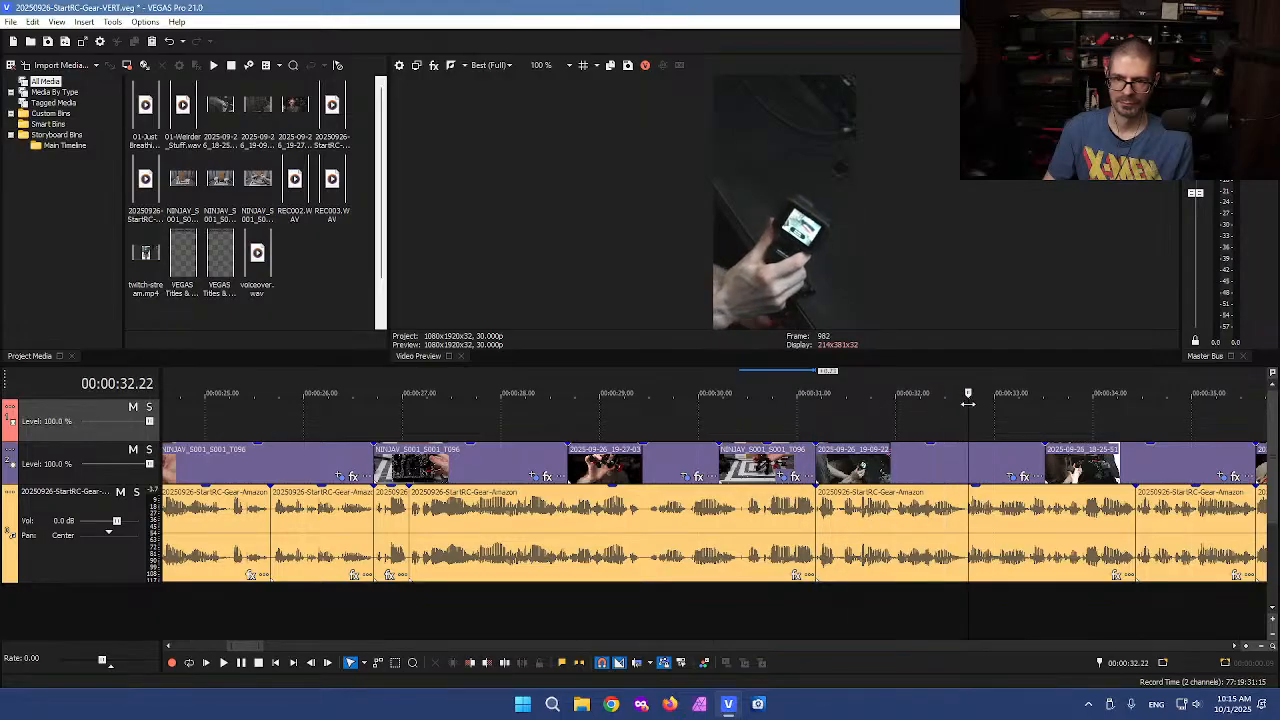
left_click(1011, 477)
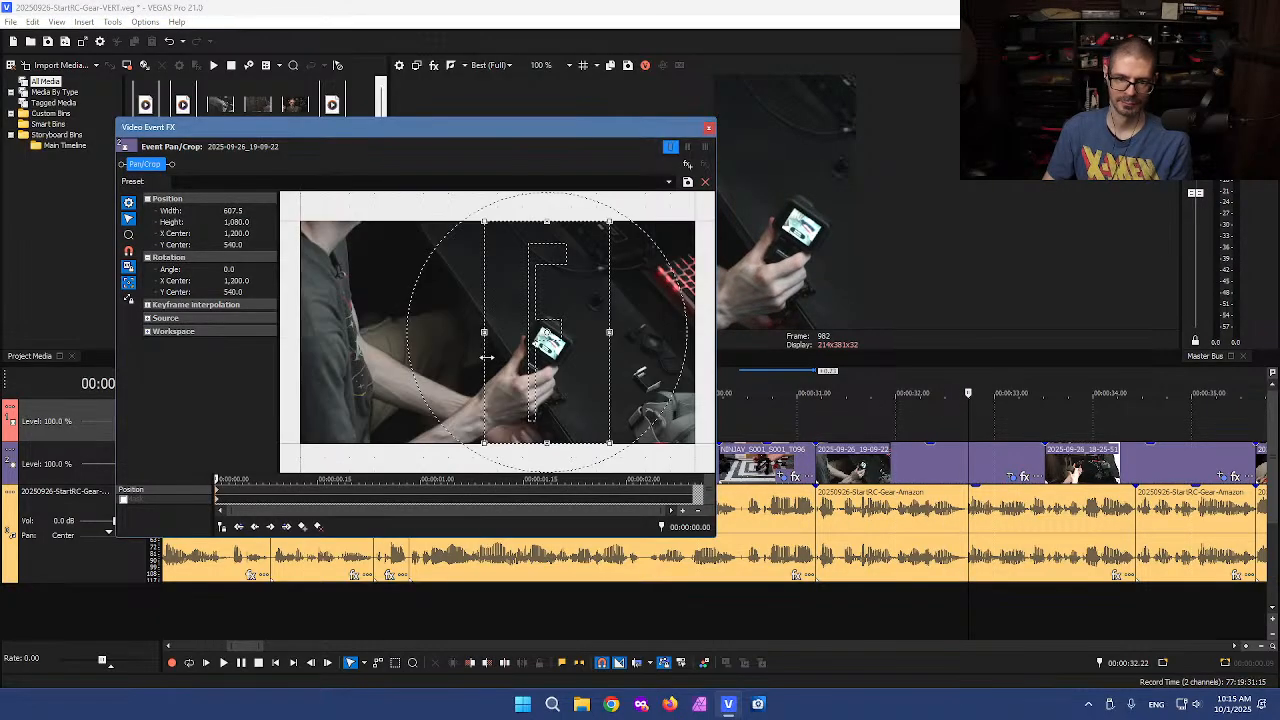
left_click_drag(496, 354, 505, 354)
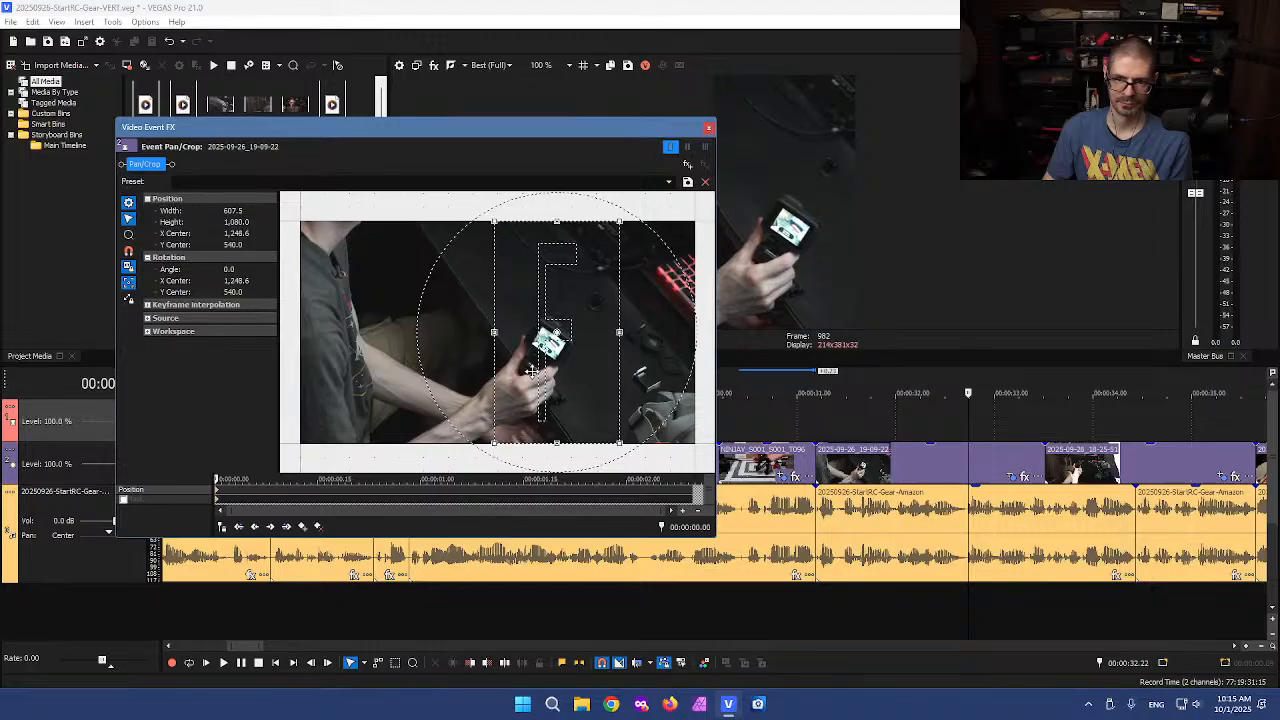
left_click(708, 127)
Scrub ahead and inspect the crop of the 2025-09-26_18-25-51 event
left_click(876, 426)
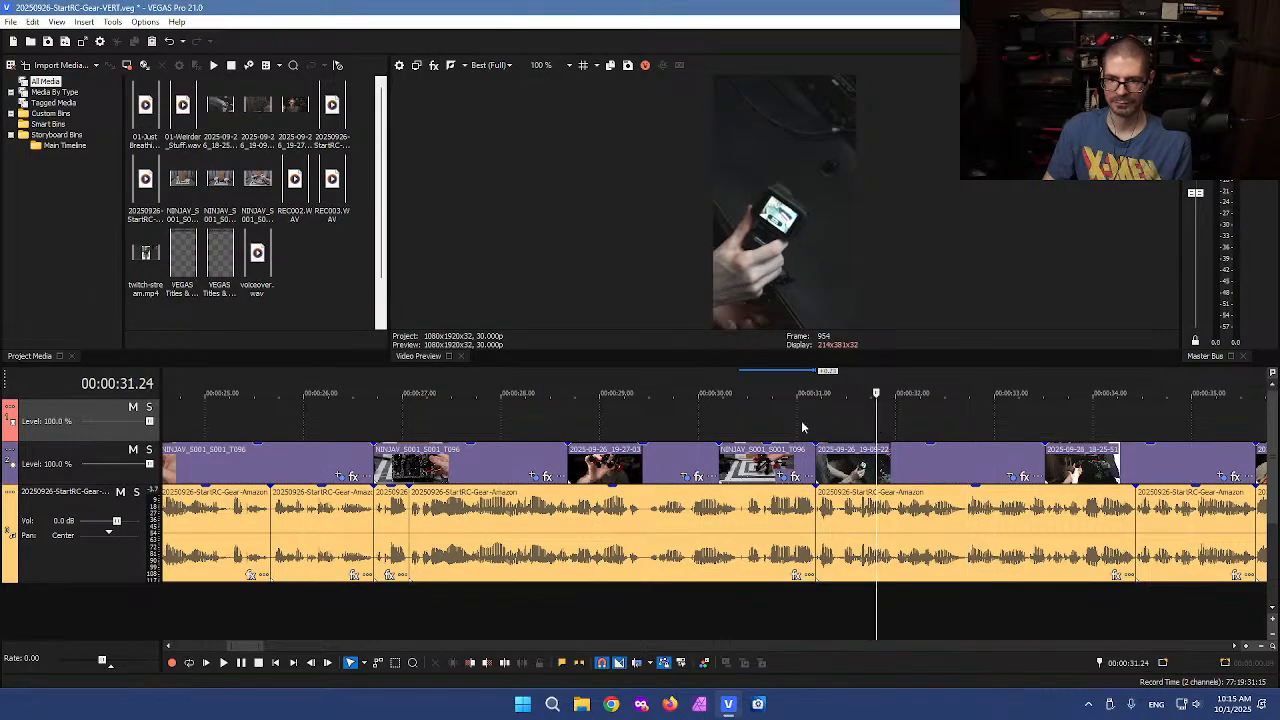
left_click(801, 425)
left_click(898, 421)
left_click_drag(898, 421, 1068, 410)
scroll(1050, 436, "down", 2)
scroll(1000, 445, "up", 3)
left_click_drag(706, 419, 927, 411)
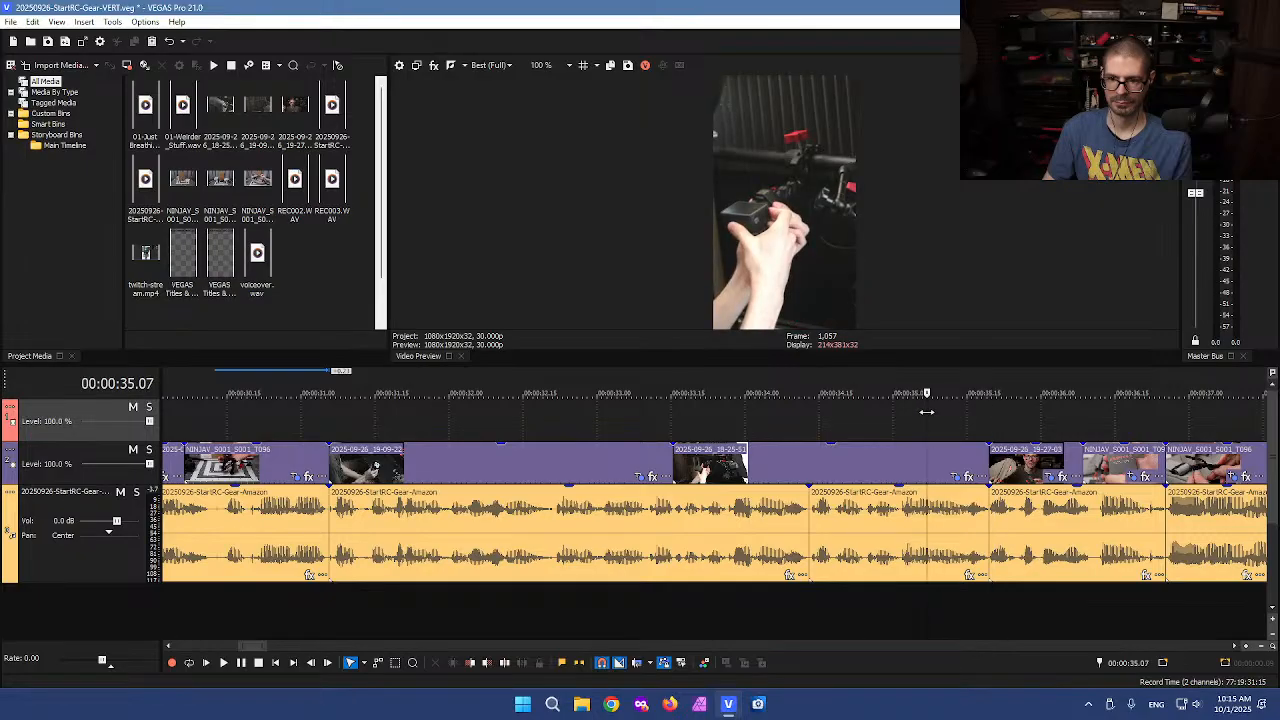
left_click(958, 476)
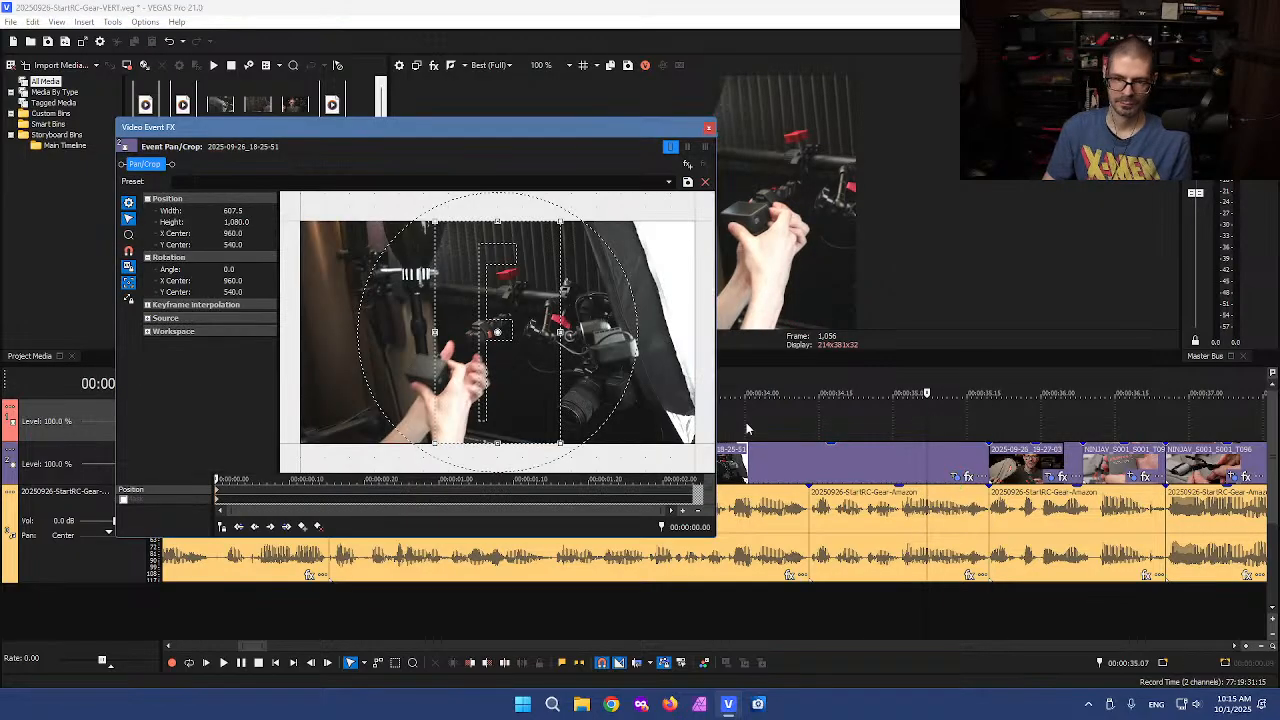
mouse_move(534, 344)
left_mouse_down()
mouse_move(491, 338)
mouse_move(534, 341)
left_mouse_up()
left_click(709, 129)
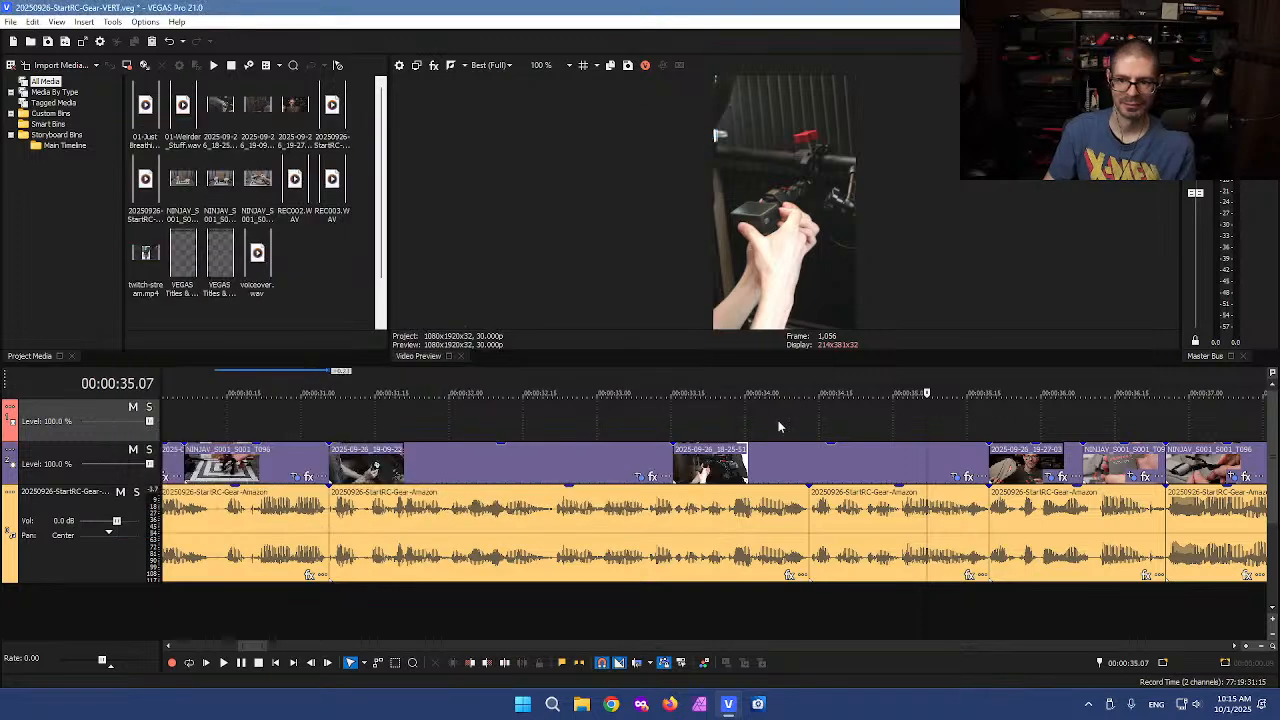
Inspect the crop of the 2025-09-26_19-27-03 event and play back that section
left_click(769, 427)
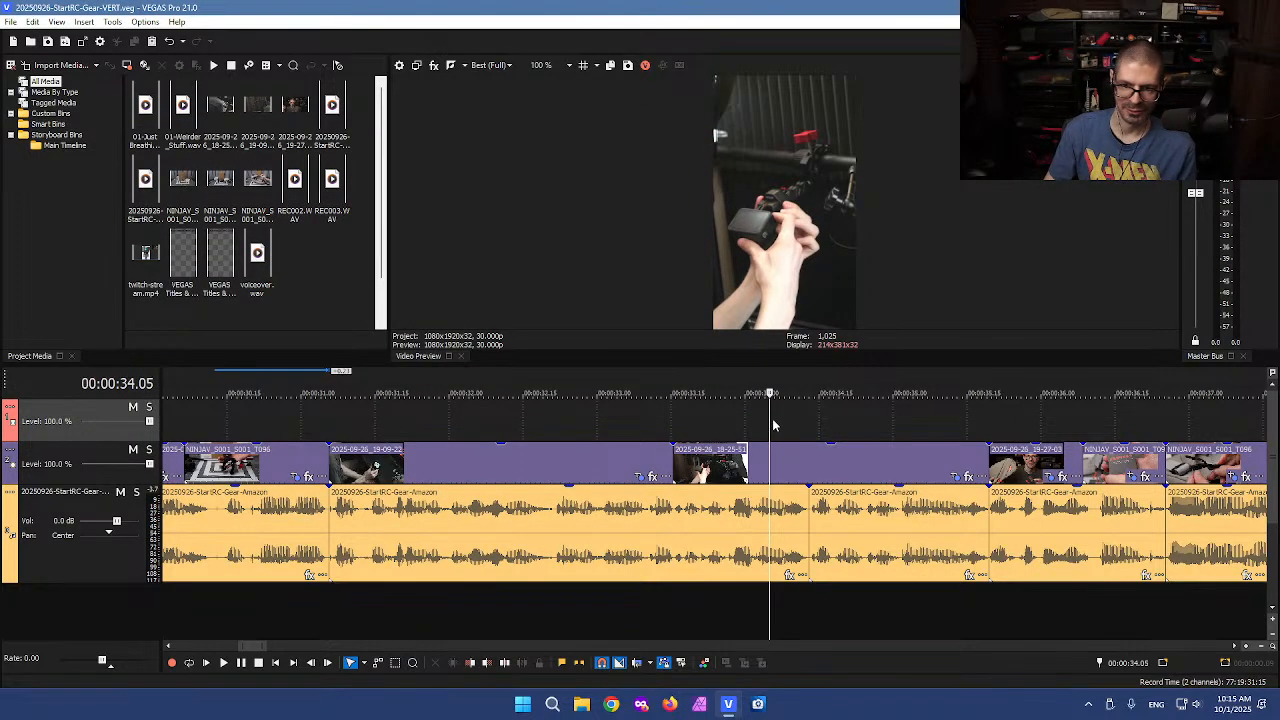
left_click_drag(766, 421, 1029, 384)
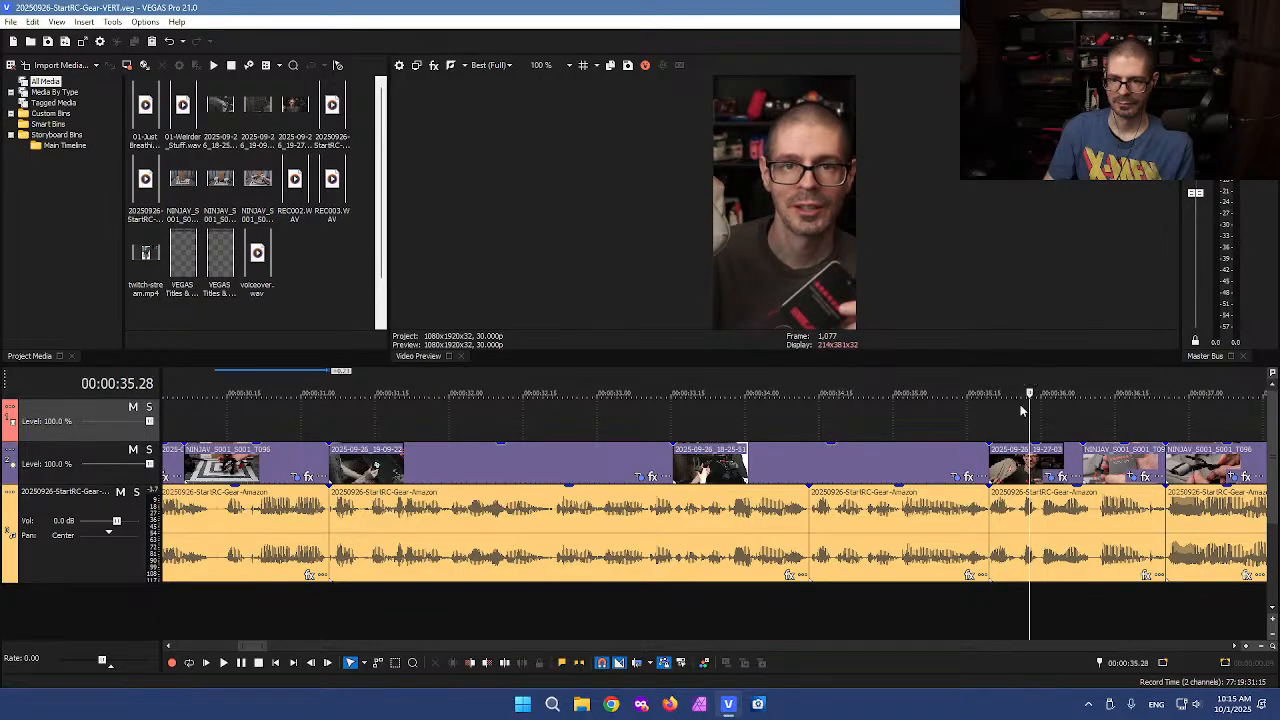
scroll(789, 457, "up", 3)
left_click(812, 478)
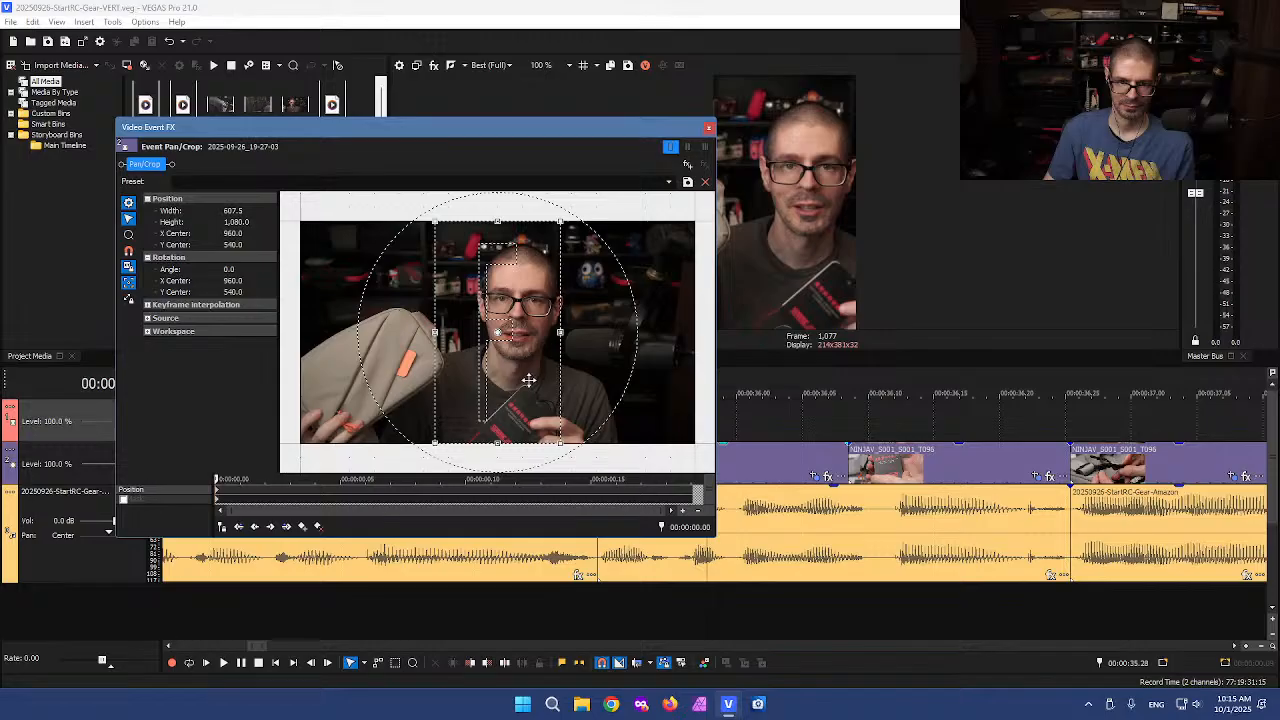
left_click(708, 128)
left_click(570, 421)
key("space")
key("space")
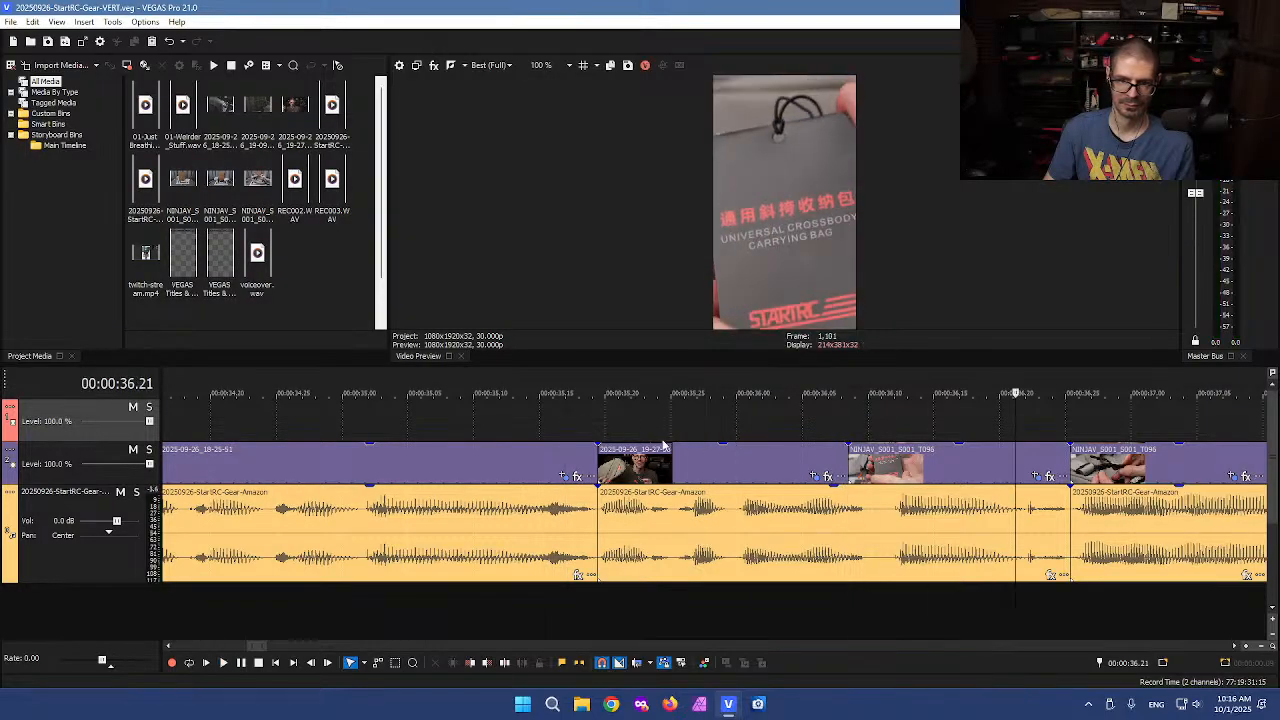
Zoom across the timeline and scrub through the remaining clips to review them
scroll(704, 465, "down", 4)
left_click(707, 470)
scroll(707, 470, "down", 6)
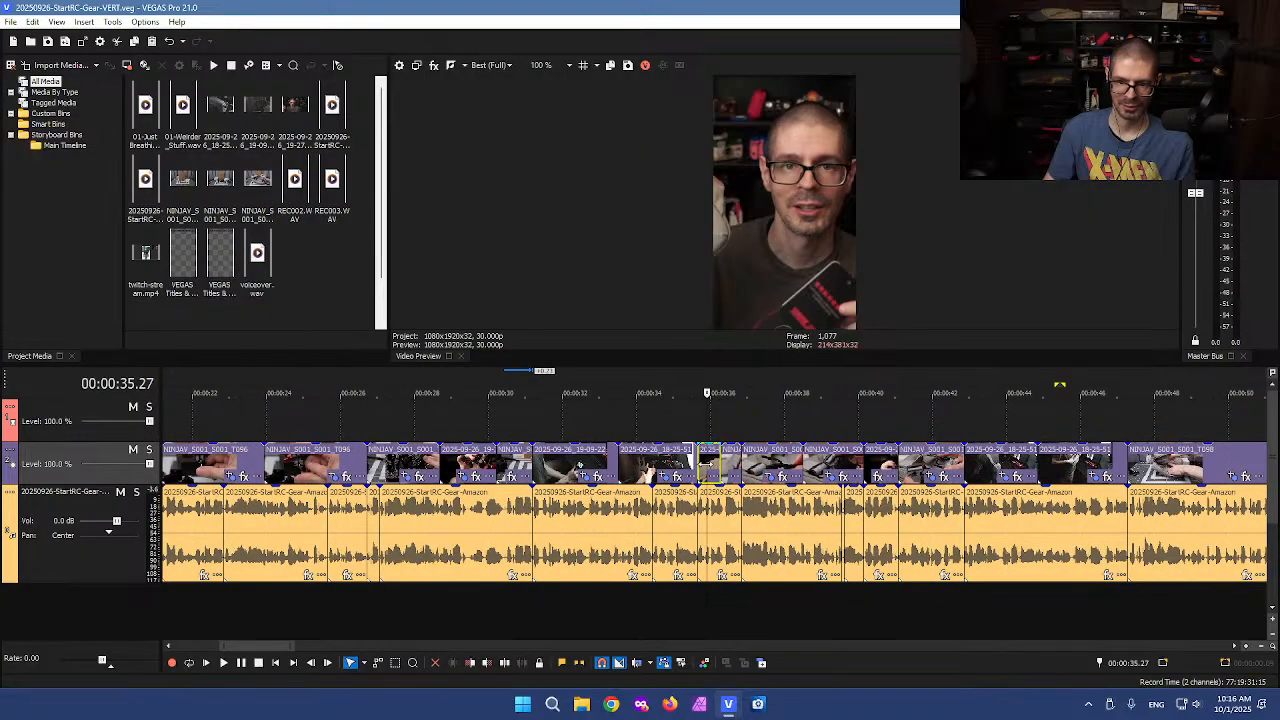
scroll(707, 468, "up", 2)
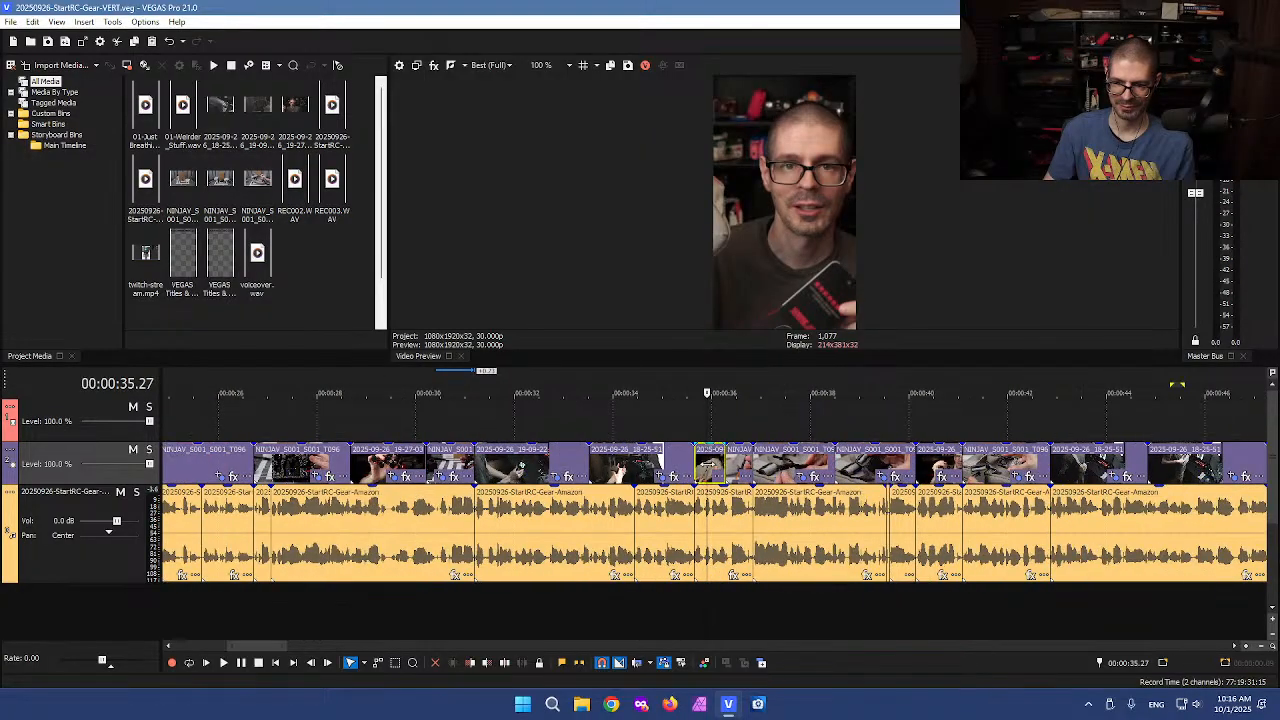
left_click(924, 428)
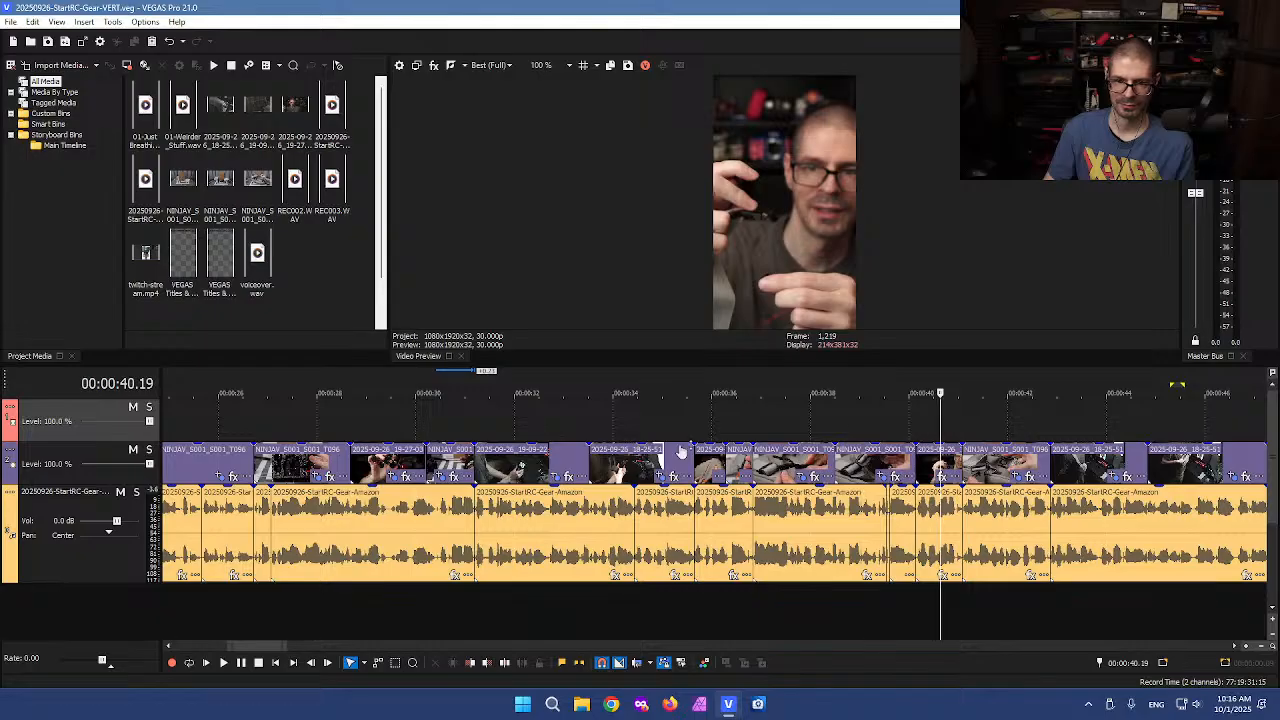
scroll(634, 455, "down", 2)
scroll(506, 433, "down", 1)
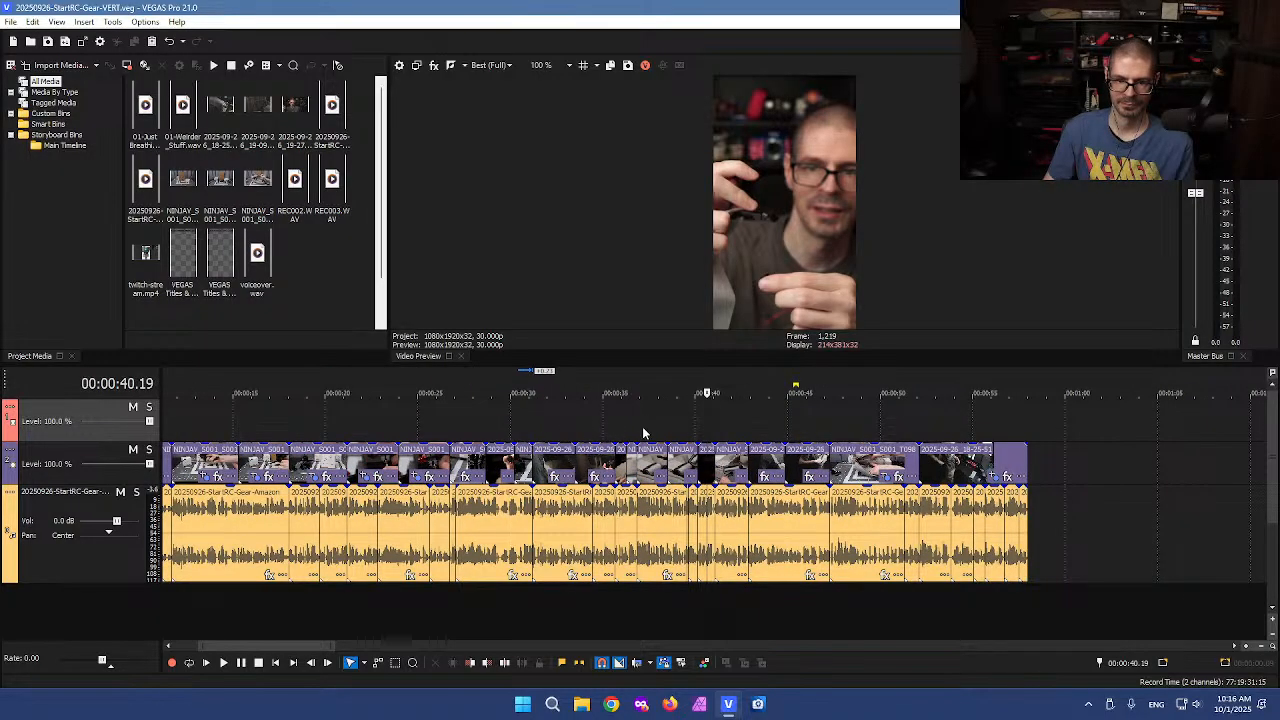
scroll(668, 434, "up", 5)
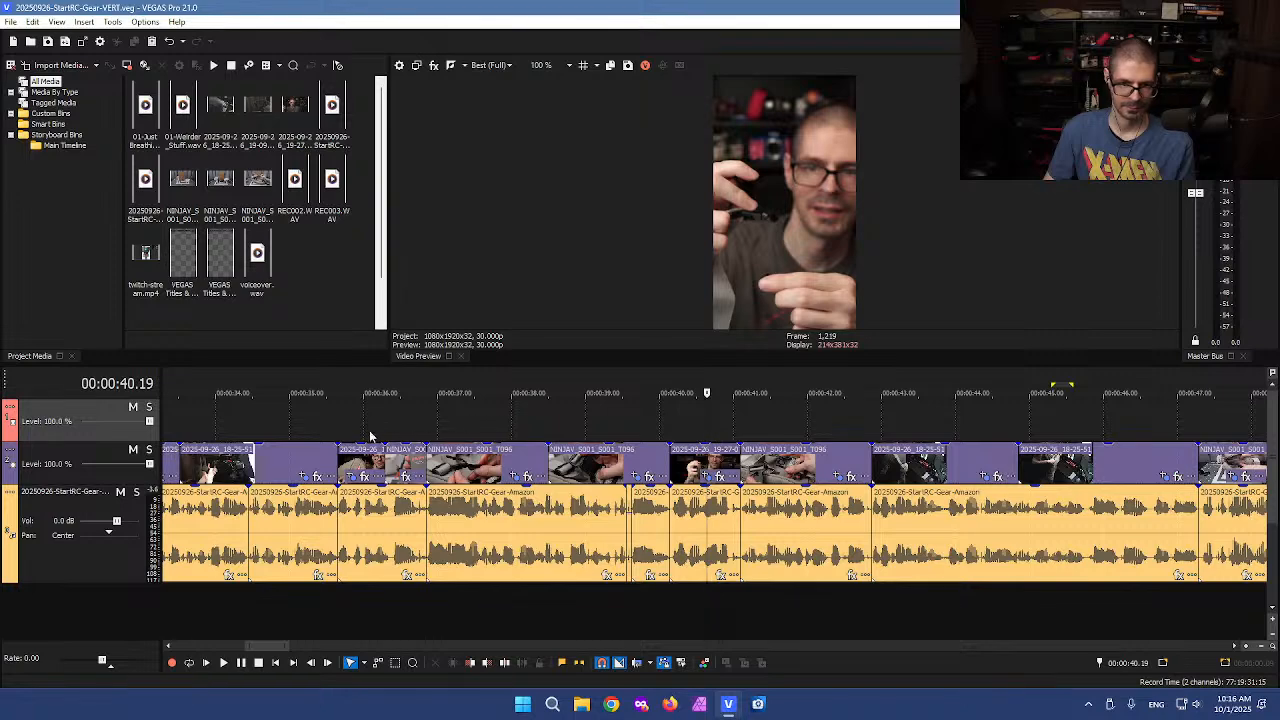
left_click(362, 437)
scroll(531, 425, "up", 3)
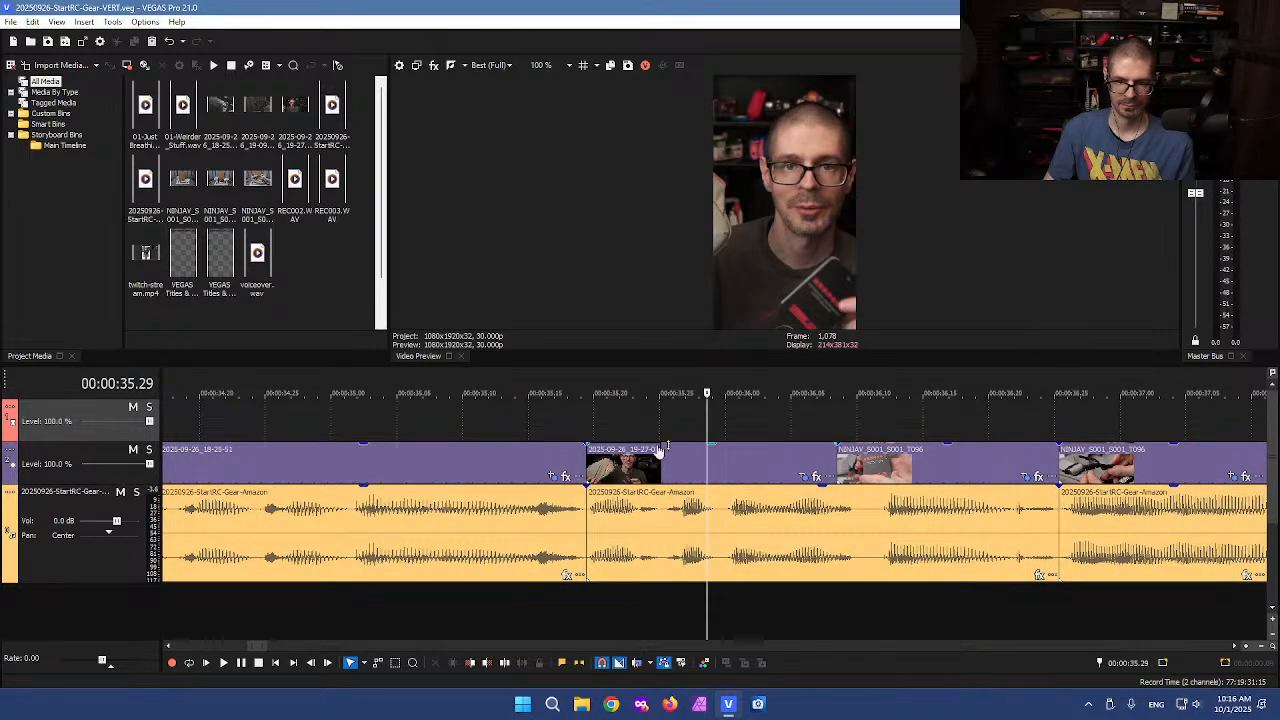
left_click_drag(706, 420, 808, 417)
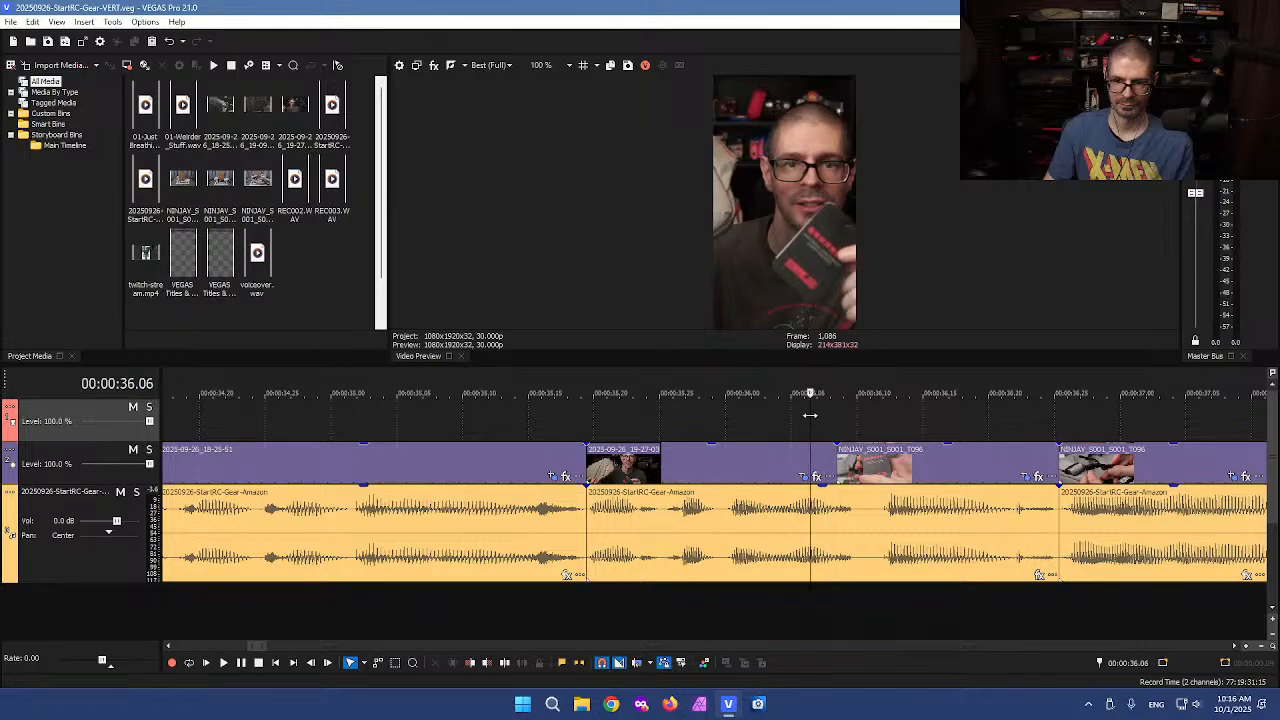
Duplicate the 2025-09-26_19-27-03 event onto the track above, keeping a copy in its original place on the lower track
double_click(692, 440)
left_click_drag(697, 441, 697, 420)
left_click(604, 455)
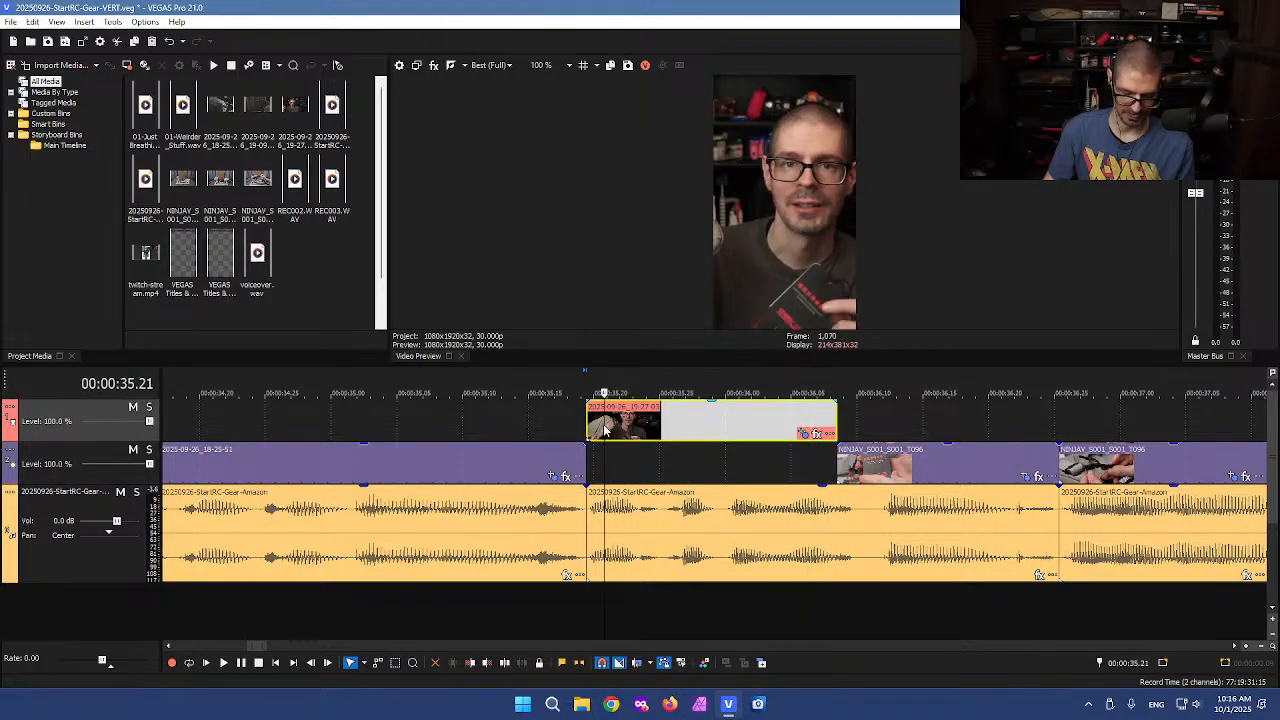
left_click(583, 452)
key("ctrl+v")
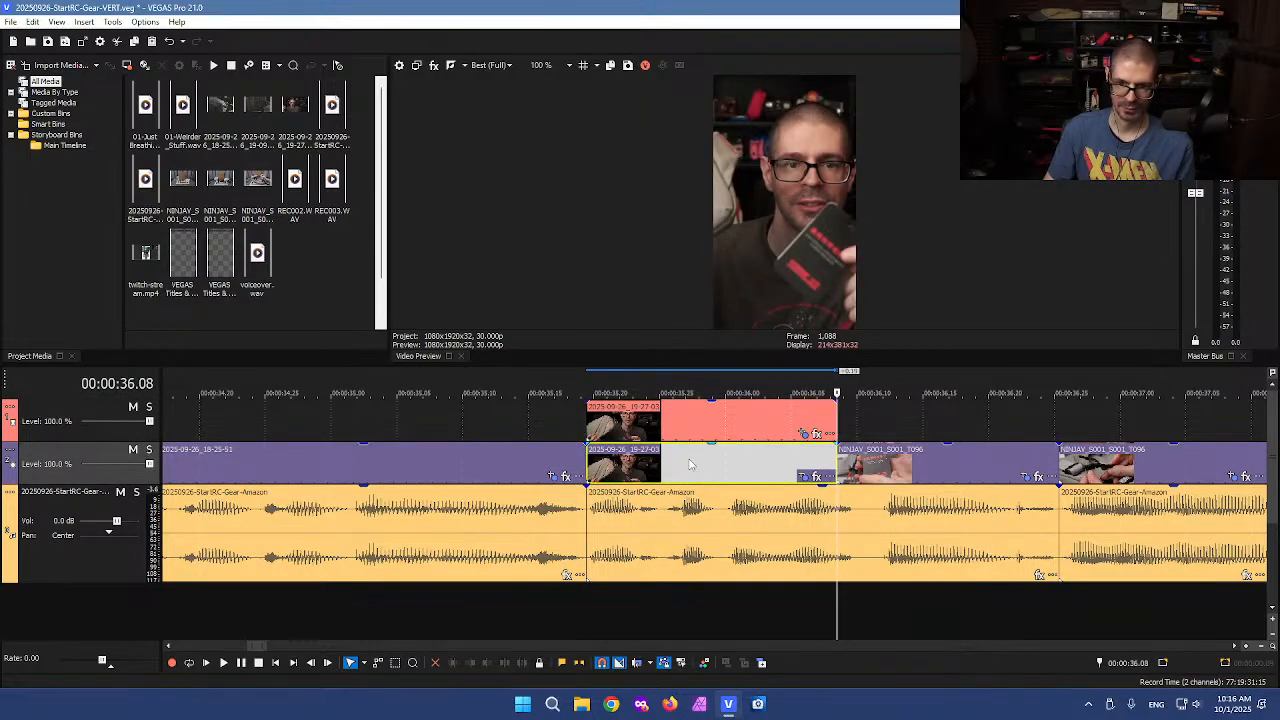
Restore the lower copy's Pan/Crop to its default full frame
left_click(689, 463)
left_click(804, 478)
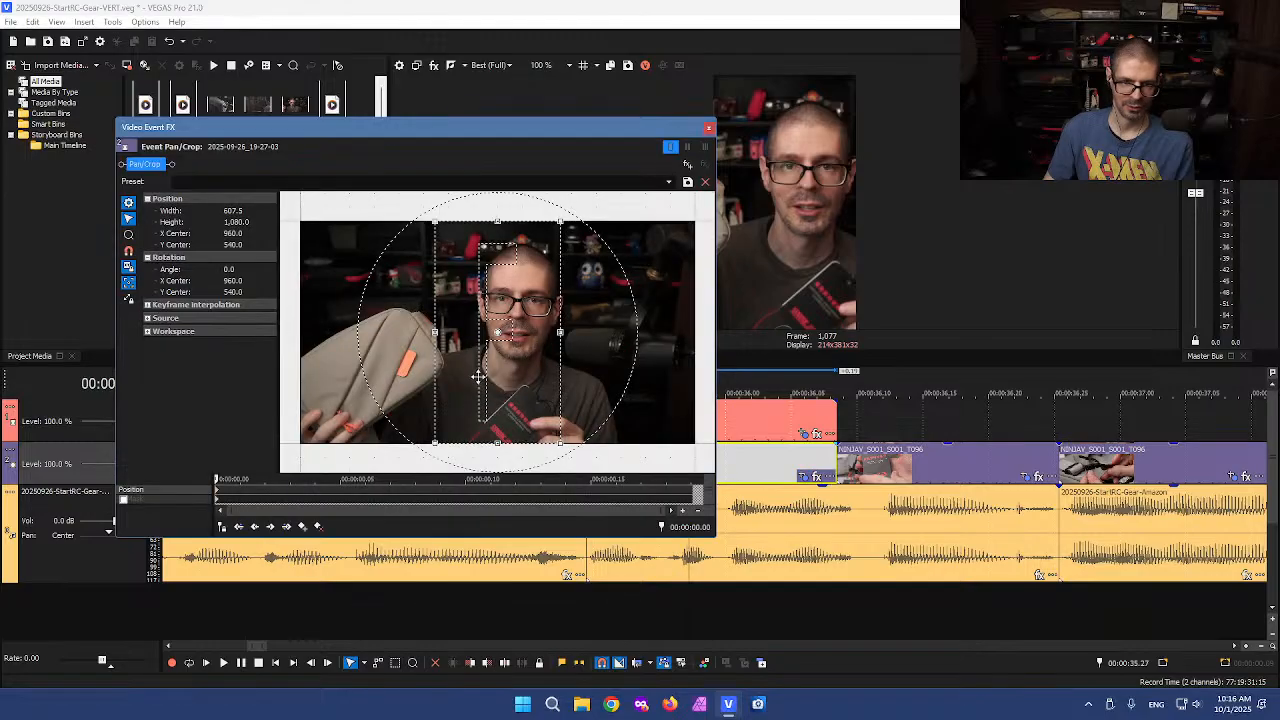
right_click(478, 378)
left_click(505, 387)
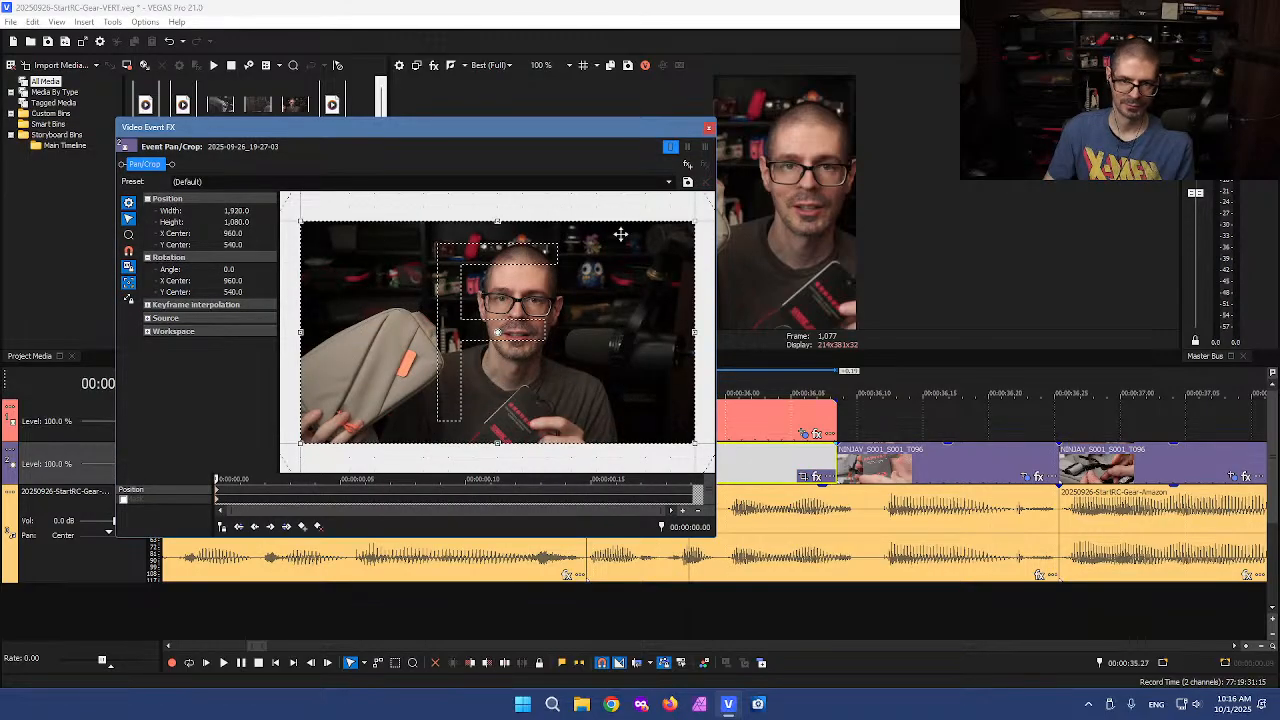
left_click(708, 128)
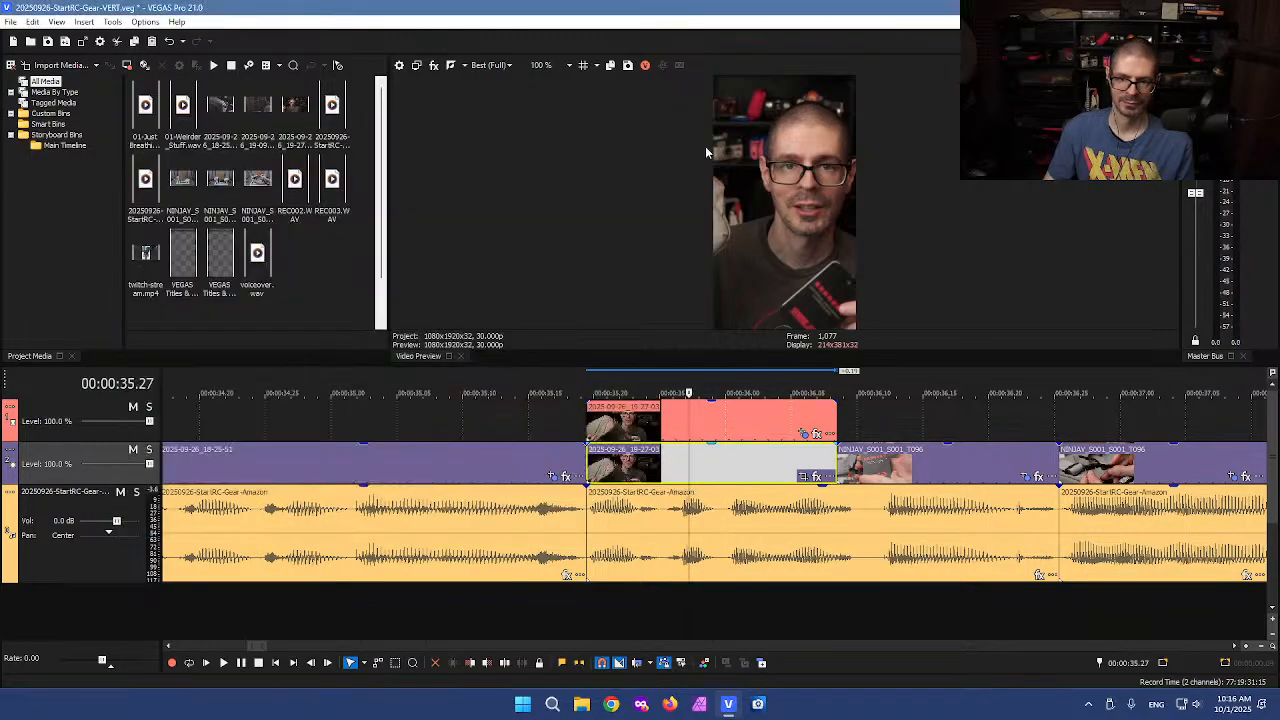
Reframe the upper copy's crop to about 1440 wide with its X center at 720, showing the wide shot inside the vertical frame
left_click(723, 428)
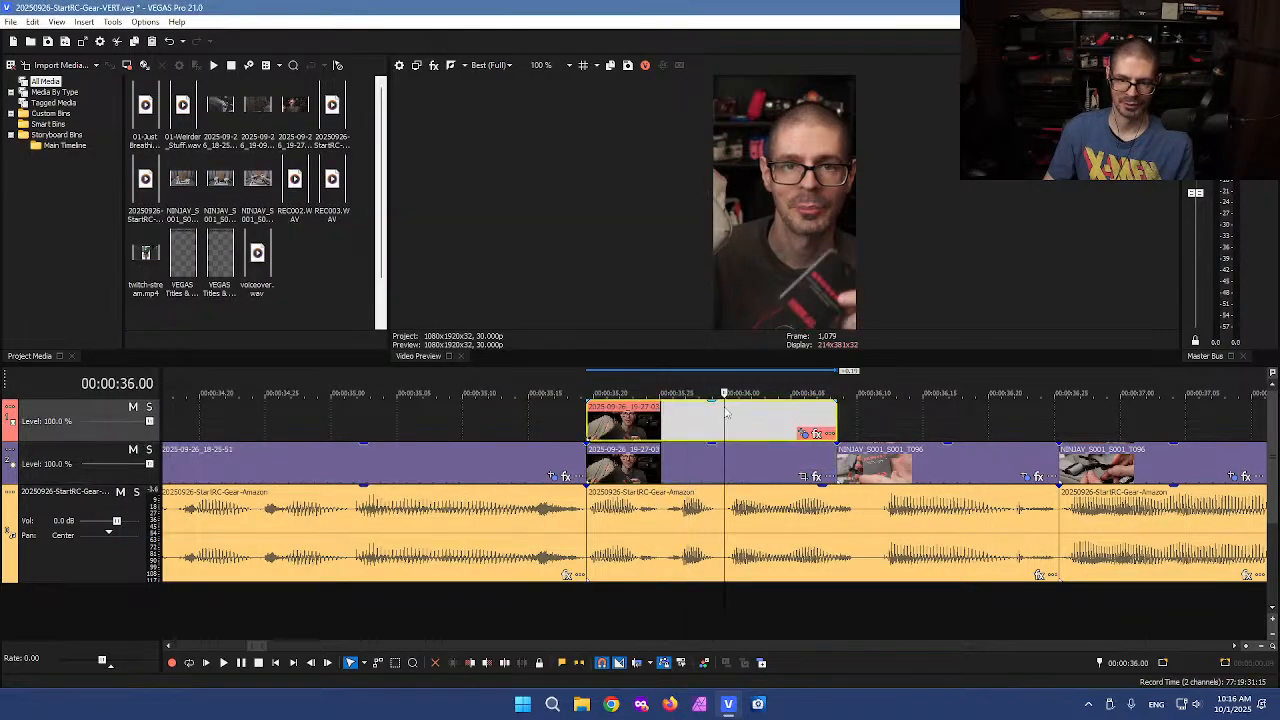
left_click(816, 433)
right_click(438, 365)
left_click(490, 373)
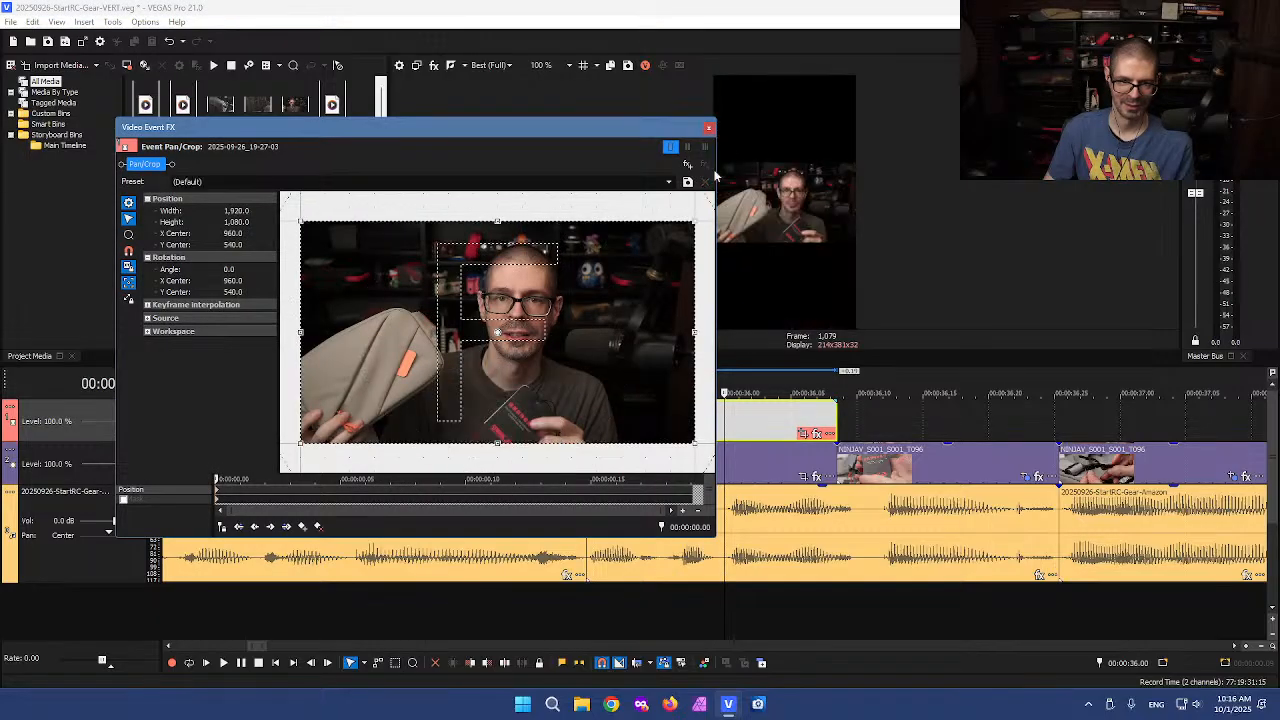
left_click_drag(695, 334, 637, 332)
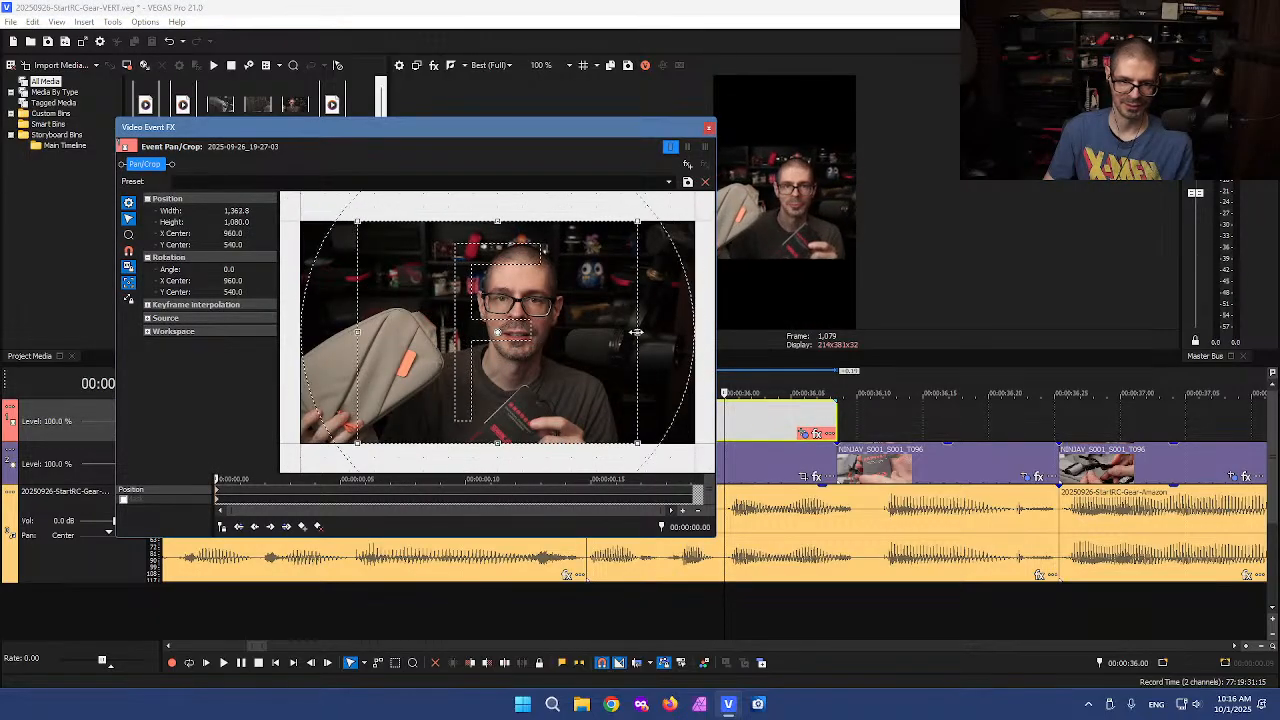
left_click_drag(557, 347, 519, 345)
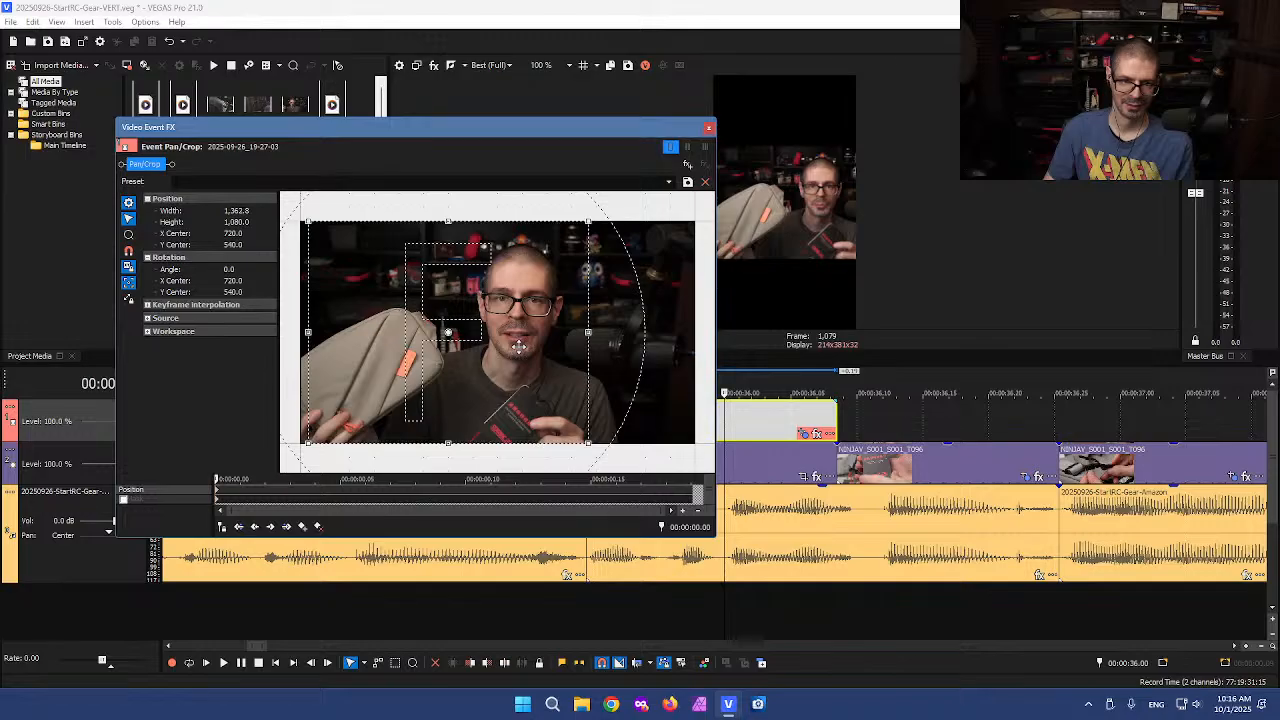
left_click_drag(310, 336, 353, 330)
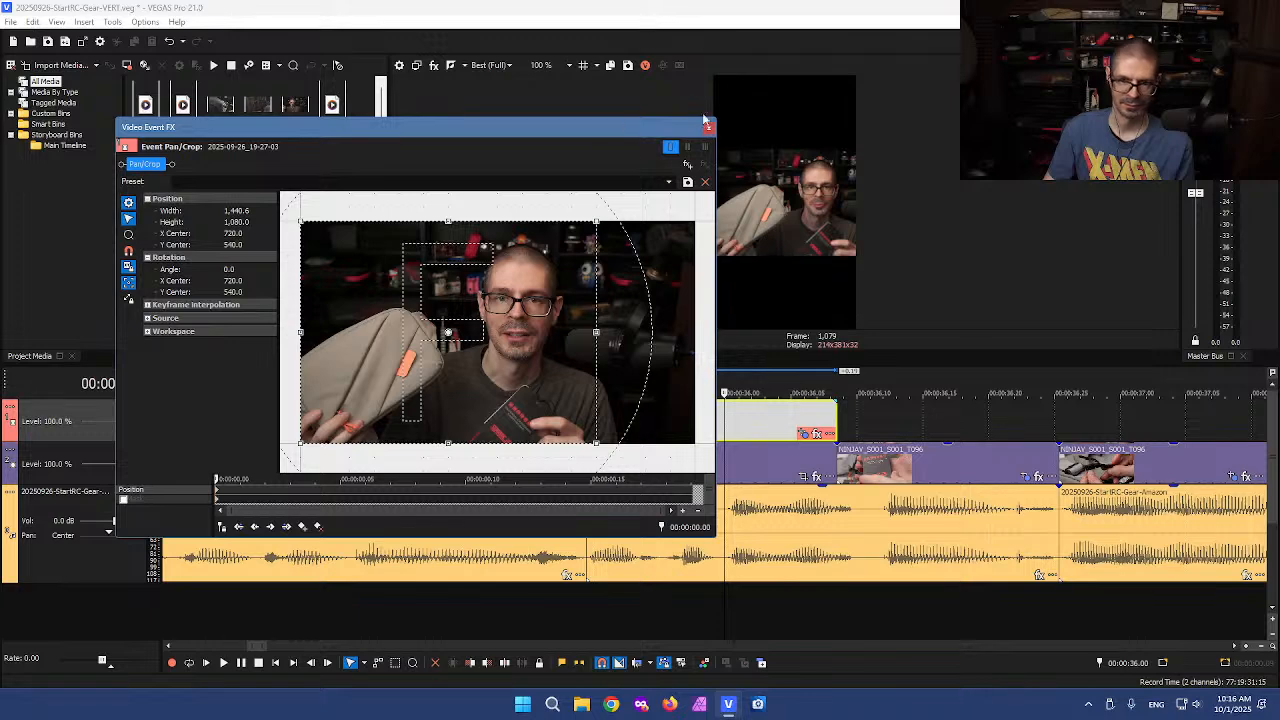
left_click(708, 128)
Set the lower copy's crop to match the output aspect
left_click(660, 470)
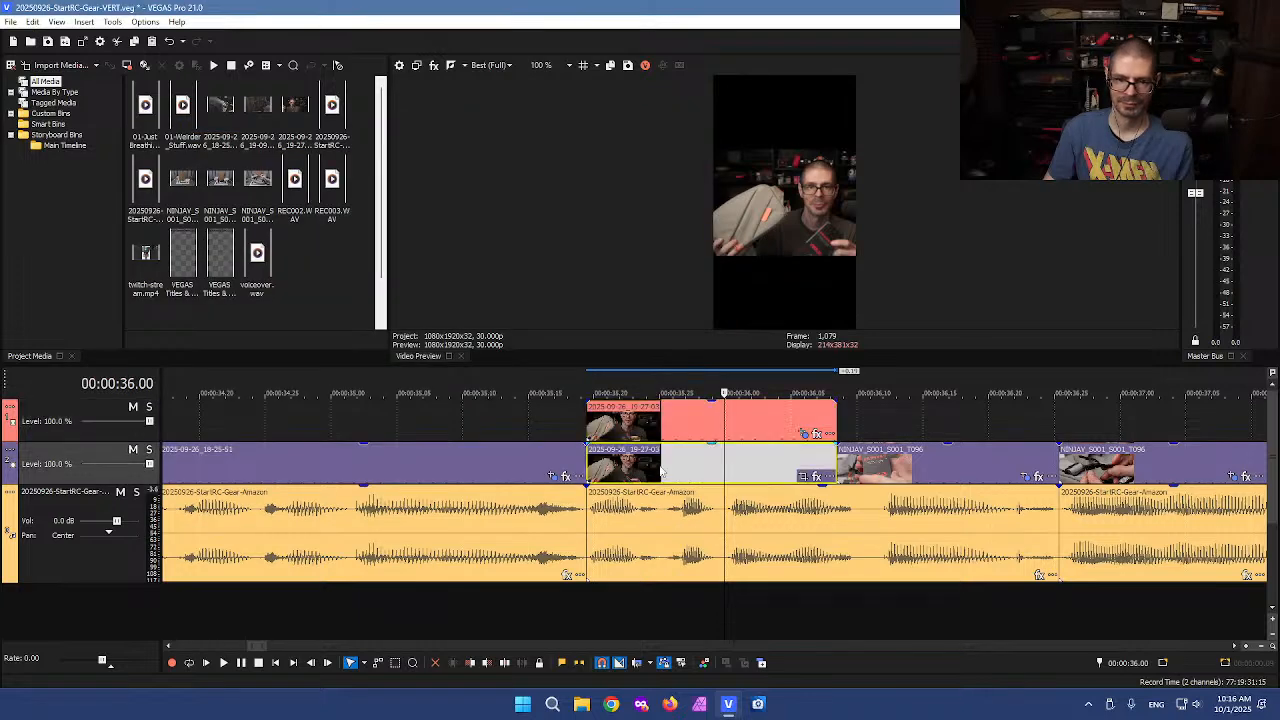
left_click(803, 476)
right_click(449, 363)
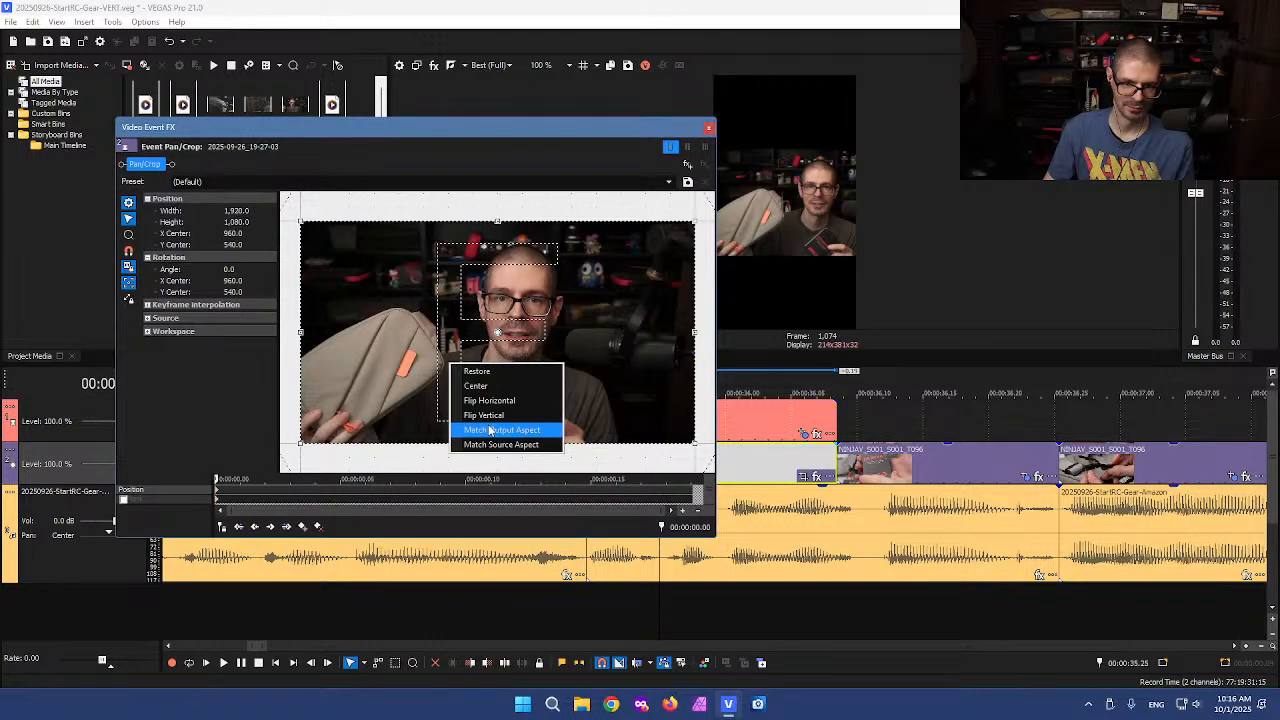
left_click(490, 430)
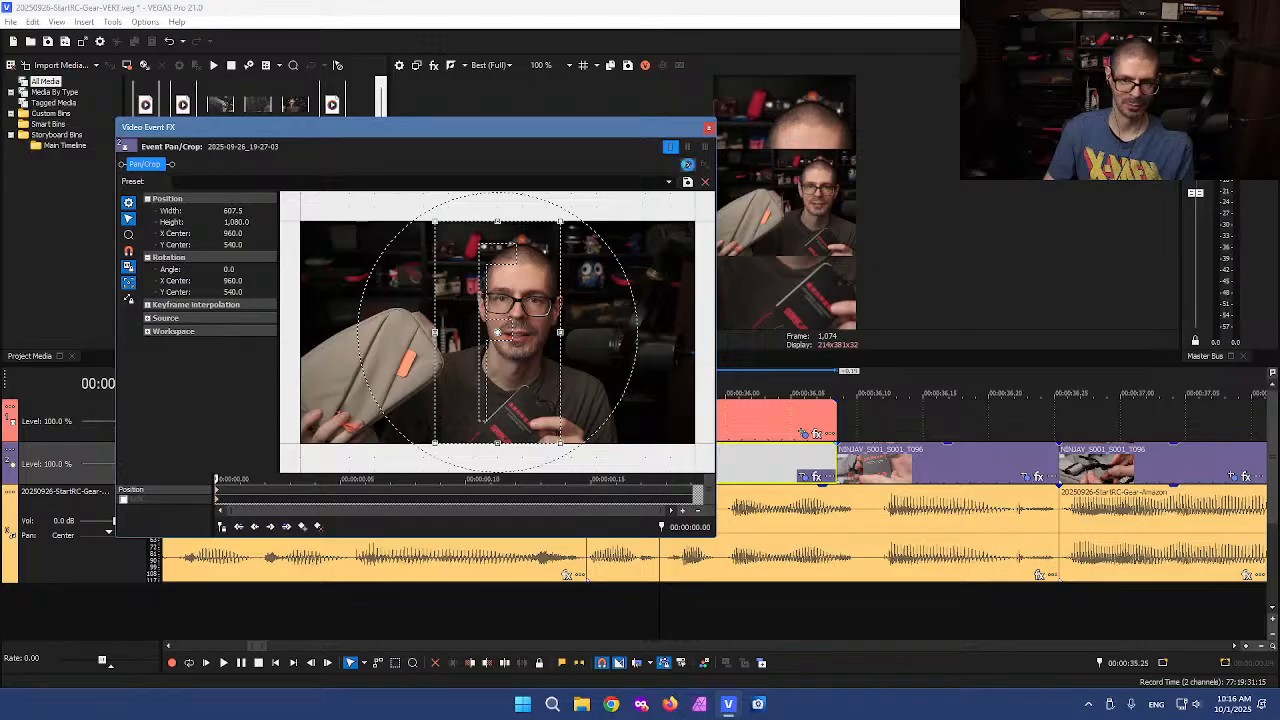
Add a Gaussian Blur effect to the lower copy as a blurred background
left_click(688, 165)
double_click(481, 327)
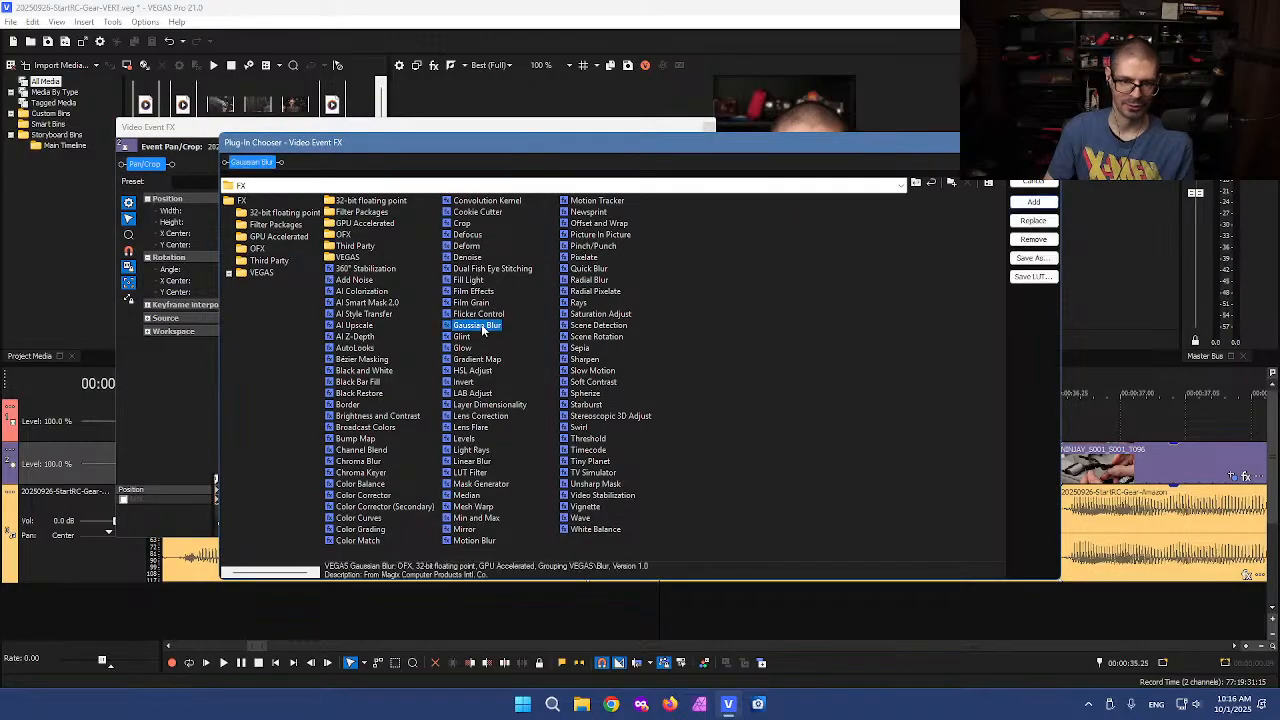
left_click(1033, 163)
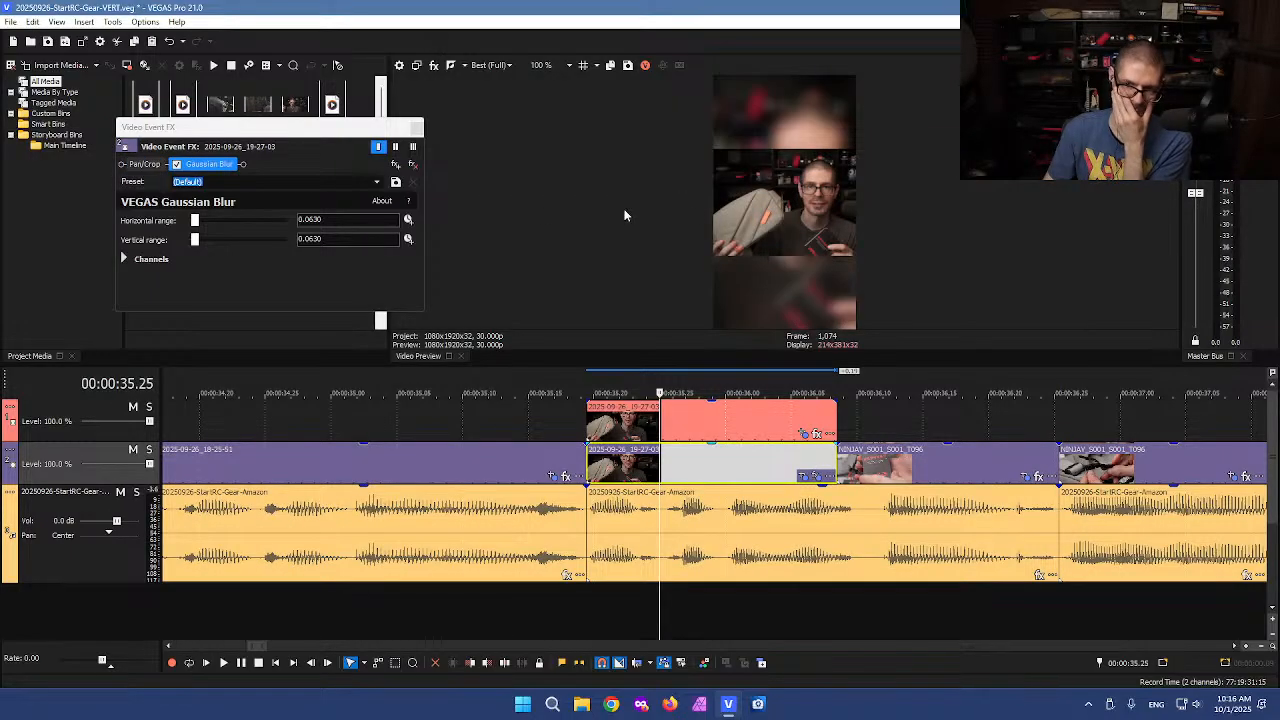
left_click(417, 127)
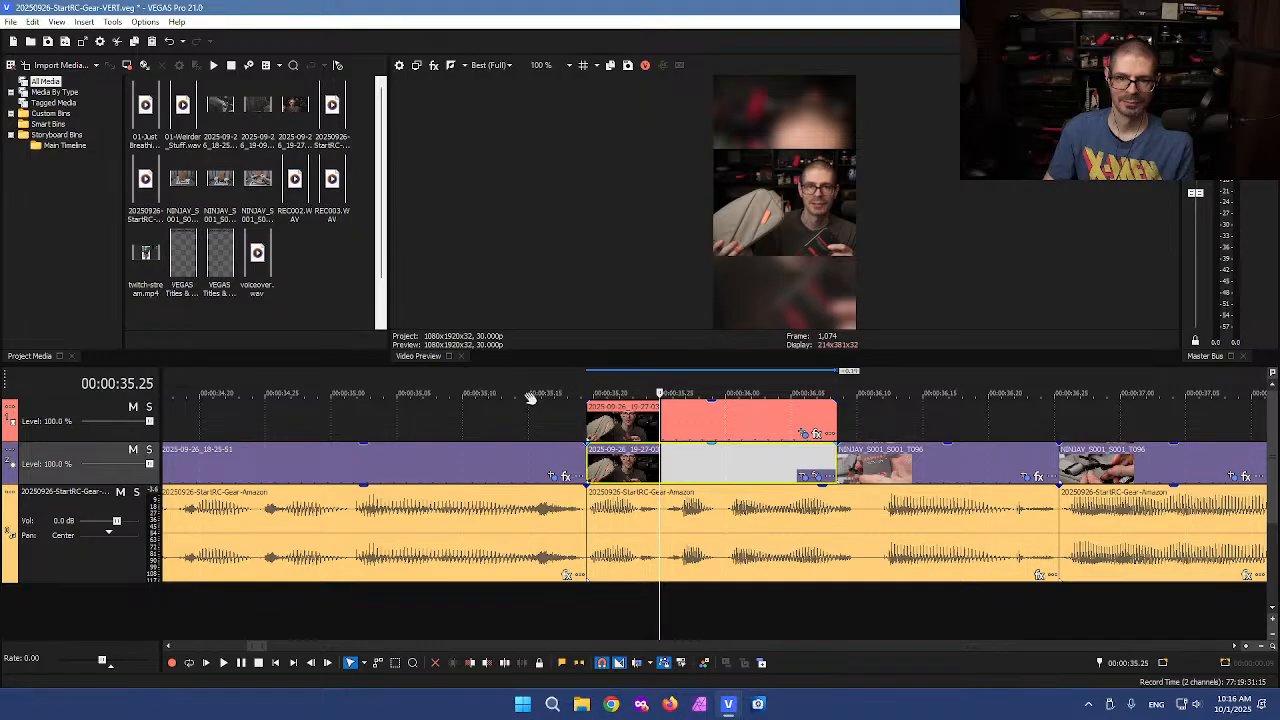
Scrub ahead and shift the crop of the next NINJAV_S001_S001_T096 event slightly right to an X center of about 2011
left_click(548, 424)
left_click_drag(545, 421, 1025, 407)
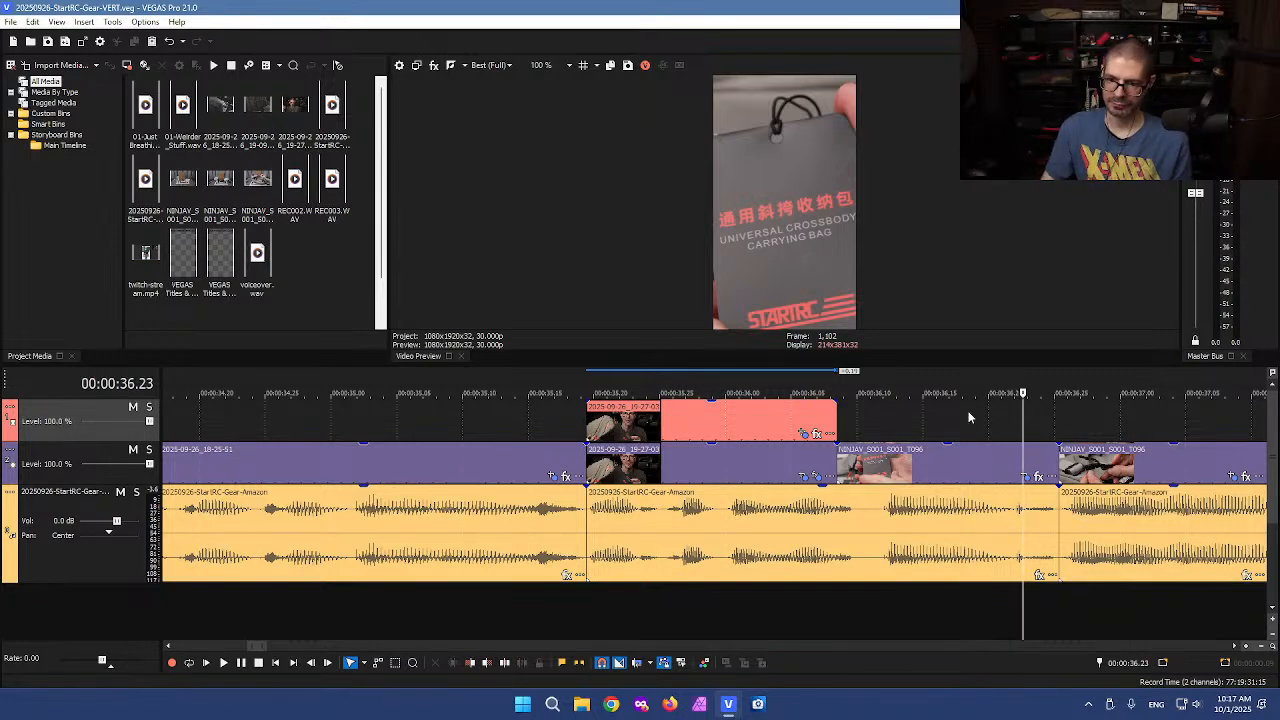
scroll(960, 430, "down", 2)
scroll(714, 430, "down", 1)
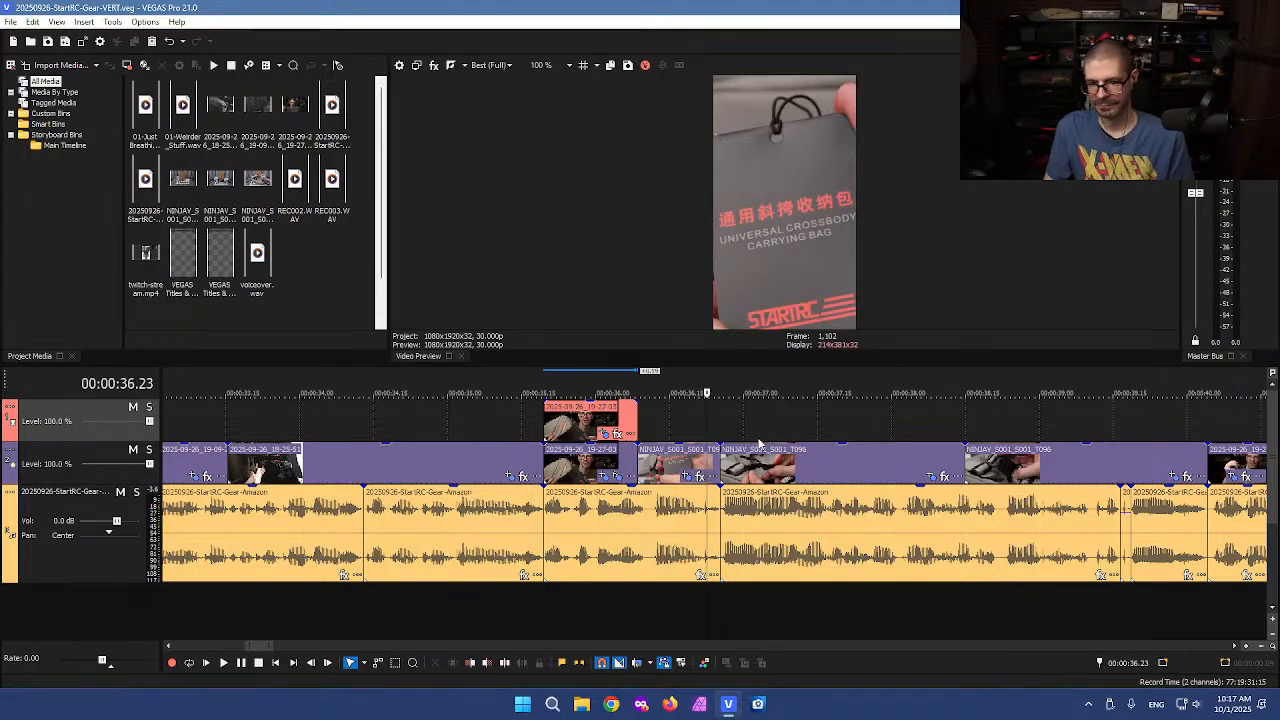
left_click_drag(708, 424, 1209, 386)
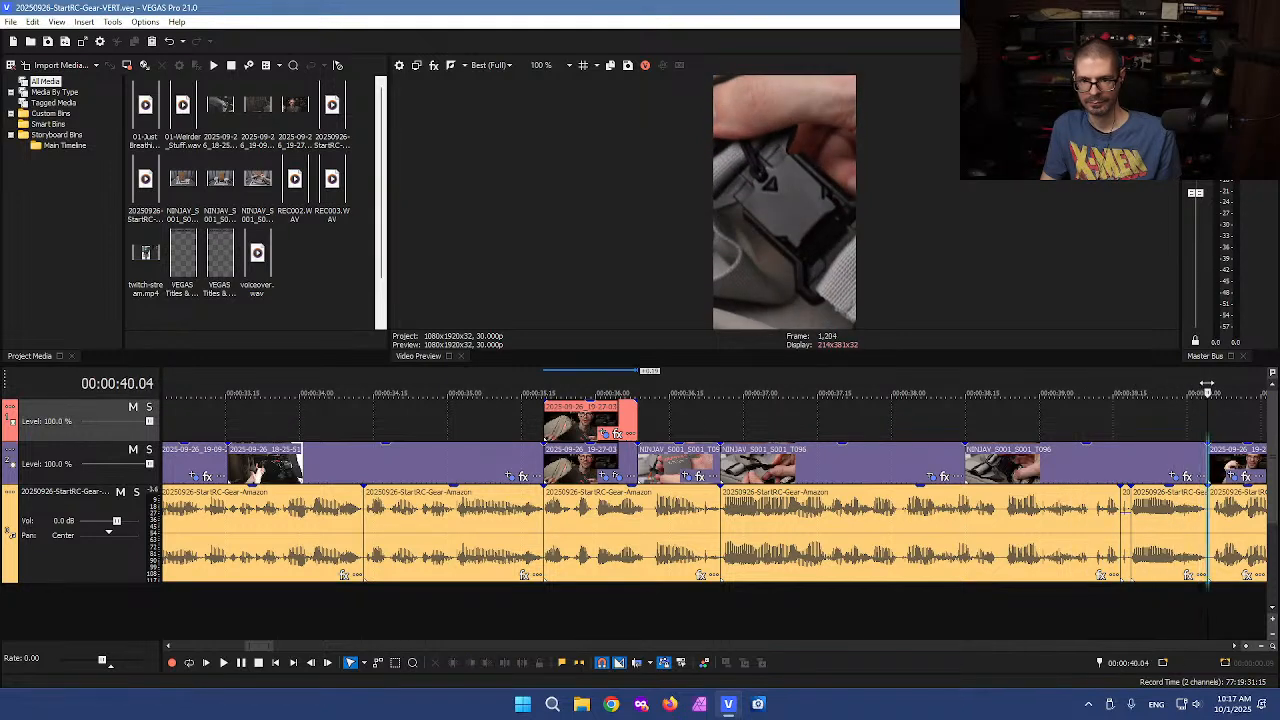
left_click(743, 428)
left_click_drag(743, 428, 1186, 381)
left_click(1172, 476)
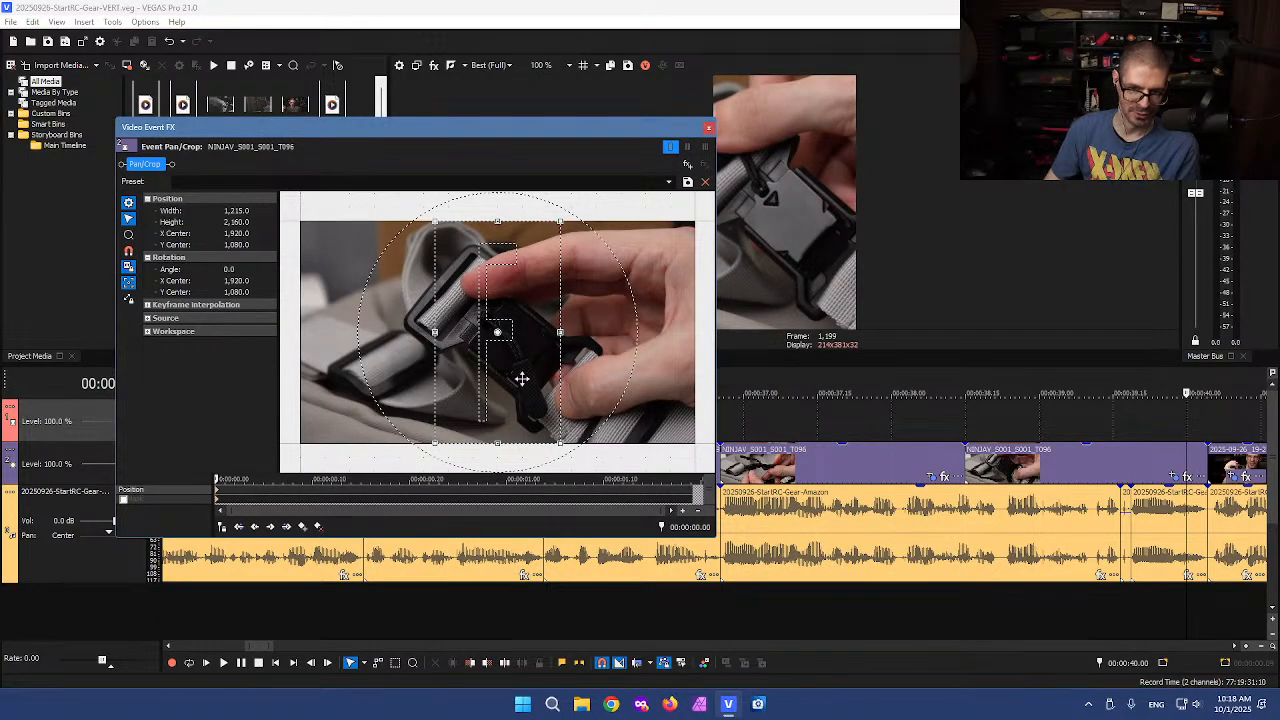
left_click_drag(521, 378, 521, 378)
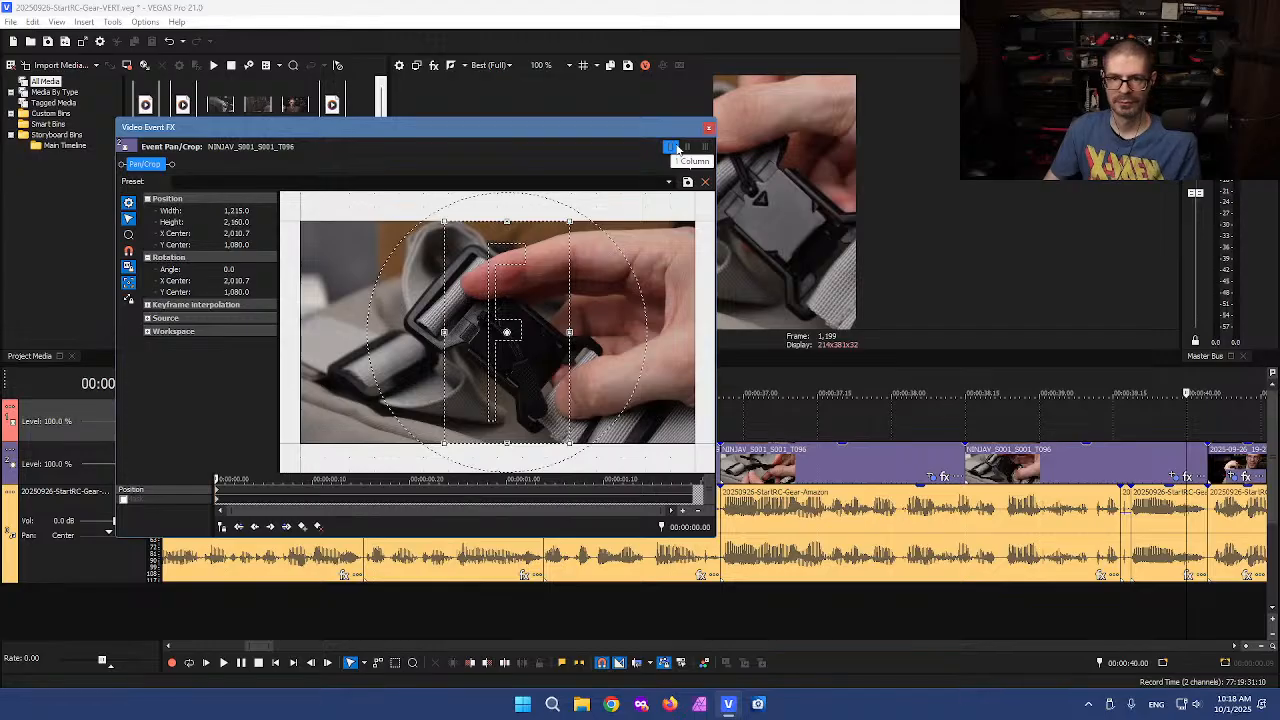
left_click(709, 127)
Nudge the crop of the following NINJAV_S001_S001_T096 event right to an X center of about 2096
key("Left")
scroll(1054, 366, "down", 2)
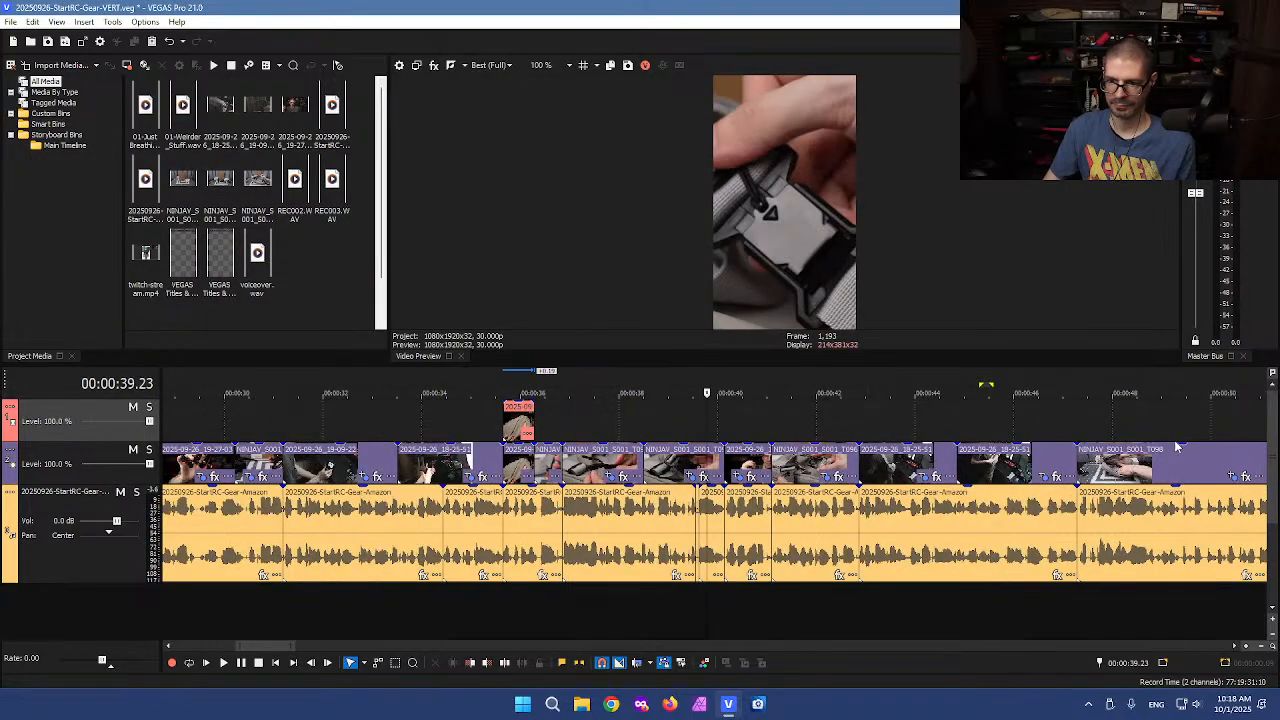
left_click_drag(709, 429, 982, 397)
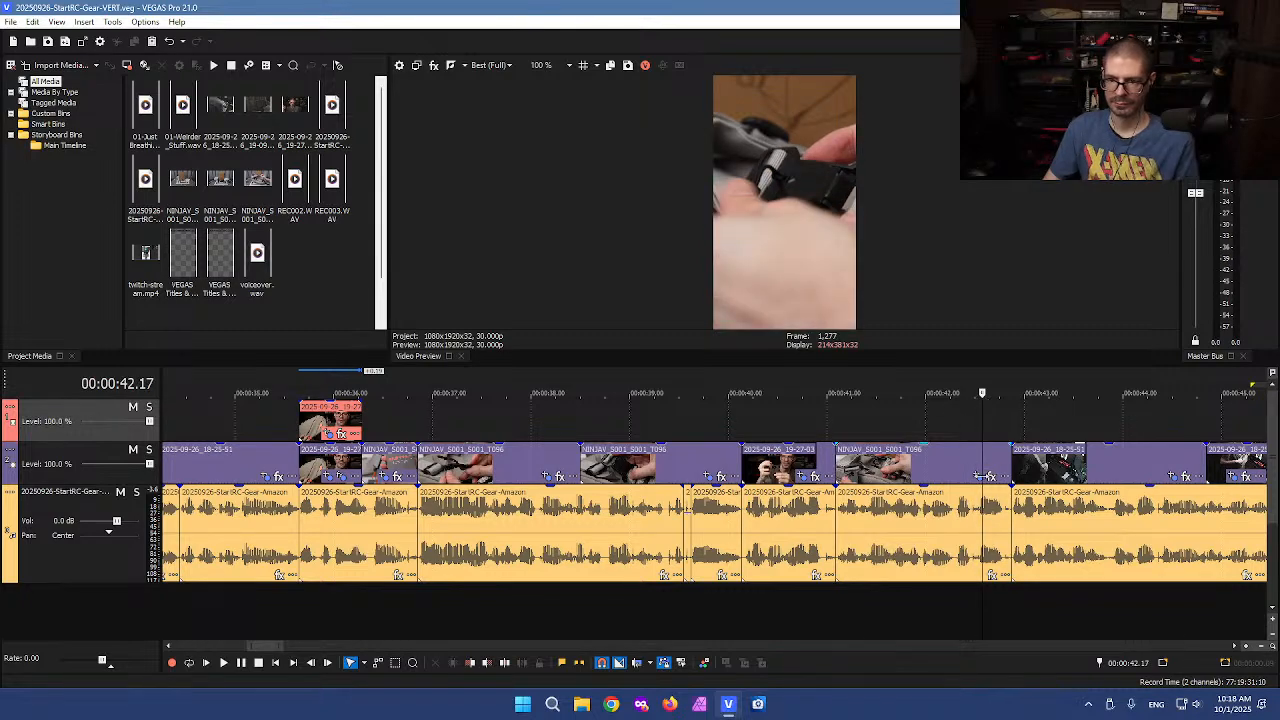
left_click(978, 476)
key("Right")
key("Right")
key("Right")
key("Right")
key("Right")
key("Right")
key("Right")
key("Right")
key("Right")
key("Right")
key("Right")
key("Right")
key("Right")
key("Right")
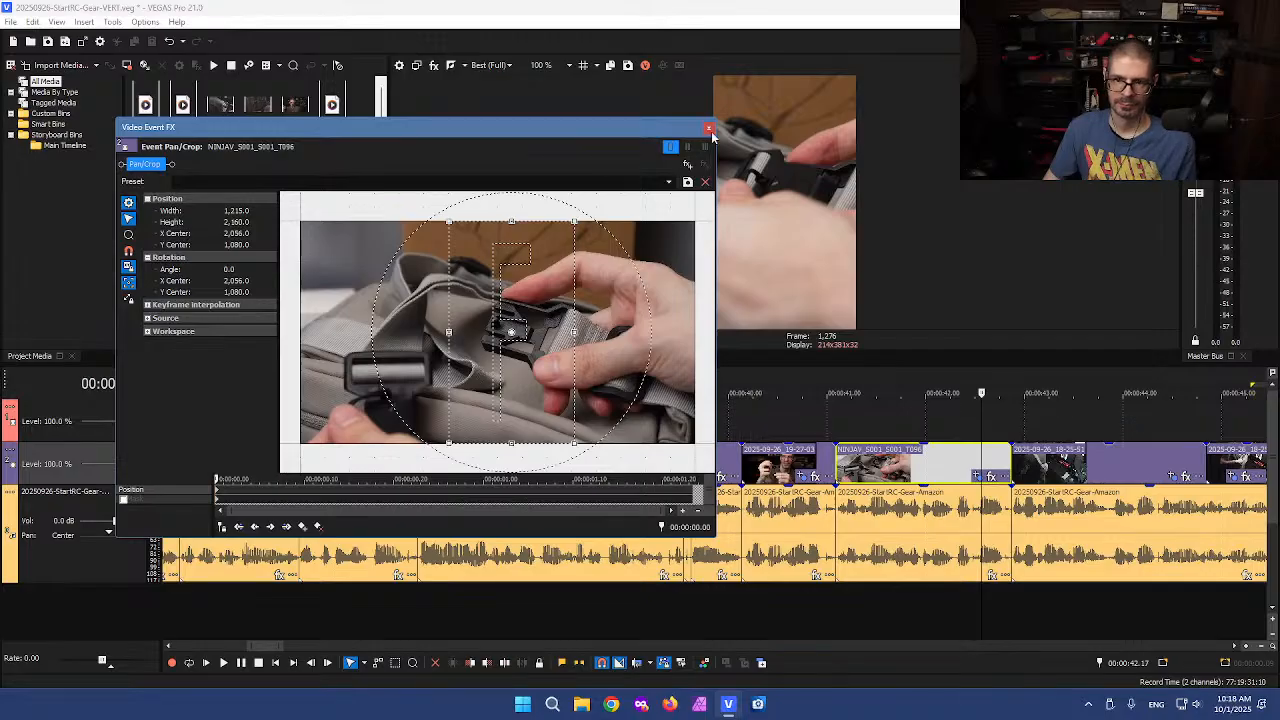
left_click(708, 128)
Zoom and scrub through the following clips to review their framing
left_click(856, 420)
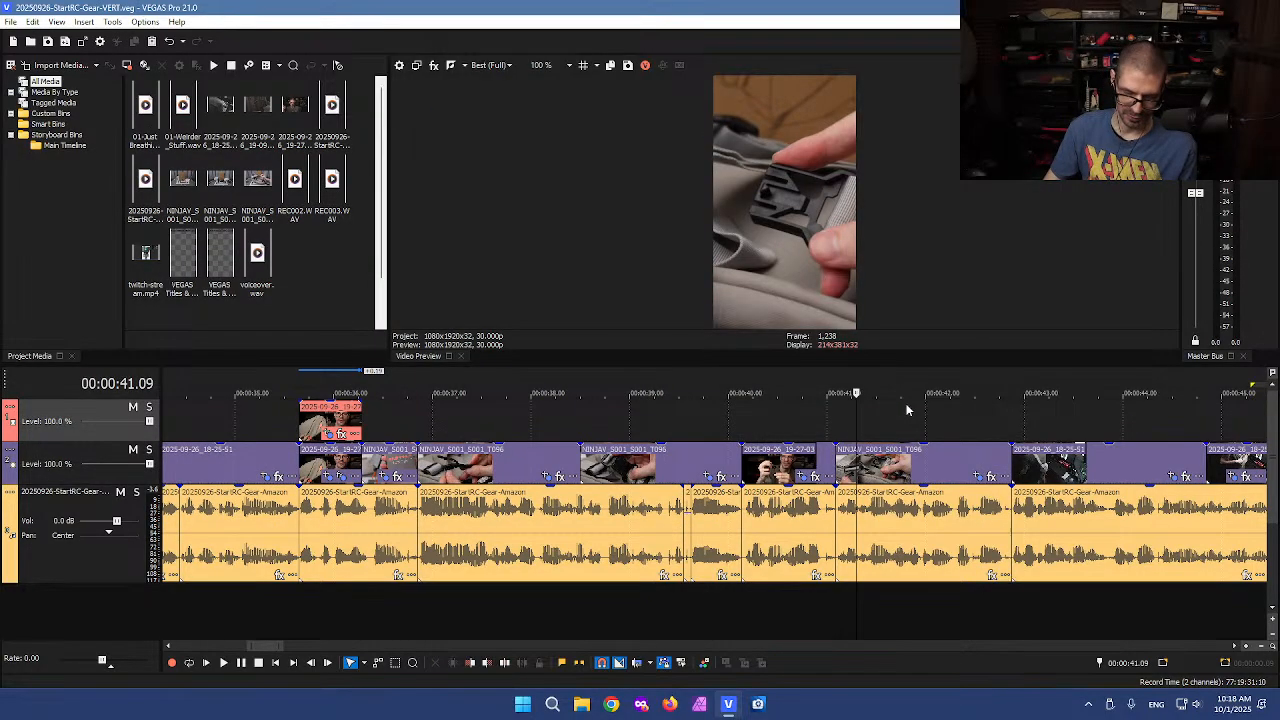
scroll(892, 440, "up", 3)
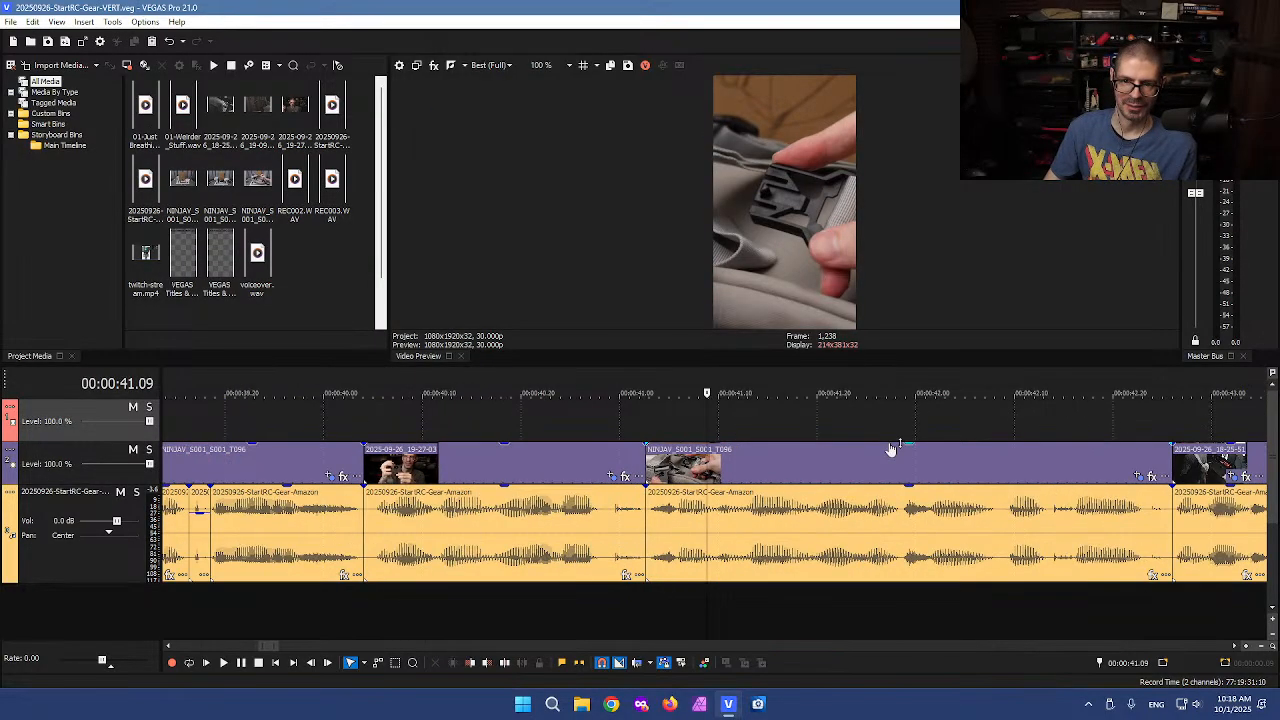
left_click(650, 409)
left_click_drag(723, 411, 1040, 392)
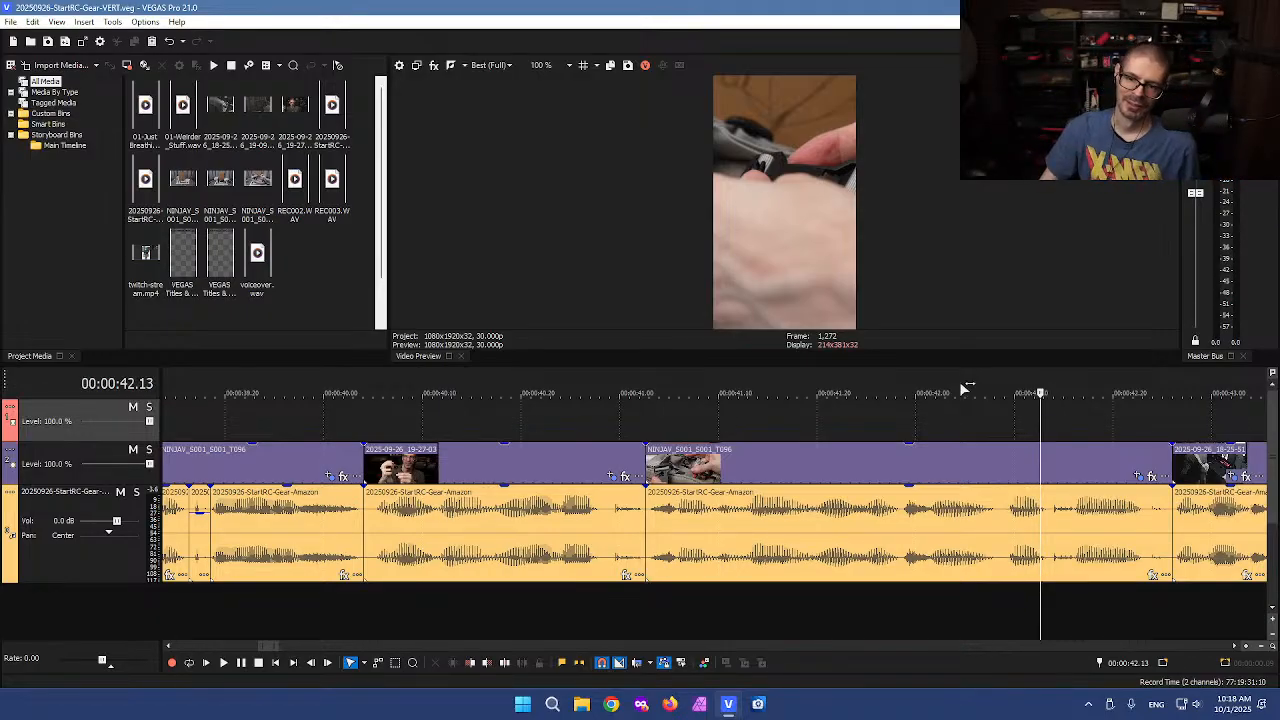
mouse_move(1040, 417)
left_mouse_down()
mouse_move(592, 396)
mouse_move(1054, 400)
left_mouse_up()
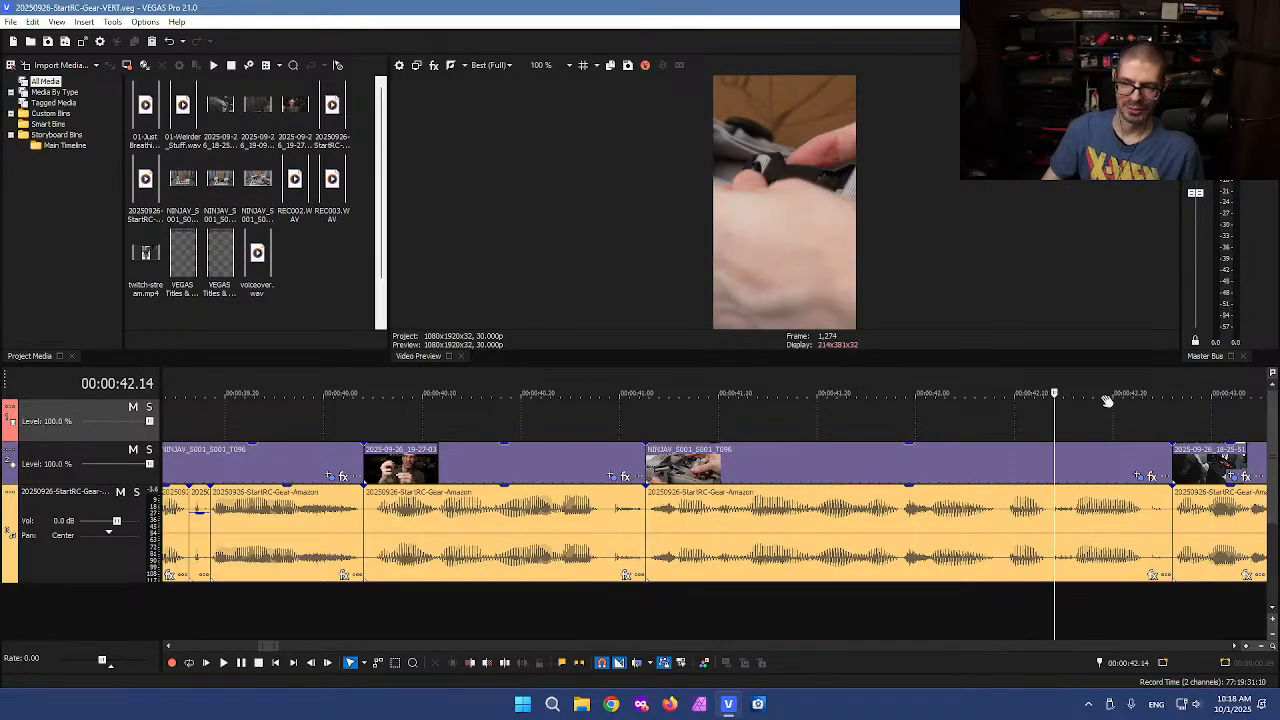
scroll(901, 449, "down", 2)
left_click_drag(706, 423, 830, 418)
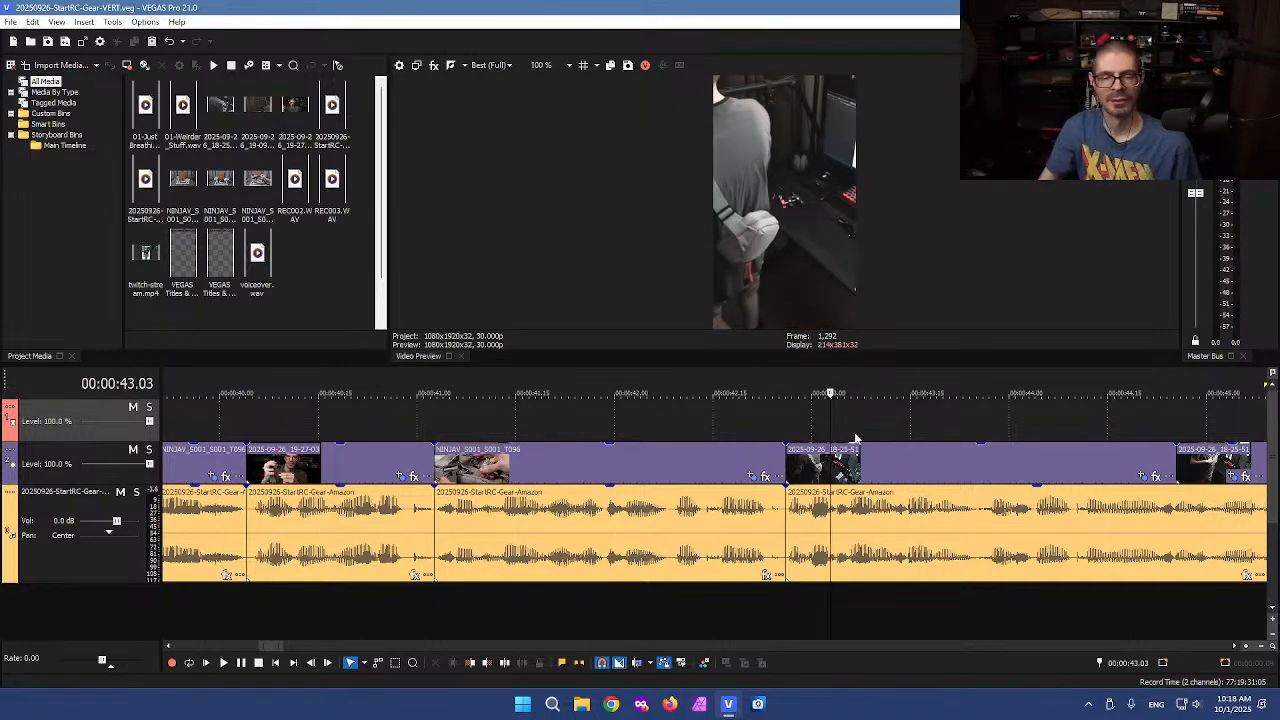
scroll(828, 432, "down", 2)
left_click_drag(695, 429, 718, 400)
Move the crop of the 2025-09-26_18-25-51 event left to an X center of 720
left_click(845, 477)
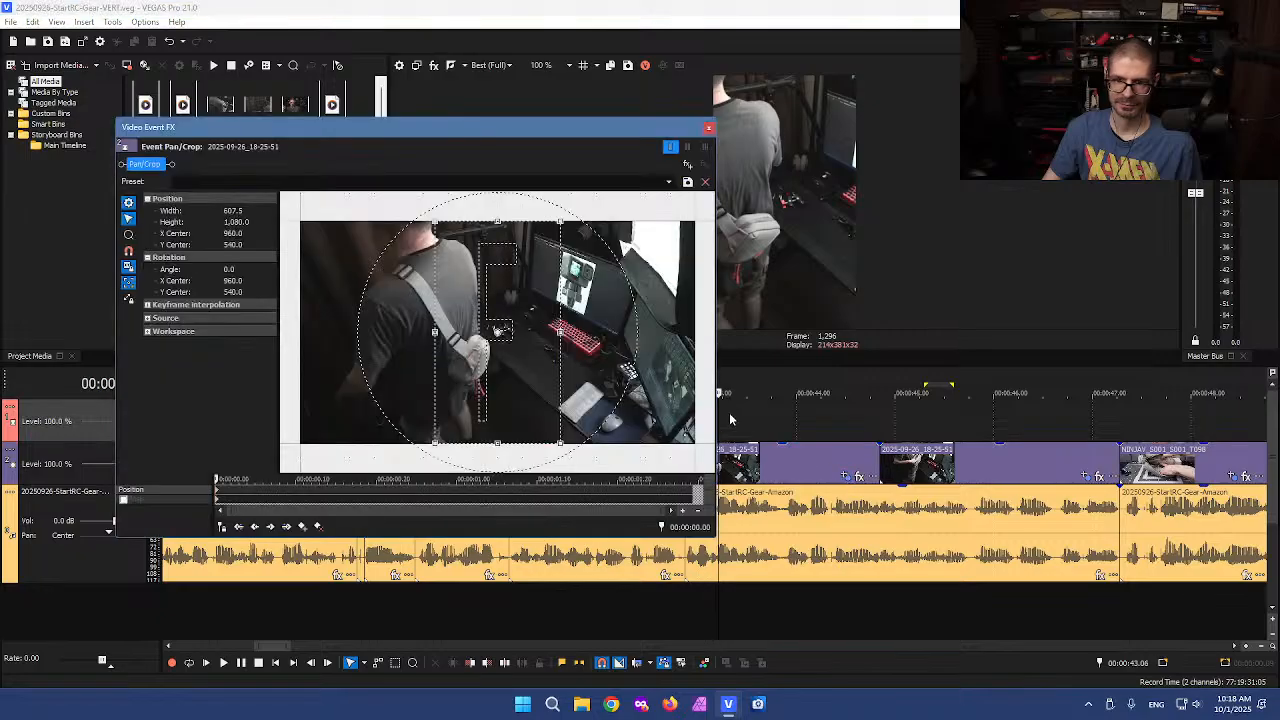
left_click_drag(505, 380, 453, 379)
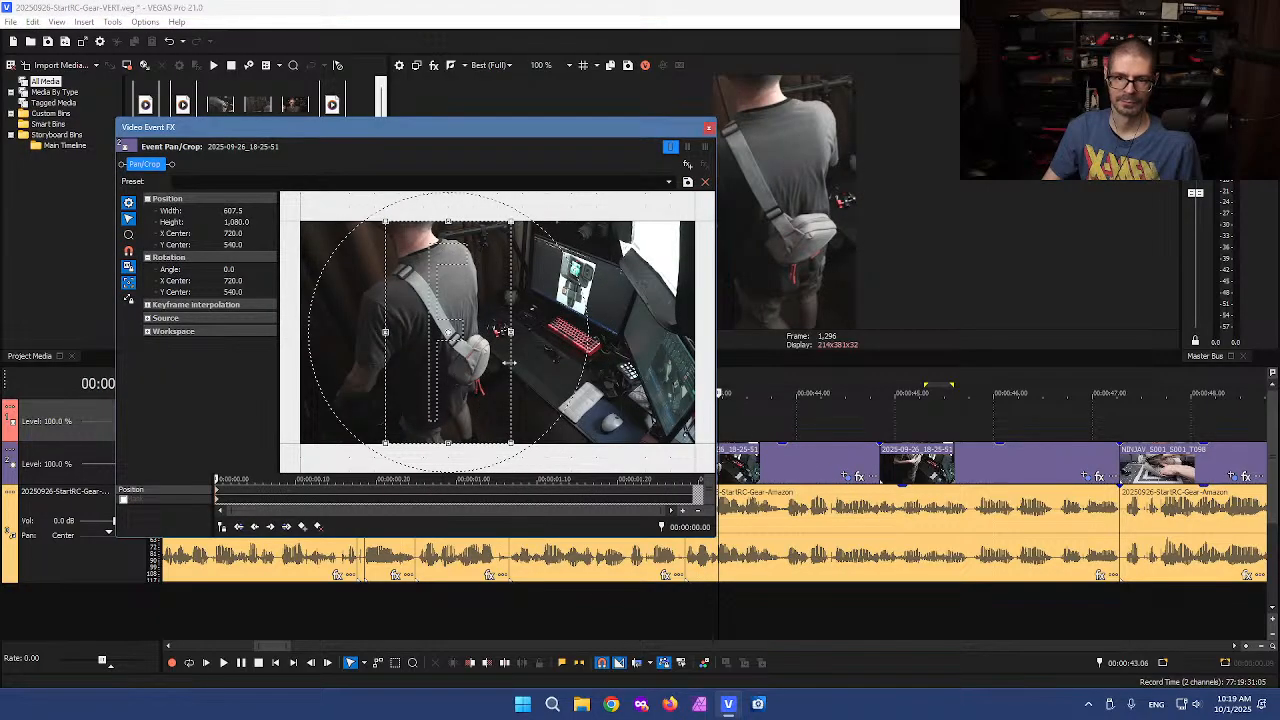
left_click(708, 131)
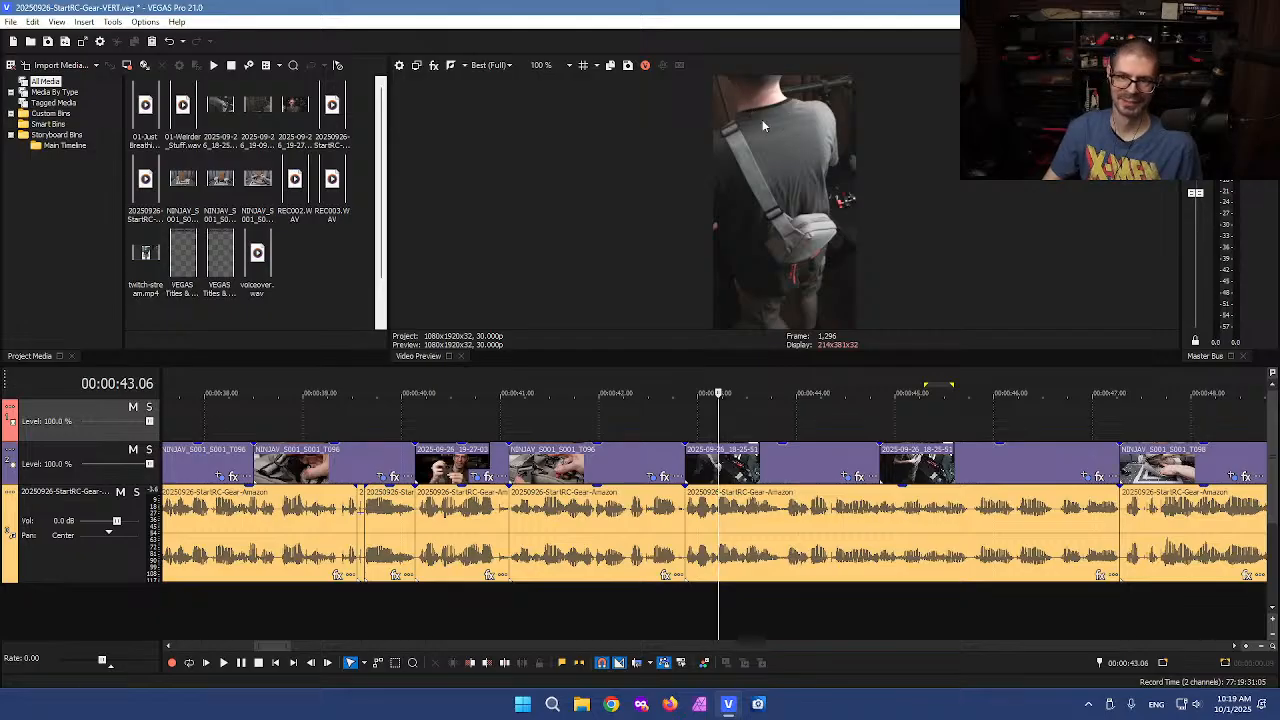
Scrub through the 2025-09-26_18-25-51 event to review its new framing
left_click(721, 429)
mouse_move(721, 429)
left_mouse_down()
mouse_move(674, 426)
mouse_move(879, 443)
mouse_move(700, 437)
left_mouse_up()
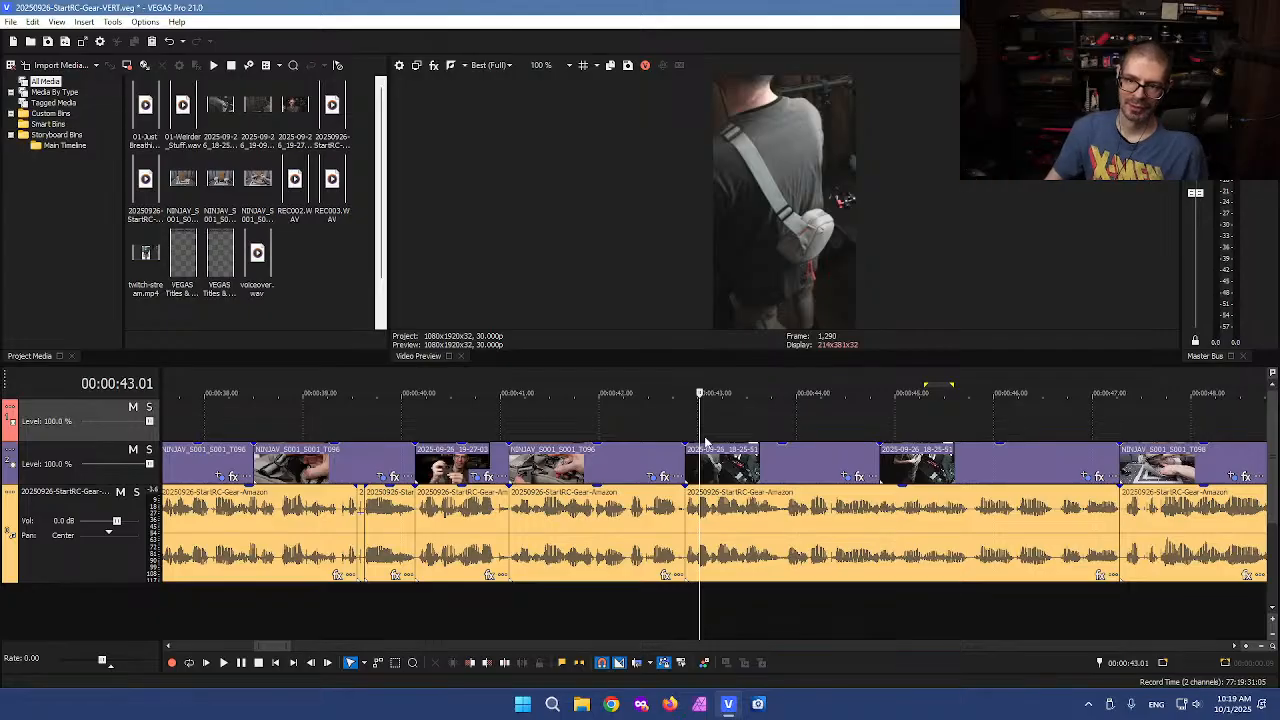
left_click_drag(703, 440, 818, 455)
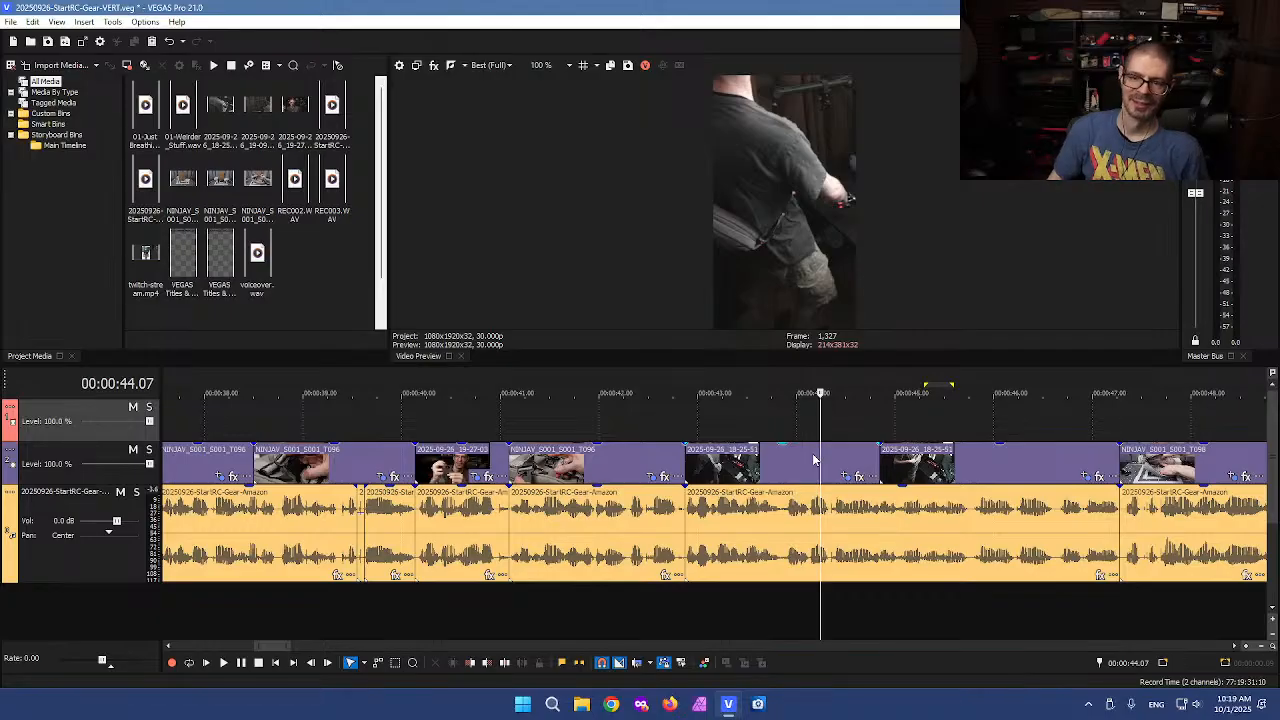
mouse_move(820, 430)
left_mouse_down()
mouse_move(674, 425)
mouse_move(920, 428)
mouse_move(697, 431)
mouse_move(827, 421)
left_mouse_up()
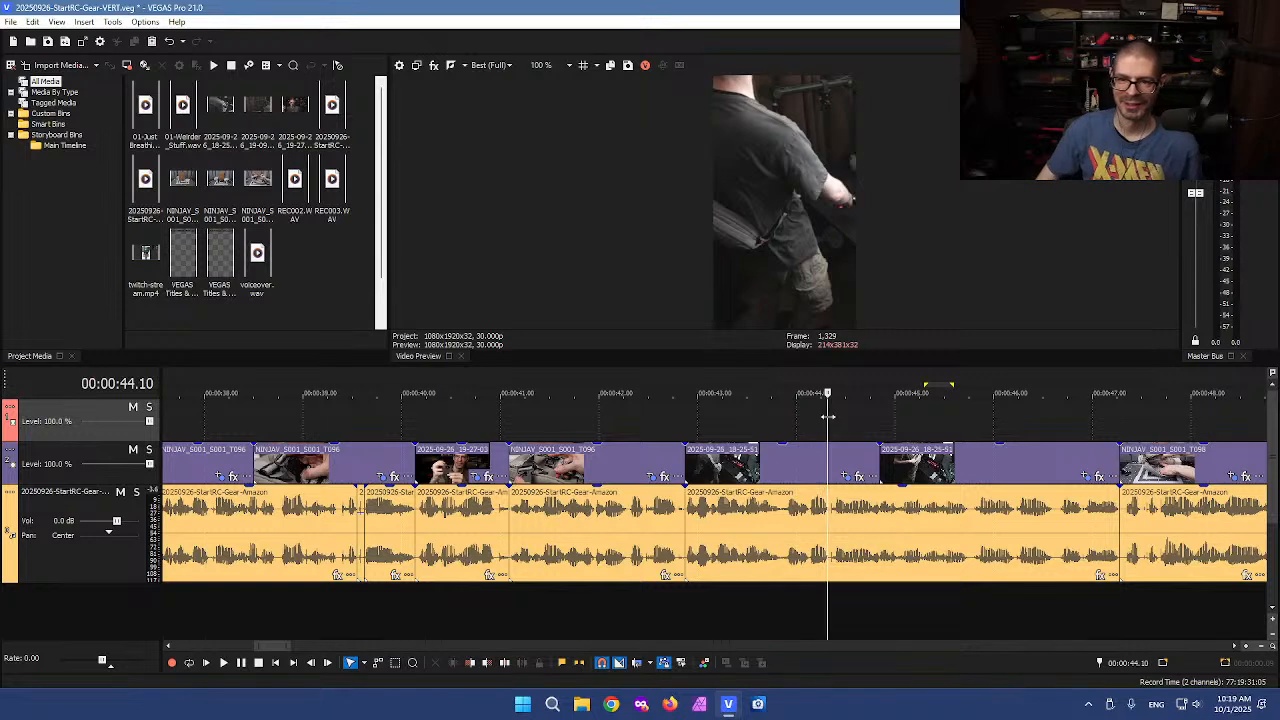
left_click_drag(826, 430, 742, 440)
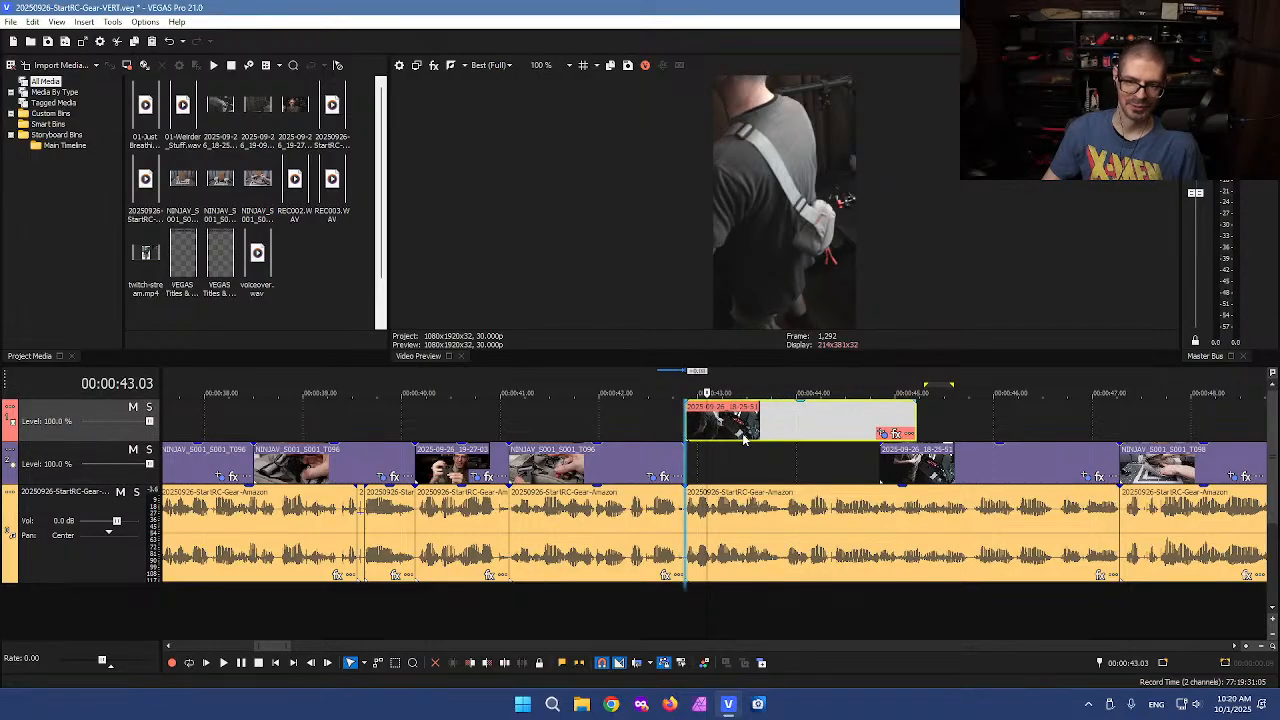
left_click_drag(915, 415, 1003, 420)
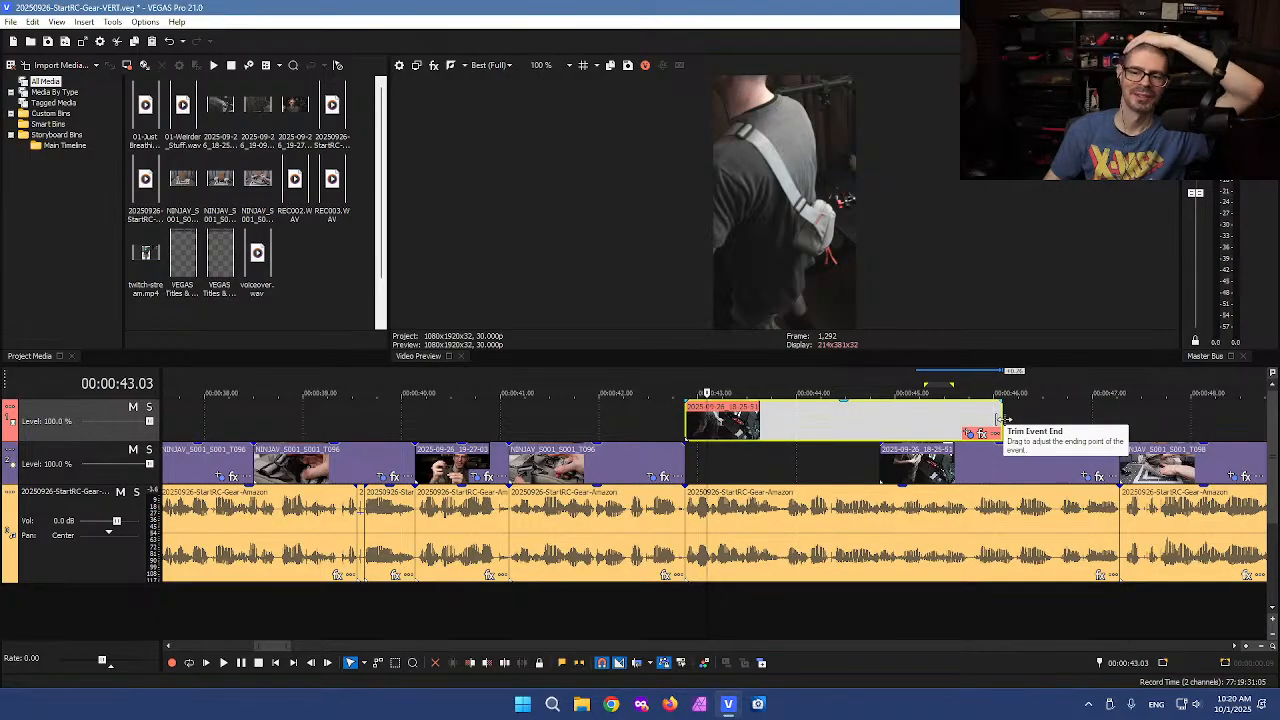
left_click_drag(999, 421, 878, 421)
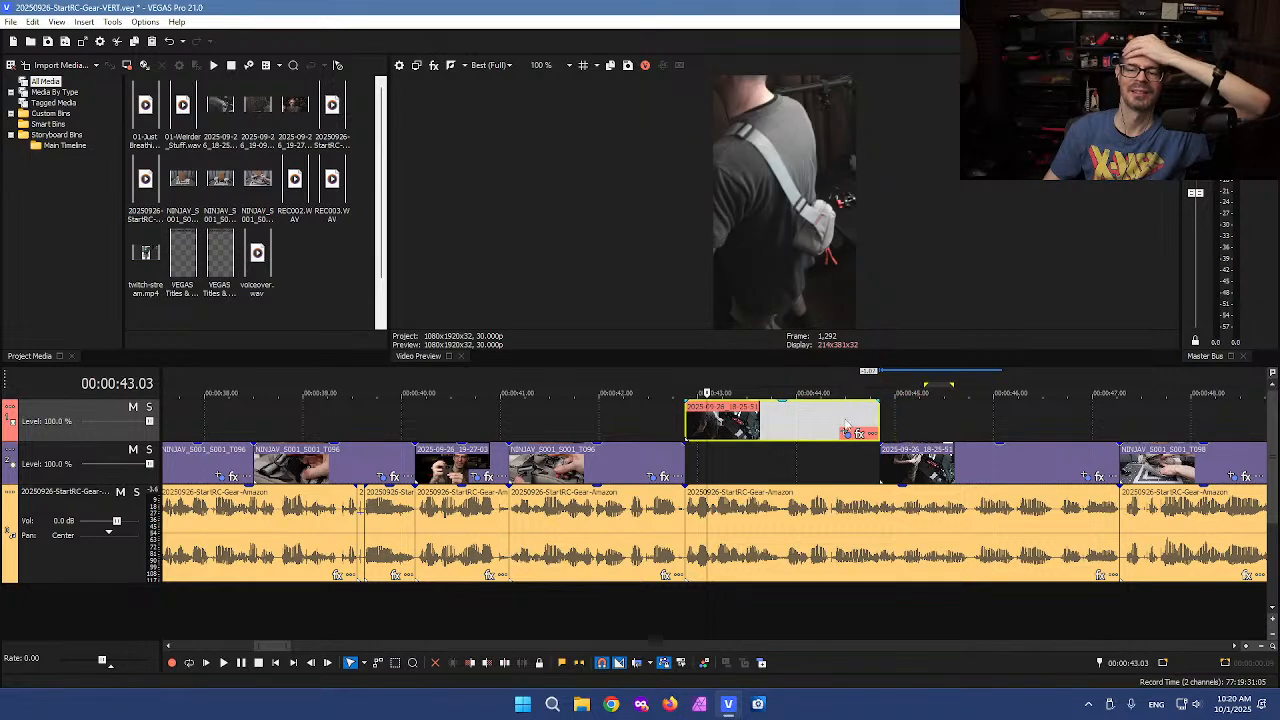
left_click_drag(767, 430, 770, 450)
Scrub through the end of the NINJAV_S001_S001_T096 event before the 2025-09-26_18-25-51 clip to review its framing
left_click(753, 420)
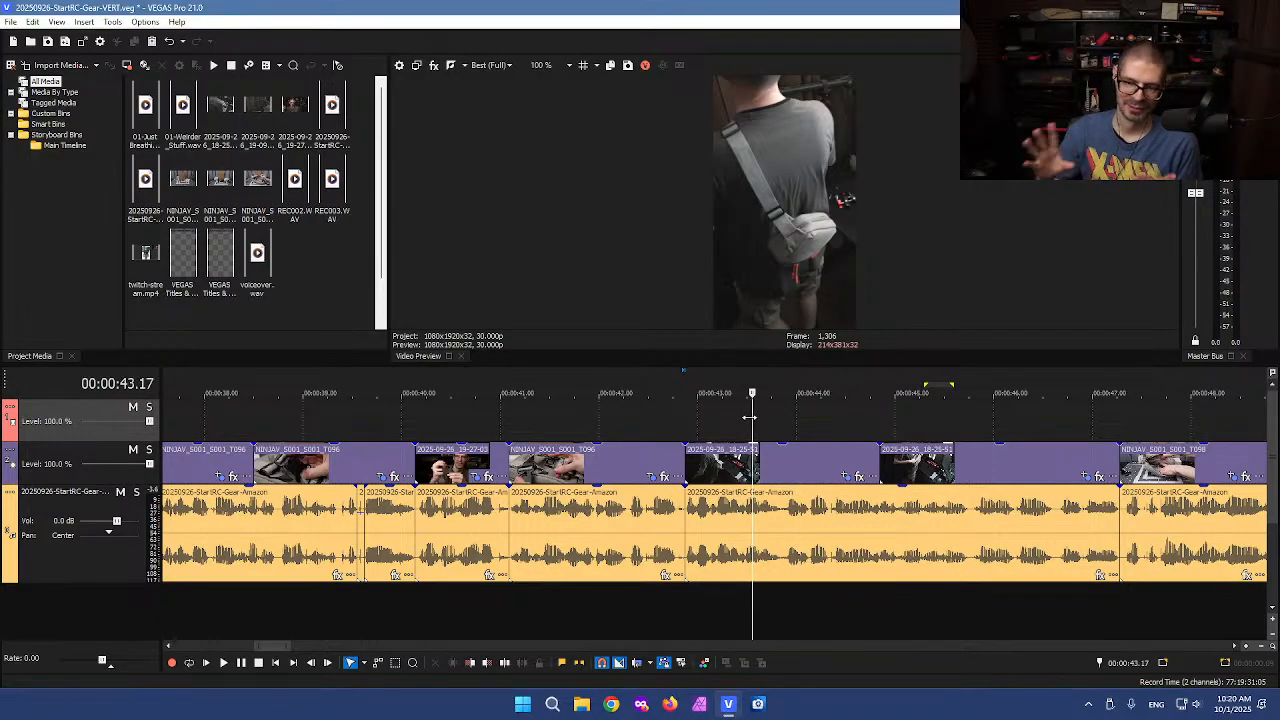
left_click(700, 423)
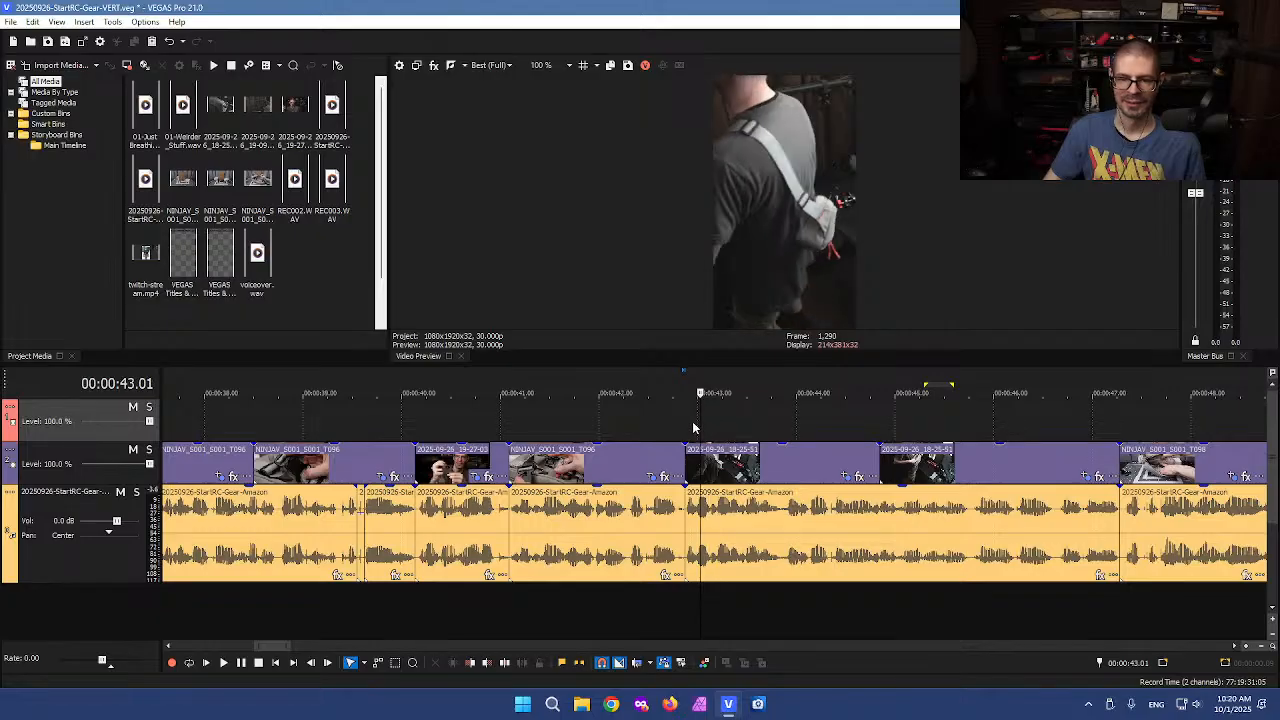
left_click(669, 428)
left_click_drag(667, 423, 630, 414)
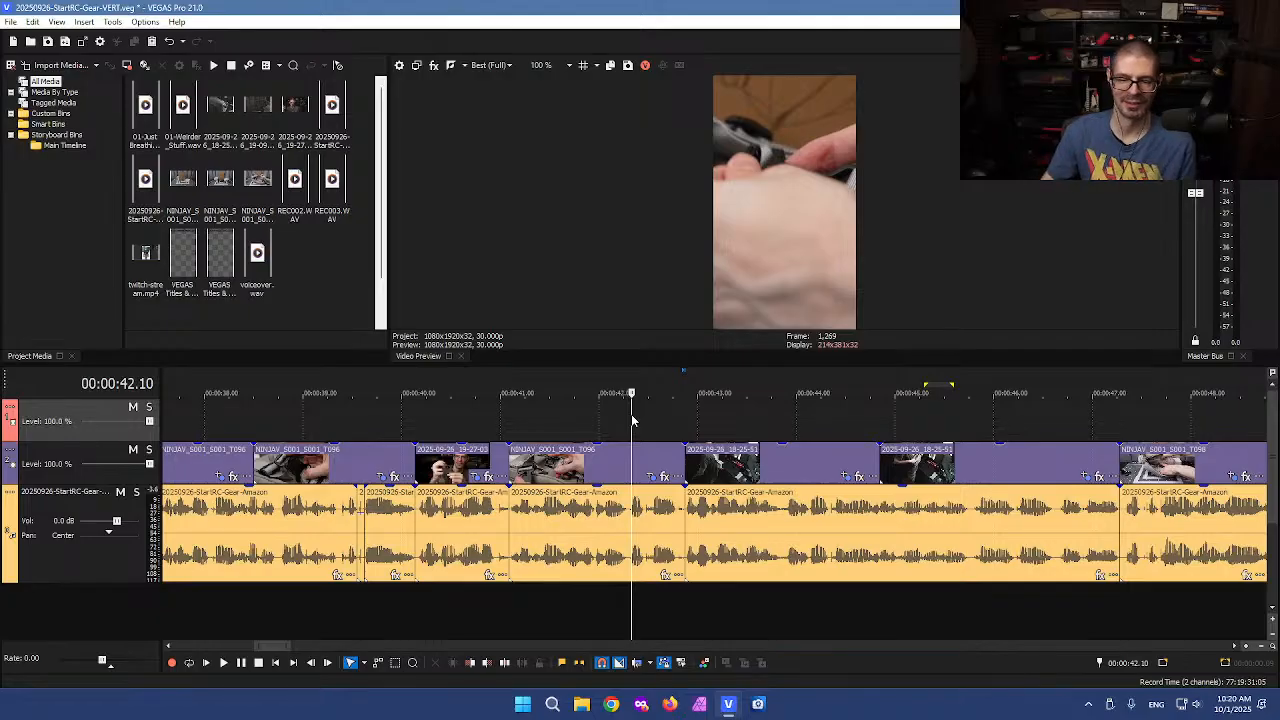
left_click(675, 426)
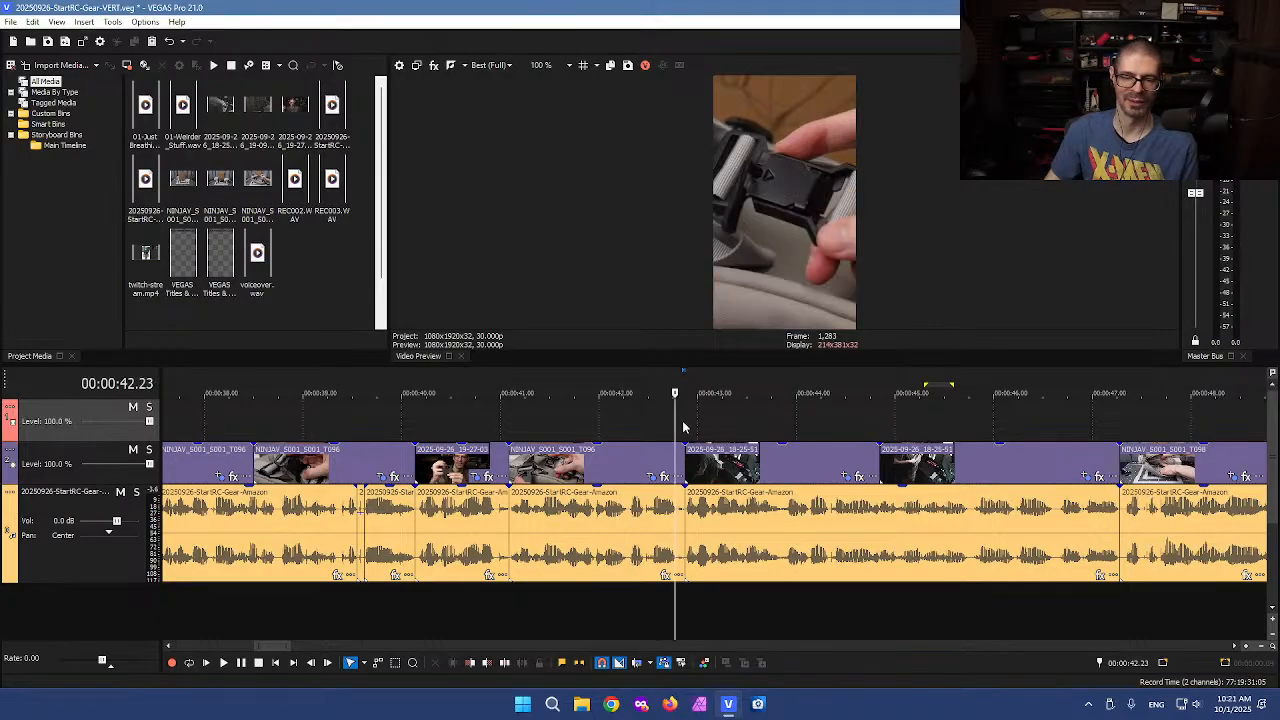
mouse_move(674, 420)
left_mouse_down()
mouse_move(698, 422)
mouse_move(620, 426)
mouse_move(714, 426)
mouse_move(661, 419)
left_mouse_up()
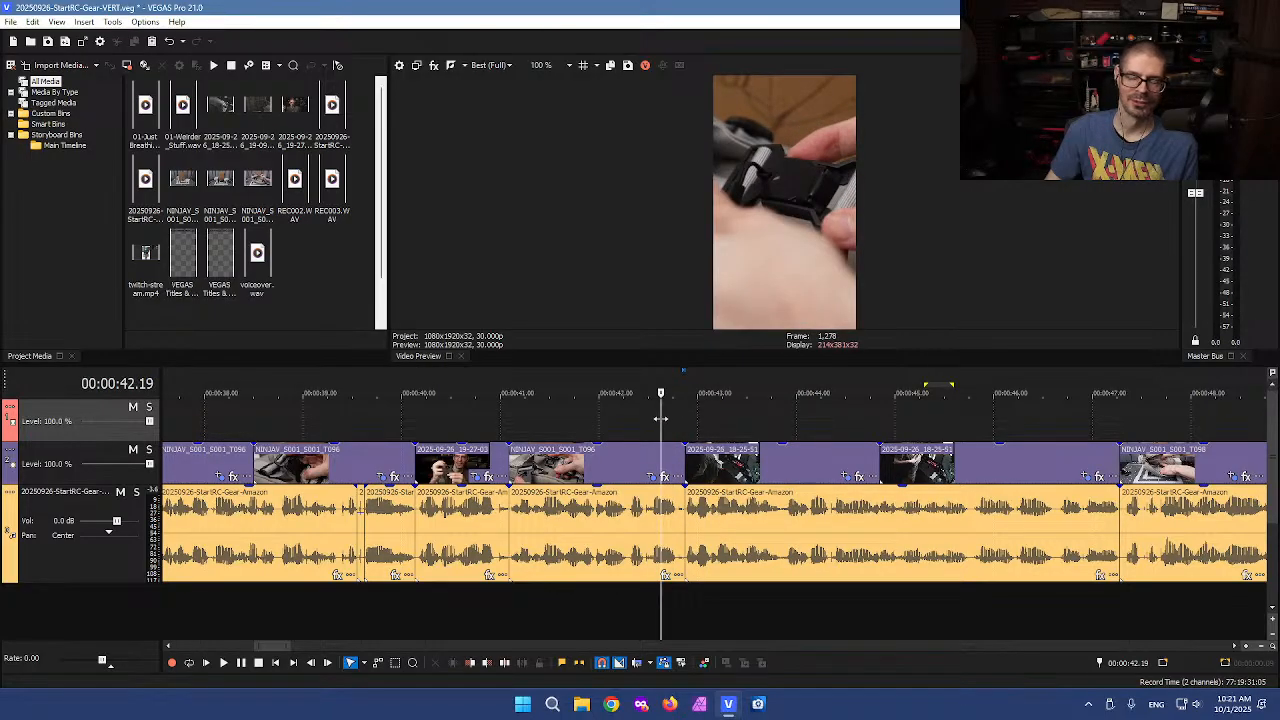
mouse_move(661, 419)
left_mouse_down()
mouse_move(688, 420)
mouse_move(650, 419)
left_mouse_up()
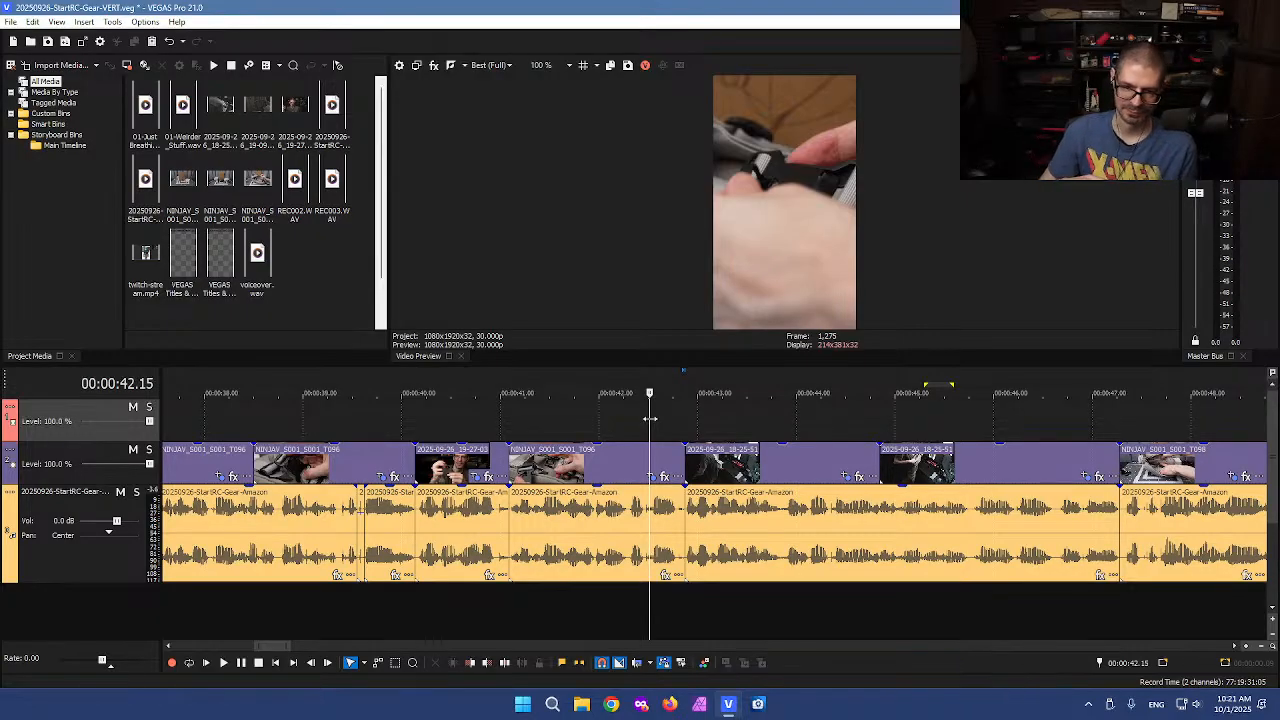
left_click_drag(650, 418, 615, 426)
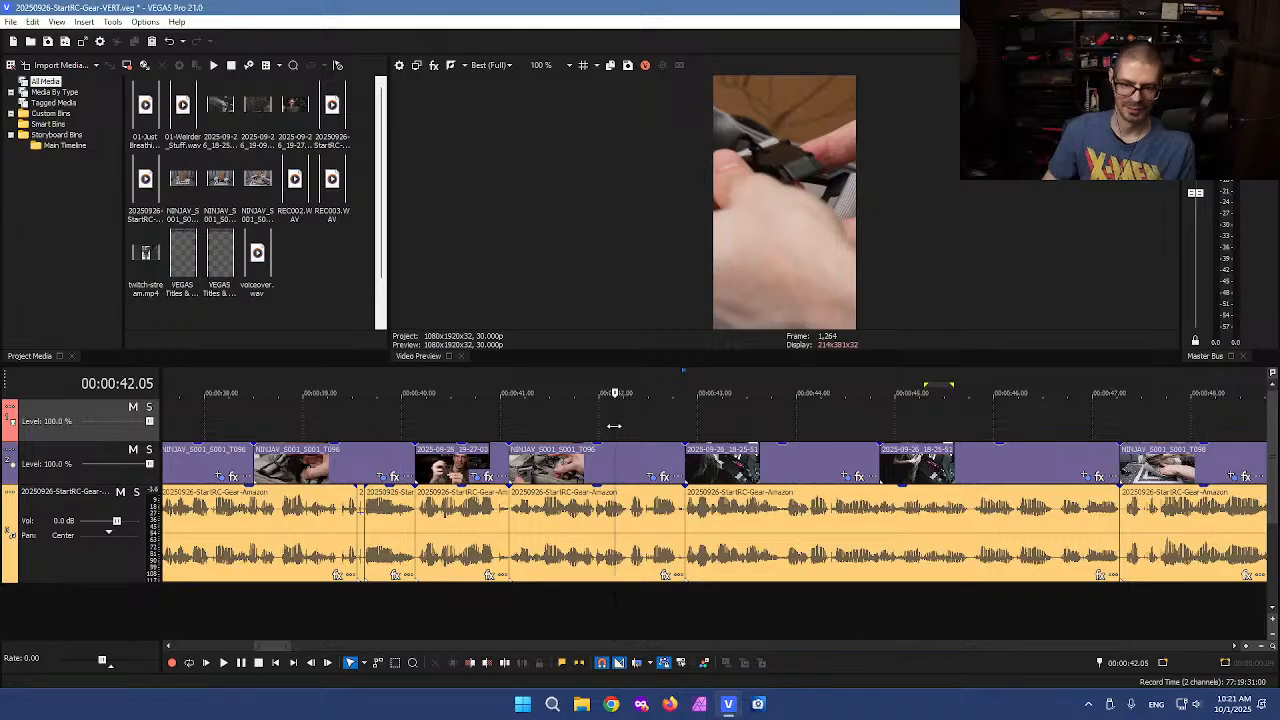
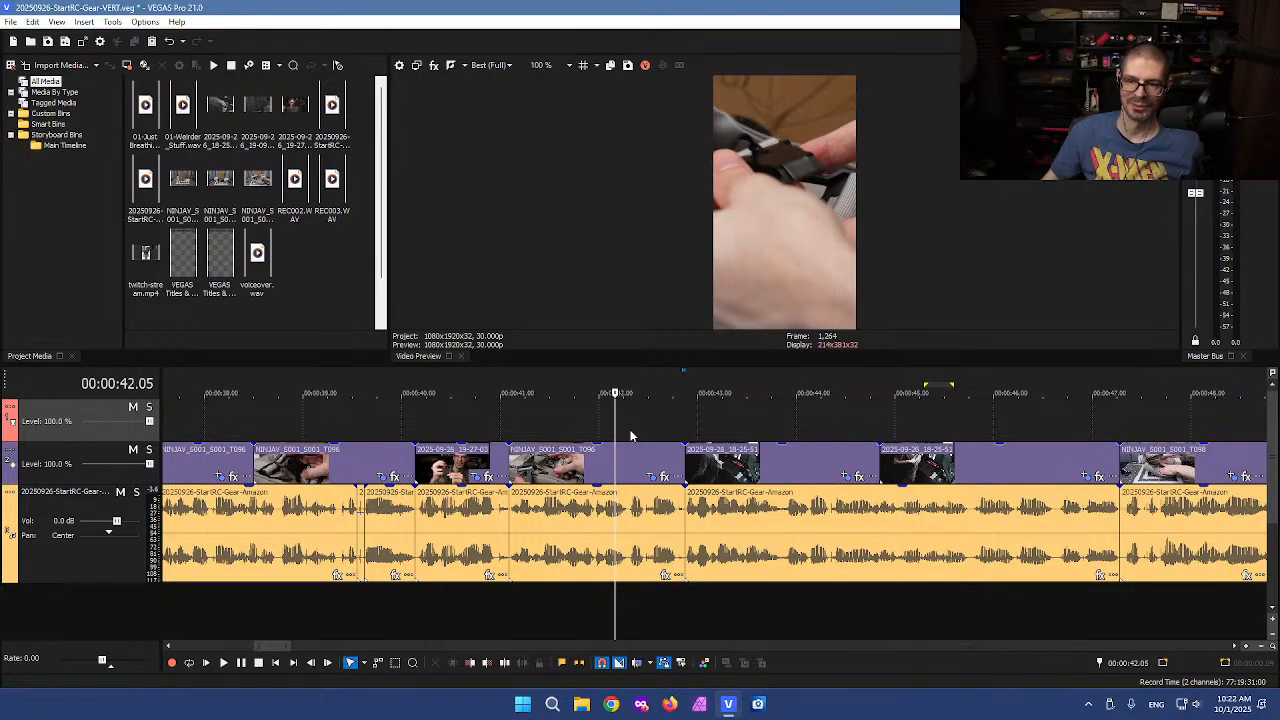
Scrub back and forth around the 42-second mark to review the transition into the 2025-09-26_18-25-51 clip
left_click(642, 431)
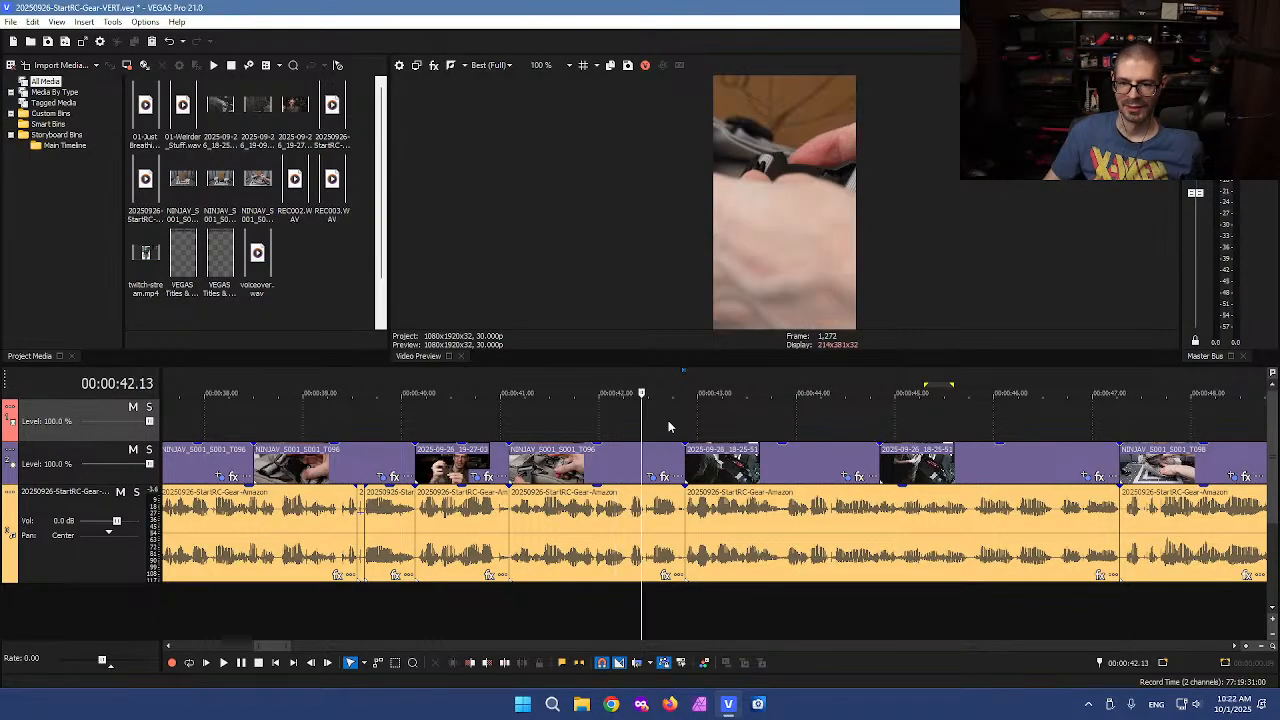
left_click(668, 420)
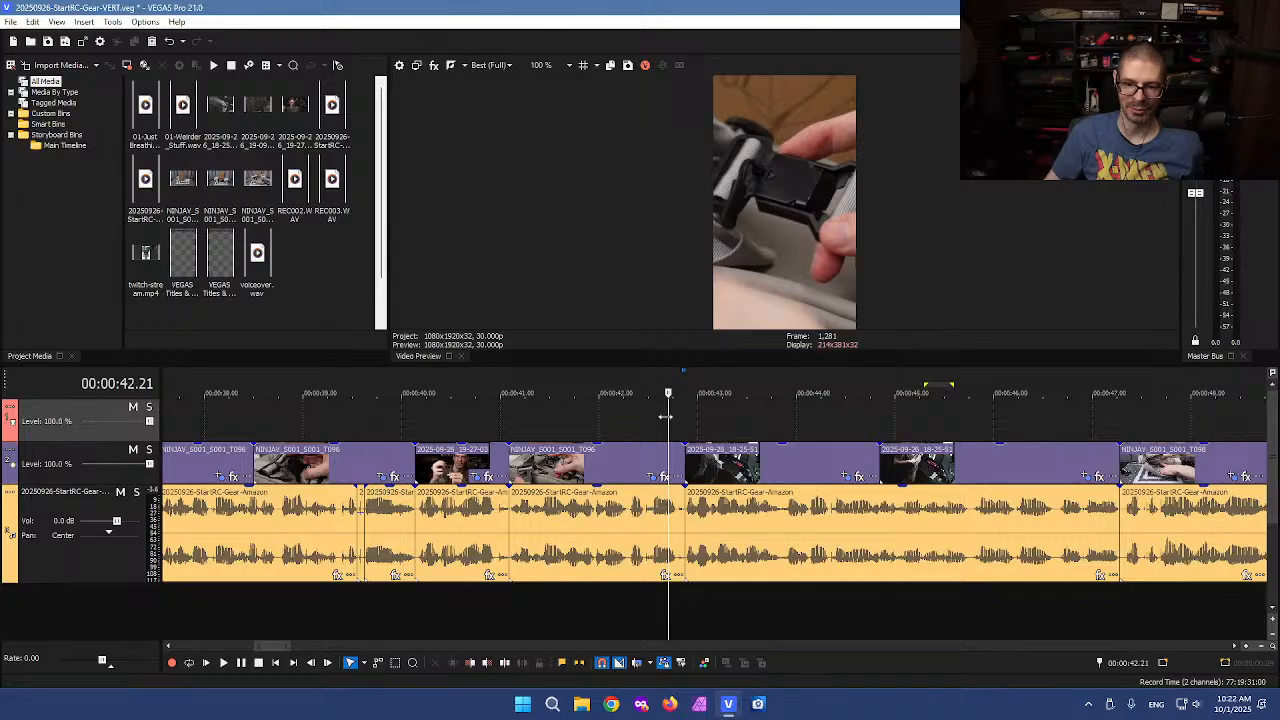
left_click(667, 417)
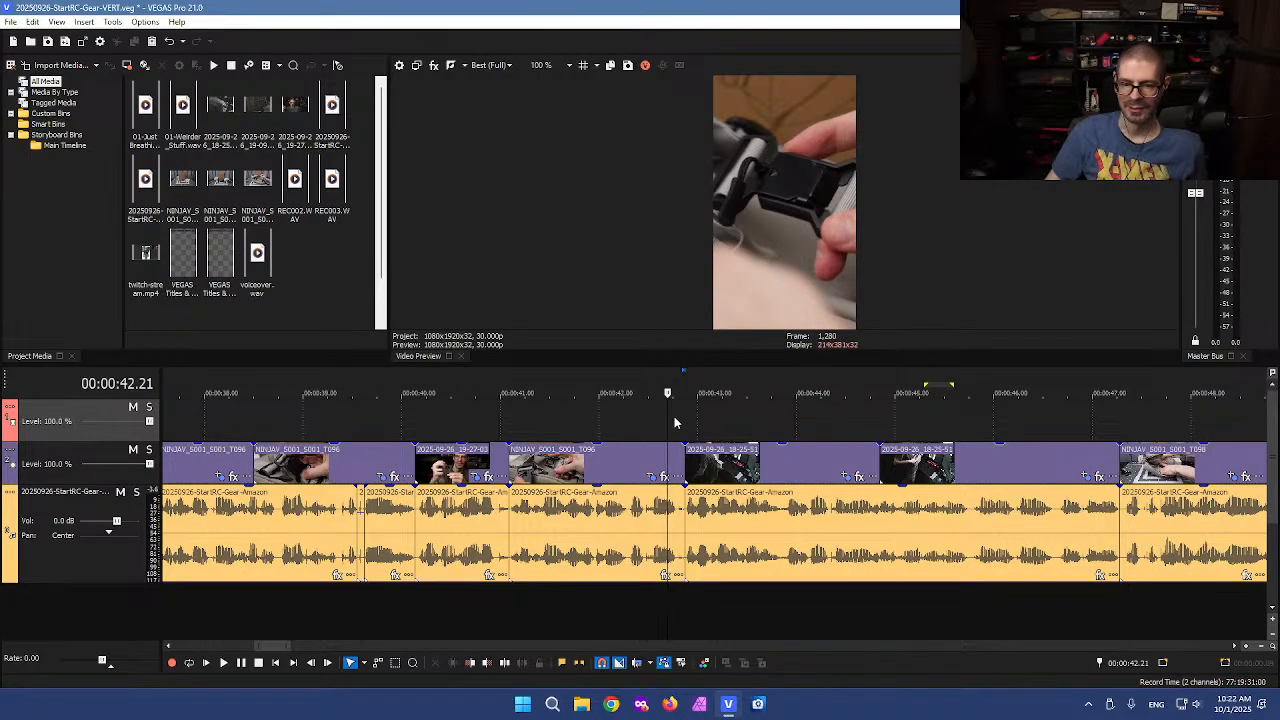
left_click(721, 414)
left_click_drag(721, 414, 628, 420)
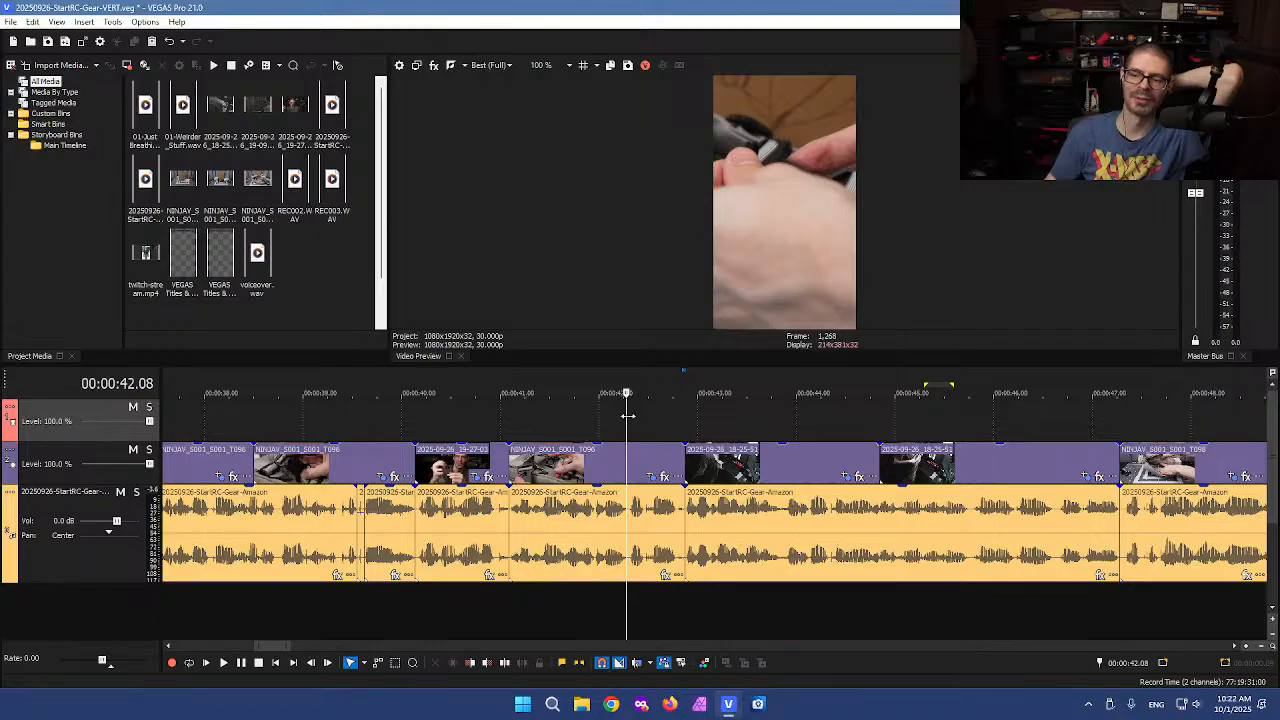
Trim the first few frames off the start of the NINJAV_S001_S001_T098 event and slide it left to close the gap
left_click(1060, 420)
scroll(1060, 430, "up", 10)
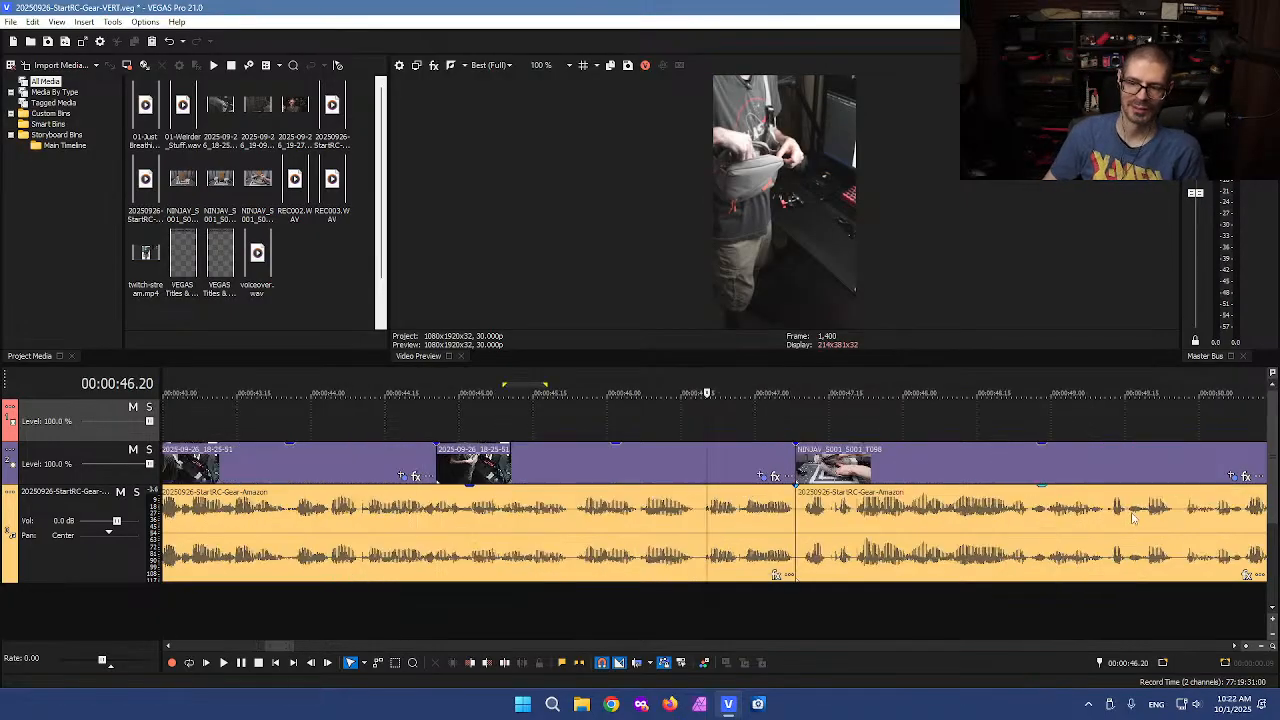
left_click(958, 548)
scroll(812, 545, "up", 3)
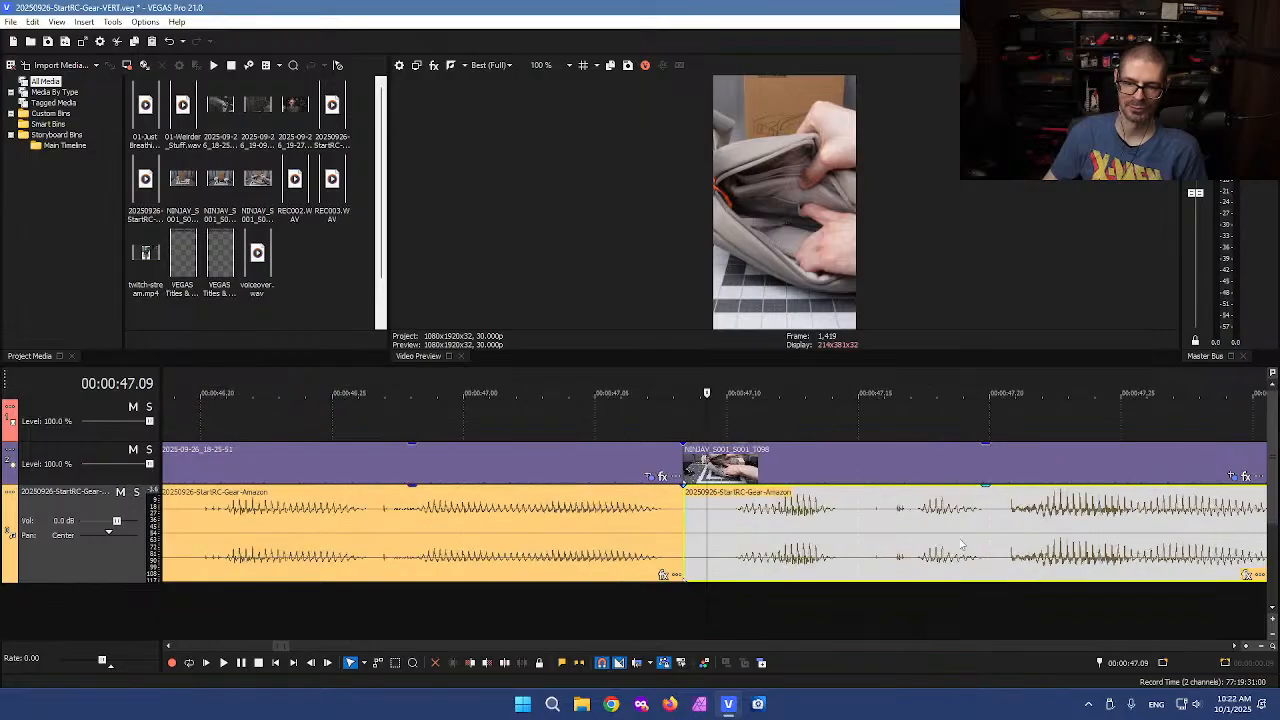
left_click(717, 602)
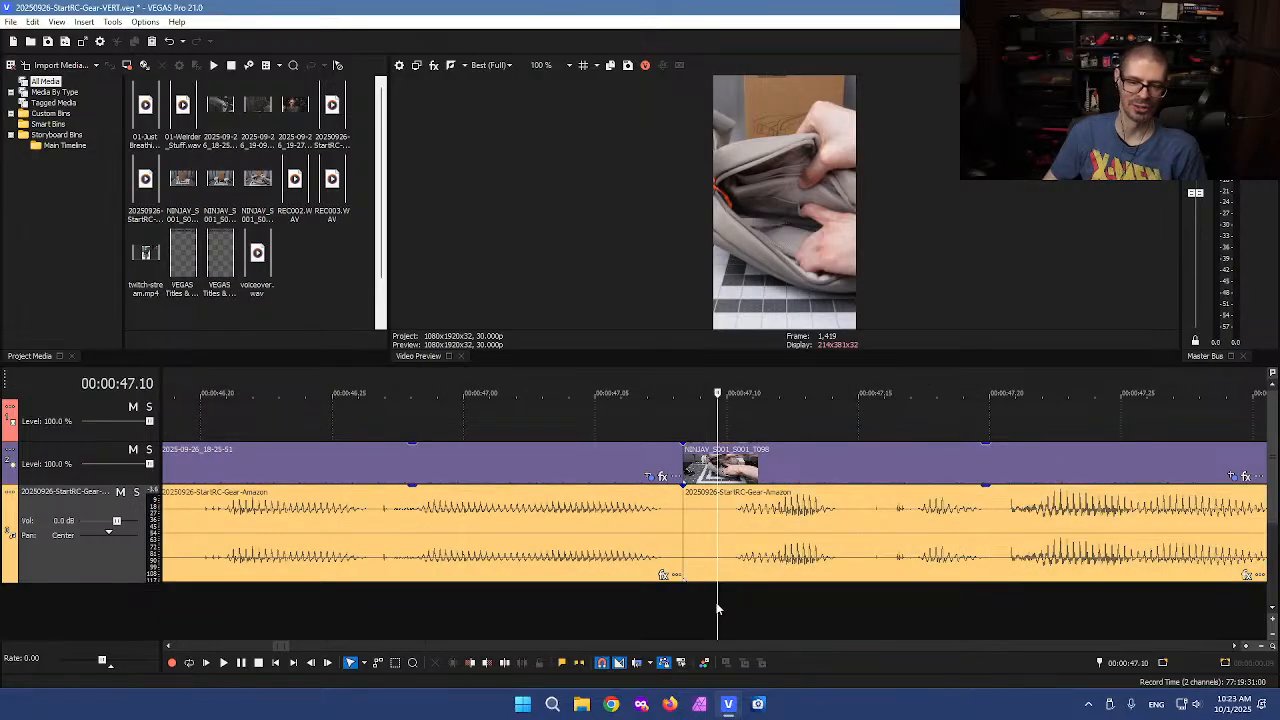
key("s")
left_click(690, 452)
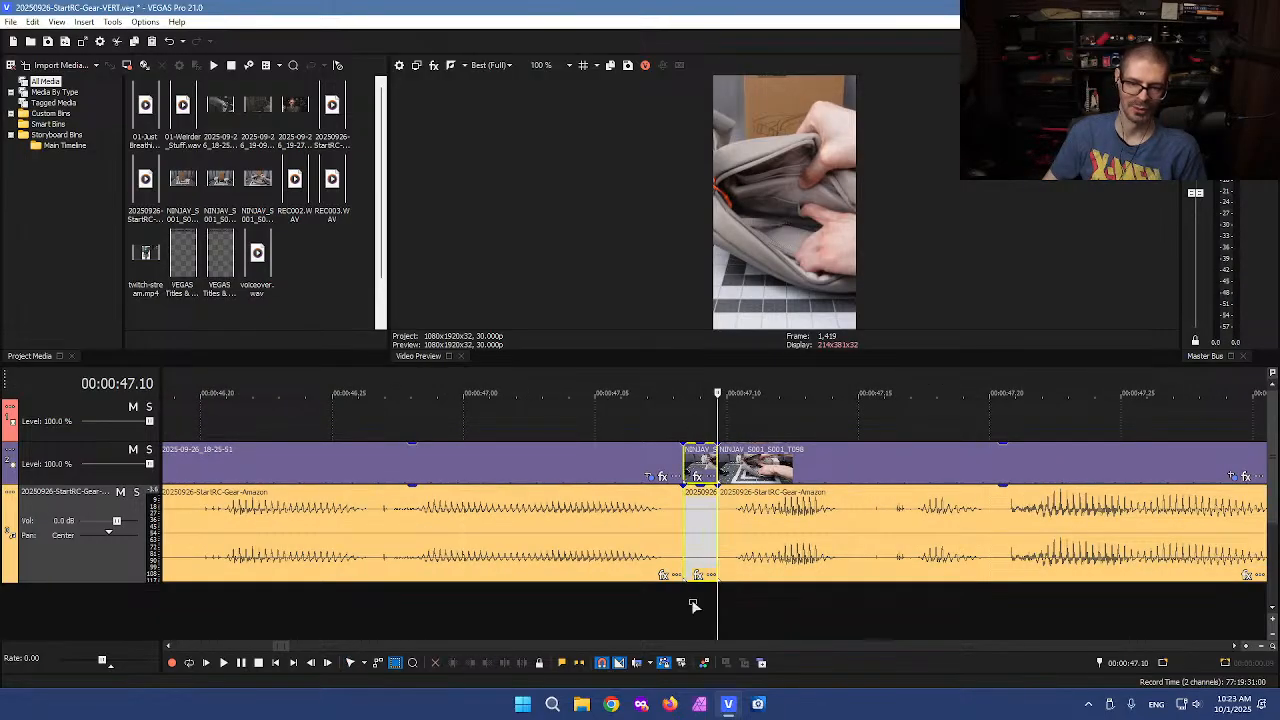
key("Delete")
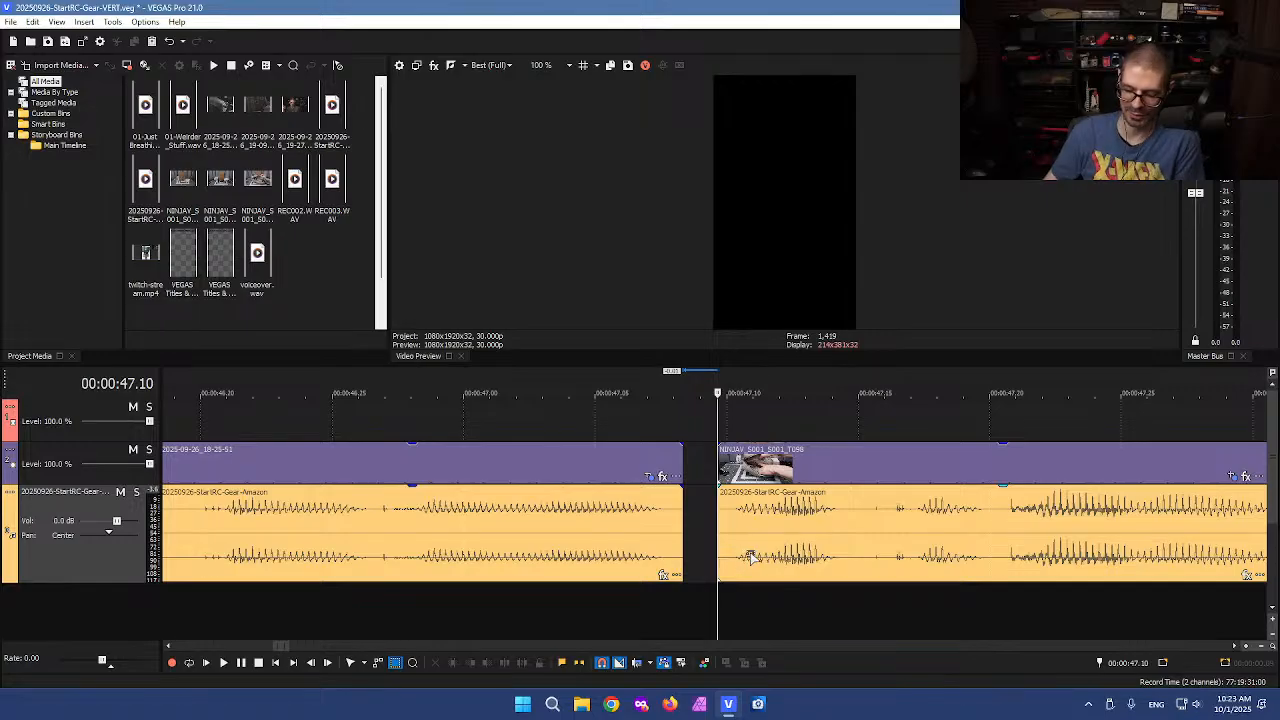
left_click(843, 537)
left_click_drag(843, 537, 808, 529)
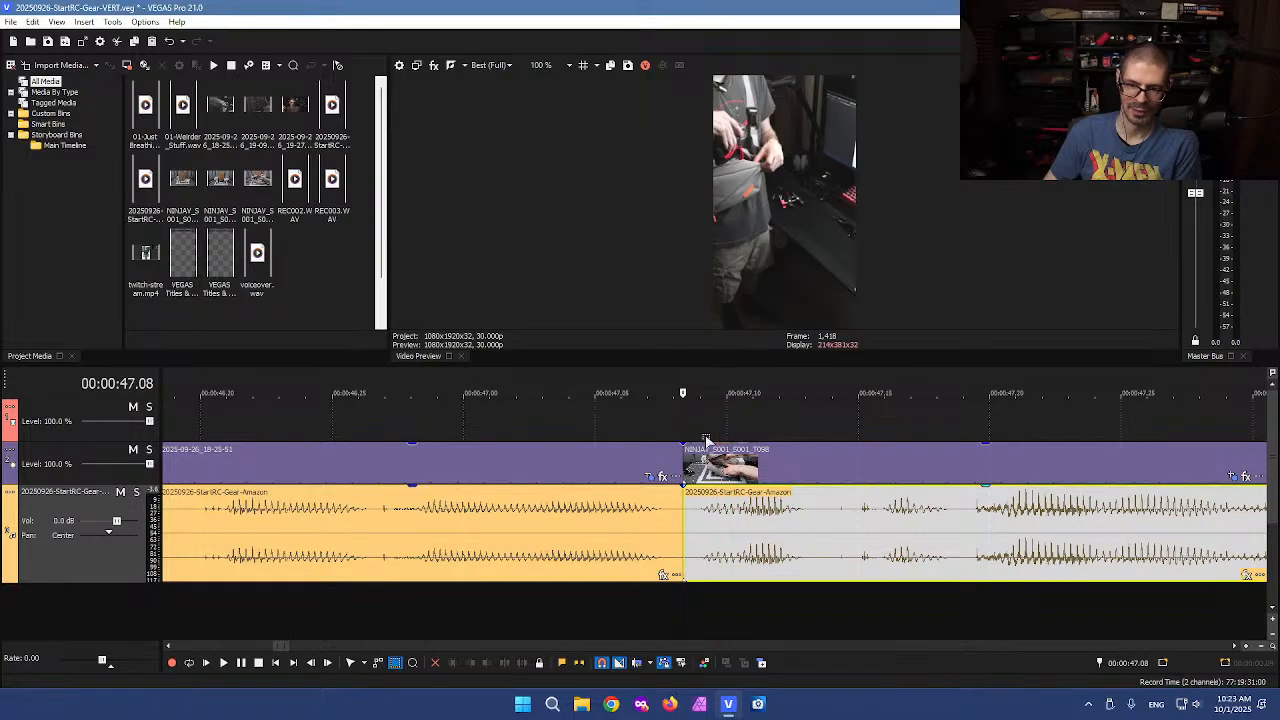
Zoom out and scrub through the 2025-09-26_18-25-51 events before the NINJAV_S001_S001_T098 clip
left_click(642, 410)
left_click(629, 422)
scroll(600, 428, "down", 2)
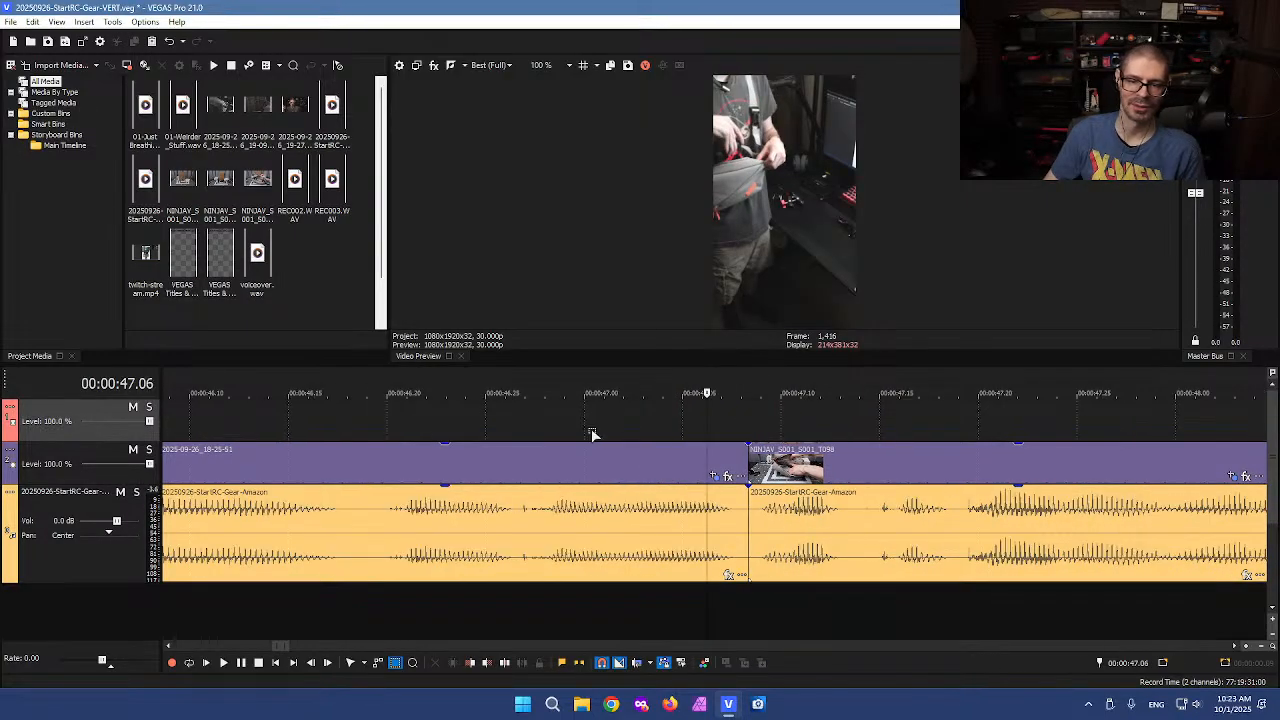
left_click(620, 428)
key("ctrl+d")
left_click(605, 424)
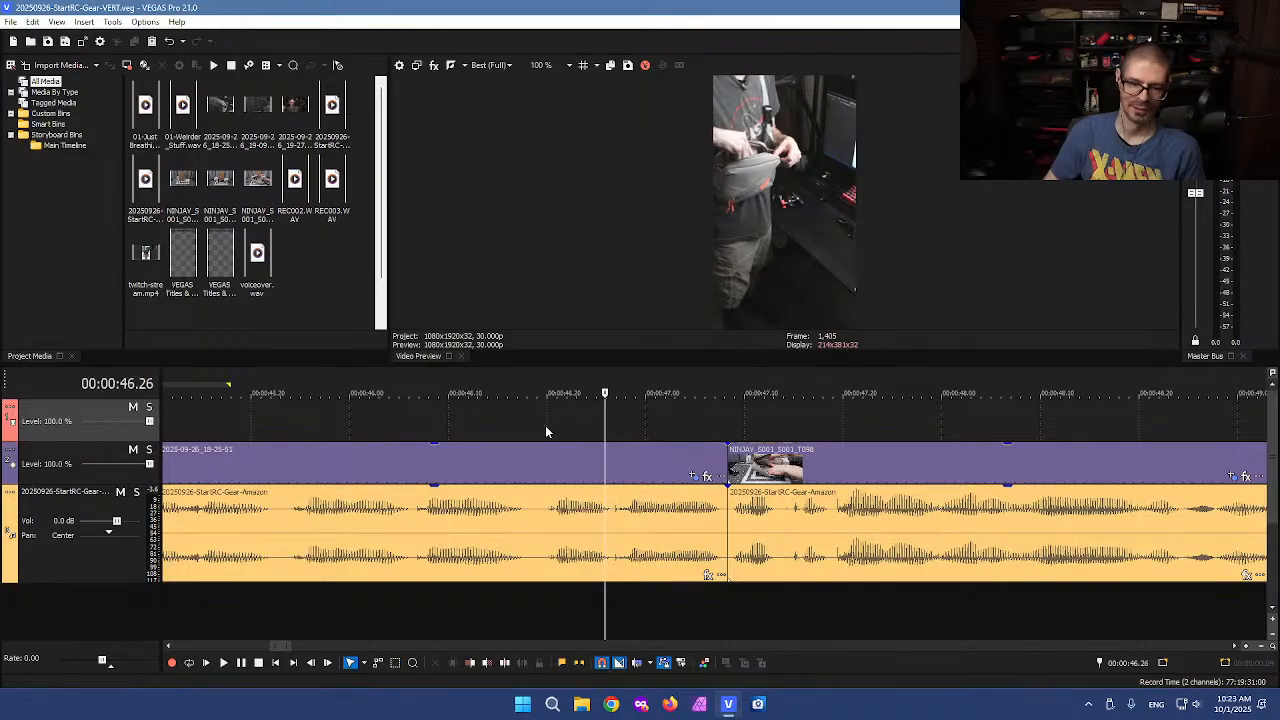
left_click(546, 431)
left_click(577, 424)
left_click(588, 423)
scroll(589, 423, "down", 2)
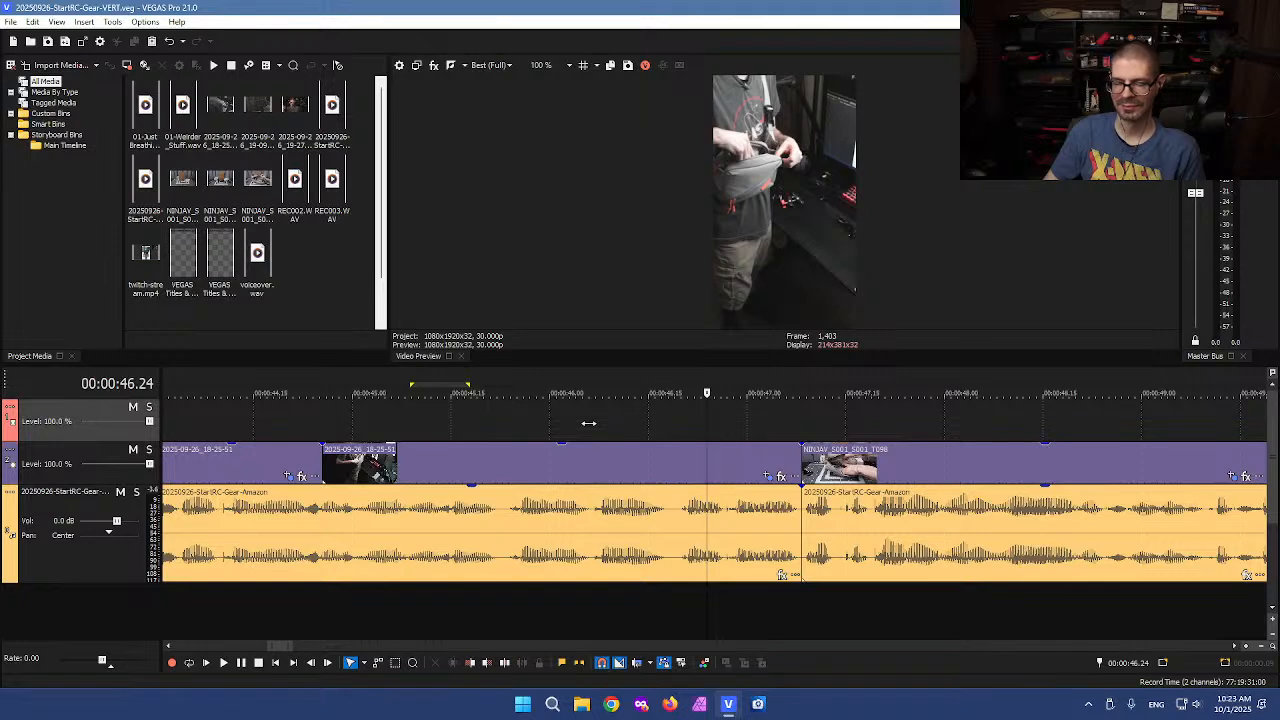
scroll(589, 423, "down", 1)
scroll(589, 423, "down", 2)
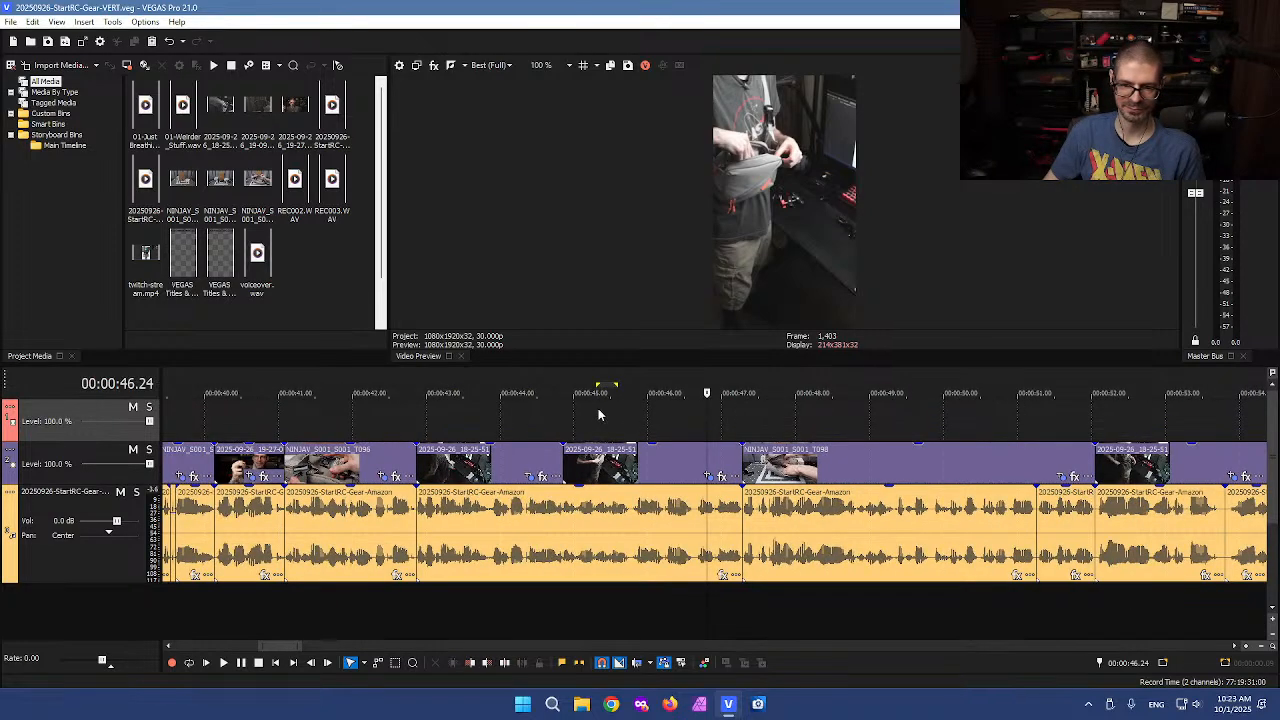
left_click(666, 428)
left_click(651, 427)
scroll(640, 428, "down", 1)
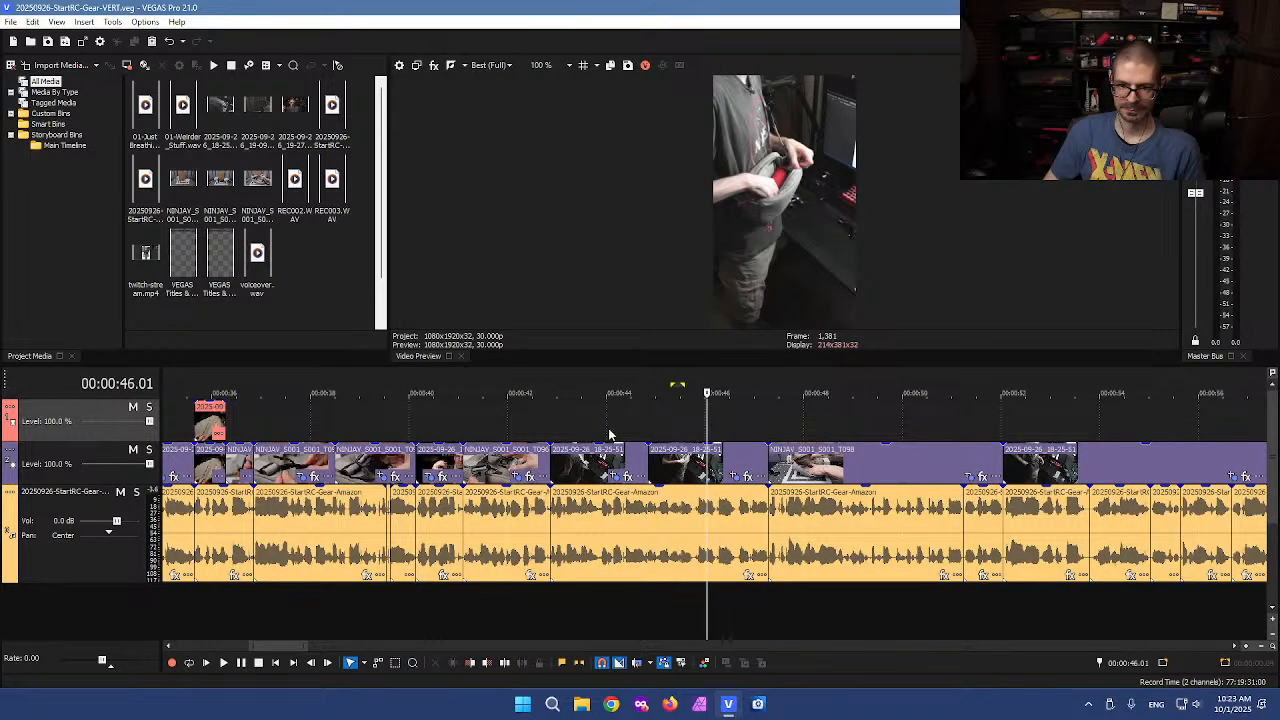
left_click(606, 428)
left_click(562, 426)
left_click(535, 428)
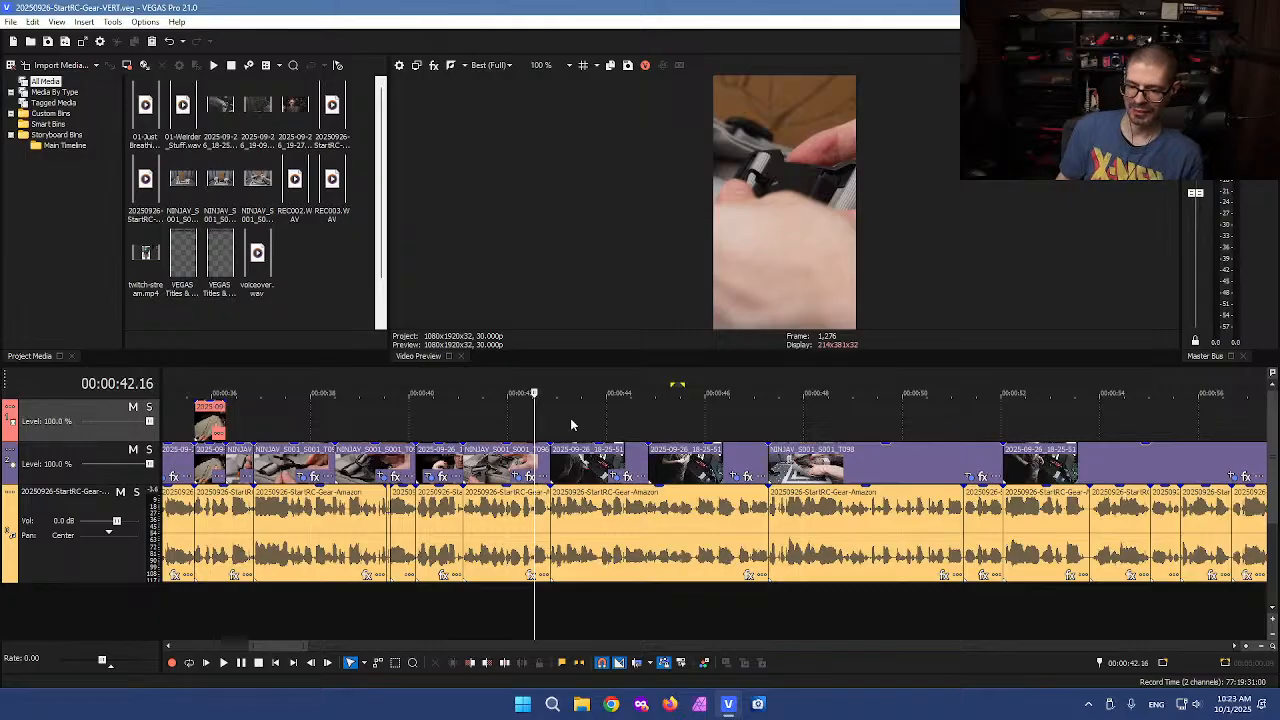
Play back the section spanning the two 2025-09-26_18-25-51 events at increased speed
left_click(579, 428)
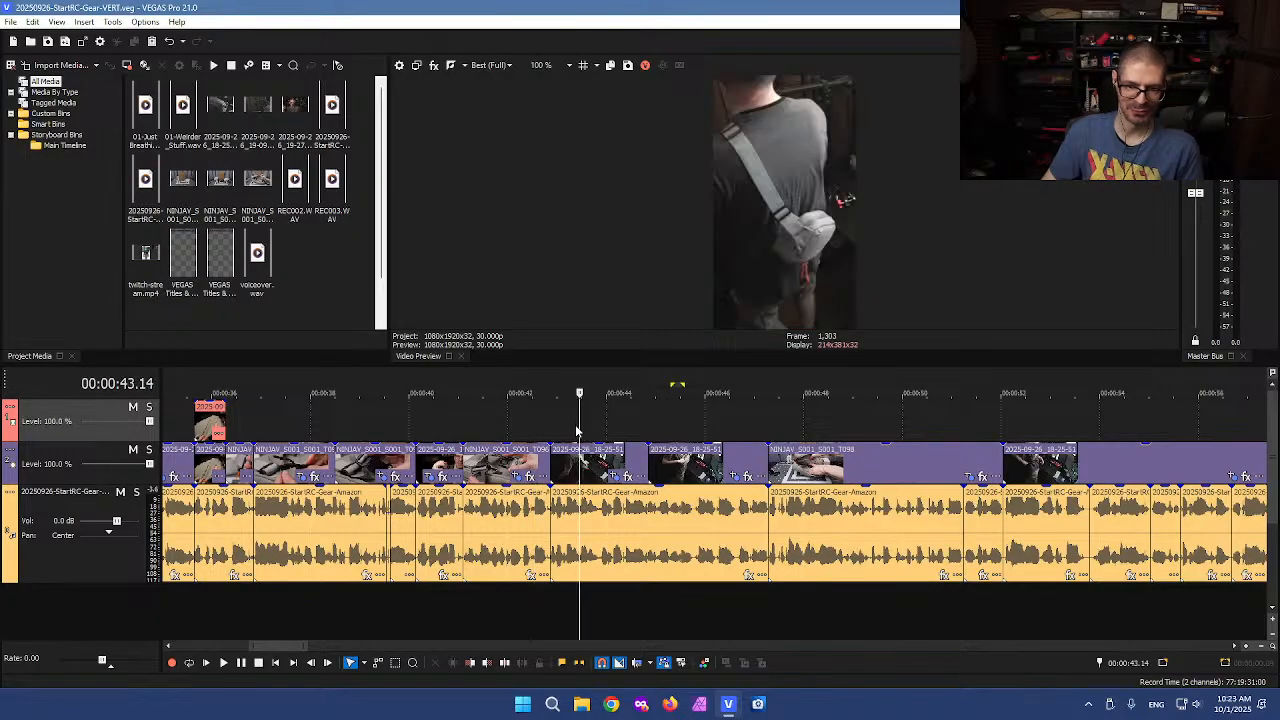
left_click(528, 427)
left_click_drag(529, 427, 702, 416)
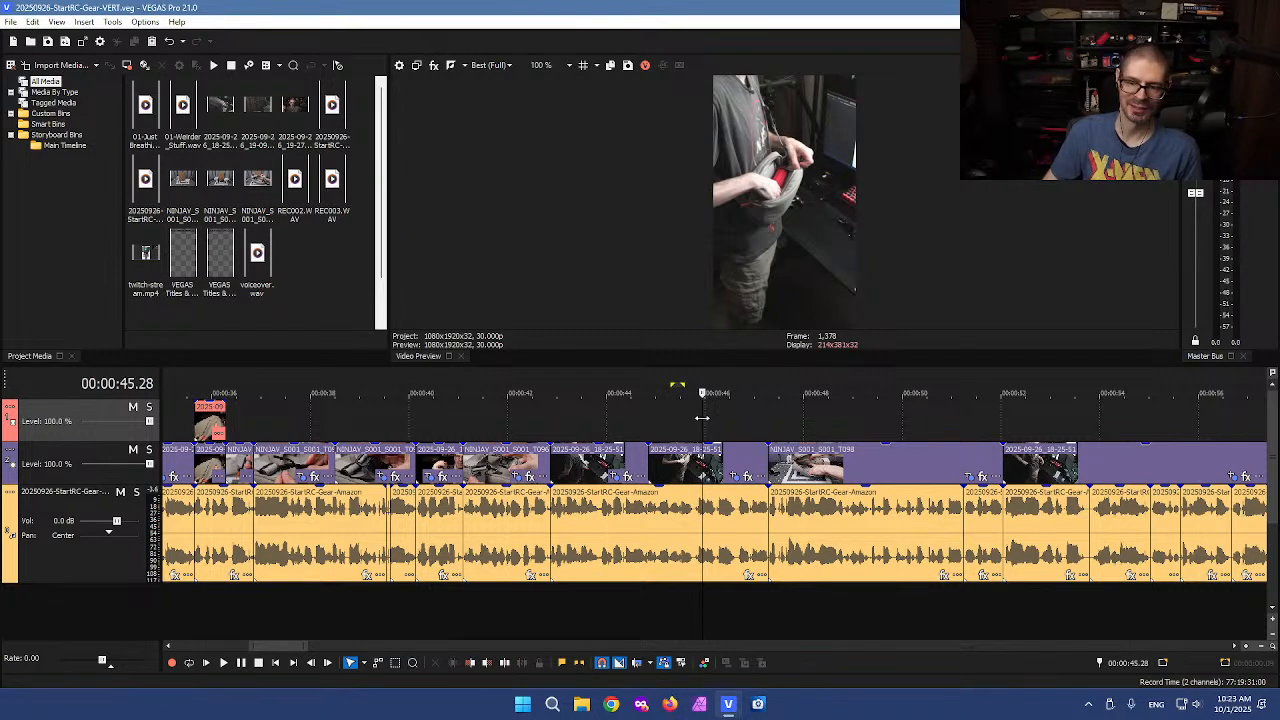
left_click(706, 420)
mouse_move(706, 420)
left_mouse_down()
mouse_move(622, 420)
mouse_move(724, 415)
mouse_move(591, 418)
mouse_move(752, 415)
mouse_move(714, 415)
left_mouse_up()
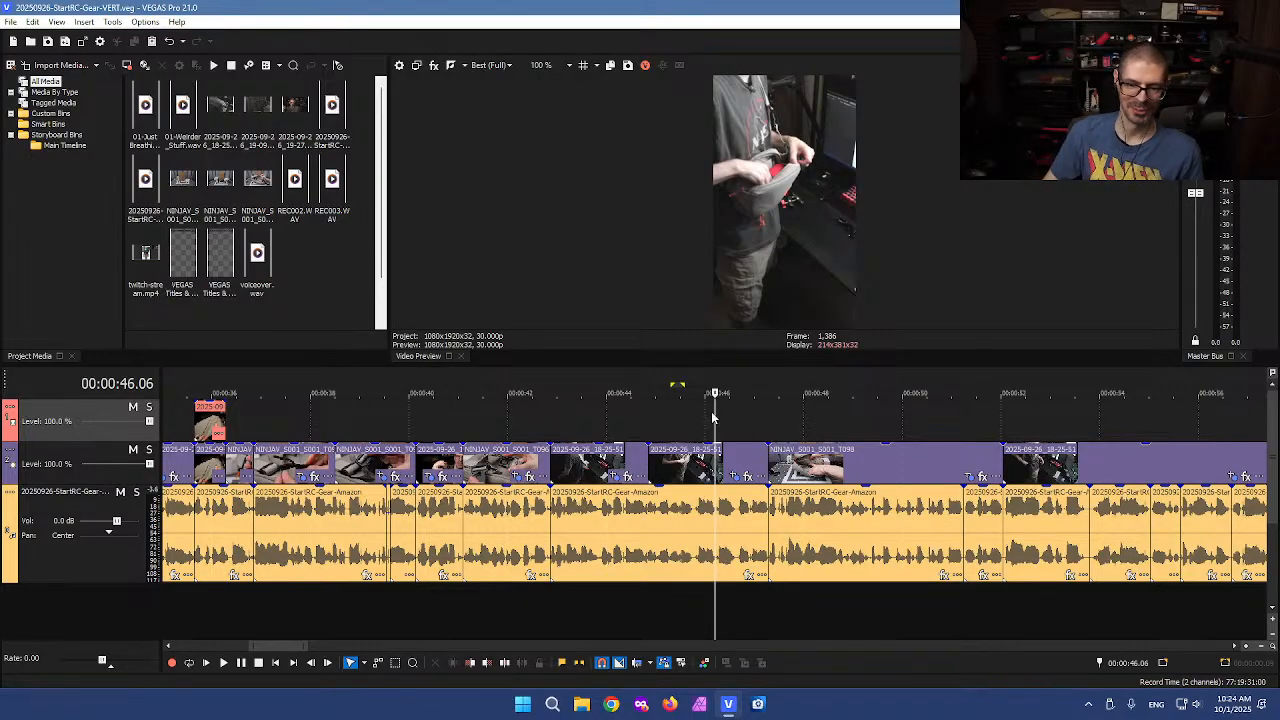
left_click_drag(714, 420, 516, 414)
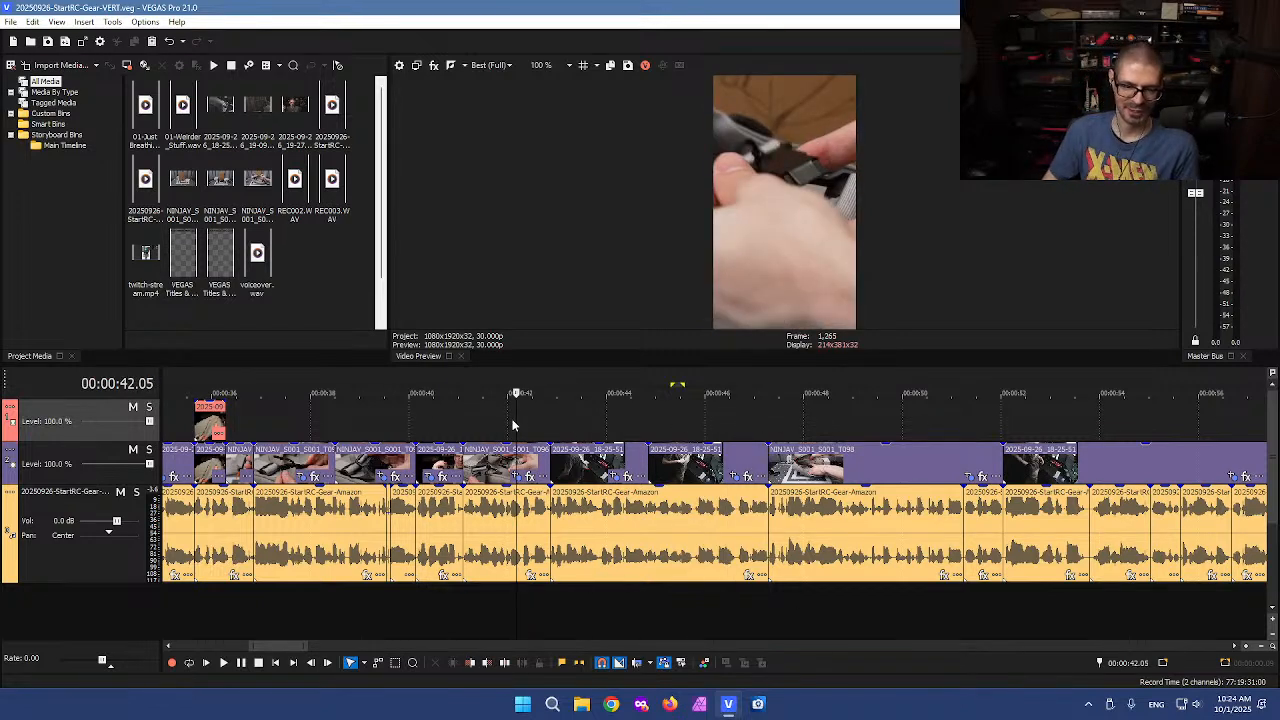
left_click(508, 421)
mouse_move(508, 421)
left_mouse_down()
mouse_move(451, 426)
mouse_move(523, 426)
left_mouse_up()
key("space")
key("l")
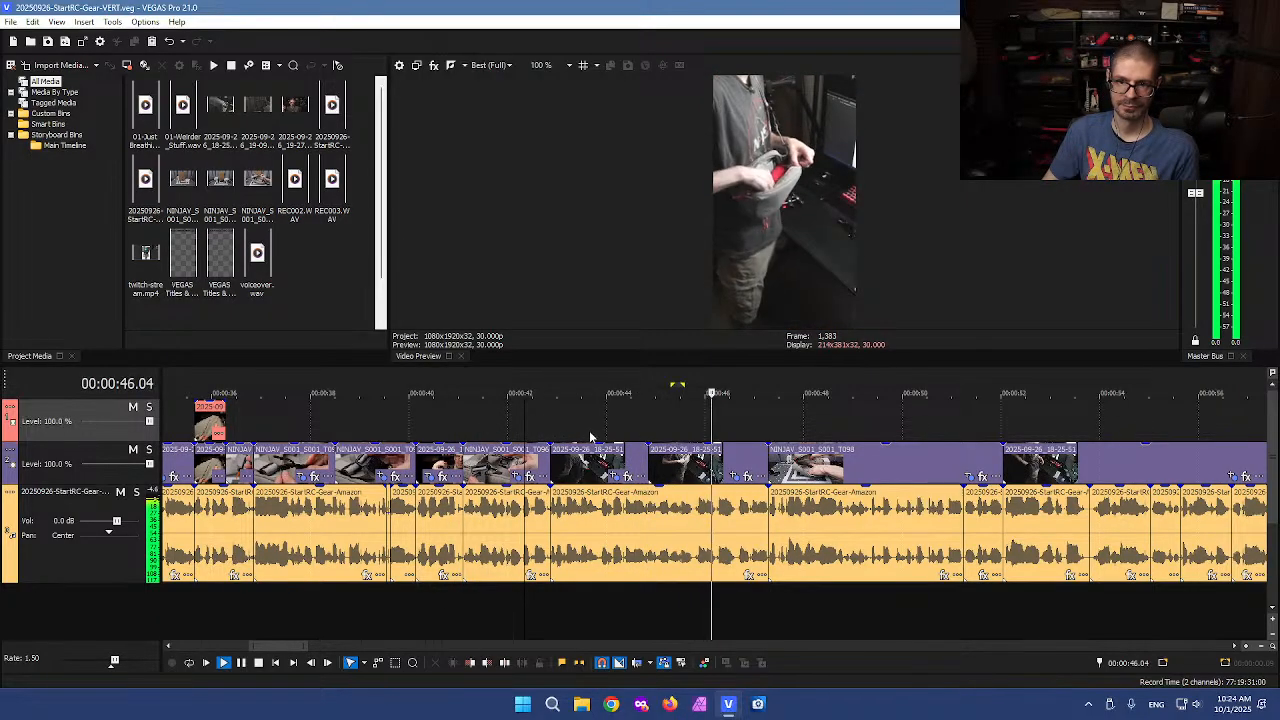
key("k")
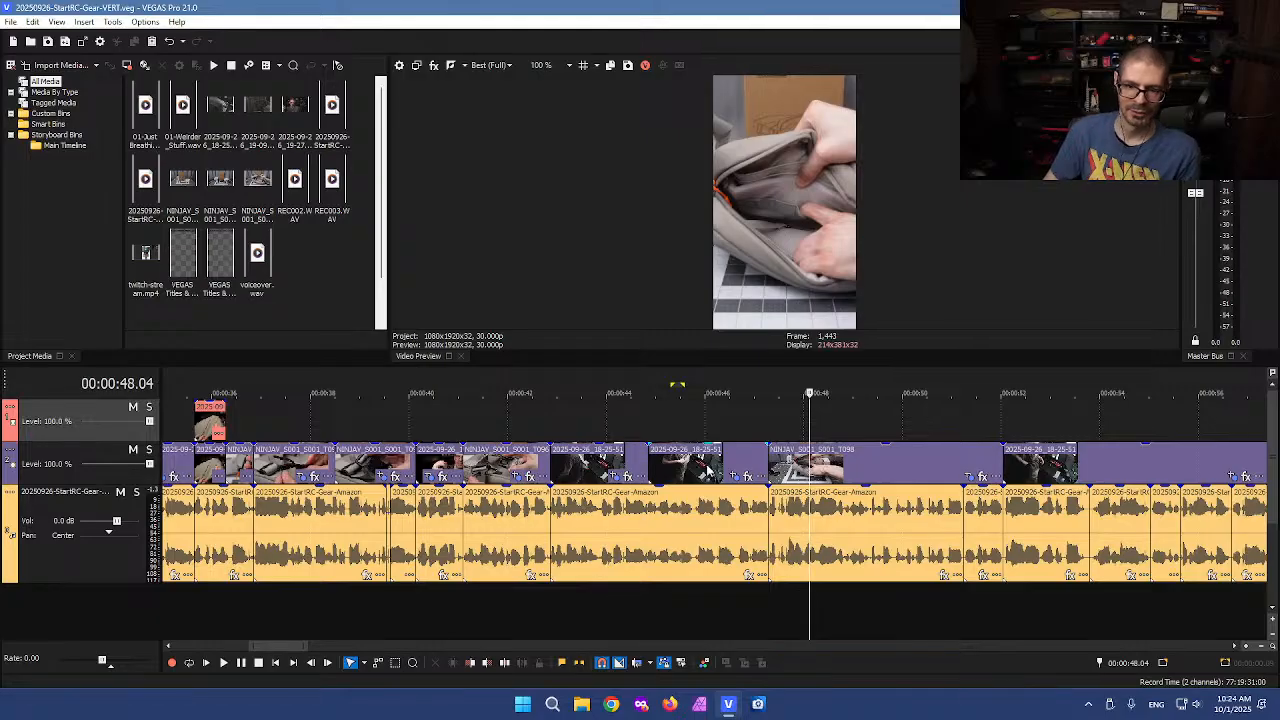
Move the second 2025-09-26_18-25-51 event onto the upper video track, shifted earlier, and extend its end
left_click_drag(647, 461, 603, 432)
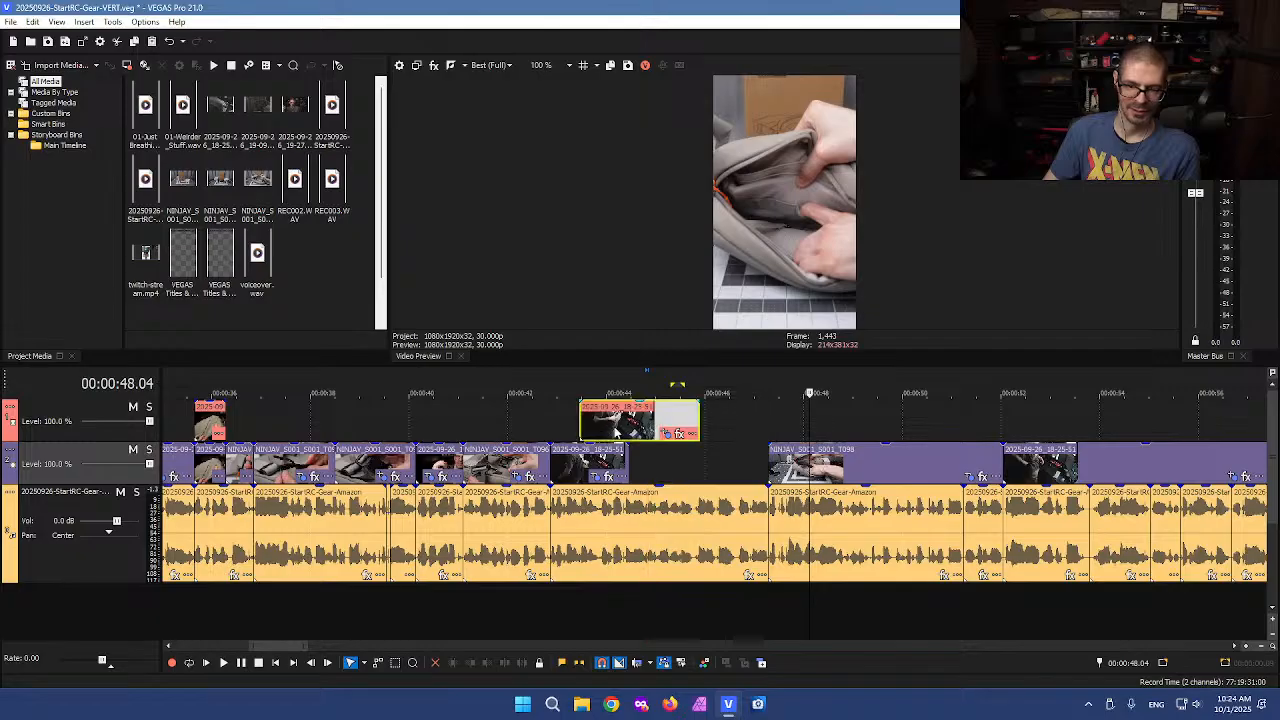
left_click_drag(703, 420, 797, 428)
left_click(767, 433)
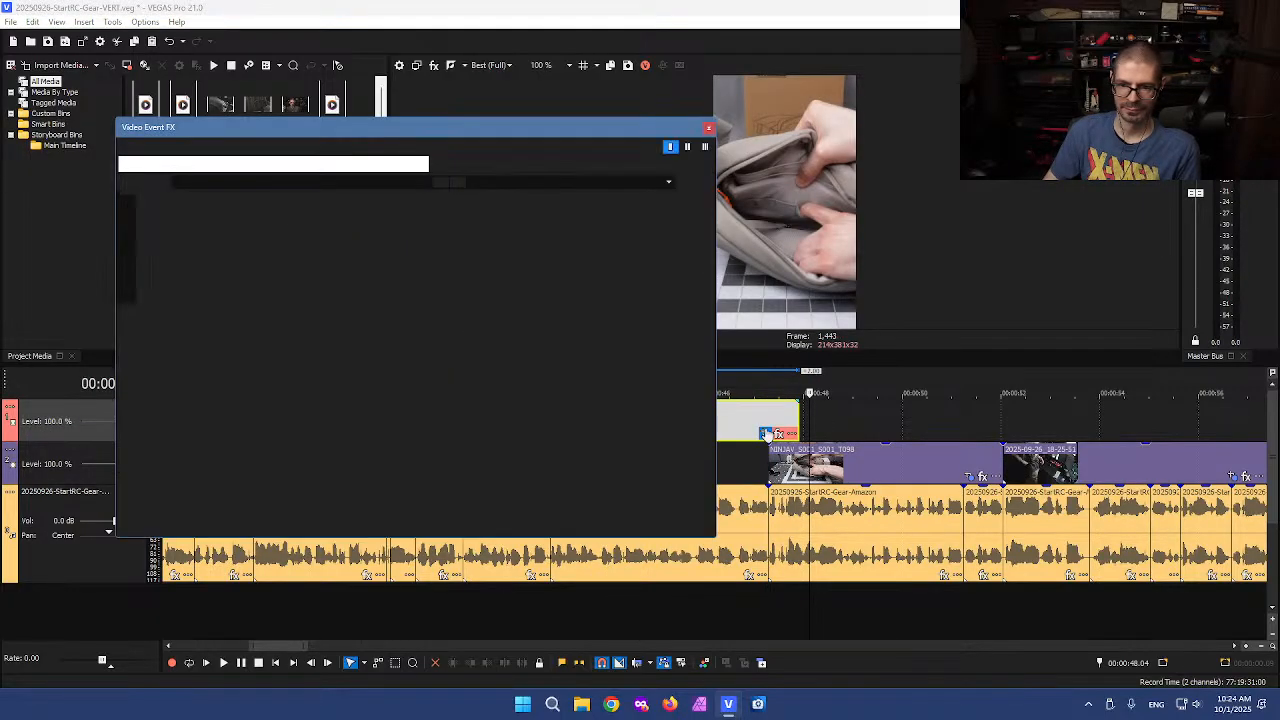
left_click(709, 129)
Move that event's Pan/Crop frame left to an X center of 794.8
left_click(781, 415)
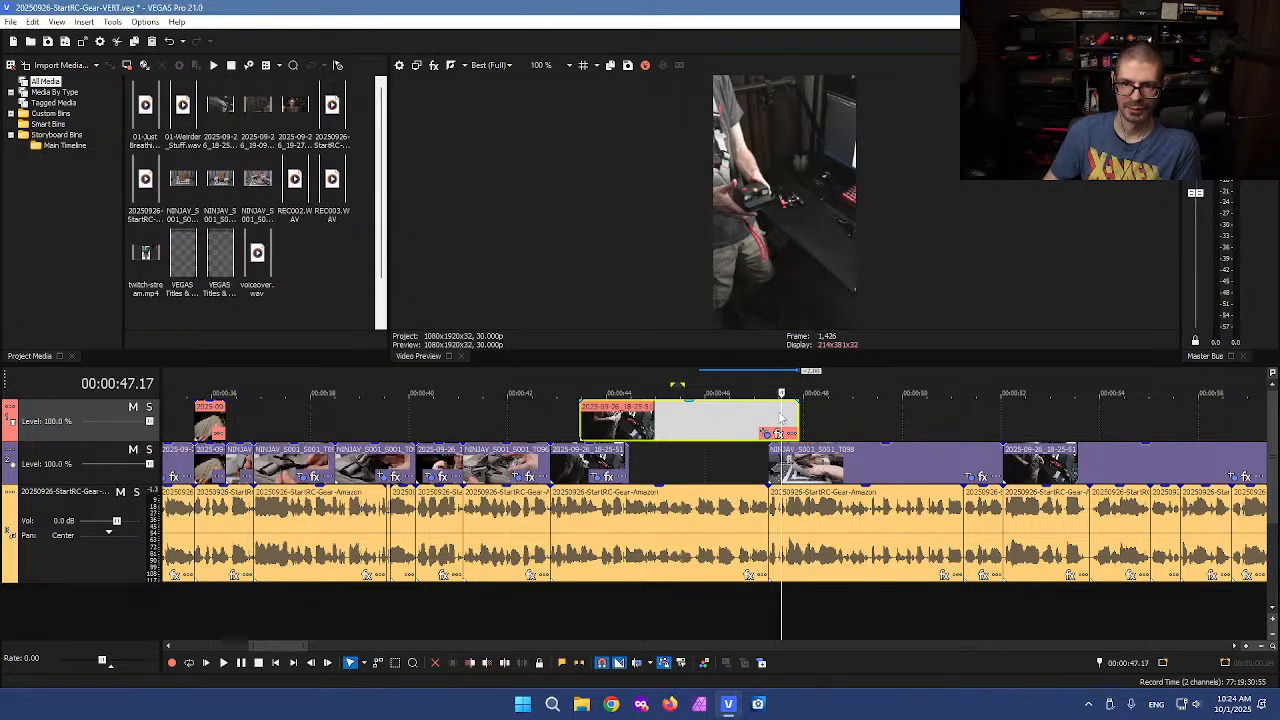
left_click(767, 434)
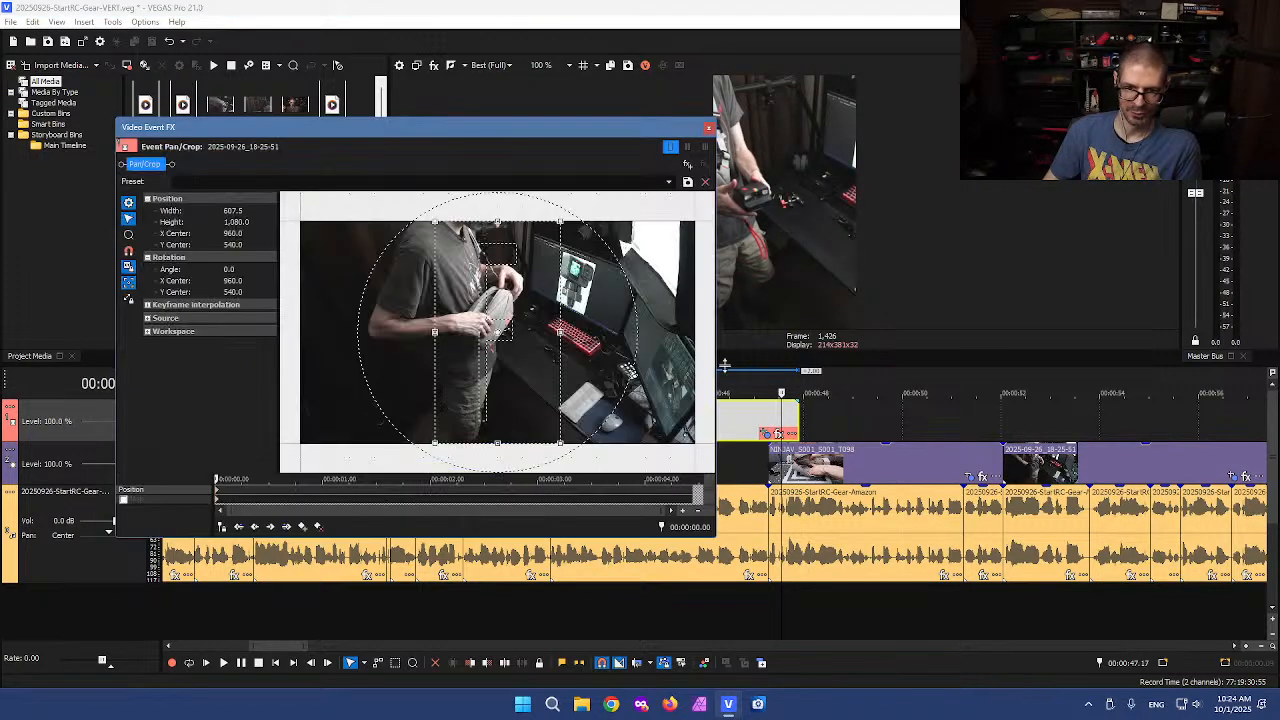
mouse_move(500, 328)
left_mouse_down()
mouse_move(430, 328)
mouse_move(501, 327)
left_mouse_up()
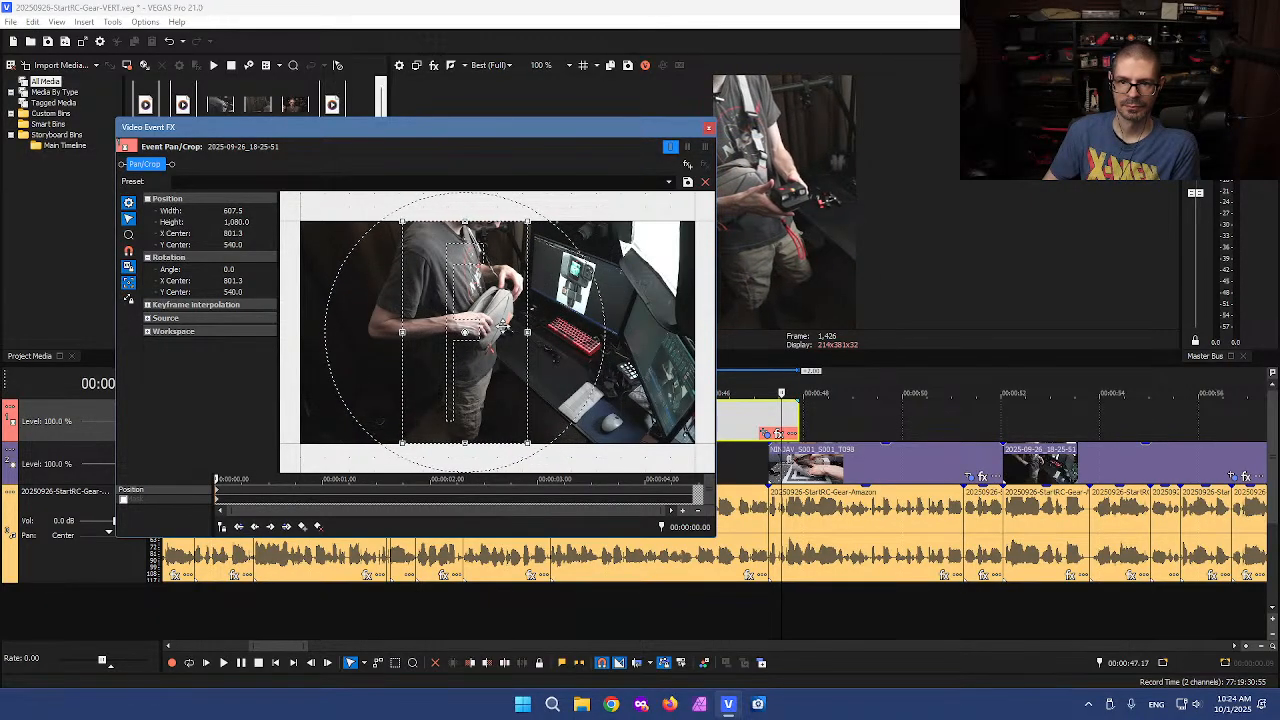
left_click(708, 128)
Move the event back down onto the main video track right after the previous 2025-09-26_18-25-51 clip
left_click(735, 428)
left_click_drag(580, 420, 658, 457)
left_click(657, 428)
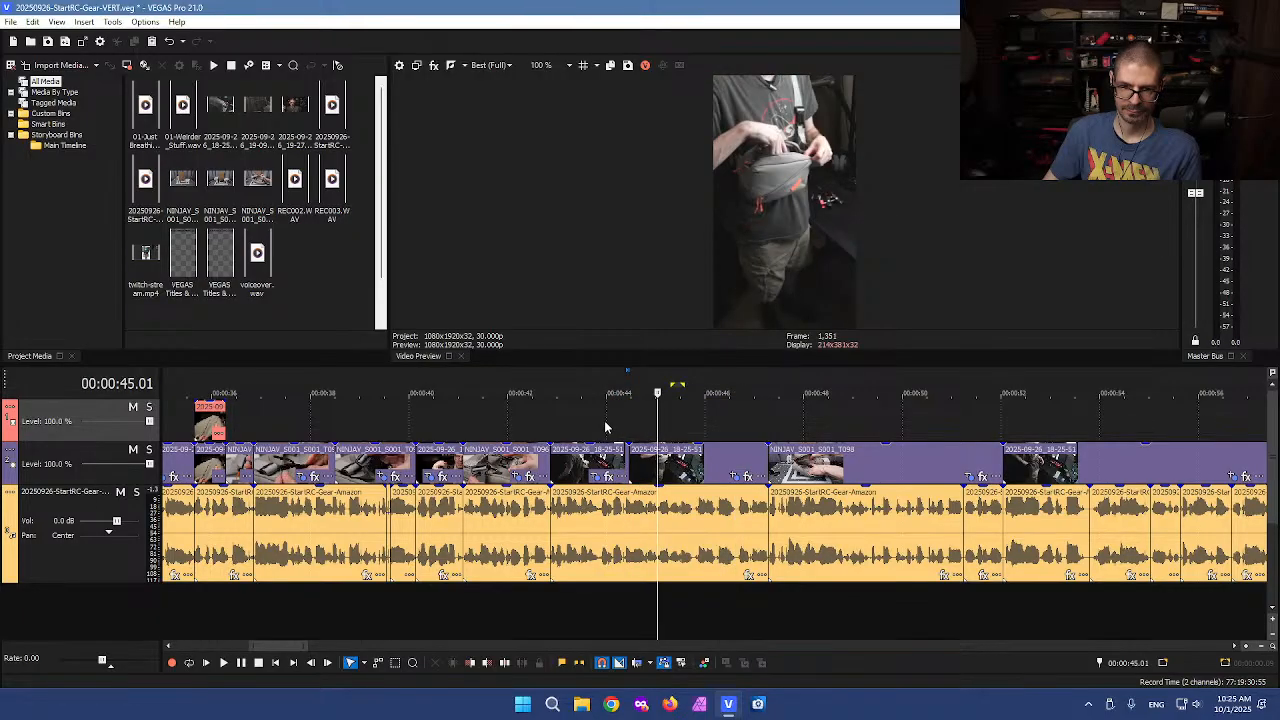
left_click(604, 421)
left_click_drag(661, 422, 738, 432)
Check the event's Pan/Crop framing and play back the section around it
left_click(734, 481)
left_click(734, 479)
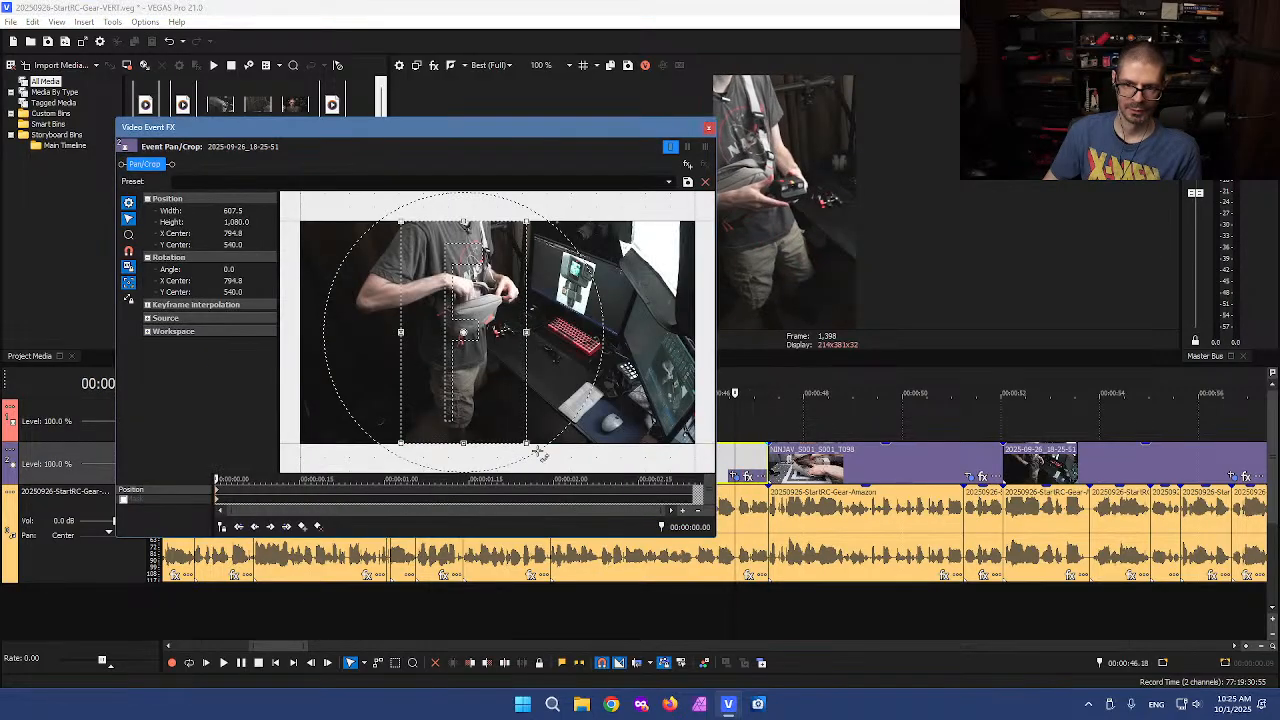
left_click(707, 131)
left_click(598, 427)
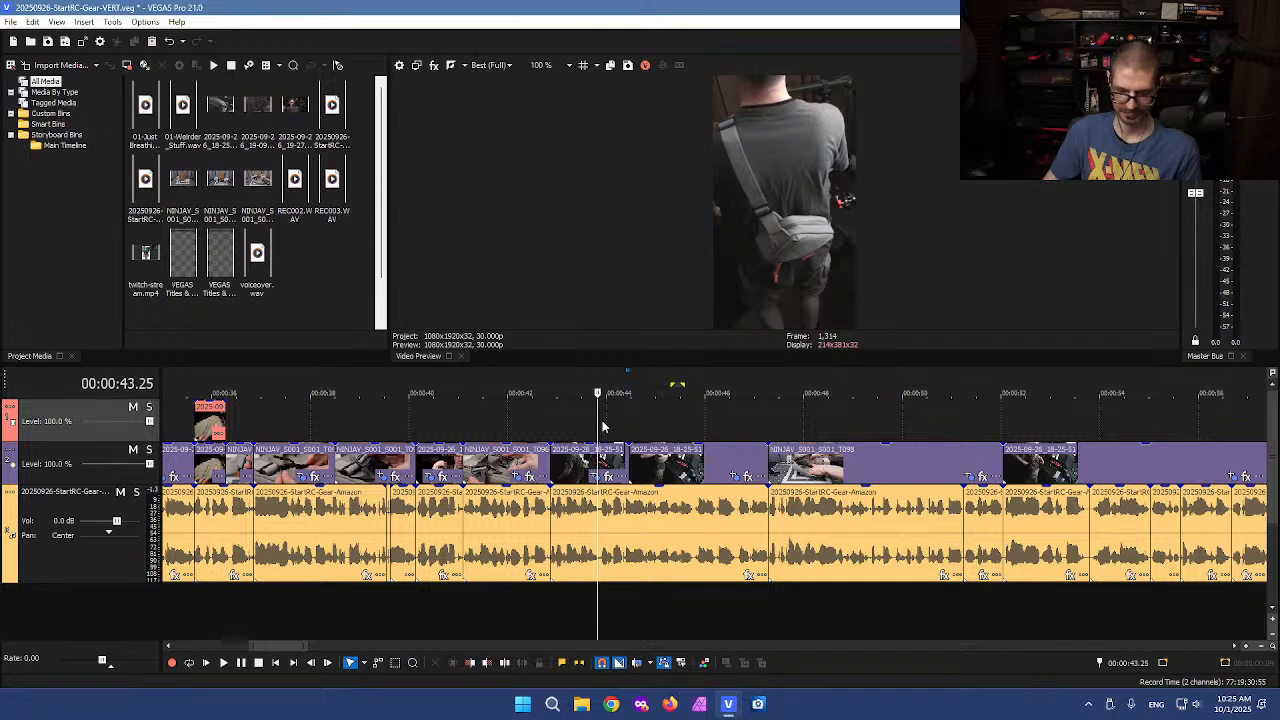
mouse_move(597, 415)
left_mouse_down()
mouse_move(522, 414)
mouse_move(791, 412)
mouse_move(755, 428)
mouse_move(802, 423)
mouse_move(695, 428)
left_mouse_up()
left_click(740, 441)
left_click_drag(589, 423, 640, 458)
left_click(550, 432)
key("space")
left_click(540, 427)
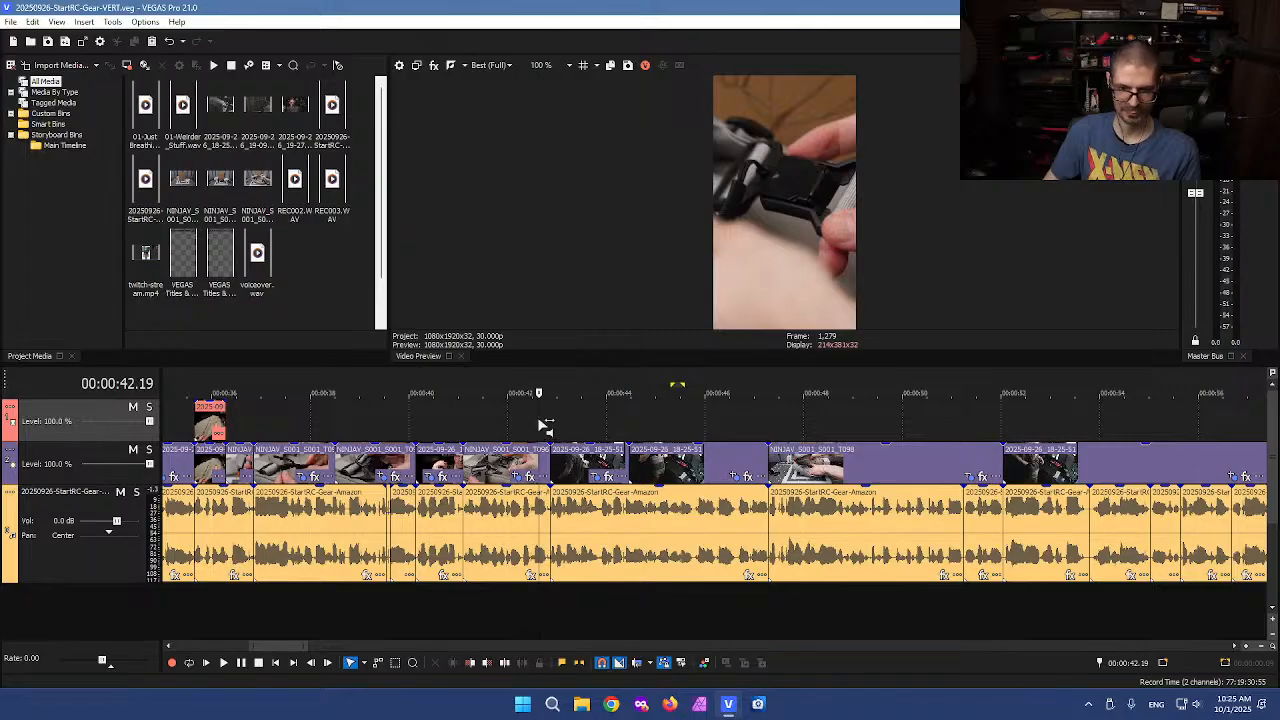
key("space")
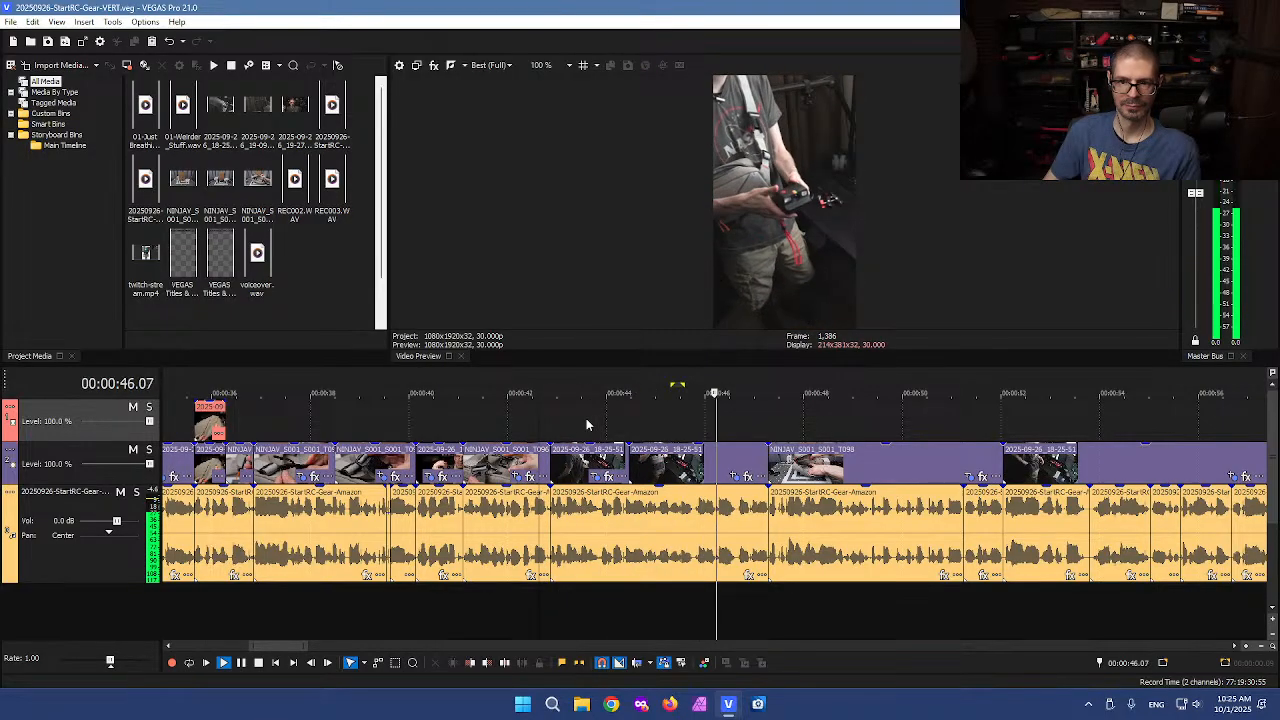
key("space")
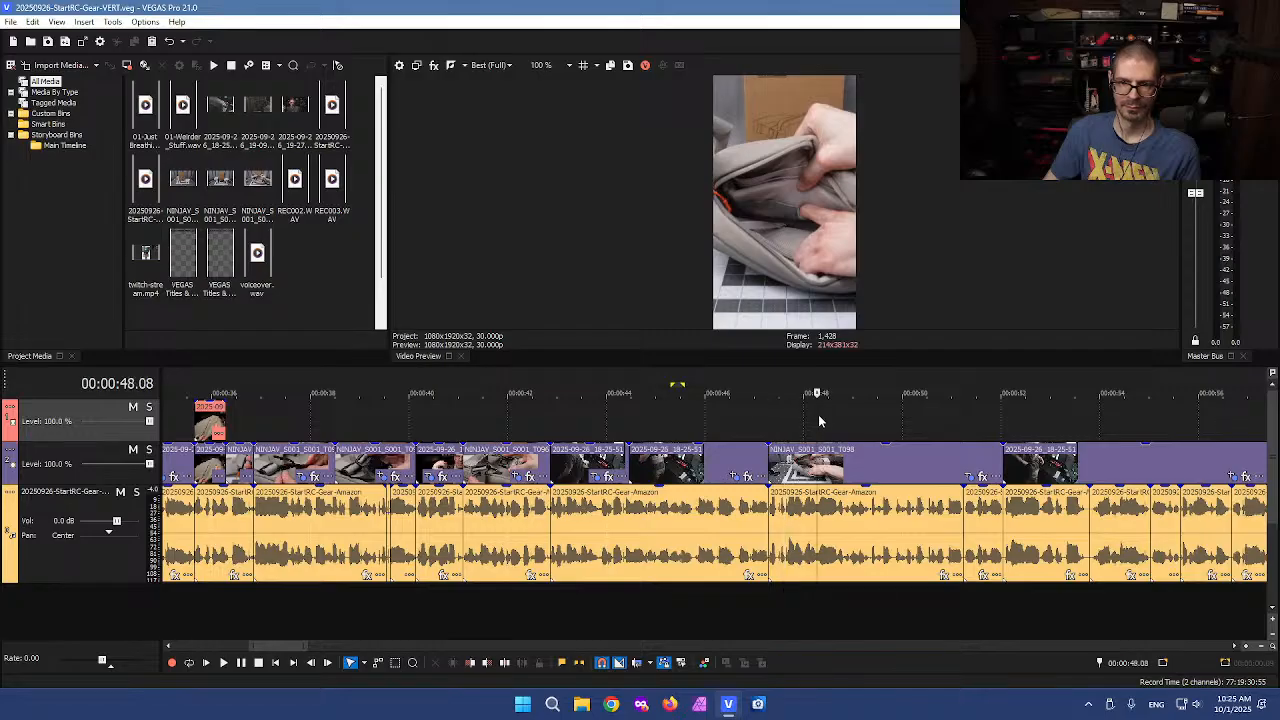
Reframe the last 2025-09-26_18-25-51 event's Pan/Crop to about 471 x 838 with an X center of 791.4
left_click(817, 421)
scroll(889, 443, "down", 1)
scroll(834, 446, "up", 1)
left_click_drag(706, 420, 1096, 408)
left_click(1150, 477)
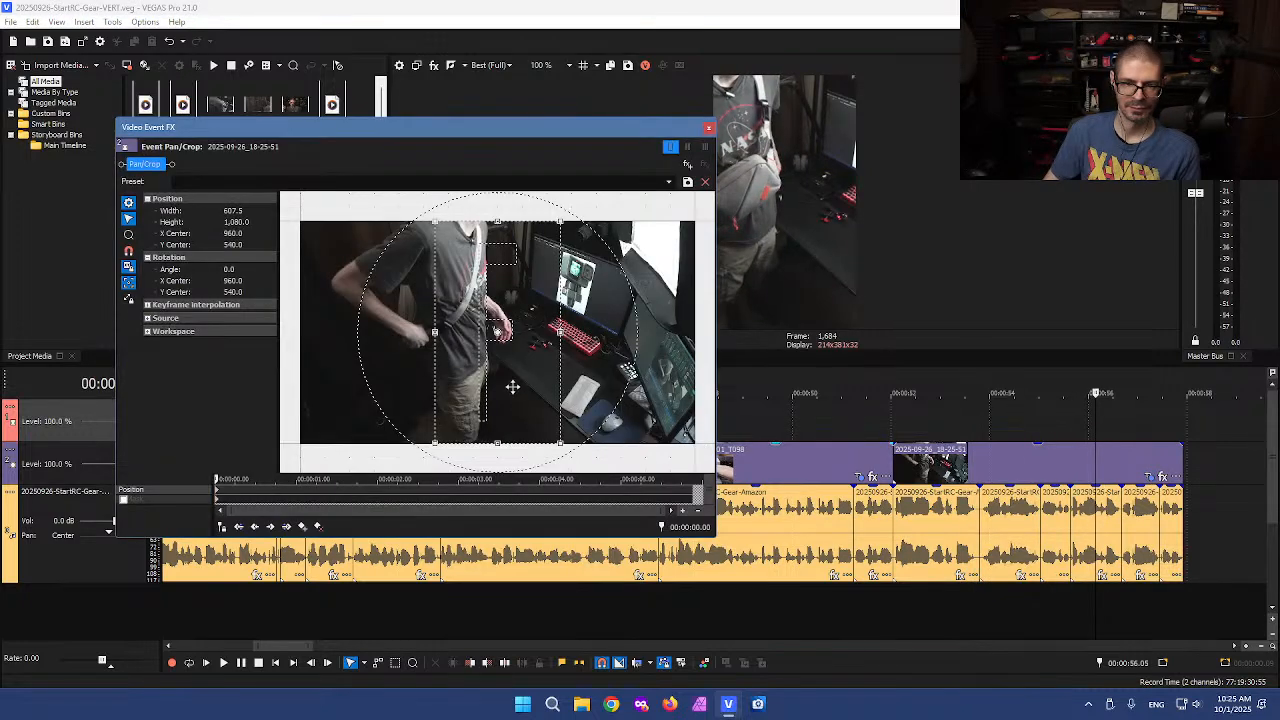
left_click_drag(511, 385, 485, 385)
left_click_drag(410, 441, 427, 438)
left_click_drag(448, 384, 437, 381)
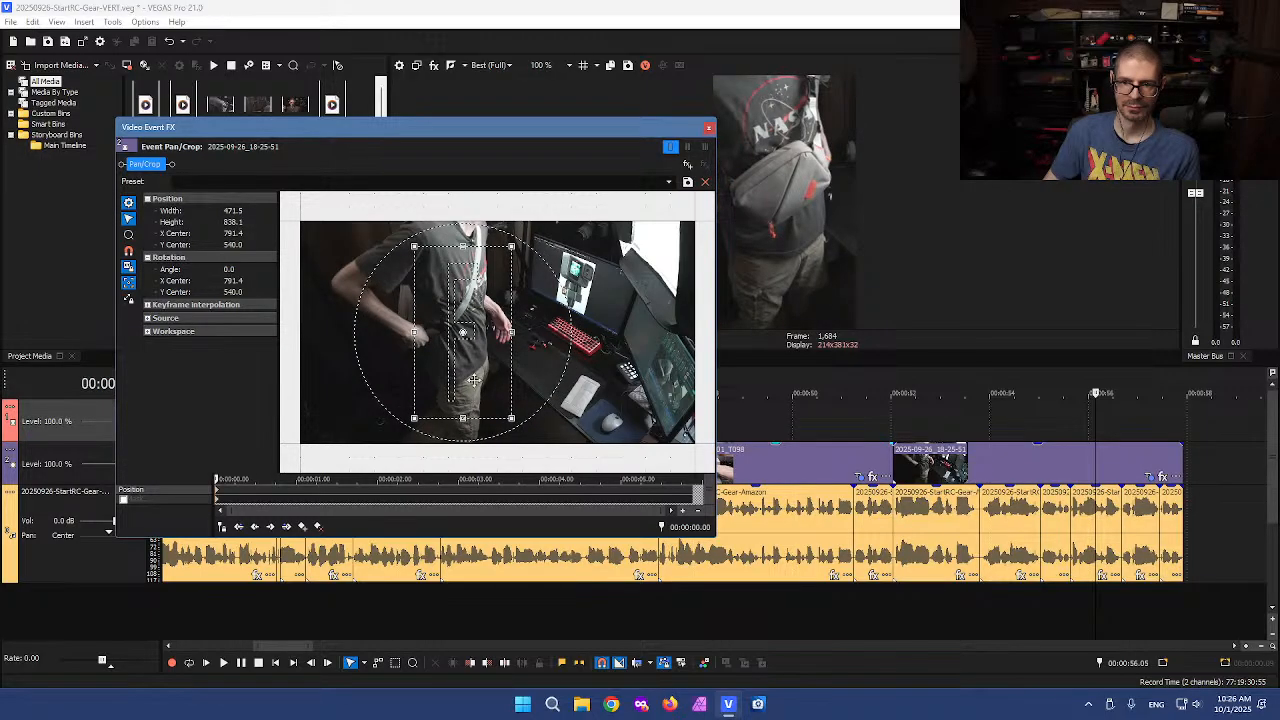
left_click(707, 131)
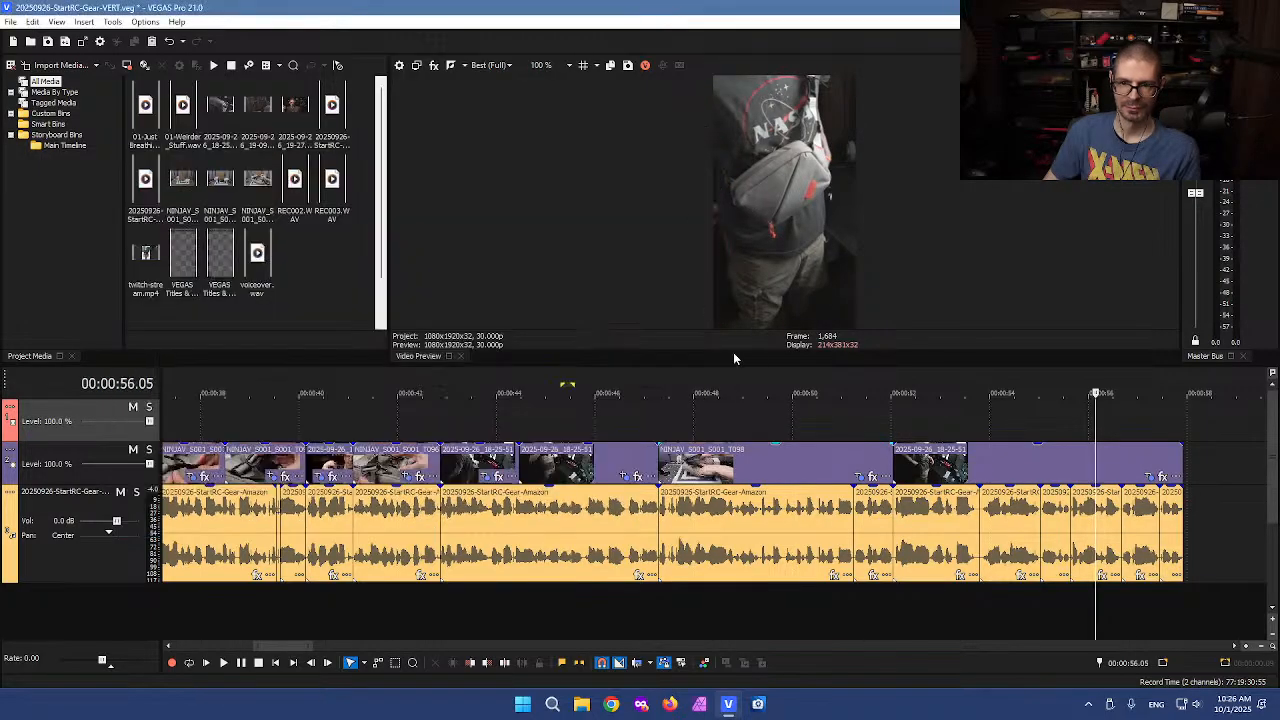
Move the final 2025-09-26_18-25-51 event later on the main track, split it and delete the excess part
left_click_drag(892, 462, 1058, 466)
left_click(1034, 460)
key("s")
left_click(1071, 463)
key("Delete")
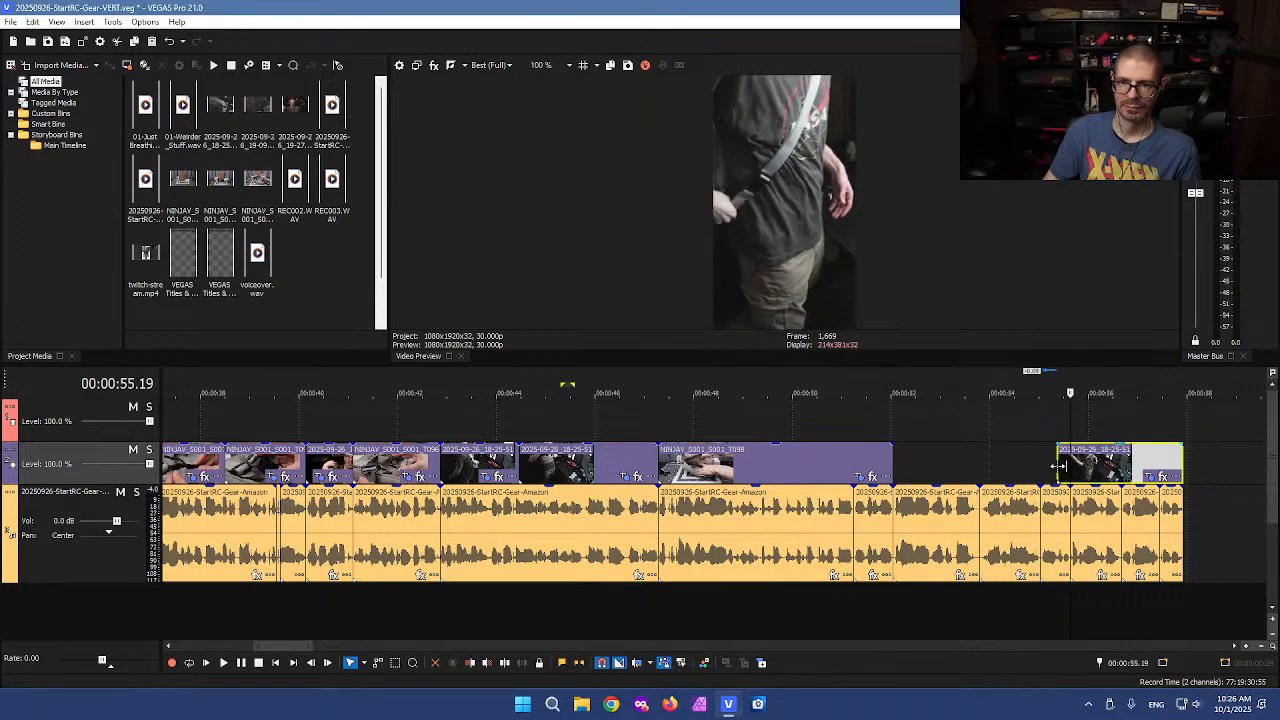
Extend the preceding NINJAV_S001_S001_T098 event's end to meet the final 2025-09-26_18-25-51 event
left_click_drag(887, 470, 1058, 450)
left_click(643, 429)
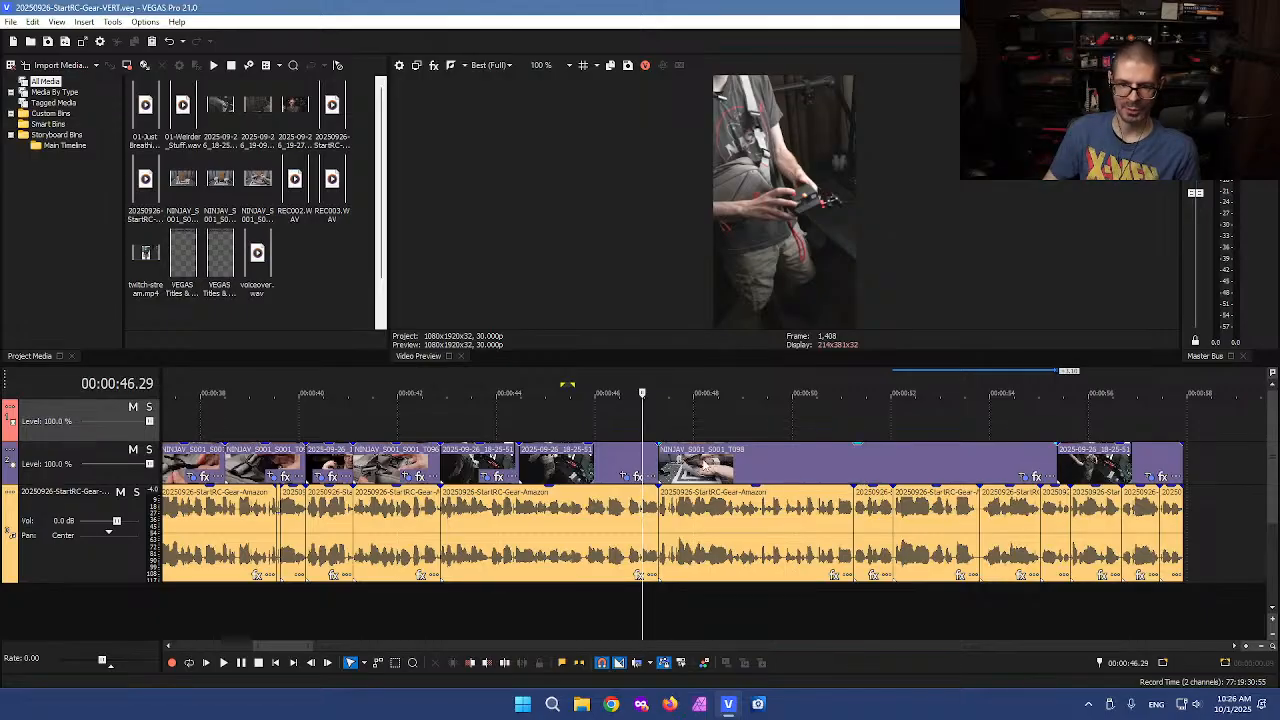
left_click_drag(643, 422, 829, 407)
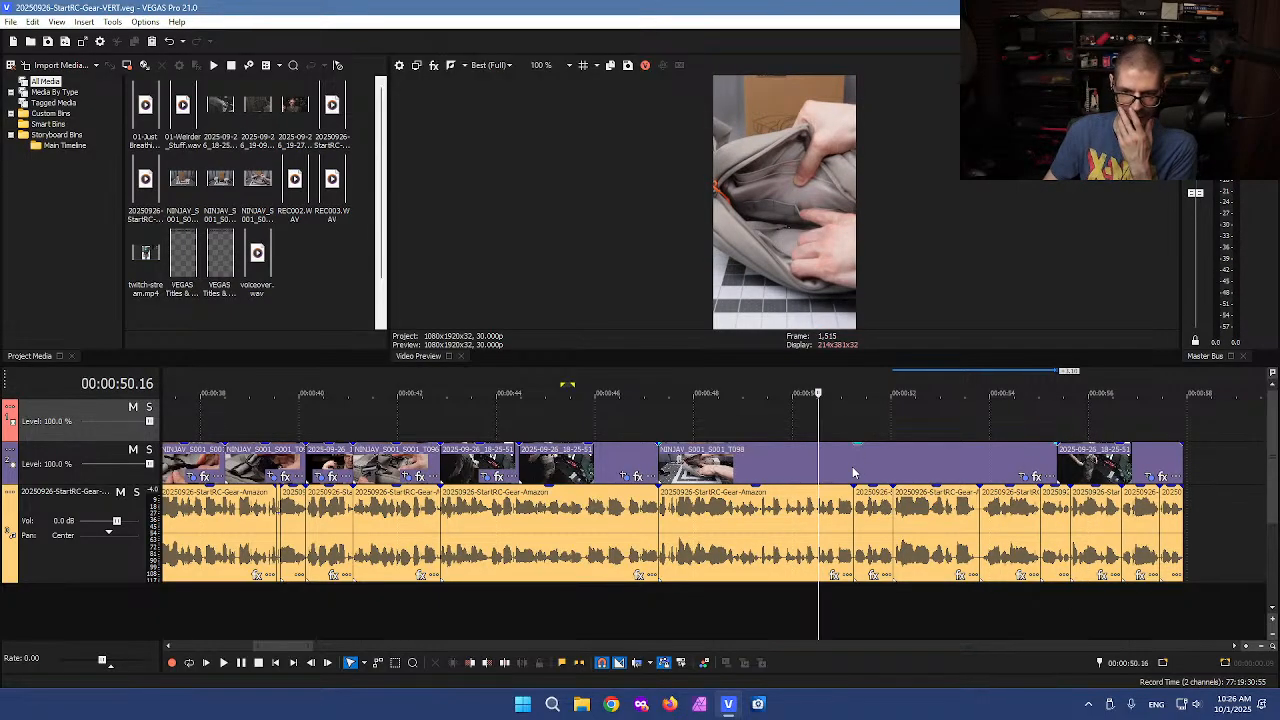
Paste a copy of the NINJAV_S001_S001_T098 event onto the upper video track and slide it earlier
scroll(851, 465, "down", 2)
left_click(687, 469)
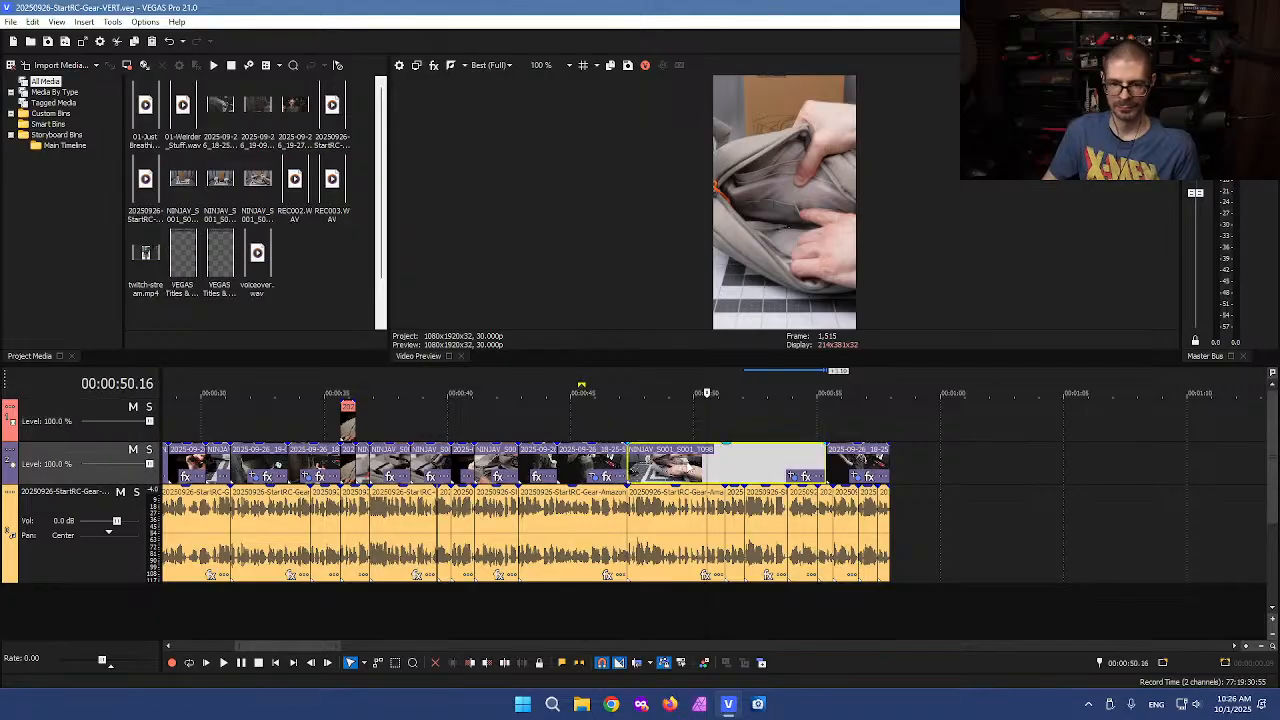
left_click(1019, 418)
key("ctrl+v")
left_click_drag(1030, 410, 396, 381)
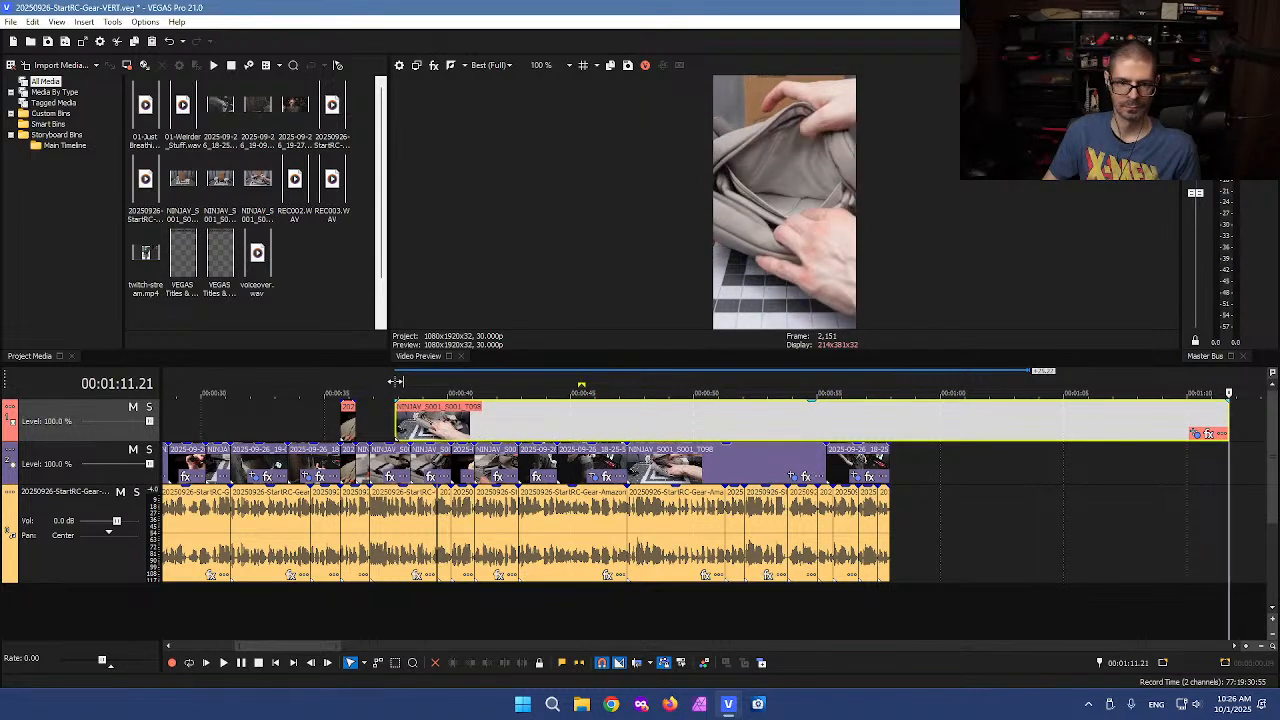
Split the upper-track NINJAV event at several points and delete one of the middle sections
left_click(436, 426)
left_click(420, 422)
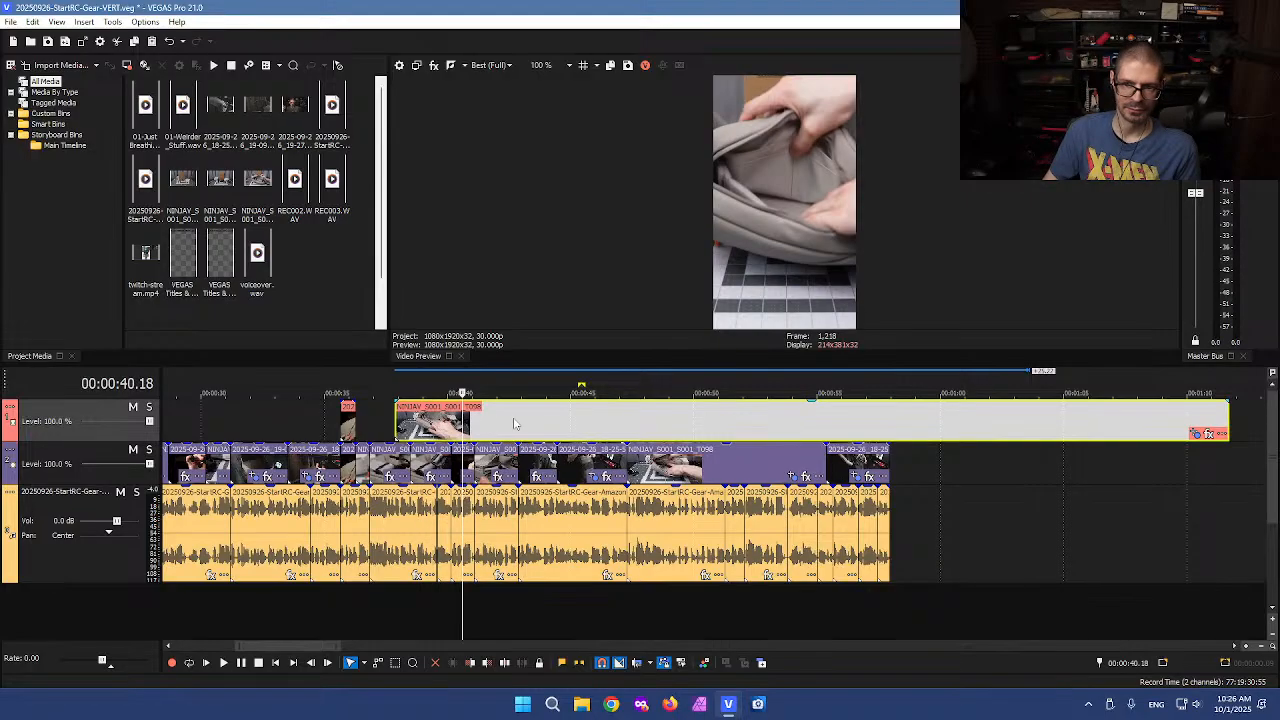
left_click_drag(462, 415, 430, 417)
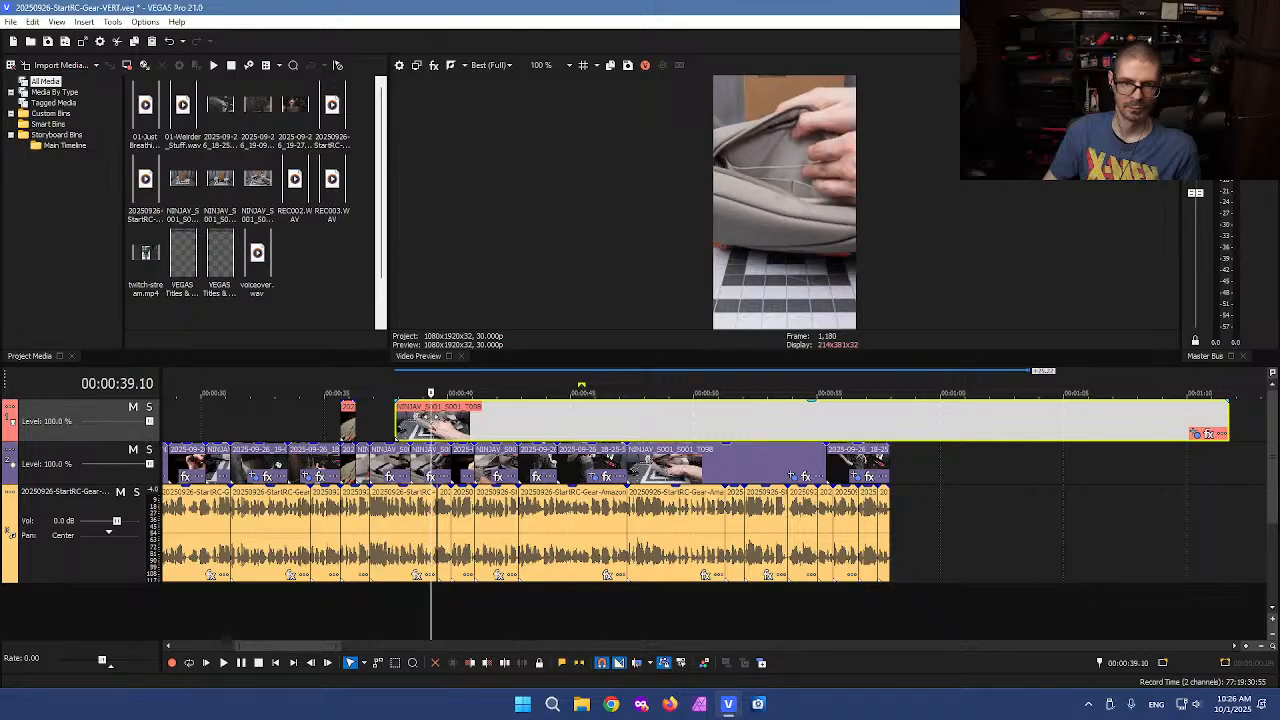
key("s")
left_click(460, 427)
left_click_drag(460, 420, 587, 427)
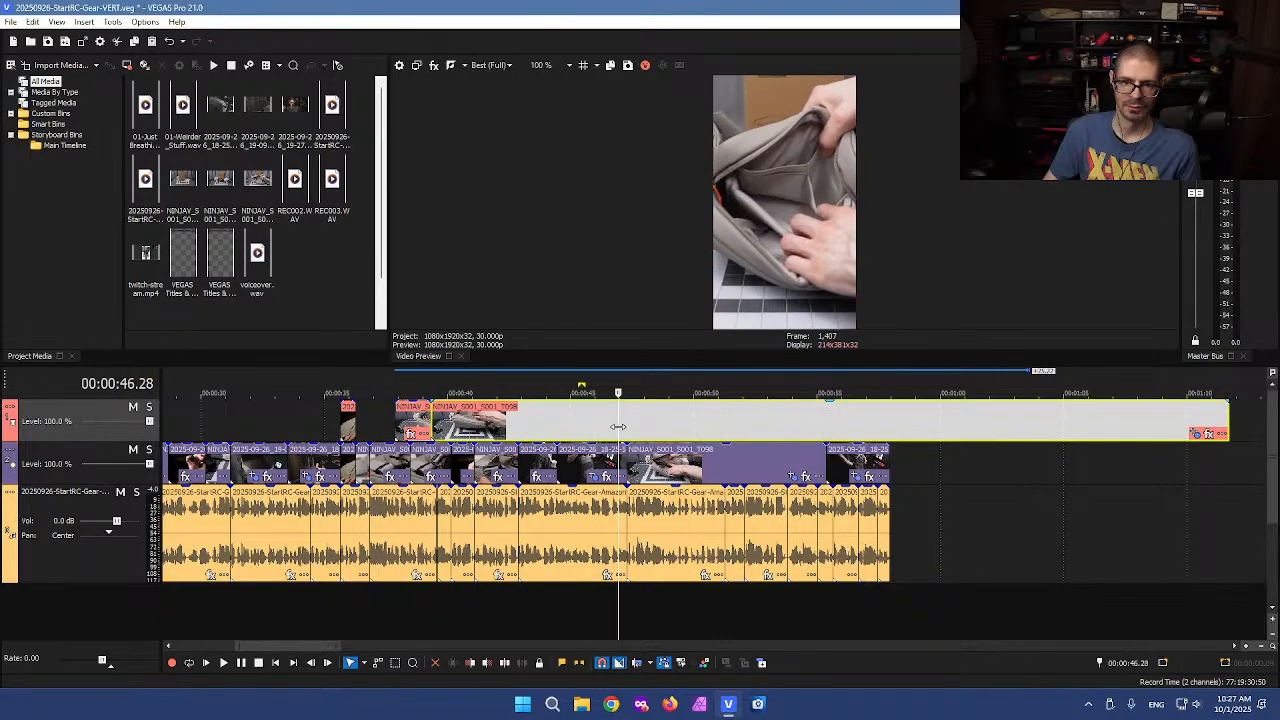
left_click(610, 422)
key("s")
left_click(642, 424)
key("s")
left_click(574, 423)
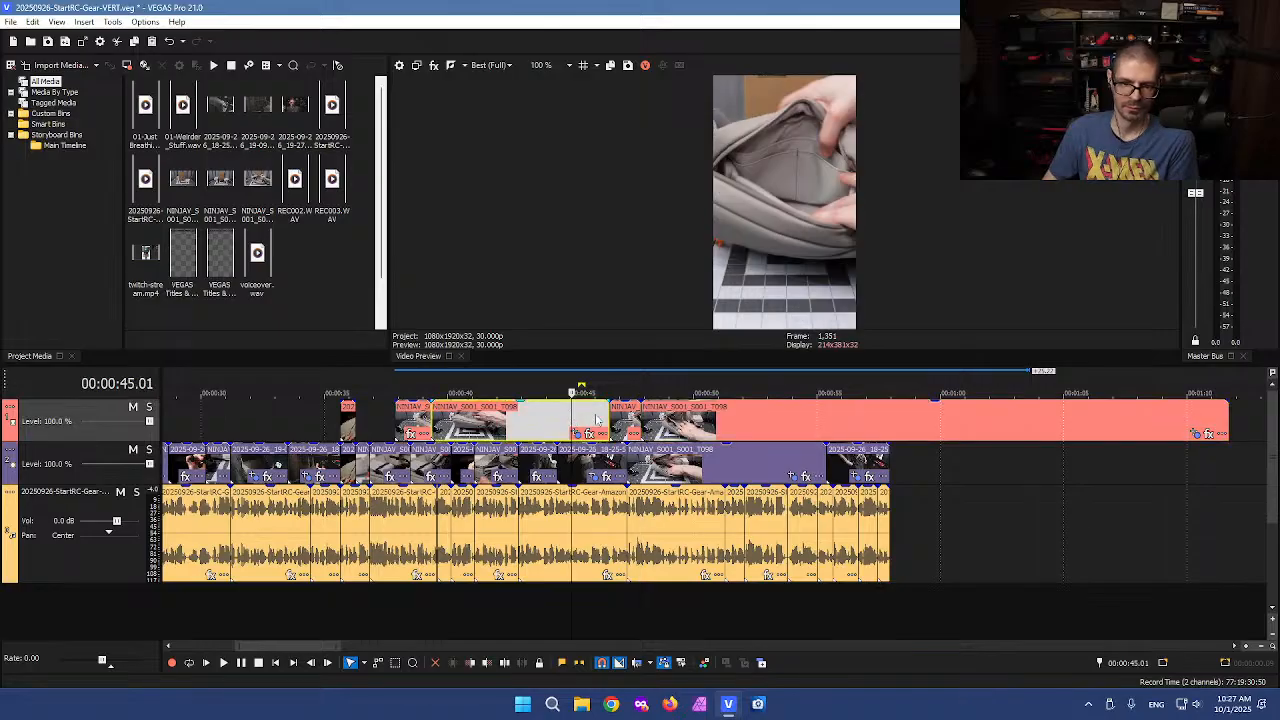
key("Delete")
Split out and delete another middle section of the upper-track NINJAV event
left_click(668, 425)
left_click_drag(668, 420, 817, 443)
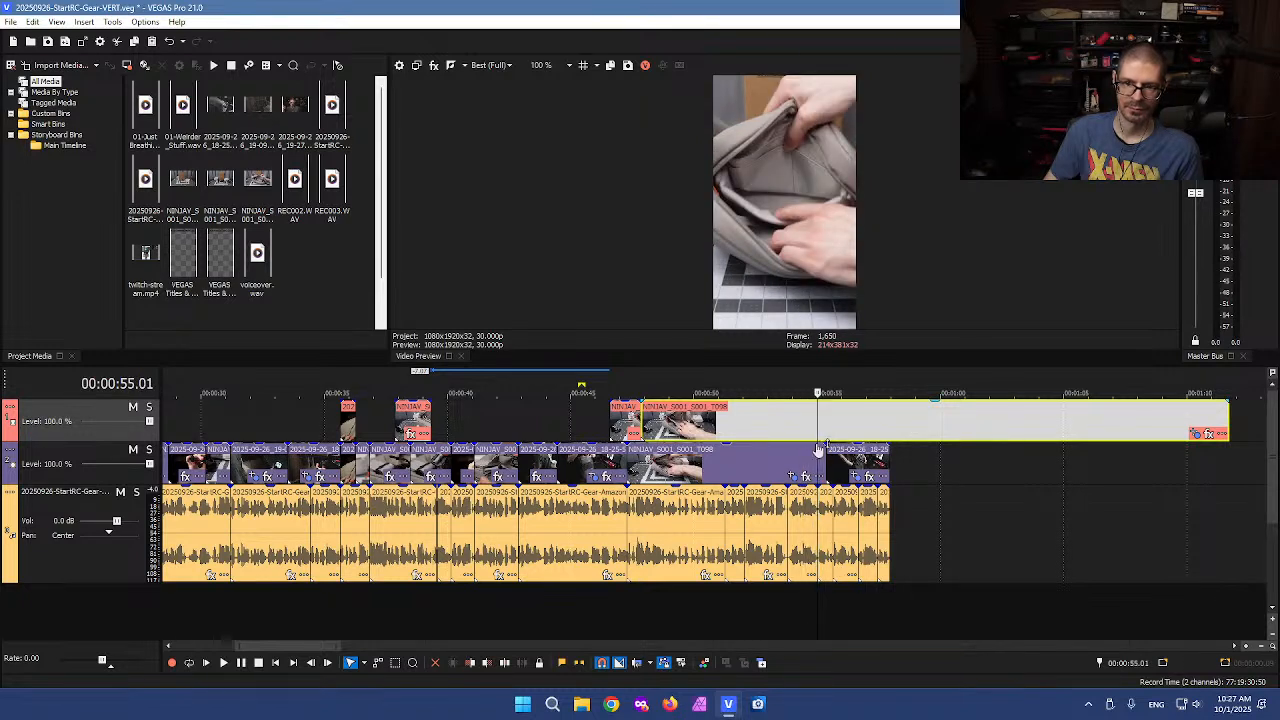
left_click(811, 422)
key("s")
left_click(843, 422)
key("s")
left_click(755, 412)
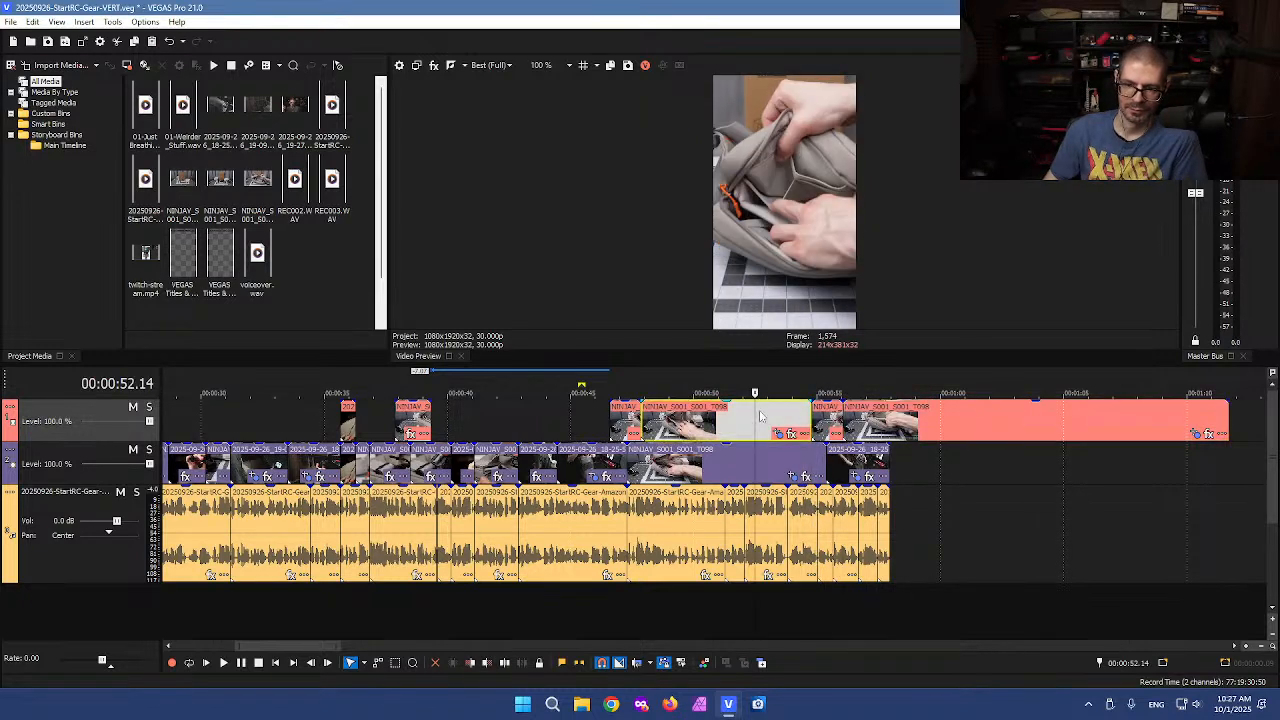
key("Delete")
Reposition the short NINJAV cutaway pieces along the upper track above the main edit
left_click_drag(825, 421, 676, 429)
left_click_drag(403, 417, 576, 420)
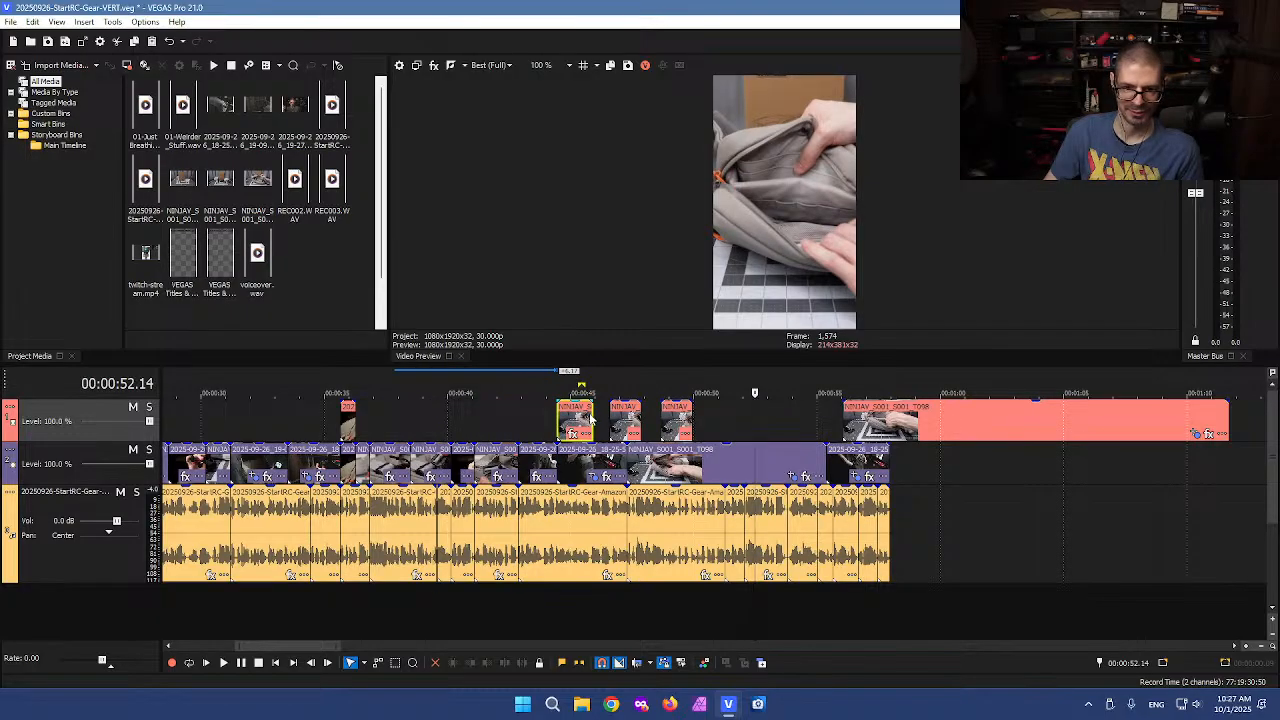
scroll(589, 425, "up", 2)
mouse_move(722, 414)
left_mouse_down()
mouse_move(703, 418)
mouse_move(715, 425)
left_mouse_up()
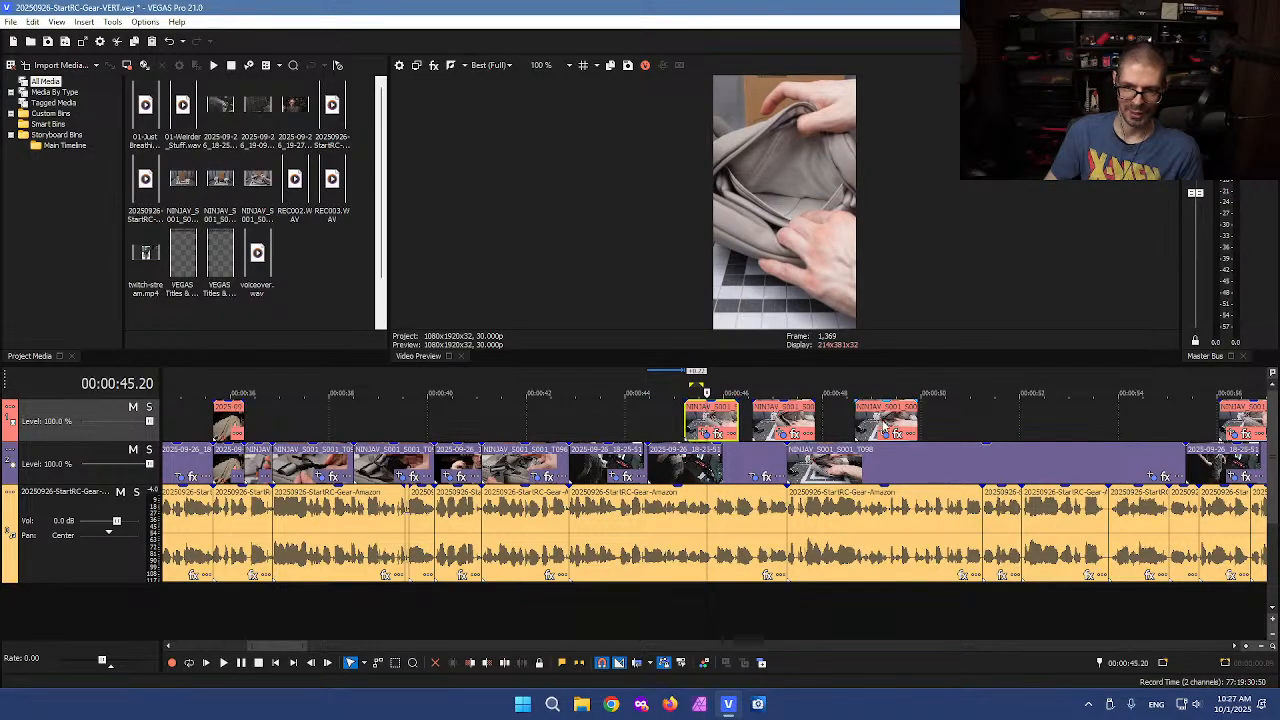
Preview frames across the remaining long NINJAV event on the upper track for usable moments
left_click(888, 420)
scroll(929, 426, "down", 2)
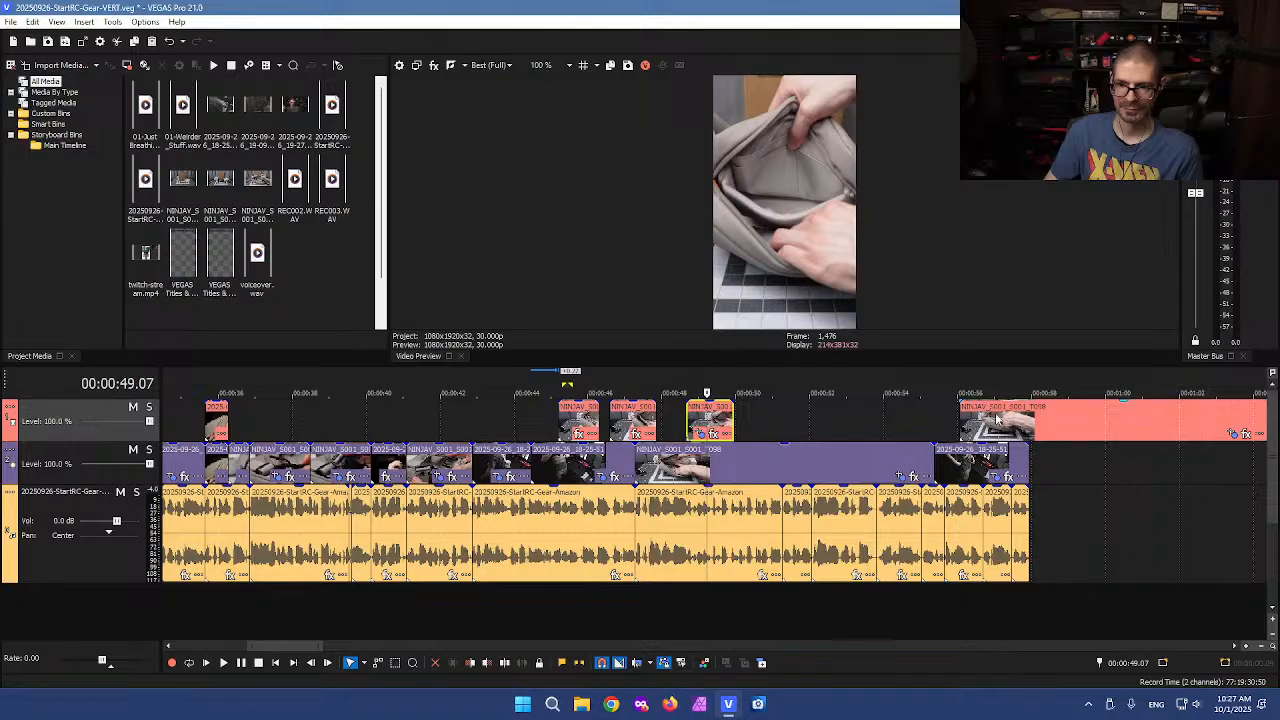
left_click(981, 420)
scroll(981, 420, "down", 2)
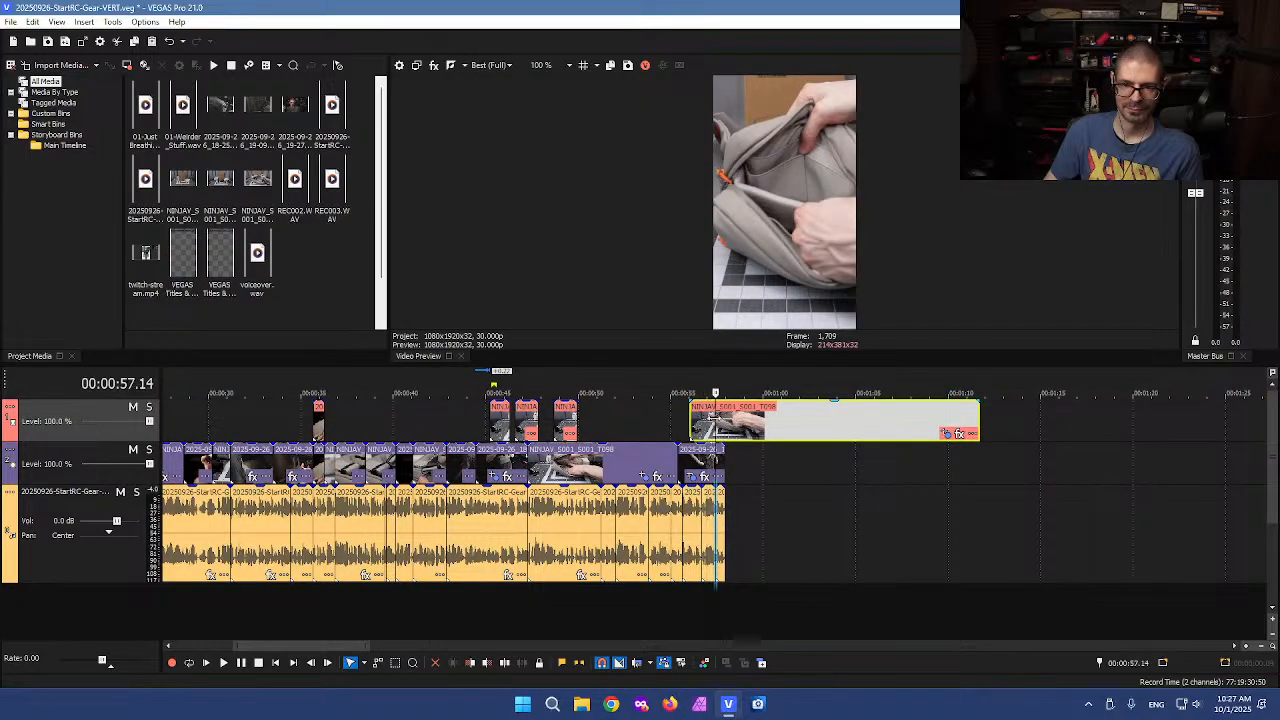
left_click(748, 420)
left_click(781, 420)
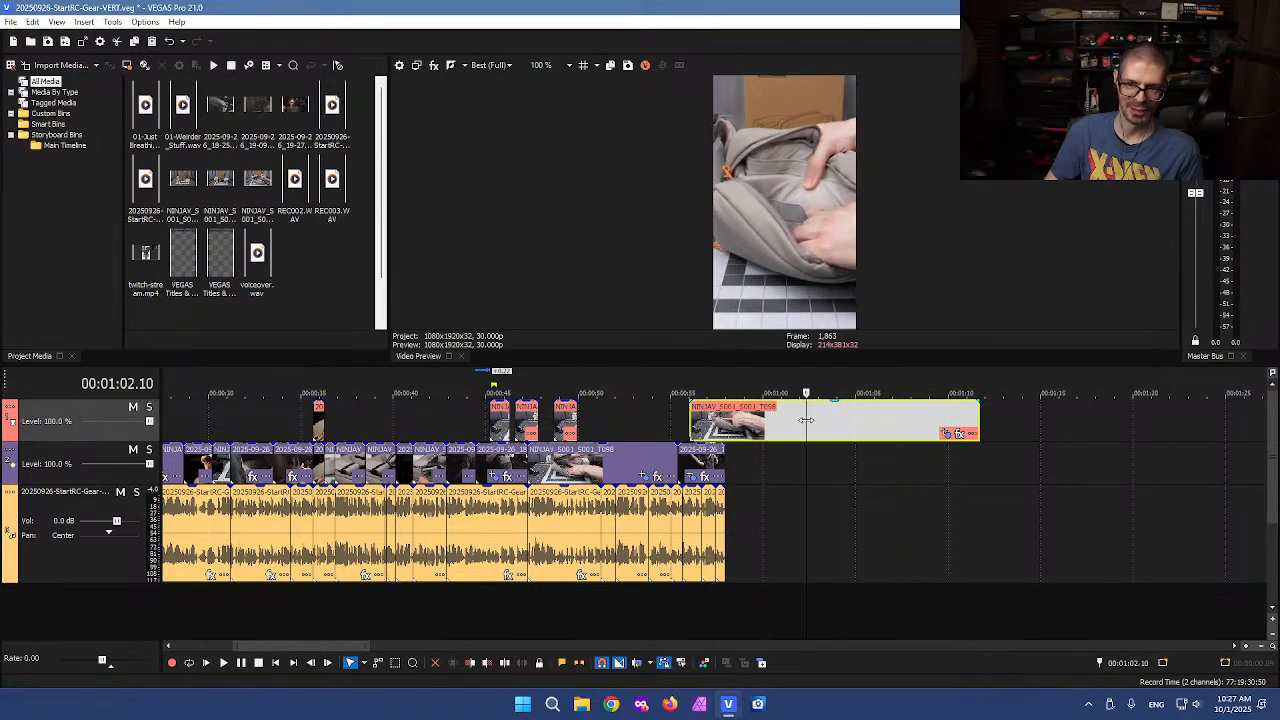
left_click(846, 420)
left_click(880, 418)
left_click(921, 417)
left_click(941, 417)
scroll(970, 428, "down", 2)
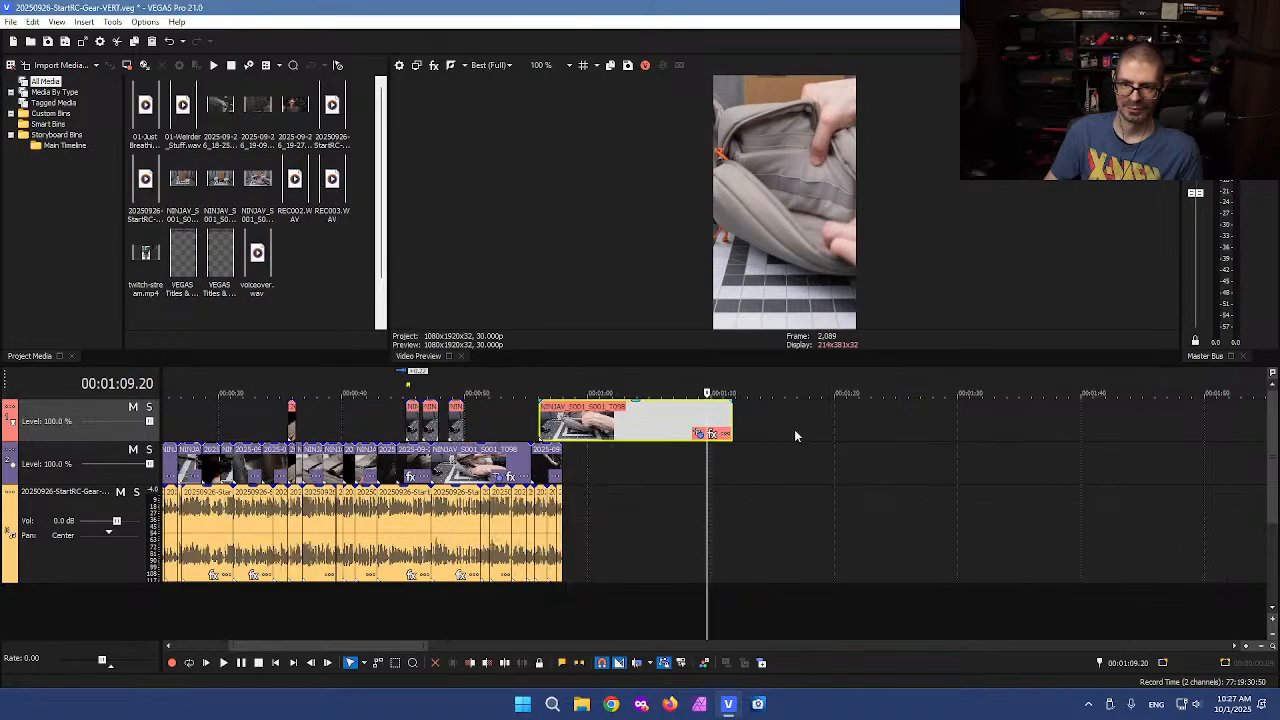
Extend the upper-track NINJAV event's end, split it, and delete its leading portion
left_click_drag(735, 430, 1045, 438)
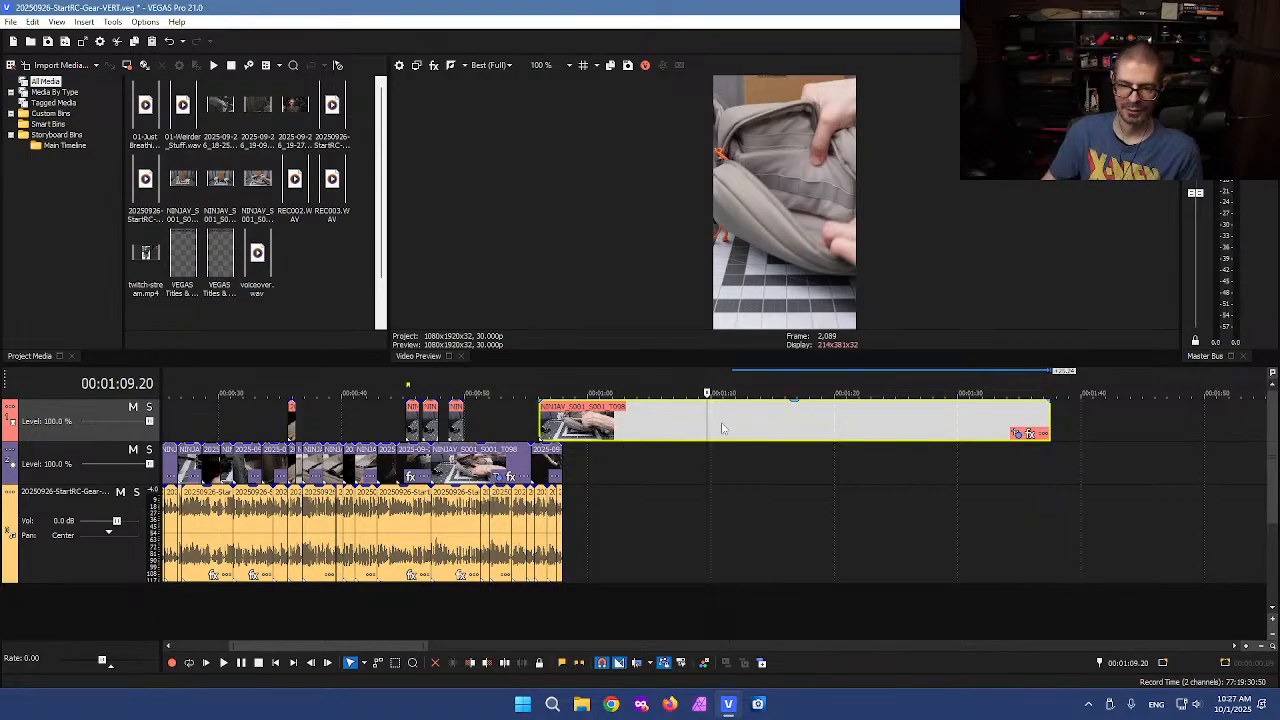
left_click_drag(704, 420, 812, 424)
key("s")
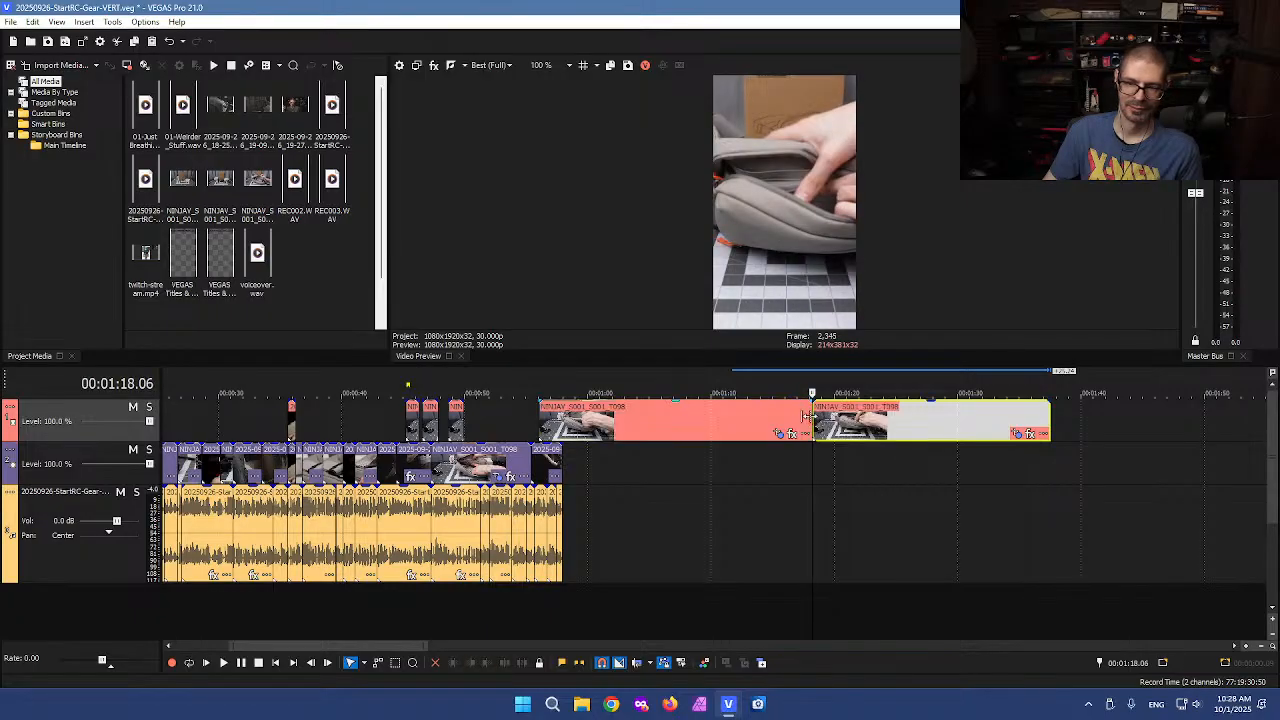
left_click_drag(811, 468, 865, 468)
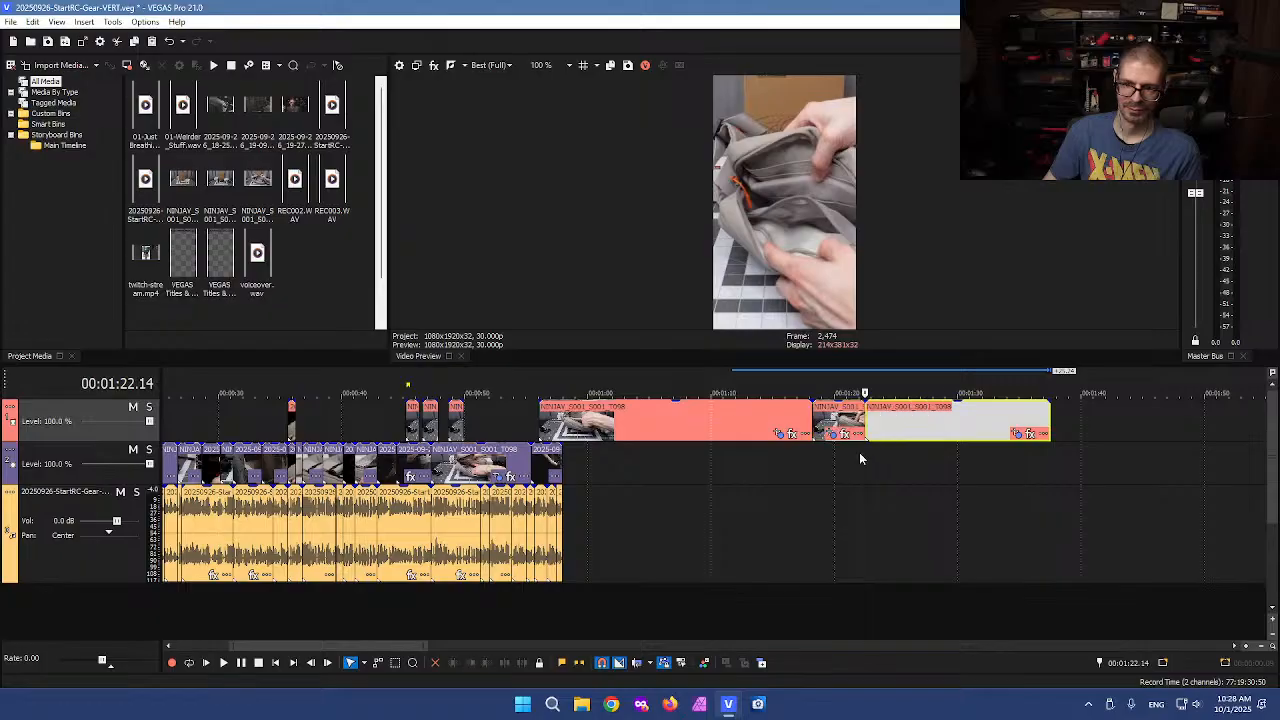
left_click(734, 416)
key("Delete")
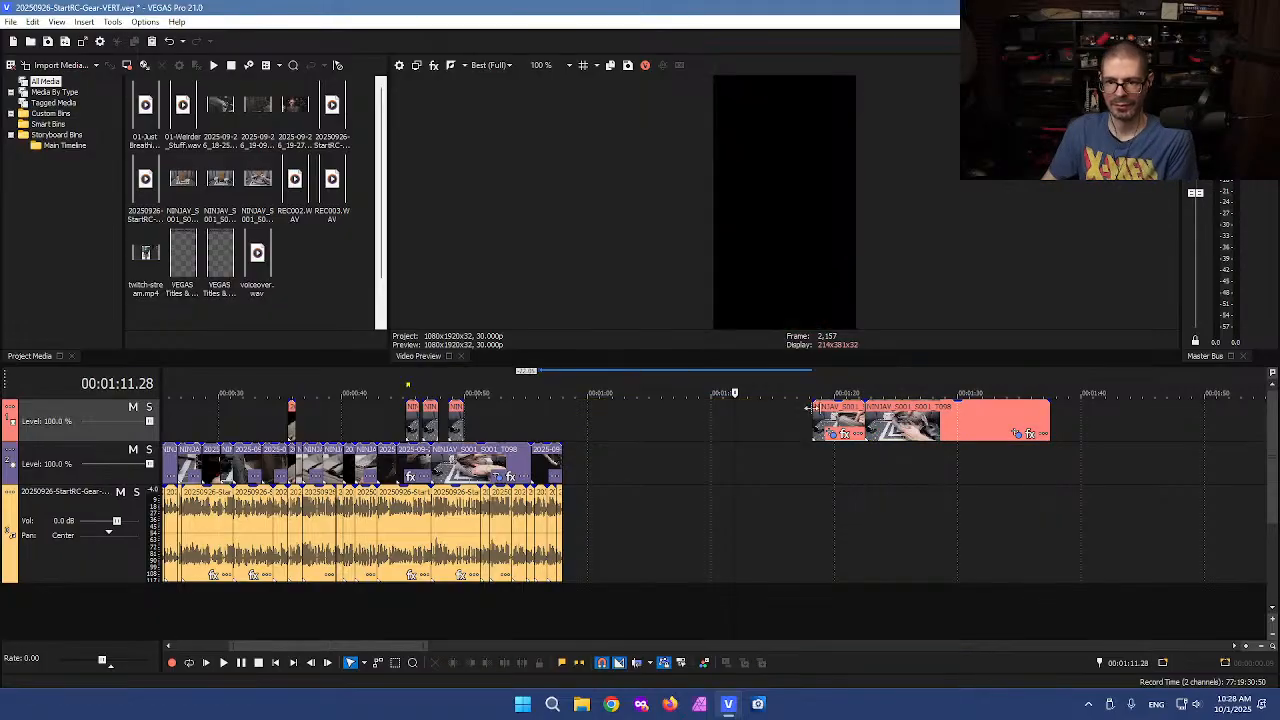
Delete the trailing leftover of that NINJAV event, keeping two short pieces
left_click(882, 425)
mouse_move(883, 417)
left_mouse_down()
mouse_move(1005, 419)
mouse_move(876, 420)
left_mouse_up()
key("Delete")
left_click(901, 421)
key("Delete")
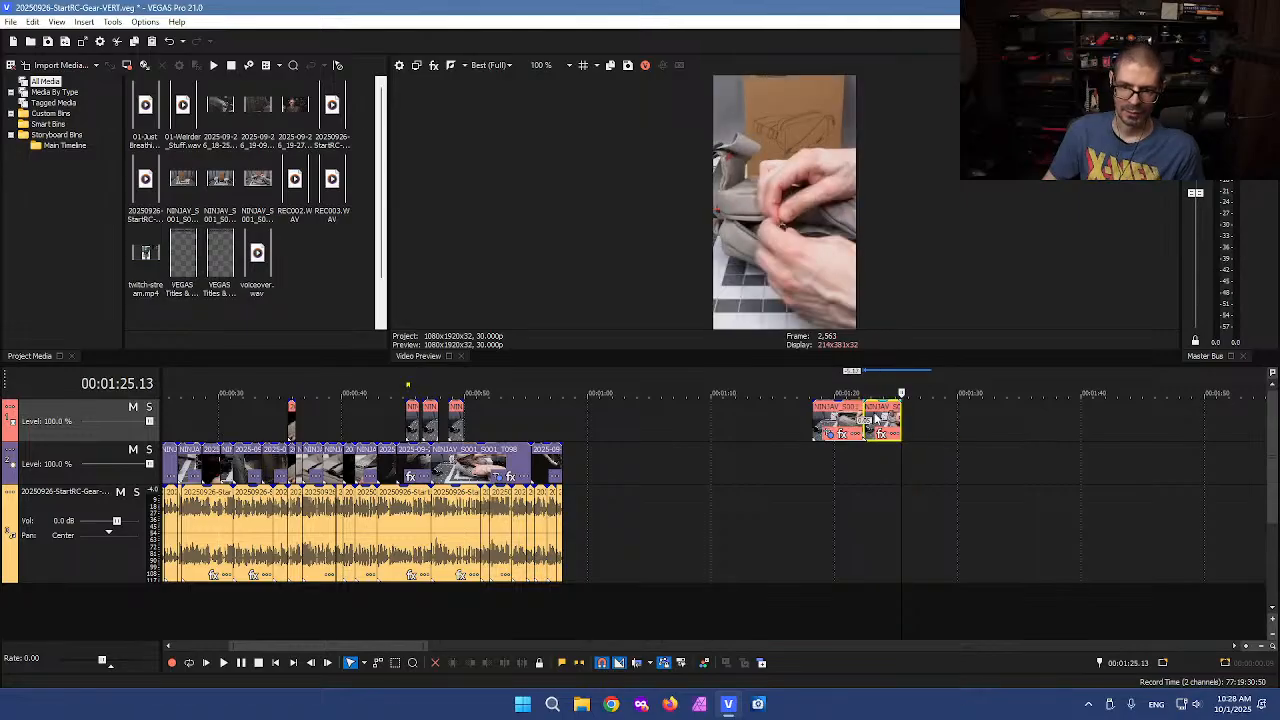
left_click(852, 420)
scroll(852, 420, "up", 3)
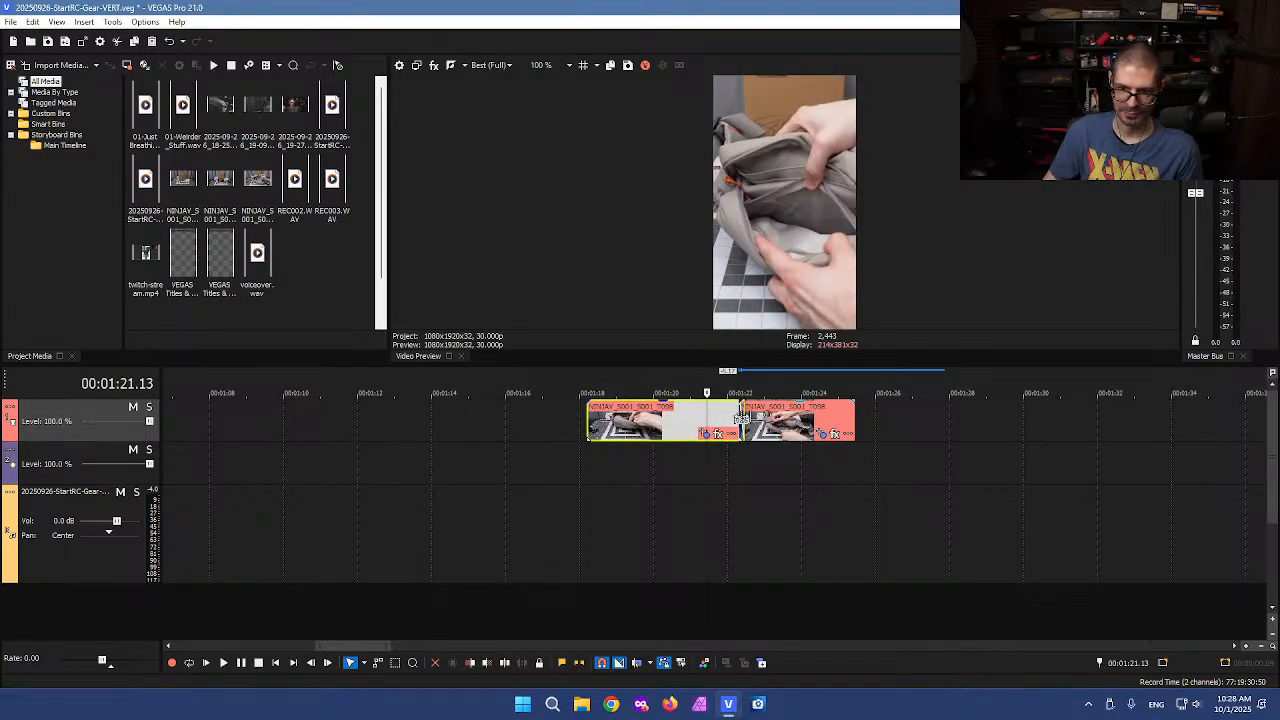
left_click_drag(741, 418, 737, 421)
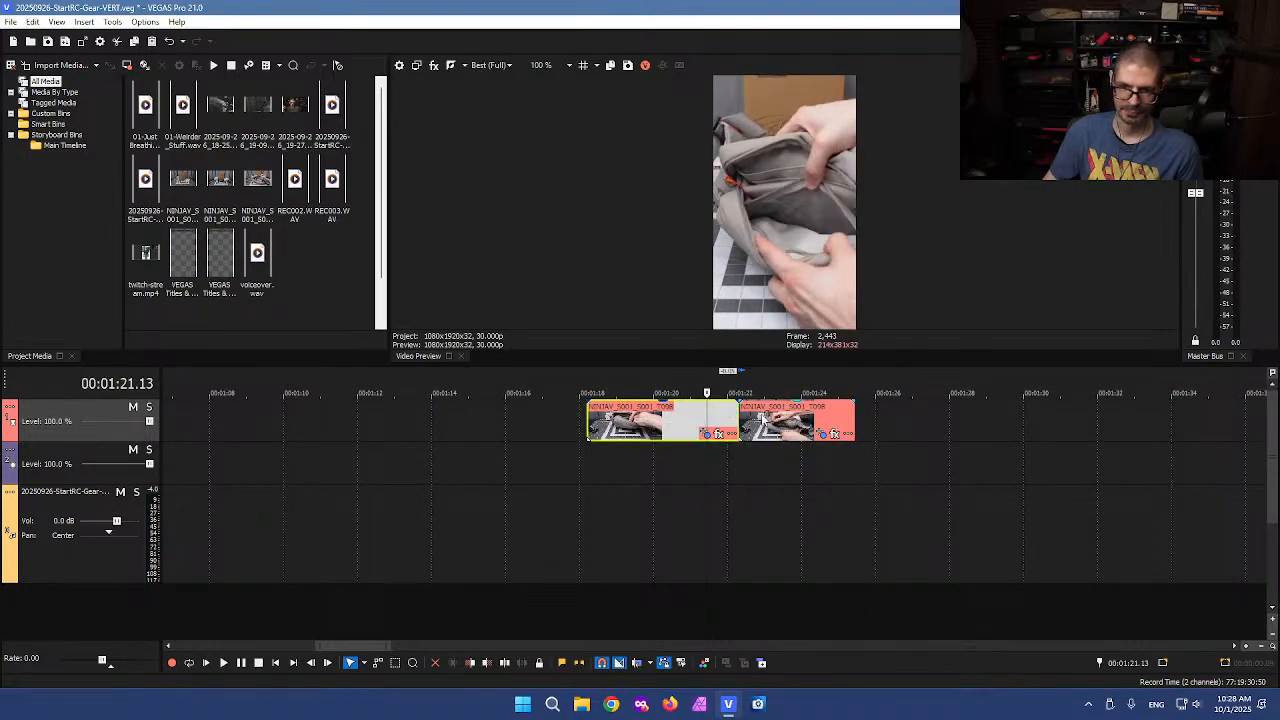
Move the two new NINJAV pieces back beside the other upper-track cutaways
scroll(763, 422, "down", 2)
scroll(707, 437, "down", 3)
left_click_drag(707, 432, 434, 416)
scroll(434, 418, "up", 4)
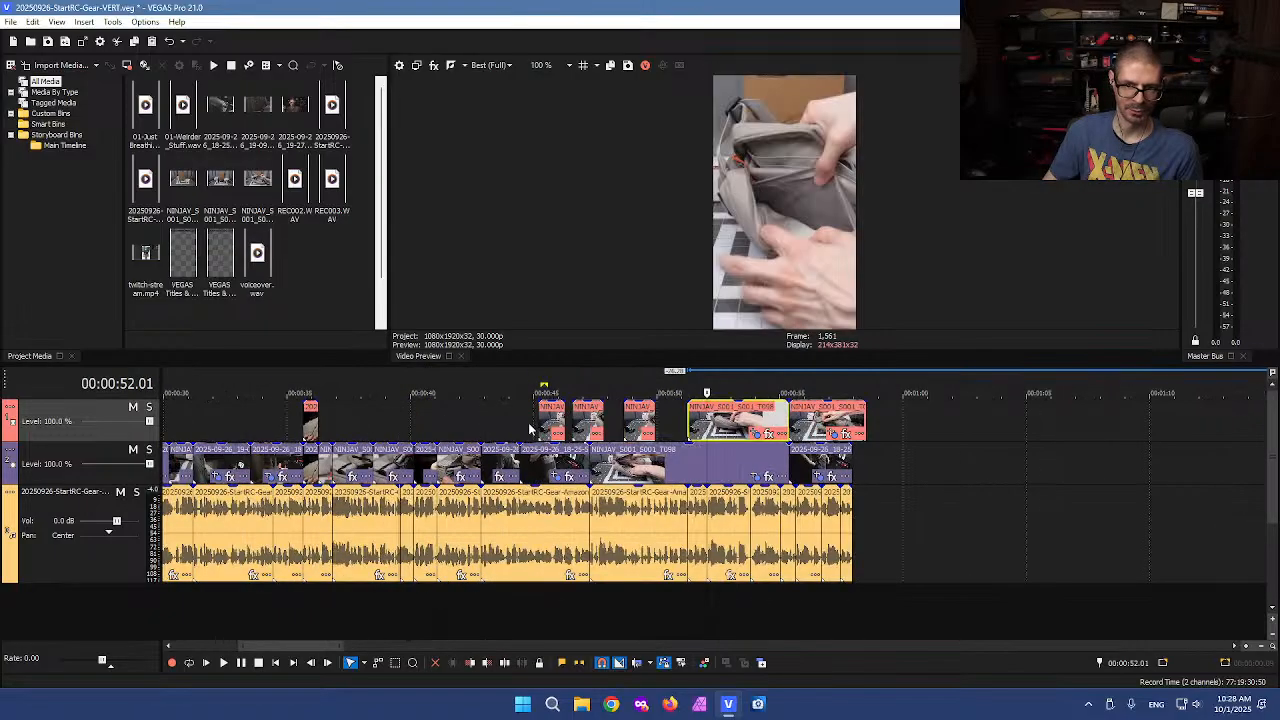
Rearrange the upper-track NINJAV cutaways so the last three sit back to back
left_click_drag(670, 420, 735, 420)
left_click_drag(869, 420, 812, 415)
left_click_drag(905, 419, 845, 424)
left_click(816, 428)
left_click(831, 426)
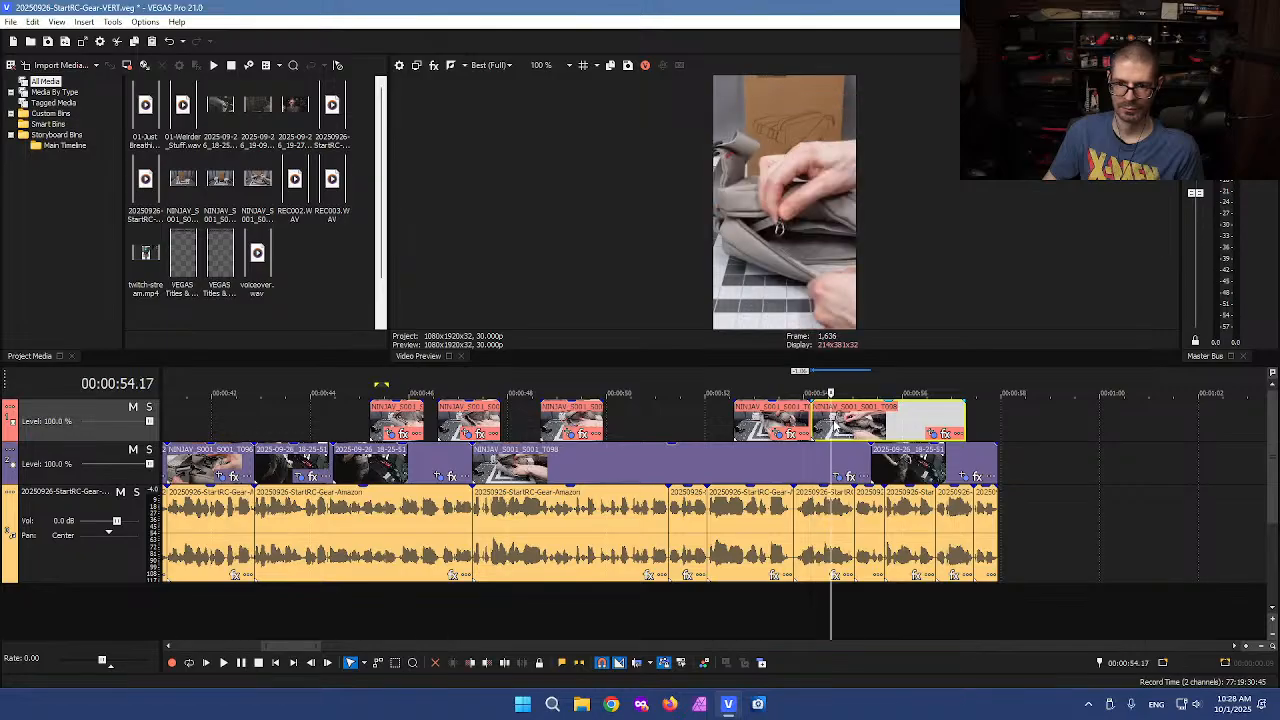
left_click_drag(812, 420, 655, 420)
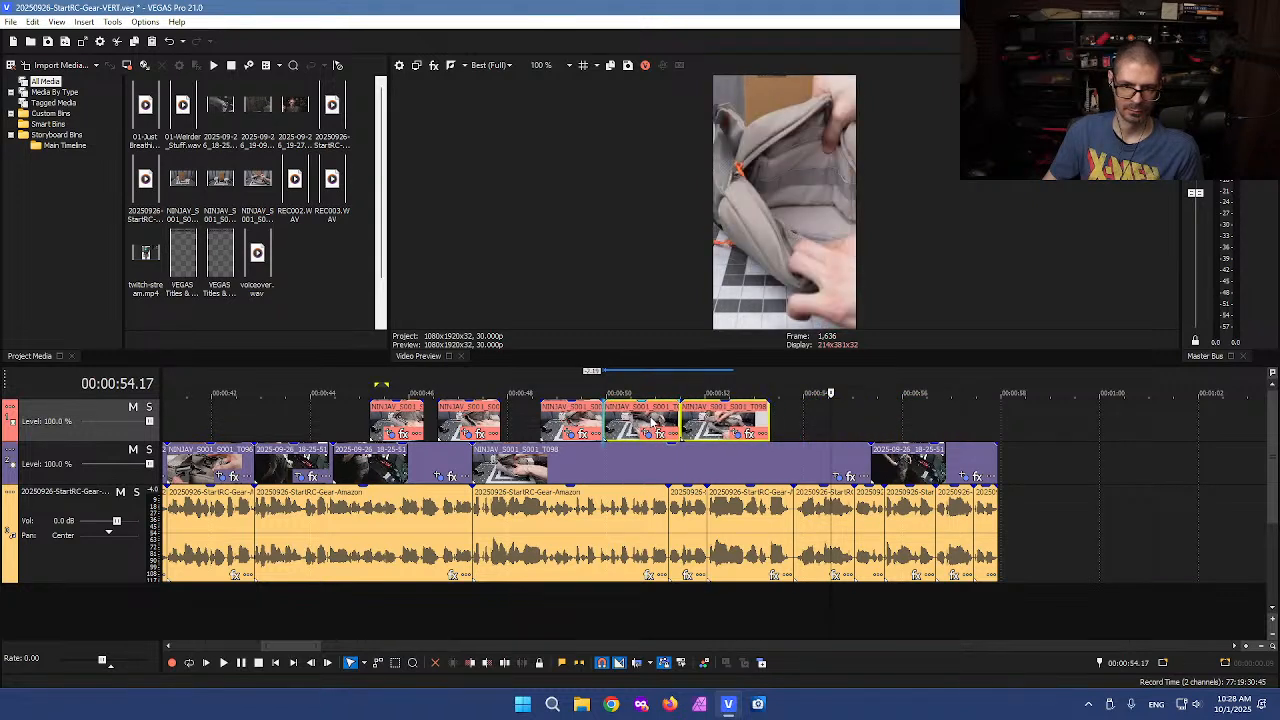
left_click(556, 425)
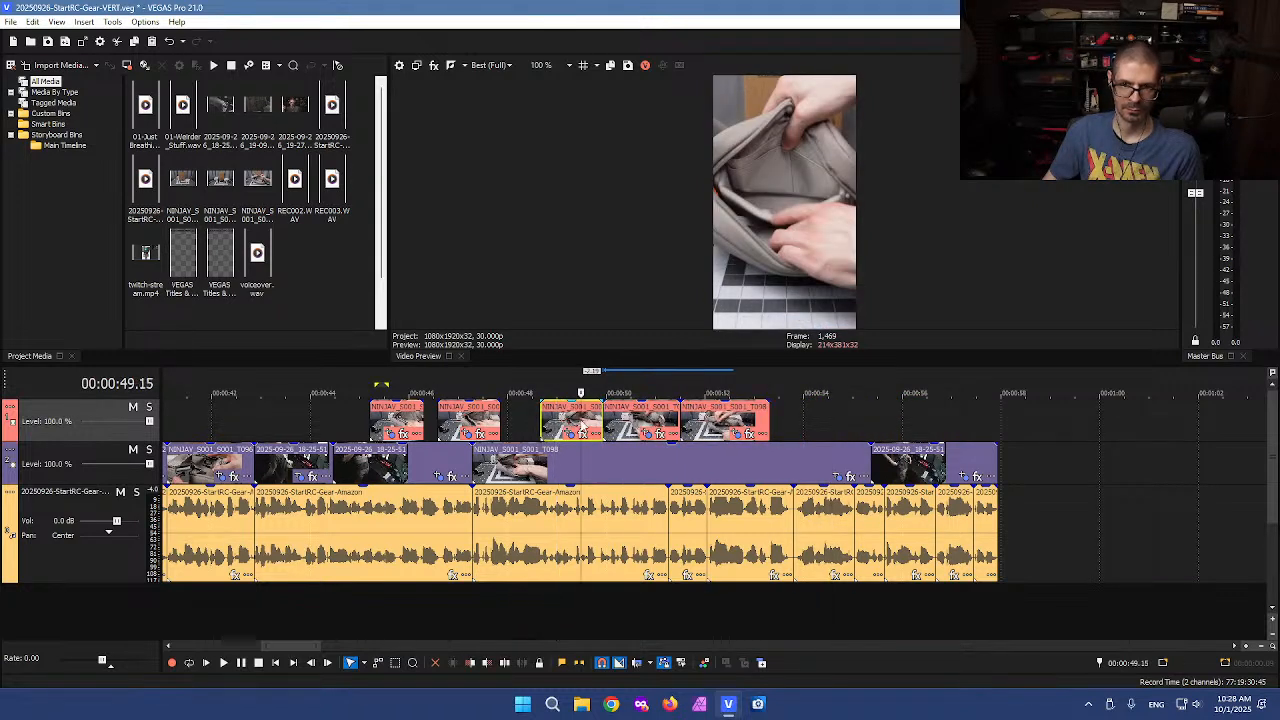
left_click(584, 428)
left_click(468, 418)
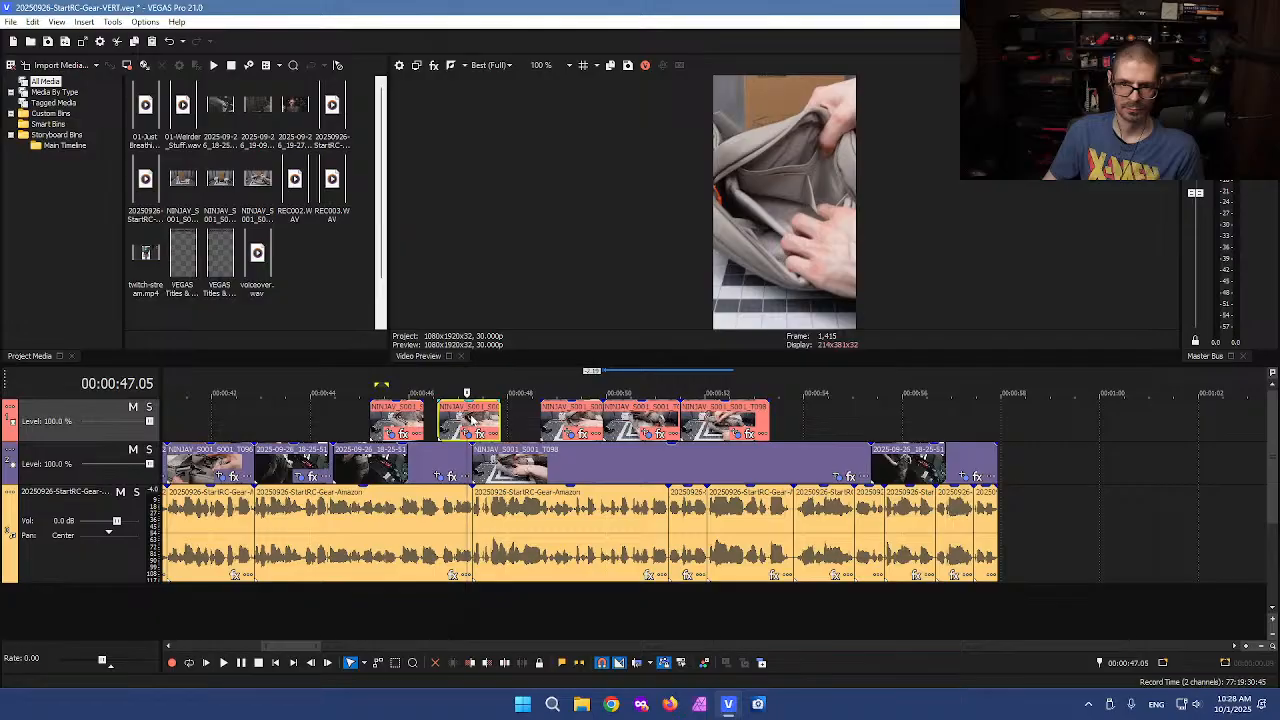
Split the long NINJAV event on the main track, delete its earlier part, and slide the remainder later
left_click(676, 463)
key("s")
left_click(639, 460)
key("Delete")
left_click_drag(679, 468, 732, 465)
Trim the final 2025-09-26_18-25-51 event's end and slide the main-track NINJAV event later to meet it
left_click(920, 466)
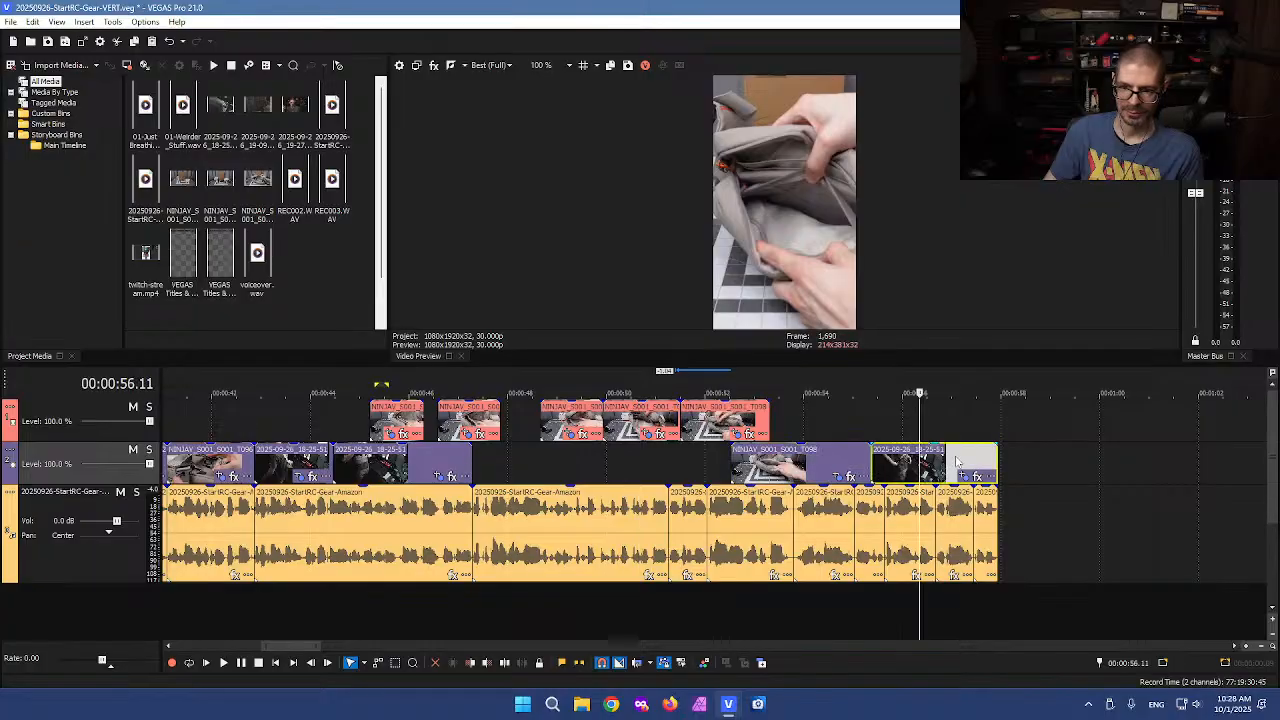
left_click(957, 465)
left_click_drag(990, 470, 955, 463)
left_click_drag(820, 467, 863, 467)
left_click(840, 431)
left_click(804, 431)
left_click(843, 431)
left_click(793, 430)
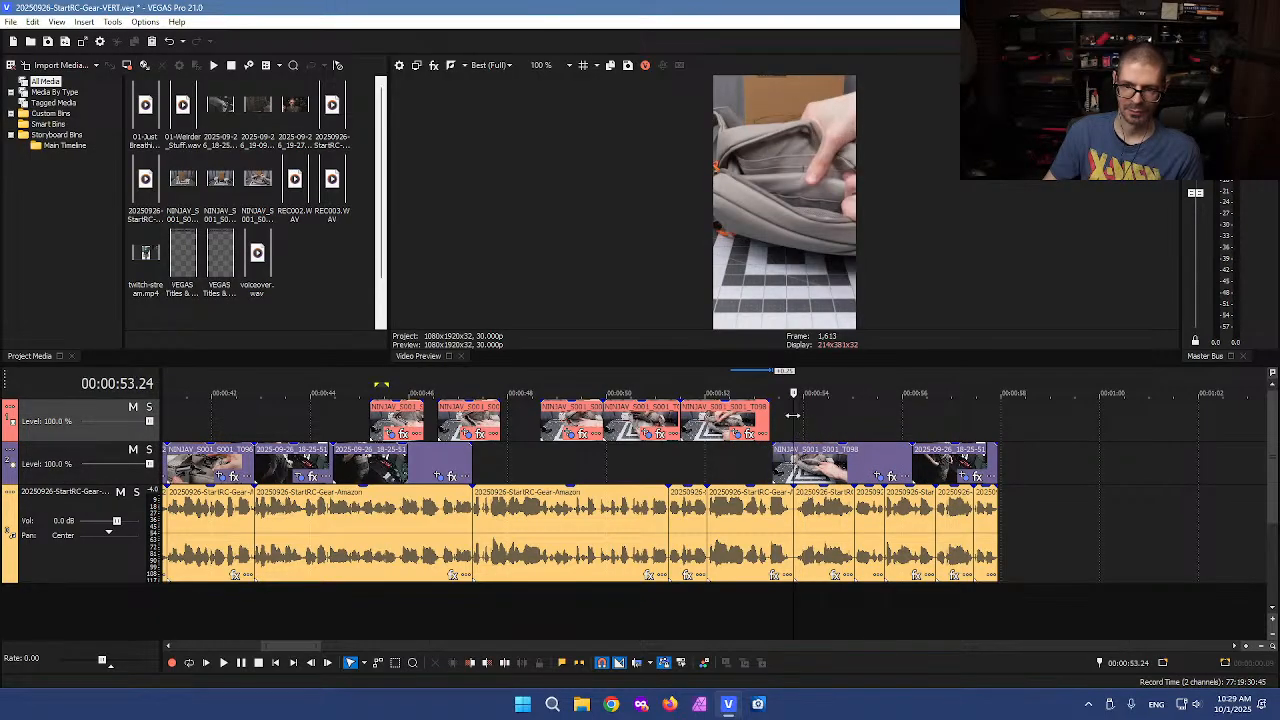
left_click(828, 418)
left_click_drag(828, 419, 844, 420)
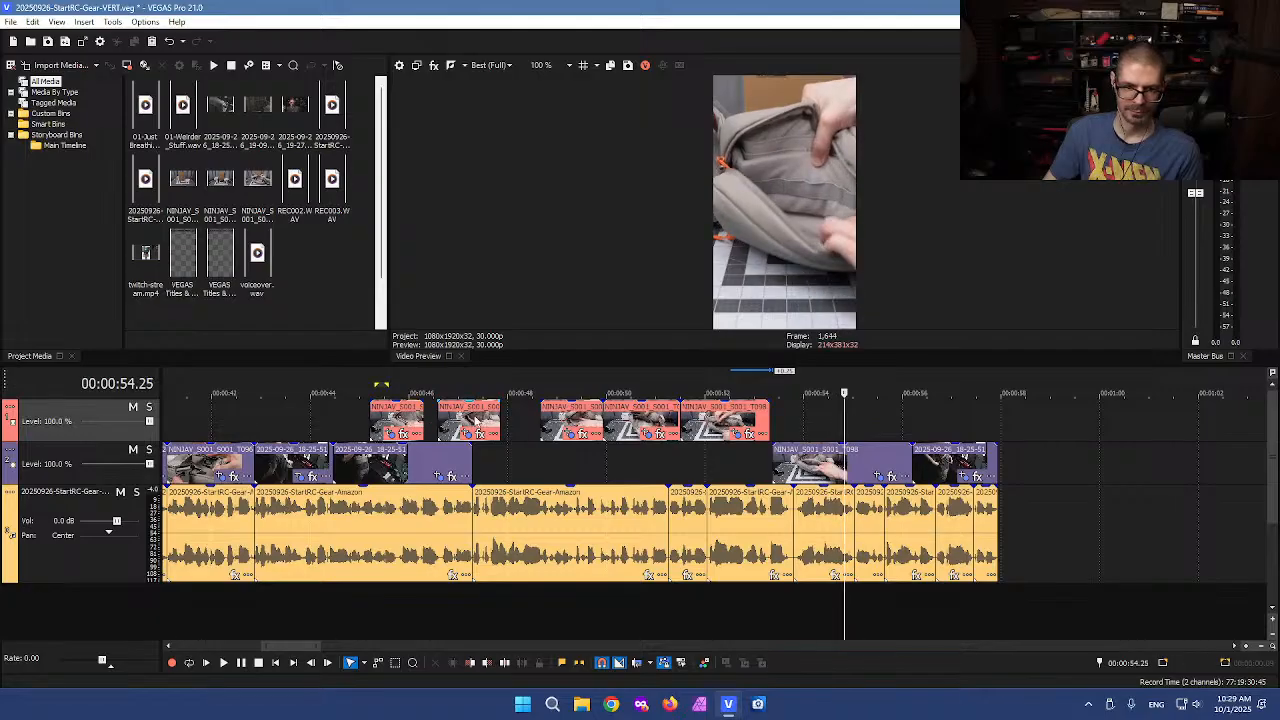
Adjust the edges of the main-track events next to the upper-track NINJAV cutaways
left_click(424, 457)
mouse_move(471, 457)
left_mouse_down()
mouse_move(452, 457)
mouse_move(496, 457)
left_mouse_up()
mouse_move(336, 457)
left_mouse_down()
mouse_move(398, 459)
mouse_move(334, 457)
left_mouse_up()
left_click(314, 460)
scroll(316, 462, "up", 3)
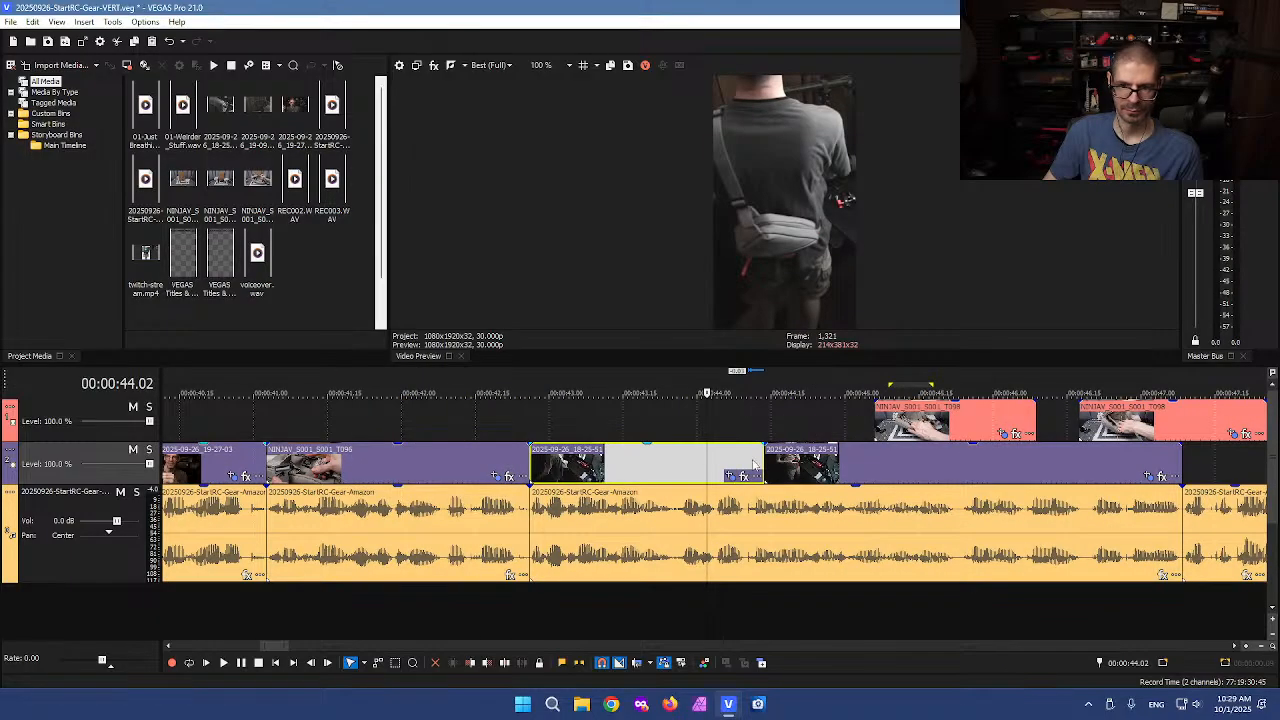
mouse_move(764, 462)
left_mouse_down()
mouse_move(729, 459)
mouse_move(763, 469)
left_mouse_up()
Close the gaps between the upper-track NINJAV cutaways so all of them run back to back
scroll(810, 492, "down", 3)
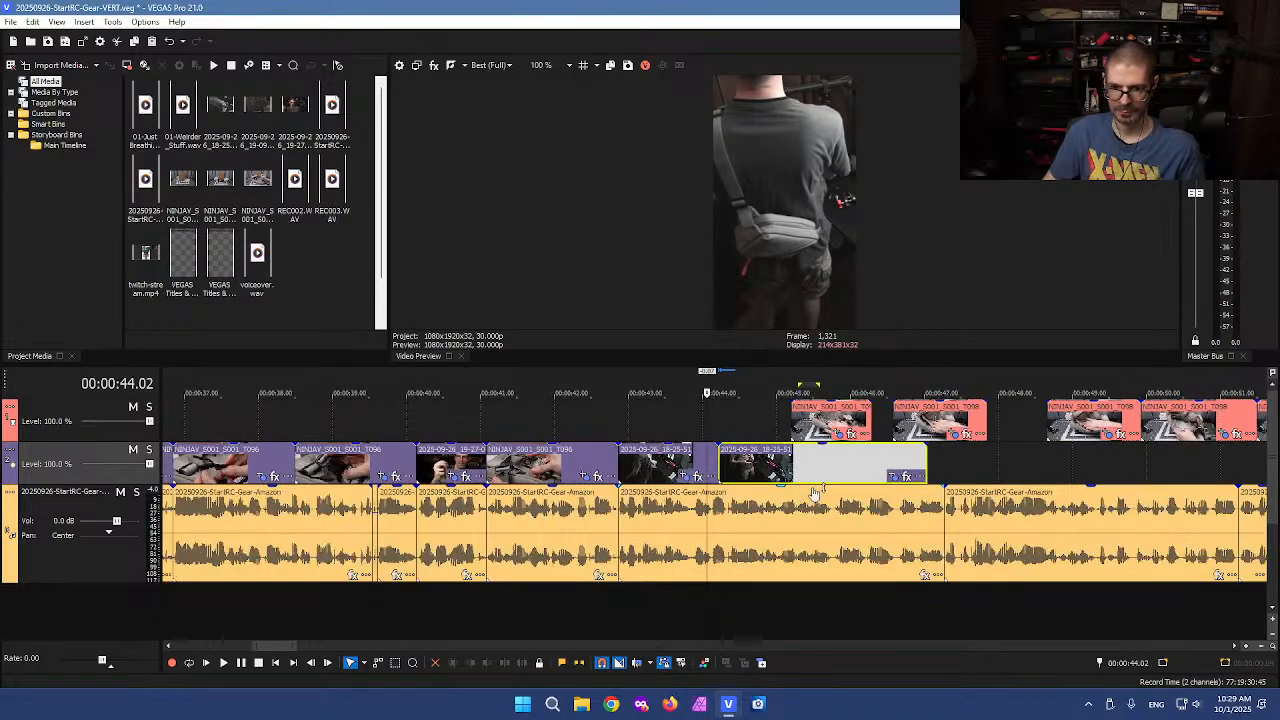
scroll(900, 508, "down", 3)
left_click(906, 456)
scroll(908, 459, "up", 3)
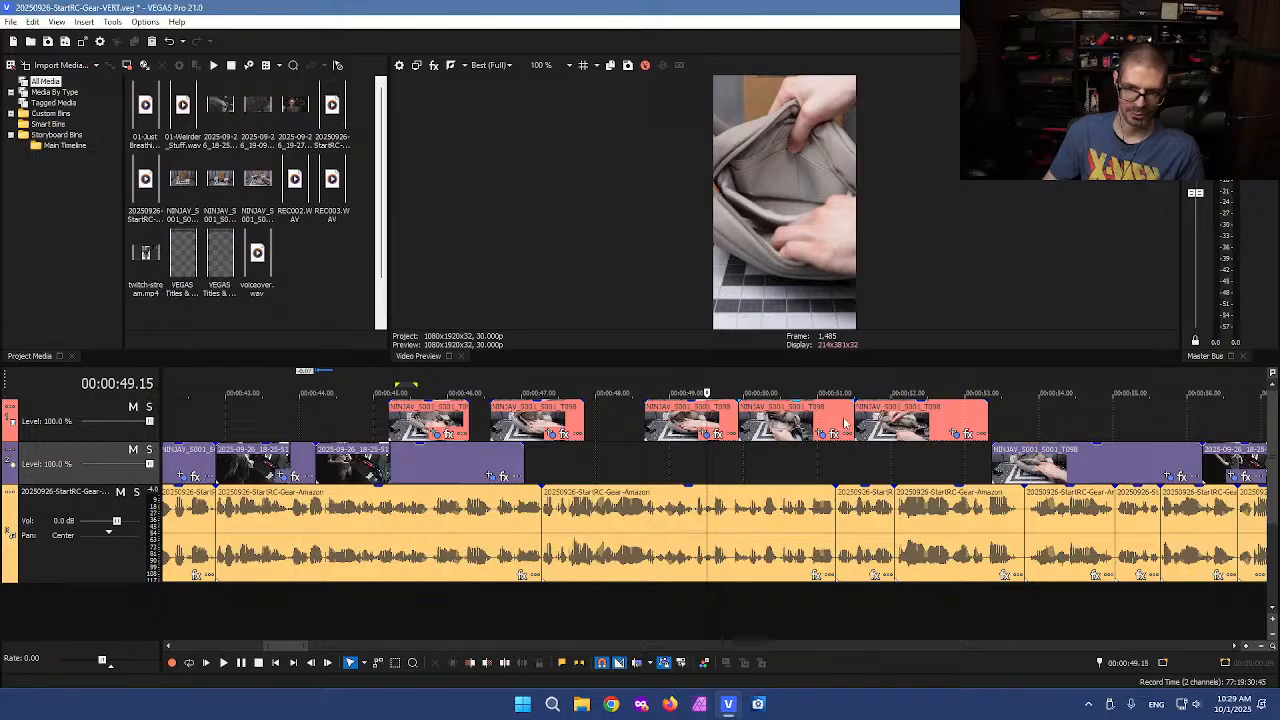
left_click_drag(988, 425, 964, 412)
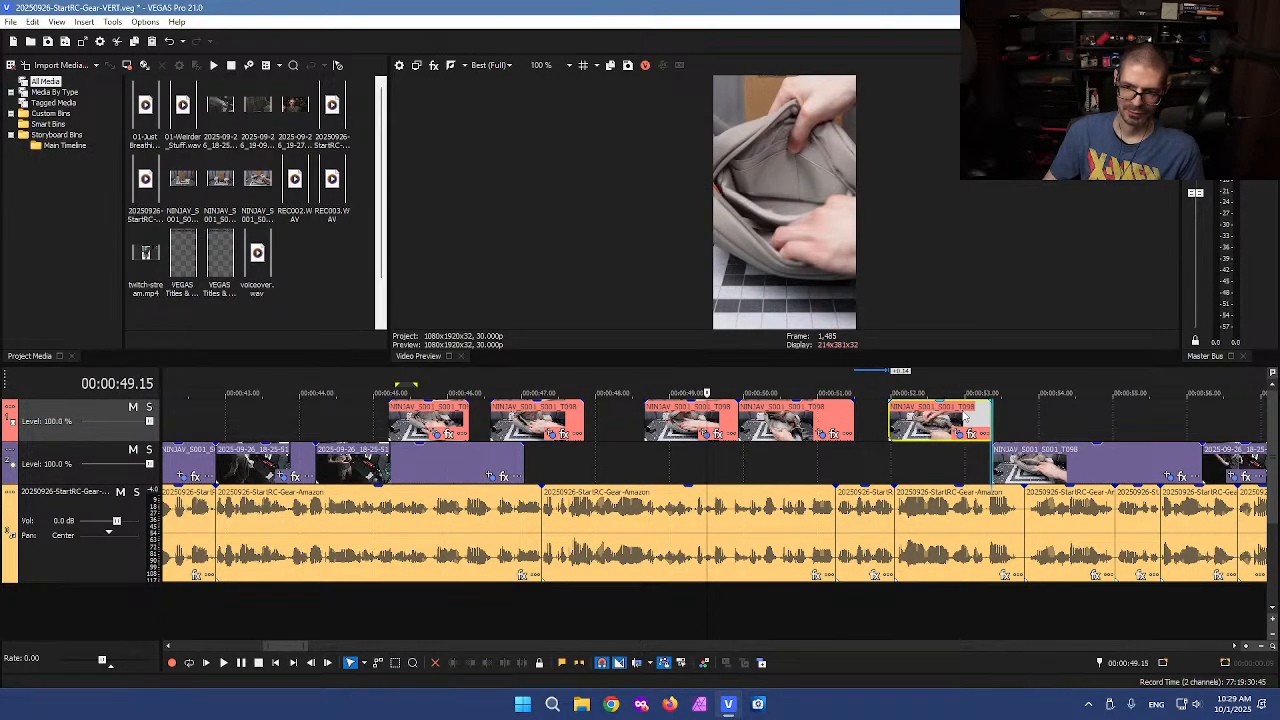
left_click_drag(820, 421, 879, 417)
left_click_drag(704, 425, 750, 425)
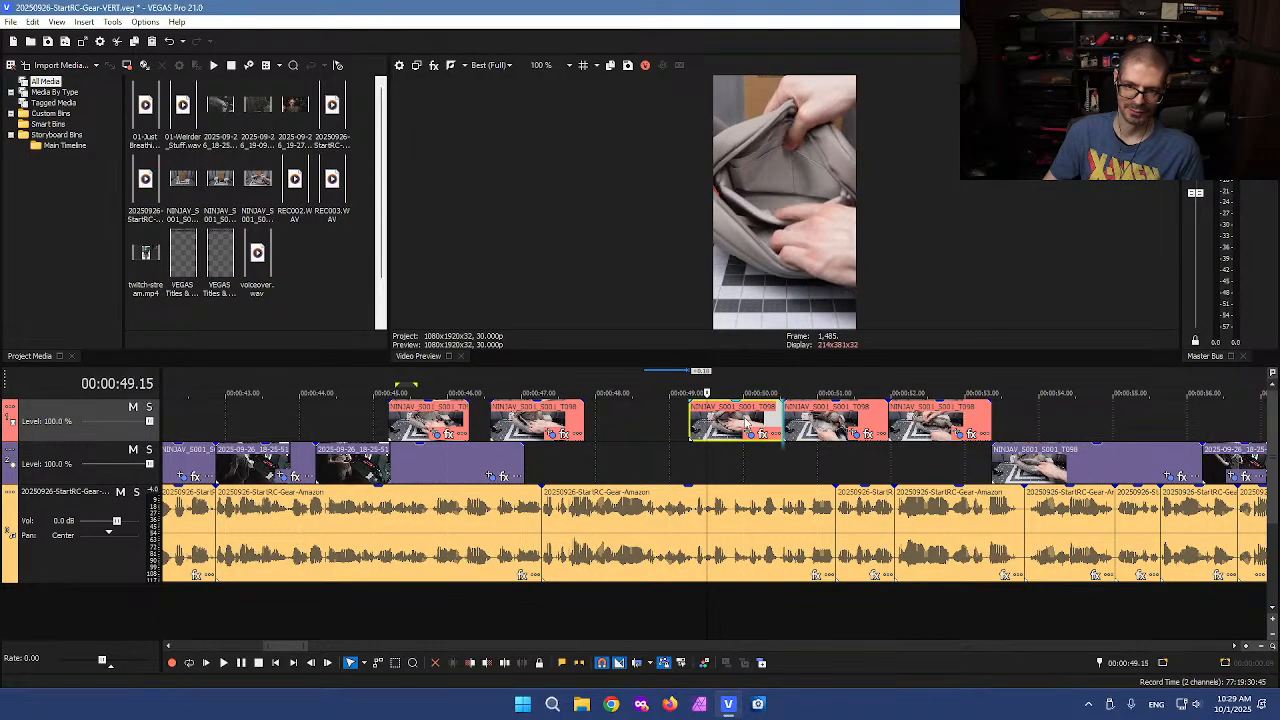
left_click_drag(551, 420, 655, 421)
left_click_drag(455, 420, 608, 420)
Move all the upper-track NINJAV cutaways down onto the main video track
key("d")
key("d")
left_click_drag(462, 416, 937, 453)
left_click(494, 425)
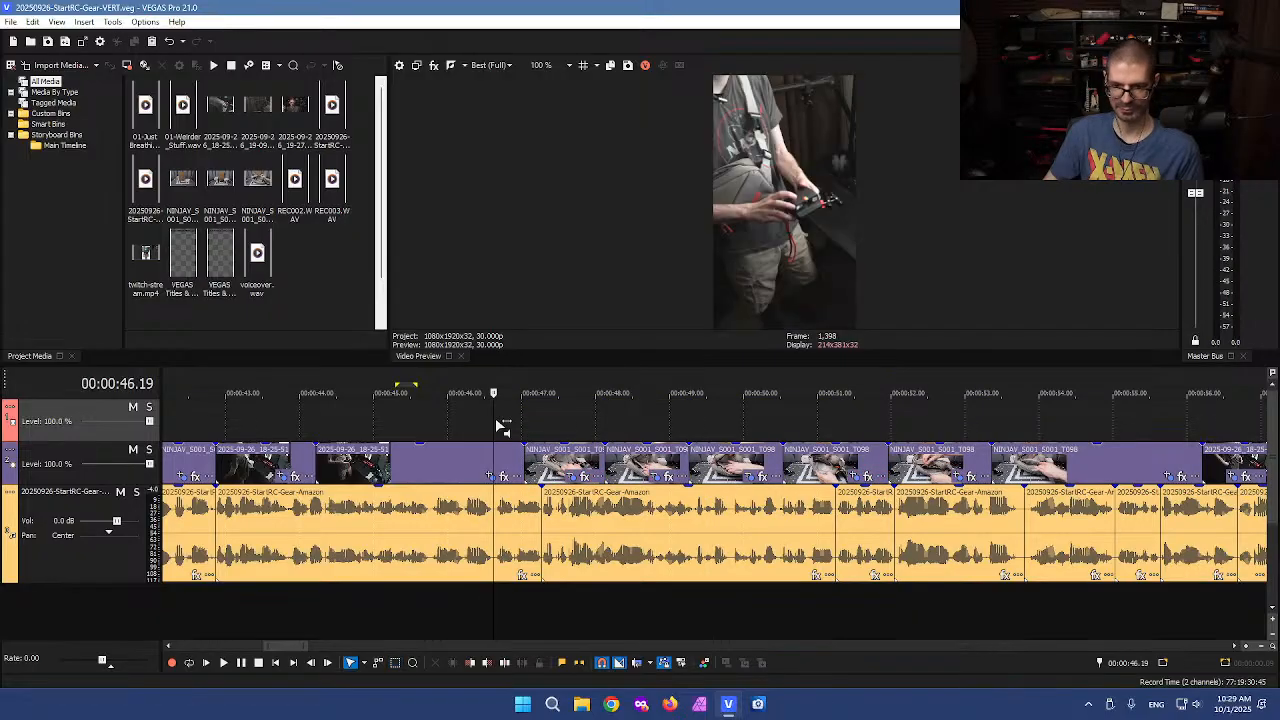
Play back the section containing the moved cutaways
key("space")
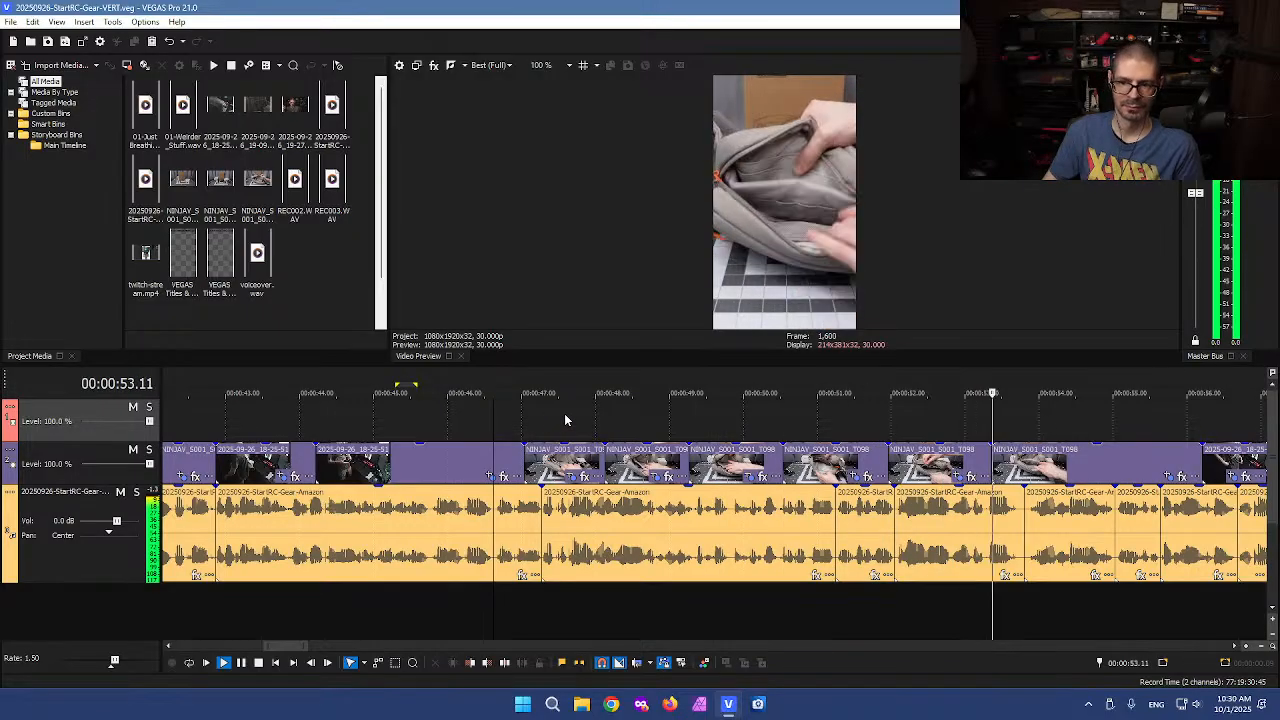
key("k")
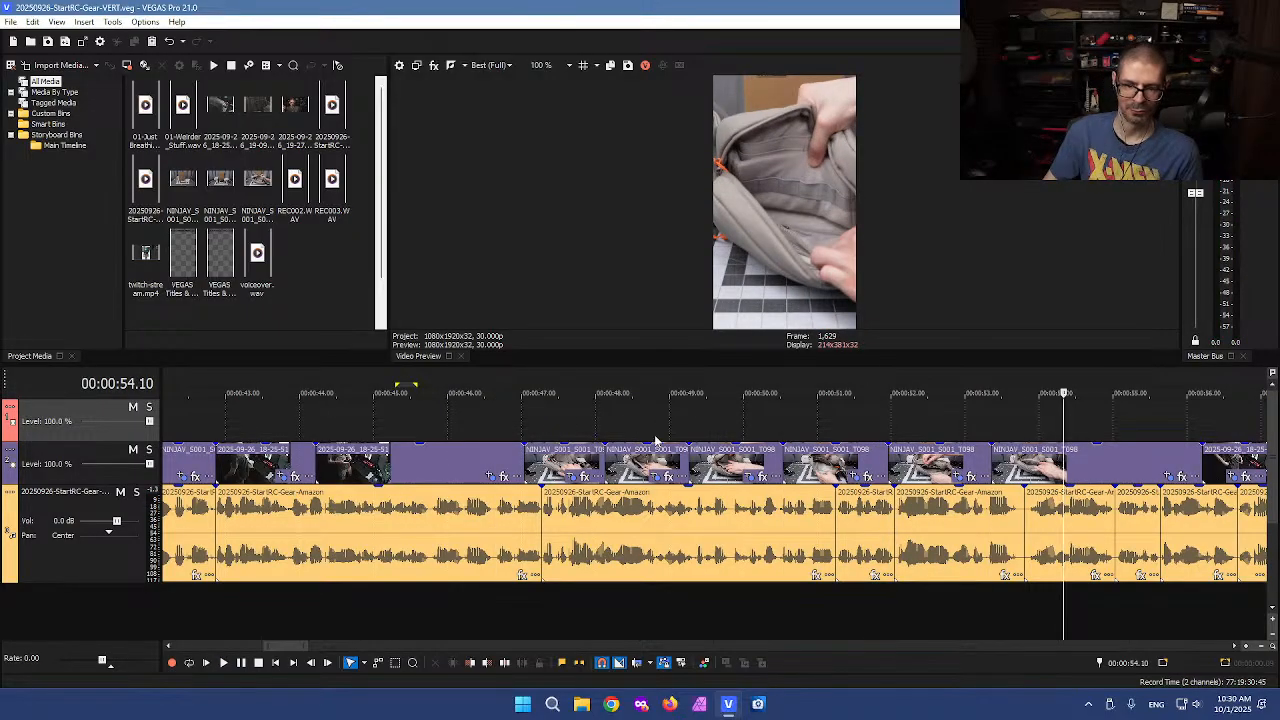
scroll(640, 438, "down", 1)
left_click(743, 427)
scroll(743, 427, "up", 2)
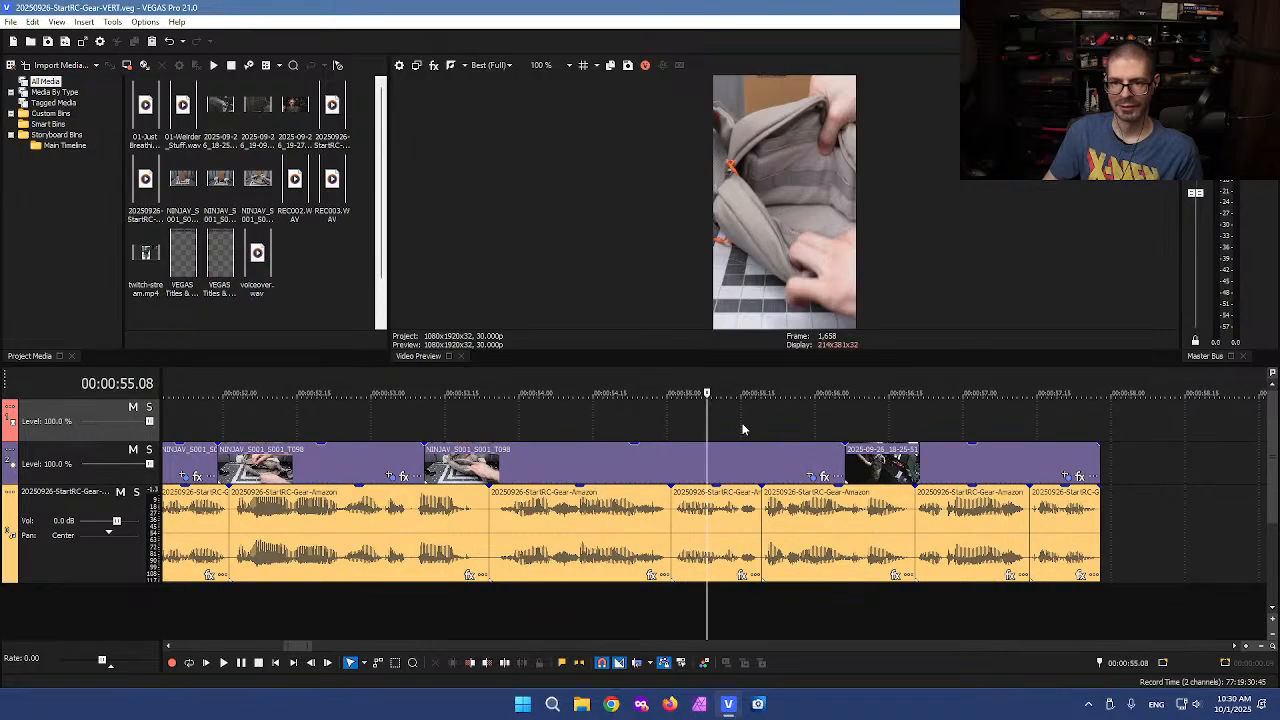
Scrub through the end of the timeline to review the closing events
left_click(820, 423)
left_click(866, 426)
left_click(805, 434)
left_click(872, 434)
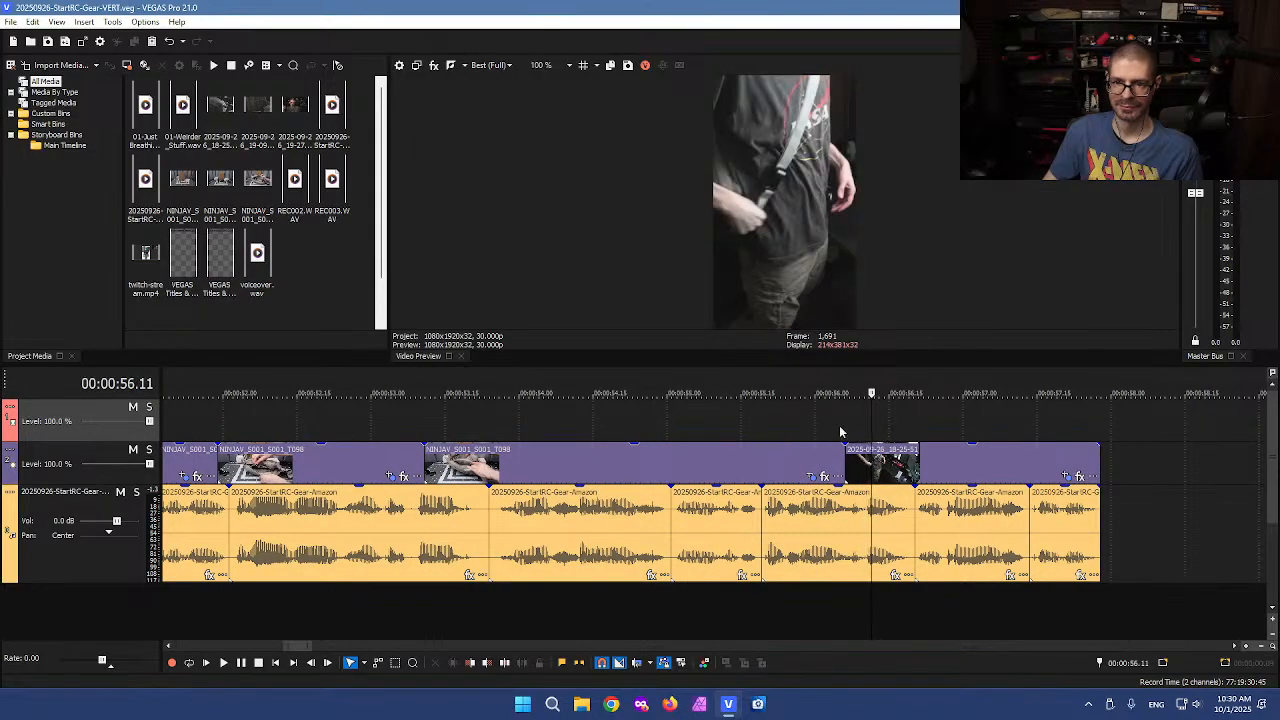
left_click_drag(871, 426, 1116, 434)
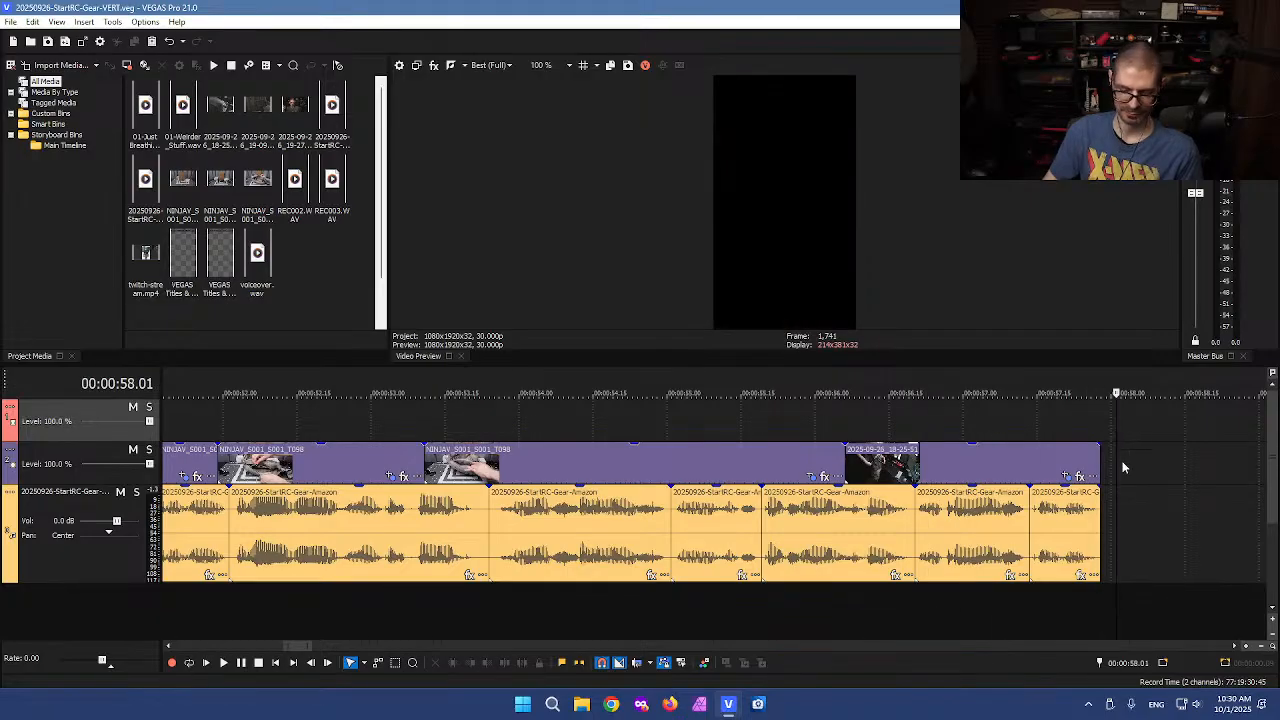
scroll(1128, 459, "down", 5)
left_click(711, 498)
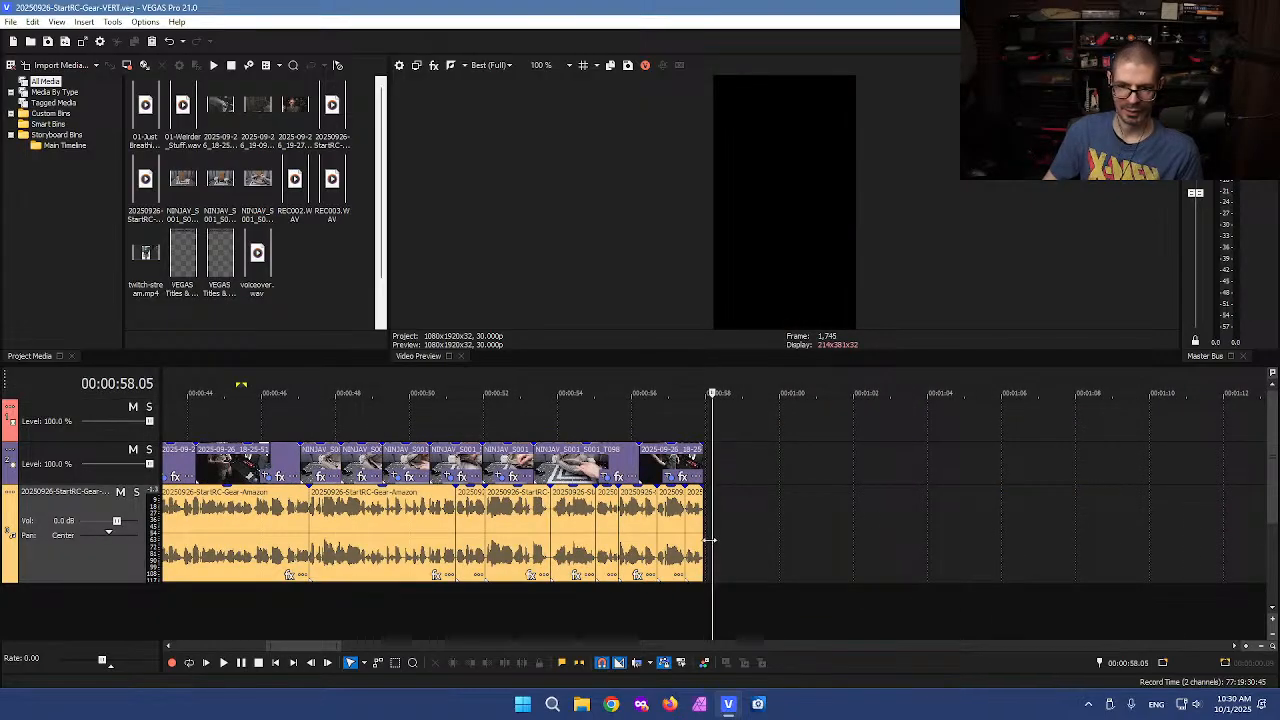
scroll(708, 540, "down", 10)
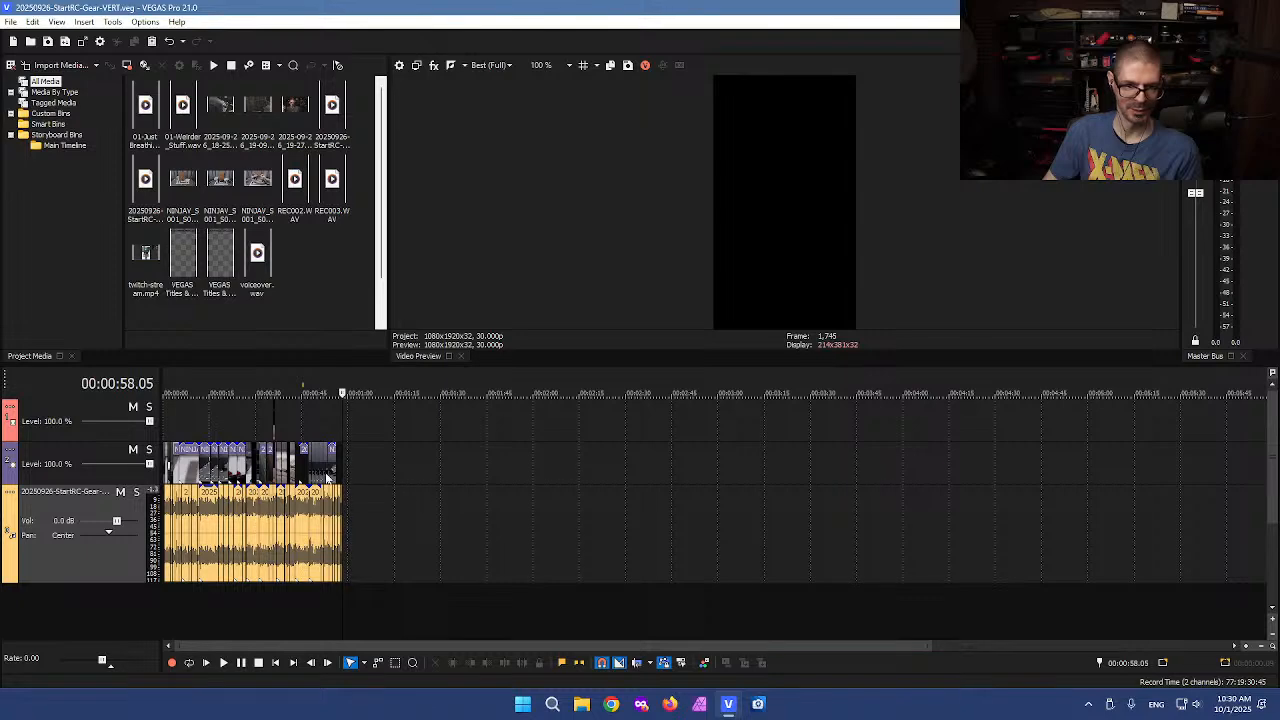
Shrink the height of the now-empty upper video track
left_click(280, 437)
scroll(600, 440, "up", 8)
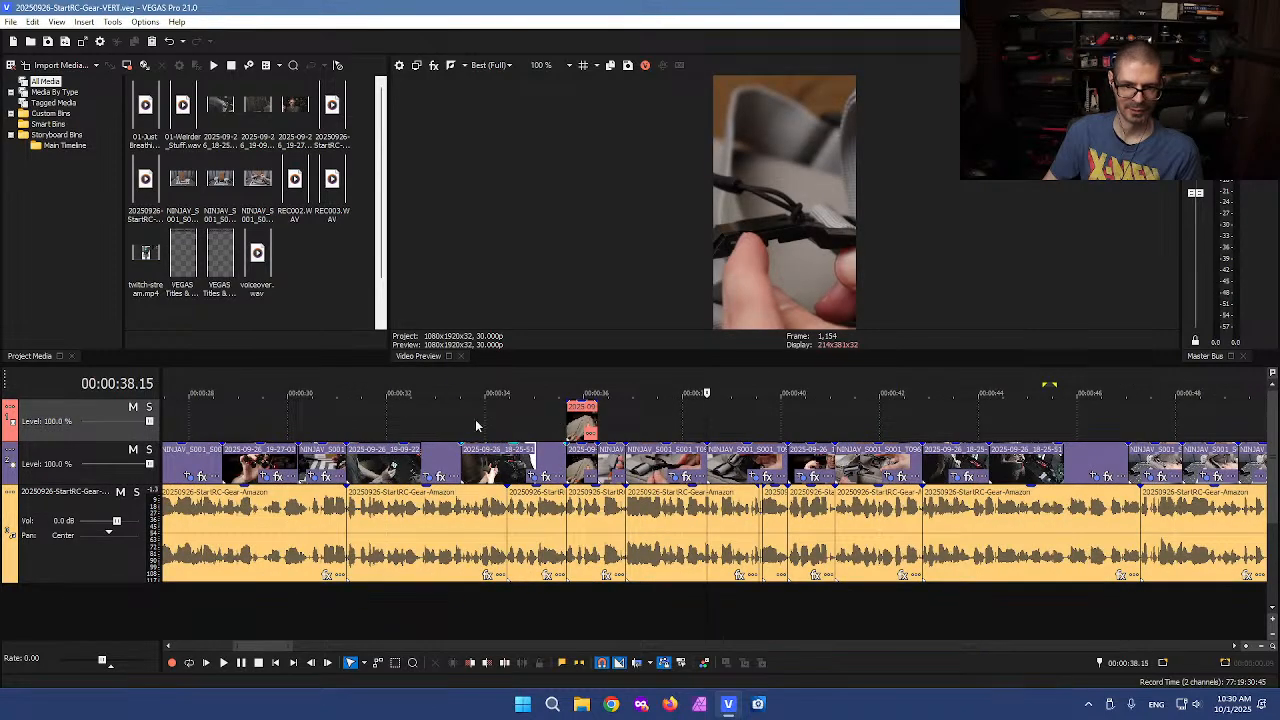
left_click_drag(57, 442, 58, 411)
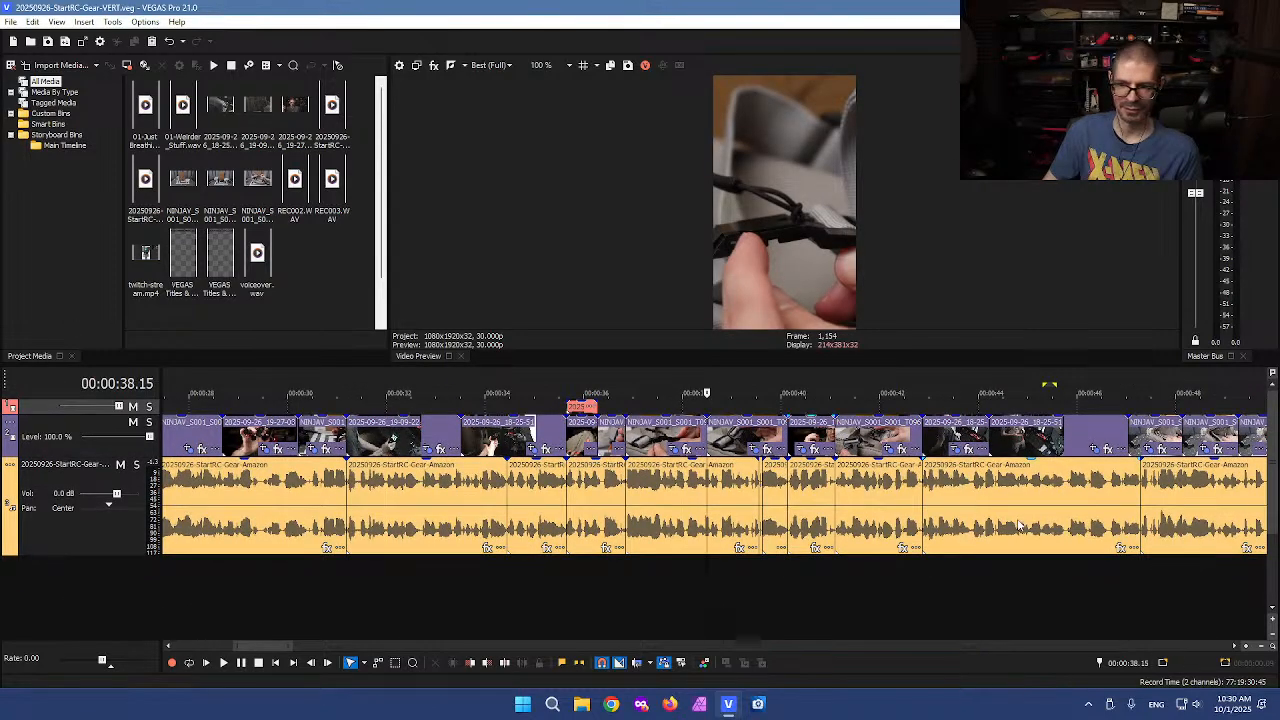
Scrub through the whole timeline to review the edit
scroll(1018, 524, "down", 2)
left_click(1199, 457)
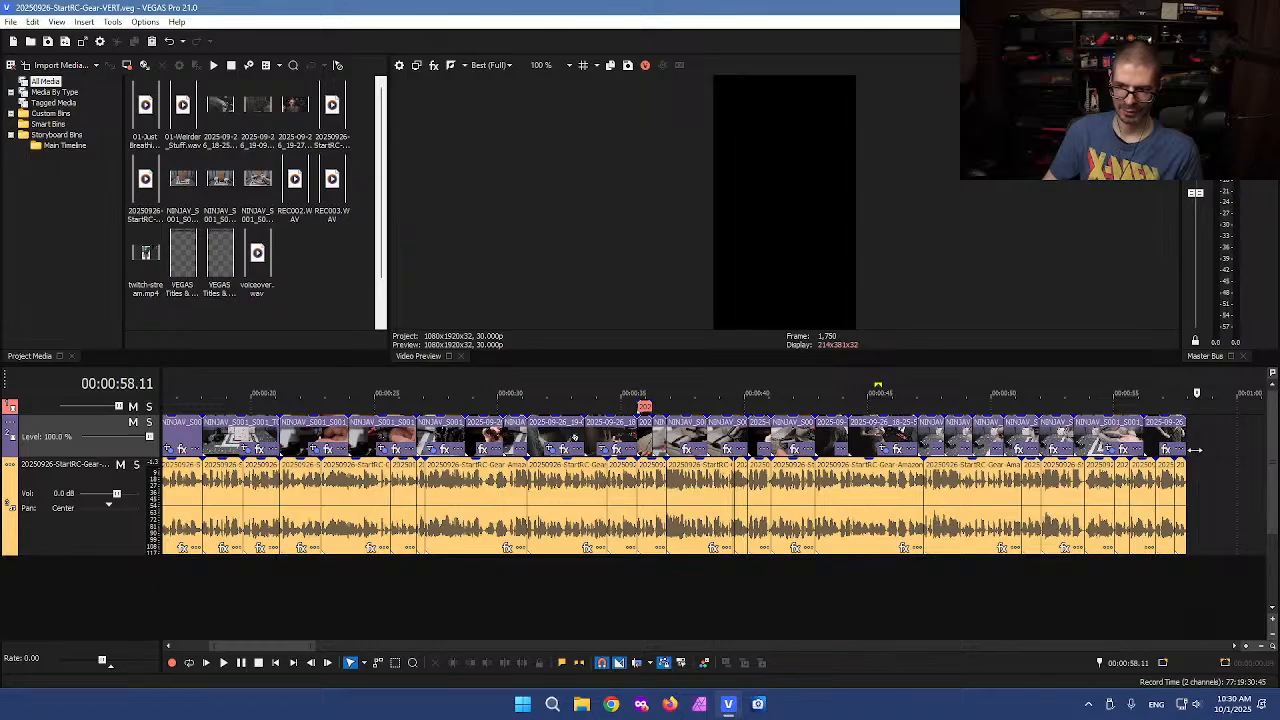
left_click(1157, 409)
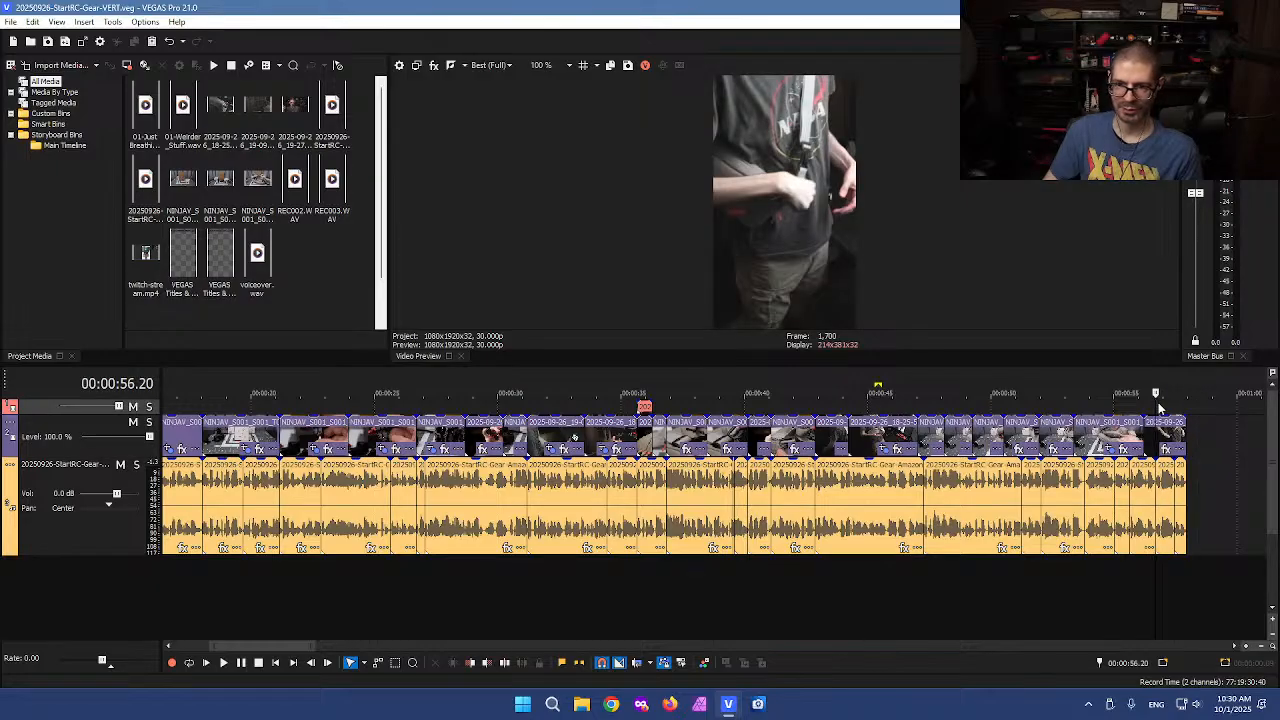
left_click(1100, 410)
left_click(1105, 408)
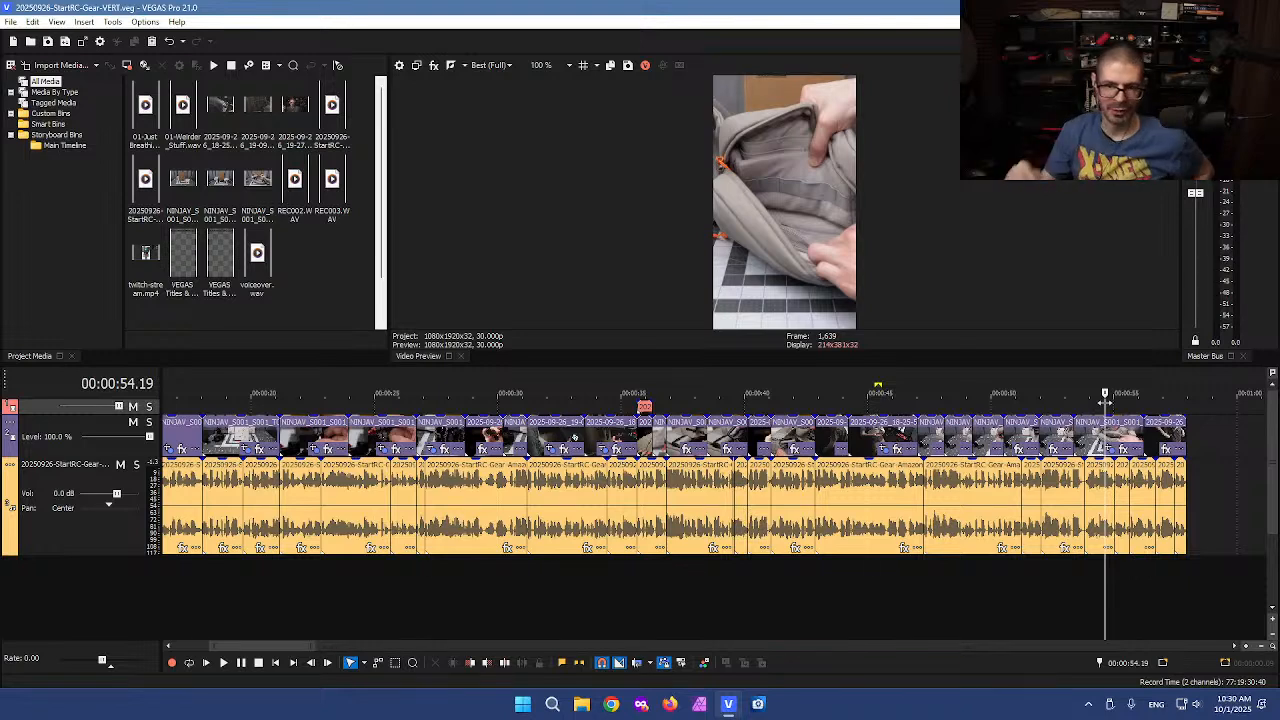
left_click(688, 408)
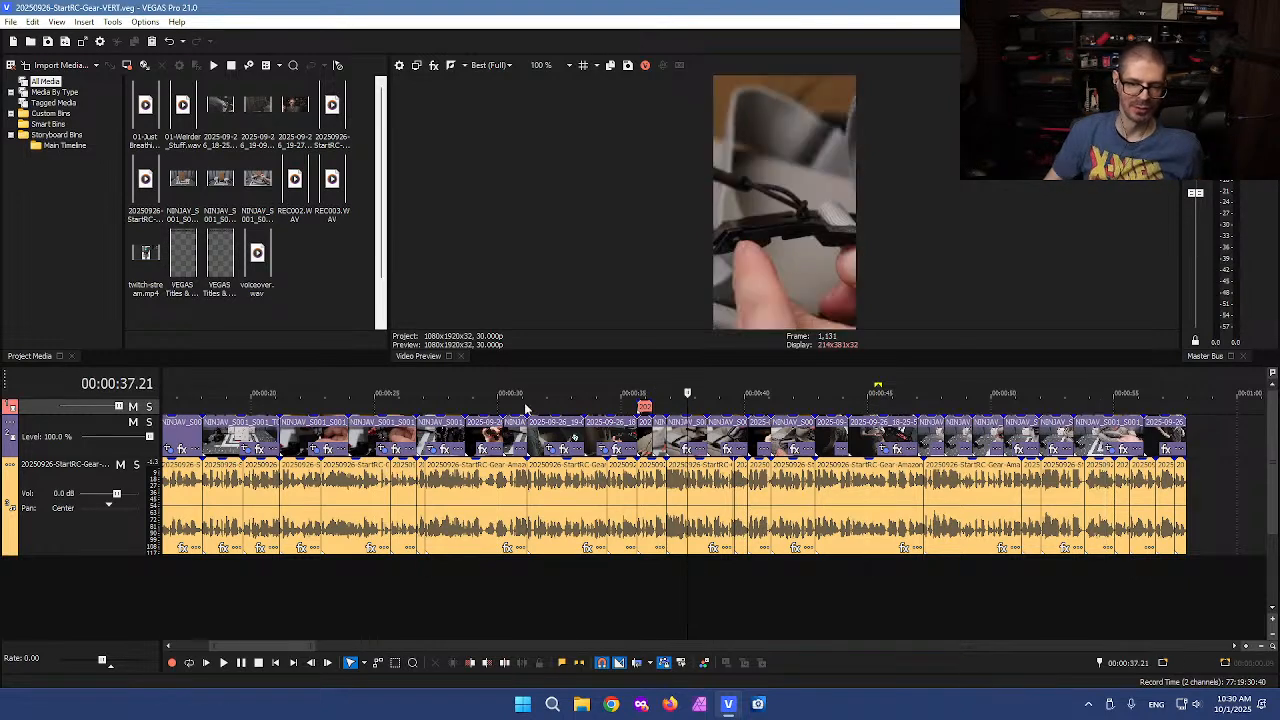
left_click(552, 406)
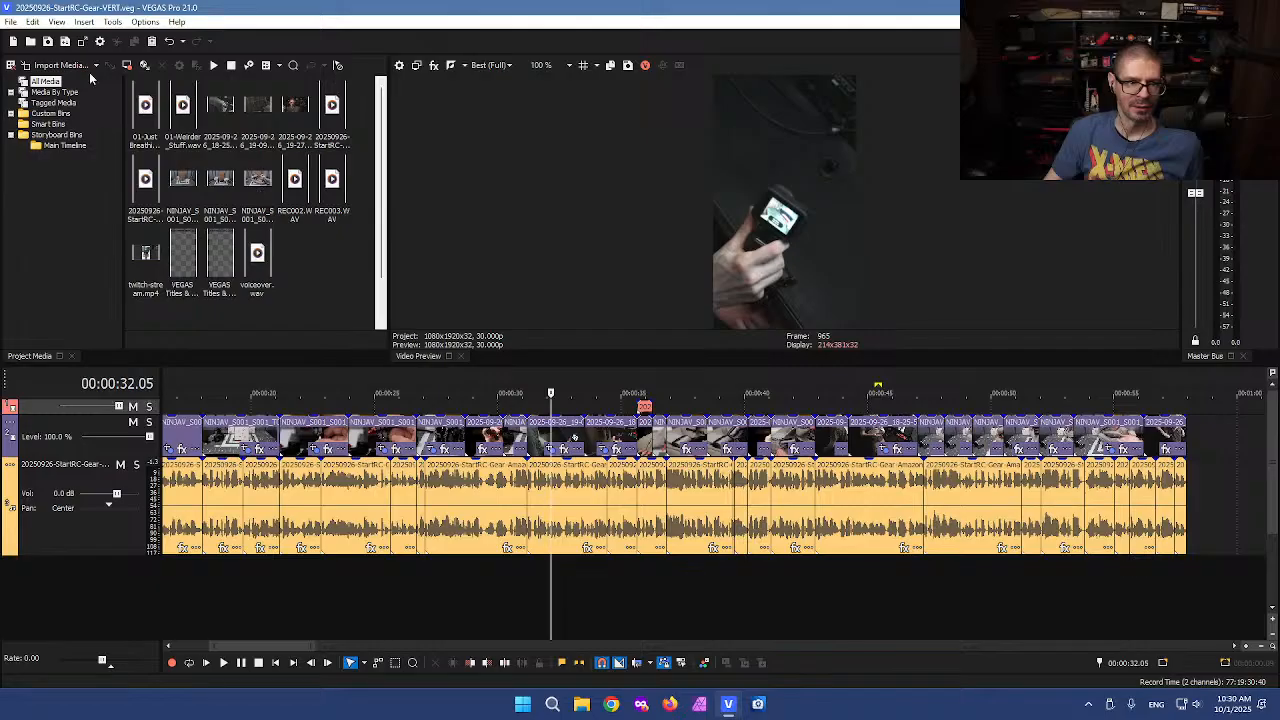
Open Render As and choose MAGIX AVC/AAC MP4 with the SJW 9:16 1080p 29.97 fps (portrait-NVENC) template
left_click(10, 22)
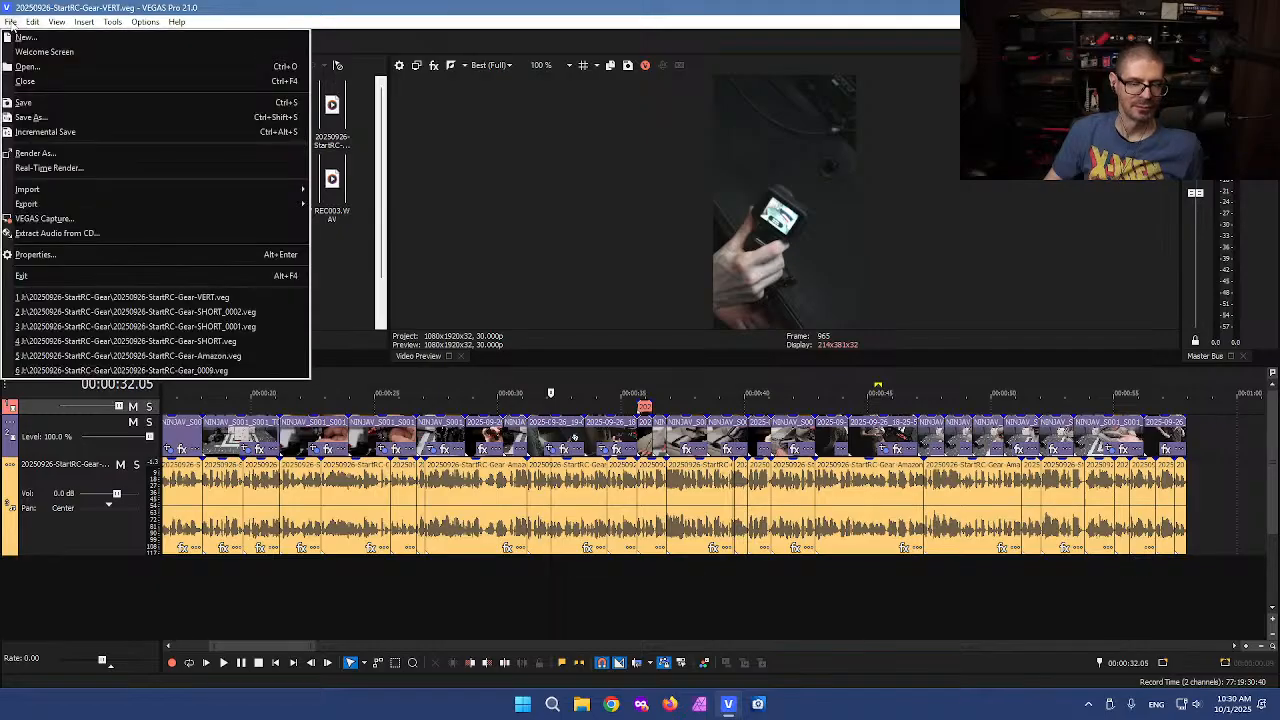
left_click(99, 154)
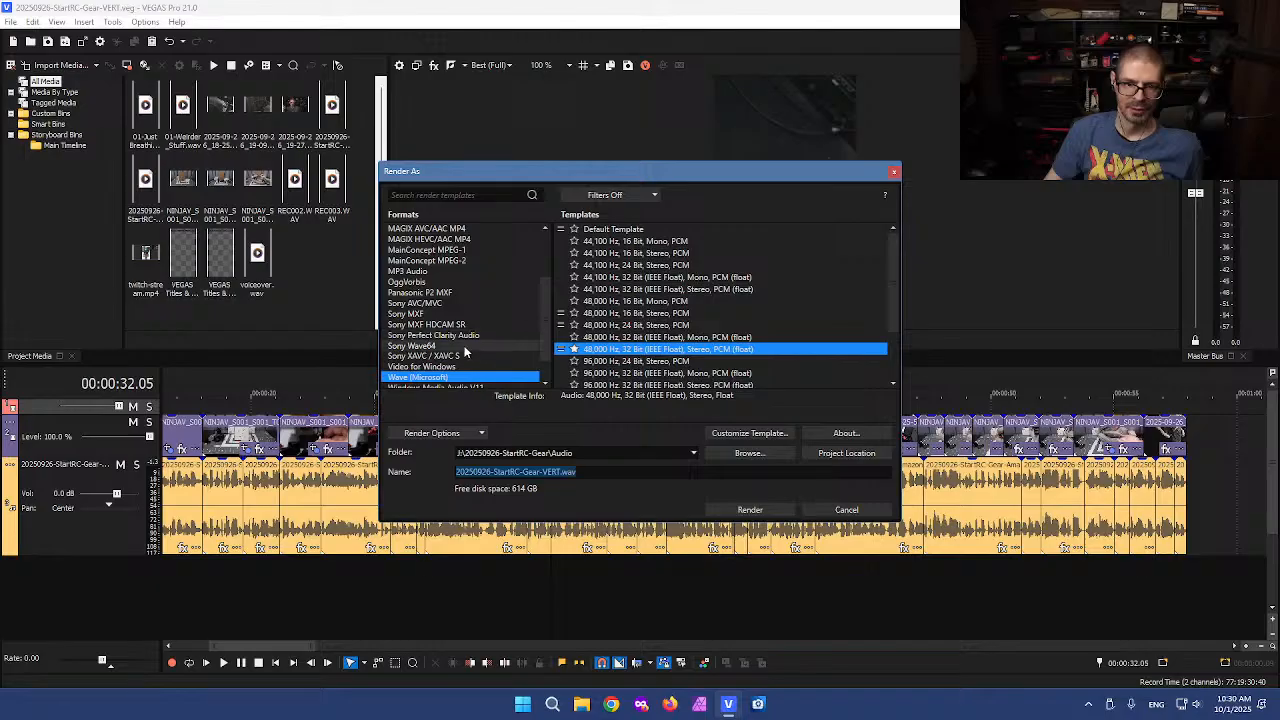
scroll(480, 345, "up", 3)
left_click(454, 314)
scroll(690, 314, "down", 10)
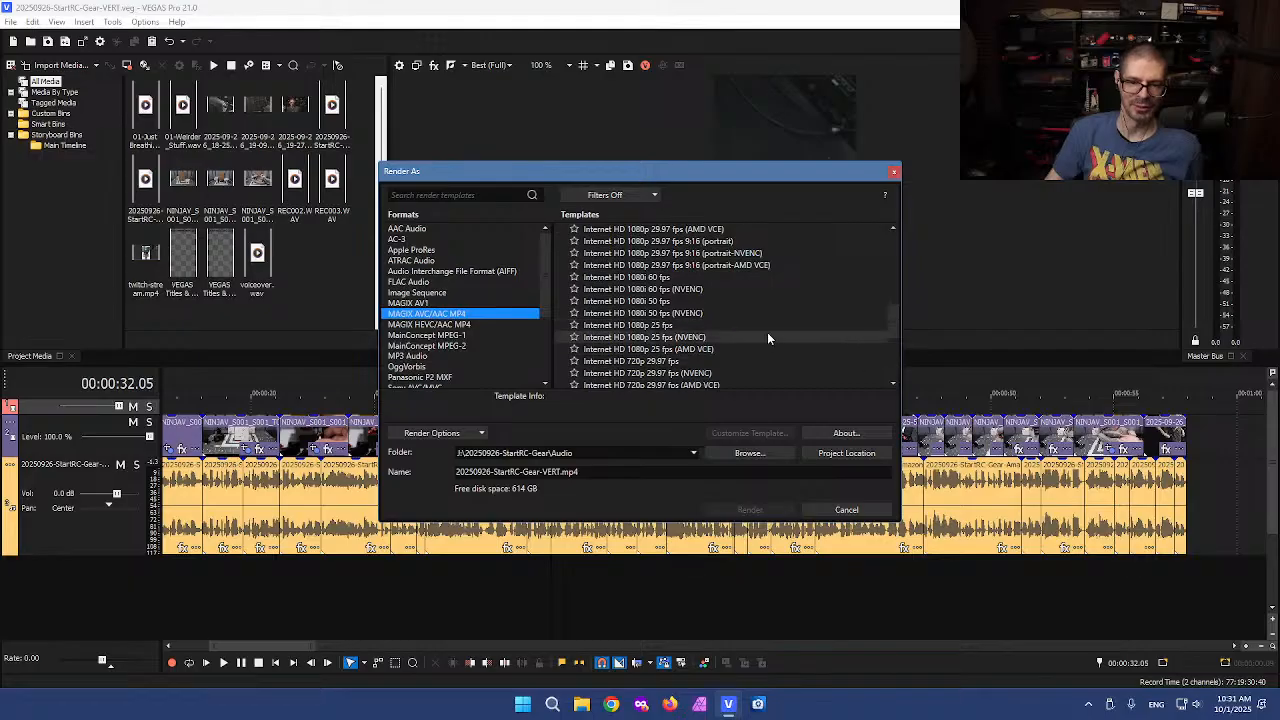
scroll(760, 338, "down", 5)
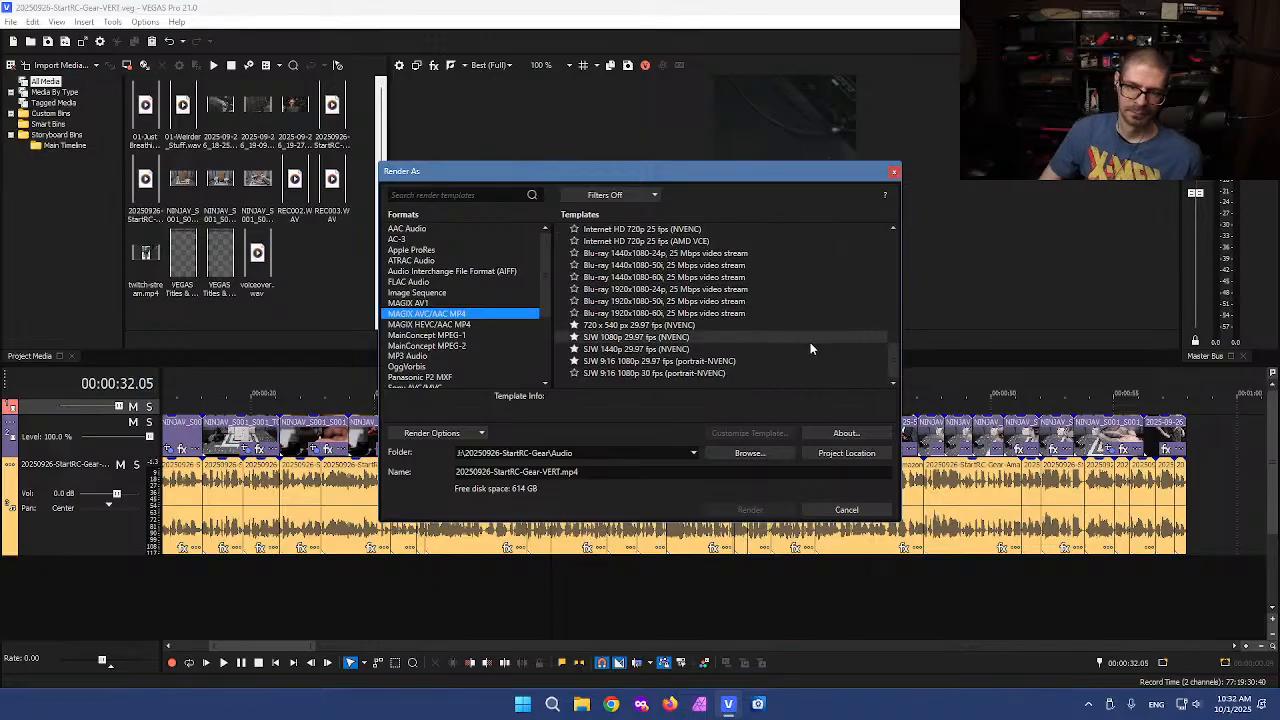
left_click(619, 362)
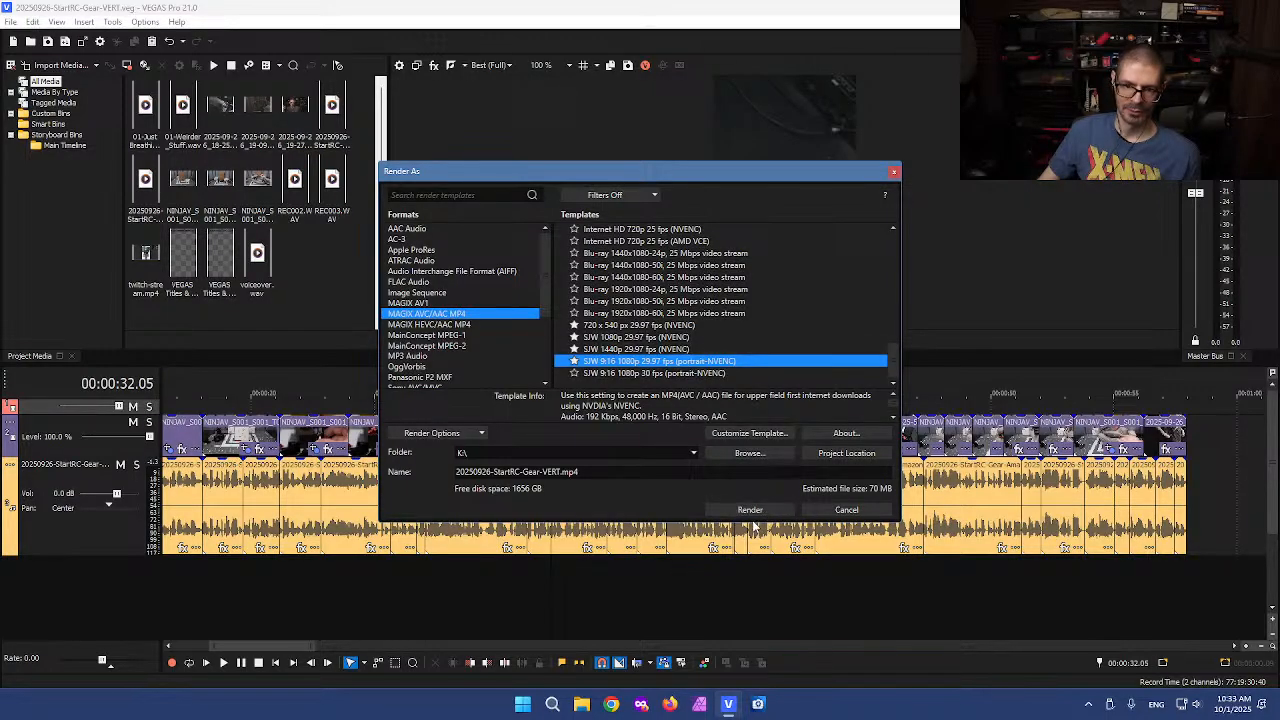
Render the project to 20250926-StartRC-Gear-VERT.mp4 and close the rendering dialog
left_click(762, 511)
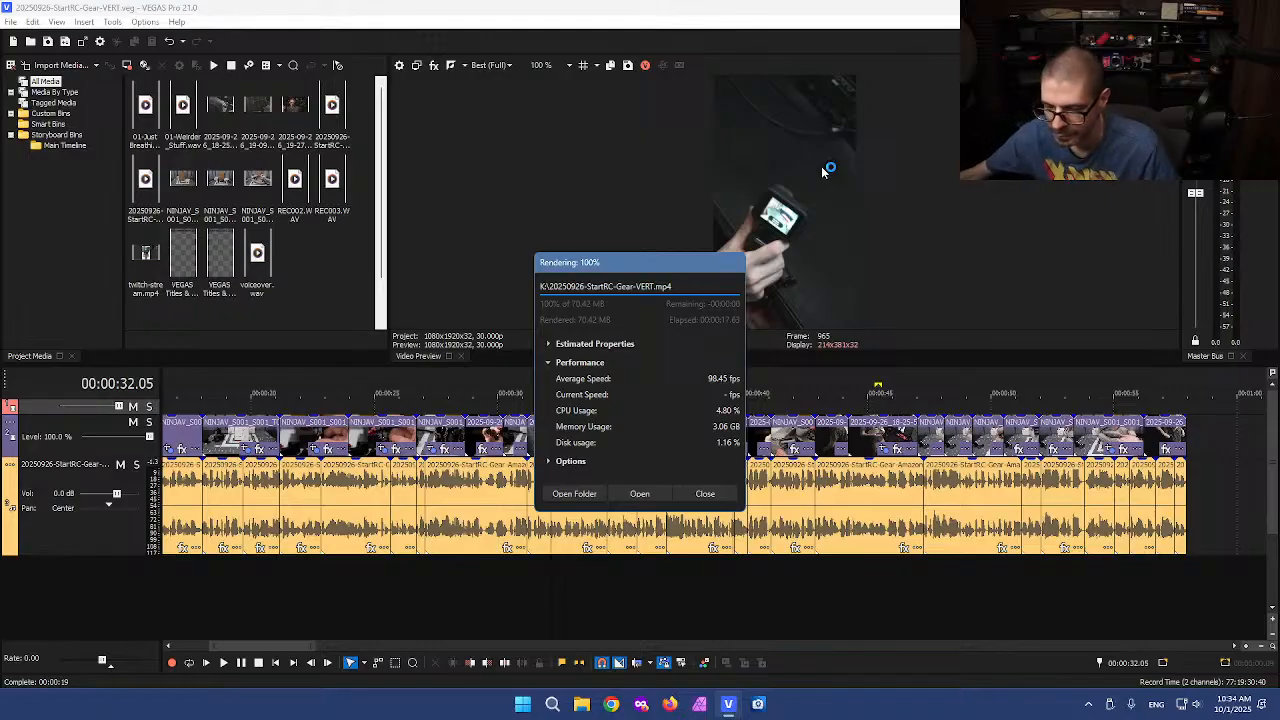
left_click(705, 493)
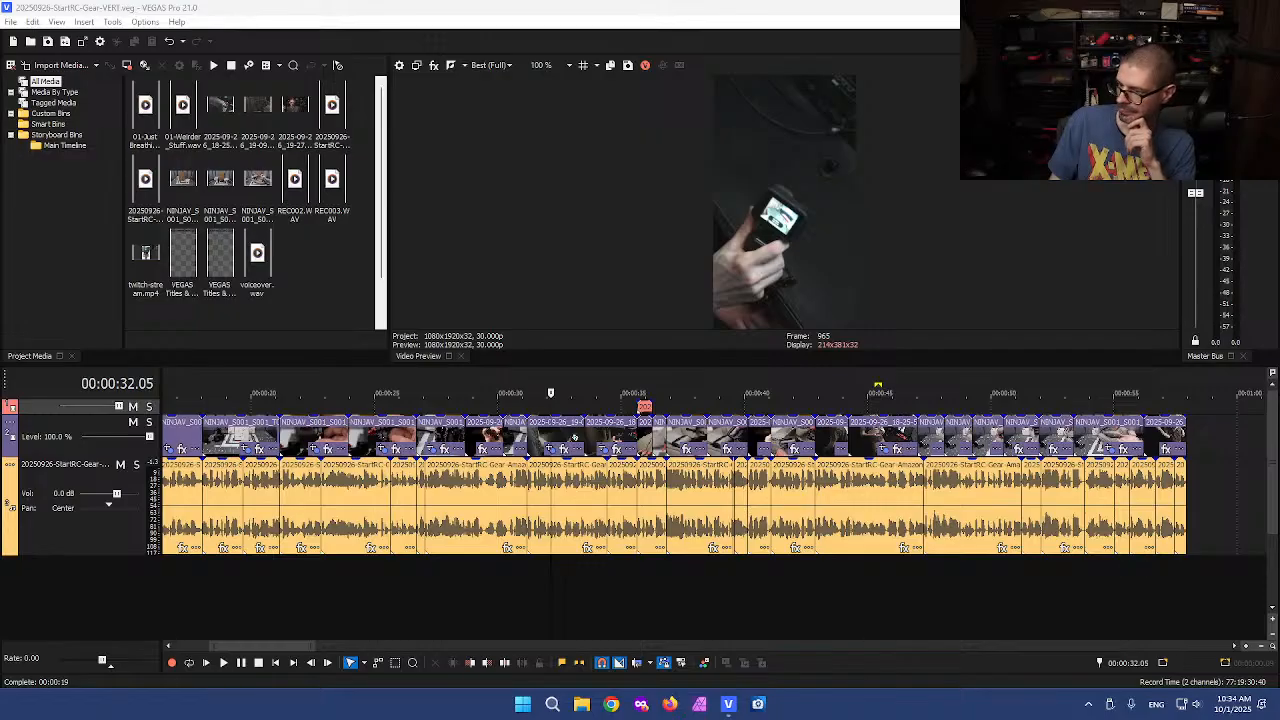
left_click(78, 12)
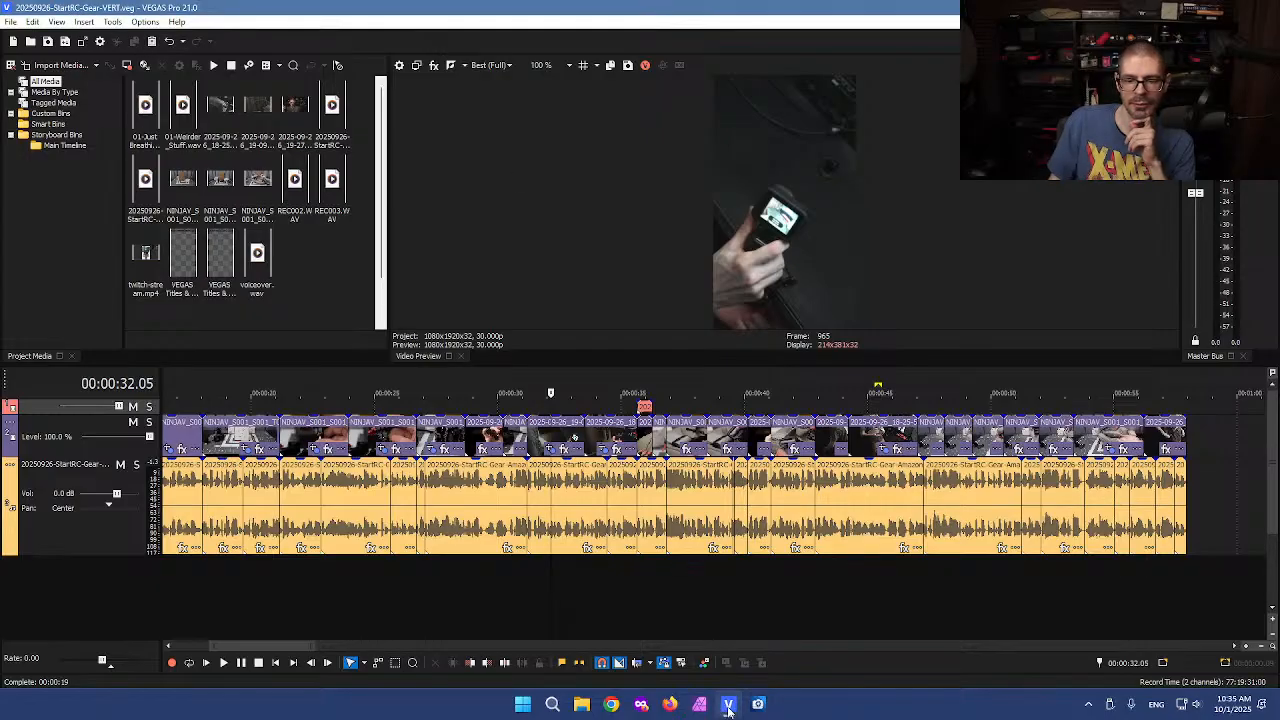
right_click(728, 704)
left_click(720, 627)
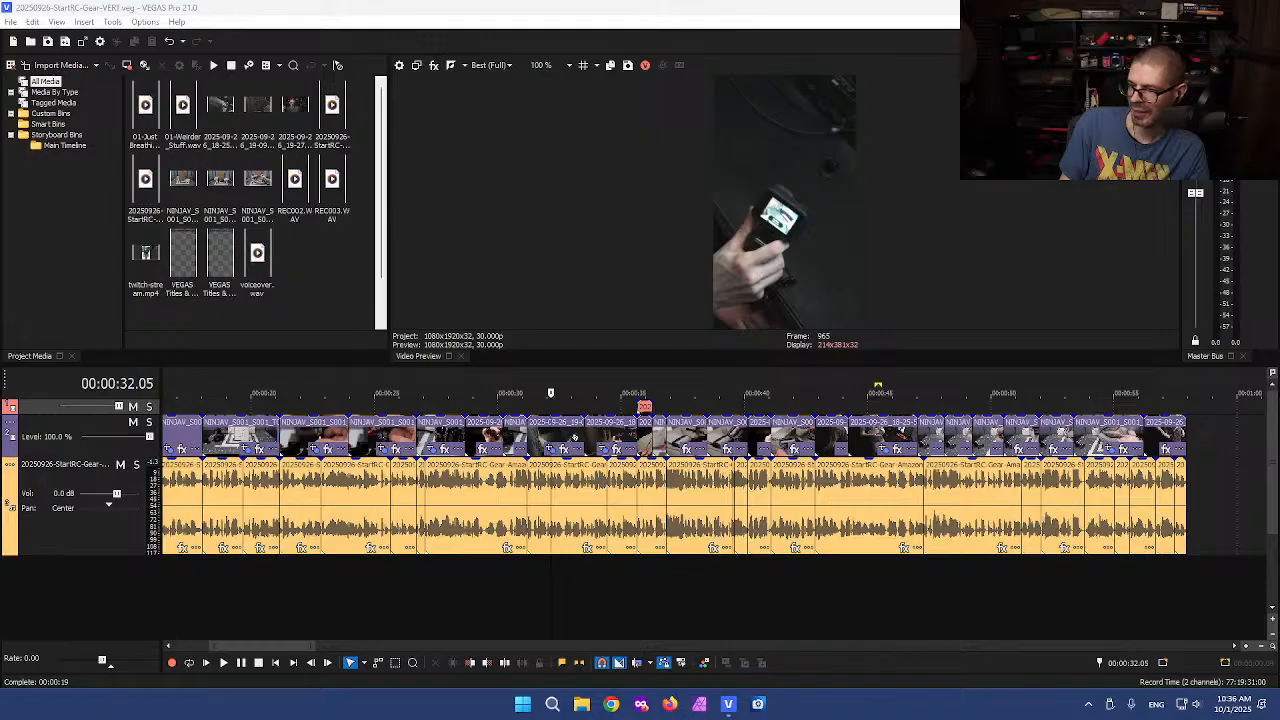
Play back the final seconds of the timeline
left_click(1155, 430)
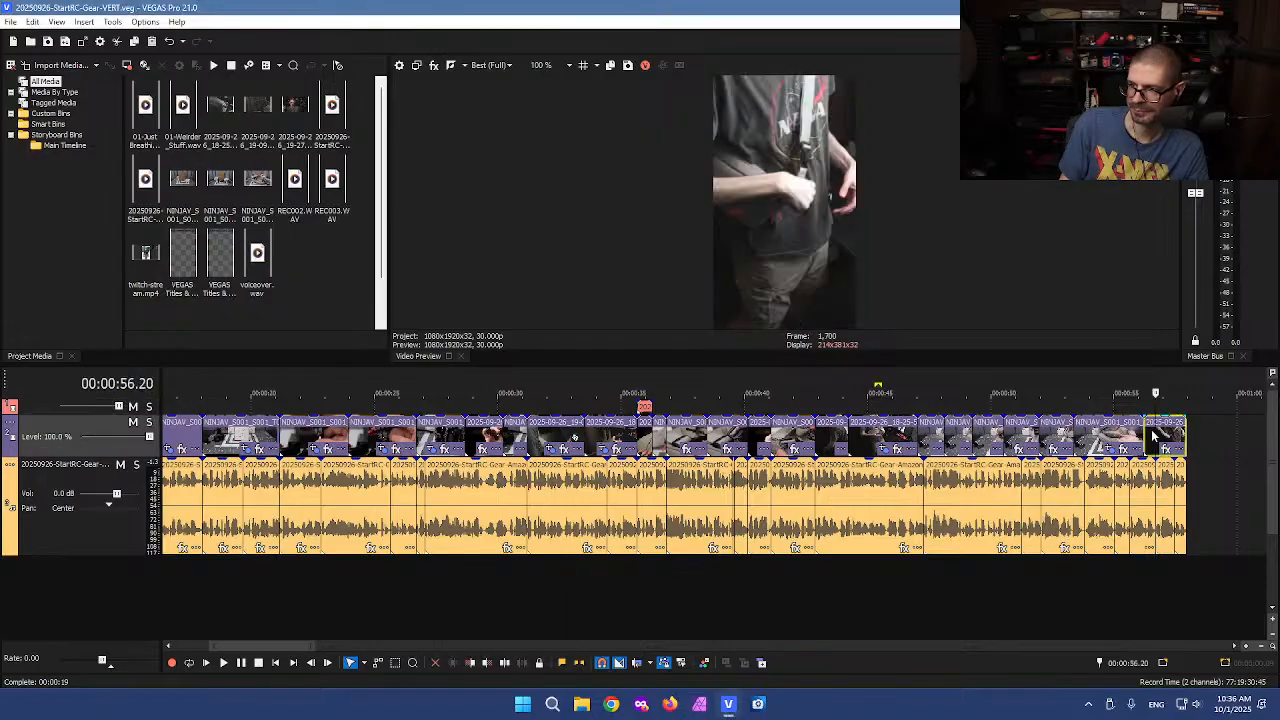
scroll(590, 438, "up", 5)
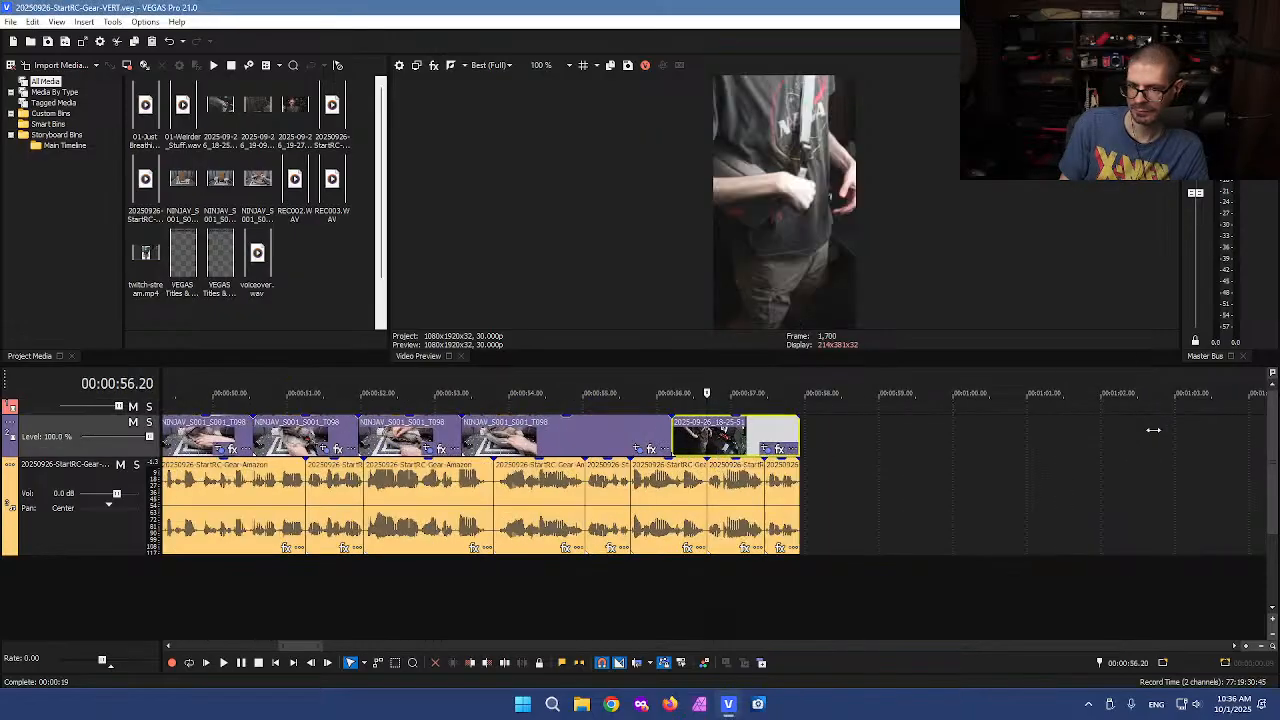
left_click(600, 438)
left_click(571, 440)
left_click(568, 440)
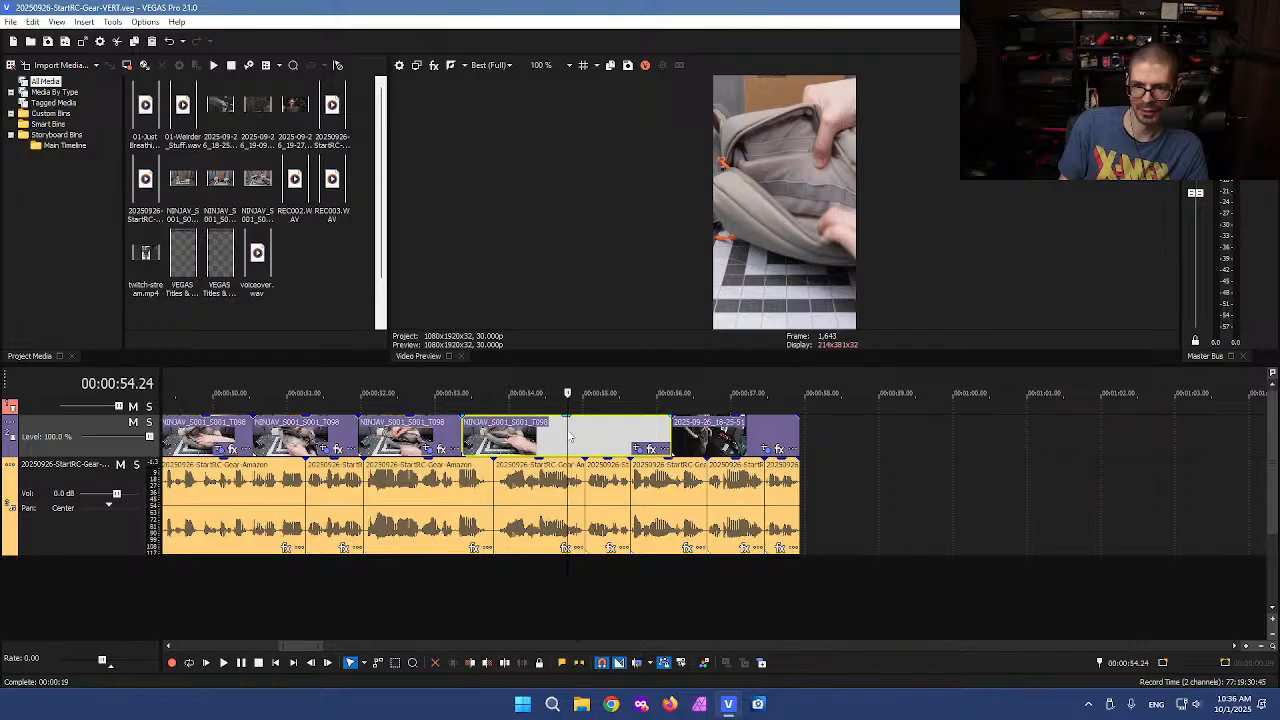
key("space")
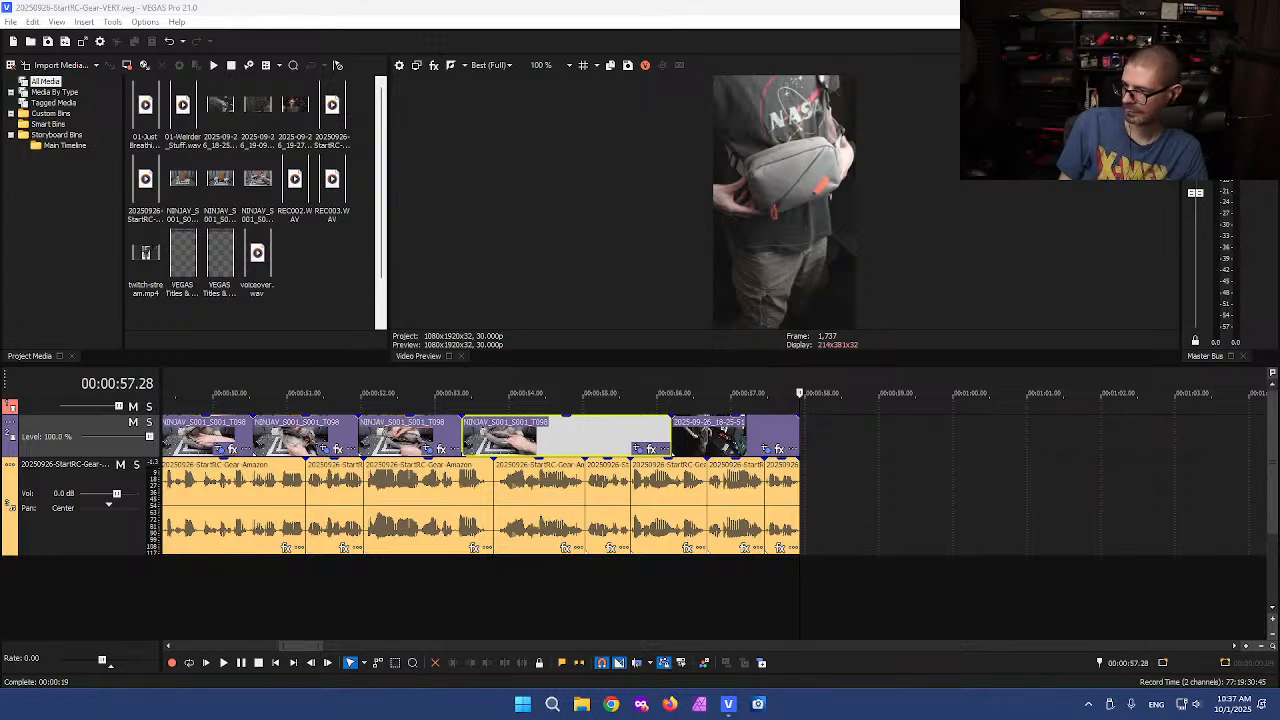
left_click(544, 435)
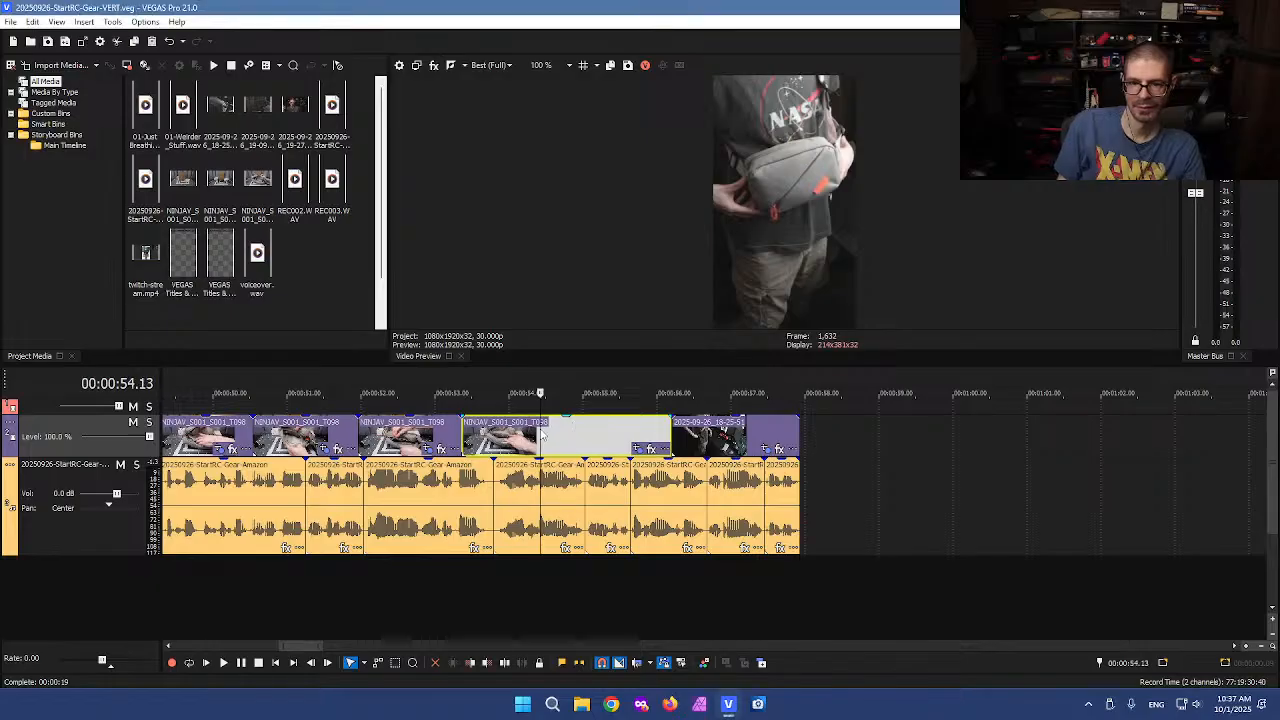
Jump back to the beginning of the timeline
scroll(544, 435, "down", 8)
left_click(181, 437)
scroll(340, 477, "up", 6)
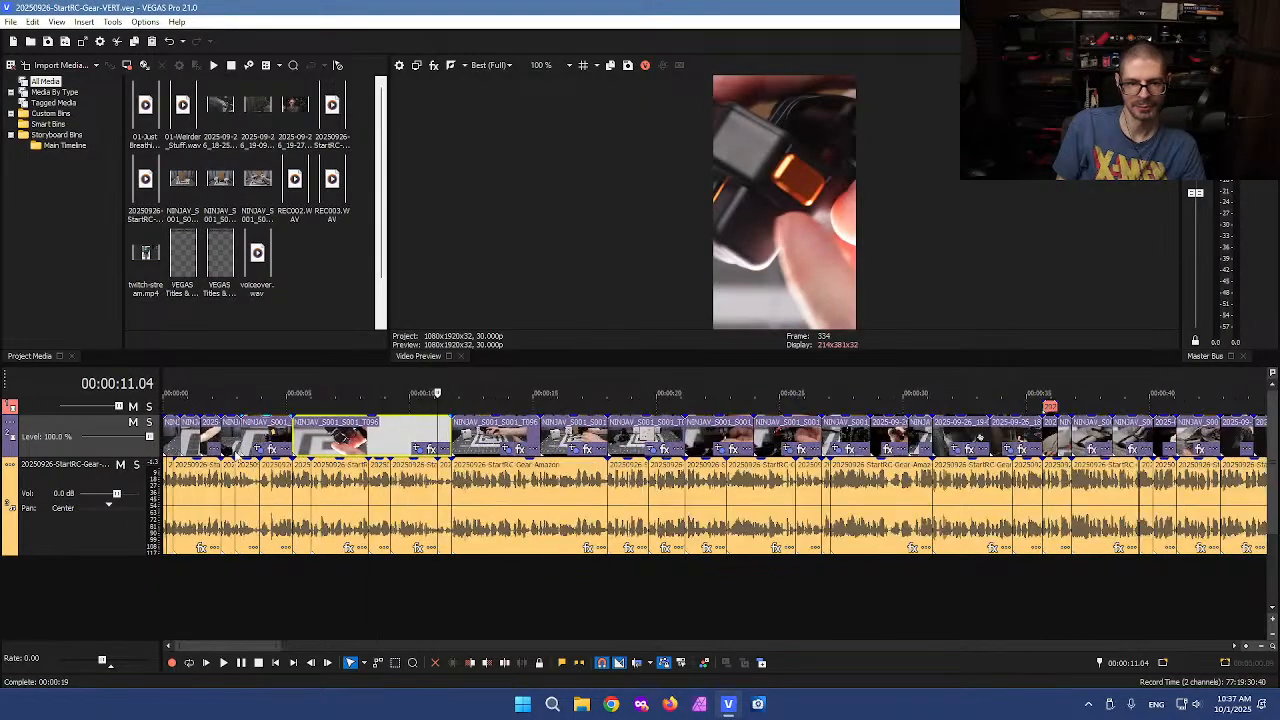
Zoom into the start of the timeline and open the opening NINJAV clip's Pan/Crop settings to inspect its framing
left_click(170, 437)
scroll(455, 477, "up", 6)
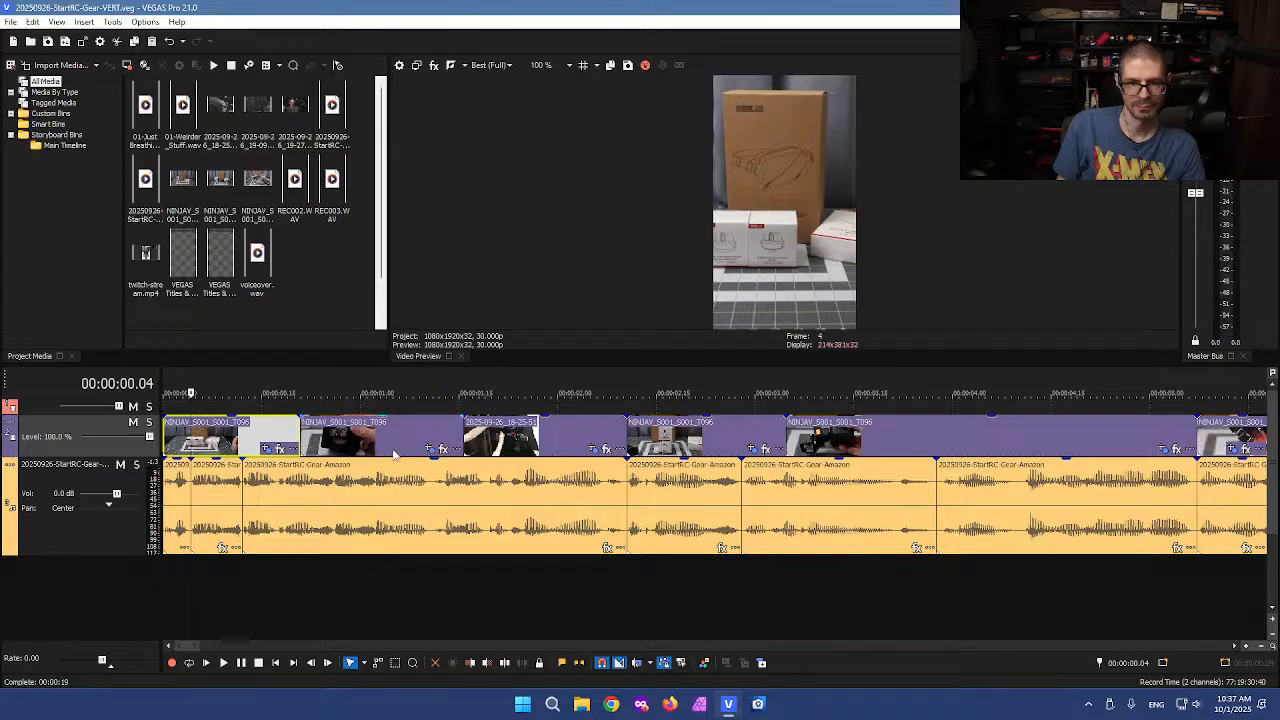
left_click(208, 437)
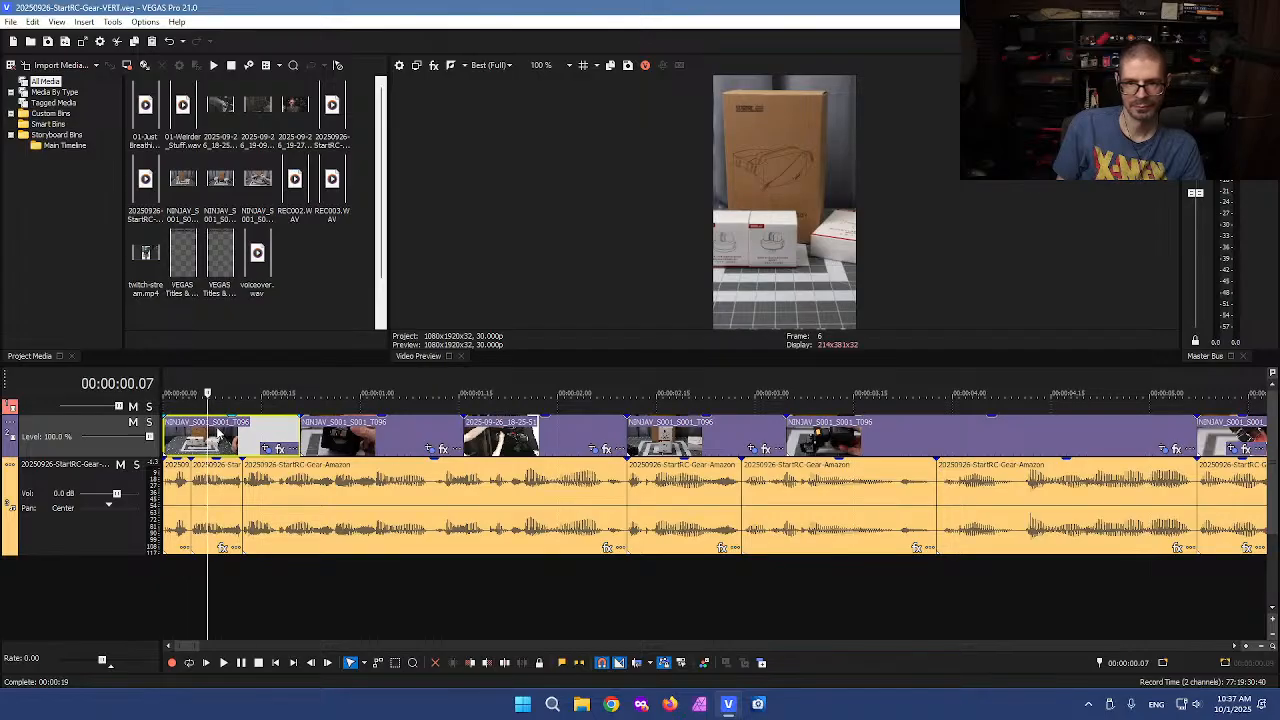
scroll(290, 445, "up", 5)
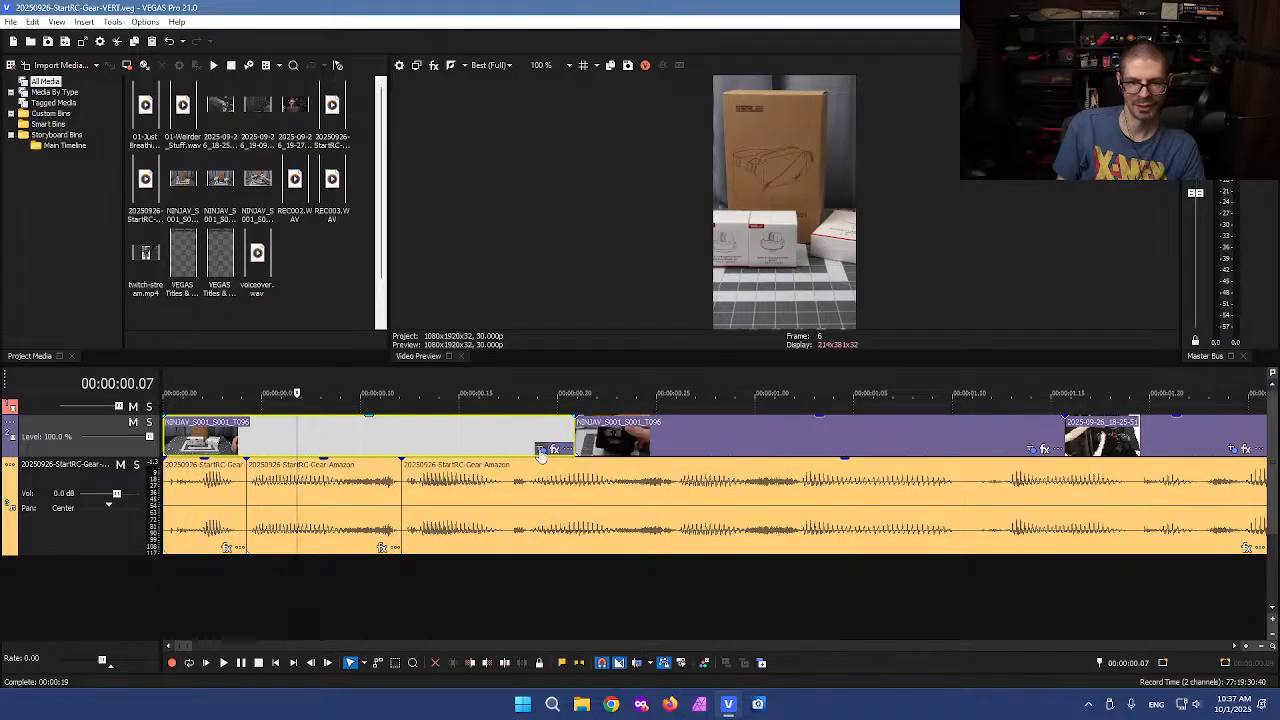
left_click(540, 449)
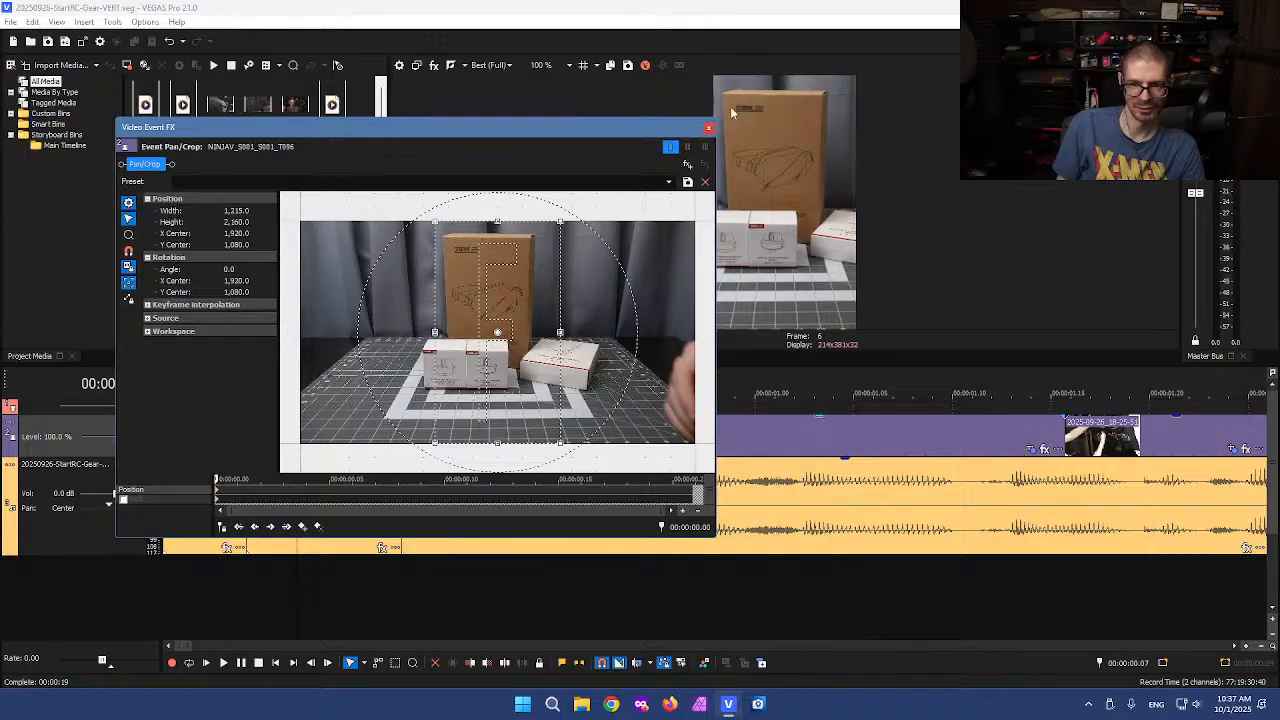
left_click(708, 128)
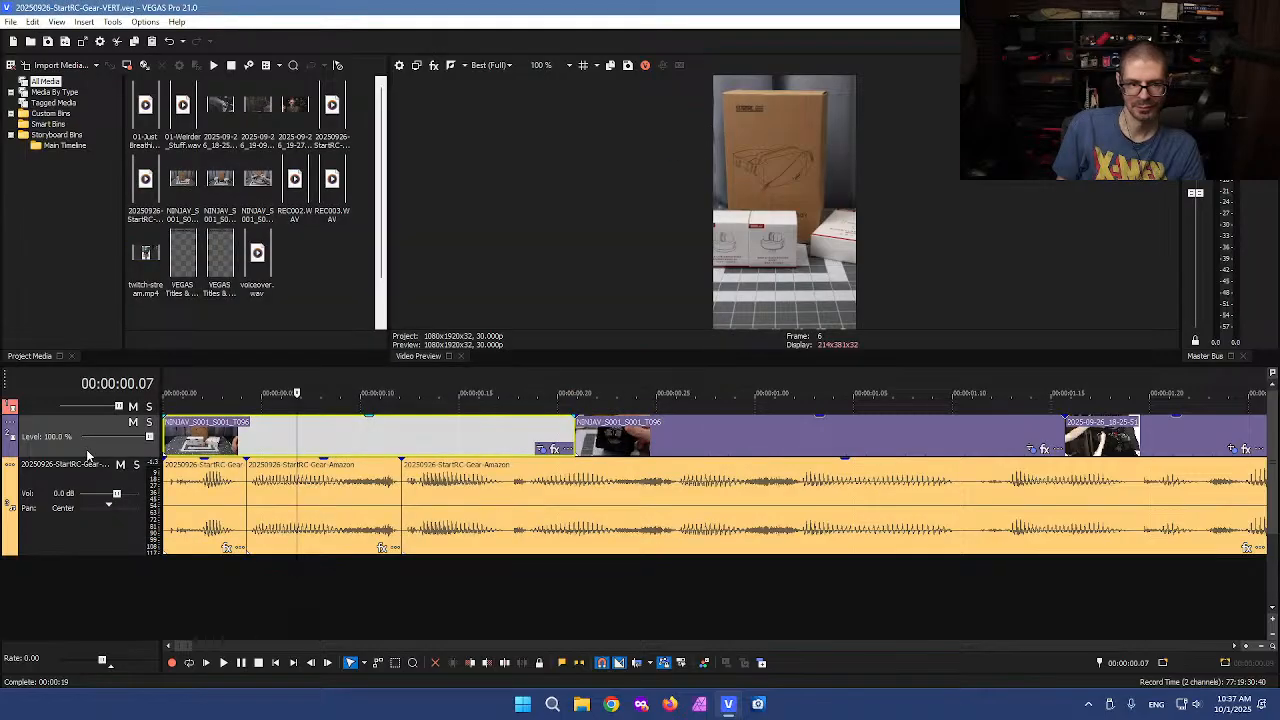
Insert a new empty video track above the existing video track
right_click(86, 449)
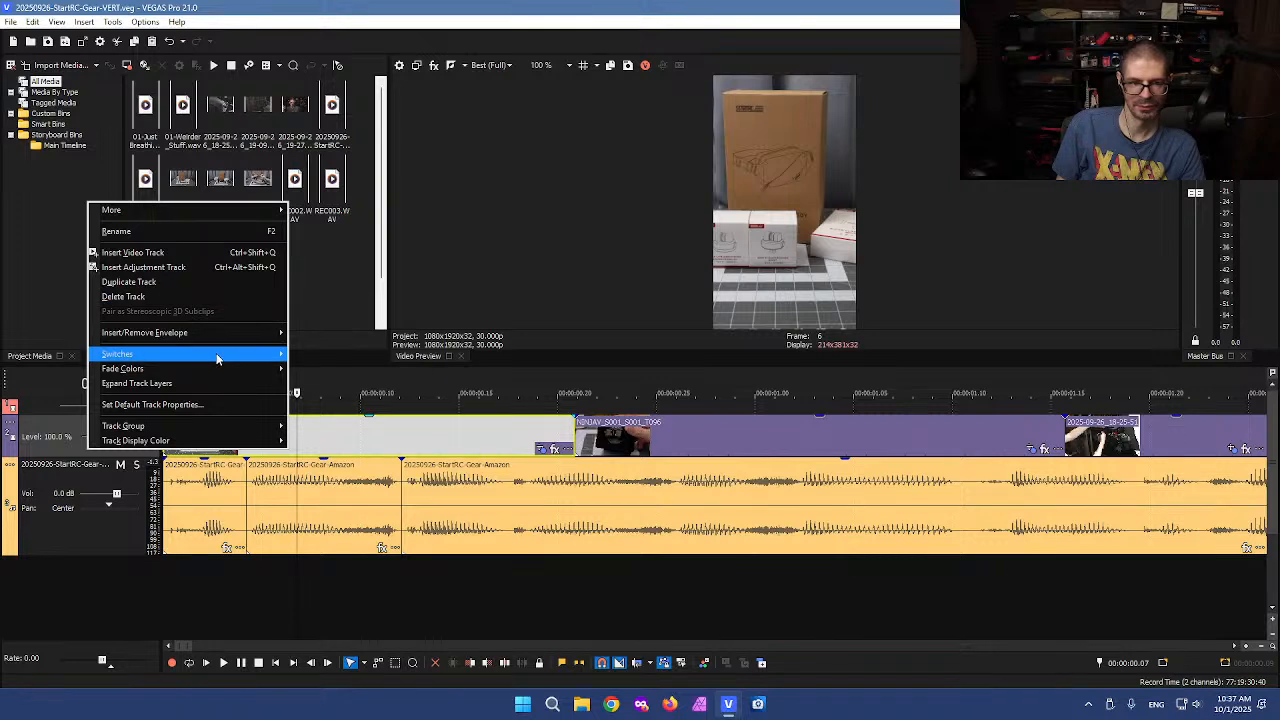
mouse_move(226, 333)
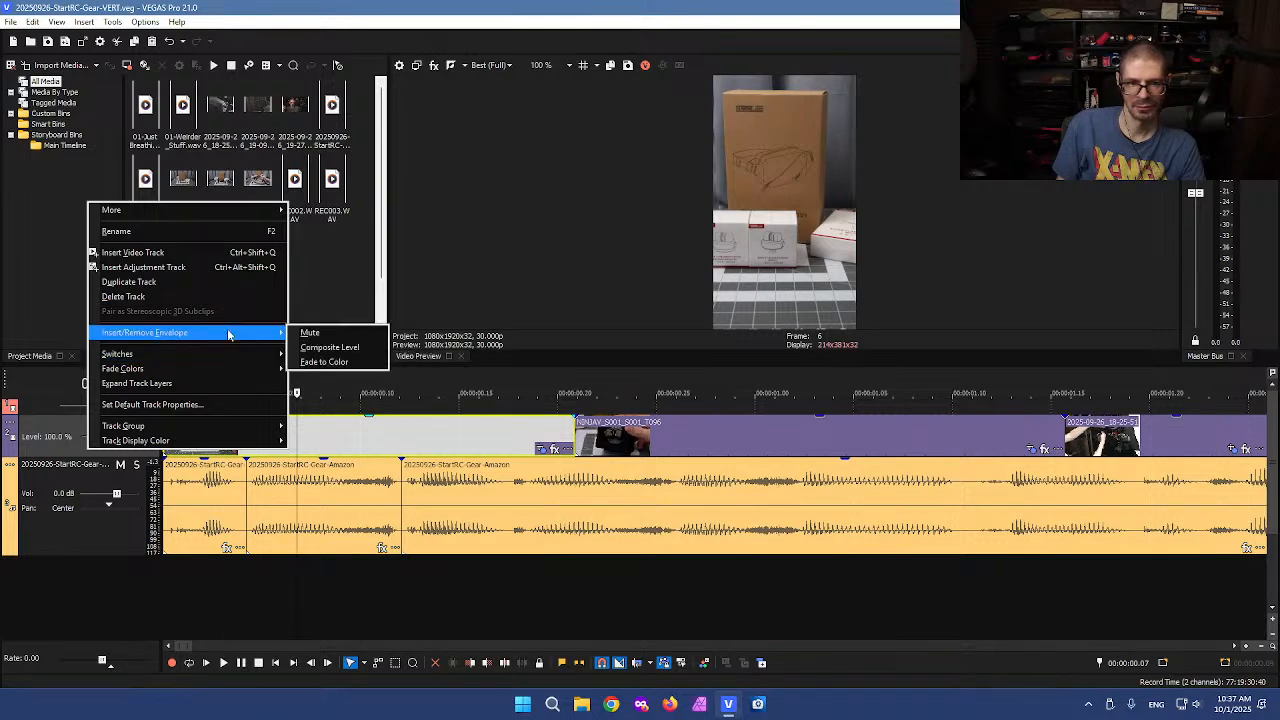
left_click(450, 416)
left_click(357, 430)
left_click_drag(101, 413, 101, 459)
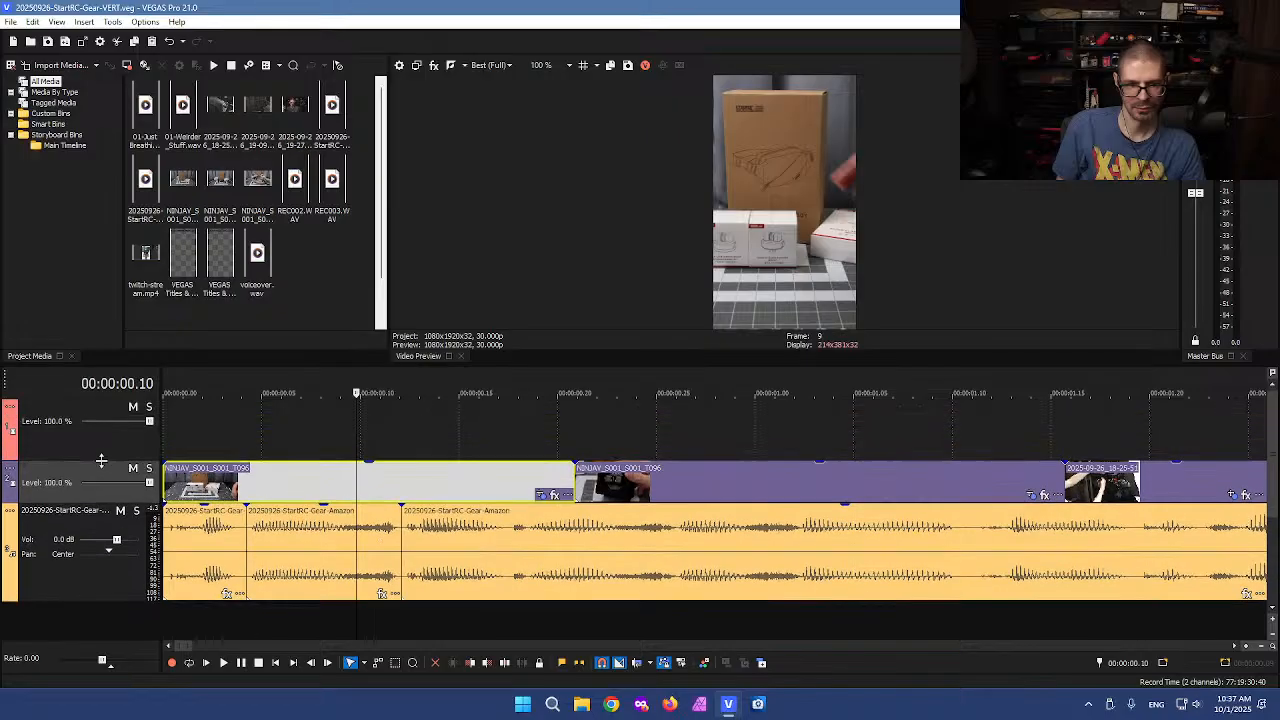
Move the opening NINJAV clip up onto the new top video track
left_click(460, 488)
left_click(505, 473)
left_click(520, 477)
left_click_drag(520, 478, 484, 428)
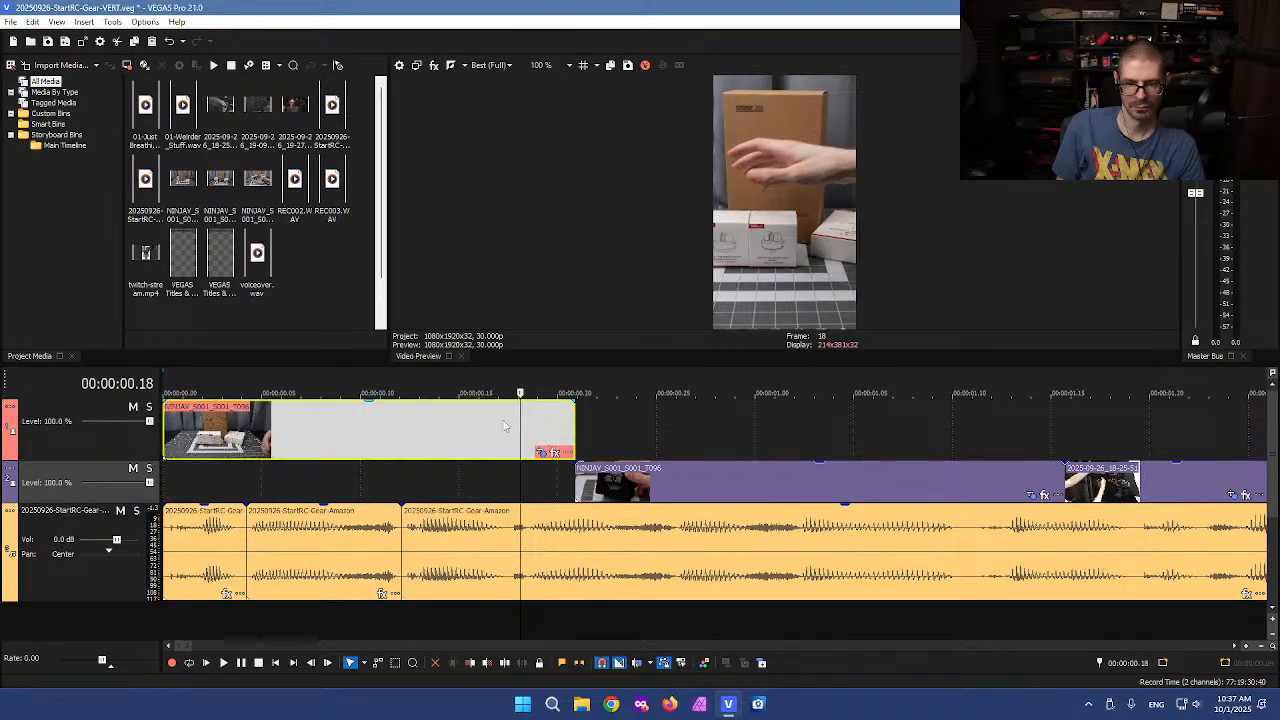
Stretch the top-track clip's end out to about 15 seconds on the timeline to reach later source footage
left_click(574, 425)
left_click_drag(572, 423, 928, 423)
scroll(340, 428, "down", 5)
left_click_drag(260, 428, 1178, 393)
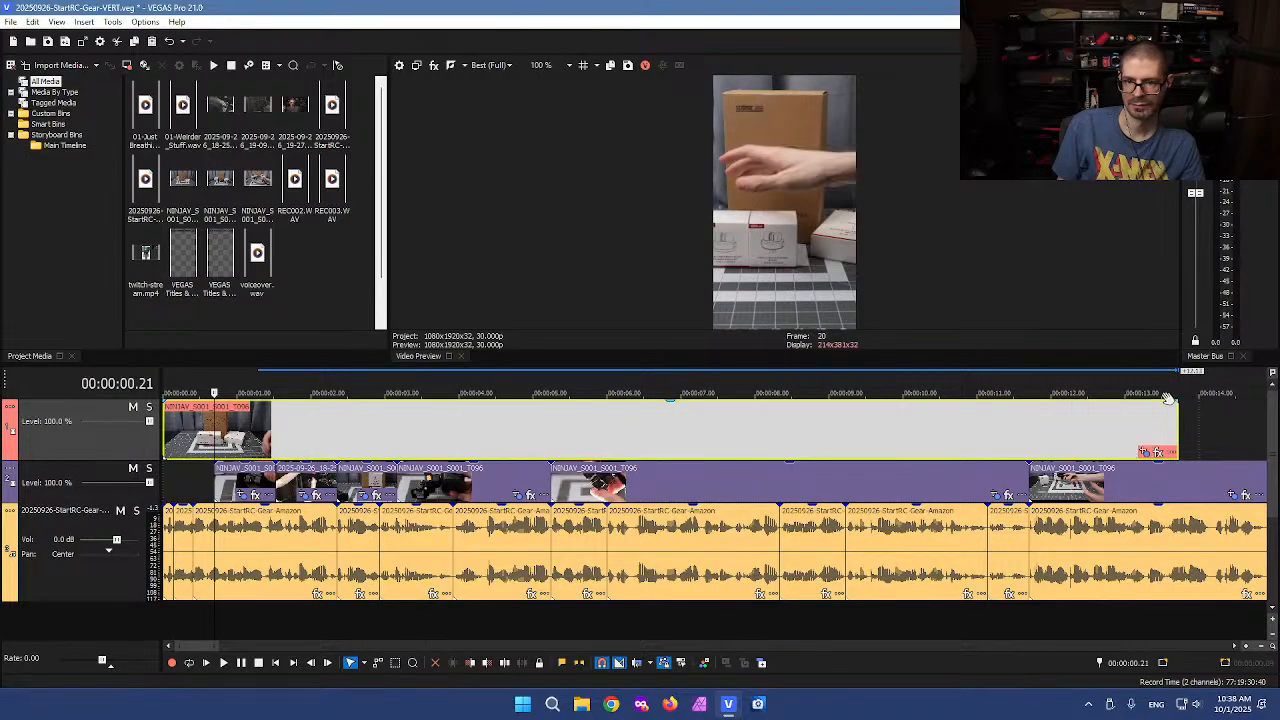
scroll(1153, 440, "down", 1)
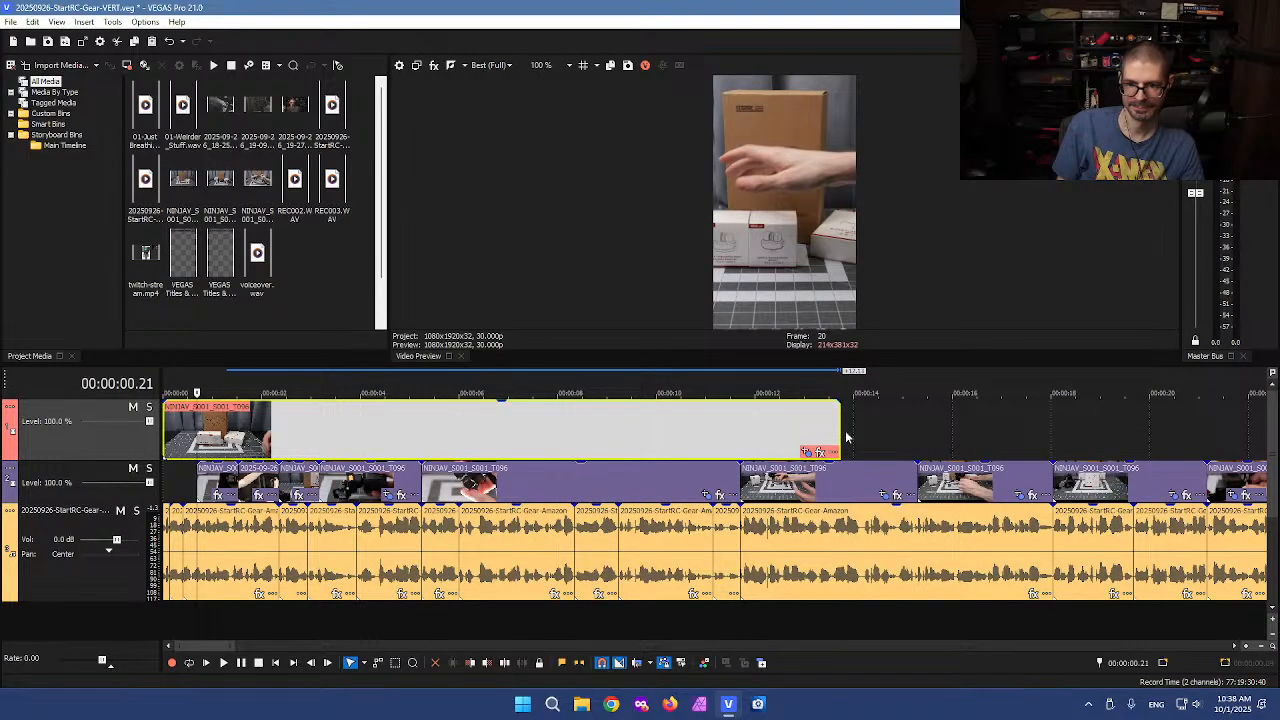
left_click_drag(838, 426, 932, 420)
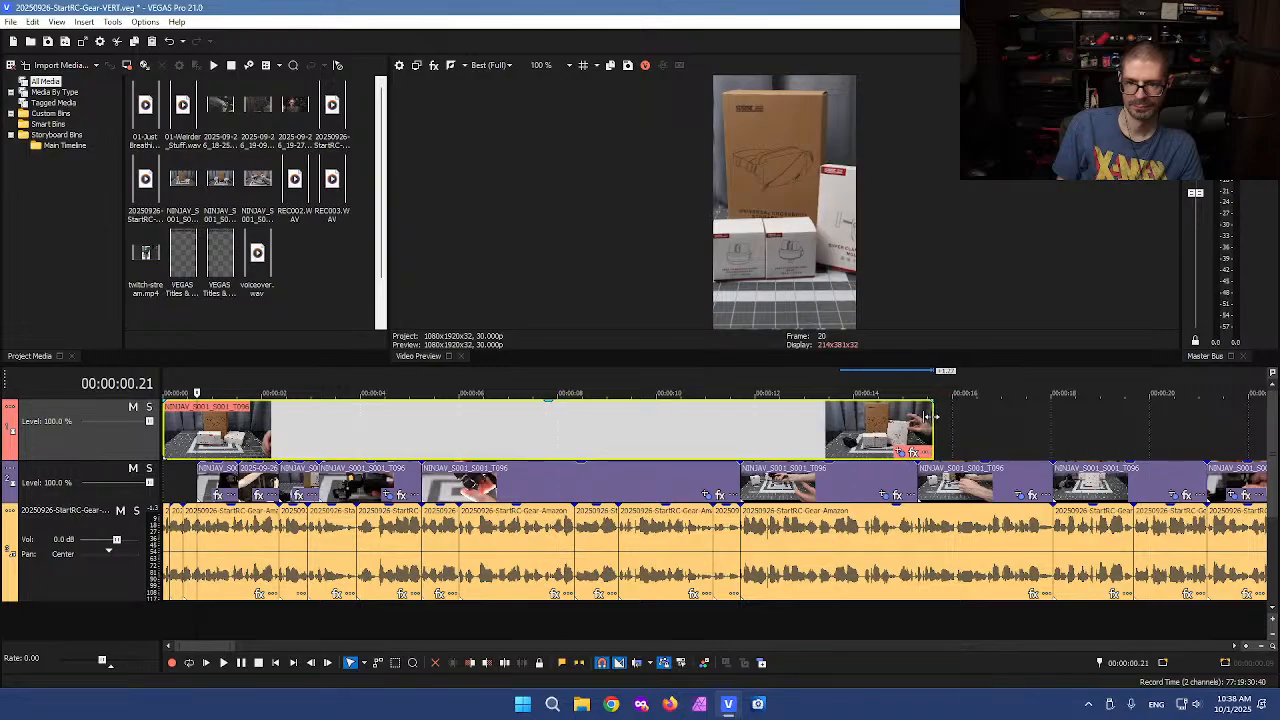
Keep only the part of the stretched clip after 00:00:14.17 and move that piece to the timeline start
left_click(883, 425)
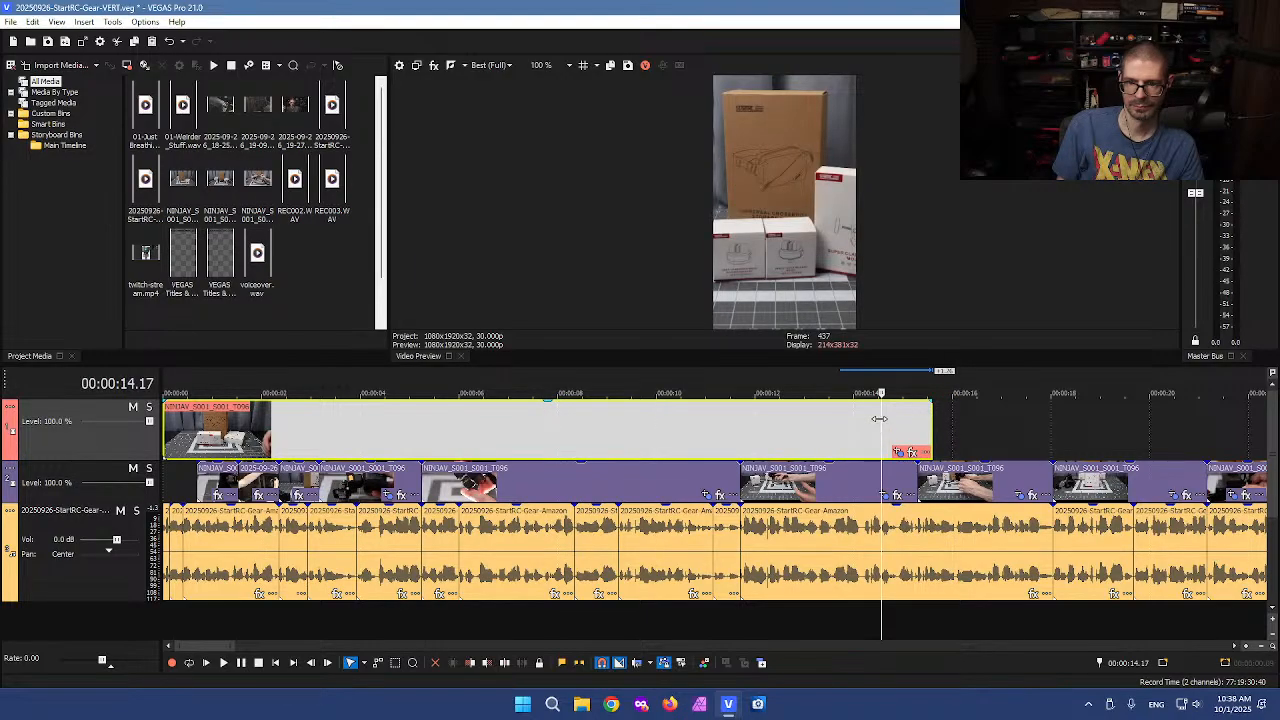
left_click(874, 426)
key("s")
left_click(728, 426)
key("Delete")
left_click_drag(903, 428, 193, 428)
left_click(193, 428)
Nudge the top clip's Pan/Crop framing slightly to the right
scroll(193, 428, "up", 4)
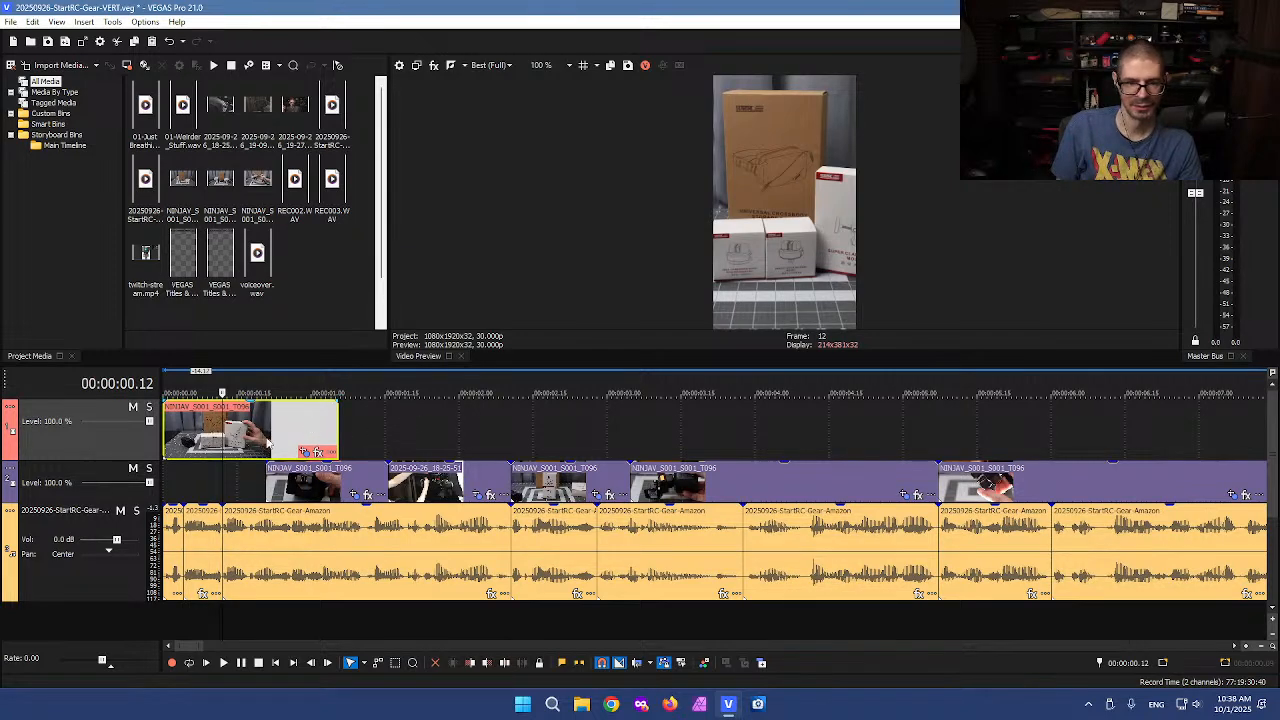
left_click(304, 451)
left_click_drag(470, 352, 480, 360)
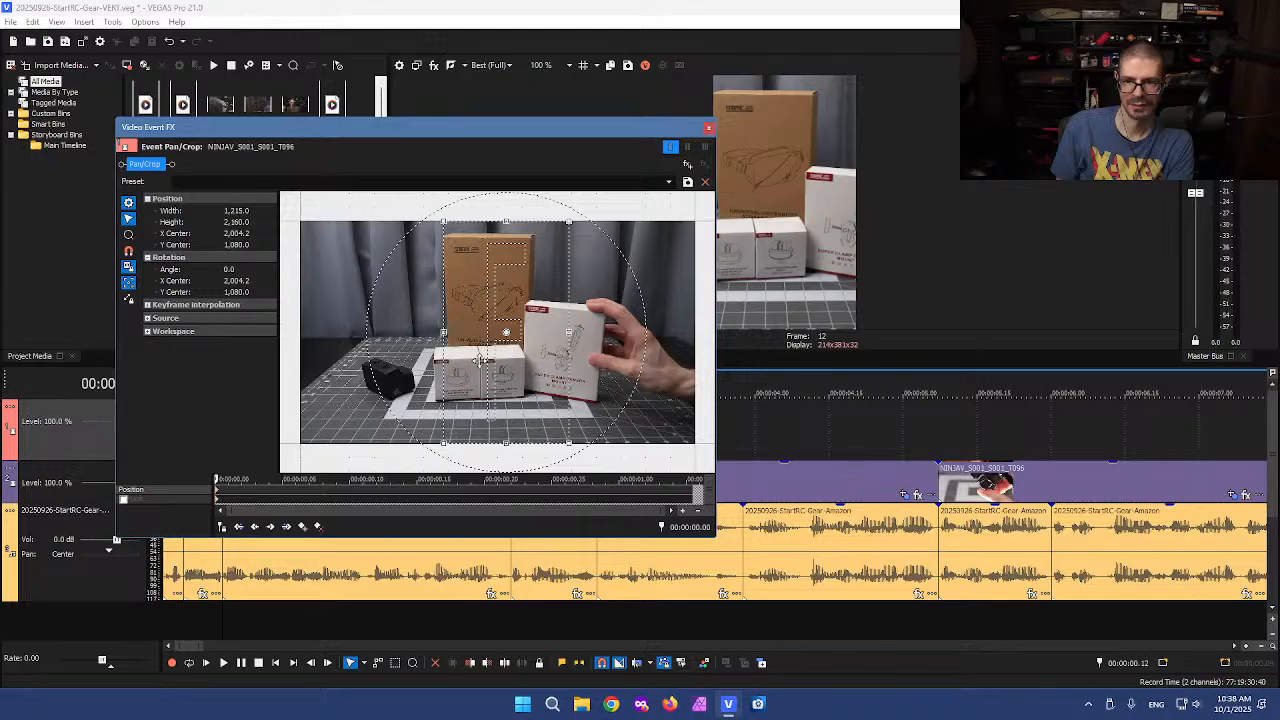
left_click(708, 128)
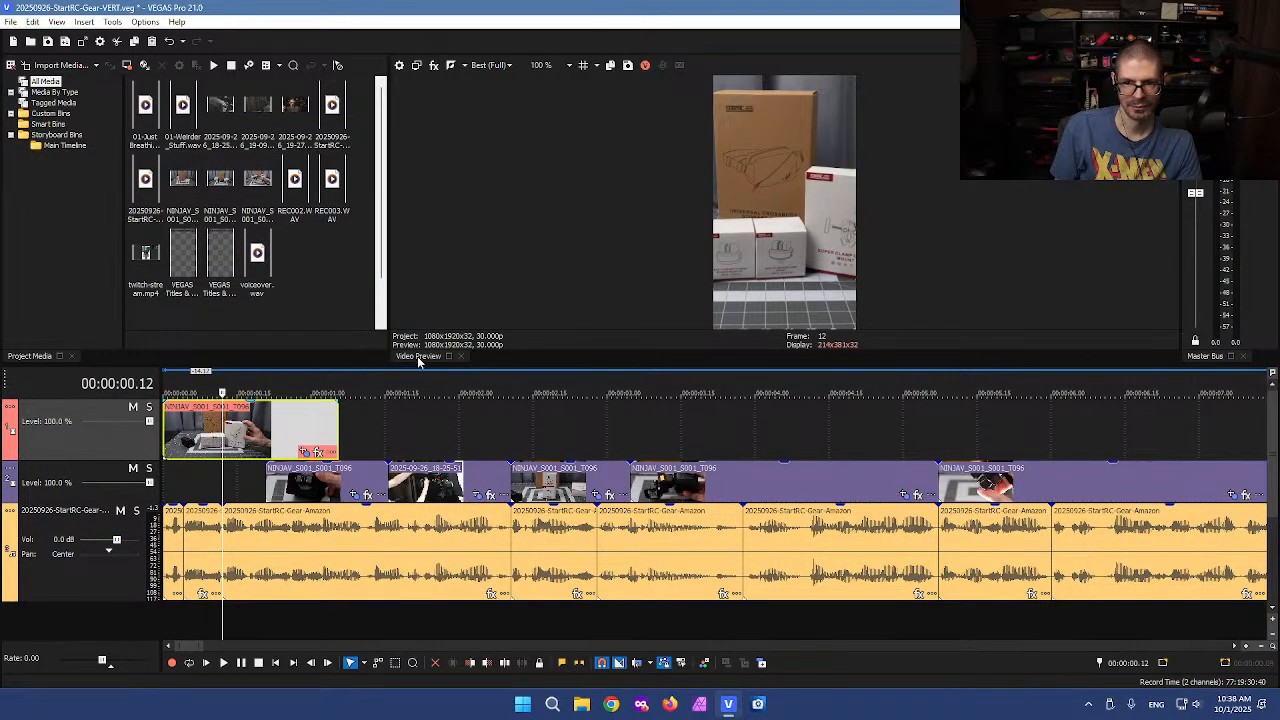
Widen the top clip's Pan/Crop frame to about 1539 by 2160 with X center 2069
scroll(240, 450, "up", 3)
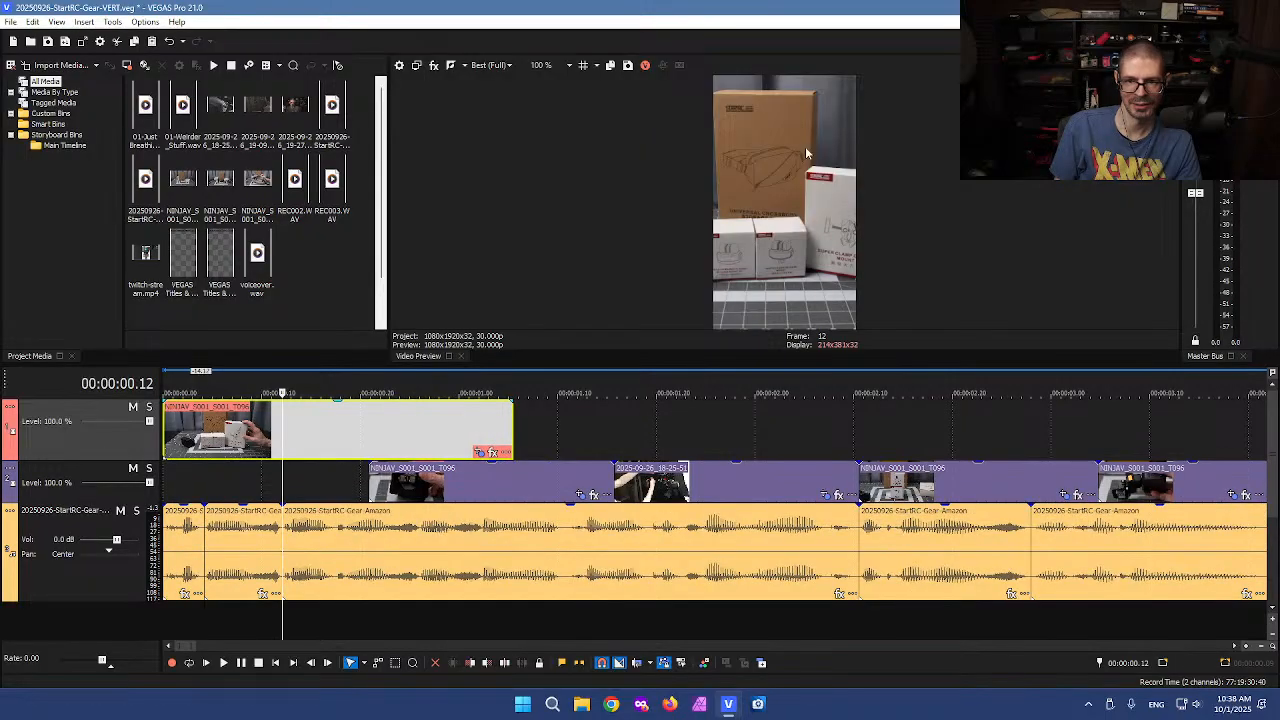
scroll(365, 425, "up", 2)
left_click(608, 453)
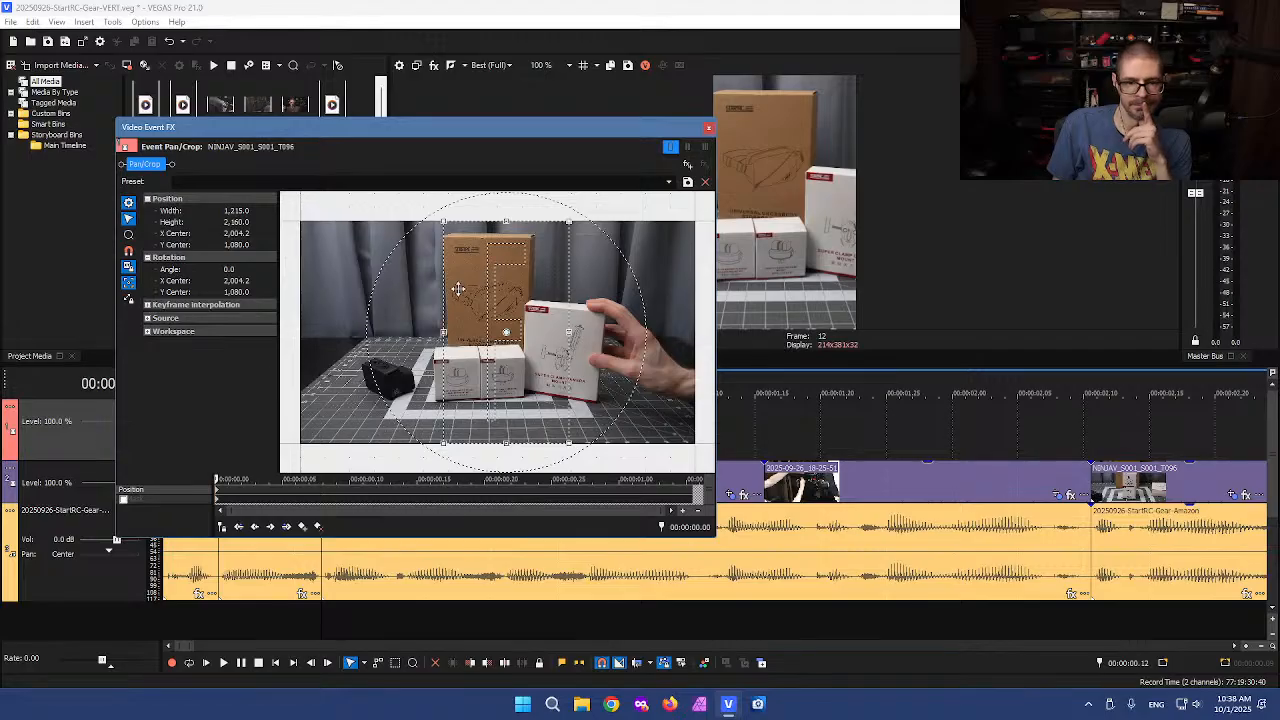
left_click_drag(445, 332, 480, 335)
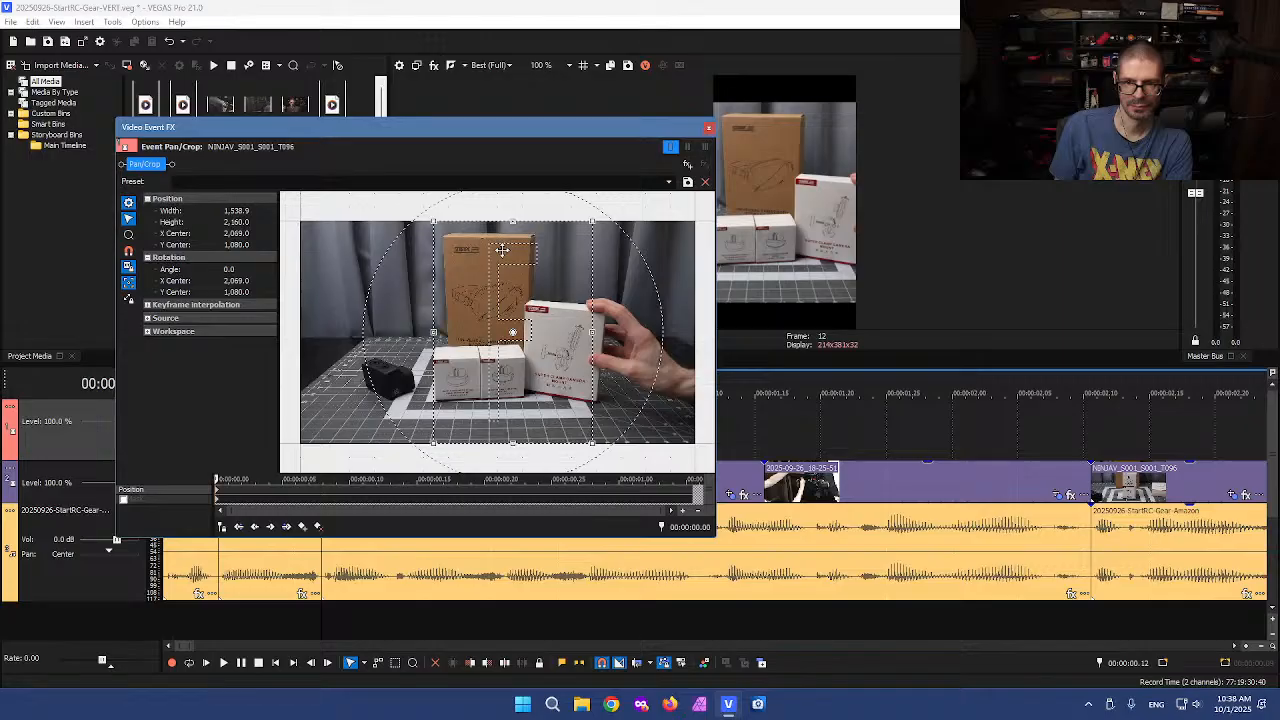
left_click(708, 127)
Split the top clip at 00:00:00.21 and delete the remainder after it
left_click(265, 477)
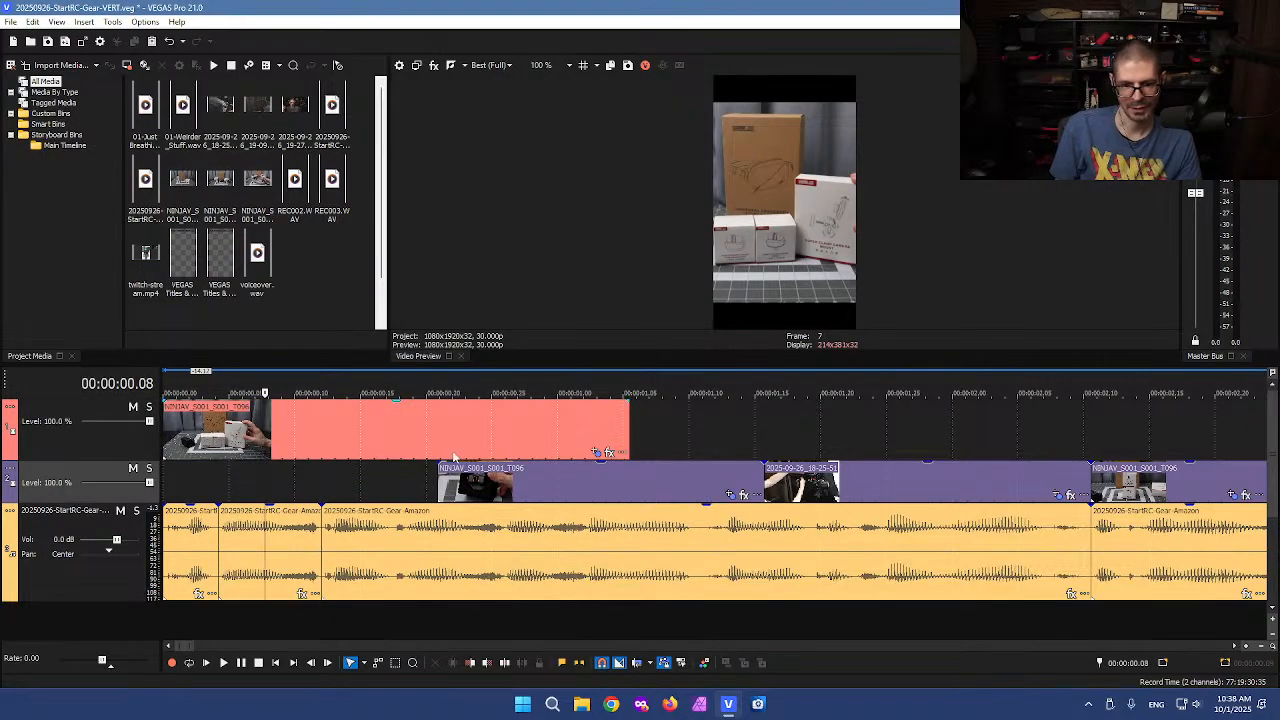
left_click_drag(265, 430, 437, 425)
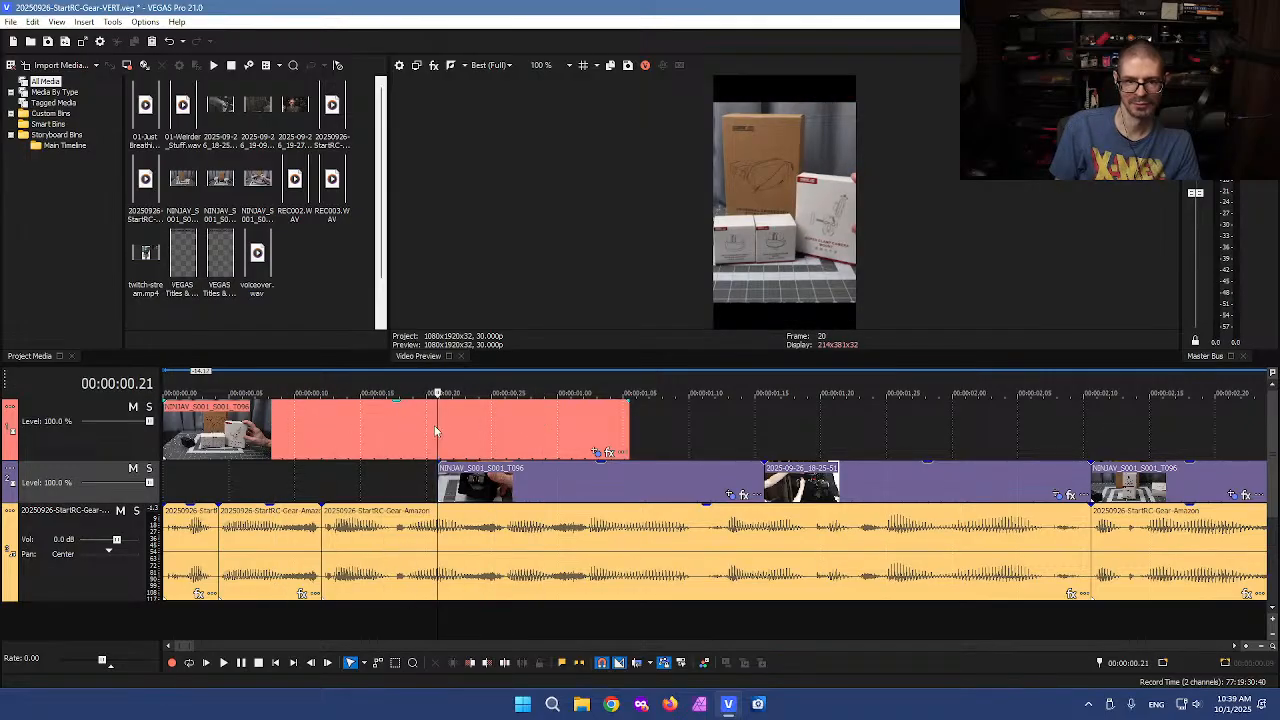
left_click(437, 425)
key("s")
left_click(523, 431)
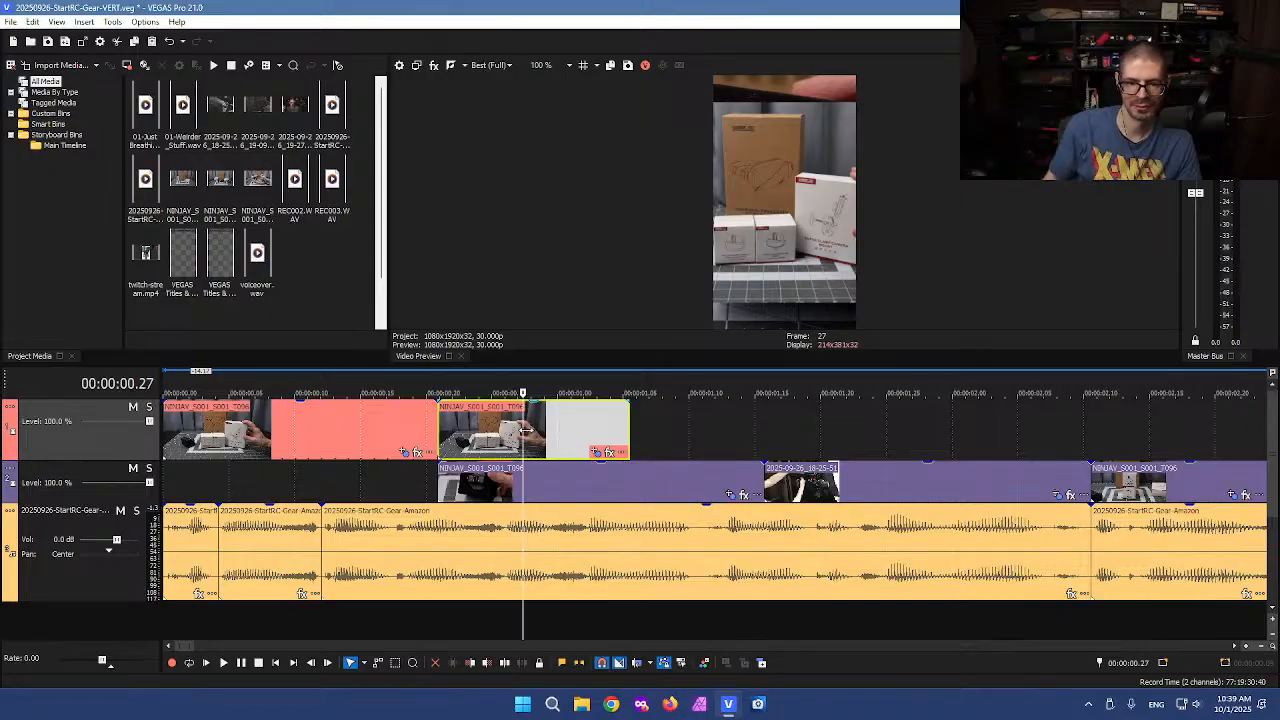
left_click(506, 431)
key("Delete")
Copy the top clip and paste the copy at the start of the lower video track
left_click(301, 455)
key("ctrl+c")
left_click(187, 478)
key("ctrl+v")
left_click_drag(281, 480, 254, 481)
Reset the pasted lower copy's Pan/Crop framing to its default centered crop
left_click(310, 488)
left_click(416, 496)
right_click(449, 343)
left_click(480, 364)
right_click(471, 334)
left_click(520, 396)
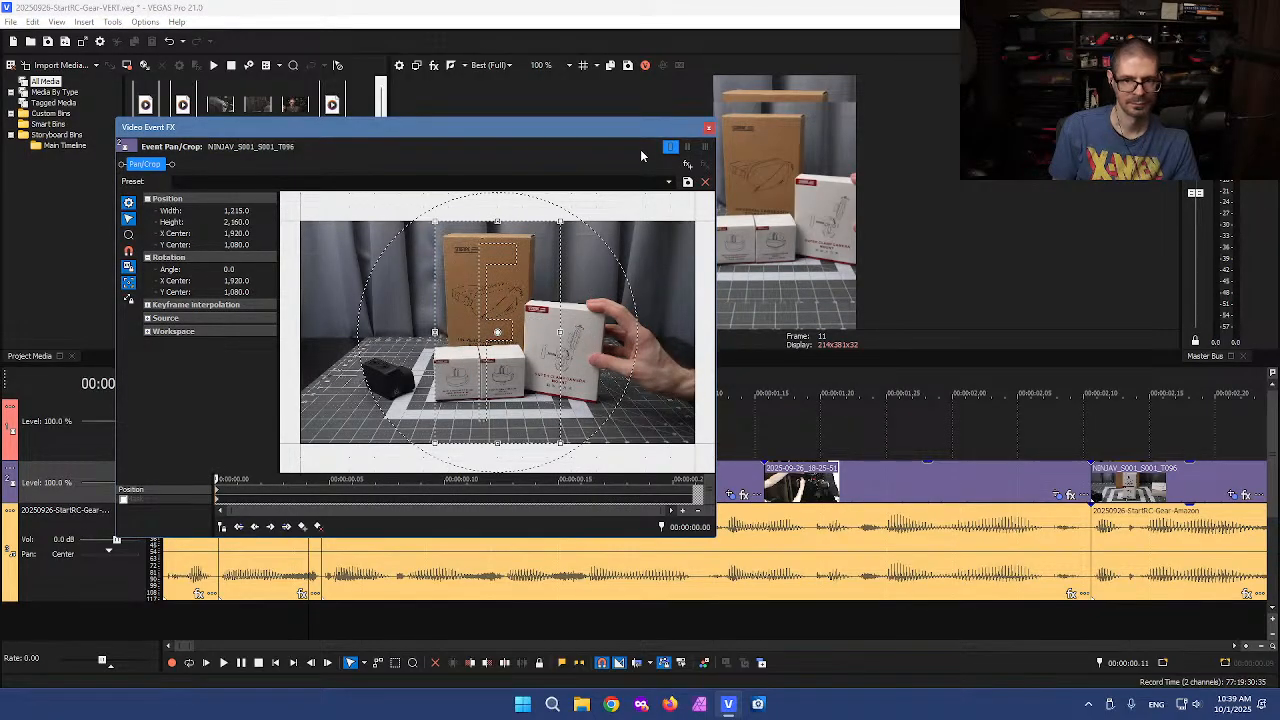
Add a Gaussian Blur effect with default settings to the lower copy's effect chain
left_click(687, 166)
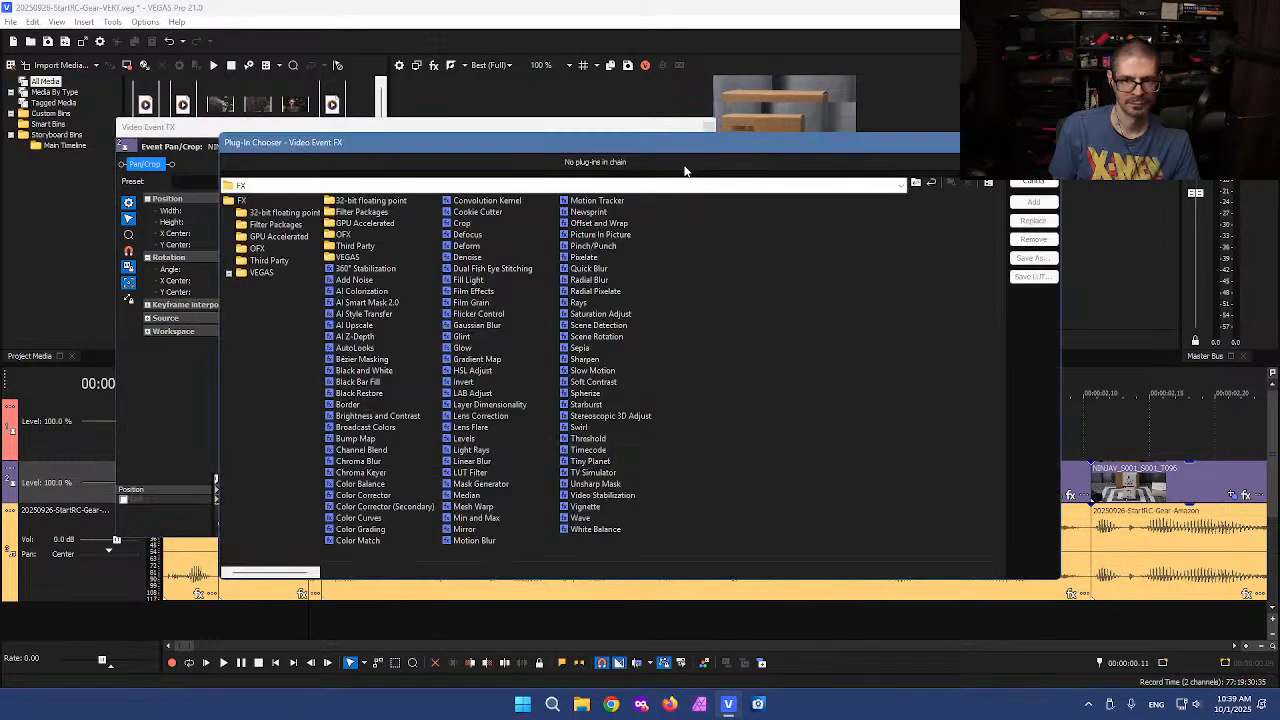
double_click(490, 326)
left_click(1034, 163)
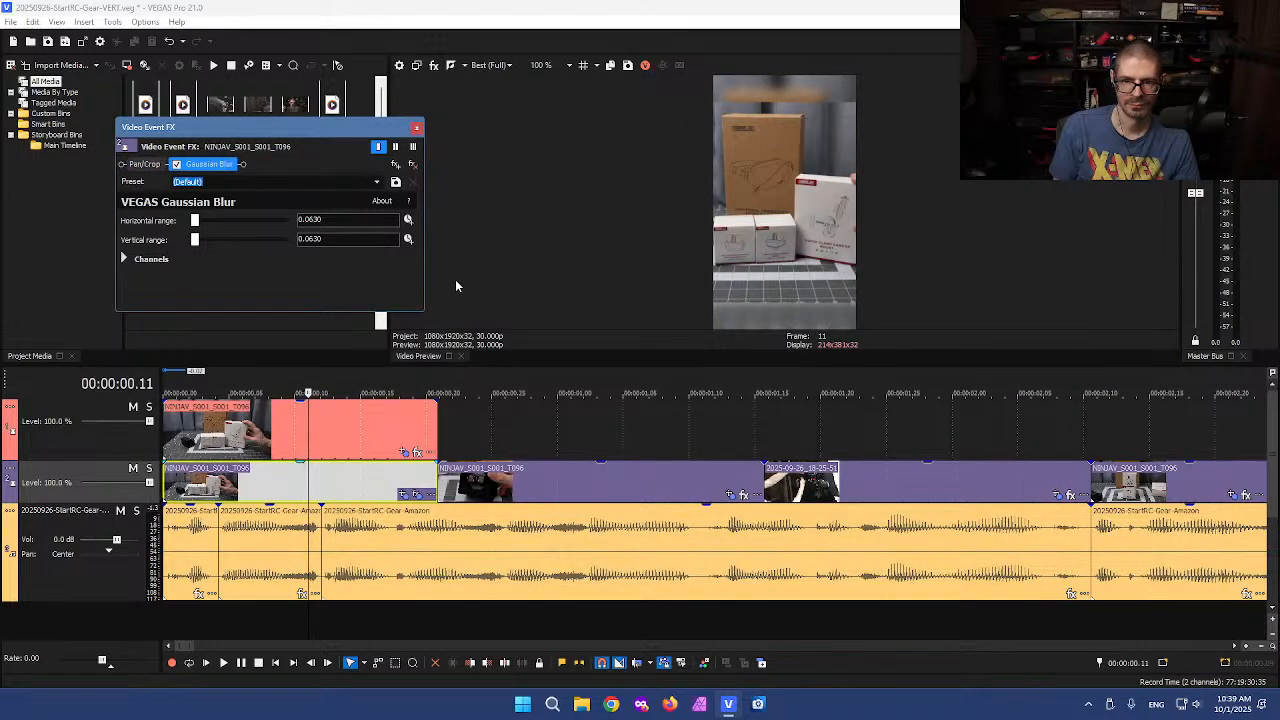
left_click(416, 127)
Widen the top clip's crop to about 1656 wide and add an end keyframe of about 1606 by 2096
left_click(336, 433)
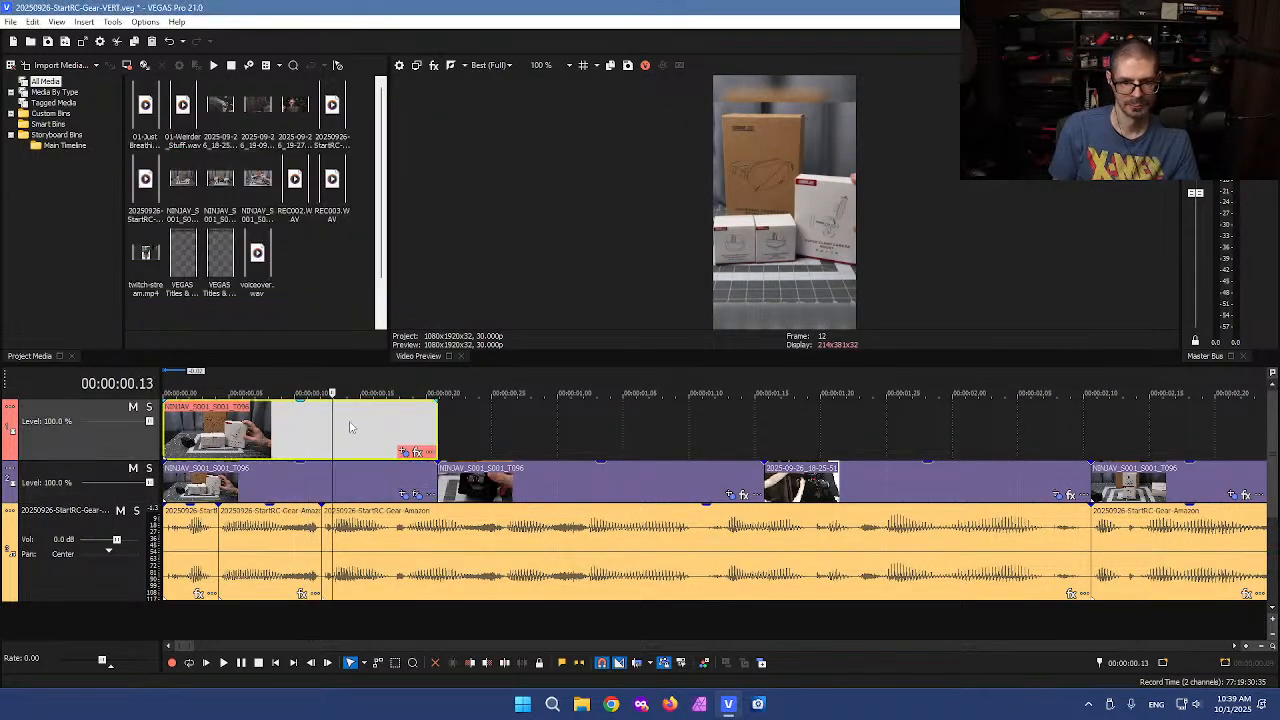
left_click(403, 452)
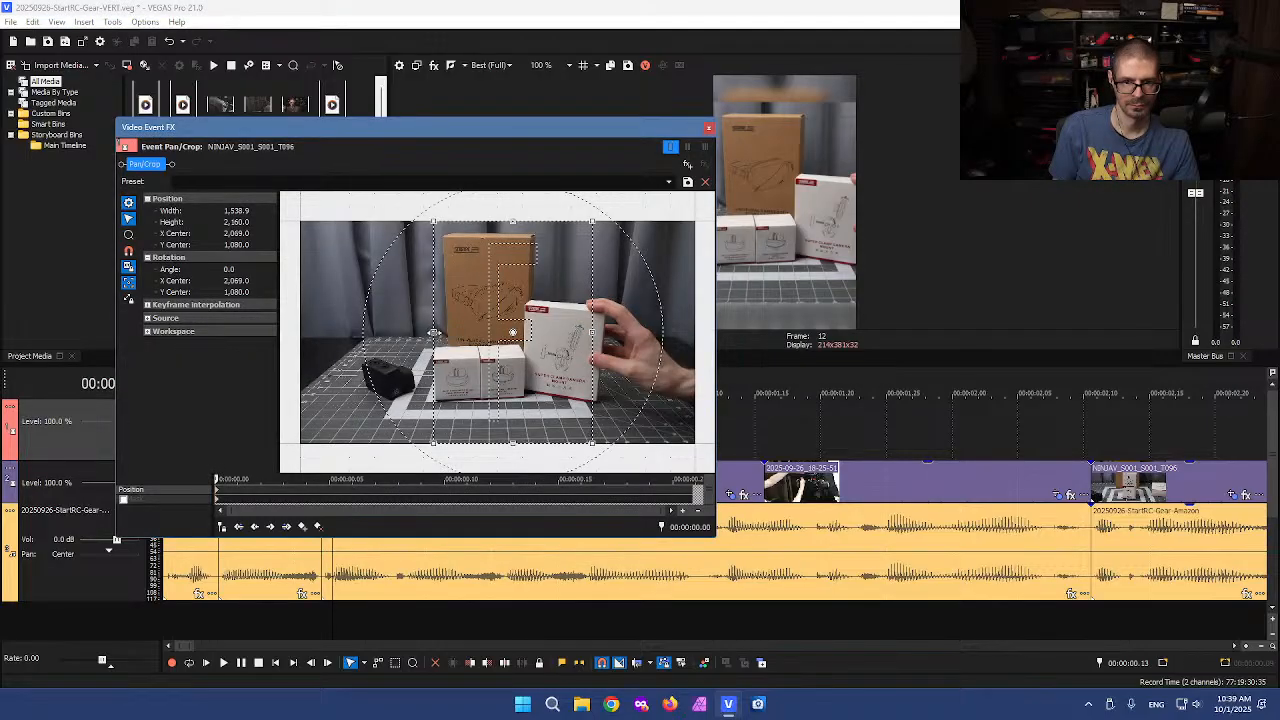
left_click_drag(434, 332, 427, 332)
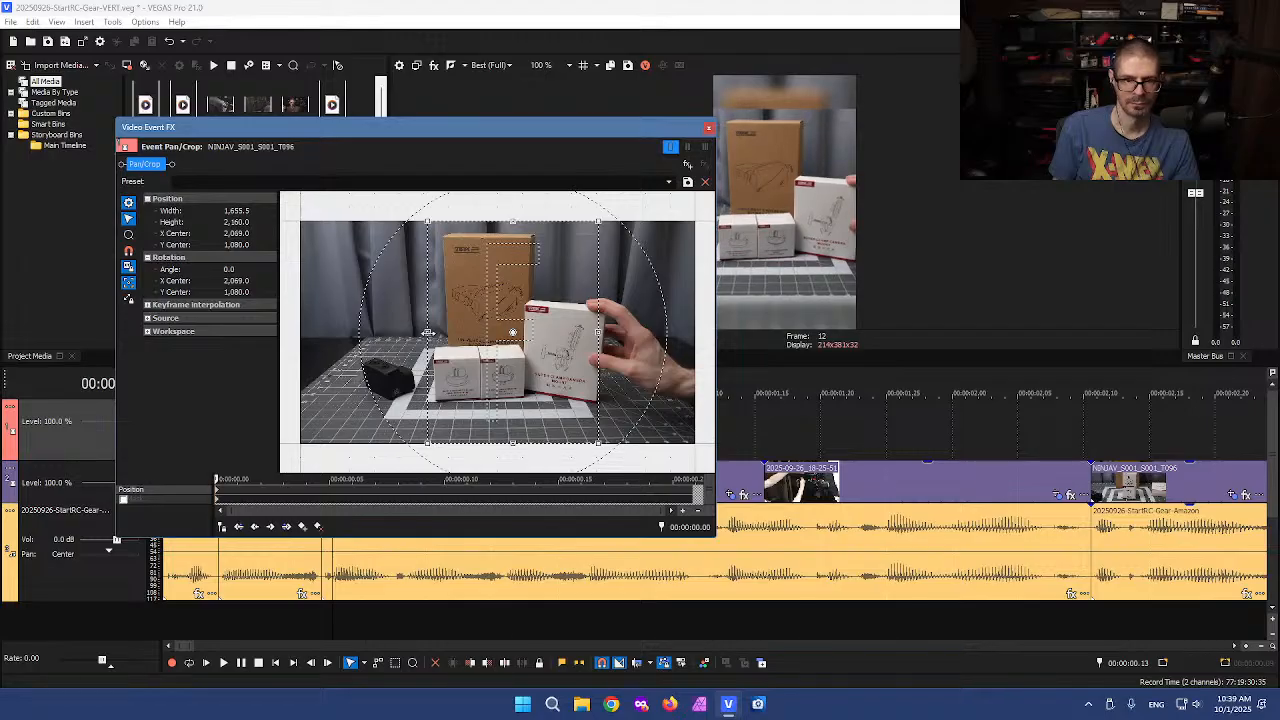
scroll(535, 341, "up", 1)
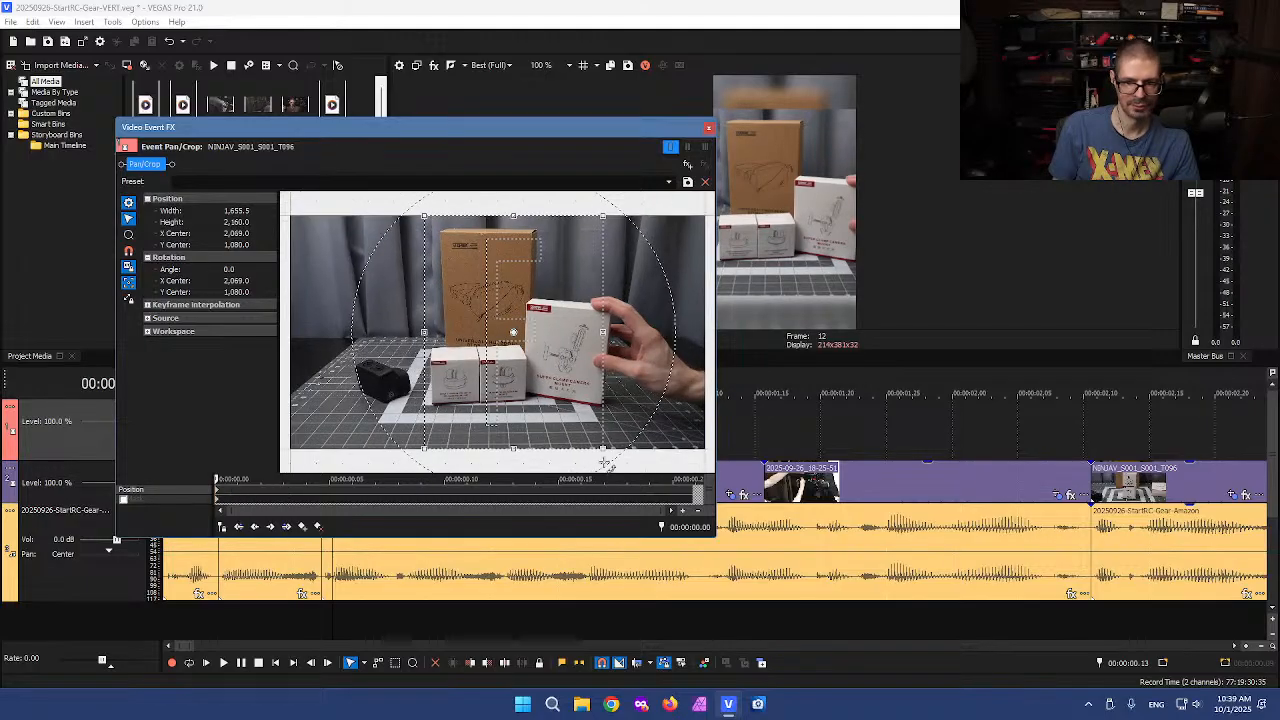
left_click(694, 490)
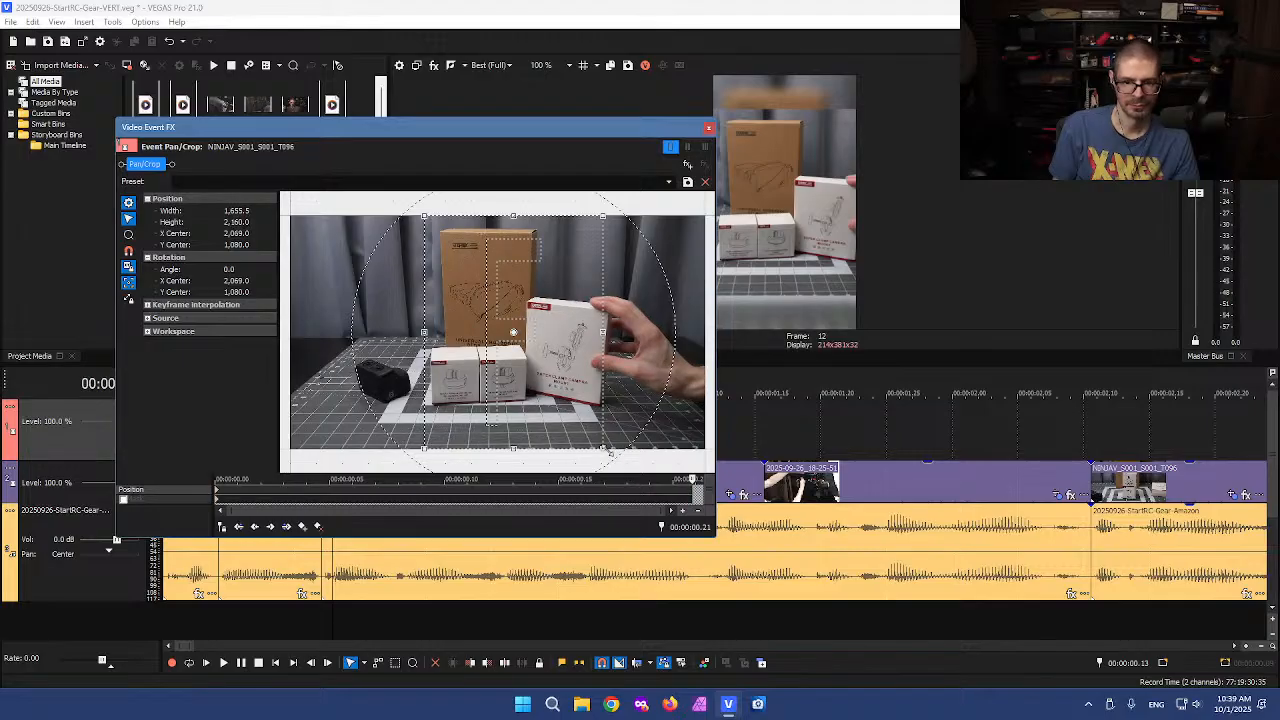
left_click_drag(602, 448, 605, 450)
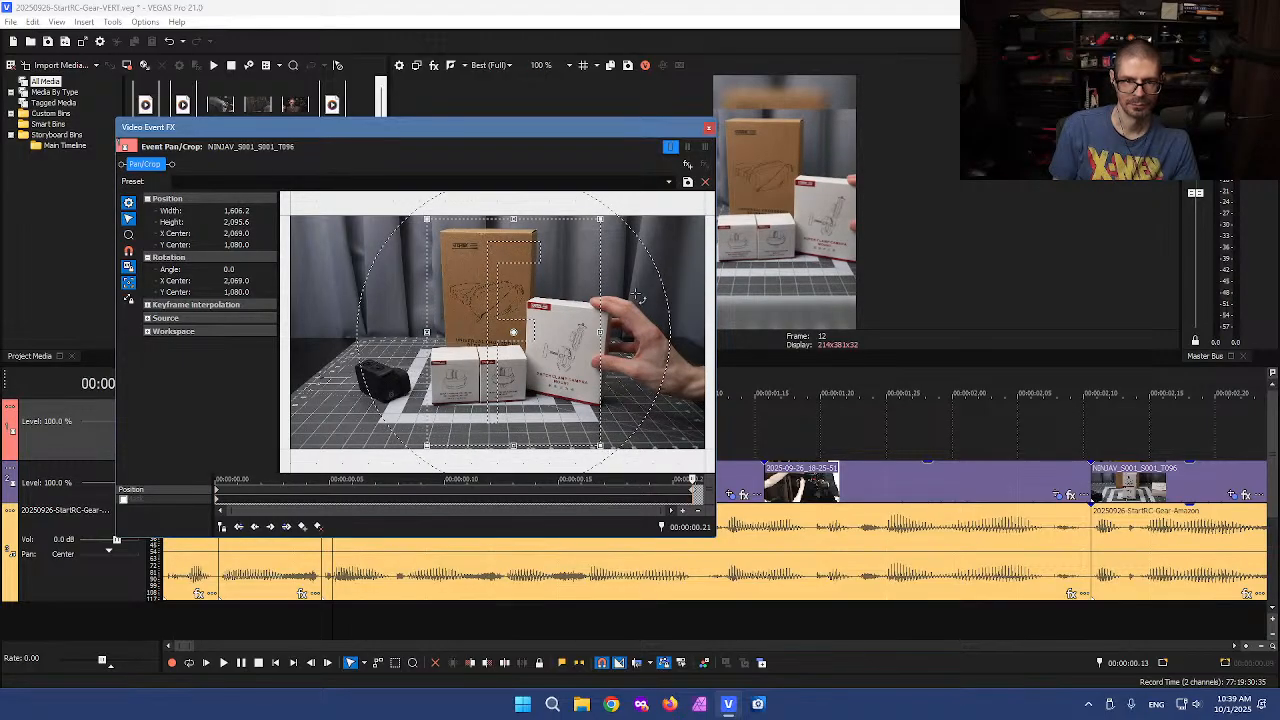
left_click(708, 127)
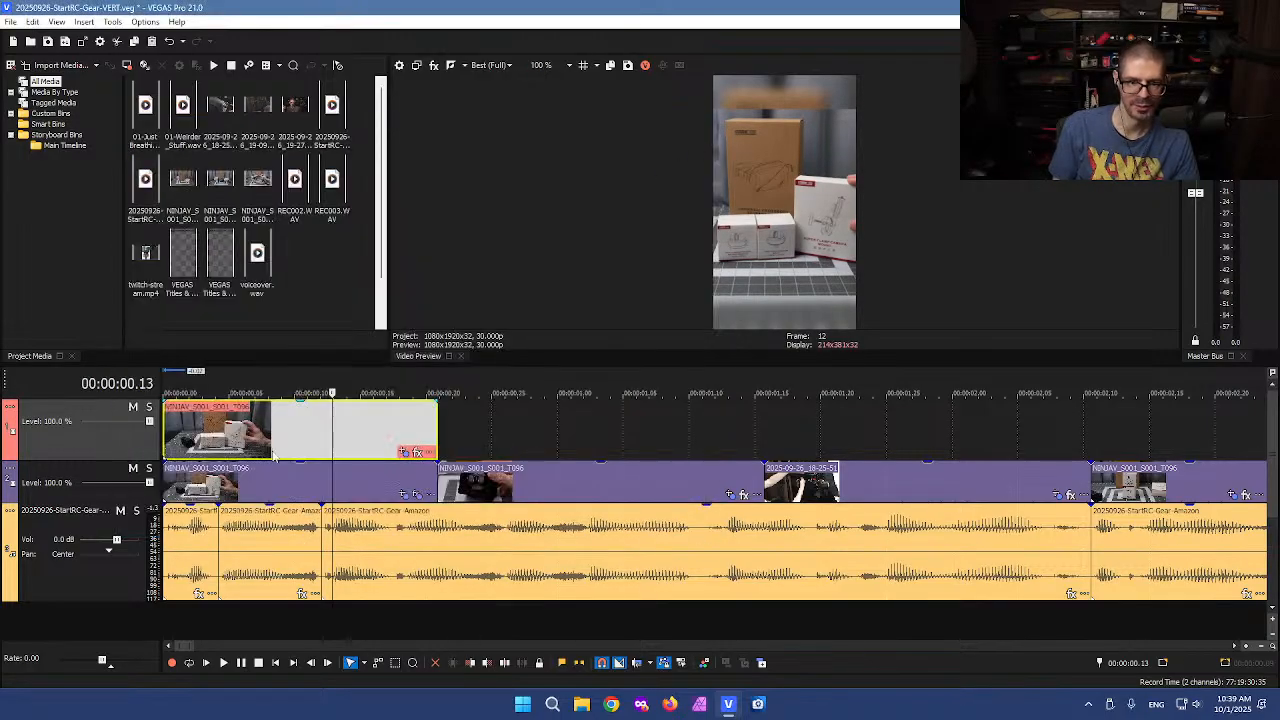
Play back the opening section with the blurred background from the timeline start
left_click(166, 440)
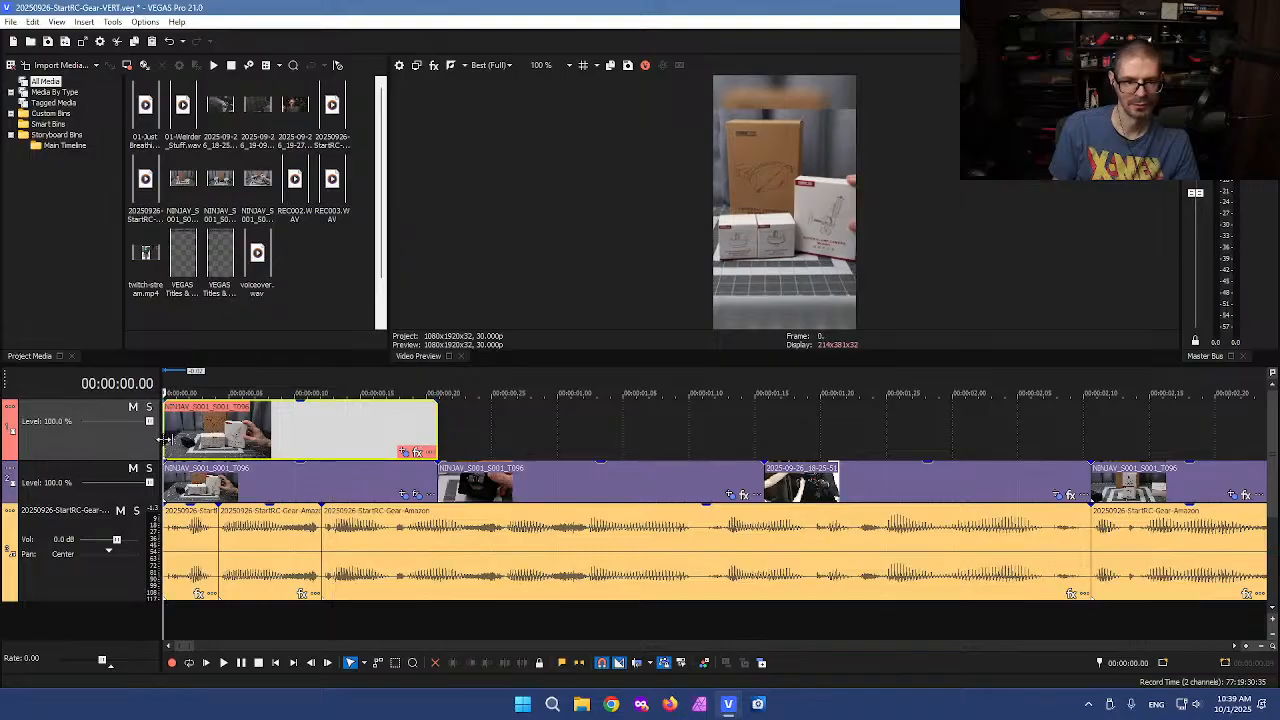
key("space")
left_click(315, 434)
scroll(315, 434, "down", 2)
scroll(314, 434, "down", 1)
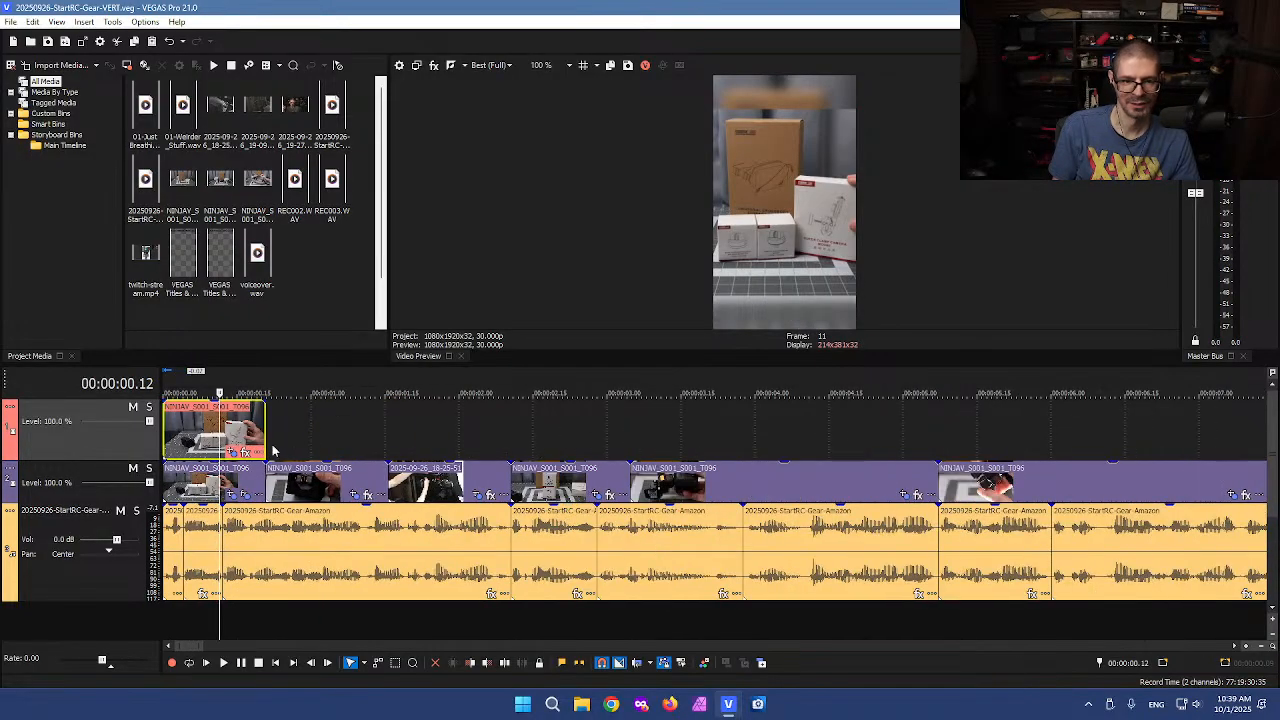
left_click(166, 432)
key("space")
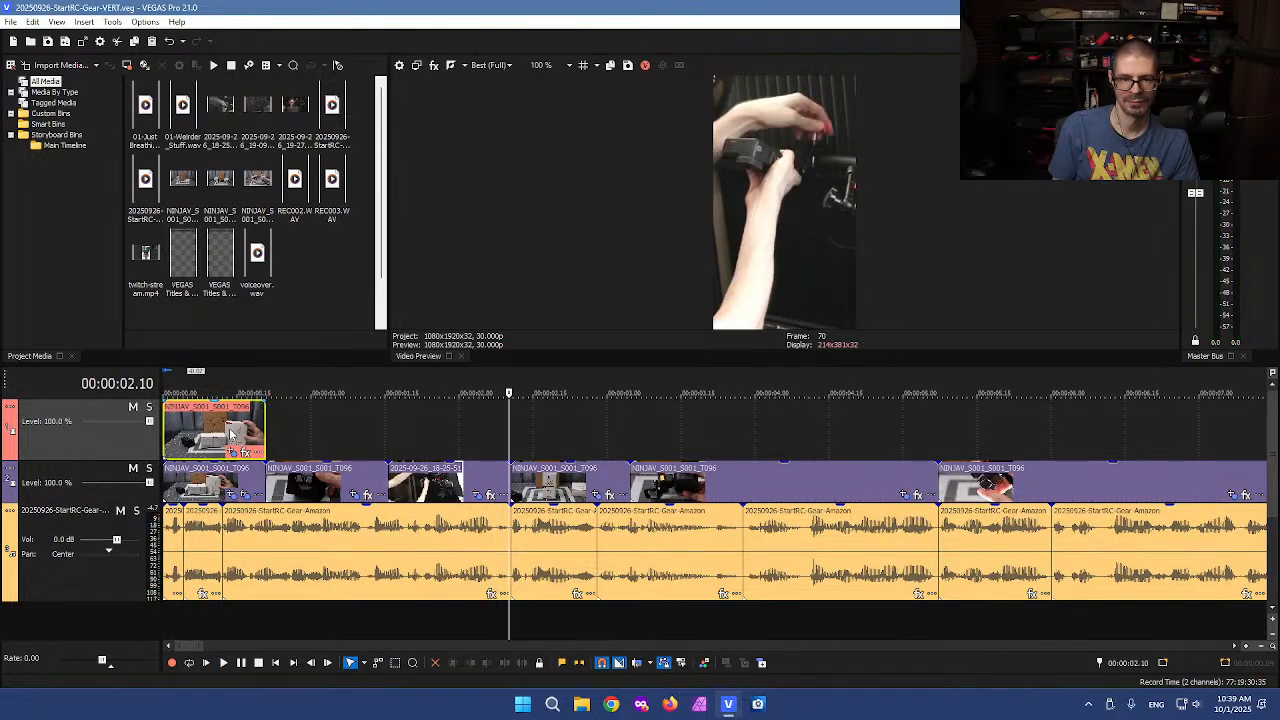
Render the project to K:\20250926-StartRC-Gear-VERT.mp4 with the S/W 9:16 1080p 29.97 fps (portrait-NVENC) template, overwriting the existing file
left_click(229, 434)
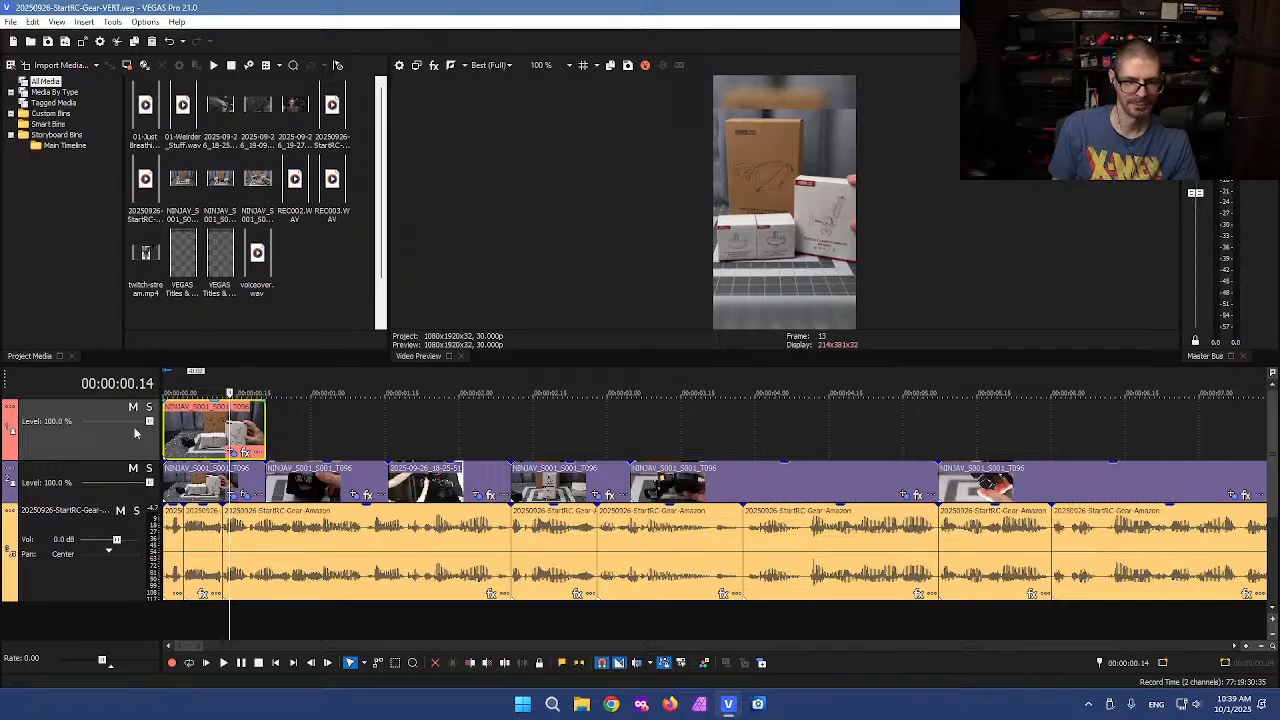
left_click_drag(86, 461, 58, 322)
left_click(301, 416)
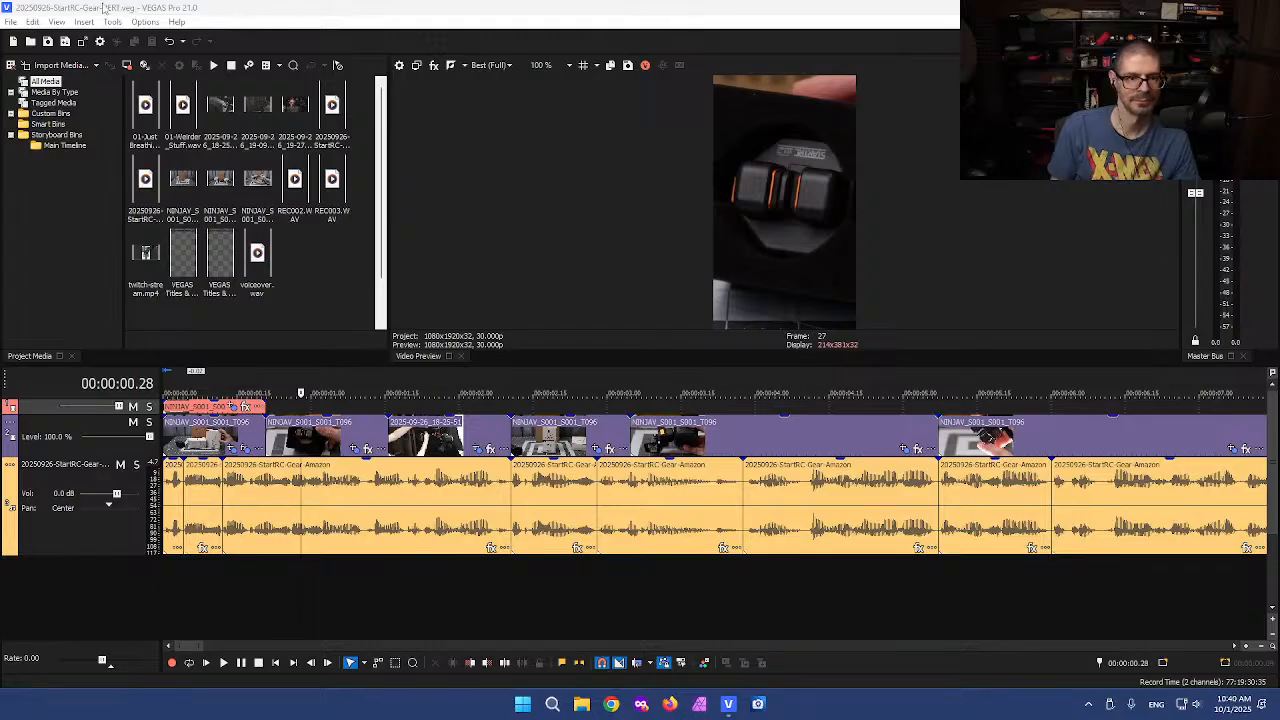
left_click(11, 22)
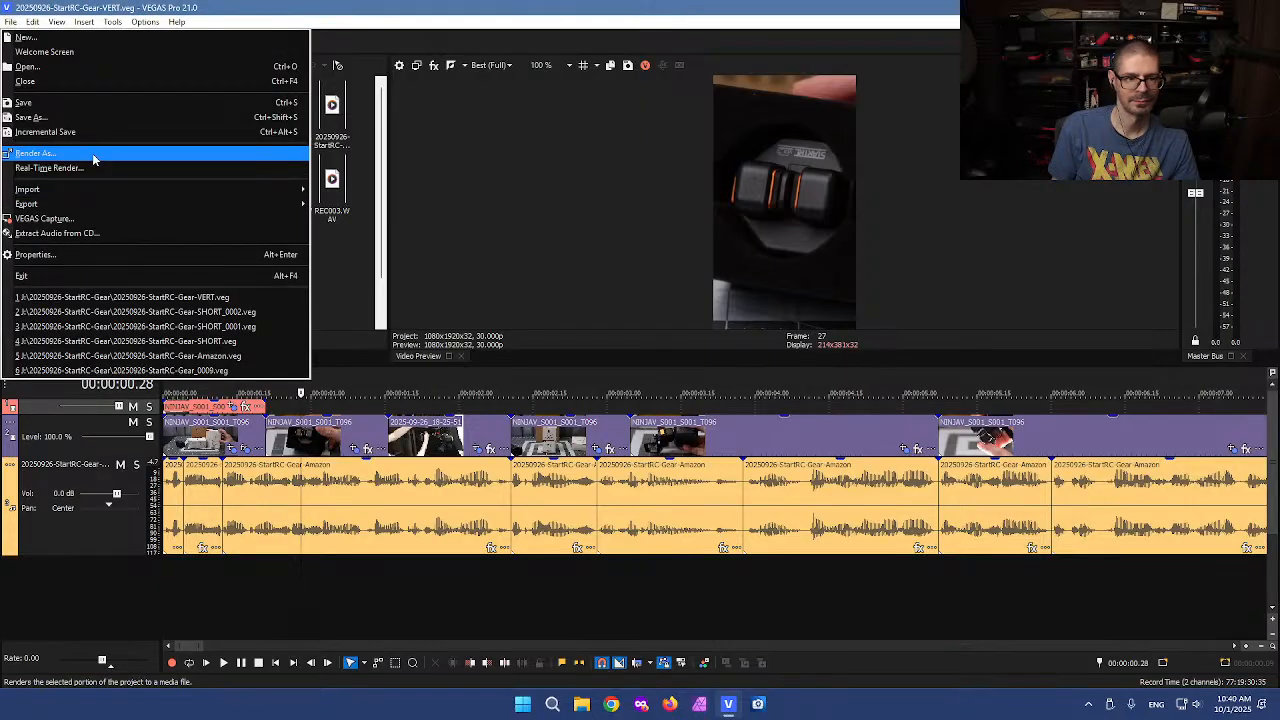
left_click(91, 157)
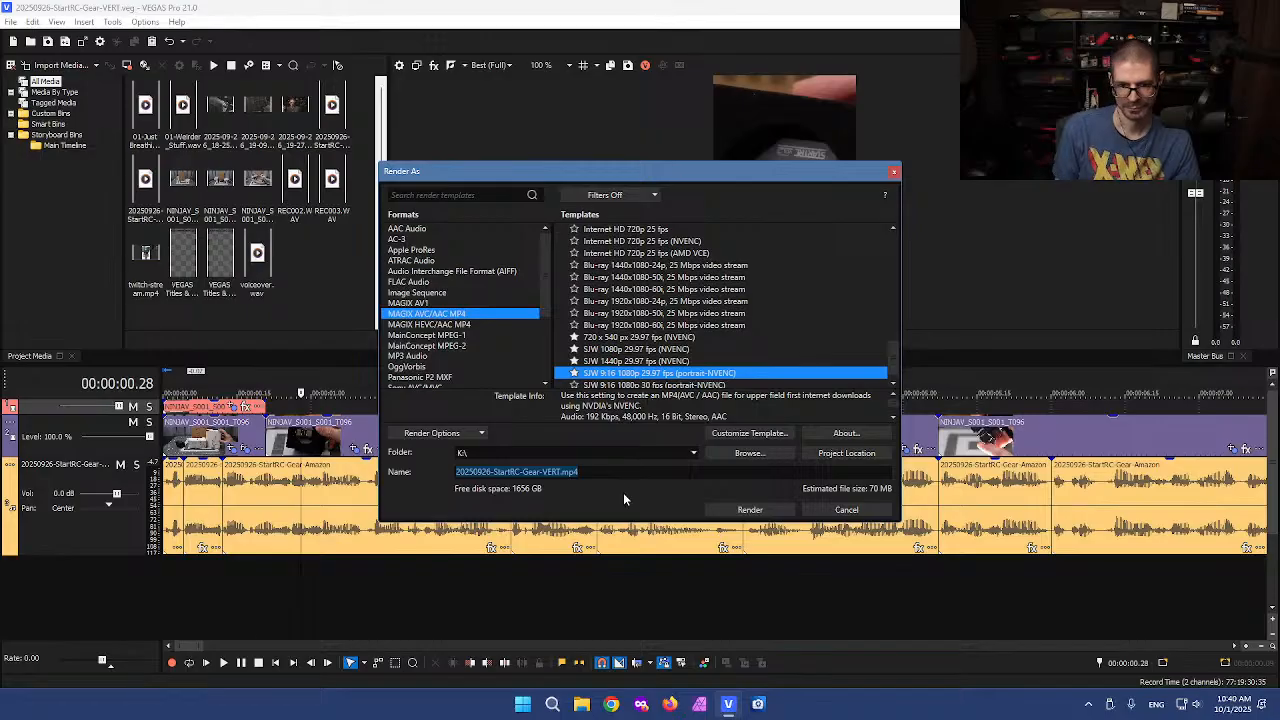
left_click(748, 511)
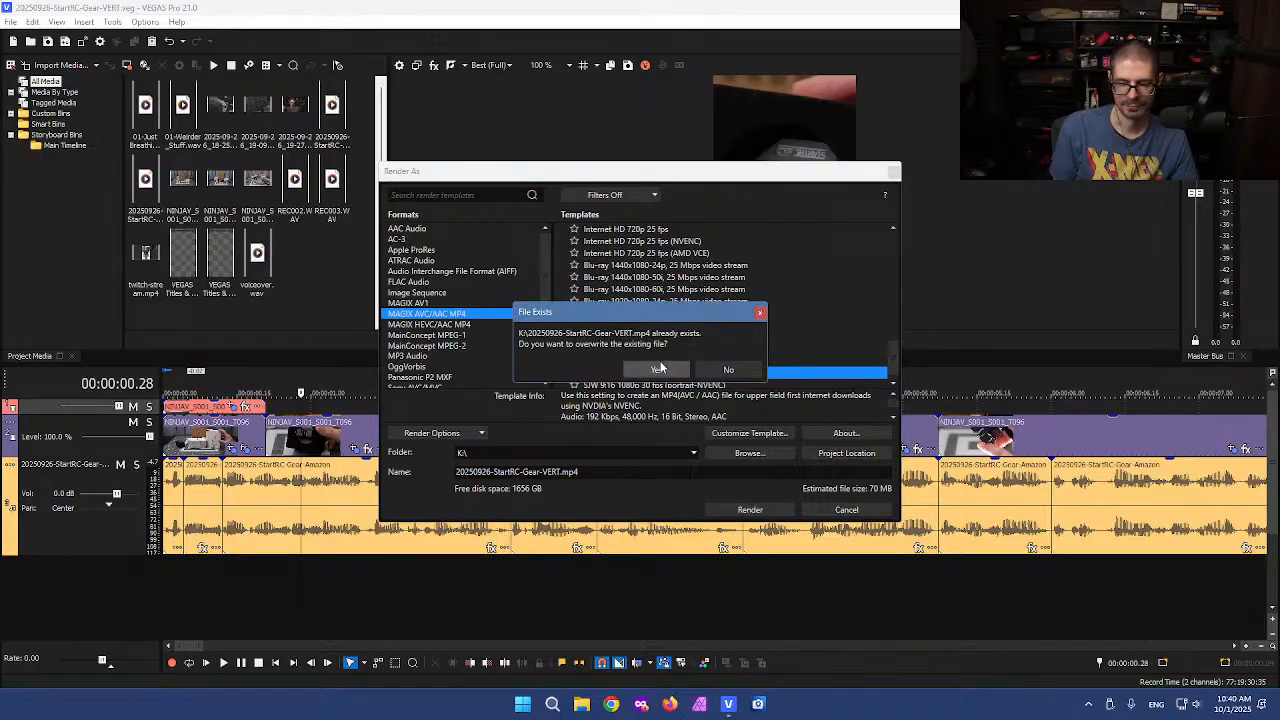
left_click(664, 369)
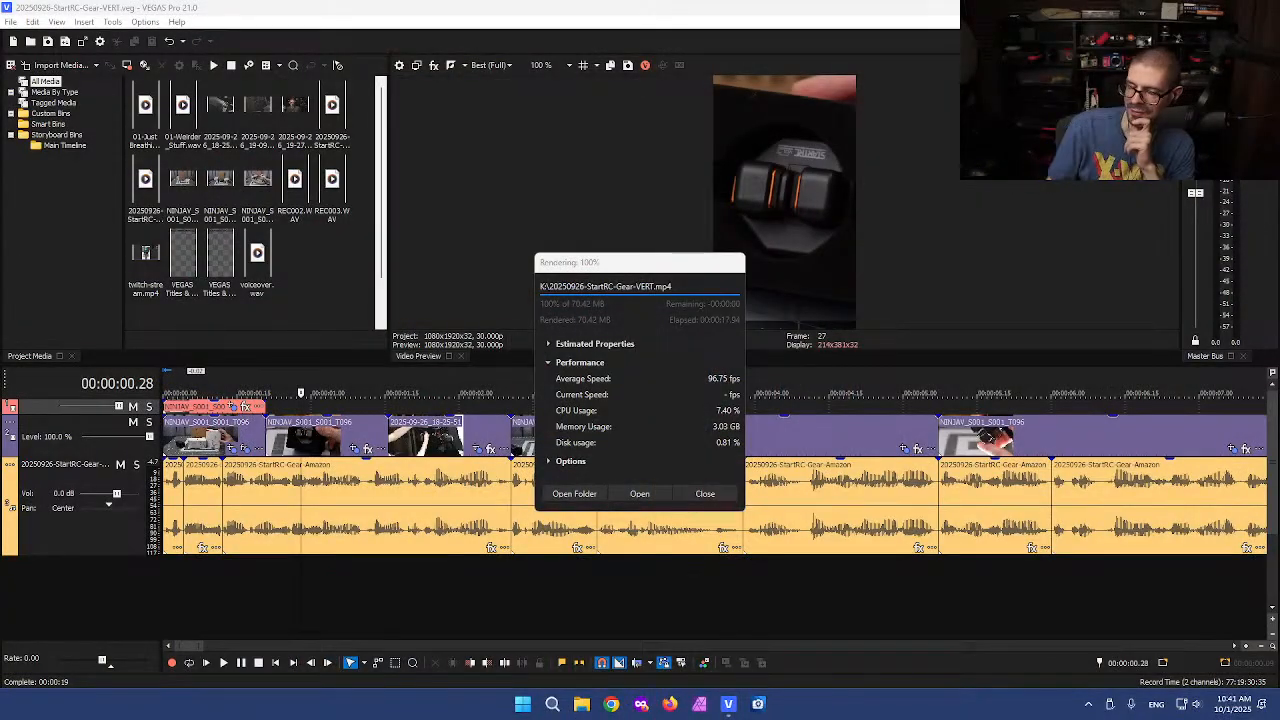
left_click(705, 494)
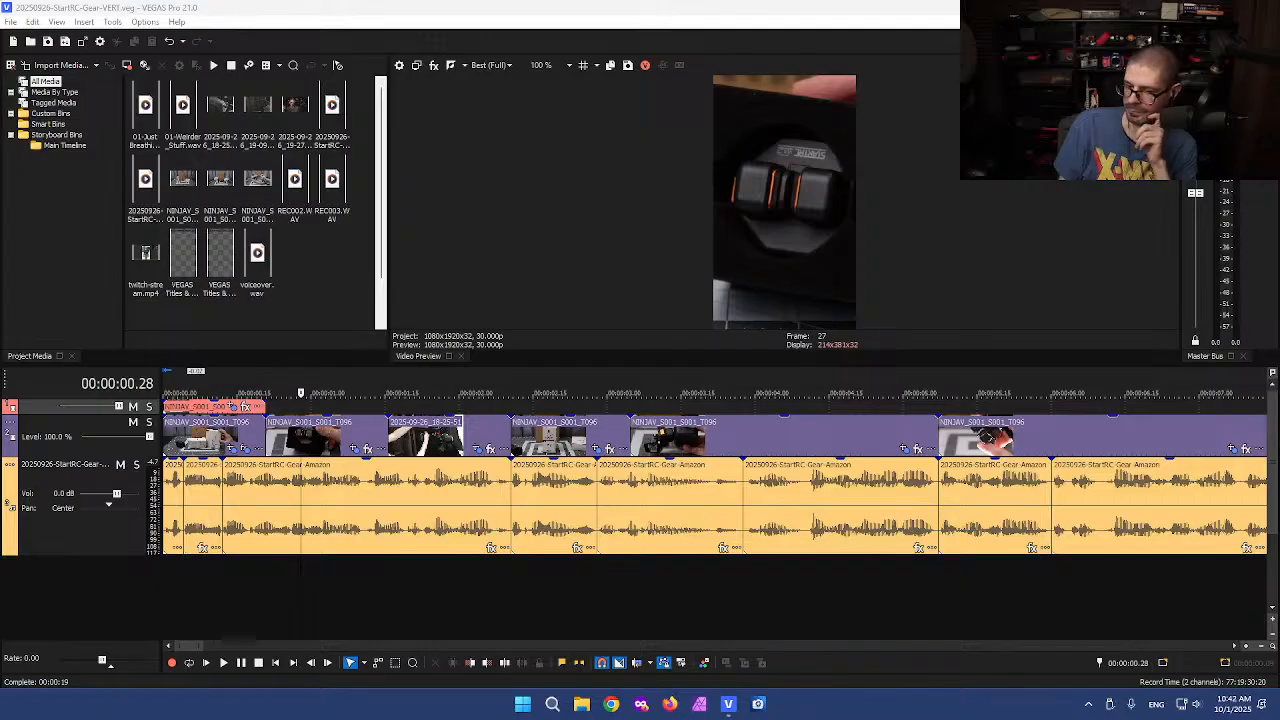
Switch to Affinity Photo and create a new document from the clipboard frame image
left_click(221, 437)
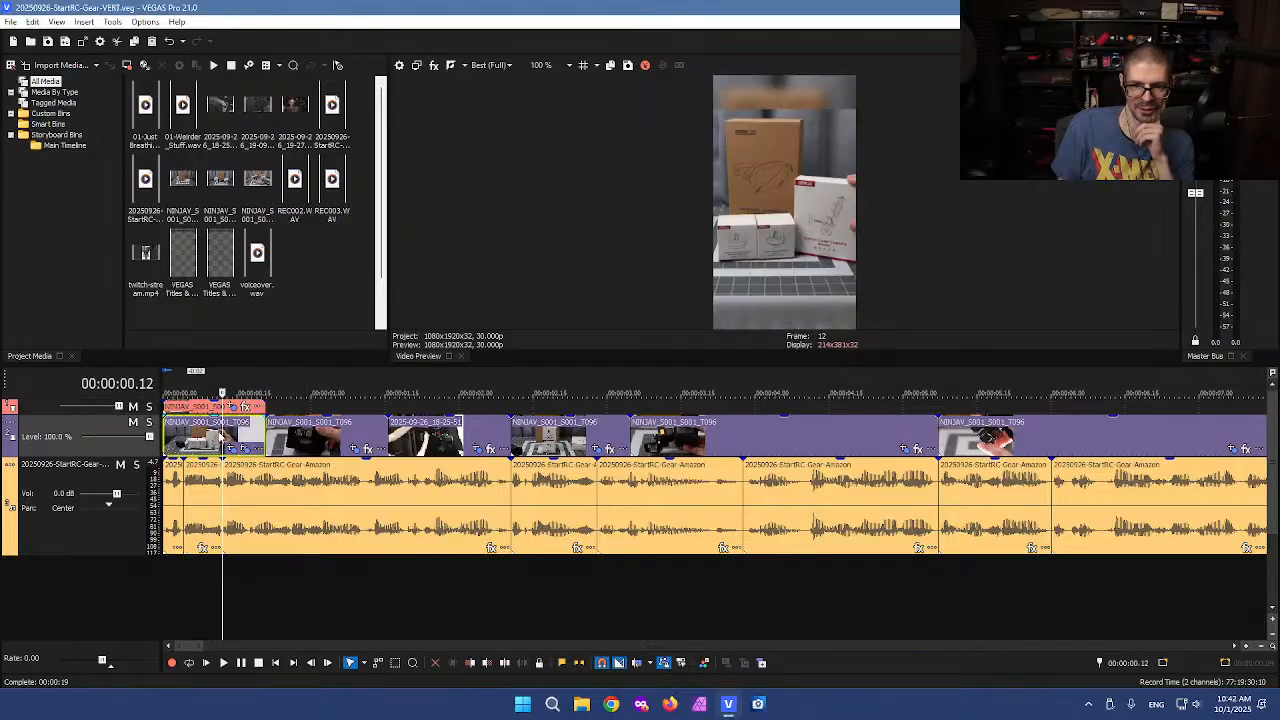
scroll(221, 437, "up", 2)
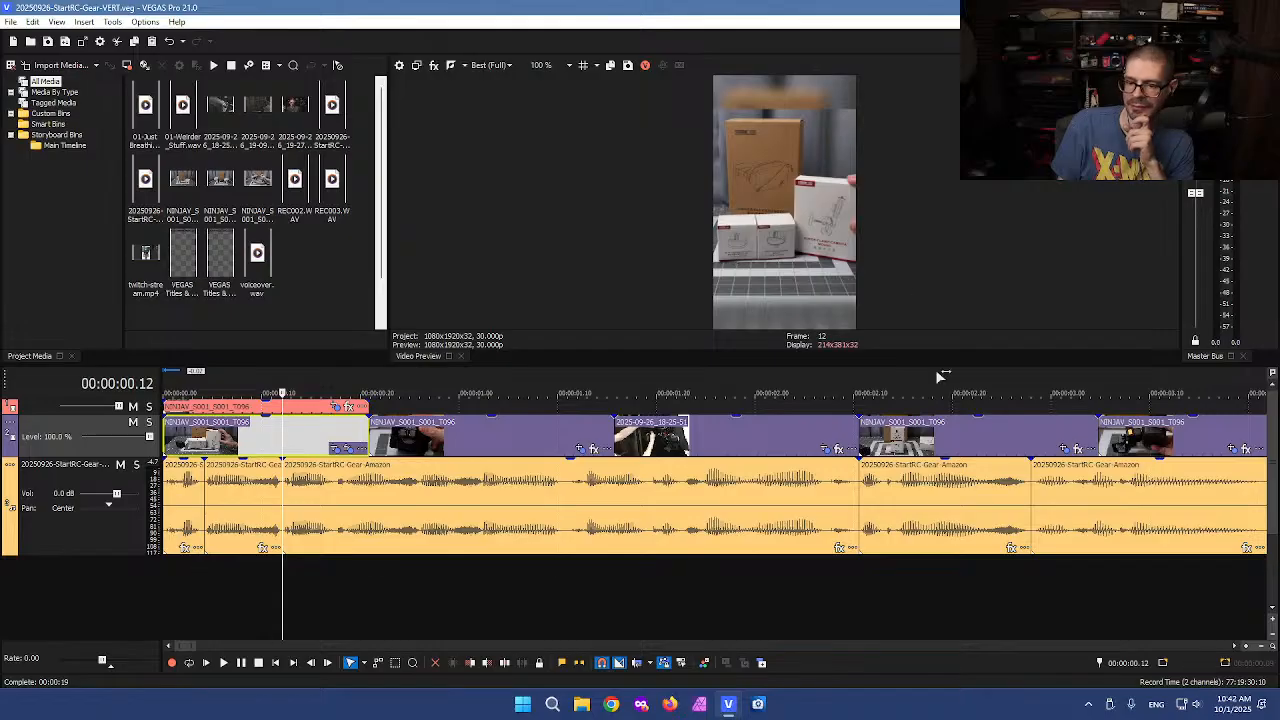
left_click(704, 703)
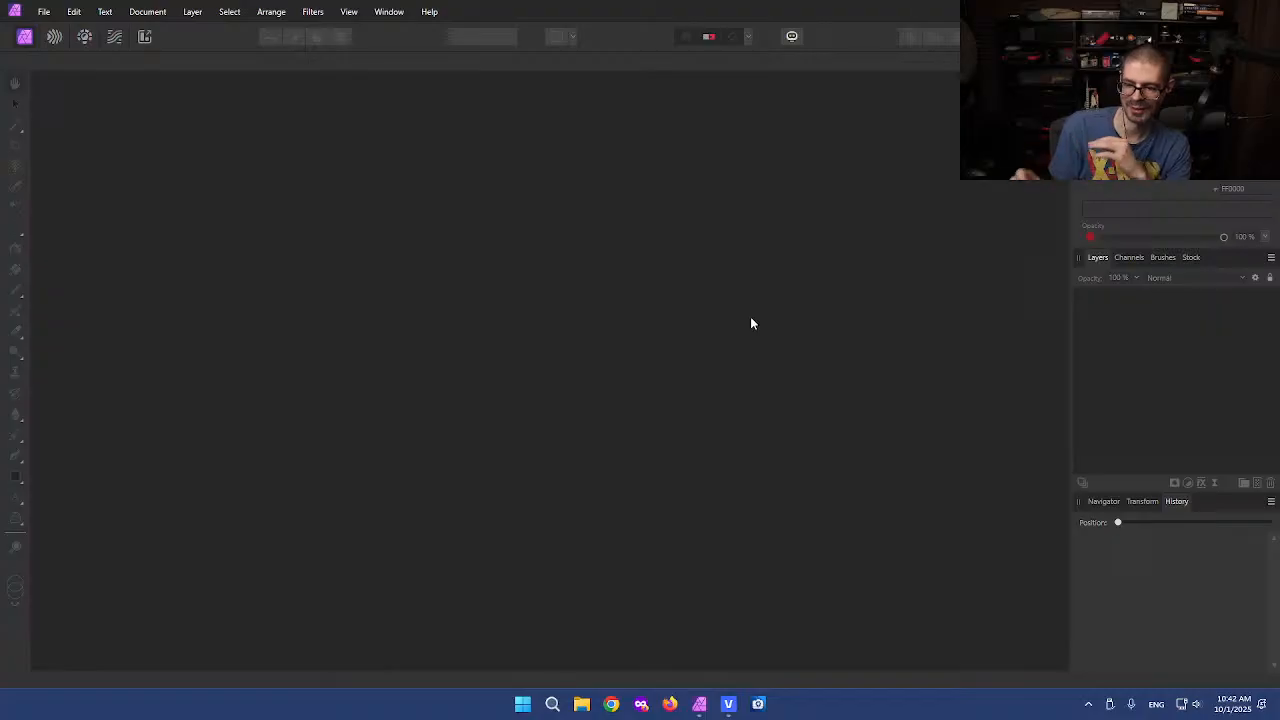
left_click(44, 11)
left_click(90, 56)
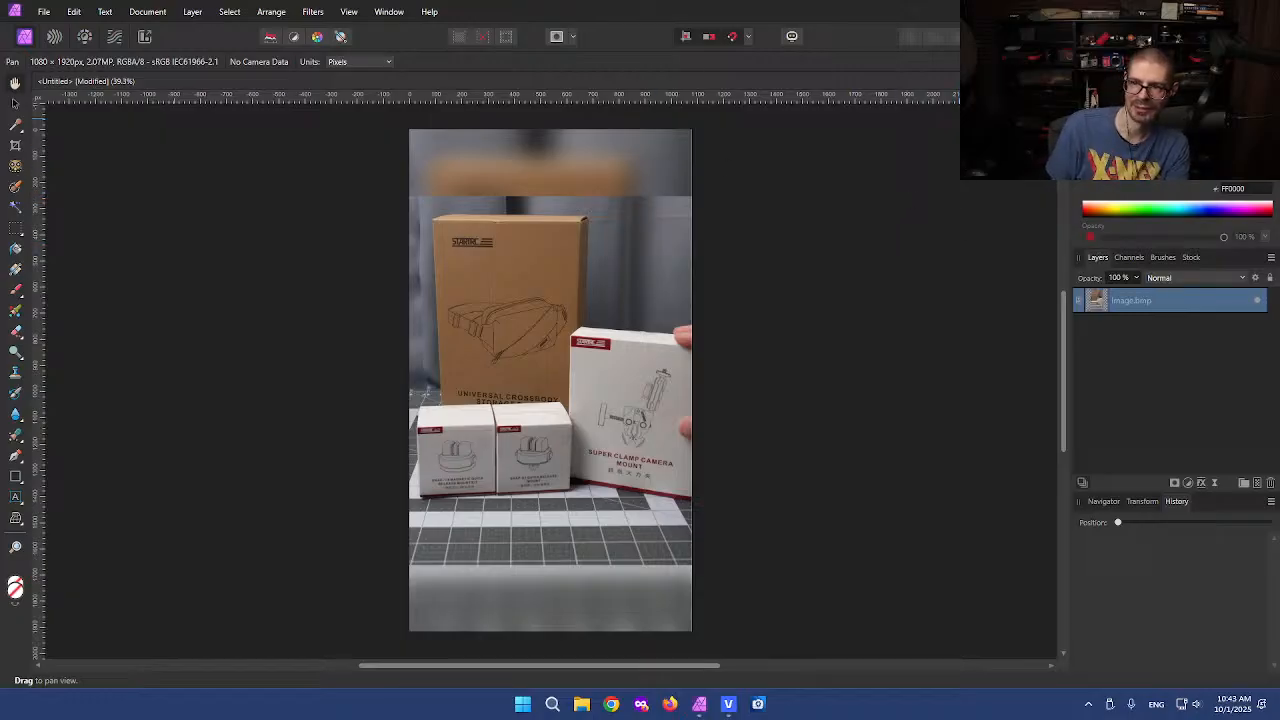
Switch back to VEGAS Pro and launch the TWOC Vegas Pro Scripts script
key("alt+Tab")
left_click(672, 438)
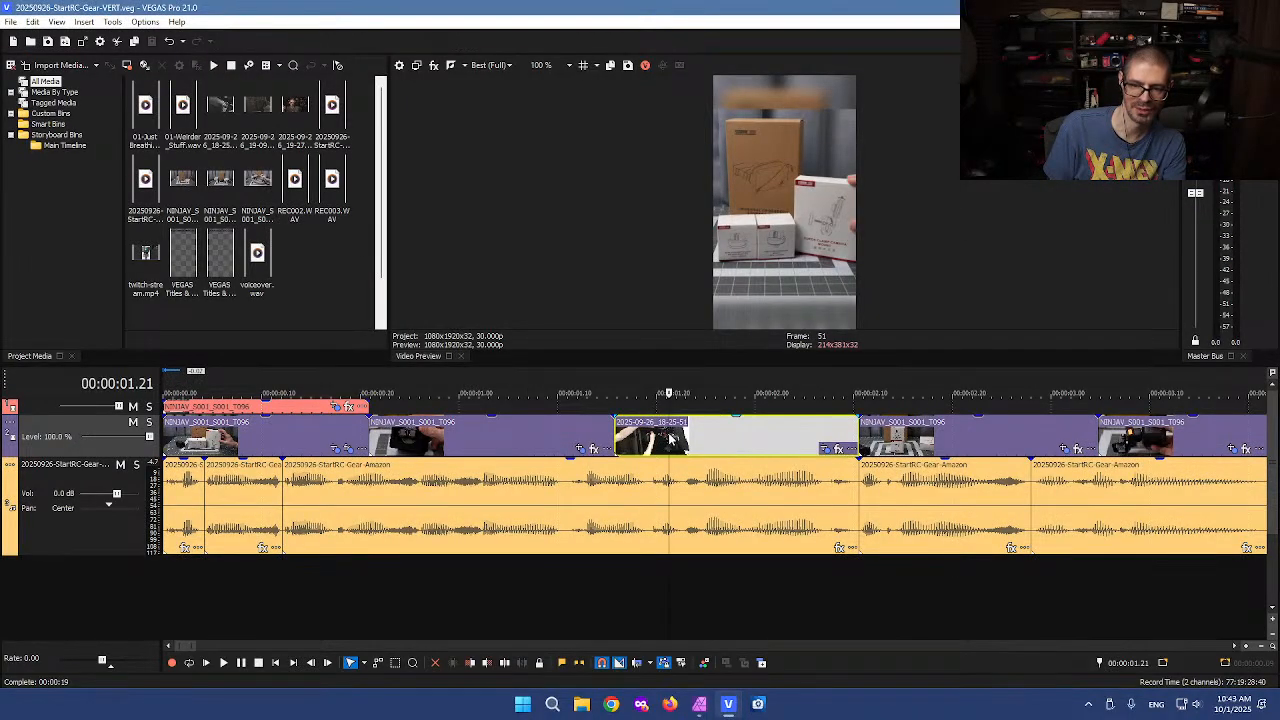
scroll(724, 440, "down", 3)
left_click(614, 435)
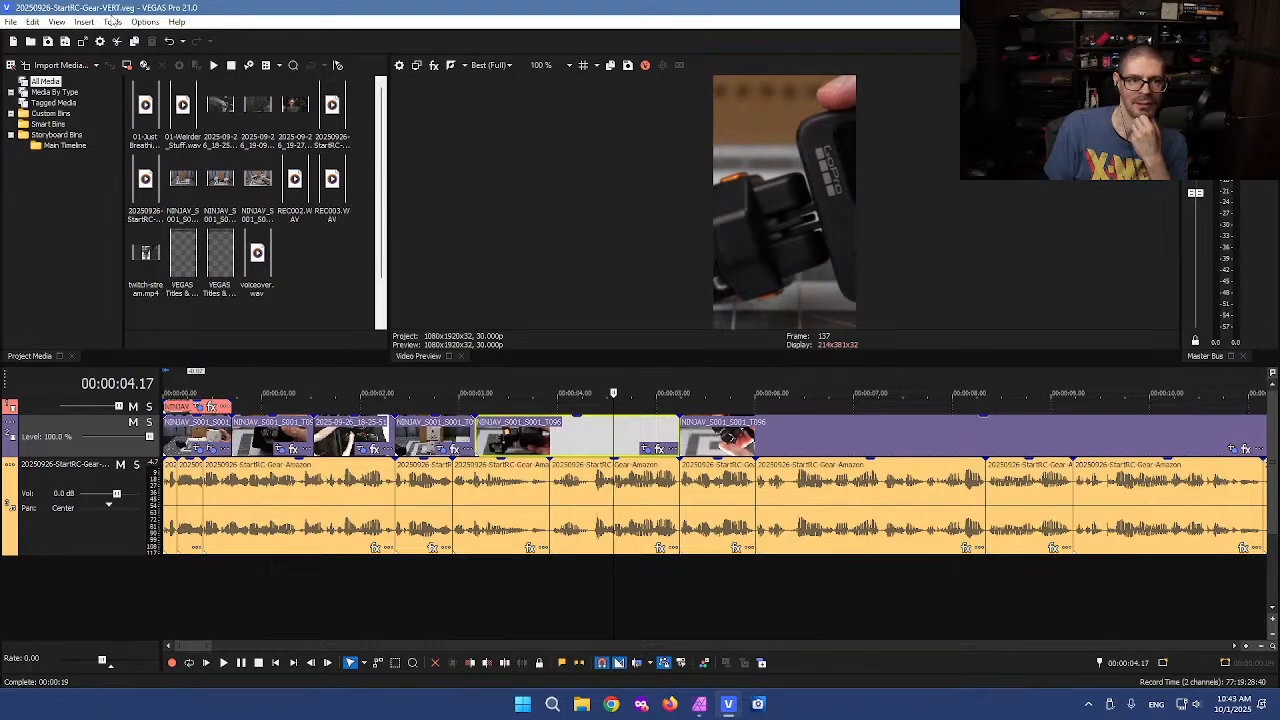
left_click(113, 21)
mouse_move(255, 276)
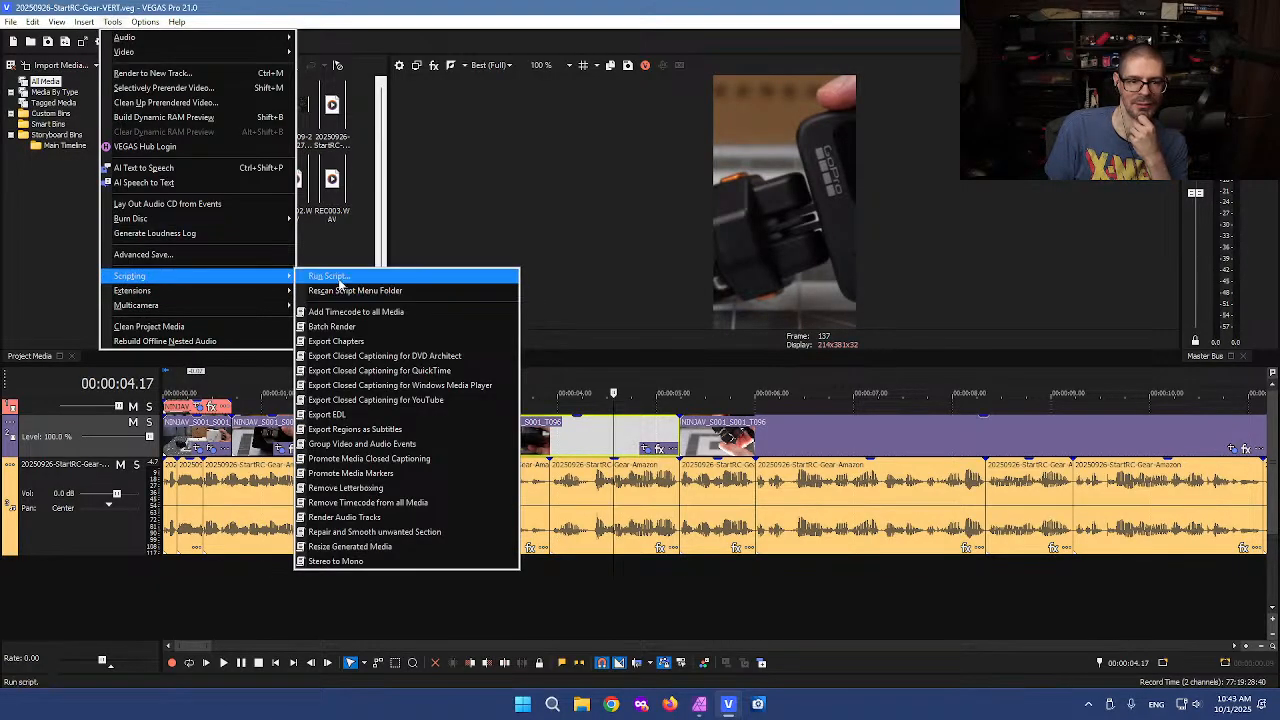
left_click(330, 277)
scroll(300, 330, "down", 5)
left_click(251, 399)
left_click(520, 453)
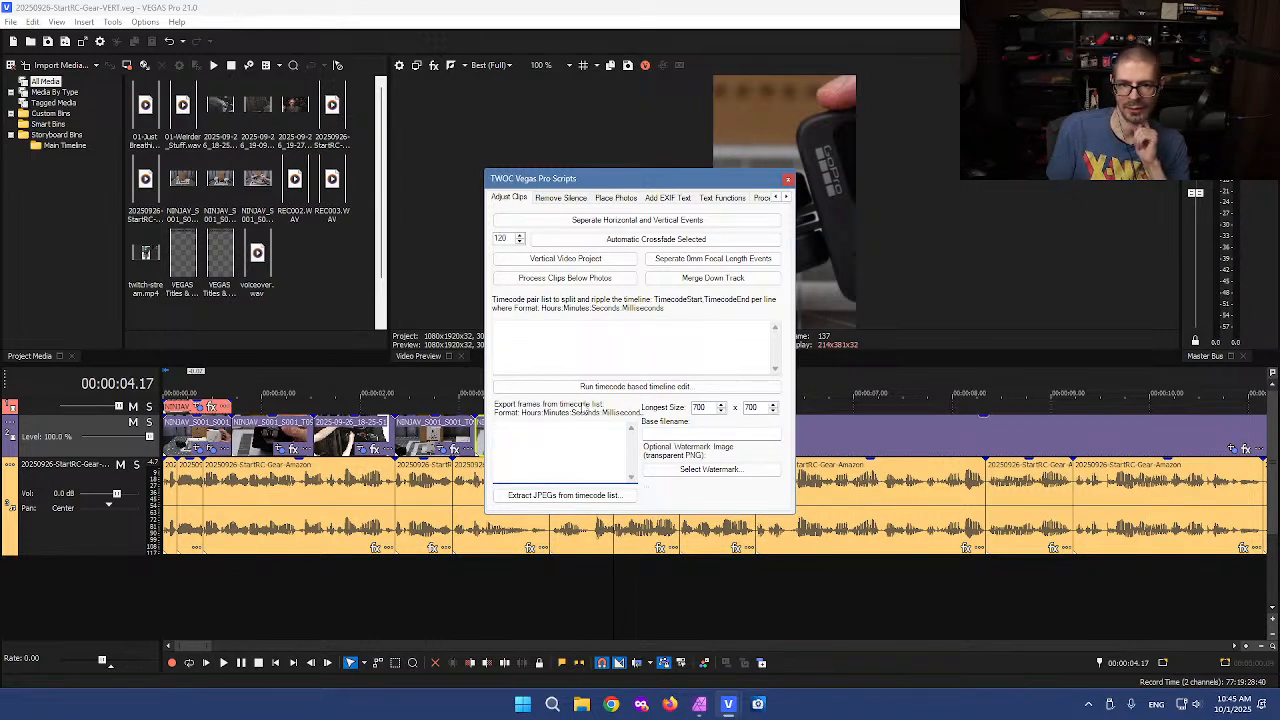
Examine each tab of the TWOC Vegas Pro Scripts dialog, then close it
left_click(551, 201)
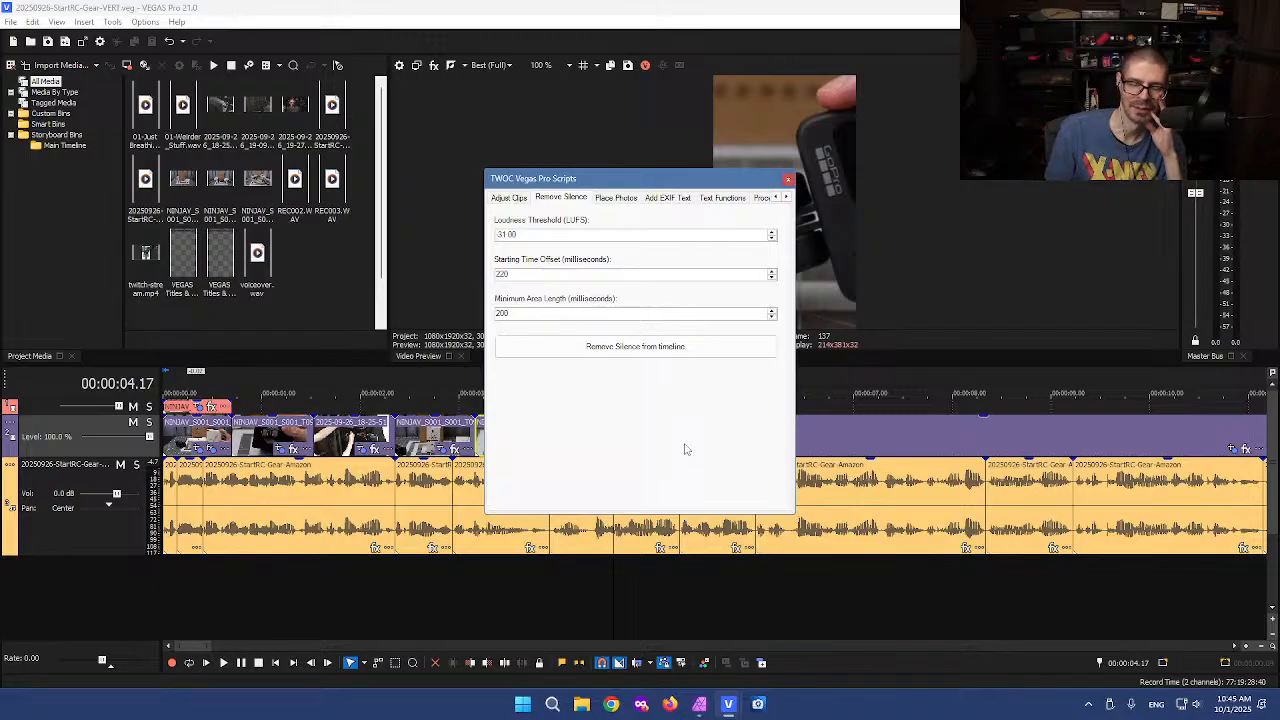
left_click(617, 198)
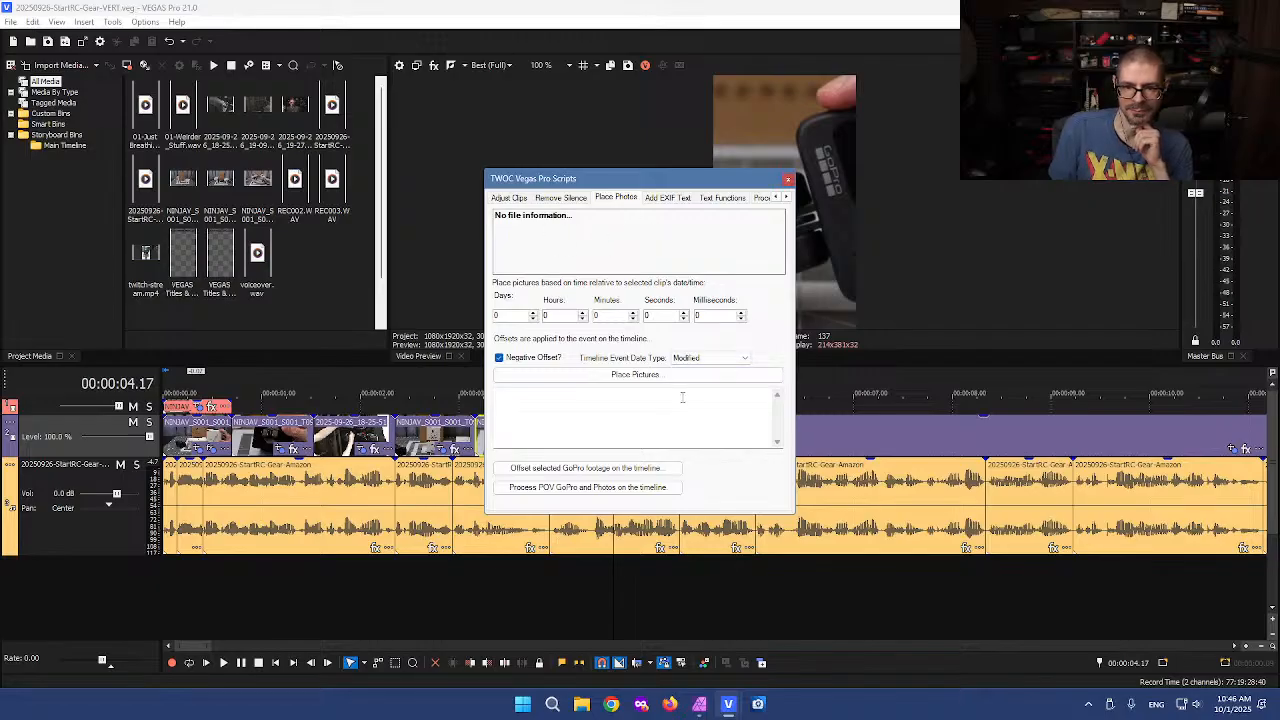
left_click(667, 198)
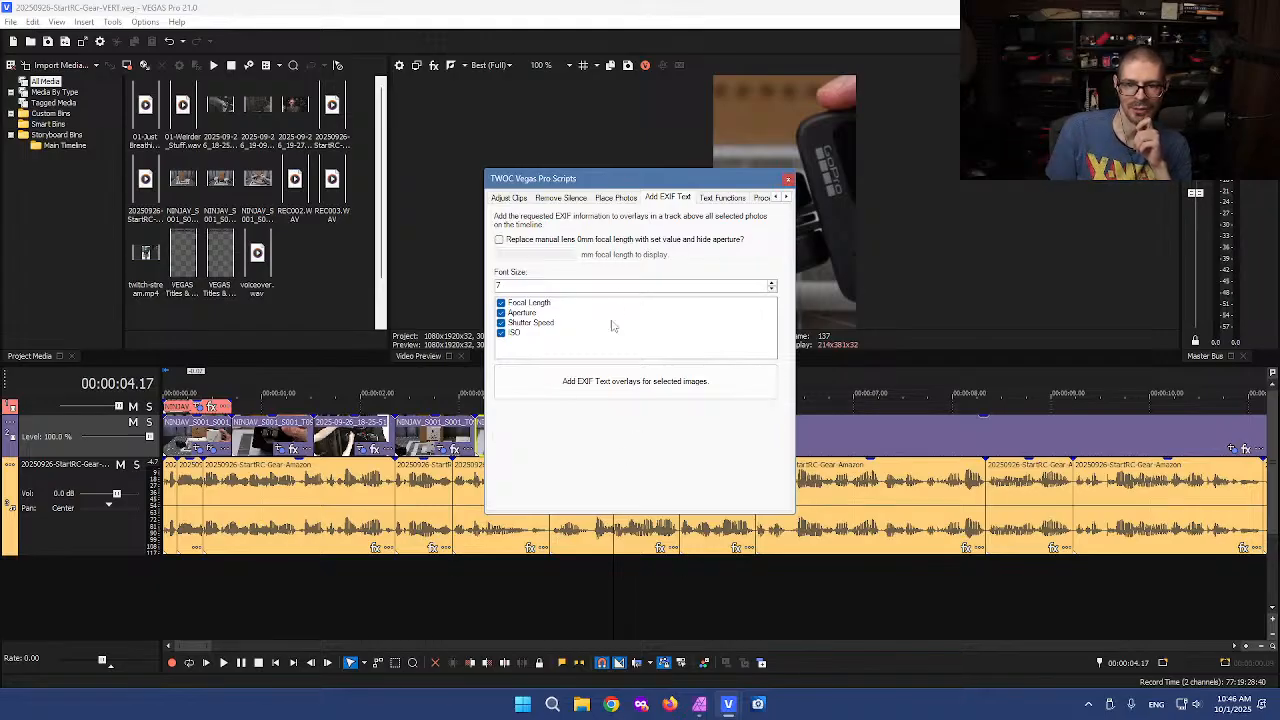
left_click(722, 199)
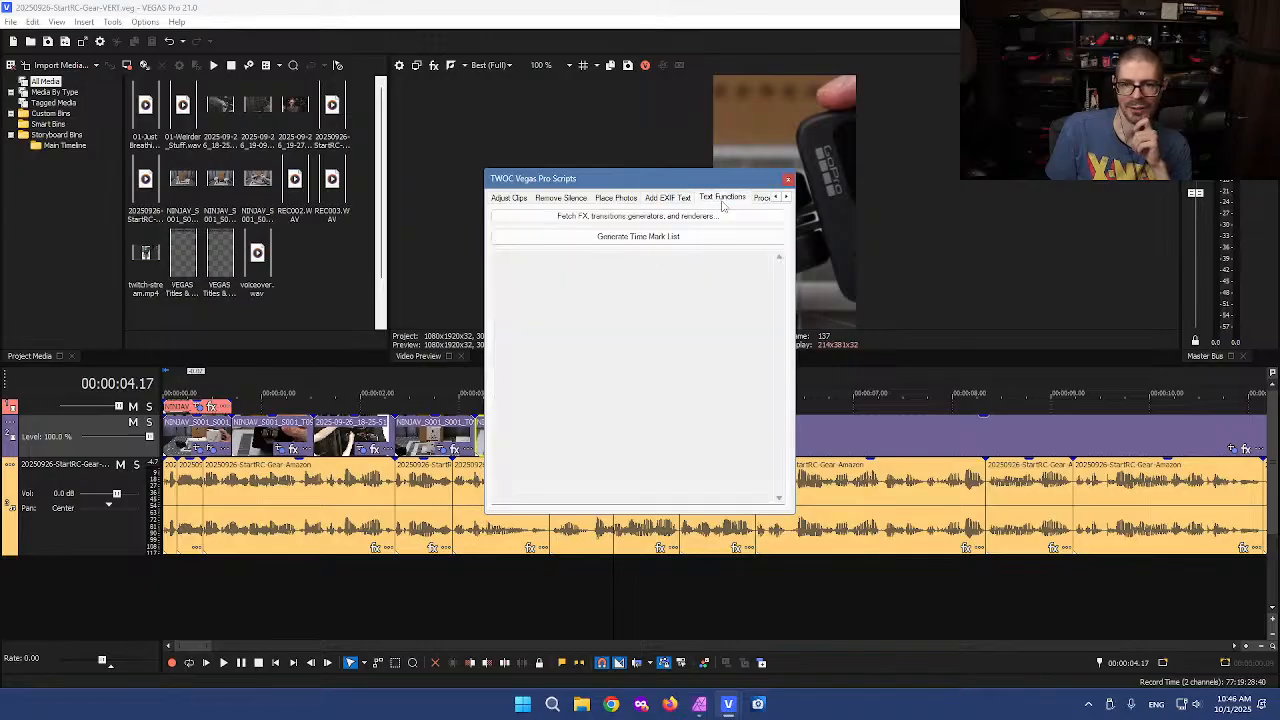
left_click(765, 198)
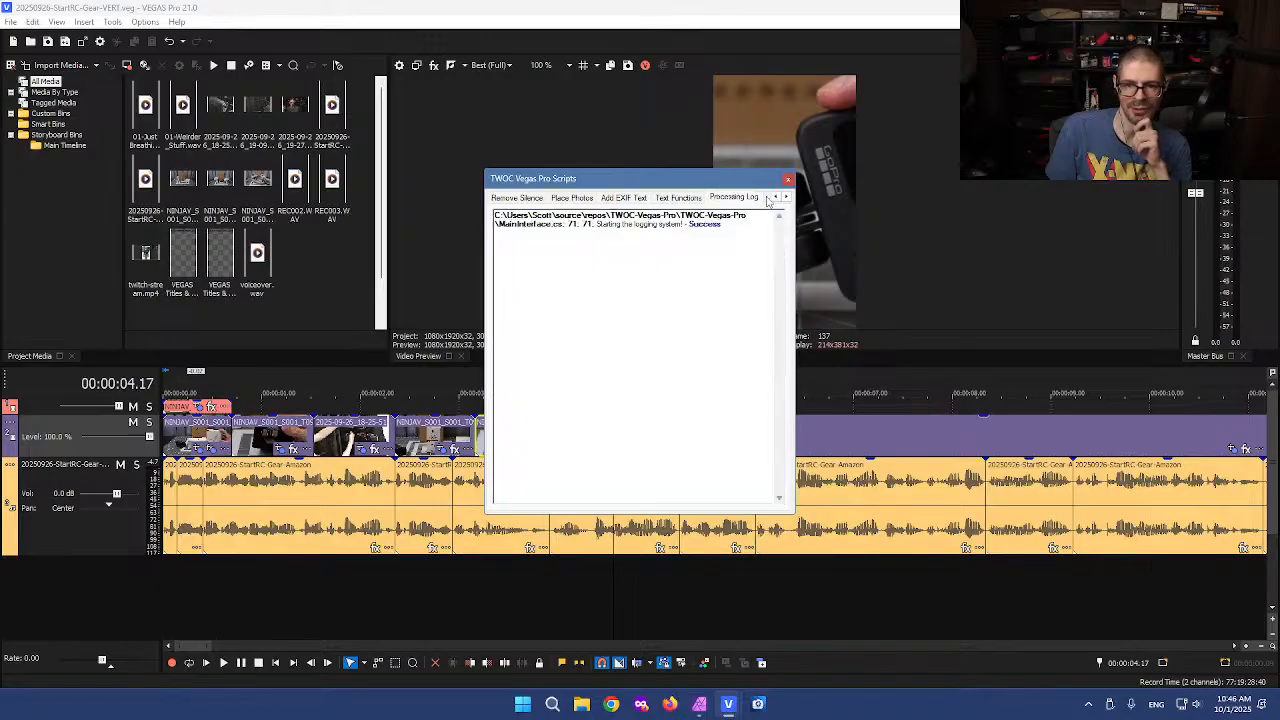
left_click(788, 179)
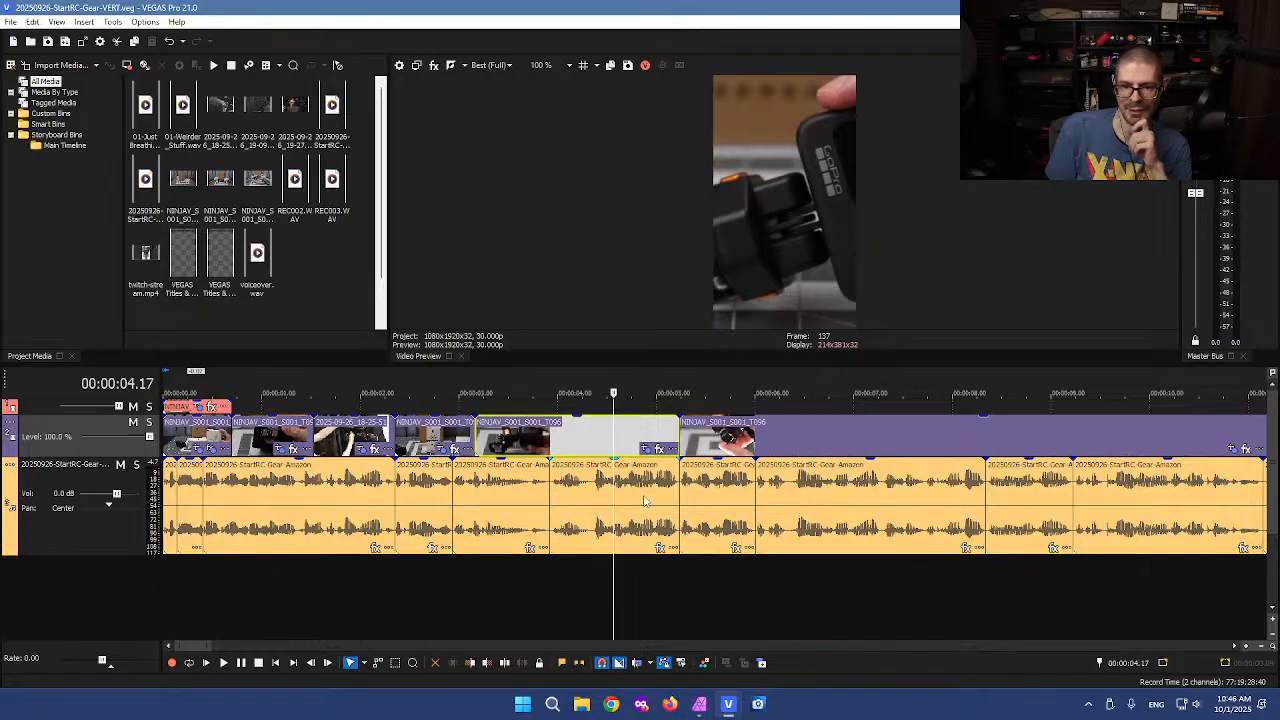
In the Affinity Photo snapshot, inpaint away the horizontal line across the grey backdrop beside the box using a 40 px Inpainting Brush
left_click(646, 490)
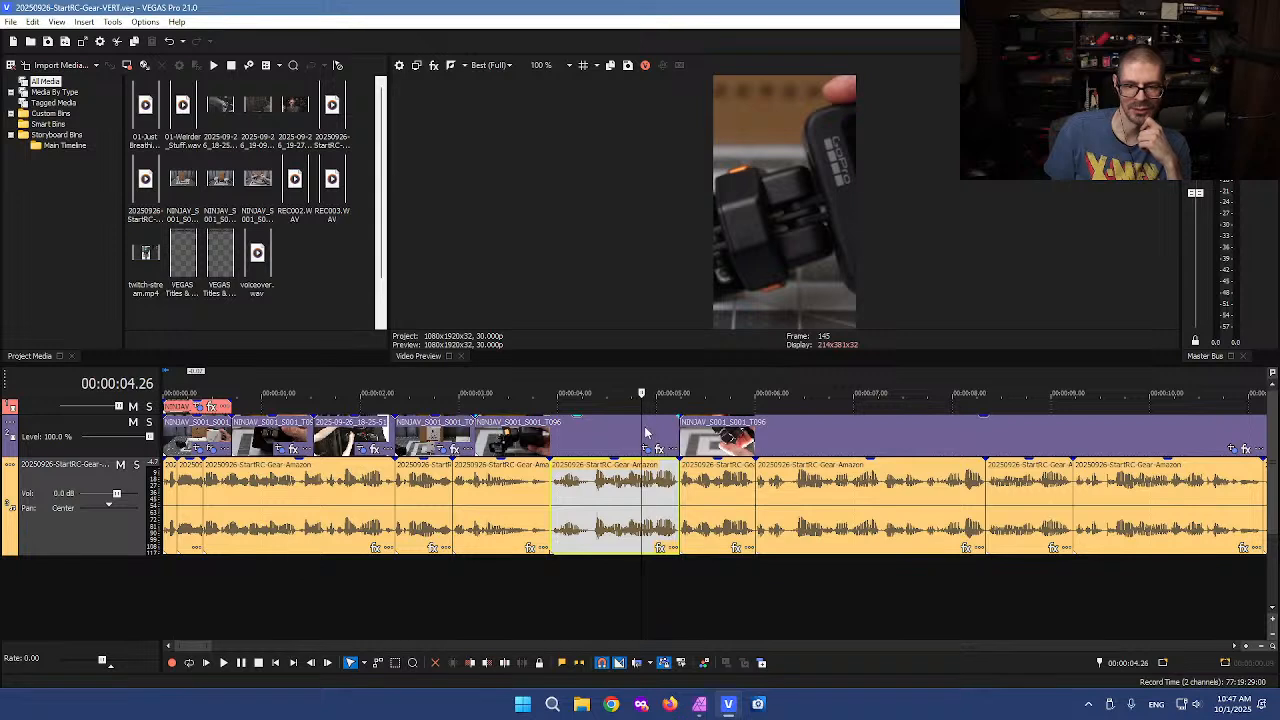
left_click_drag(642, 427, 475, 428)
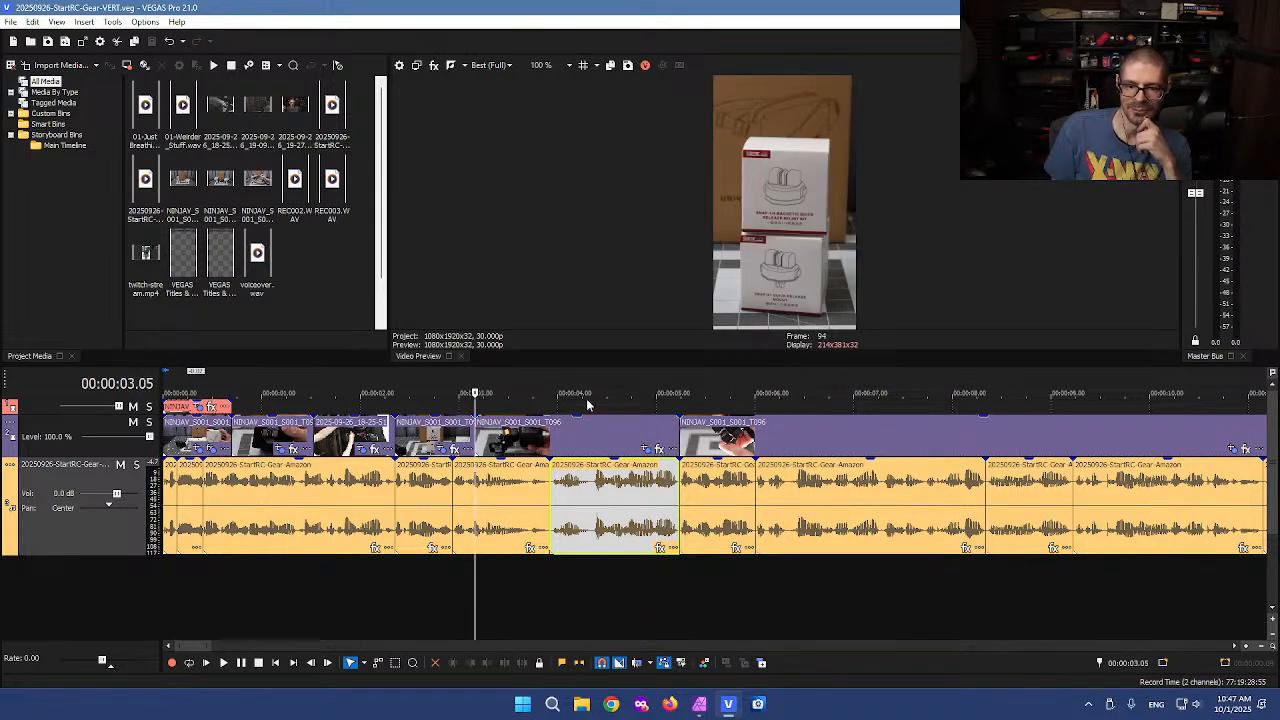
left_click(699, 704)
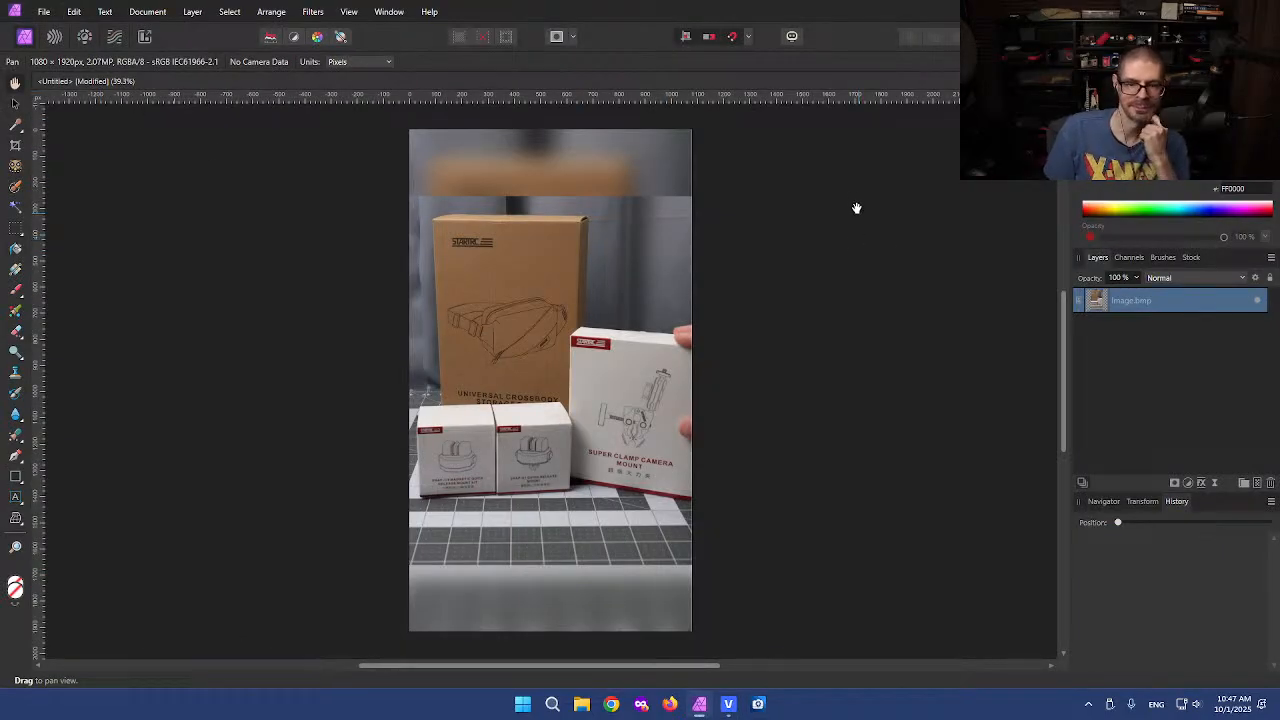
scroll(586, 257, "up", 5)
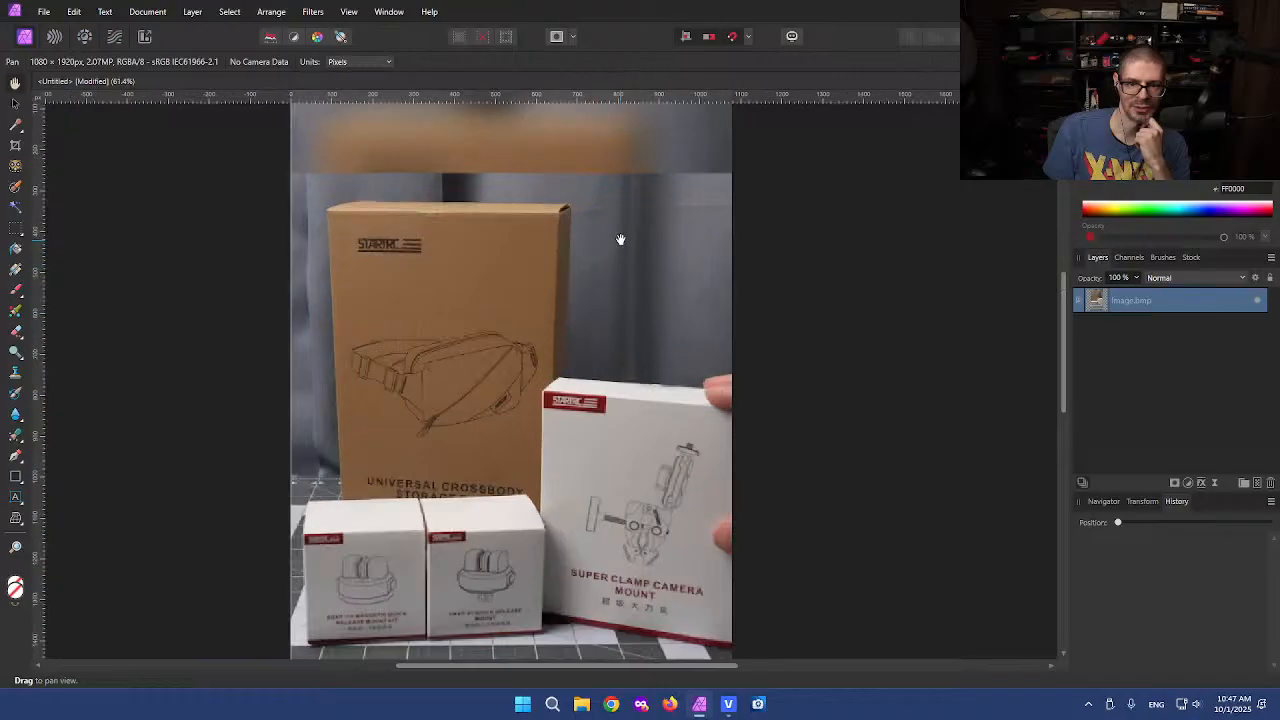
left_click_drag(640, 251, 594, 389)
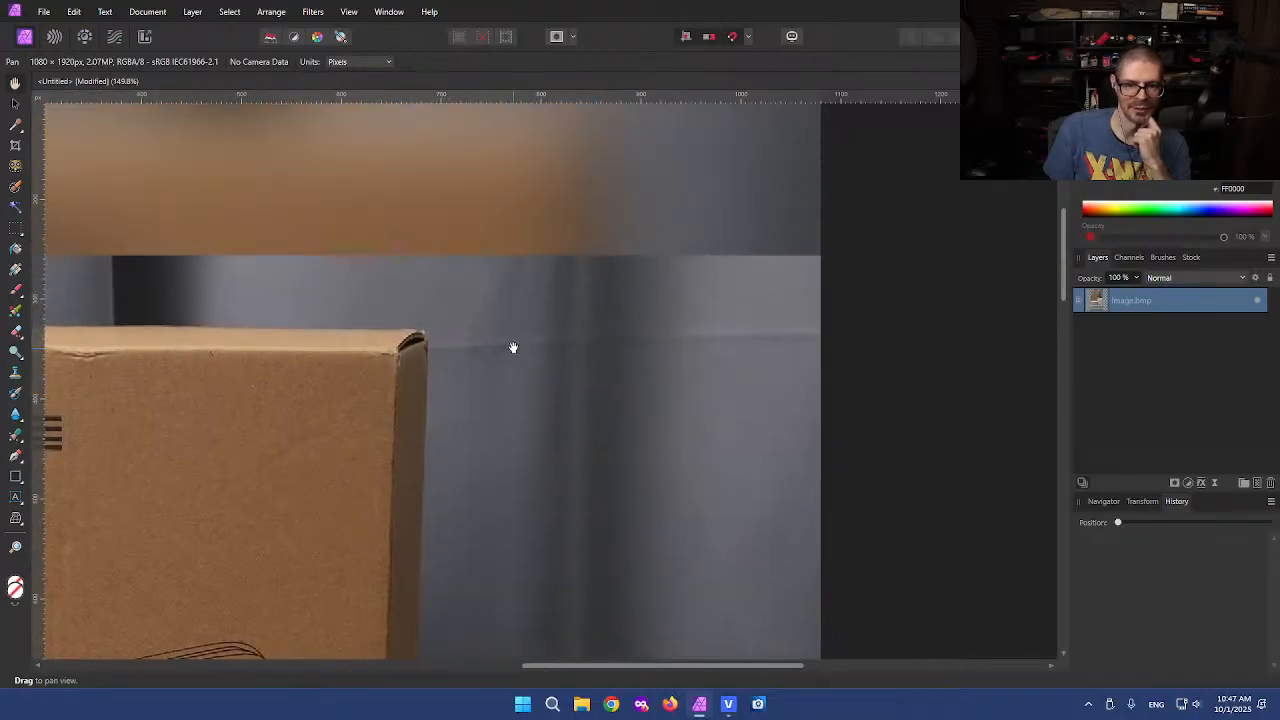
scroll(599, 397, "up", 1)
scroll(599, 397, "up", 1)
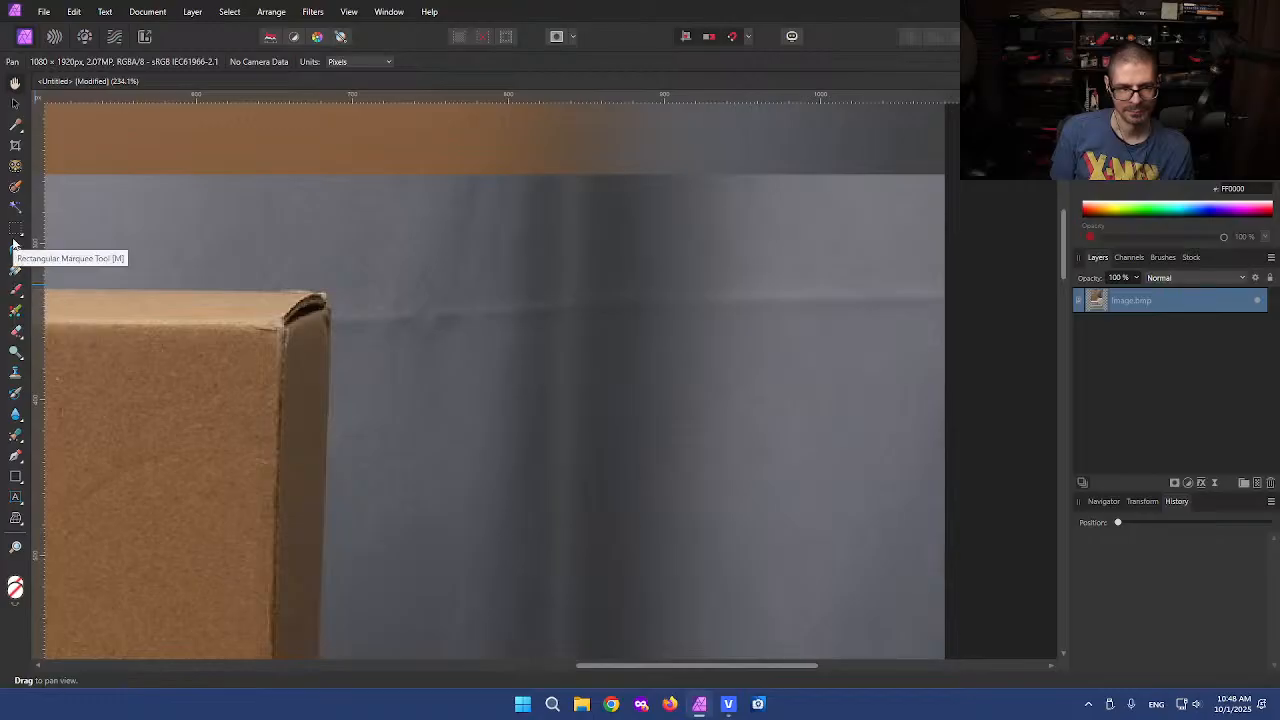
left_click(14, 438)
left_click(60, 486)
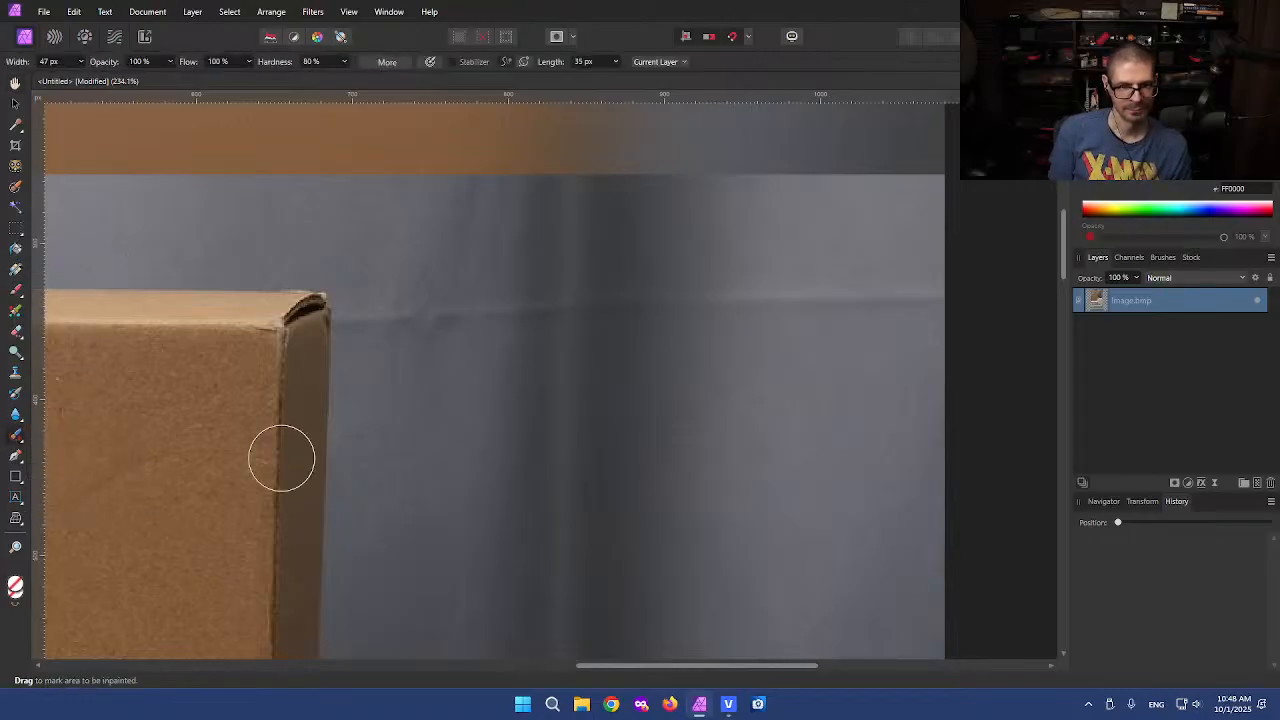
key("[")
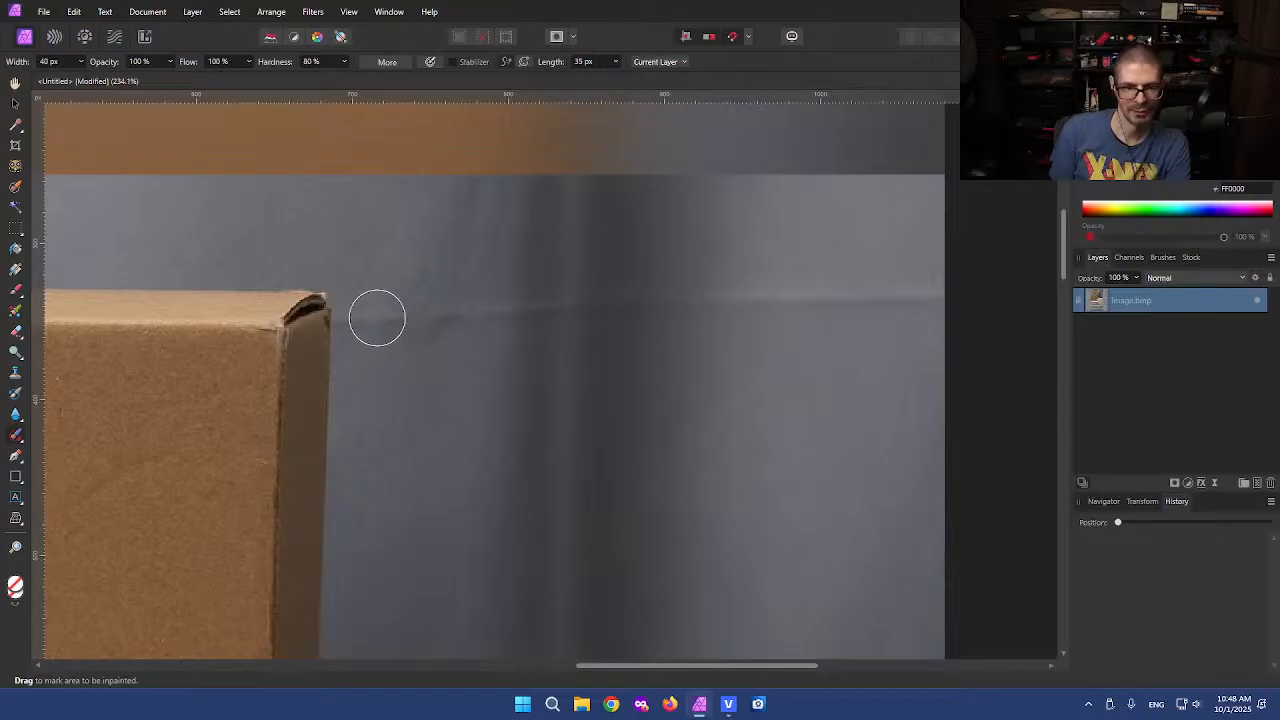
mouse_move(366, 317)
left_mouse_down()
mouse_move(847, 288)
mouse_move(960, 300)
left_mouse_up()
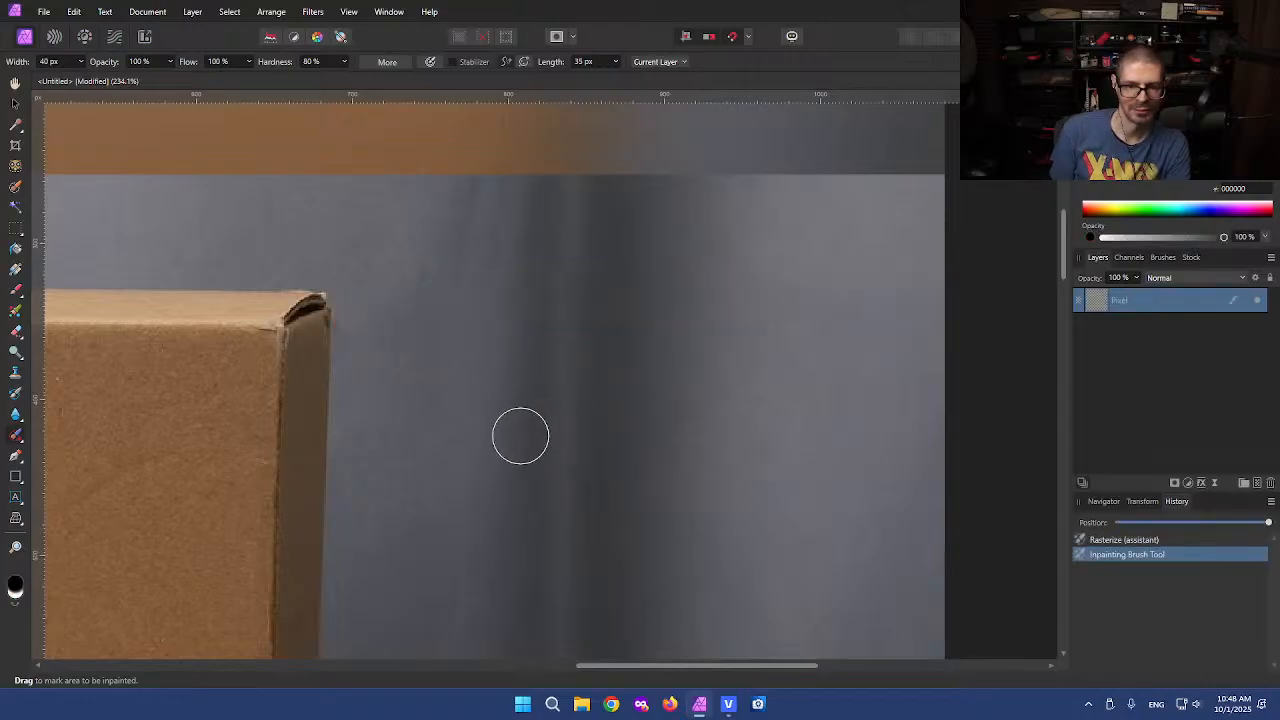
Select a strip across the seam below the blurred top band and apply a 35.5 px Gaussian Blur to it
scroll(430, 455, "down", 8)
left_click_drag(423, 548, 563, 317)
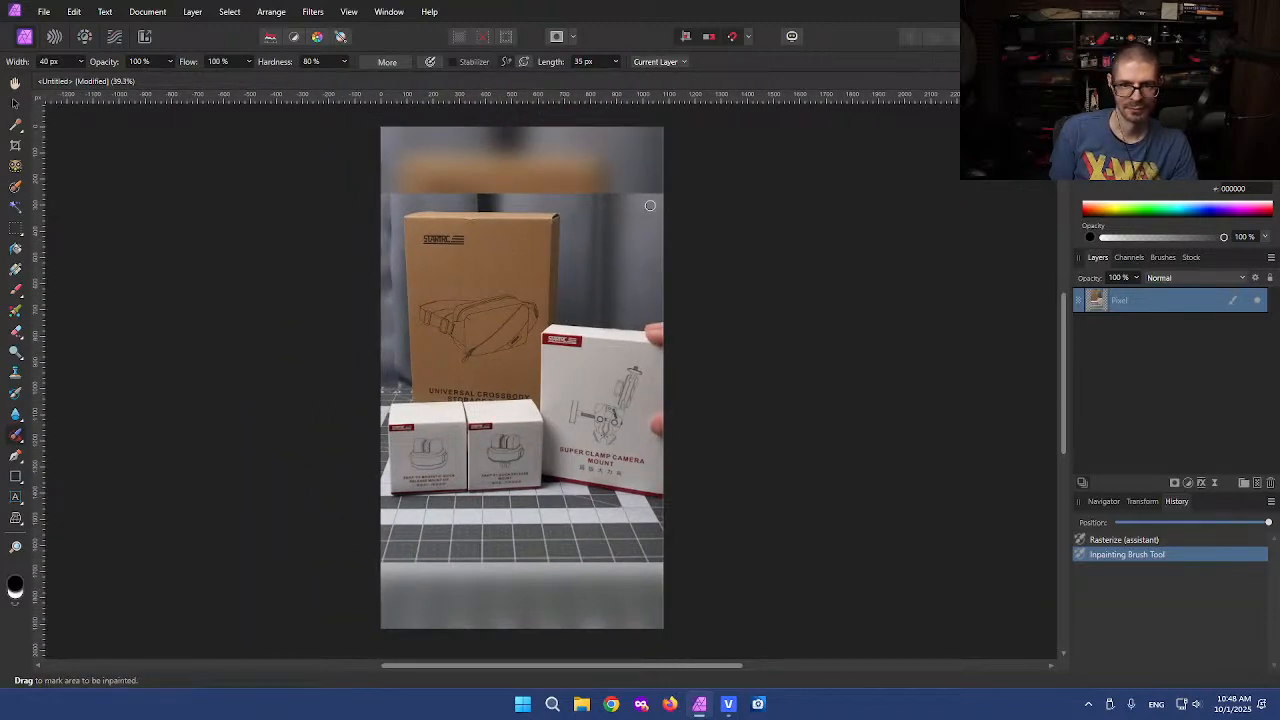
scroll(483, 202, "up", 3)
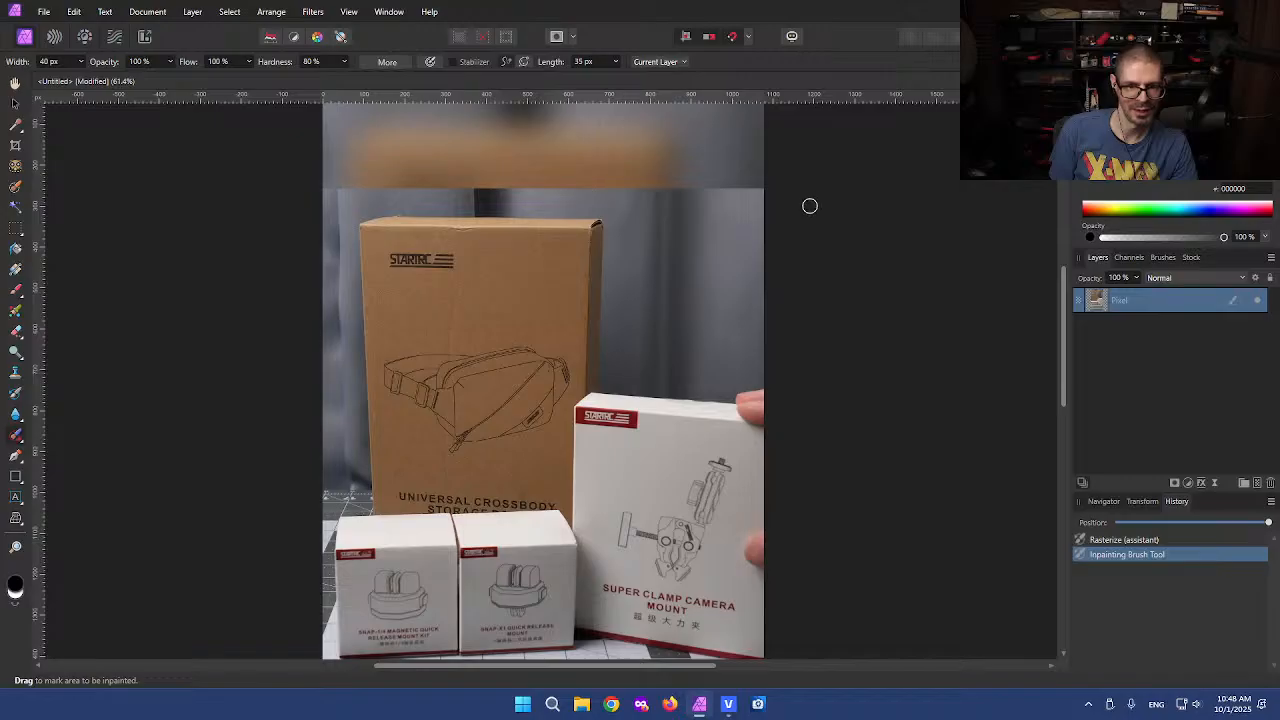
scroll(811, 202, "down", 3)
scroll(747, 351, "up", 1)
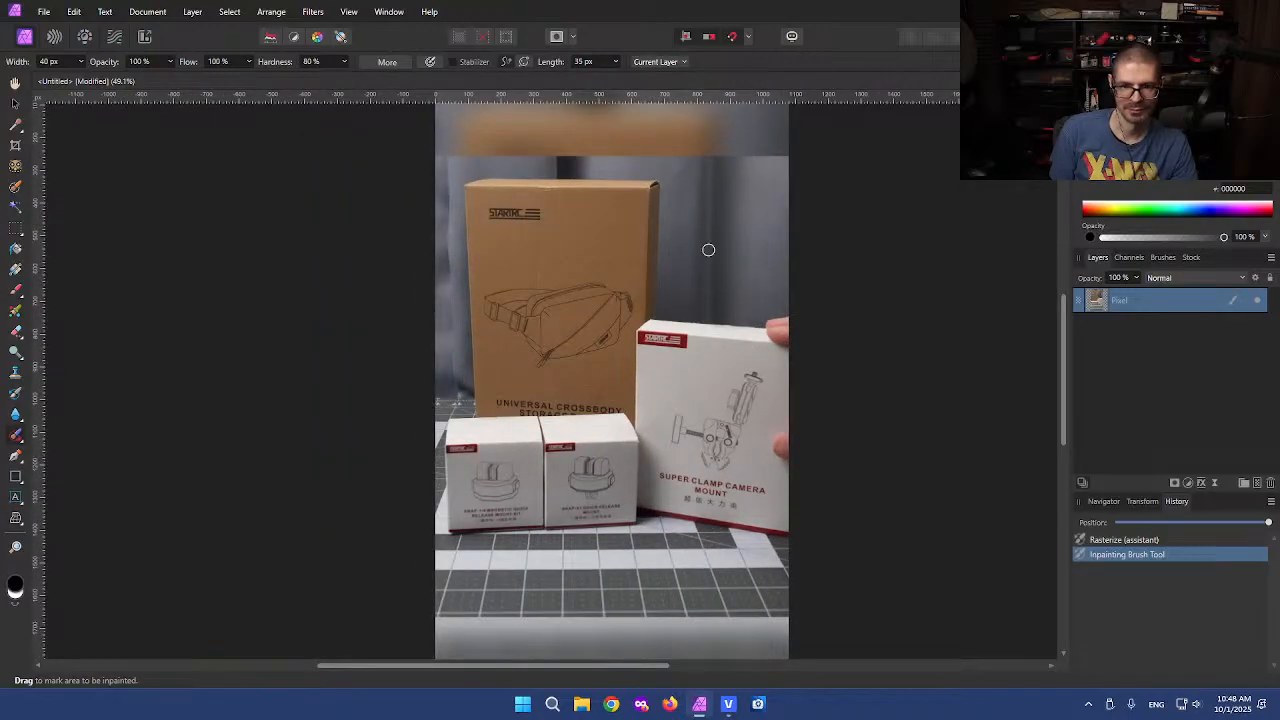
left_click_drag(650, 205, 589, 240)
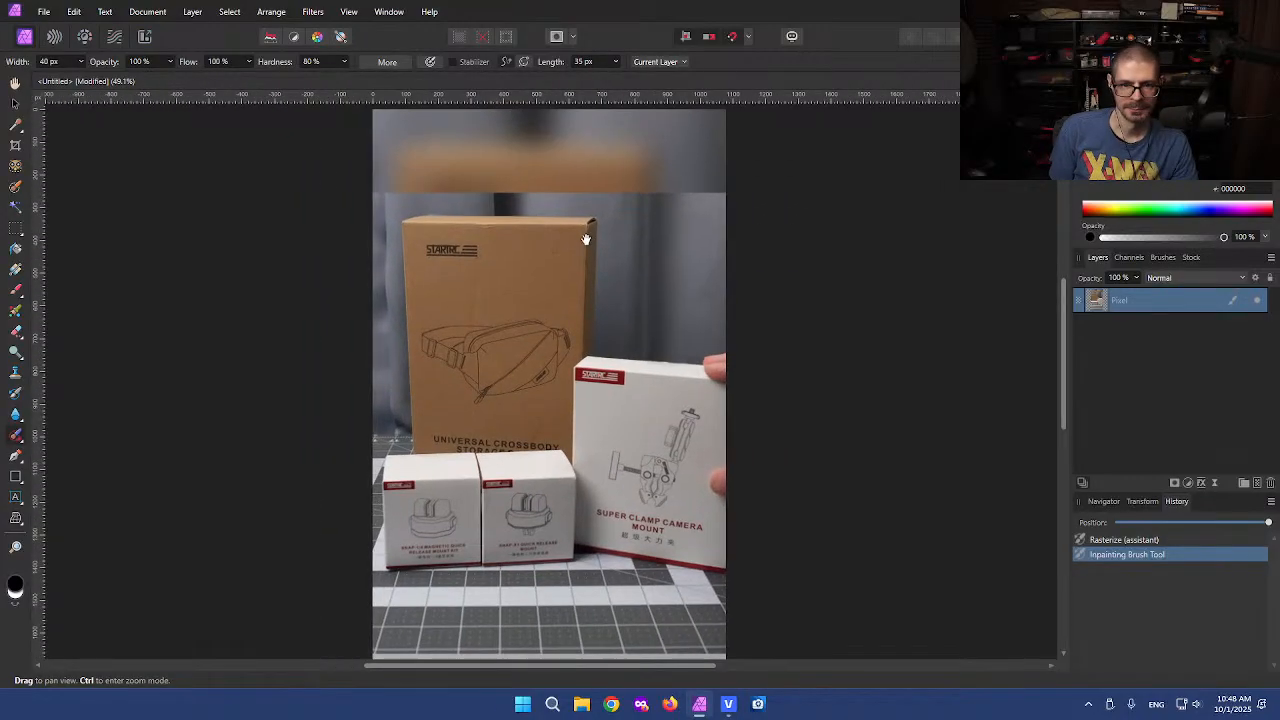
left_click(15, 230)
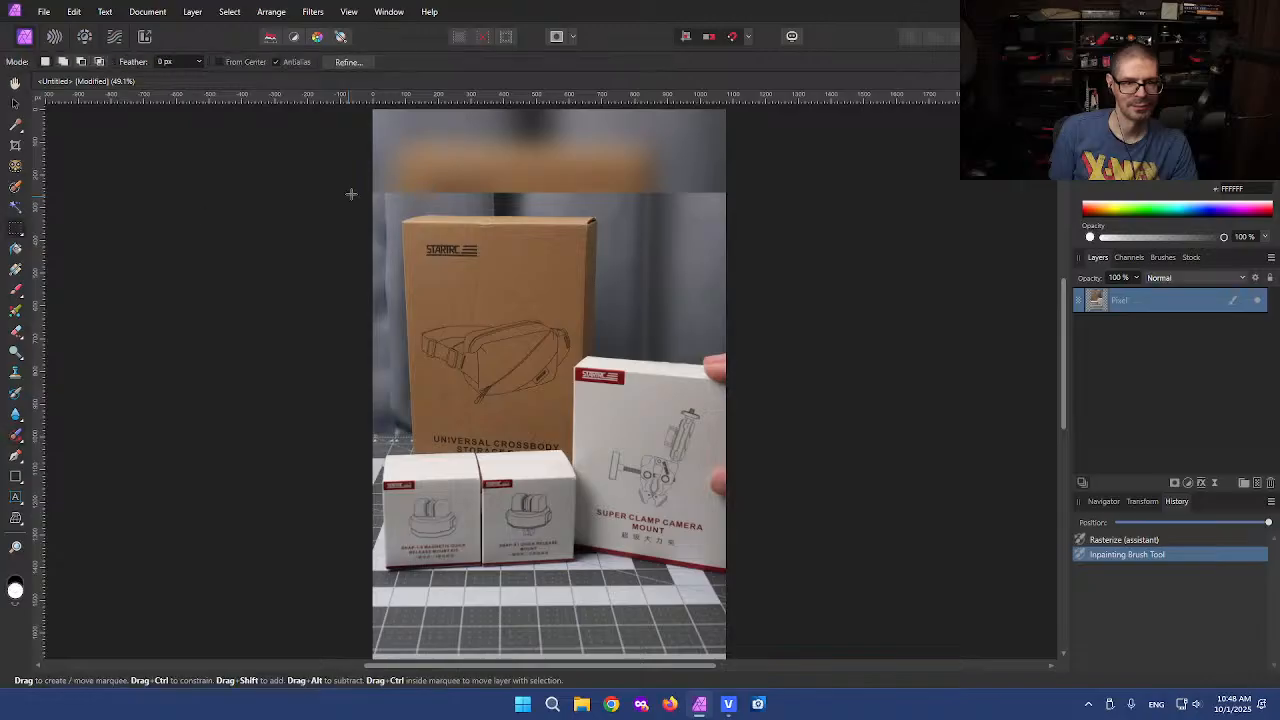
left_click_drag(349, 174, 775, 209)
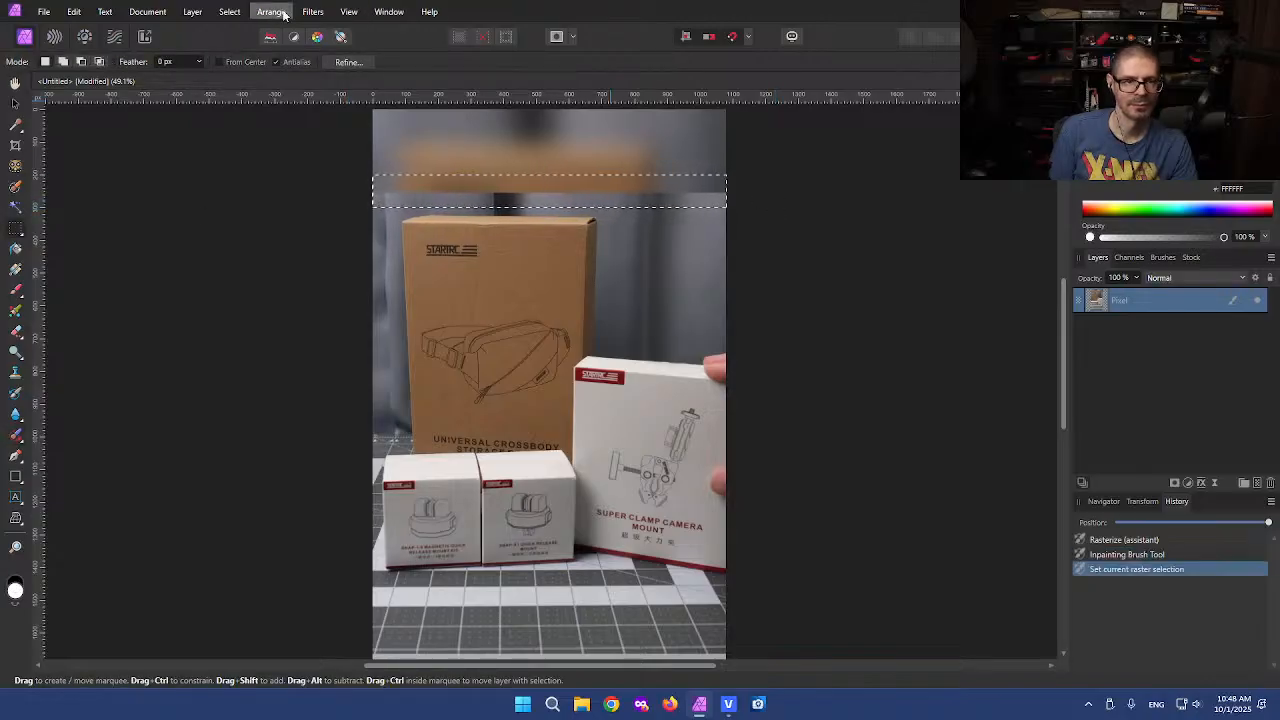
left_click(313, 11)
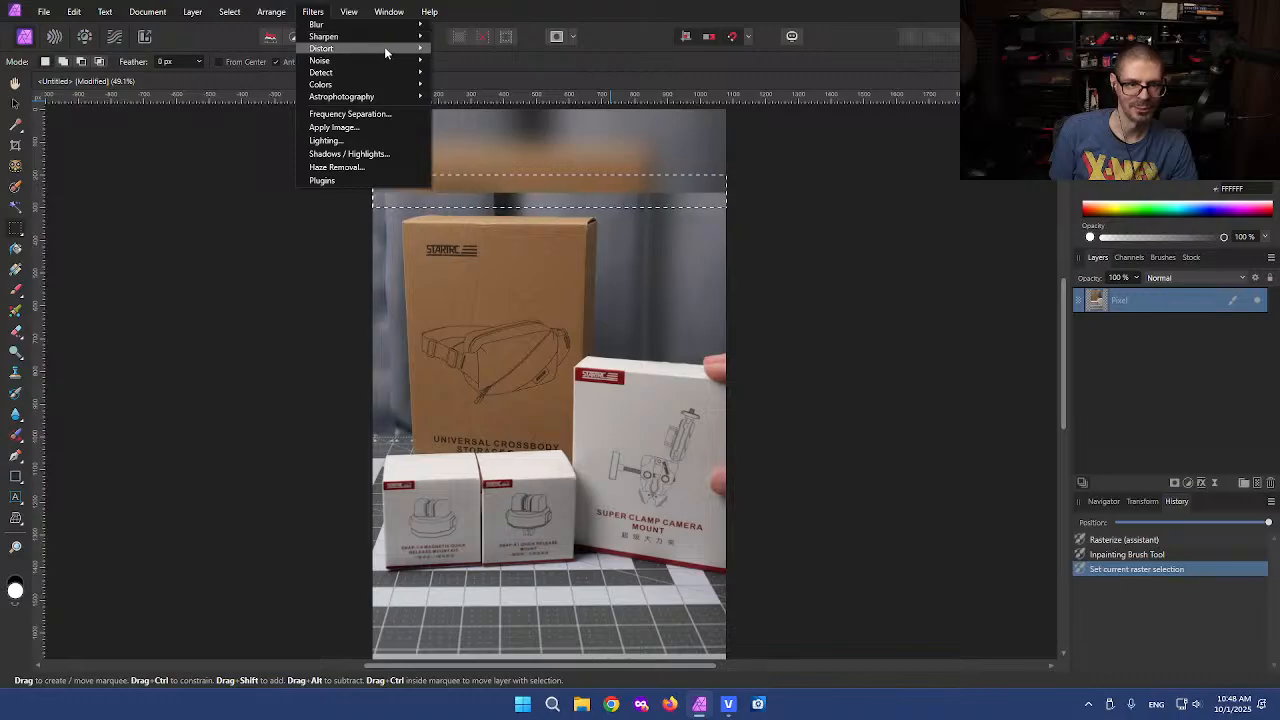
mouse_move(415, 24)
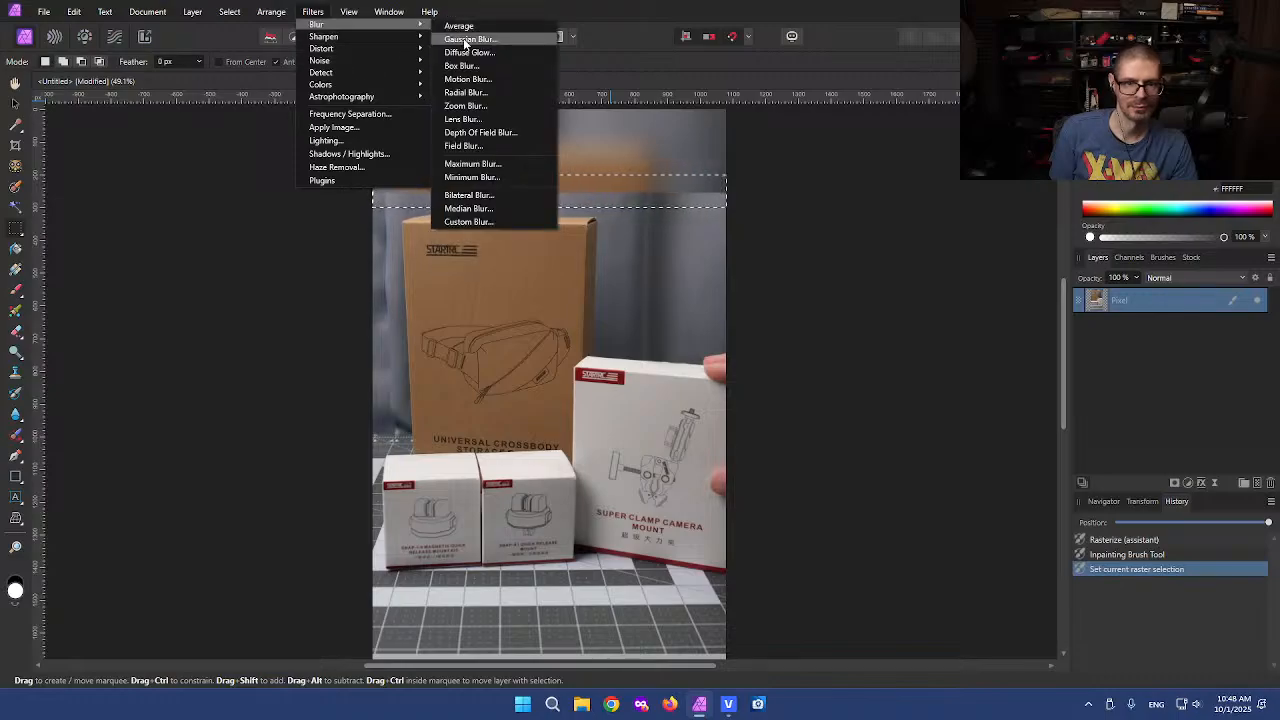
left_click(462, 39)
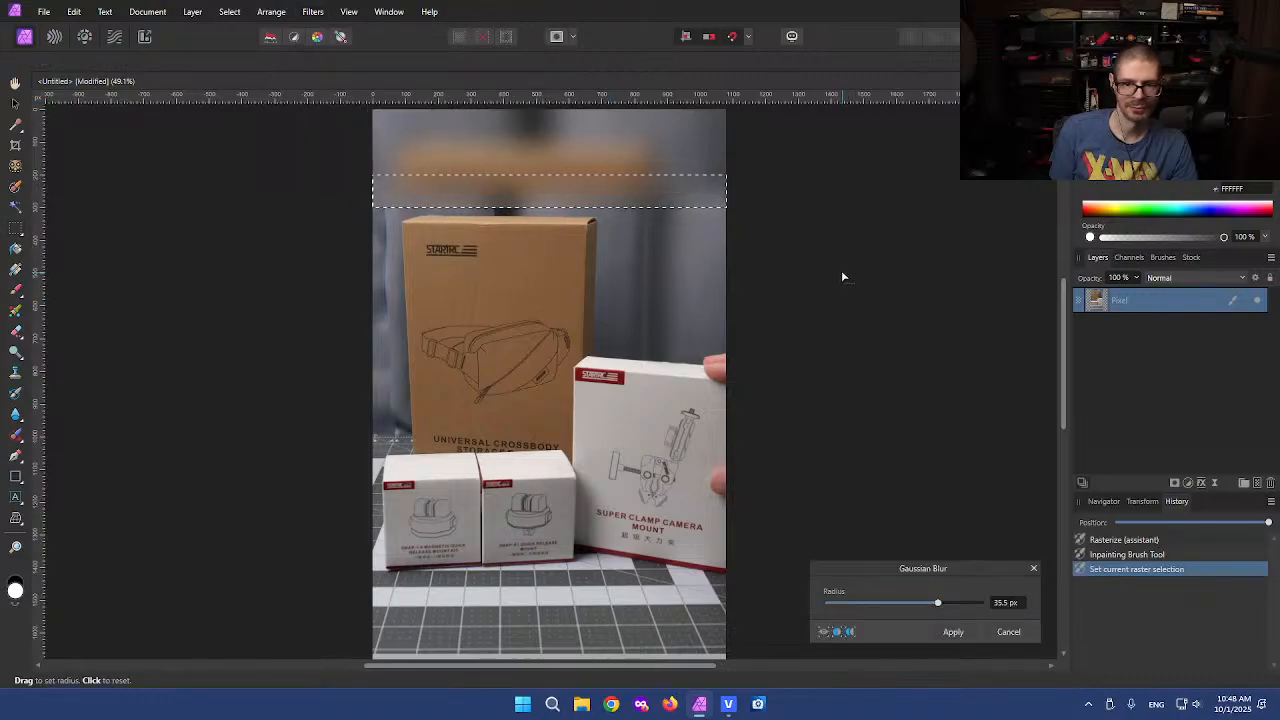
left_click(953, 632)
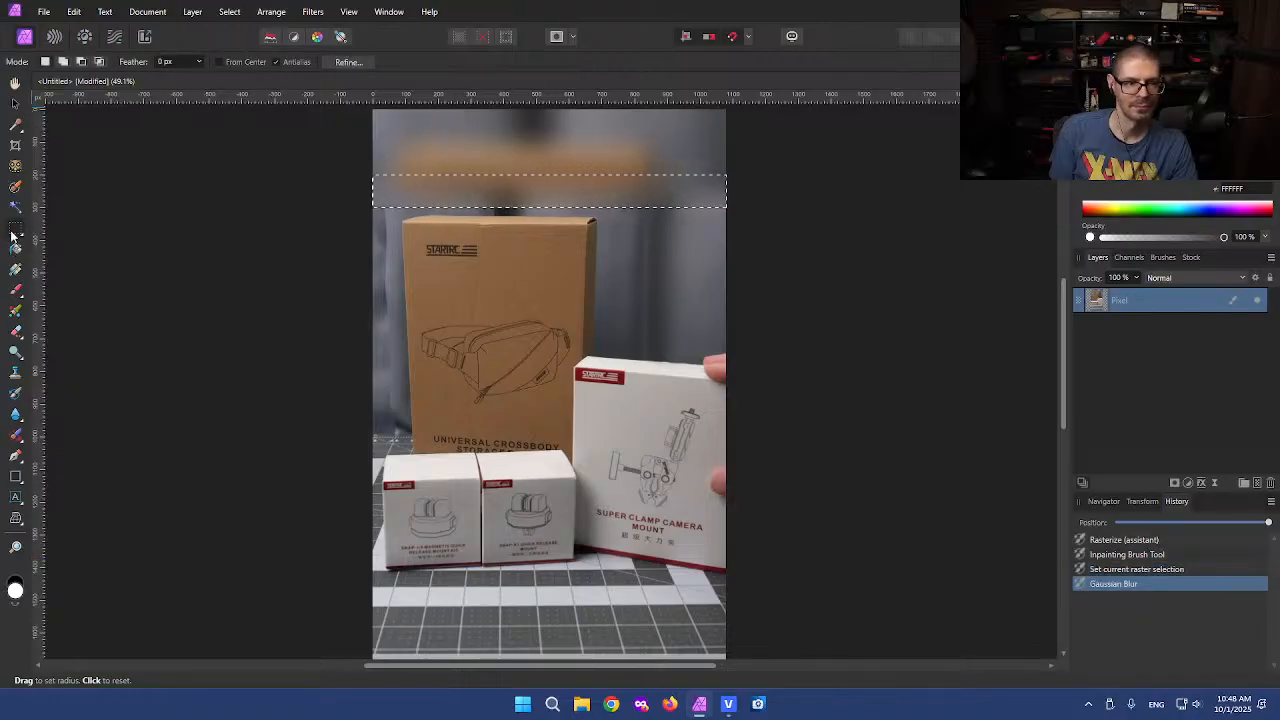
Undo the Gaussian Blur and clear the selection
key("ctrl+d")
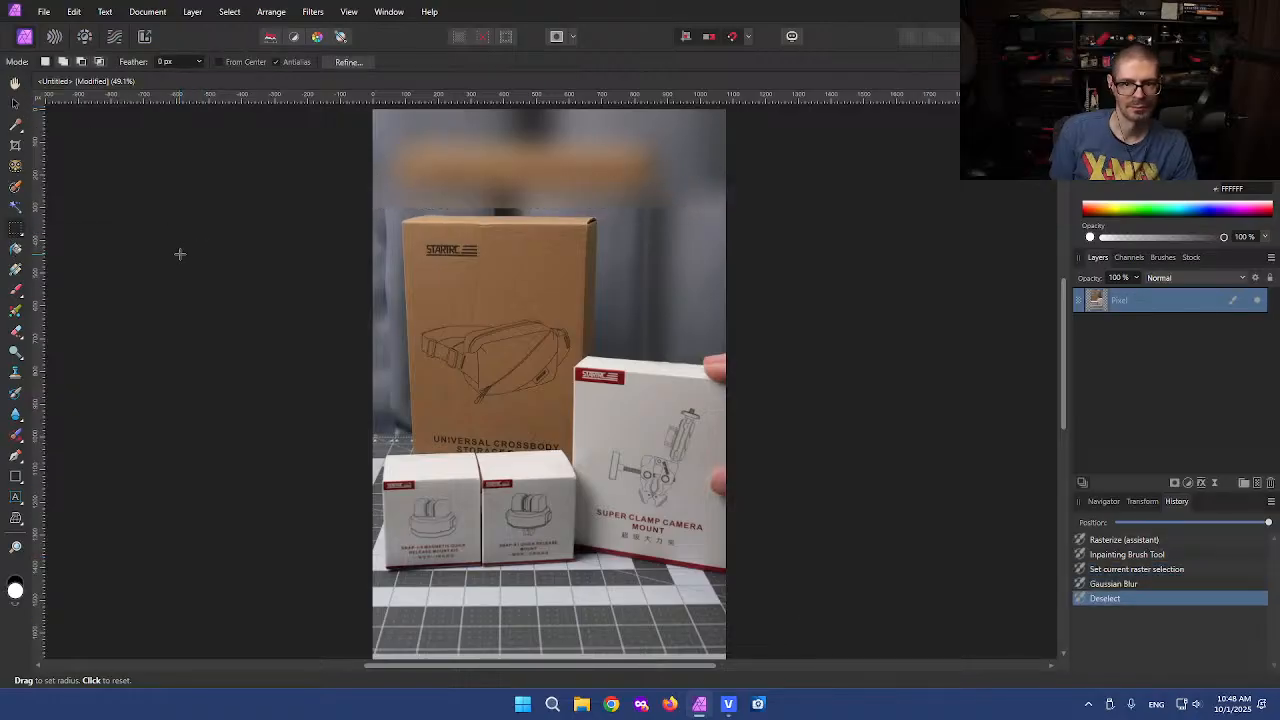
key("ctrl+z")
key("ctrl+z")
key("ctrl+d")
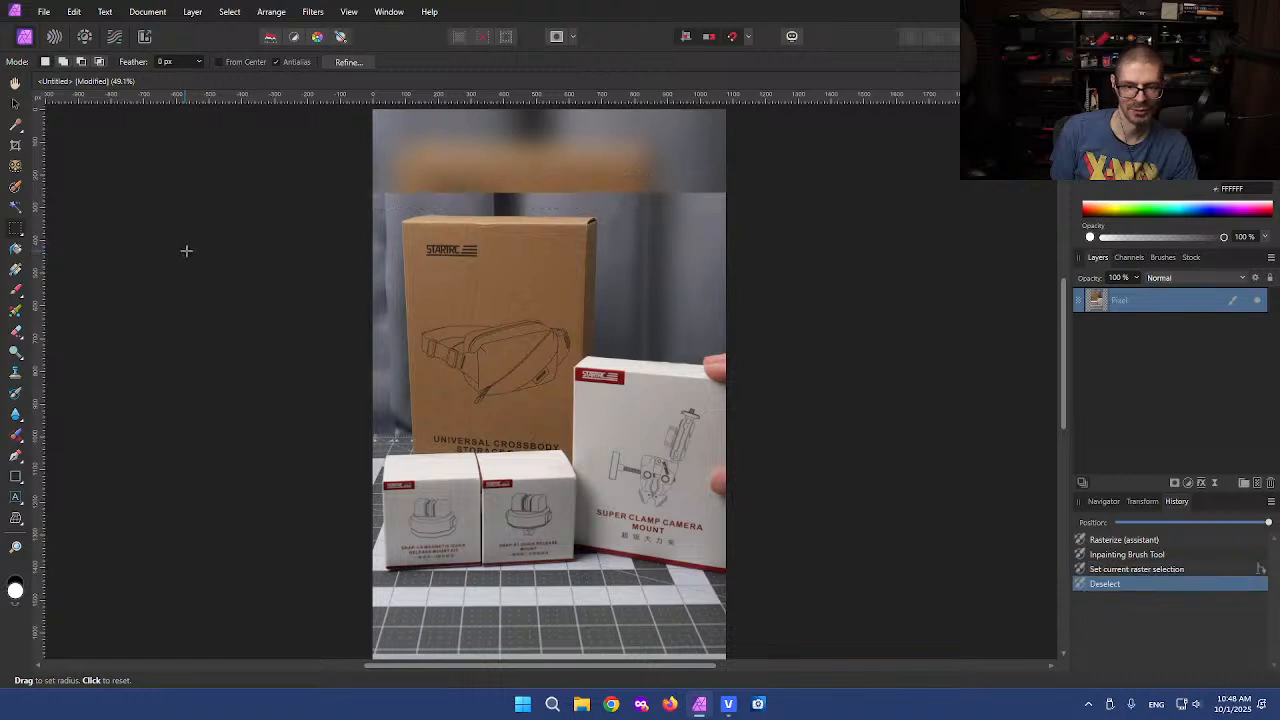
Run the AmazoVERT-2 macro on the retouched vertical frame
key("ctrl+minus")
left_click_drag(556, 400, 575, 363)
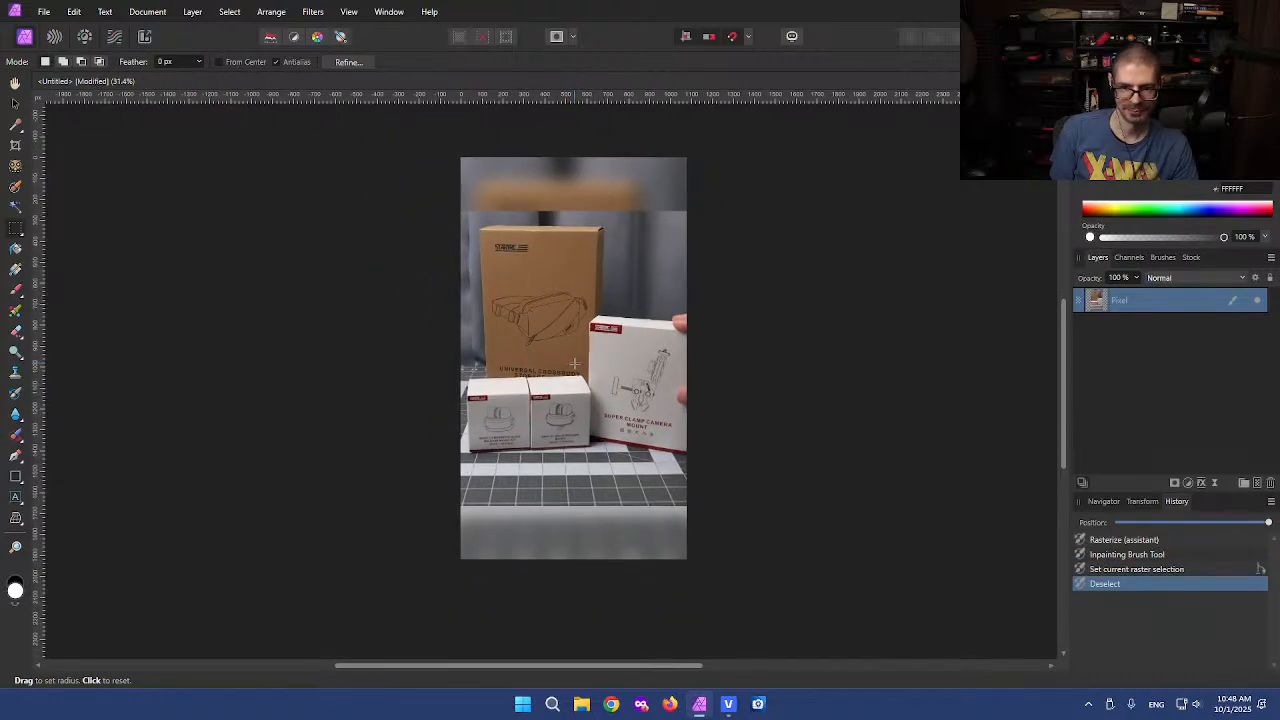
scroll(575, 363, "up", 1)
scroll(575, 345, "up", 1)
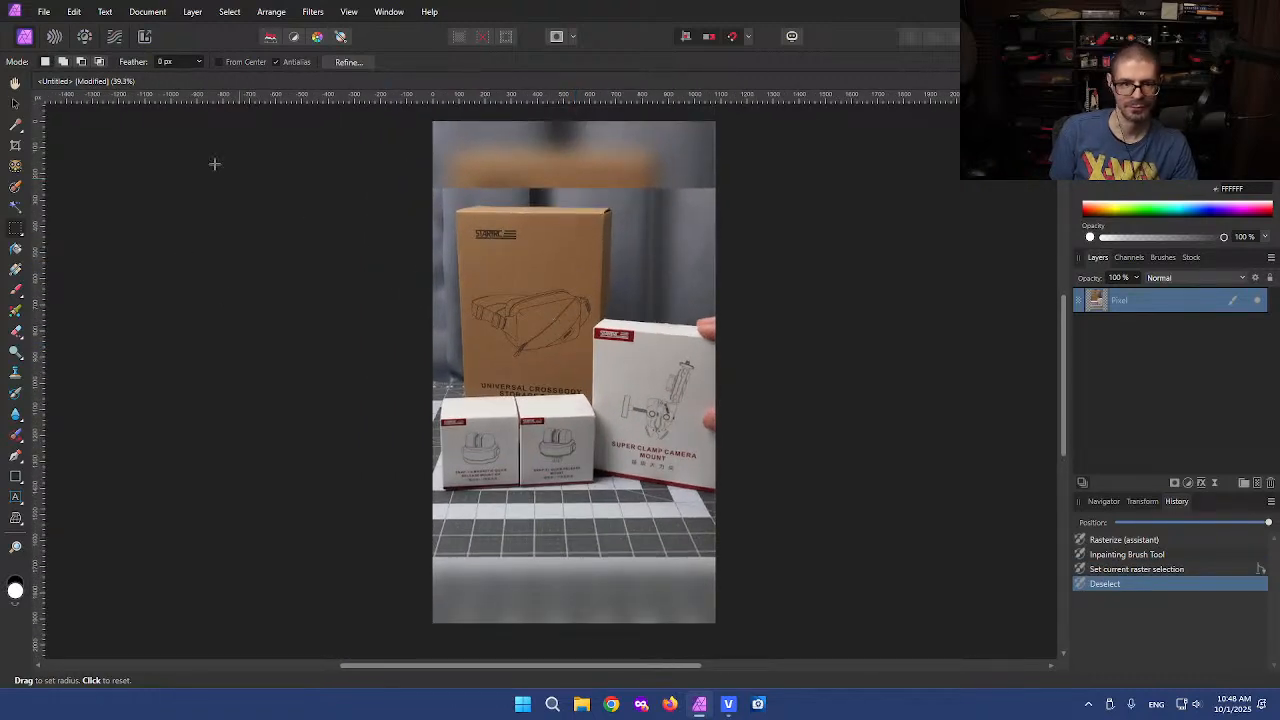
left_click(15, 103)
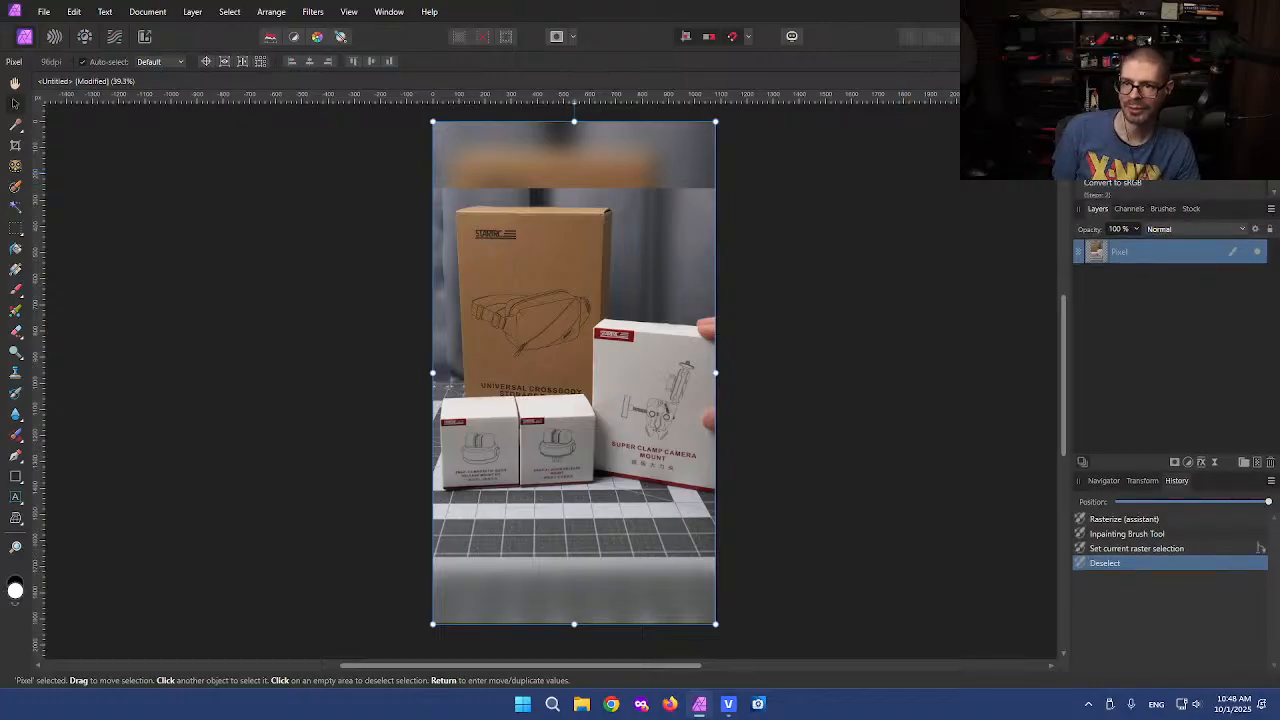
left_click(1120, 152)
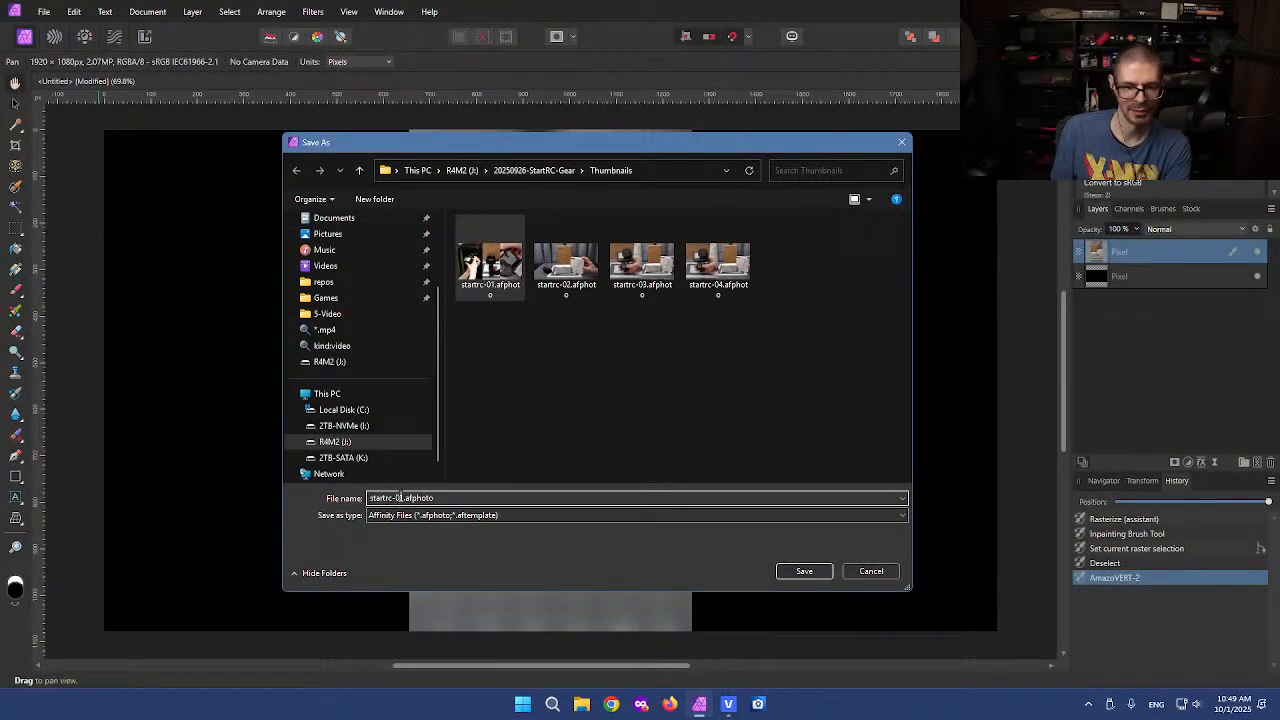
Save the document as vert-startrc.afphoto in the Thumbnails folder
left_click(403, 497)
key("BackSpace")
key("BackSpace")
key("BackSpace")
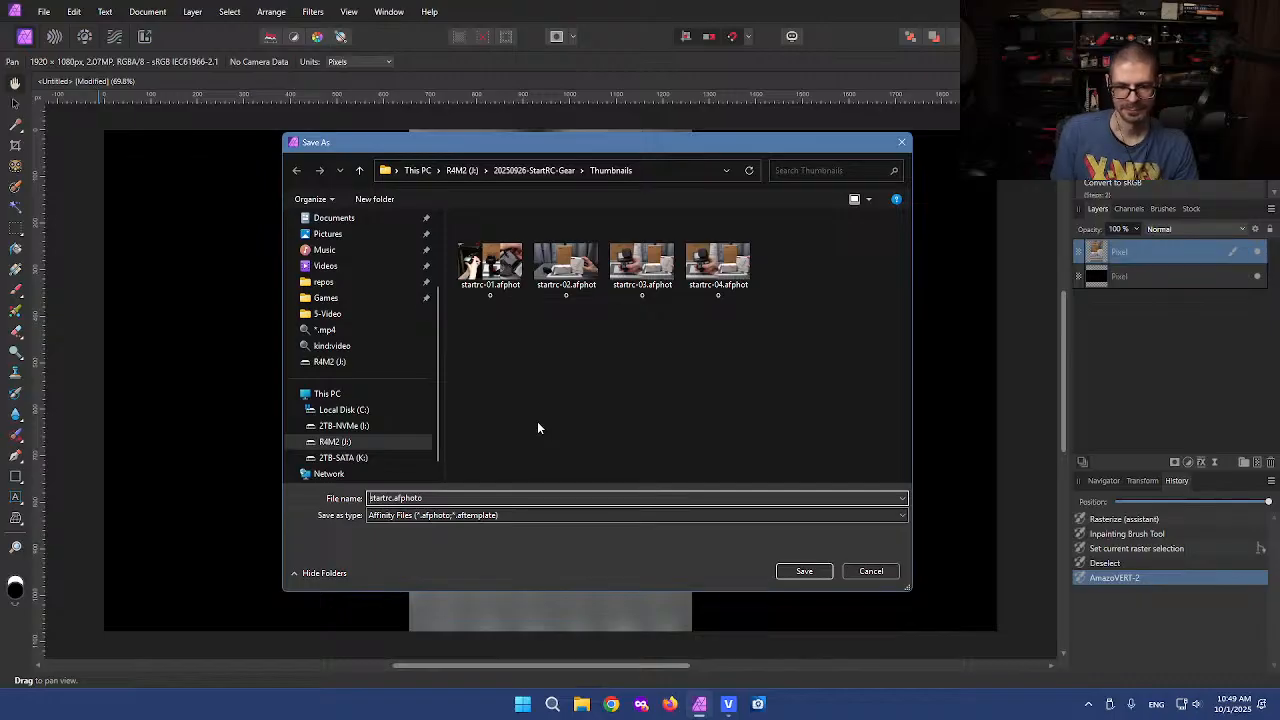
type("vert-")
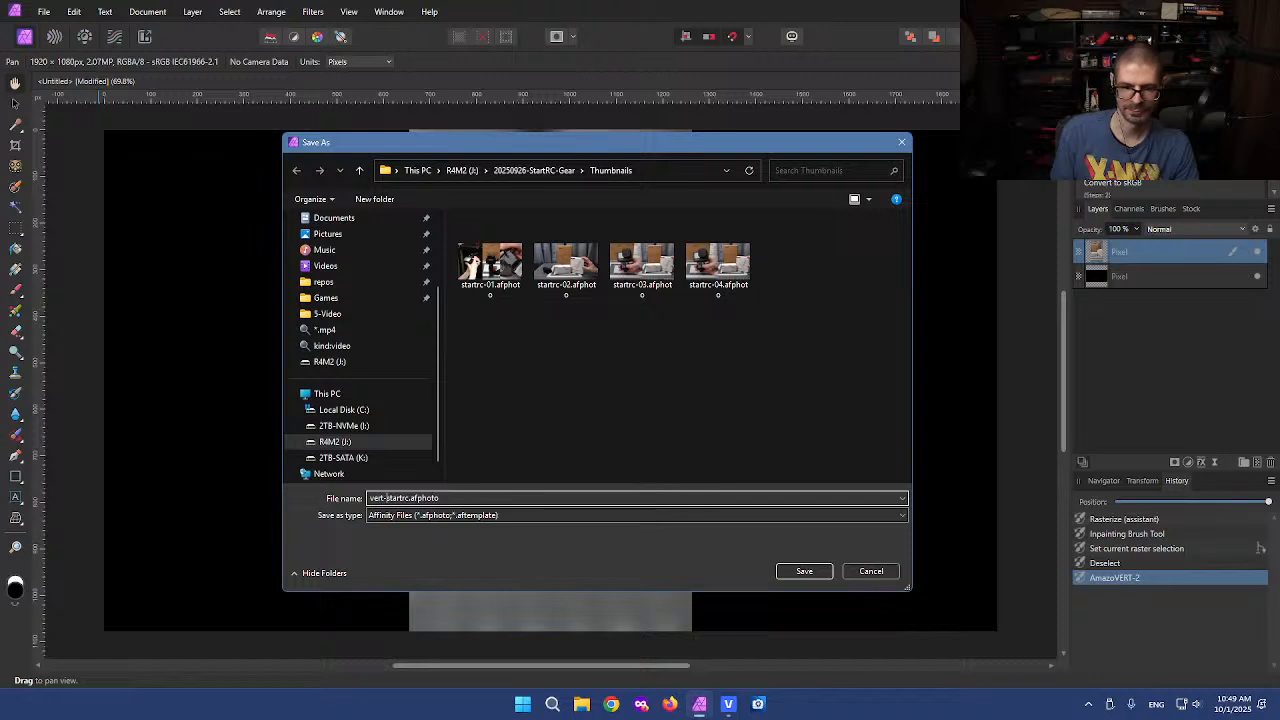
left_click(661, 386)
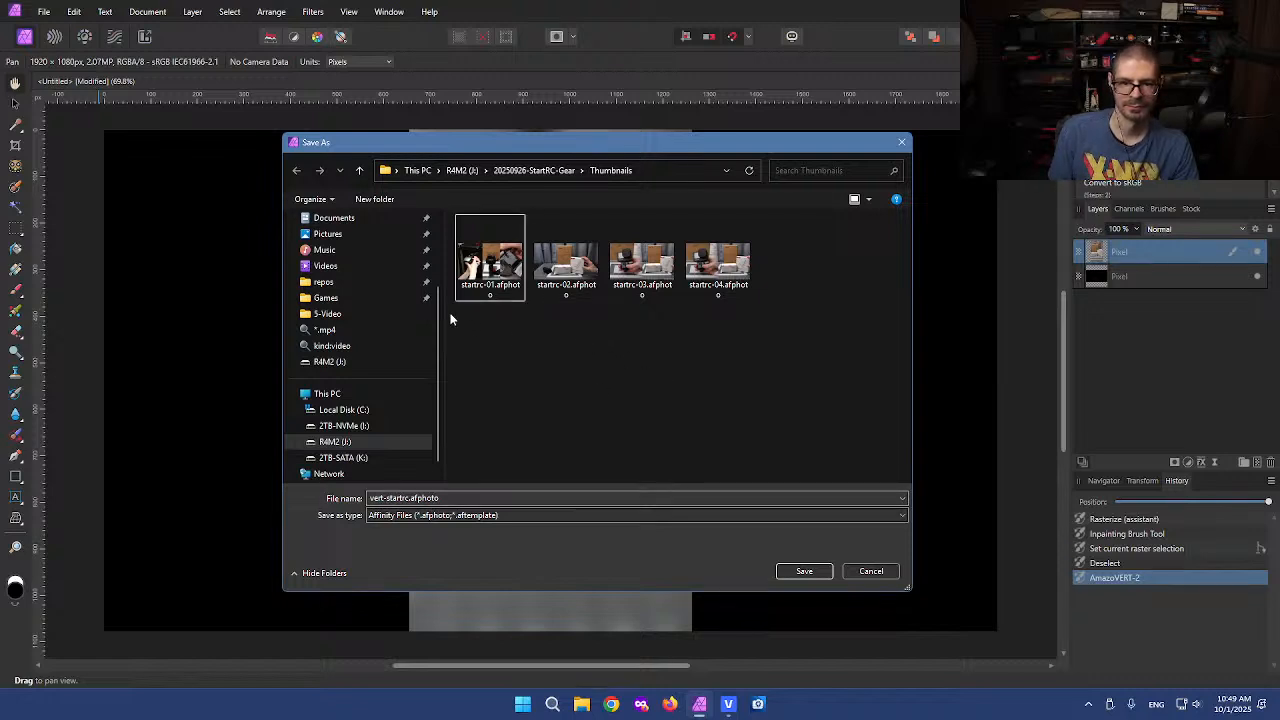
left_click(803, 570)
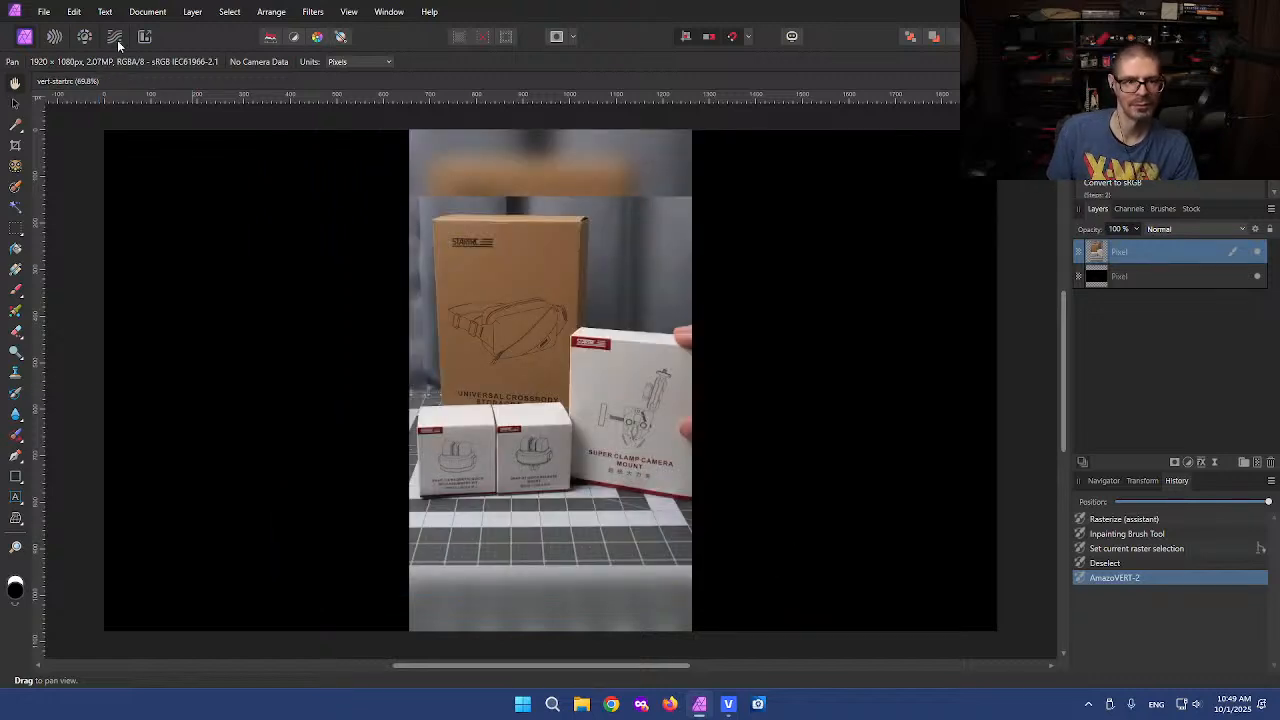
Export the image as a 1920 x 1080 px JPEG named vert-startrc.jpg, then switch back to VEGAS Pro
left_click(48, 14)
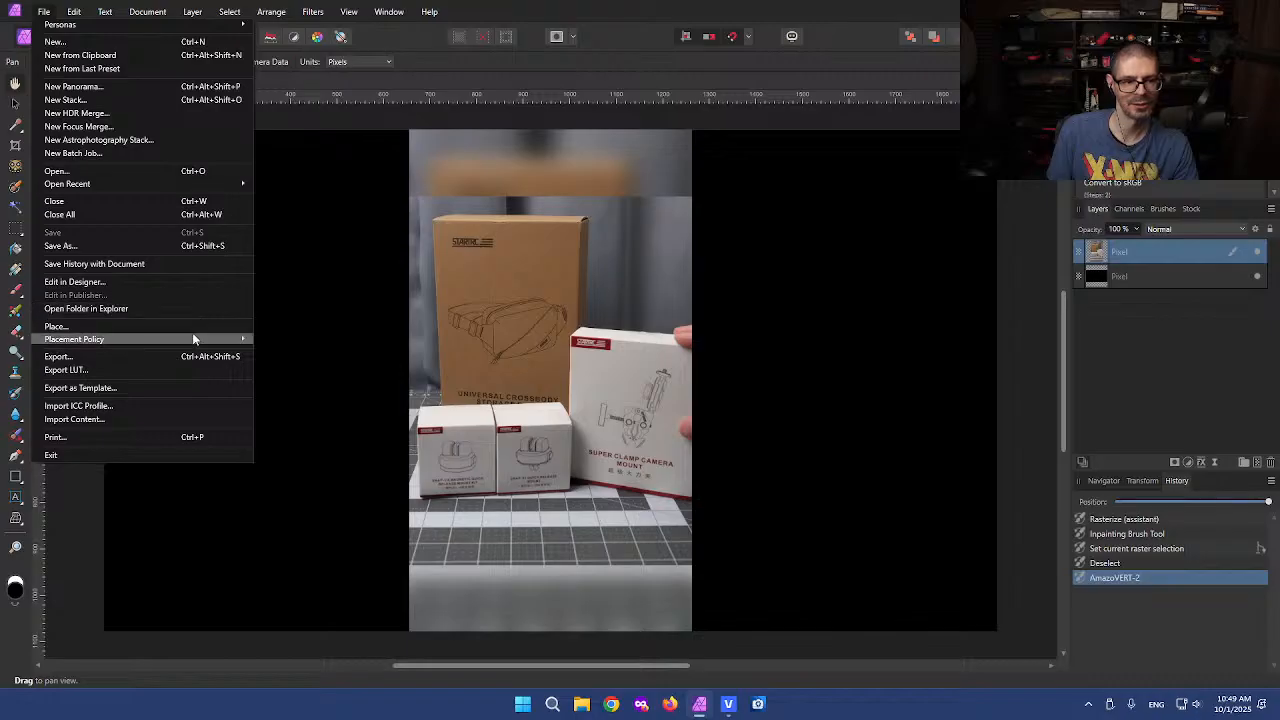
left_click(60, 356)
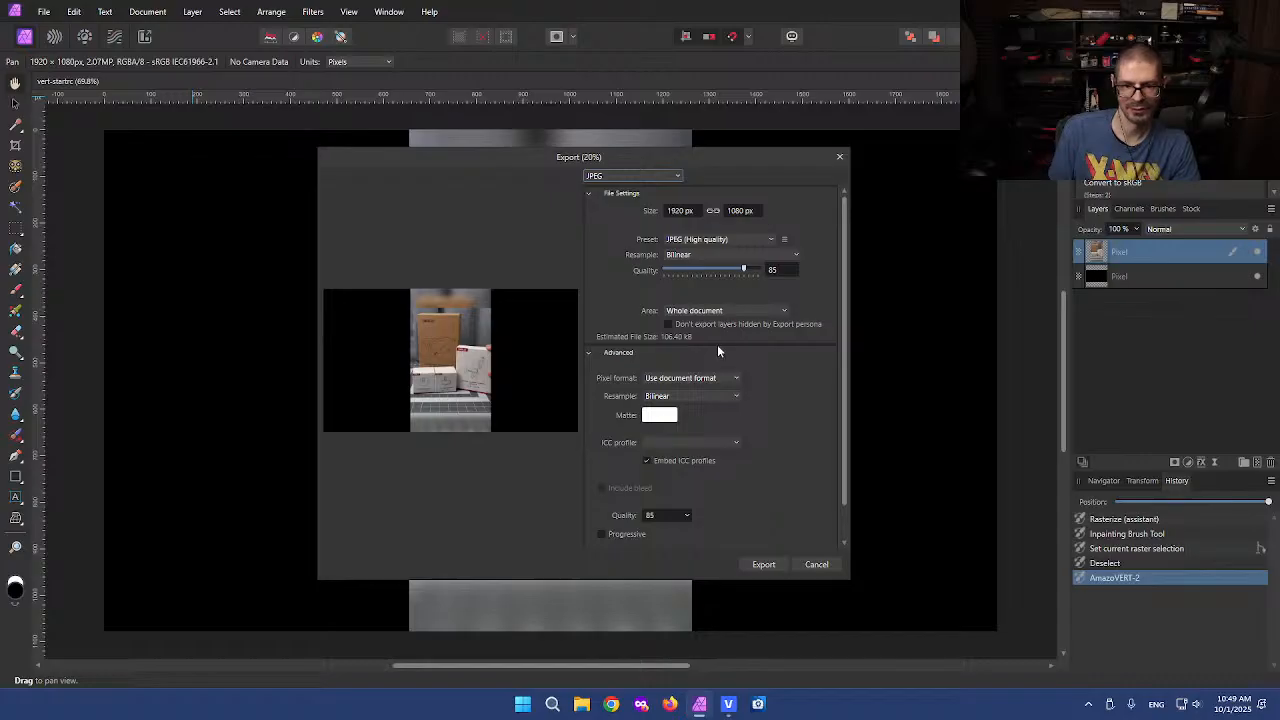
left_click(764, 565)
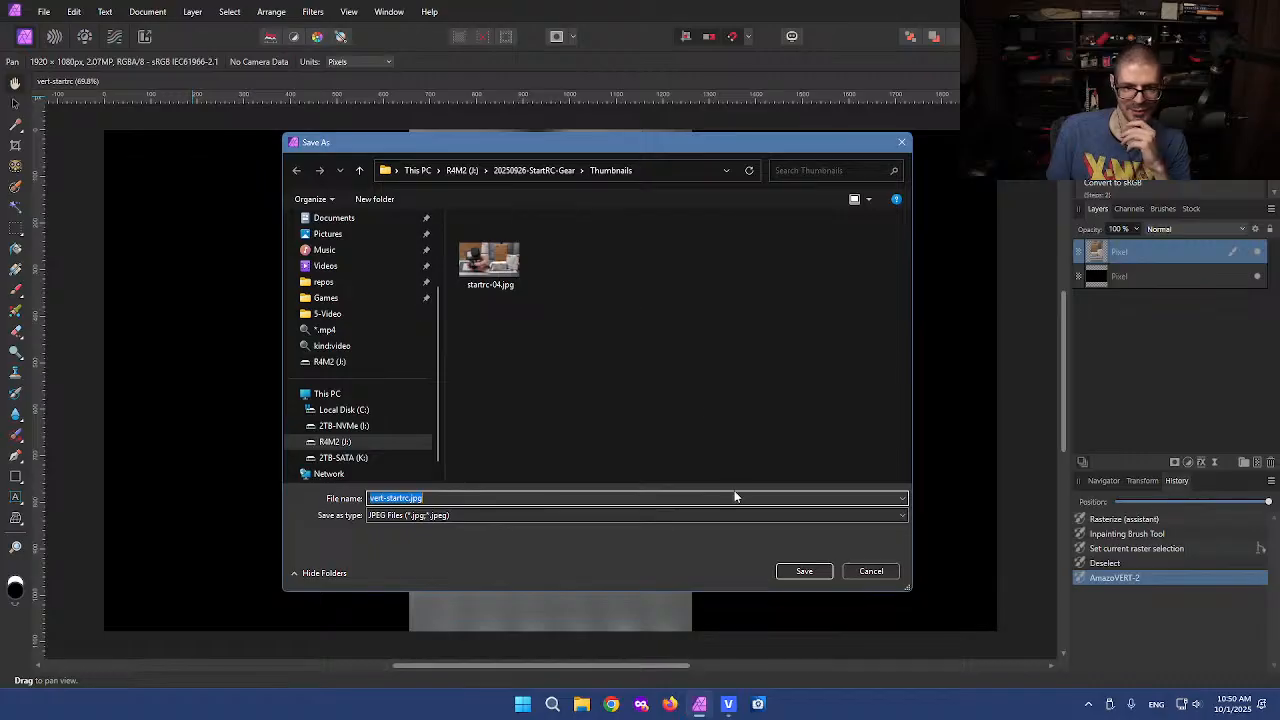
left_click(815, 570)
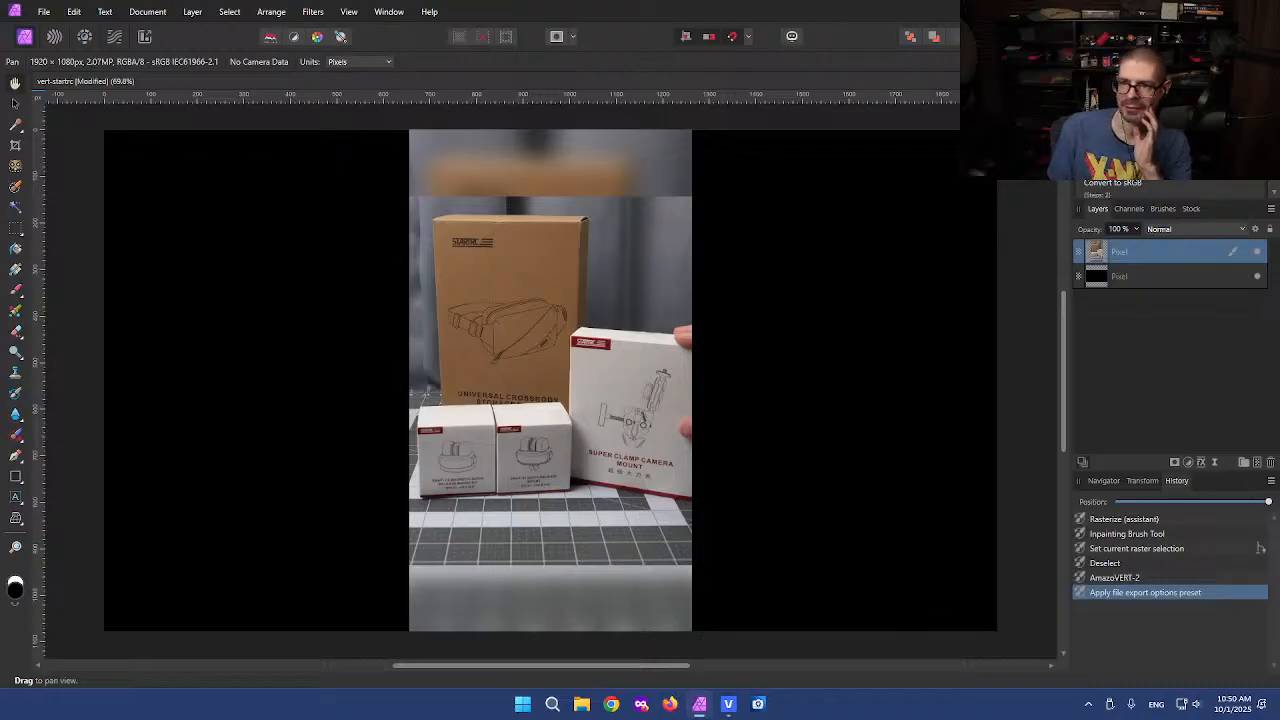
key("alt+Tab")
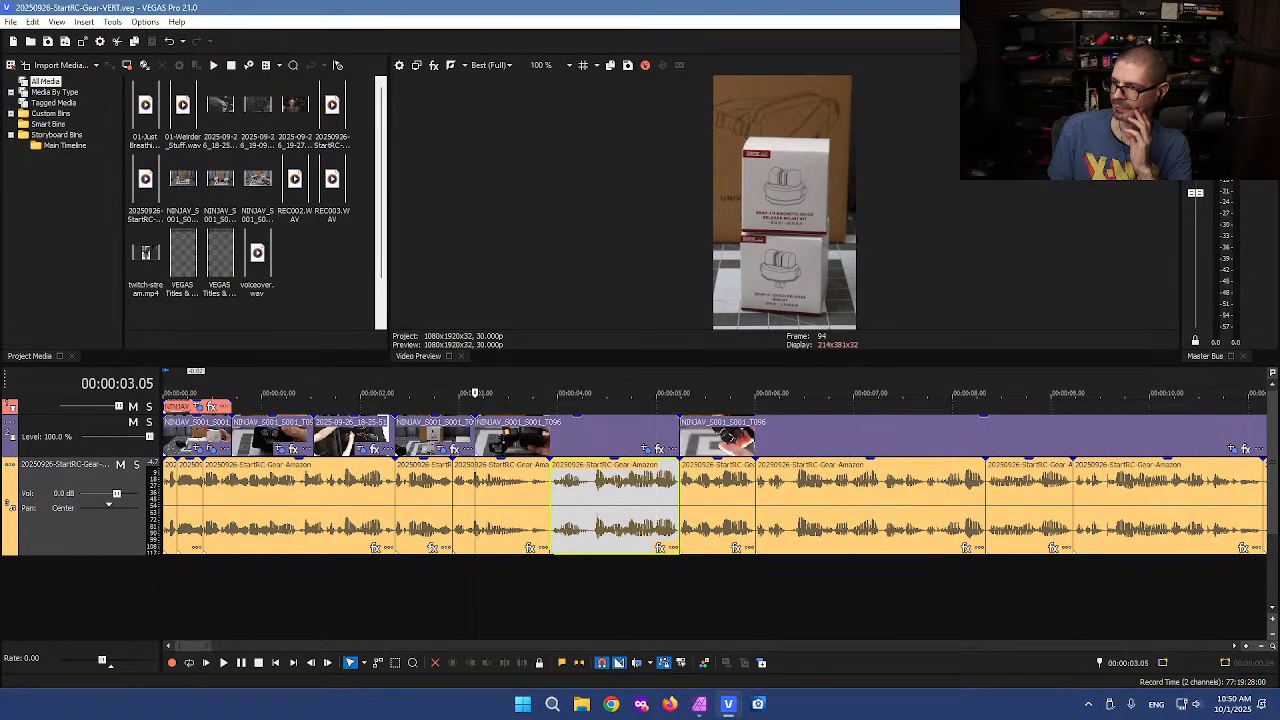
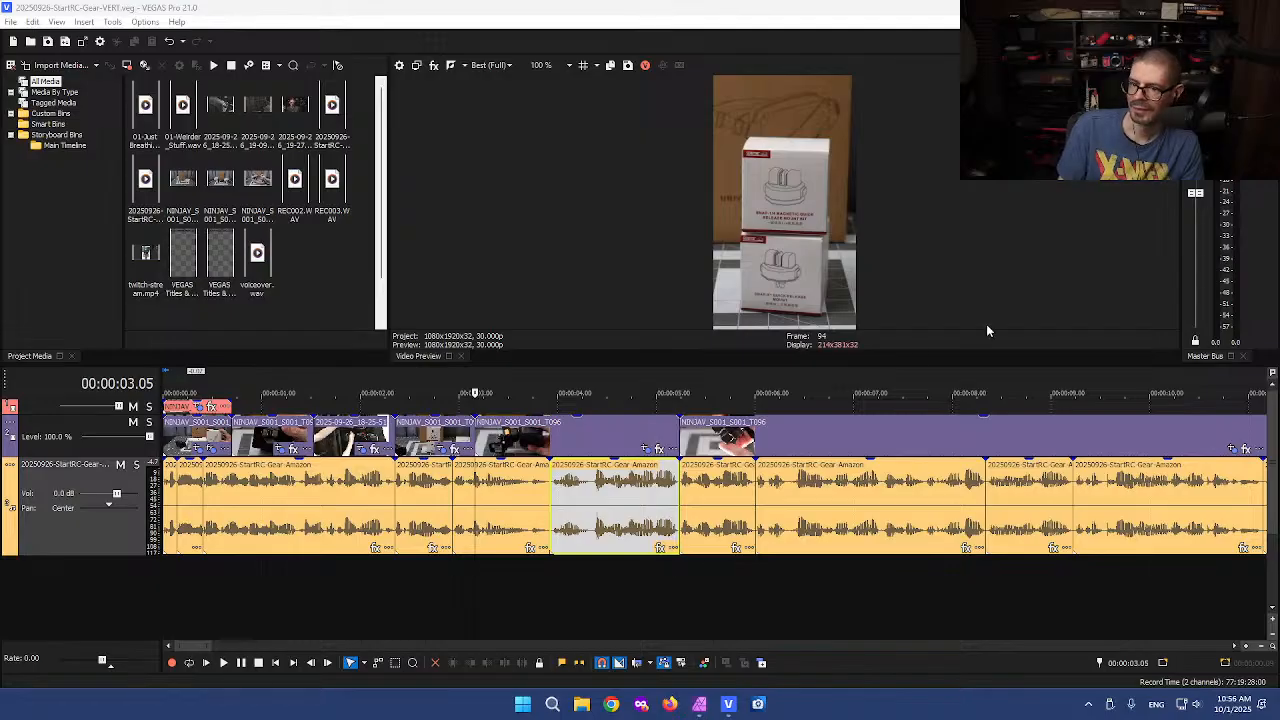
left_click(619, 280)
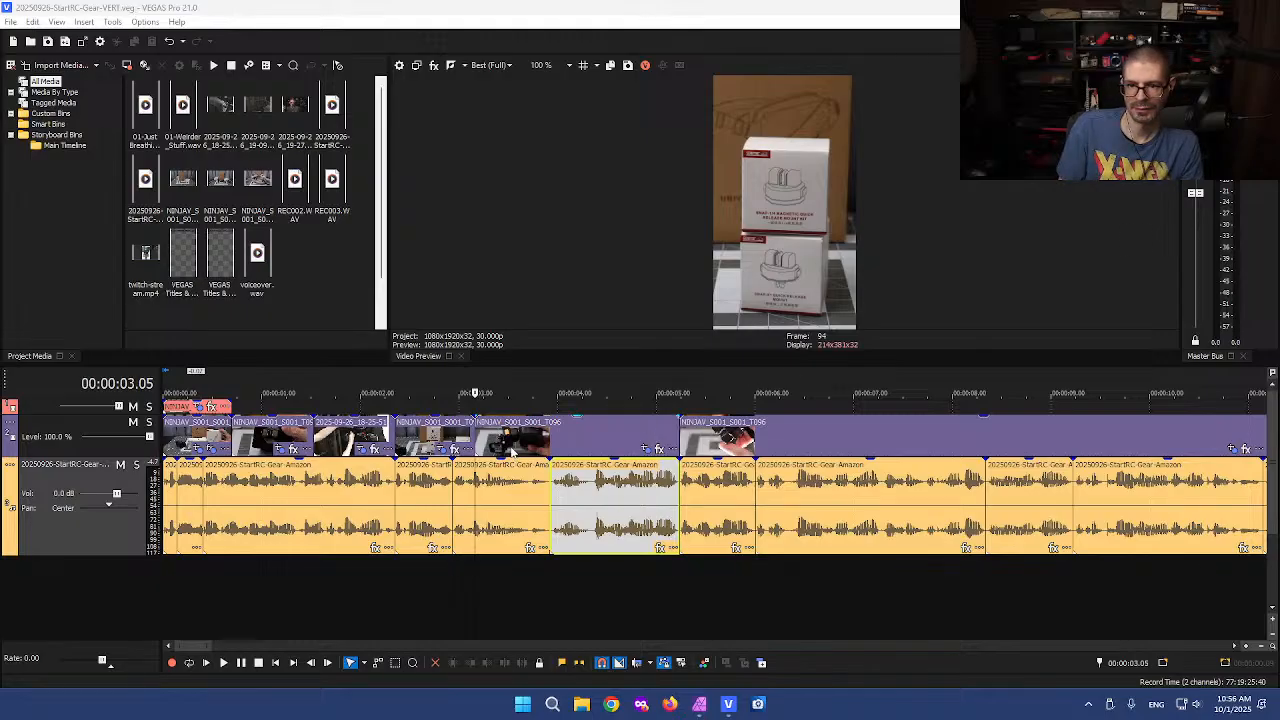
left_click(512, 455)
scroll(512, 455, "down", 3)
scroll(512, 455, "down", 5)
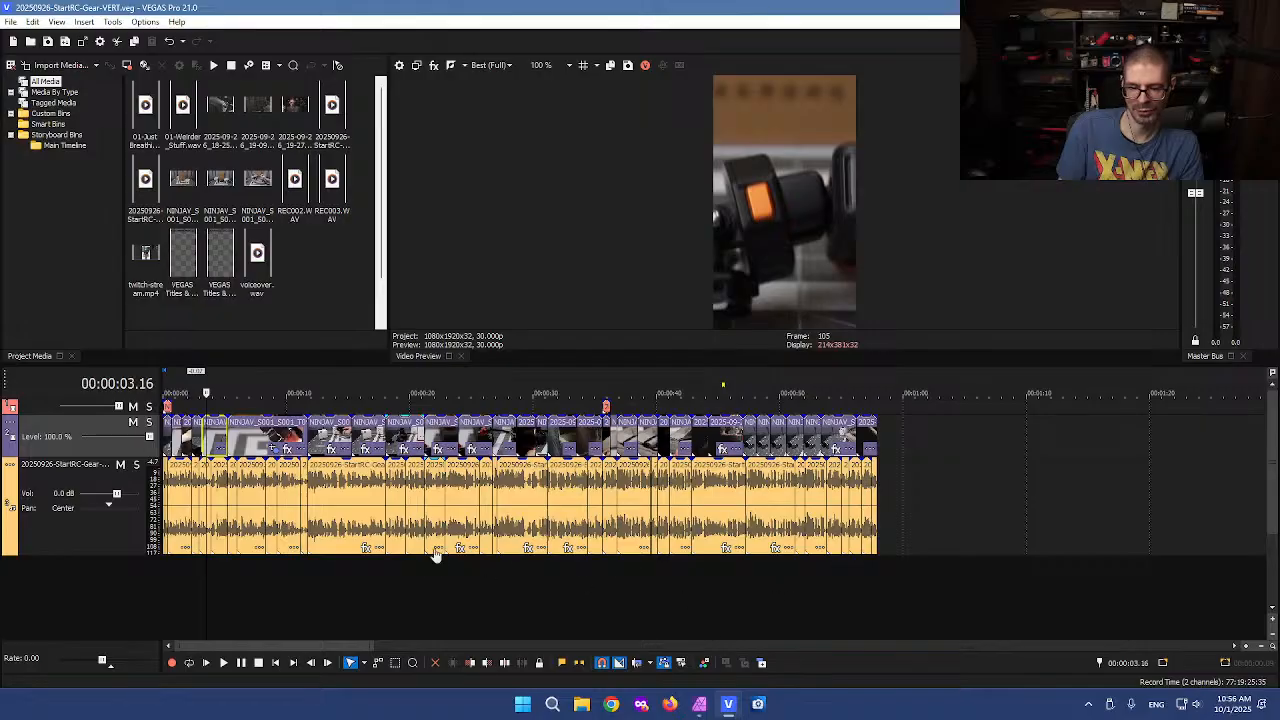
left_click(891, 453)
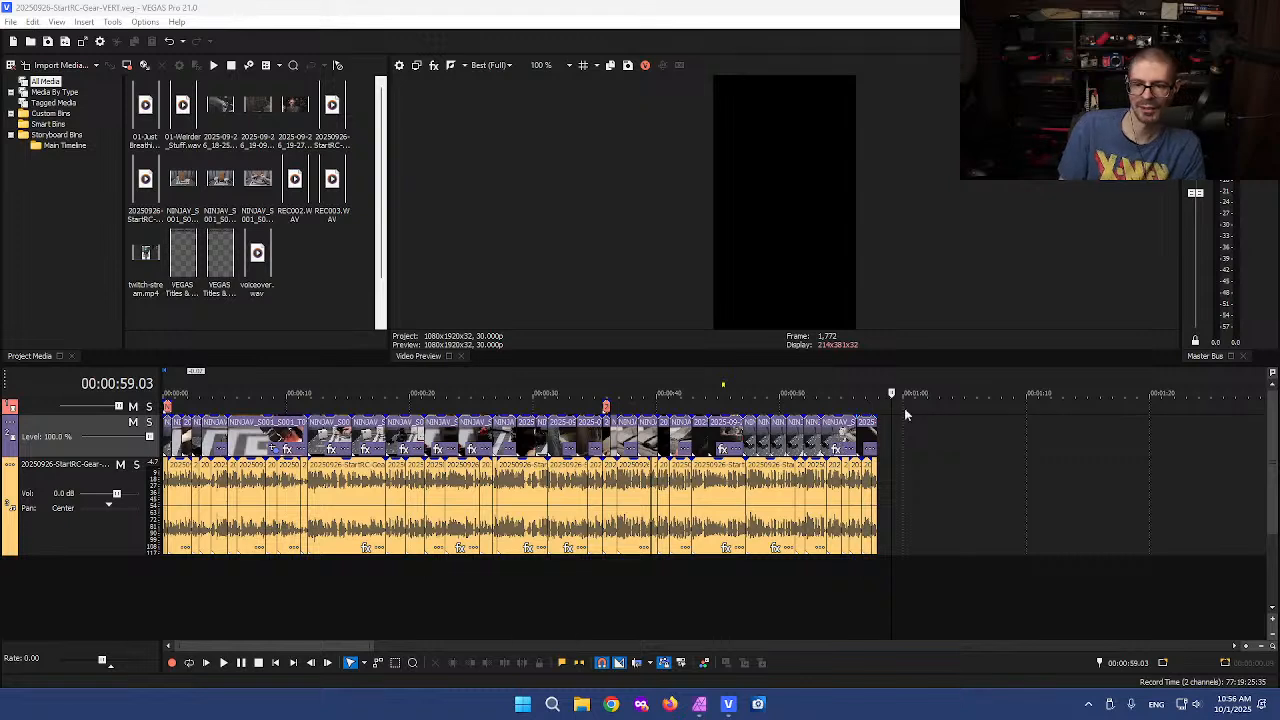
left_click(843, 410)
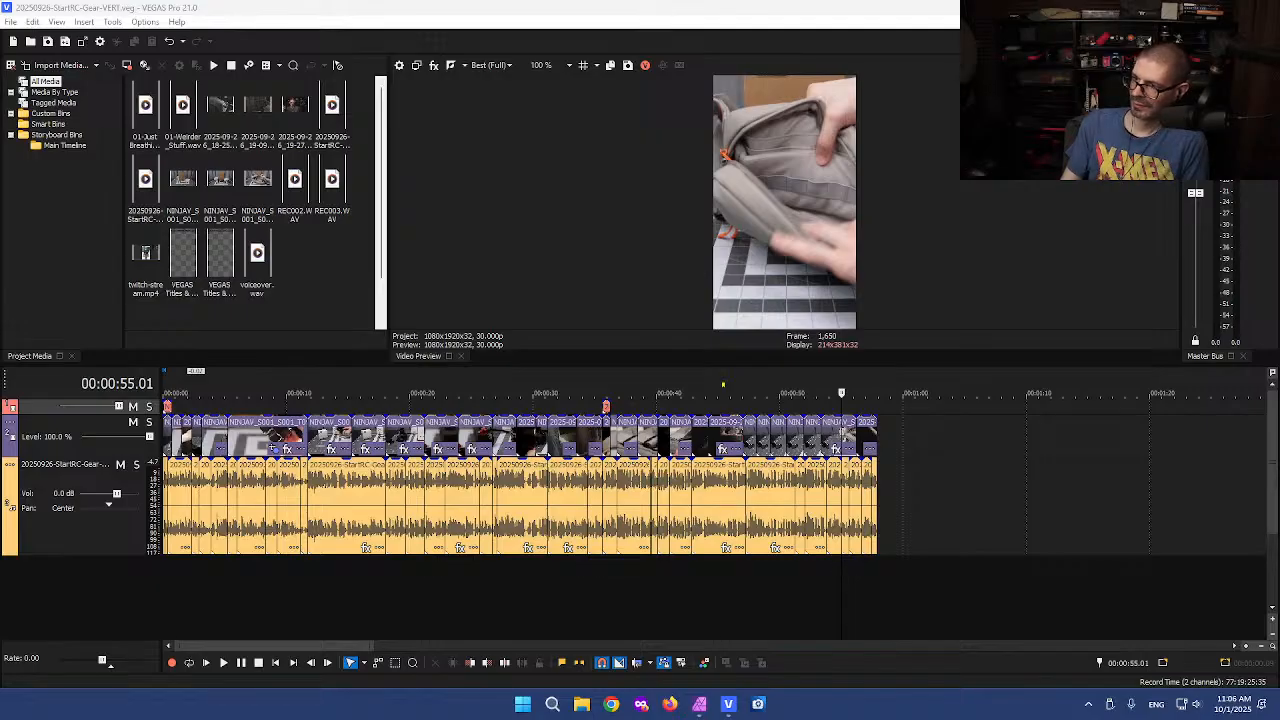
left_click_drag(1279, 76, 645, 93)
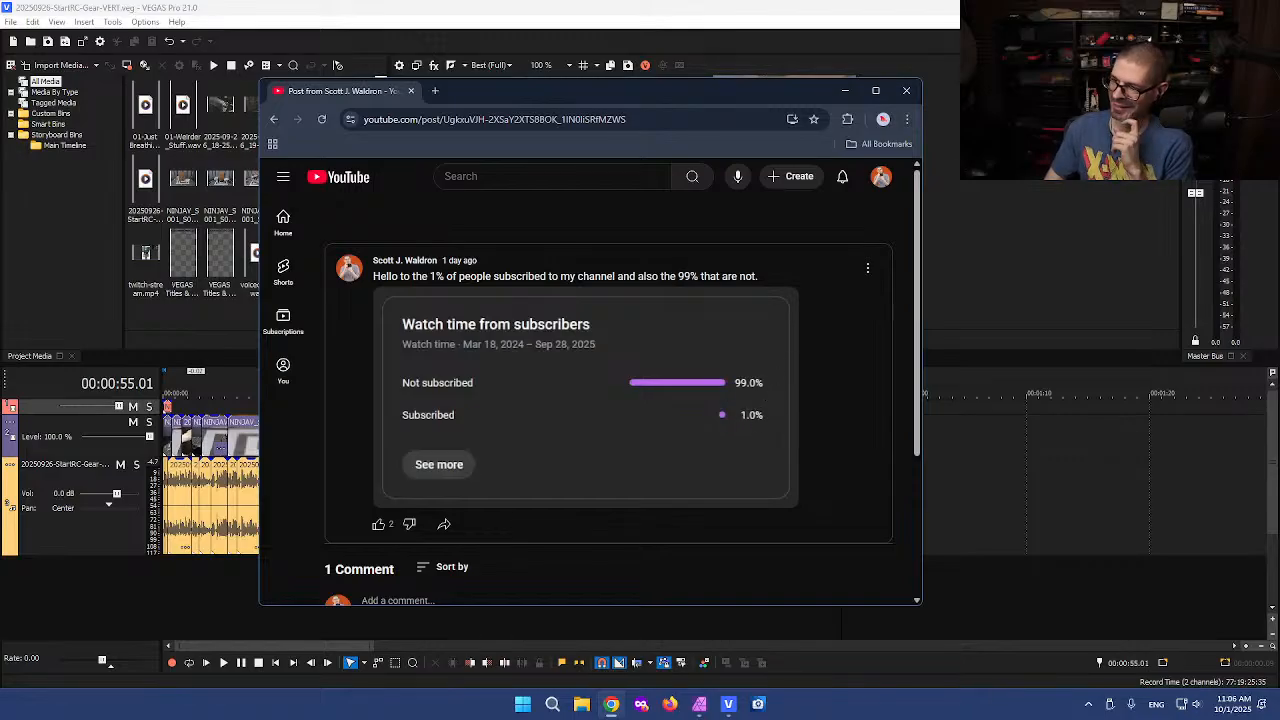
left_click_drag(644, 98, 1279, 92)
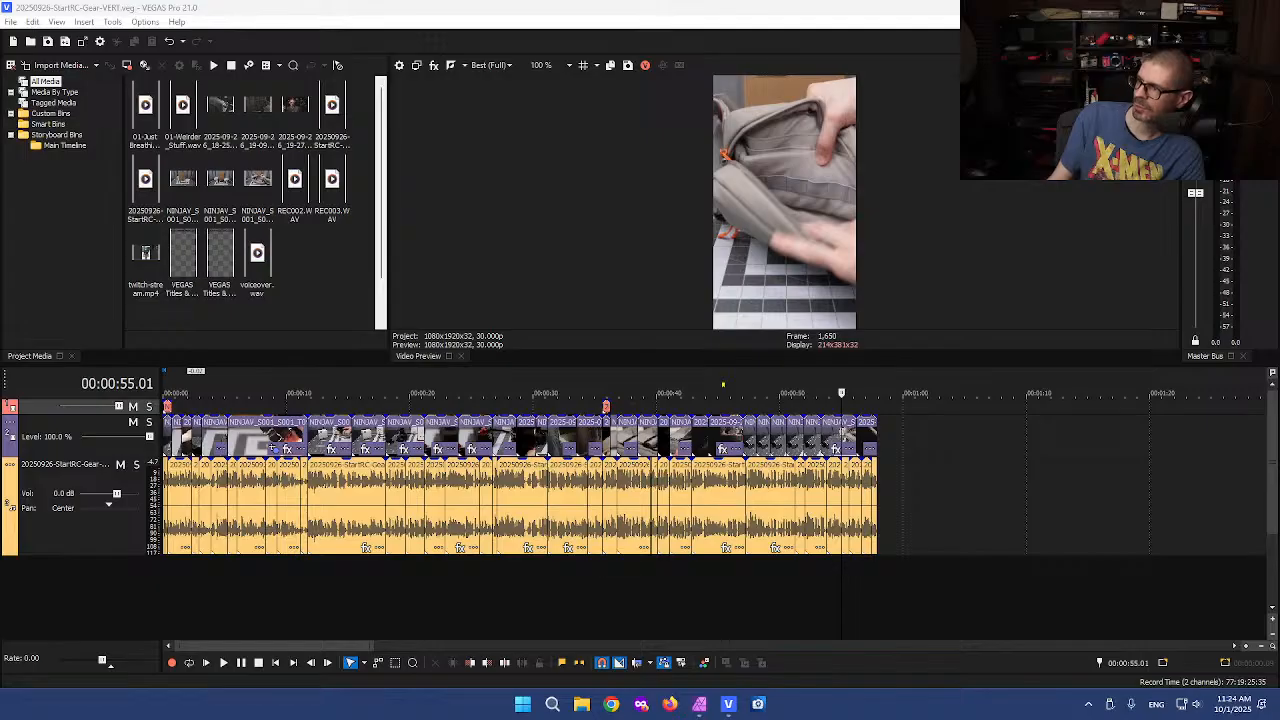
Add the "01-Just Breathing" music file to the timeline on a new audio track after the video
left_click(291, 579)
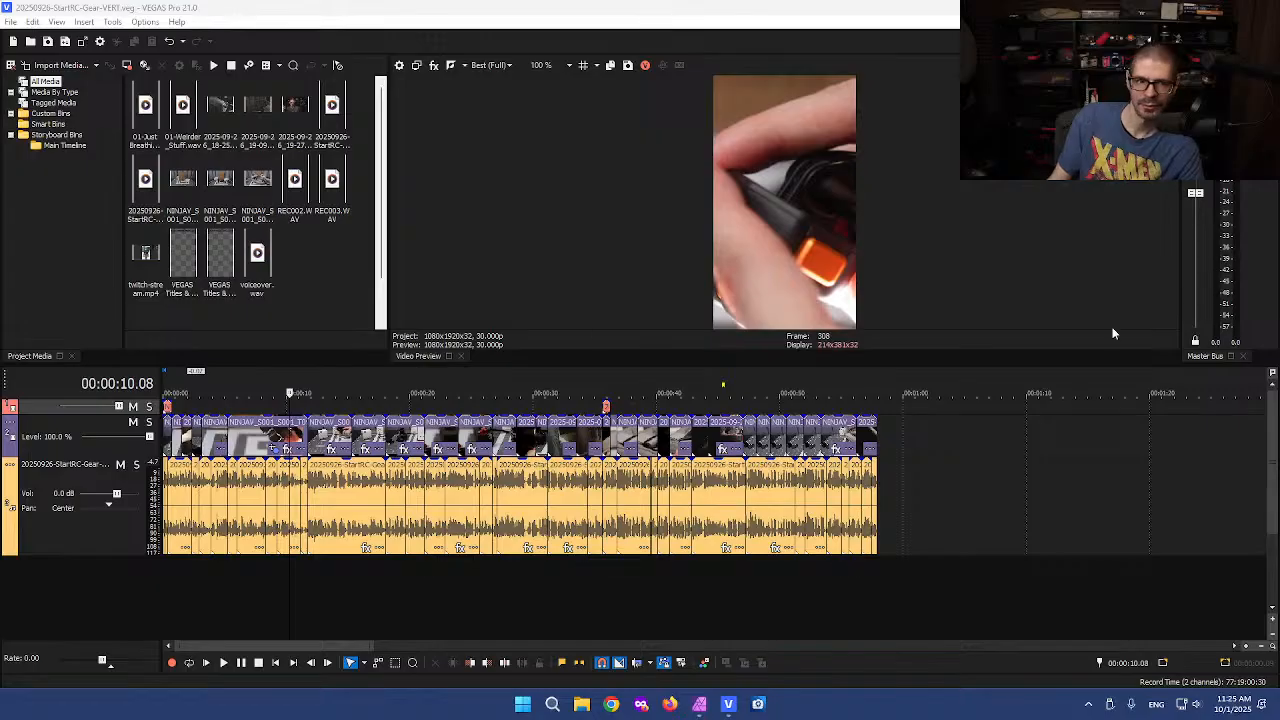
left_click(300, 273)
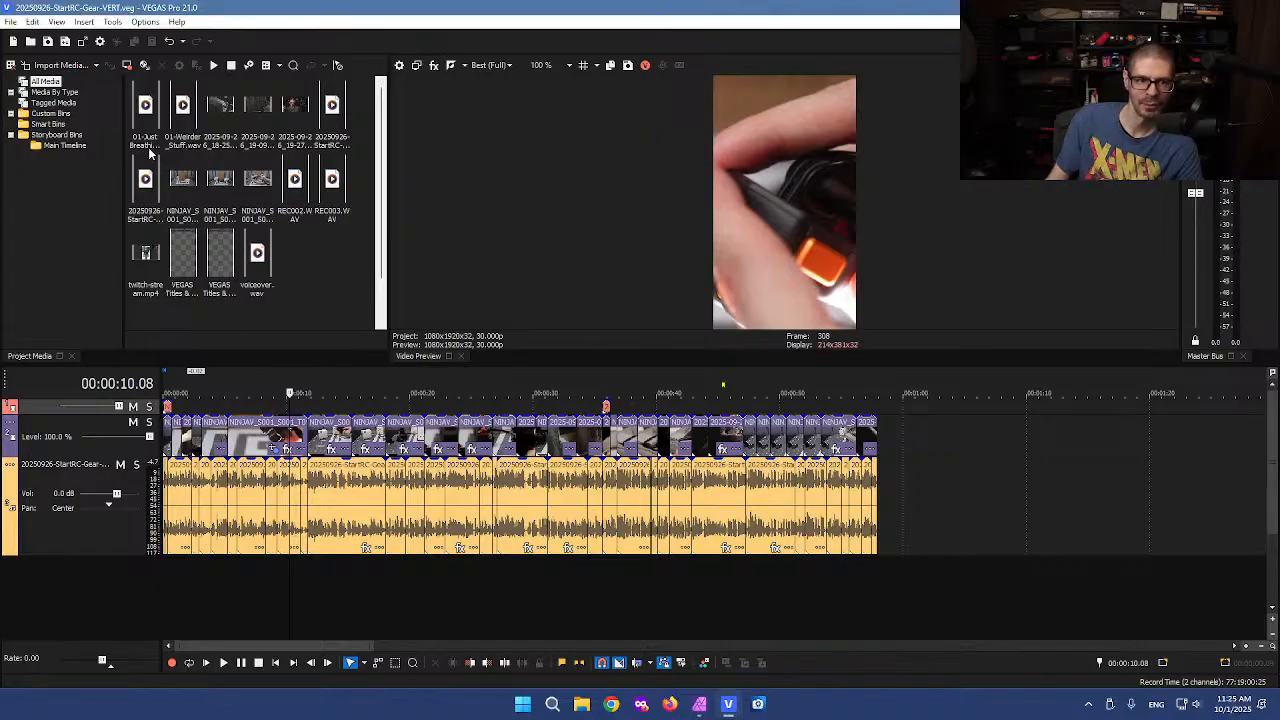
left_click_drag(145, 110, 940, 590)
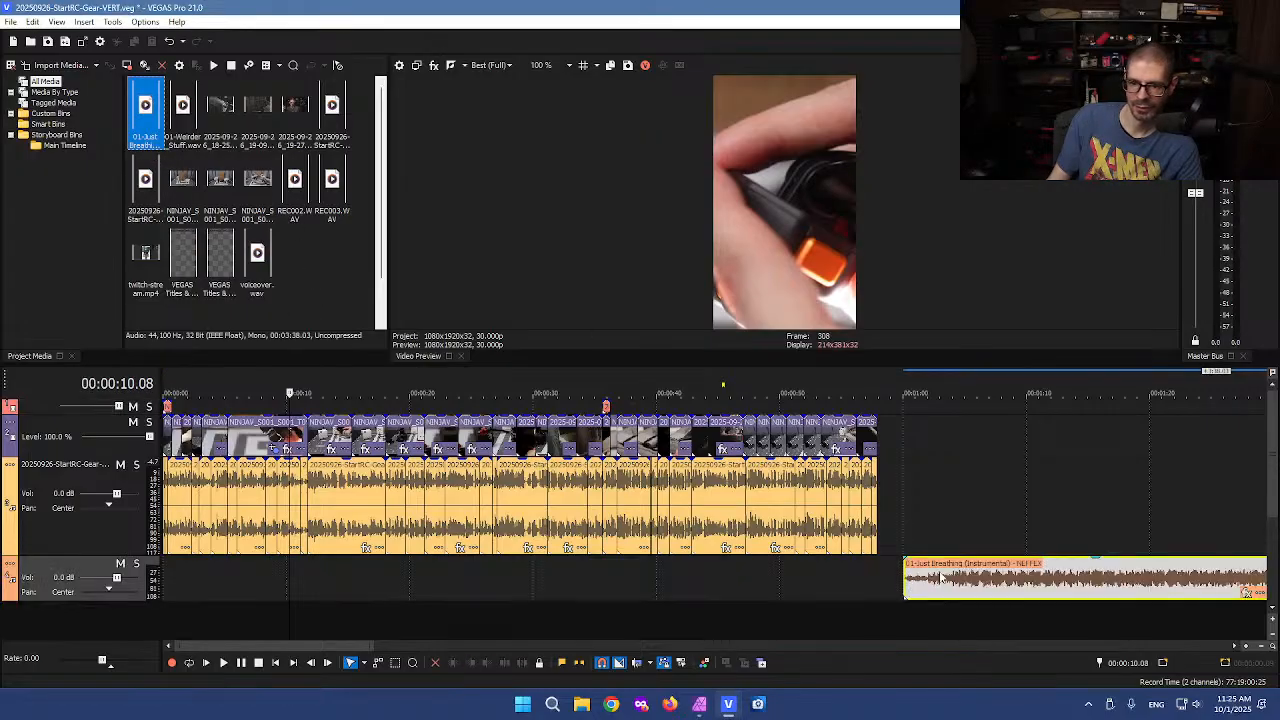
Split the music clip and delete its opening portion
scroll(946, 591, "up", 3)
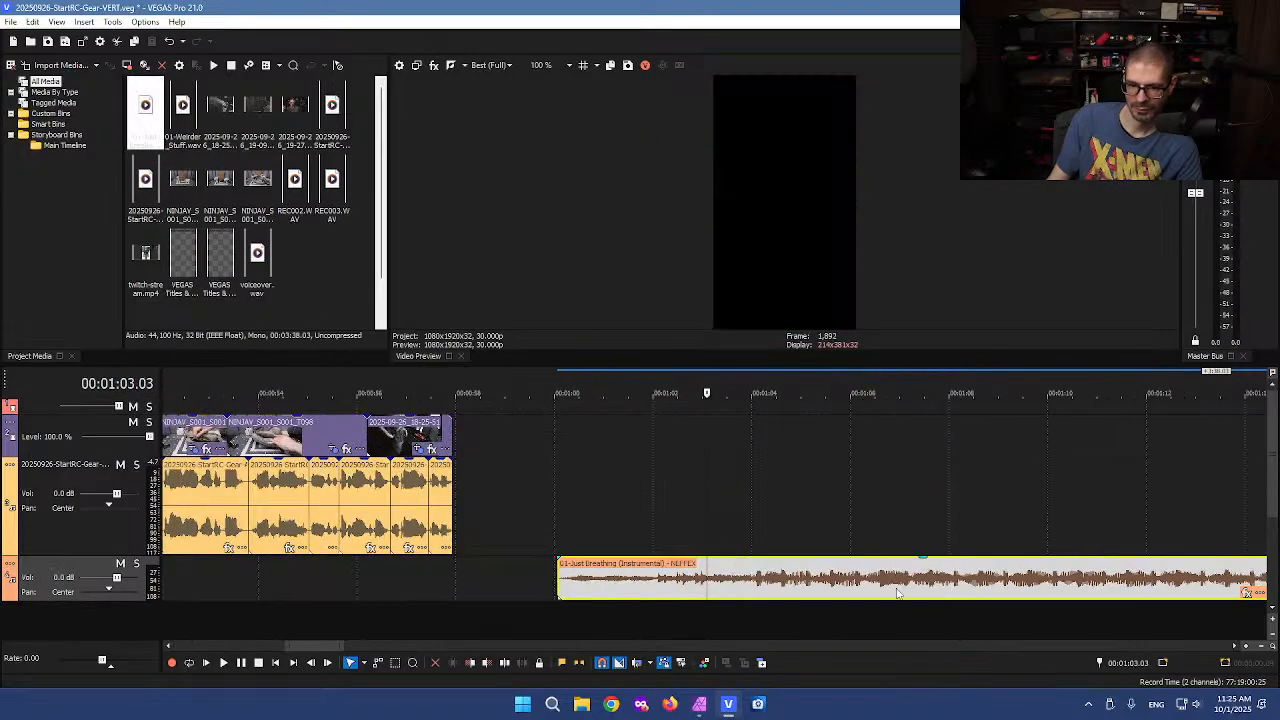
left_click(798, 586)
key("s")
left_click(698, 582)
key("Delete")
Move the remaining music clip to the very start of the project
scroll(692, 576, "down", 5)
left_click_drag(698, 586, 378, 587)
left_click(337, 587)
scroll(342, 587, "up", 4)
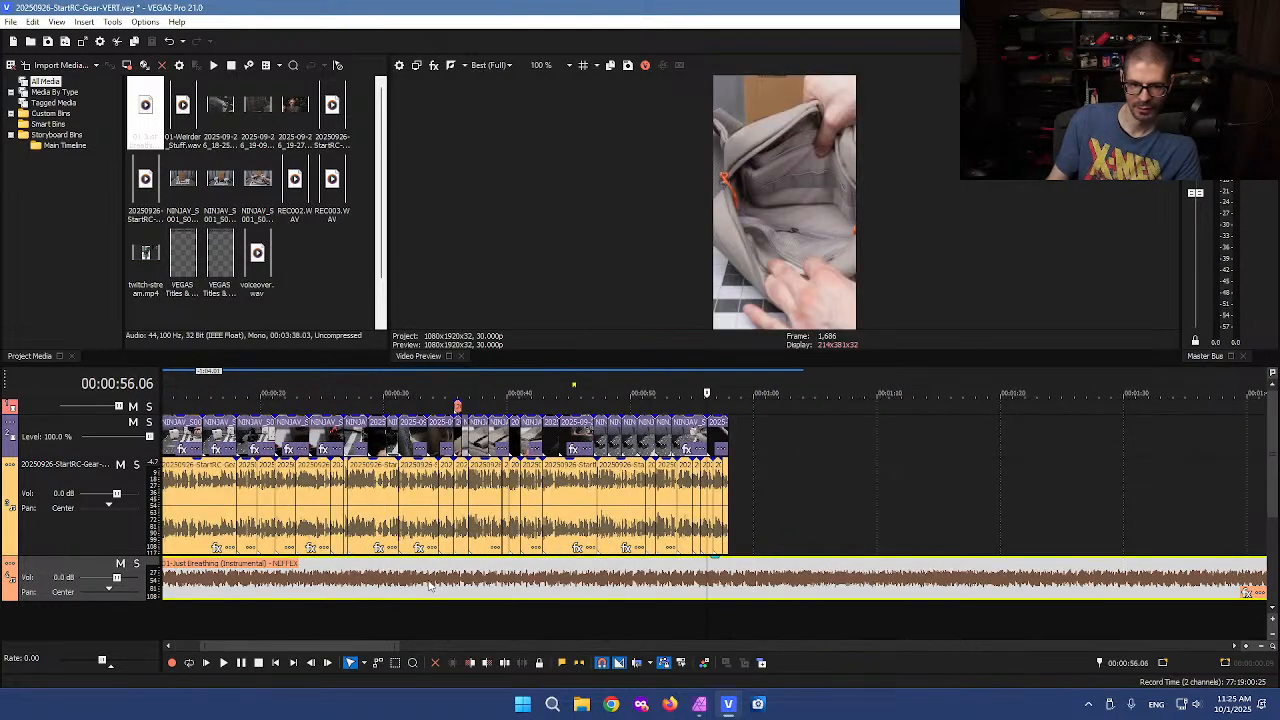
Split the music clip where the video ends and delete the excess part after it
left_click(723, 588)
left_click(729, 582)
key("s")
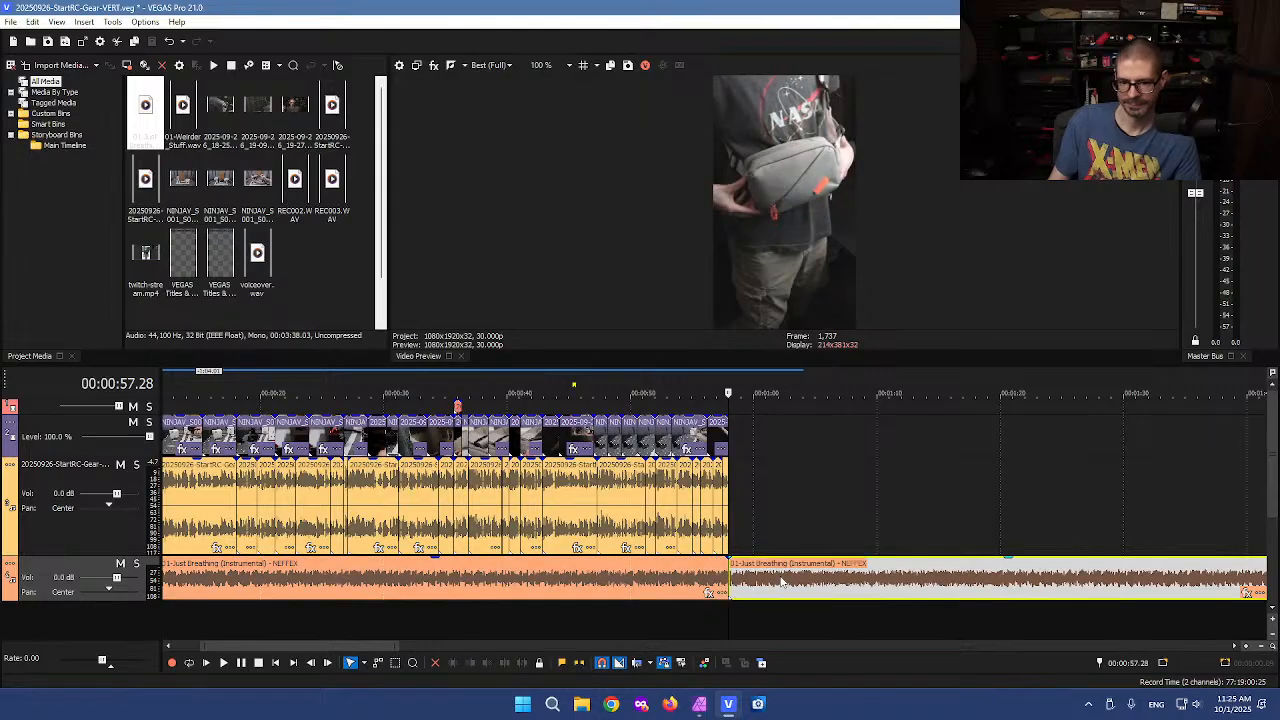
left_click(780, 583)
key("Delete")
Add a fade-out at the end of the music clip
left_click(693, 581)
scroll(693, 581, "up", 3)
left_click_drag(777, 561, 710, 568)
left_click(637, 577)
scroll(637, 577, "down", 3)
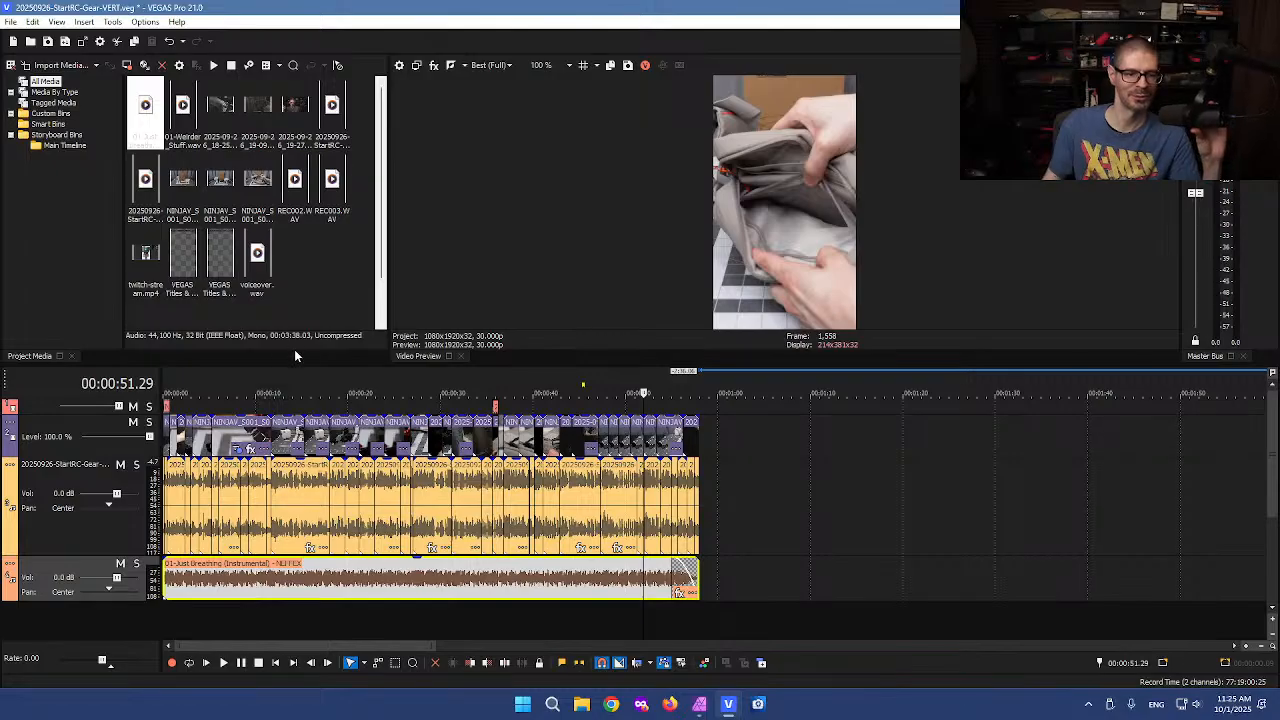
Set the music track's volume to -28 dB
left_click(735, 527)
left_click(250, 615)
scroll(252, 612, "down", 2)
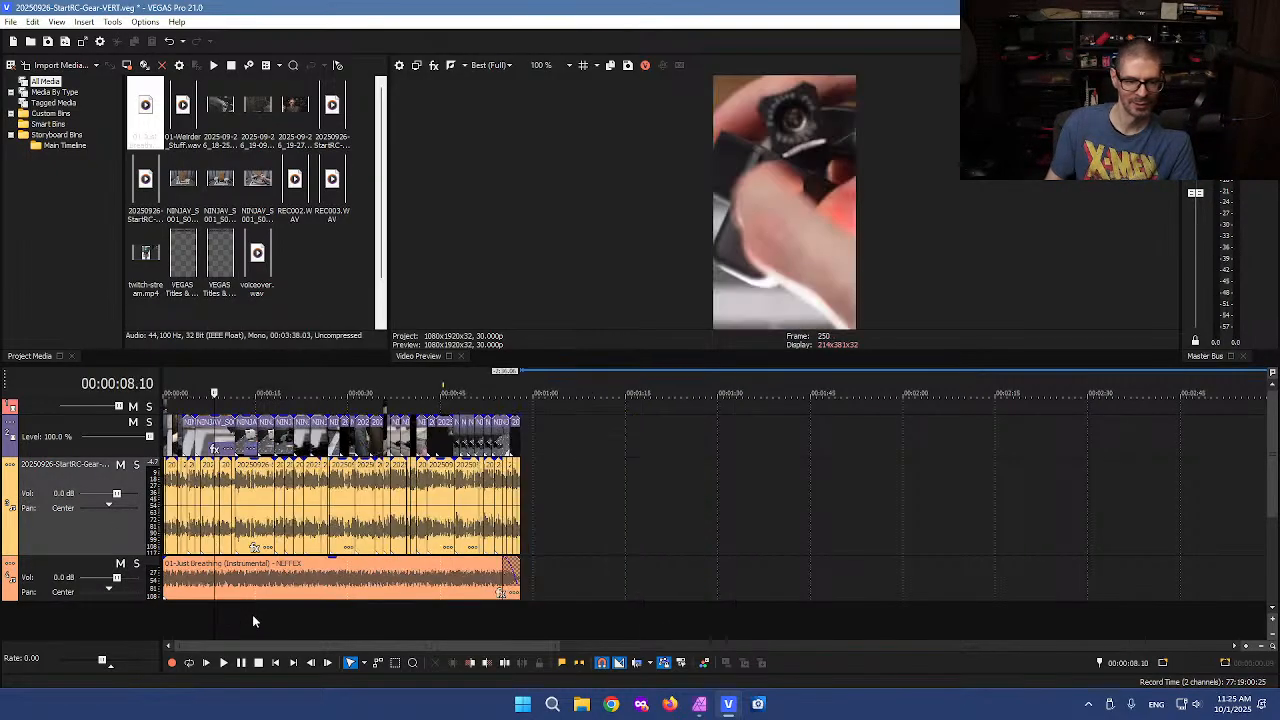
double_click(60, 578)
double_click(68, 579)
type("-")
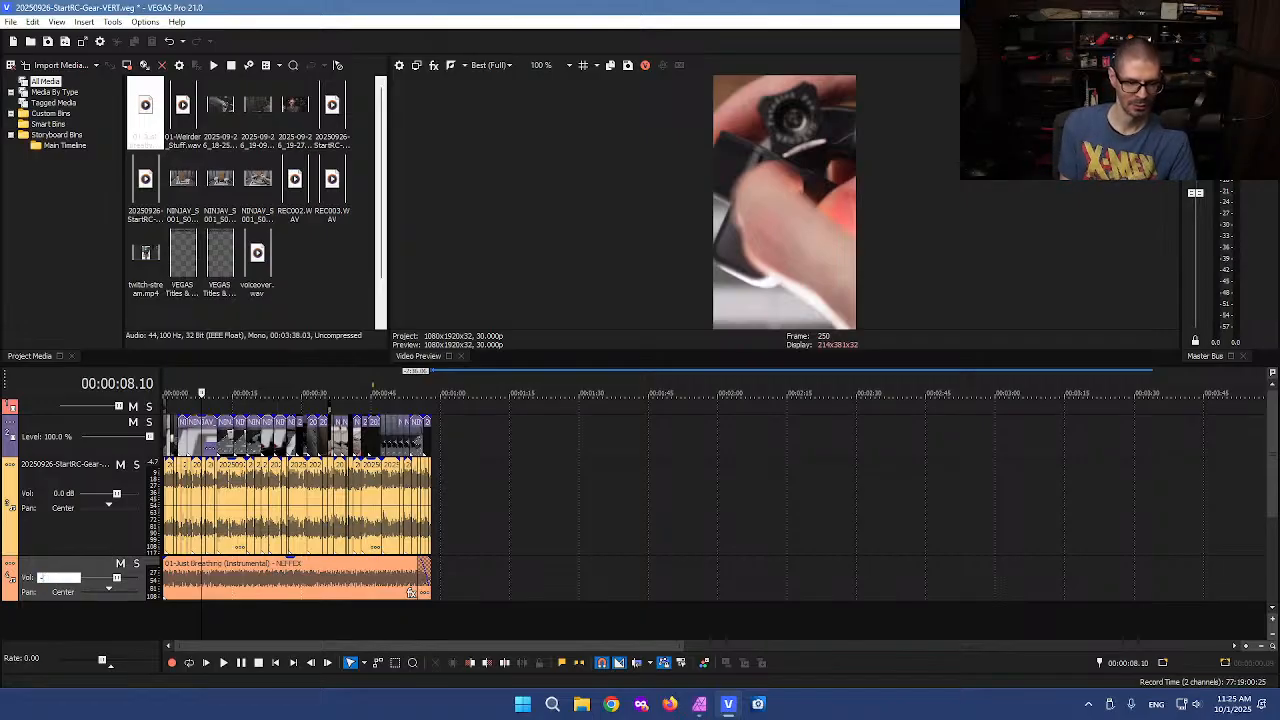
type("28")
key("Return")
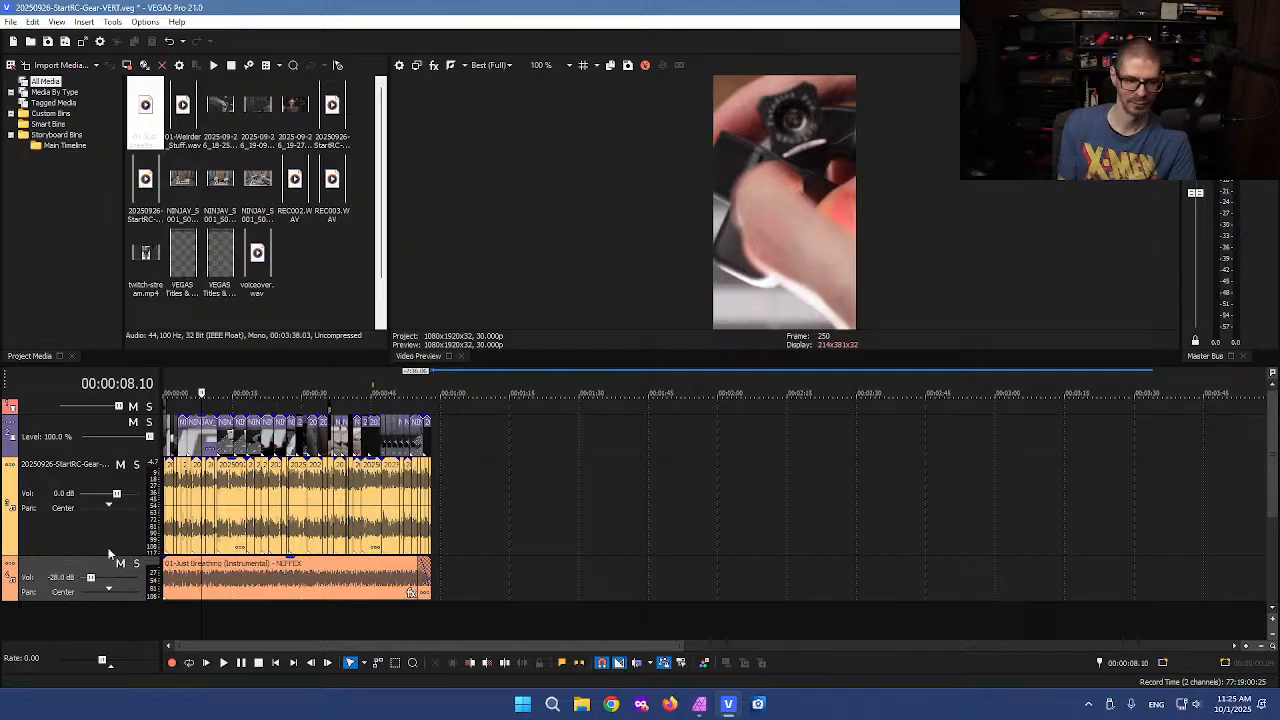
left_click(570, 548)
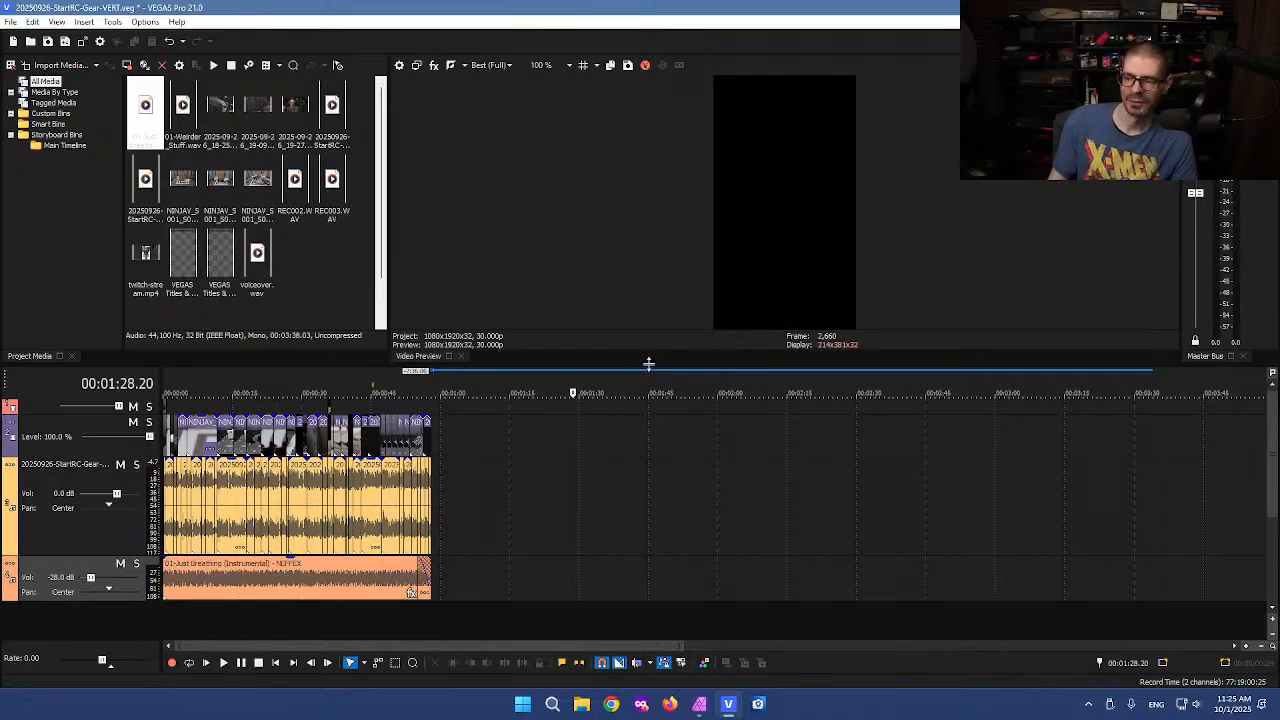
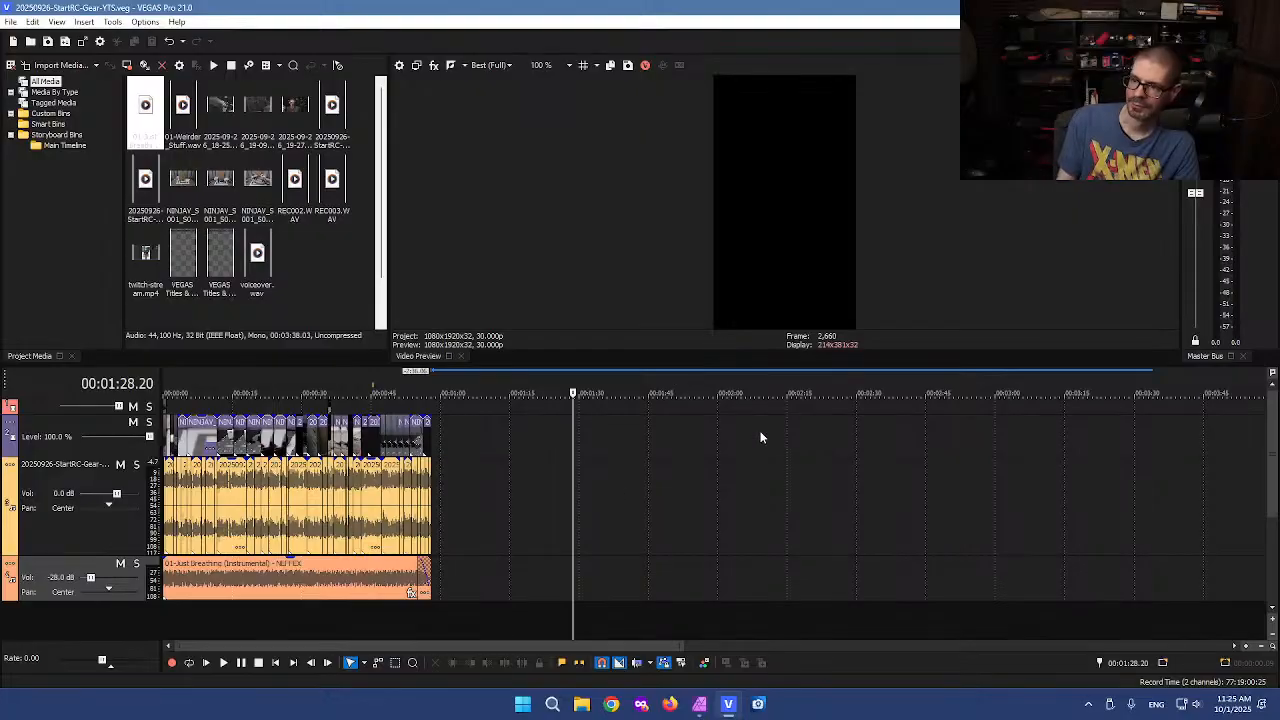
Render the project to K:\20250926-StartRC-Gear-YTS.mp4 using the MAGIX AVC/AAC MP4 SJW 9:16 1080p 29.97 fps portrait NVENC template
left_click(283, 495)
left_click(242, 497)
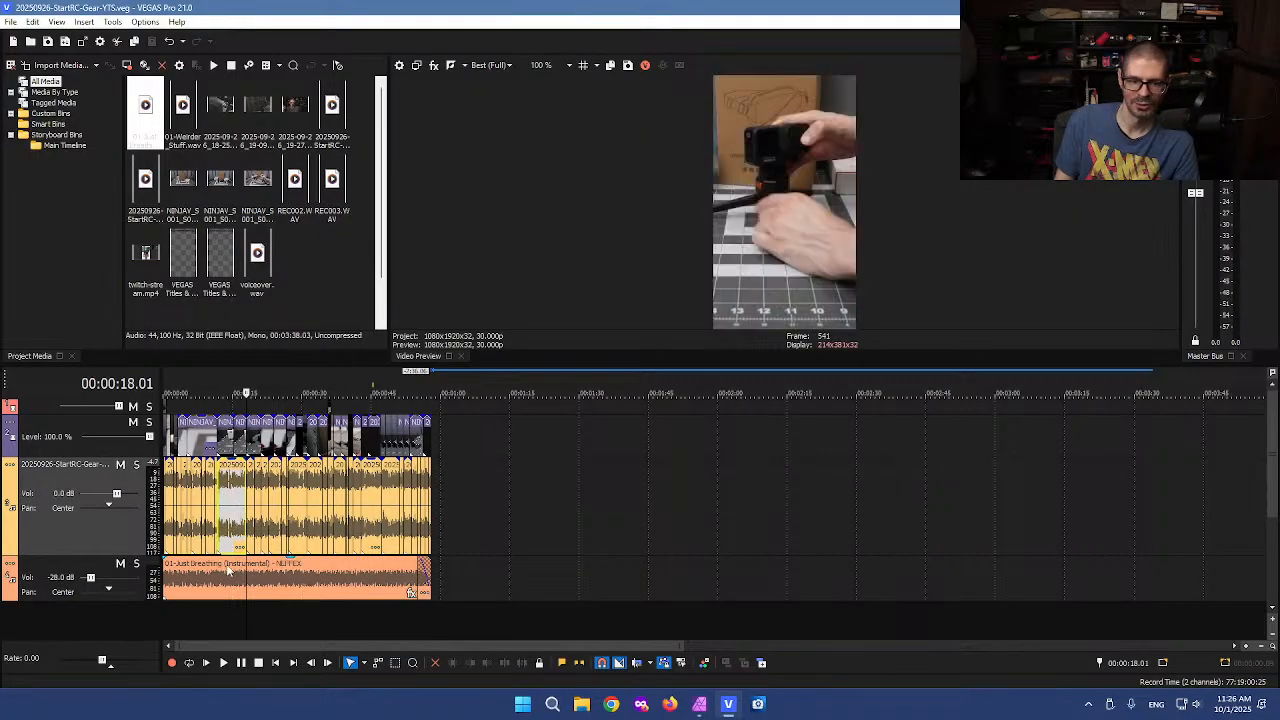
scroll(242, 497, "up", 5)
left_click(333, 410)
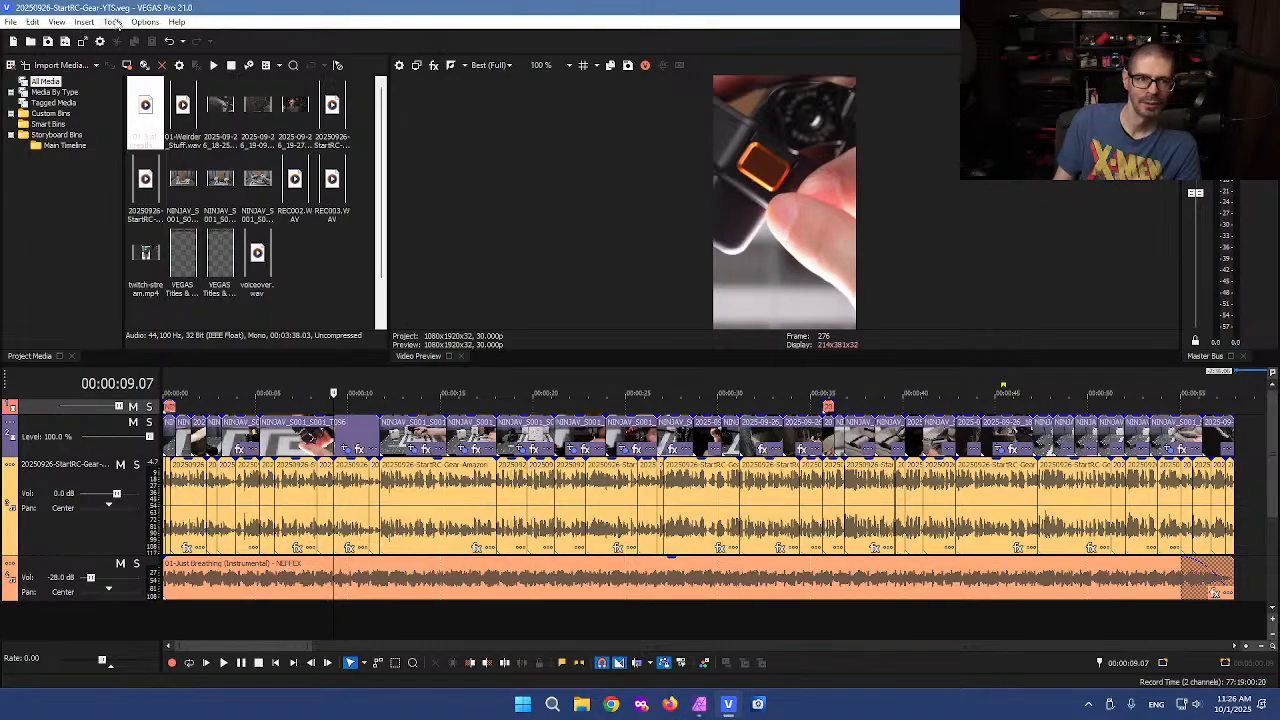
left_click(11, 22)
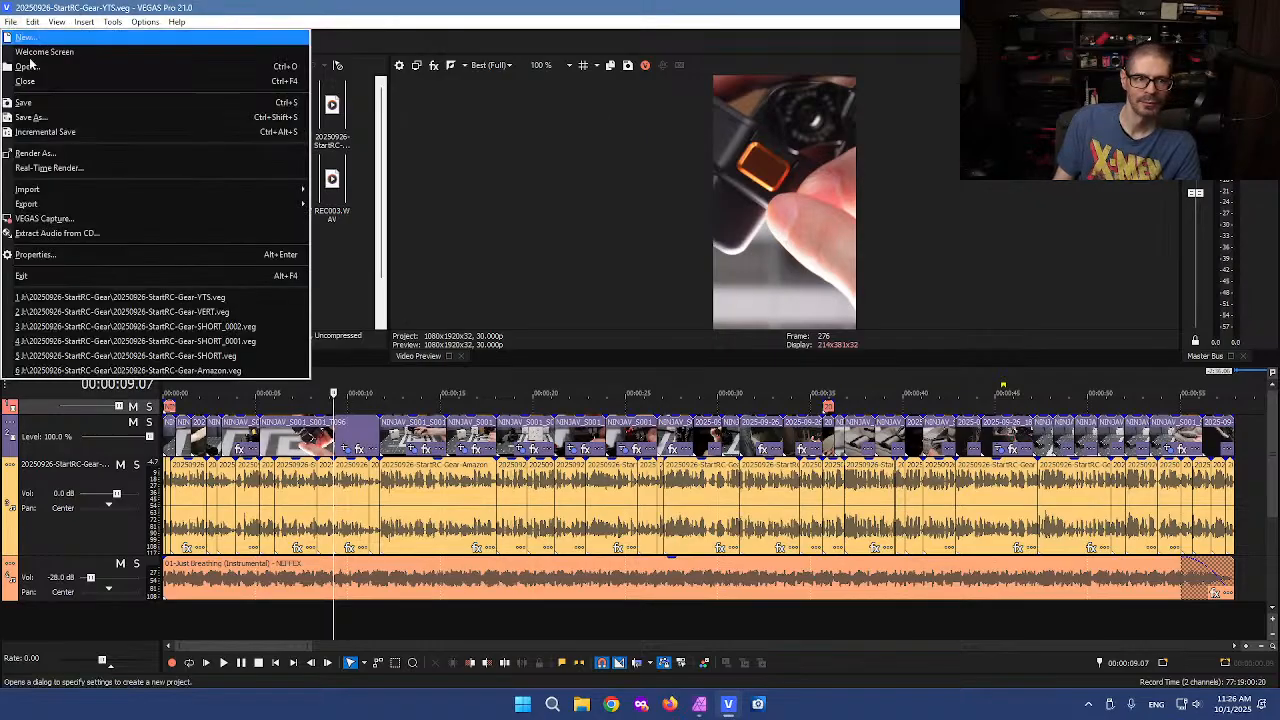
left_click(90, 154)
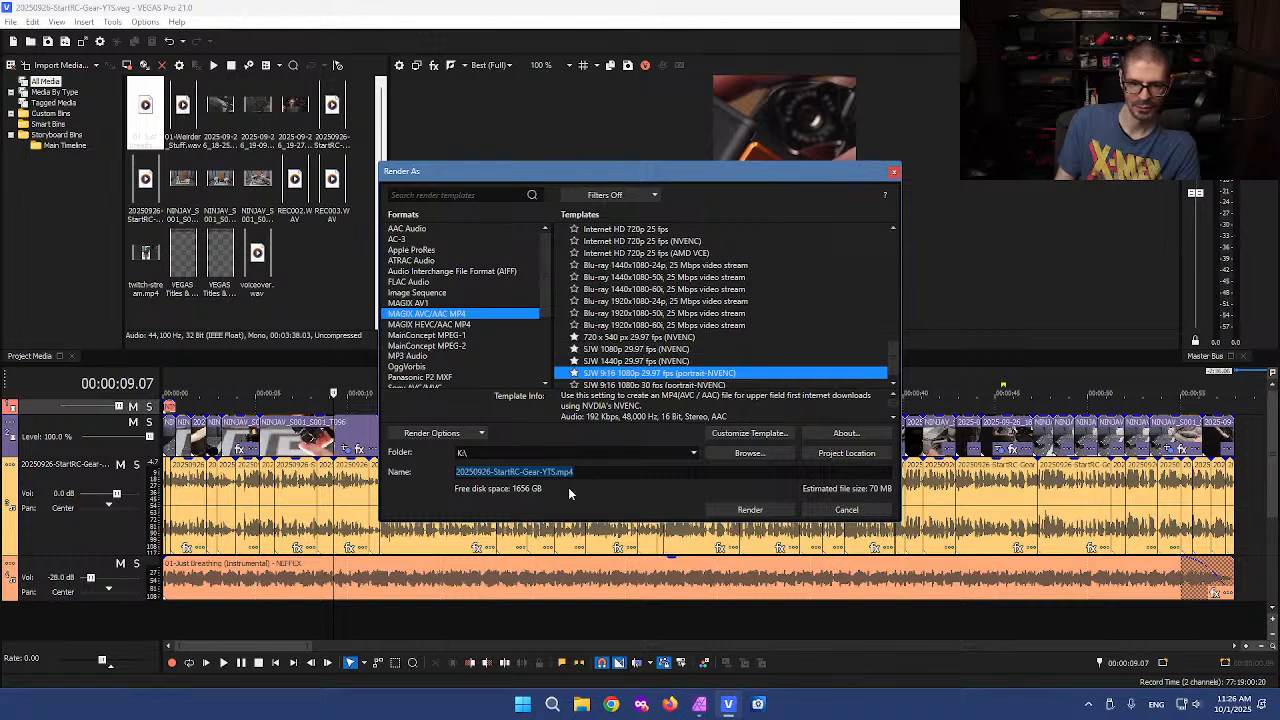
left_click(786, 510)
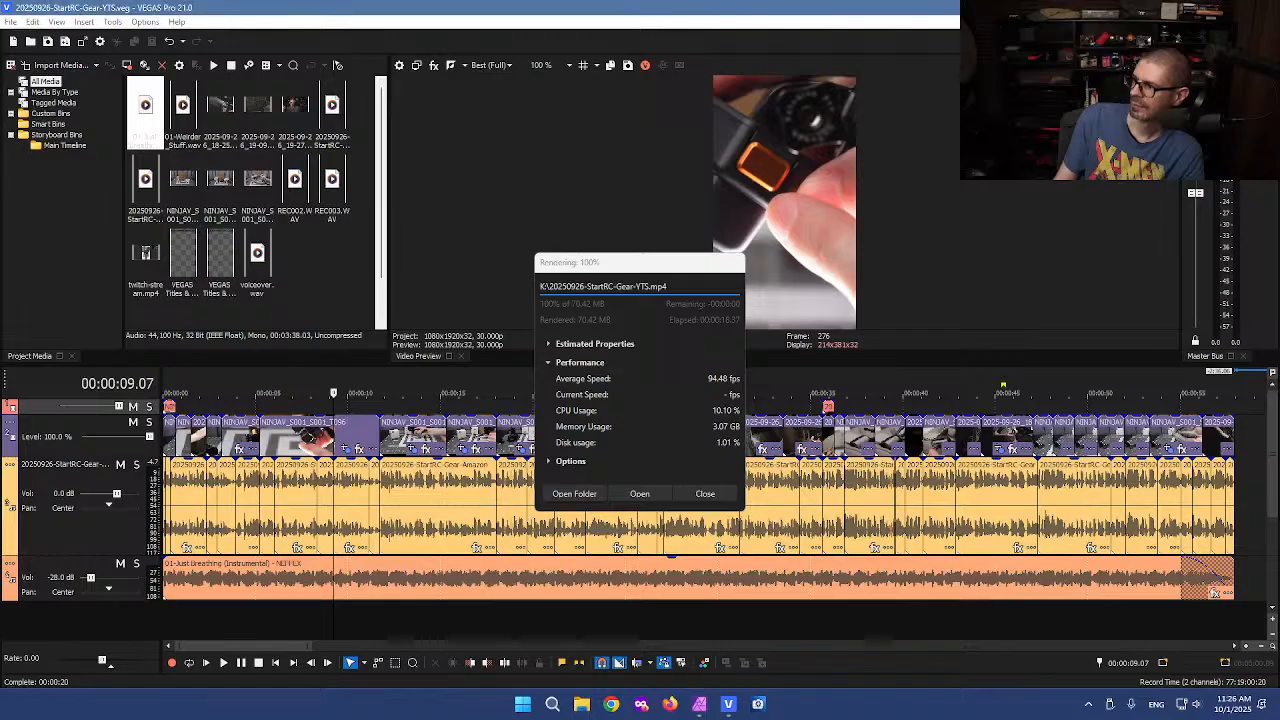
Play back the rendered video in the media player to review it, then close the player
left_click(667, 286)
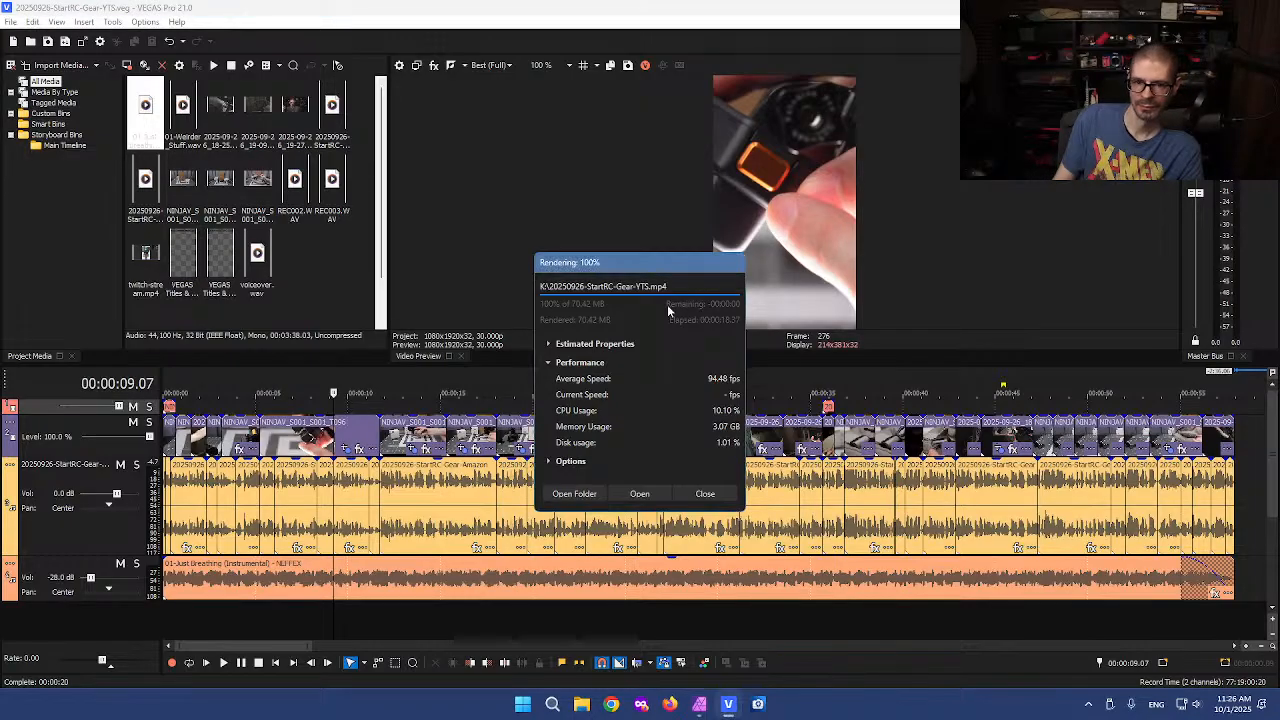
left_click(704, 495)
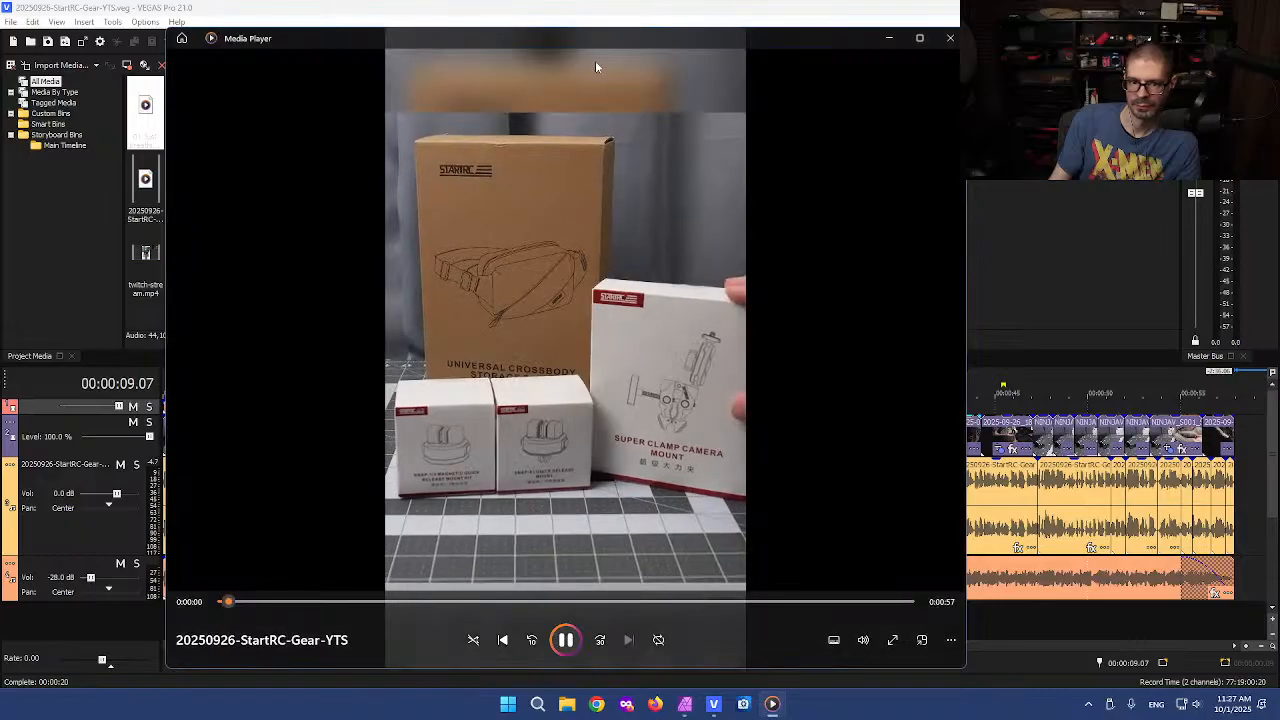
left_click(567, 641)
left_click(950, 38)
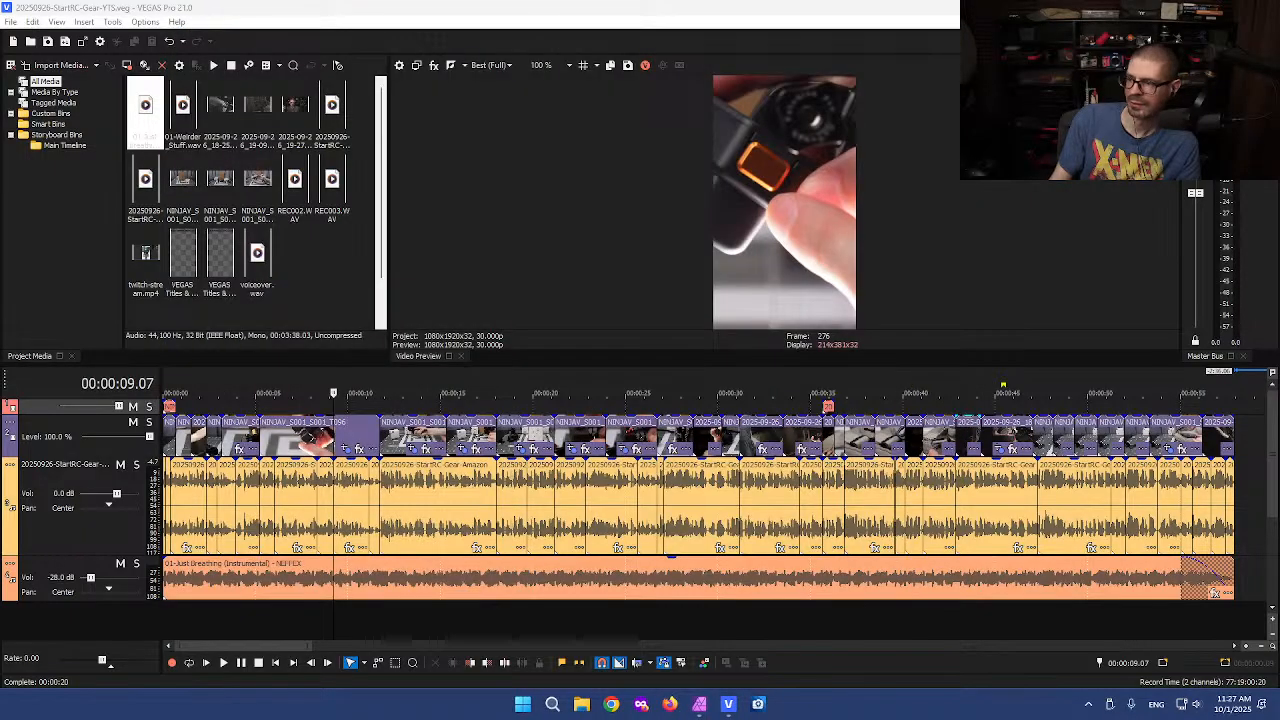